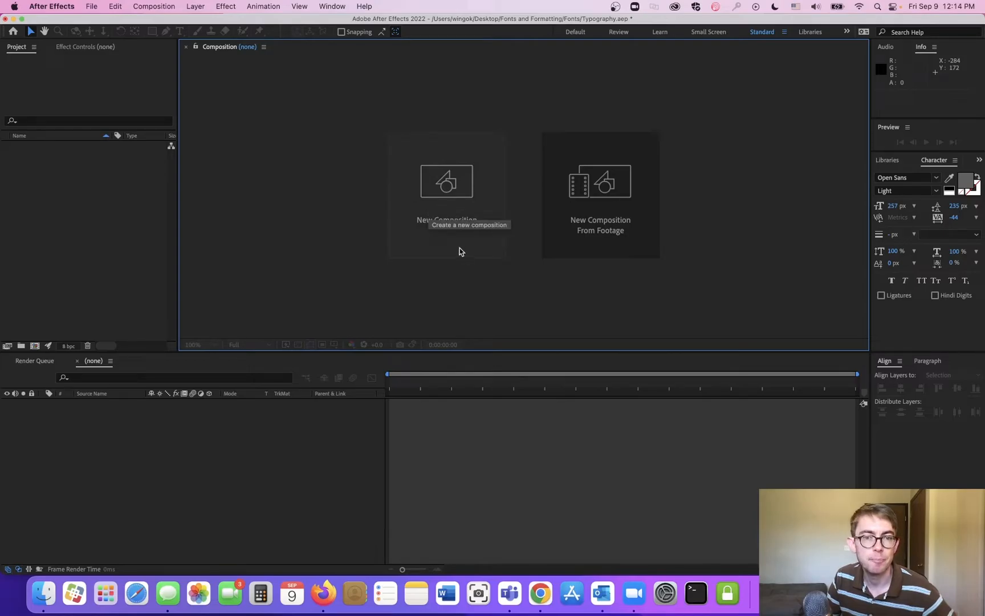
- Create a new composition named "Typography Intro Video" with the HDTV 1080 29.97 preset
{"action": "left_click", "coordinate": [443, 194]}
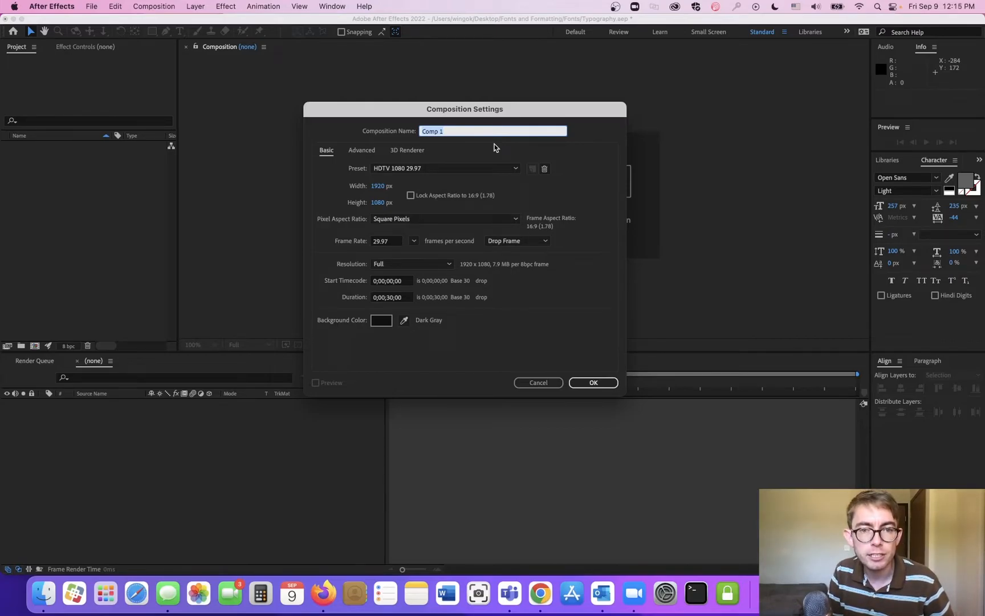
{"action": "key", "text": "BackSpace"}
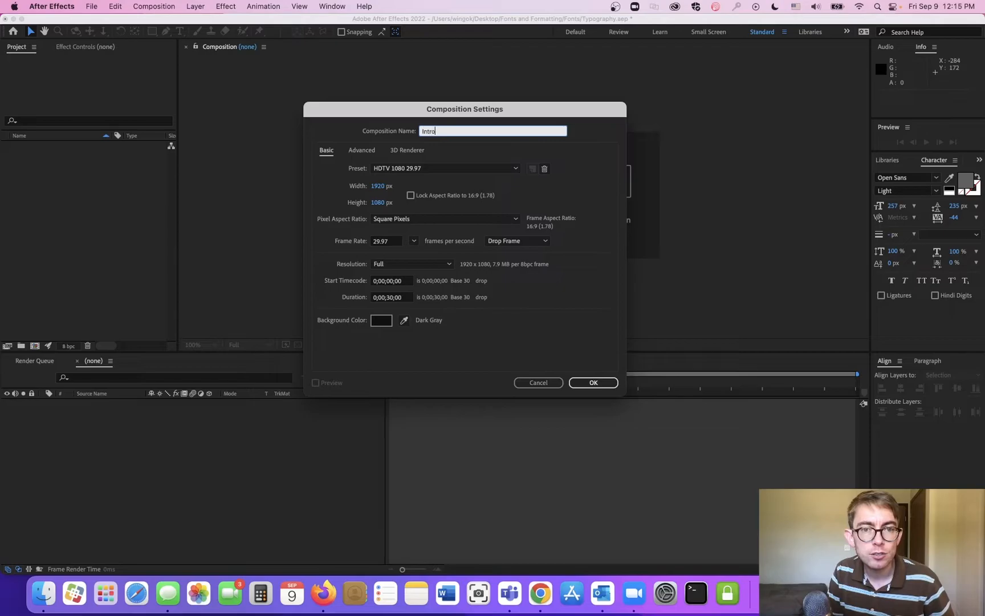
{"action": "type", "text": "Typography"}
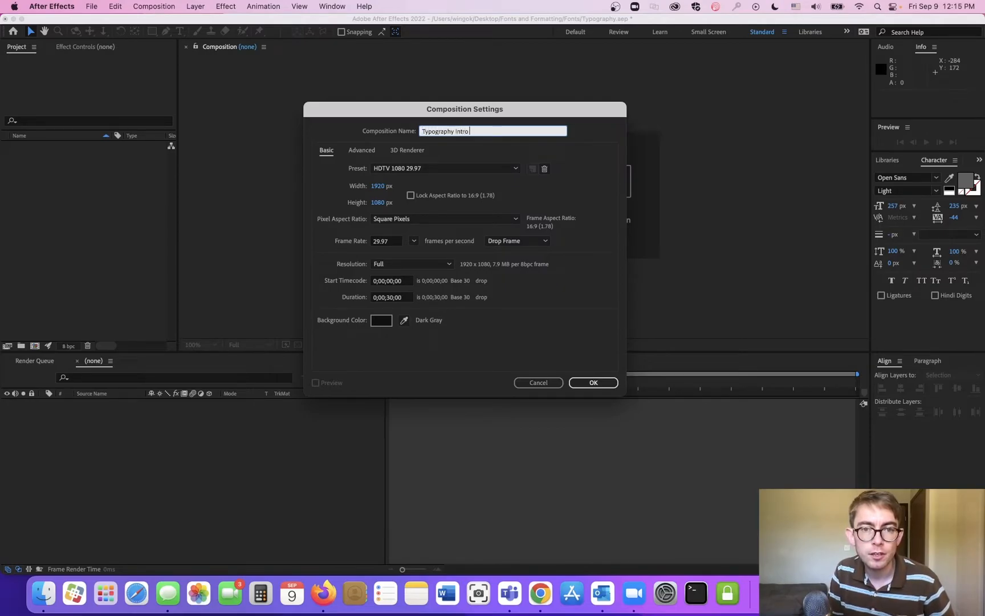
{"action": "type", "text": " Intro Video"}
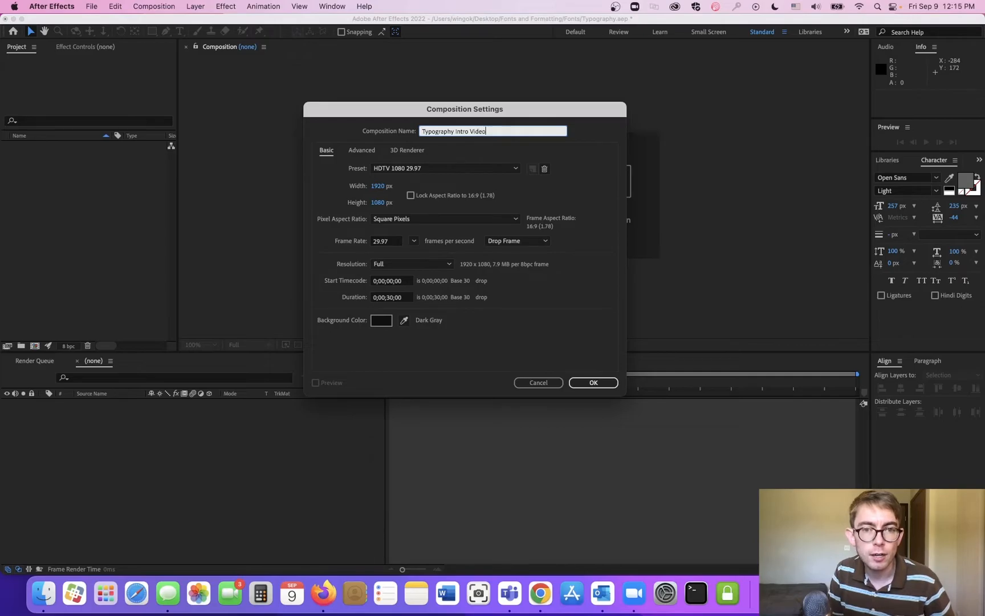
{"action": "key", "text": "Return"}
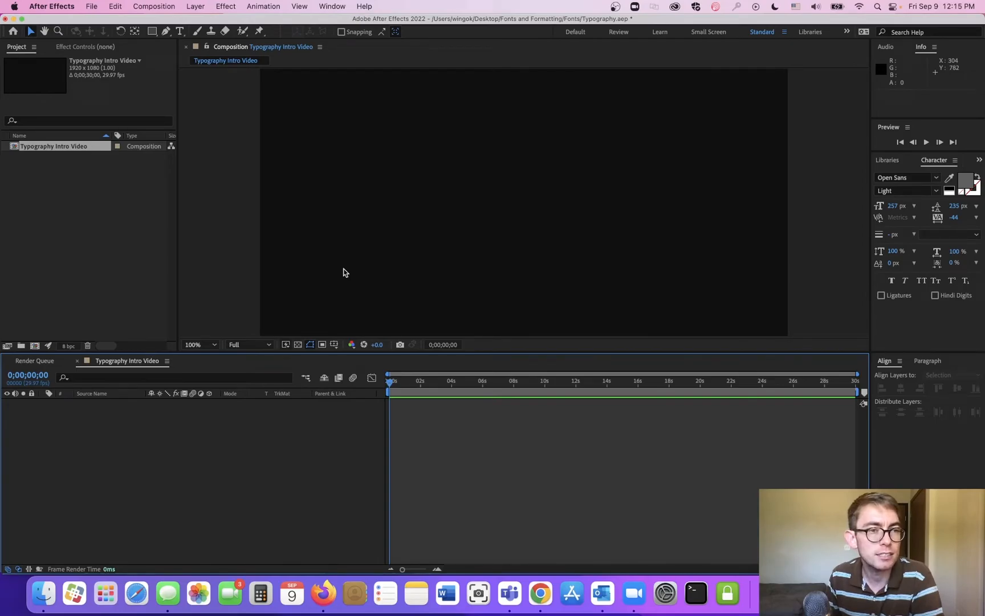
- Open the composition's settings and bring up the Typography slides in Figma as a color reference
{"action": "right_click", "coordinate": [129, 365]}
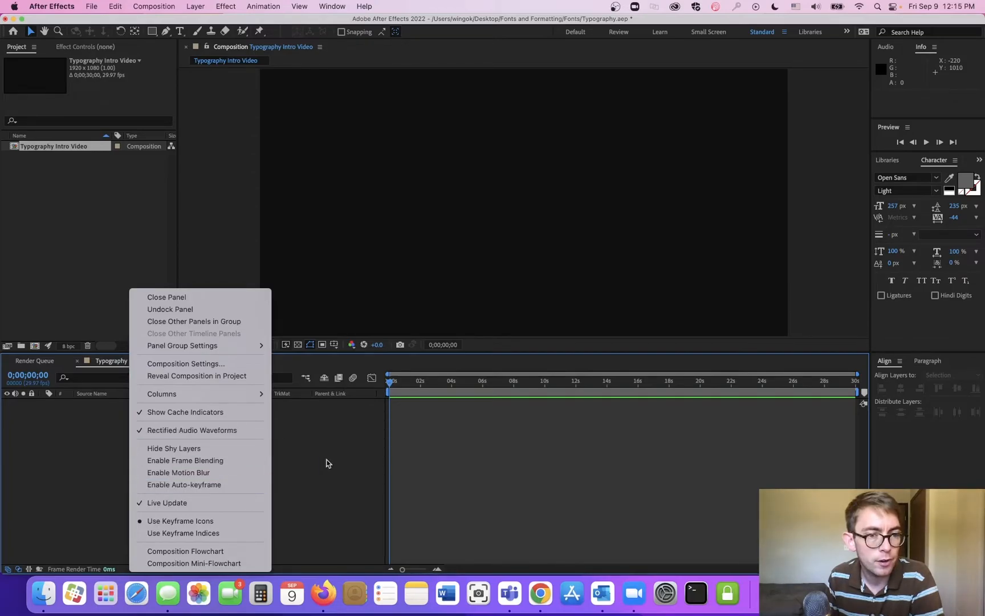
{"action": "left_click", "coordinate": [187, 365]}
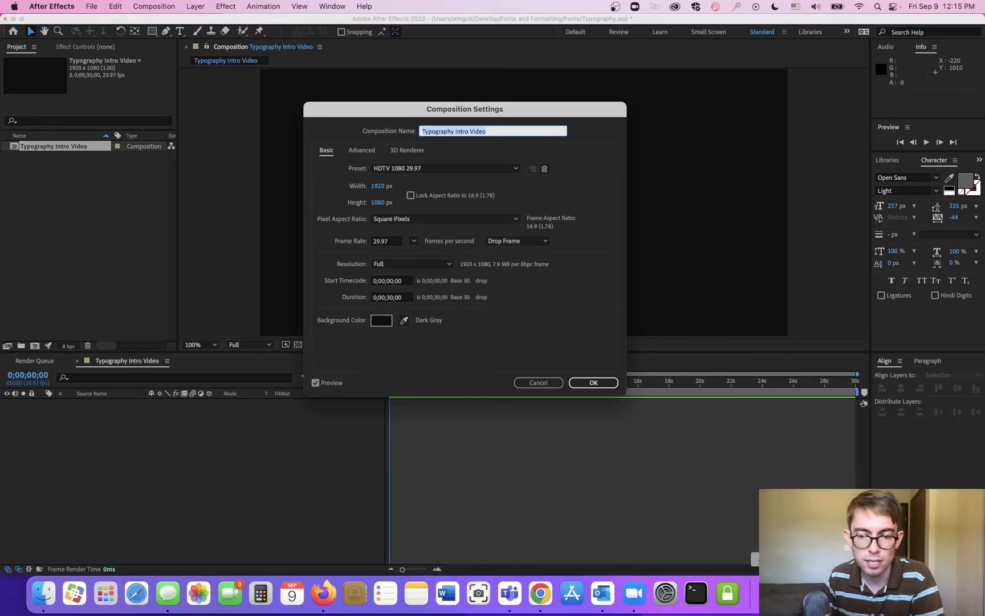
{"action": "left_click_drag", "start_coordinate": [684, 615], "coordinate": [316, 27]}
{"action": "left_click_drag", "start_coordinate": [939, 19], "coordinate": [887, 146]}
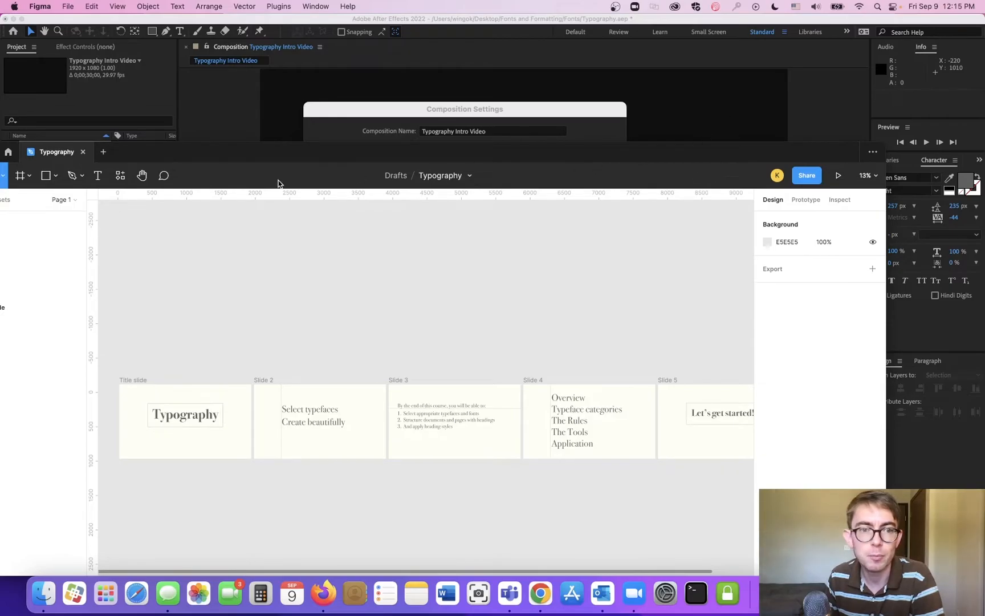
{"action": "left_click_drag", "start_coordinate": [220, 162], "coordinate": [984, 40]}
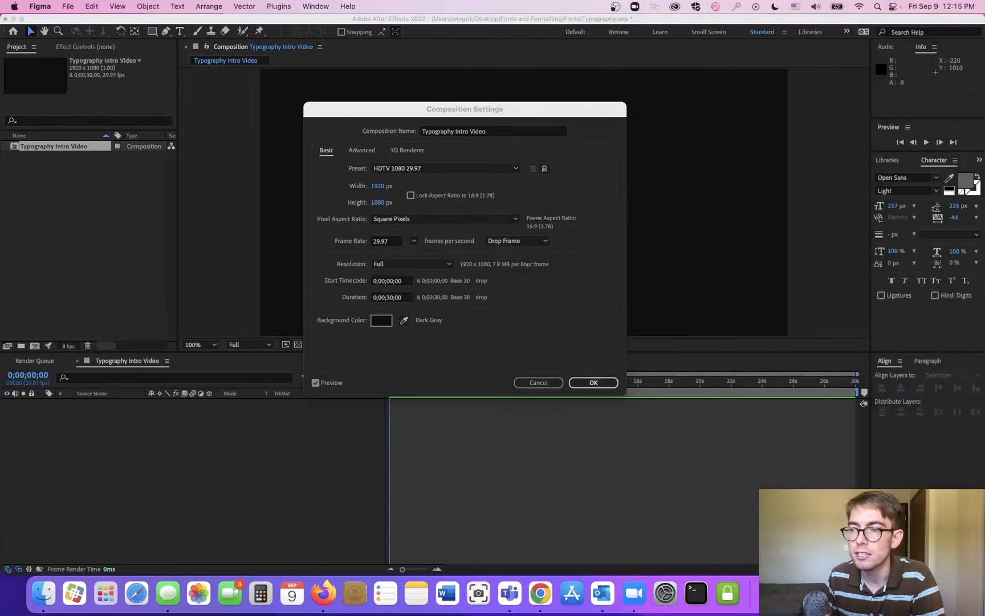
- Try to sample the composition's background color from the pale yellow Figma slides with the eyedropper
{"action": "left_click", "coordinate": [408, 323]}
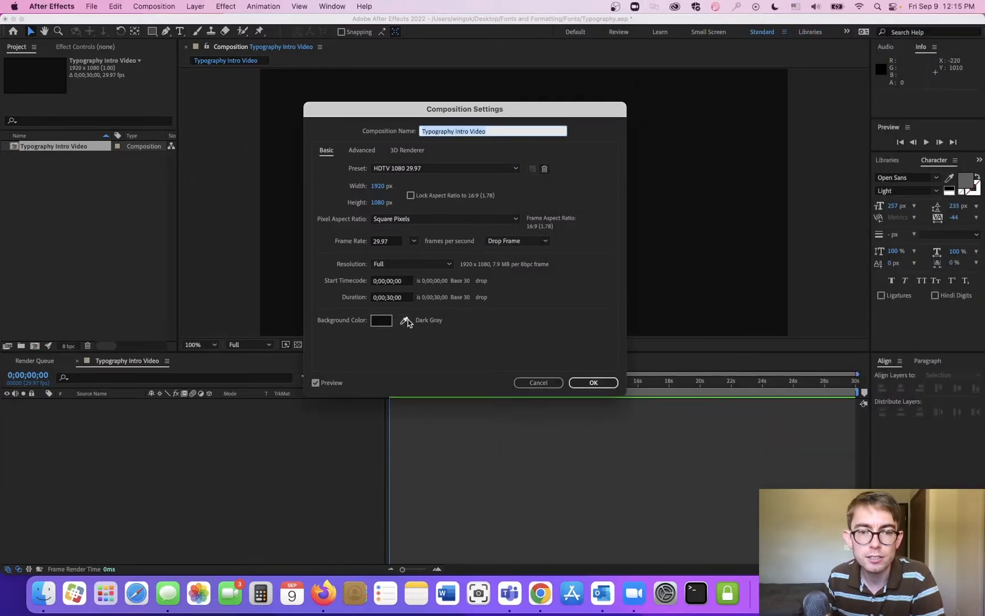
{"action": "left_click", "coordinate": [406, 323]}
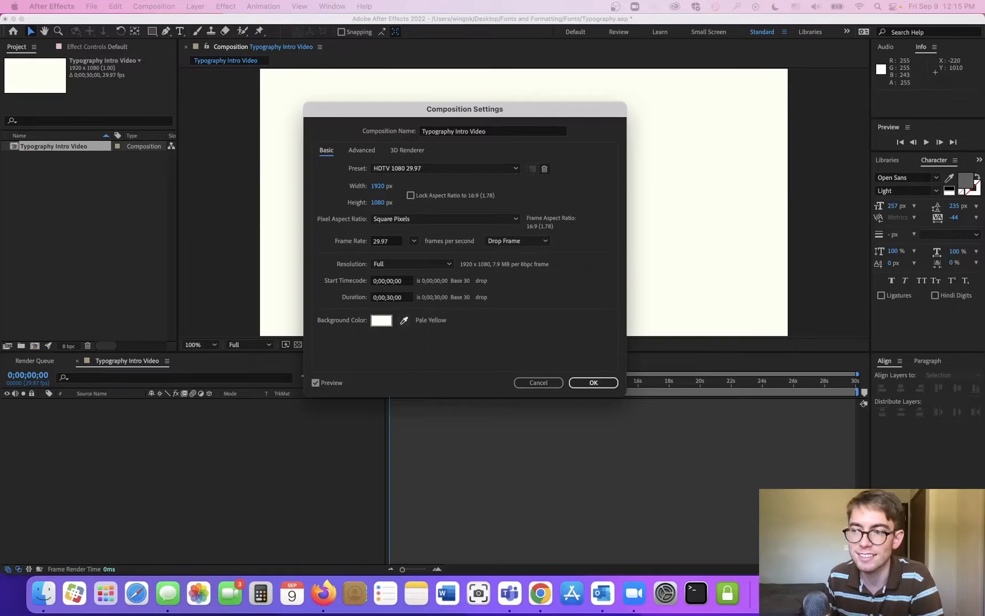
{"action": "left_click", "coordinate": [443, 344]}
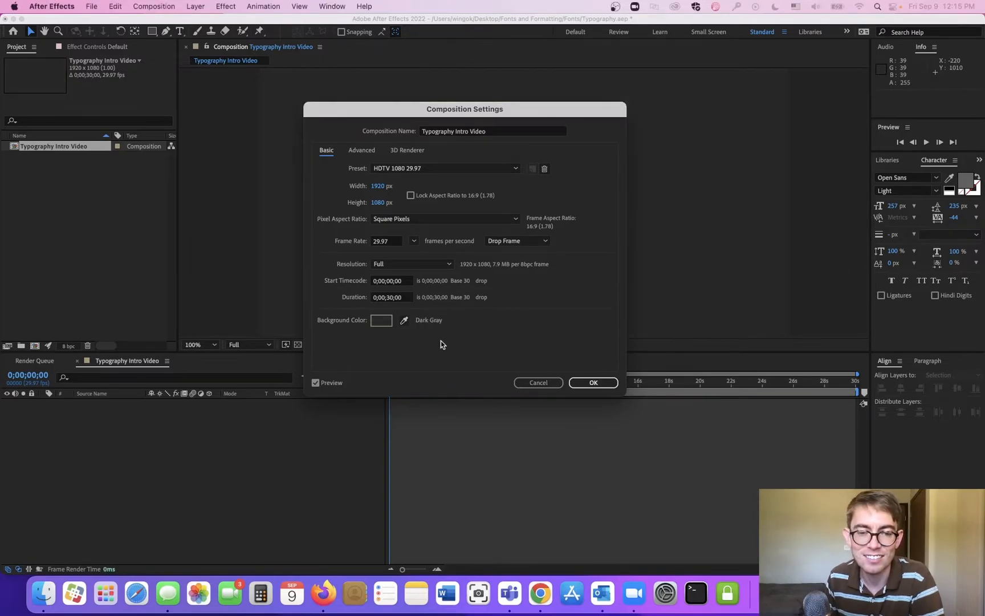
{"action": "left_click", "coordinate": [408, 321]}
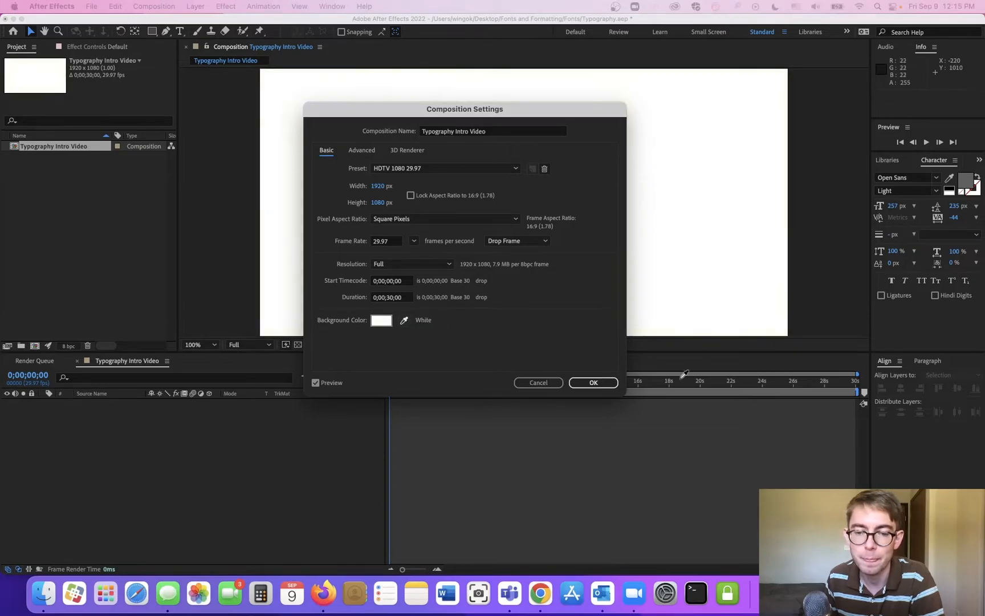
{"action": "left_click", "coordinate": [586, 384]}
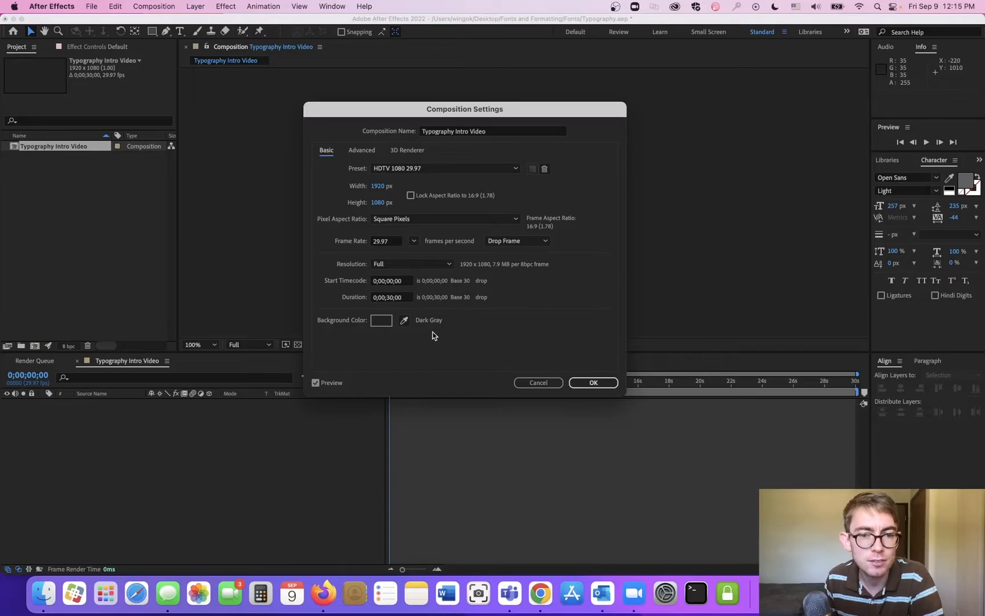
- Try to choose the composition's background color in the color picker, and apply the settings
{"action": "left_click", "coordinate": [379, 324]}
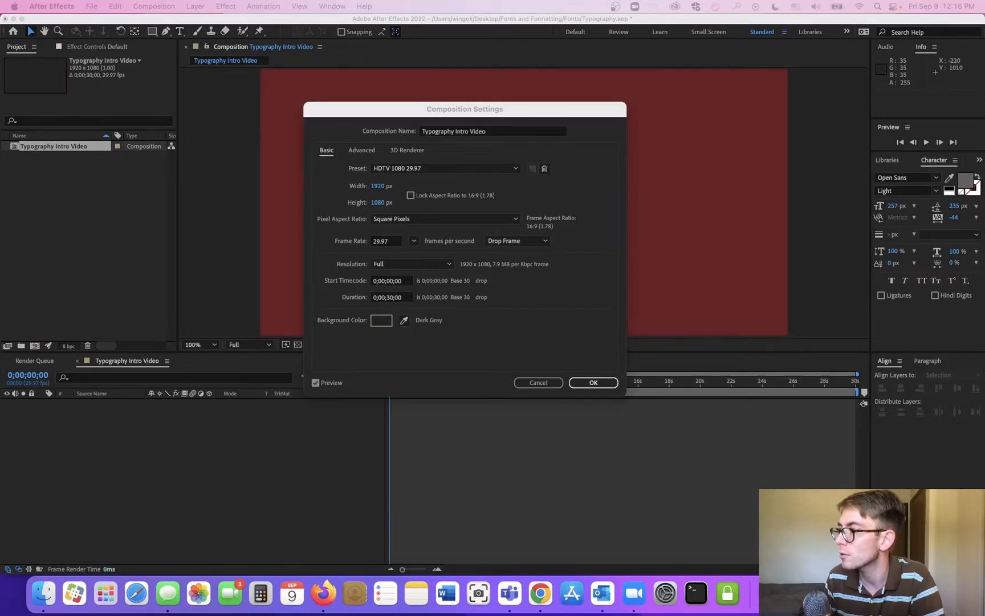
{"action": "key", "text": "Return"}
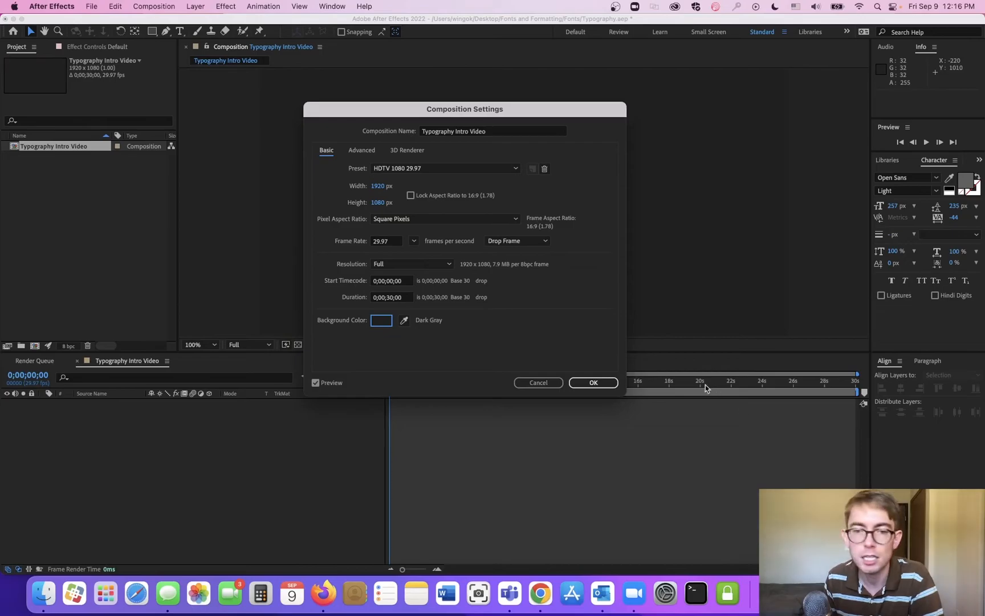
{"action": "left_click", "coordinate": [593, 383]}
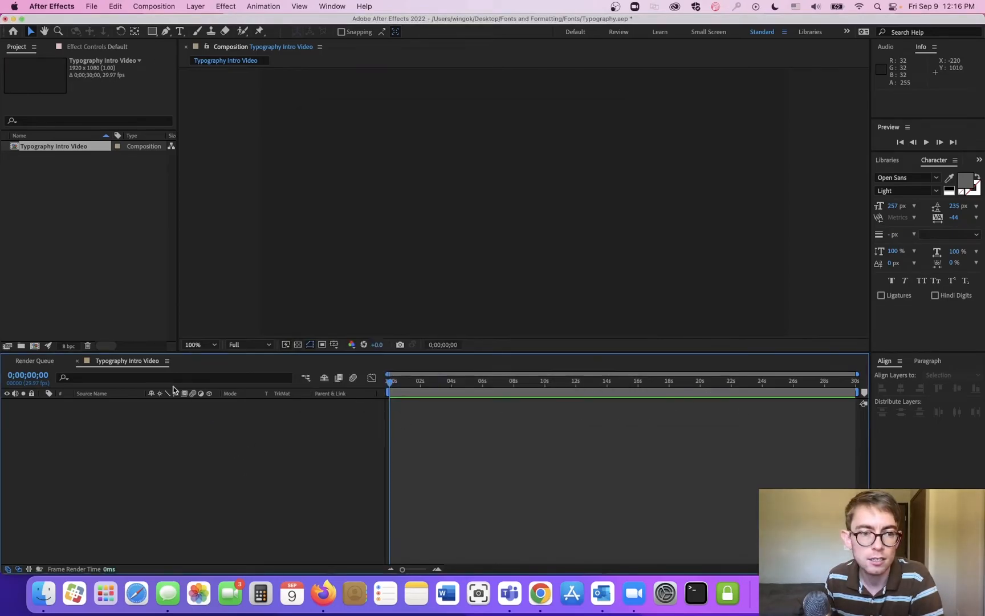
- Reopen the composition's settings and try again to sample the background color with the eyedropper, applying the settings
{"action": "double_click", "coordinate": [116, 364]}
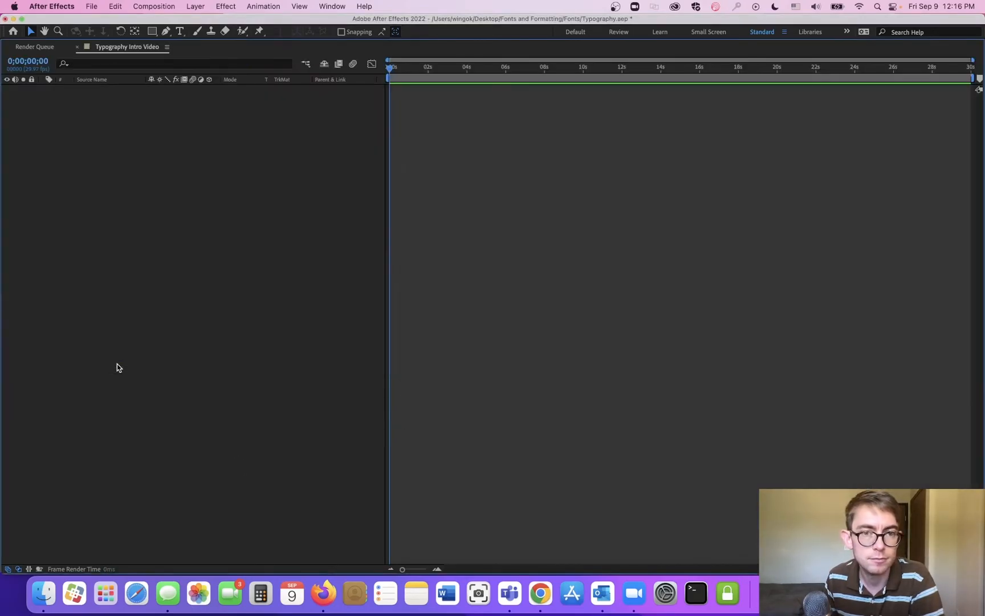
{"action": "double_click", "coordinate": [116, 48]}
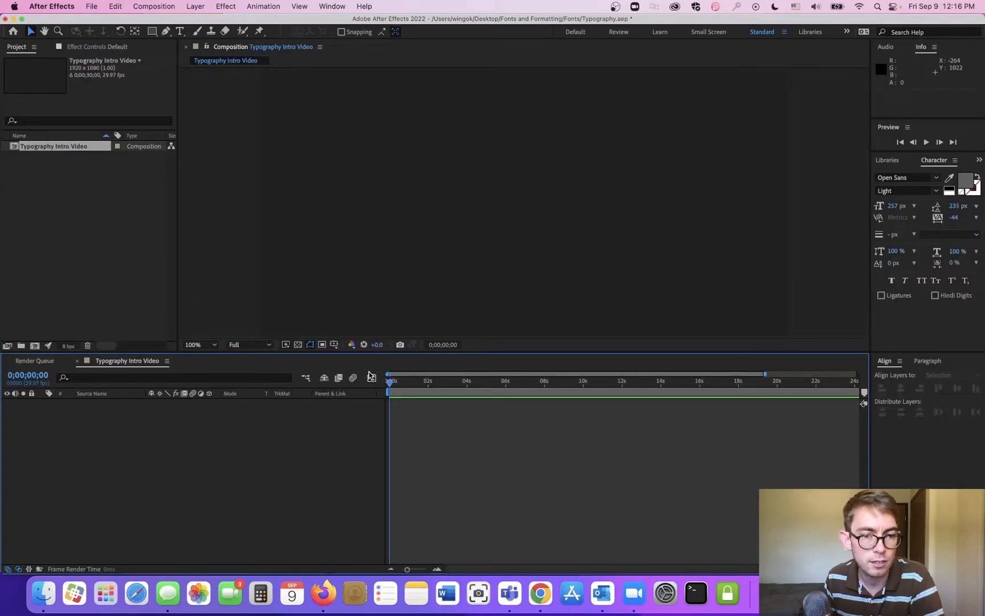
{"action": "right_click", "coordinate": [138, 363]}
{"action": "left_click", "coordinate": [140, 363]}
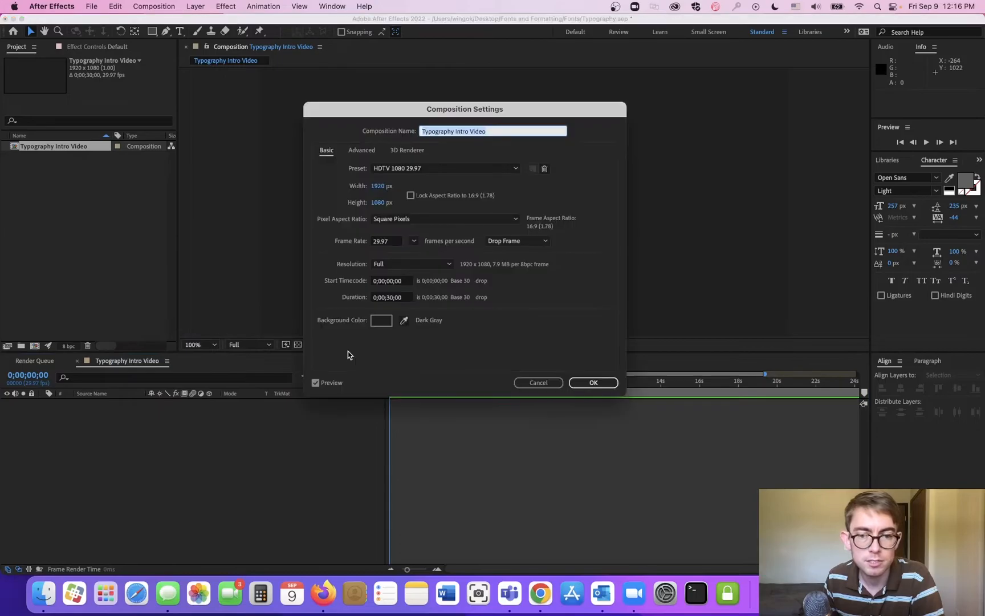
{"action": "left_click", "coordinate": [404, 321]}
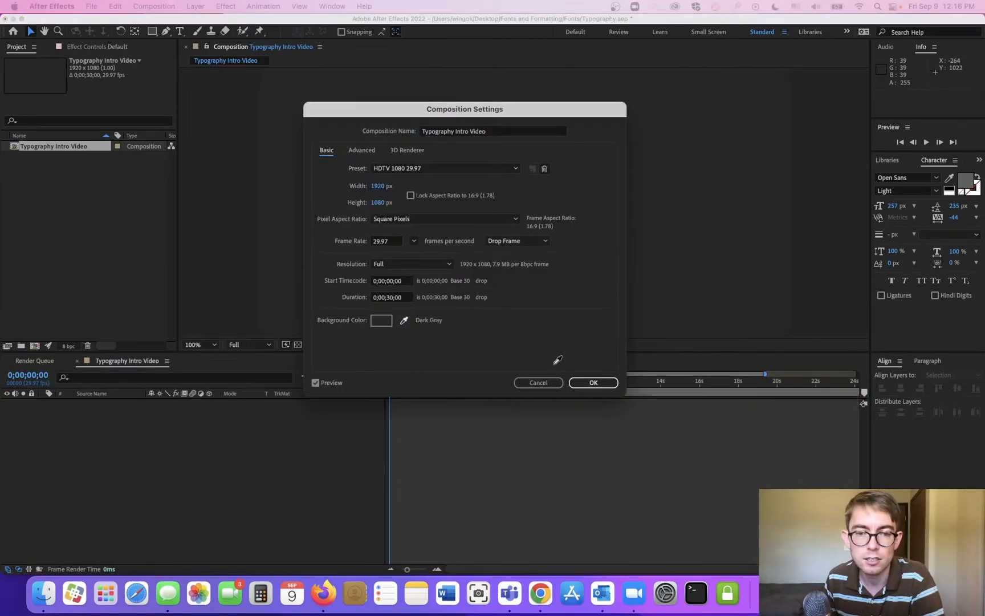
{"action": "left_click", "coordinate": [595, 382]}
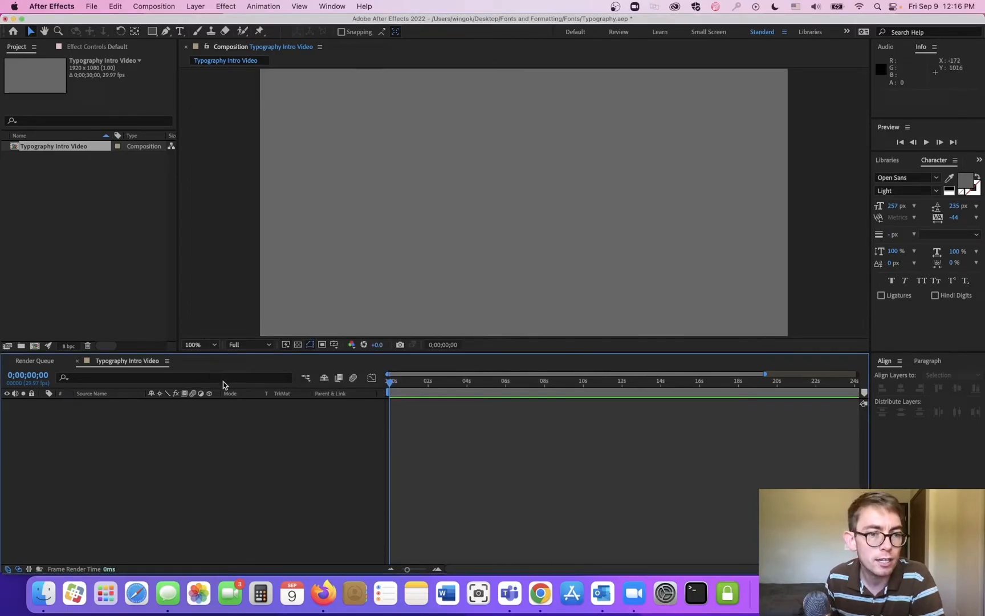
- Try once more to sample the slides' pale yellow as the composition's background color, and apply the composition settings
{"action": "right_click", "coordinate": [138, 363]}
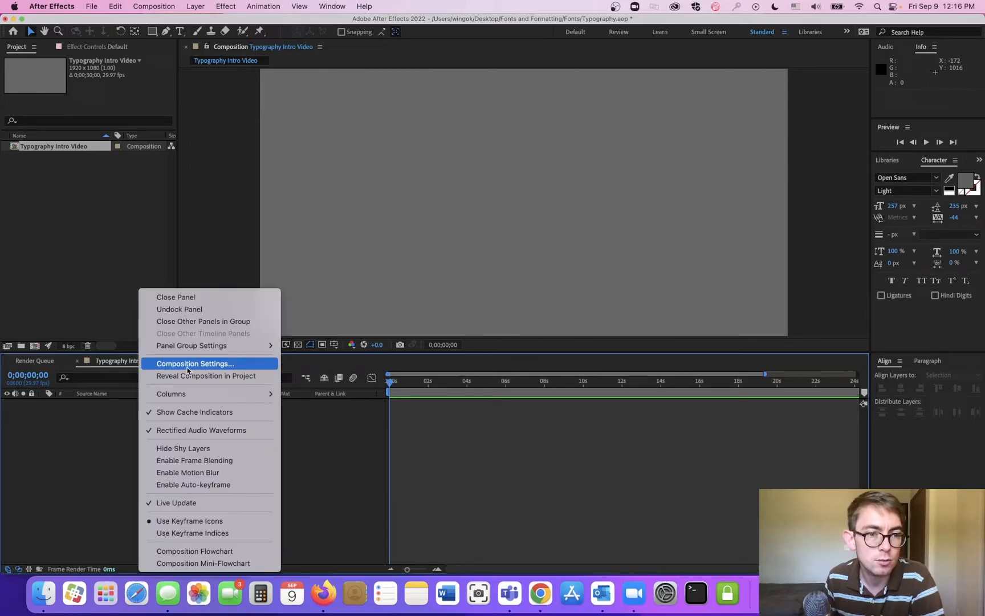
{"action": "left_click", "coordinate": [188, 367]}
{"action": "left_click", "coordinate": [403, 321]}
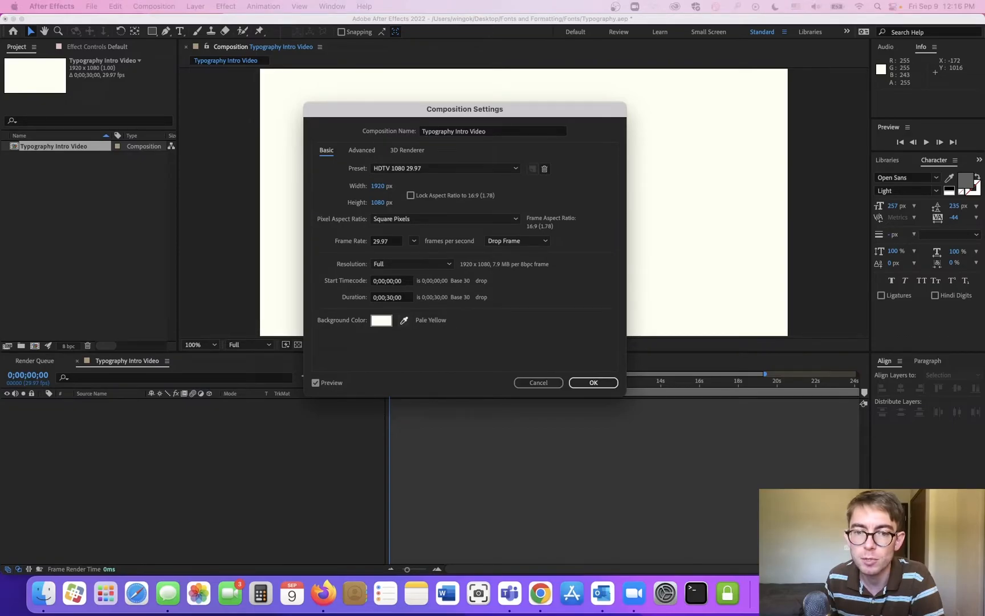
{"action": "left_click", "coordinate": [600, 376]}
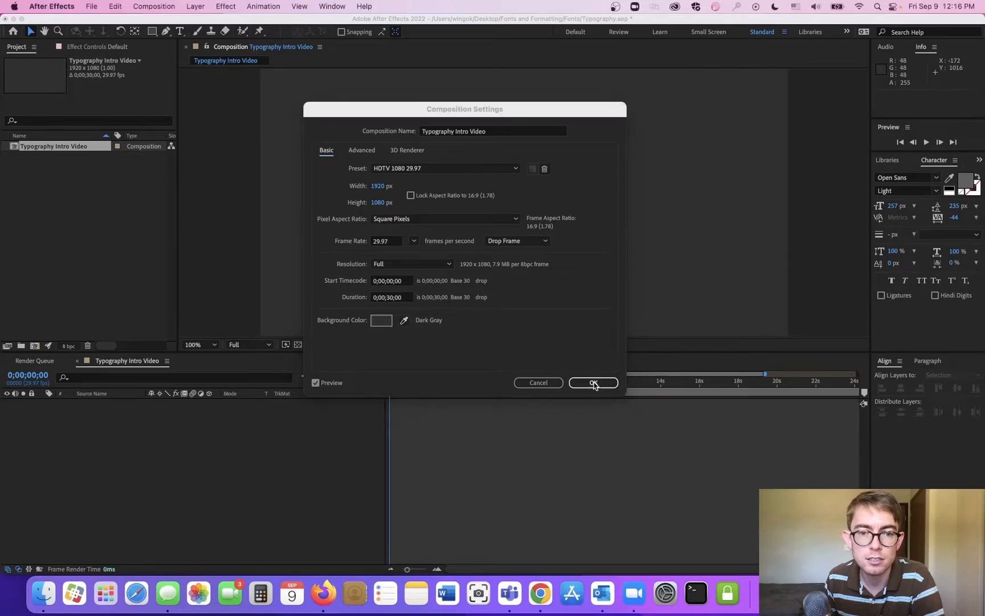
{"action": "left_click", "coordinate": [594, 383]}
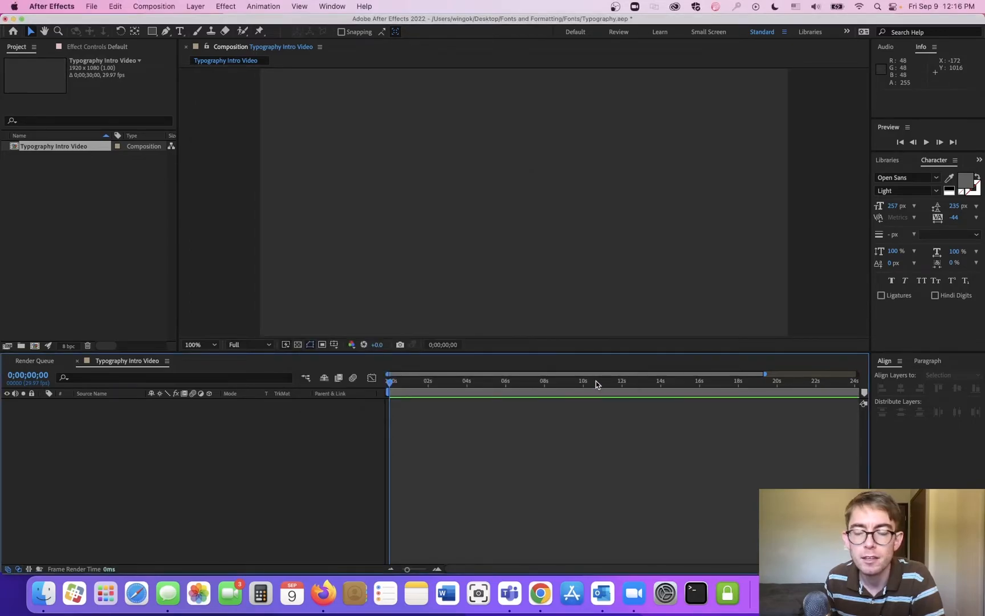
- Switch to Figma and select the Slide 5 frame in the Typography file, enlarging it on the canvas
{"action": "left_click_drag", "start_coordinate": [984, 65], "coordinate": [349, 33]}
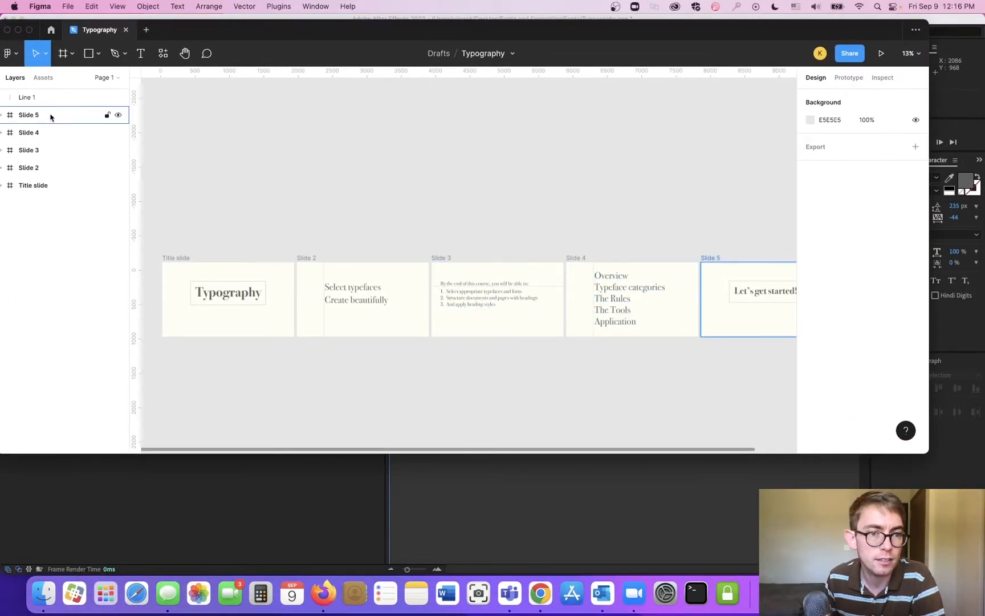
{"action": "left_click", "coordinate": [29, 115]}
{"action": "scroll", "coordinate": [850, 399], "scroll_direction": "down", "scroll_amount": 5}
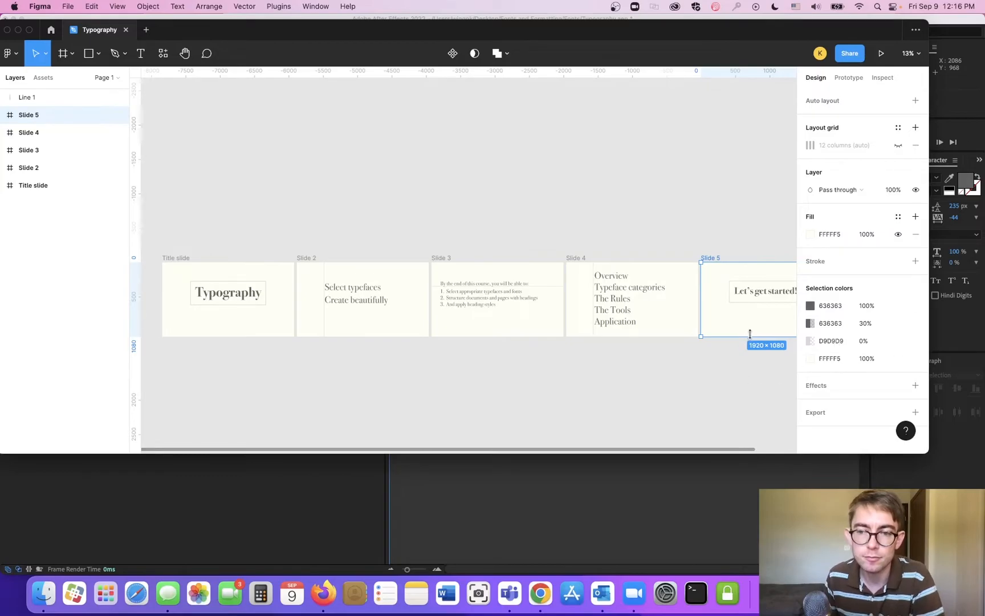
{"action": "scroll", "coordinate": [759, 327], "scroll_direction": "up", "scroll_amount": 1}
{"action": "scroll", "coordinate": [755, 336], "scroll_direction": "up", "scroll_amount": 6}
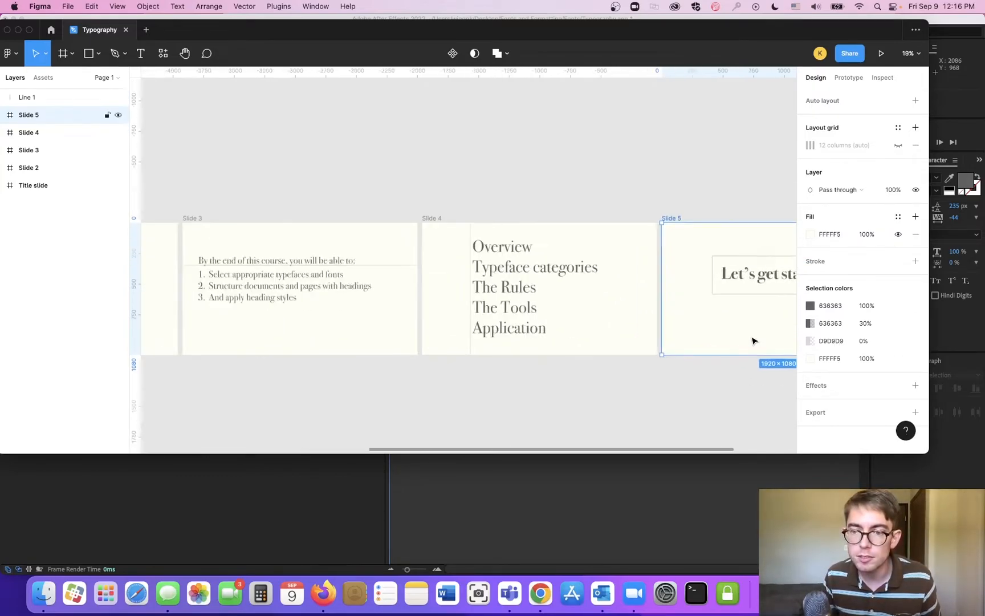
{"action": "left_click_drag", "start_coordinate": [704, 392], "coordinate": [519, 388]}
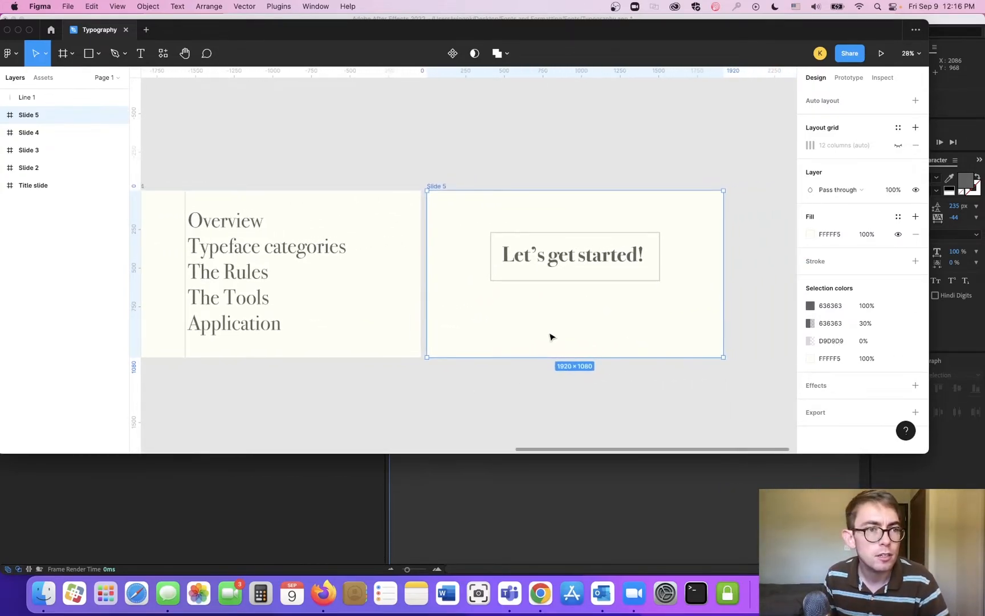
- Reselect the Slide 5 frame and select its fill hex code FFFFF5
{"action": "left_click", "coordinate": [187, 173]}
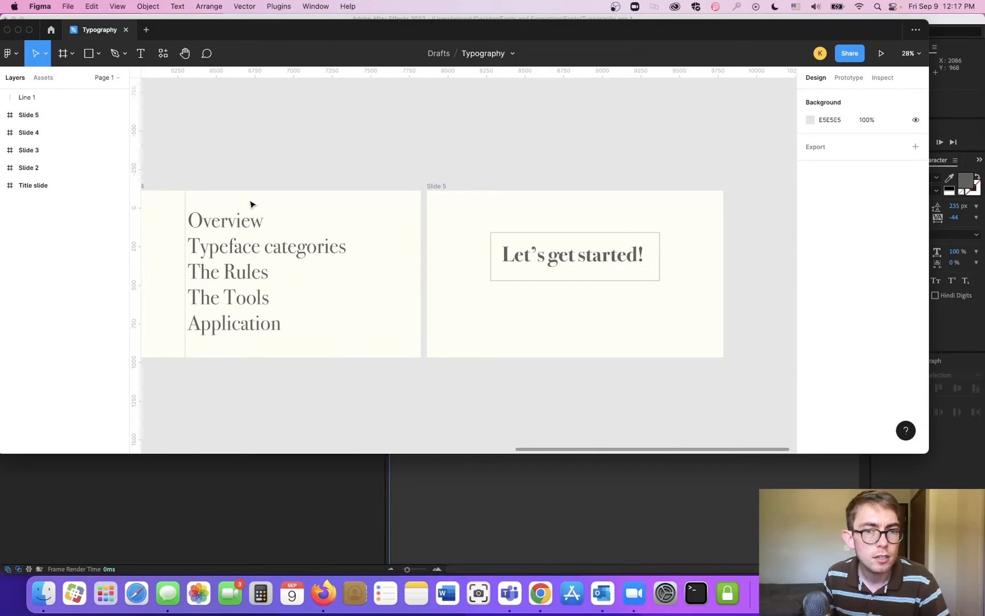
{"action": "left_click", "coordinate": [439, 189]}
{"action": "scroll", "coordinate": [864, 402], "scroll_direction": "down", "scroll_amount": 3}
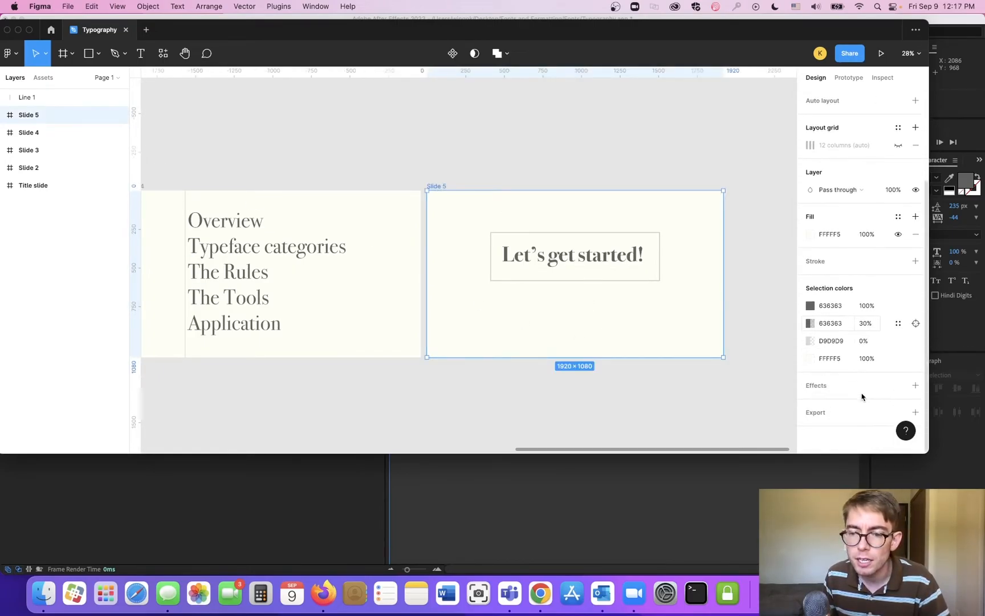
{"action": "left_click", "coordinate": [832, 238]}
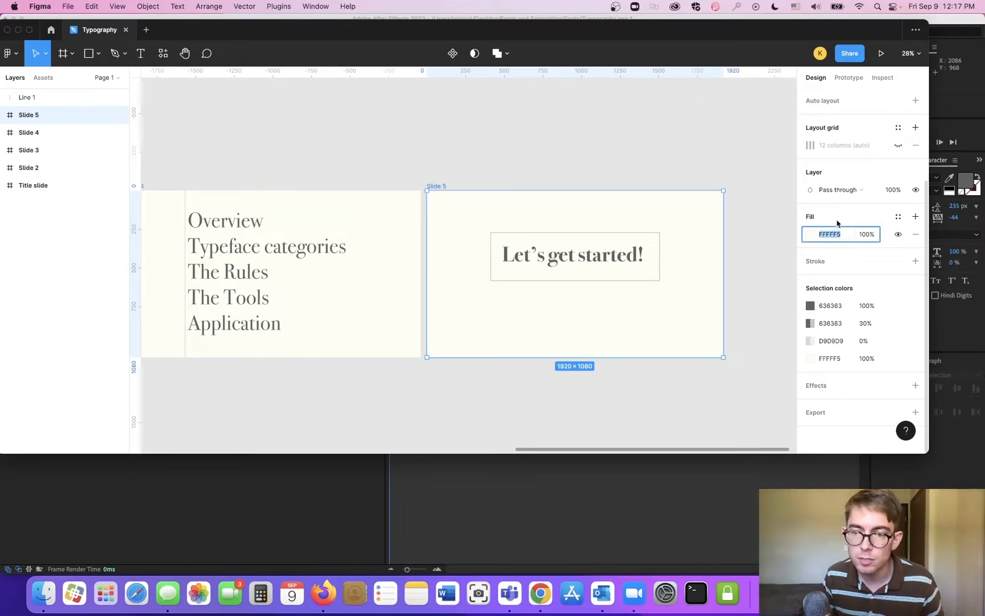
- Try A6A240 as Slide 5's fill color, and undo the change
{"action": "left_click", "coordinate": [811, 236]}
{"action": "left_click", "coordinate": [746, 225]}
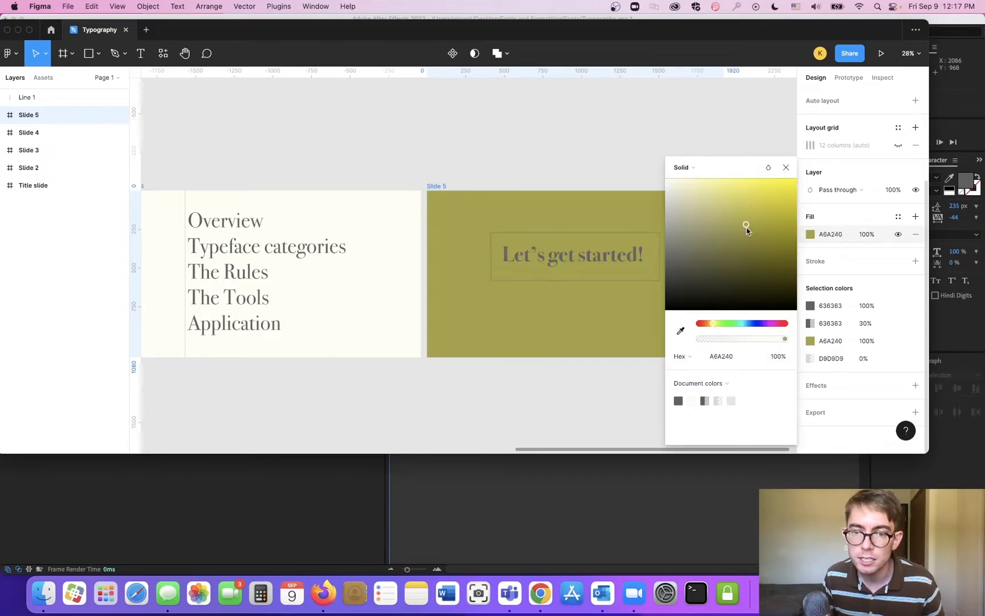
{"action": "key", "text": "super+z"}
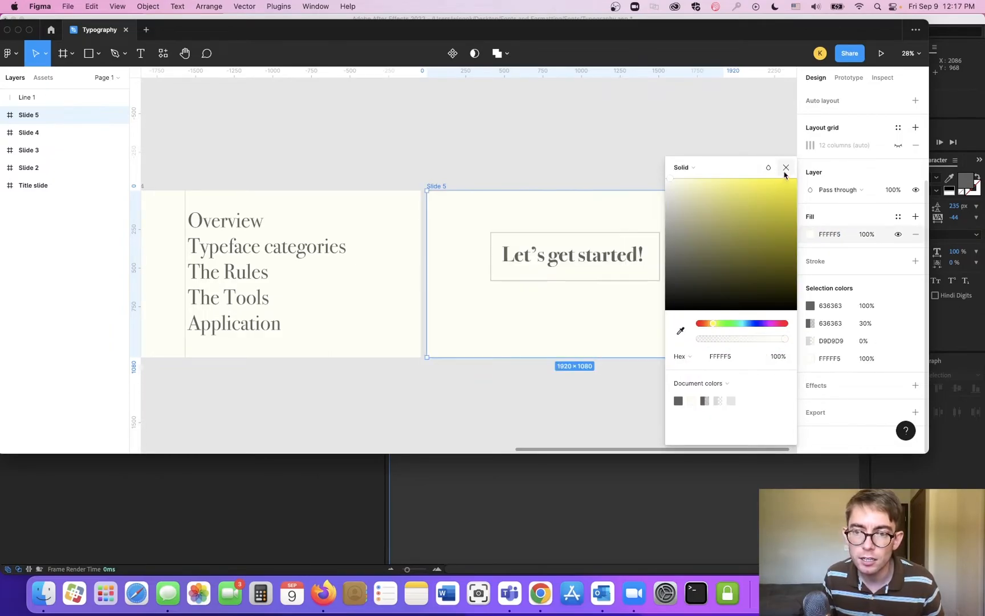
- Return to After Effects and set the Typography Intro Video composition's background color to the copied FFFFF5
{"action": "left_click", "coordinate": [786, 167]}
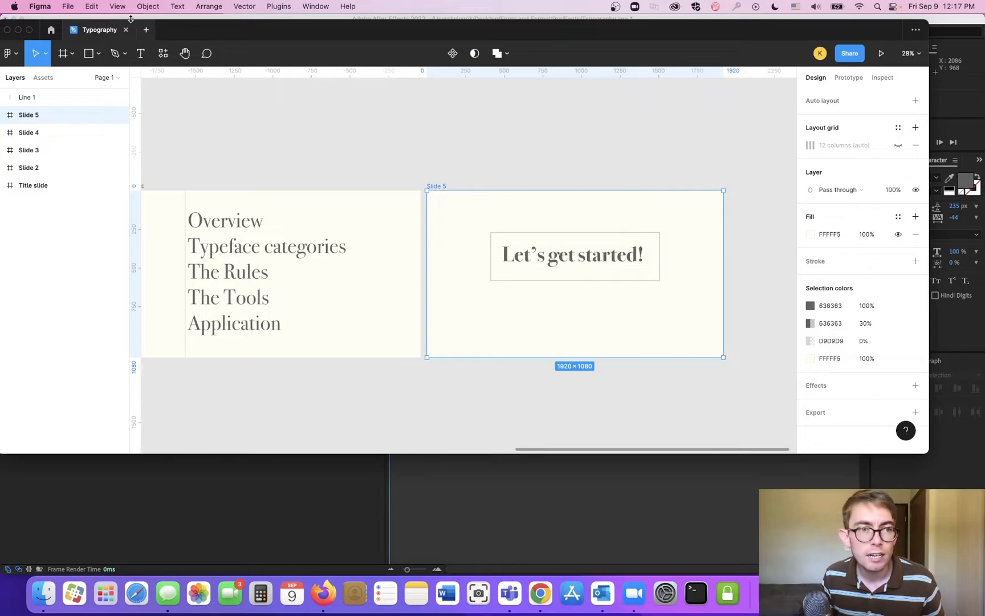
{"action": "left_click_drag", "start_coordinate": [201, 34], "coordinate": [228, 1]}
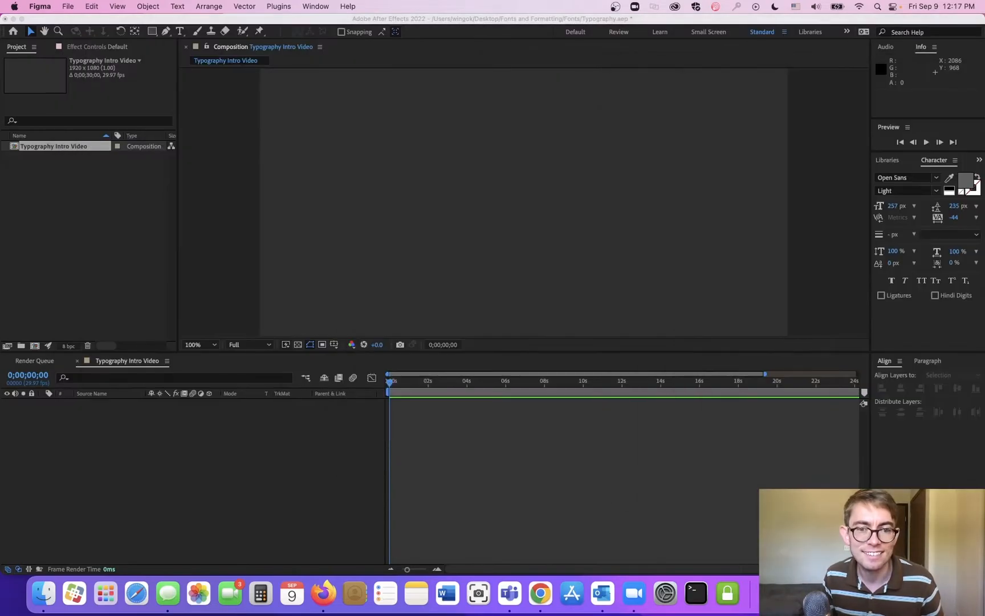
{"action": "right_click", "coordinate": [126, 374]}
{"action": "left_click", "coordinate": [188, 363]}
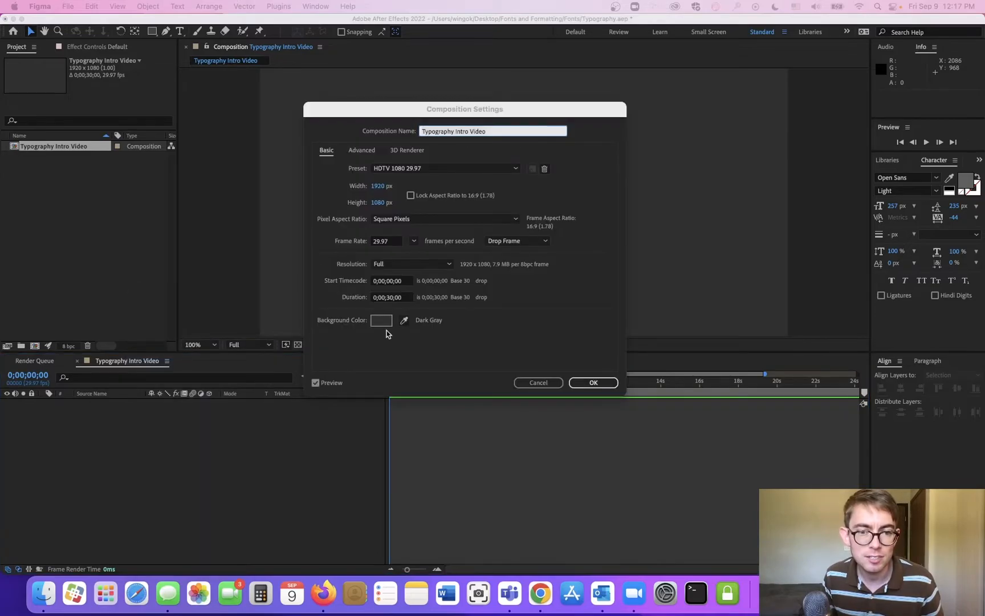
{"action": "left_click", "coordinate": [391, 322]}
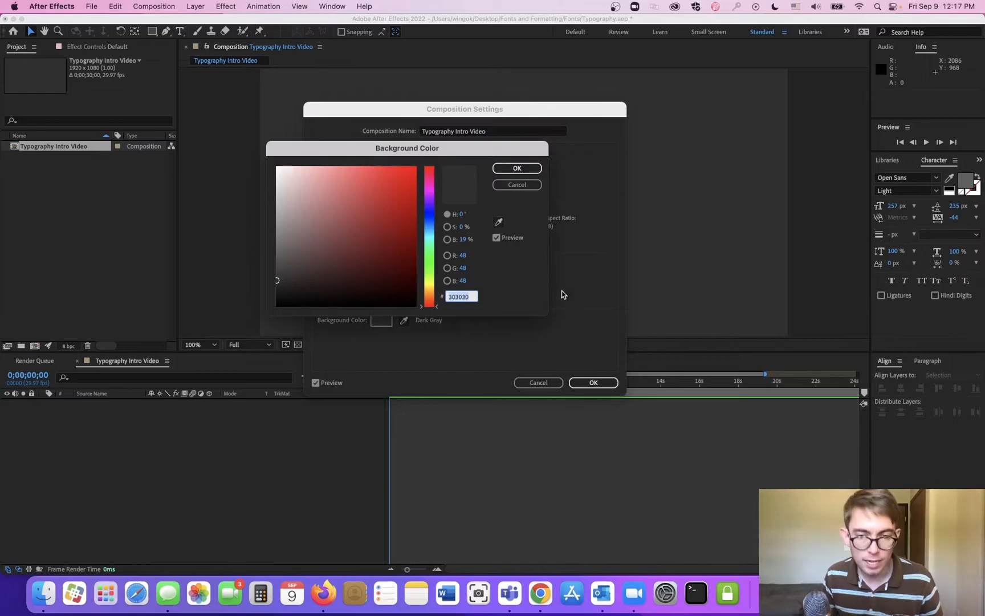
{"action": "key", "text": "super+v"}
{"action": "left_click", "coordinate": [516, 167]}
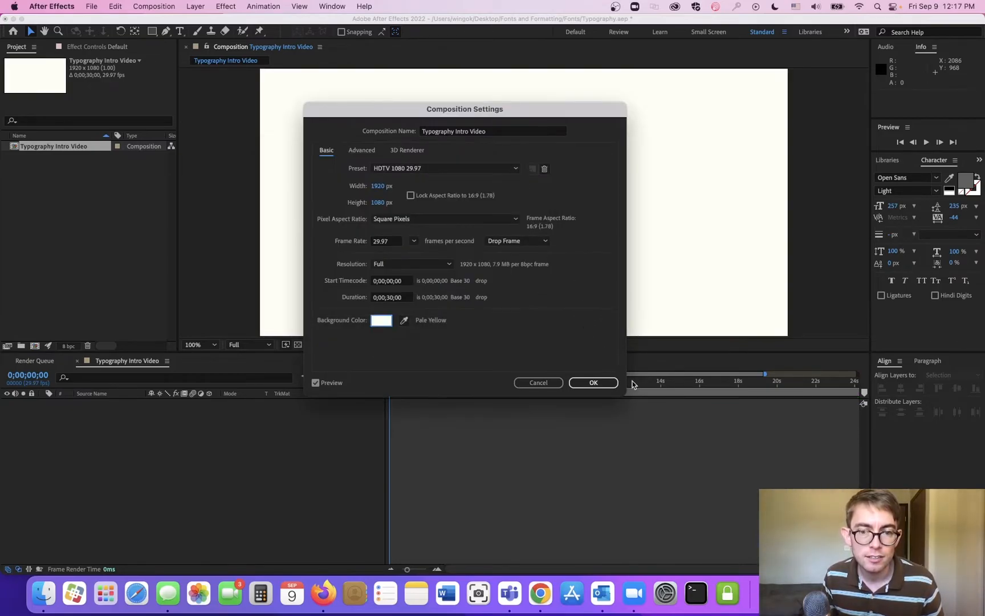
{"action": "left_click", "coordinate": [593, 383]}
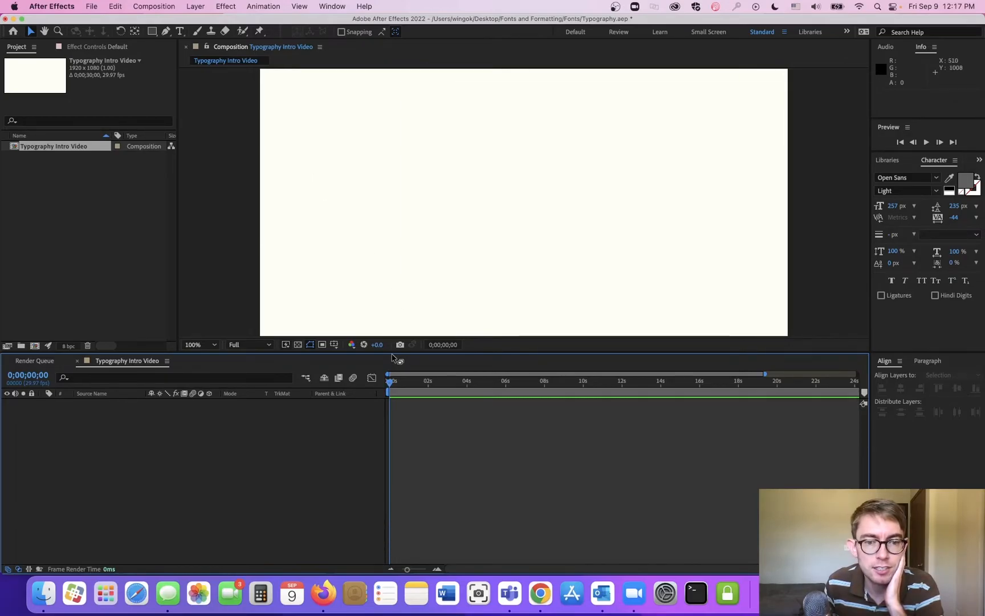
- Make the composition viewer taller and add a paragraph text box across the composition's center with the word Typography
{"action": "left_click_drag", "start_coordinate": [393, 354], "coordinate": [397, 399]}
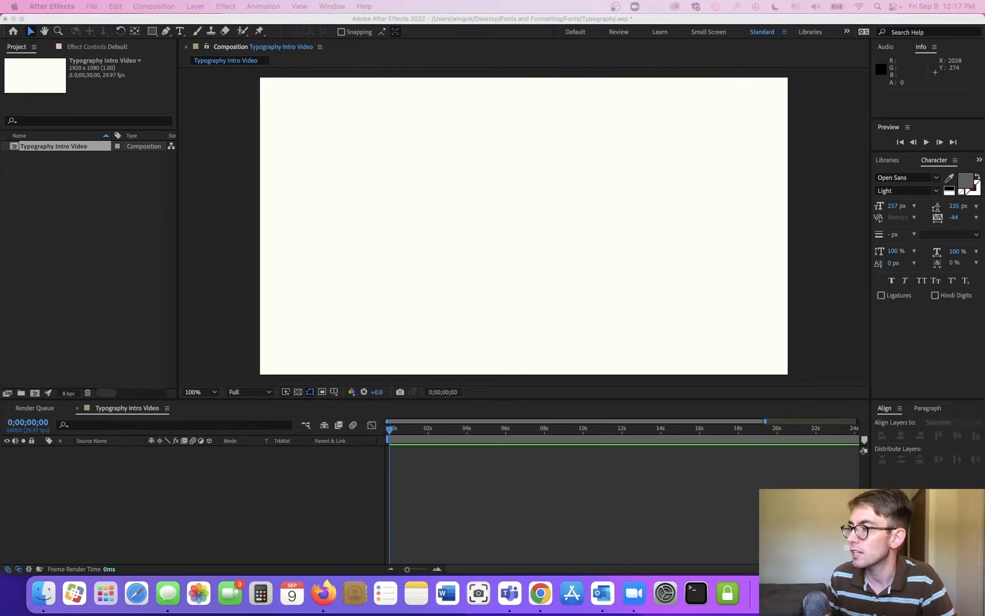
{"action": "left_click", "coordinate": [507, 215]}
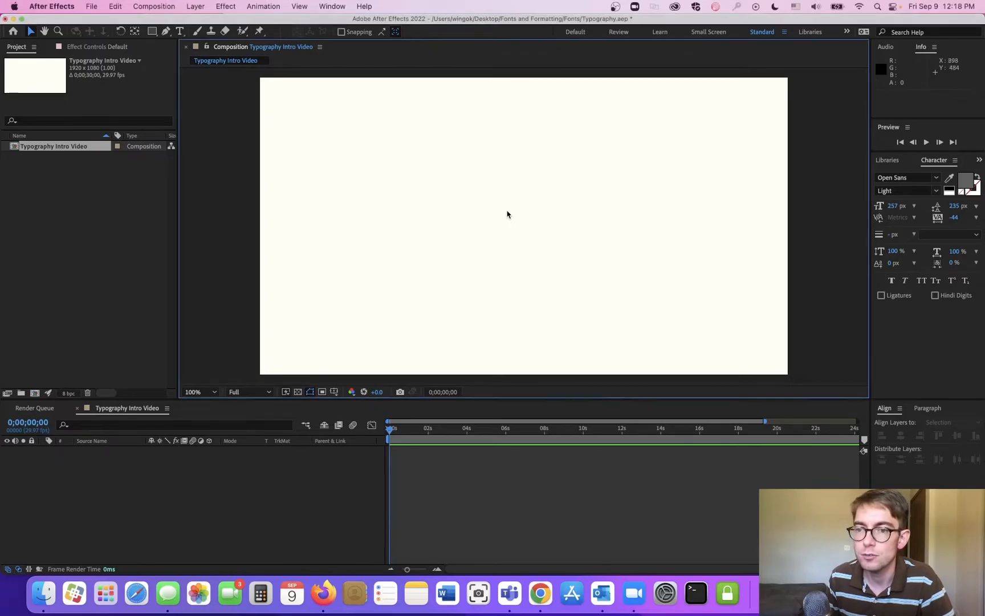
{"action": "left_click", "coordinate": [179, 31]}
{"action": "left_click_drag", "start_coordinate": [355, 183], "coordinate": [696, 278]}
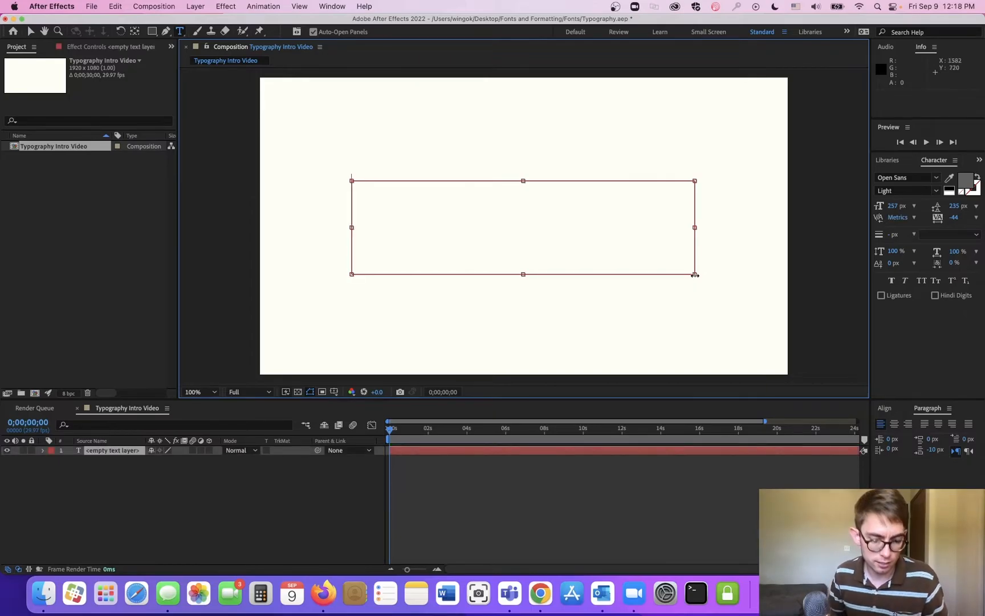
{"action": "type", "text": "Typog"}
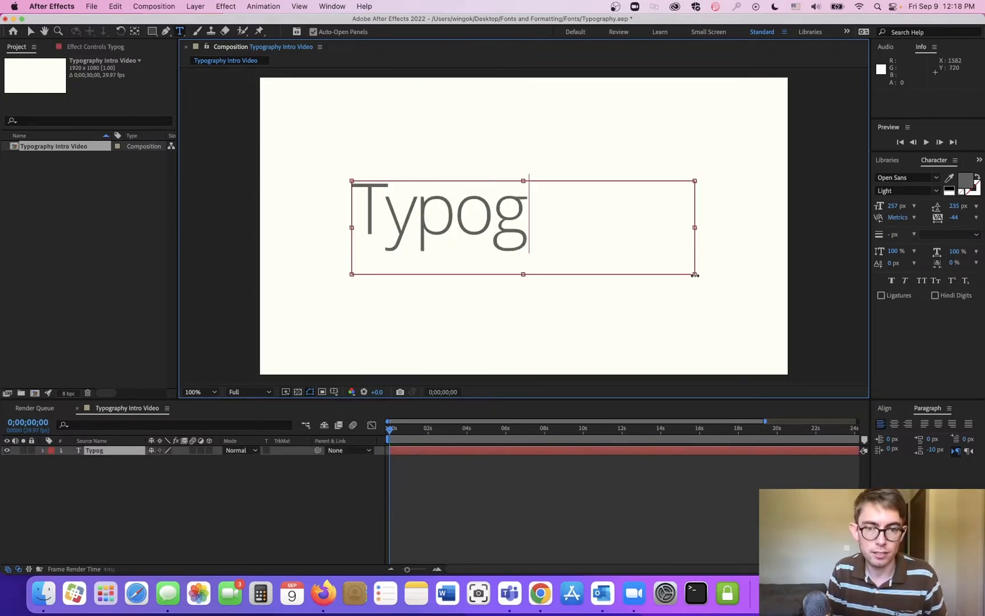
{"action": "type", "text": "raphy"}
{"action": "key", "text": "BackSpace"}
{"action": "type", "text": "h"}
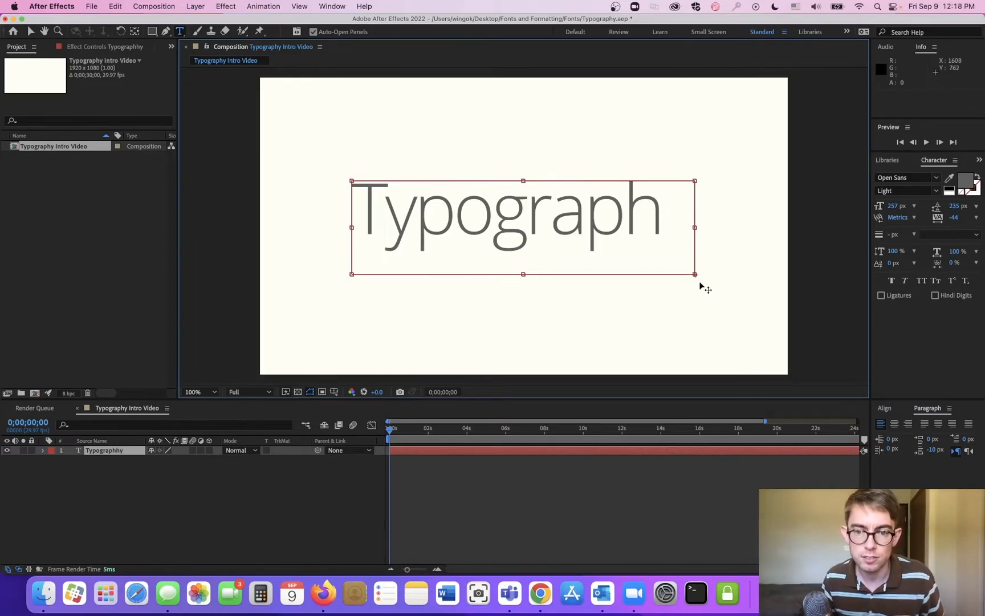
- Enlarge the text box to fit the whole word and delete the extra h so it reads Typography
{"action": "left_click_drag", "start_coordinate": [694, 274], "coordinate": [763, 314]}
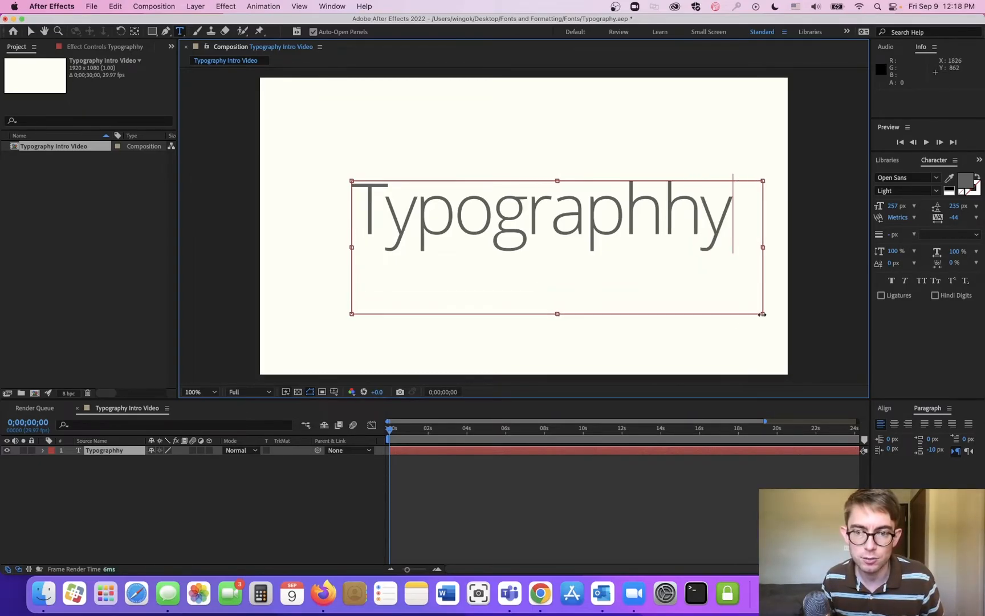
{"action": "key", "text": "Left"}
{"action": "key", "text": "Left"}
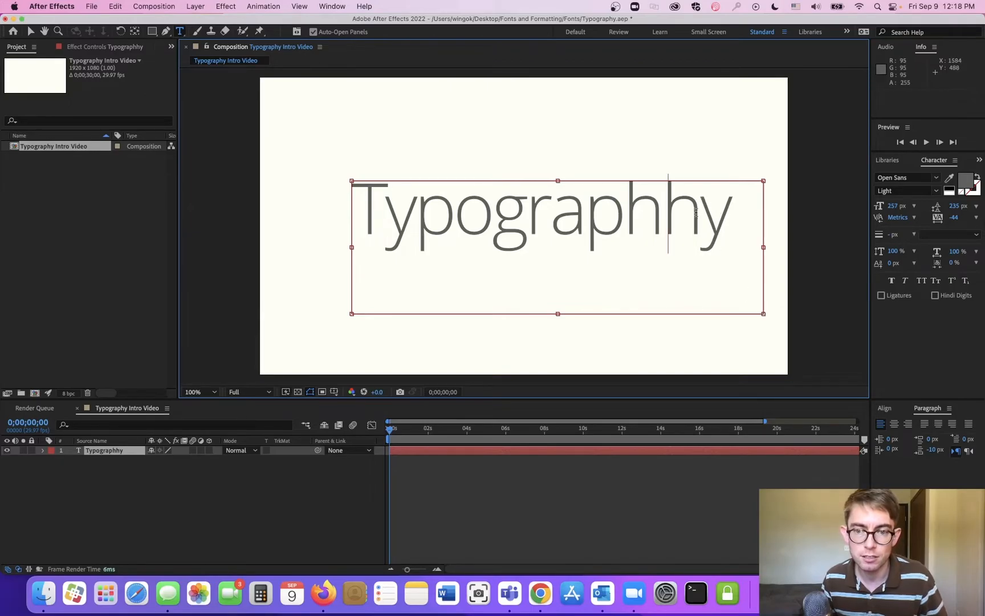
{"action": "key", "text": "Delete"}
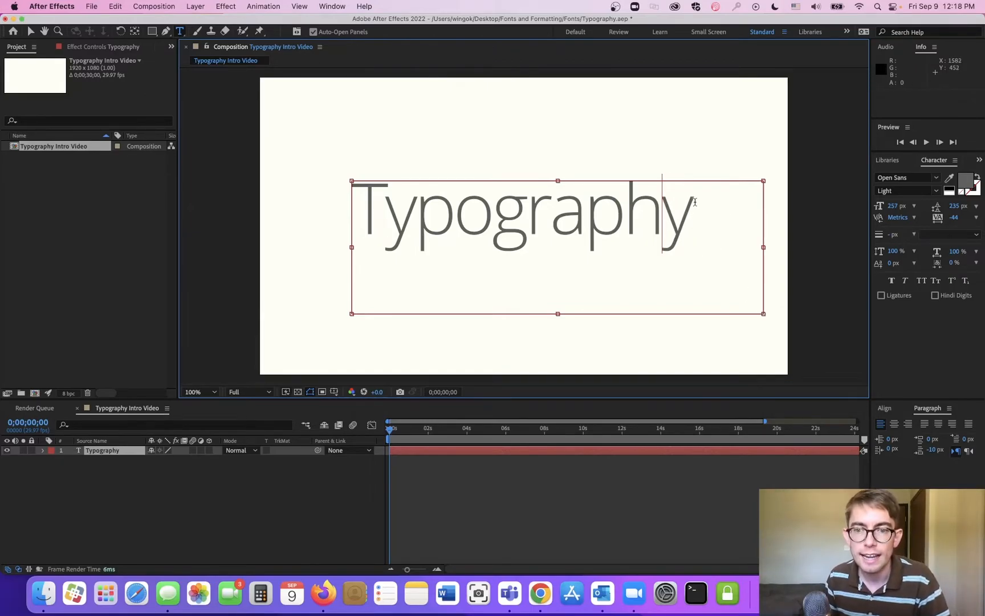
{"action": "key", "text": "Left"}
{"action": "key", "text": "Left"}
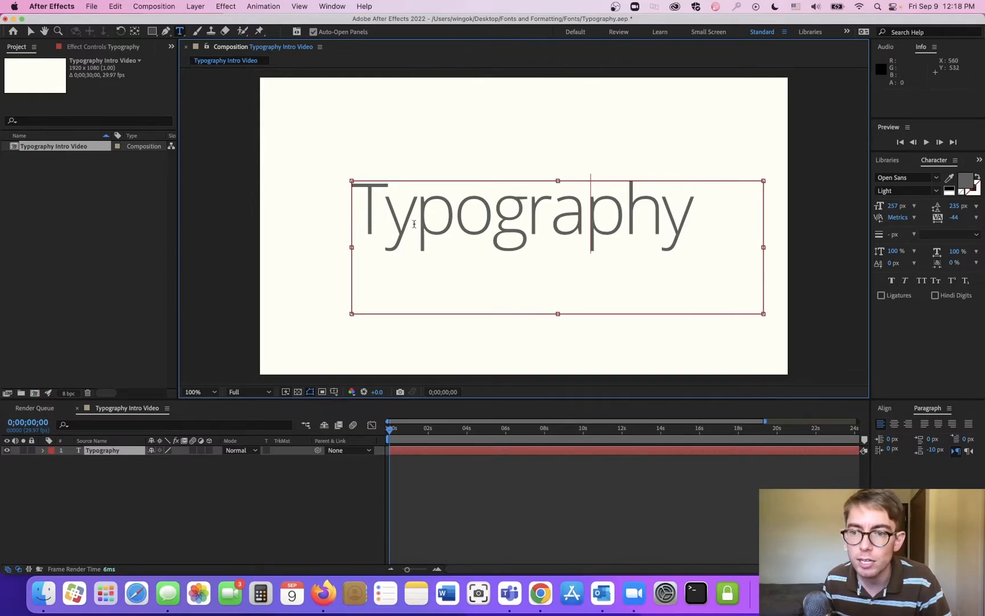
- Try the right-to-left text direction on the Typography text, and restore left-to-right
{"action": "left_click", "coordinate": [678, 211]}
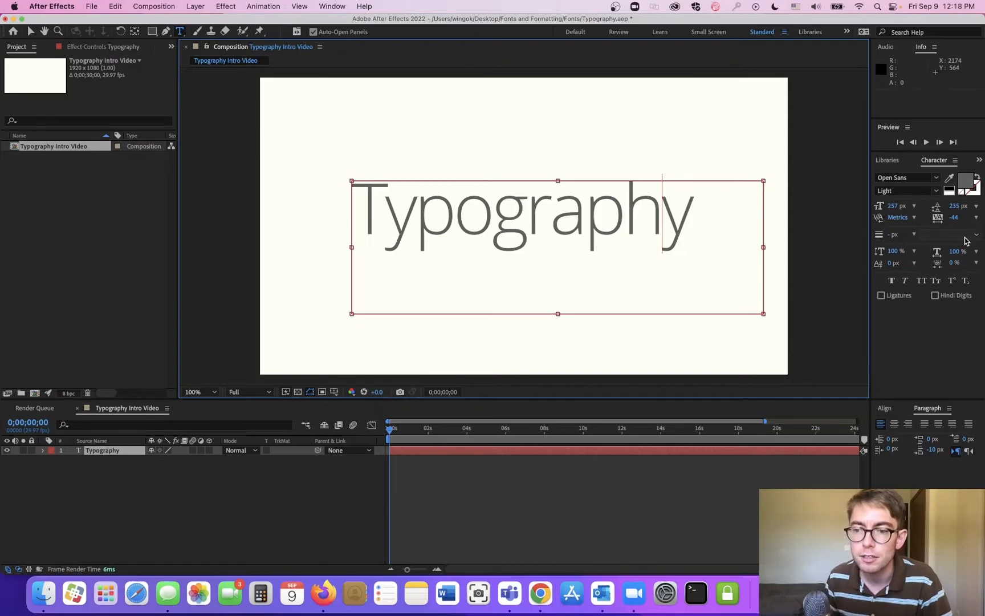
{"action": "left_click", "coordinate": [967, 453]}
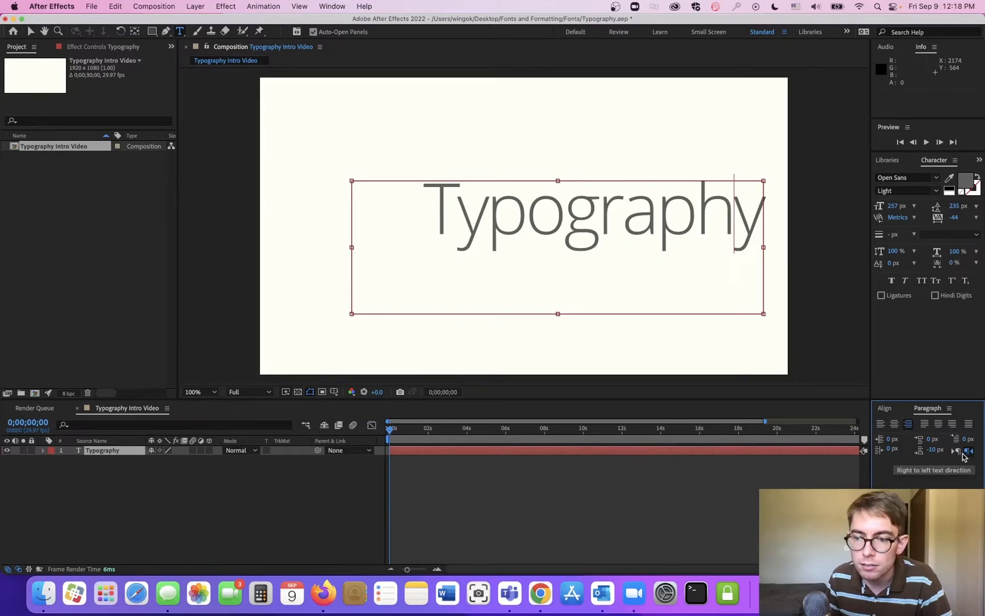
{"action": "left_click_drag", "start_coordinate": [702, 210], "coordinate": [658, 210]}
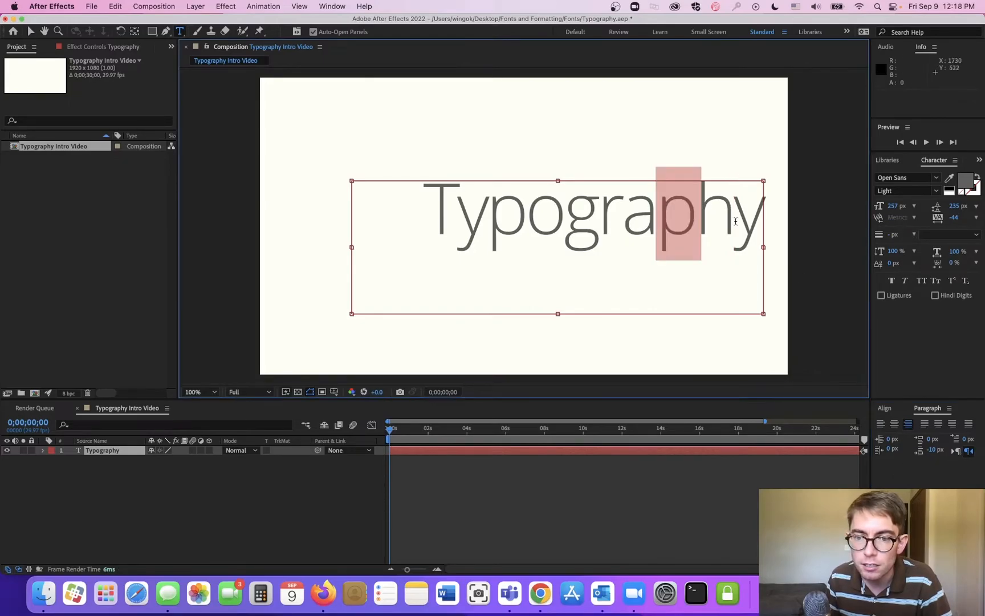
{"action": "left_click", "coordinate": [956, 451]}
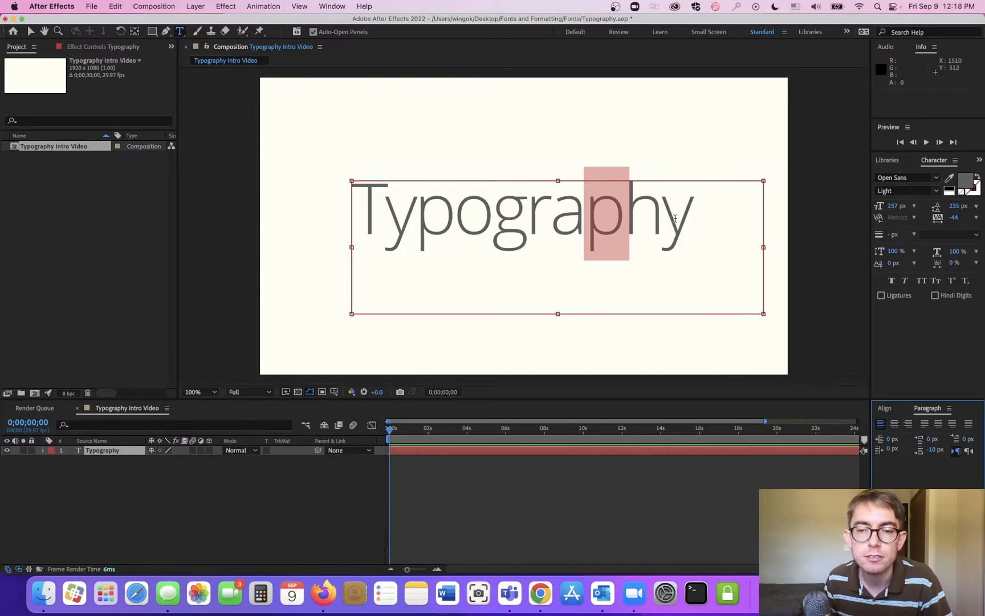
- Select the whole word Typography and set its font to Bodoni 72 Bold
{"action": "double_click", "coordinate": [675, 219]}
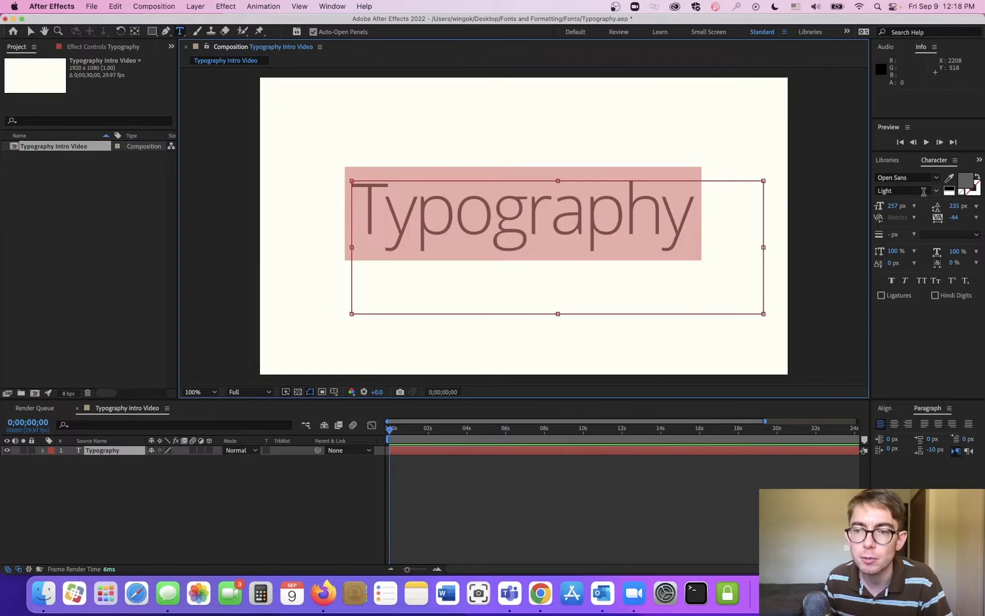
{"action": "left_click", "coordinate": [938, 178]}
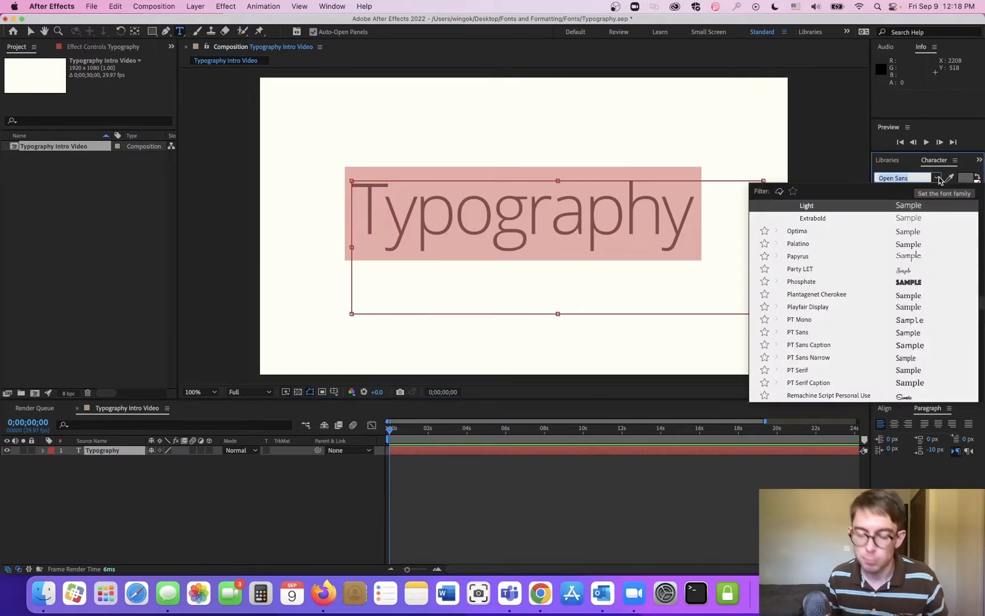
{"action": "type", "text": "bodoni"}
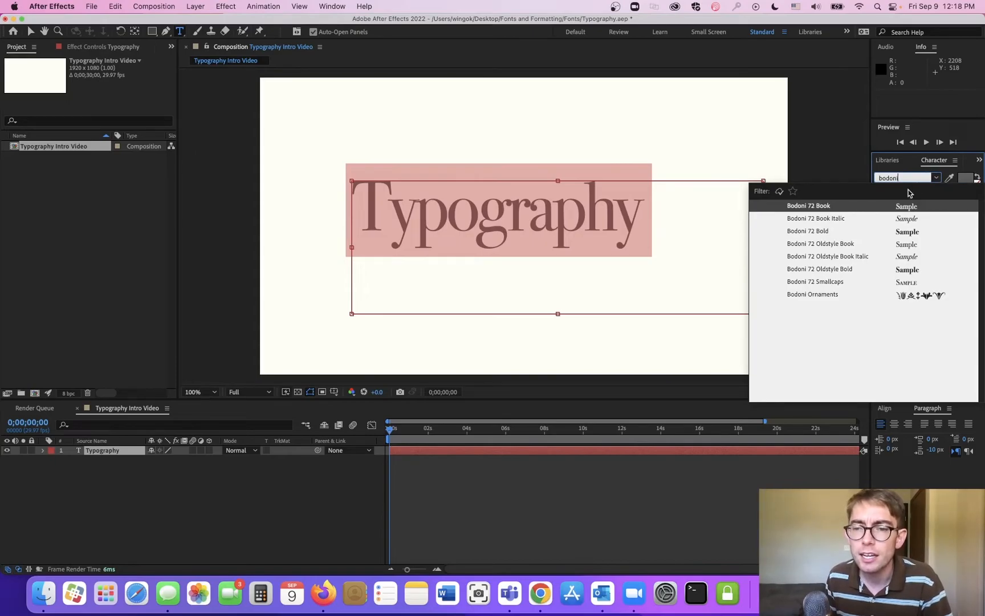
{"action": "left_click", "coordinate": [820, 233]}
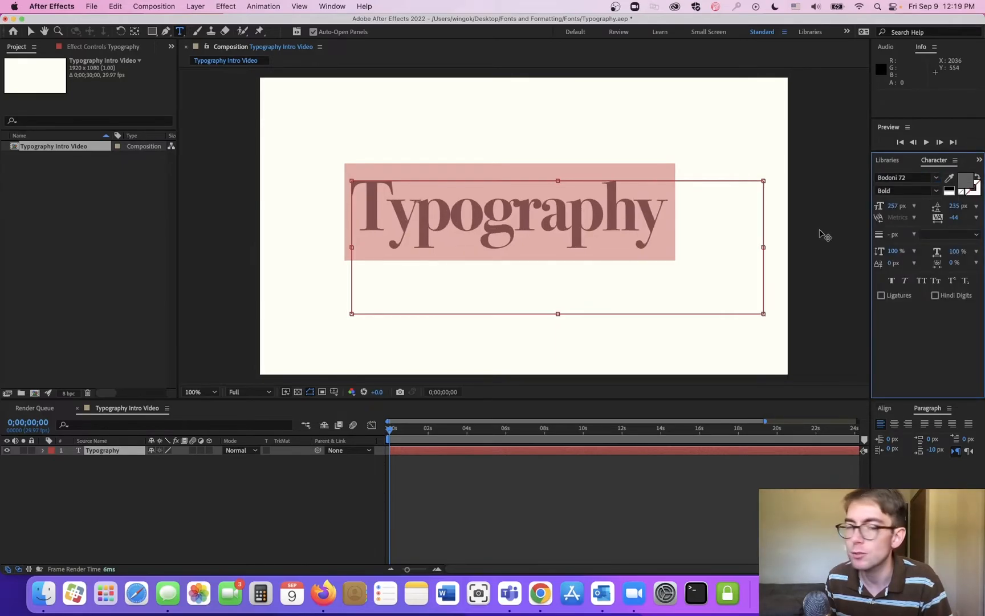
- Set the fill color of the selected Typography text to 636363
{"action": "left_click", "coordinate": [965, 183]}
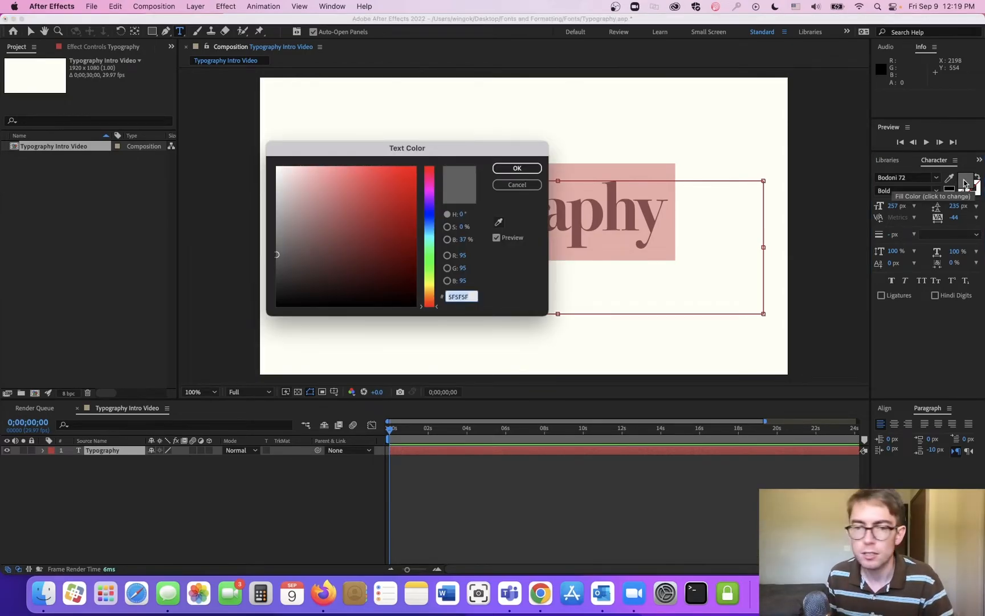
{"action": "type", "text": "6"}
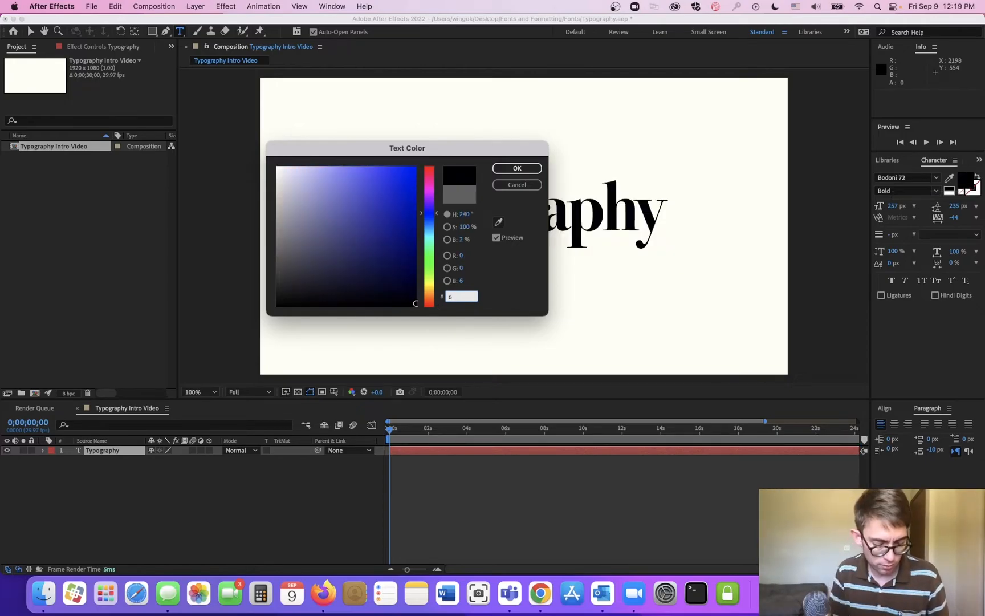
{"action": "type", "text": "36363"}
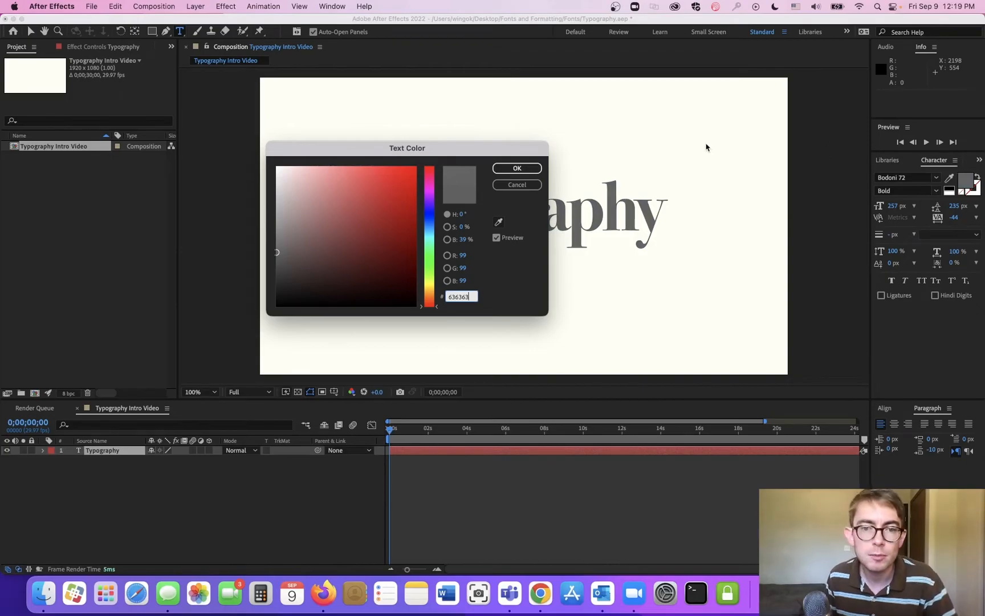
{"action": "left_click", "coordinate": [518, 168]}
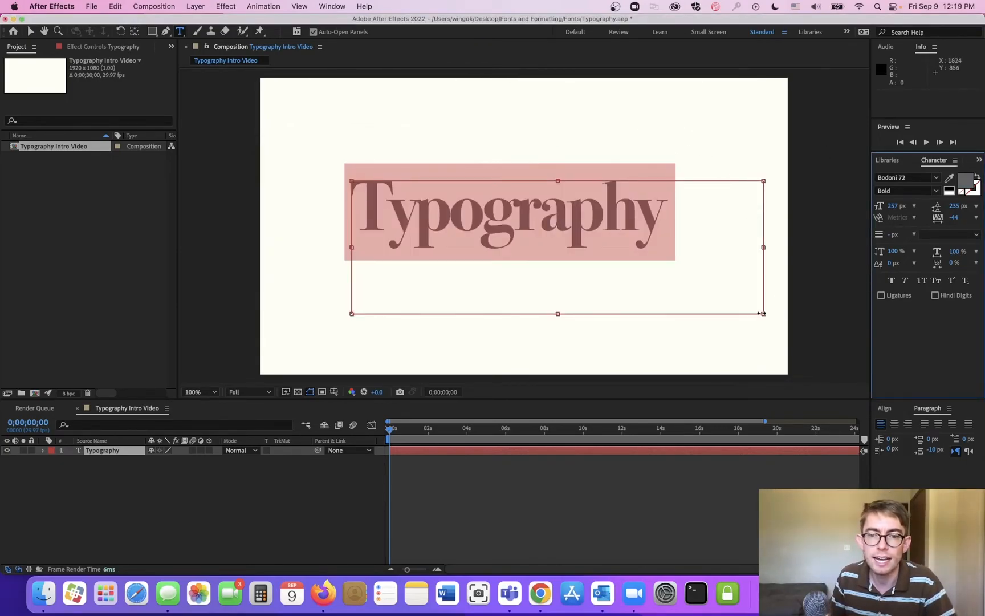
- Shrink the text box to fit closely around the word Typography and center the layer horizontally in the composition
{"action": "left_click_drag", "start_coordinate": [763, 313], "coordinate": [668, 231]}
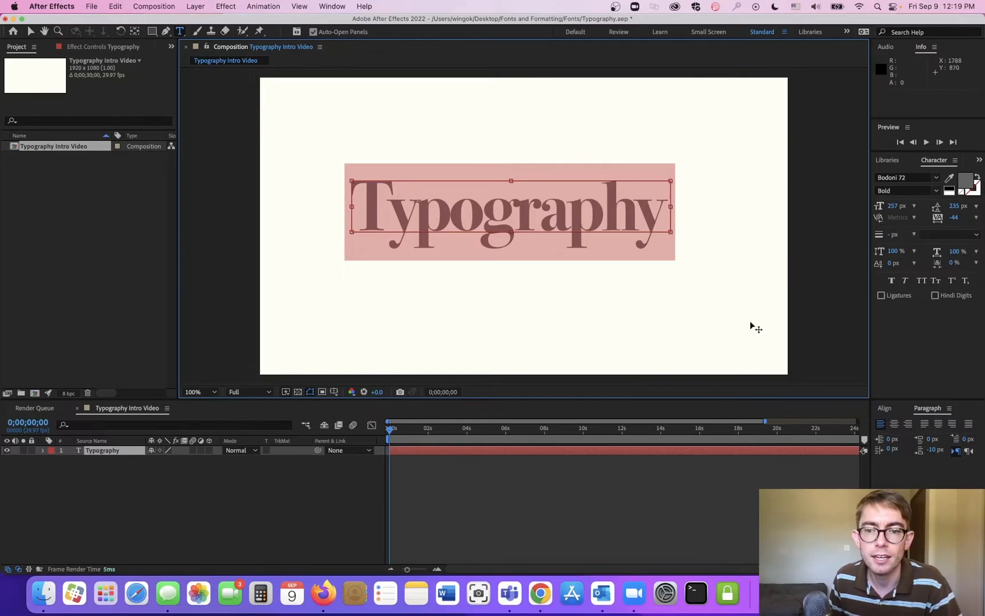
{"action": "left_click", "coordinate": [666, 488]}
{"action": "left_click", "coordinate": [566, 205]}
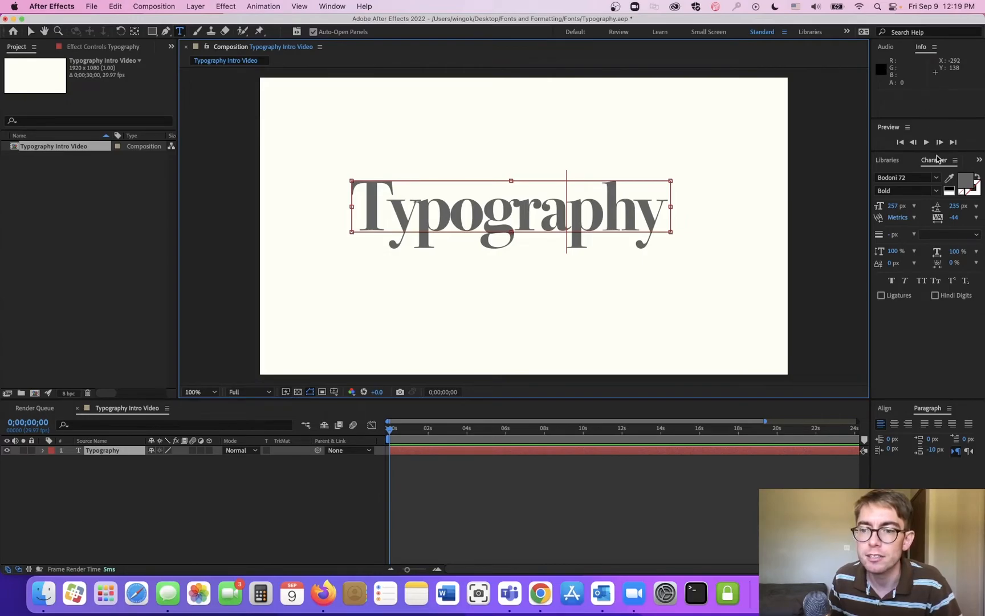
{"action": "left_click", "coordinate": [895, 407]}
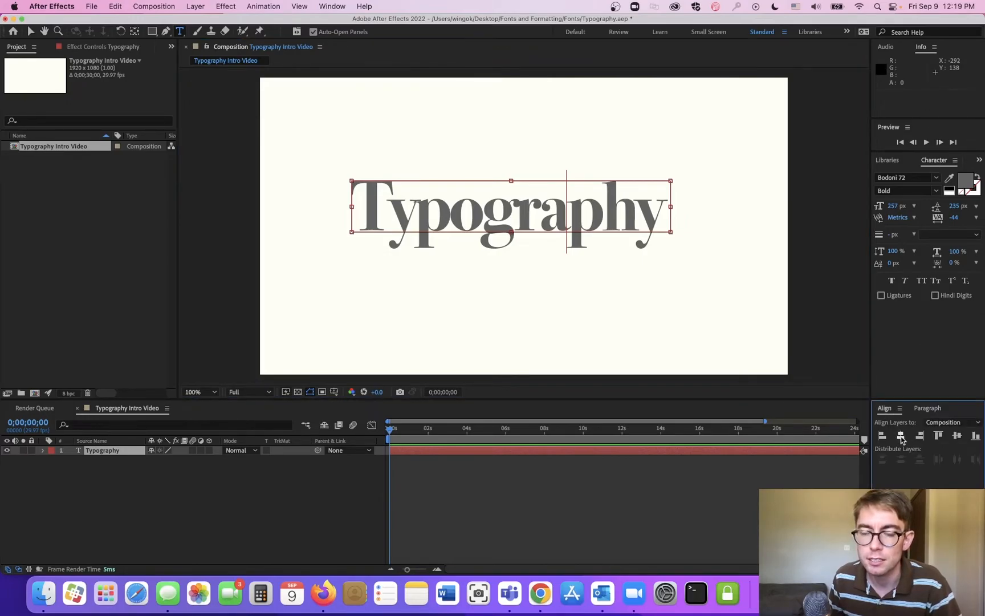
{"action": "left_click", "coordinate": [901, 436]}
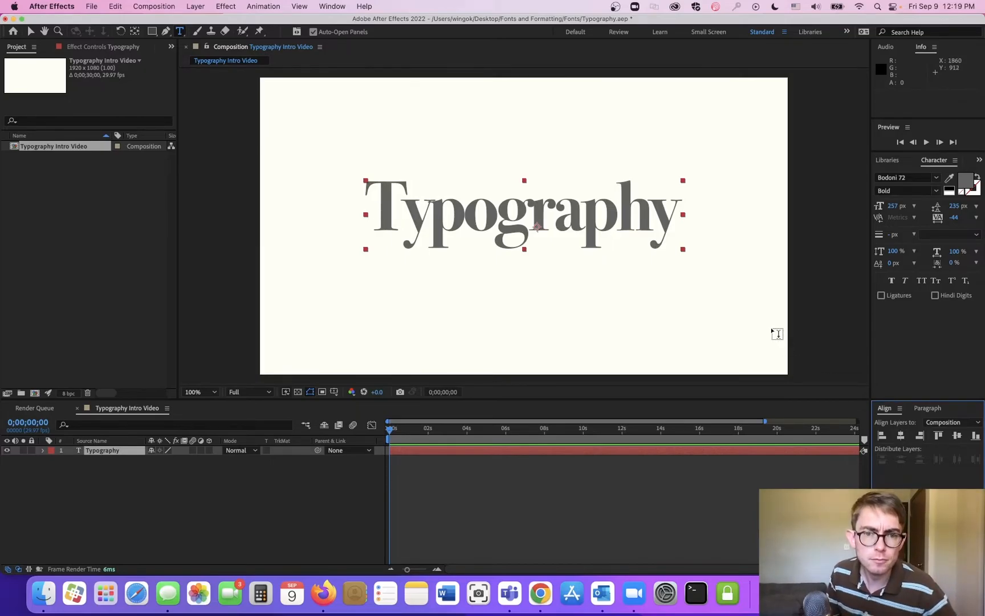
- Select the whole word Typography and set its tracking to 0
{"action": "double_click", "coordinate": [618, 225]}
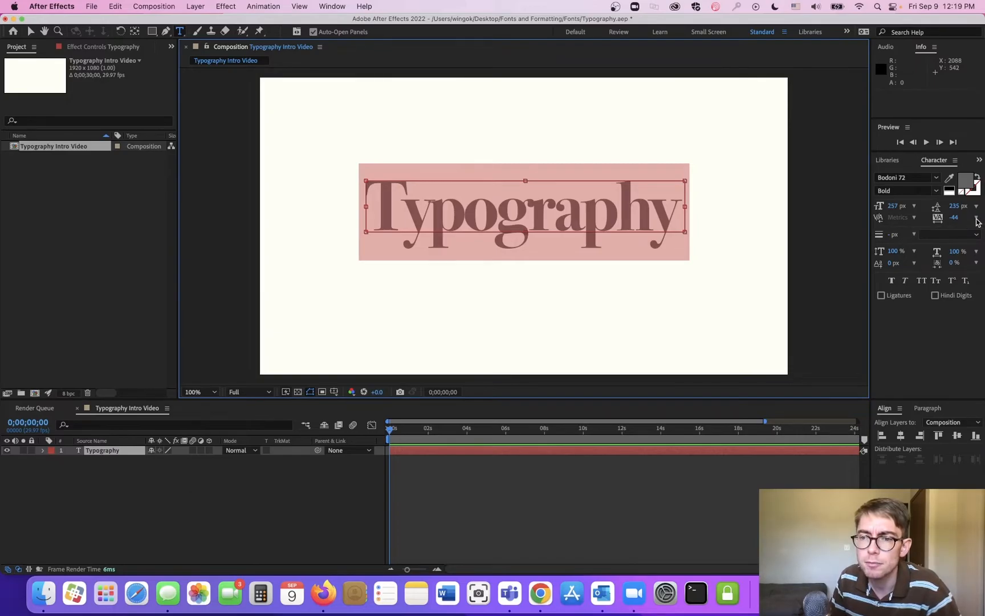
{"action": "left_click", "coordinate": [977, 221]}
{"action": "left_click", "coordinate": [939, 219]}
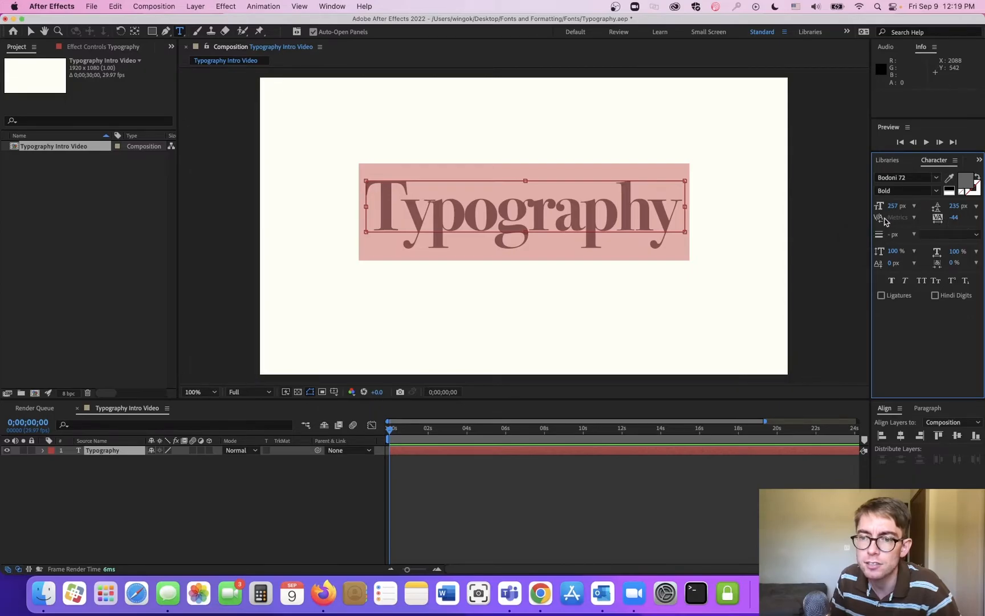
{"action": "left_click", "coordinate": [976, 219]}
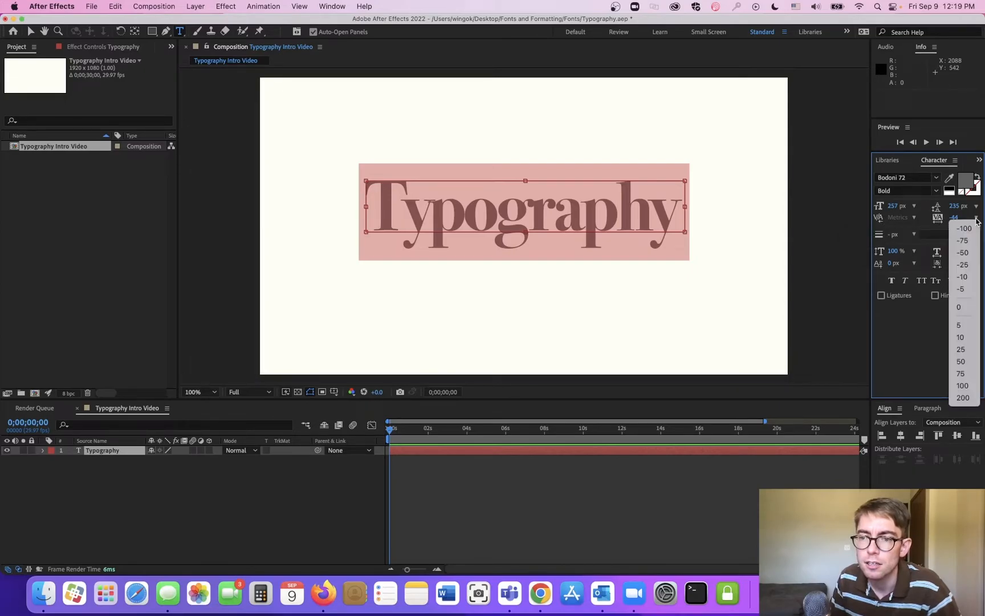
{"action": "left_click", "coordinate": [969, 308]}
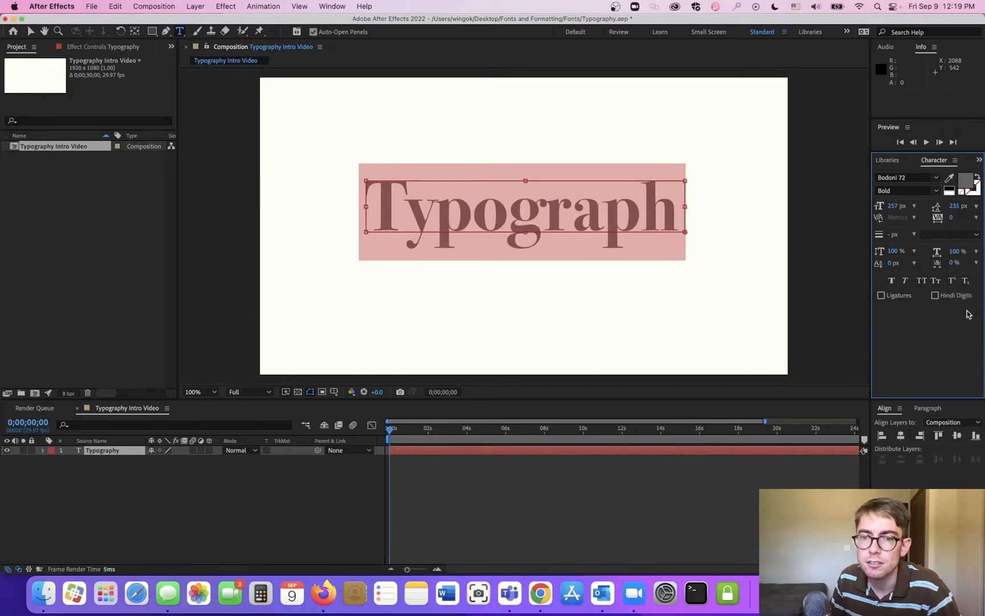
- Widen the text box until the whole word Typography fits on its line, and center the layer horizontally in the composition
{"action": "left_click_drag", "start_coordinate": [686, 205], "coordinate": [719, 207]}
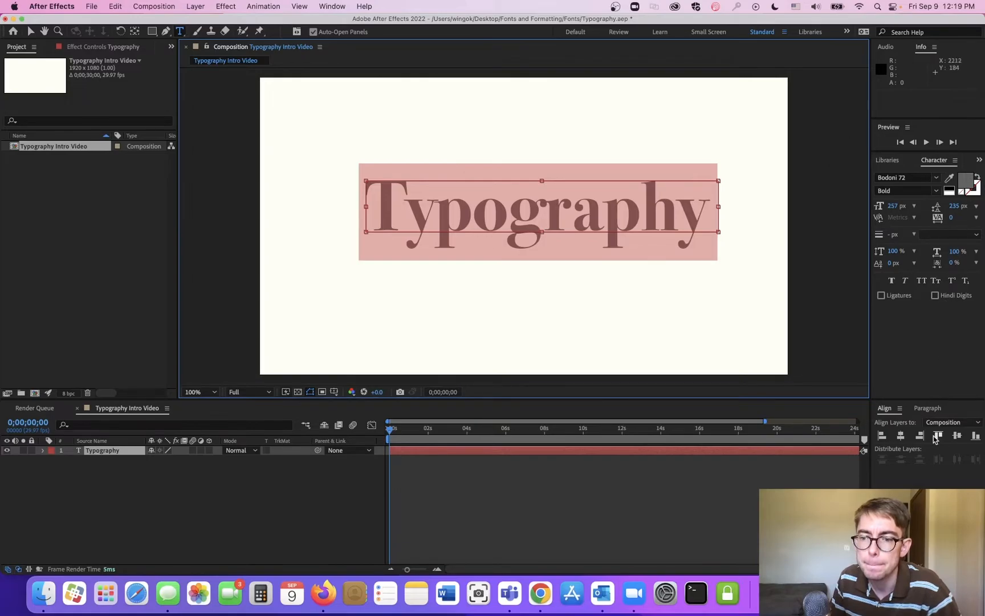
{"action": "left_click", "coordinate": [901, 435]}
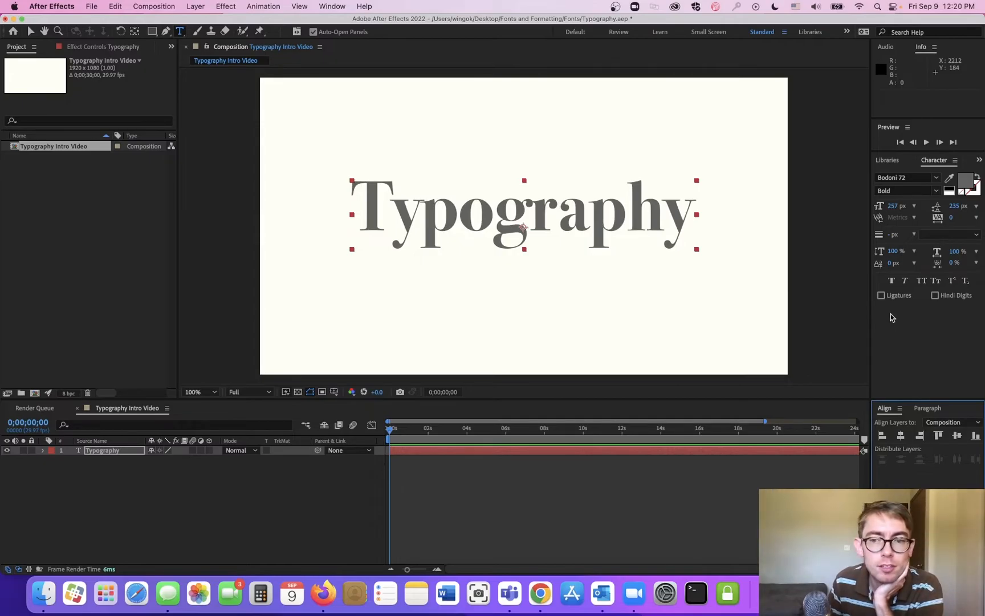
- Select the whole word Typography, set its font size to 198 px, and center-align its paragraph
{"action": "left_click", "coordinate": [642, 207]}
{"action": "double_click", "coordinate": [641, 206]}
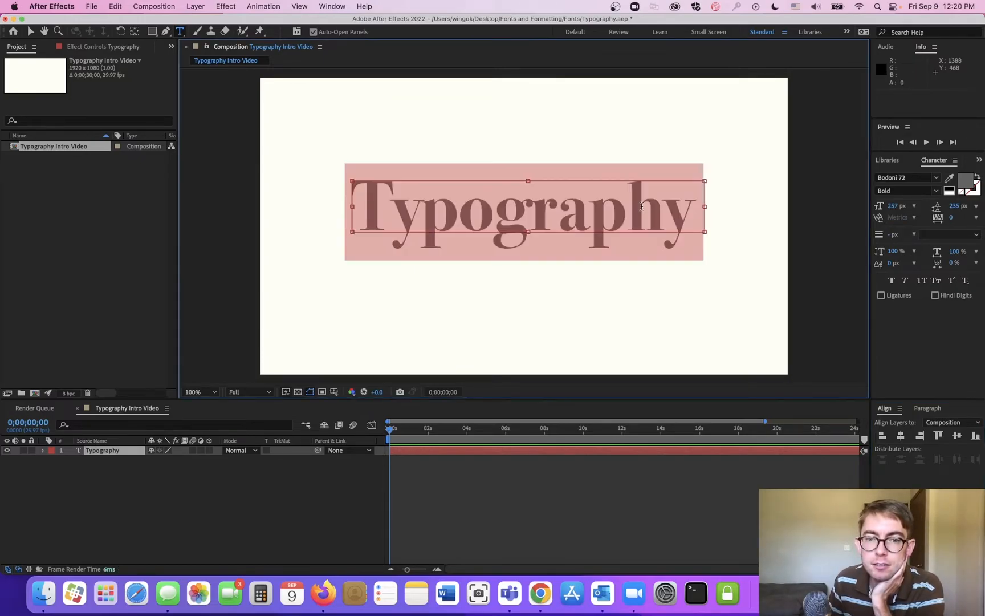
{"action": "left_click", "coordinate": [893, 206]}
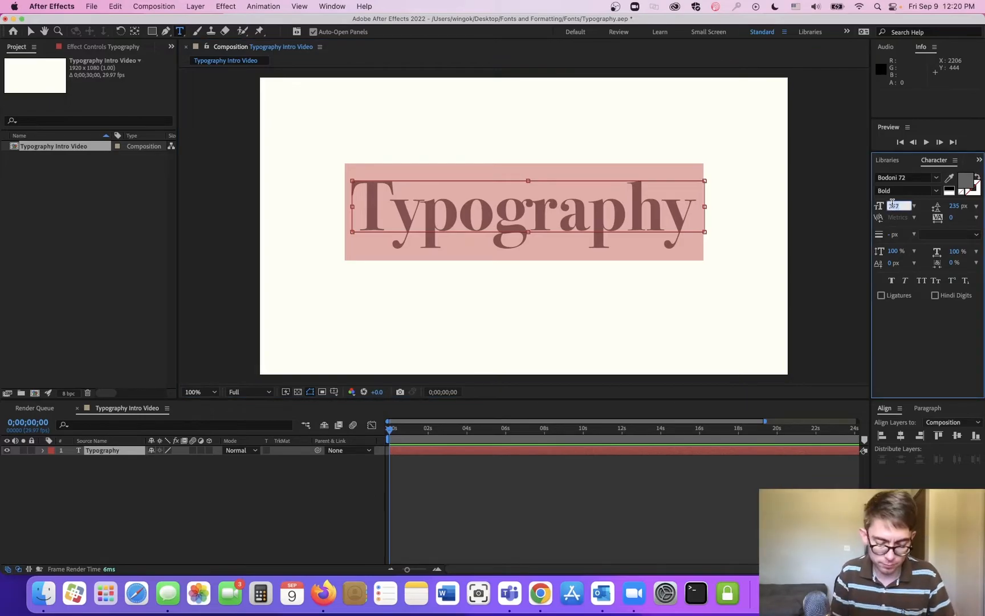
{"action": "type", "text": "198"}
{"action": "key", "text": "Return"}
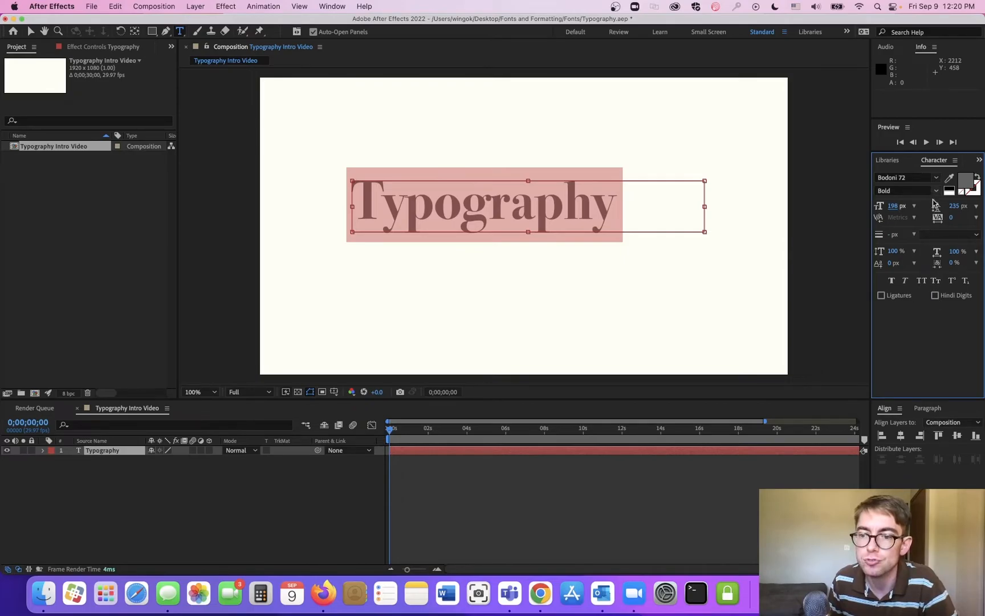
{"action": "left_click", "coordinate": [935, 408]}
{"action": "left_click", "coordinate": [894, 424]}
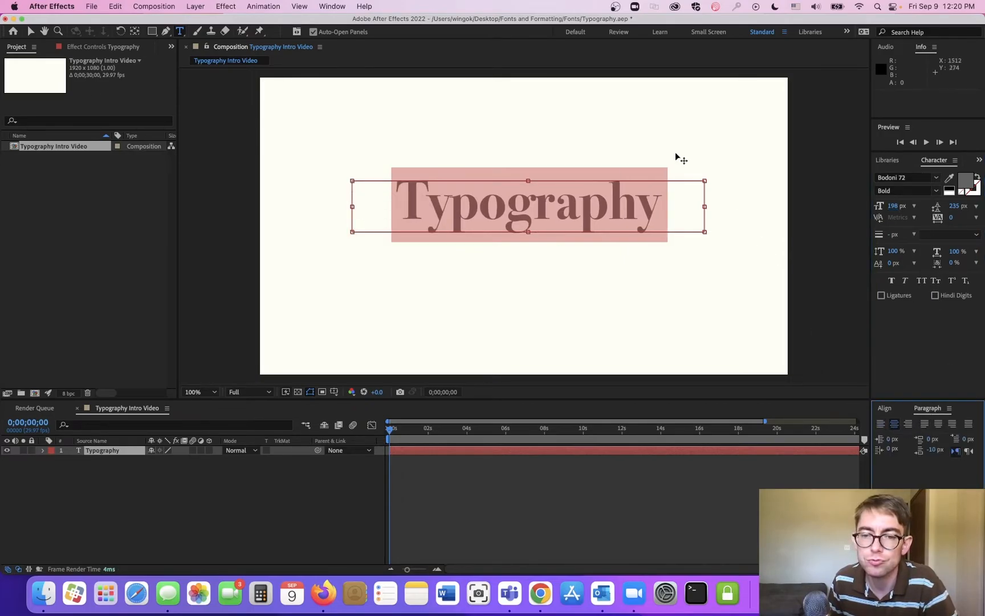
- Narrow the text box to fit the smaller Typography text closely and realign the layer to the composition's horizontal center
{"action": "left_click_drag", "start_coordinate": [659, 209], "coordinate": [624, 207]}
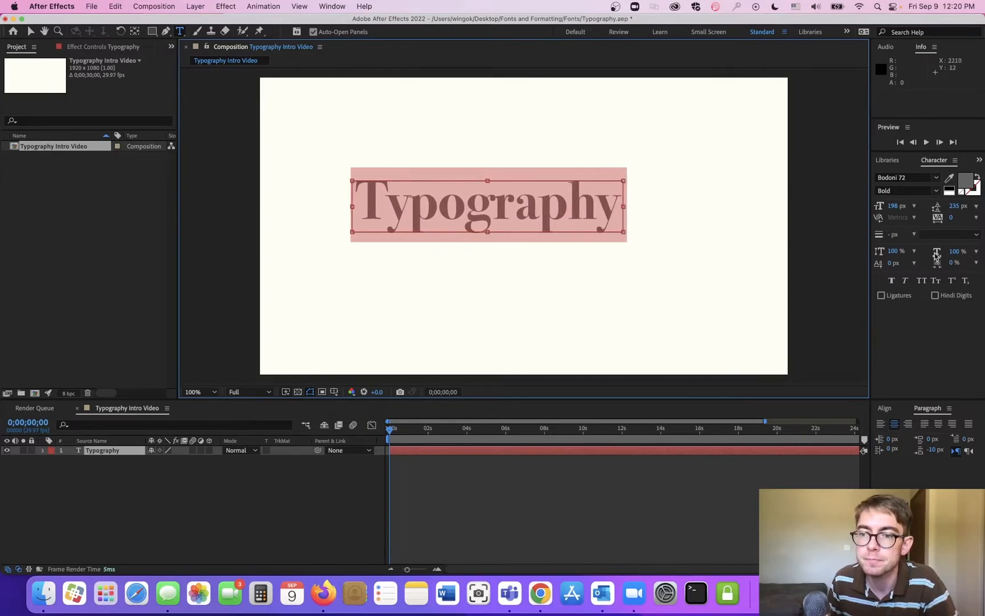
{"action": "left_click", "coordinate": [885, 408]}
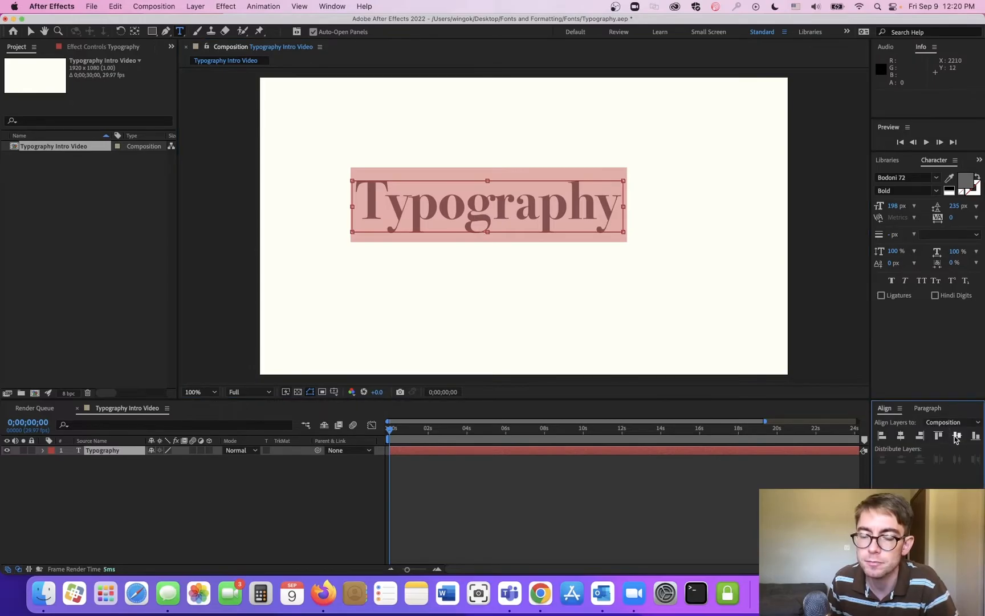
{"action": "left_click", "coordinate": [902, 436]}
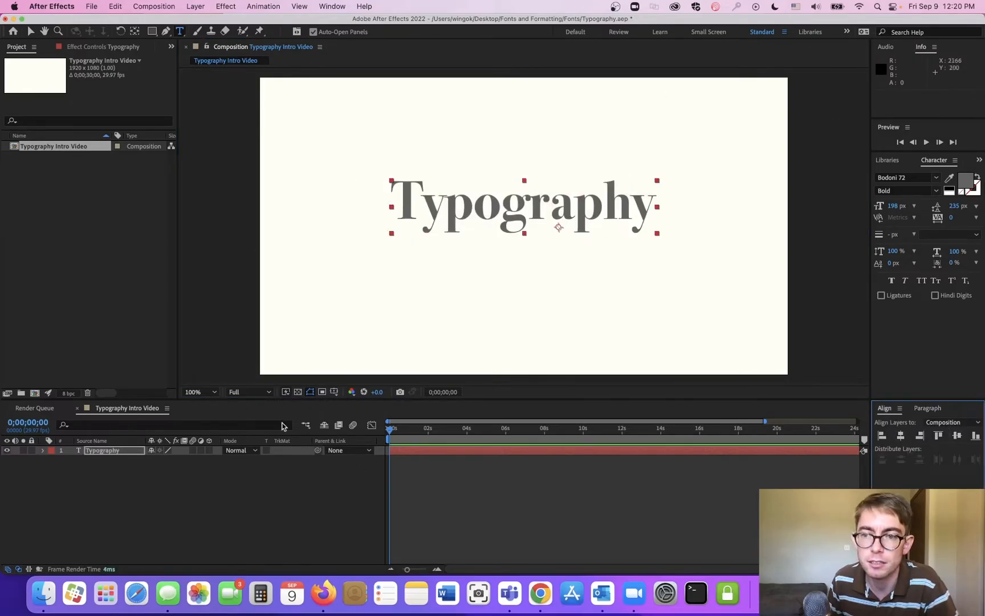
{"action": "left_click", "coordinate": [152, 31]}
{"action": "left_click_drag", "start_coordinate": [363, 149], "coordinate": [368, 153]}
{"action": "left_click_drag", "start_coordinate": [680, 234], "coordinate": [686, 272]}
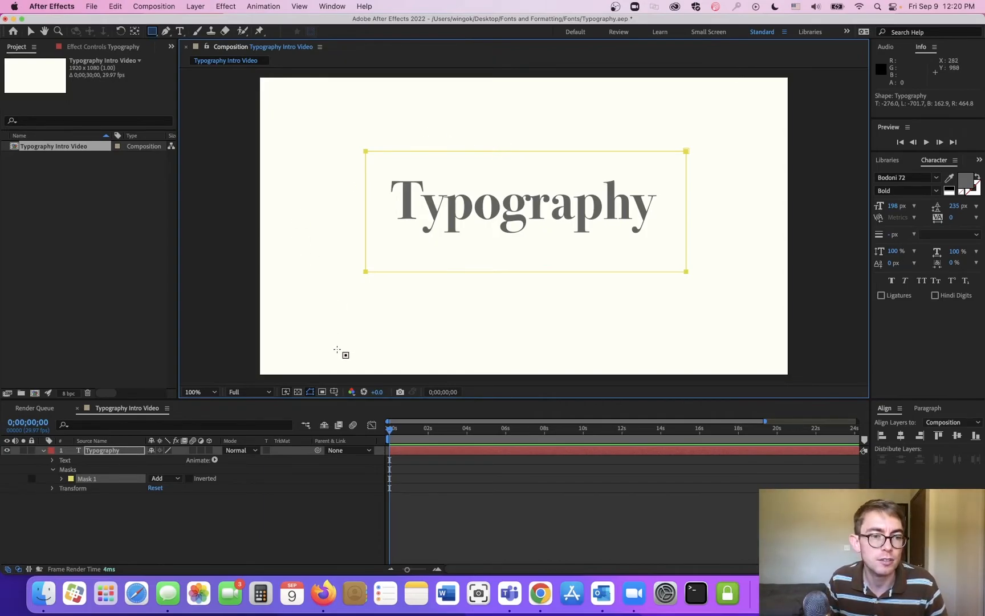
{"action": "key", "text": "super+z"}
{"action": "left_click_drag", "start_coordinate": [359, 149], "coordinate": [729, 253]}
{"action": "key", "text": "super+z"}
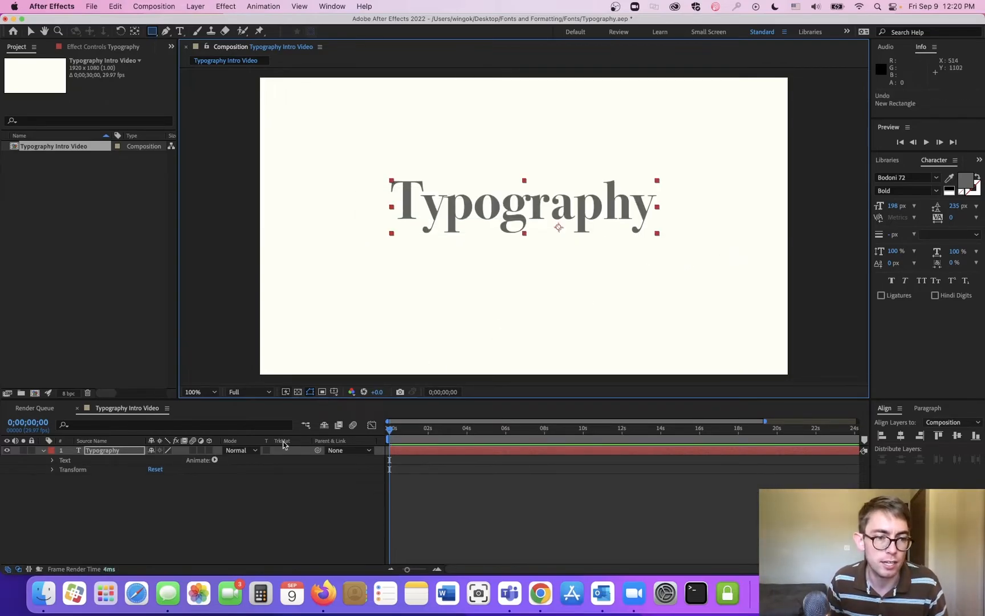
- With no layer selected, draw a rectangle shape about 1157 by 406 px around the Typography title and set its fill to None
{"action": "left_click", "coordinate": [117, 501]}
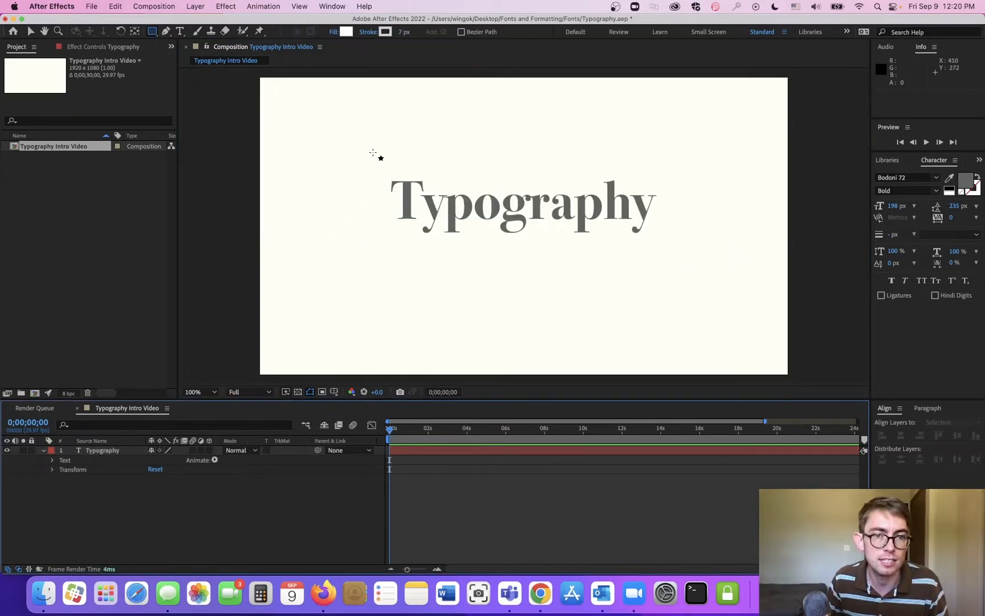
{"action": "left_click_drag", "start_coordinate": [368, 150], "coordinate": [392, 169]}
{"action": "left_click_drag", "start_coordinate": [523, 227], "coordinate": [688, 263]}
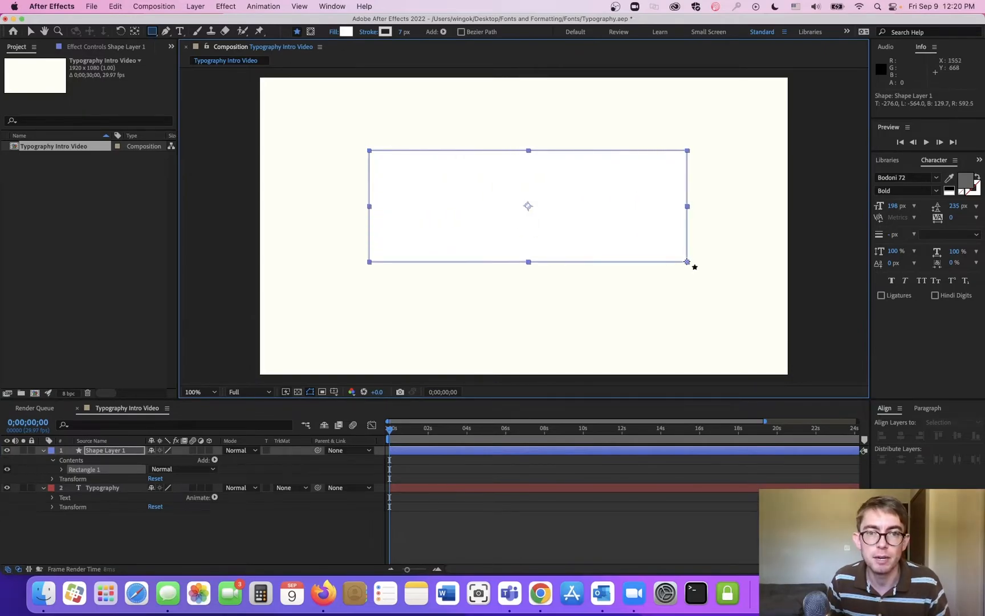
{"action": "left_click", "coordinate": [336, 32]}
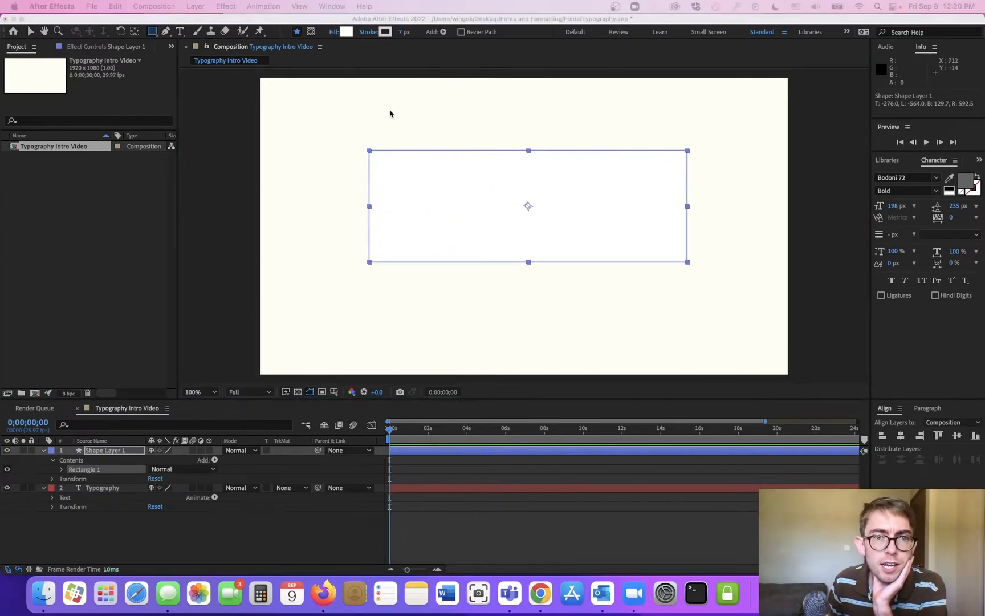
{"action": "left_click", "coordinate": [376, 81]}
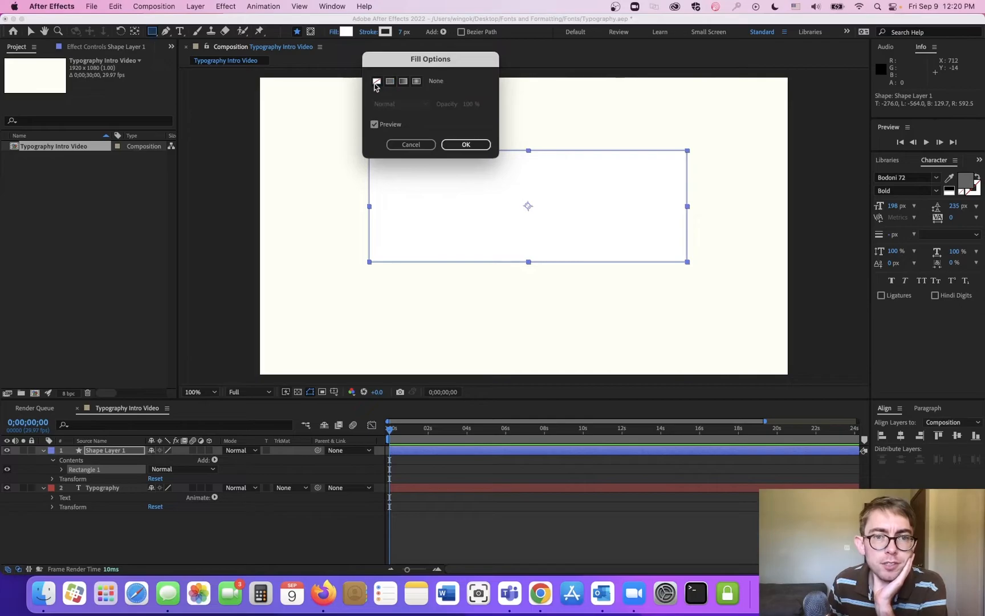
{"action": "left_click", "coordinate": [466, 145]}
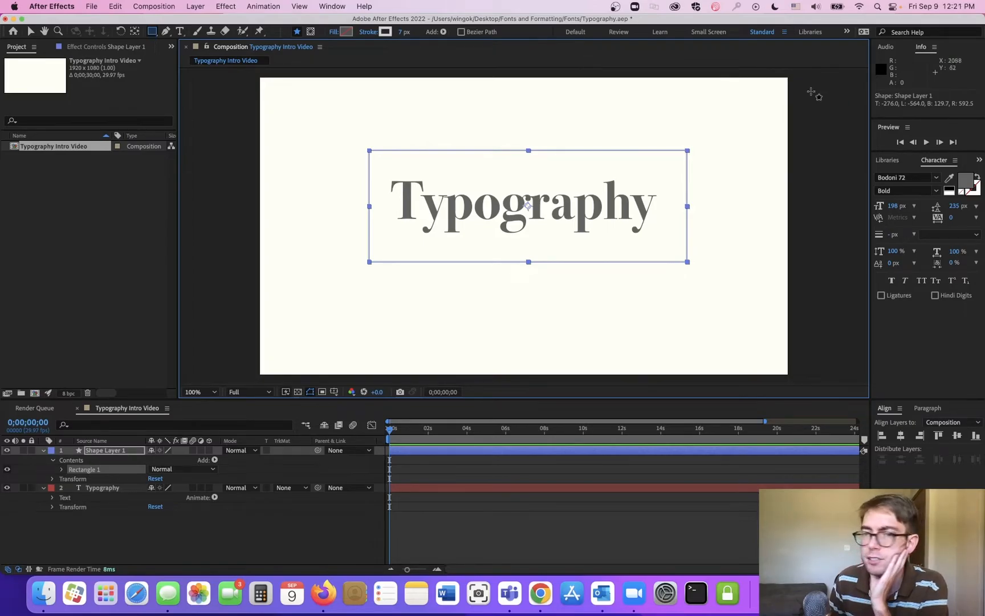
- Set the rectangle's stroke color to the title's gray, 636363, and its stroke opacity to 30%
{"action": "left_click", "coordinate": [385, 31]}
{"action": "left_click", "coordinate": [498, 223]}
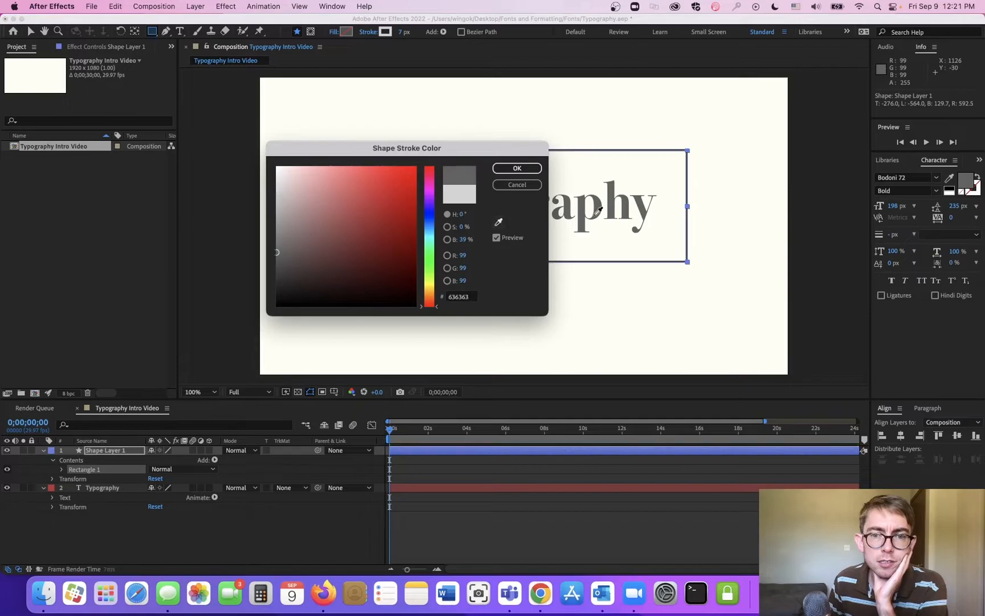
{"action": "left_click", "coordinate": [627, 223]}
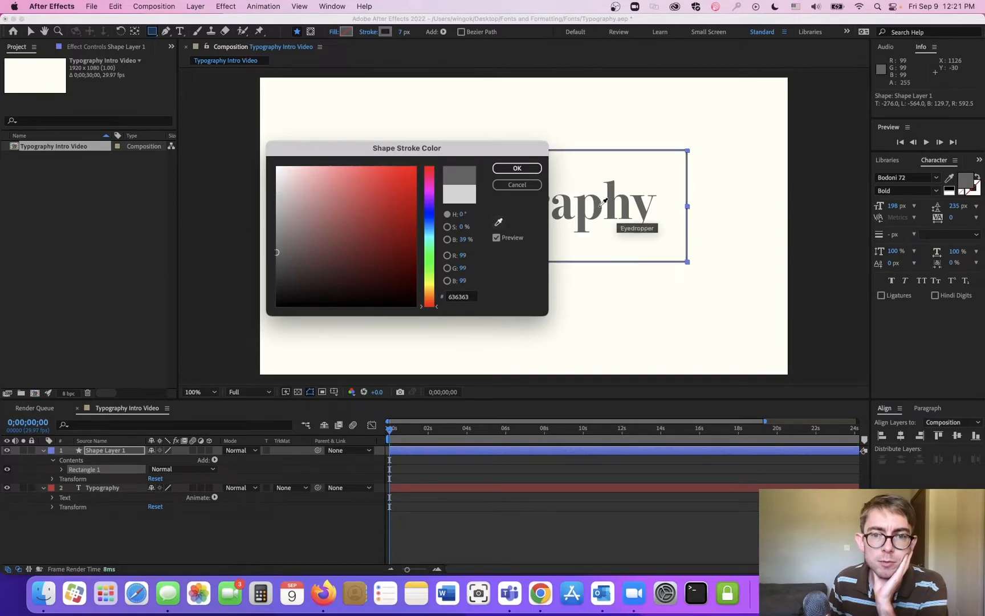
{"action": "left_click", "coordinate": [524, 168]}
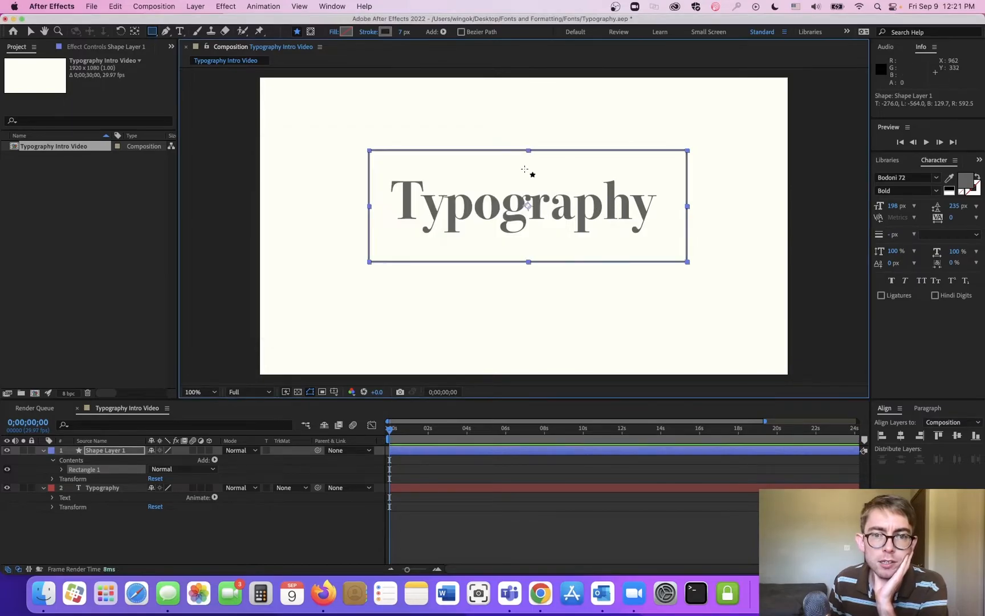
{"action": "left_click", "coordinate": [371, 32]}
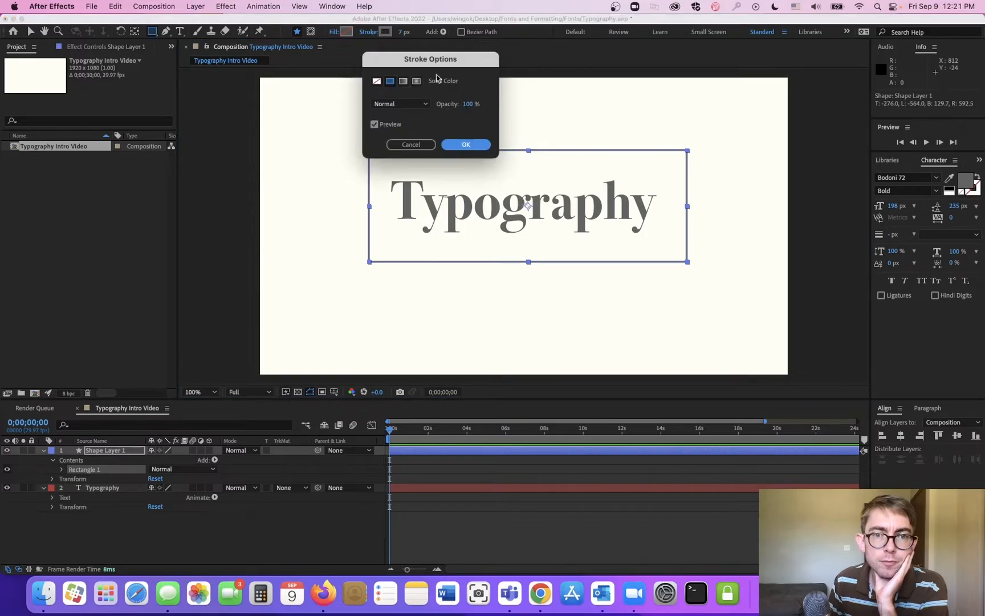
{"action": "left_click", "coordinate": [467, 104]}
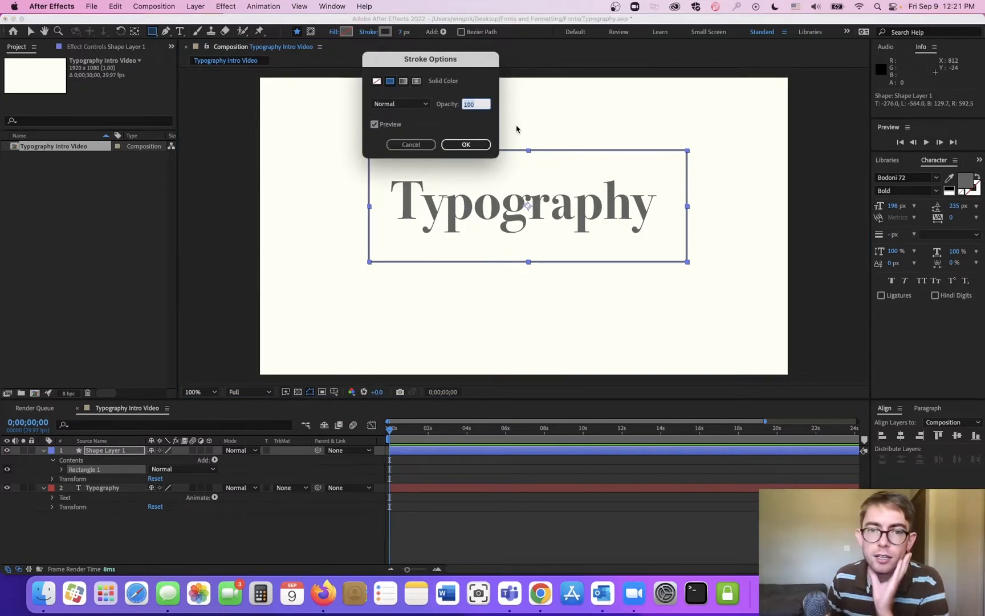
{"action": "type", "text": "30"}
{"action": "key", "text": "Return"}
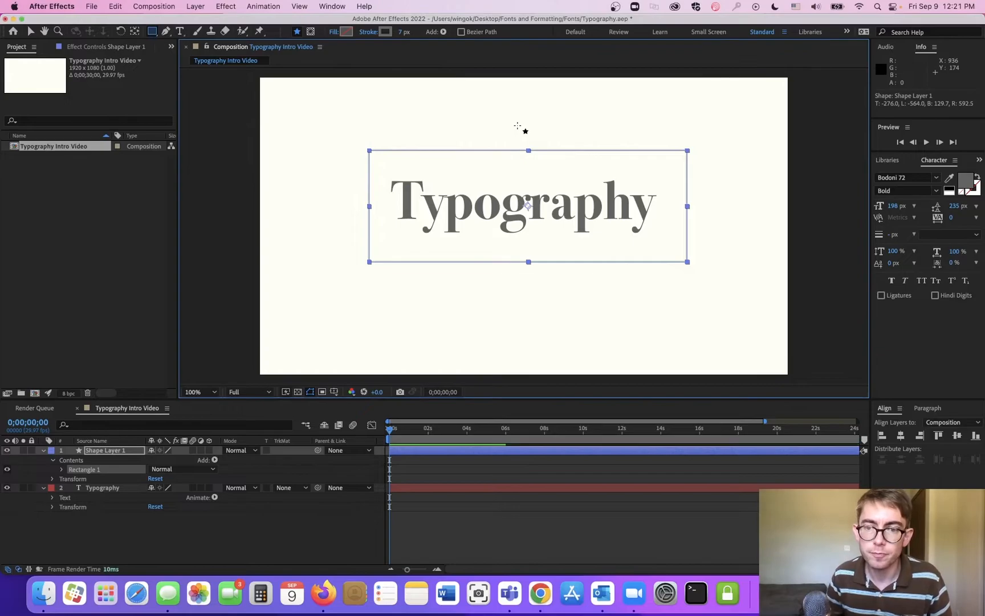
- Shrink the rectangle so it frames the word Typography more closely, and center it horizontally in the composition
{"action": "left_click", "coordinate": [31, 31]}
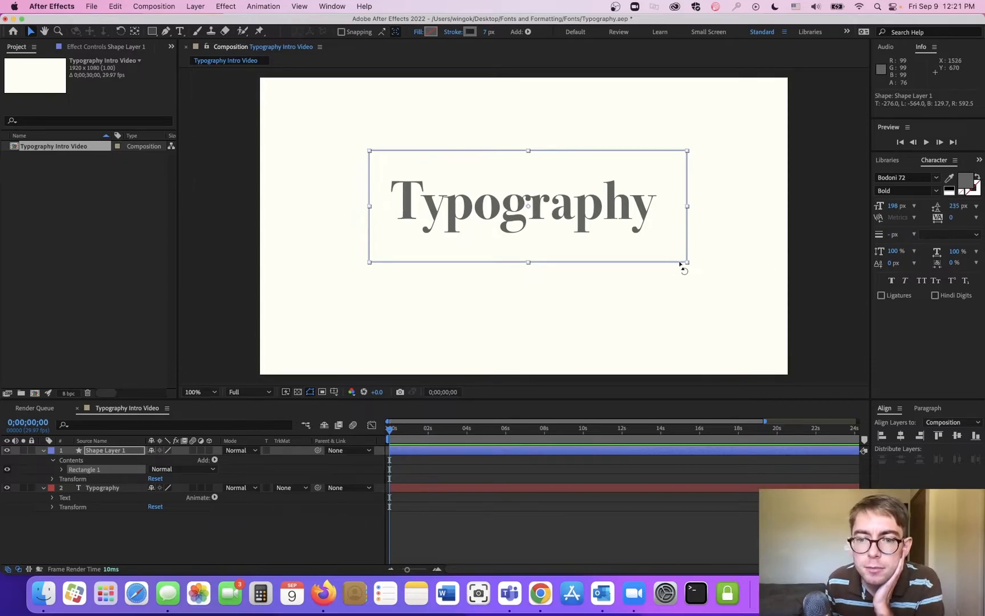
{"action": "left_click_drag", "start_coordinate": [687, 264], "coordinate": [674, 248]}
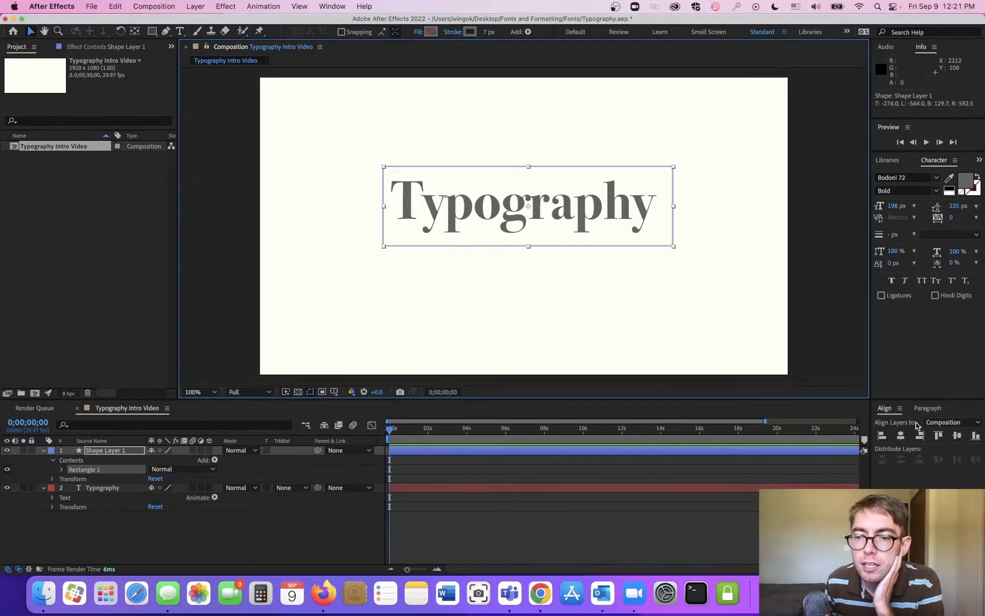
{"action": "left_click", "coordinate": [901, 436]}
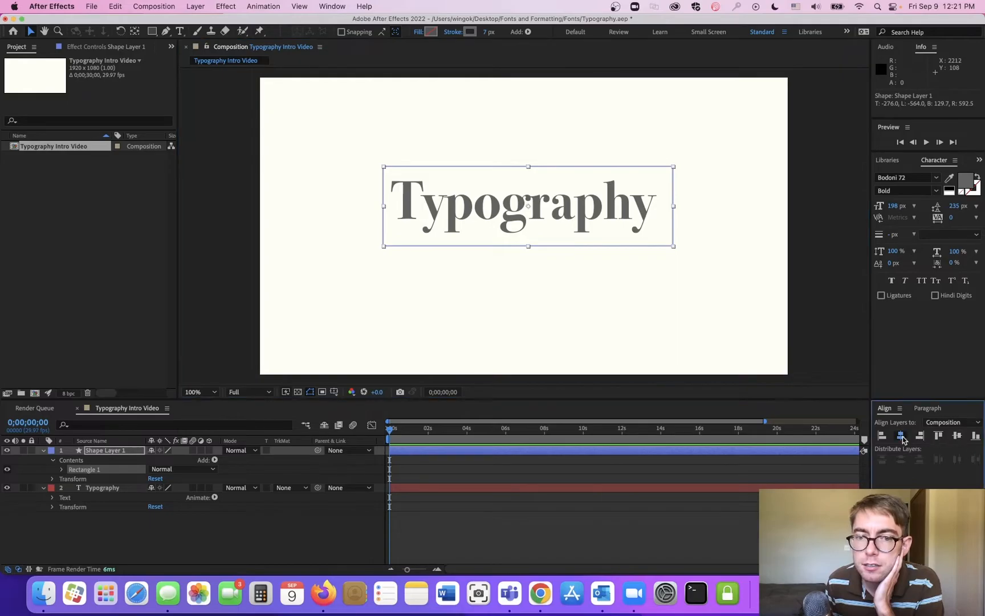
{"action": "left_click", "coordinate": [747, 280]}
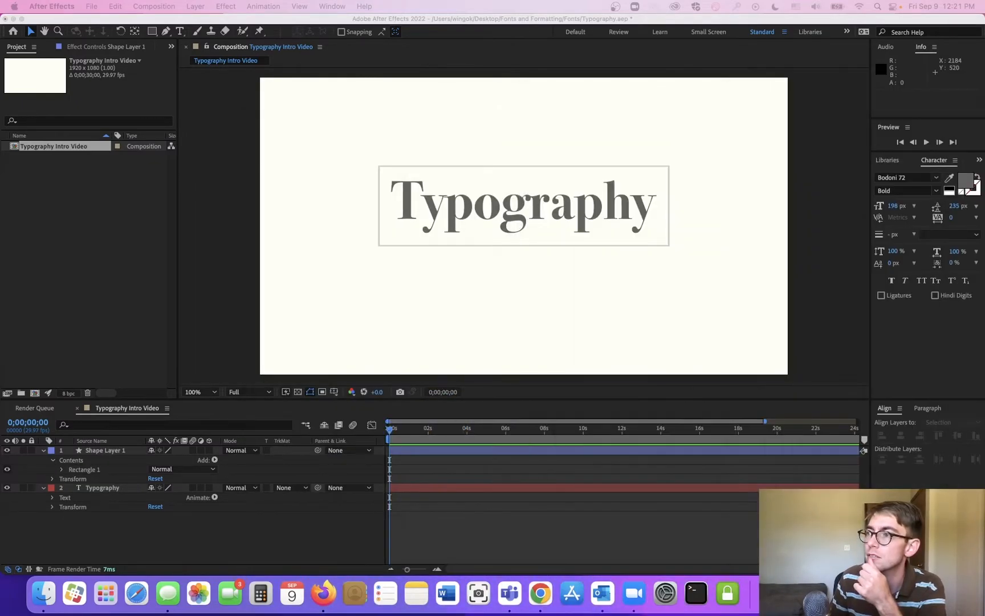
- Bring the Figma window into view, compare its title slide's frame with the composition, and move the window away again
{"action": "left_click_drag", "start_coordinate": [984, 85], "coordinate": [777, 4]}
{"action": "left_click", "coordinate": [716, 26]}
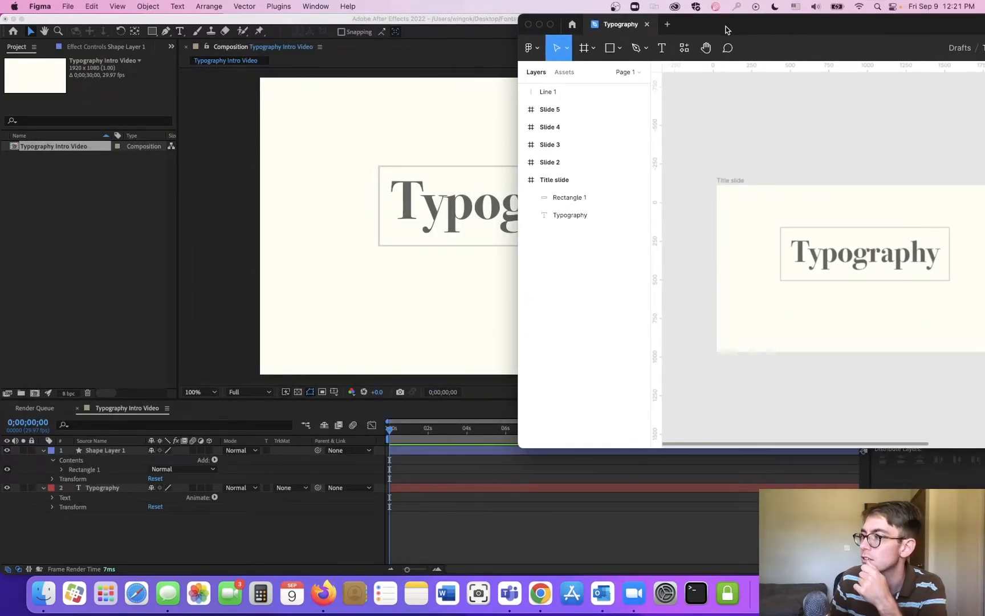
{"action": "left_click_drag", "start_coordinate": [742, 29], "coordinate": [984, 27]}
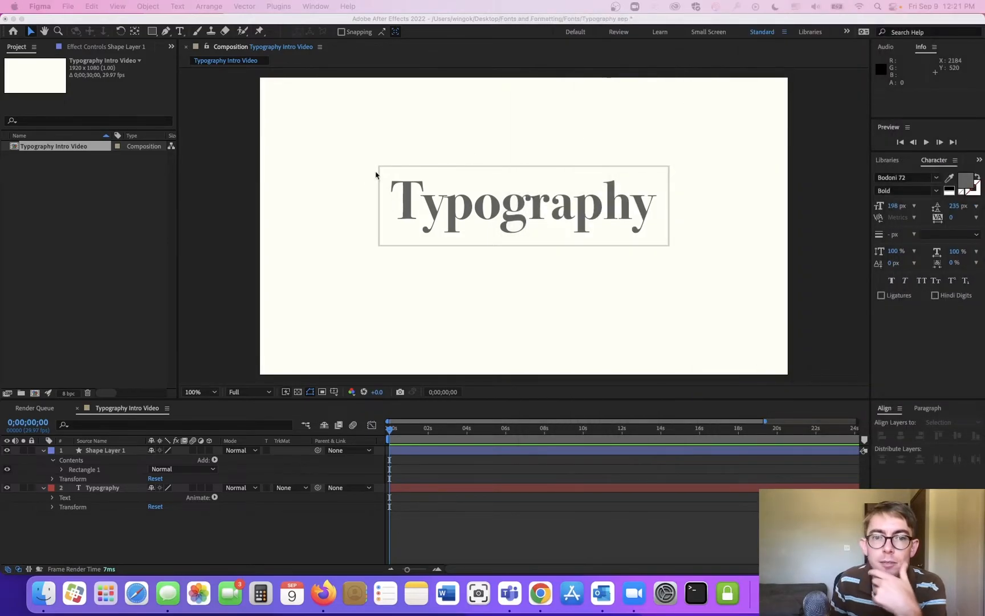
- Move the rectangle frame up 12 px around the title and align it to the composition's horizontal center
{"action": "left_click", "coordinate": [576, 248]}
{"action": "left_click_drag", "start_coordinate": [564, 245], "coordinate": [564, 242]}
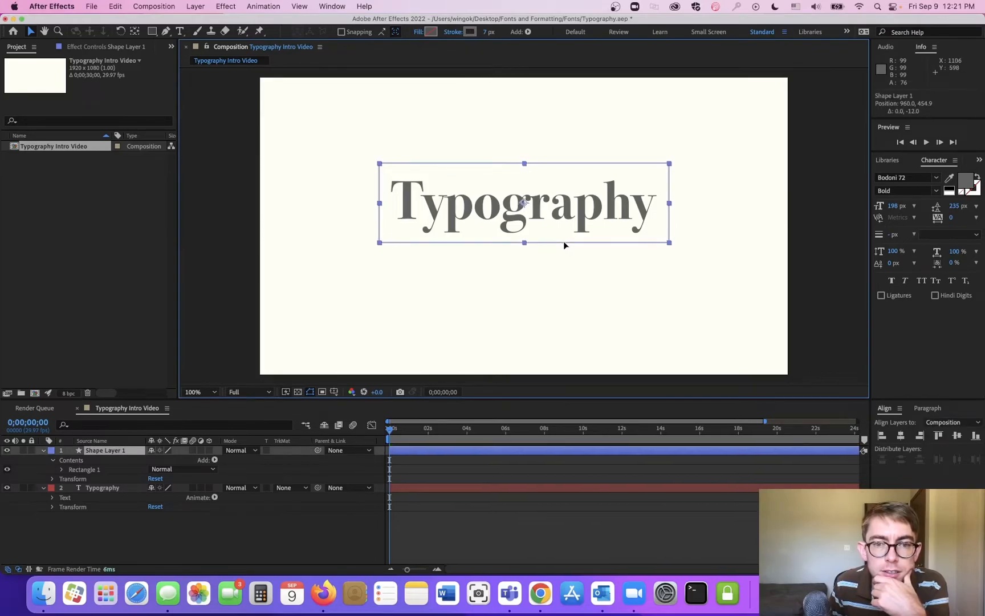
{"action": "key", "text": "Return"}
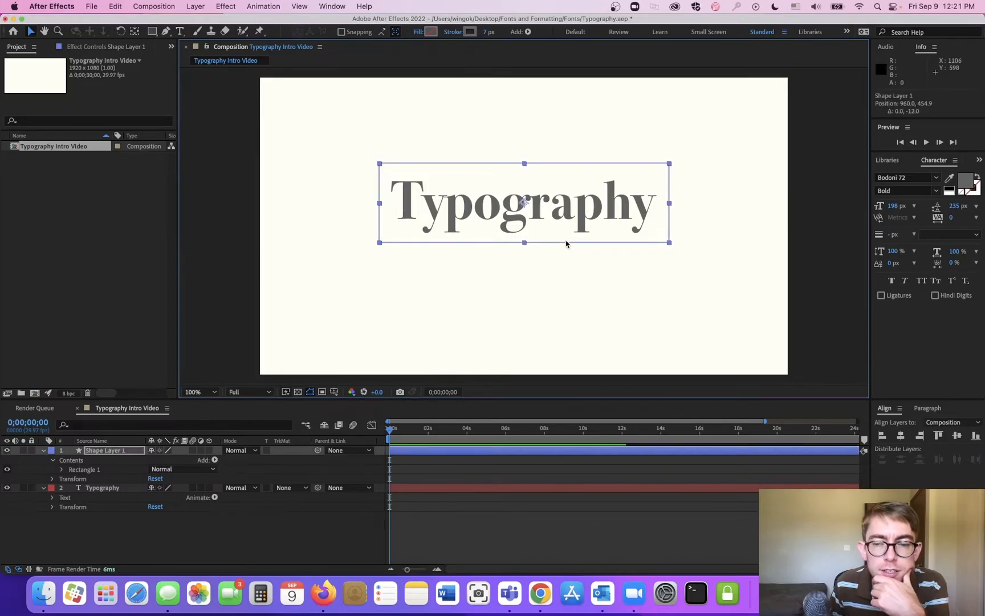
{"action": "left_click", "coordinate": [900, 436]}
{"action": "left_click", "coordinate": [741, 318]}
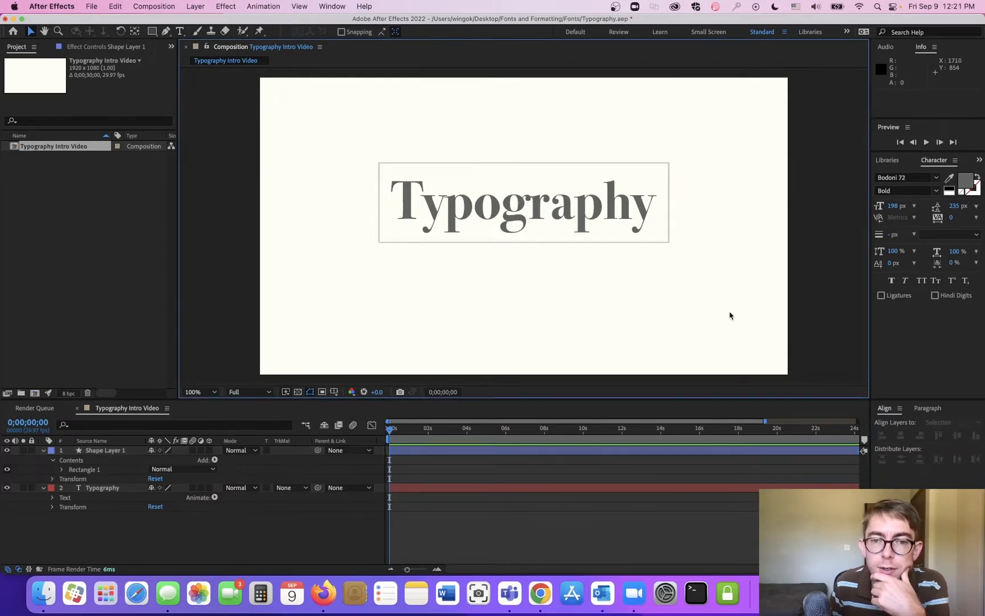
- Rename the frame's shape layer as Rectangle
{"action": "left_click", "coordinate": [628, 244]}
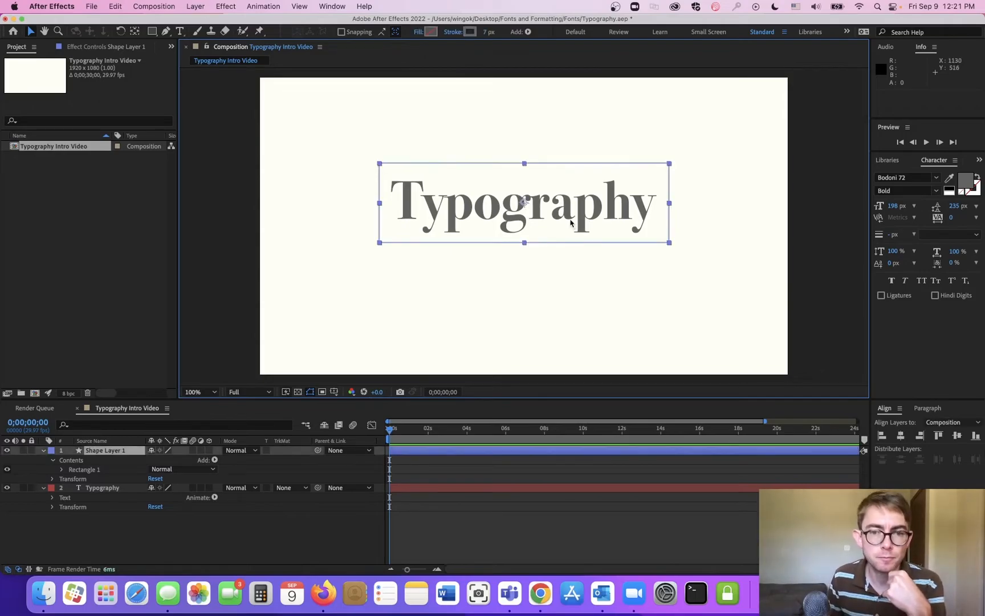
{"action": "double_click", "coordinate": [121, 451]}
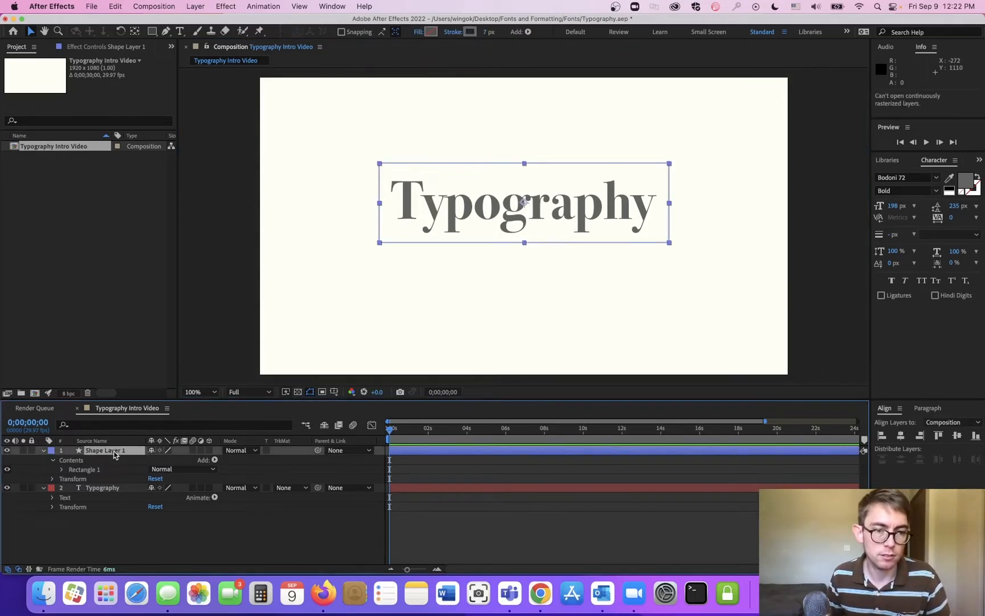
{"action": "key", "text": "Return"}
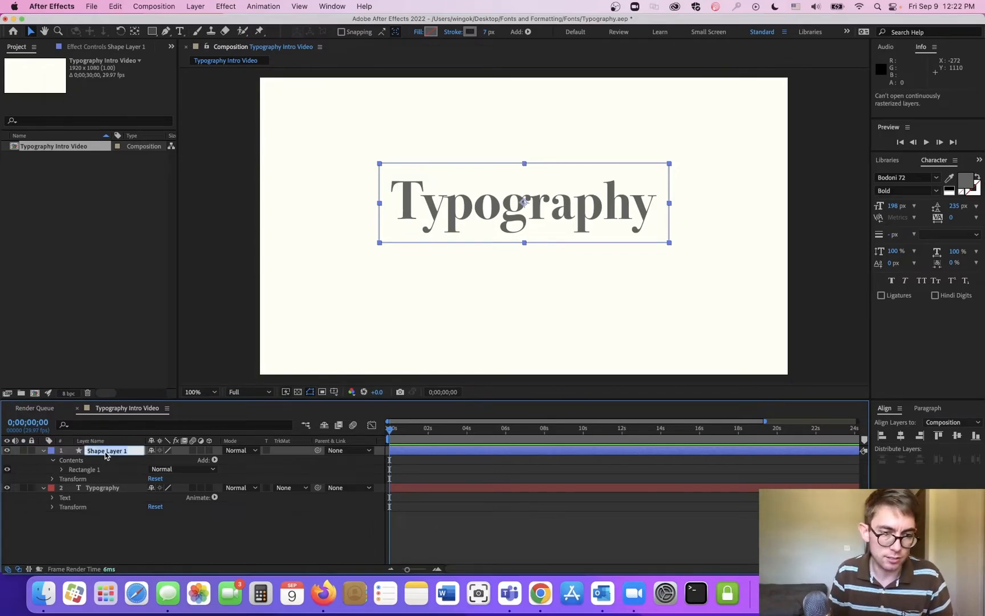
{"action": "type", "text": "Rectangle"}
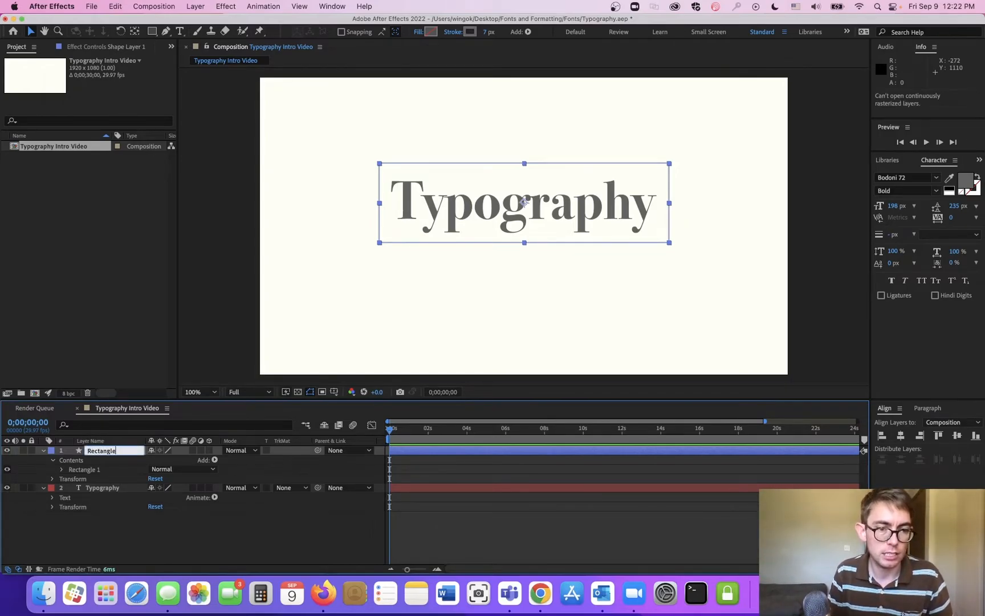
{"action": "key", "text": "Return"}
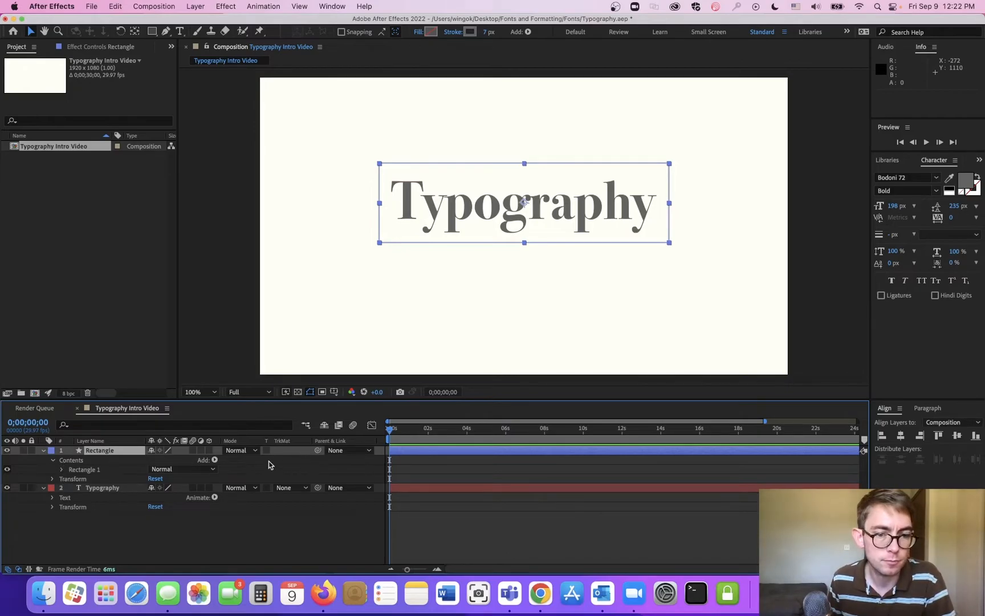
{"action": "left_click", "coordinate": [105, 490]}
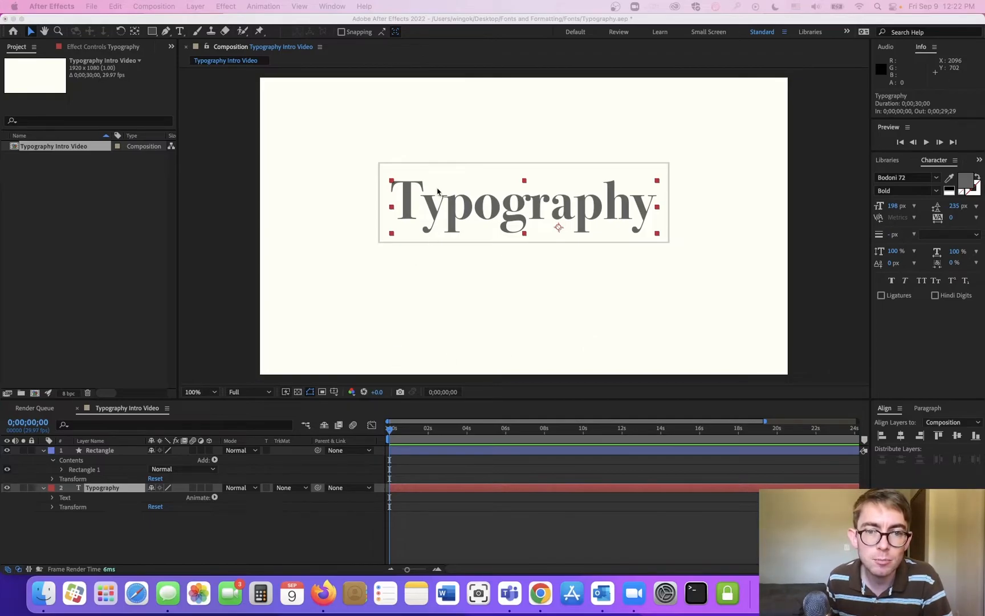
{"action": "scroll", "coordinate": [445, 200], "scroll_direction": "up", "scroll_amount": 2}
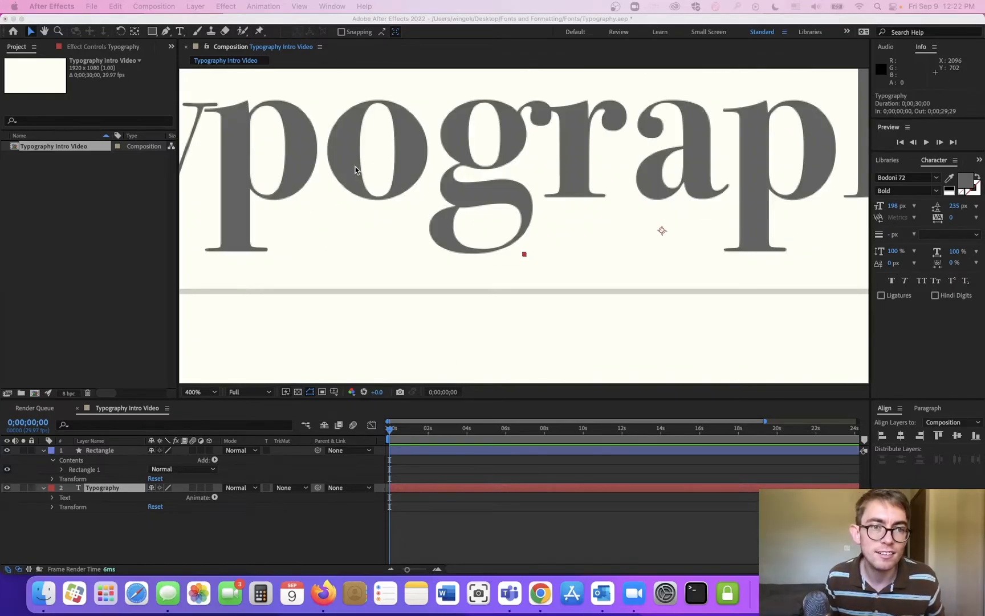
{"action": "left_click_drag", "start_coordinate": [355, 166], "coordinate": [503, 205]}
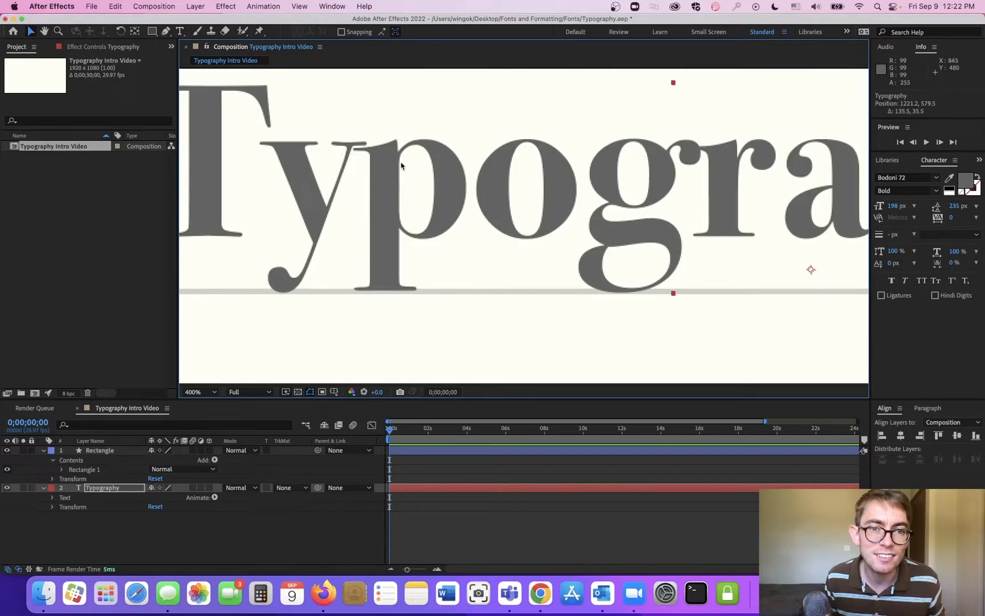
{"action": "key", "text": "comma"}
{"action": "key", "text": "comma"}
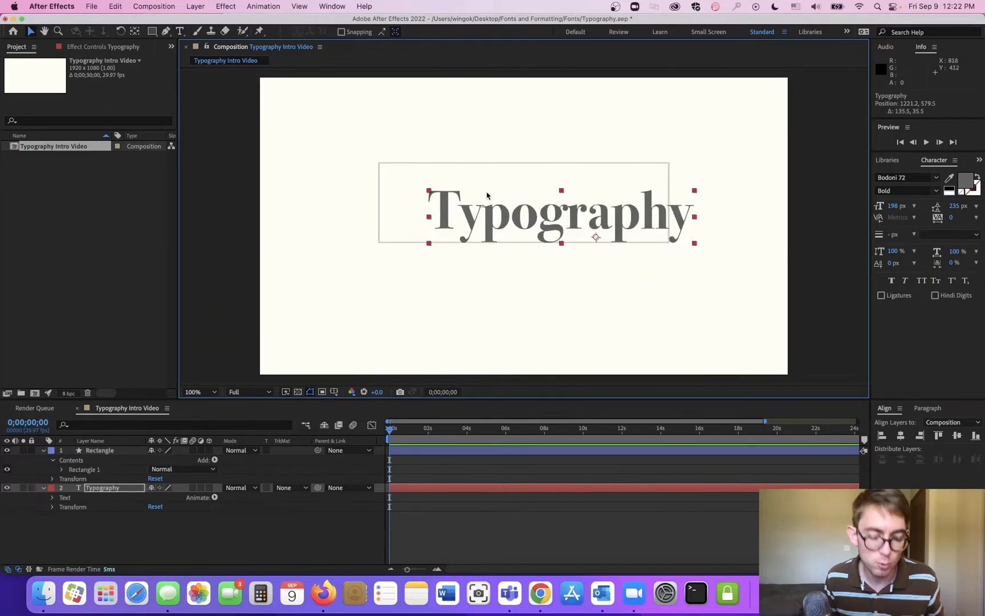
{"action": "key", "text": "super+z"}
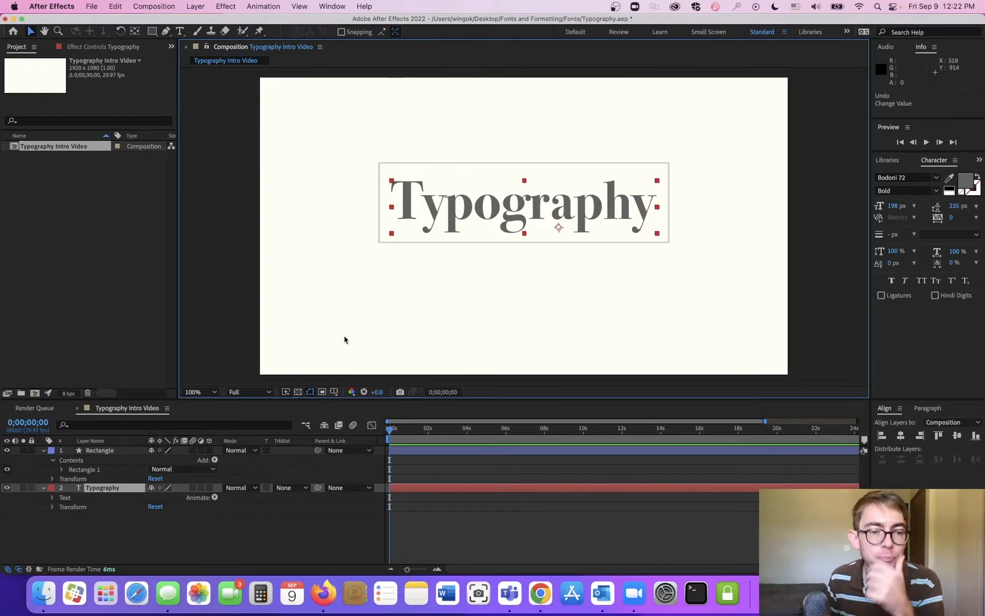
{"action": "right_click", "coordinate": [114, 489]}
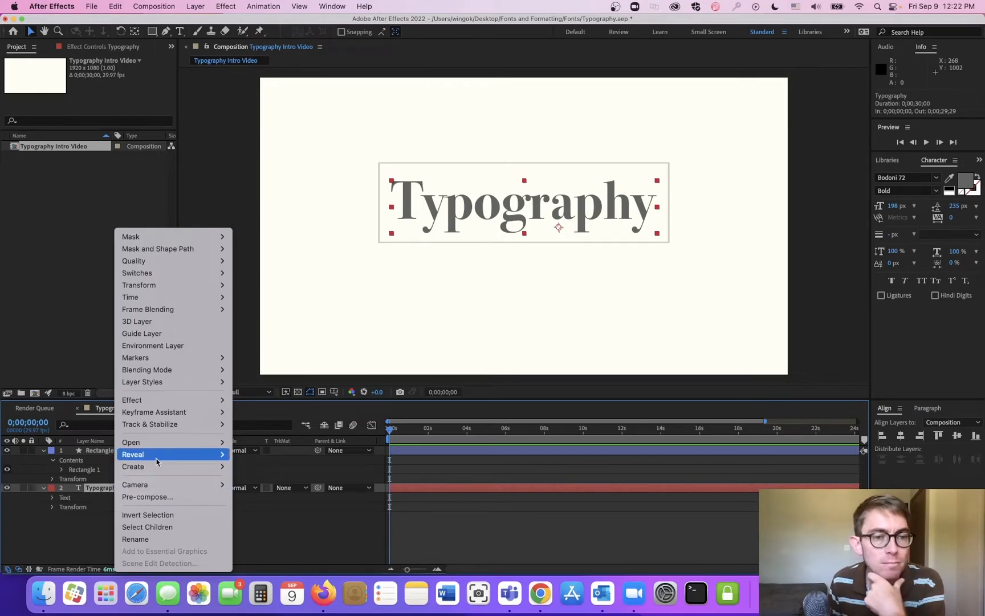
{"action": "mouse_move", "coordinate": [184, 290]}
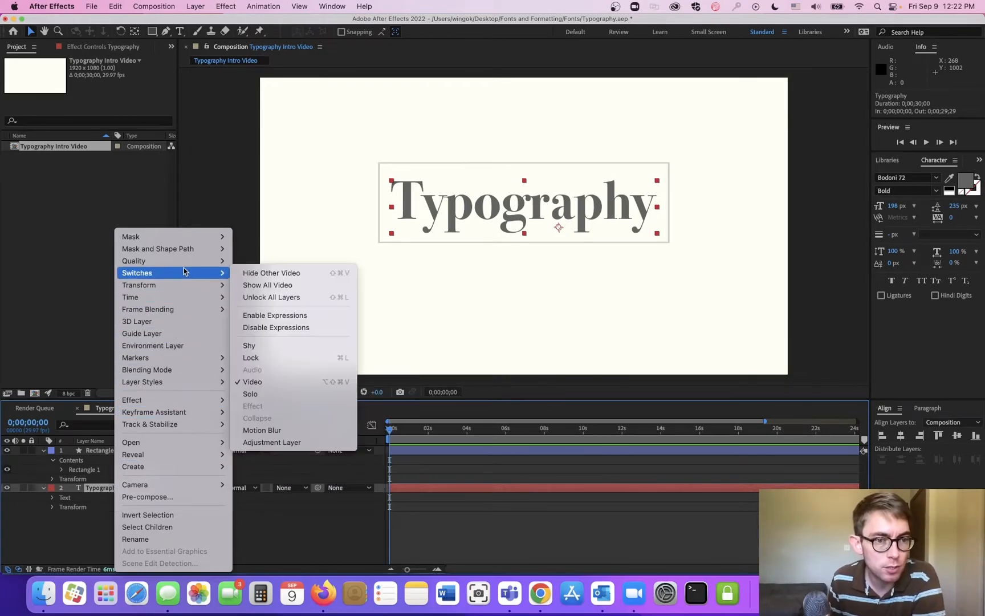
{"action": "mouse_move", "coordinate": [188, 254]}
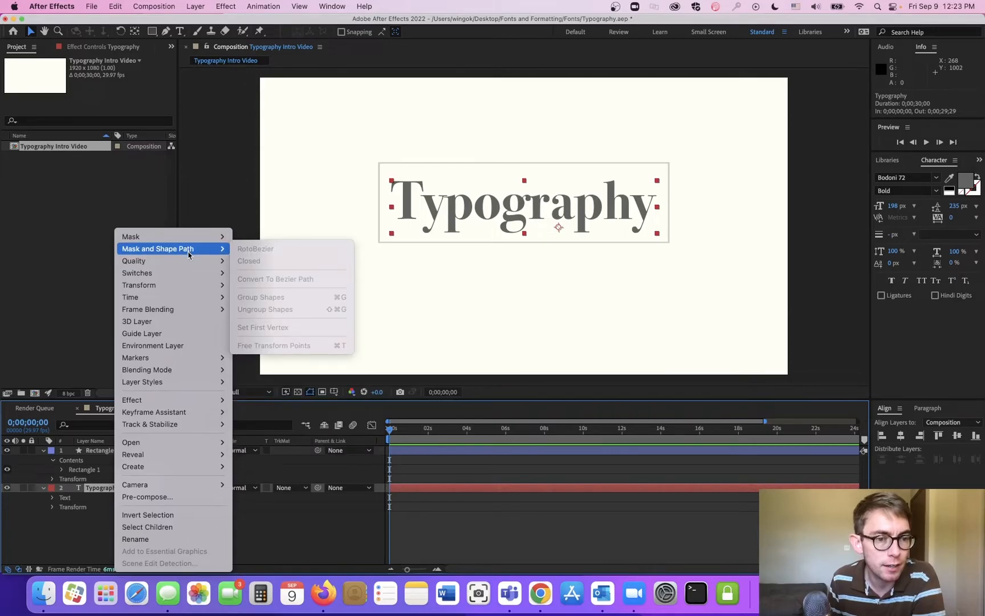
{"action": "mouse_move", "coordinate": [172, 458]}
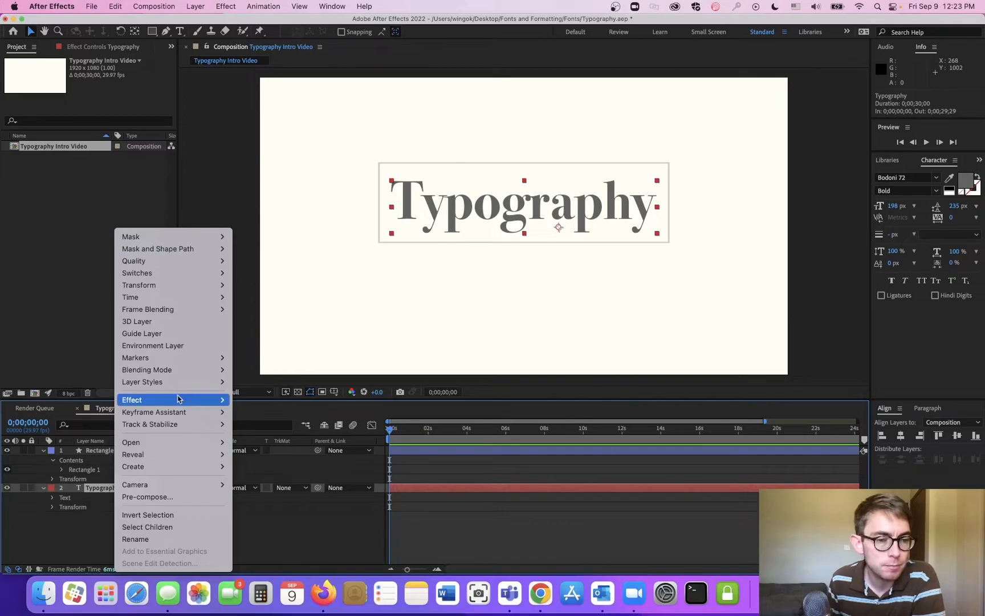
{"action": "mouse_move", "coordinate": [180, 398]}
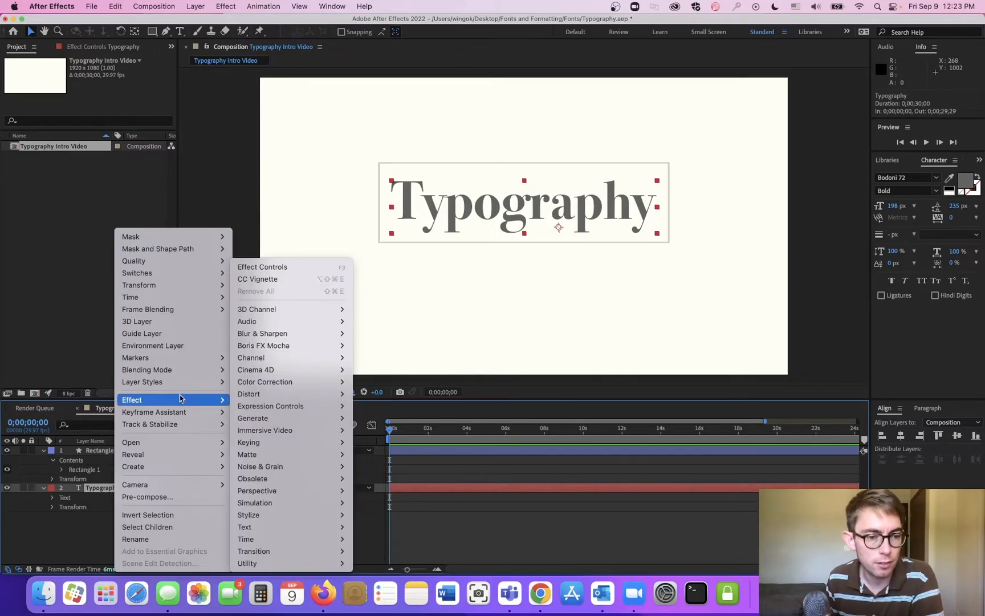
{"action": "left_click", "coordinate": [68, 359]}
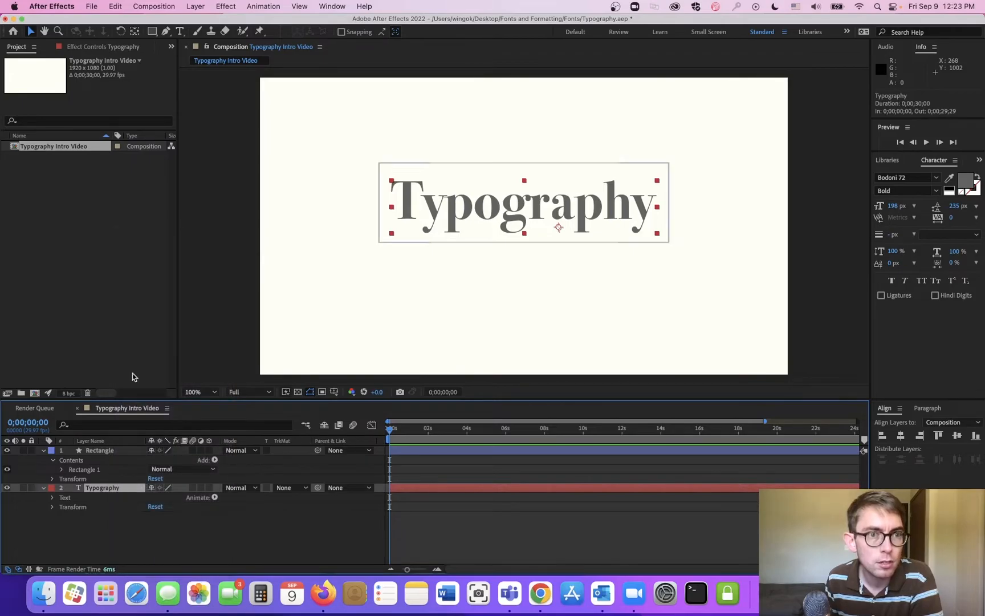
{"action": "left_click", "coordinate": [203, 5]}
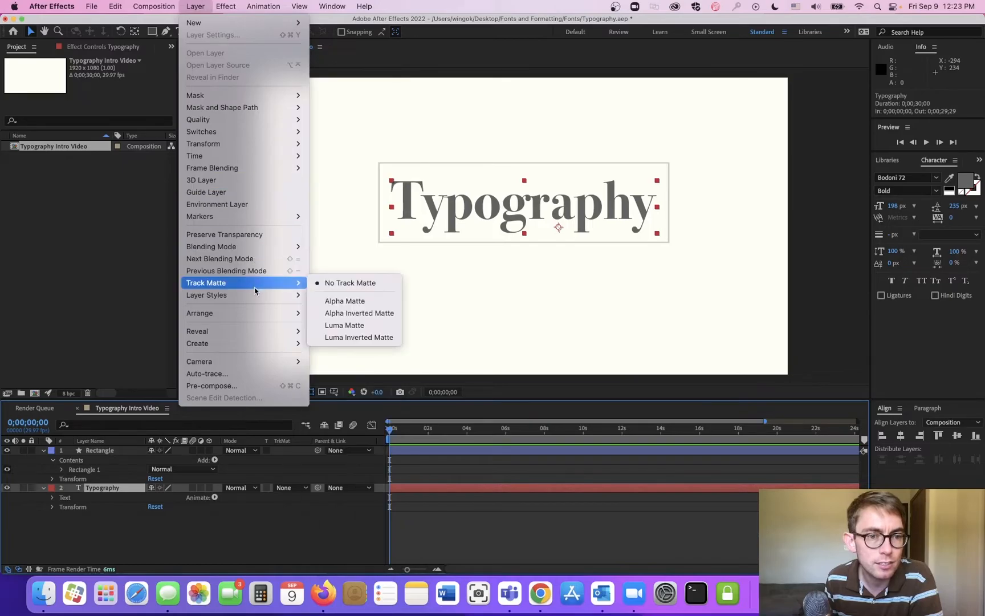
{"action": "mouse_move", "coordinate": [256, 297]}
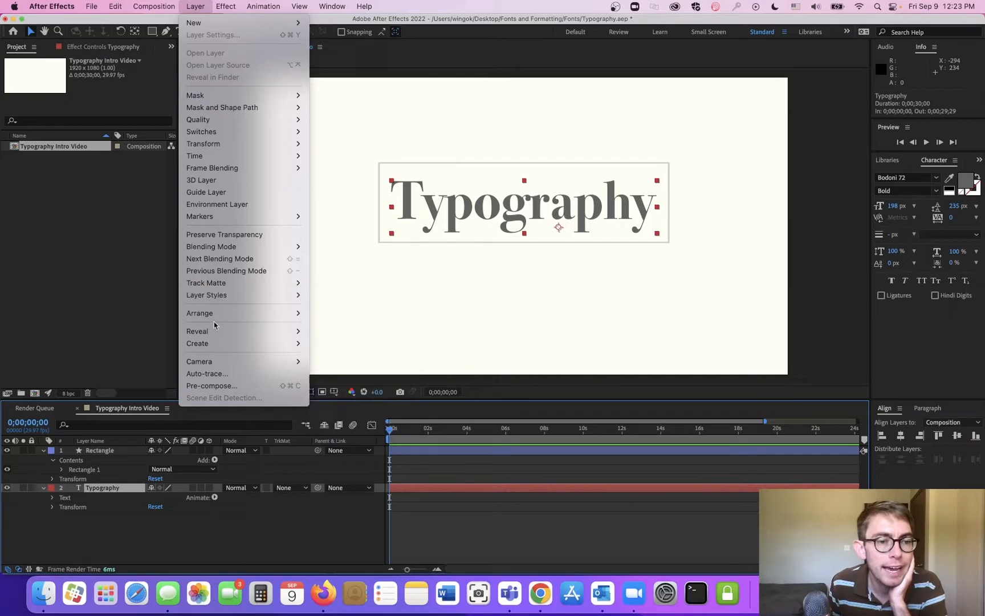
- Convert the Typography text layer into a shape layer with Create Shapes from Text
{"action": "left_click", "coordinate": [120, 485]}
{"action": "right_click", "coordinate": [112, 489]}
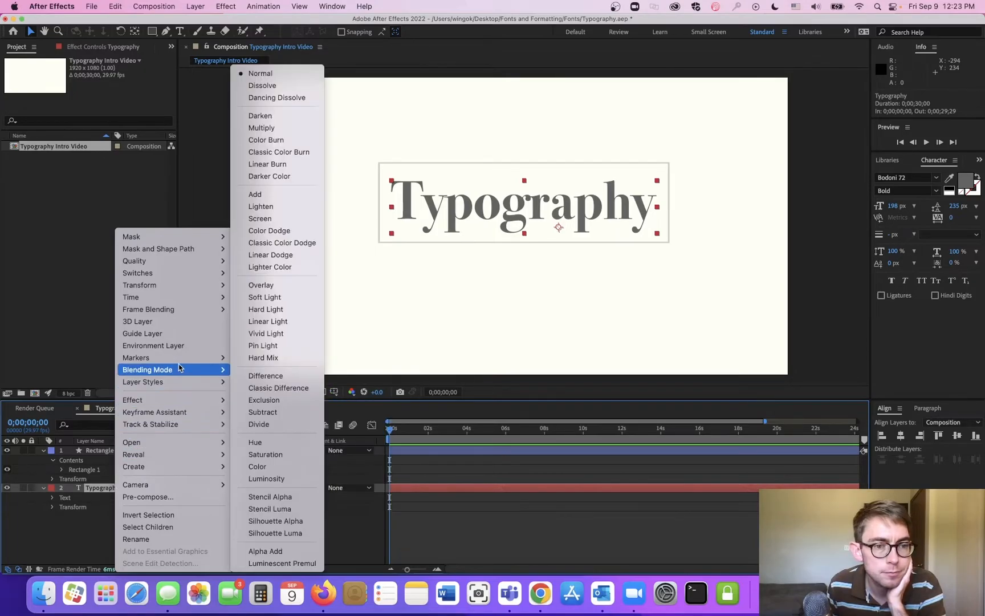
{"action": "mouse_move", "coordinate": [179, 365]}
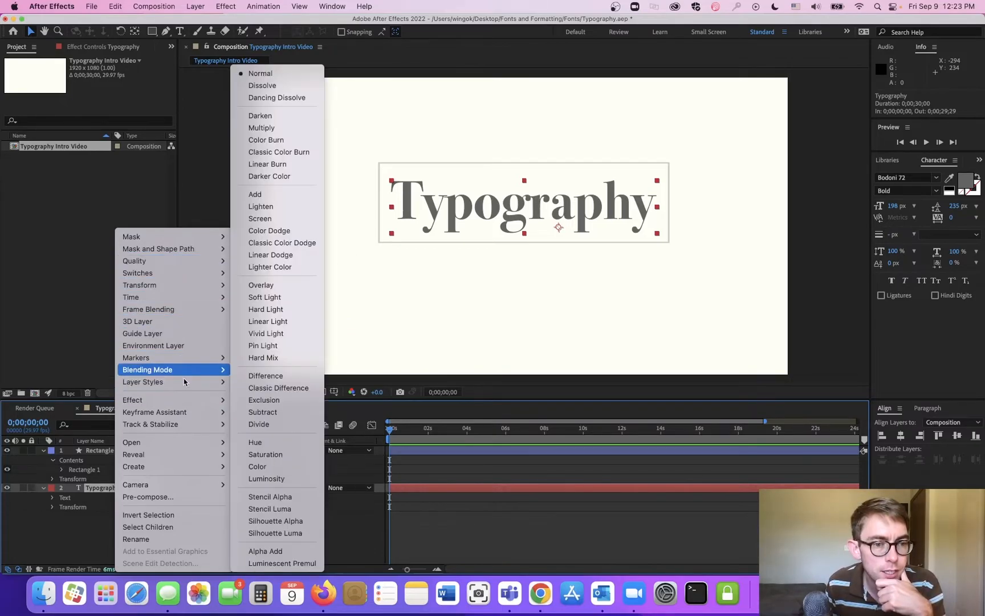
{"action": "mouse_move", "coordinate": [185, 402]}
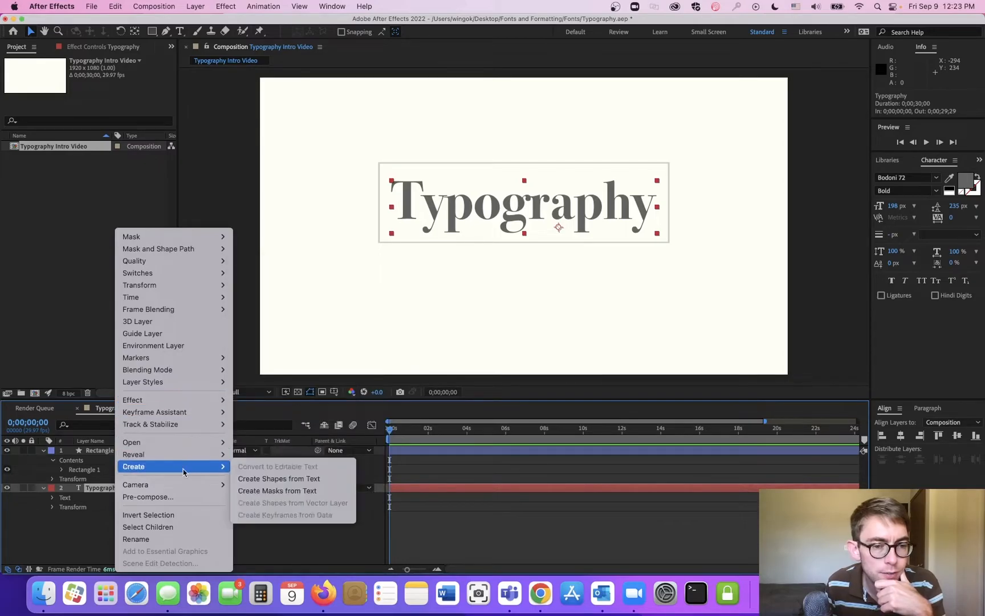
{"action": "mouse_move", "coordinate": [185, 484]}
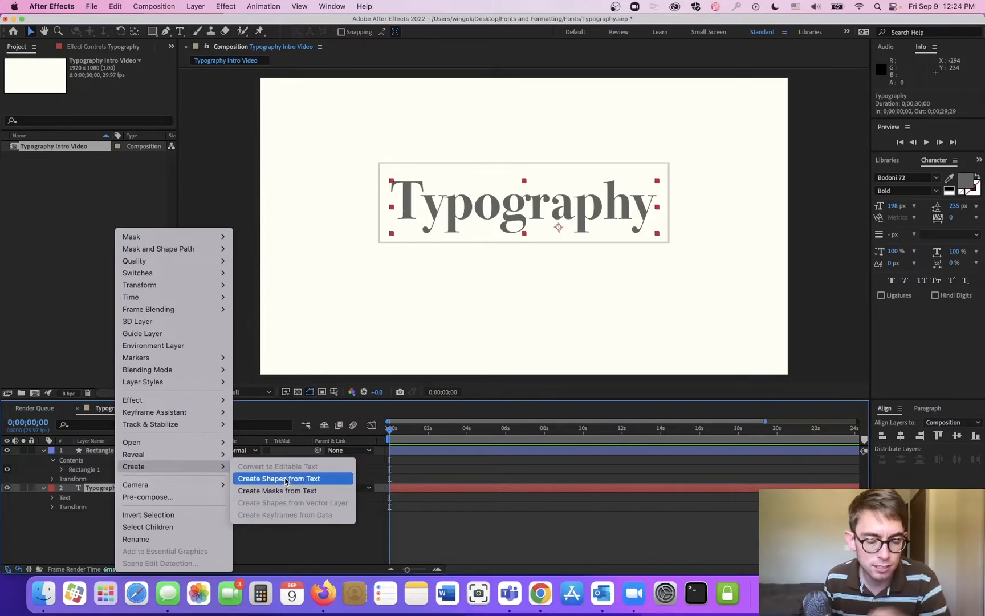
{"action": "left_click", "coordinate": [284, 480]}
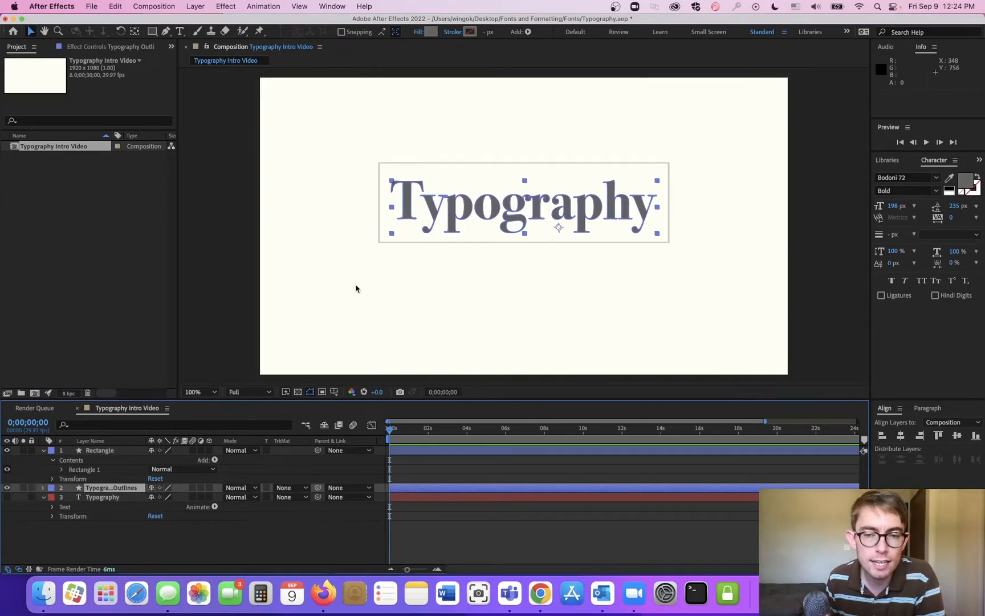
- Expand the title's outlines layer and its Contents to reach the individual letter groups
{"action": "left_click", "coordinate": [91, 497]}
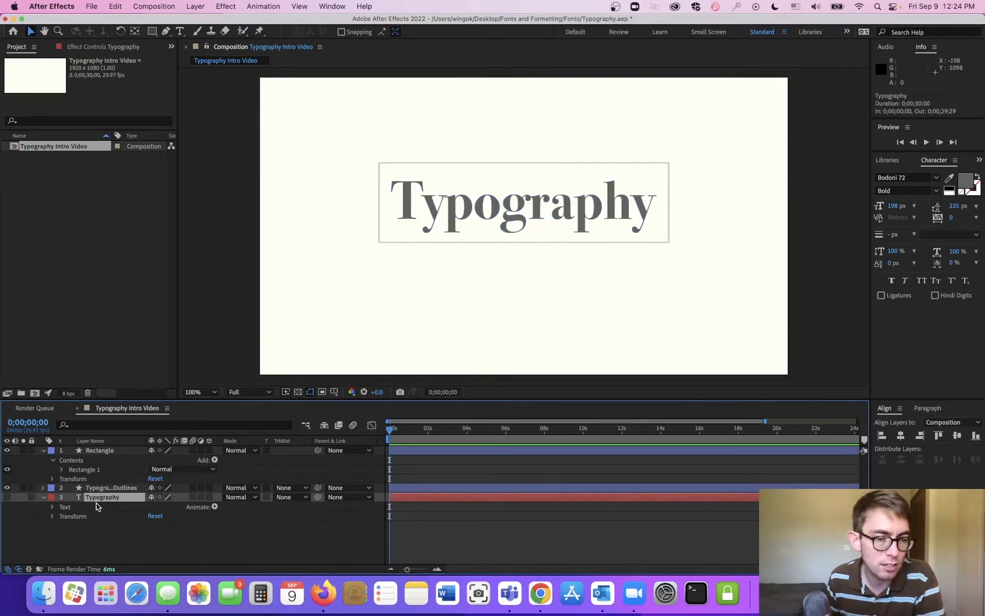
{"action": "left_click", "coordinate": [102, 490]}
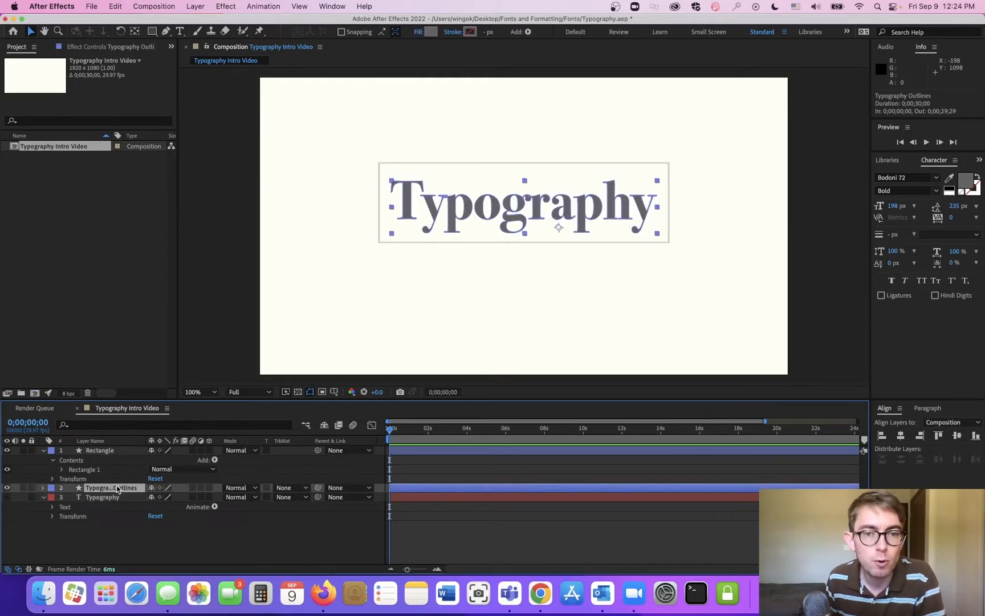
{"action": "left_click", "coordinate": [43, 487]}
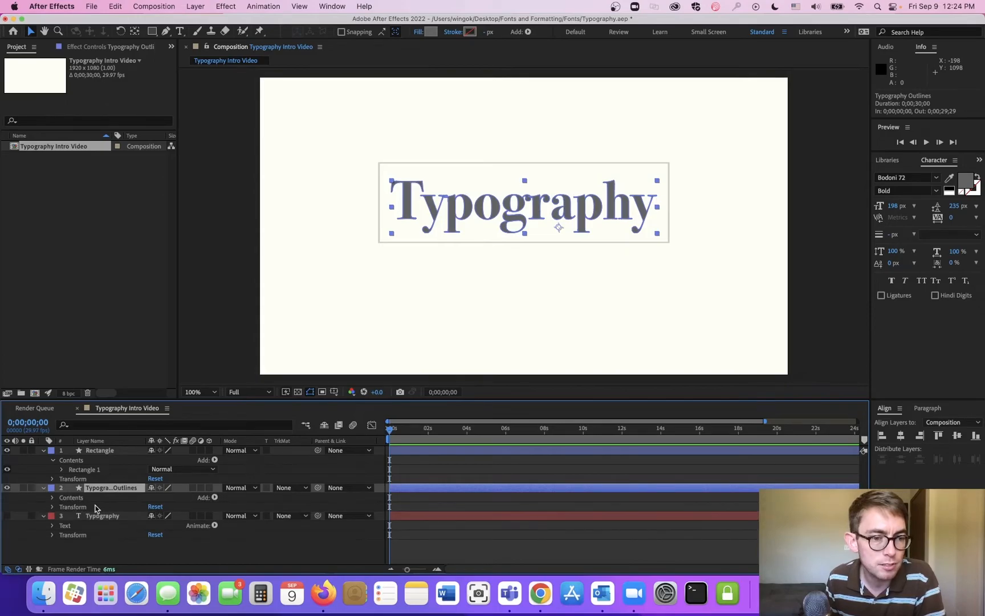
{"action": "left_click", "coordinate": [52, 498]}
{"action": "scroll", "coordinate": [140, 497], "scroll_direction": "down", "scroll_amount": 3}
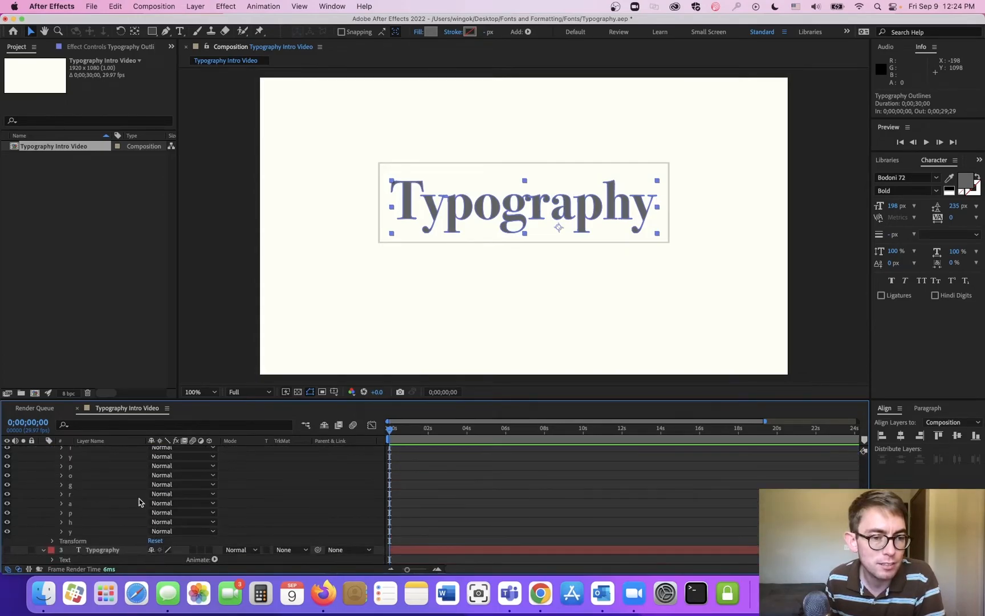
{"action": "scroll", "coordinate": [139, 498], "scroll_direction": "up", "scroll_amount": 2}
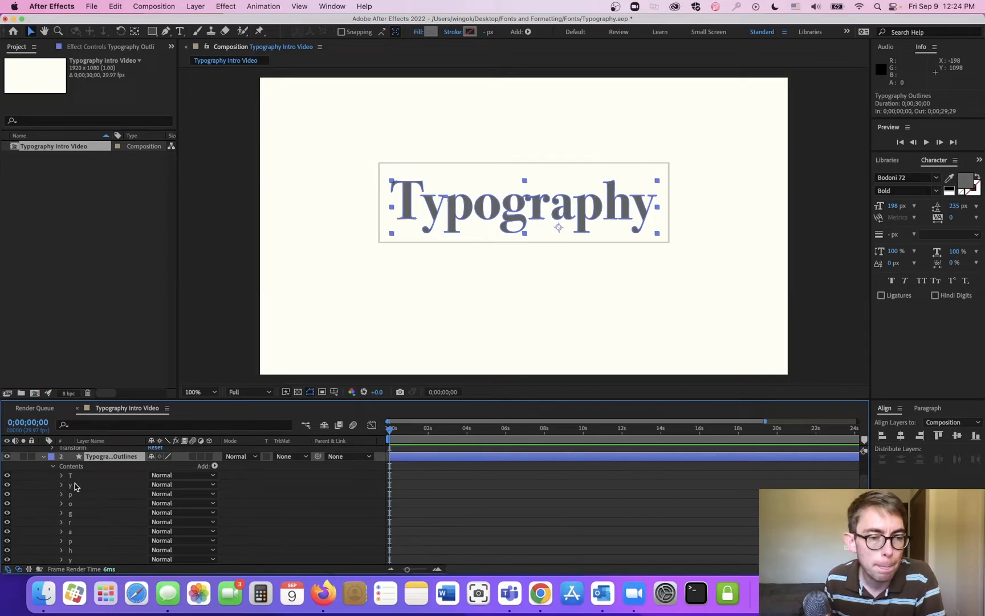
{"action": "scroll", "coordinate": [70, 484], "scroll_direction": "up", "scroll_amount": 3}
{"action": "scroll", "coordinate": [79, 490], "scroll_direction": "down", "scroll_amount": 1}
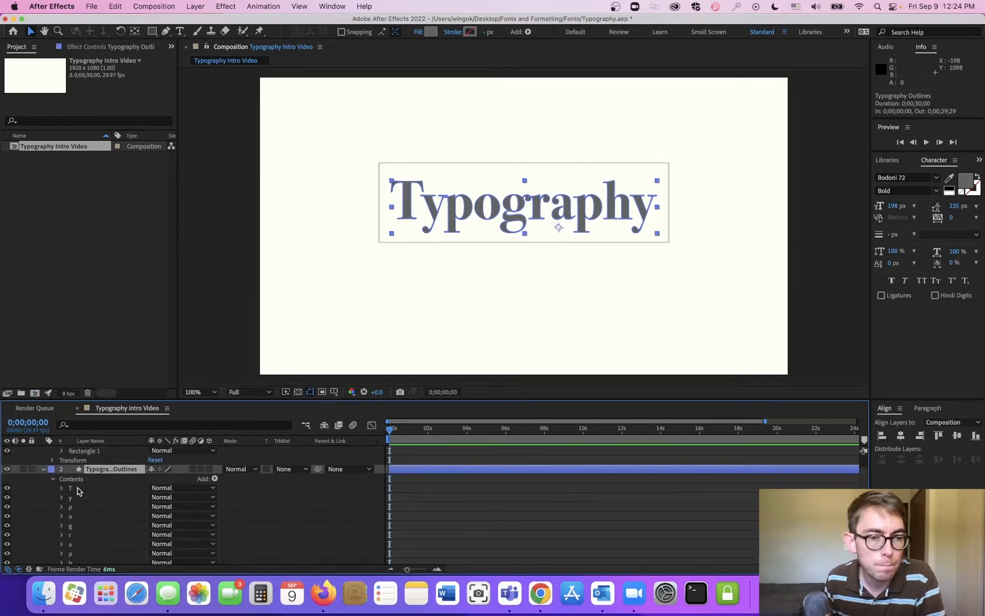
- Expand the letter T group in the outlines layer and select its path
{"action": "left_click", "coordinate": [60, 489]}
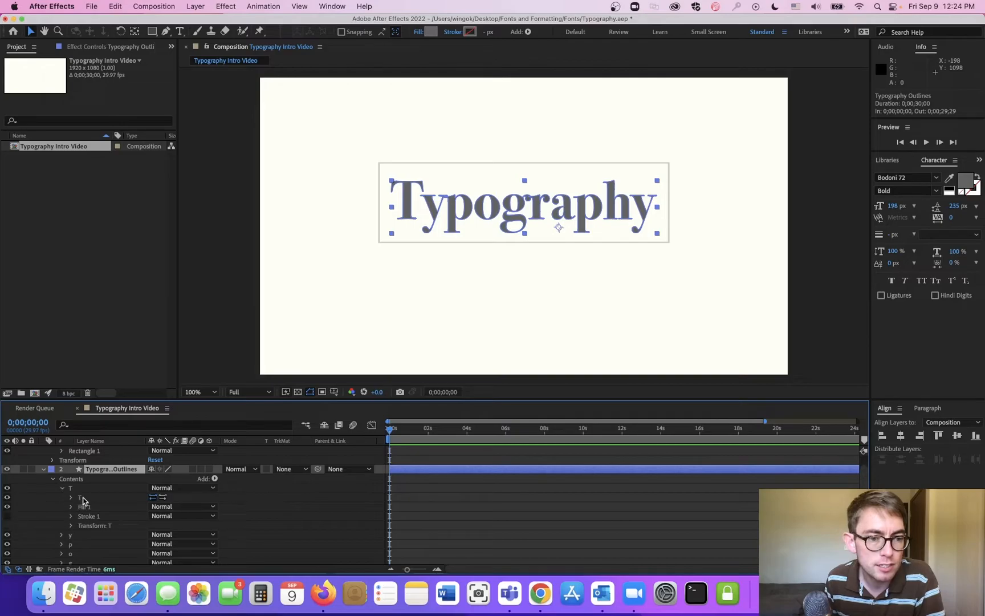
{"action": "left_click", "coordinate": [84, 498]}
{"action": "scroll", "coordinate": [106, 515], "scroll_direction": "down", "scroll_amount": 5}
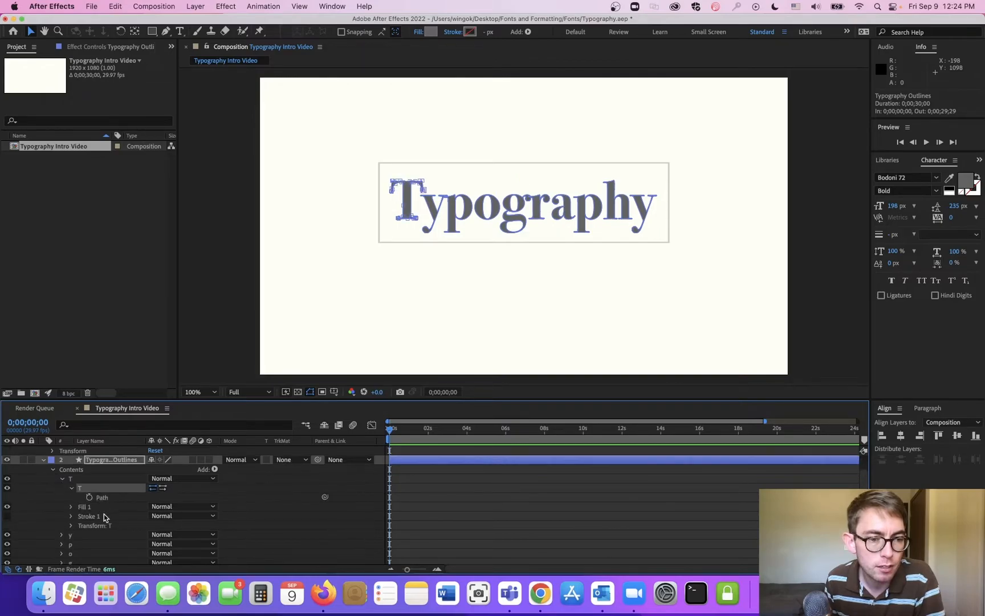
{"action": "scroll", "coordinate": [106, 513], "scroll_direction": "up", "scroll_amount": 4}
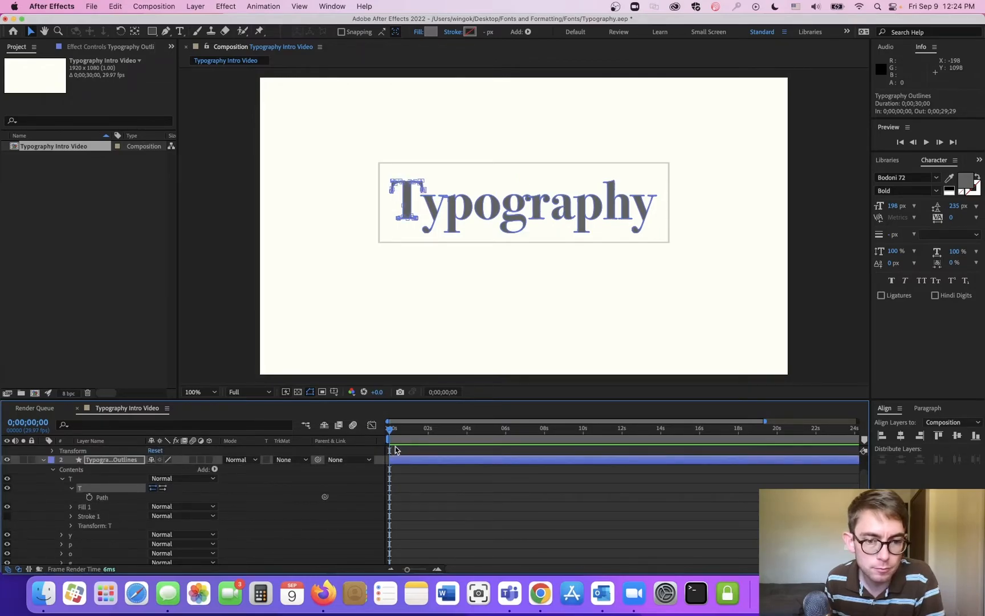
- Set Path keyframes for the letter T at 1 second and at the start of the timeline
{"action": "left_click_drag", "start_coordinate": [407, 568], "coordinate": [418, 572]}
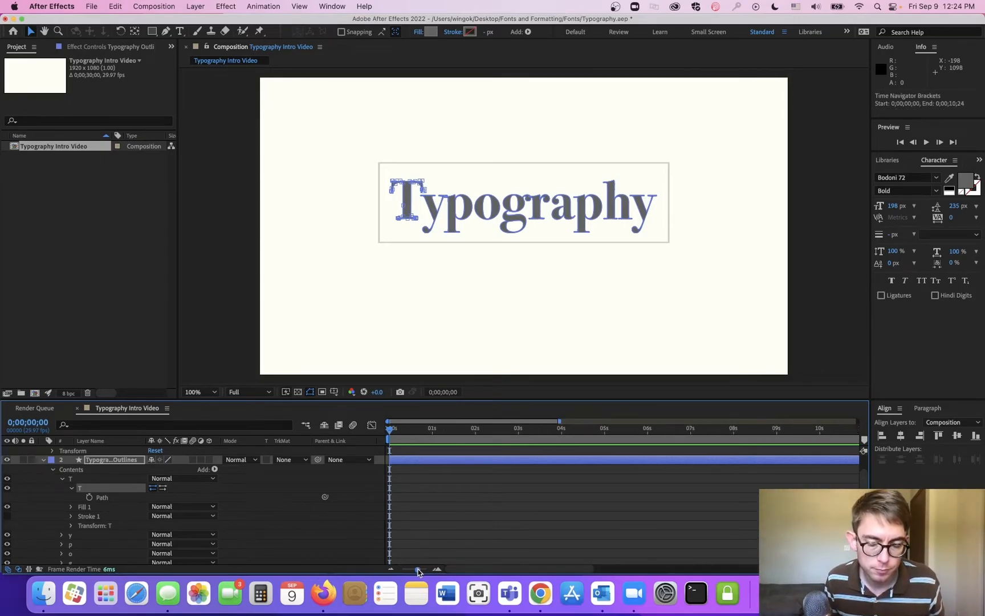
{"action": "left_click", "coordinate": [432, 436]}
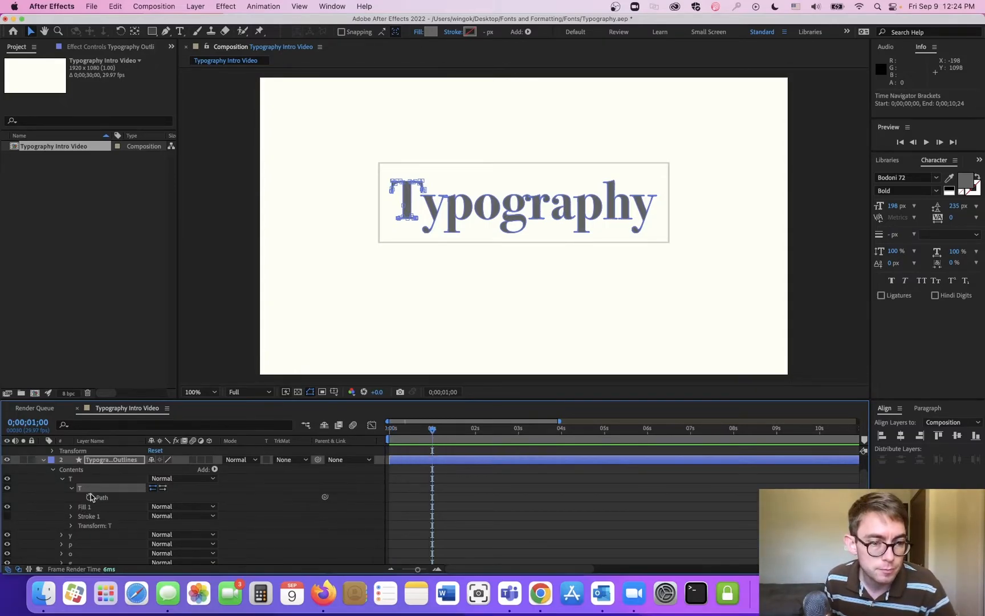
{"action": "left_click", "coordinate": [89, 497]}
{"action": "left_click", "coordinate": [389, 431]}
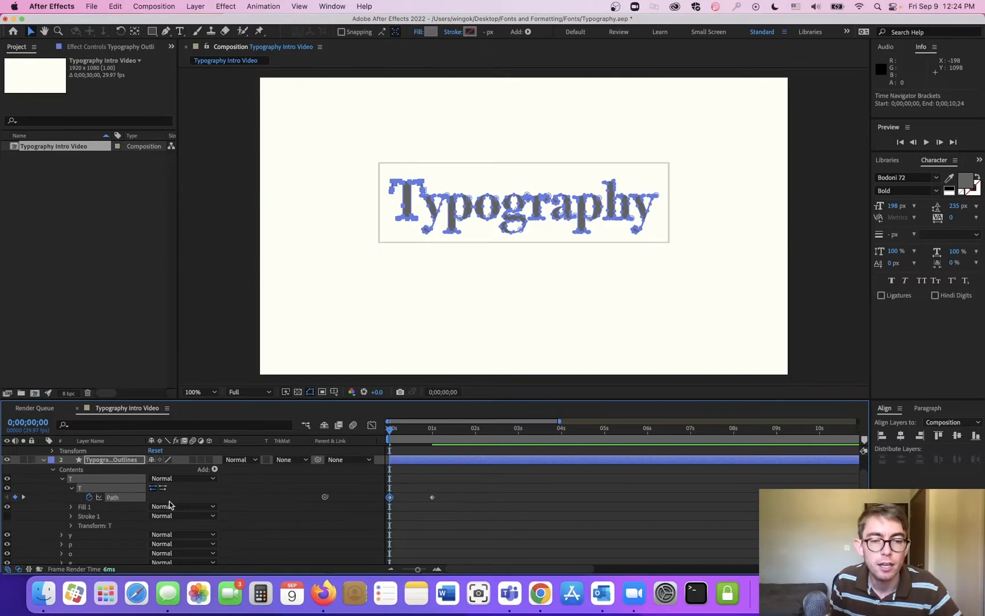
{"action": "key", "text": "k"}
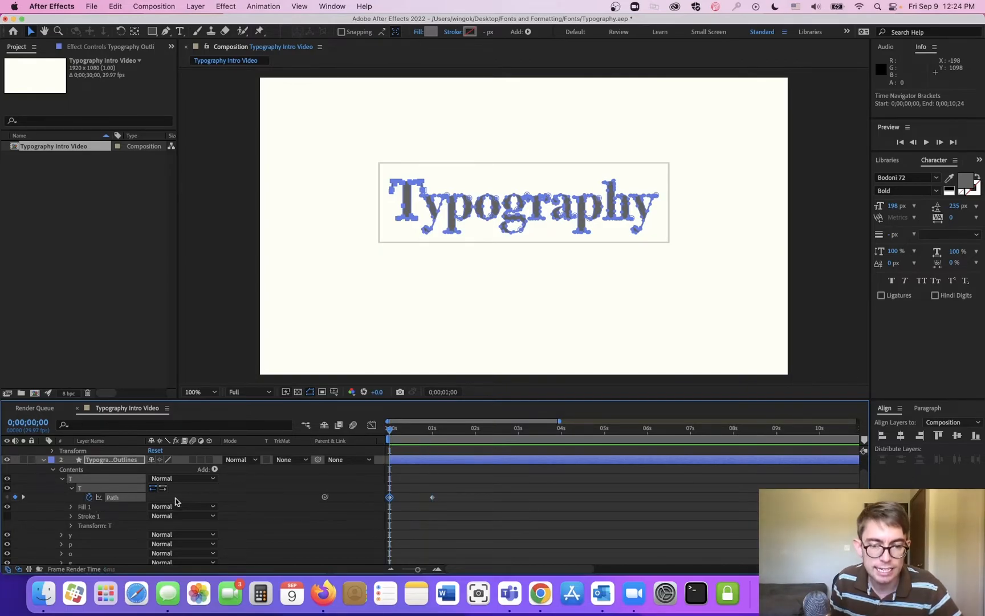
{"action": "key", "text": "j"}
{"action": "key", "text": "k"}
{"action": "key", "text": "j"}
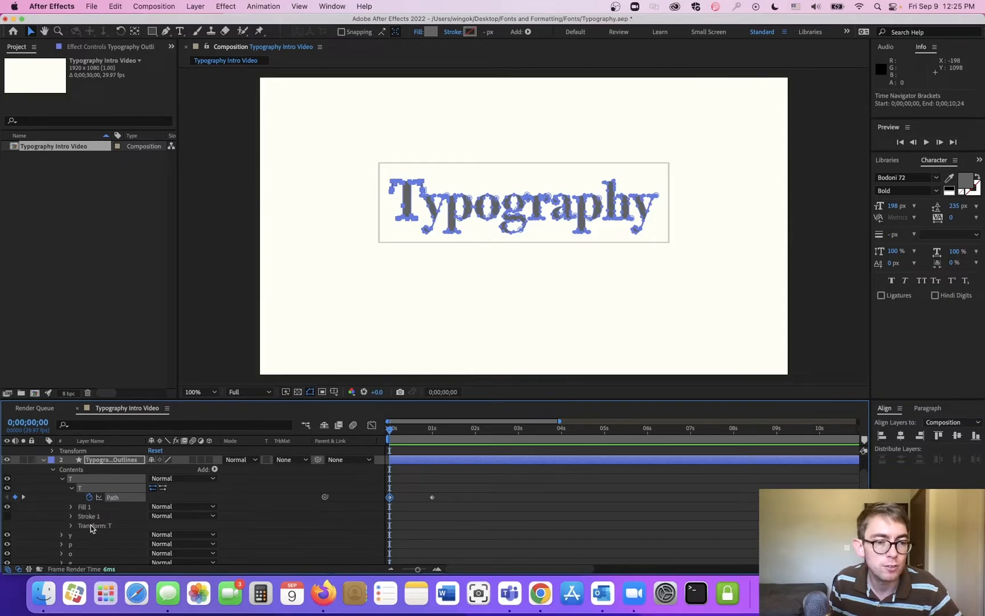
- Expand the letter T's Transform properties and set Position keyframes at the start of the timeline and at 1 second
{"action": "left_click", "coordinate": [71, 525]}
{"action": "scroll", "coordinate": [90, 526], "scroll_direction": "down", "scroll_amount": 3}
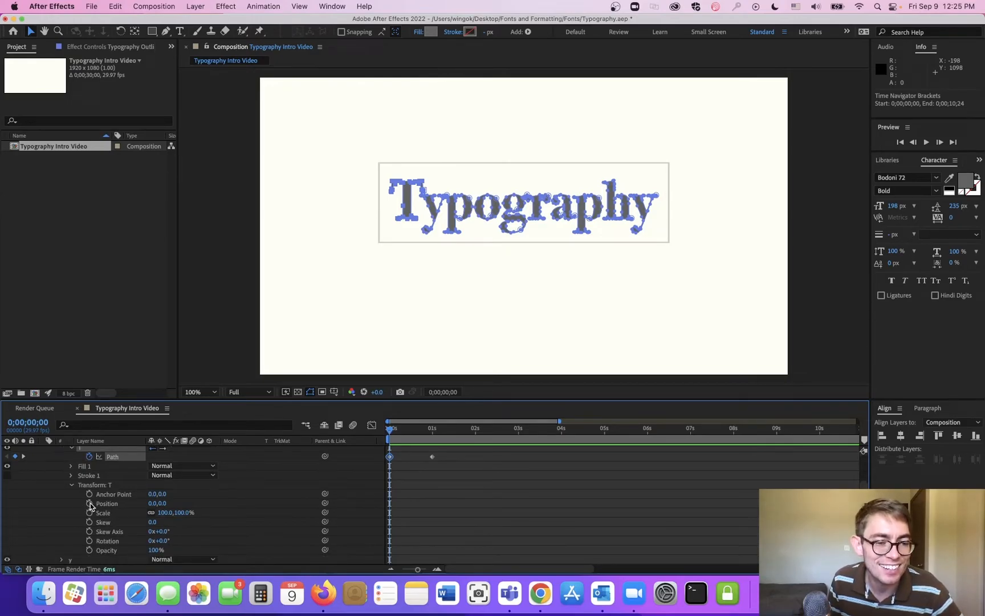
{"action": "left_click", "coordinate": [90, 505]}
{"action": "key", "text": "k"}
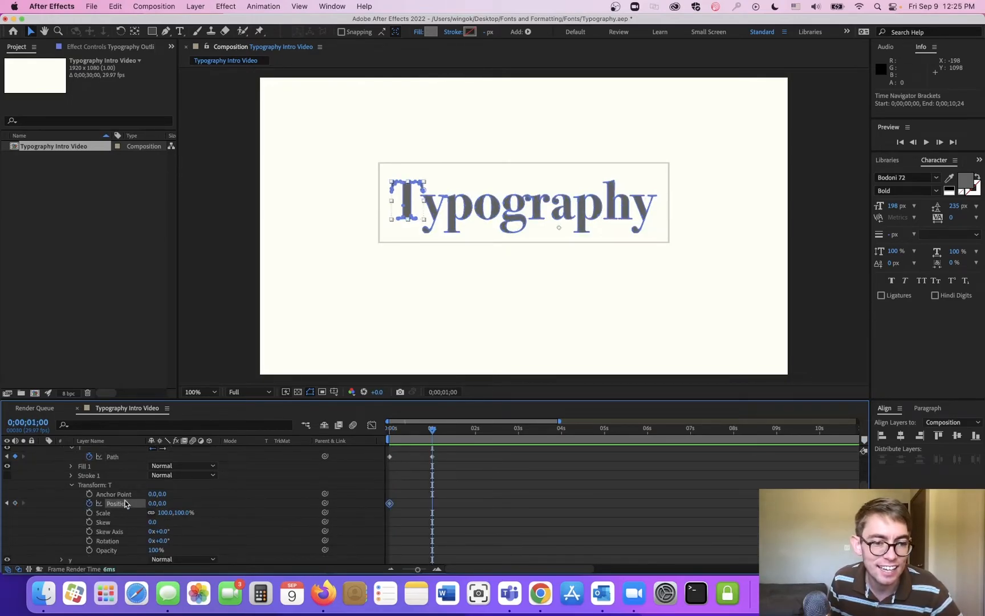
{"action": "left_click", "coordinate": [15, 502]}
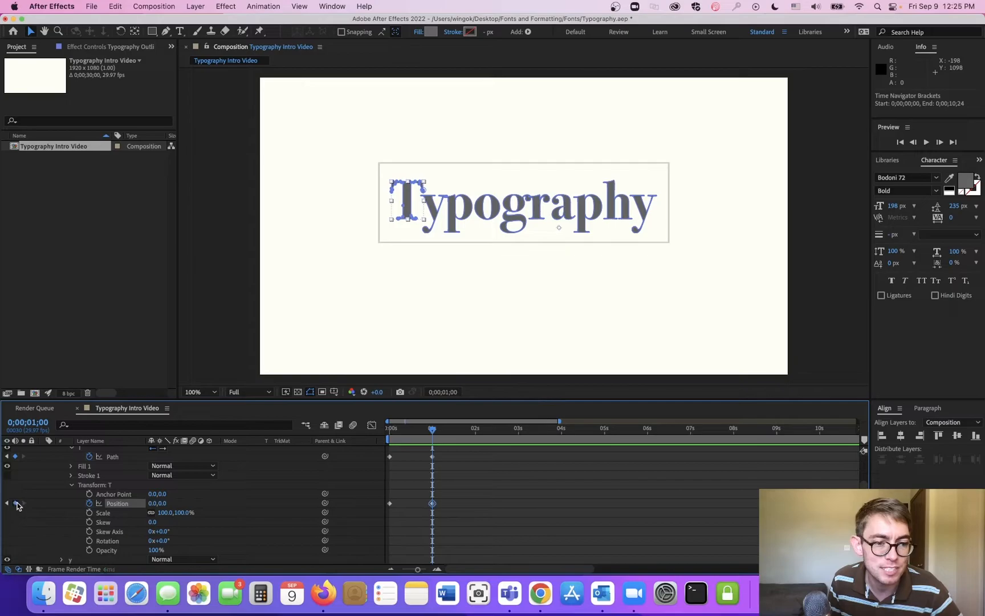
- Remove the letter T's Path keyframes at 1 second and at the start of the timeline
{"action": "left_click", "coordinate": [15, 456]}
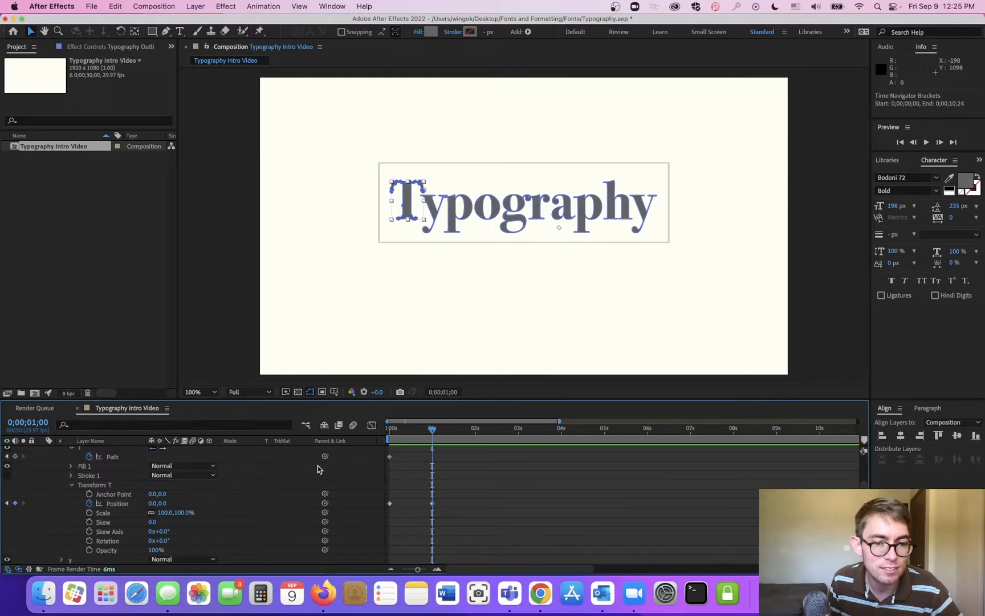
{"action": "left_click", "coordinate": [390, 457]}
{"action": "key", "text": "Delete"}
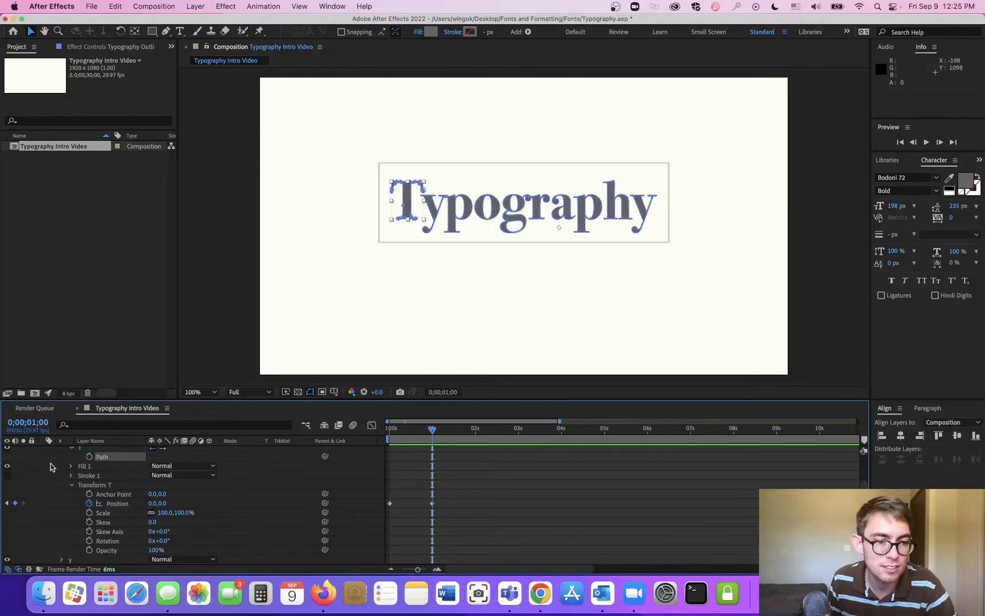
- Try to lower the letter T to Position 0, 149 at the start with both keyframes selected, and undo the change
{"action": "left_click", "coordinate": [118, 504]}
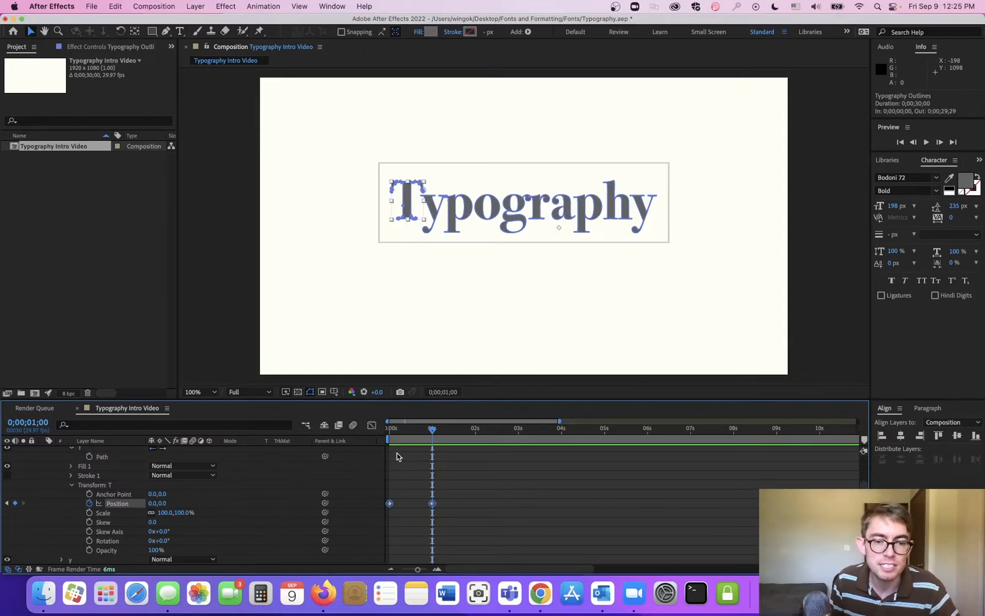
{"action": "left_click_drag", "start_coordinate": [408, 431], "coordinate": [378, 431]}
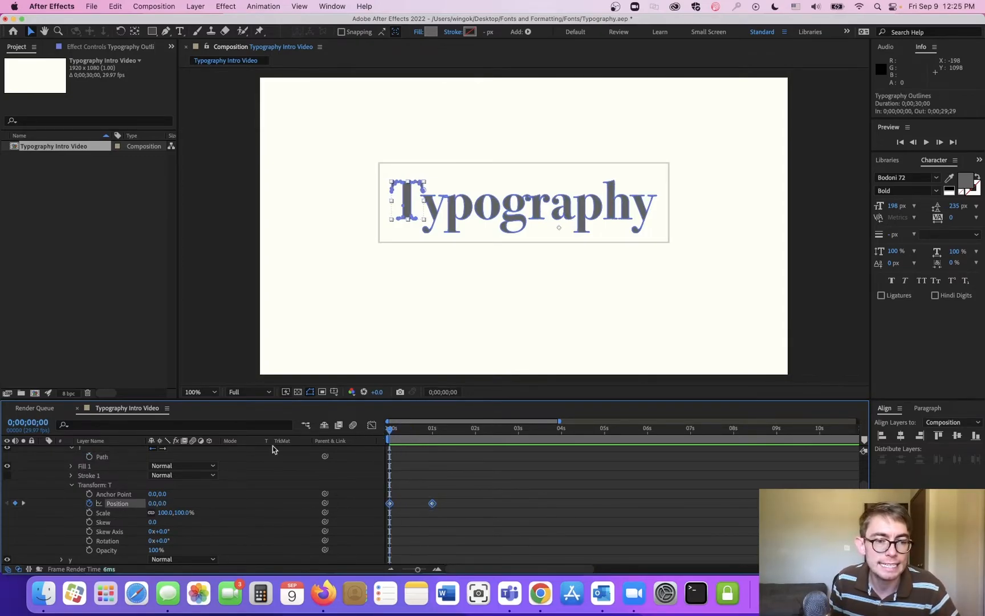
{"action": "left_click_drag", "start_coordinate": [171, 506], "coordinate": [250, 500]}
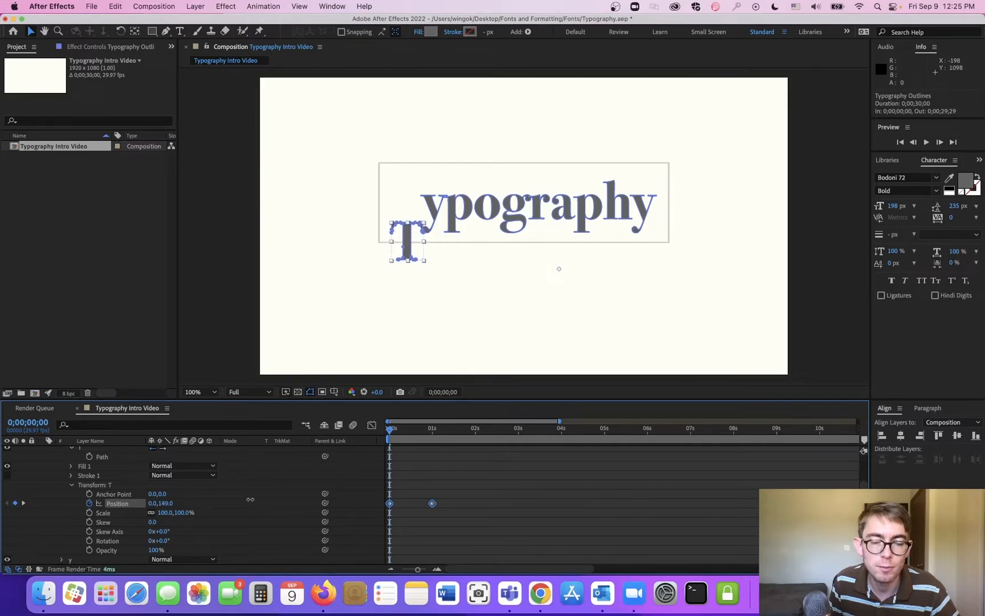
{"action": "key", "text": "space"}
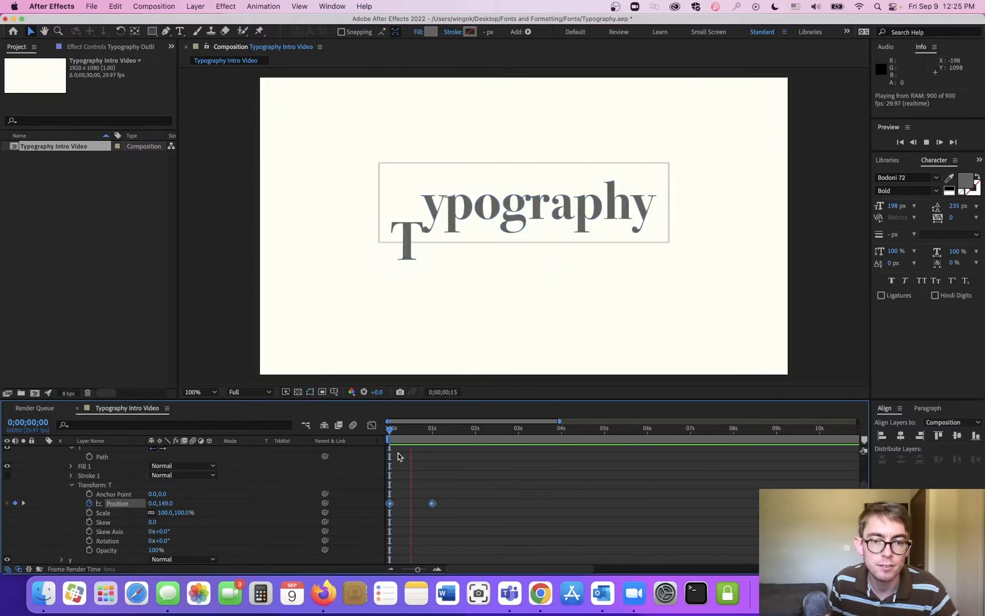
{"action": "key", "text": "space"}
{"action": "key", "text": "super+z"}
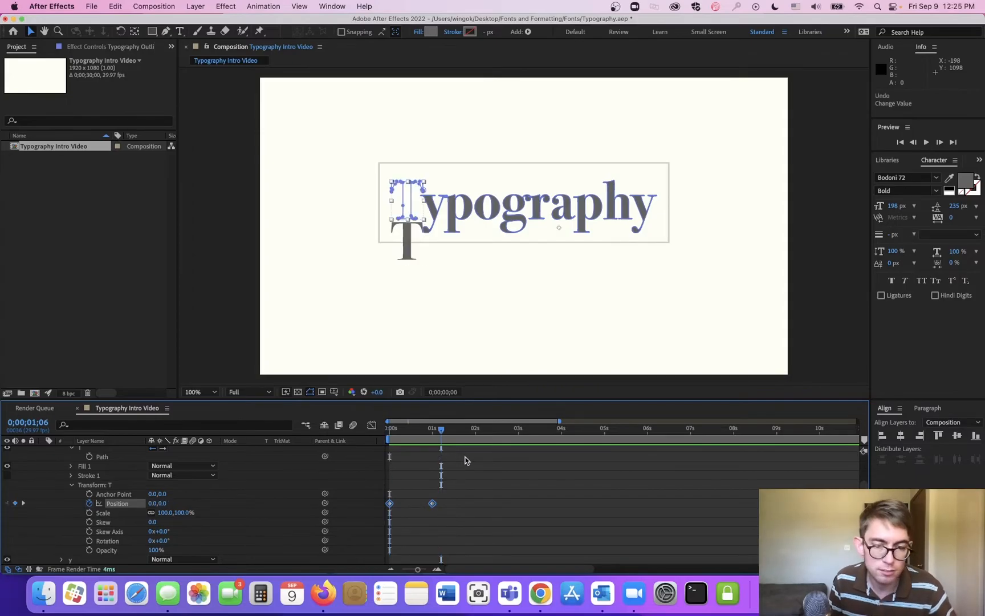
- Set the letter T's Position keyframe at the start of the timeline to 0, 228, below the frame
{"action": "left_click", "coordinate": [447, 488]}
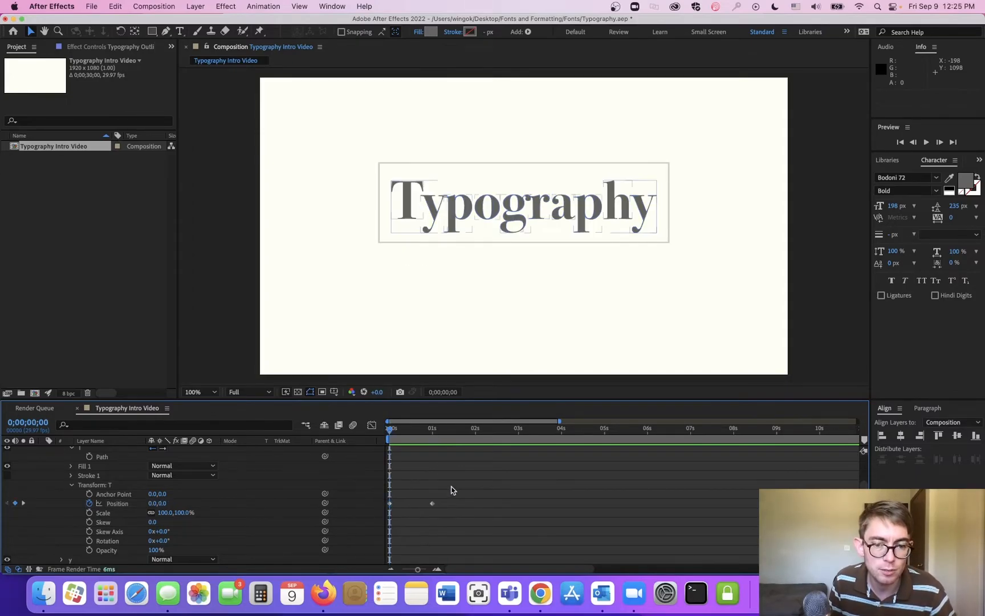
{"action": "left_click", "coordinate": [391, 504]}
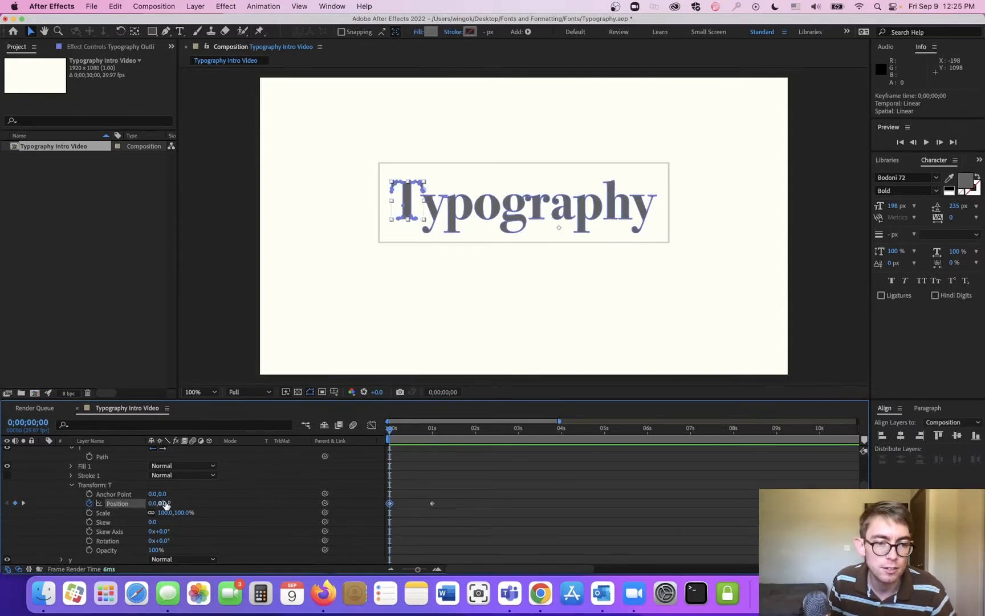
{"action": "left_click_drag", "start_coordinate": [164, 503], "coordinate": [253, 502]}
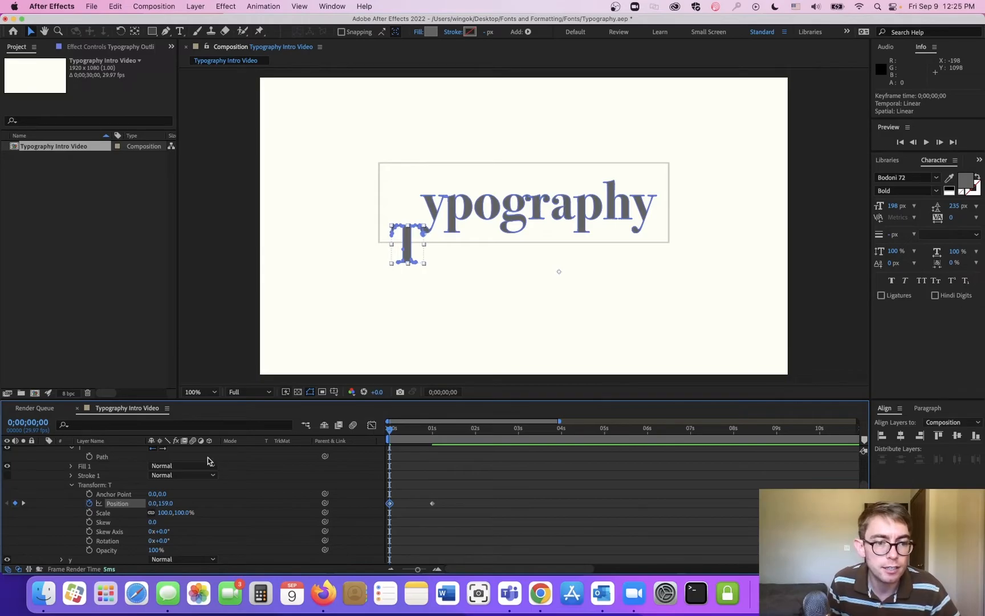
{"action": "left_click_drag", "start_coordinate": [170, 505], "coordinate": [210, 502]}
- Apply Easy Ease to both Position keyframes of the letter T
{"action": "left_click_drag", "start_coordinate": [494, 489], "coordinate": [415, 506]}
{"action": "right_click", "coordinate": [433, 504]}
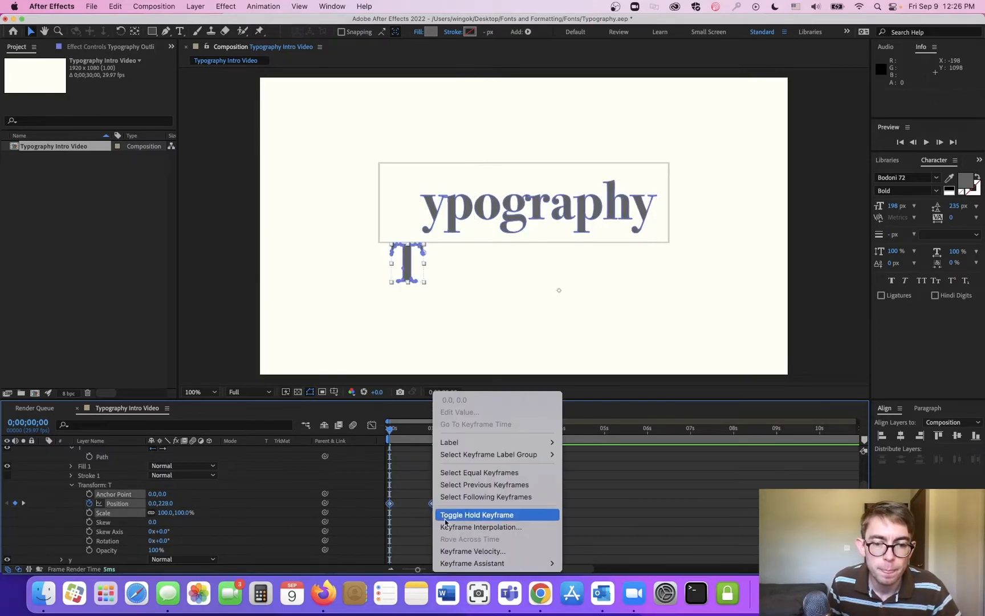
{"action": "mouse_move", "coordinate": [502, 563]}
{"action": "left_click", "coordinate": [623, 491]}
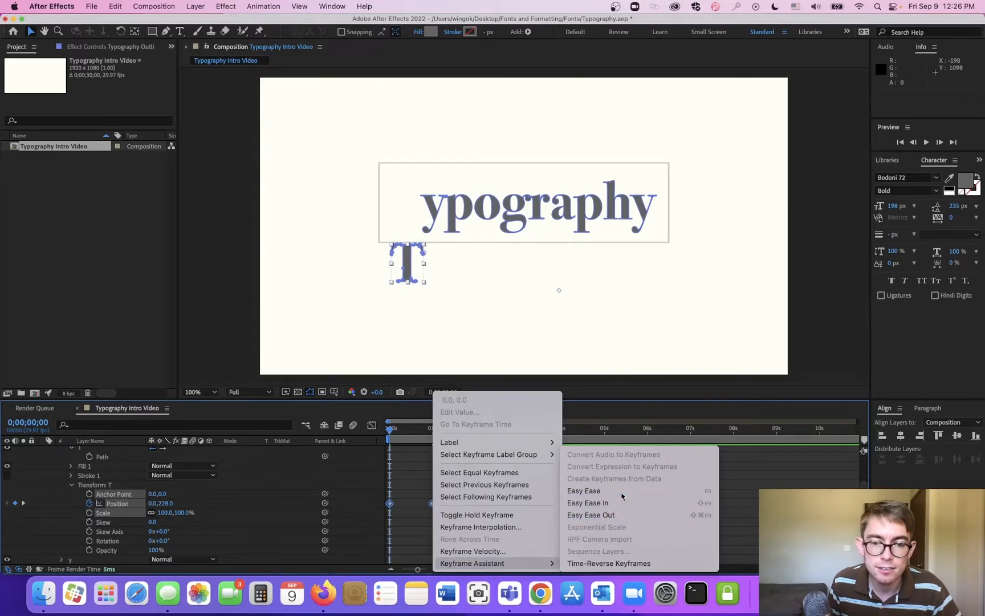
{"action": "left_click", "coordinate": [431, 489]}
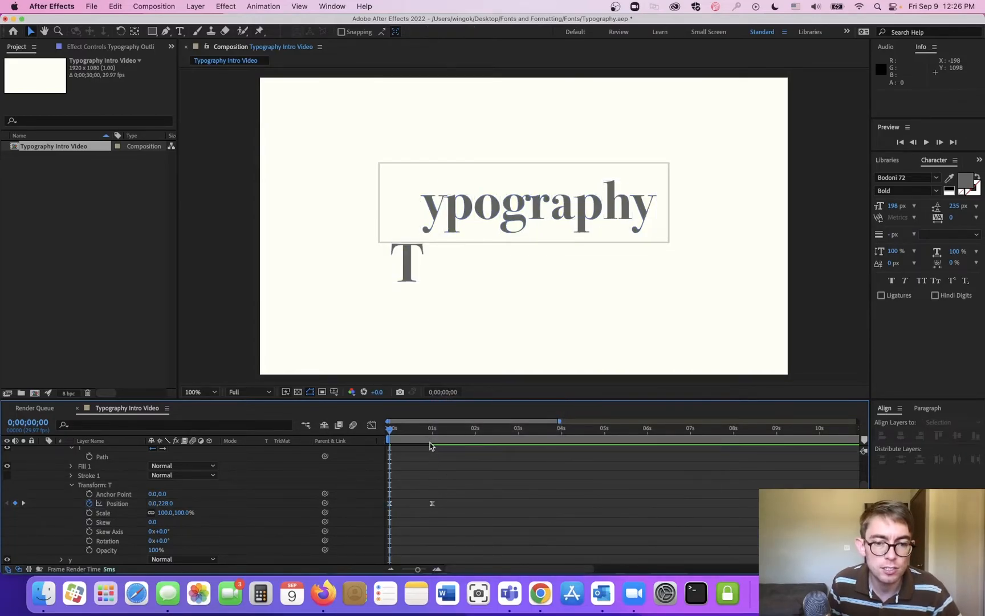
- In the Graph Editor, extend the influence handle of the T's 1-second Position keyframe back to about half a second
{"action": "left_click", "coordinate": [432, 502]}
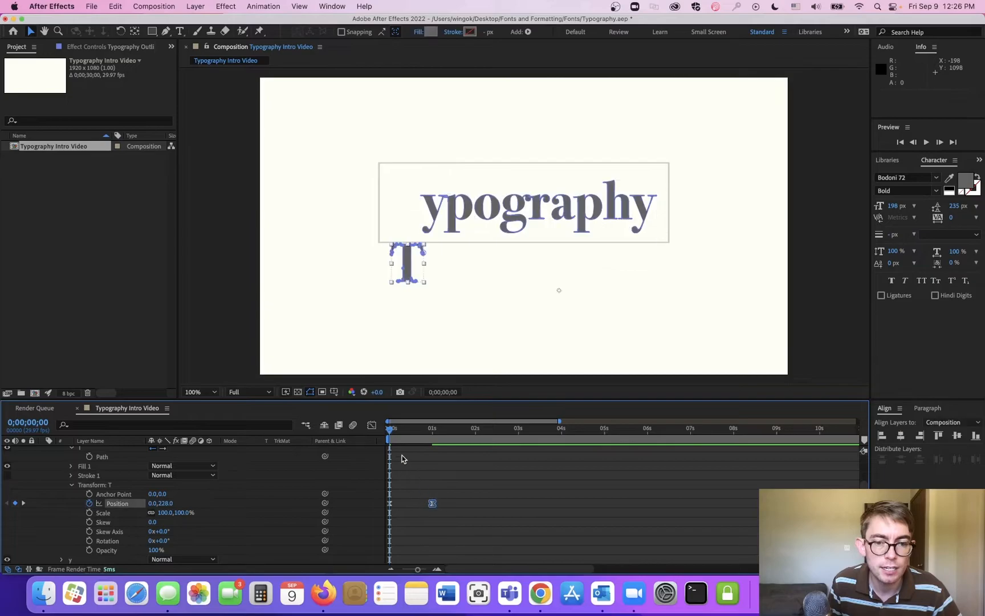
{"action": "left_click", "coordinate": [372, 426]}
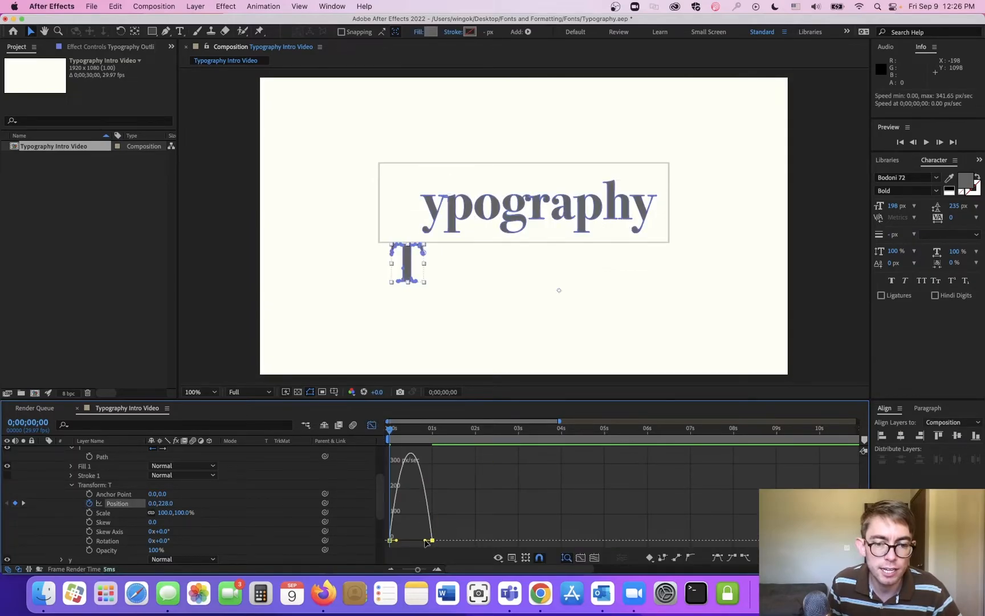
{"action": "left_click_drag", "start_coordinate": [425, 540], "coordinate": [410, 540]}
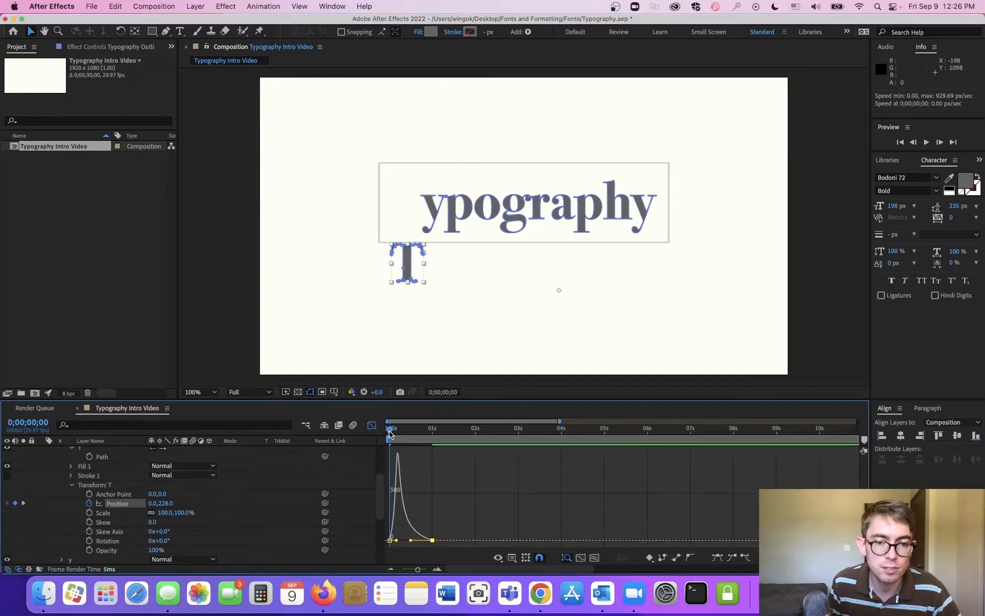
- Preview the letter T's eased upward movement from the start of the timeline
{"action": "left_click", "coordinate": [439, 434]}
{"action": "key", "text": "Home"}
{"action": "key", "text": "space"}
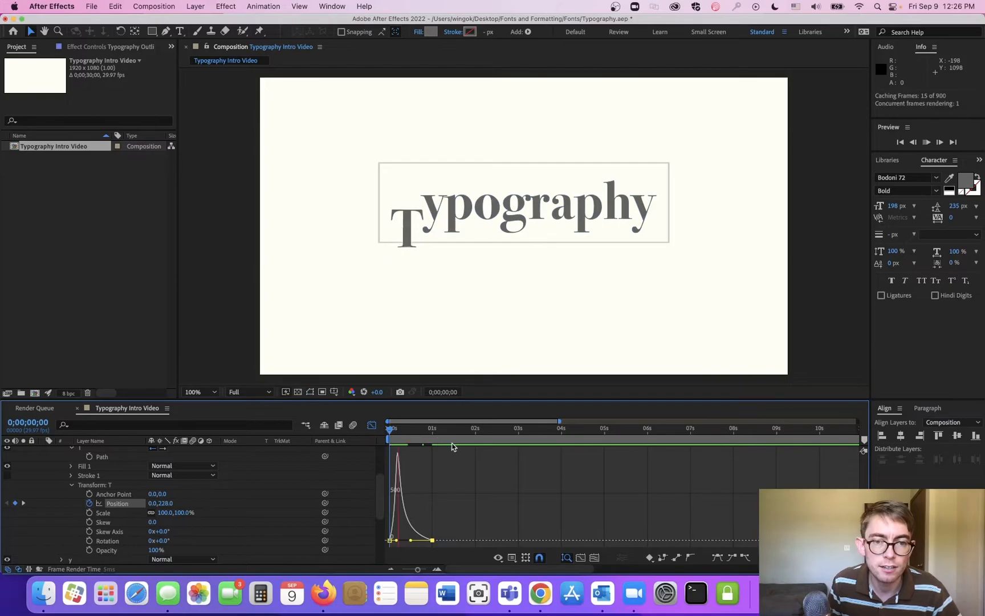
{"action": "key", "text": "space"}
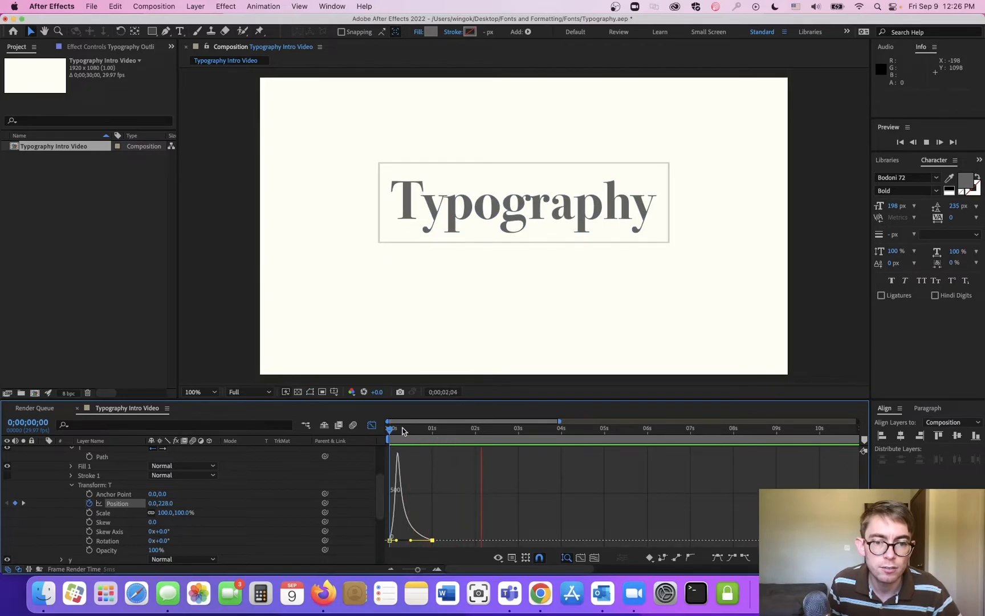
{"action": "key", "text": "space"}
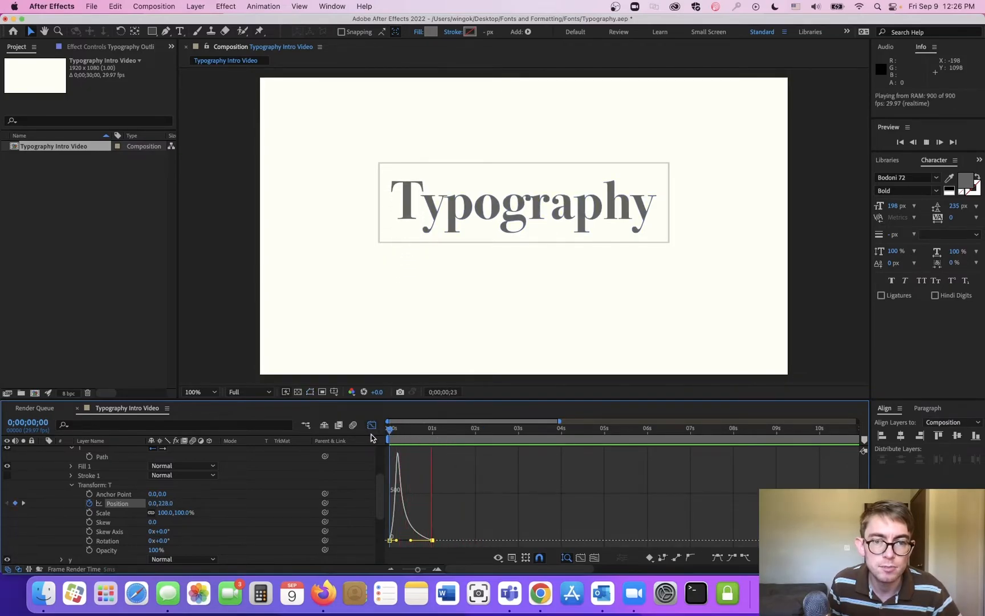
{"action": "key", "text": "space"}
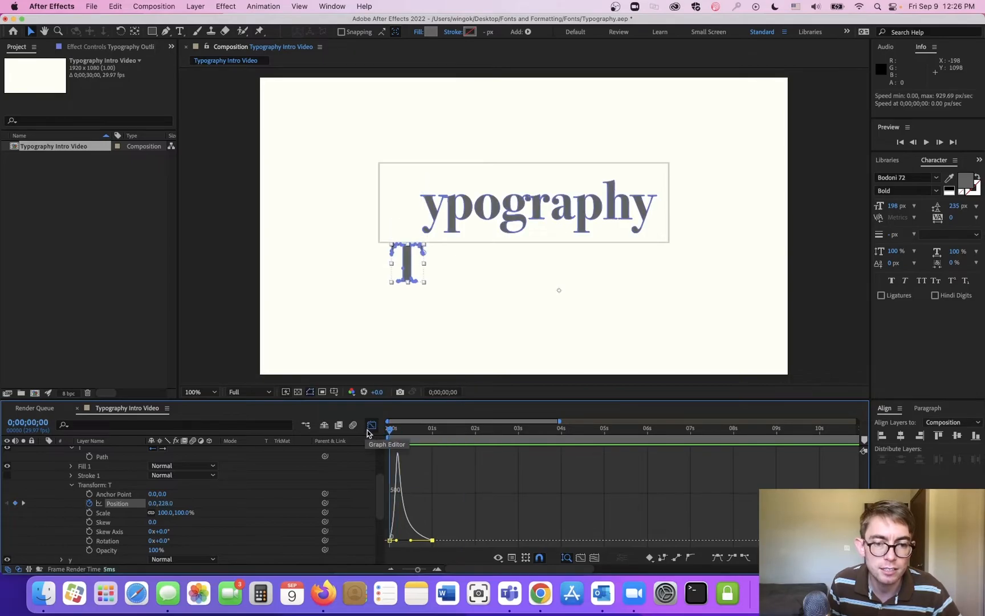
- Leave the Graph Editor and copy both Position keyframes of the letter T
{"action": "left_click", "coordinate": [372, 424]}
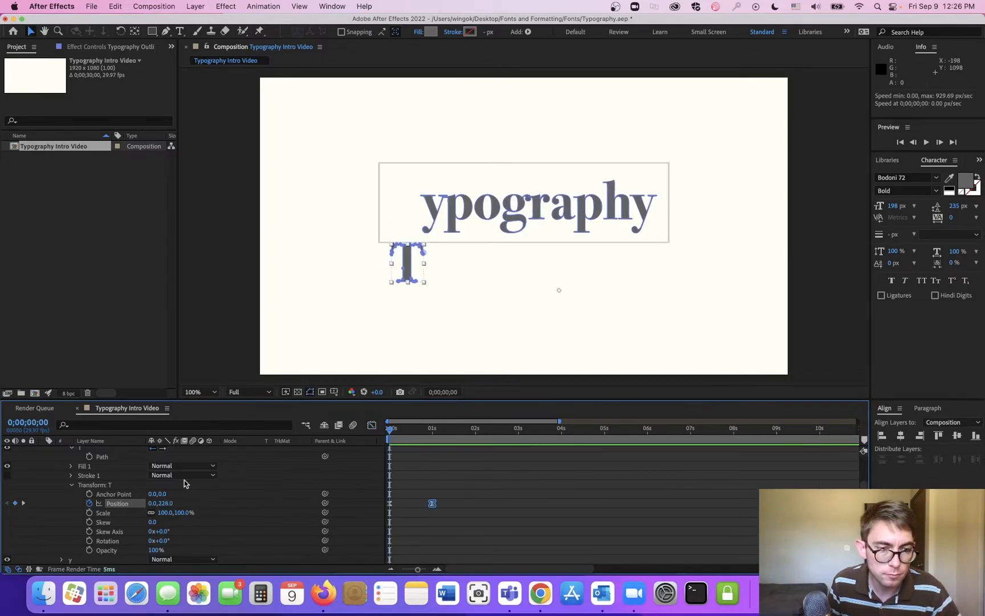
{"action": "scroll", "coordinate": [120, 497], "scroll_direction": "up", "scroll_amount": 1}
{"action": "left_click", "coordinate": [110, 517]}
{"action": "key", "text": "super+c"}
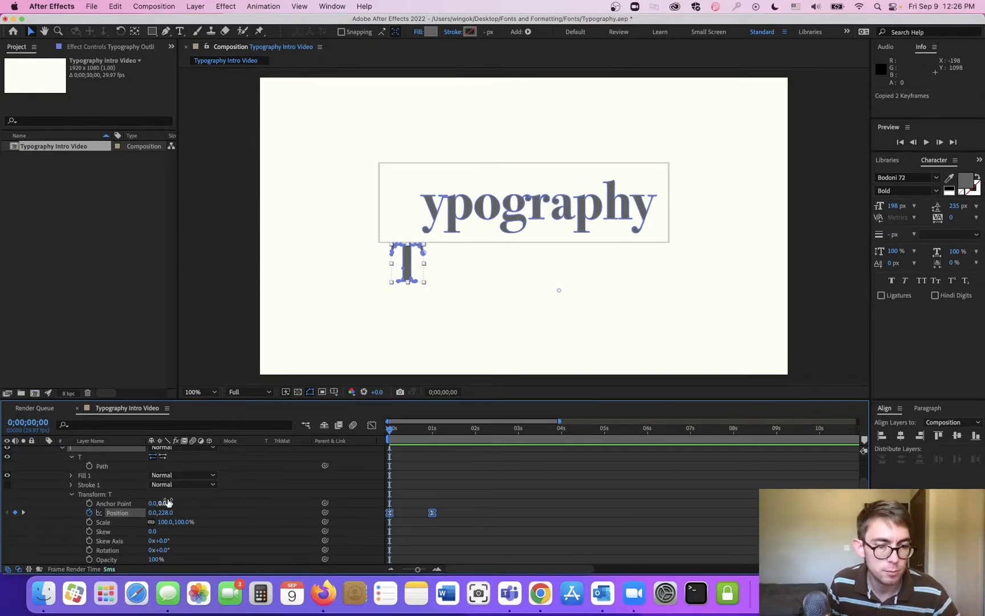
- Collapse the letter T group and paste the copied Position keyframes onto the first y and first p groups
{"action": "scroll", "coordinate": [123, 513], "scroll_direction": "up", "scroll_amount": 2}
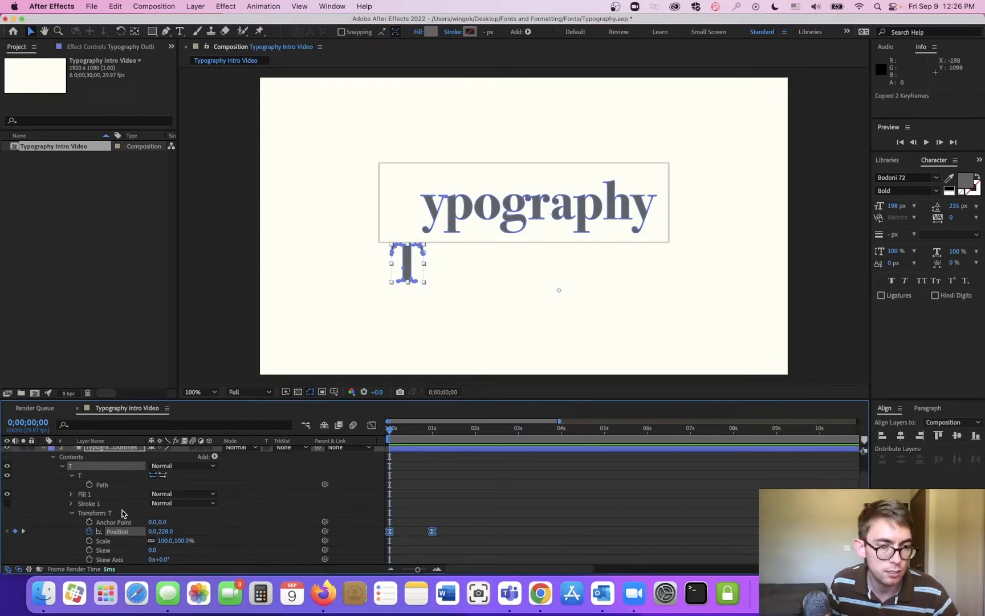
{"action": "left_click", "coordinate": [62, 466]}
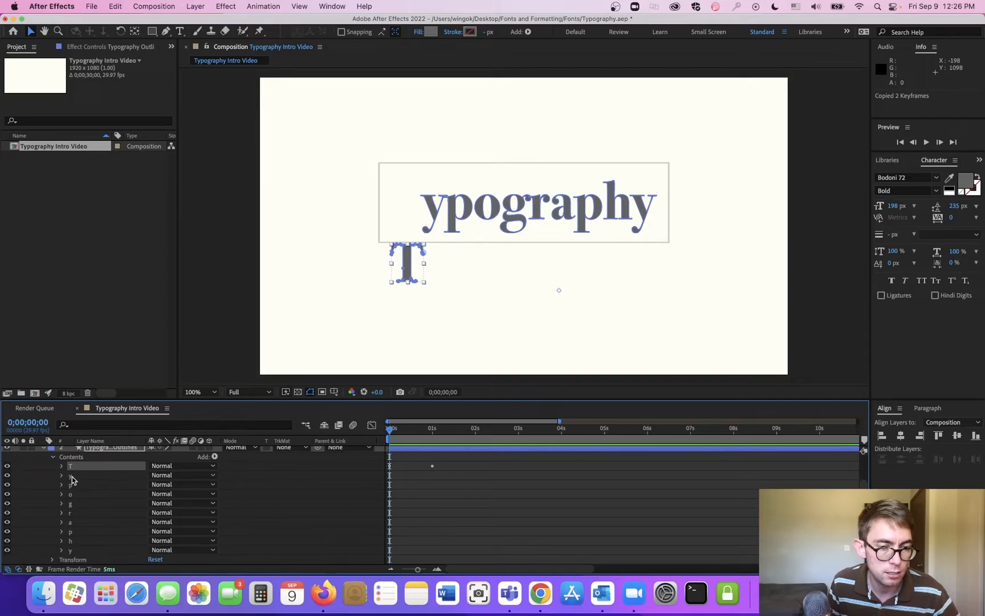
{"action": "left_click", "coordinate": [74, 475]}
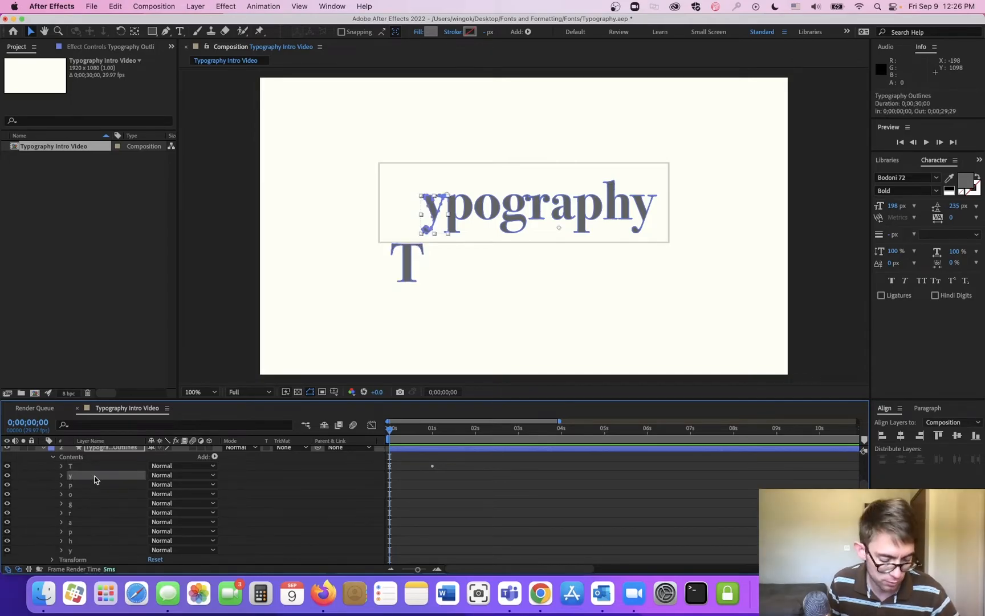
{"action": "key", "text": "super+v"}
{"action": "left_click_drag", "start_coordinate": [453, 476], "coordinate": [376, 476]}
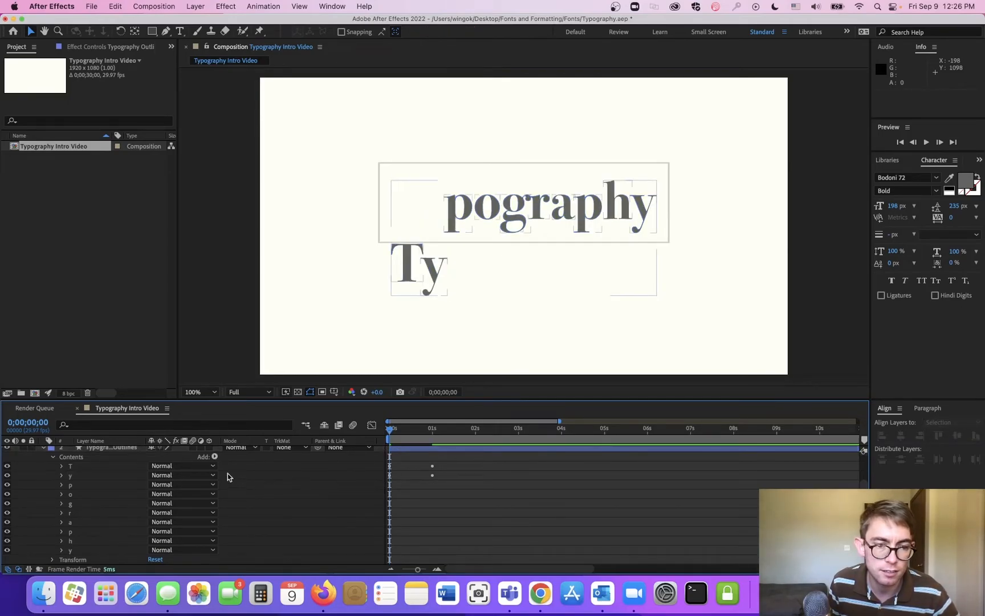
{"action": "left_click", "coordinate": [78, 488]}
{"action": "key", "text": "super+v"}
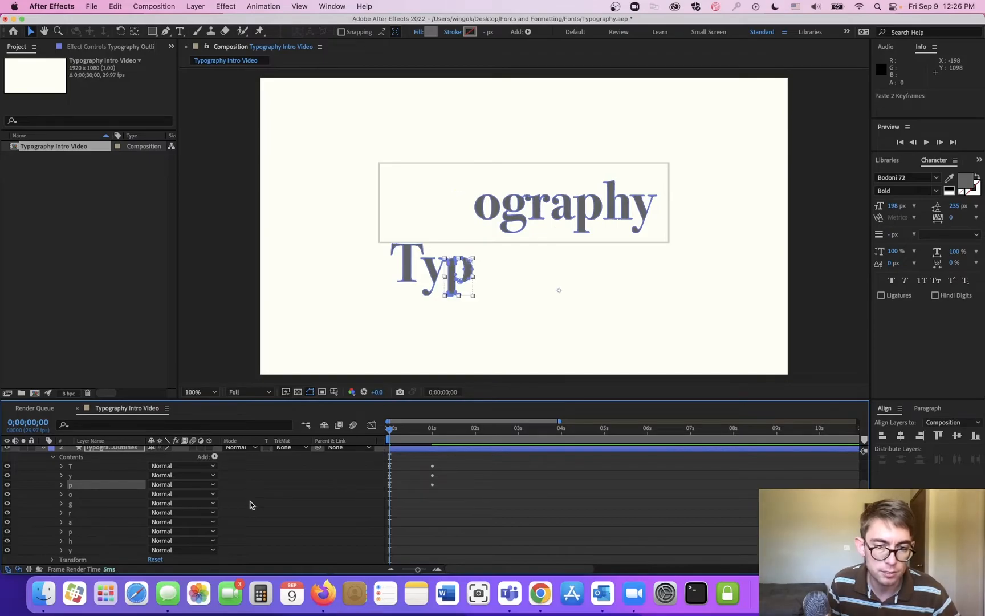
- Paste the copied Position keyframes onto the remaining letter groups, from o to the last y, and preview the animation
{"action": "left_click", "coordinate": [87, 494]}
{"action": "left_click", "coordinate": [81, 550], "text": "shift"}
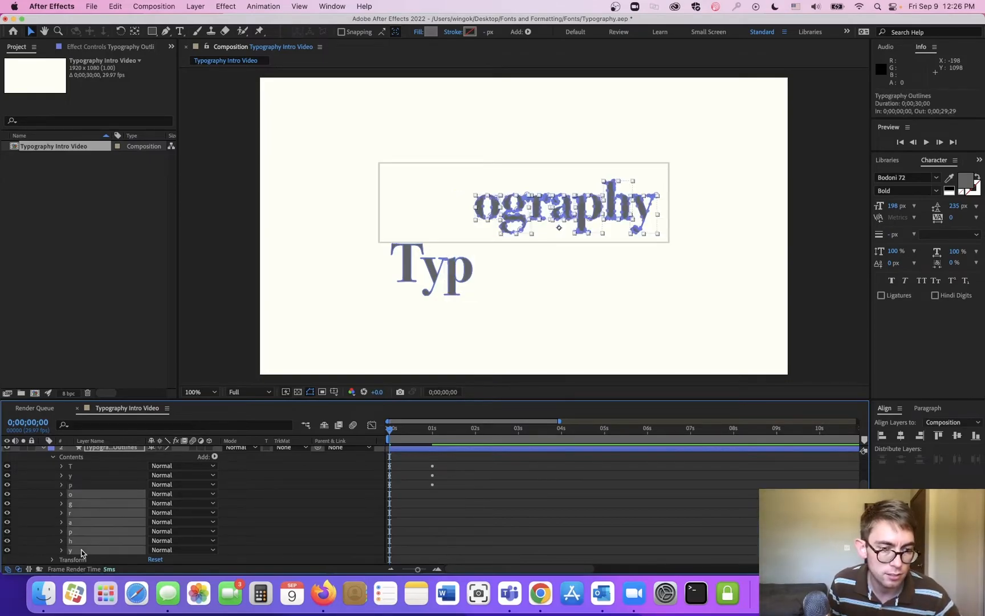
{"action": "key", "text": "super+v"}
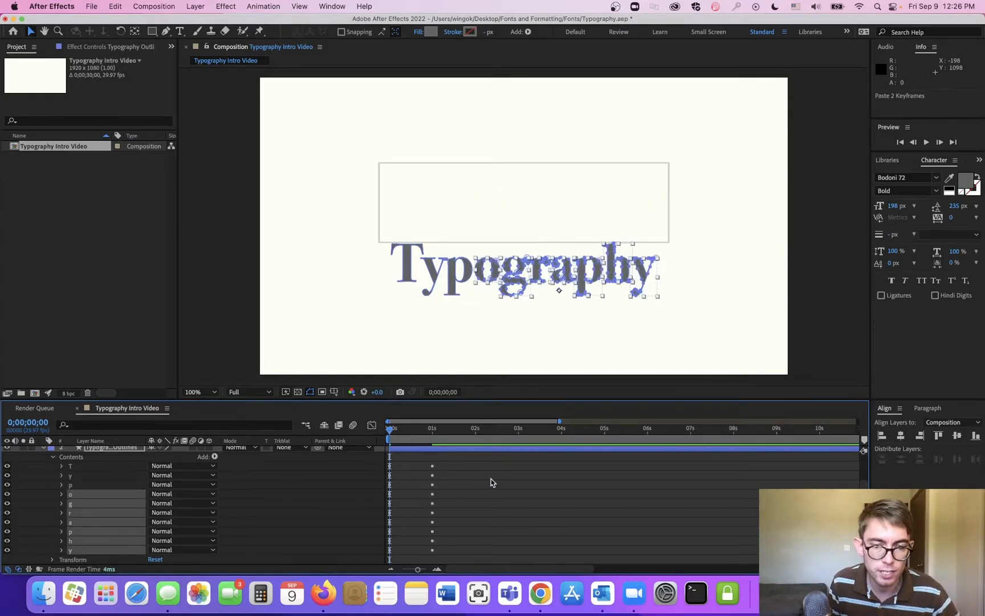
{"action": "key", "text": "space"}
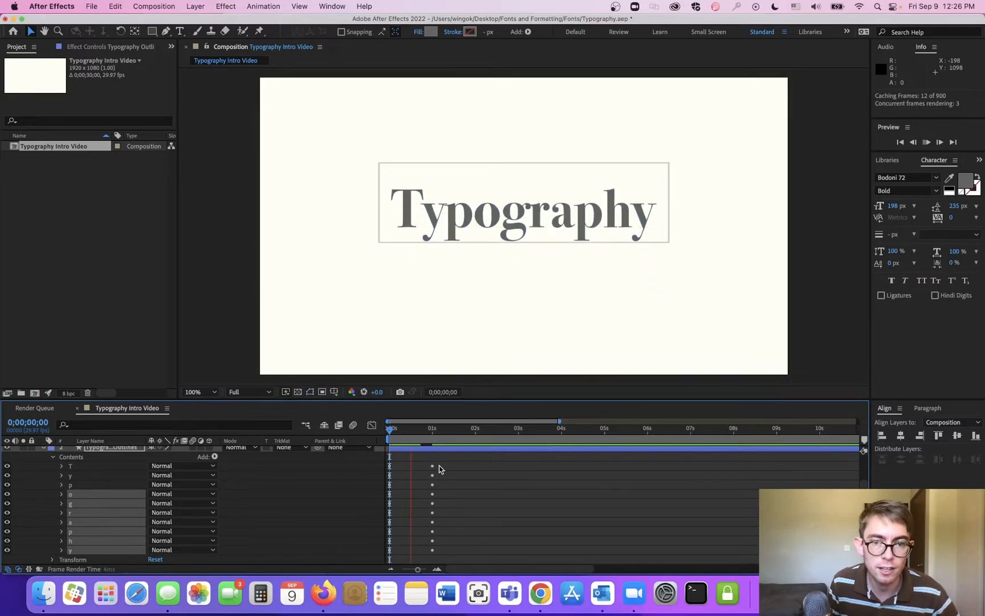
- Stop the preview, return to the timeline start, and show only the keyframed Position properties of the Typography Outlines layer
{"action": "key", "text": "space"}
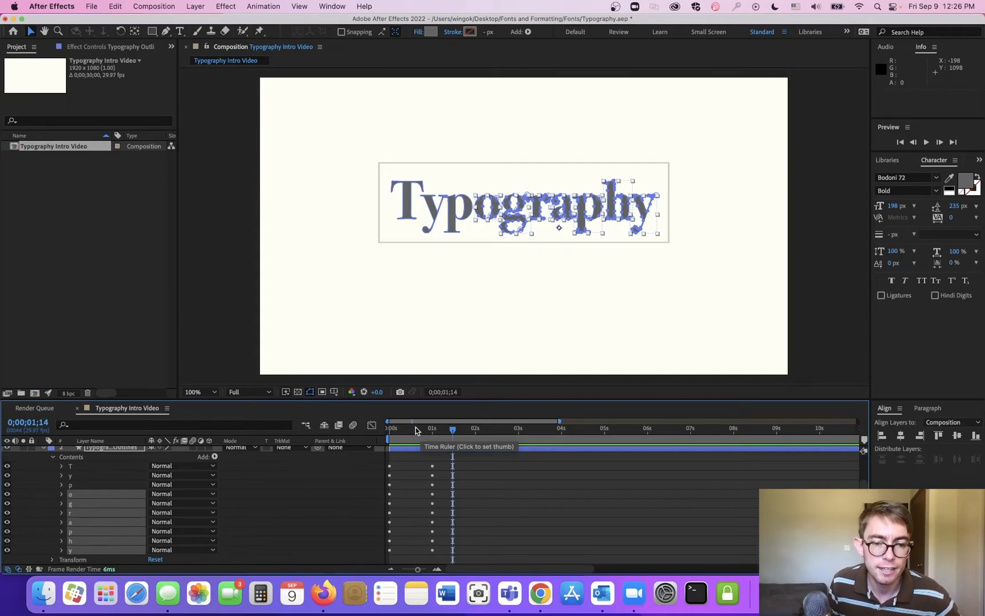
{"action": "left_click_drag", "start_coordinate": [416, 428], "coordinate": [384, 428]}
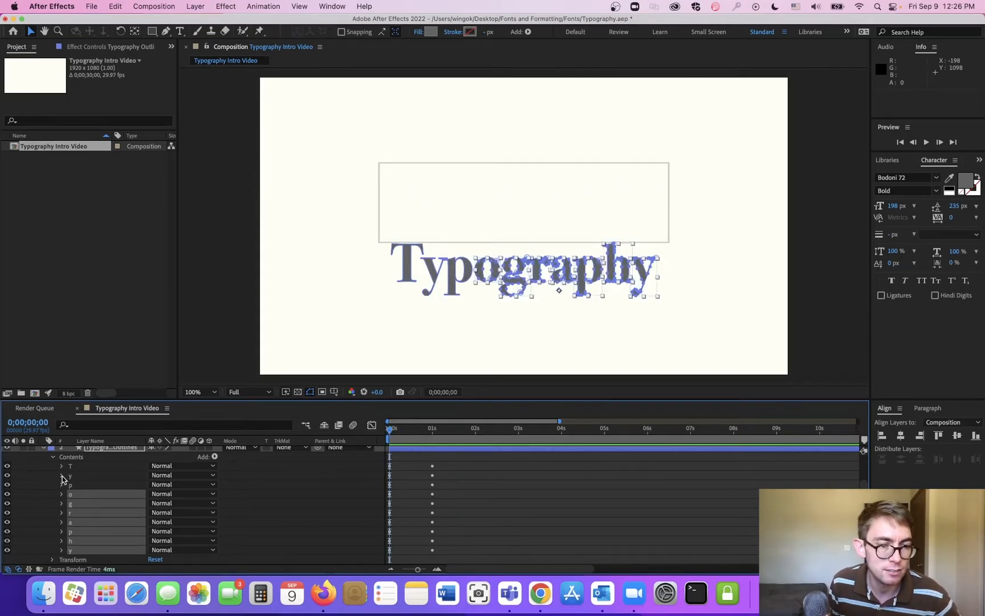
{"action": "left_click", "coordinate": [439, 465]}
{"action": "scroll", "coordinate": [440, 482], "scroll_direction": "up", "scroll_amount": 1}
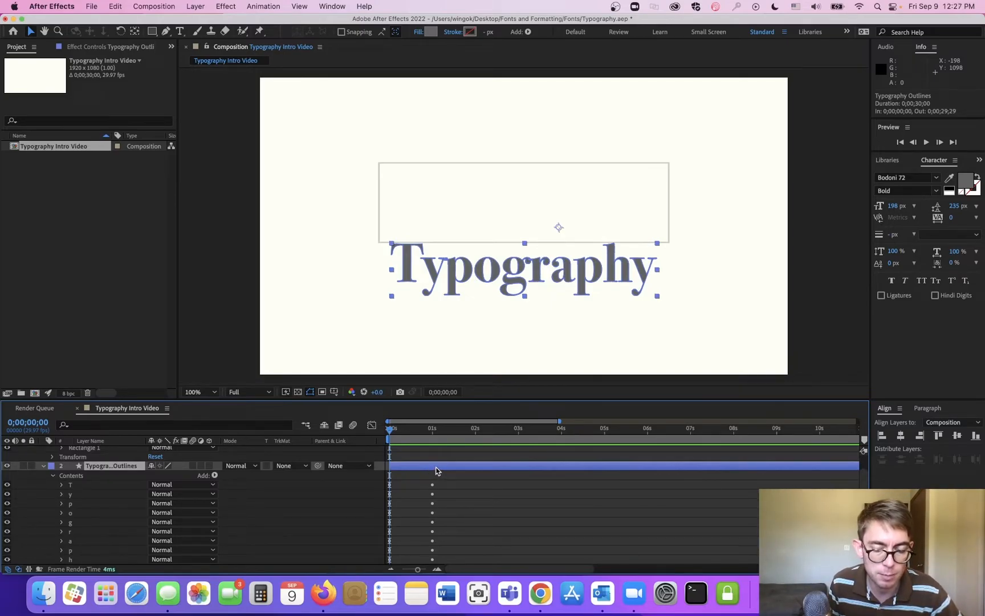
{"action": "key", "text": "u"}
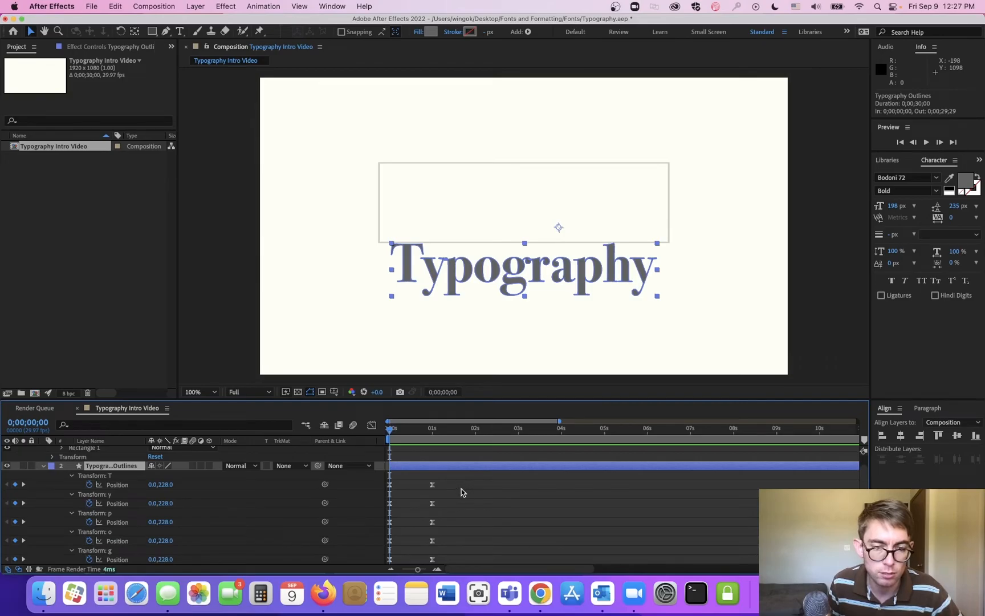
- Shift the Position keyframes of every letter after T ten frames later
{"action": "scroll", "coordinate": [461, 488], "scroll_direction": "down", "scroll_amount": 1}
{"action": "scroll", "coordinate": [462, 494], "scroll_direction": "down", "scroll_amount": 1}
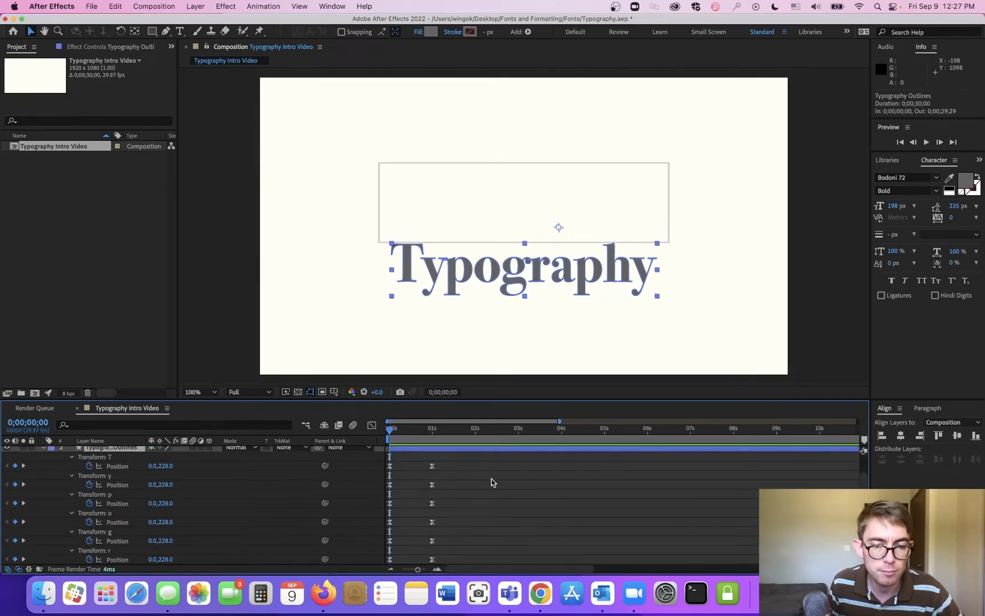
{"action": "scroll", "coordinate": [494, 482], "scroll_direction": "down", "scroll_amount": 1}
{"action": "left_click_drag", "start_coordinate": [483, 471], "coordinate": [377, 561]}
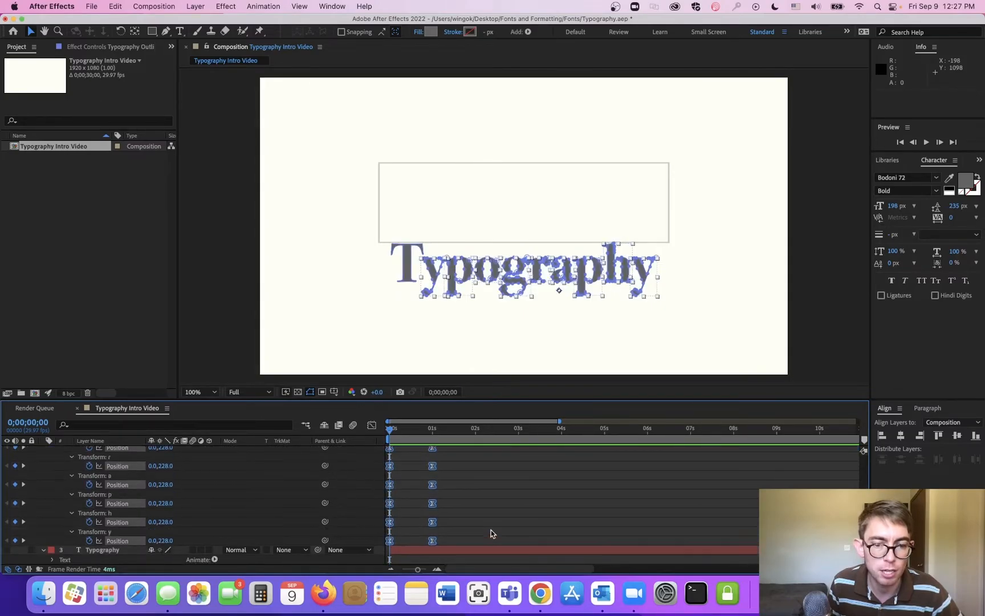
{"action": "scroll", "coordinate": [489, 531], "scroll_direction": "up", "scroll_amount": 3}
{"action": "left_click_drag", "start_coordinate": [432, 522], "coordinate": [447, 521]}
{"action": "scroll", "coordinate": [496, 530], "scroll_direction": "down", "scroll_amount": 3}
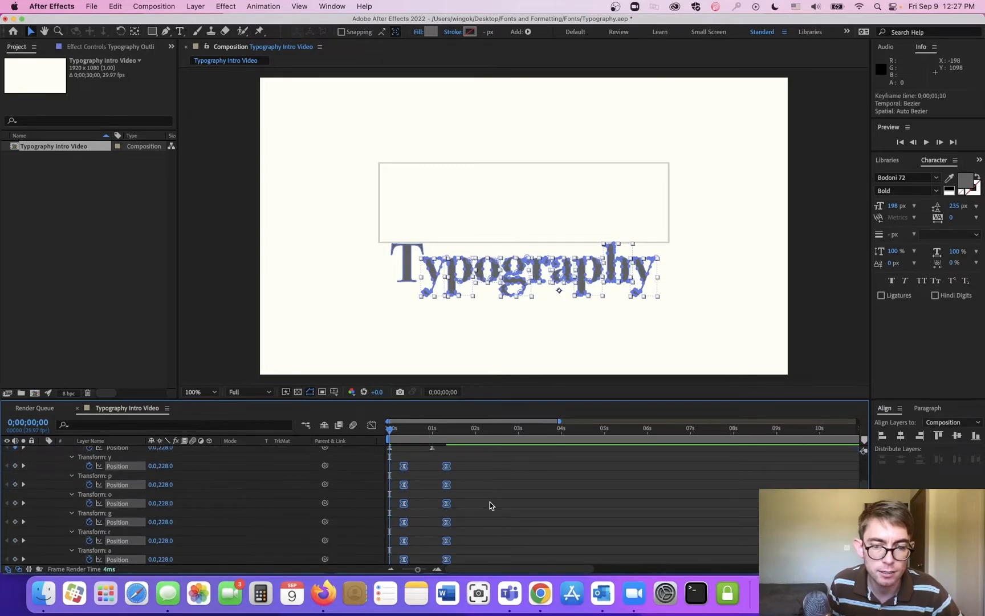
- Shift the Position keyframes from the first p onward to start at frame 20, and preview the staggered movement
{"action": "left_click", "coordinate": [497, 484]}
{"action": "left_click_drag", "start_coordinate": [521, 480], "coordinate": [391, 548]}
{"action": "scroll", "coordinate": [457, 522], "scroll_direction": "up", "scroll_amount": 3}
{"action": "scroll", "coordinate": [457, 522], "scroll_direction": "up", "scroll_amount": 2}
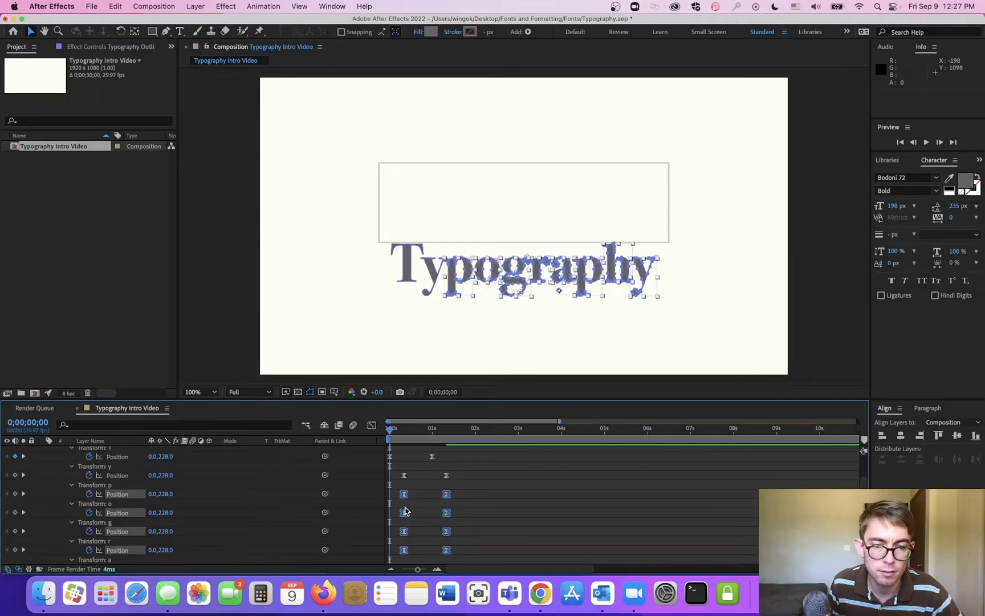
{"action": "left_click_drag", "start_coordinate": [403, 497], "coordinate": [416, 497]}
{"action": "scroll", "coordinate": [494, 508], "scroll_direction": "down", "scroll_amount": 2}
{"action": "scroll", "coordinate": [501, 471], "scroll_direction": "up", "scroll_amount": 6}
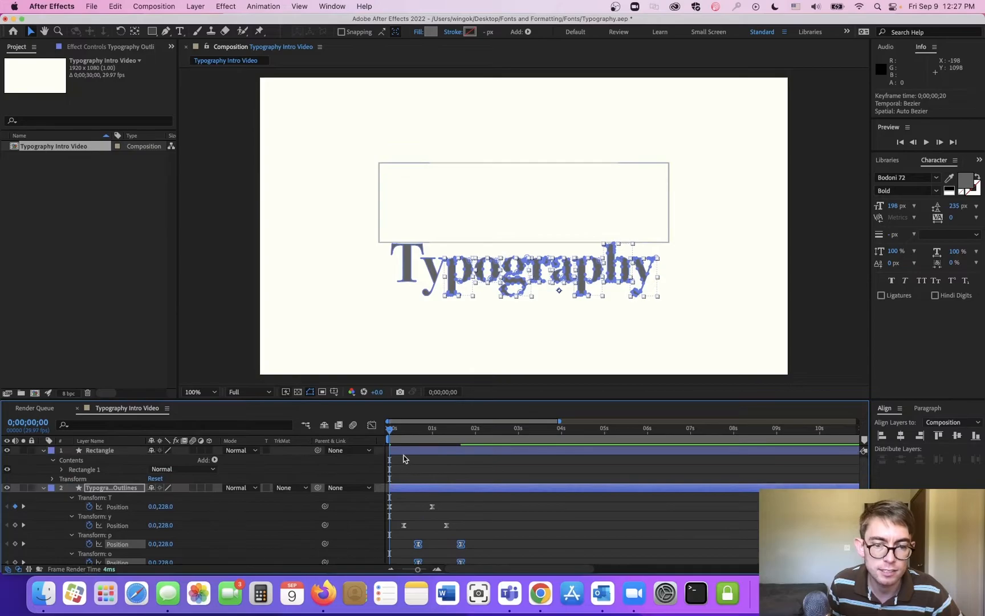
{"action": "key", "text": "space"}
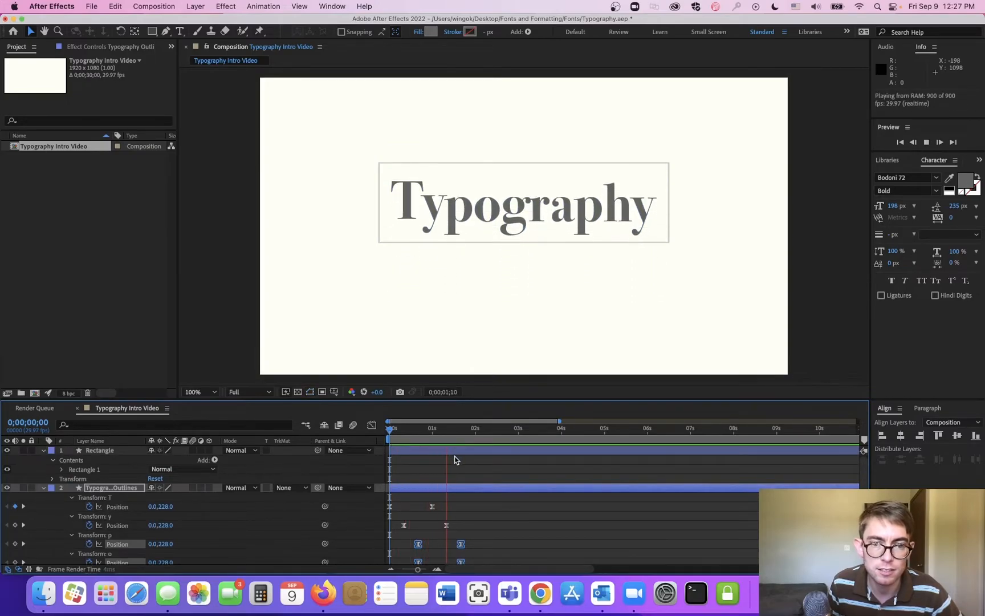
{"action": "key", "text": "space"}
{"action": "left_click", "coordinate": [425, 526]}
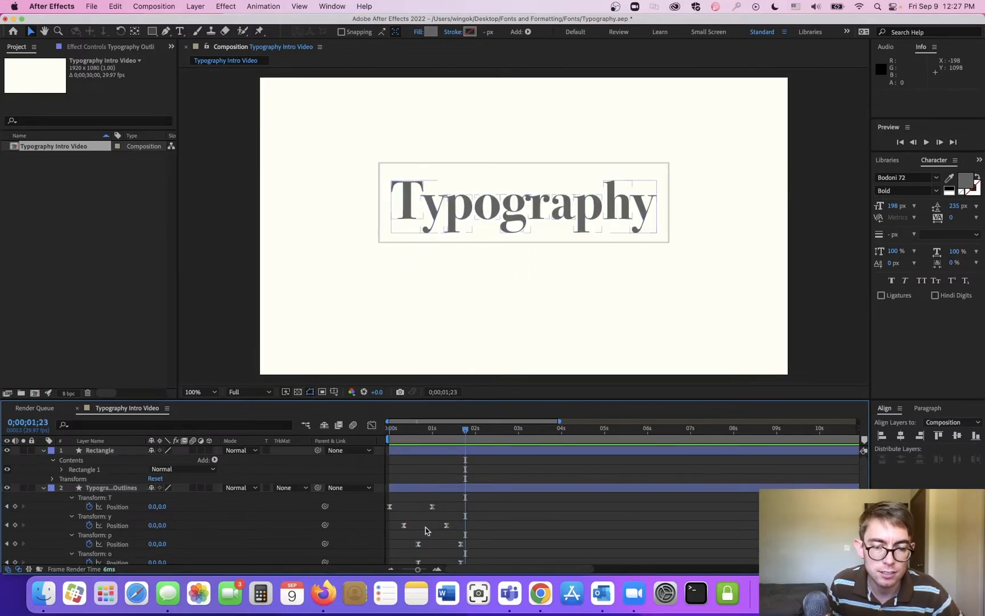
- Move both Position keyframes of the first y so they start at frame 3
{"action": "left_click_drag", "start_coordinate": [418, 569], "coordinate": [423, 571]}
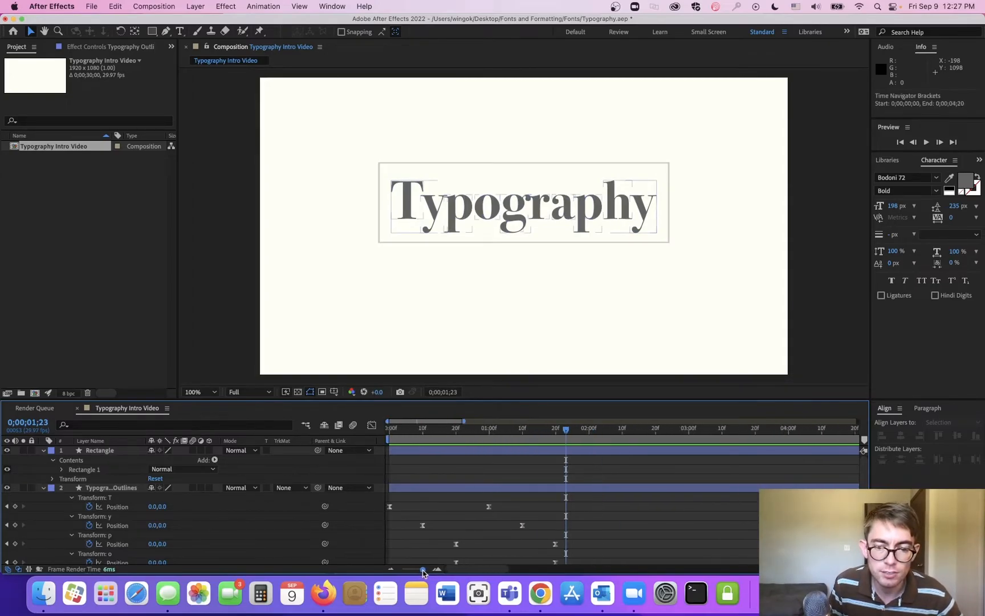
{"action": "left_click_drag", "start_coordinate": [540, 517], "coordinate": [418, 530]}
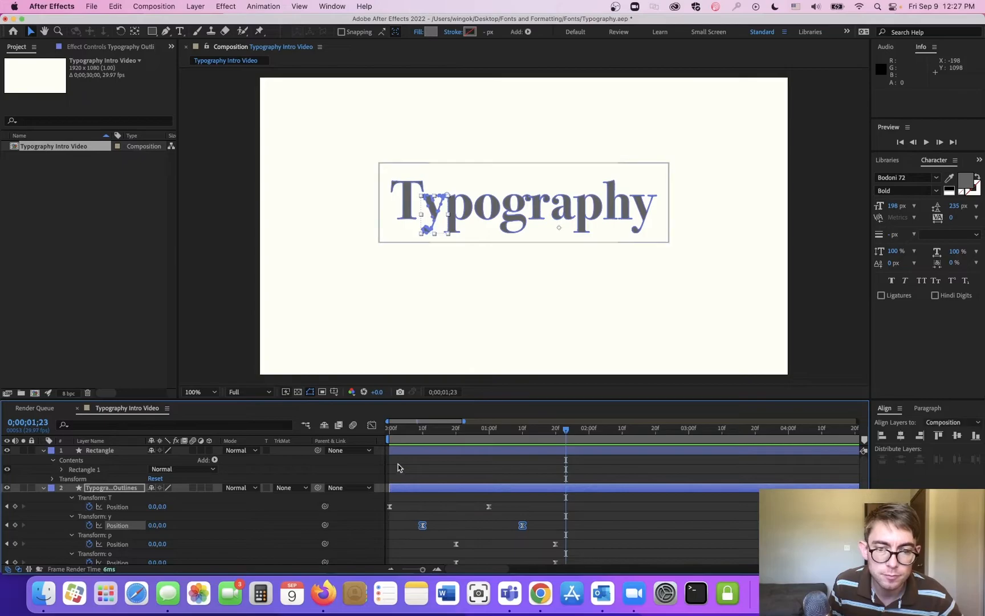
{"action": "left_click_drag", "start_coordinate": [402, 437], "coordinate": [378, 439]}
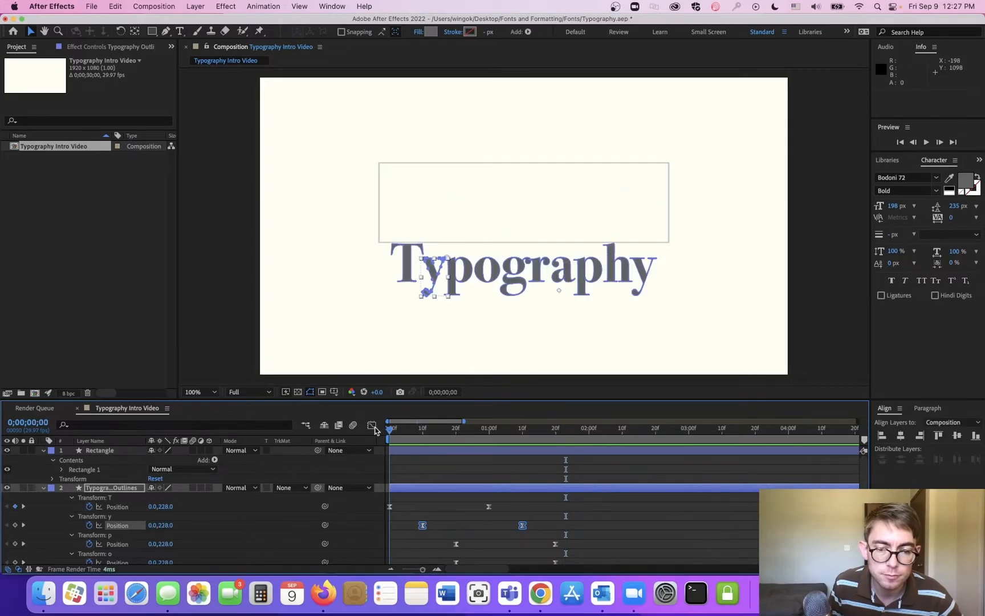
{"action": "left_click", "coordinate": [43, 423]}
{"action": "key", "text": "BackSpace"}
{"action": "type", "text": "3"}
{"action": "key", "text": "Return"}
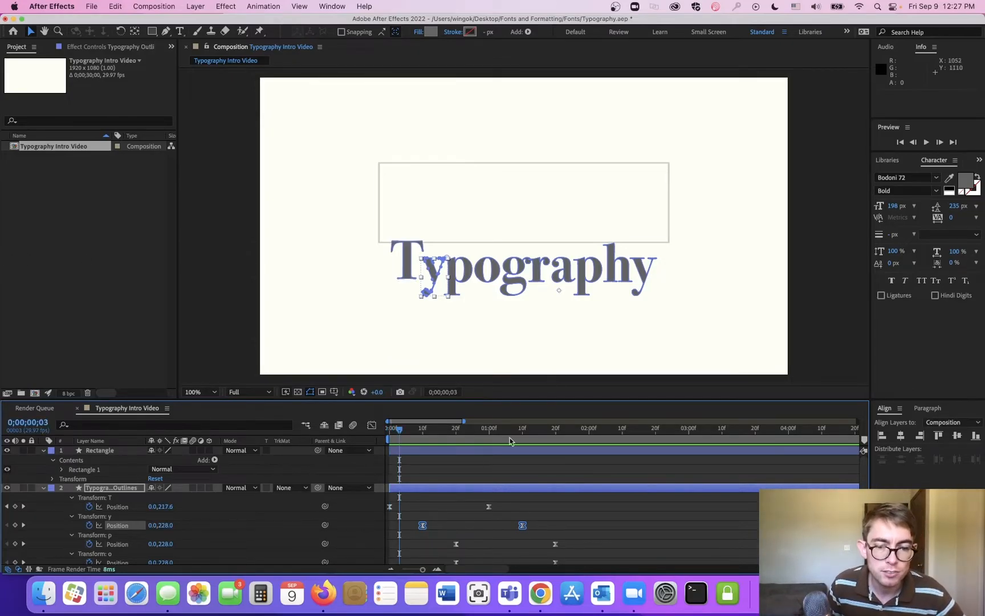
{"action": "left_click_drag", "start_coordinate": [421, 532], "coordinate": [400, 530]}
- Move both Position keyframes of the first p so they start at frame 6
{"action": "left_click_drag", "start_coordinate": [579, 532], "coordinate": [444, 552]}
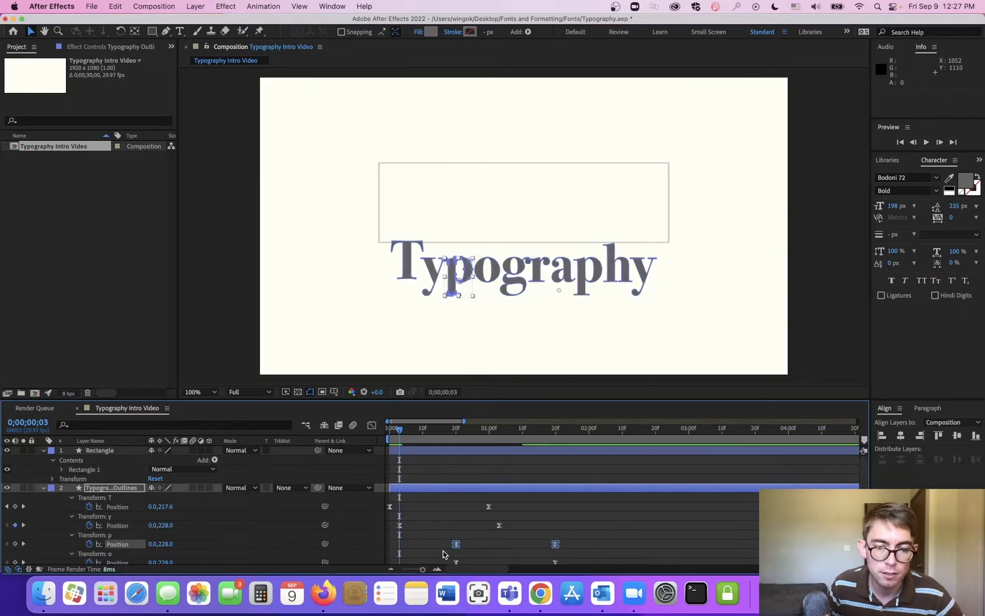
{"action": "left_click", "coordinate": [26, 423]}
{"action": "type", "text": "+3"}
{"action": "key", "text": "Return"}
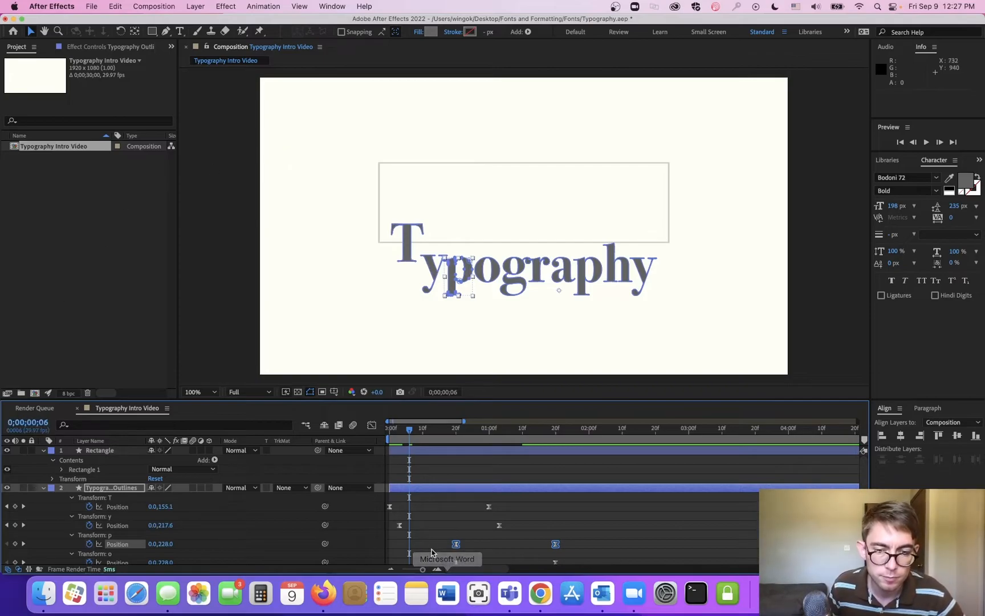
{"action": "left_click_drag", "start_coordinate": [460, 542], "coordinate": [414, 542]}
- Move both Position keyframes of the letter o so they start at frame 9
{"action": "left_click", "coordinate": [47, 423]}
{"action": "type", "text": "09"}
{"action": "key", "text": "Return"}
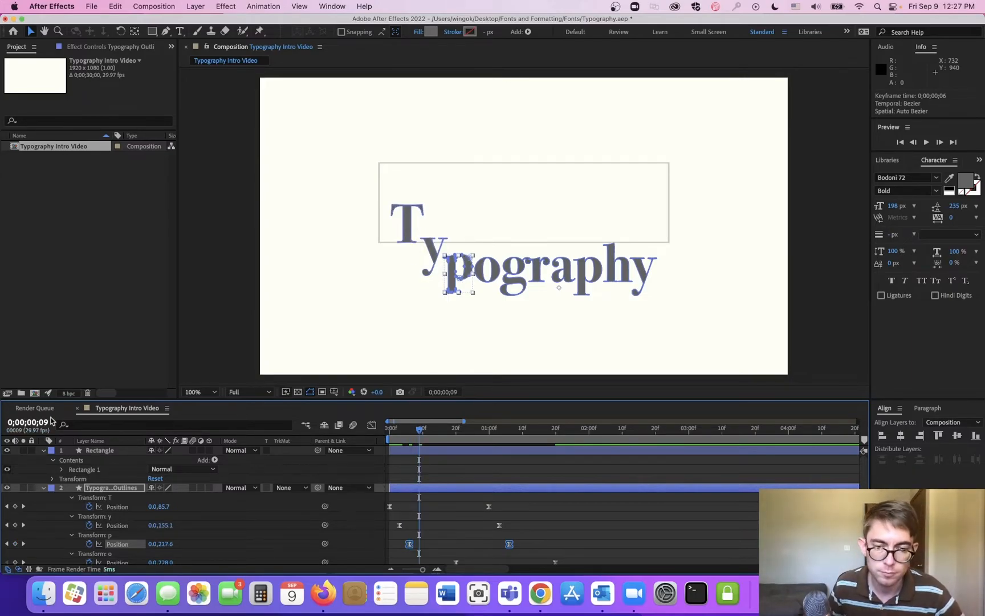
{"action": "scroll", "coordinate": [473, 496], "scroll_direction": "down", "scroll_amount": 3}
{"action": "left_click_drag", "start_coordinate": [587, 509], "coordinate": [419, 516]}
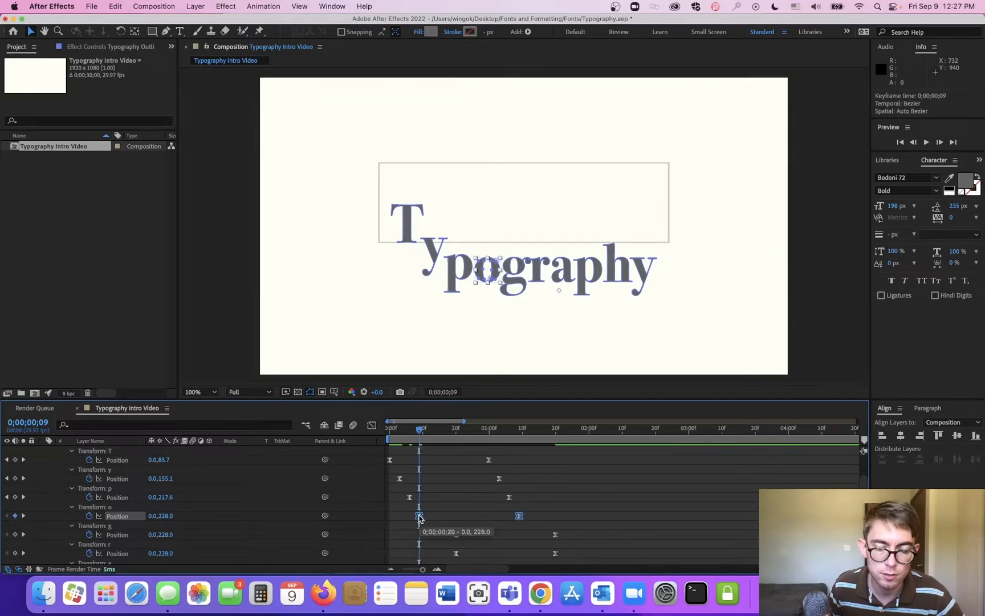
- Move both Position keyframes of the letter g so they start at frame 12
{"action": "left_click", "coordinate": [35, 421]}
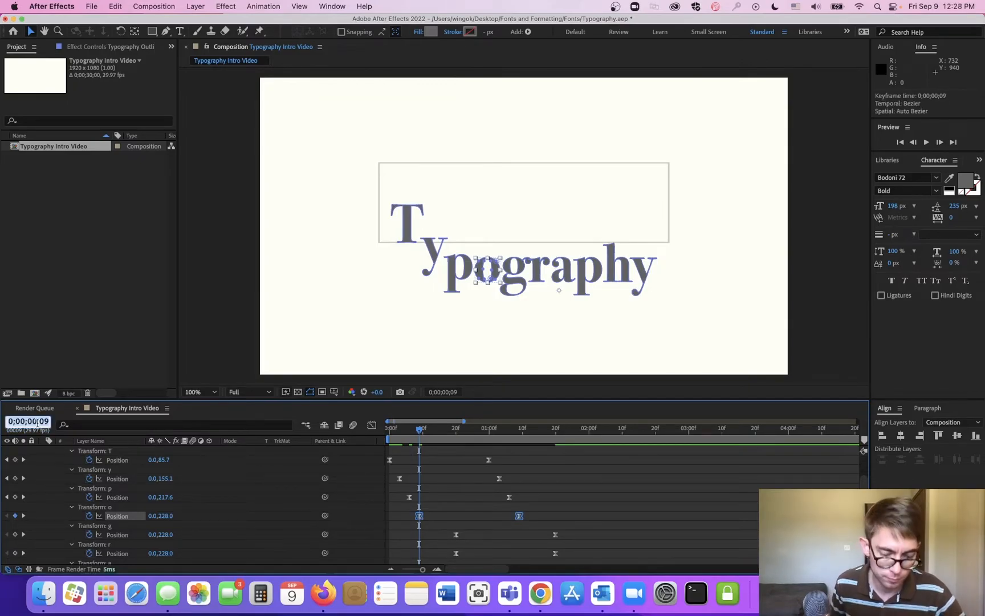
{"action": "type", "text": "12"}
{"action": "key", "text": "Return"}
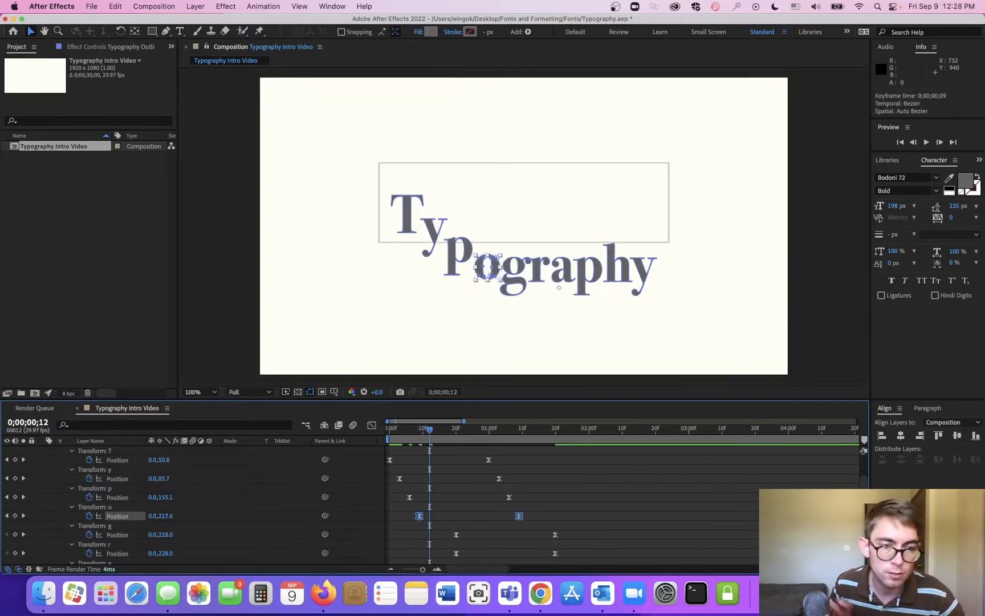
{"action": "left_click_drag", "start_coordinate": [603, 521], "coordinate": [529, 535]}
{"action": "left_click", "coordinate": [11, 422]}
{"action": "key", "text": "BackSpace"}
{"action": "type", "text": "+15"}
{"action": "key", "text": "Return"}
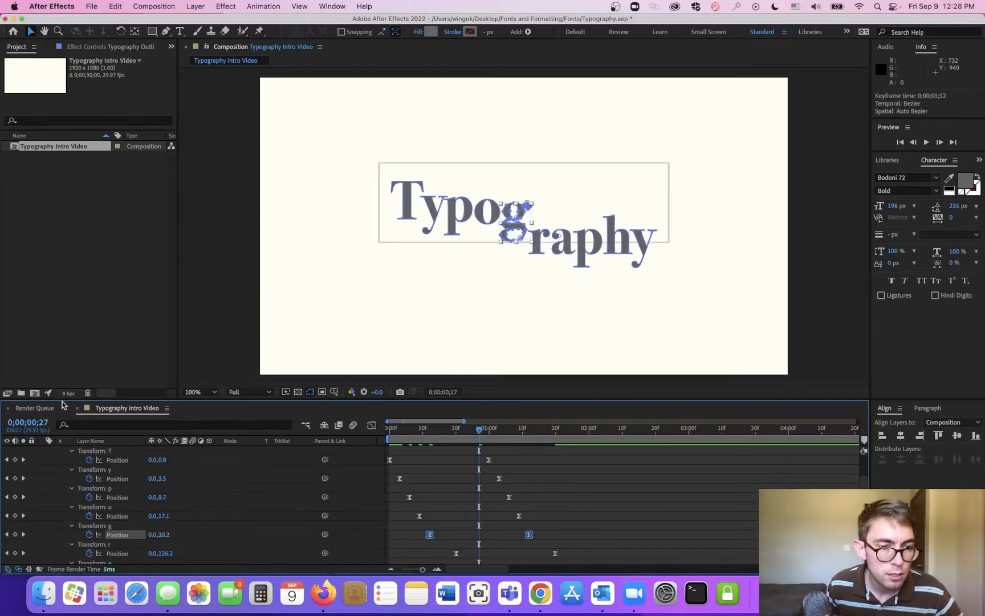
{"action": "left_click", "coordinate": [40, 423]}
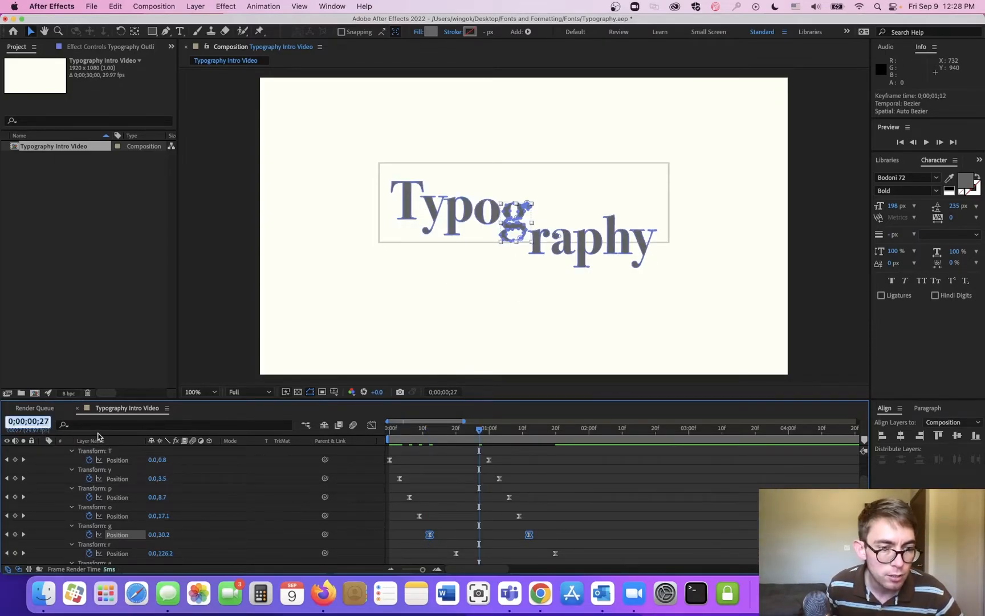
{"action": "key", "text": "BackSpace"}
{"action": "type", "text": "-15"}
{"action": "key", "text": "Return"}
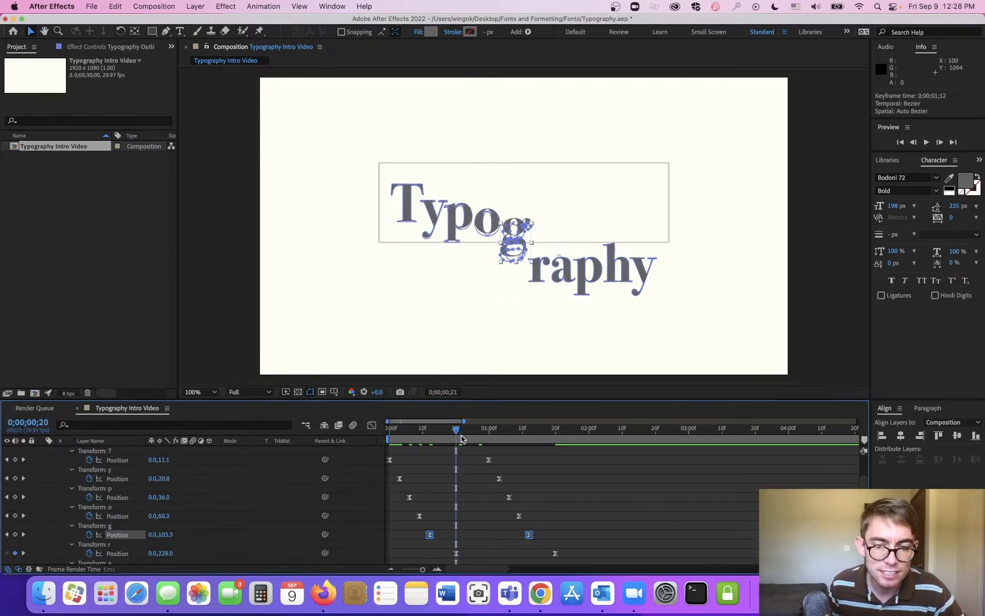
- Move both Position keyframes of the letter r so they start at frame 15
{"action": "left_click", "coordinate": [38, 423]}
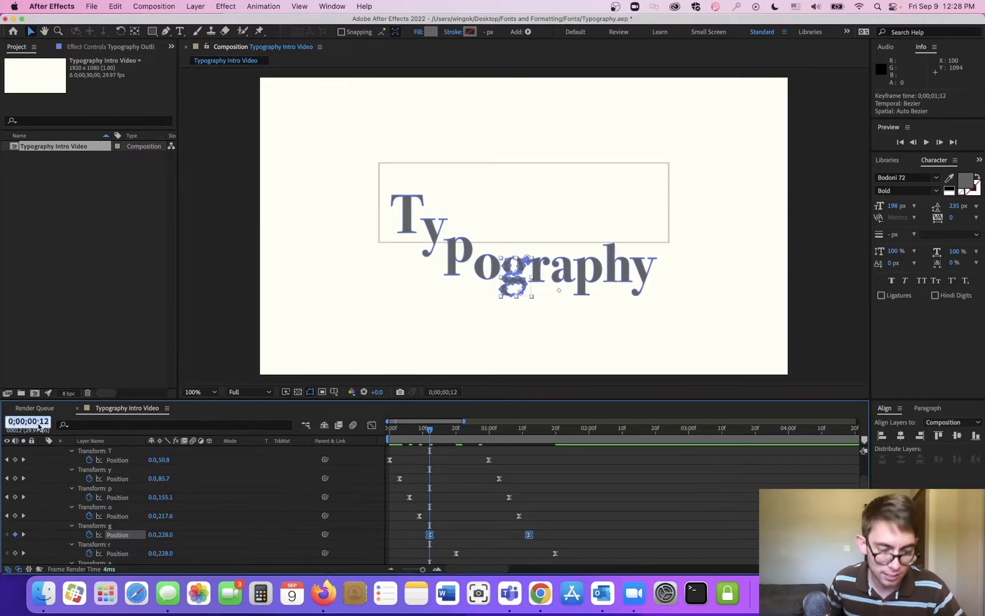
{"action": "type", "text": "+3"}
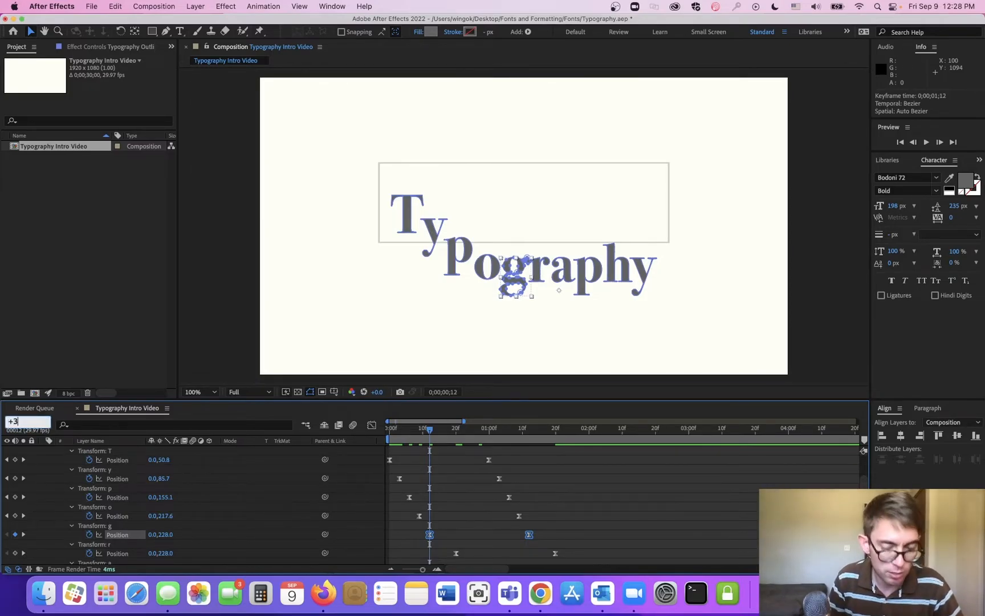
{"action": "key", "text": "Return"}
{"action": "scroll", "coordinate": [503, 525], "scroll_direction": "down", "scroll_amount": 1}
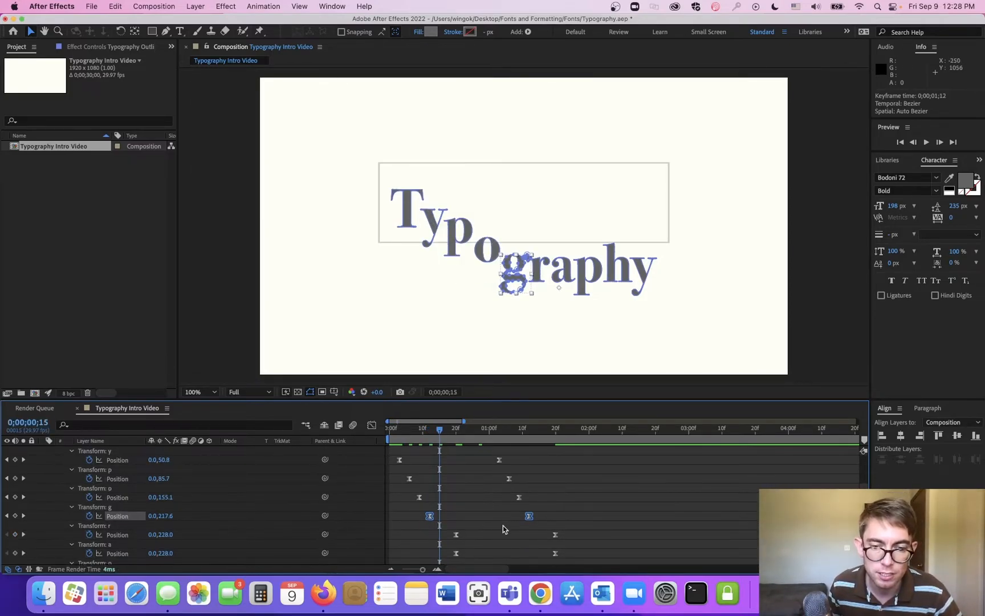
{"action": "left_click_drag", "start_coordinate": [576, 532], "coordinate": [439, 539]}
- Move both Position keyframes of the letter a so they start at frame 18
{"action": "left_click", "coordinate": [35, 423]}
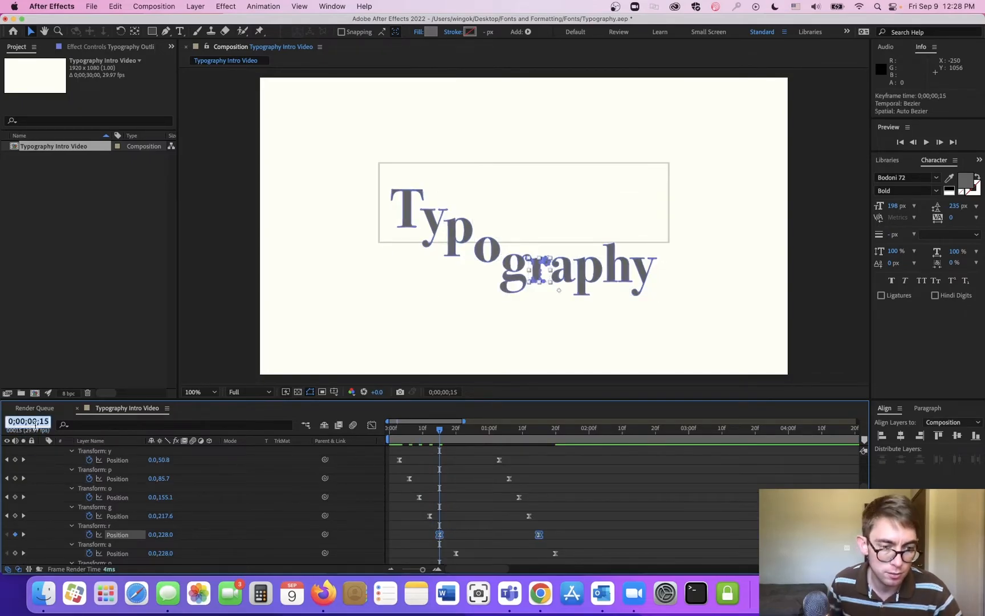
{"action": "type", "text": "18"}
{"action": "key", "text": "Return"}
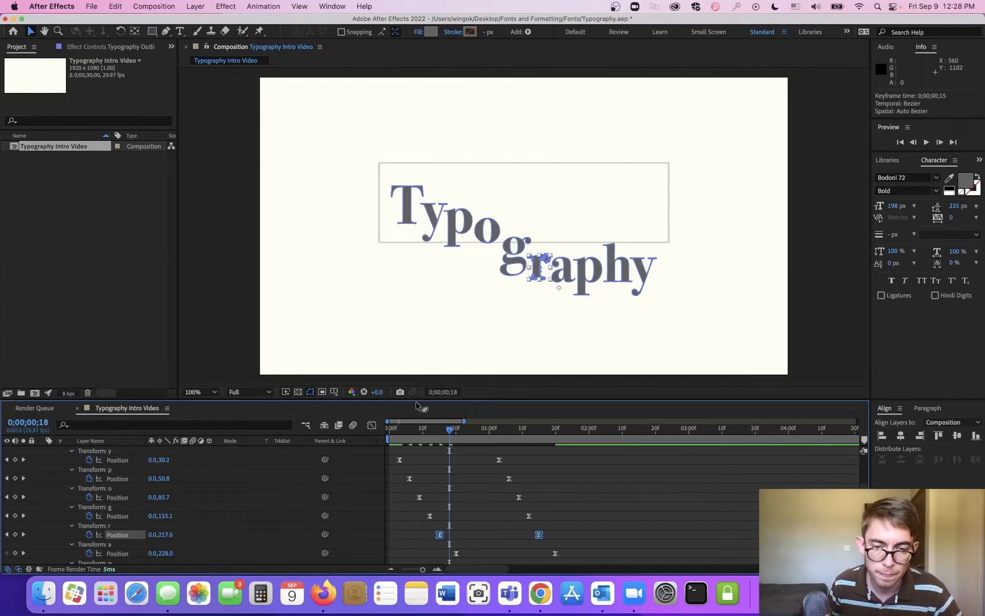
{"action": "scroll", "coordinate": [509, 501], "scroll_direction": "down", "scroll_amount": 1}
{"action": "left_click_drag", "start_coordinate": [587, 528], "coordinate": [449, 539]}
- Move both Position keyframes of the second p so they start at frame 21
{"action": "left_click", "coordinate": [29, 422]}
{"action": "type", "text": "+3"}
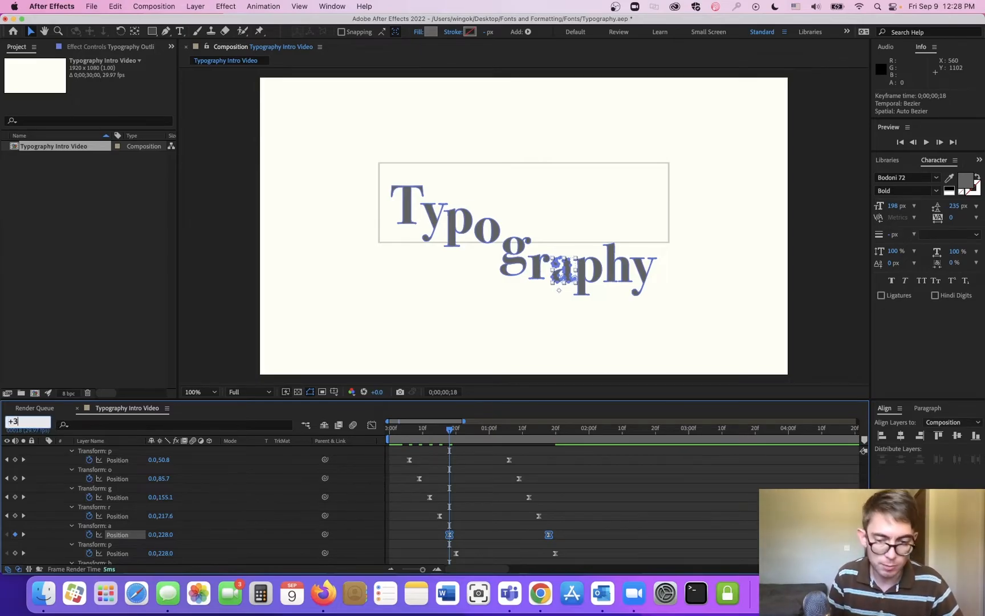
{"action": "key", "text": "Return"}
{"action": "scroll", "coordinate": [513, 502], "scroll_direction": "down", "scroll_amount": 2}
{"action": "left_click_drag", "start_coordinate": [577, 512], "coordinate": [461, 520]}
- Move both Position keyframes of the letter h so they start at frame 24
{"action": "left_click_drag", "start_coordinate": [596, 530], "coordinate": [459, 536]}
{"action": "left_click", "coordinate": [44, 422]}
{"action": "type", "text": "24"}
{"action": "key", "text": "Return"}
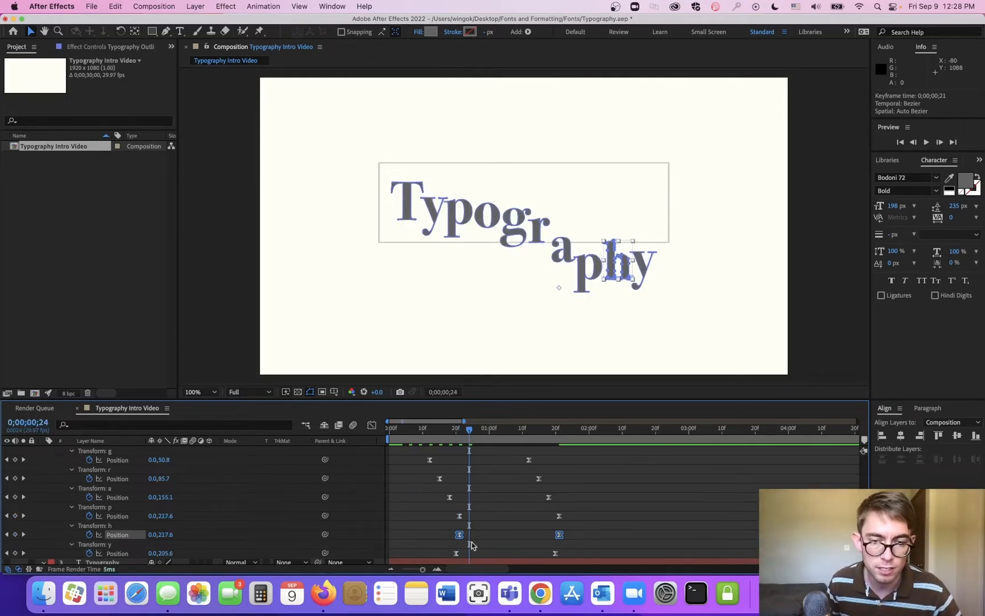
{"action": "left_click_drag", "start_coordinate": [461, 535], "coordinate": [469, 536]}
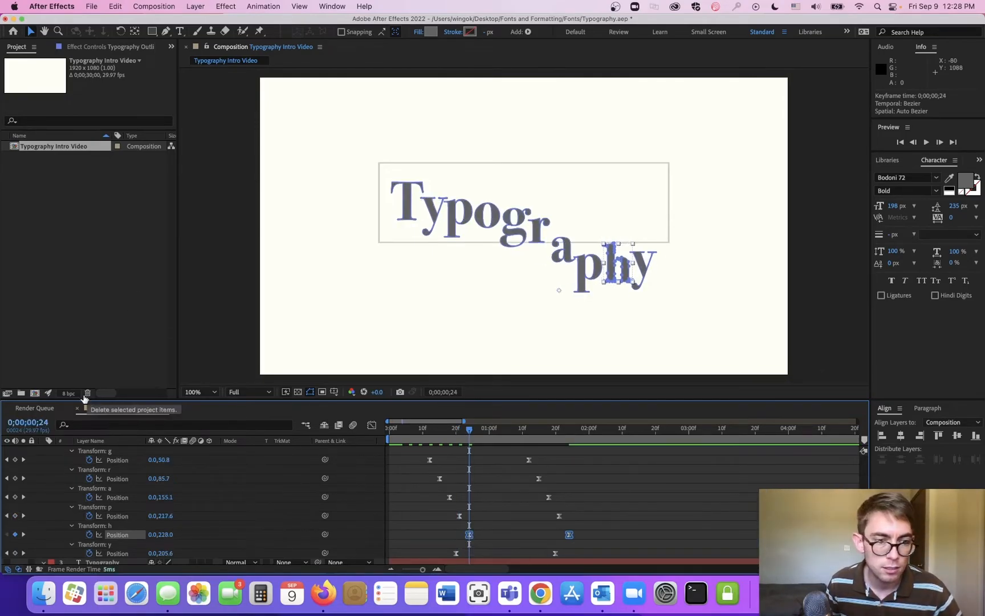
- Move both Position keyframes of the last y so they start at frame 27, and make the timeline area taller
{"action": "left_click", "coordinate": [25, 423]}
{"action": "type", "text": "27"}
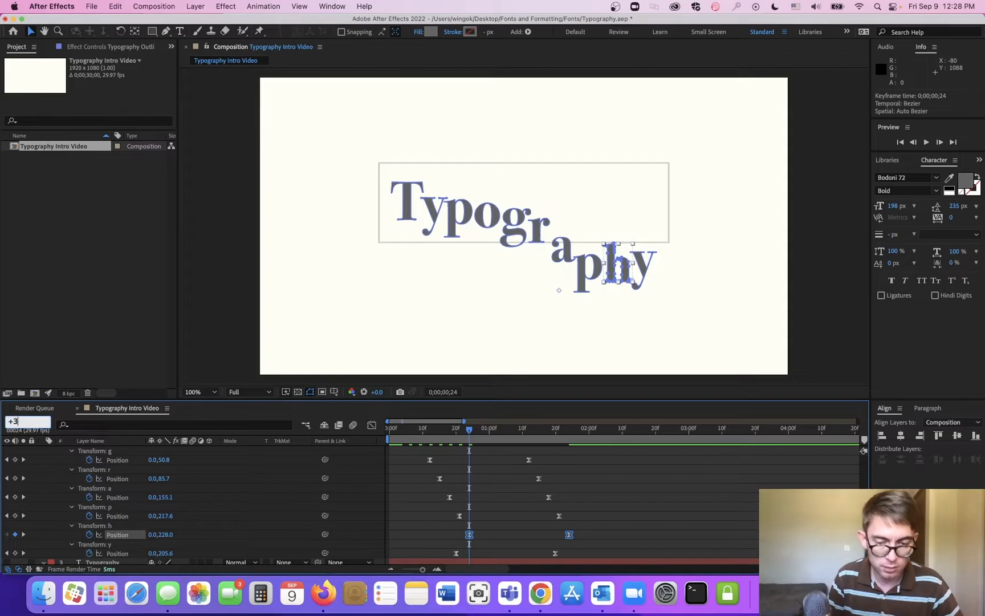
{"action": "key", "text": "Return"}
{"action": "left_click_drag", "start_coordinate": [440, 542], "coordinate": [578, 555]}
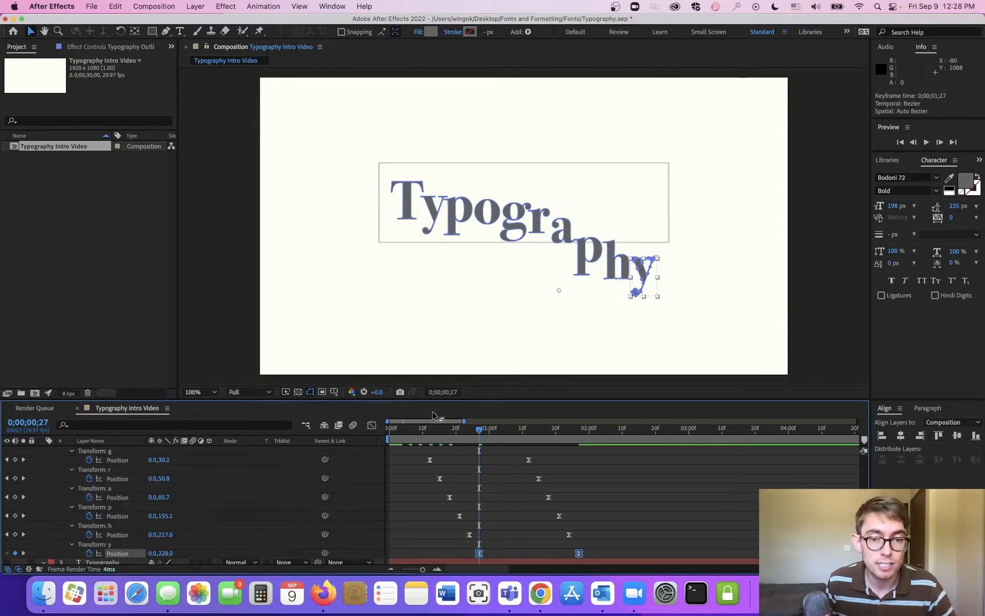
{"action": "left_click_drag", "start_coordinate": [451, 399], "coordinate": [448, 358]}
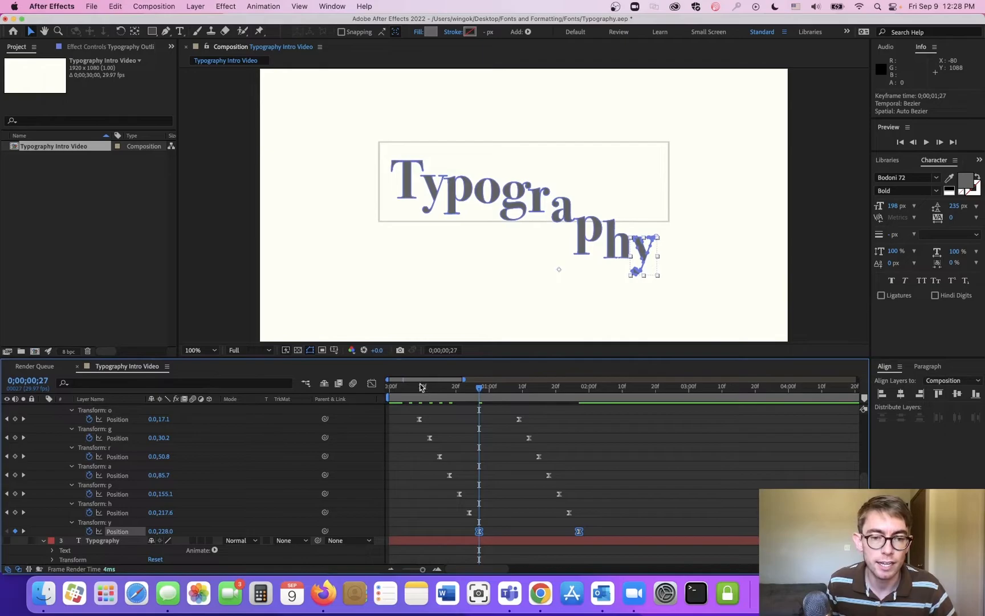
- Preview the staggered letter animation from the first frame and end the work area at 0;00;02;11
{"action": "key", "text": "Home"}
{"action": "key", "text": "space"}
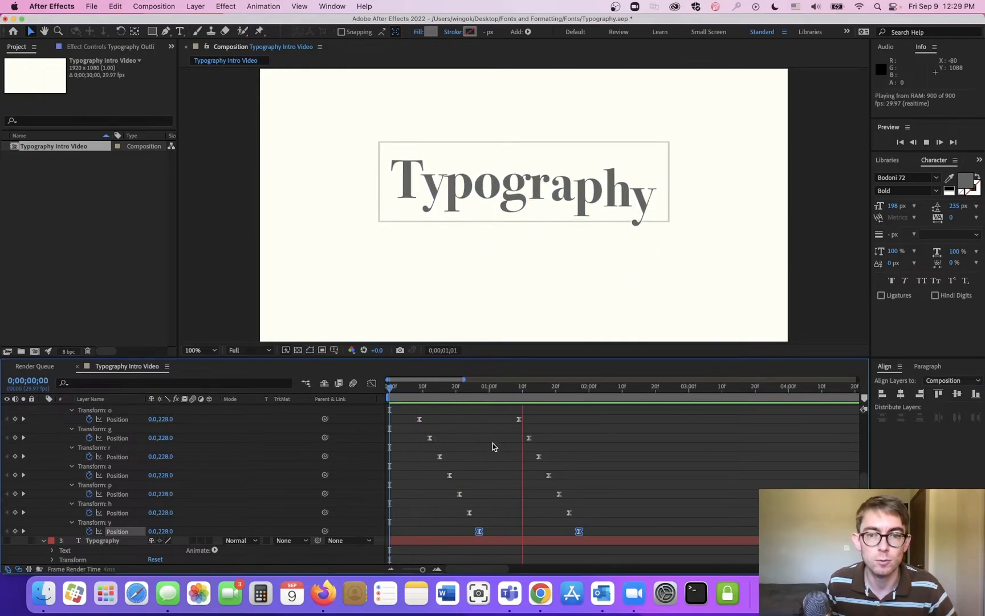
{"action": "key", "text": "space"}
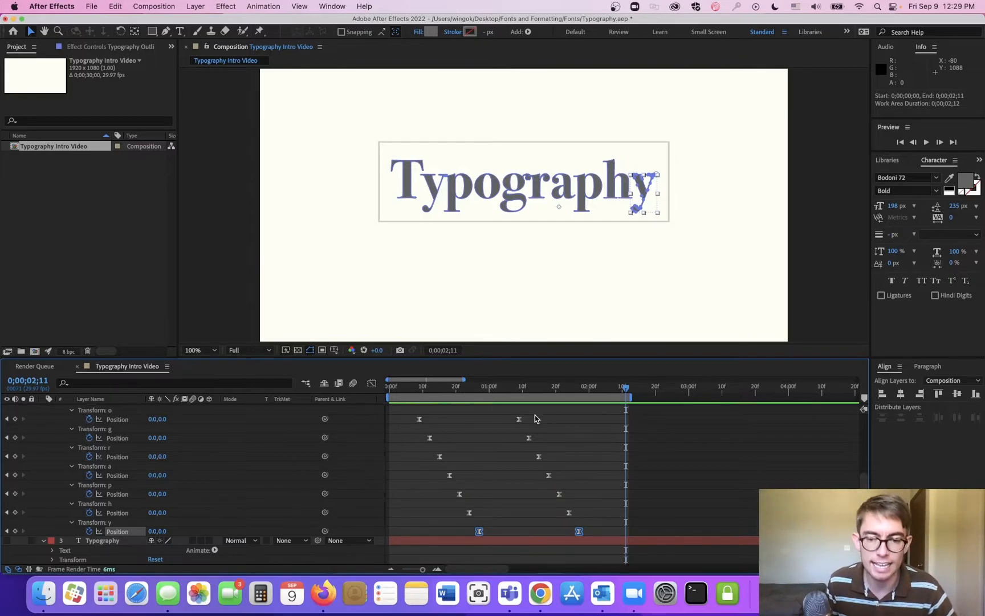
{"action": "key", "text": "Home"}
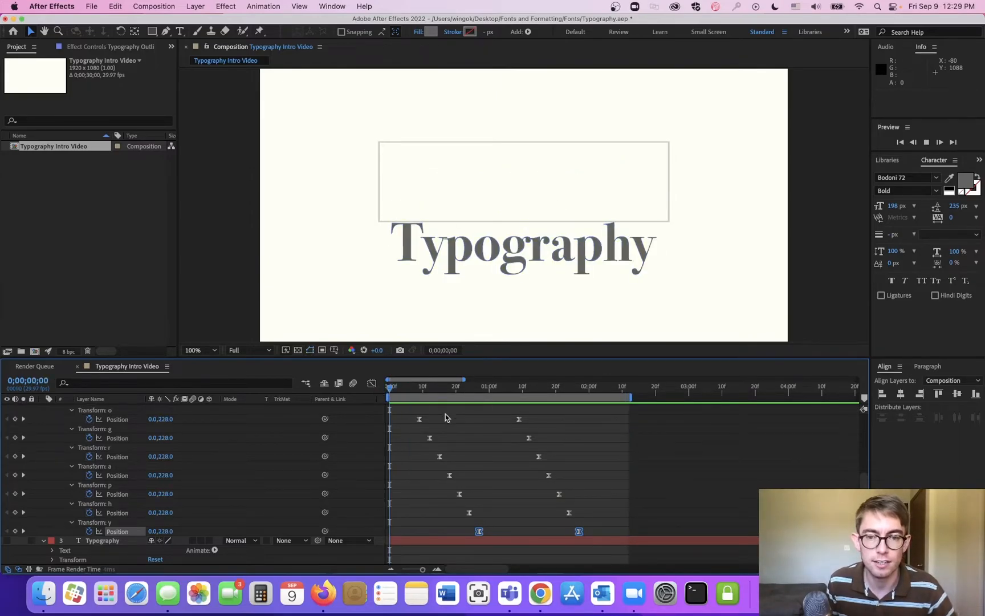
{"action": "key", "text": "space"}
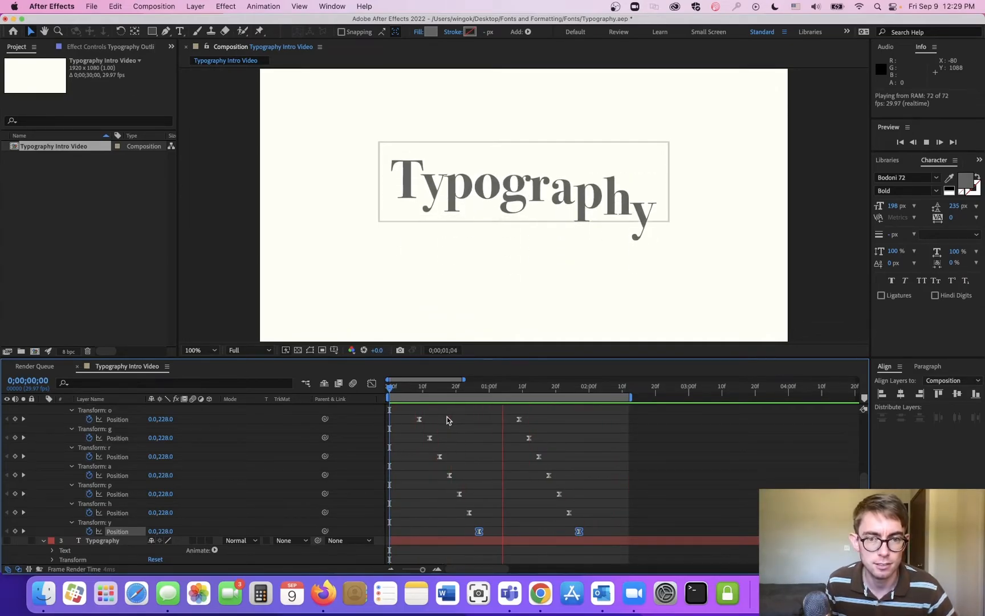
{"action": "key", "text": "space"}
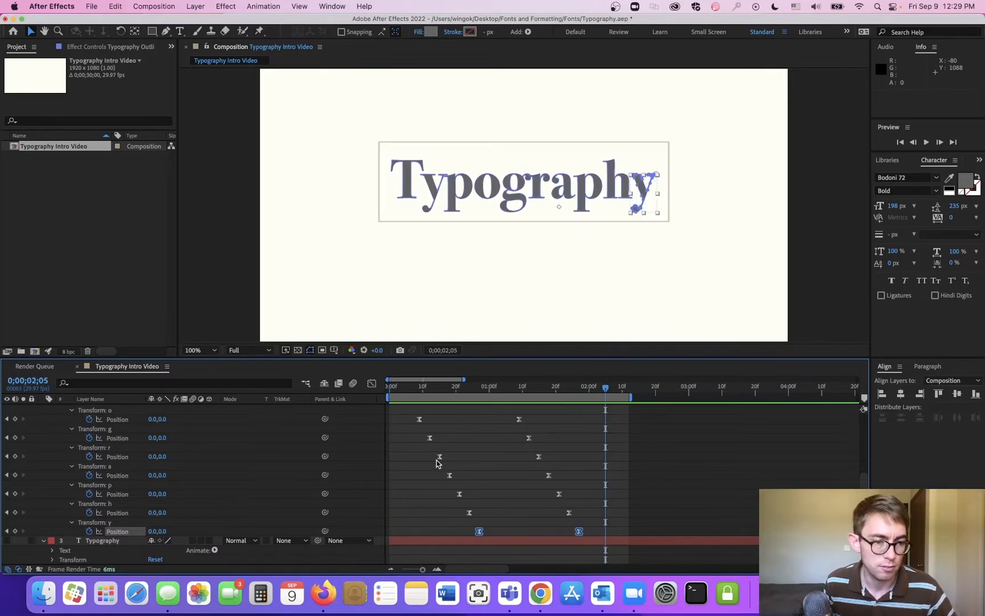
- Duplicate the Rectangle layer and place the copy directly above the Typography Outlines layer
{"action": "scroll", "coordinate": [234, 474], "scroll_direction": "up", "scroll_amount": 5}
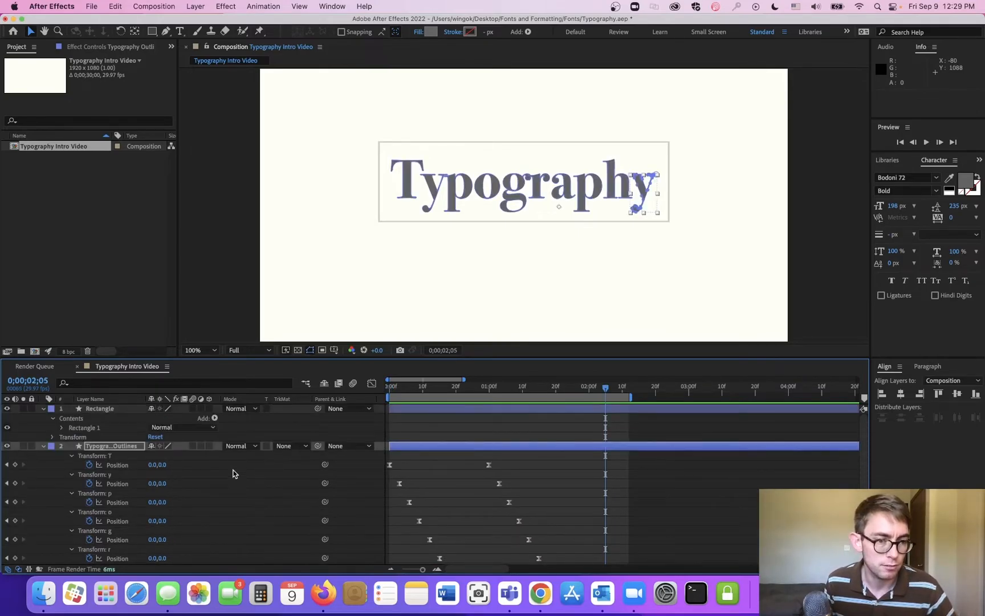
{"action": "left_click", "coordinate": [43, 446]}
{"action": "left_click", "coordinate": [104, 410]}
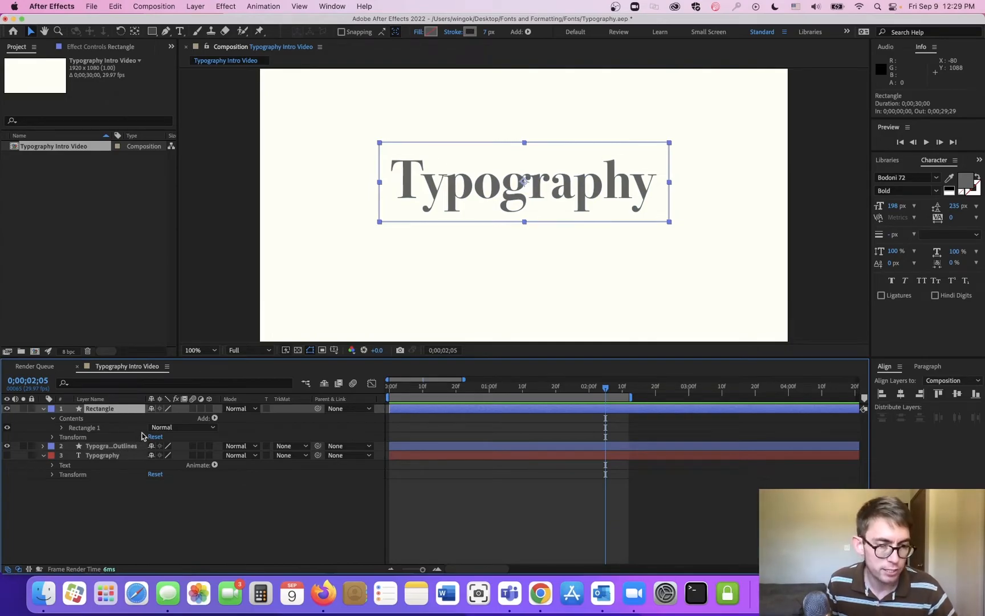
{"action": "key", "text": "super+d"}
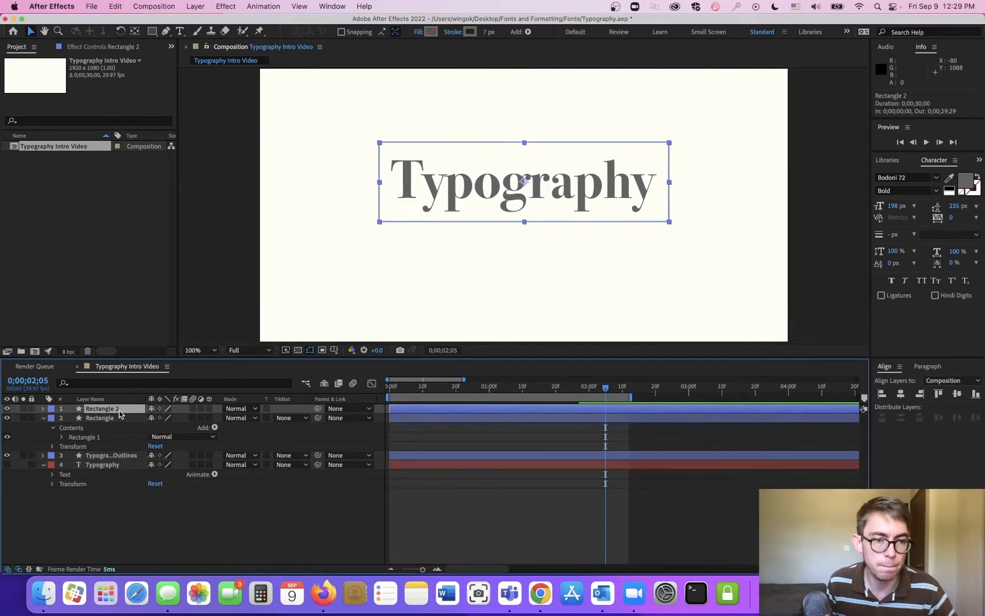
{"action": "left_click_drag", "start_coordinate": [120, 413], "coordinate": [131, 449]}
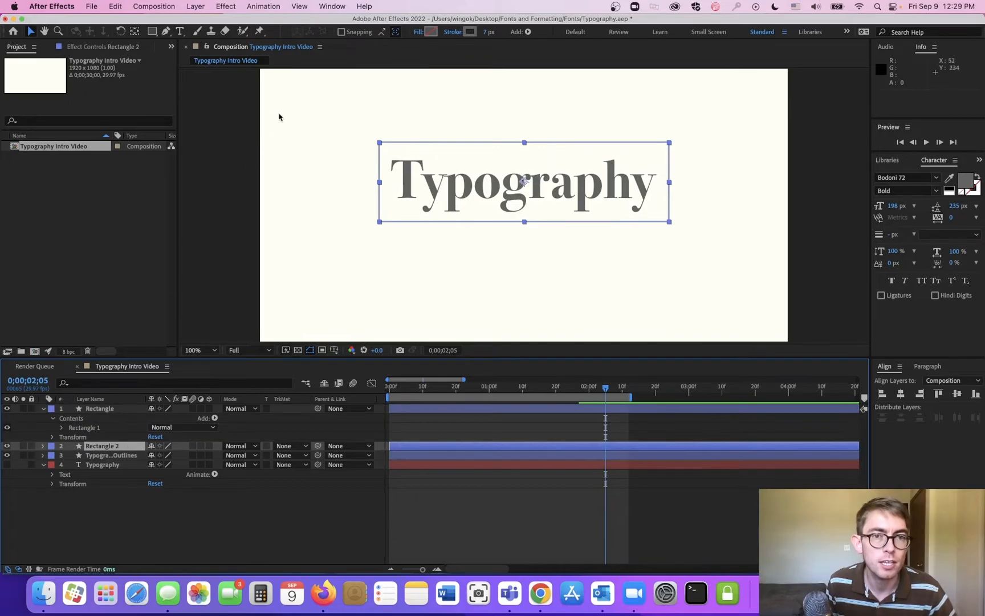
- Give the duplicated rectangle a solid white fill and set its stroke width to 0 px
{"action": "left_click", "coordinate": [421, 32]}
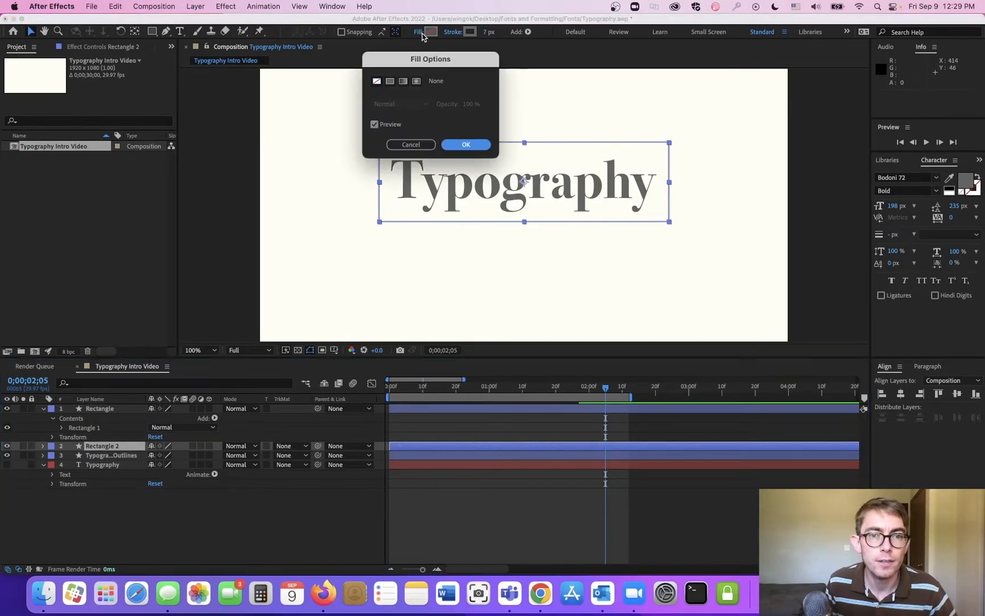
{"action": "left_click", "coordinate": [390, 81]}
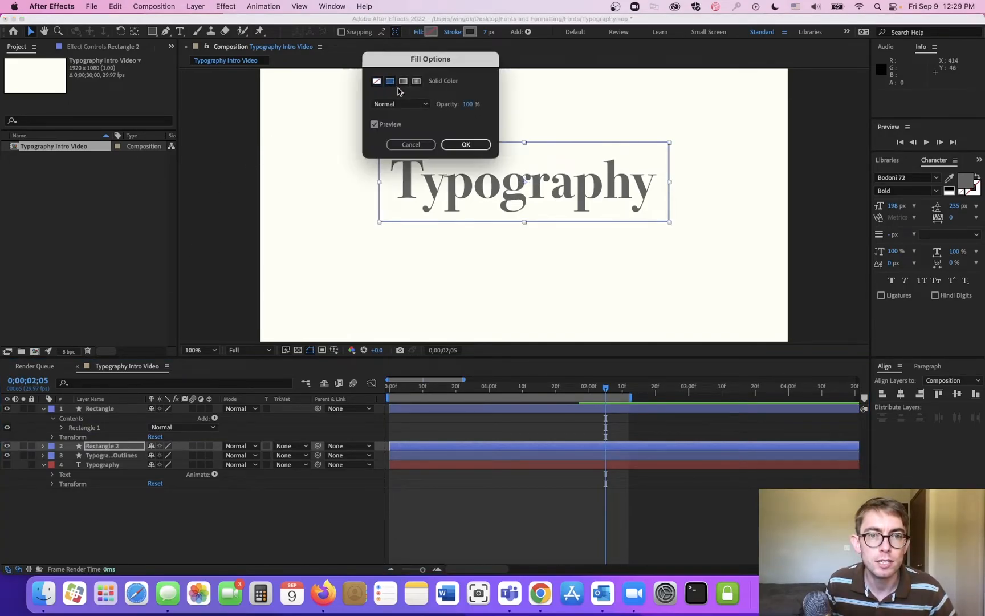
{"action": "left_click", "coordinate": [465, 144]}
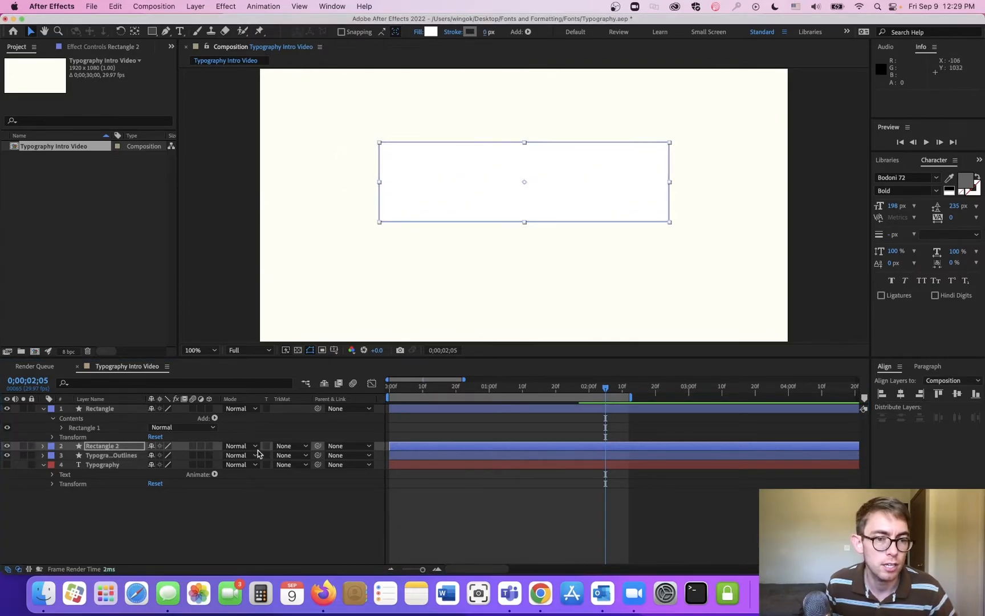
- Set the Typography Outlines layer's track matte to Alpha Matte "Rectangle 2" and preview the animation
{"action": "left_click", "coordinate": [285, 455]}
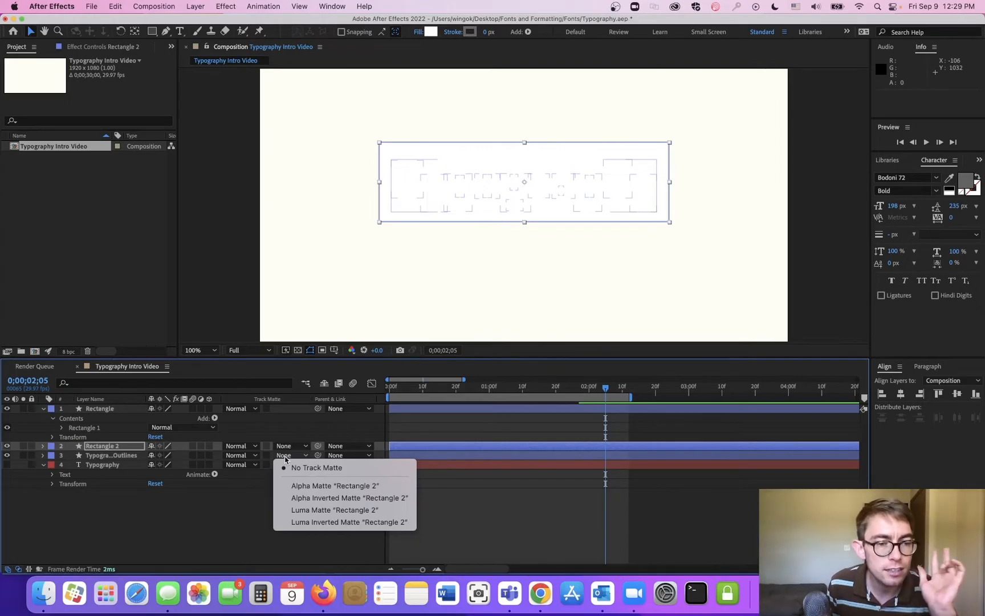
{"action": "left_click", "coordinate": [317, 486]}
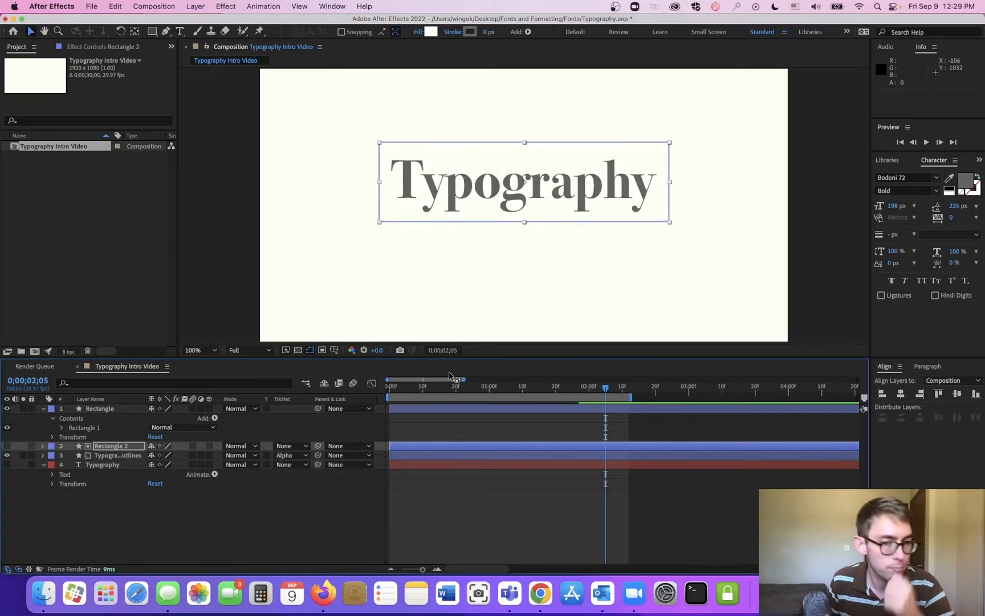
{"action": "key", "text": "space"}
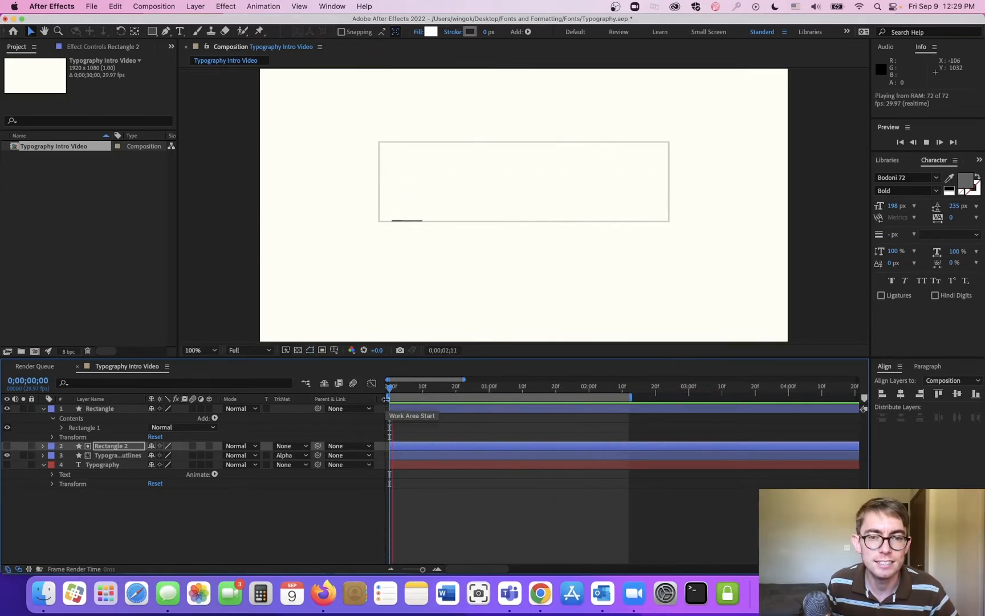
{"action": "key", "text": "space"}
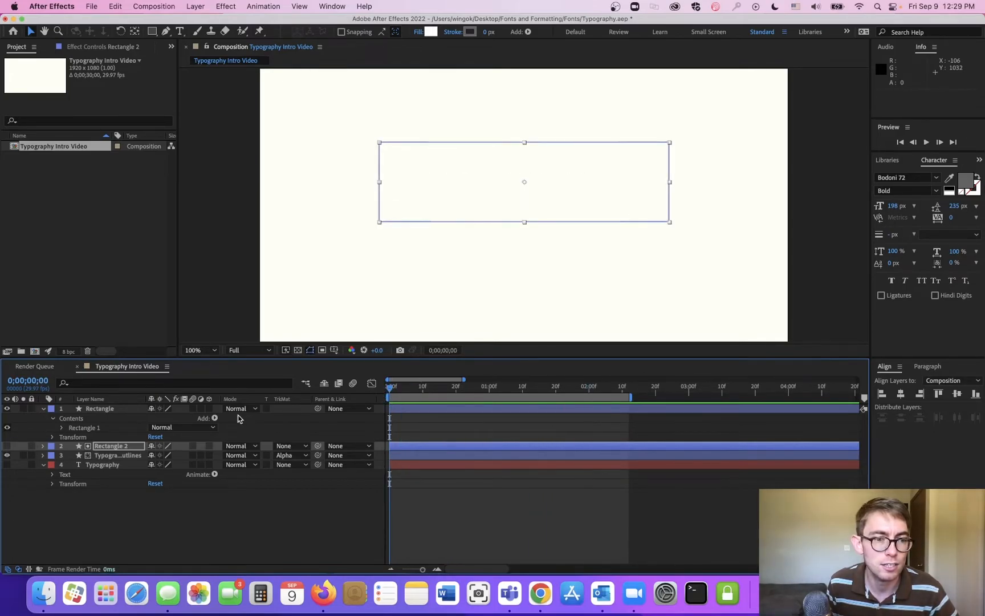
- Rename the duplicated rectangle layer as Mask
{"action": "left_click", "coordinate": [118, 447]}
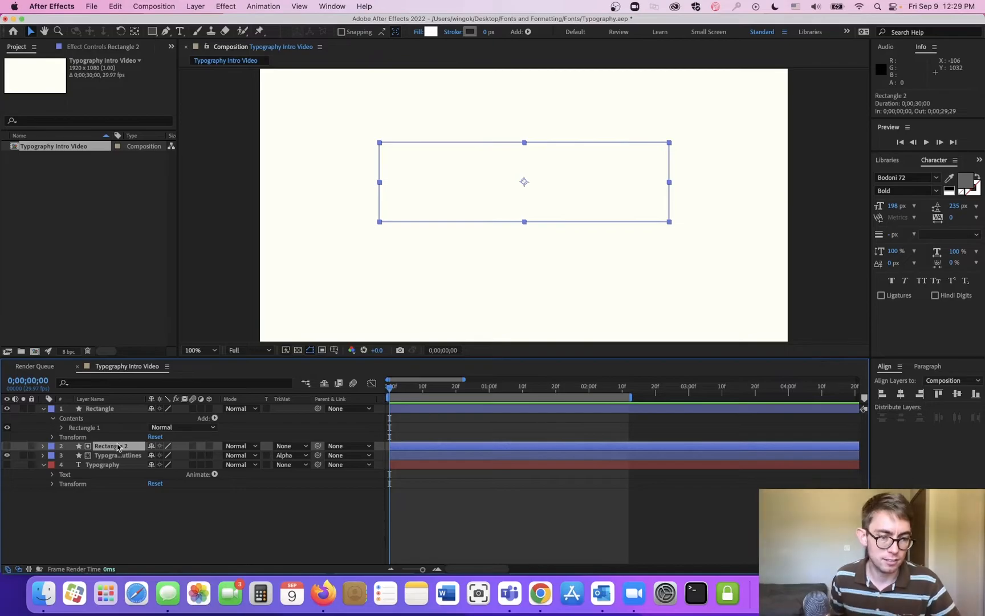
{"action": "key", "text": "Return"}
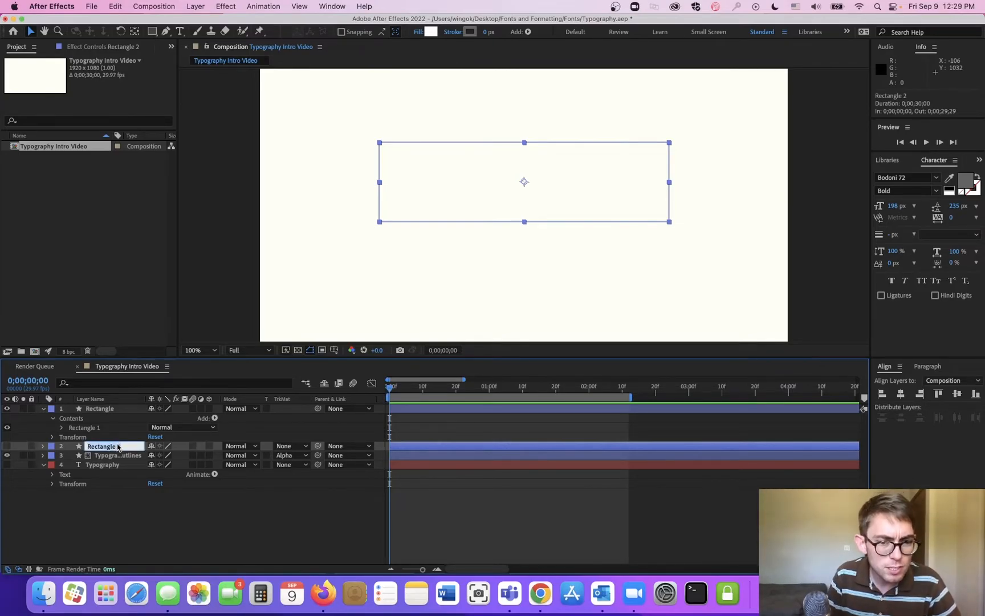
{"action": "type", "text": "Mask"}
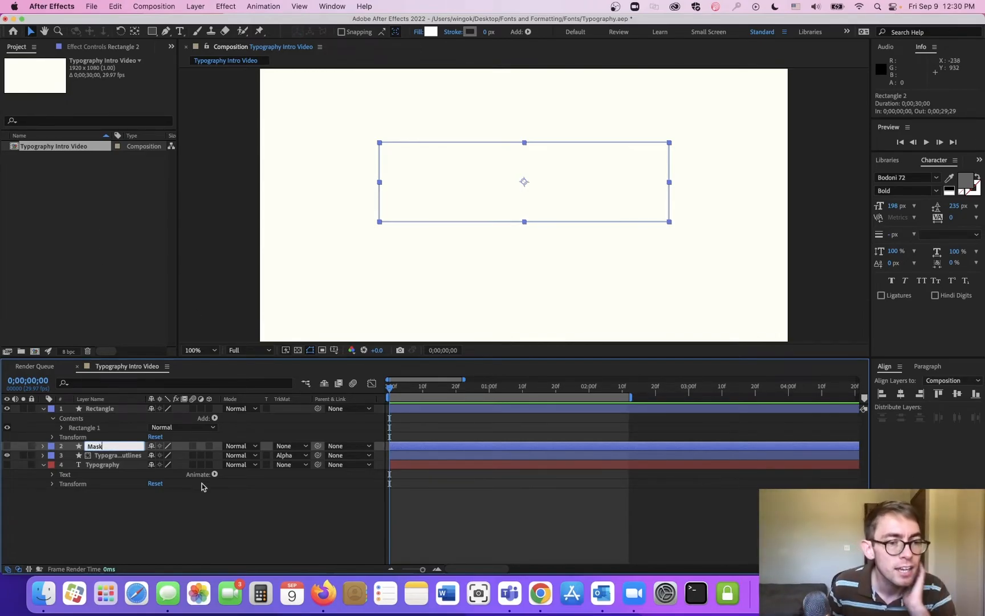
{"action": "key", "text": "Return"}
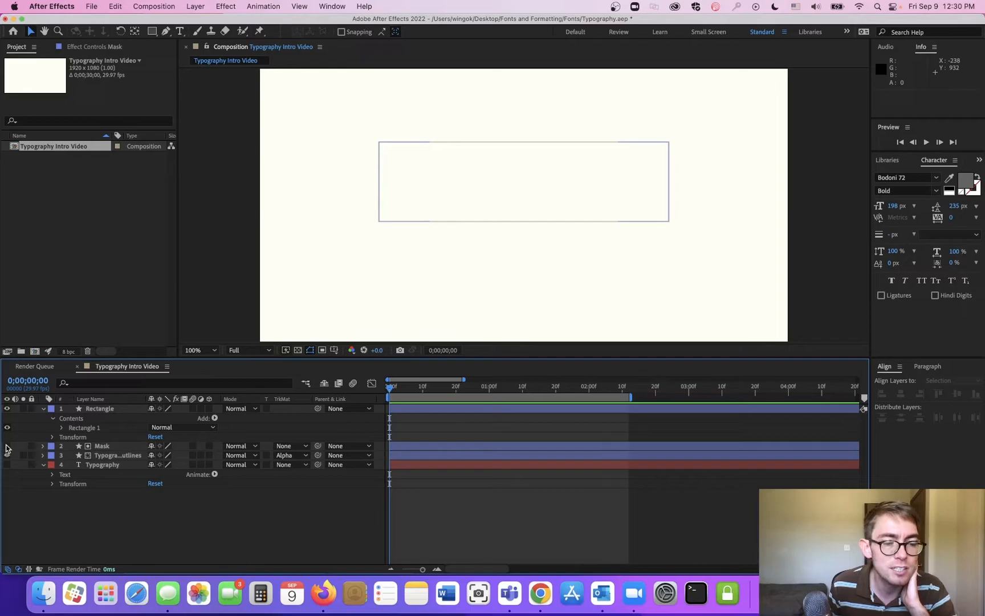
- Review the track matte options of the Mask and Typography Outlines layers and the timeline's available columns, including Modes
{"action": "left_click", "coordinate": [295, 446]}
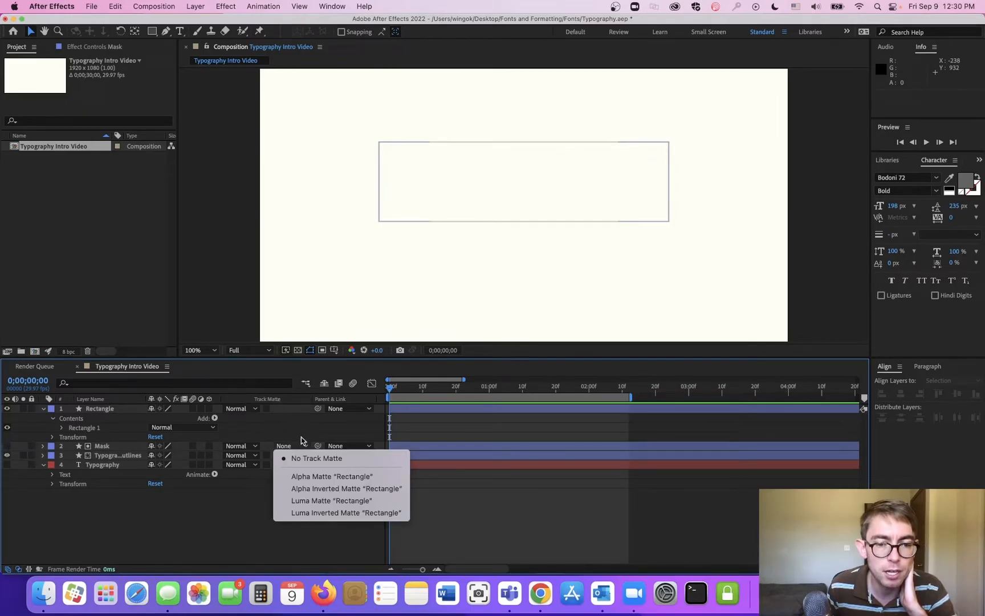
{"action": "left_click", "coordinate": [330, 476]}
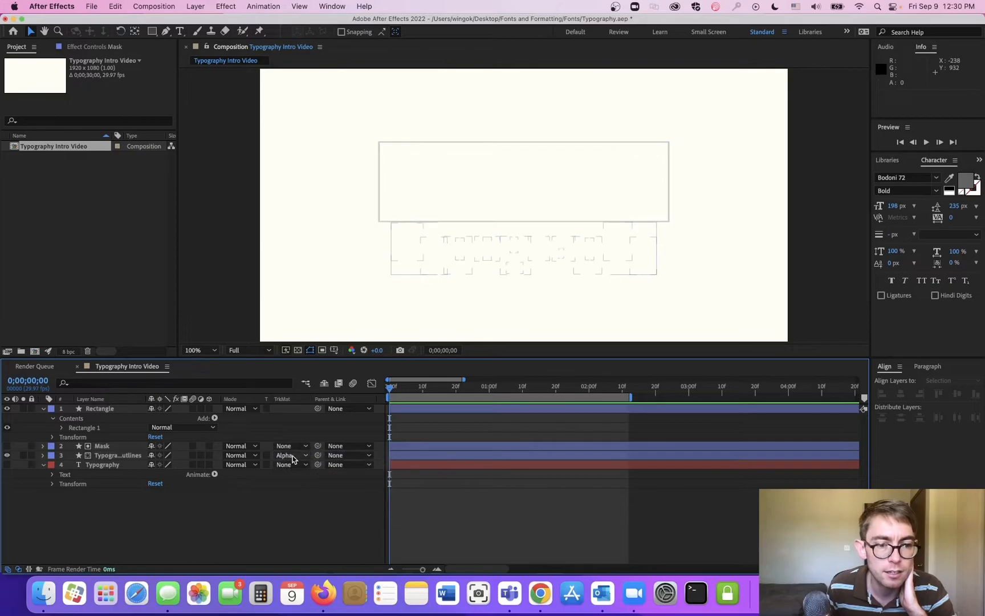
{"action": "left_click", "coordinate": [293, 456]}
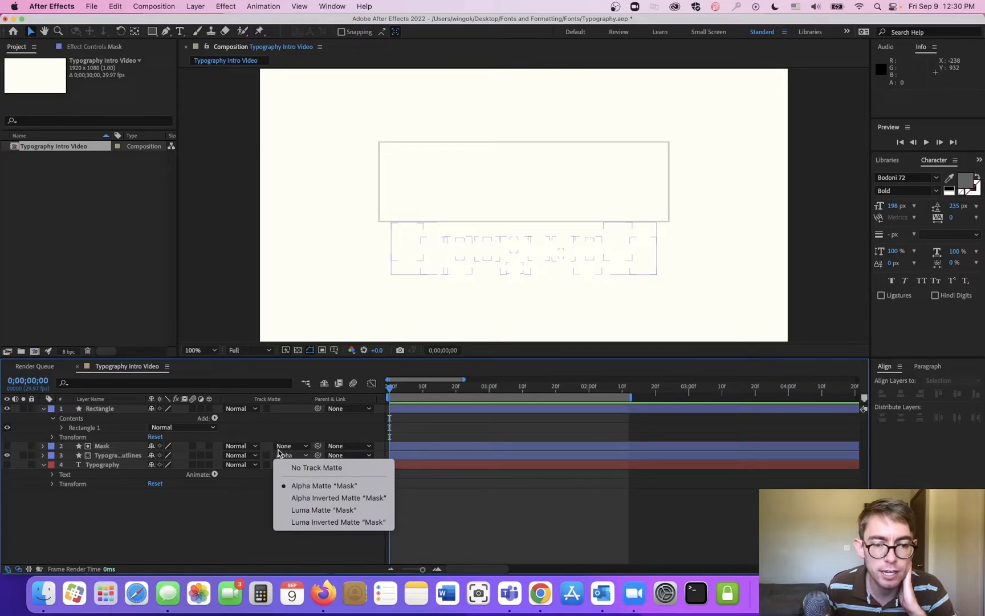
{"action": "left_click", "coordinate": [207, 523]}
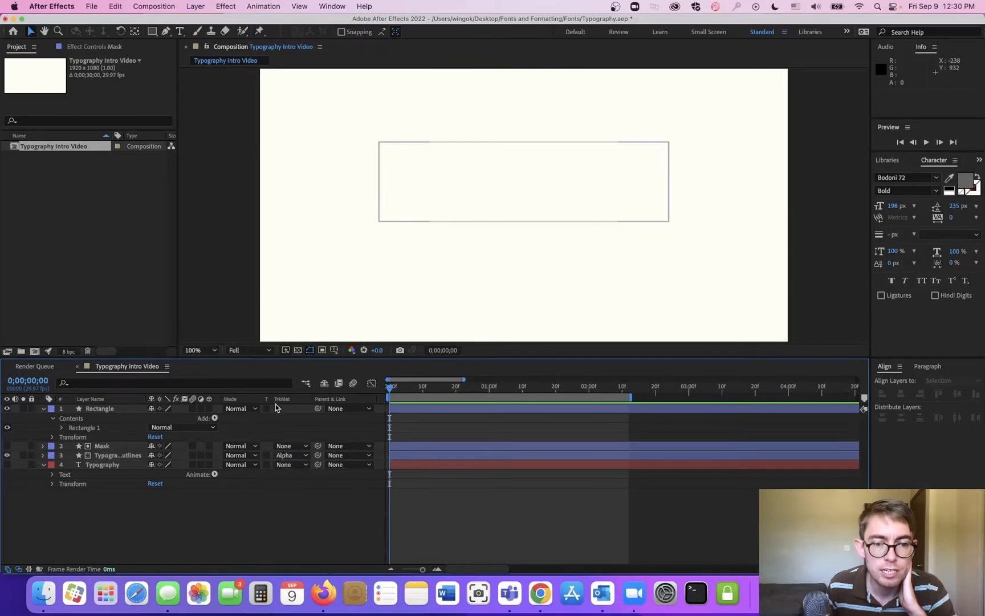
{"action": "right_click", "coordinate": [280, 404]}
{"action": "mouse_move", "coordinate": [313, 441]}
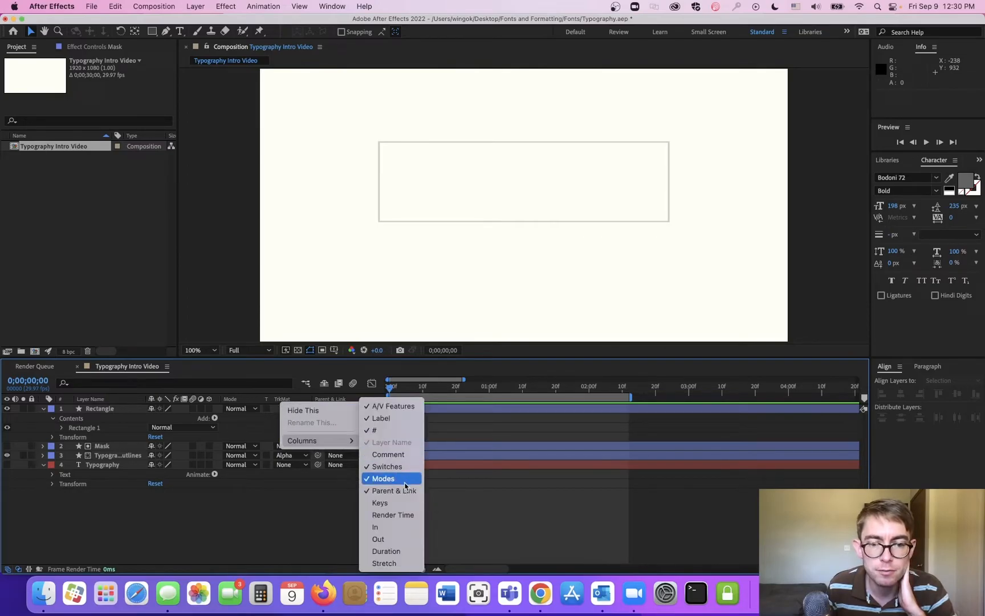
{"action": "left_click", "coordinate": [315, 517]}
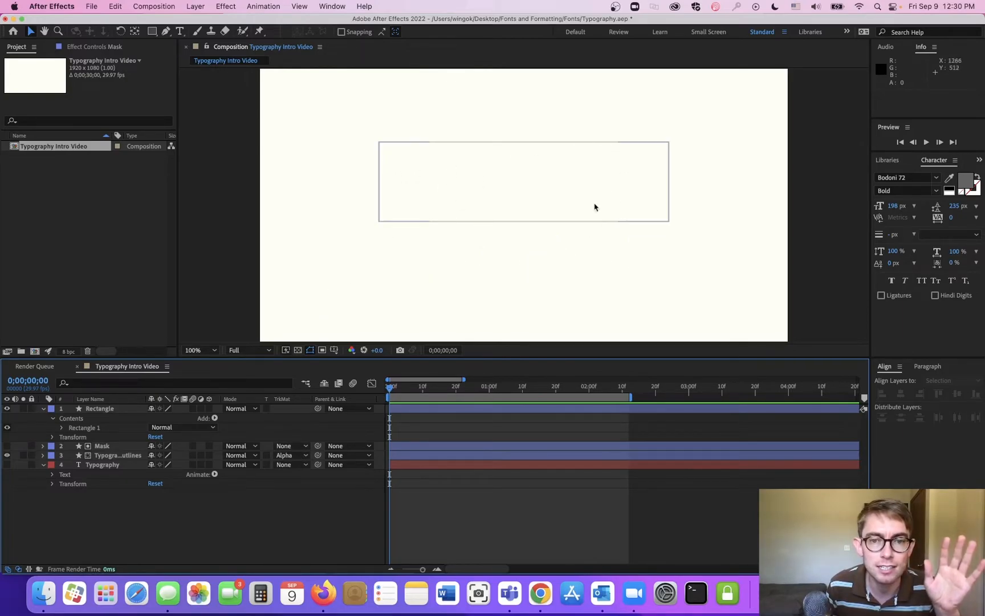
- Make the Mask layer visible and change its fill color to dark gray
{"action": "left_click", "coordinate": [8, 446]}
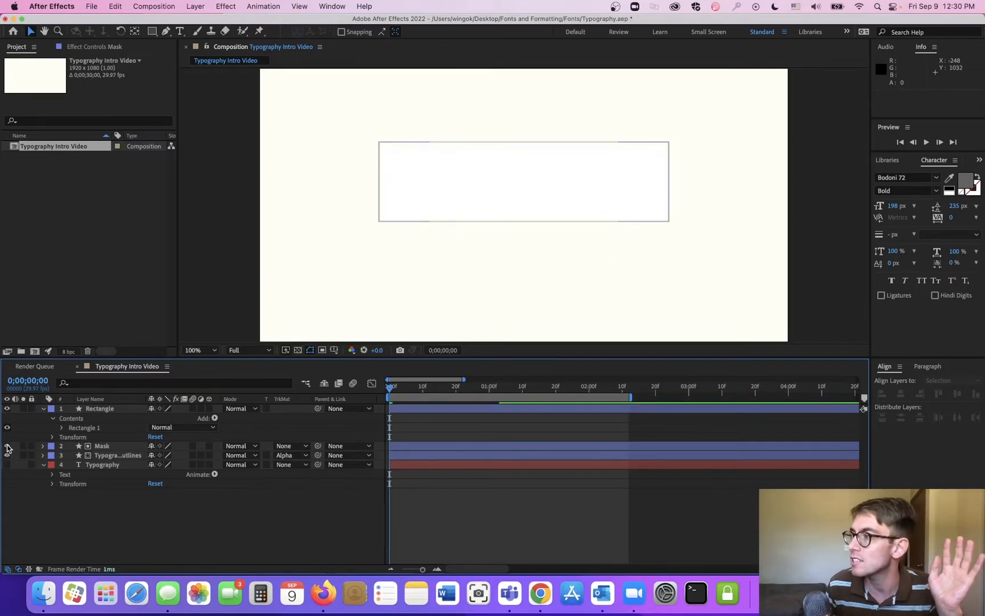
{"action": "left_click", "coordinate": [7, 446]}
{"action": "left_click", "coordinate": [7, 446]}
{"action": "left_click", "coordinate": [93, 447]}
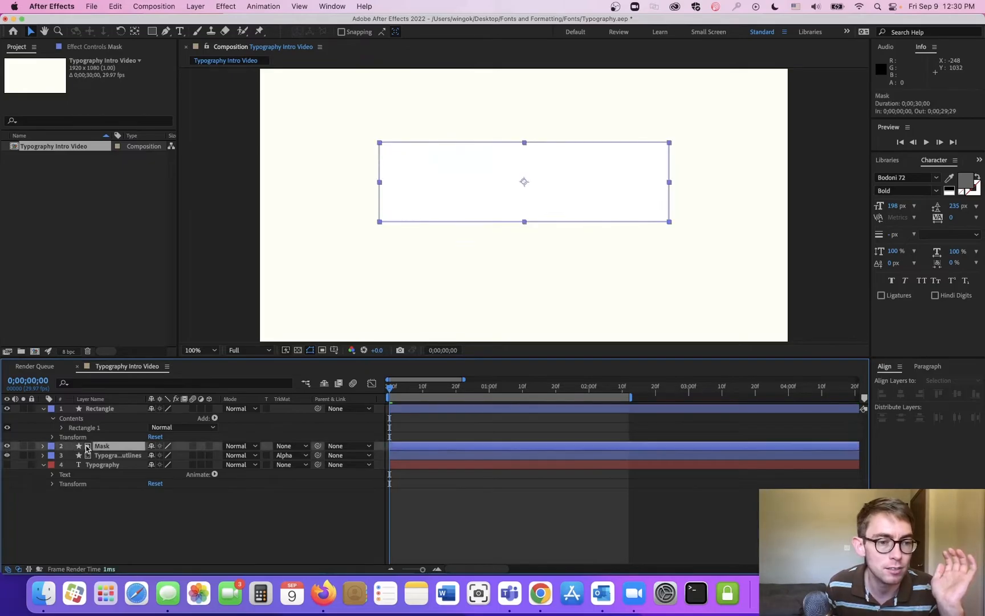
{"action": "left_click", "coordinate": [431, 32]}
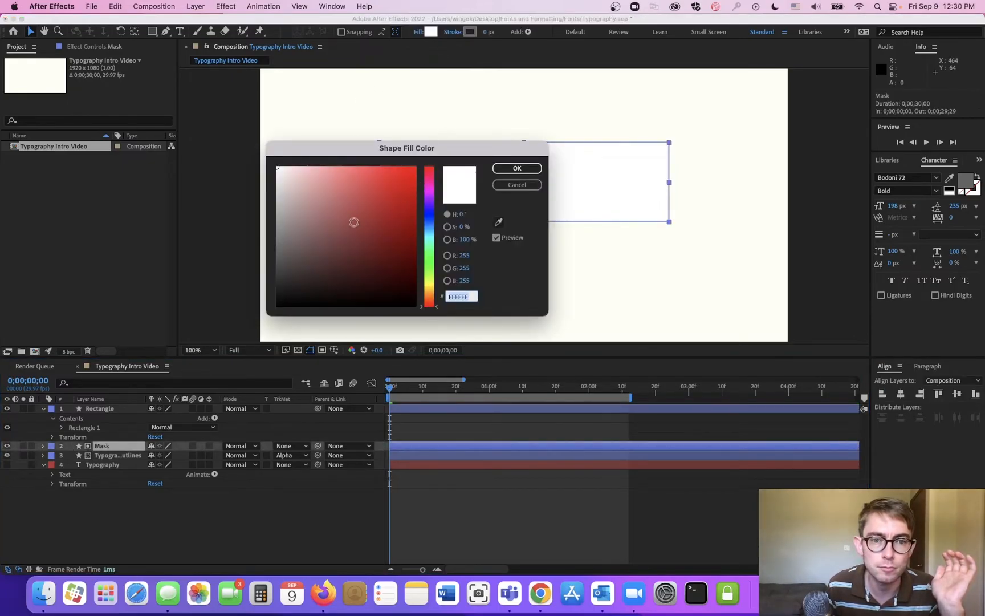
{"action": "left_click_drag", "start_coordinate": [357, 220], "coordinate": [231, 251]}
{"action": "left_click", "coordinate": [517, 168]}
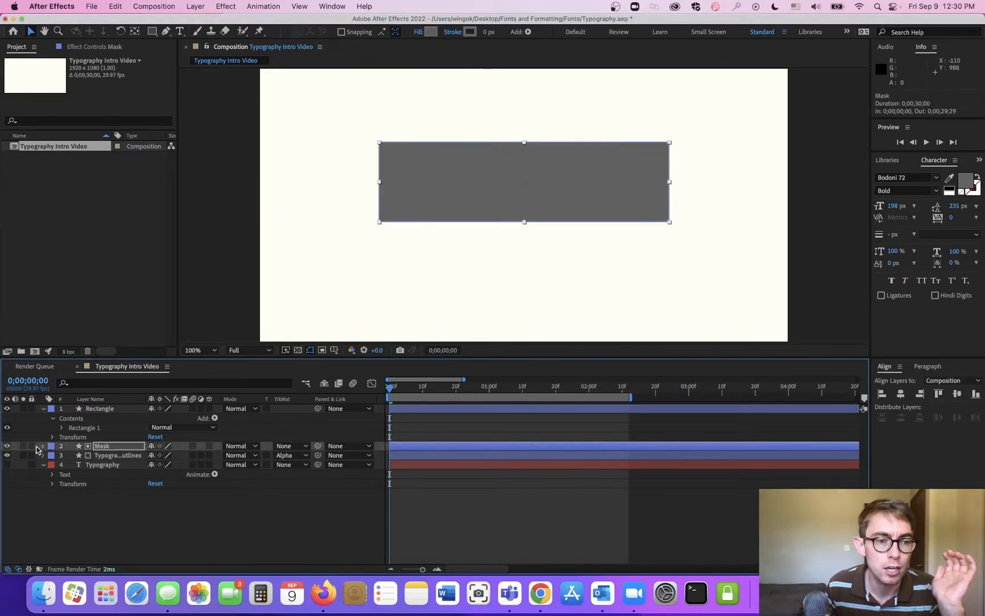
- Hide the Mask layer and preview the title letters rising inside the rectangle
{"action": "left_click", "coordinate": [7, 446]}
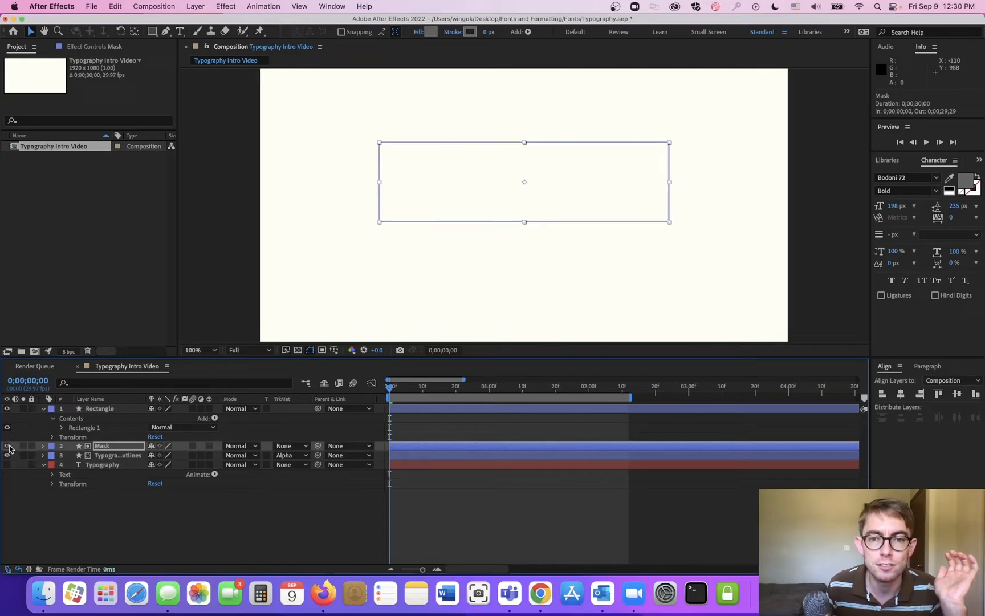
{"action": "left_click", "coordinate": [7, 446]}
{"action": "left_click", "coordinate": [7, 447]}
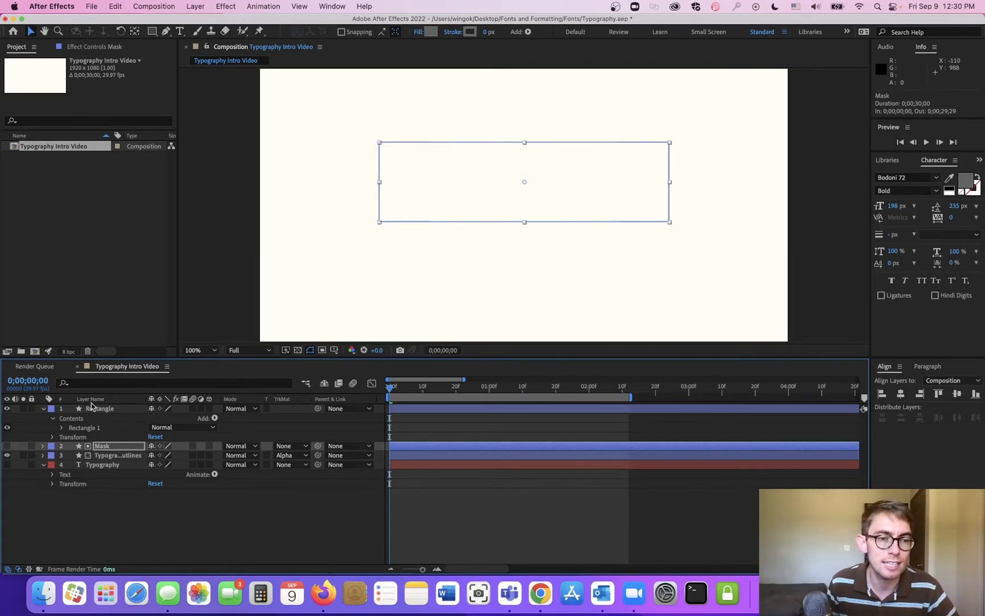
{"action": "key", "text": "space"}
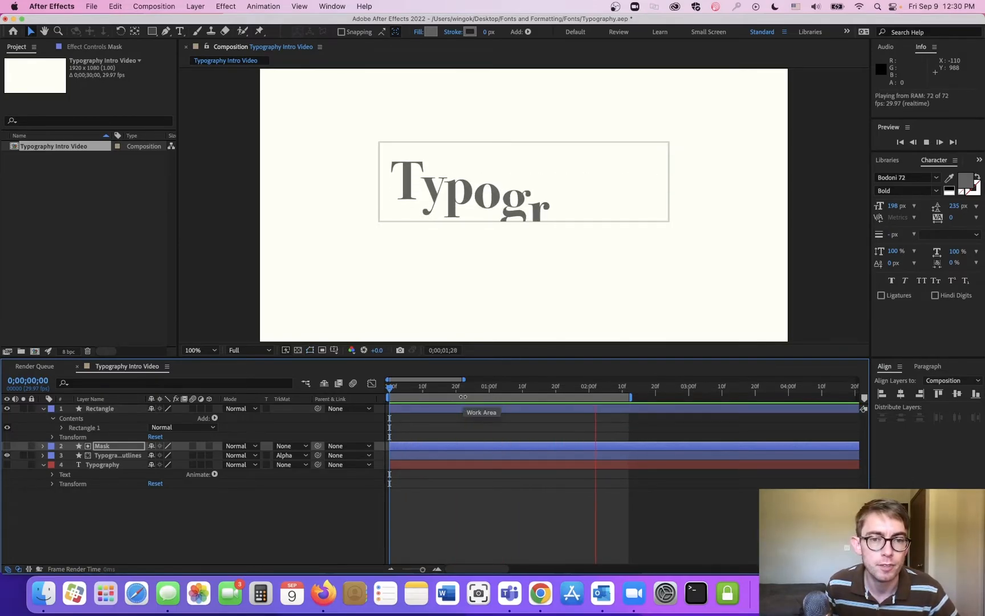
{"action": "key", "text": "space"}
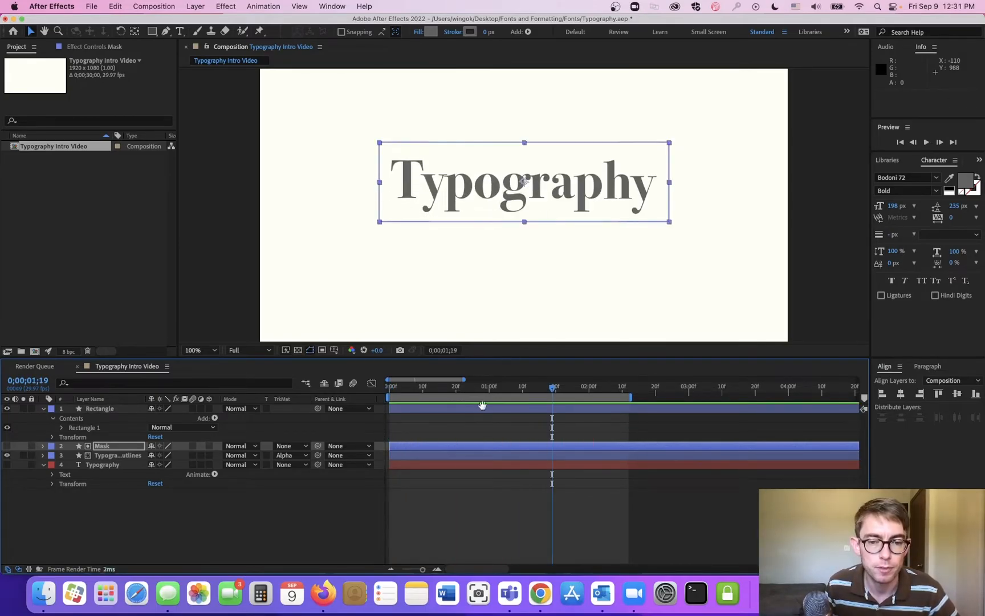
{"action": "key", "text": "space"}
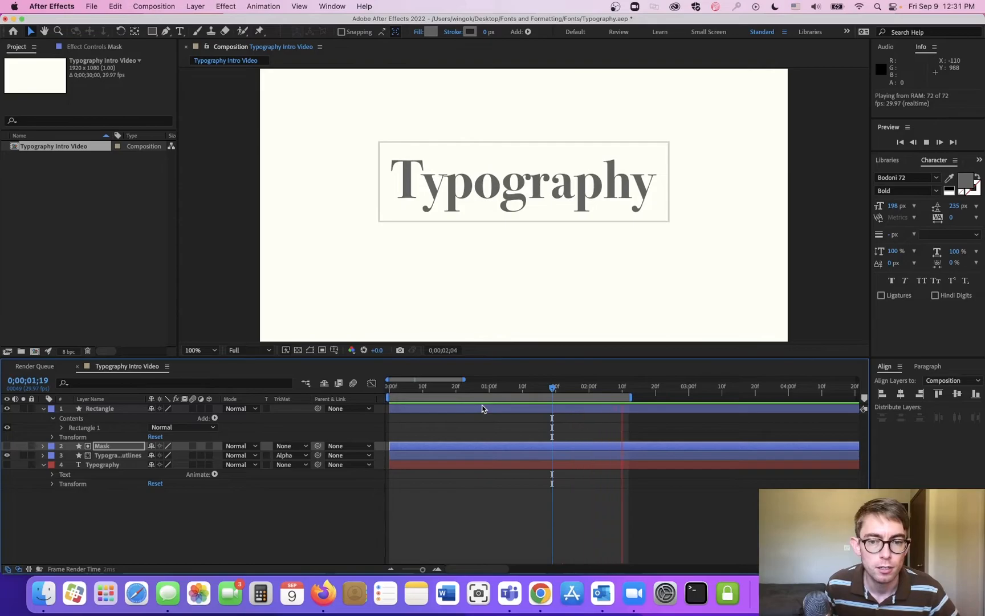
- Stop the preview, return to the composition's start, and rename the Rectangle layer as Rectangle outline
{"action": "key", "text": "space"}
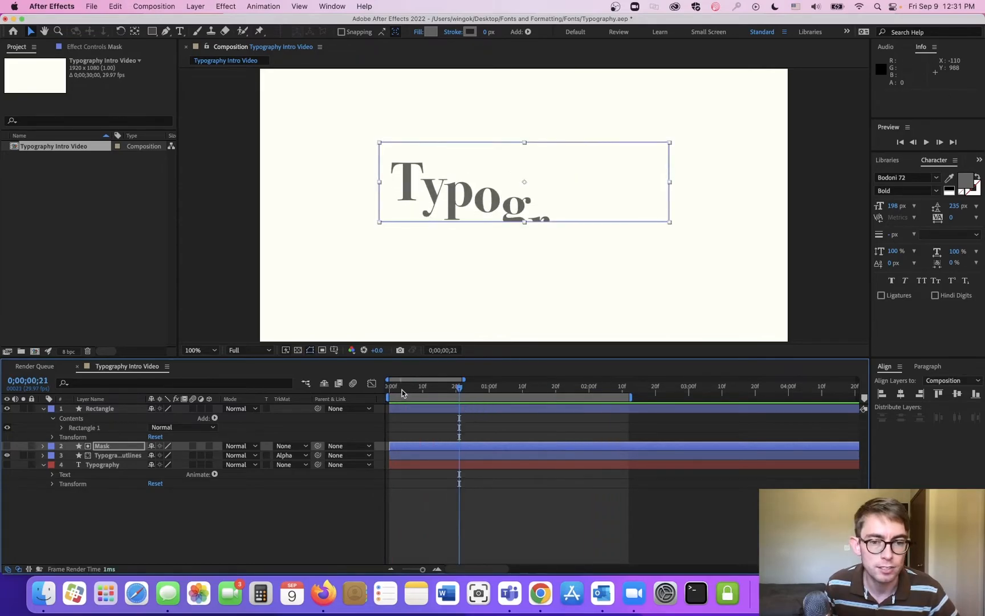
{"action": "key", "text": "Home"}
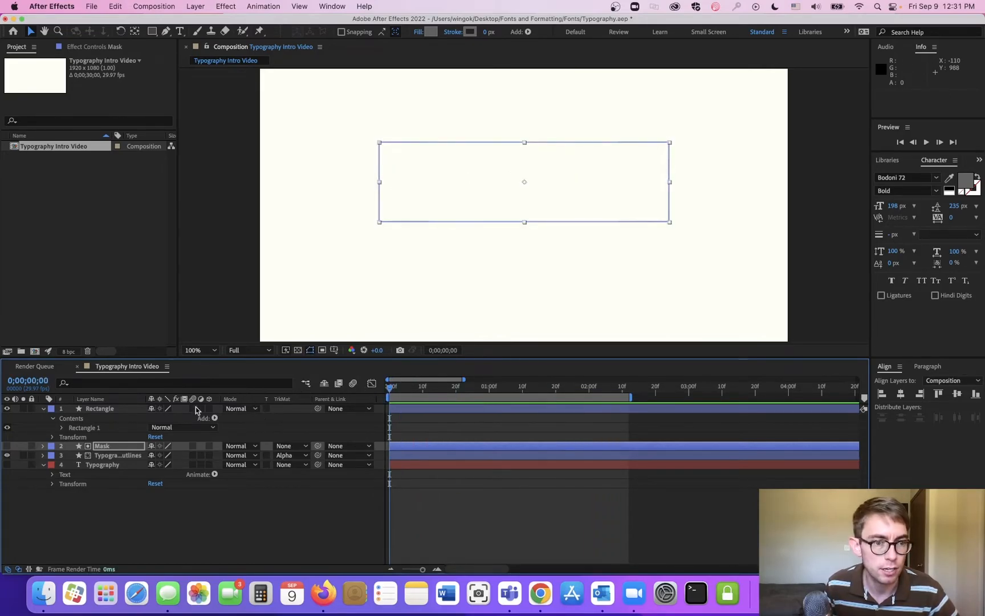
{"action": "left_click", "coordinate": [117, 411]}
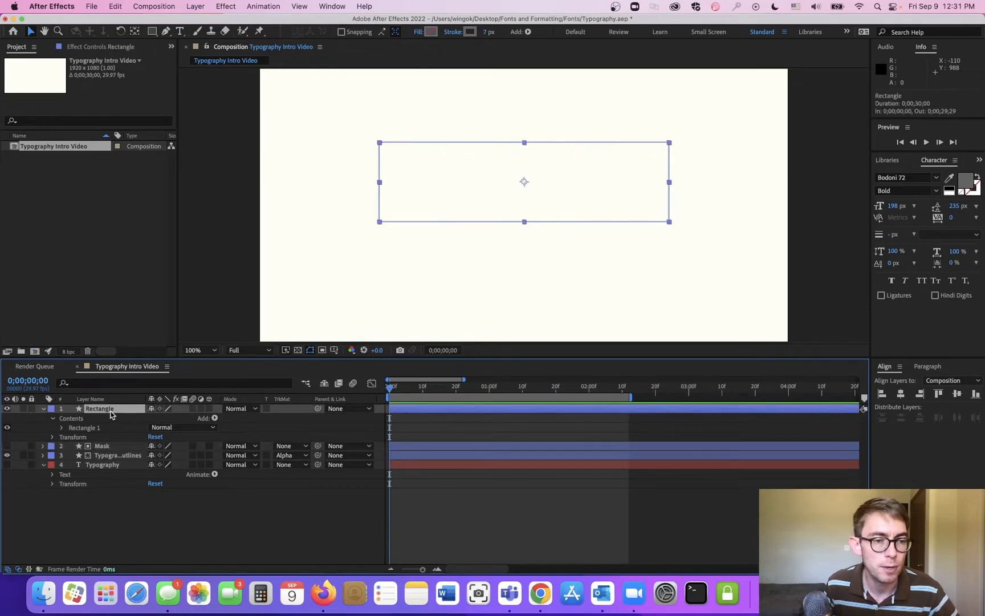
{"action": "key", "text": "Return"}
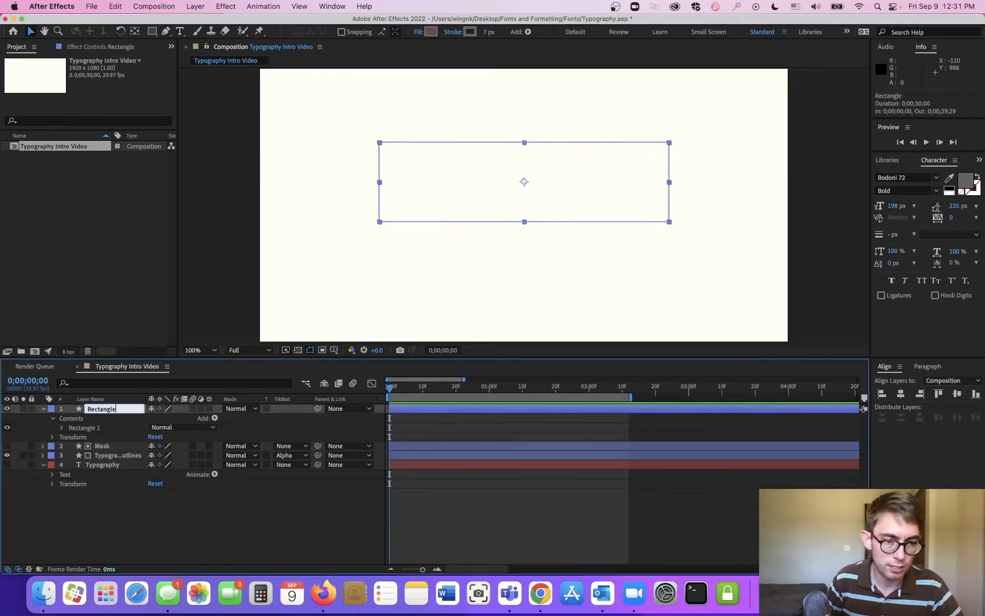
{"action": "type", "text": "outline"}
{"action": "key", "text": "Return"}
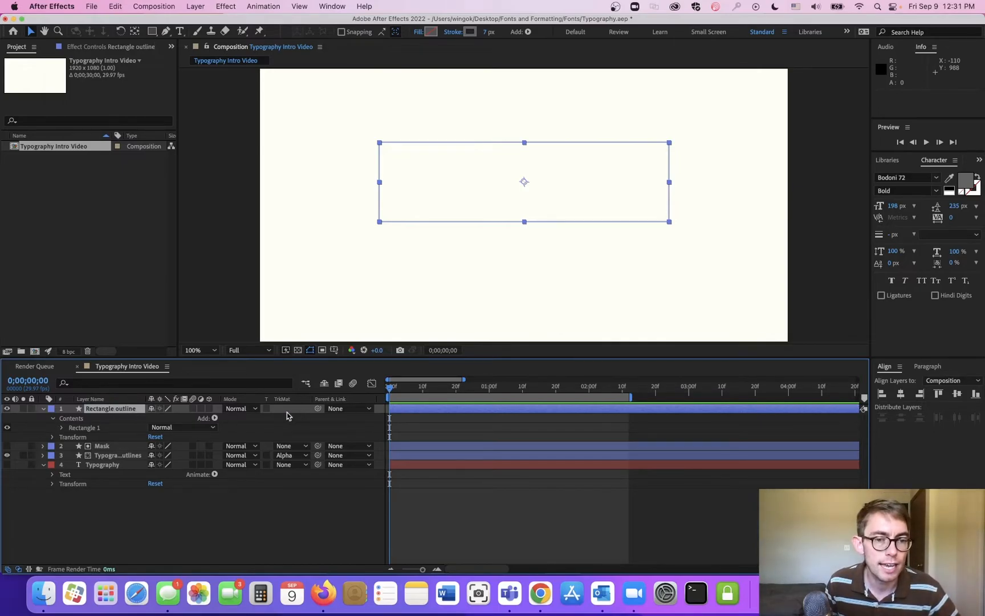
- Add Trim Paths to the Rectangle outline layer, set its Start to 100%, and thicken the outline's stroke to 45 px
{"action": "left_click", "coordinate": [215, 419]}
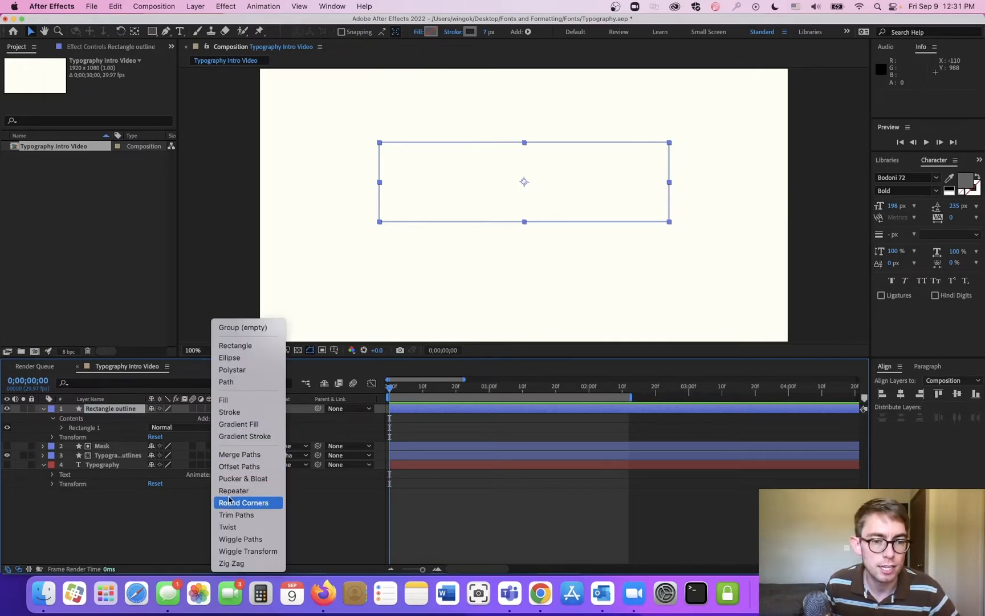
{"action": "left_click", "coordinate": [238, 517]}
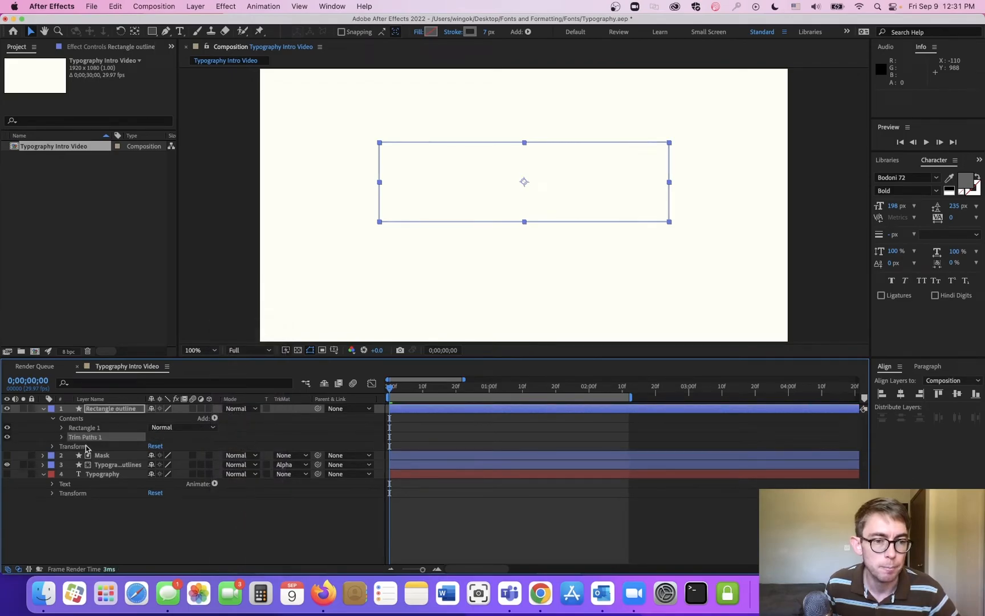
{"action": "left_click", "coordinate": [62, 437]}
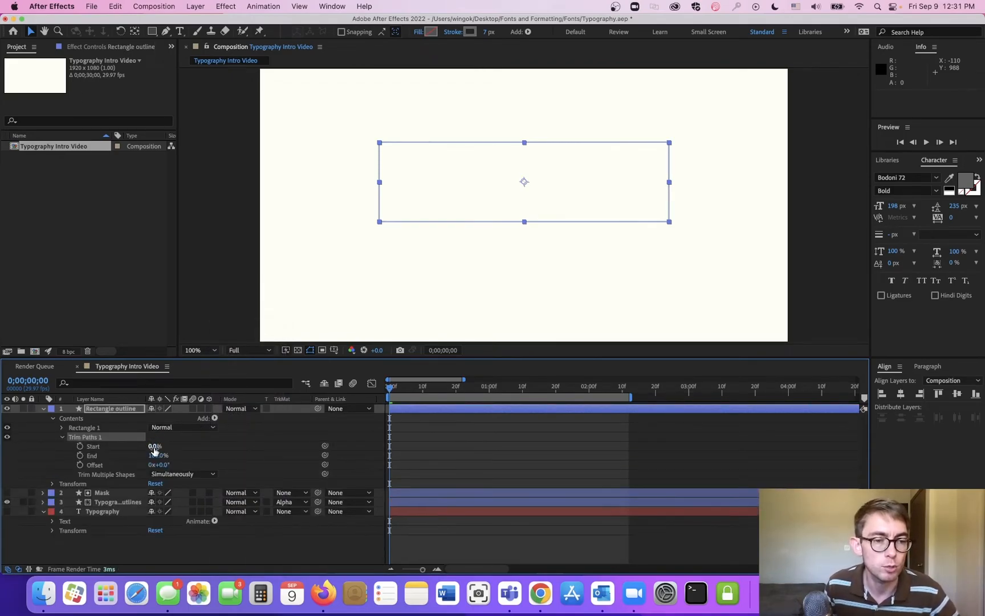
{"action": "left_click_drag", "start_coordinate": [152, 448], "coordinate": [184, 443]}
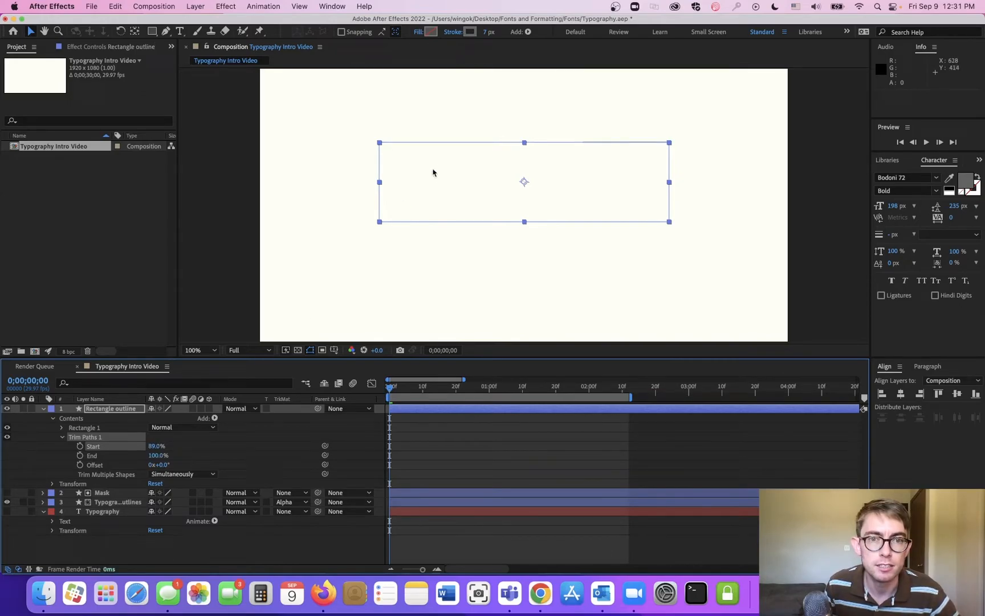
{"action": "mouse_move", "coordinate": [485, 32]}
{"action": "left_mouse_down"}
{"action": "mouse_move", "coordinate": [525, 33]}
{"action": "mouse_move", "coordinate": [513, 34]}
{"action": "left_mouse_up"}
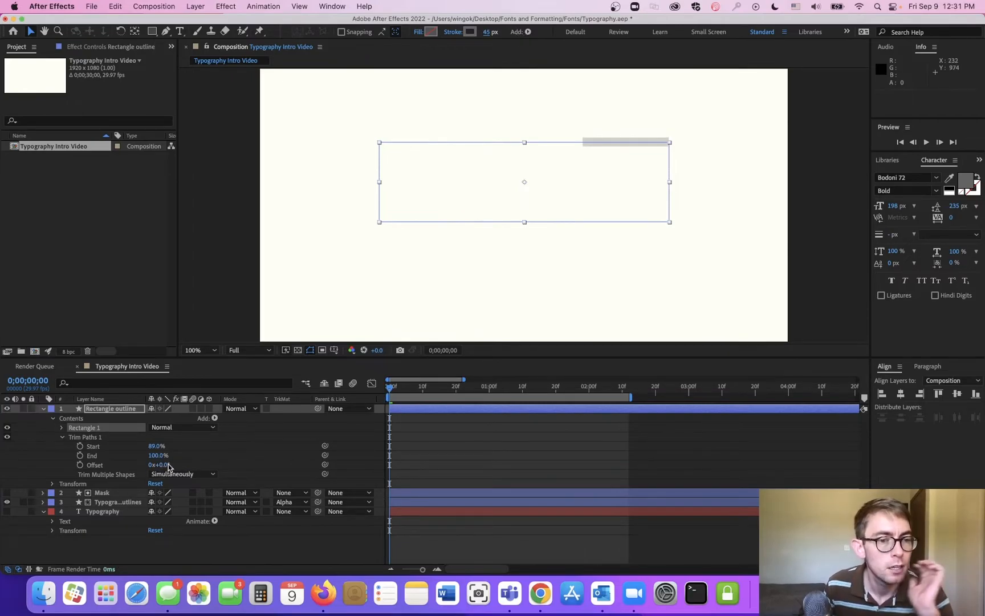
{"action": "left_click_drag", "start_coordinate": [157, 451], "coordinate": [186, 443]}
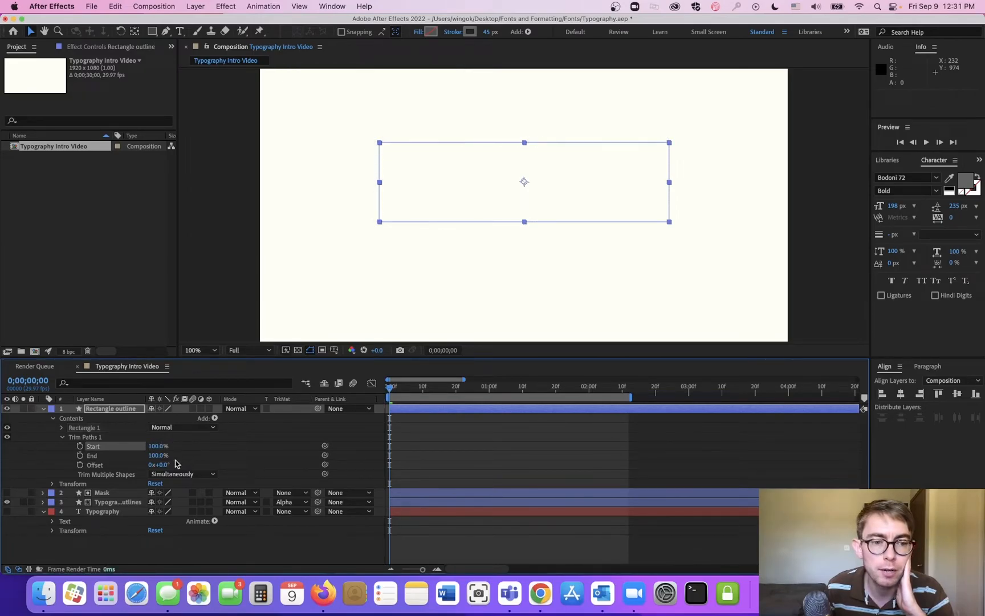
- Set the Trim Paths Offset to -180° and its End to 100%
{"action": "left_click", "coordinate": [162, 456]}
{"action": "mouse_move", "coordinate": [193, 454]}
{"action": "left_mouse_down"}
{"action": "mouse_move", "coordinate": [131, 464]}
{"action": "mouse_move", "coordinate": [138, 452]}
{"action": "mouse_move", "coordinate": [102, 456]}
{"action": "mouse_move", "coordinate": [221, 442]}
{"action": "left_mouse_up"}
{"action": "mouse_move", "coordinate": [159, 456]}
{"action": "left_mouse_down"}
{"action": "mouse_move", "coordinate": [179, 457]}
{"action": "mouse_move", "coordinate": [81, 480]}
{"action": "left_mouse_up"}
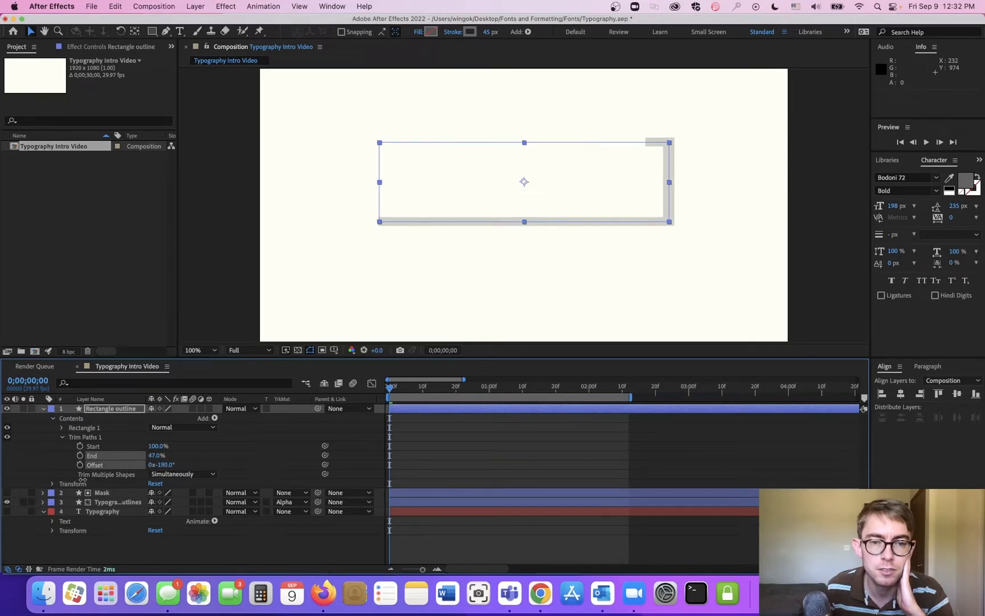
{"action": "left_click_drag", "start_coordinate": [82, 481], "coordinate": [83, 481]}
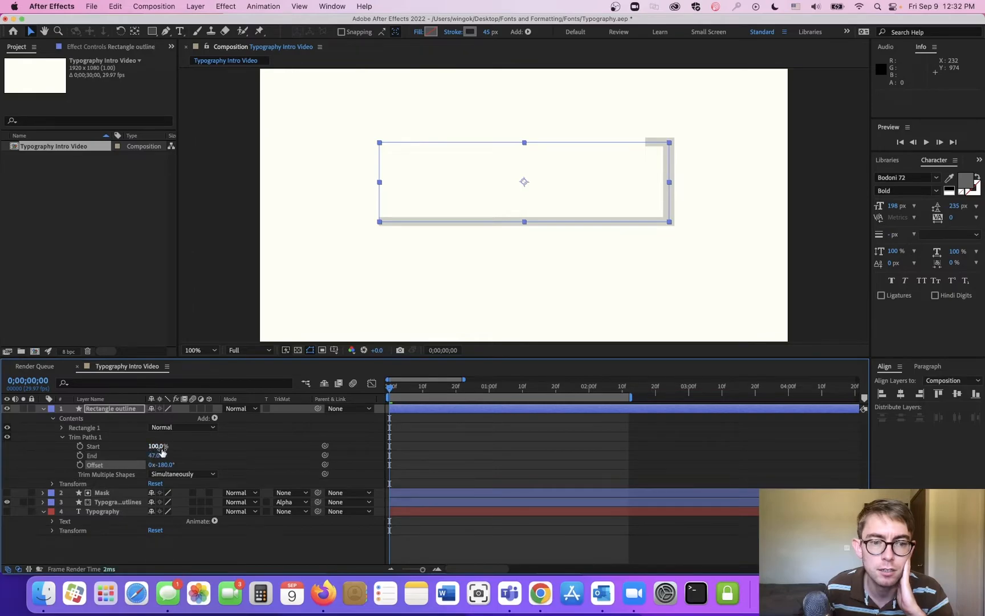
{"action": "left_click_drag", "start_coordinate": [153, 456], "coordinate": [181, 458]}
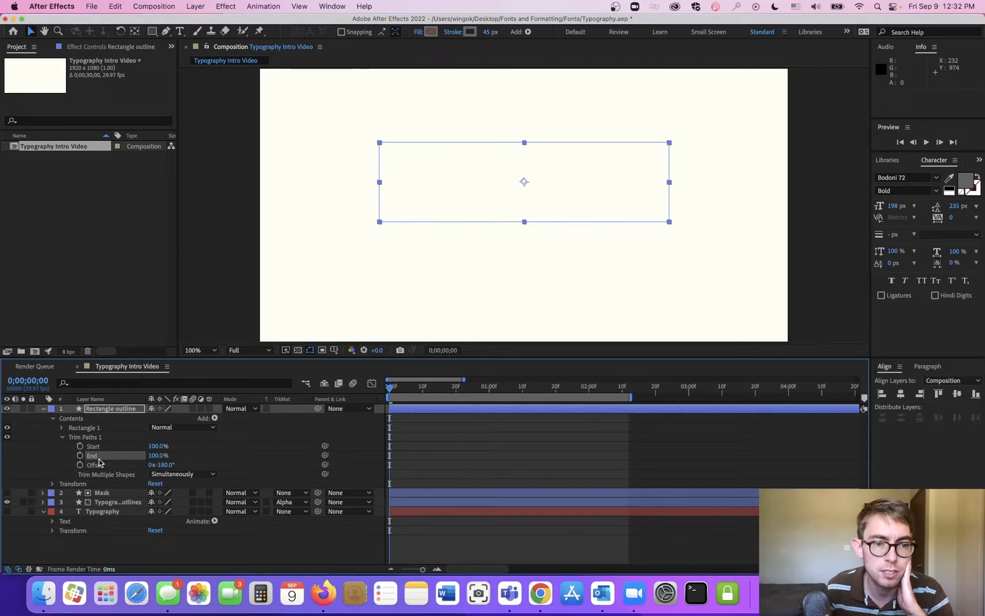
- Keyframe the Trim Paths End at 100% at 0;00;00;00 and at 0% at 0;00;00;19, and scrub through the result
{"action": "left_click", "coordinate": [80, 455]}
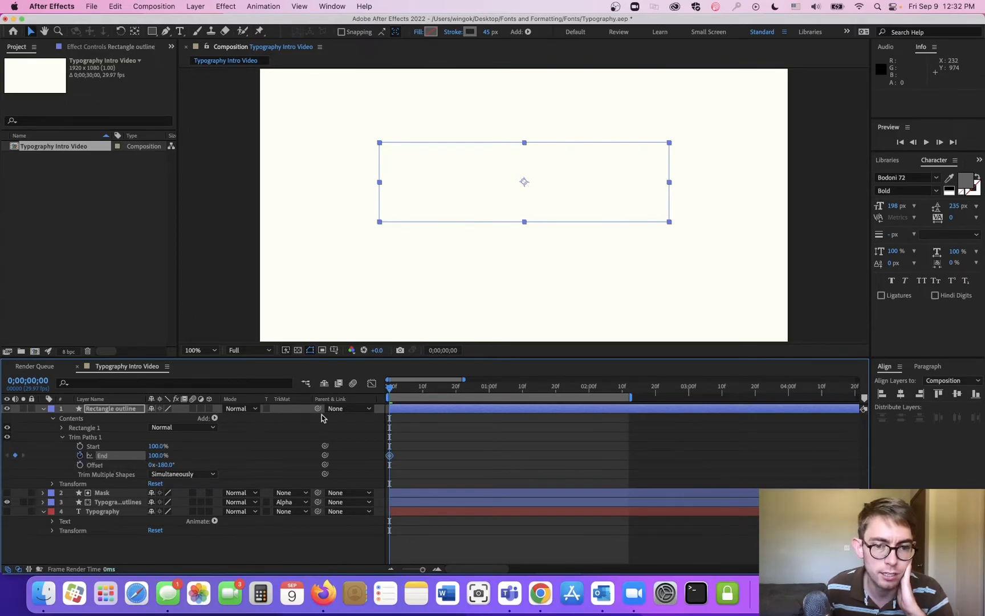
{"action": "left_click", "coordinate": [453, 389]}
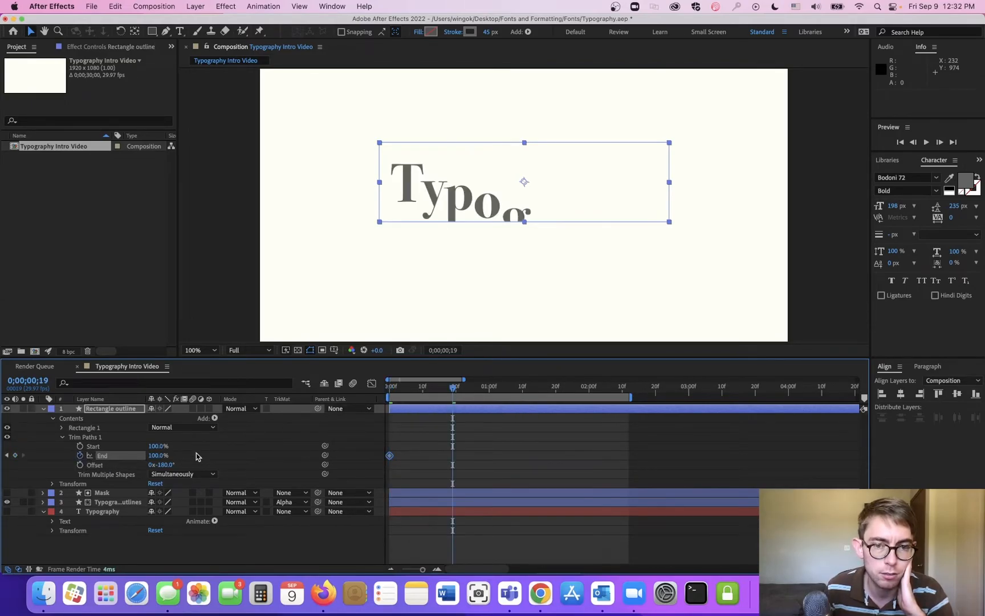
{"action": "left_click_drag", "start_coordinate": [161, 459], "coordinate": [111, 460]}
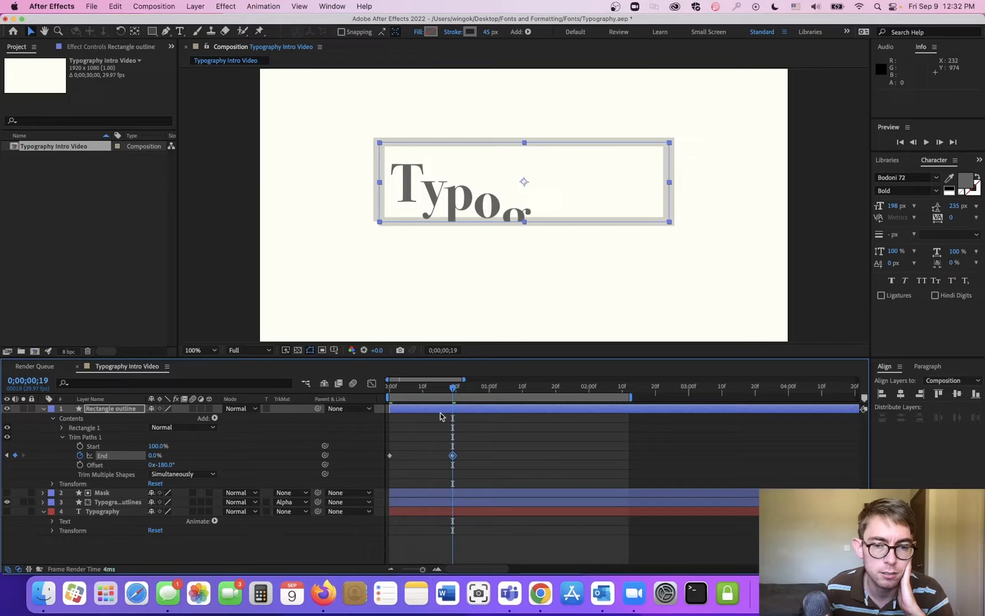
{"action": "mouse_move", "coordinate": [431, 396]}
{"action": "left_mouse_down"}
{"action": "mouse_move", "coordinate": [386, 395]}
{"action": "mouse_move", "coordinate": [406, 402]}
{"action": "left_mouse_up"}
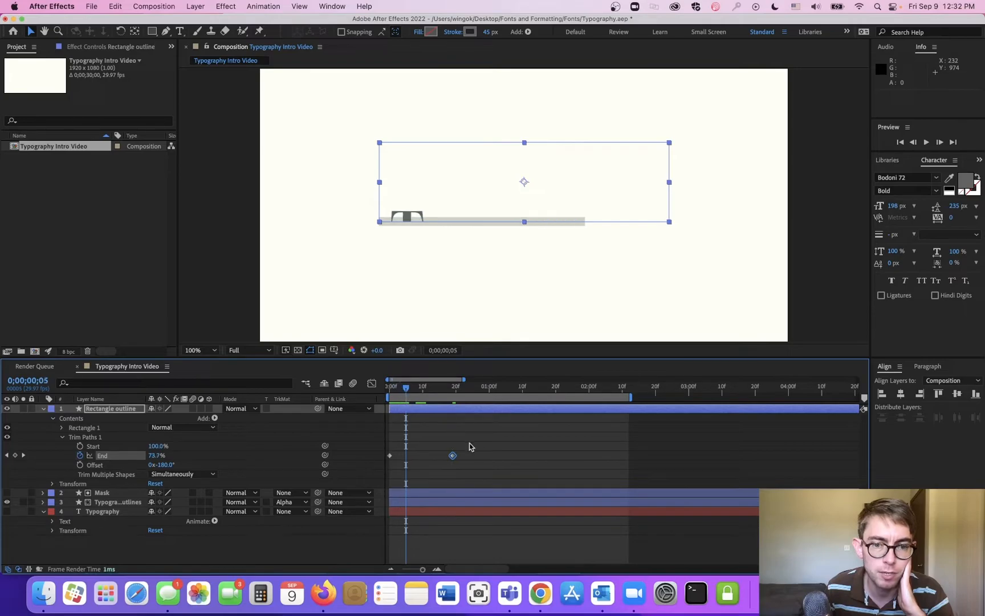
- Extend the work area to 0;00;03;15 and move the second Trim Paths End keyframe to 0;00;03;10
{"action": "left_click_drag", "start_coordinate": [452, 458], "coordinate": [618, 458]}
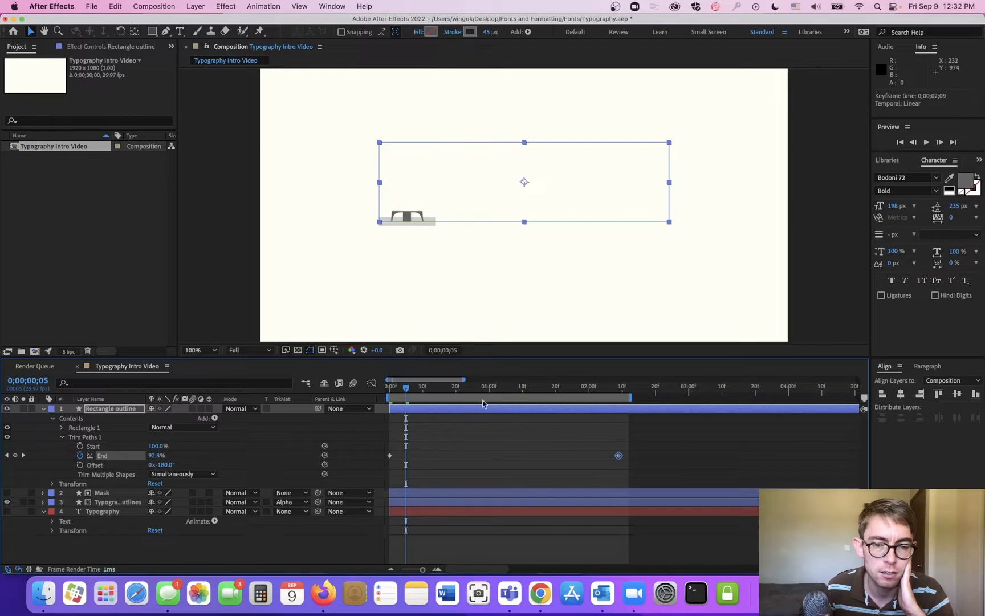
{"action": "left_click", "coordinate": [397, 390]}
{"action": "left_click_drag", "start_coordinate": [396, 393], "coordinate": [504, 409]}
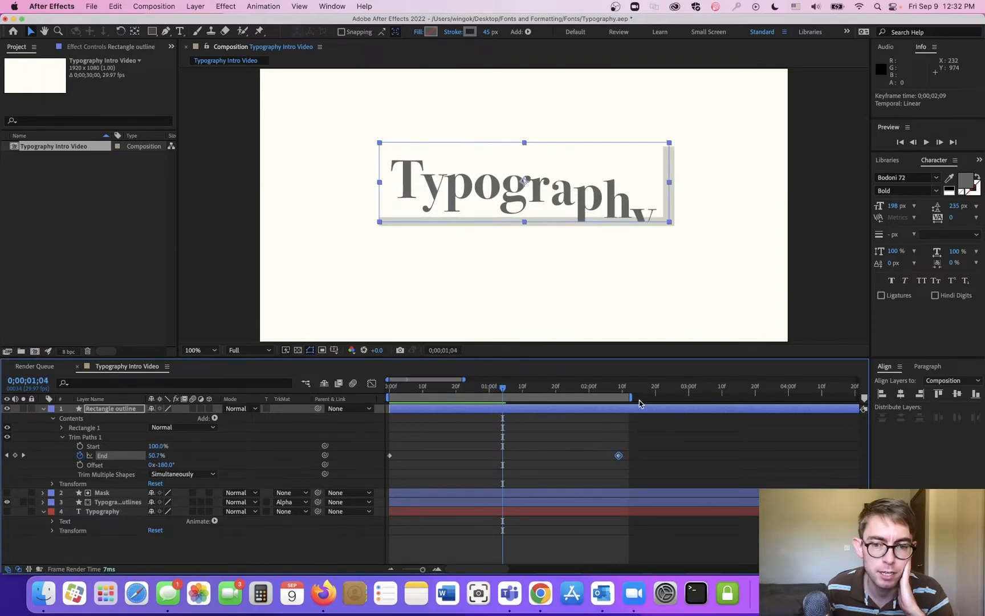
{"action": "left_click_drag", "start_coordinate": [632, 398], "coordinate": [743, 398]}
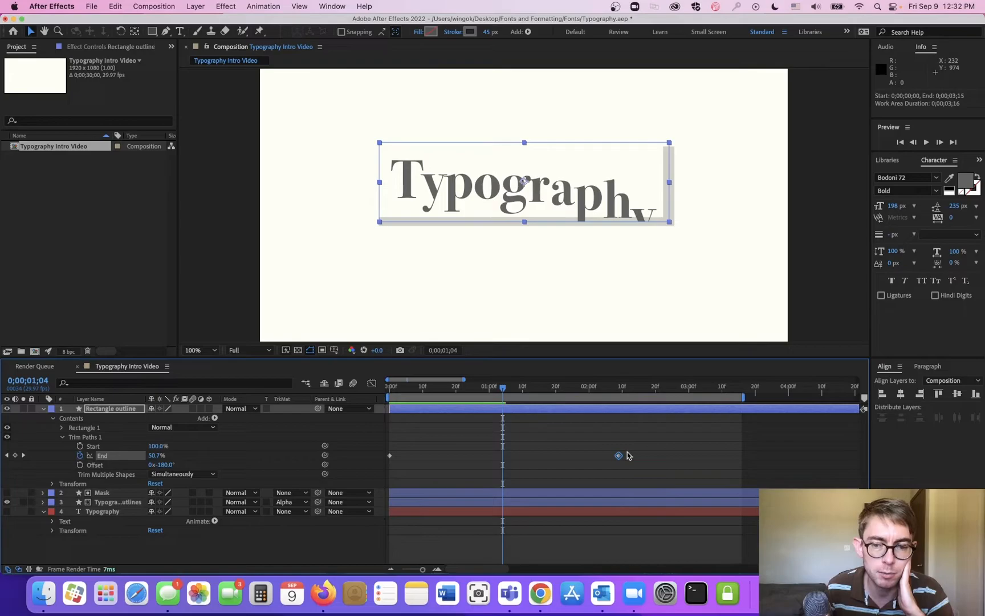
{"action": "left_click_drag", "start_coordinate": [618, 457], "coordinate": [722, 463]}
{"action": "left_click_drag", "start_coordinate": [396, 390], "coordinate": [576, 402]}
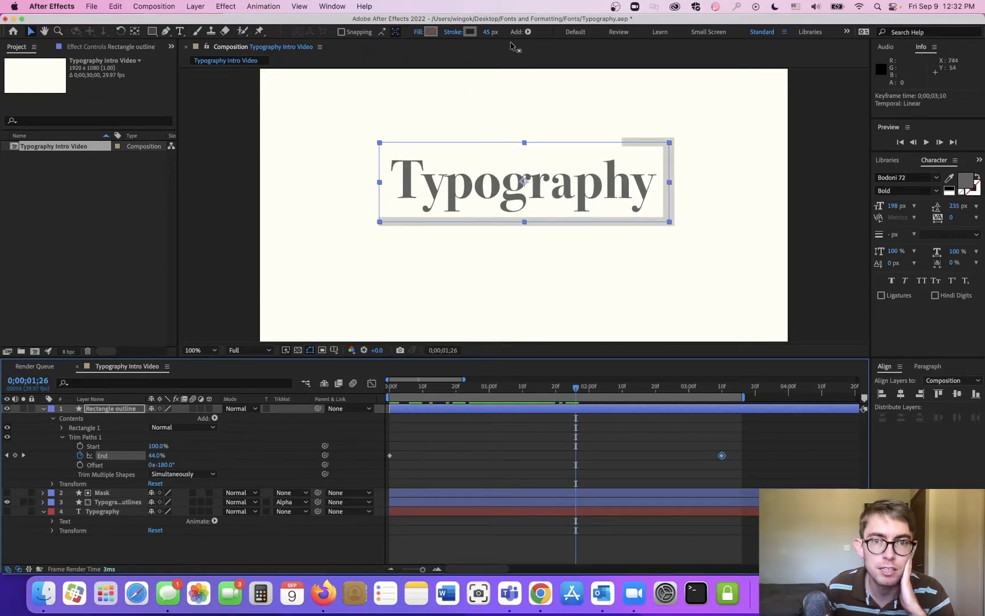
- Set the rectangle outline's stroke width to 7 px
{"action": "left_click", "coordinate": [490, 32]}
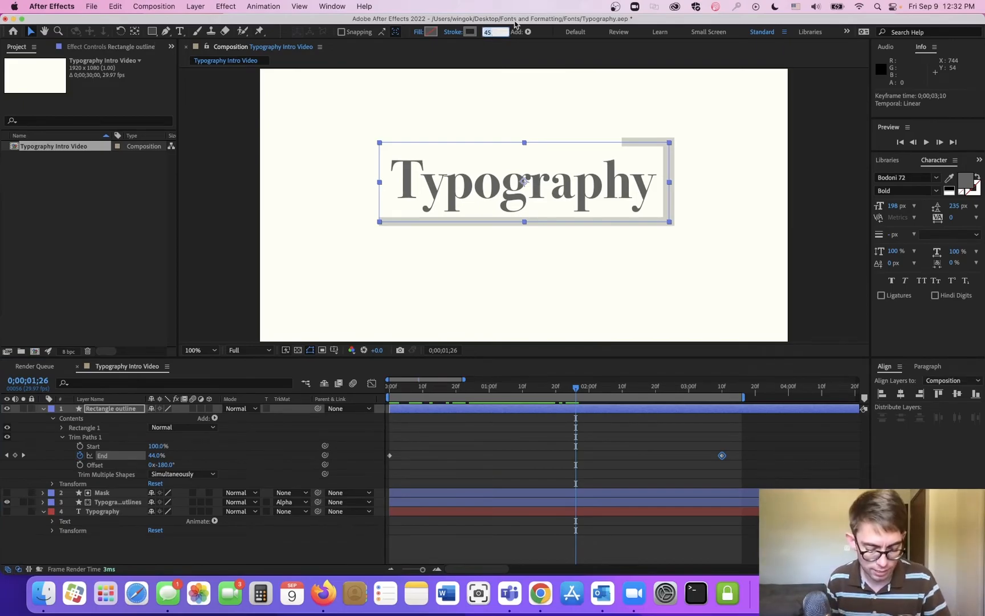
{"action": "type", "text": "7"}
{"action": "key", "text": "Return"}
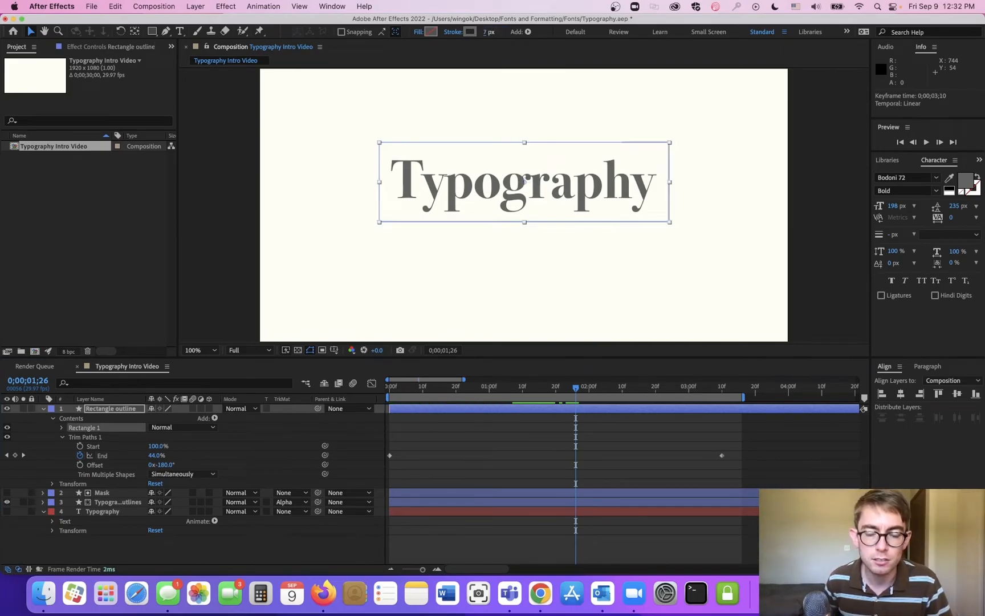
- Apply Easy Ease to both Trim Paths End keyframes and scrub through the outline's drawing animation
{"action": "left_click_drag", "start_coordinate": [775, 448], "coordinate": [388, 468]}
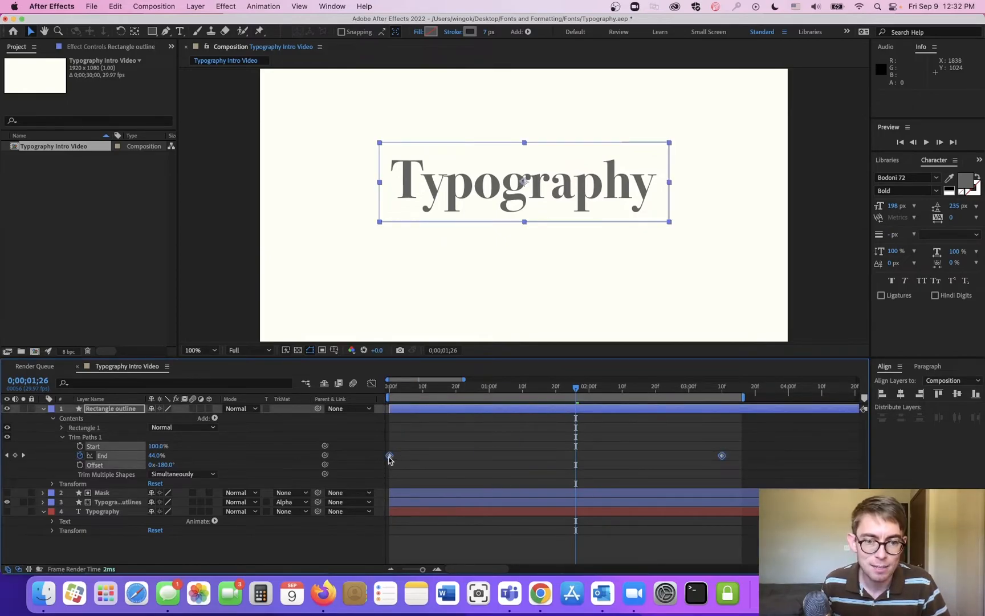
{"action": "right_click", "coordinate": [390, 460]}
{"action": "mouse_move", "coordinate": [429, 563]}
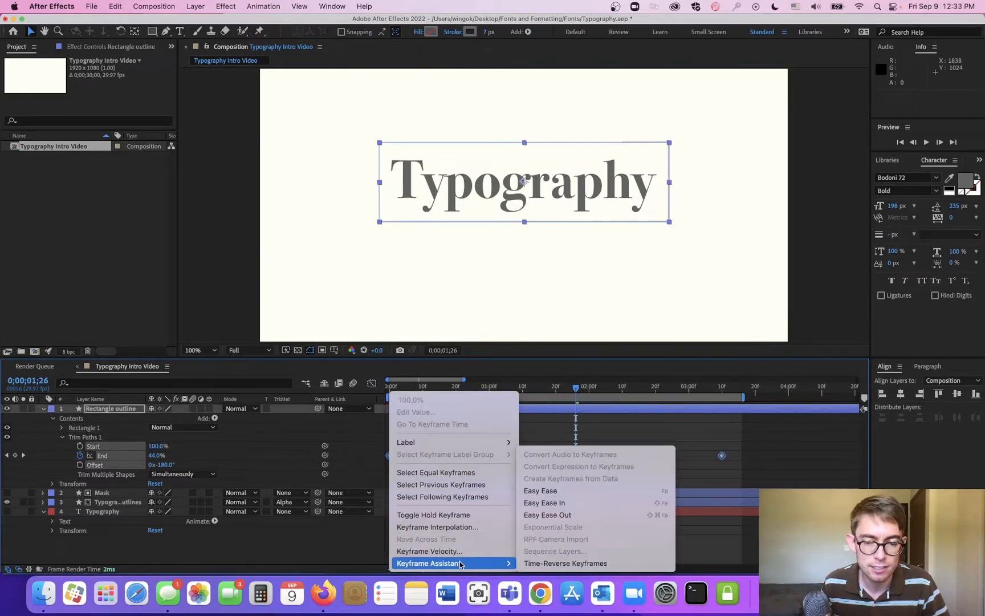
{"action": "left_click", "coordinate": [547, 491]}
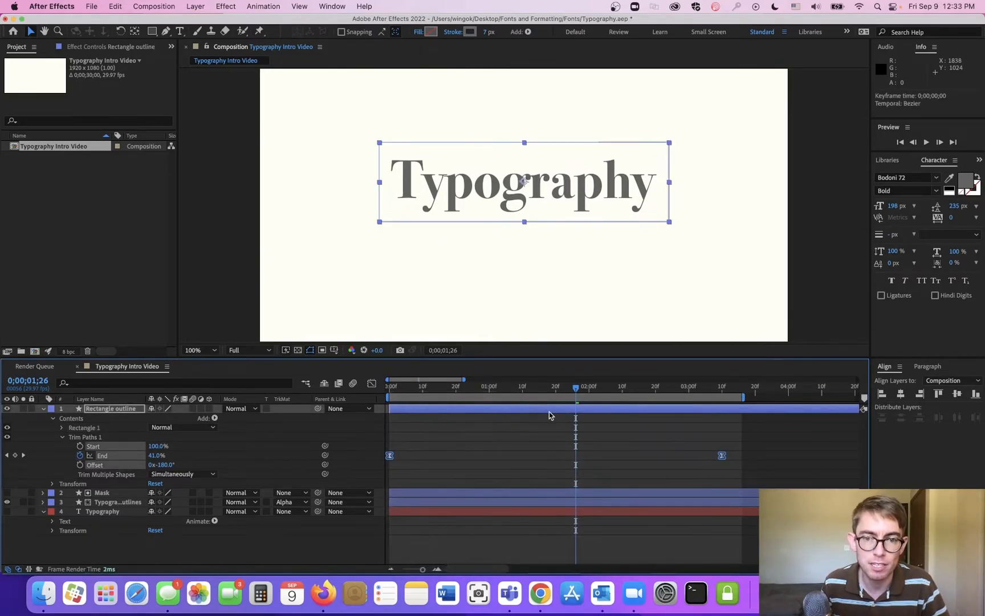
{"action": "left_click", "coordinate": [484, 473]}
{"action": "mouse_move", "coordinate": [428, 389]}
{"action": "left_mouse_down"}
{"action": "mouse_move", "coordinate": [391, 389]}
{"action": "mouse_move", "coordinate": [719, 421]}
{"action": "mouse_move", "coordinate": [725, 412]}
{"action": "left_mouse_up"}
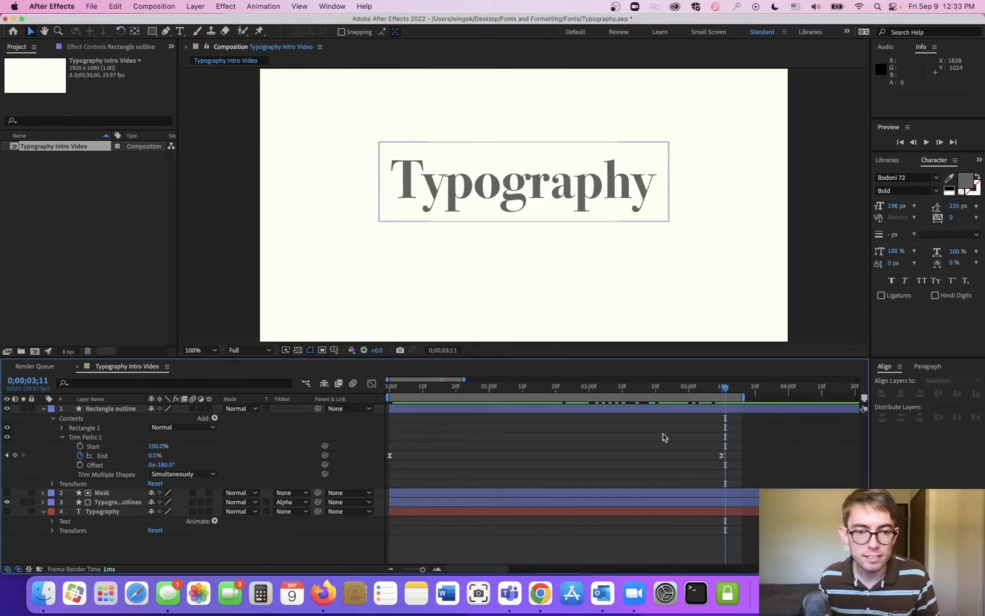
- Import Welcome with music.wav into the project and add it to the composition below the collapsed Typography layer
{"action": "left_click", "coordinate": [43, 409]}
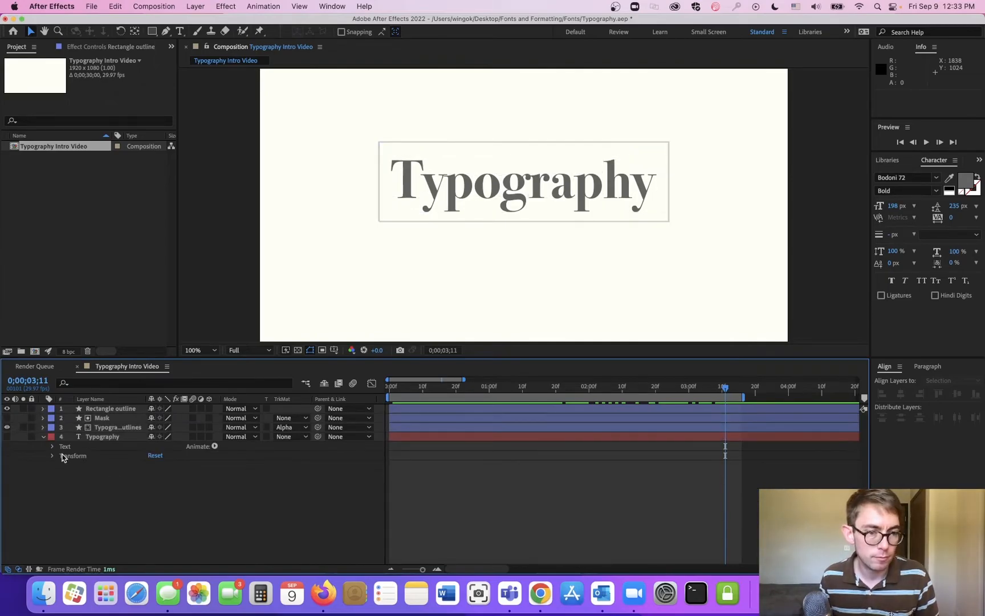
{"action": "left_click", "coordinate": [44, 438]}
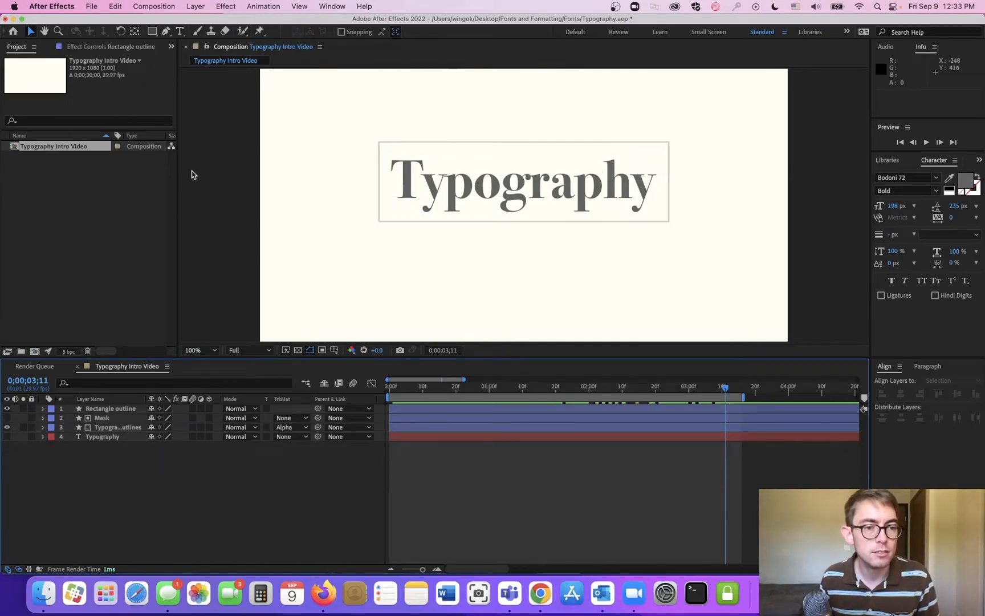
{"action": "left_click", "coordinate": [44, 593]}
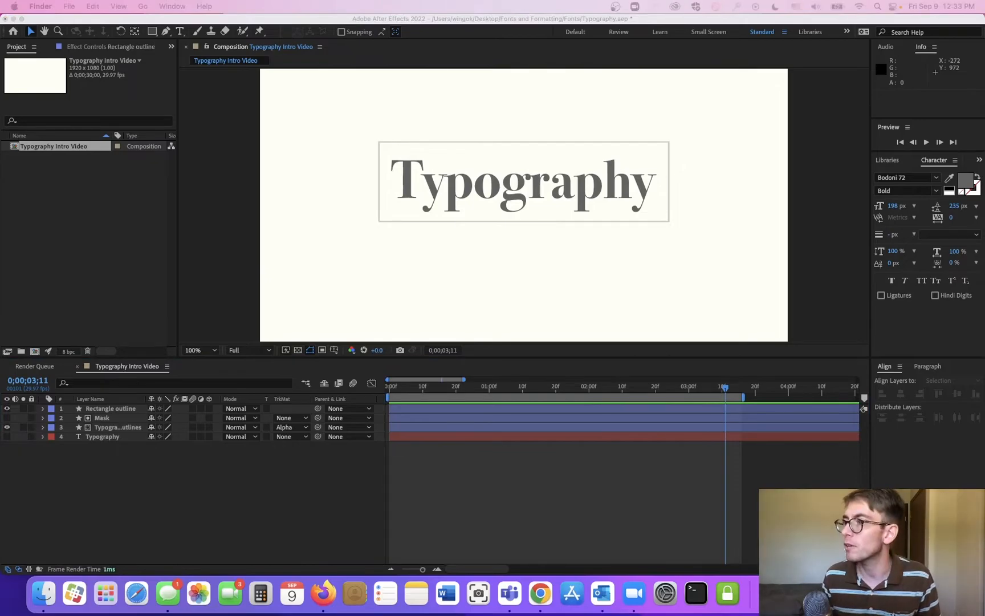
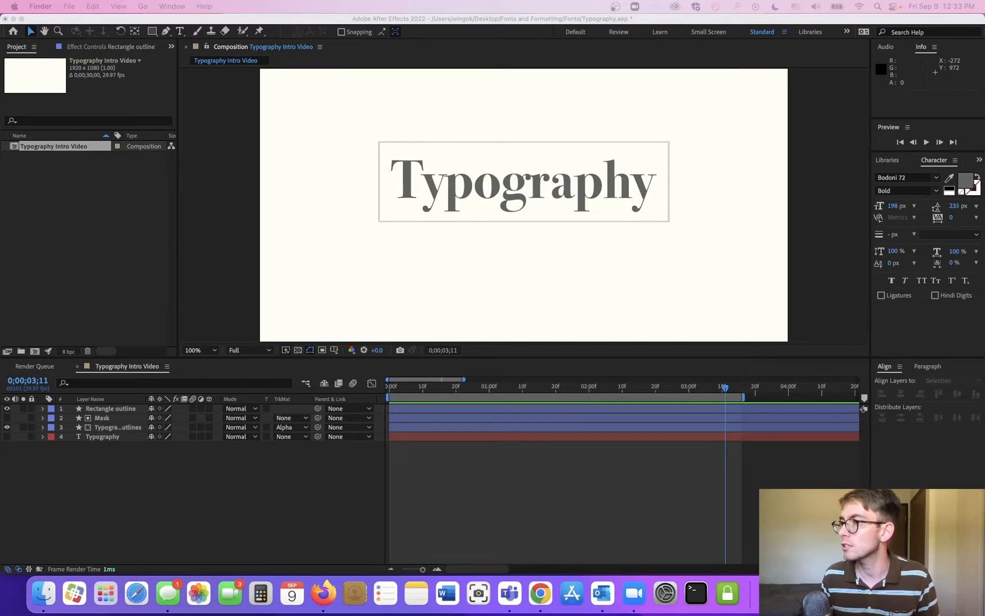
{"action": "left_click_drag", "start_coordinate": [983, 230], "coordinate": [109, 266]}
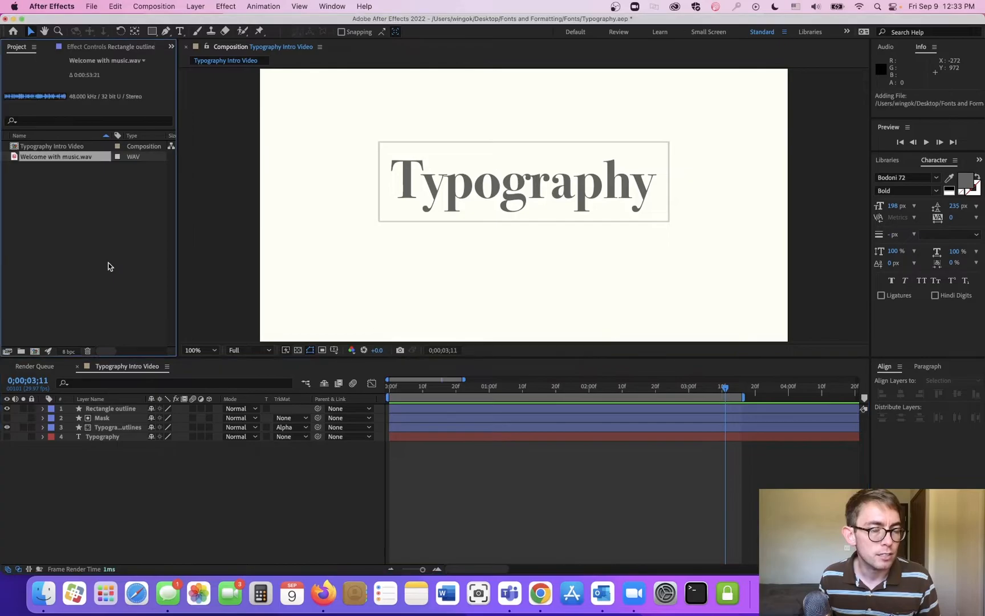
{"action": "left_click_drag", "start_coordinate": [69, 157], "coordinate": [110, 454]}
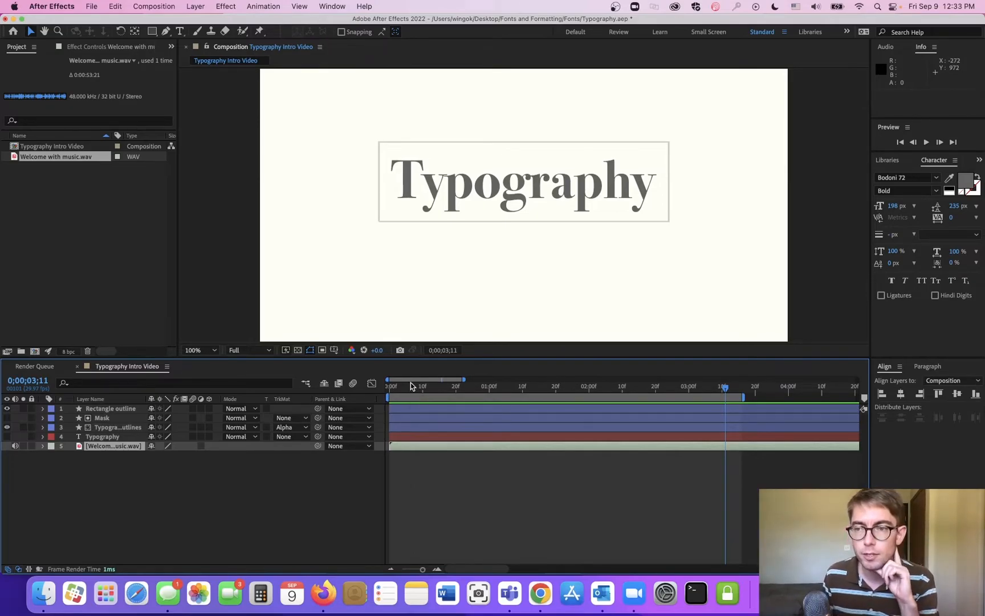
{"action": "left_click_drag", "start_coordinate": [410, 383], "coordinate": [380, 383]}
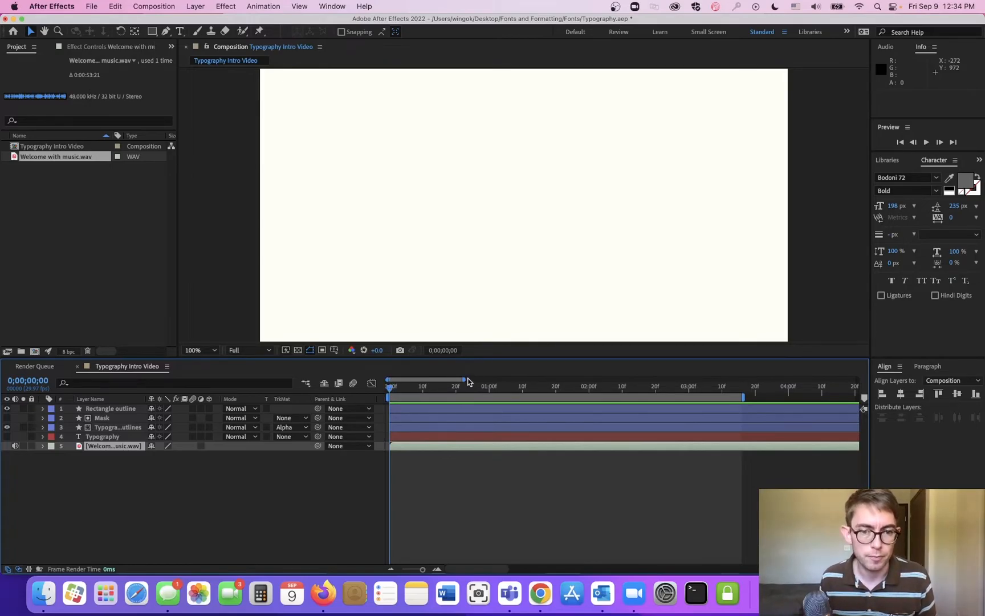
- Extend the work area to 0;00;07;10 and preview the composition with the background music from the start
{"action": "left_click_drag", "start_coordinate": [463, 379], "coordinate": [544, 379]}
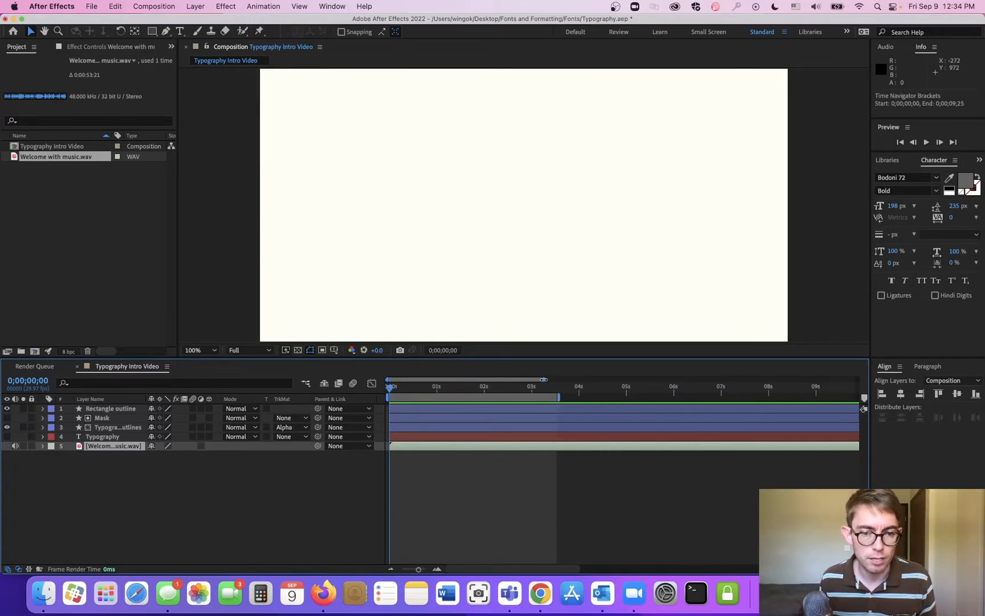
{"action": "key", "text": "space"}
{"action": "key", "text": "XF86AudioRaiseVolume"}
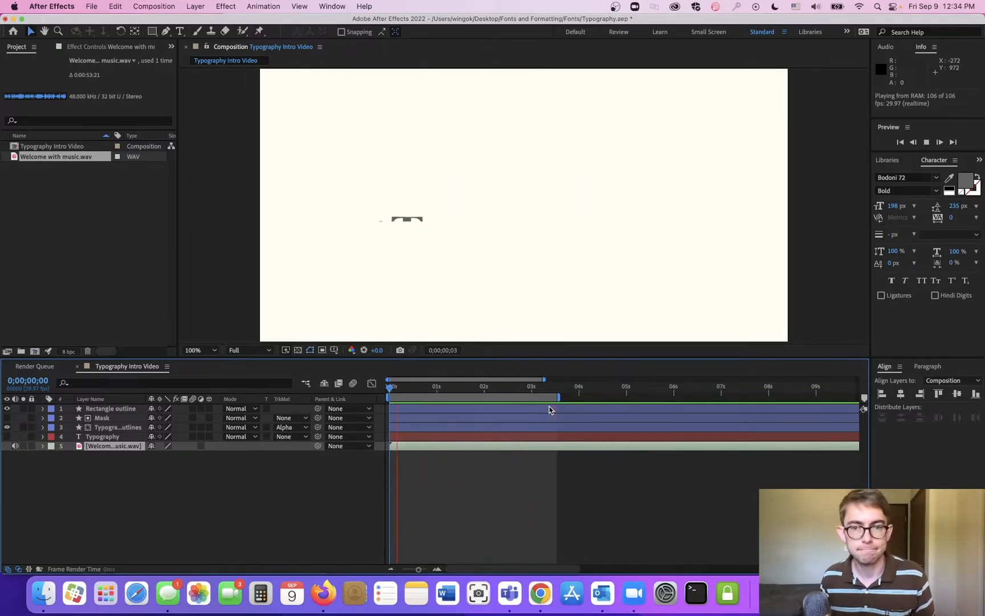
{"action": "key", "text": "space"}
{"action": "left_click_drag", "start_coordinate": [562, 397], "coordinate": [743, 396]}
{"action": "left_click", "coordinate": [389, 392]}
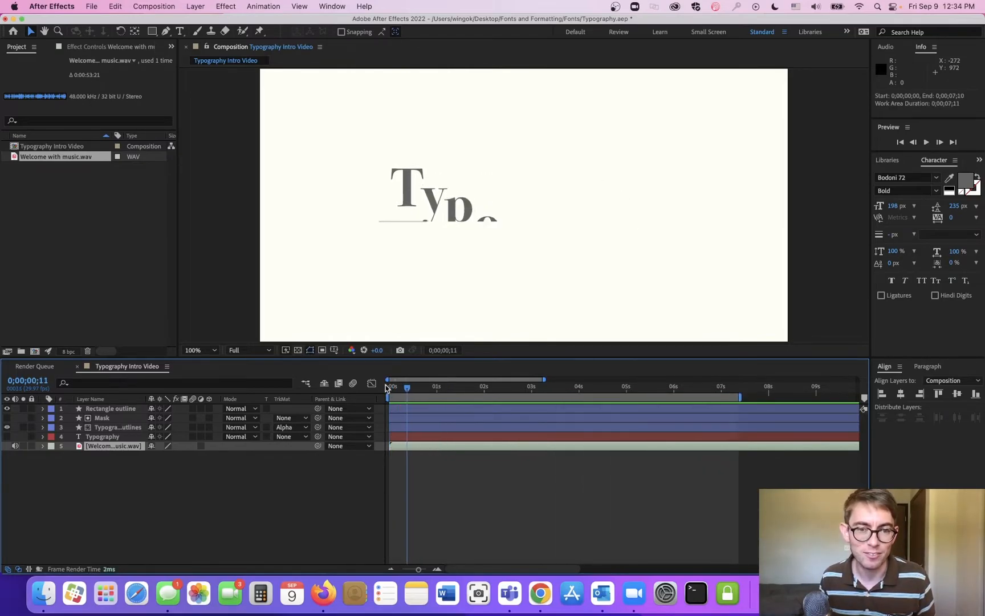
{"action": "key", "text": "space"}
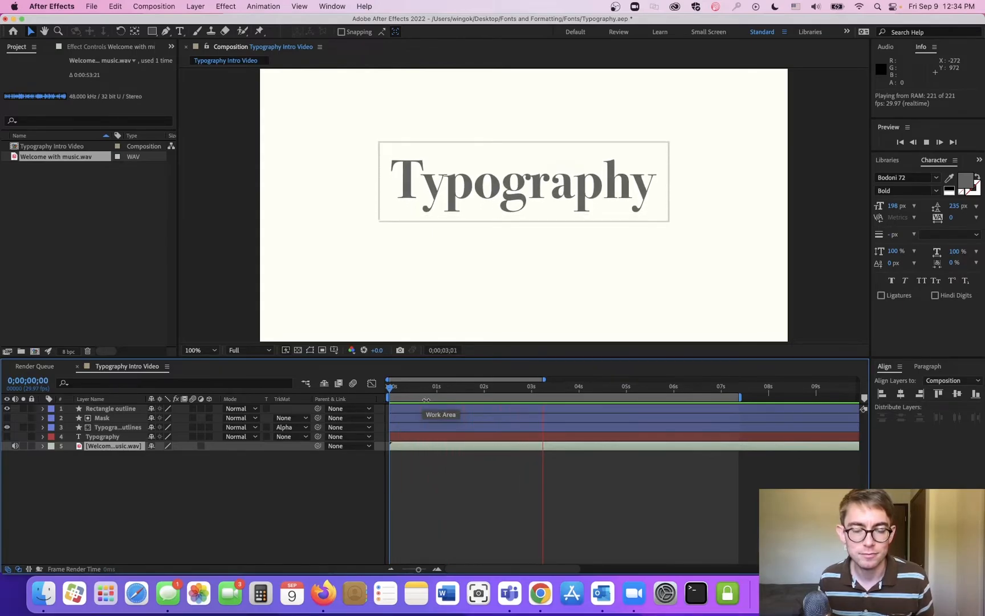
{"action": "key", "text": "space"}
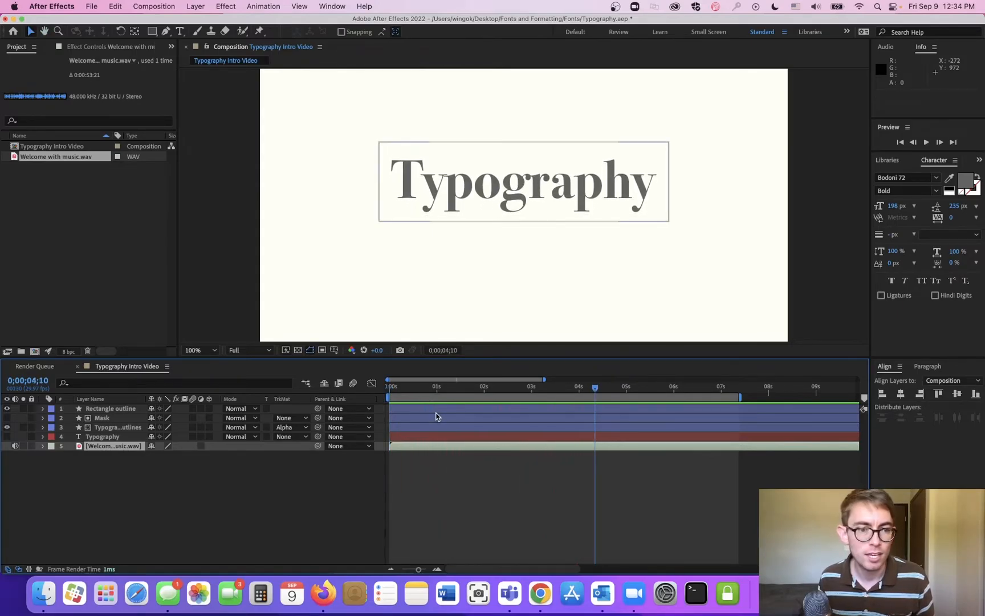
- Preview the outline and title animation from several points to check its timing against the music
{"action": "left_click", "coordinate": [435, 409]}
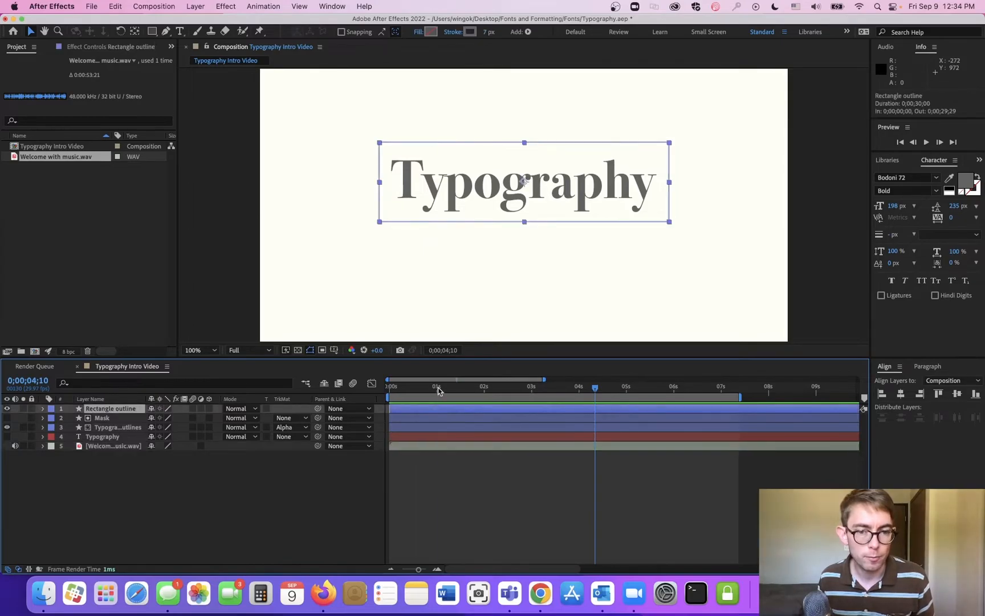
{"action": "left_click", "coordinate": [439, 388]}
{"action": "key", "text": "space"}
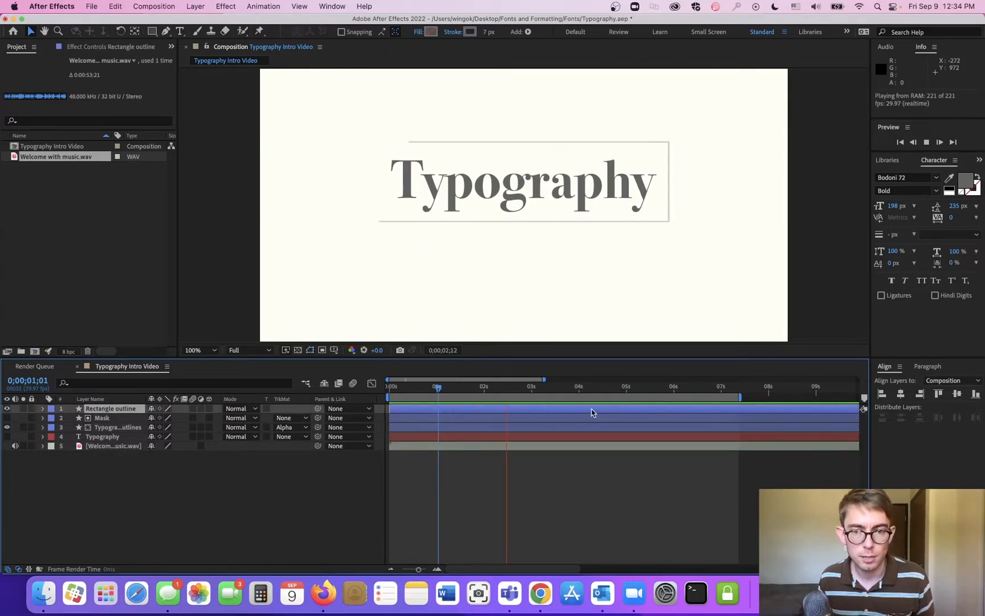
{"action": "key", "text": "space"}
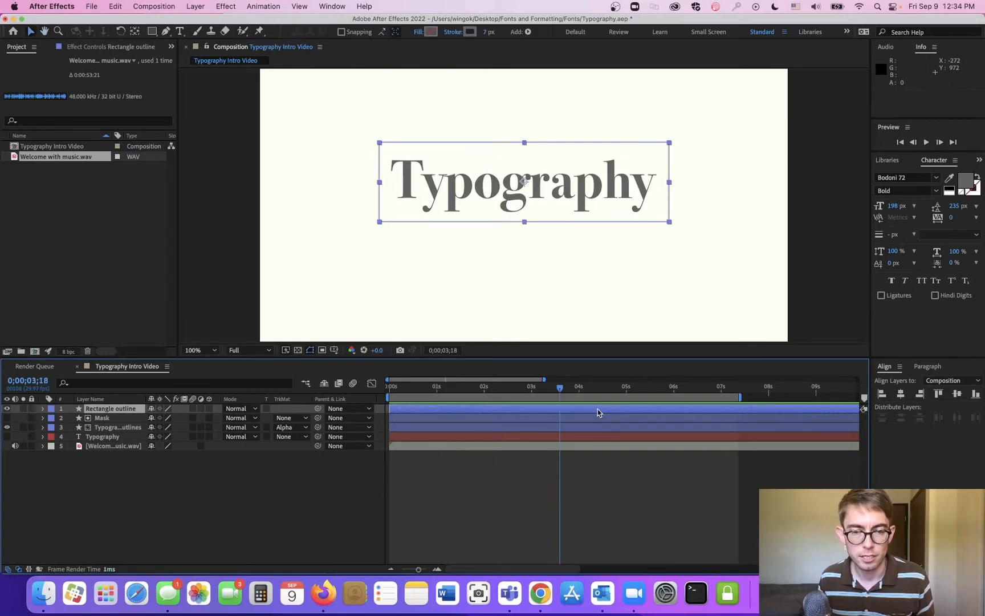
{"action": "key", "text": "space"}
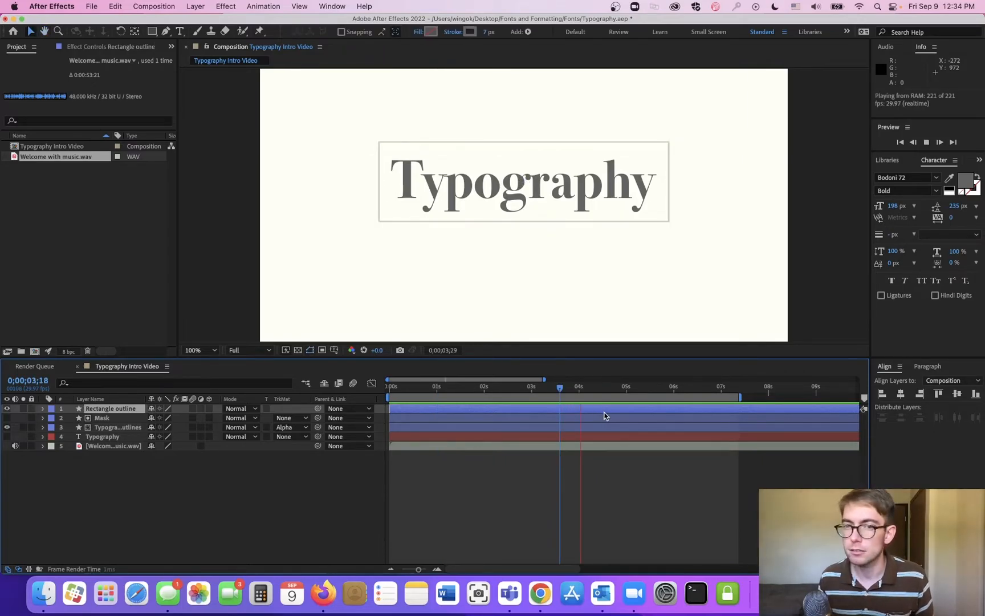
{"action": "key", "text": "space"}
{"action": "left_click_drag", "start_coordinate": [566, 385], "coordinate": [377, 390]}
{"action": "key", "text": "space"}
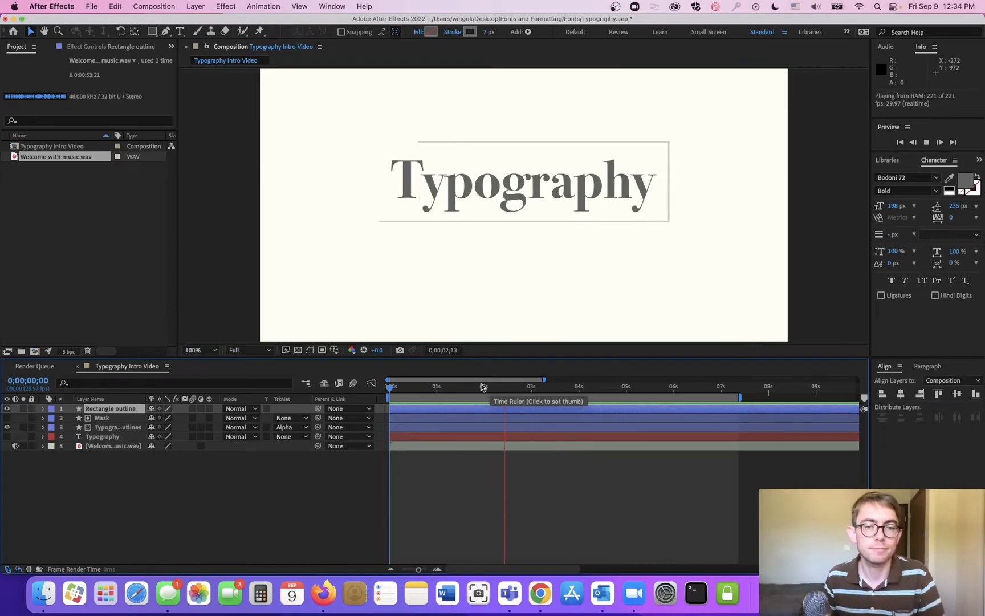
- Shift the Typography Outlines layer with its Position keyframes to start at 0;00;02;14
{"action": "left_click_drag", "start_coordinate": [455, 389], "coordinate": [512, 391]}
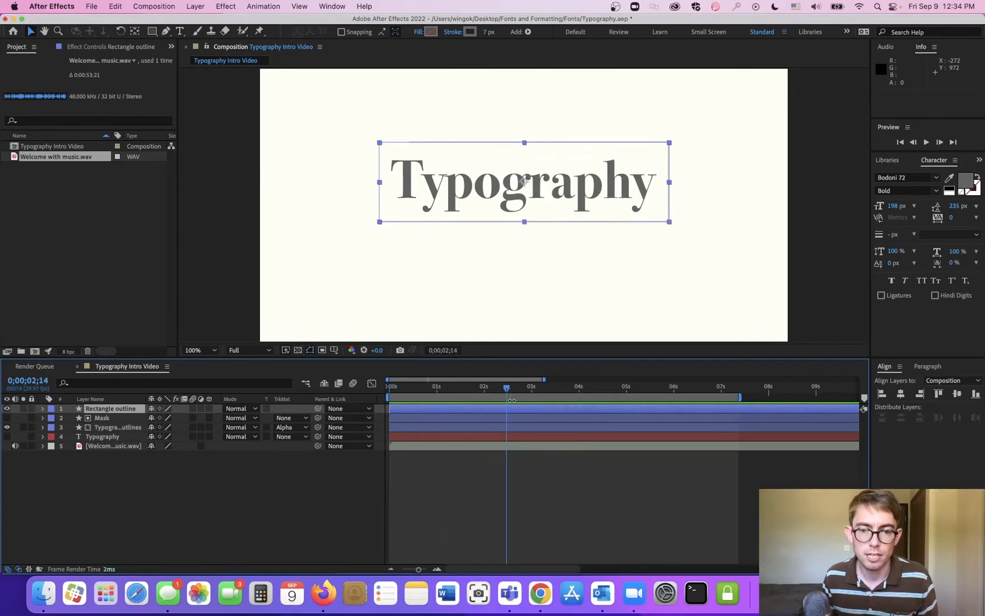
{"action": "left_click", "coordinate": [130, 428]}
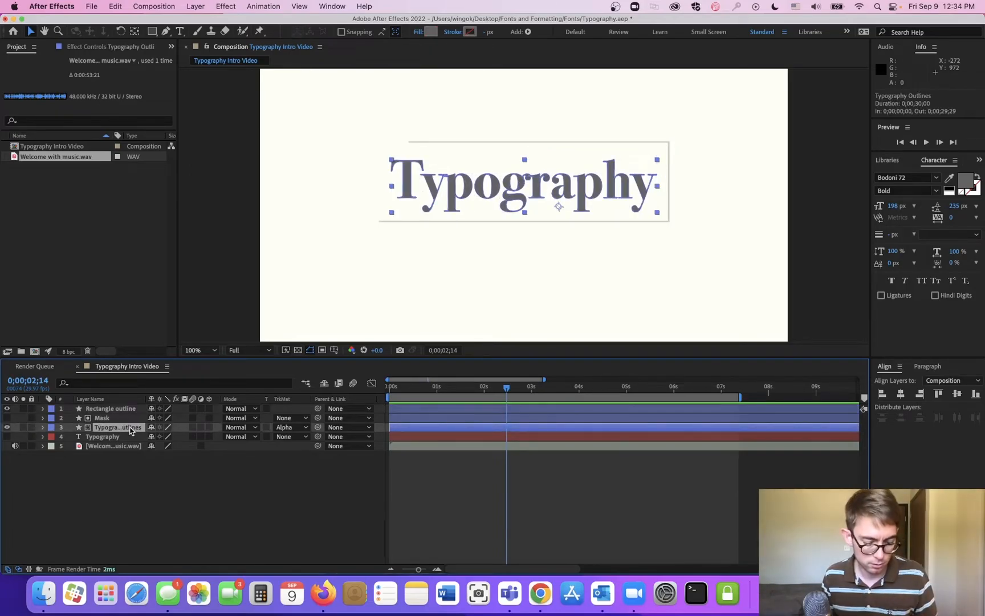
{"action": "key", "text": "u"}
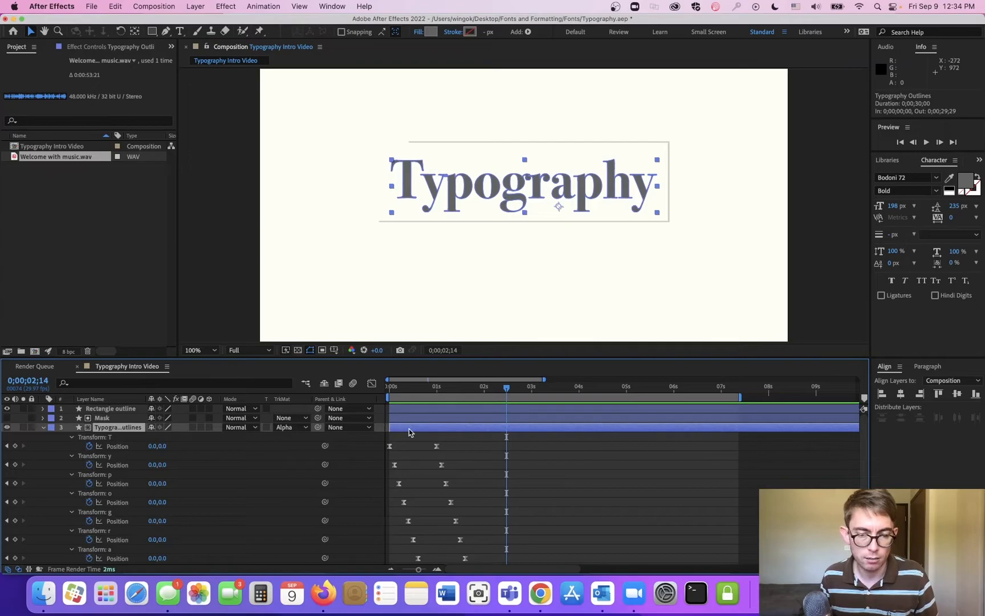
{"action": "left_click_drag", "start_coordinate": [422, 433], "coordinate": [538, 432]}
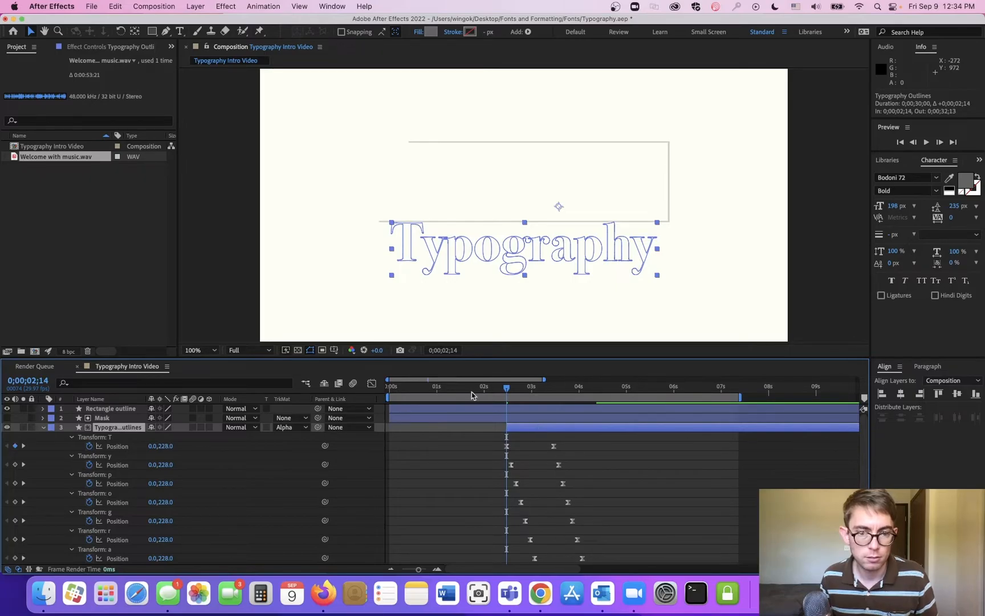
- Try starting the Rectangle outline layer at 0;00;02;14, shift it somewhat earlier, and preview the timing
{"action": "left_click", "coordinate": [108, 410]}
{"action": "left_click_drag", "start_coordinate": [405, 412], "coordinate": [520, 409]}
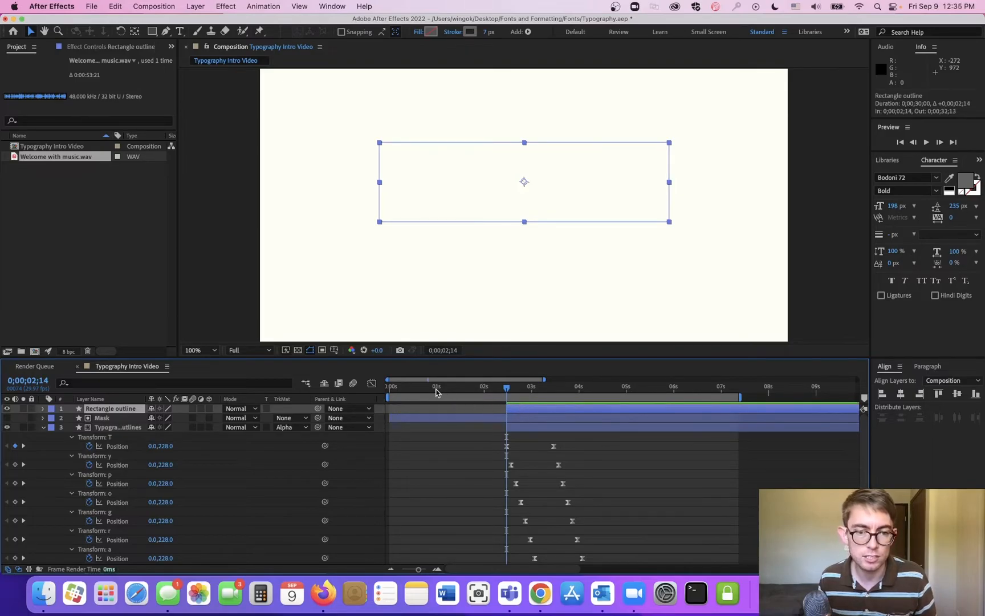
{"action": "left_click_drag", "start_coordinate": [437, 391], "coordinate": [377, 397]}
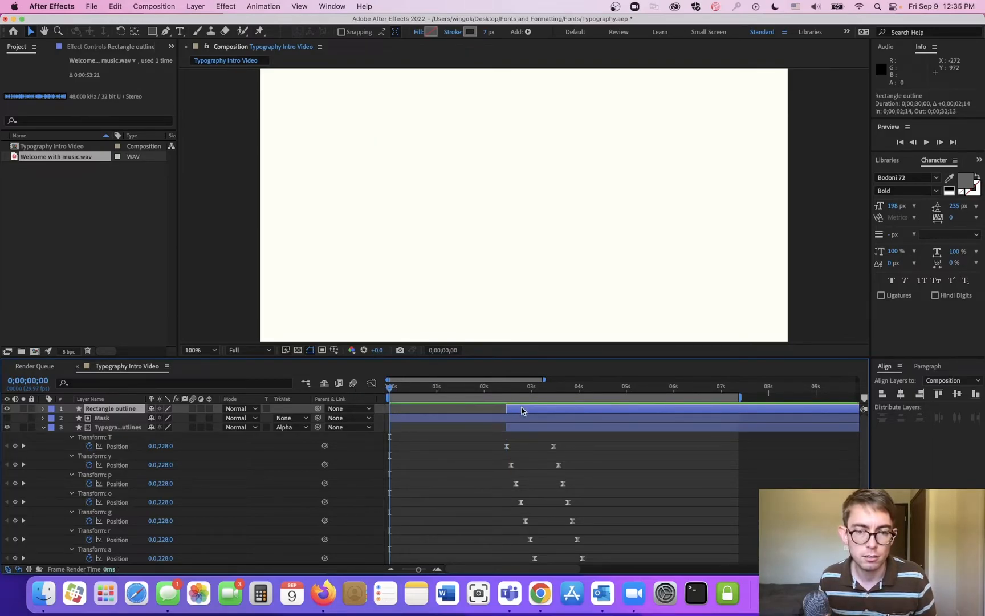
{"action": "left_click_drag", "start_coordinate": [521, 411], "coordinate": [457, 411]}
{"action": "key", "text": "space"}
{"action": "key", "text": "space"}
{"action": "left_click_drag", "start_coordinate": [508, 388], "coordinate": [367, 384]}
{"action": "key", "text": "space"}
{"action": "key", "text": "space"}
- Move the Rectangle outline layer back to start at 0;00;00;00 and preview the composition
{"action": "mouse_move", "coordinate": [452, 411]}
{"action": "left_mouse_down"}
{"action": "mouse_move", "coordinate": [405, 411]}
{"action": "mouse_move", "coordinate": [371, 388]}
{"action": "left_mouse_up"}
{"action": "key", "text": "space"}
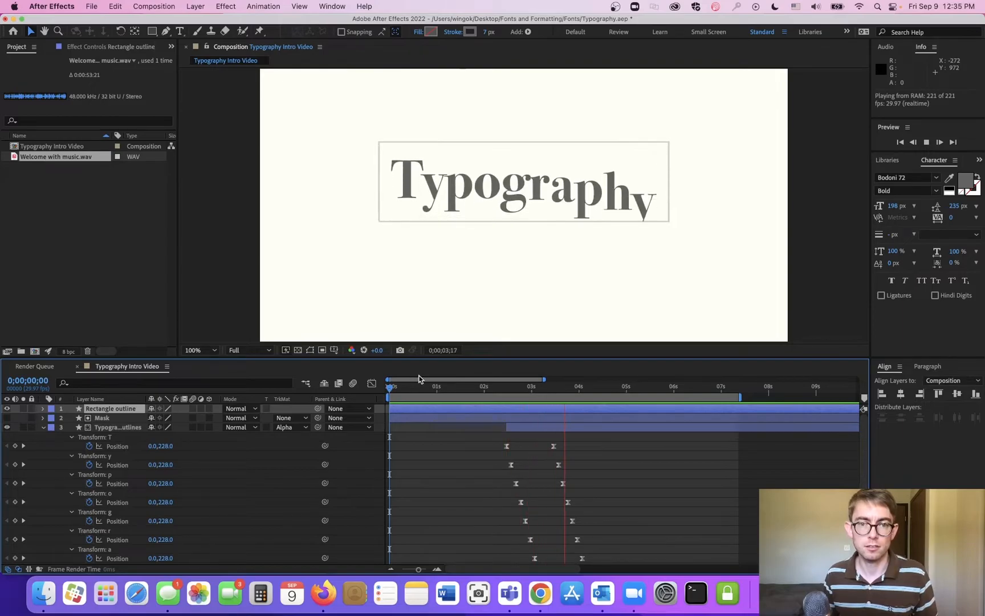
{"action": "key", "text": "space"}
- Move the Typography Outlines layer earlier to start at 0;00;01;29 and preview the letters against the outline
{"action": "left_click_drag", "start_coordinate": [516, 423], "coordinate": [492, 423]}
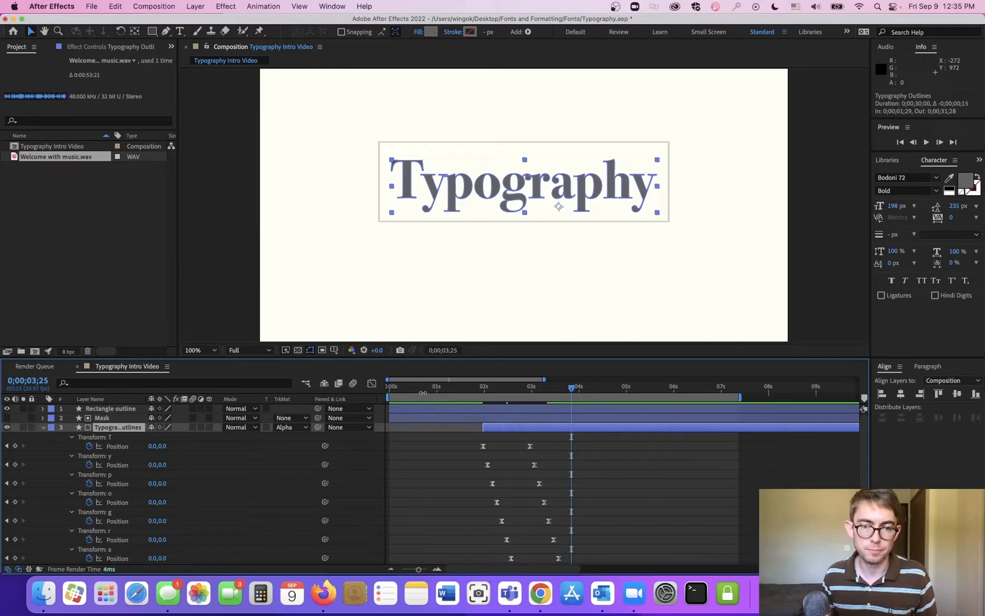
{"action": "key", "text": "space"}
{"action": "key", "text": "space"}
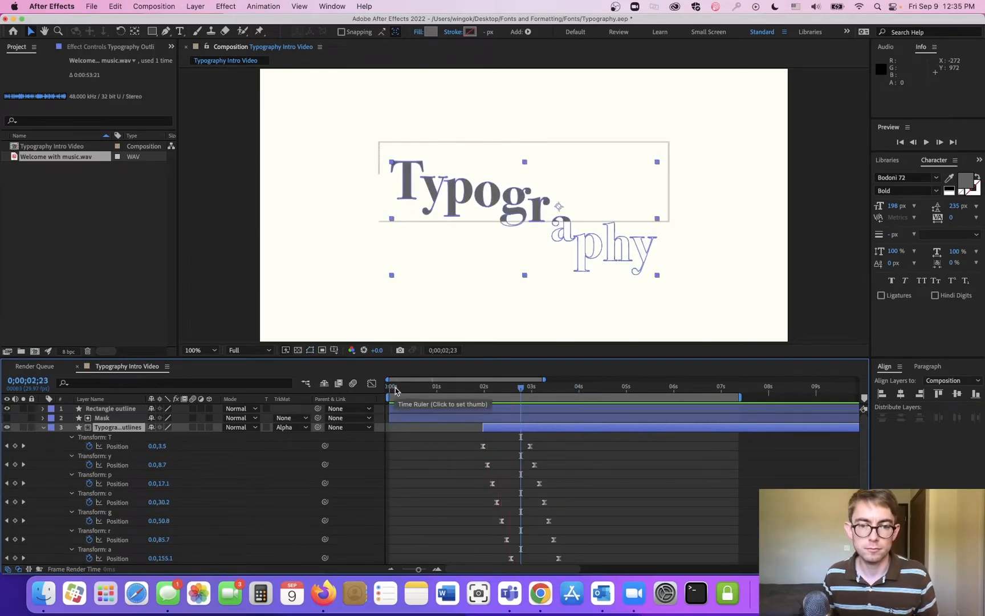
{"action": "left_click", "coordinate": [591, 388]}
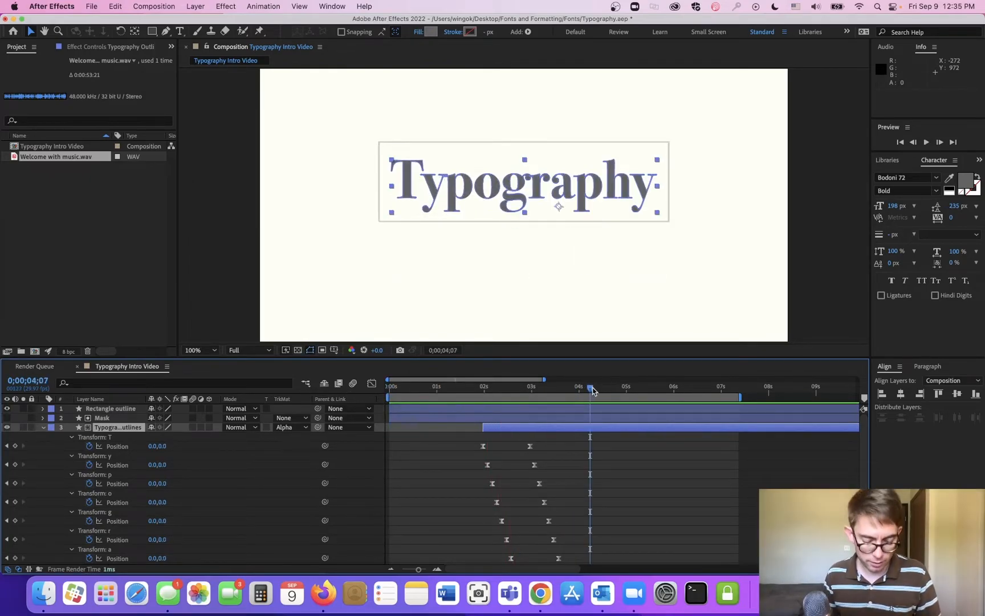
{"action": "key", "text": "space"}
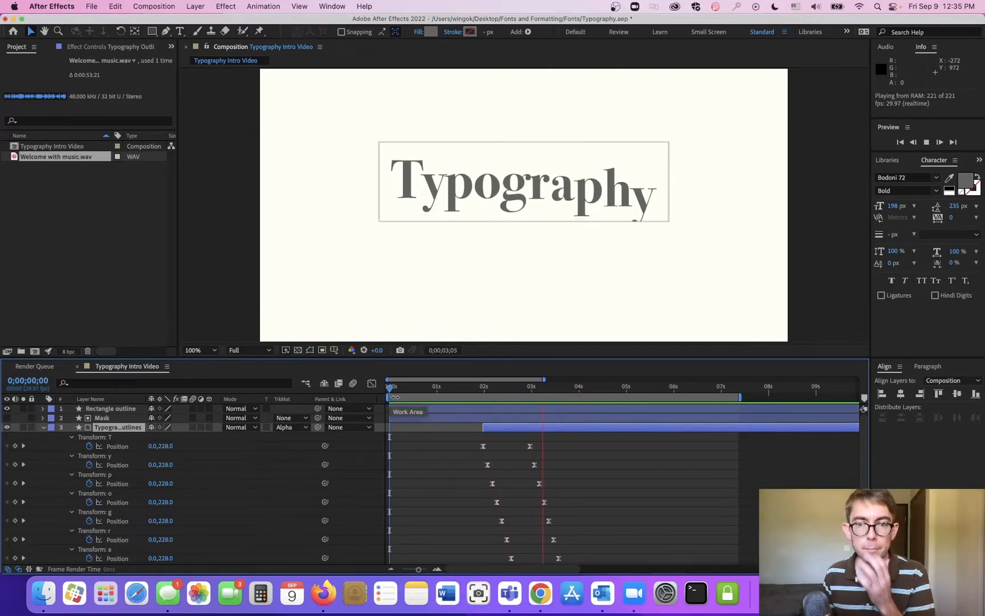
{"action": "key", "text": "space"}
- Move the Typography Outlines layer to start at about 0;00;01;03 and preview from the beginning
{"action": "mouse_move", "coordinate": [454, 392]}
{"action": "left_mouse_down"}
{"action": "mouse_move", "coordinate": [508, 393]}
{"action": "mouse_move", "coordinate": [462, 426]}
{"action": "left_mouse_up"}
{"action": "left_click_drag", "start_coordinate": [420, 387], "coordinate": [361, 393]}
{"action": "key", "text": "space"}
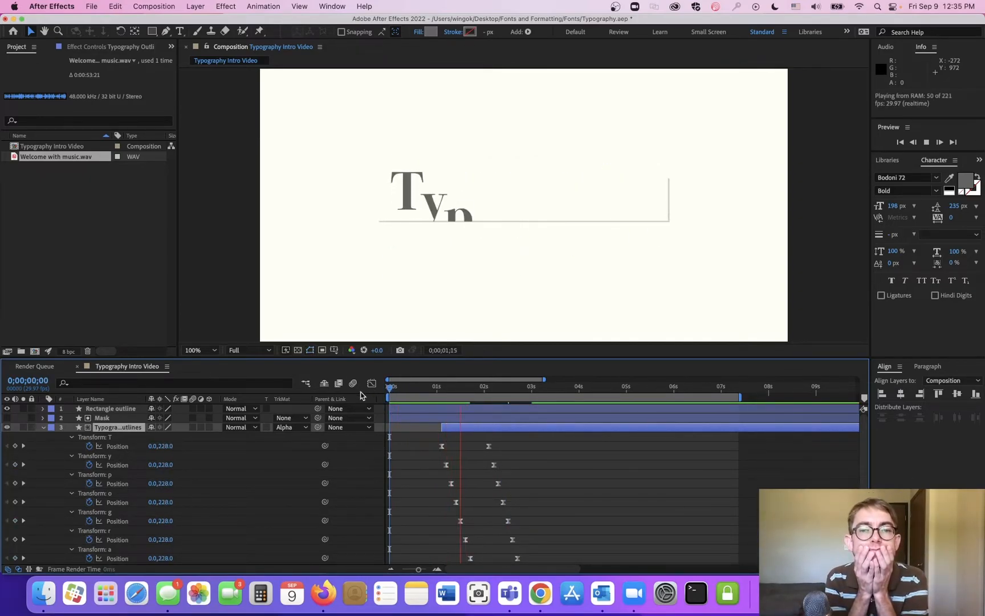
{"action": "key", "text": "space"}
- End the work area at 0;00;03;09 and preview the shortened animation from the beginning
{"action": "left_click_drag", "start_coordinate": [463, 393], "coordinate": [483, 393]}
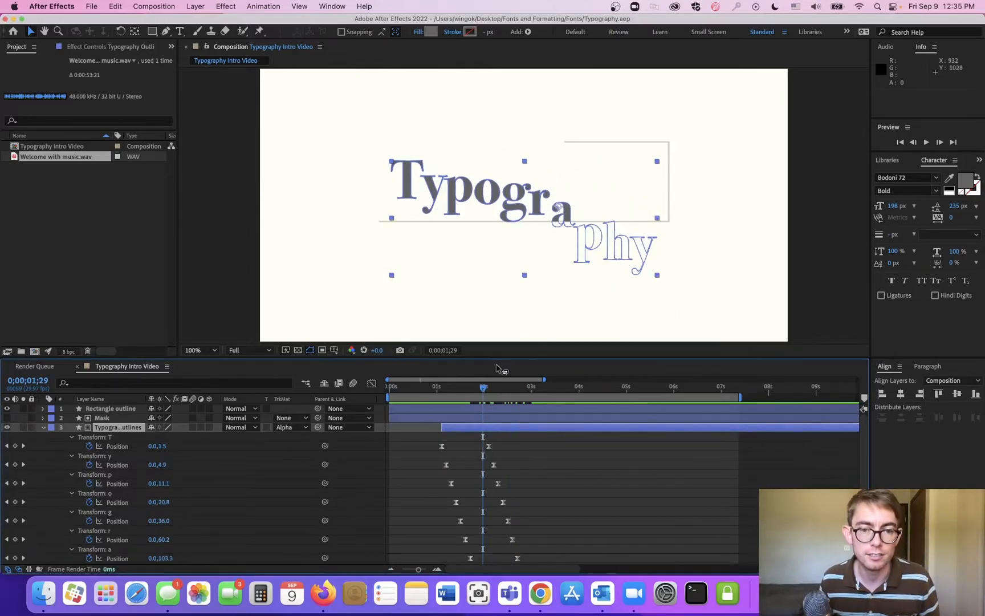
{"action": "left_click_drag", "start_coordinate": [480, 391], "coordinate": [549, 387]}
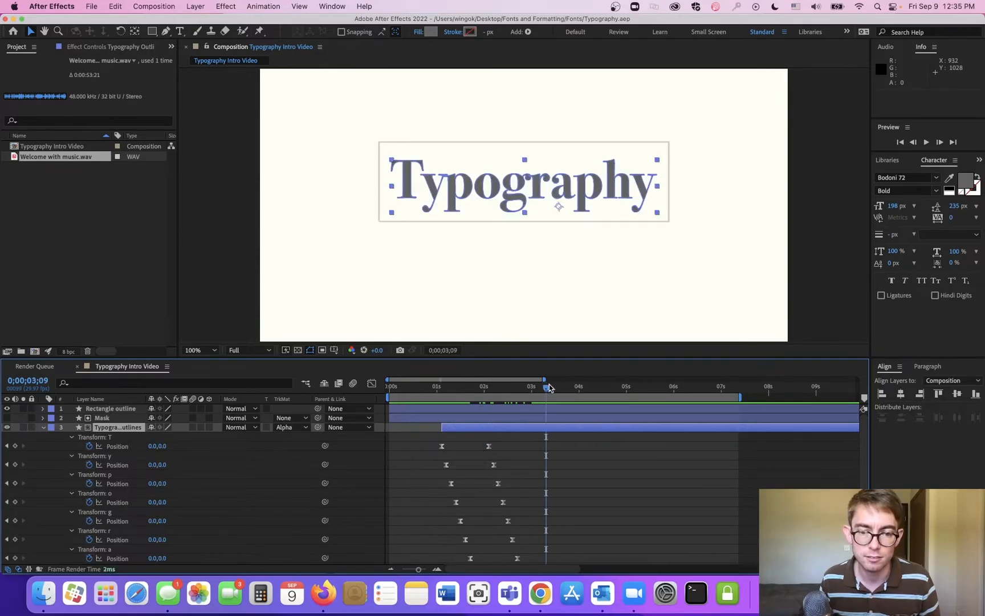
{"action": "key", "text": "n"}
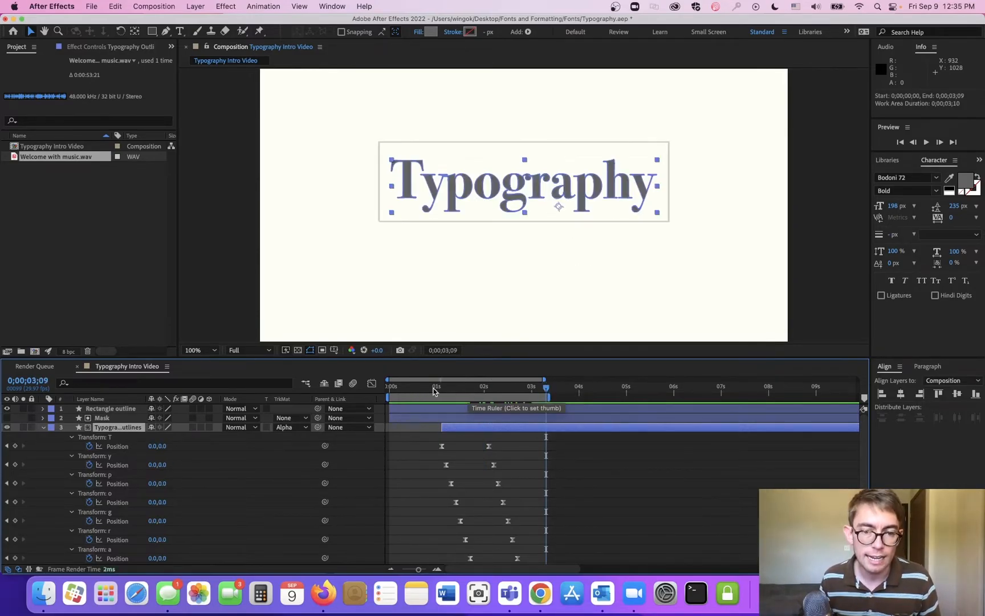
{"action": "key", "text": "Home"}
{"action": "key", "text": "space"}
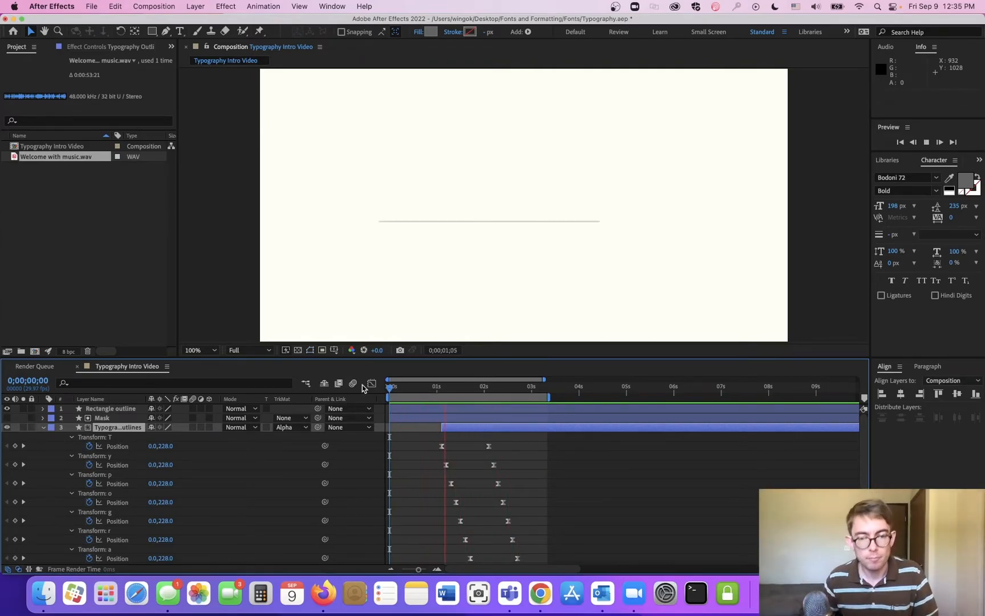
{"action": "key", "text": "space"}
{"action": "key", "text": "Home"}
{"action": "key", "text": "space"}
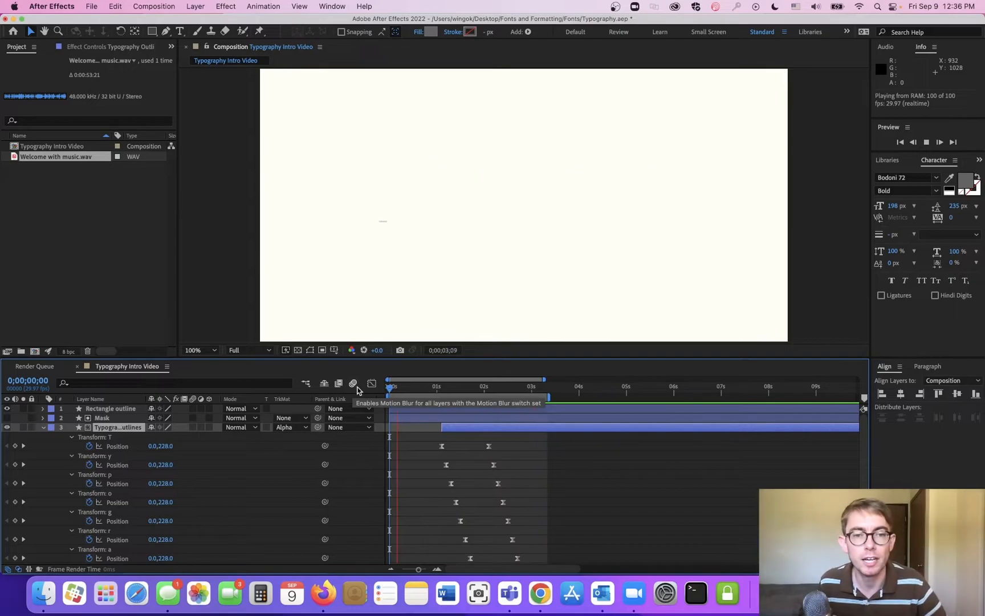
{"action": "key", "text": "space"}
- Extend the work area to 0;00;06;00, collapse the Typography Outlines layer and set the current time to 0;00;04;10
{"action": "left_click_drag", "start_coordinate": [550, 397], "coordinate": [676, 397]}
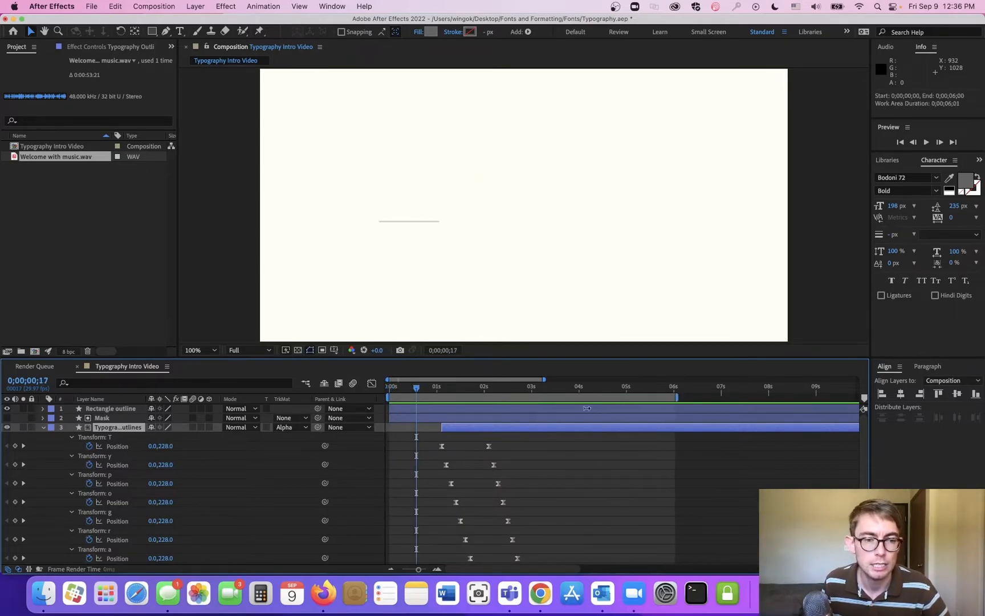
{"action": "left_click", "coordinate": [44, 428]}
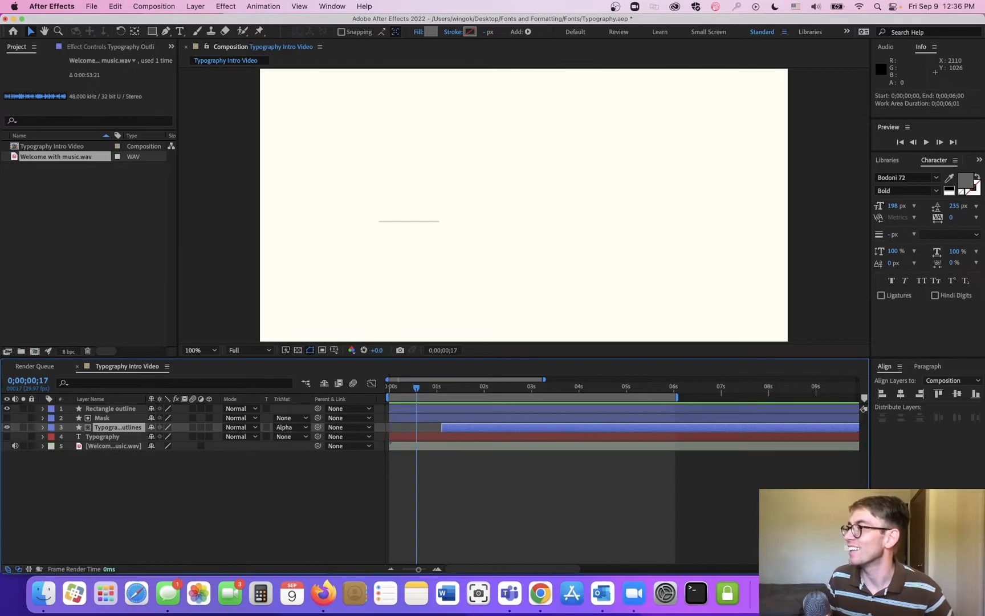
{"action": "left_click_drag", "start_coordinate": [416, 388], "coordinate": [593, 398]}
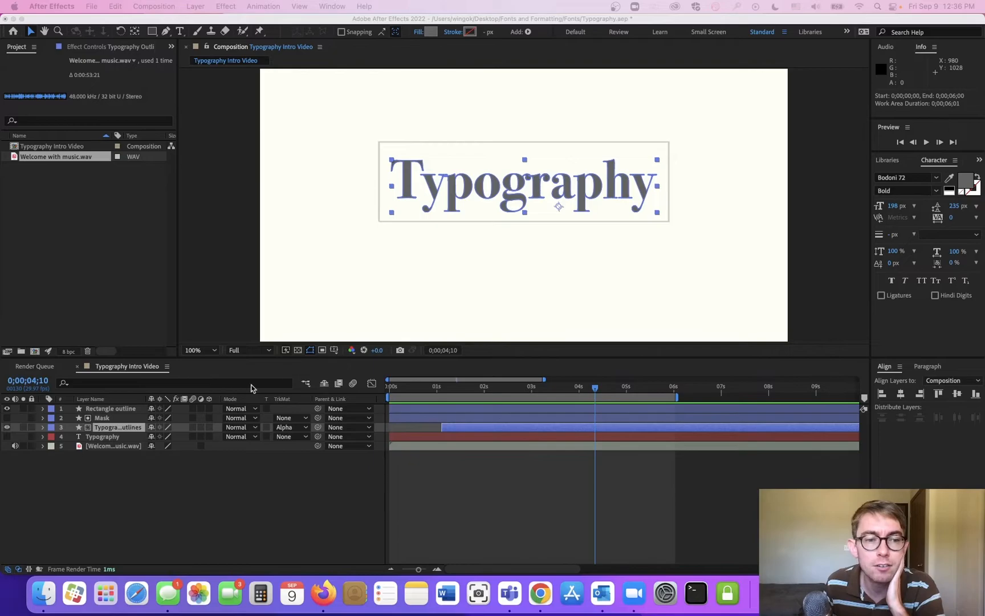
- Reveal the Rectangle outline layer's keyframes, copy its first End keyframe and extend the work area to 0;00;07;27
{"action": "left_click", "coordinate": [120, 418]}
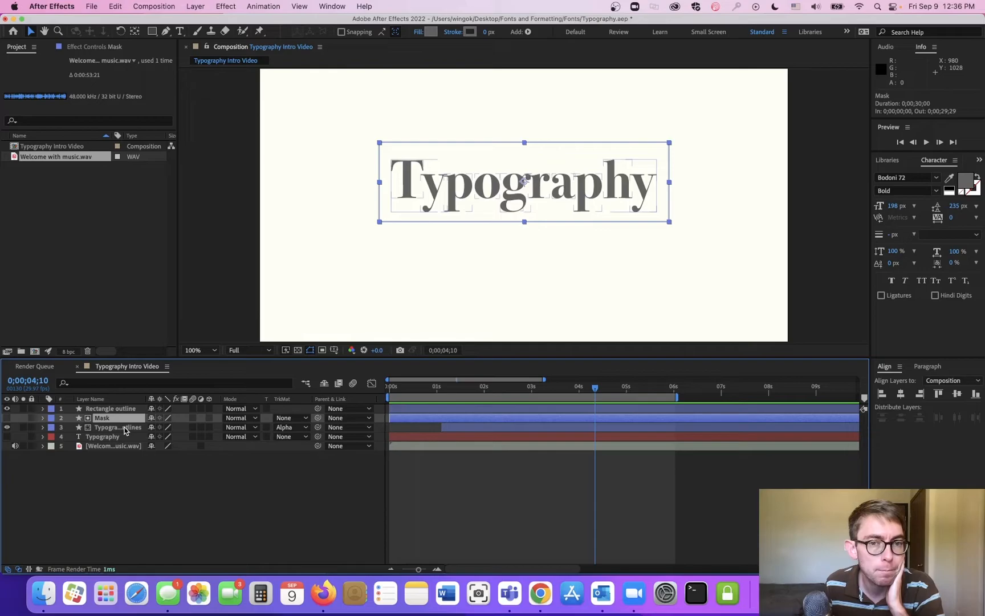
{"action": "left_click", "coordinate": [110, 409]}
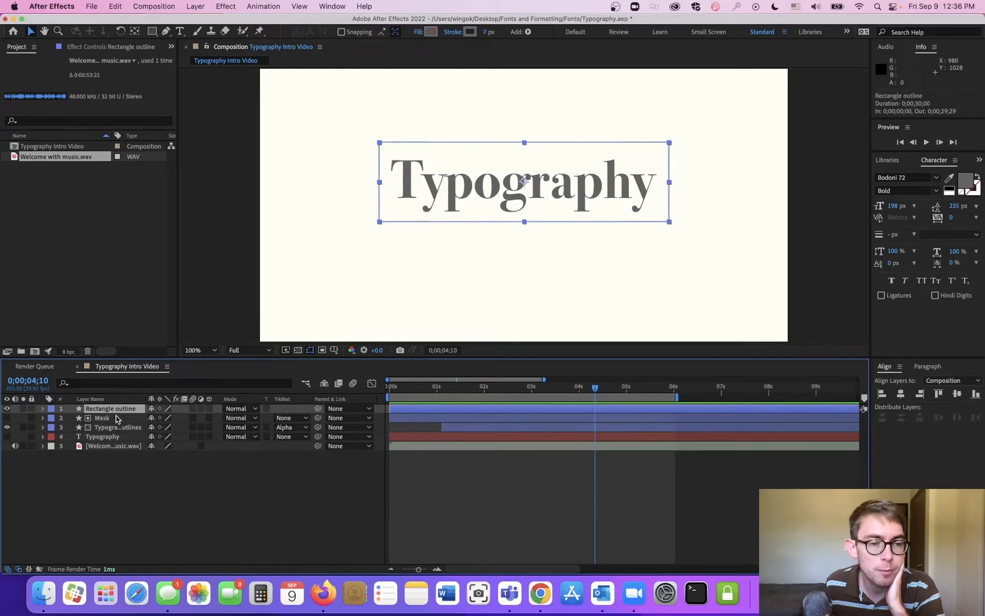
{"action": "key", "text": "u"}
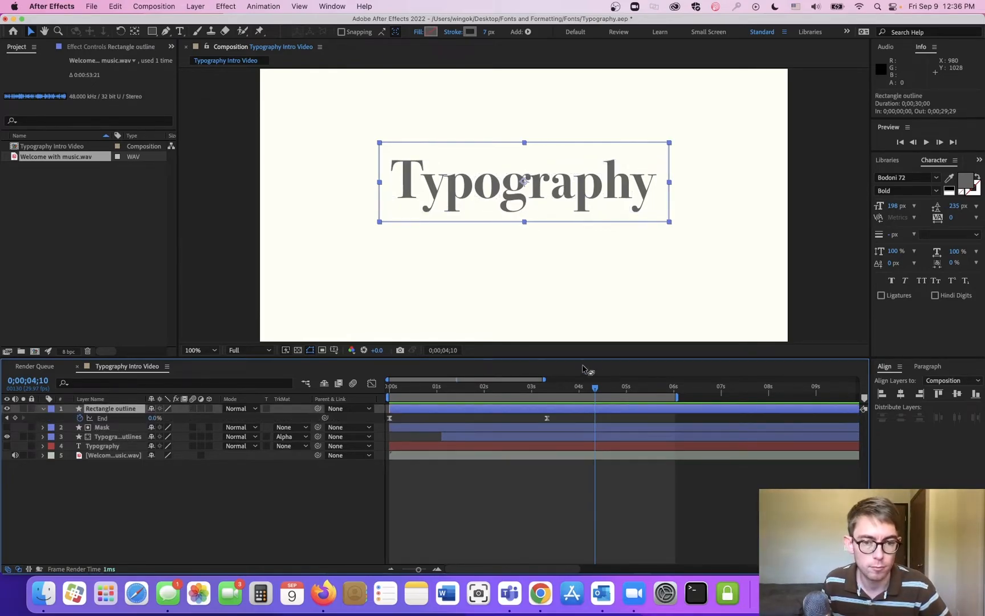
{"action": "left_click_drag", "start_coordinate": [420, 394], "coordinate": [549, 392]}
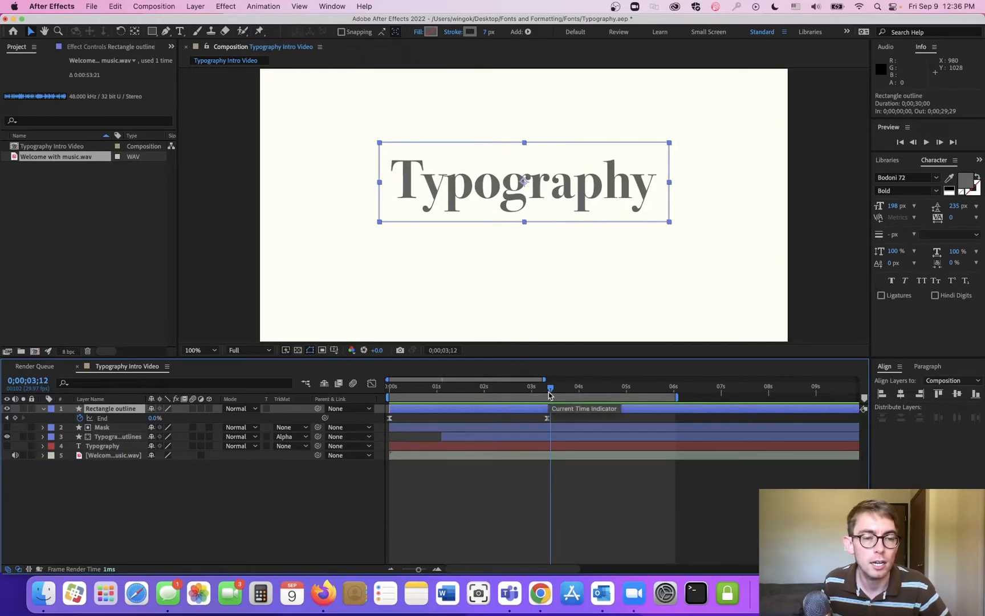
{"action": "left_click", "coordinate": [389, 418]}
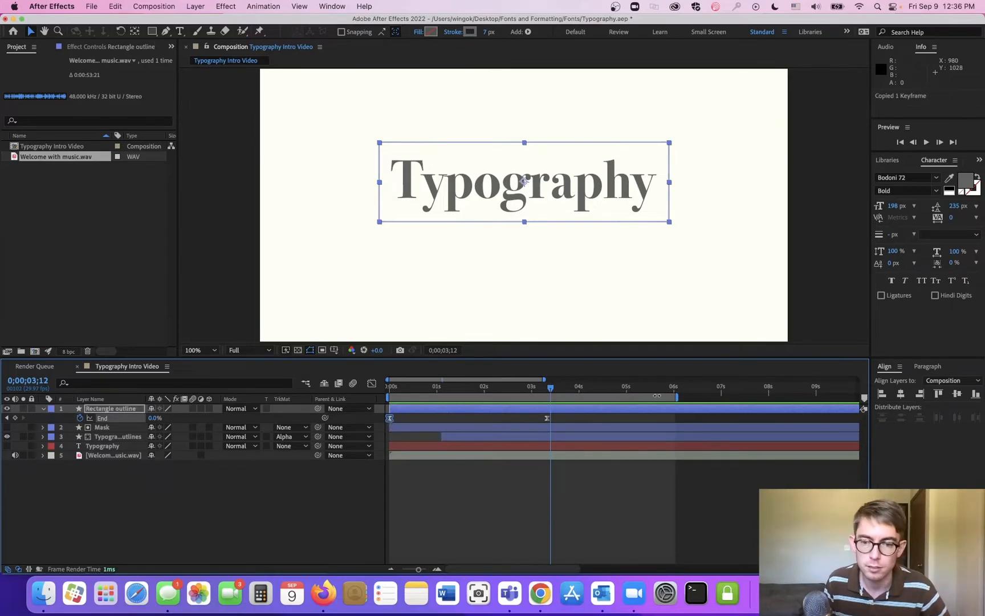
{"action": "left_click_drag", "start_coordinate": [682, 397], "coordinate": [756, 396]}
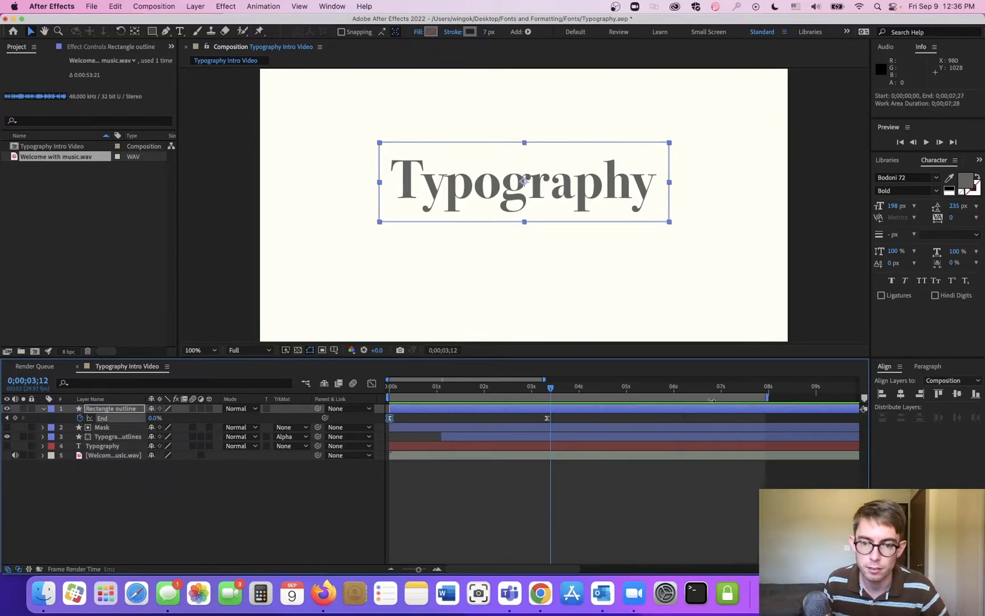
- Paste the copied End keyframe at 0;00;06;01 and scrub through the outline animation
{"action": "left_click", "coordinate": [675, 390]}
{"action": "key", "text": "super+v"}
{"action": "left_click_drag", "start_coordinate": [501, 390], "coordinate": [549, 404]}
{"action": "left_click", "coordinate": [545, 331]}
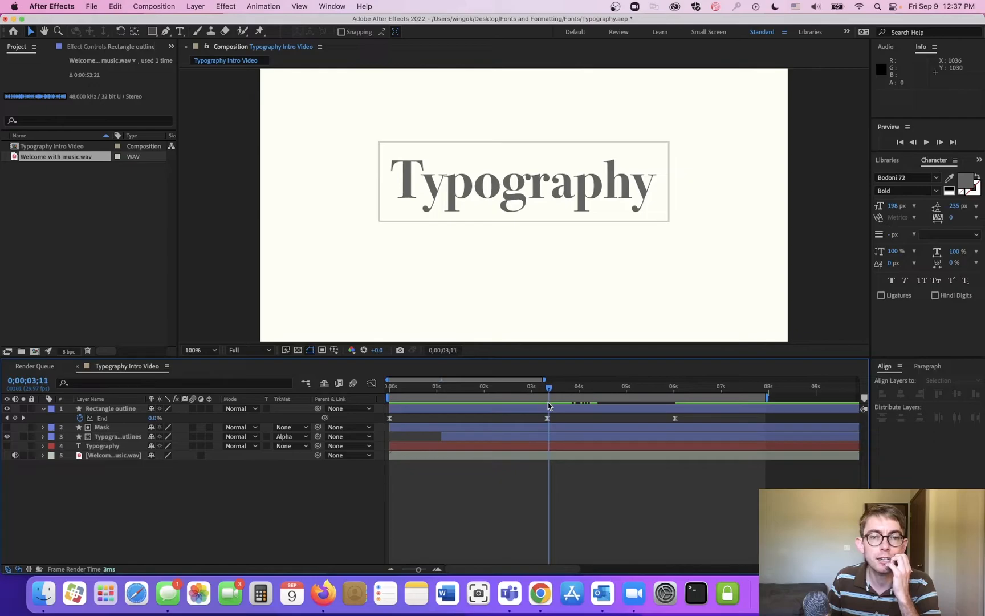
{"action": "key", "text": "k"}
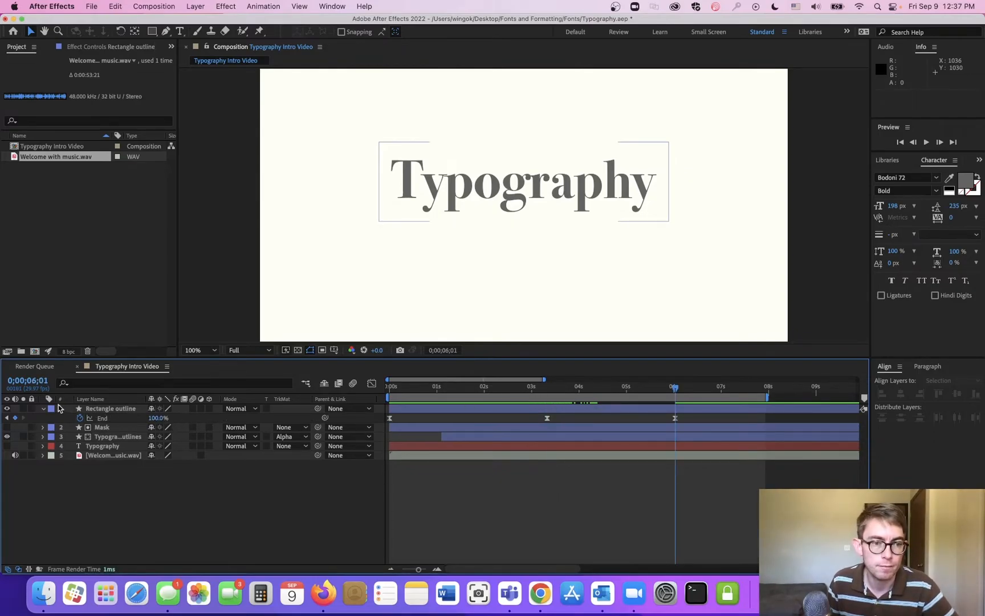
- Expand the Rectangle outline's Trim Paths properties and delete the End keyframe at 0;00;06;01
{"action": "left_click", "coordinate": [44, 408]}
{"action": "left_click", "coordinate": [44, 408]}
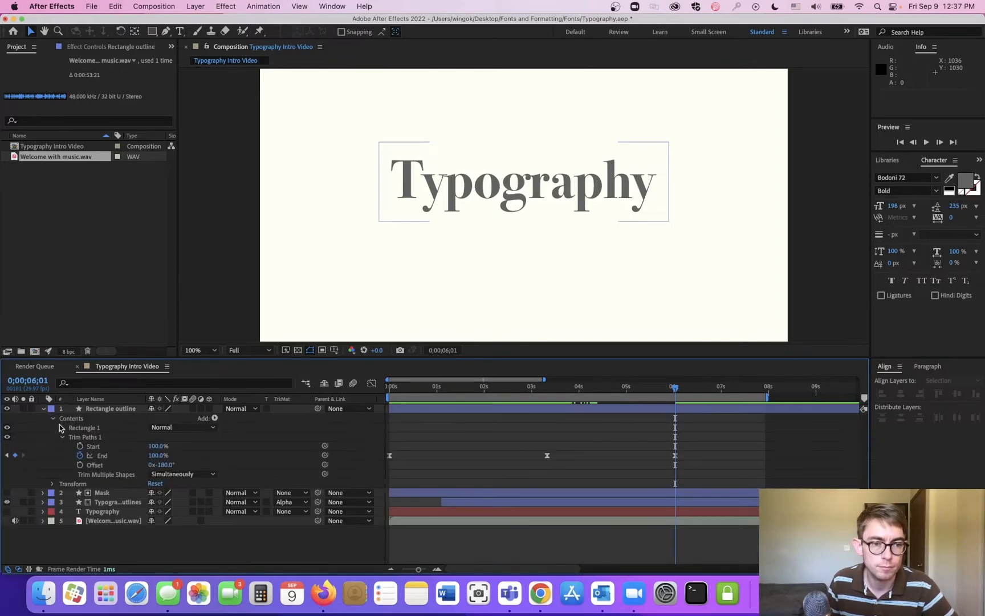
{"action": "left_click_drag", "start_coordinate": [683, 442], "coordinate": [671, 458]}
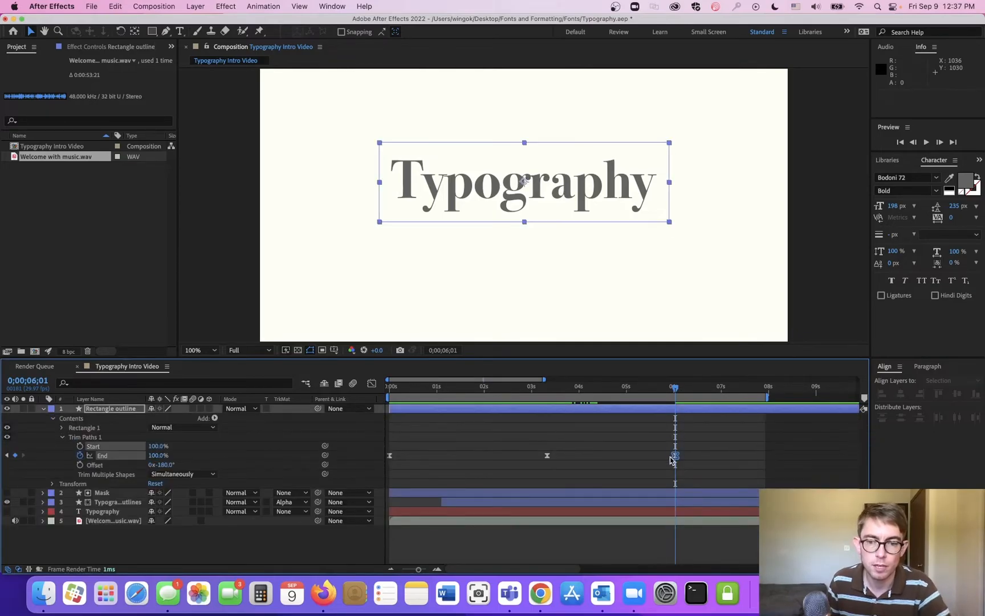
{"action": "key", "text": "Delete"}
- Keyframe the outline's Trim Paths Start at 100% on 0;00;03;10 and 13% on 0;00;05;24, and scrub through the change
{"action": "left_click_drag", "start_coordinate": [554, 387], "coordinate": [548, 388]}
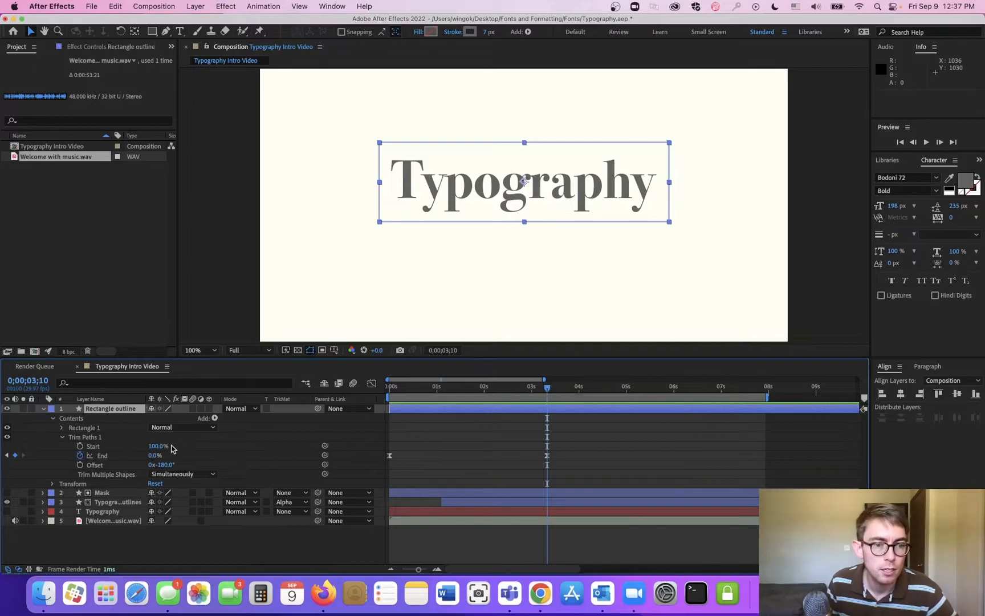
{"action": "left_click", "coordinate": [81, 447]}
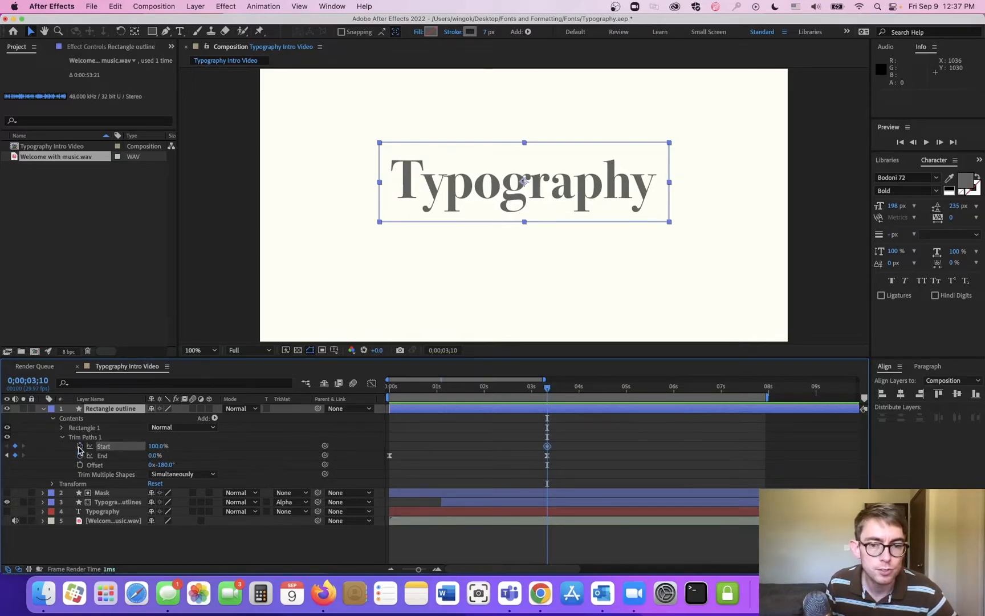
{"action": "left_click_drag", "start_coordinate": [658, 388], "coordinate": [664, 388]}
{"action": "left_click_drag", "start_coordinate": [159, 451], "coordinate": [116, 450]}
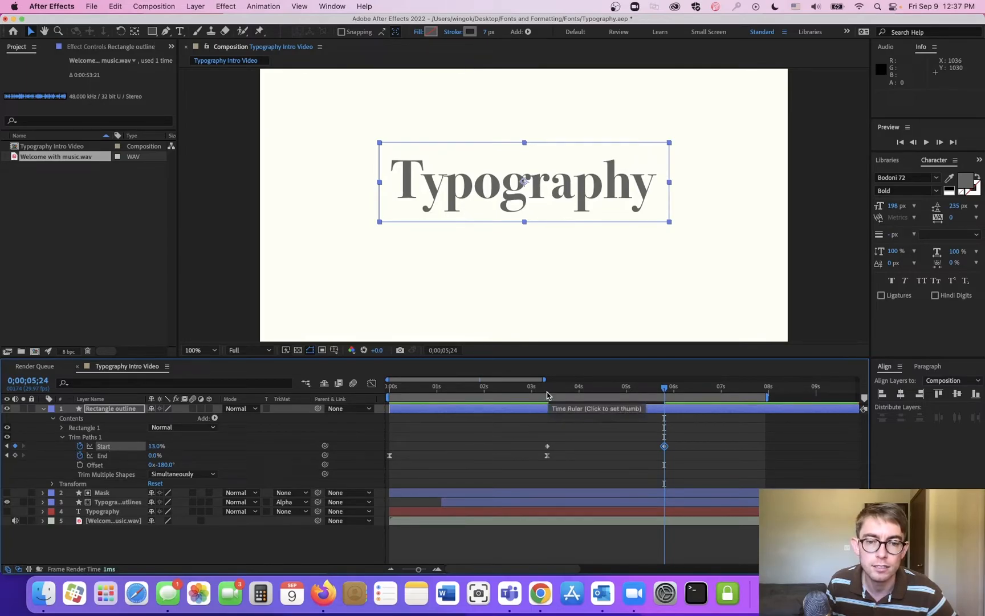
{"action": "left_click", "coordinate": [576, 337]}
{"action": "mouse_move", "coordinate": [532, 388]}
{"action": "left_mouse_down"}
{"action": "mouse_move", "coordinate": [453, 394]}
{"action": "mouse_move", "coordinate": [663, 407]}
{"action": "left_mouse_up"}
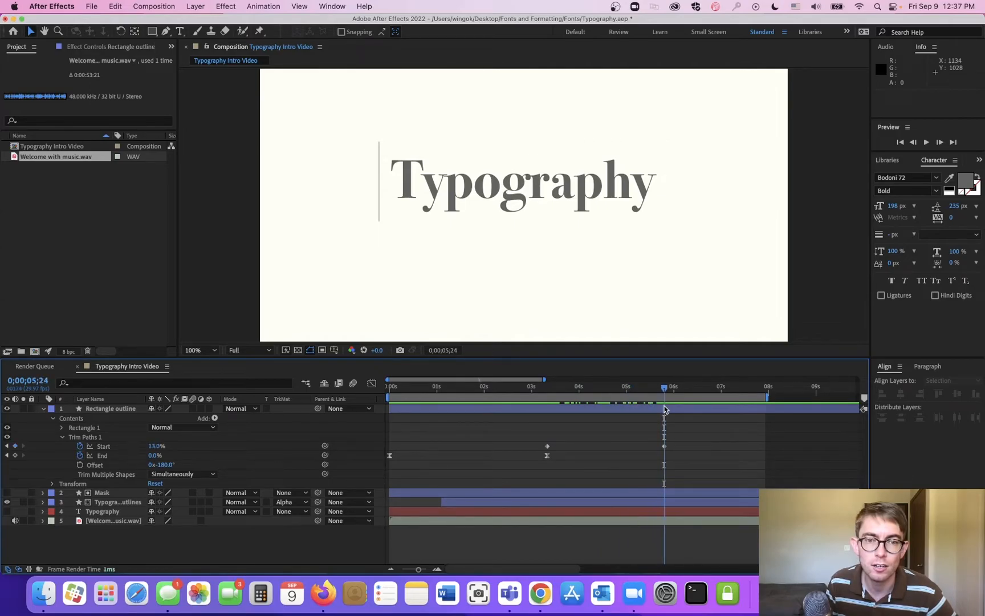
- With no layer selected, draw a tall vertical line with the Pen tool beside the outline's remaining left edge, extending above and below it
{"action": "left_click", "coordinate": [465, 409]}
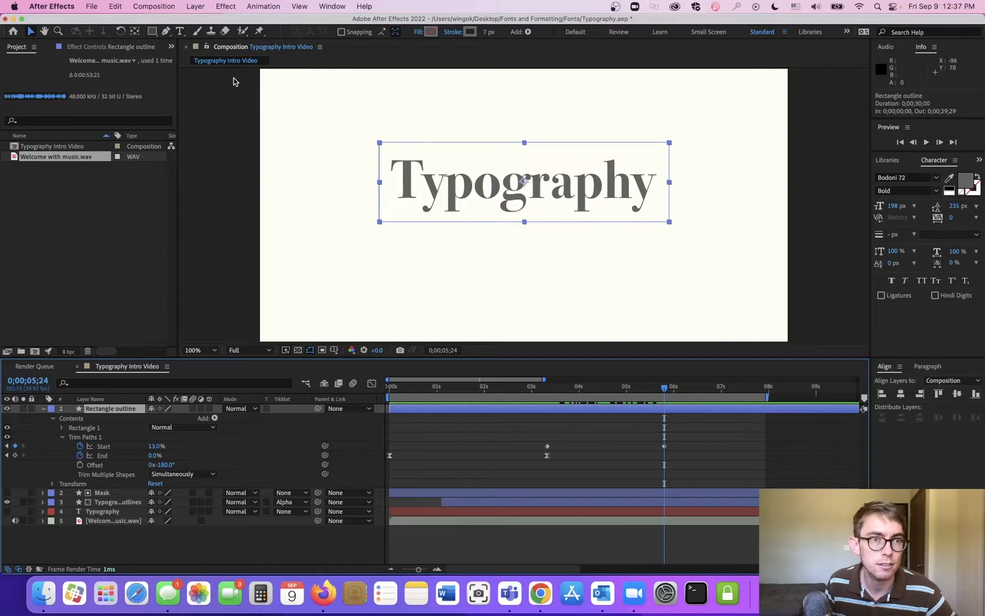
{"action": "left_click", "coordinate": [146, 544]}
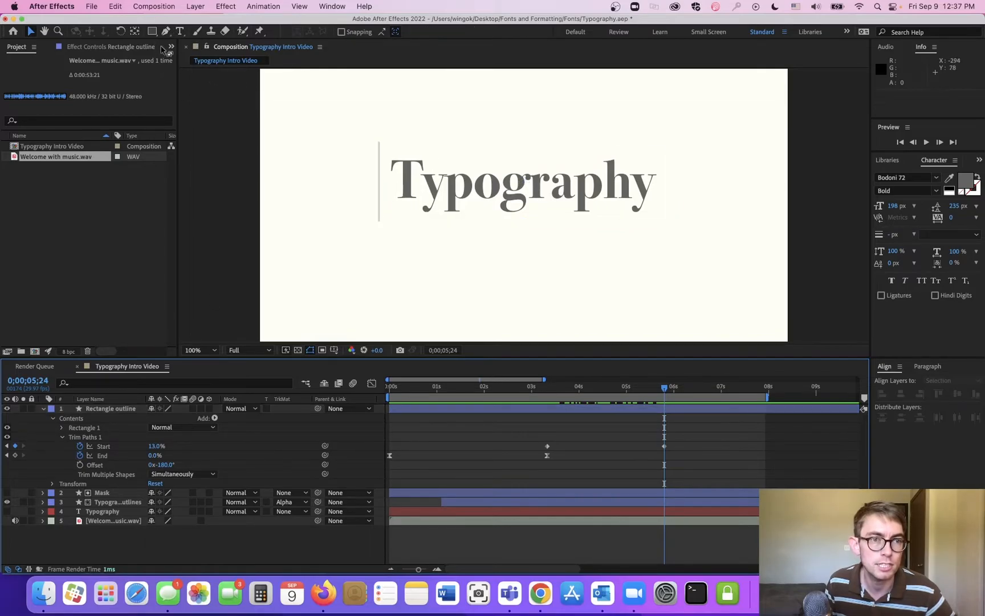
{"action": "left_click", "coordinate": [150, 32]}
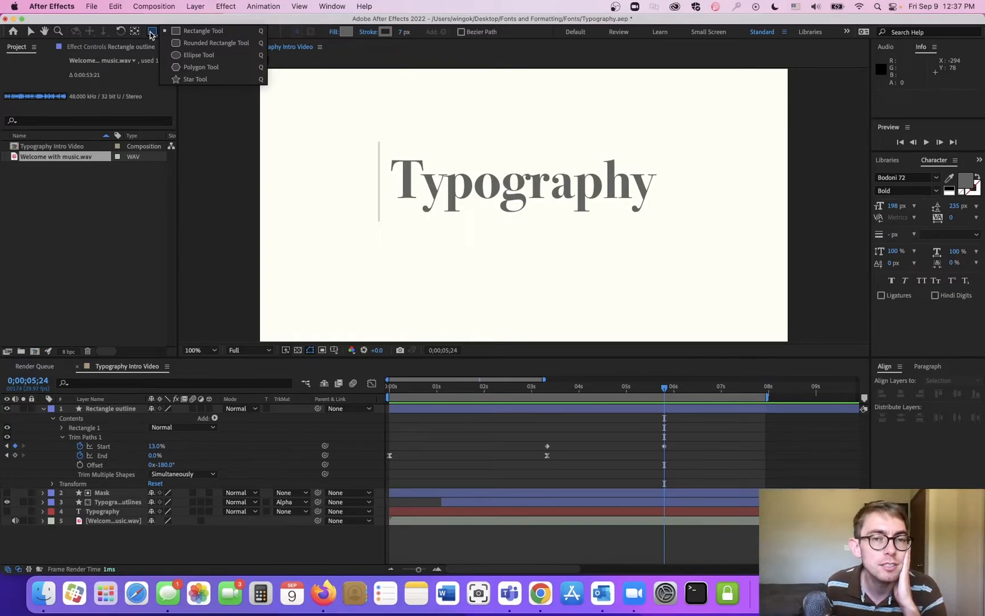
{"action": "left_click", "coordinate": [152, 34]}
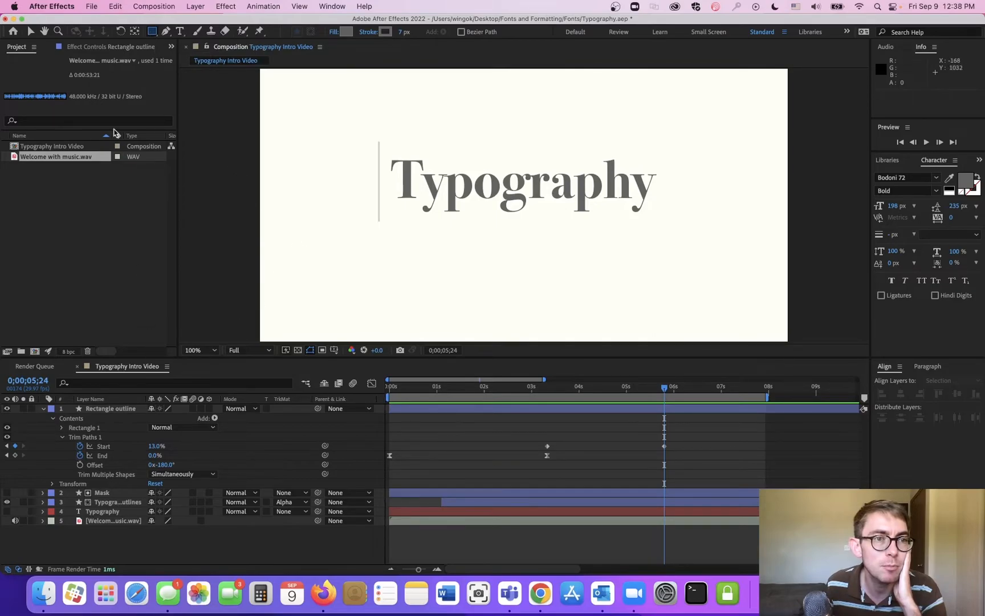
{"action": "left_click", "coordinate": [156, 34]}
{"action": "left_click", "coordinate": [155, 35]}
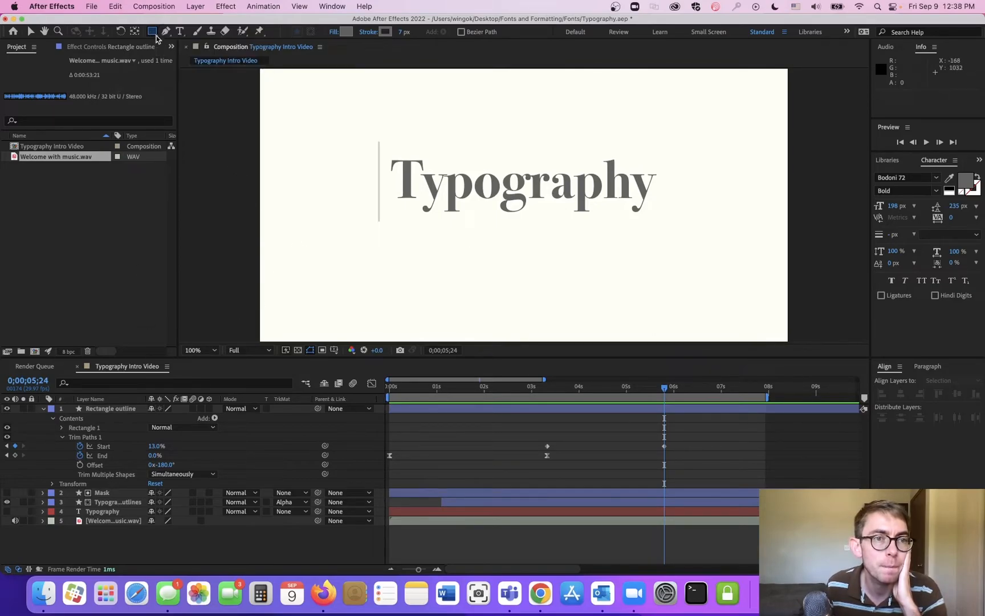
{"action": "left_click", "coordinate": [166, 32]}
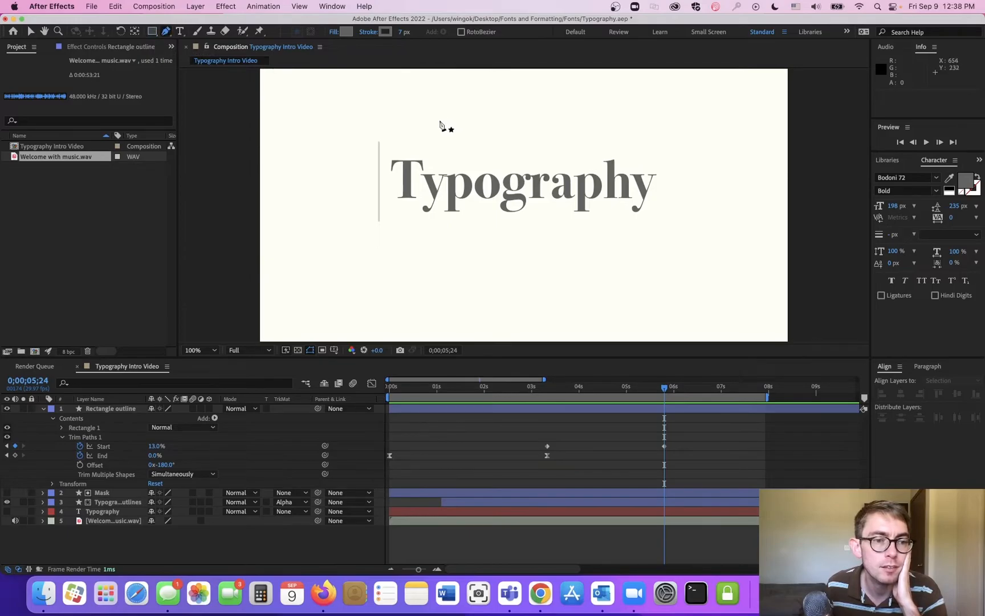
{"action": "left_click", "coordinate": [382, 81]}
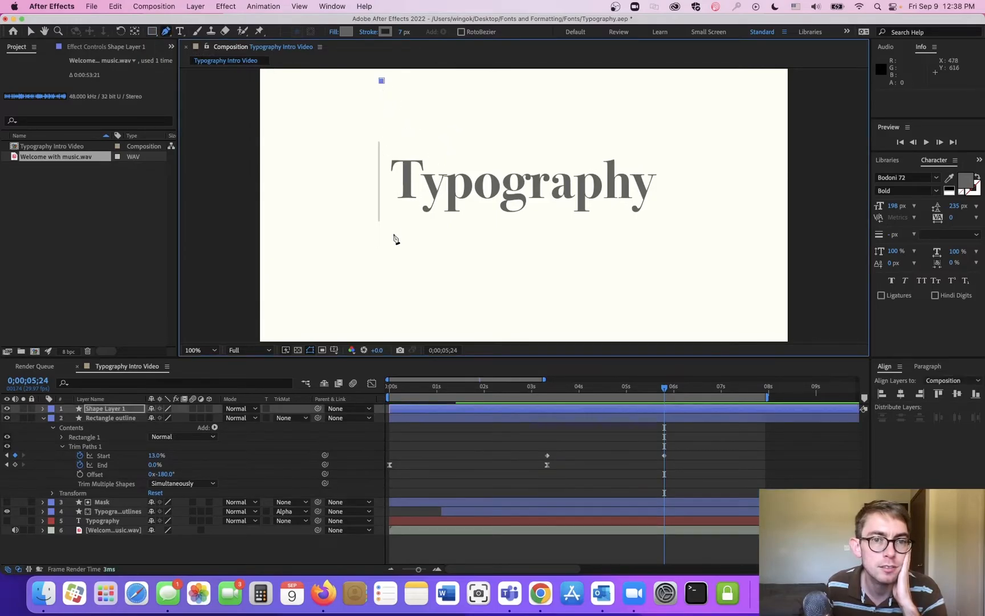
{"action": "left_click", "coordinate": [381, 308]}
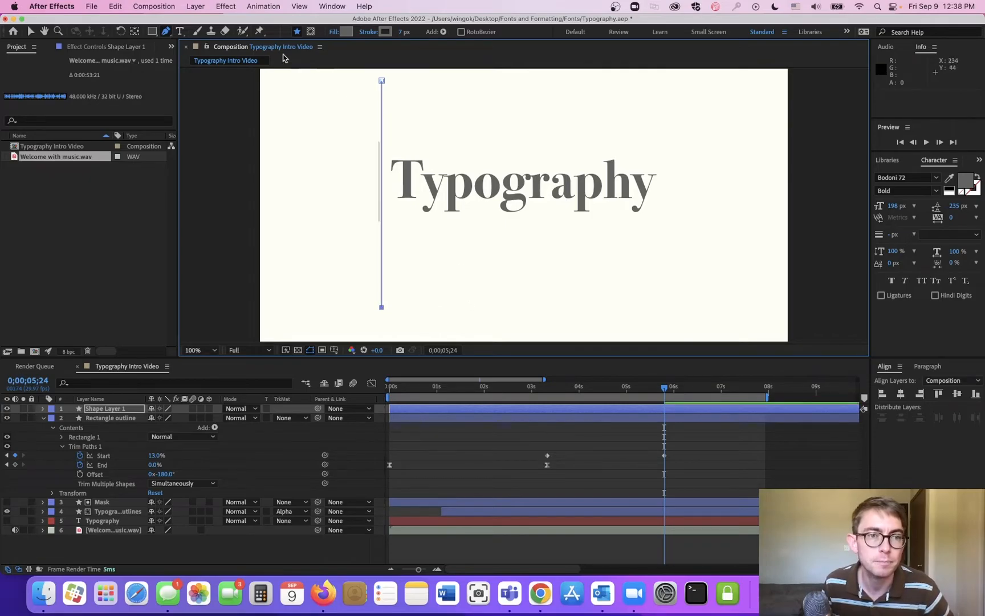
- Move the new line onto the outline's left edge at position 494, 452 and place its anchor point at the line's middle
{"action": "left_click", "coordinate": [33, 33]}
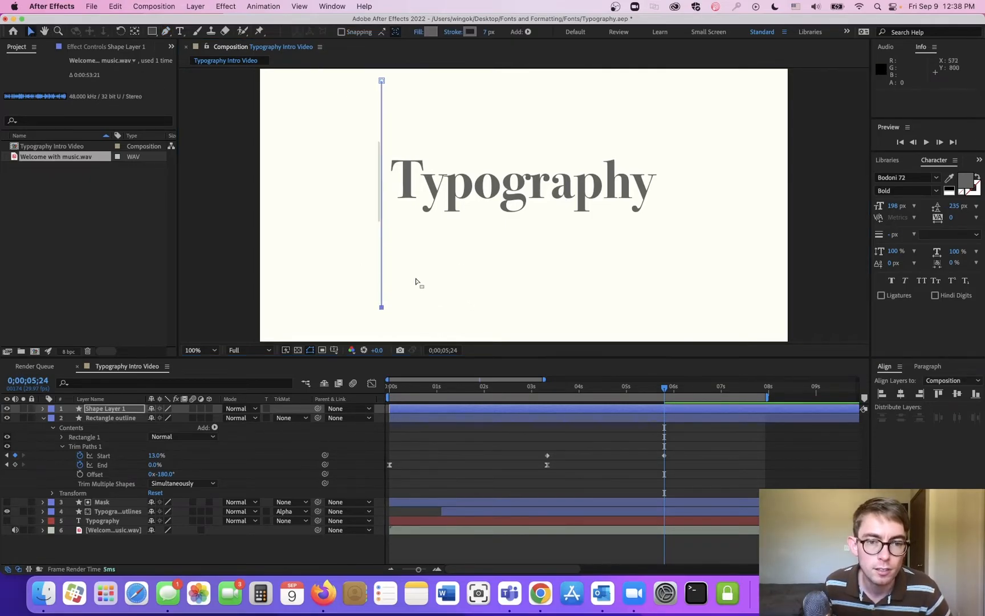
{"action": "mouse_move", "coordinate": [380, 296]}
{"action": "left_mouse_down"}
{"action": "mouse_move", "coordinate": [367, 295]}
{"action": "mouse_move", "coordinate": [380, 300]}
{"action": "left_mouse_up"}
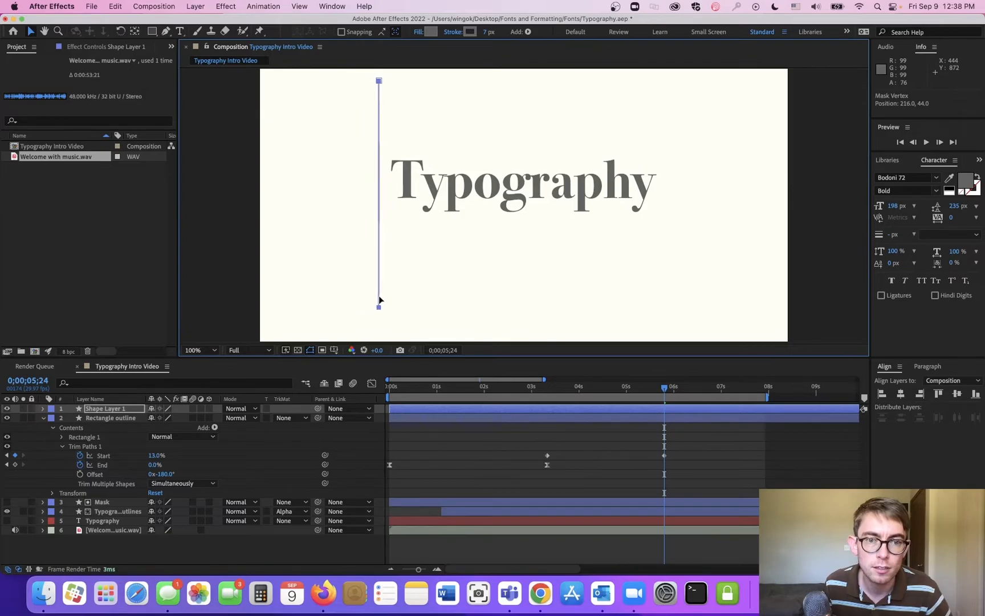
{"action": "scroll", "coordinate": [380, 205], "scroll_direction": "up", "scroll_amount": 4}
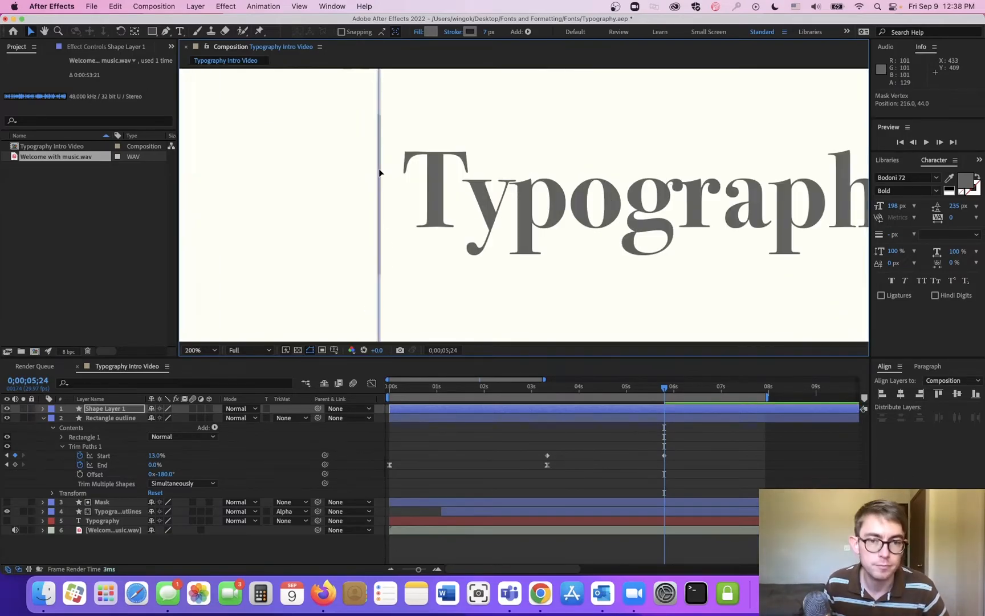
{"action": "scroll", "coordinate": [382, 175], "scroll_direction": "down", "scroll_amount": 4}
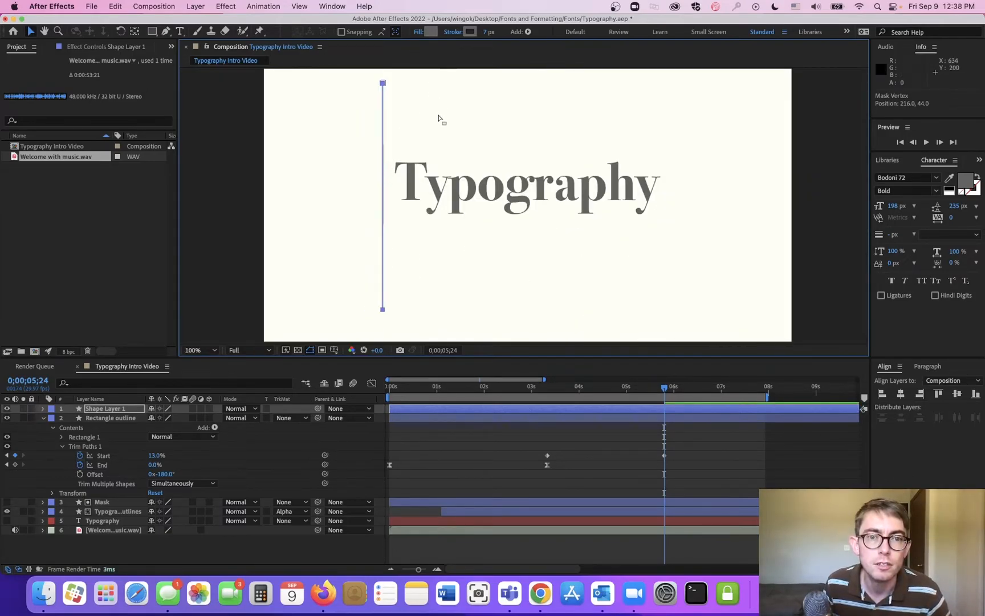
{"action": "left_click_drag", "start_coordinate": [384, 150], "coordinate": [370, 151]}
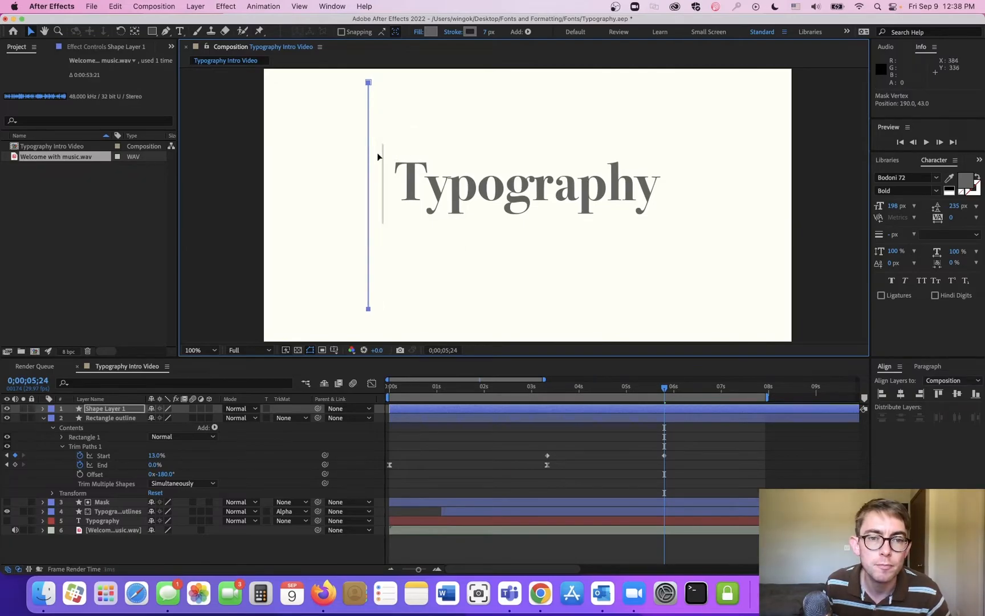
{"action": "left_click", "coordinate": [322, 184]}
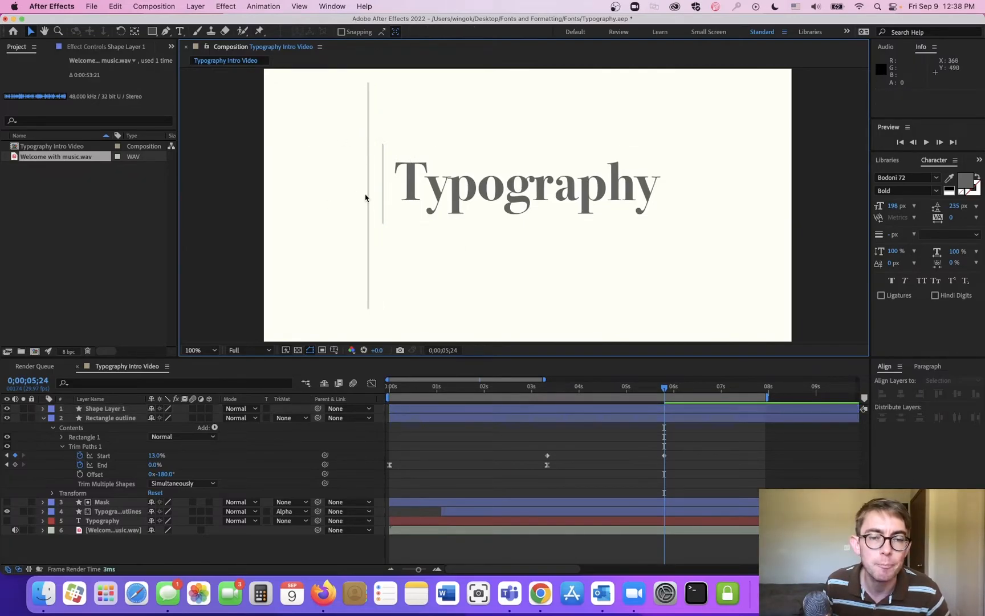
{"action": "left_click_drag", "start_coordinate": [369, 204], "coordinate": [383, 192]}
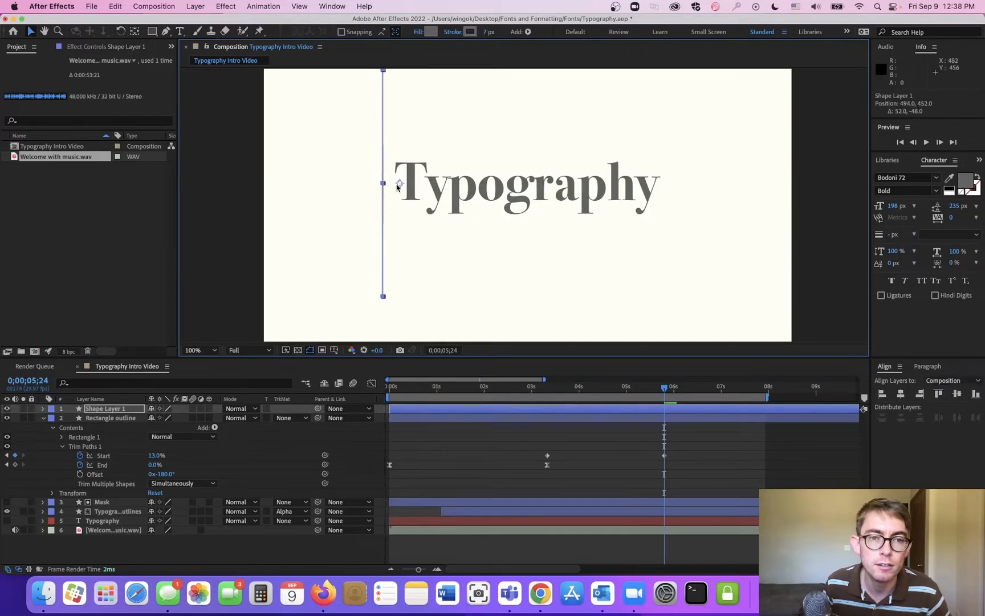
{"action": "left_click", "coordinate": [135, 30]}
{"action": "left_click_drag", "start_coordinate": [401, 186], "coordinate": [384, 186]}
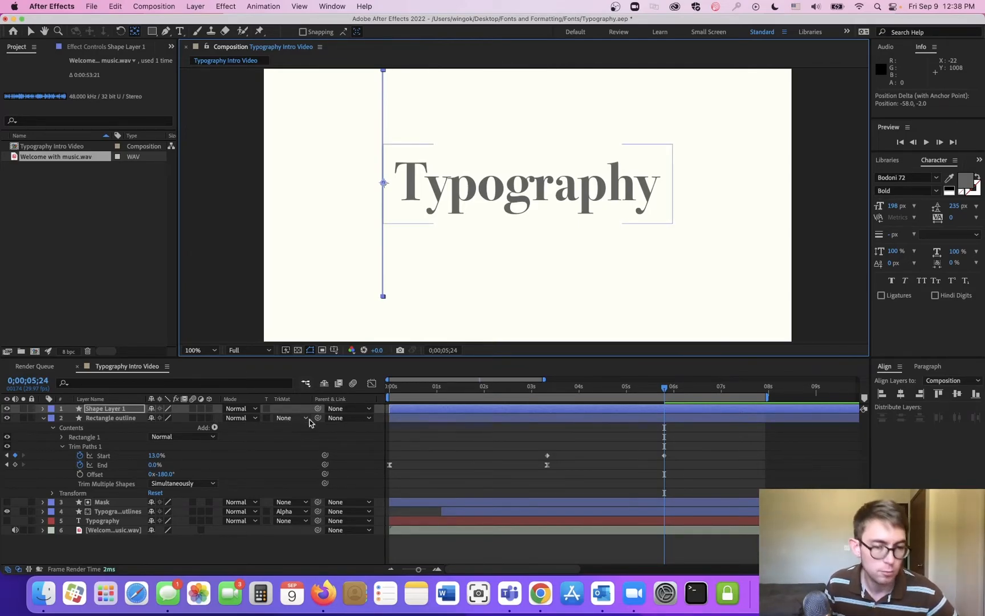
- Add a Scale keyframe of 100, 34% to Shape Layer 1 at 0;00;05;24 and set the current time to 0;00;07;15
{"action": "key", "text": "s"}
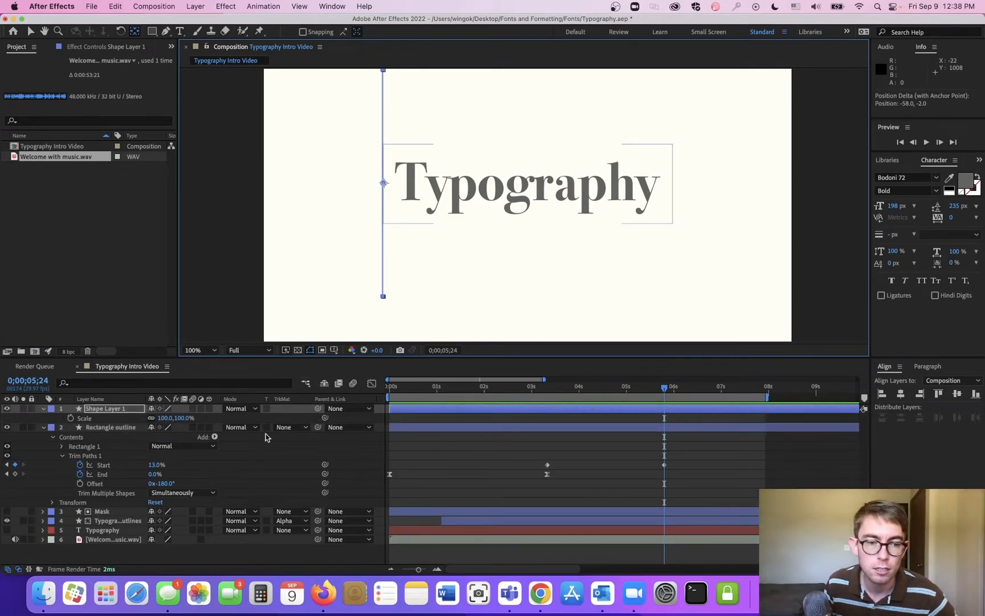
{"action": "left_click", "coordinate": [70, 418]}
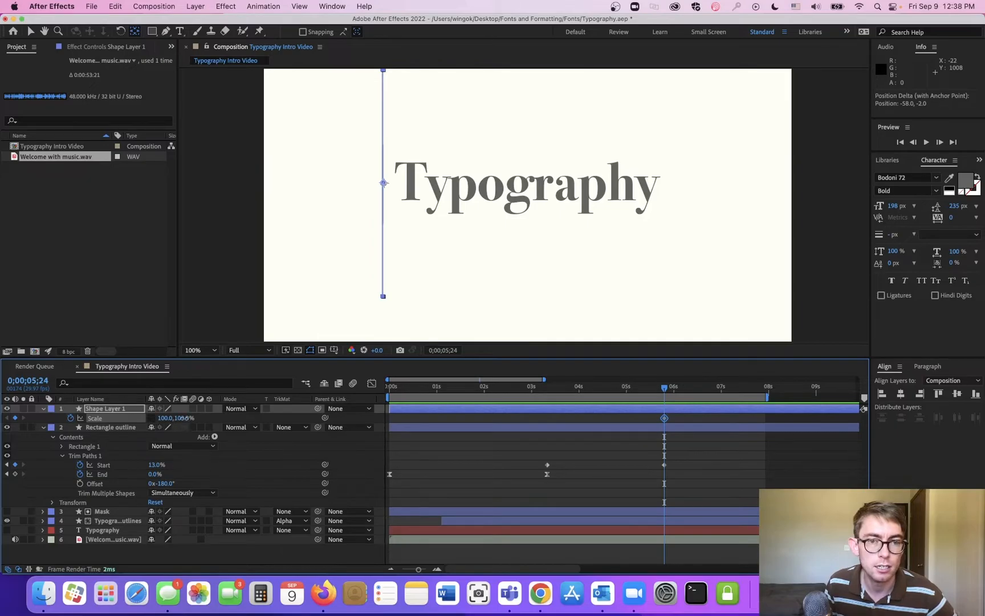
{"action": "left_click", "coordinate": [165, 418]}
{"action": "type", "text": "19"}
{"action": "key", "text": "Return"}
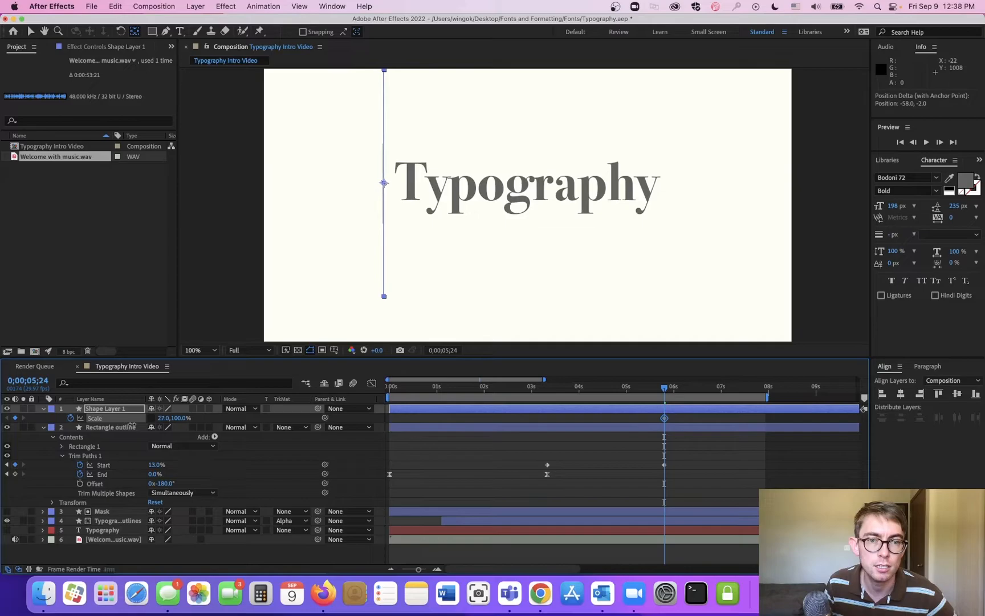
{"action": "key", "text": "super+z"}
{"action": "left_click_drag", "start_coordinate": [181, 420], "coordinate": [151, 427]}
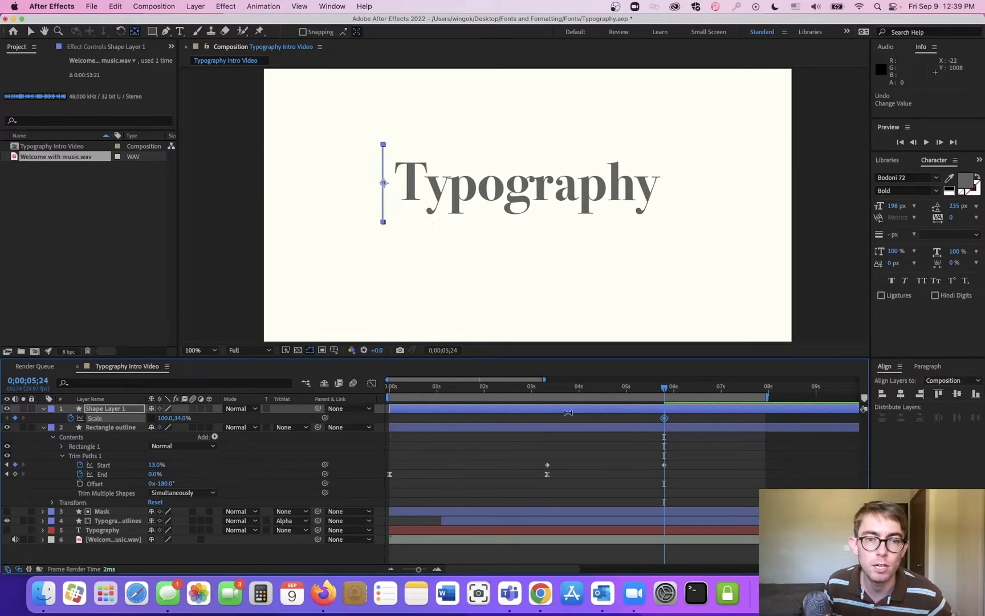
{"action": "left_click_drag", "start_coordinate": [664, 390], "coordinate": [745, 391]}
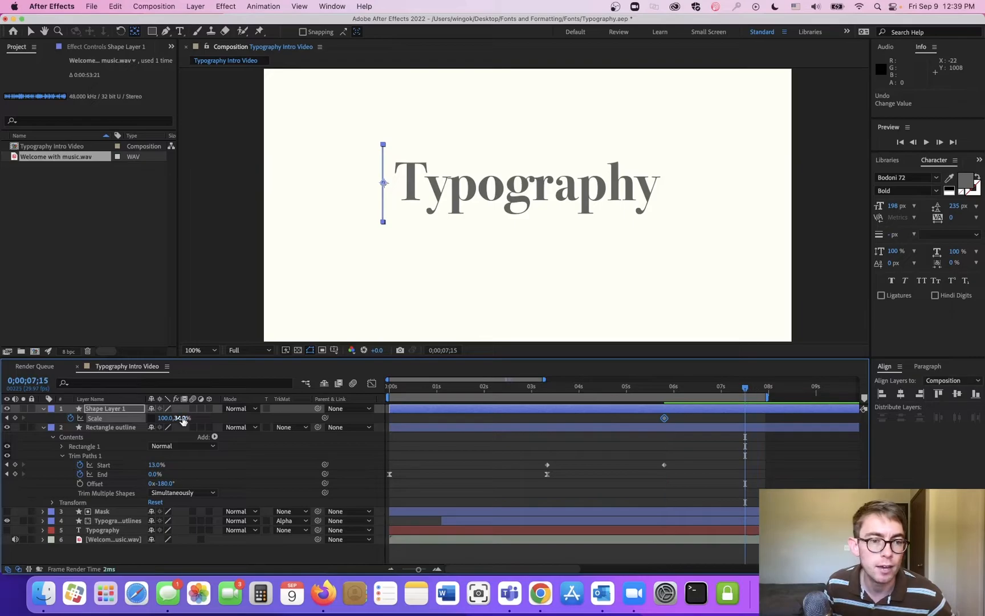
- Set Shape Layer 1's Scale to 100, 142% at 0;00;07;15 and set the work area from 0;00;03;07 to 0;00;08;19
{"action": "left_click_drag", "start_coordinate": [182, 420], "coordinate": [236, 417]}
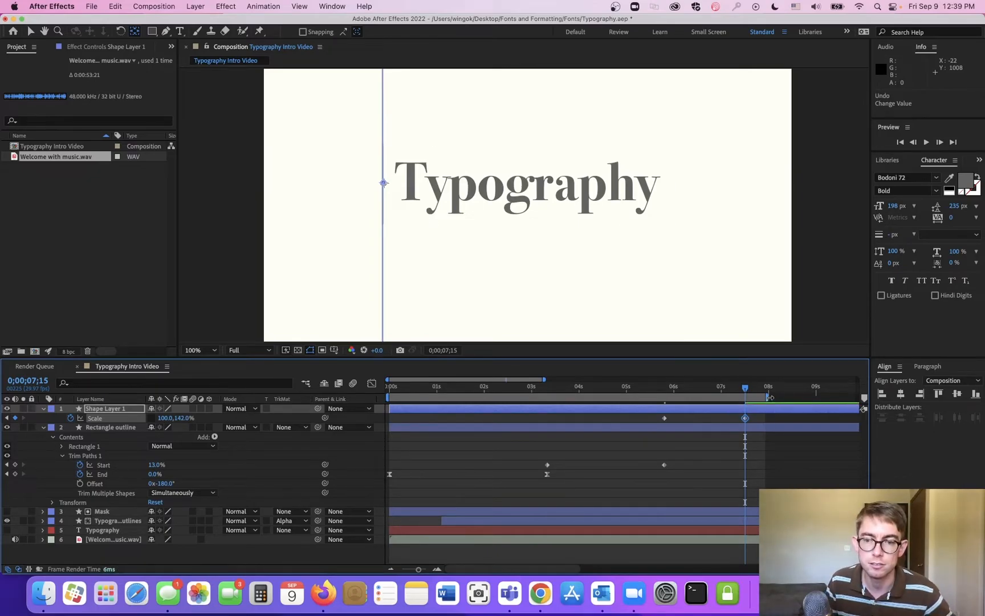
{"action": "left_click_drag", "start_coordinate": [768, 396], "coordinate": [797, 397]}
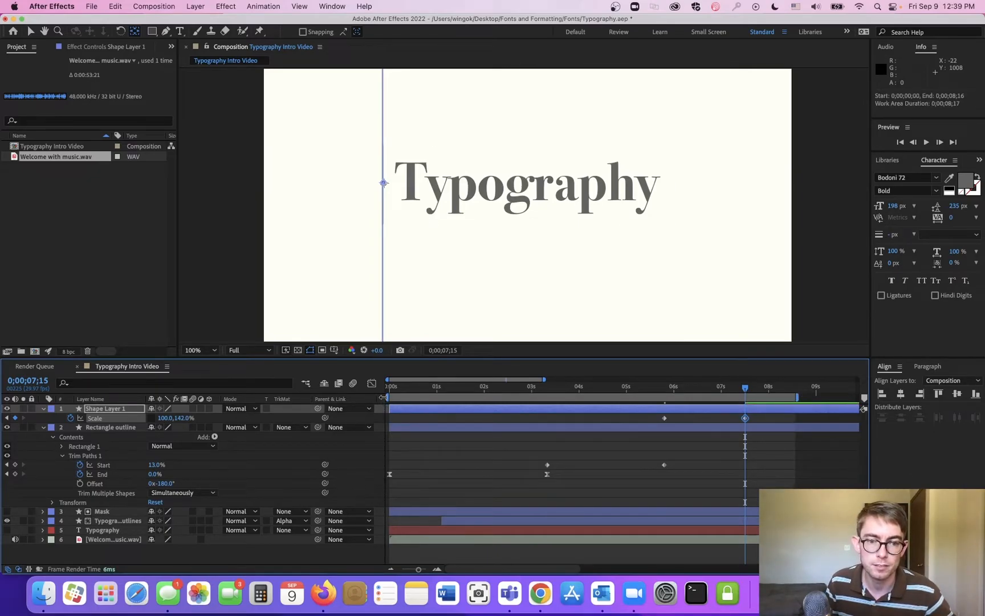
{"action": "left_click_drag", "start_coordinate": [401, 398], "coordinate": [590, 393]}
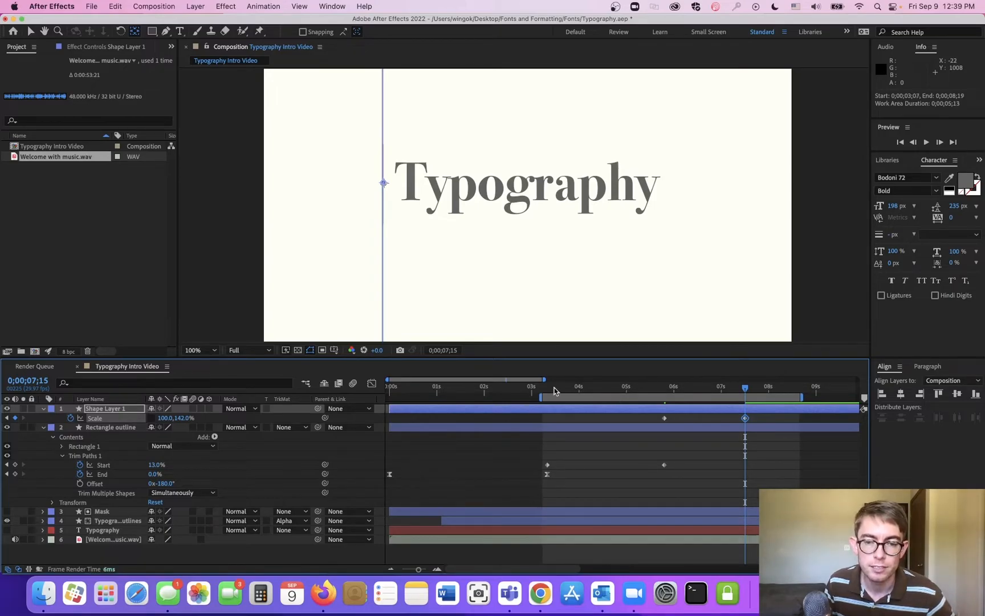
- Apply Easy Ease to both Scale keyframes of Shape Layer 1 and both Trim Paths Start keyframes of the Rectangle outline
{"action": "left_click_drag", "start_coordinate": [772, 418], "coordinate": [545, 469]}
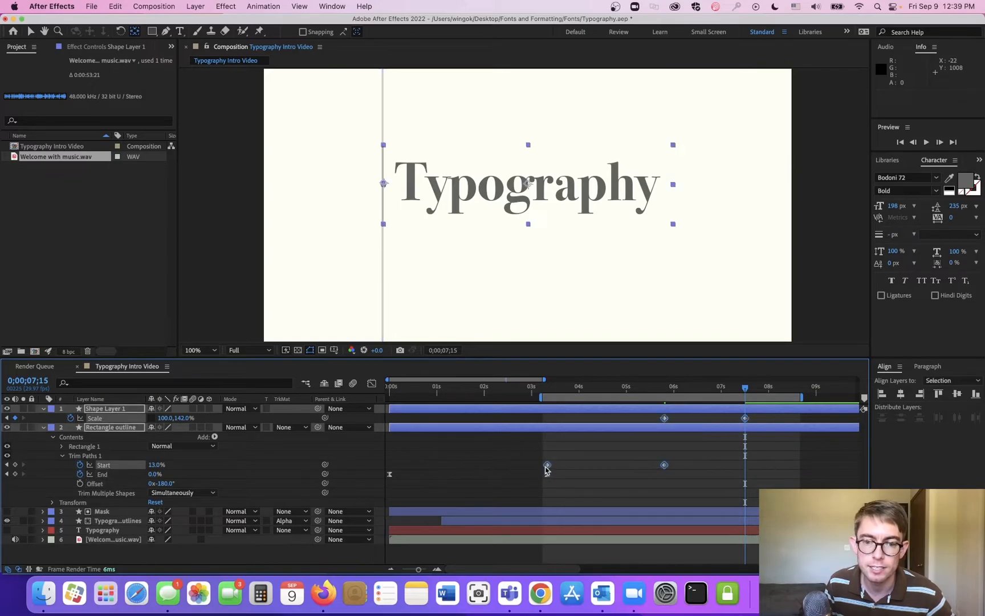
{"action": "right_click", "coordinate": [546, 468]}
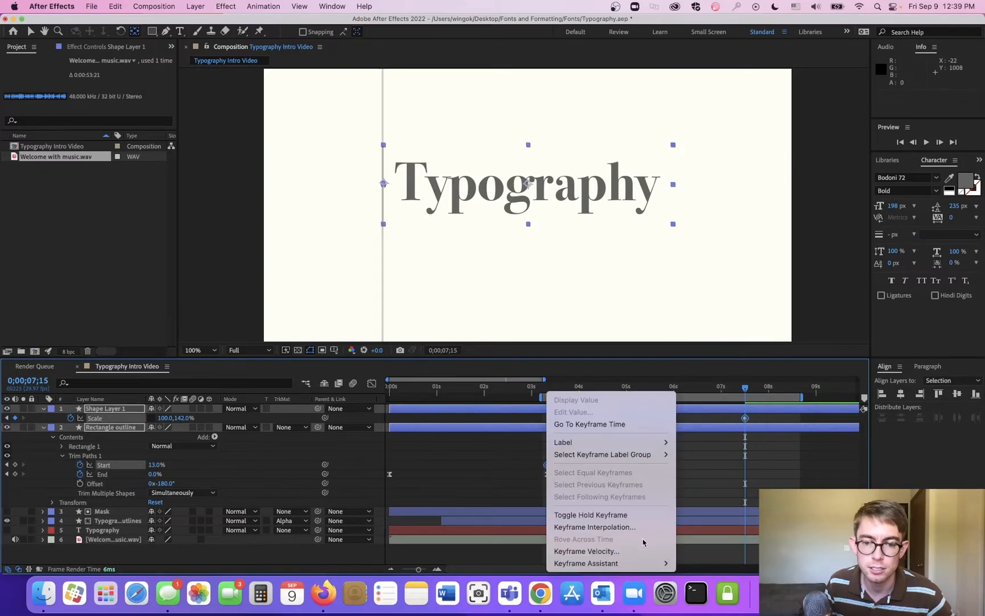
{"action": "left_click", "coordinate": [707, 489]}
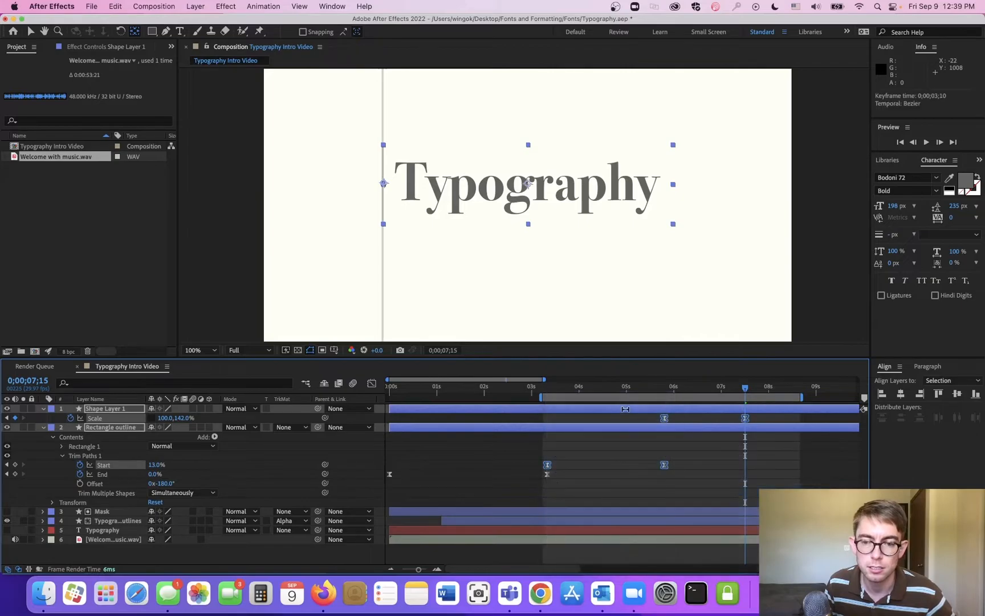
- Preview the outline retracting and the vertical line growing, starting from 0;00;03;09
{"action": "mouse_move", "coordinate": [557, 393]}
{"action": "left_mouse_down"}
{"action": "mouse_move", "coordinate": [538, 392]}
{"action": "mouse_move", "coordinate": [547, 391]}
{"action": "left_mouse_up"}
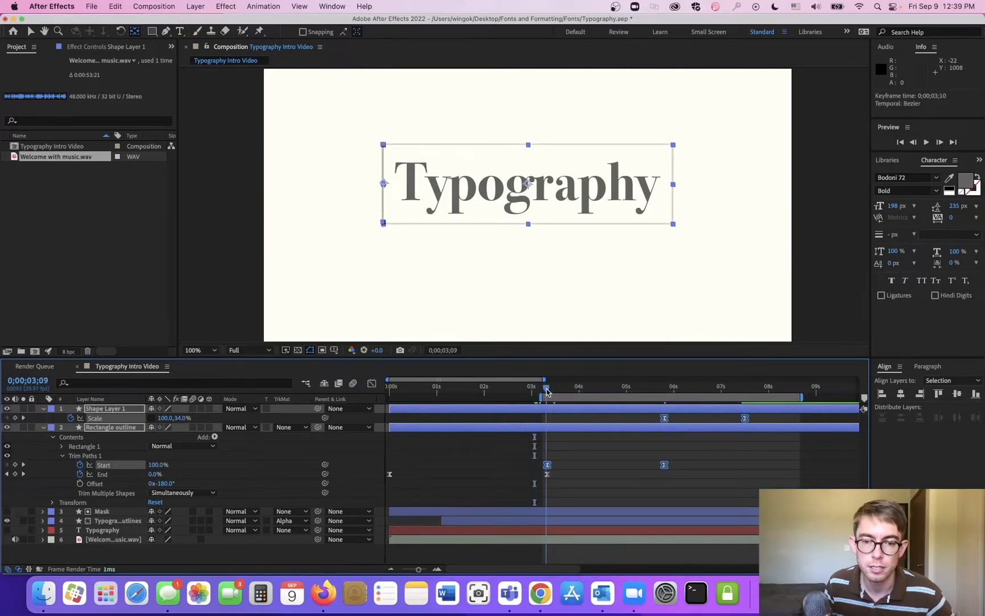
{"action": "key", "text": "space"}
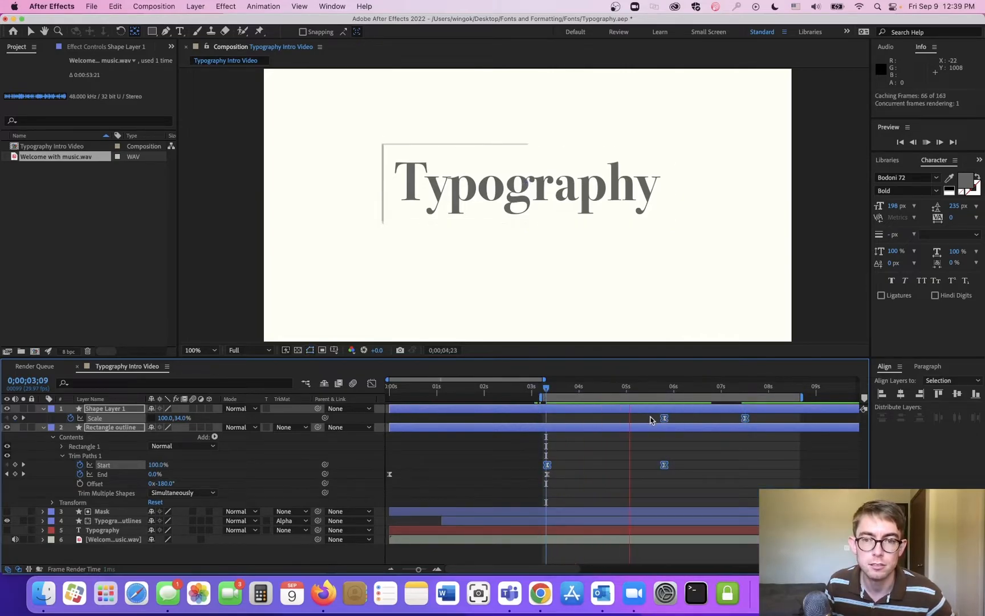
{"action": "key", "text": "space"}
{"action": "key", "text": "space"}
{"action": "key", "text": "space"}
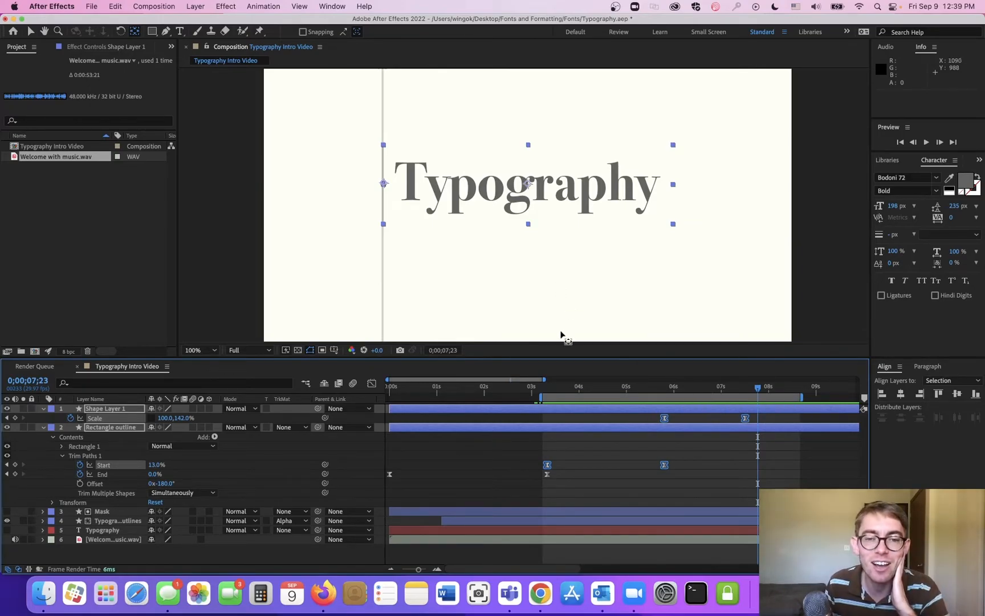
- With all layers deselected, inspect at 200% where the line overlaps the outline, and select the vertical line at 100% view
{"action": "left_click", "coordinate": [31, 31]}
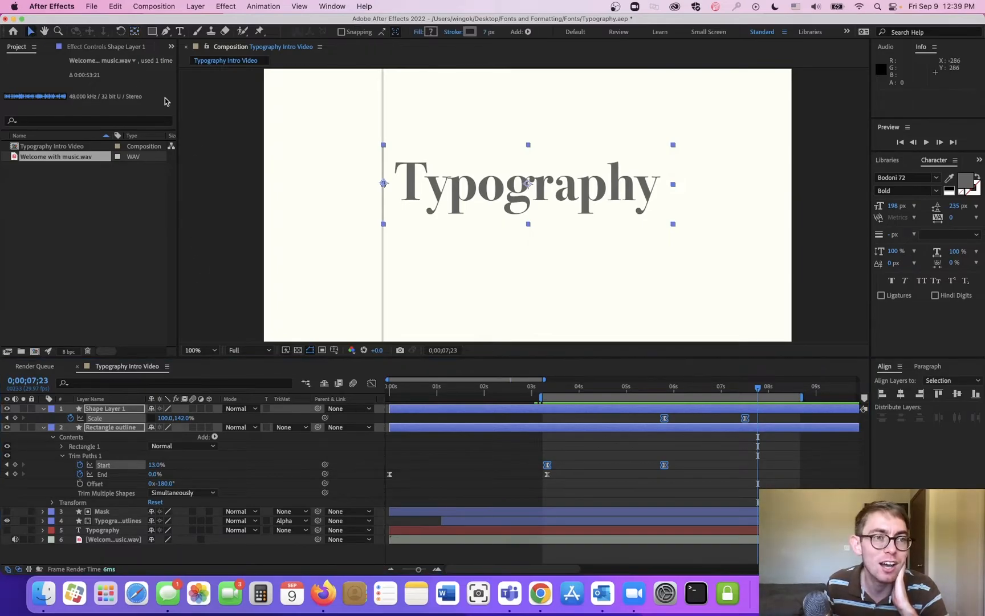
{"action": "left_click", "coordinate": [272, 173]}
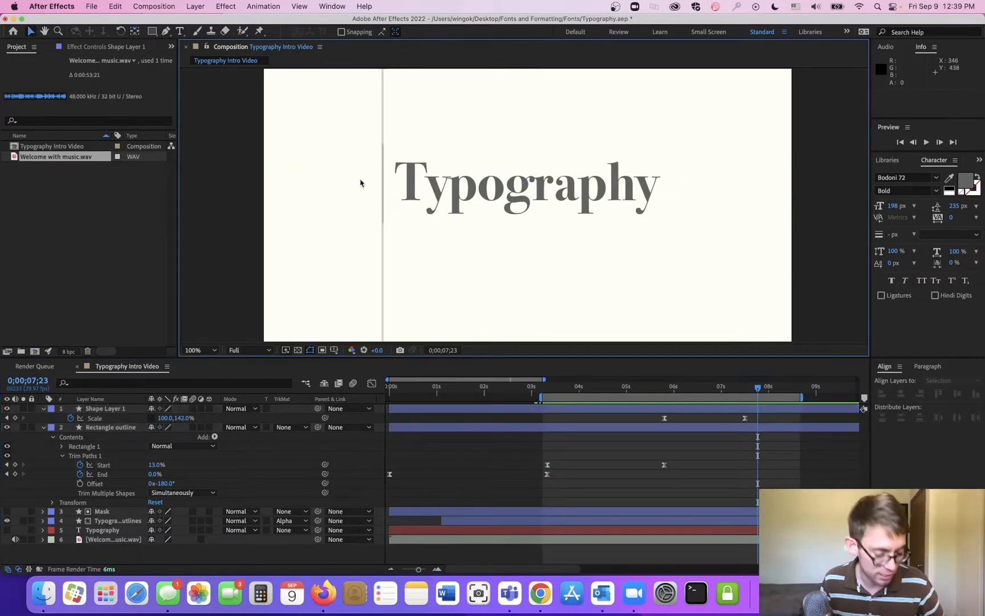
{"action": "key", "text": "period"}
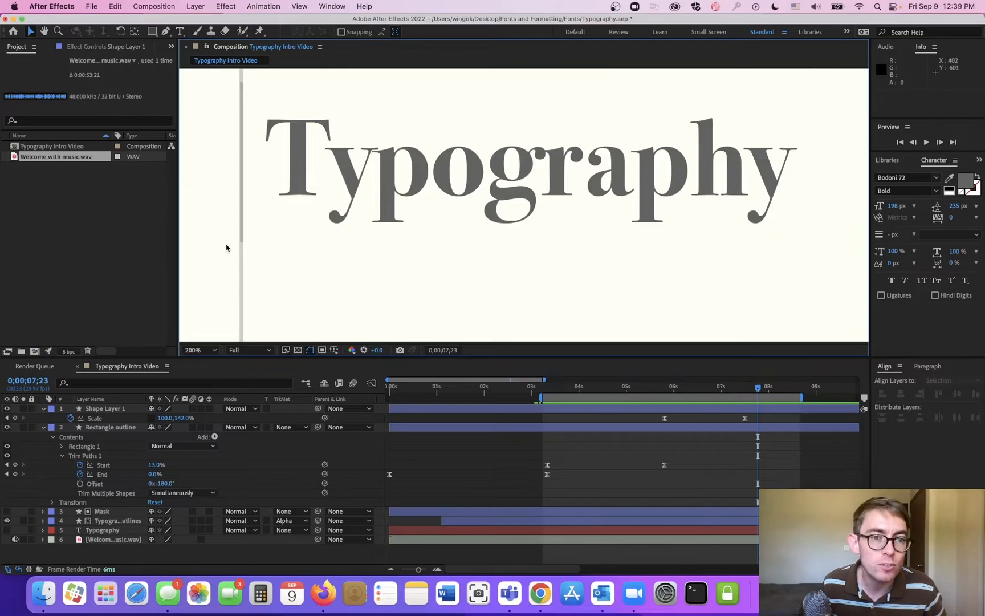
{"action": "key", "text": "comma"}
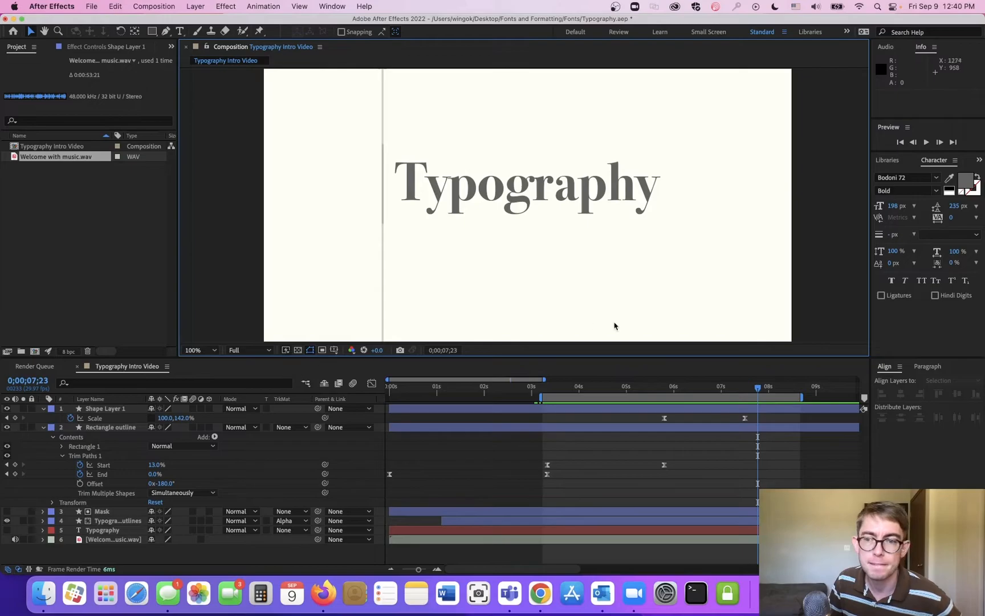
{"action": "left_click", "coordinate": [384, 308]}
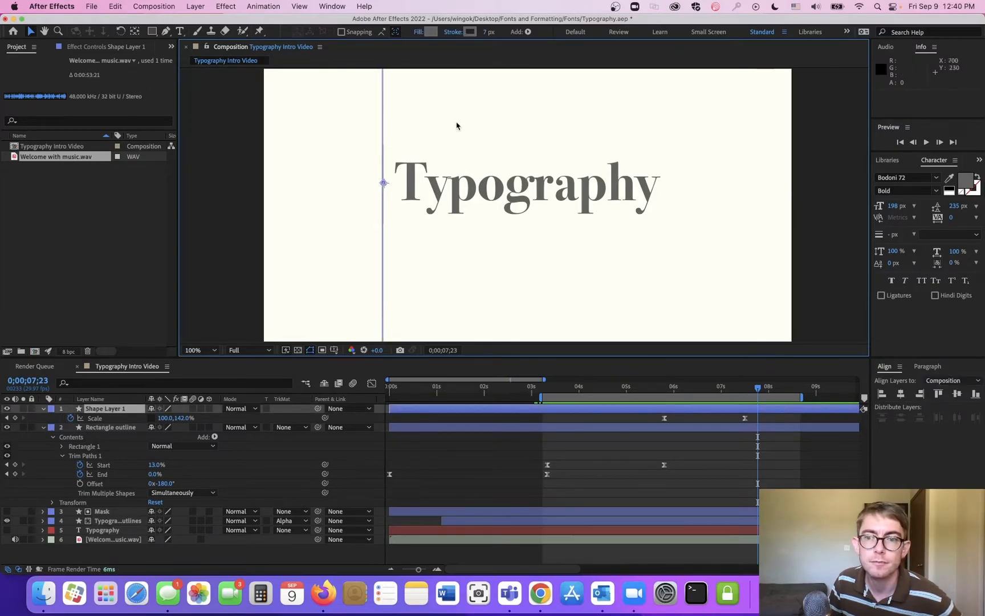
{"action": "left_click", "coordinate": [967, 184]}
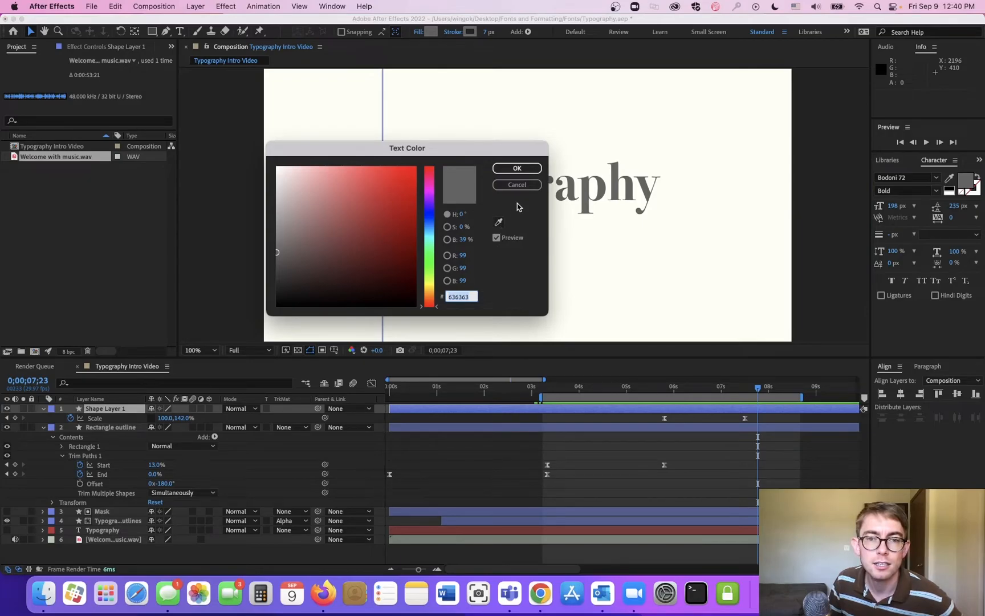
{"action": "left_click", "coordinate": [517, 185]}
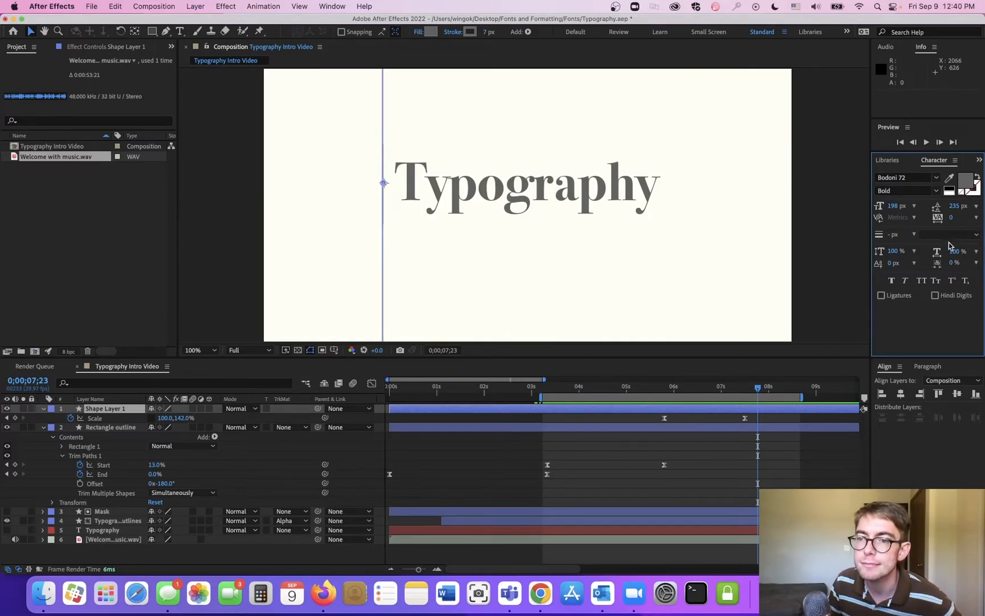
{"action": "left_click", "coordinate": [965, 187]}
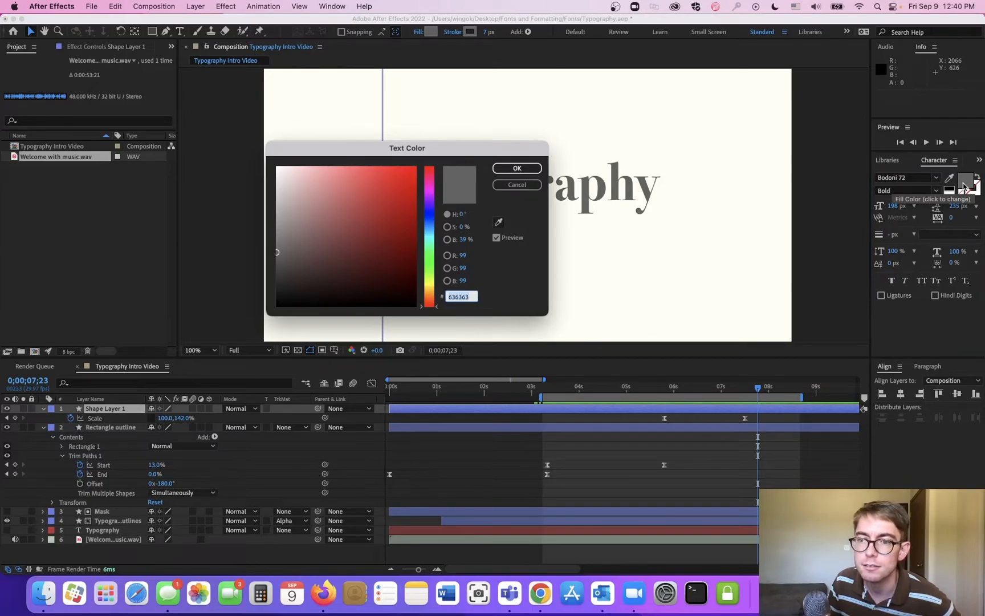
{"action": "left_click", "coordinate": [517, 184]}
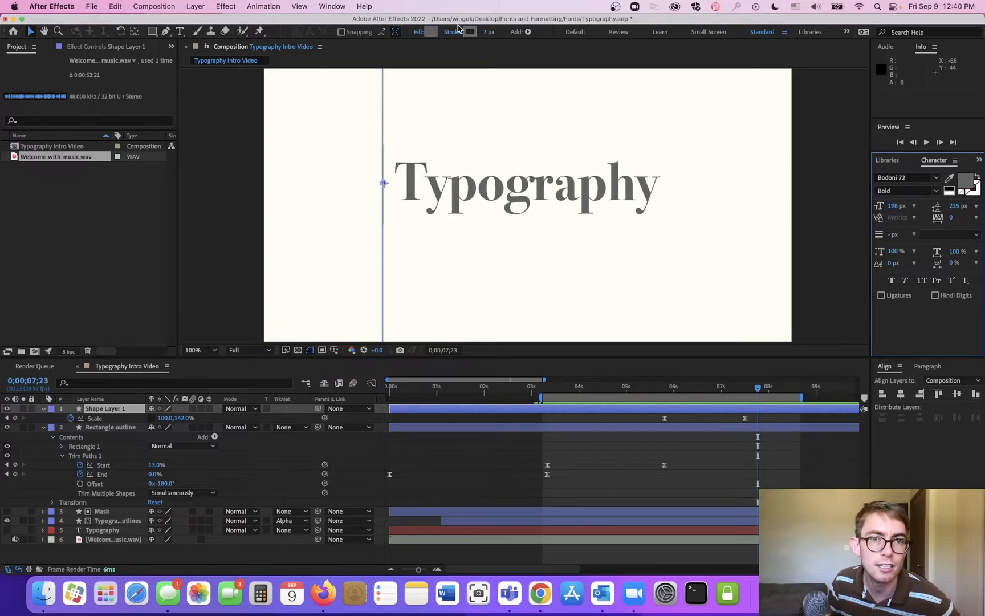
{"action": "left_click", "coordinate": [434, 33]}
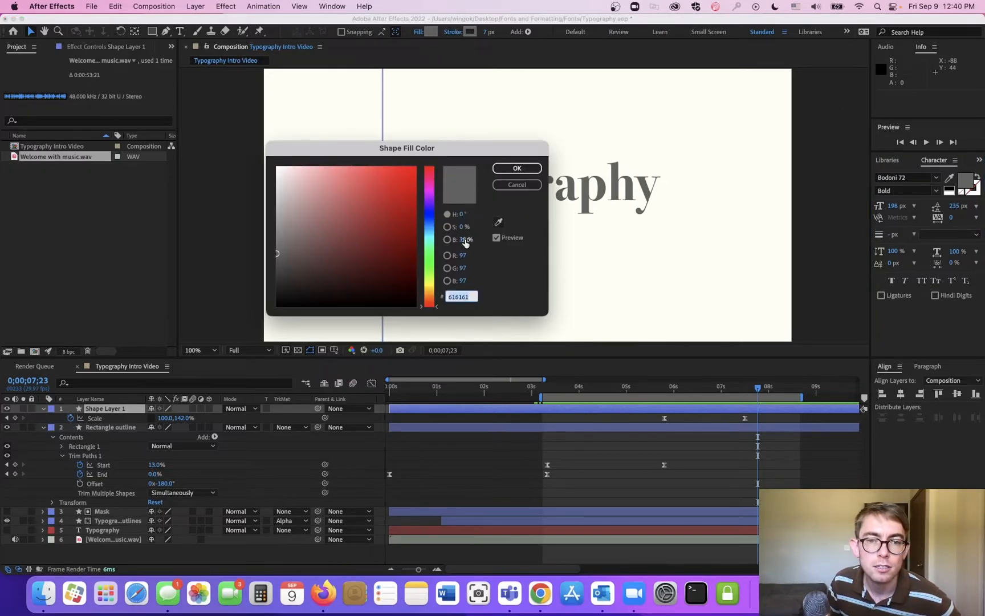
{"action": "left_click_drag", "start_coordinate": [466, 243], "coordinate": [548, 236]}
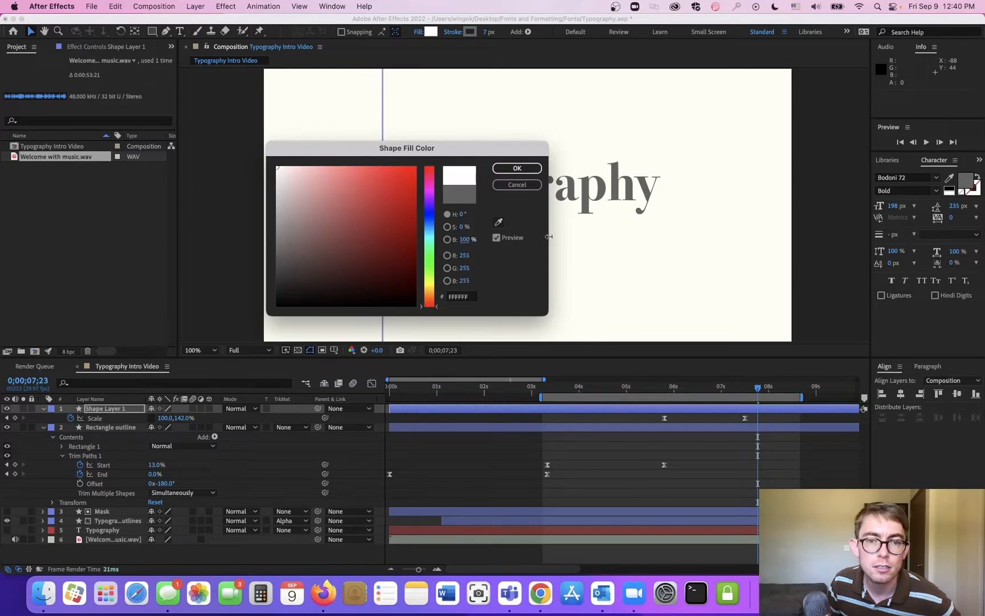
{"action": "left_click", "coordinate": [517, 184]}
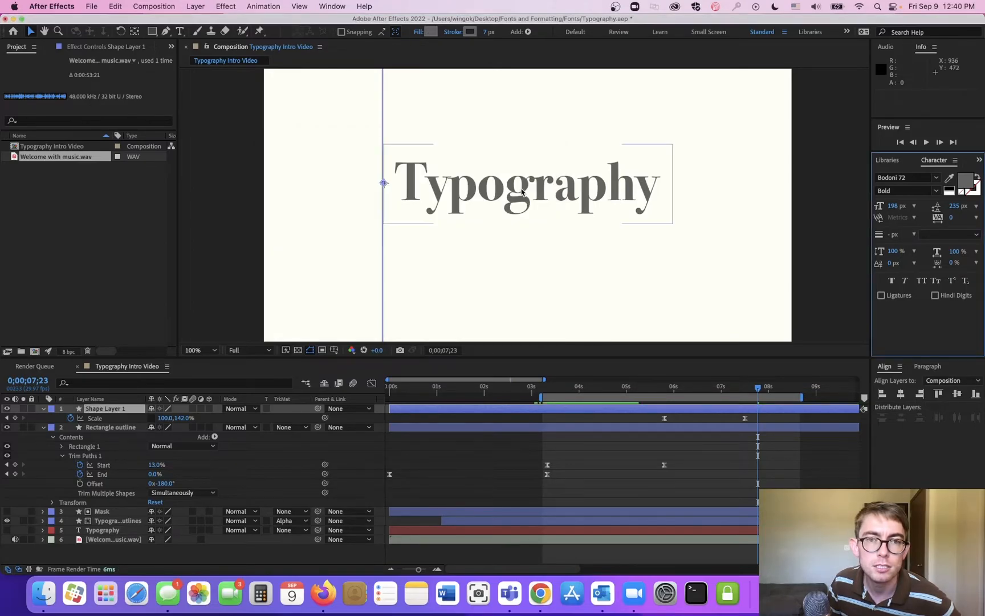
{"action": "left_click", "coordinate": [419, 32]}
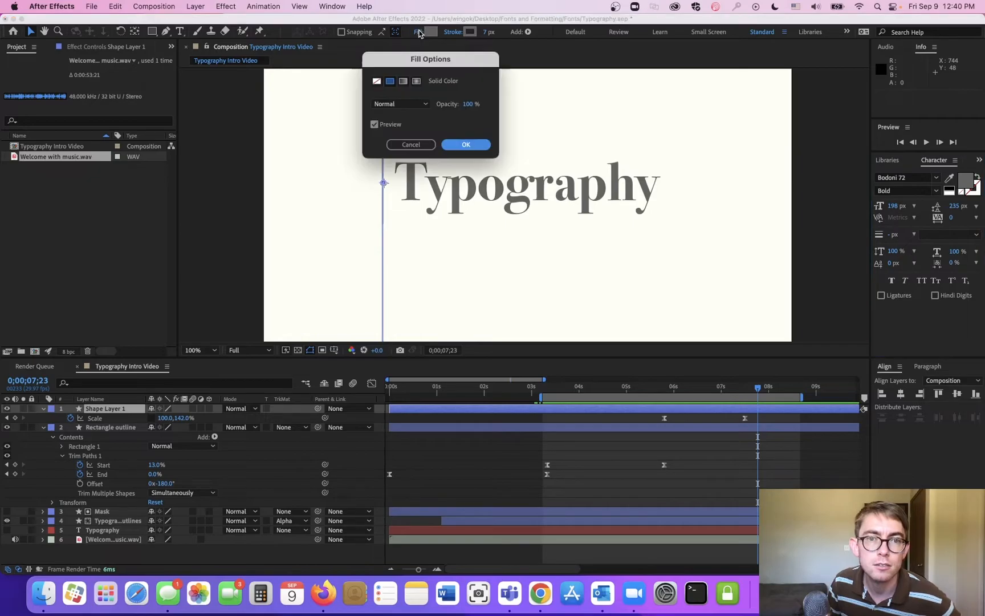
{"action": "left_click", "coordinate": [466, 146]}
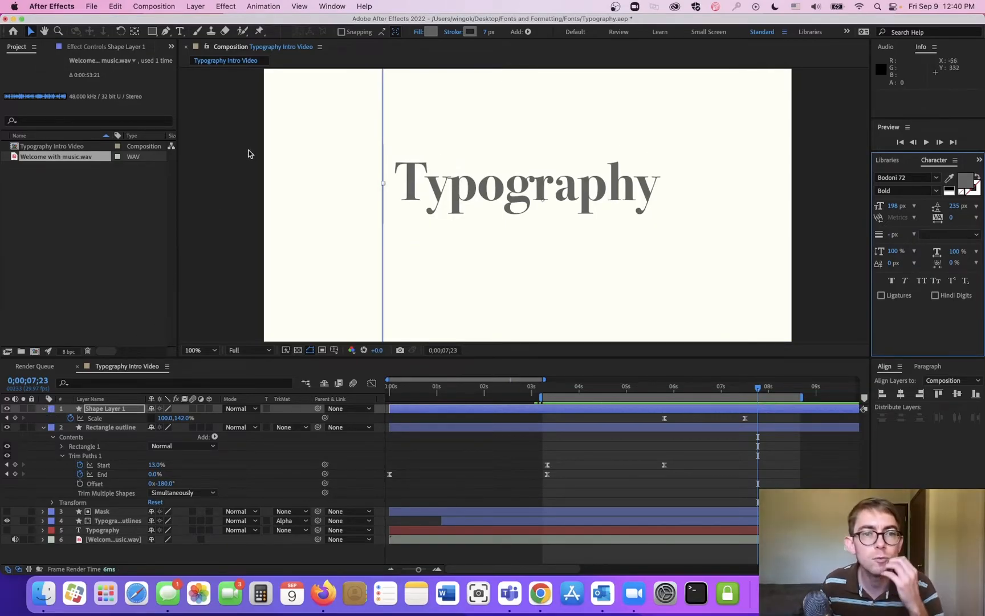
{"action": "left_click", "coordinate": [431, 32]}
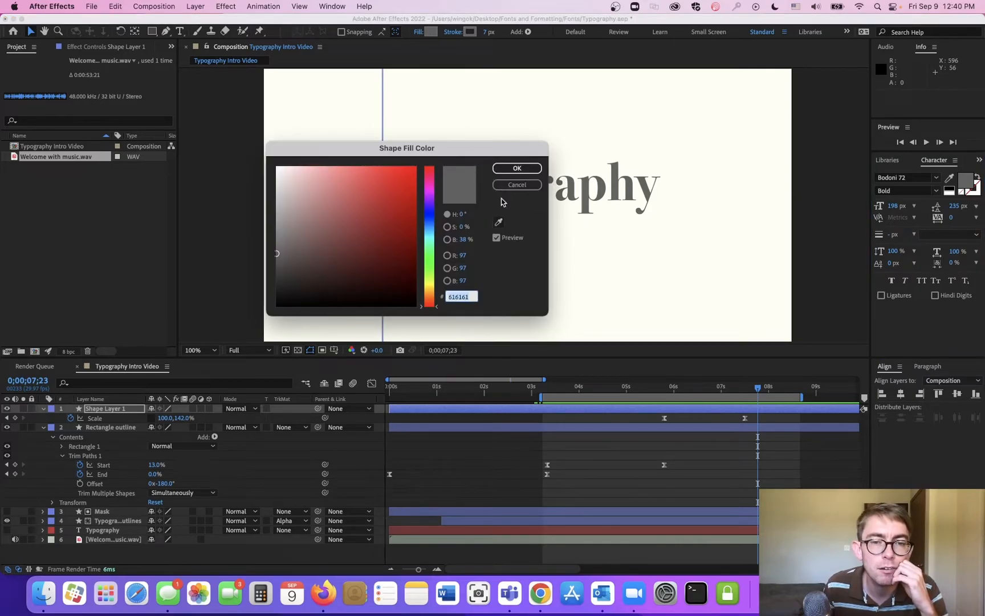
{"action": "left_click", "coordinate": [525, 187]}
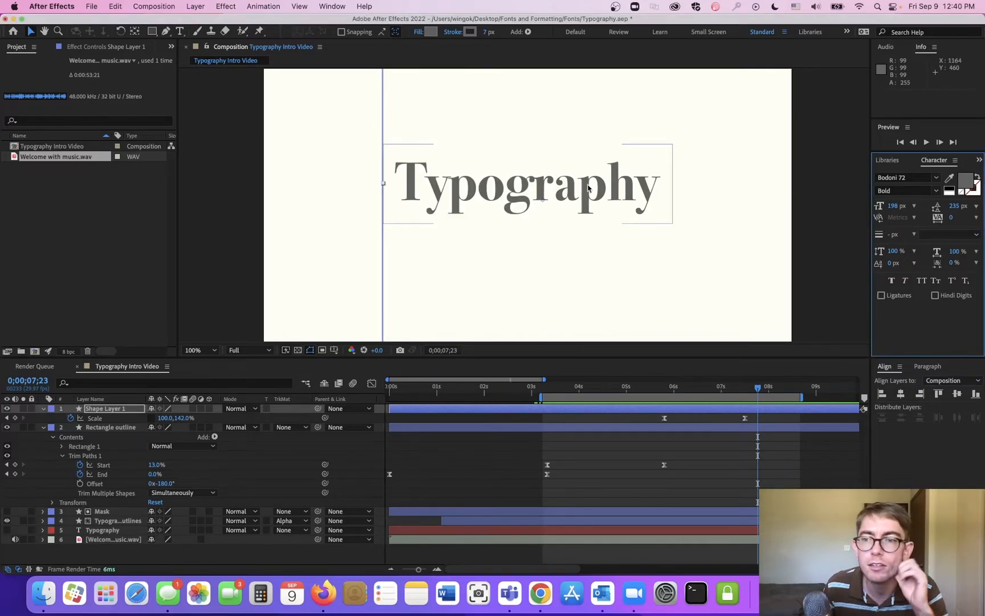
- Set the stroke opacity of Shape Layer 1's vertical line to 100%, keeping a solid color stroke
{"action": "left_click", "coordinate": [462, 33]}
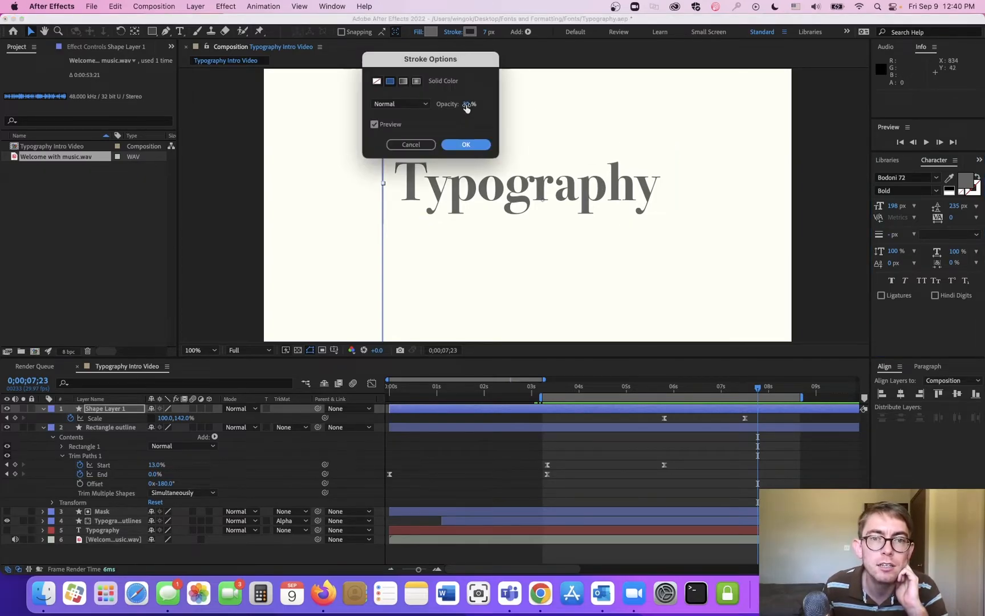
{"action": "left_click_drag", "start_coordinate": [465, 105], "coordinate": [609, 102]}
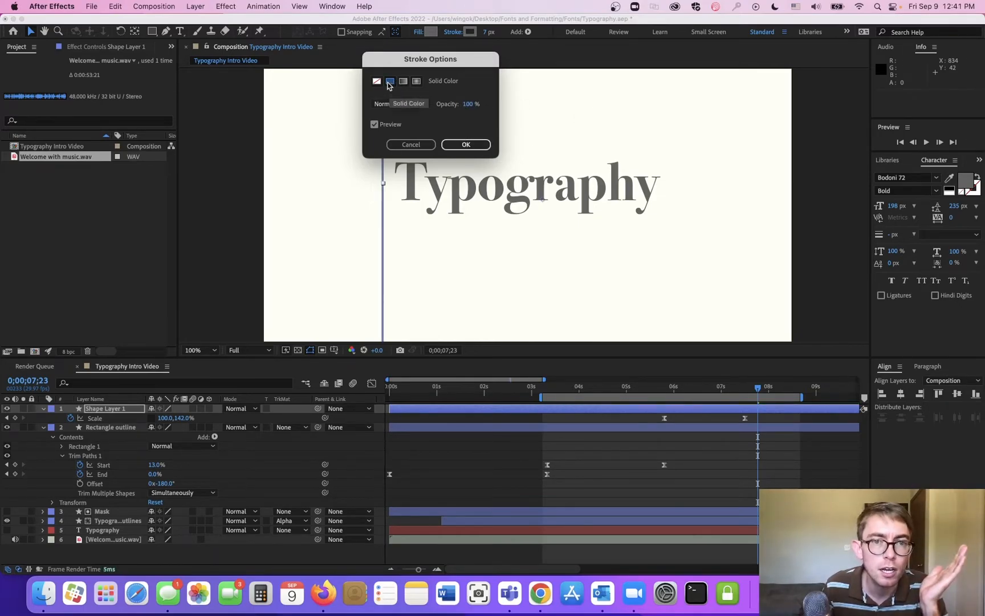
{"action": "left_click", "coordinate": [466, 144]}
- Change the stroke color of Shape Layer 1's vertical line to the medium grey 979797
{"action": "left_click", "coordinate": [470, 32]}
{"action": "left_click_drag", "start_coordinate": [278, 215], "coordinate": [249, 206]}
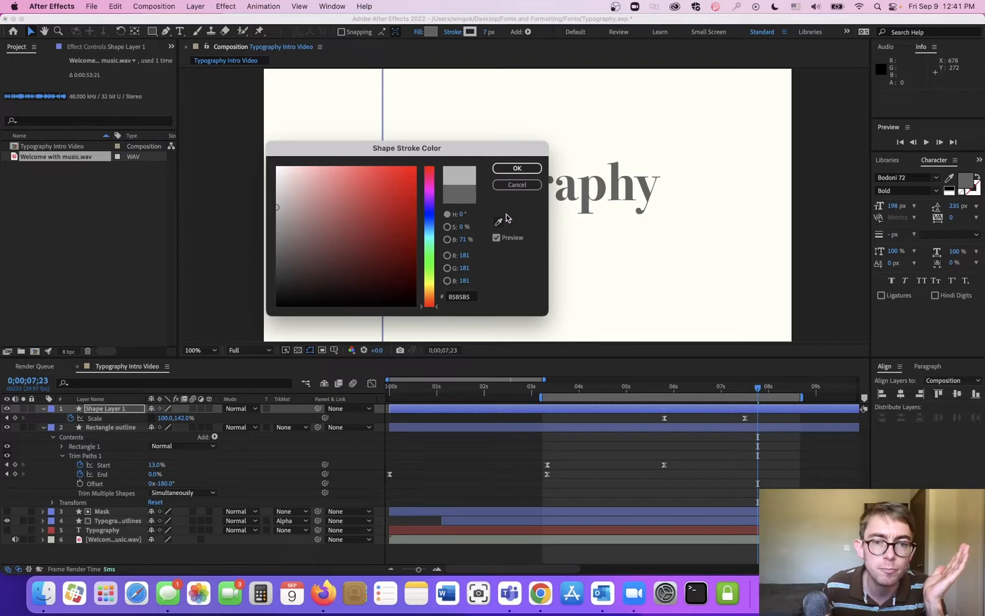
{"action": "left_click_drag", "start_coordinate": [479, 155], "coordinate": [583, 147]}
{"action": "left_click", "coordinate": [602, 213]}
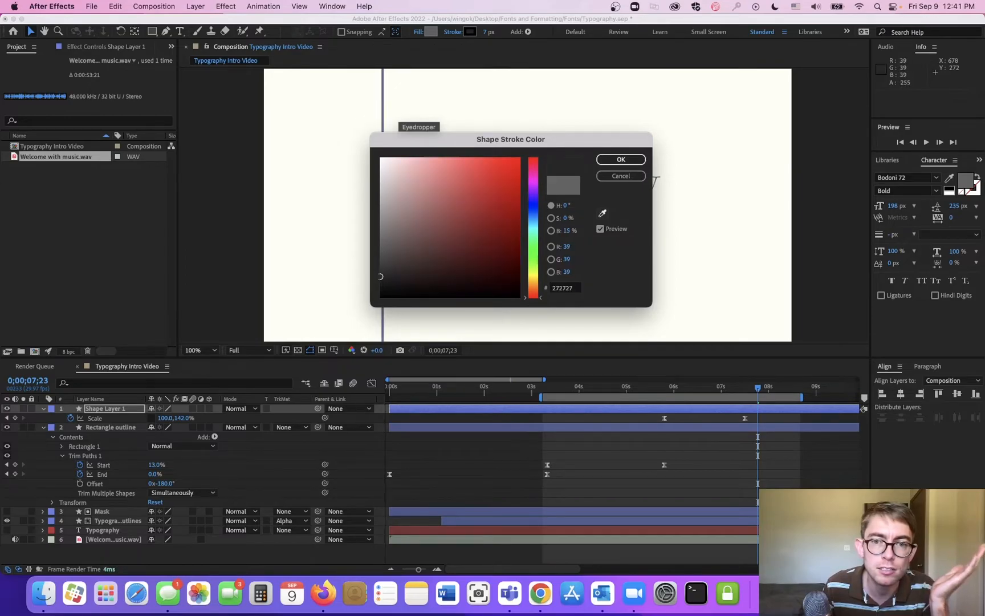
{"action": "left_click", "coordinate": [626, 178]}
{"action": "left_click_drag", "start_coordinate": [425, 207], "coordinate": [368, 212]}
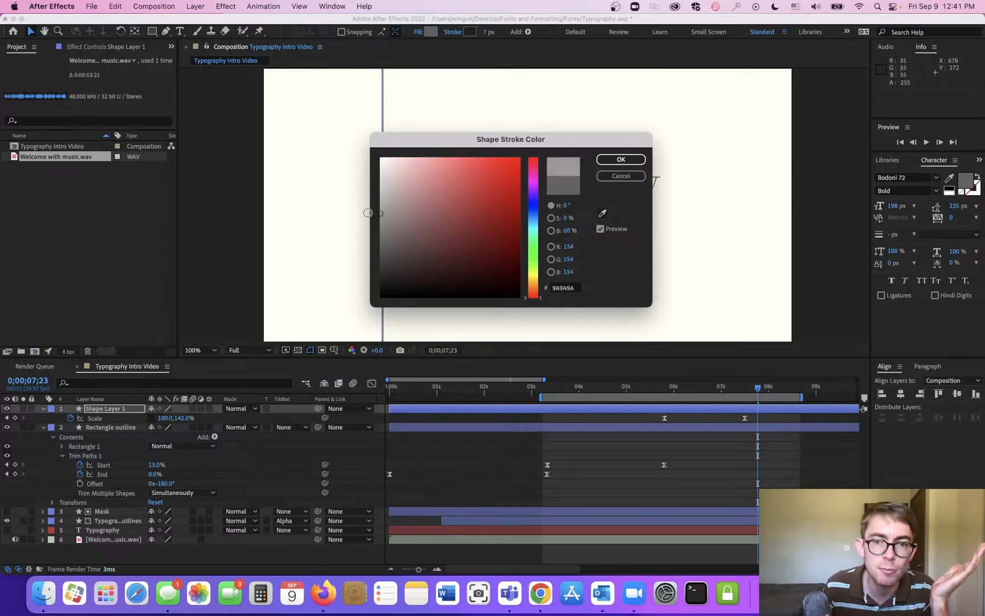
{"action": "left_click", "coordinate": [621, 159]}
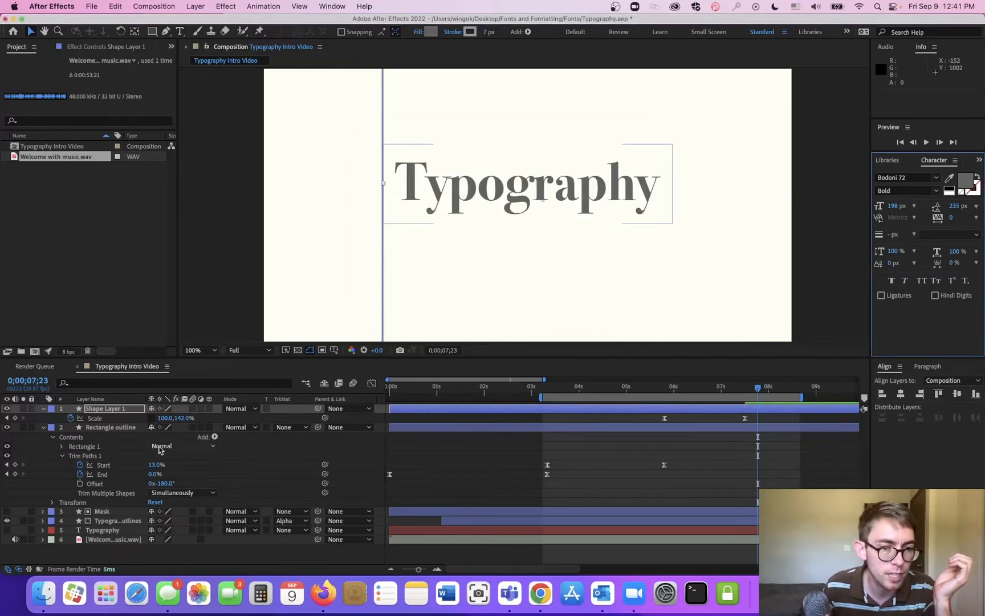
- Change the stroke color of the Rectangle outline layer to the light grey BCBCBC
{"action": "left_click", "coordinate": [112, 427]}
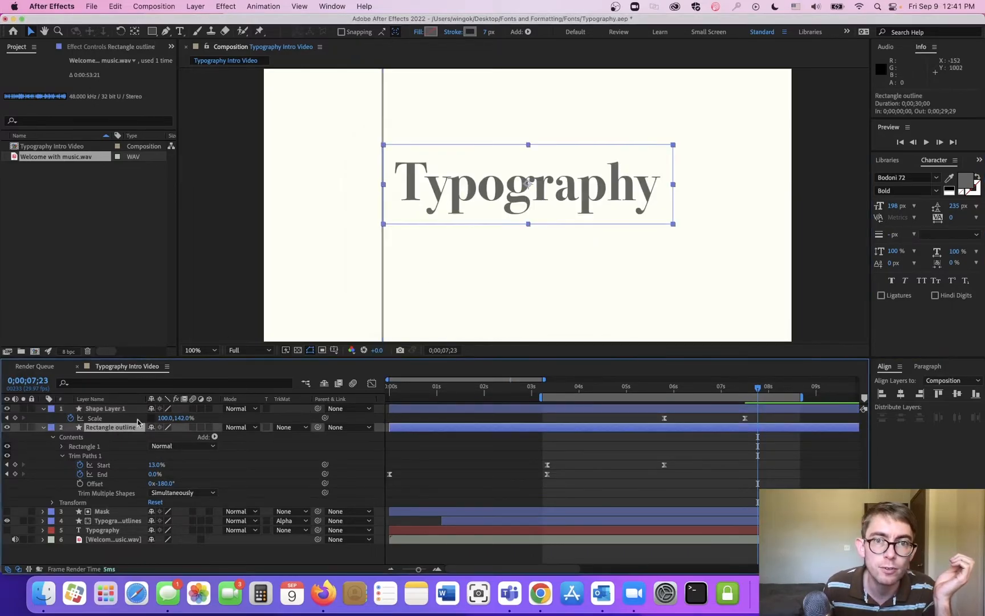
{"action": "left_click", "coordinate": [470, 33]}
{"action": "left_click_drag", "start_coordinate": [381, 243], "coordinate": [381, 194]}
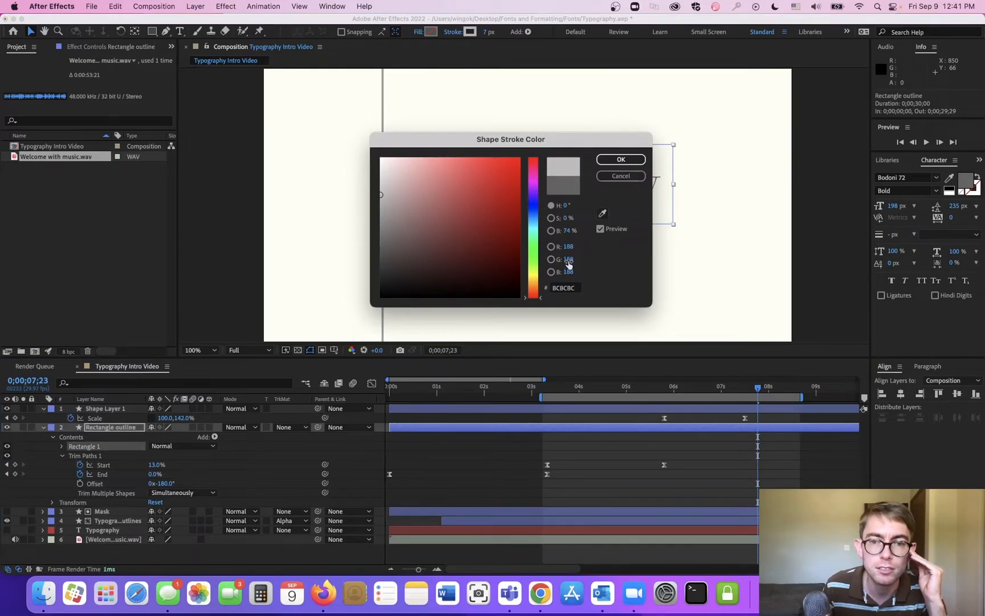
{"action": "left_click", "coordinate": [615, 161]}
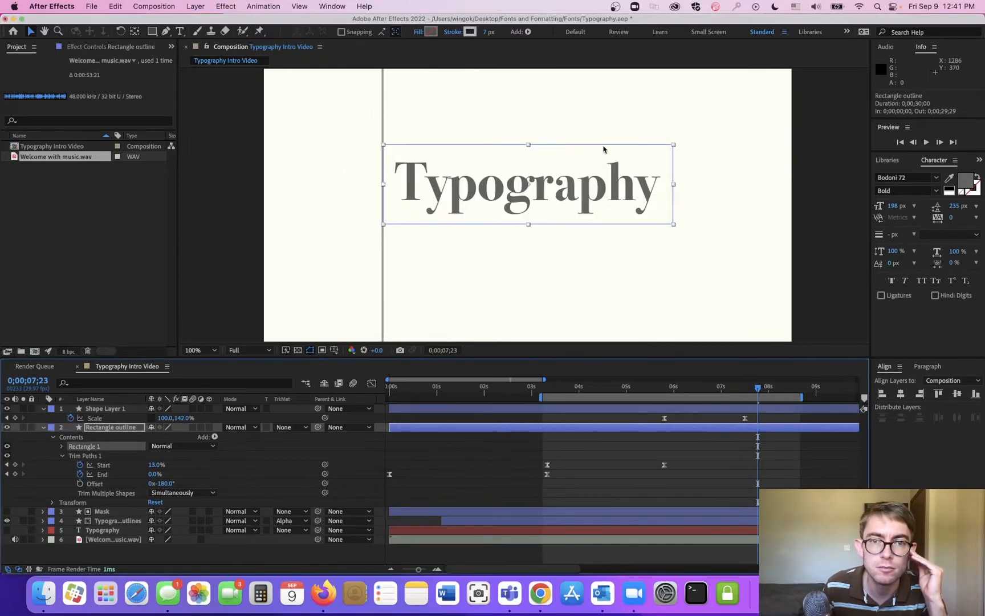
- Copy Shape Layer 1's stroke color 979797 and apply it to the Rectangle outline layer's stroke
{"action": "left_click", "coordinate": [113, 408]}
{"action": "left_click", "coordinate": [470, 32]}
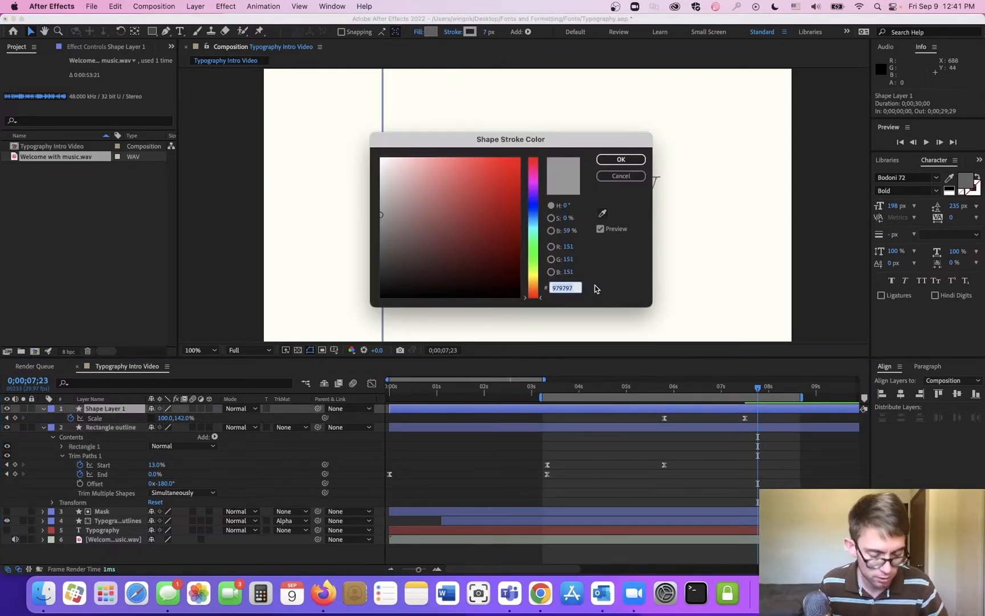
{"action": "left_click", "coordinate": [621, 160]}
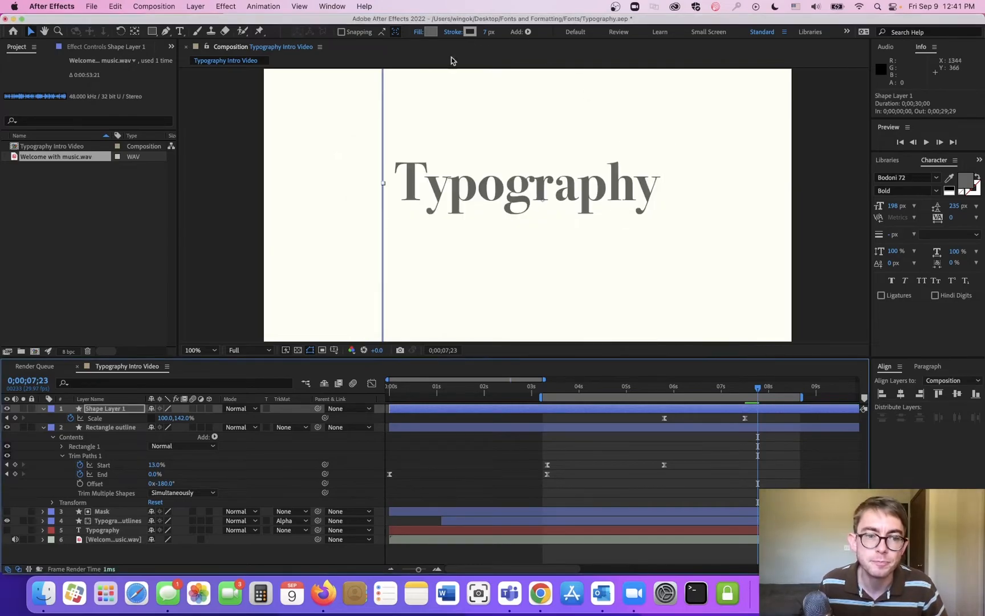
{"action": "left_click", "coordinate": [107, 427]}
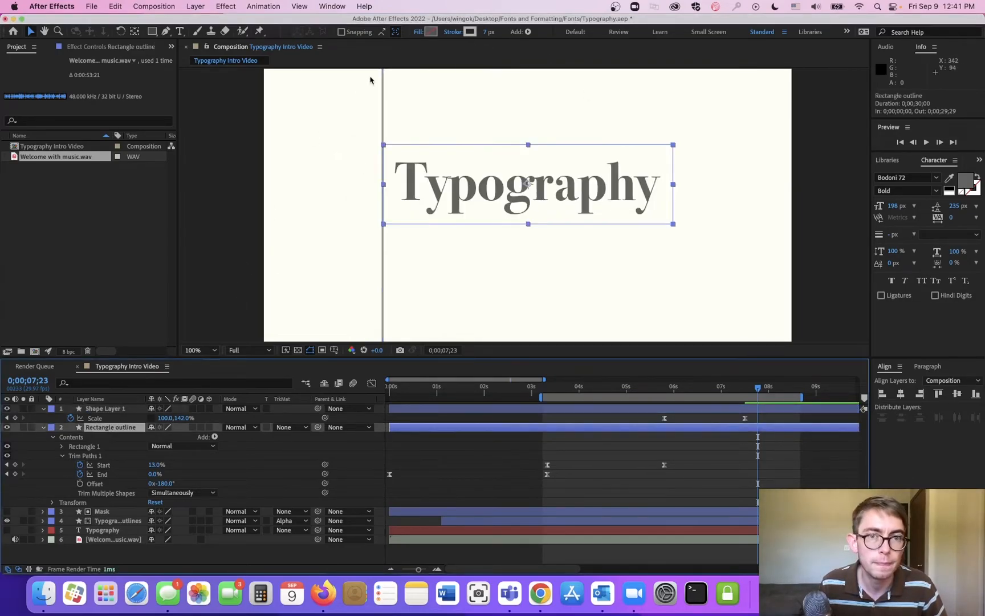
{"action": "left_click", "coordinate": [470, 32]}
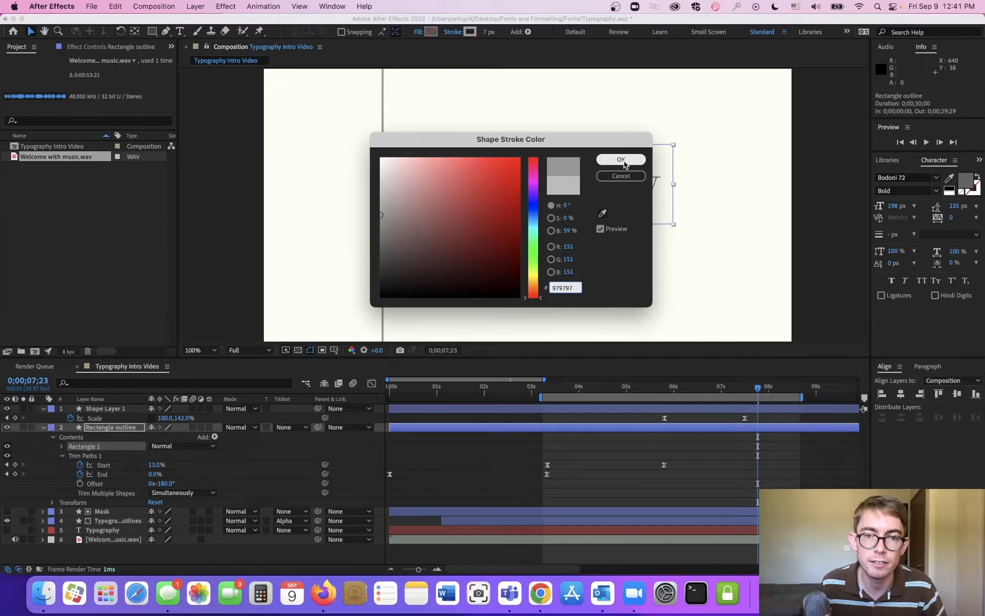
{"action": "left_click", "coordinate": [621, 160]}
- Raise the Rectangle outline layer's stroke opacity to match the vertical line's 100%, keeping the solid color, and deselect all layers
{"action": "left_click", "coordinate": [455, 32]}
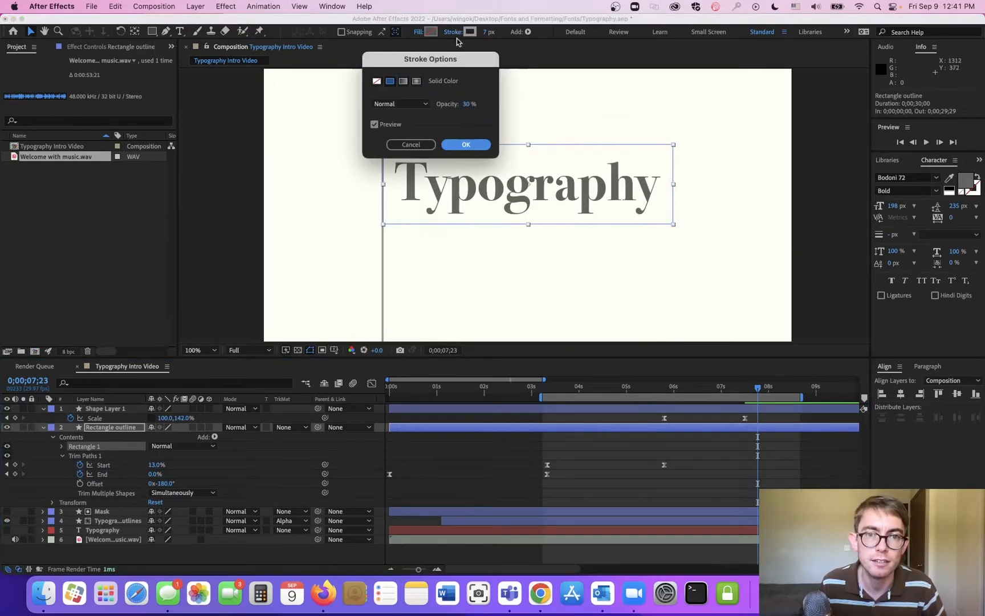
{"action": "left_click", "coordinate": [465, 104]}
{"action": "type", "text": "1"}
{"action": "key", "text": "Return"}
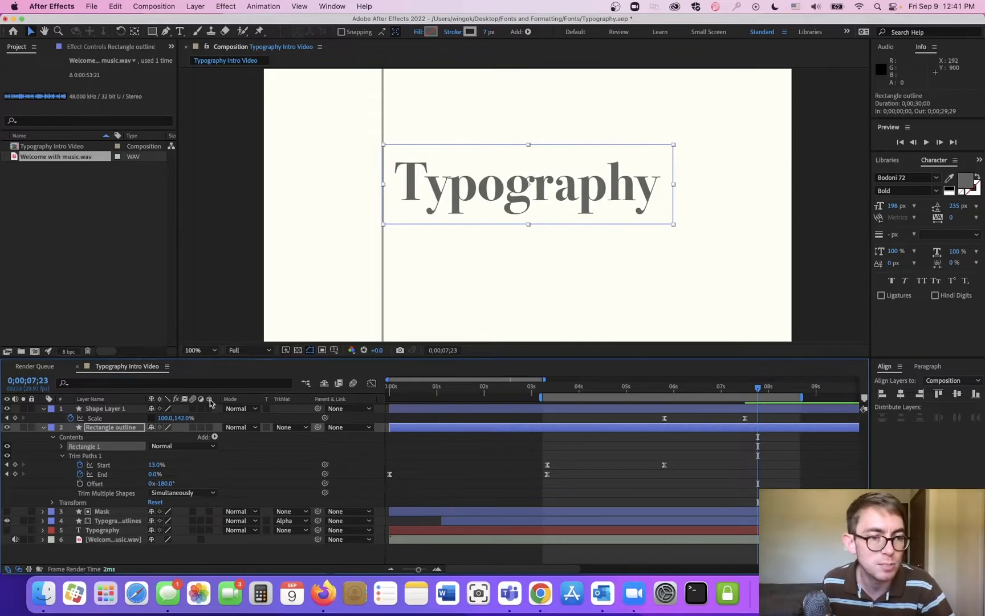
{"action": "left_click", "coordinate": [257, 147]}
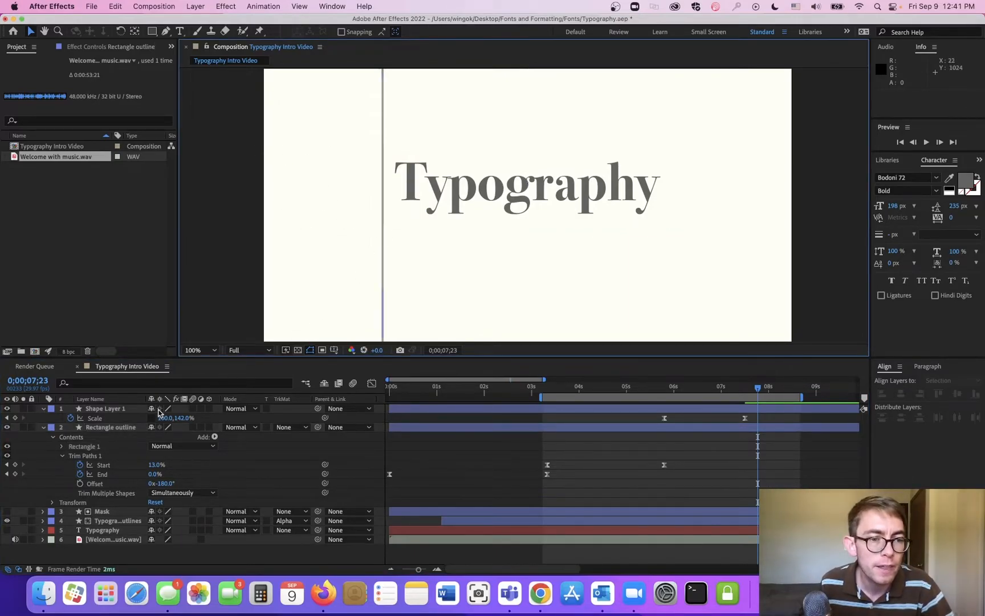
- Change the stroke color of Shape Layer 1's vertical line to the light grey BEBEBE and copy the hex value
{"action": "left_click", "coordinate": [108, 409]}
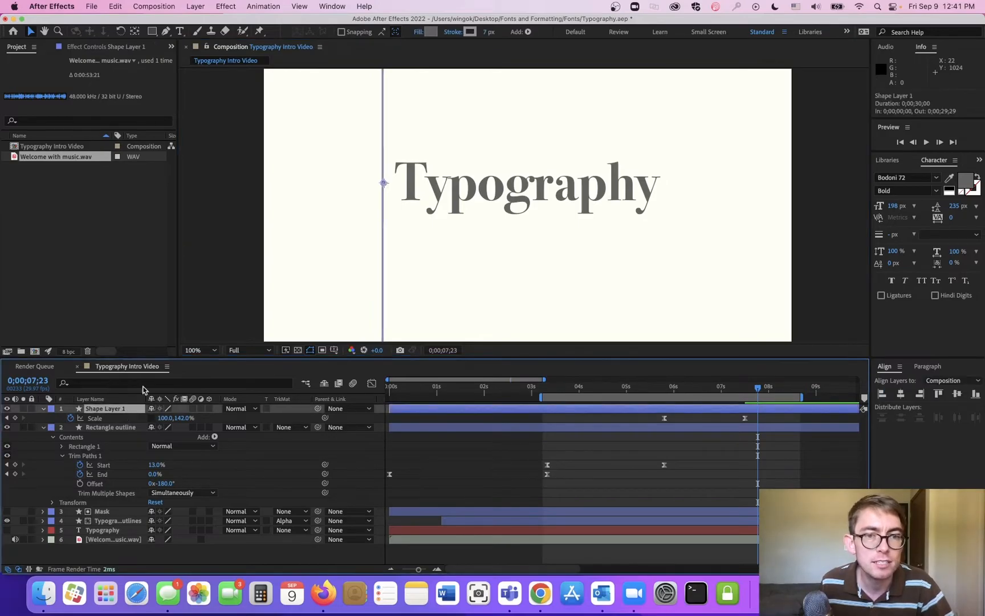
{"action": "left_click", "coordinate": [472, 34]}
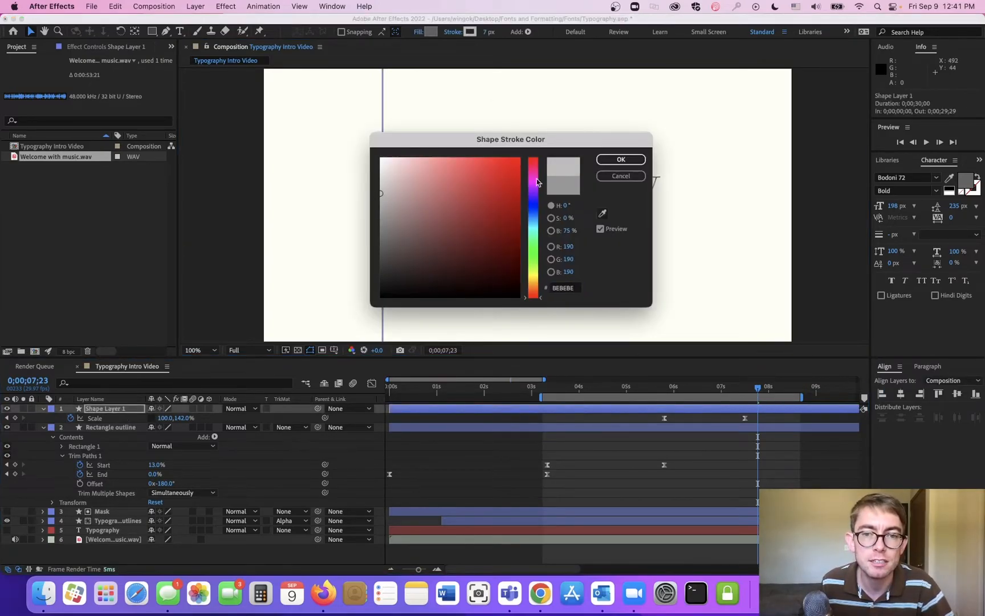
{"action": "left_click", "coordinate": [566, 289]}
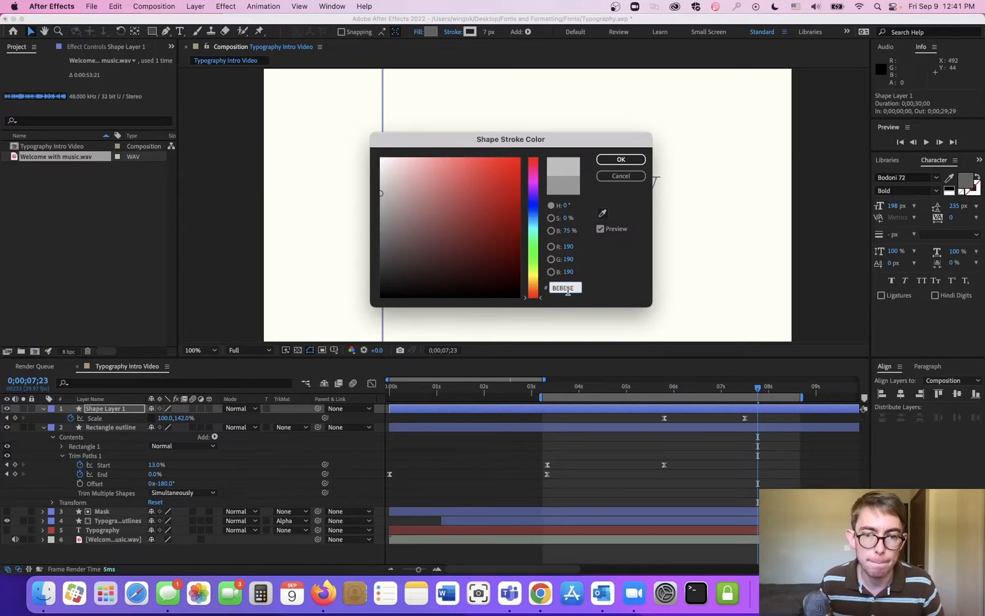
{"action": "left_click", "coordinate": [627, 160]}
- Apply the same BEBEBE stroke color to the Rectangle outline layer and deselect all layers
{"action": "left_click", "coordinate": [147, 425]}
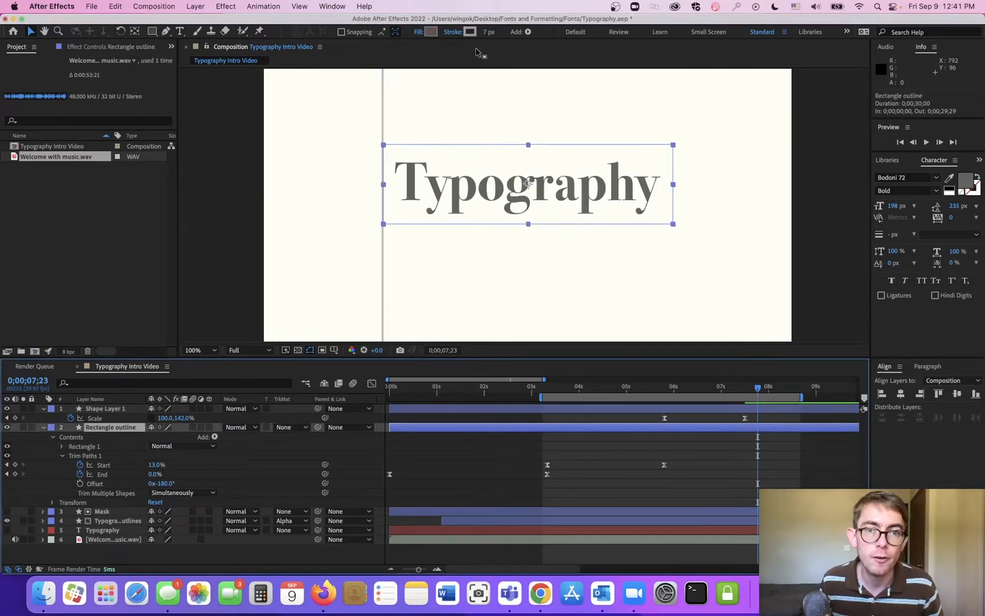
{"action": "left_click", "coordinate": [470, 32]}
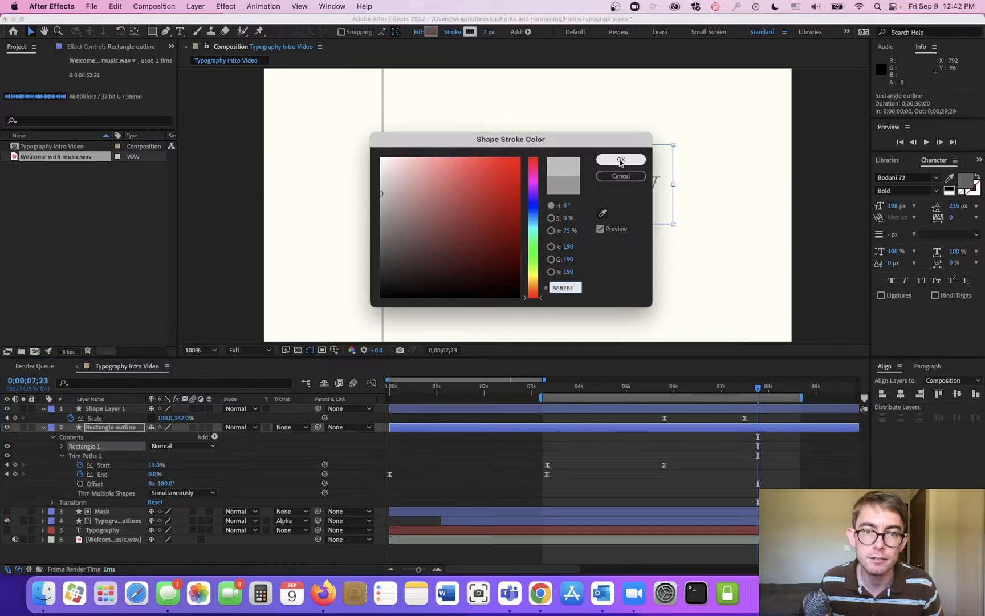
{"action": "left_click", "coordinate": [623, 158]}
{"action": "left_click", "coordinate": [496, 131]}
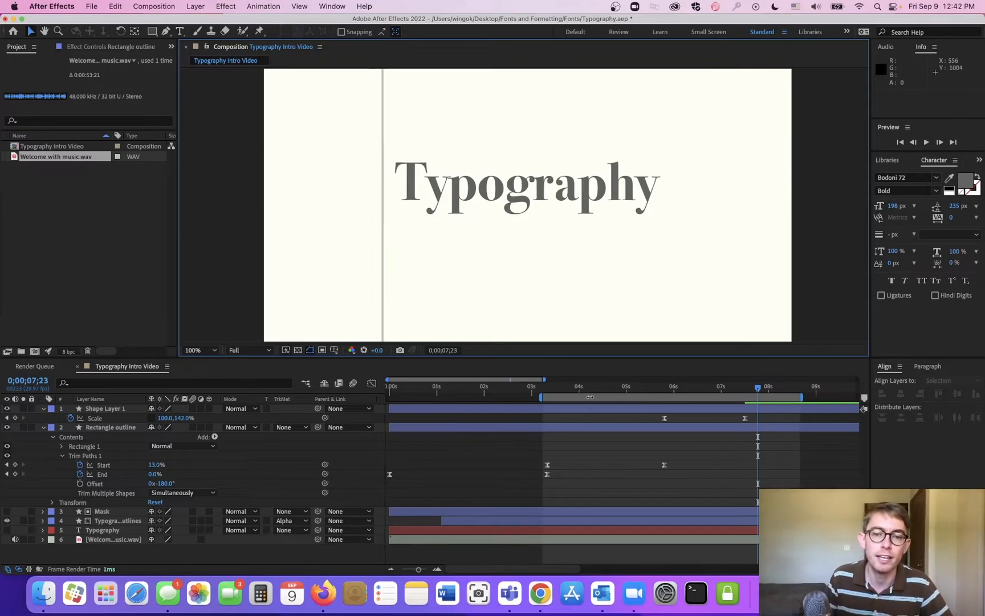
- Preview the outline retracting into the growing vertical line from just after the 3-second mark
{"action": "left_click_drag", "start_coordinate": [539, 389], "coordinate": [542, 391]}
{"action": "key", "text": "space"}
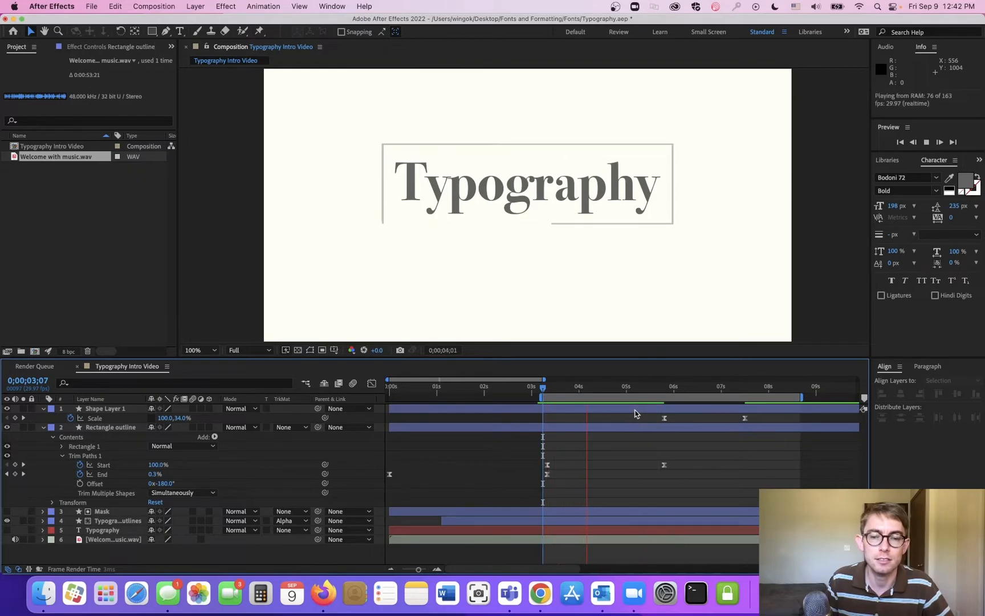
{"action": "left_click_drag", "start_coordinate": [640, 389], "coordinate": [559, 397]}
{"action": "key", "text": "space"}
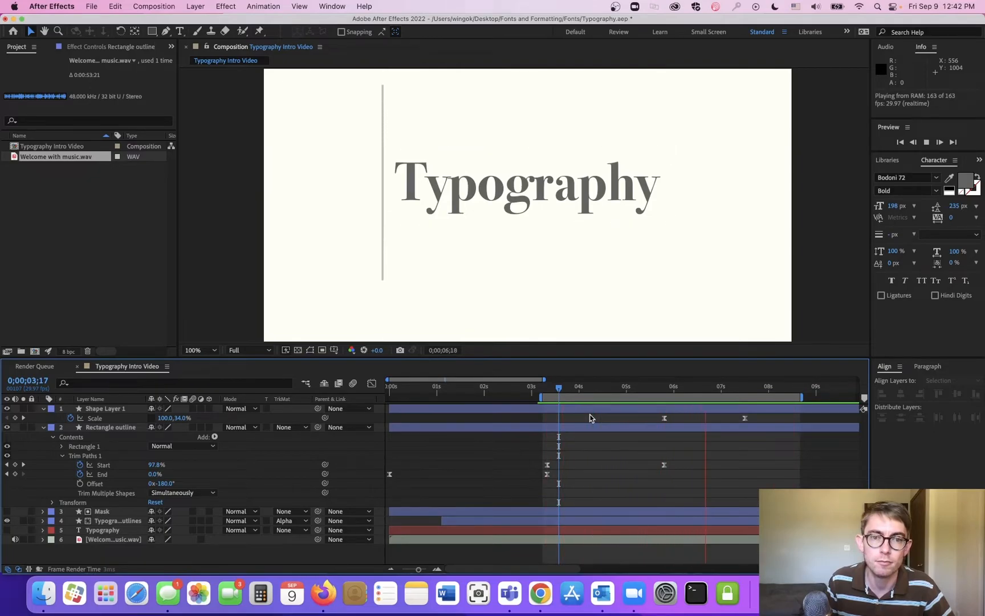
{"action": "key", "text": "space"}
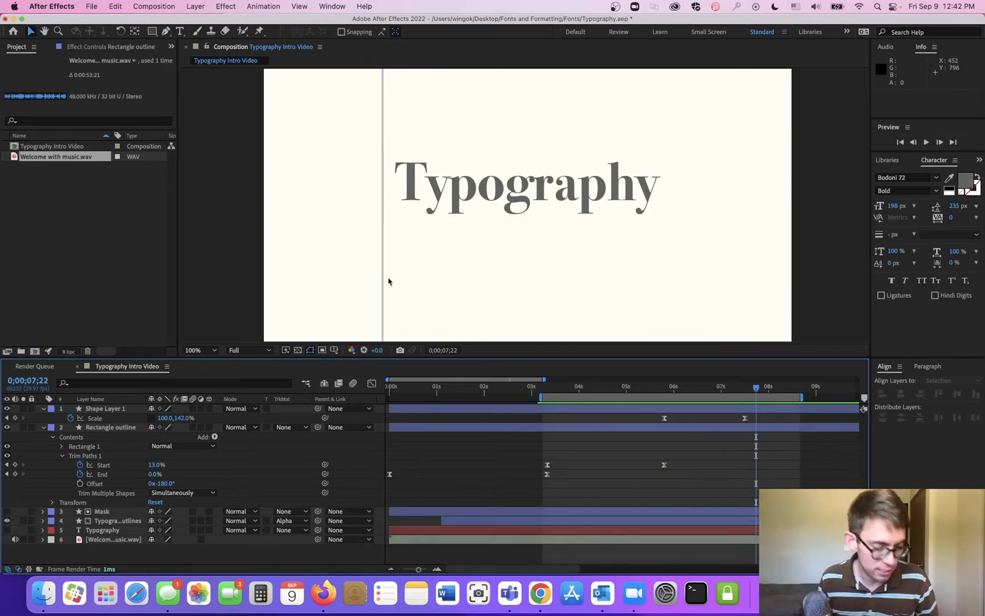
- Collapse the Rectangle outline and Shape Layer 1 properties, and reveal the letter Position keyframes of the Typography Outlines layer
{"action": "left_click", "coordinate": [523, 205]}
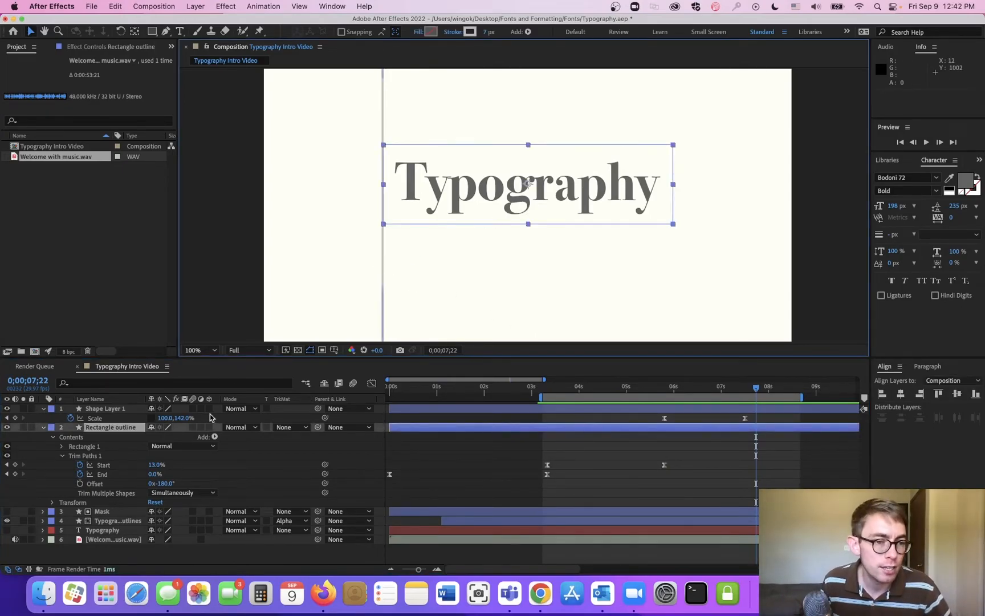
{"action": "left_click", "coordinate": [44, 427]}
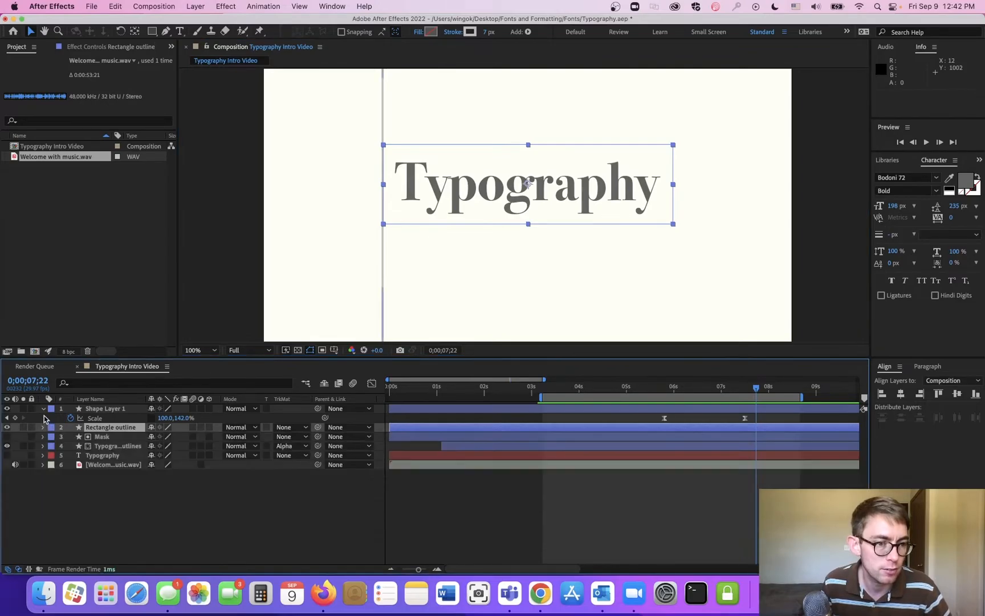
{"action": "left_click", "coordinate": [43, 409]}
{"action": "left_click", "coordinate": [117, 437]}
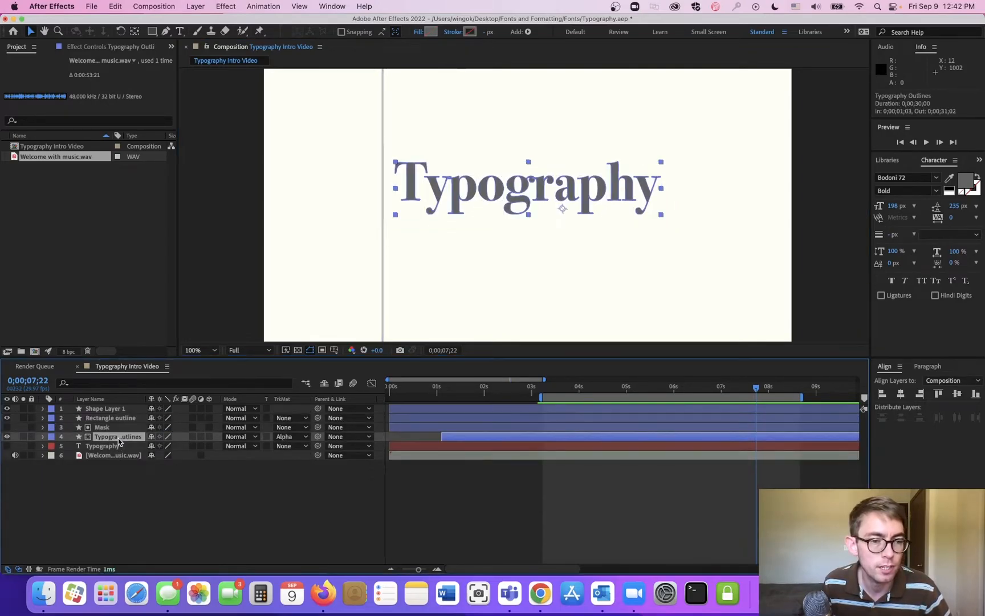
{"action": "key", "text": "u"}
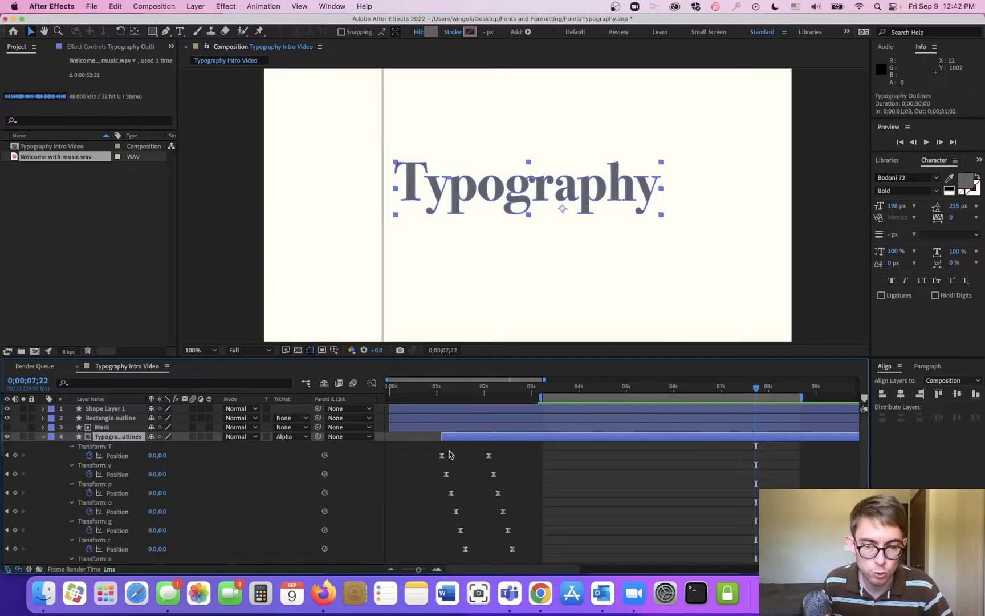
{"action": "scroll", "coordinate": [465, 454], "scroll_direction": "down", "scroll_amount": 5}
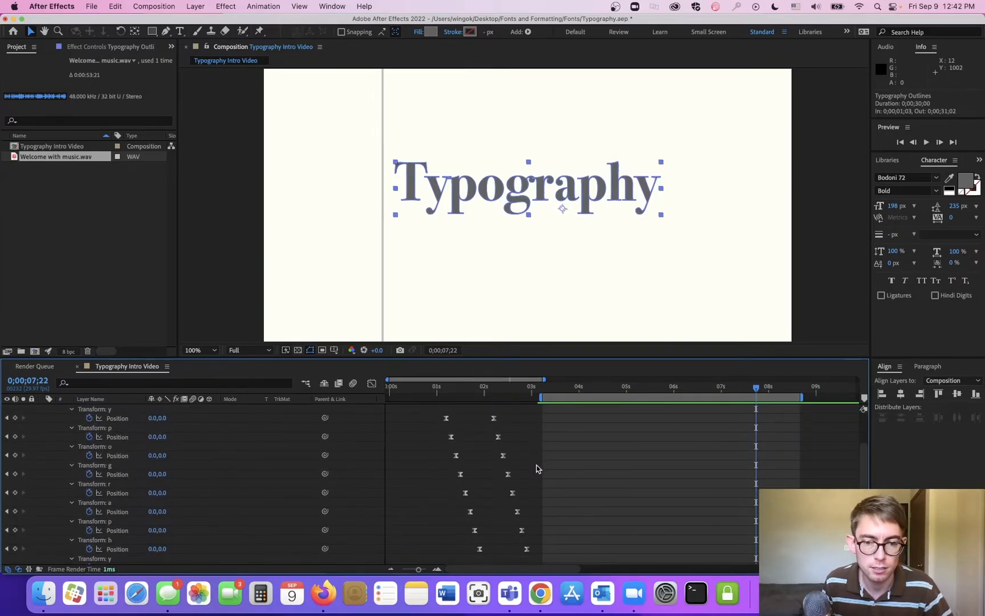
- Move the work area start to 0;00;00;05 and copy both Position keyframes of the final letter y
{"action": "left_click_drag", "start_coordinate": [567, 540], "coordinate": [461, 551]}
{"action": "left_click_drag", "start_coordinate": [538, 401], "coordinate": [403, 411]}
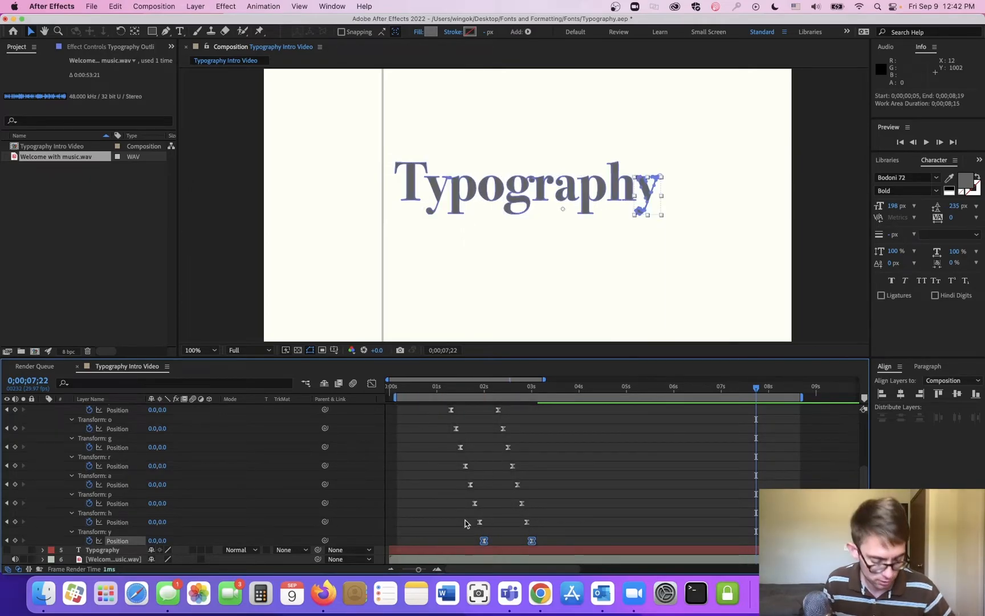
{"action": "key", "text": "super+c"}
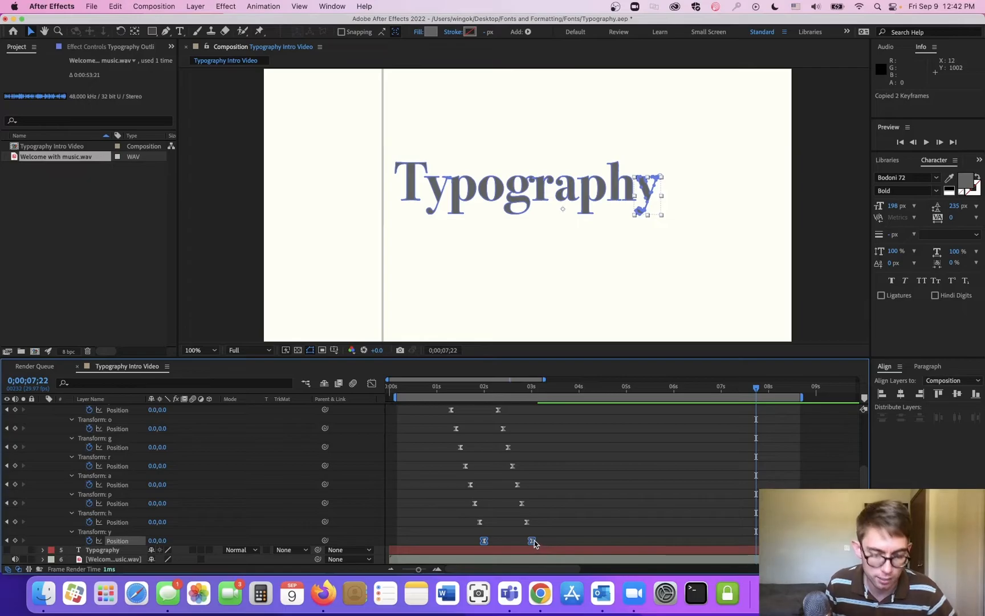
- Paste the copied Position keyframes of the final letter y at 0;00;03;19
{"action": "left_click_drag", "start_coordinate": [544, 388], "coordinate": [532, 390]}
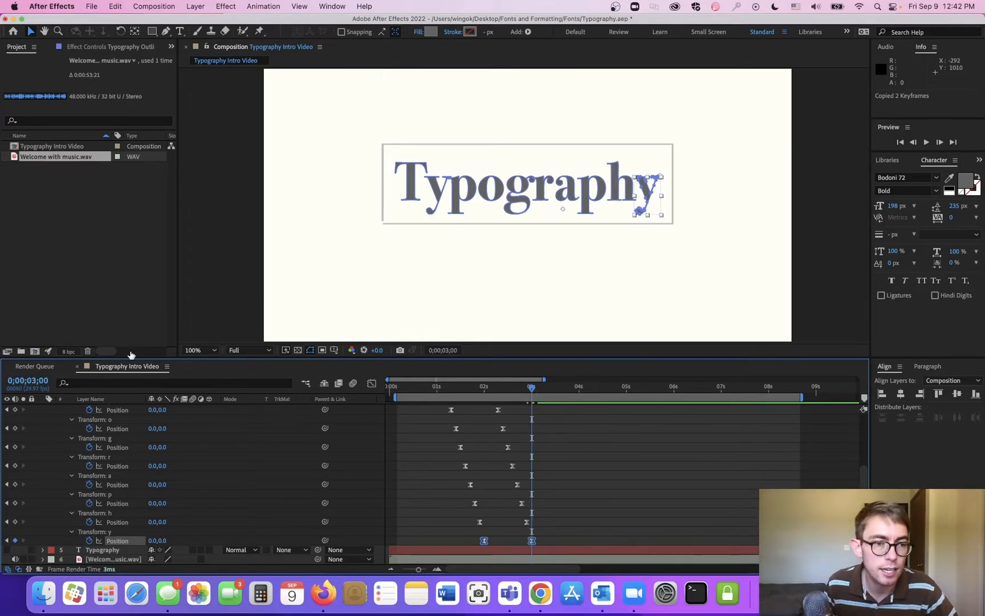
{"action": "left_click", "coordinate": [45, 379]}
{"action": "type", "text": "+7"}
{"action": "key", "text": "Return"}
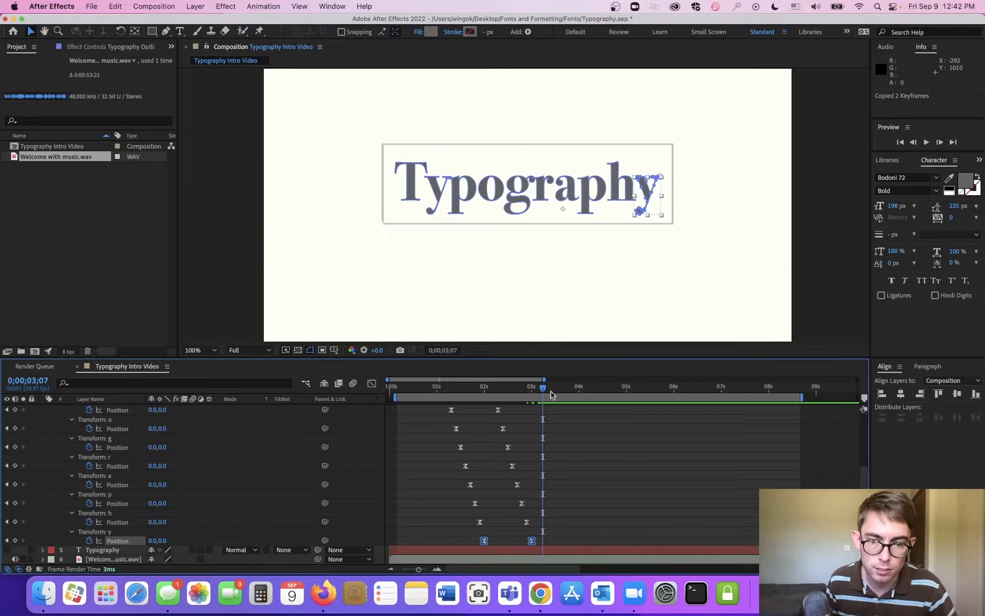
{"action": "left_click_drag", "start_coordinate": [547, 387], "coordinate": [562, 387]}
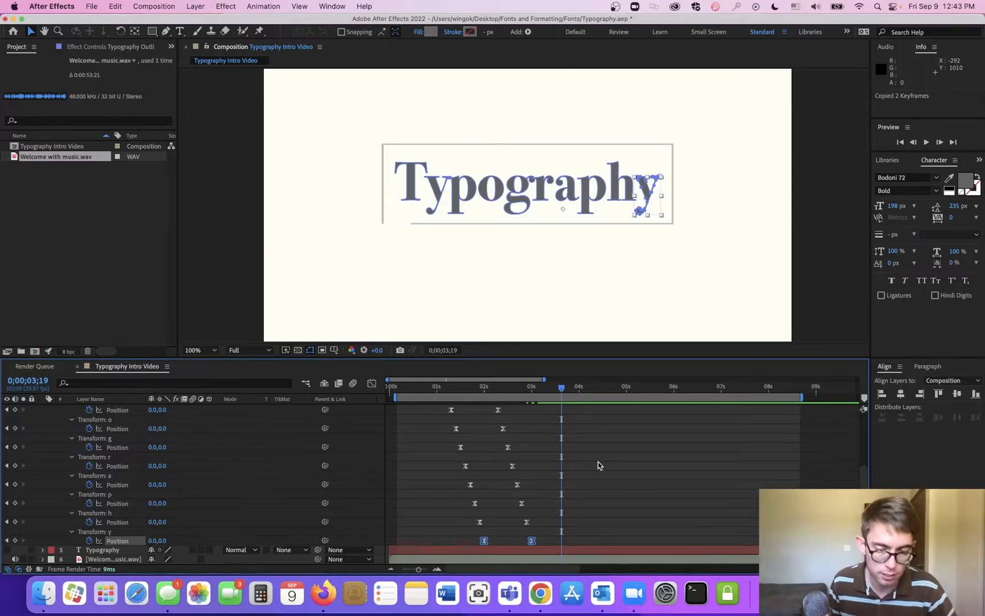
{"action": "key", "text": "super+v"}
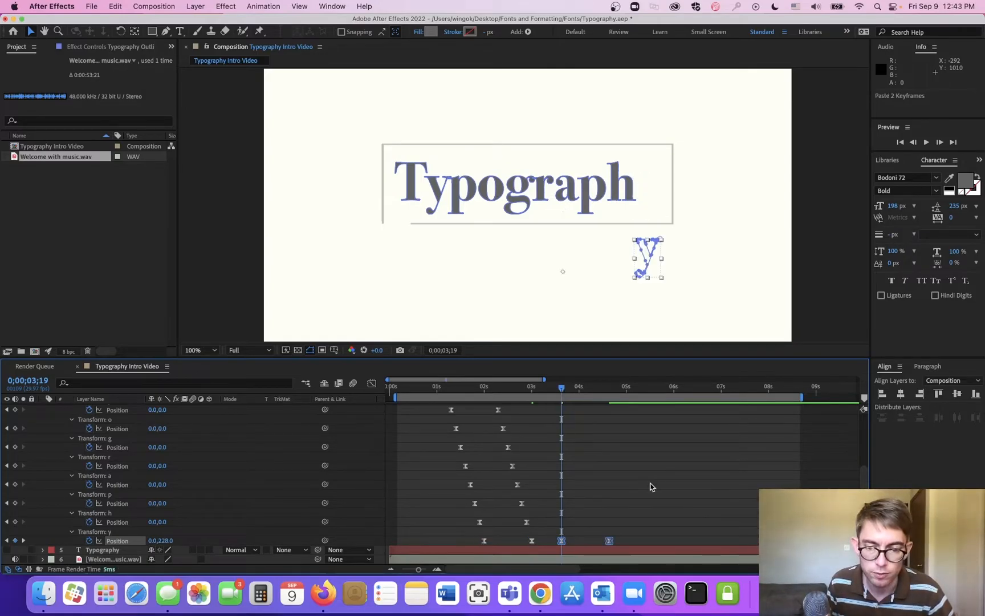
- Time-reverse the two pasted Position keyframes of the final letter y
{"action": "right_click", "coordinate": [560, 543]}
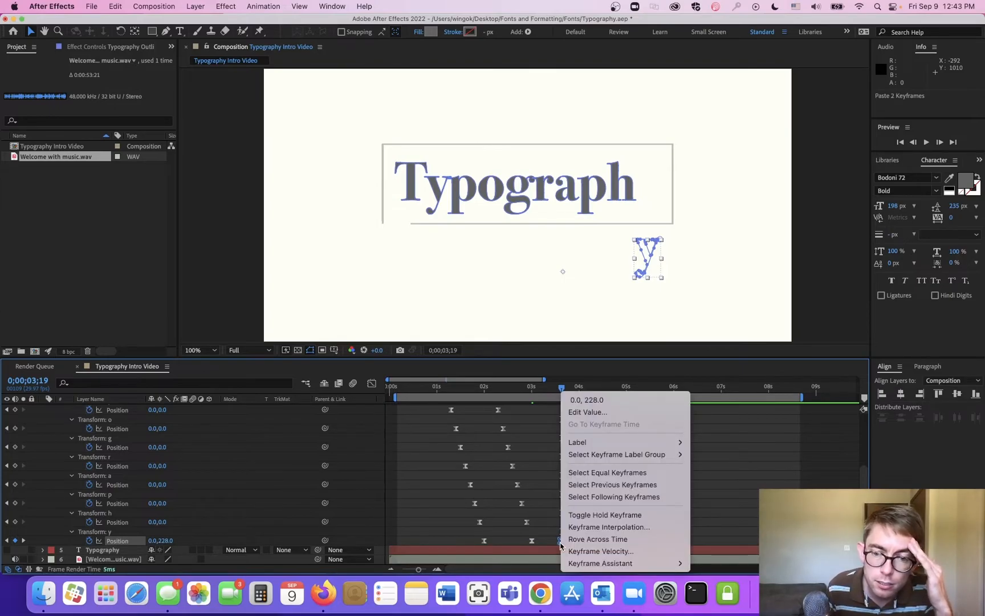
{"action": "mouse_move", "coordinate": [606, 567]}
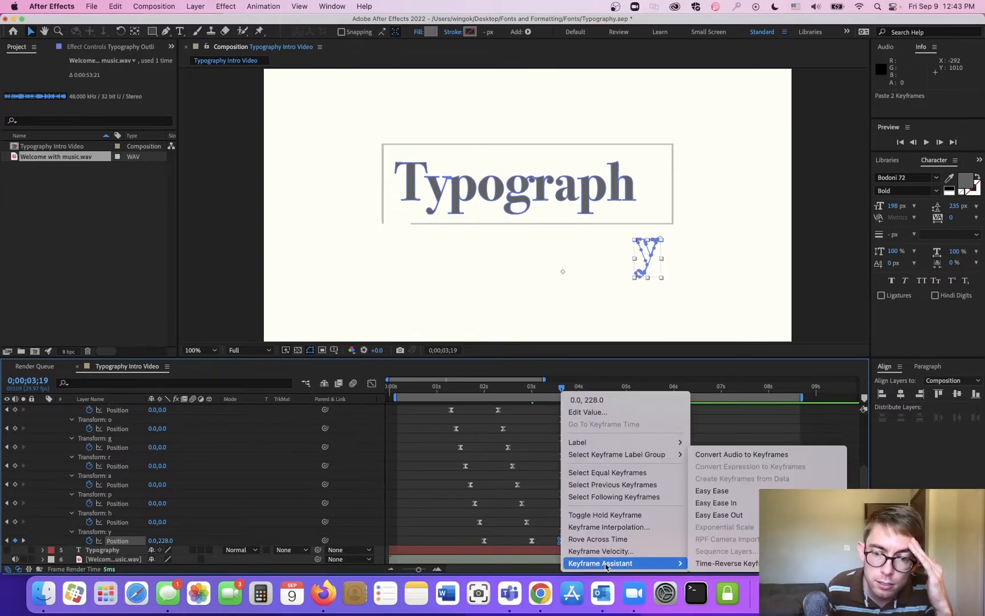
{"action": "left_click", "coordinate": [734, 563]}
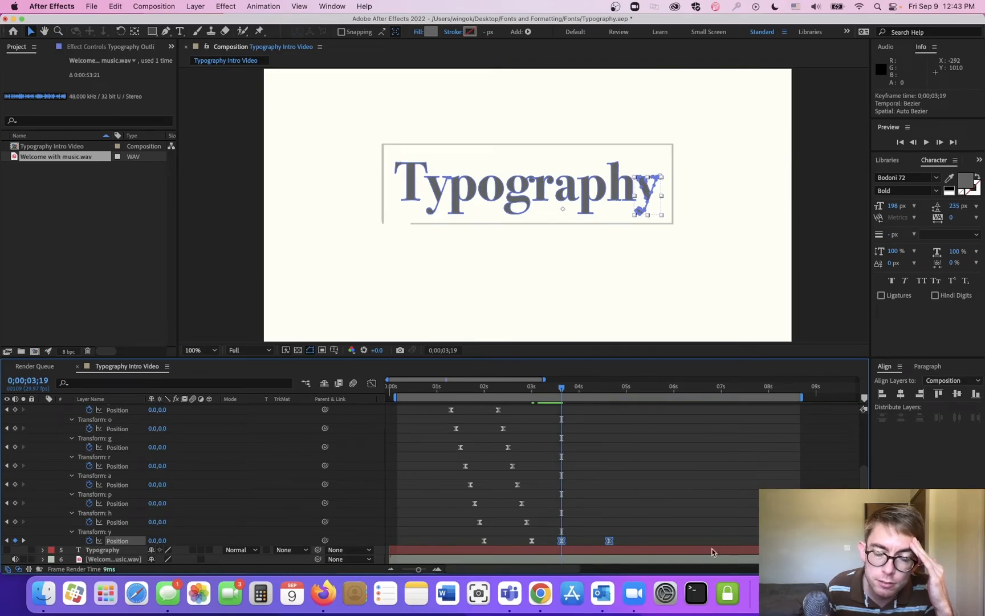
- Copy the Position keyframes of the letters T through h and paste them at 0;00;03;19
{"action": "left_click_drag", "start_coordinate": [549, 525], "coordinate": [408, 451]}
{"action": "scroll", "coordinate": [524, 460], "scroll_direction": "down", "scroll_amount": 5}
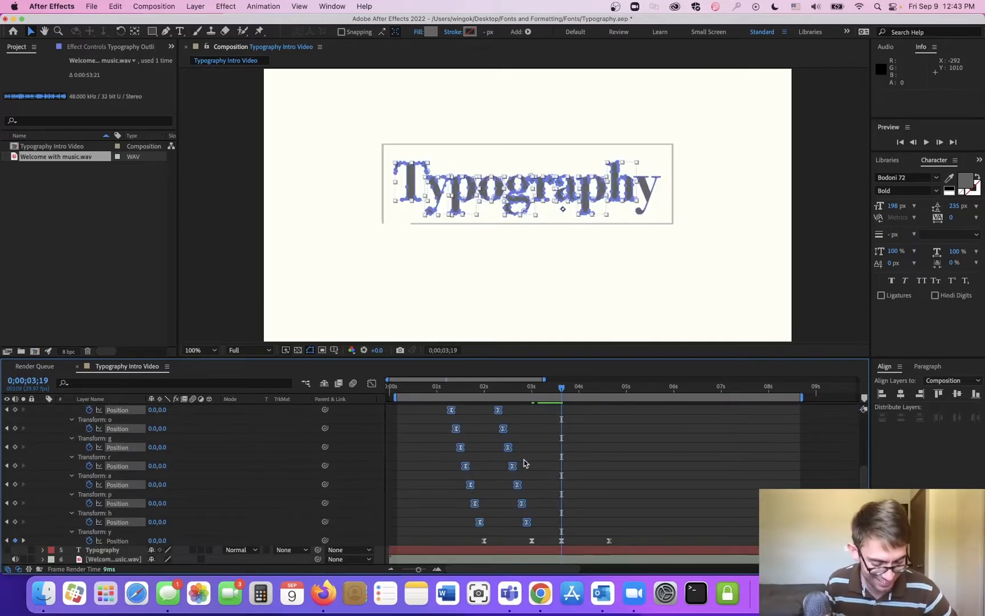
{"action": "key", "text": "super+c"}
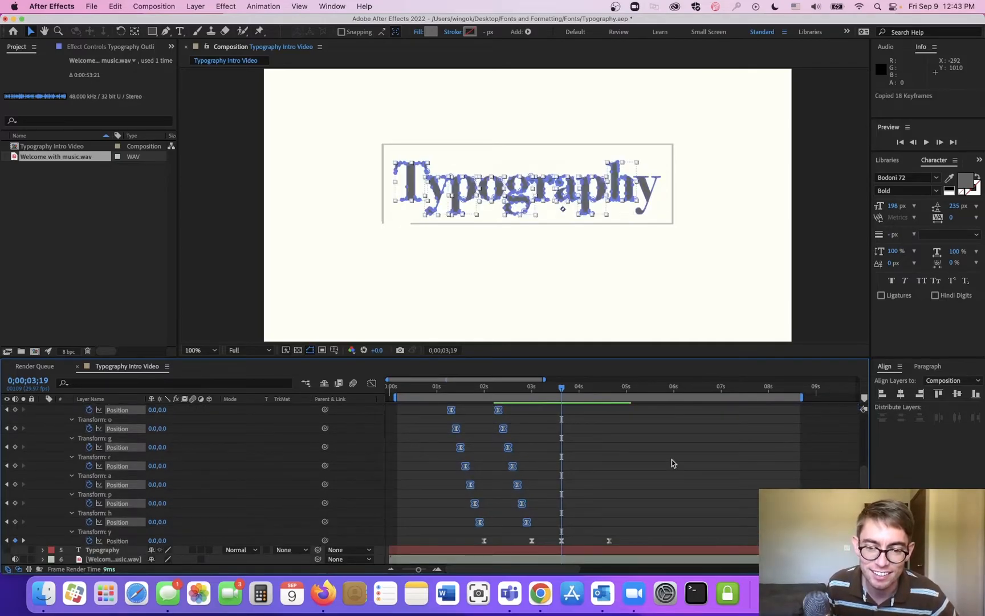
{"action": "key", "text": "super+v"}
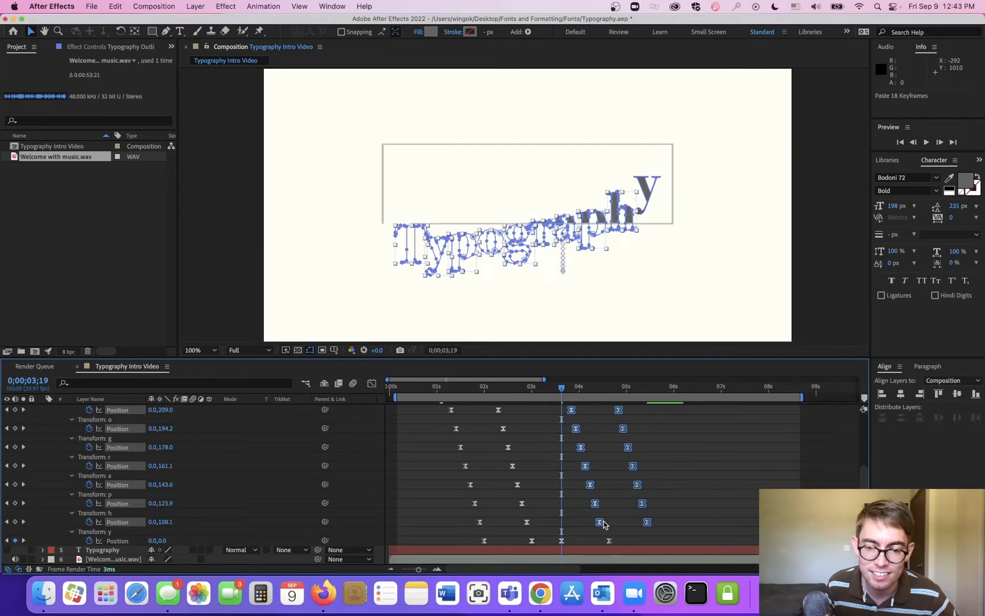
- Time-reverse the pasted Position keyframes of the letters T through h
{"action": "right_click", "coordinate": [604, 523]}
{"action": "mouse_move", "coordinate": [677, 454]}
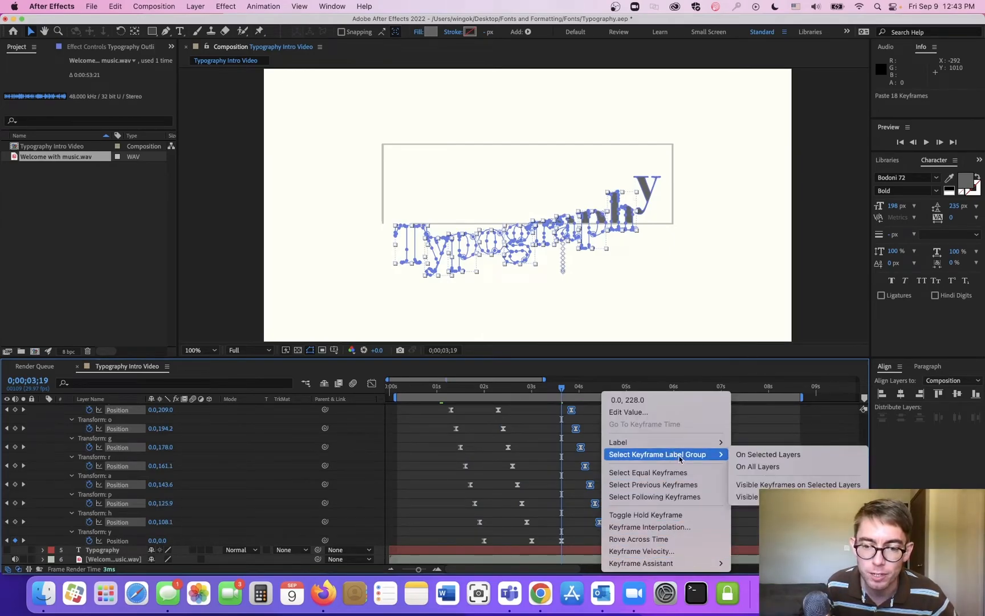
{"action": "mouse_move", "coordinate": [700, 563]}
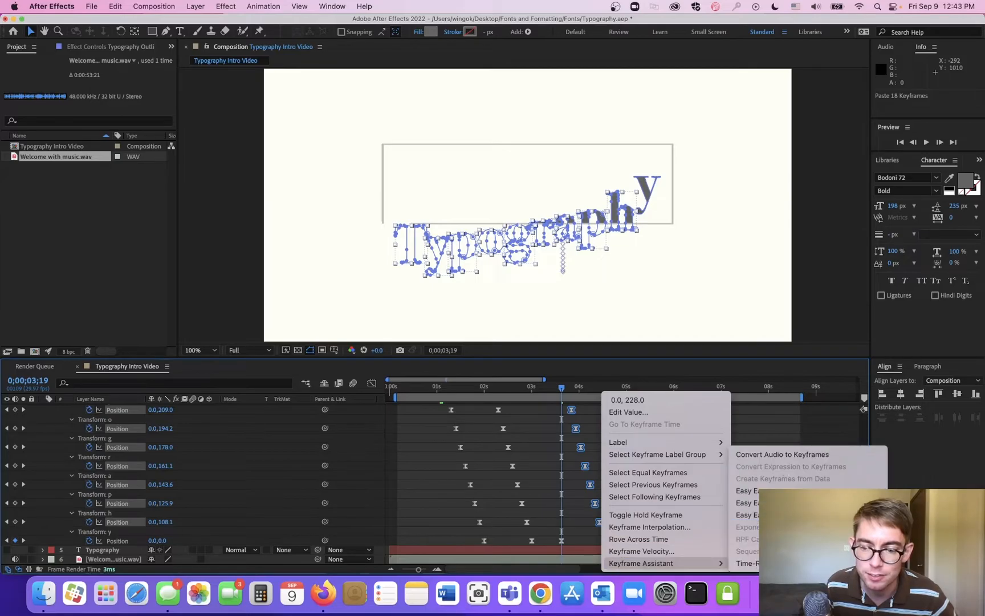
{"action": "left_click", "coordinate": [746, 563]}
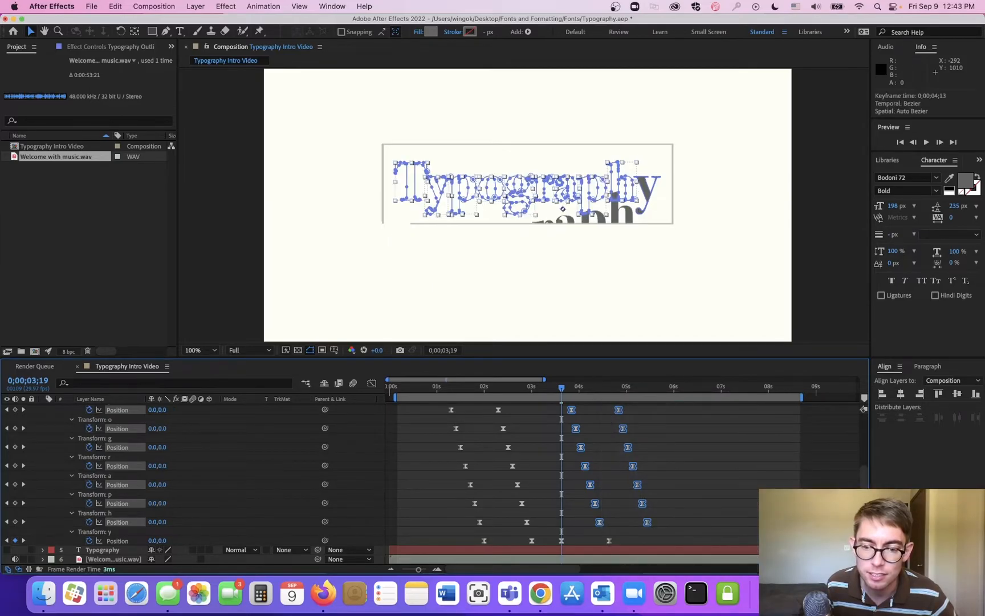
{"action": "left_click", "coordinate": [707, 504]}
- Advance the current time by 3 frames and move the letter h's reversed keyframe pair to start at 0;00;03;22
{"action": "left_click_drag", "start_coordinate": [686, 517], "coordinate": [560, 534]}
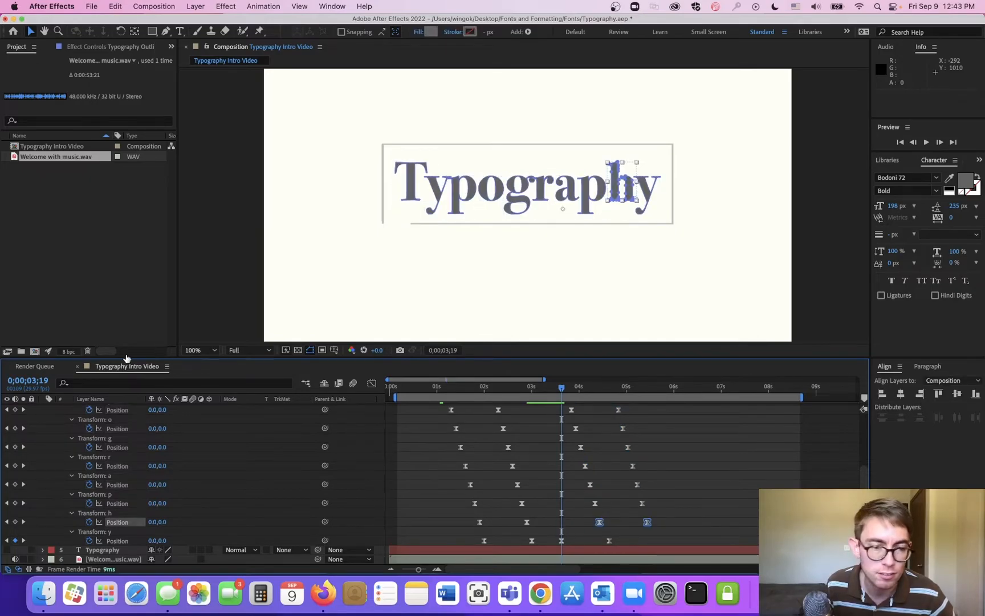
{"action": "left_click", "coordinate": [42, 382]}
{"action": "type", "text": "+"}
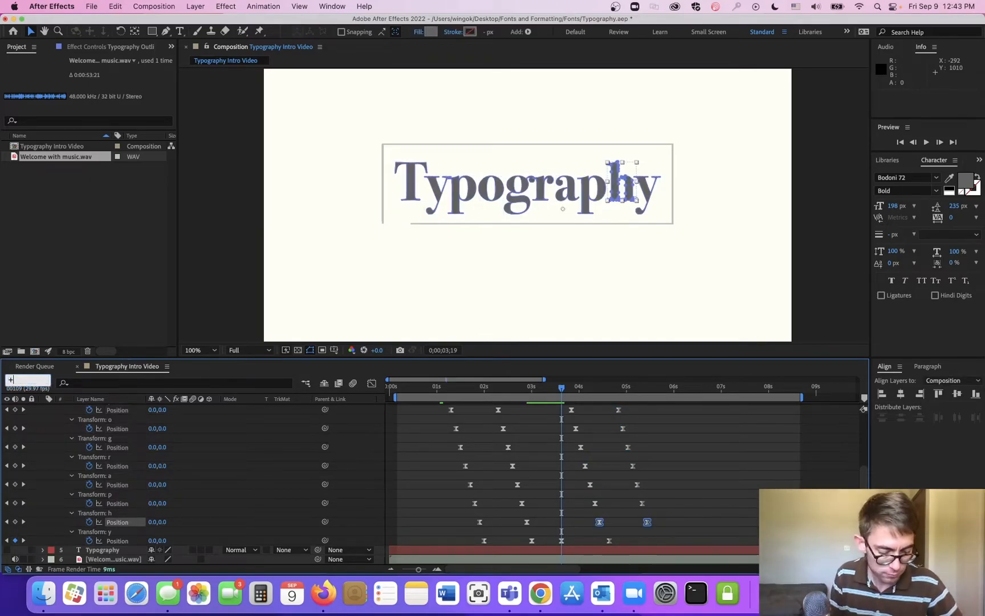
{"action": "type", "text": "3"}
{"action": "key", "text": "Return"}
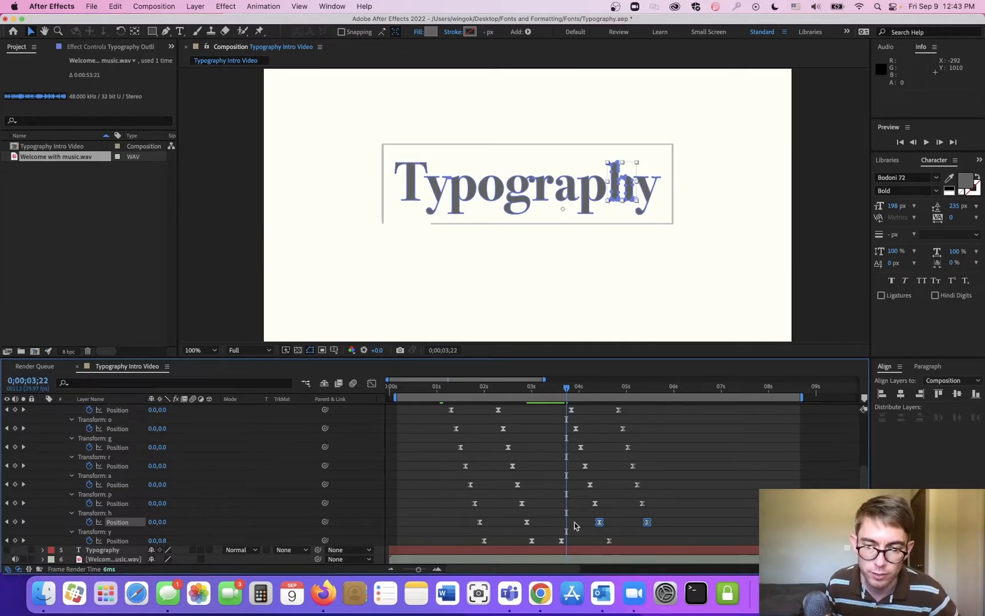
{"action": "left_click_drag", "start_coordinate": [601, 522], "coordinate": [568, 523]}
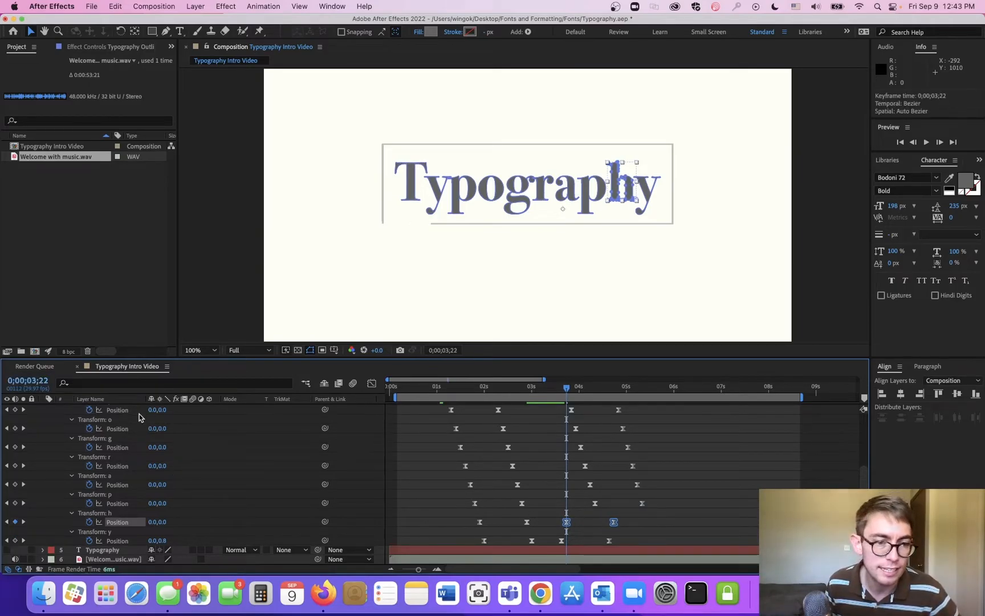
- Advance the time by 3 frames and move the second p's reversed keyframe pair to start at 0;00;03;25
{"action": "left_click", "coordinate": [33, 380]}
{"action": "type", "text": "+3"}
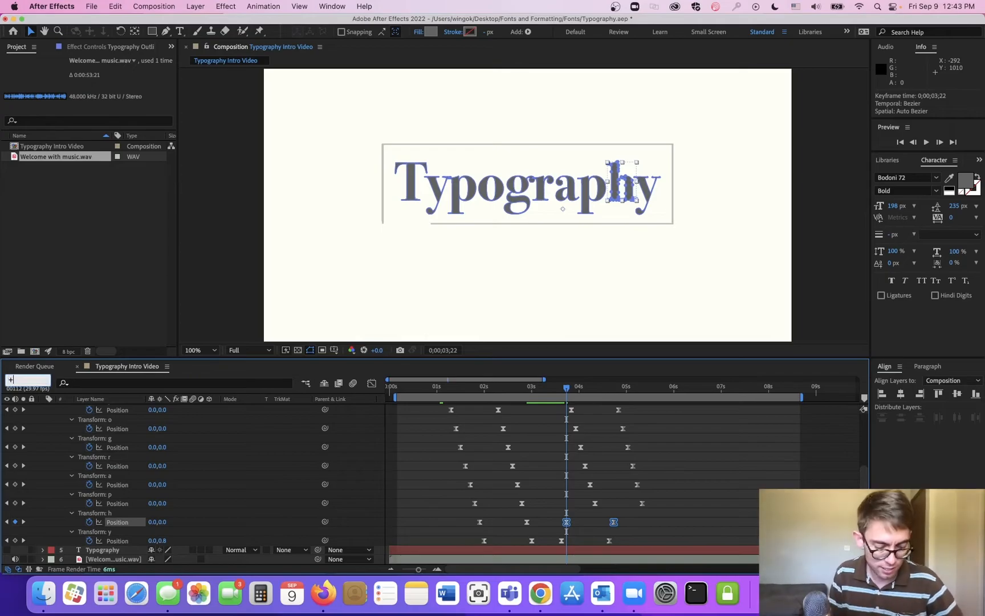
{"action": "key", "text": "Return"}
{"action": "left_click_drag", "start_coordinate": [682, 502], "coordinate": [573, 507]}
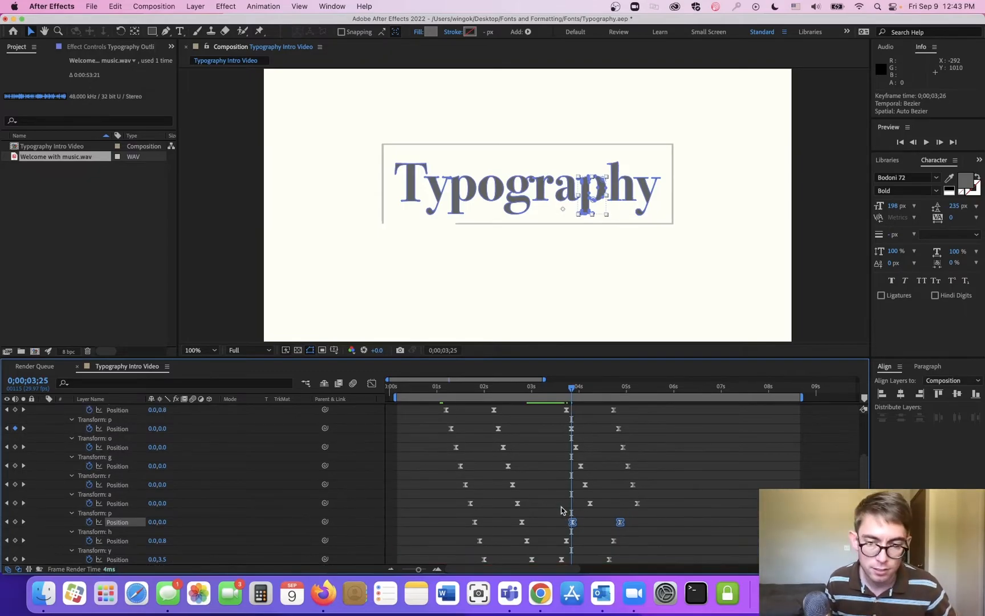
{"action": "left_click_drag", "start_coordinate": [421, 571], "coordinate": [424, 574]}
{"action": "left_click_drag", "start_coordinate": [628, 505], "coordinate": [622, 505]}
- Advance the time by 3 frames and move the letter a's reversed keyframe pair to start at 0;00;03;28
{"action": "type", "text": "+3"}
{"action": "key", "text": "Return"}
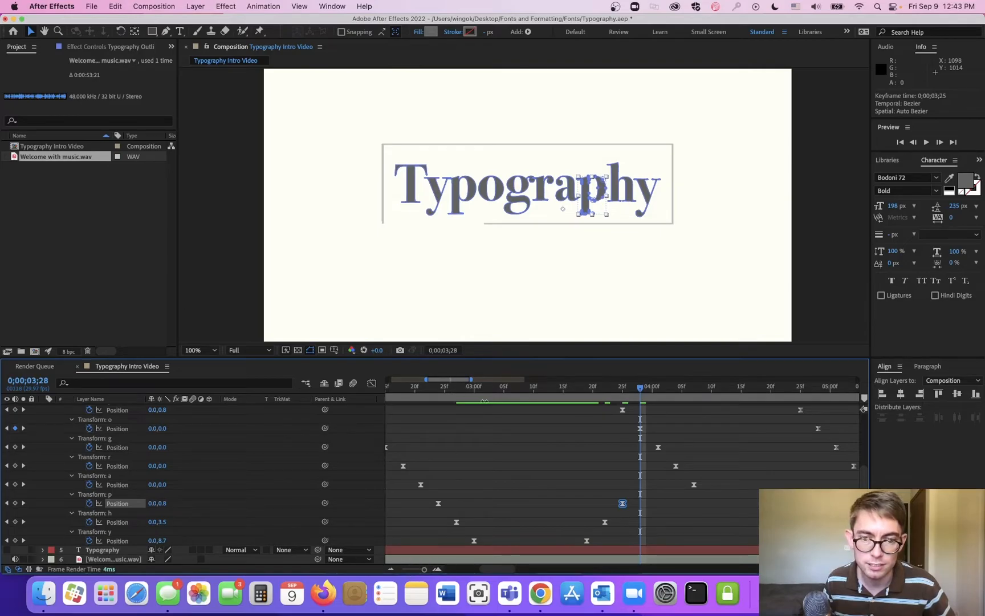
{"action": "scroll", "coordinate": [695, 488], "scroll_direction": "up", "scroll_amount": 1}
{"action": "scroll", "coordinate": [696, 488], "scroll_direction": "down", "scroll_amount": 1}
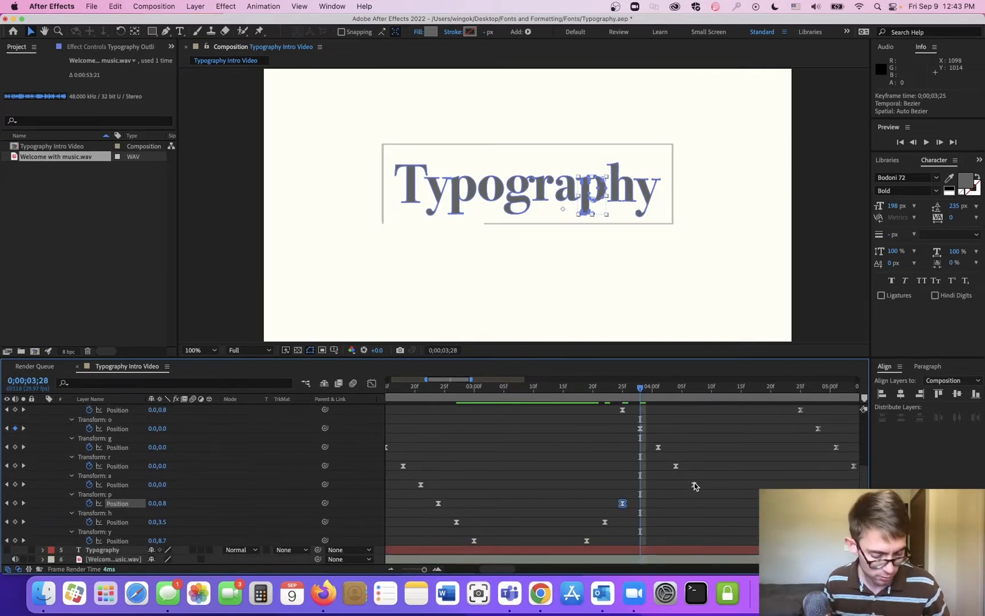
{"action": "key", "text": "minus"}
{"action": "key", "text": "minus"}
{"action": "scroll", "coordinate": [681, 492], "scroll_direction": "up", "scroll_amount": 4}
{"action": "scroll", "coordinate": [481, 516], "scroll_direction": "up", "scroll_amount": 2}
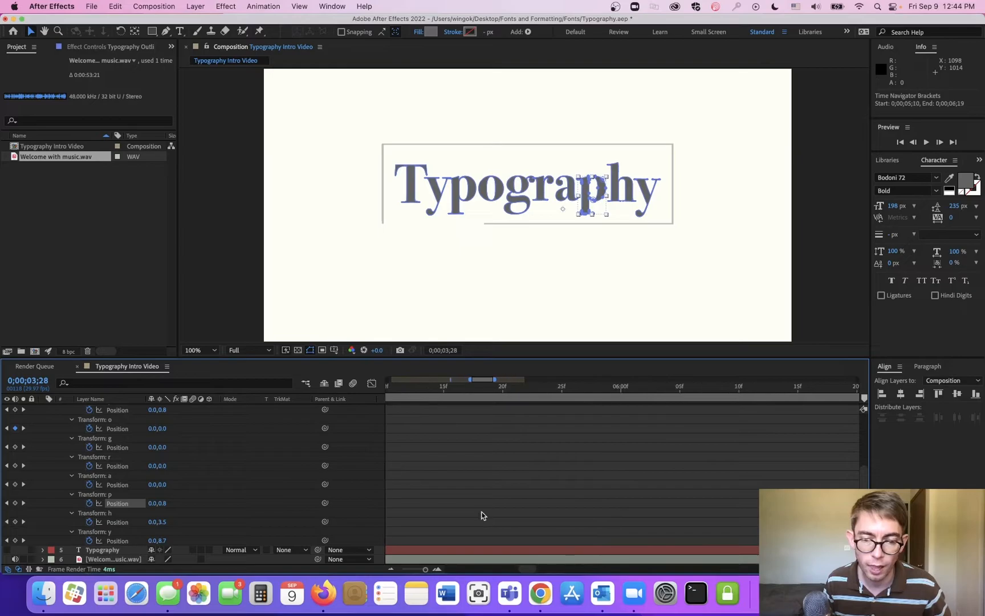
{"action": "key", "text": "space"}
{"action": "left_click_drag", "start_coordinate": [478, 510], "coordinate": [876, 501]}
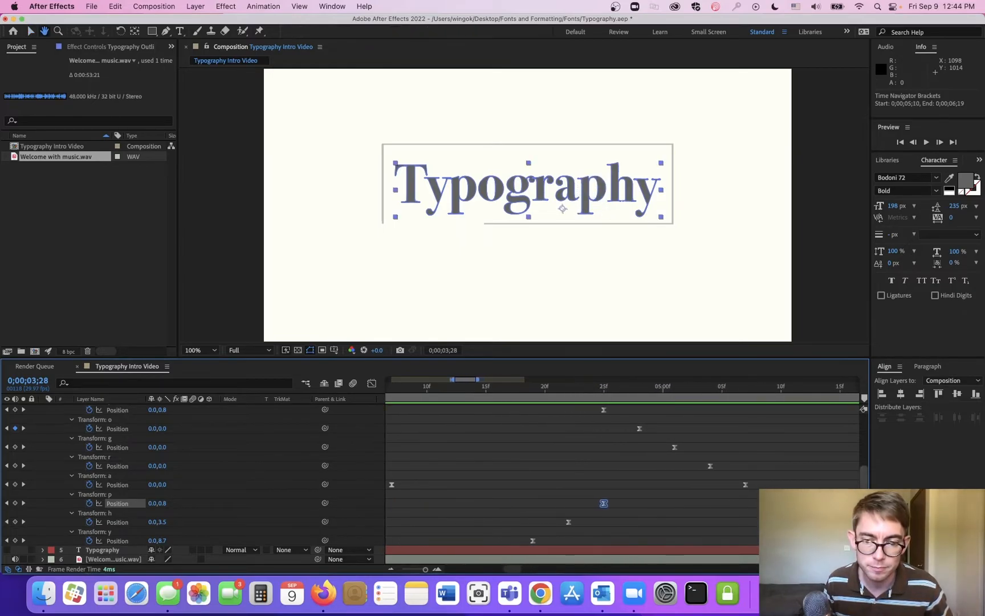
{"action": "left_click_drag", "start_coordinate": [588, 527], "coordinate": [659, 521]}
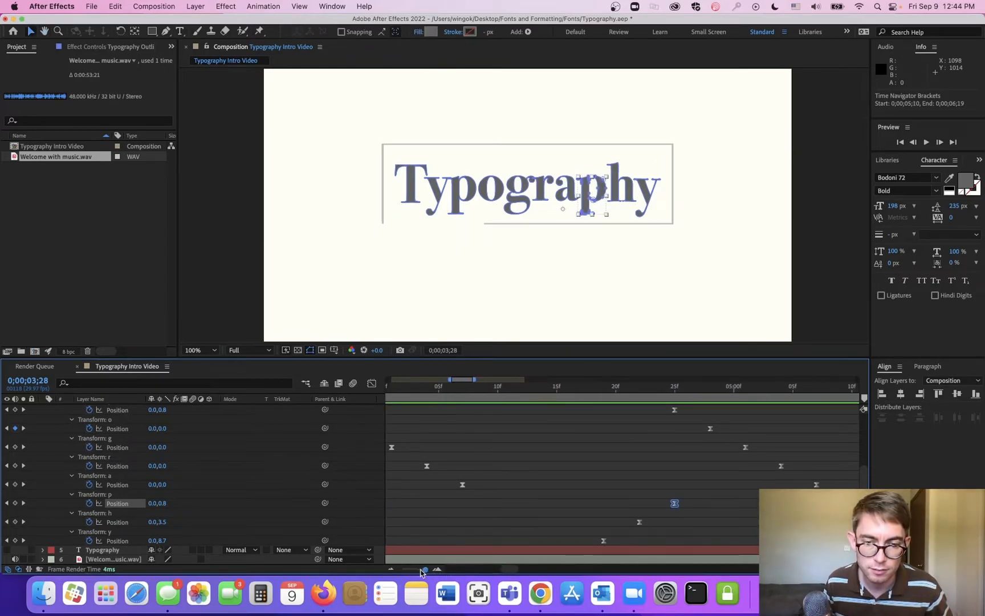
{"action": "left_click", "coordinate": [419, 569]}
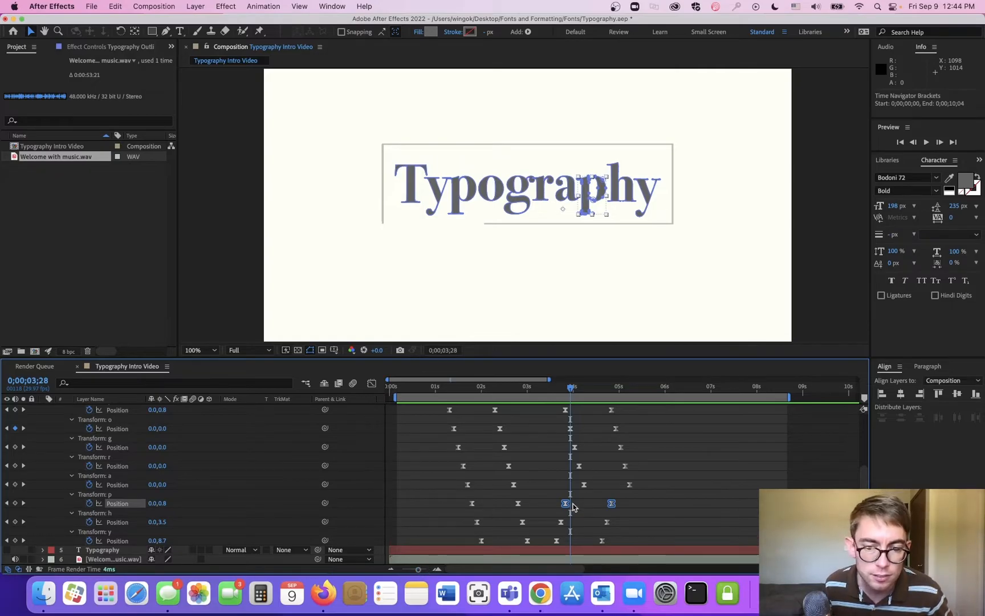
{"action": "left_click_drag", "start_coordinate": [650, 482], "coordinate": [569, 490]}
{"action": "scroll", "coordinate": [569, 490], "scroll_direction": "up", "scroll_amount": 1}
{"action": "key", "text": "="}
{"action": "key", "text": "="}
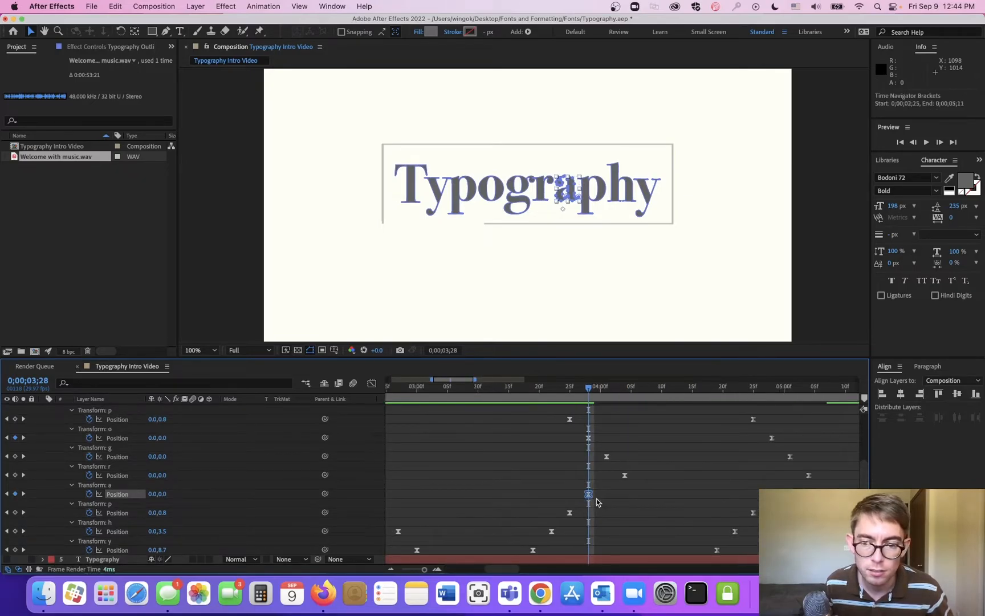
- Advance the time by 3 frames and move the letter r's reversed keyframe pair to start at 0;00;04;01
{"action": "left_click", "coordinate": [46, 381]}
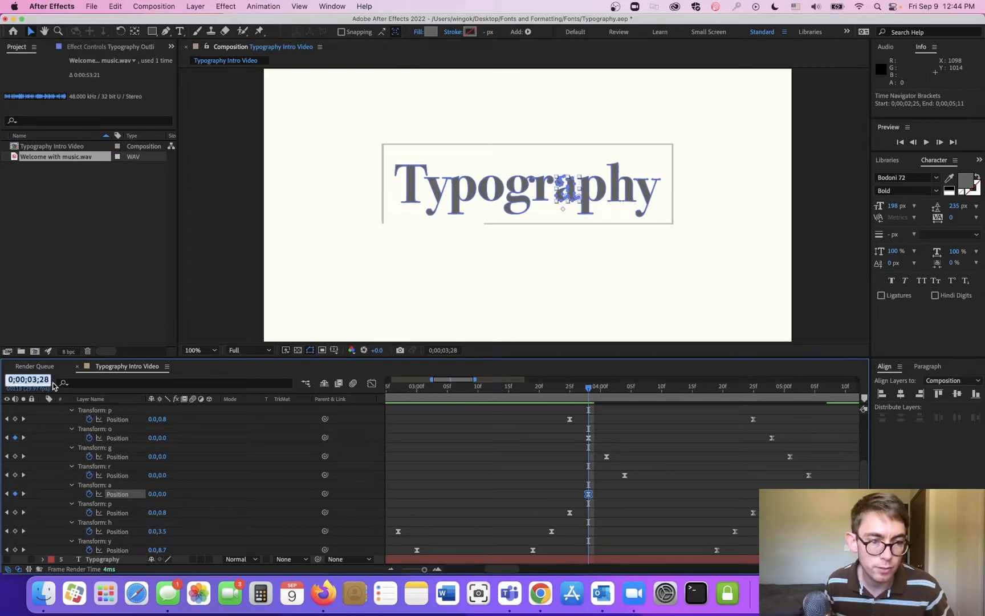
{"action": "type", "text": "+3"}
{"action": "key", "text": "Return"}
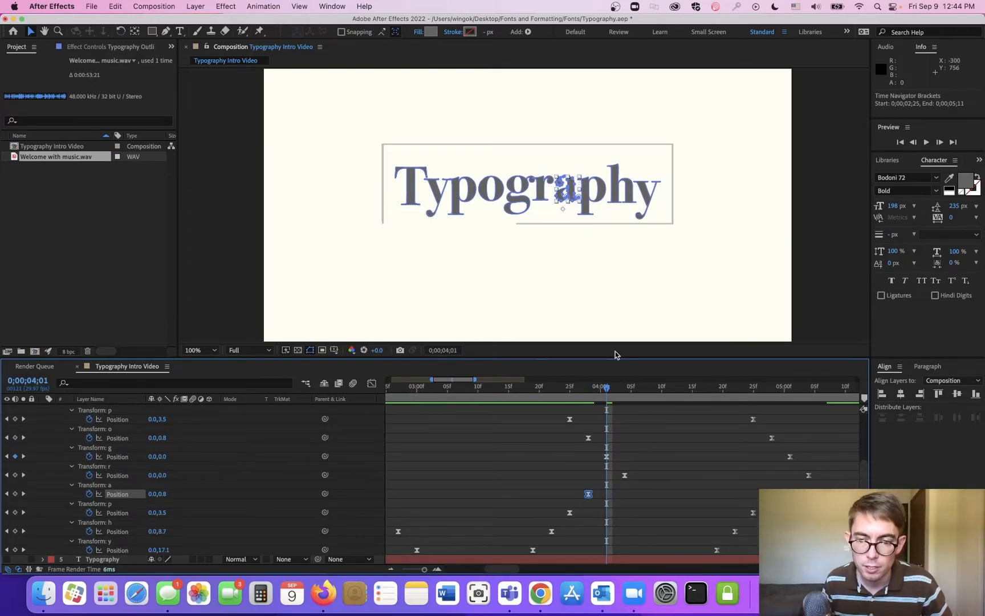
{"action": "left_click_drag", "start_coordinate": [586, 486], "coordinate": [793, 476]}
- Advance the time by 3 frames and move the letter g's reversed keyframe pair to start at 0;00;04;04
{"action": "left_click", "coordinate": [11, 381]}
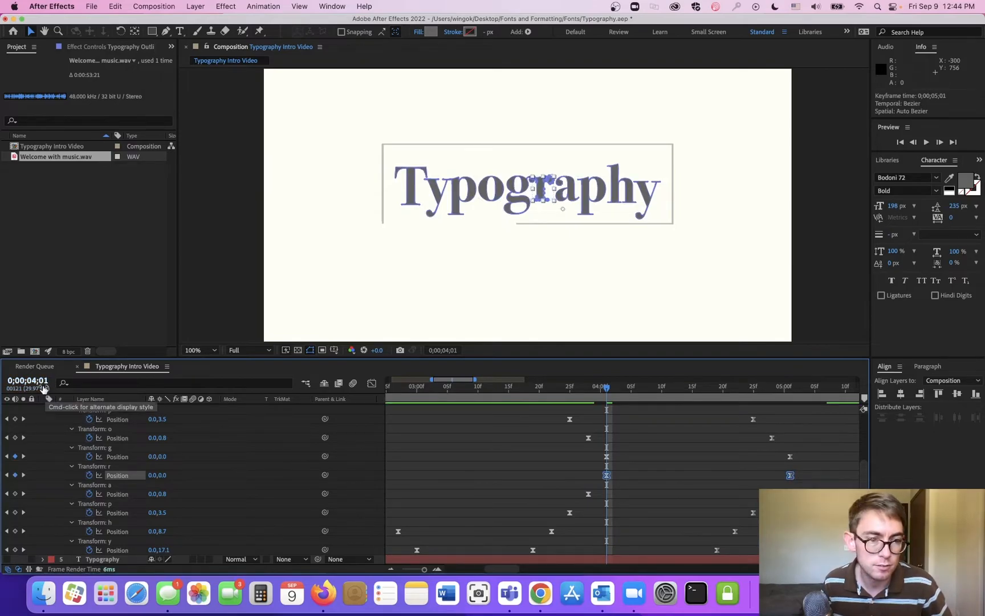
{"action": "type", "text": "+3"}
{"action": "key", "text": "Return"}
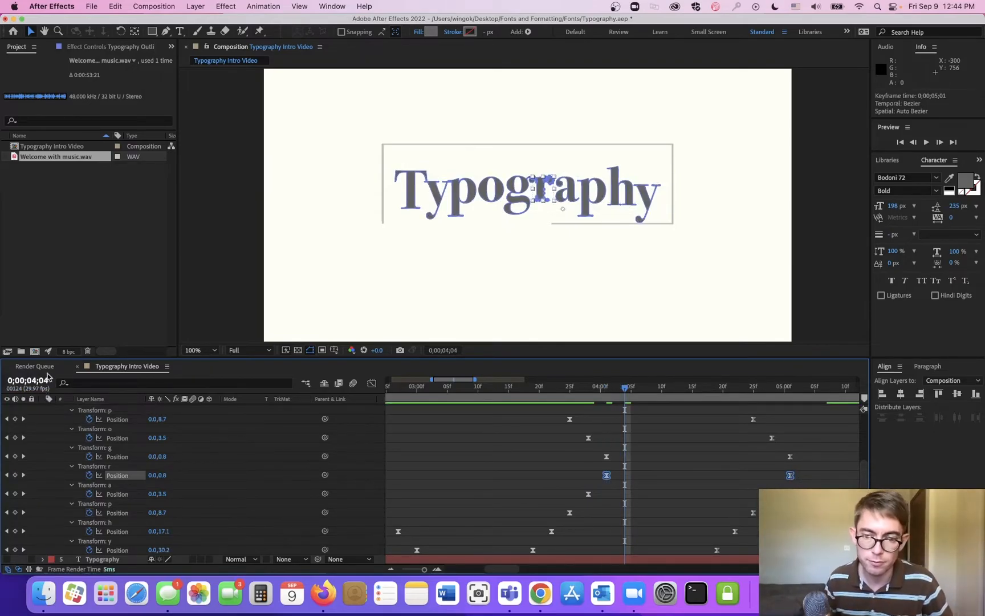
{"action": "left_click_drag", "start_coordinate": [606, 463], "coordinate": [808, 459]}
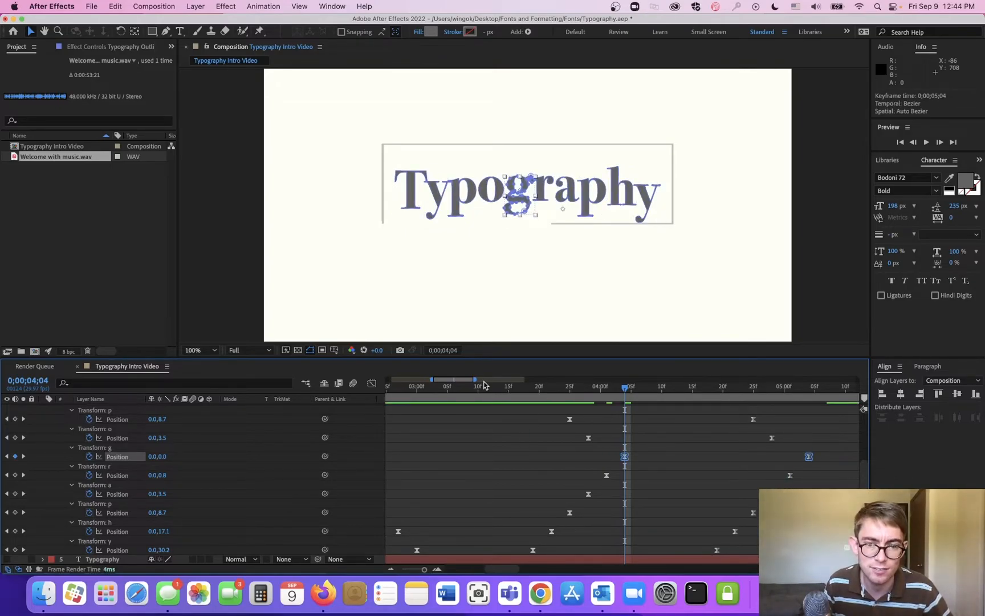
- Shift the reversed keyframe pairs of o, the first p, the first y and T later in time, with T's pair ending at 0;00;06;10
{"action": "left_click_drag", "start_coordinate": [423, 570], "coordinate": [416, 569]}
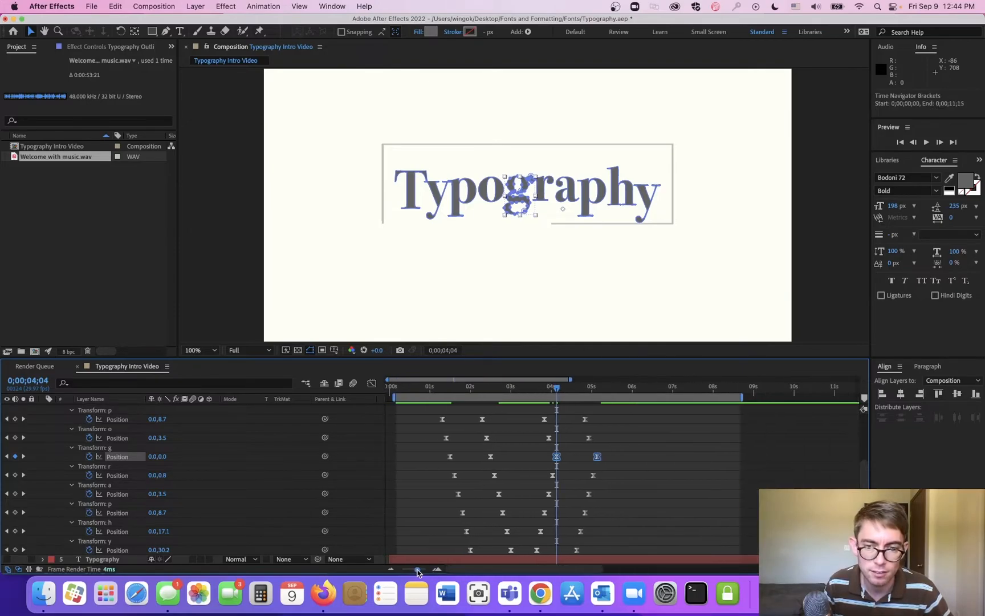
{"action": "left_click_drag", "start_coordinate": [505, 413], "coordinate": [602, 440]}
{"action": "scroll", "coordinate": [634, 459], "scroll_direction": "up", "scroll_amount": 1}
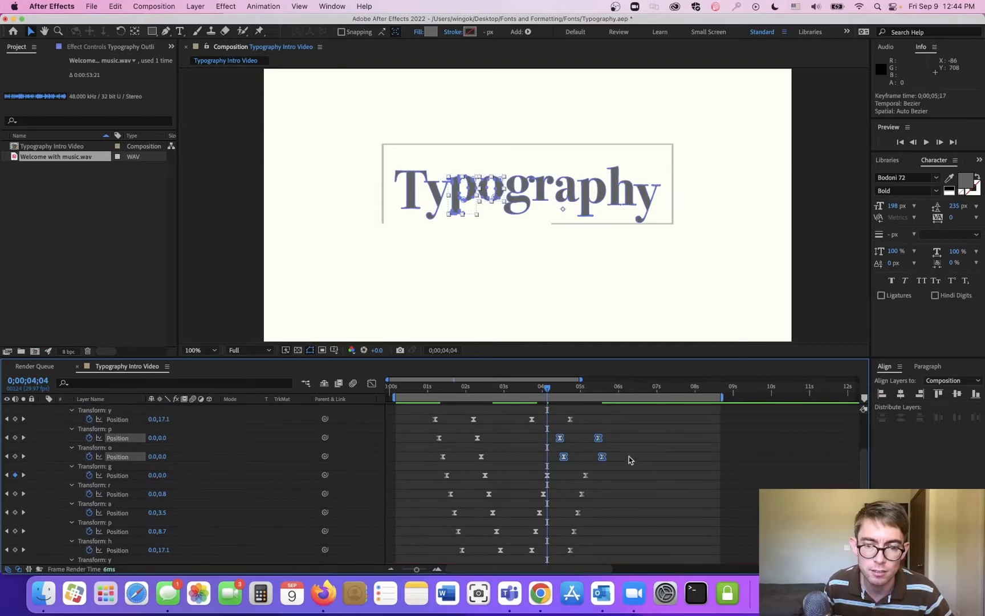
{"action": "left_click_drag", "start_coordinate": [513, 408], "coordinate": [614, 423]}
{"action": "scroll", "coordinate": [640, 449], "scroll_direction": "up", "scroll_amount": 2}
{"action": "left_click_drag", "start_coordinate": [515, 436], "coordinate": [631, 438]}
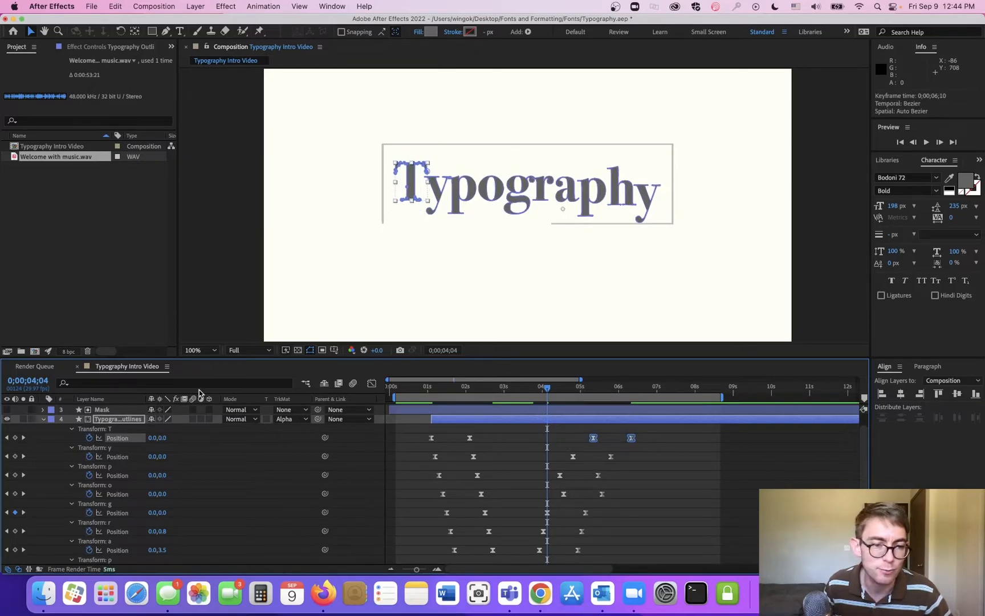
- Advance the time by 3 frames and move the letter o's reversed keyframe pair to start at 0;00;04;07
{"action": "left_click", "coordinate": [48, 382]}
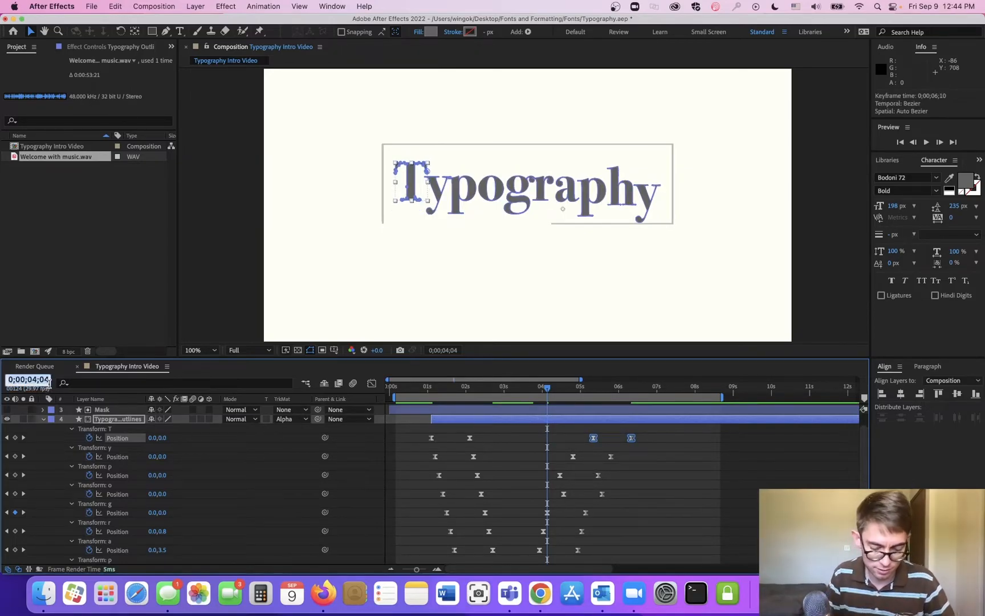
{"action": "type", "text": "+3"}
{"action": "key", "text": "Return"}
{"action": "left_click_drag", "start_coordinate": [636, 491], "coordinate": [551, 494]}
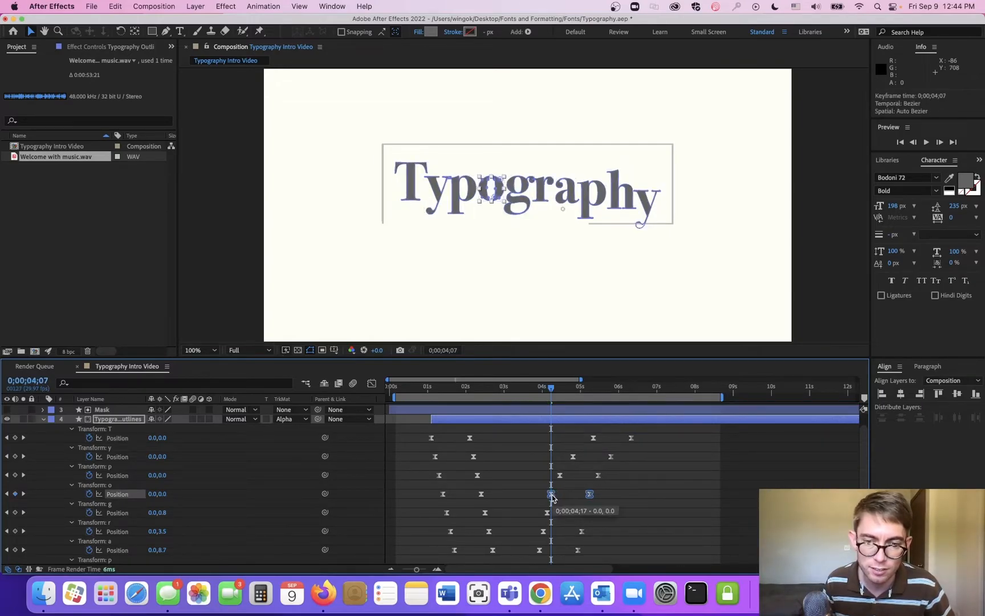
- Advance the time by 3 frames and move the first p's reversed keyframe pair to start at 0;00;04;10
{"action": "left_click", "coordinate": [27, 380]}
{"action": "type", "text": "+3"}
{"action": "key", "text": "Return"}
{"action": "mouse_move", "coordinate": [548, 468]}
{"action": "left_mouse_down"}
{"action": "mouse_move", "coordinate": [637, 481]}
{"action": "mouse_move", "coordinate": [556, 476]}
{"action": "left_mouse_up"}
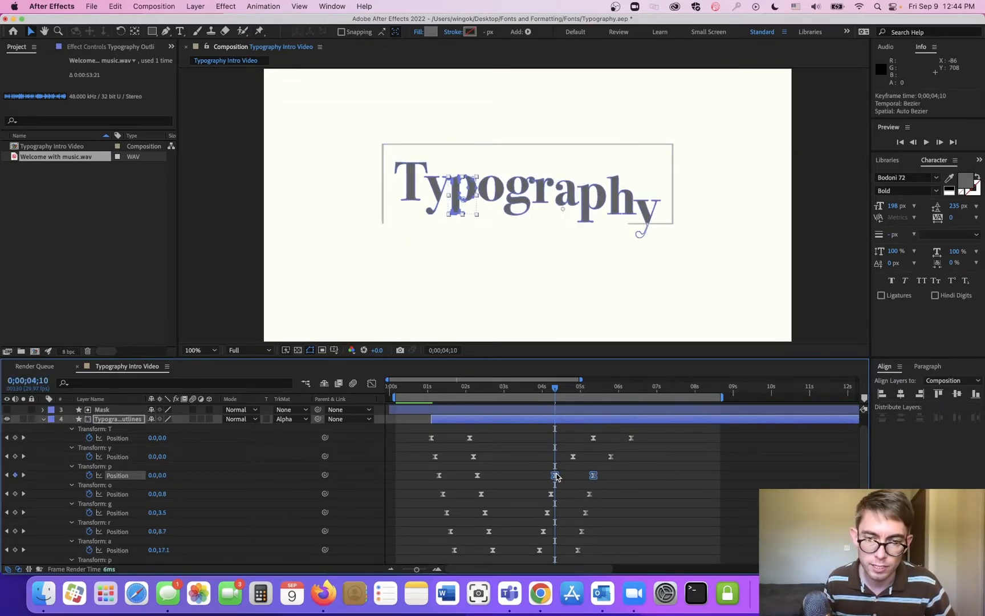
- Advance the time by 3 frames and move the first y's reversed keyframe pair to start at 0;00;04;14
{"action": "left_click", "coordinate": [50, 383]}
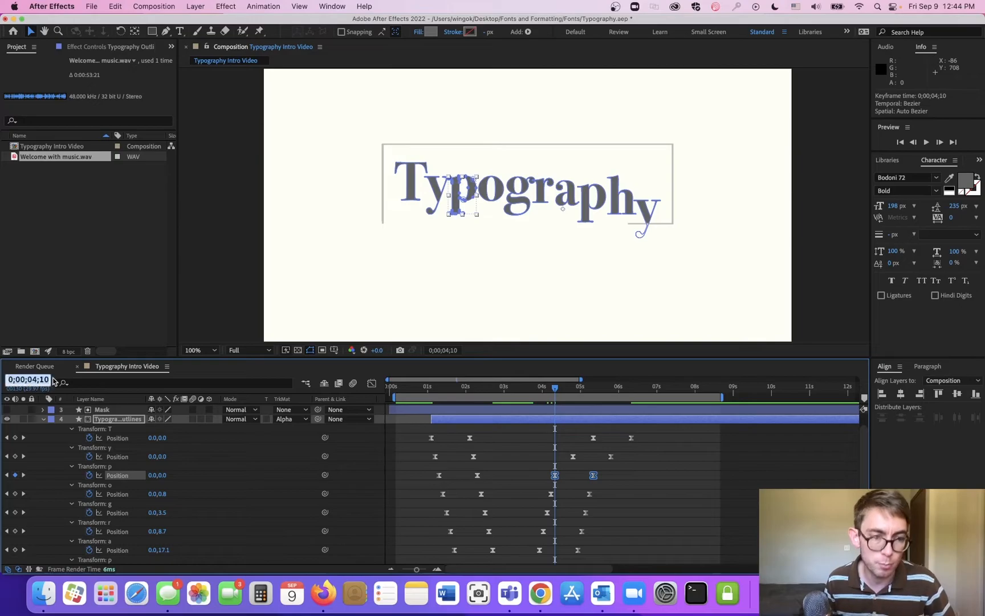
{"action": "type", "text": "+3"}
{"action": "key", "text": "Return"}
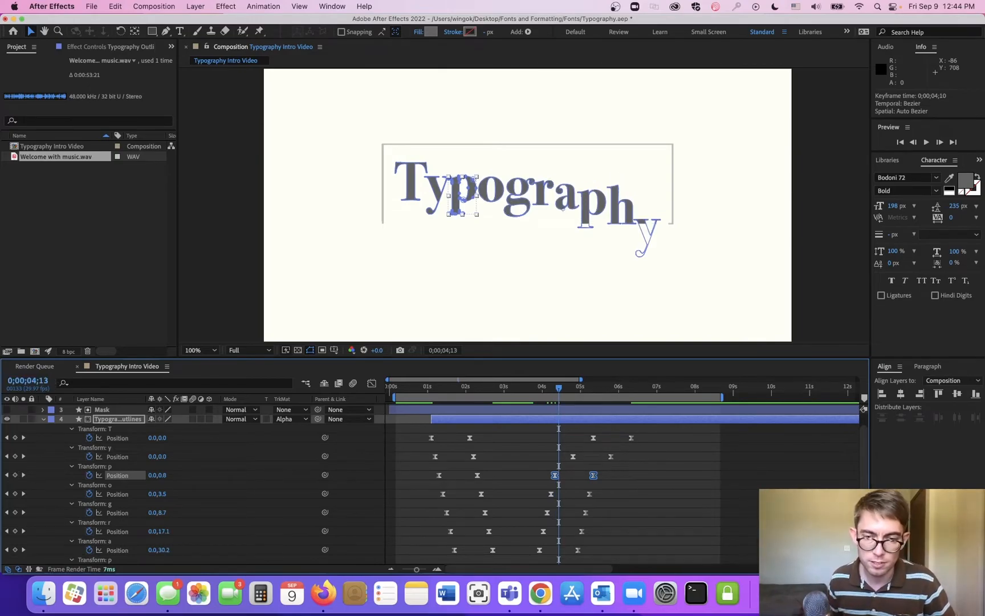
{"action": "left_click", "coordinate": [609, 456]}
{"action": "left_click_drag", "start_coordinate": [573, 459], "coordinate": [559, 461]}
- Advance the time by 3 frames and move the letter T's reversed keyframe pair to start exactly at 0;00;04;16
{"action": "left_click", "coordinate": [27, 381]}
{"action": "type", "text": "+3"}
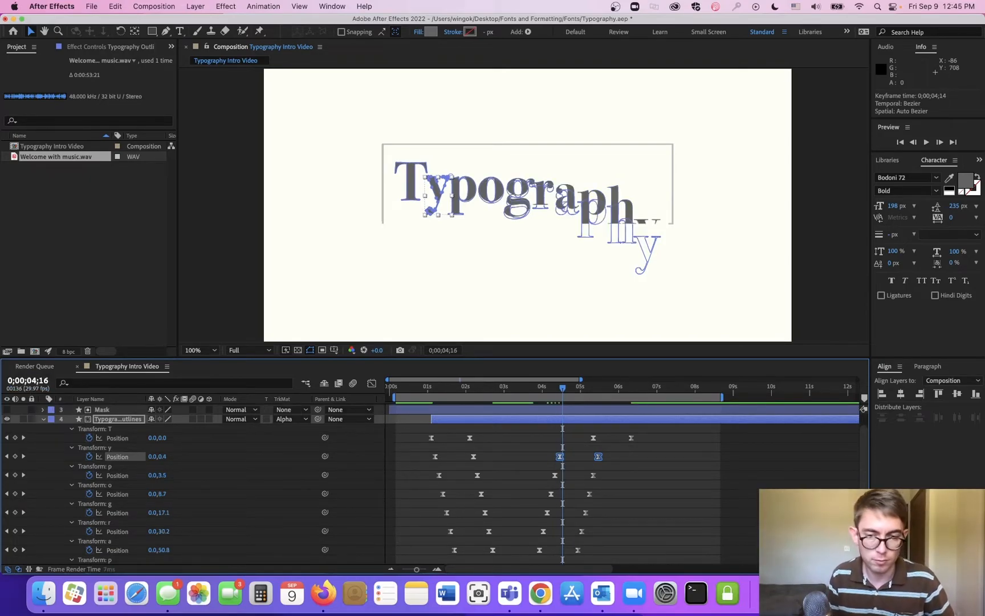
{"action": "key", "text": "Return"}
{"action": "left_click_drag", "start_coordinate": [693, 432], "coordinate": [562, 442]}
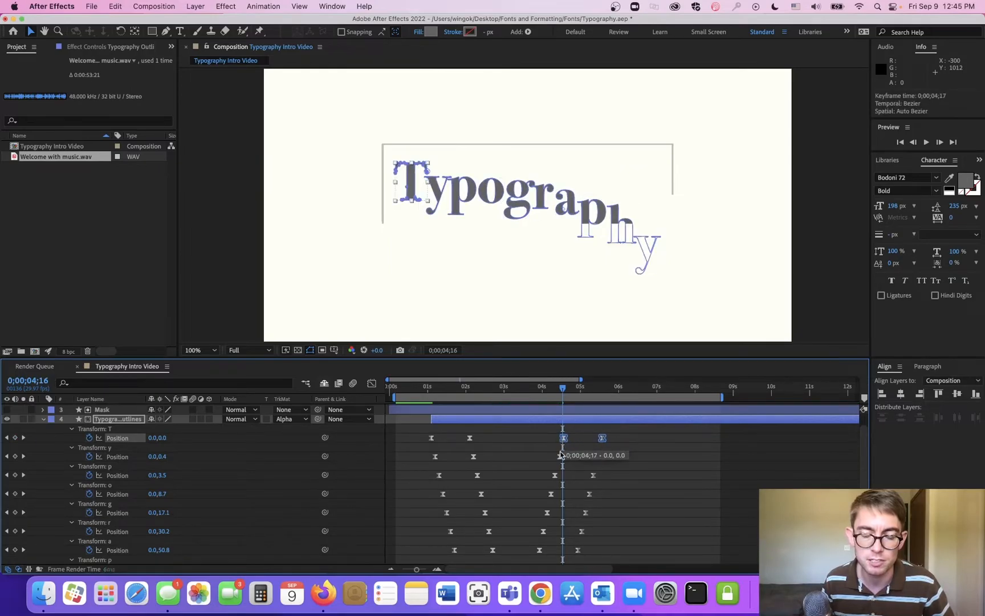
{"action": "scroll", "coordinate": [568, 467], "scroll_direction": "up", "scroll_amount": 3}
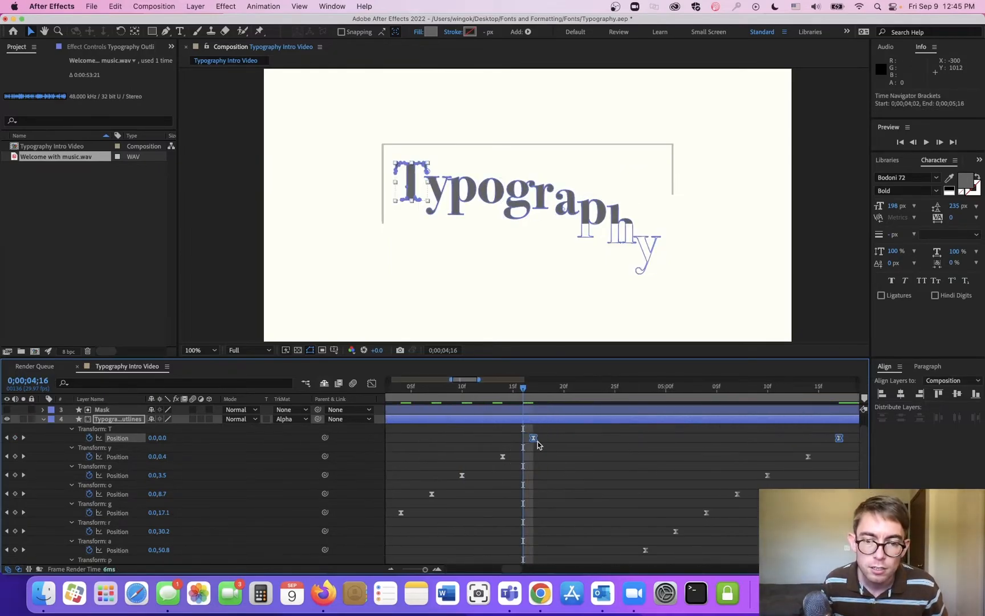
{"action": "left_click_drag", "start_coordinate": [534, 440], "coordinate": [533, 448]}
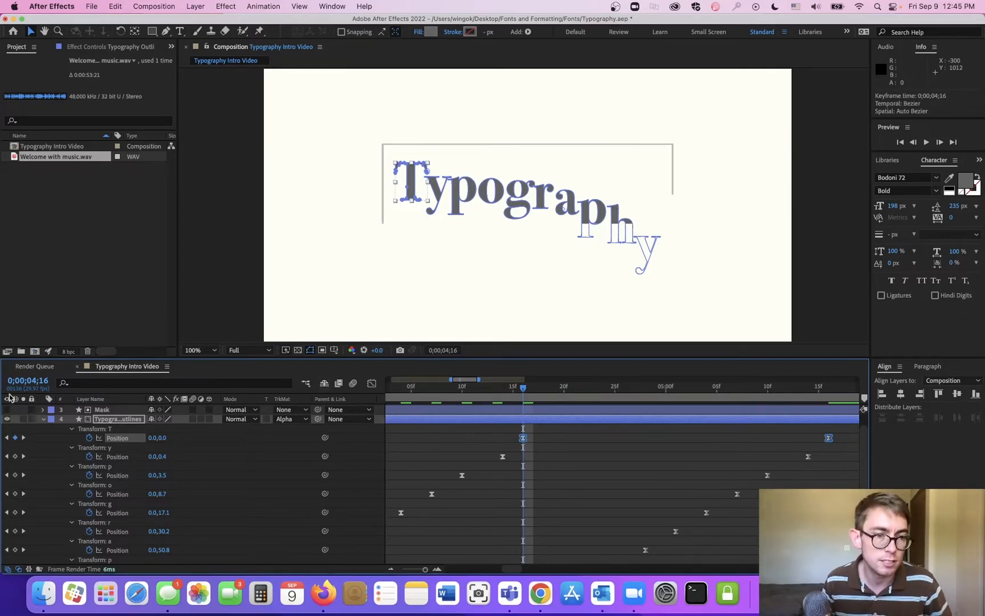
{"action": "left_click", "coordinate": [39, 380]}
{"action": "type", "text": "-"}
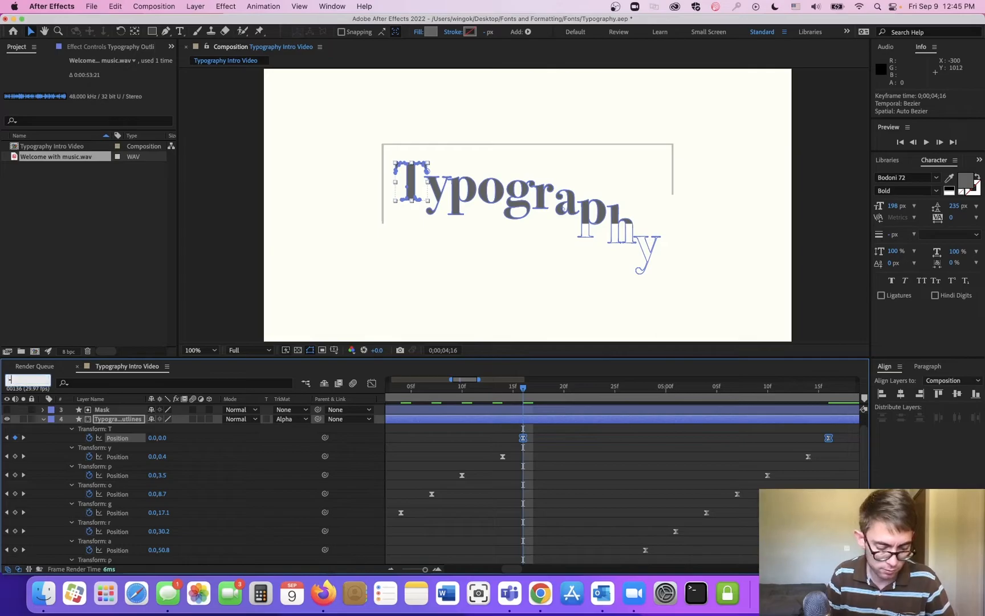
{"action": "type", "text": "3"}
{"action": "key", "text": "Return"}
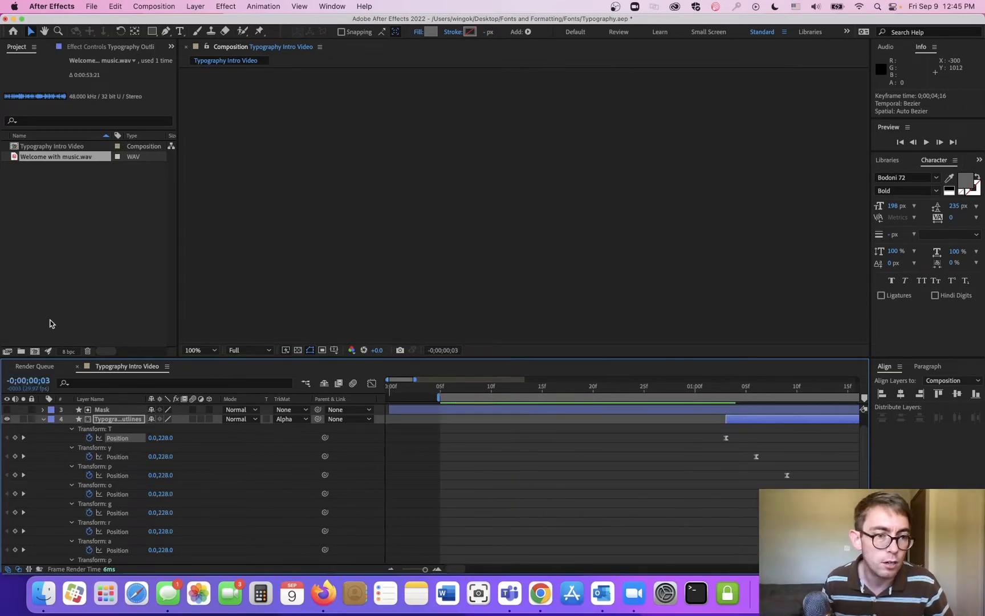
{"action": "left_click_drag", "start_coordinate": [33, 385], "coordinate": [80, 383]}
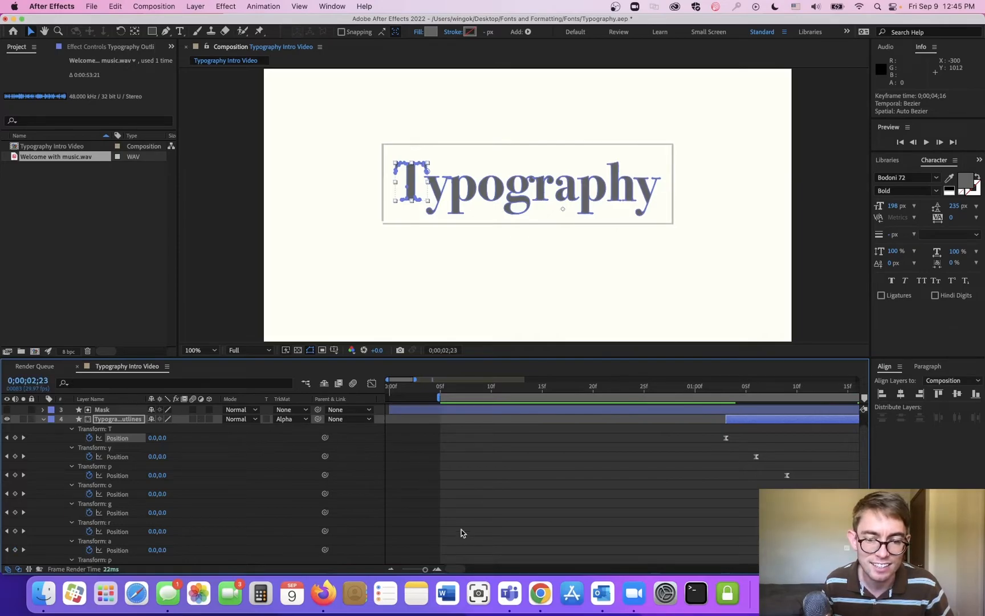
- Limit the work area to end at 0;00;06;01 and preview the letters' entrance and exit animation
{"action": "left_click_drag", "start_coordinate": [423, 570], "coordinate": [418, 569]}
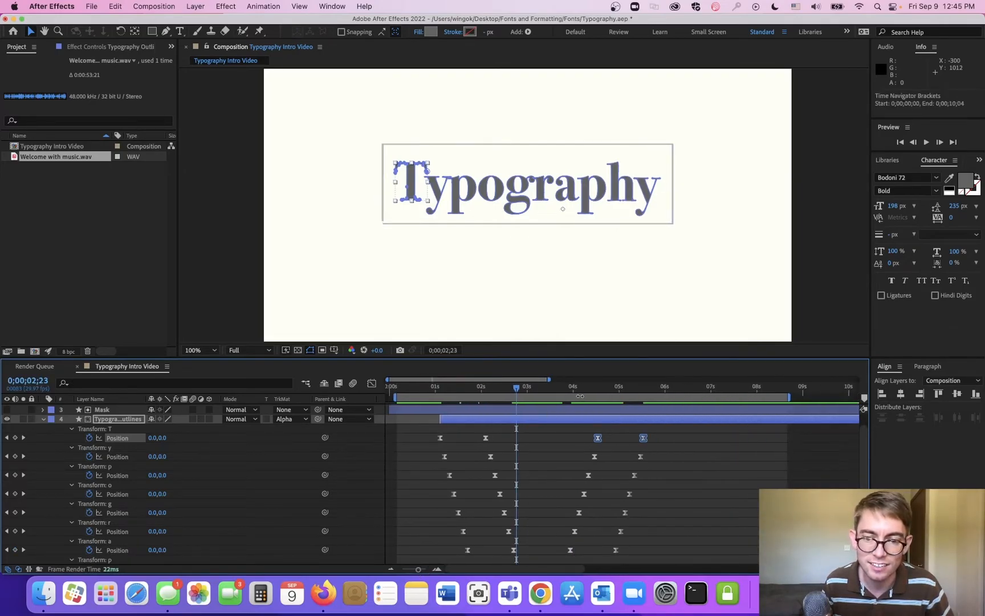
{"action": "left_click_drag", "start_coordinate": [428, 391], "coordinate": [670, 390]}
{"action": "key", "text": "n"}
{"action": "key", "text": "space"}
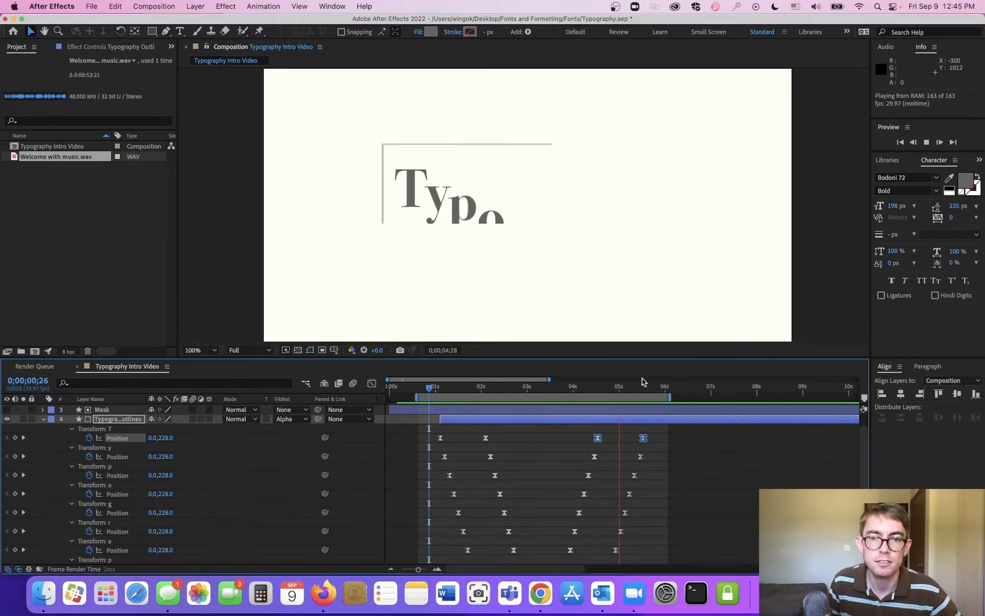
{"action": "key", "text": "space"}
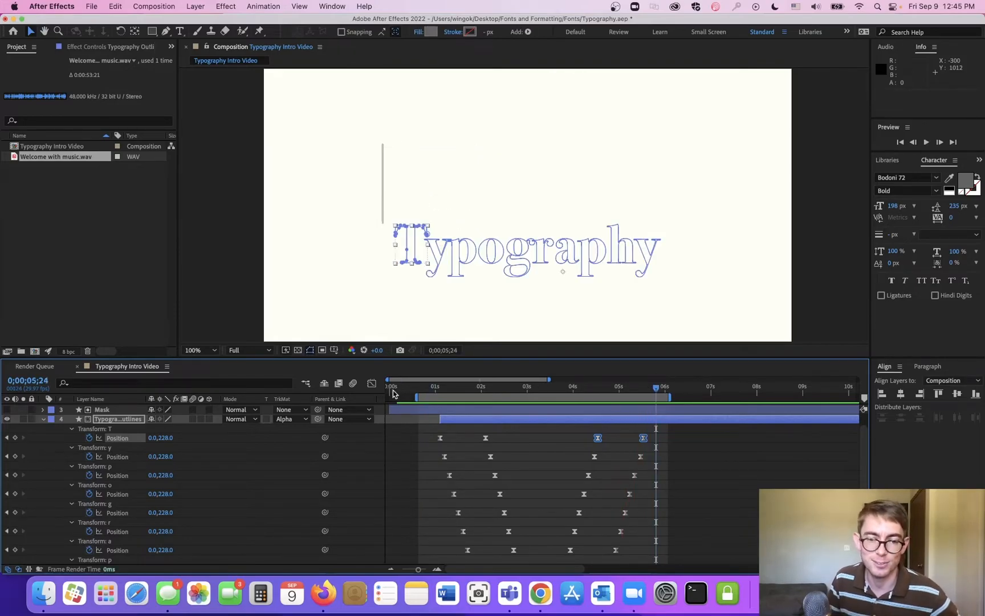
- Extend the work area from 0;00;00;00 to about 0;00;07;08 and preview the whole title animation
{"action": "left_click_drag", "start_coordinate": [415, 395], "coordinate": [384, 396]}
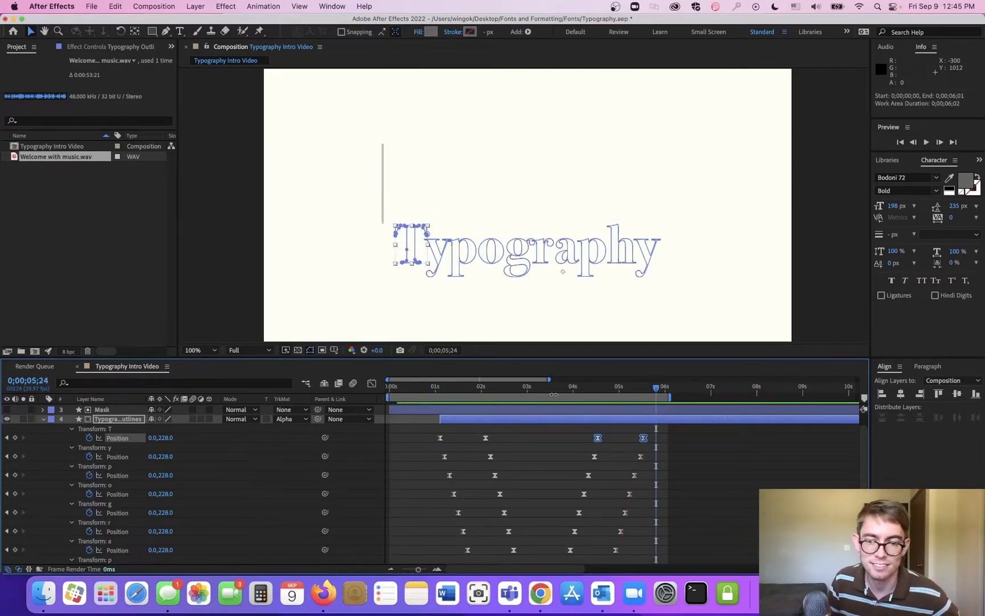
{"action": "left_click_drag", "start_coordinate": [673, 398], "coordinate": [727, 397]}
{"action": "key", "text": "space"}
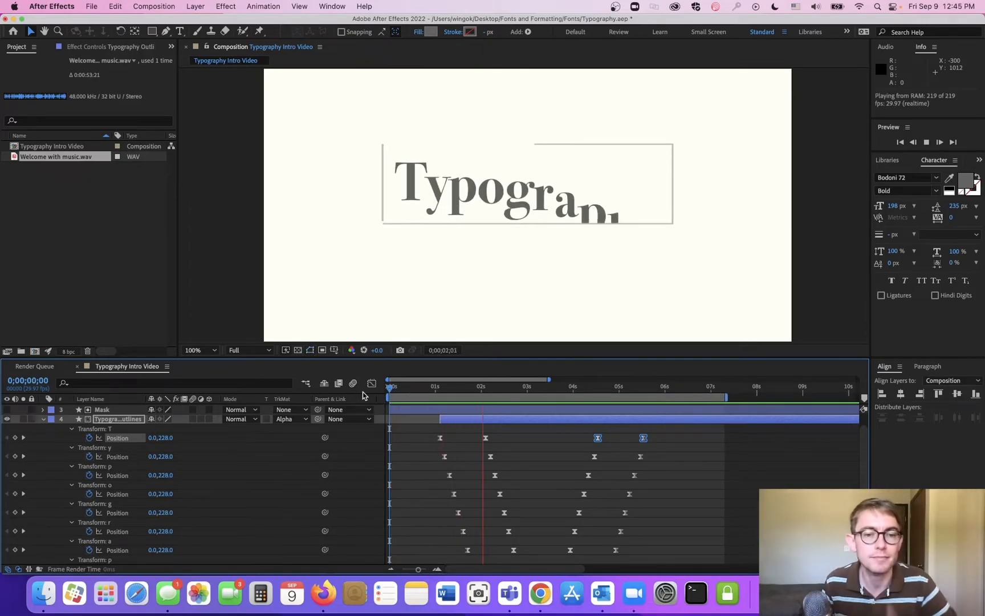
{"action": "key", "text": "space"}
{"action": "key", "text": "space"}
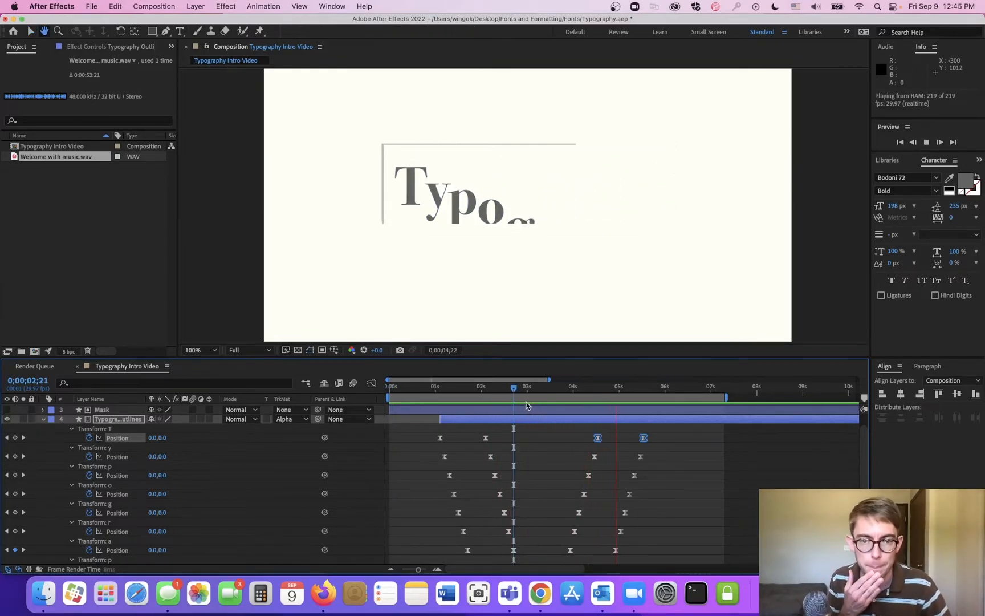
{"action": "key", "text": "space"}
{"action": "key", "text": "space"}
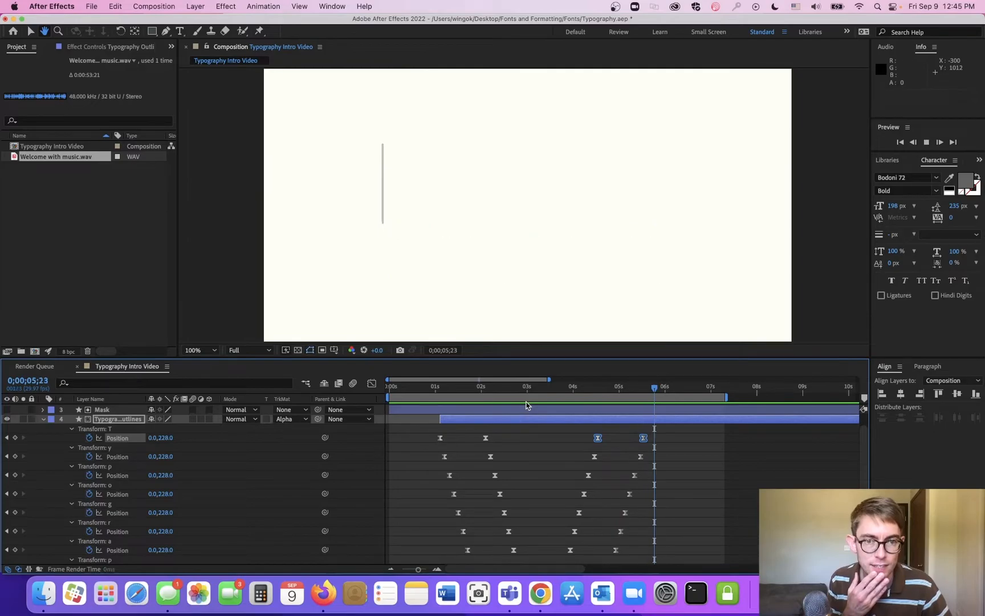
{"action": "key", "text": "space"}
{"action": "scroll", "coordinate": [359, 435], "scroll_direction": "up", "scroll_amount": 2}
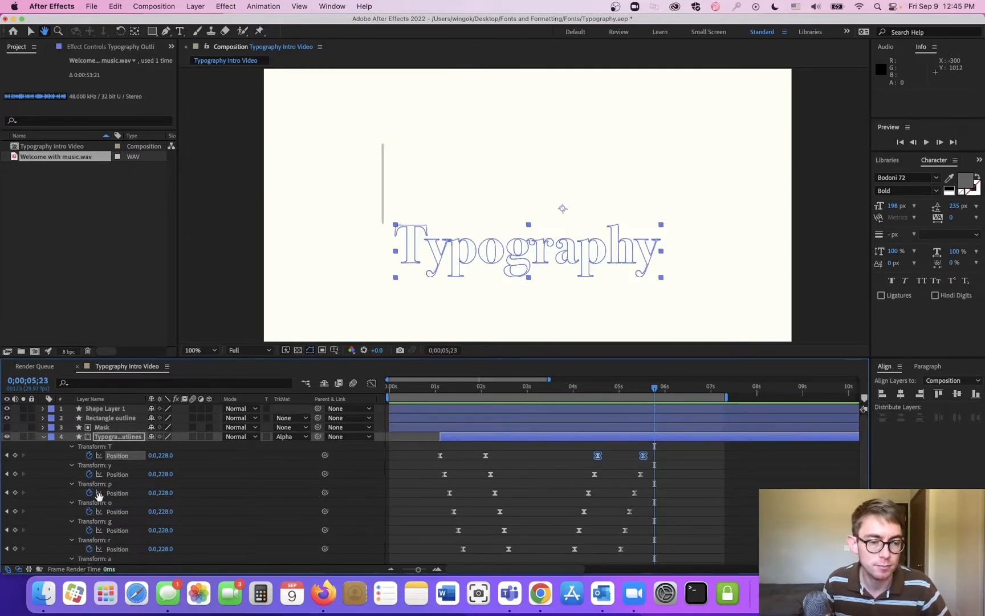
{"action": "left_click", "coordinate": [144, 290]}
{"action": "key", "text": "space"}
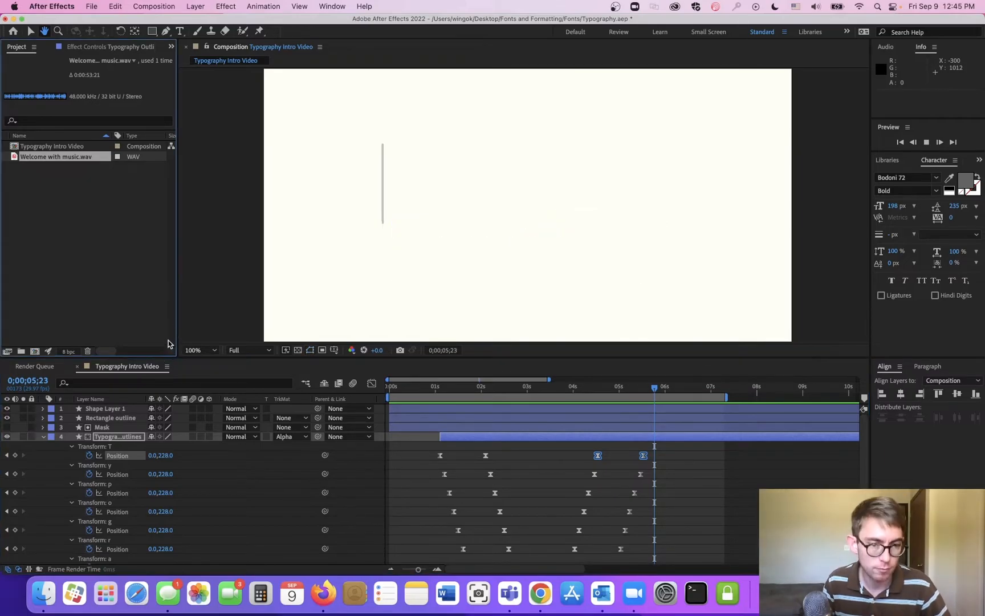
{"action": "key", "text": "space"}
- Switch to the Selection tool and rename Shape Layer 1 as Vertical line
{"action": "left_click", "coordinate": [110, 403]}
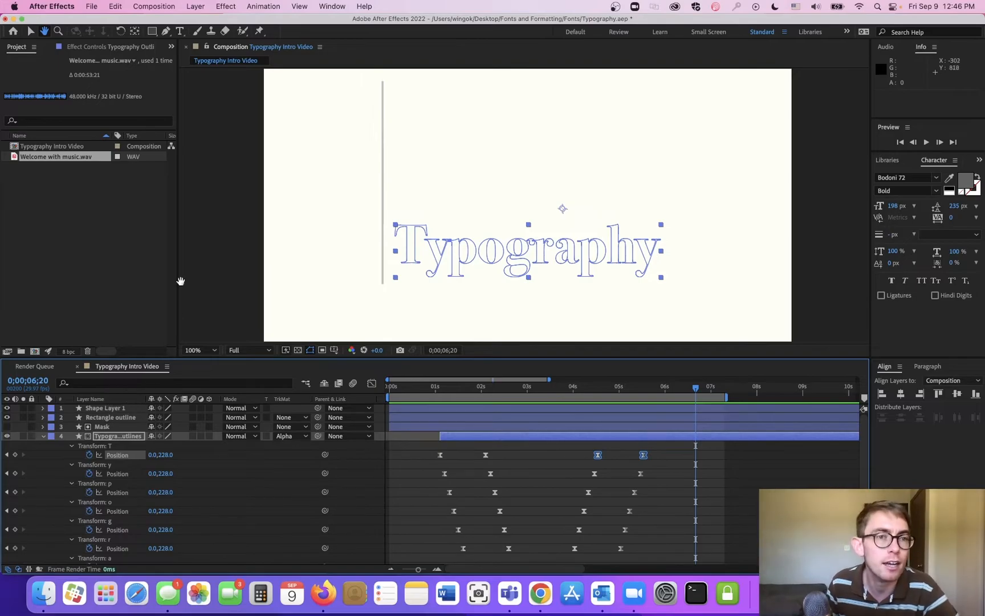
{"action": "left_click", "coordinate": [32, 33]}
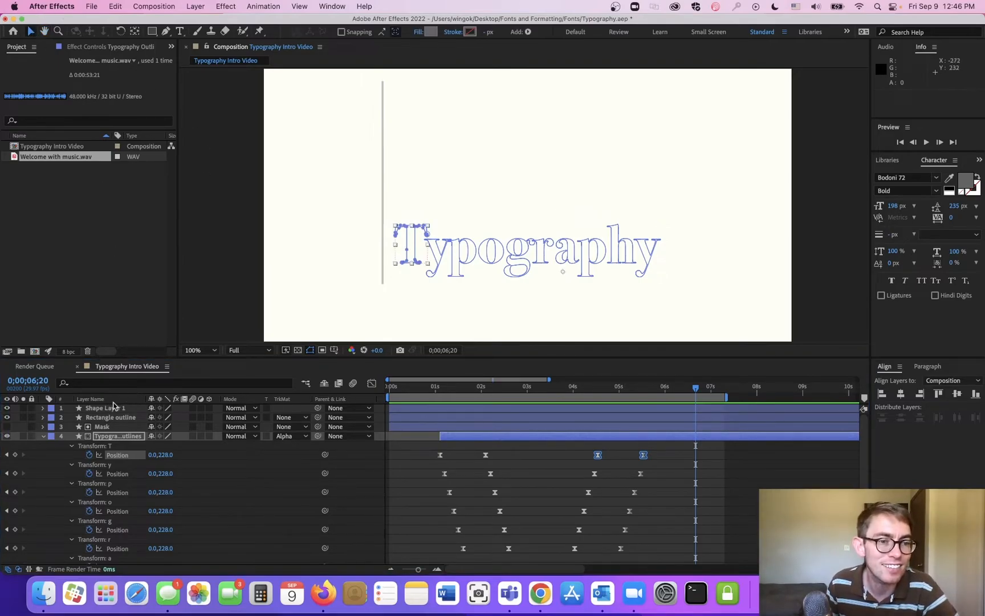
{"action": "left_click", "coordinate": [116, 408]}
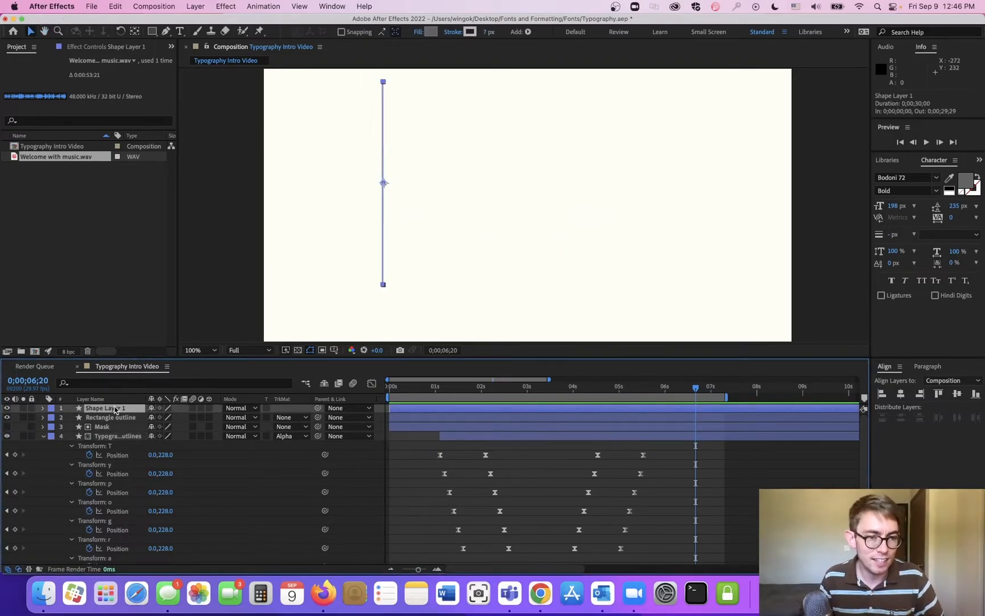
{"action": "key", "text": "Return"}
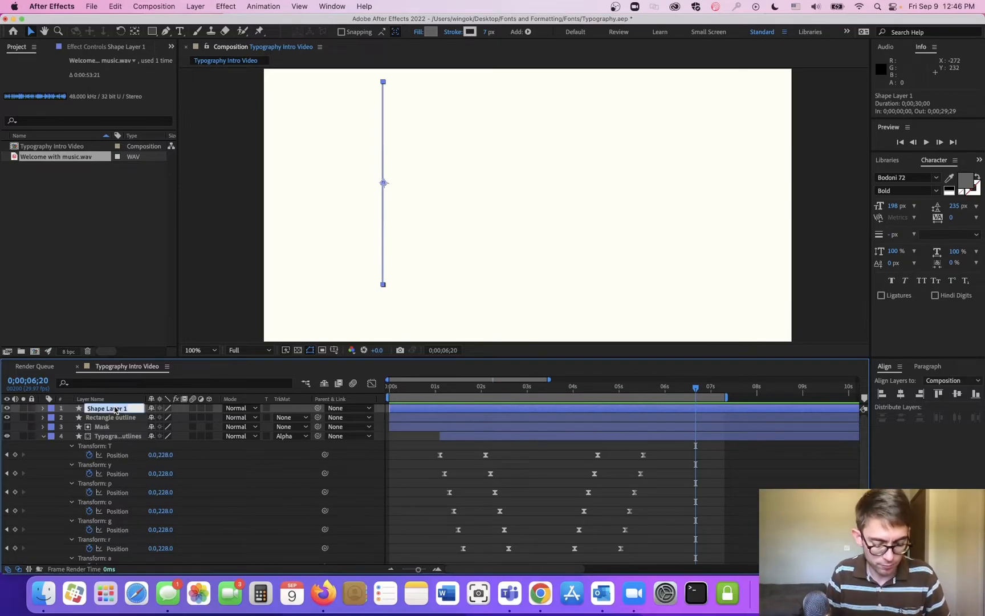
{"action": "type", "text": "Vertical line"}
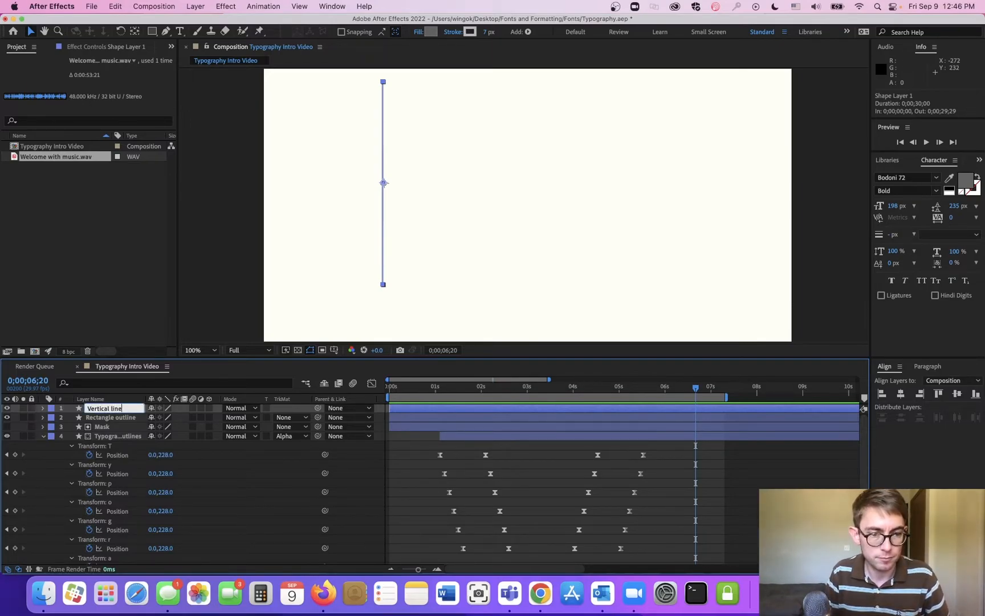
{"action": "key", "text": "Return"}
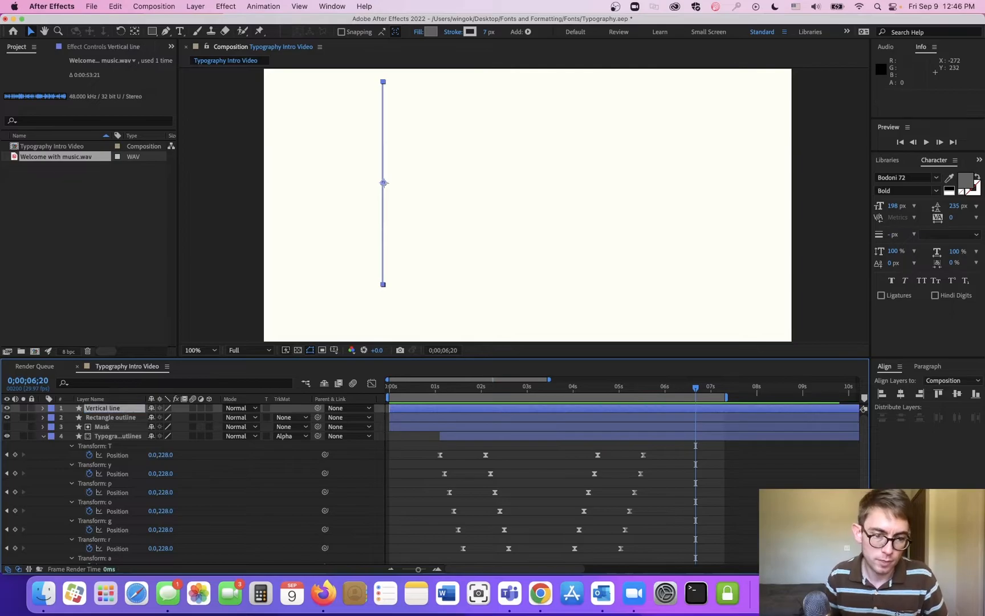
- Try shifting the Vertical line layer to start at 0;00;03;18 and preview the animation from the beginning
{"action": "left_click_drag", "start_coordinate": [392, 406], "coordinate": [464, 406]}
{"action": "left_click_drag", "start_coordinate": [539, 400], "coordinate": [604, 406]}
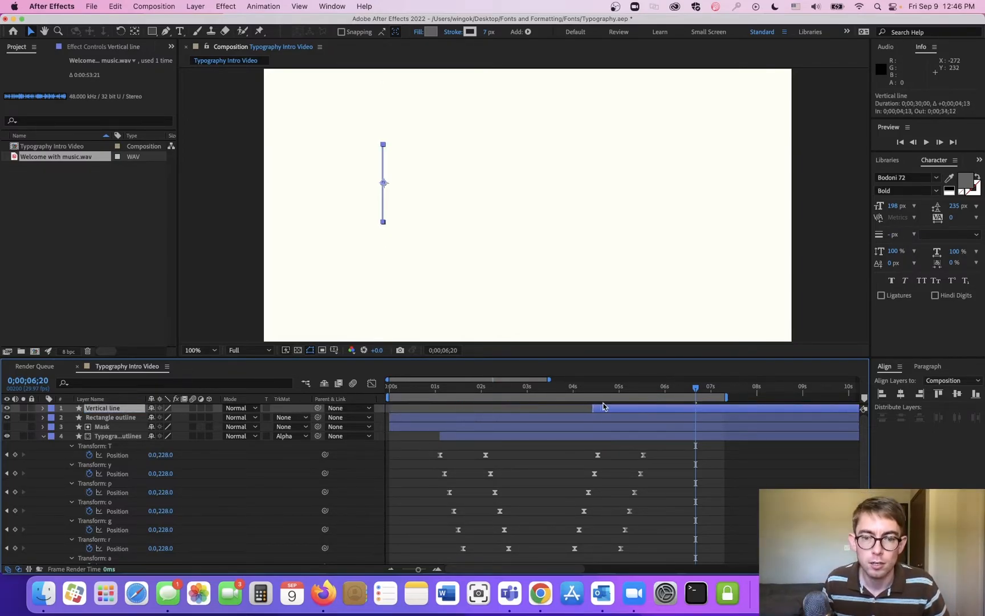
{"action": "left_click_drag", "start_coordinate": [449, 392], "coordinate": [612, 409]}
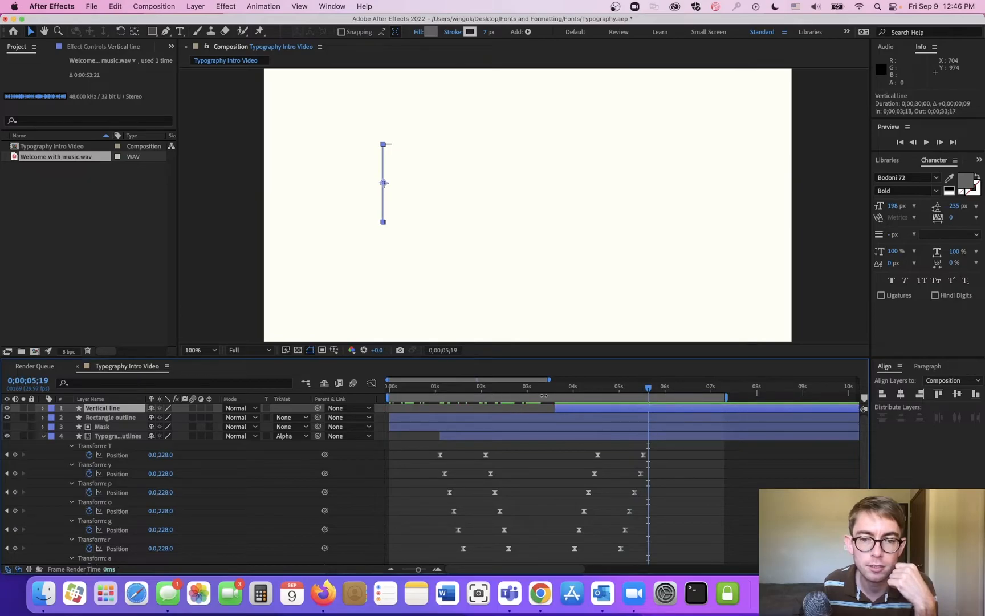
{"action": "key", "text": "Home"}
{"action": "key", "text": "space"}
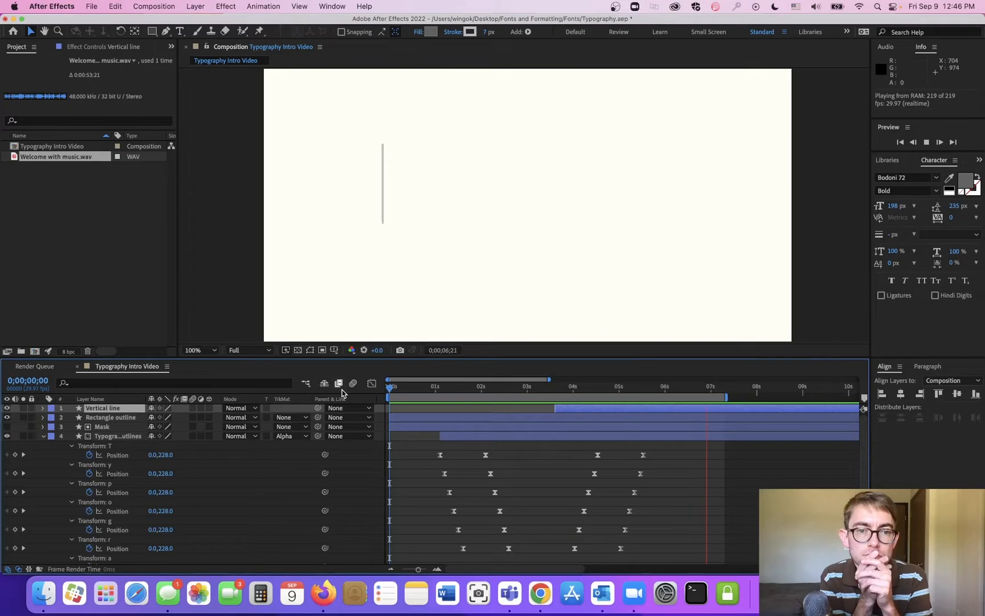
{"action": "key", "text": "space"}
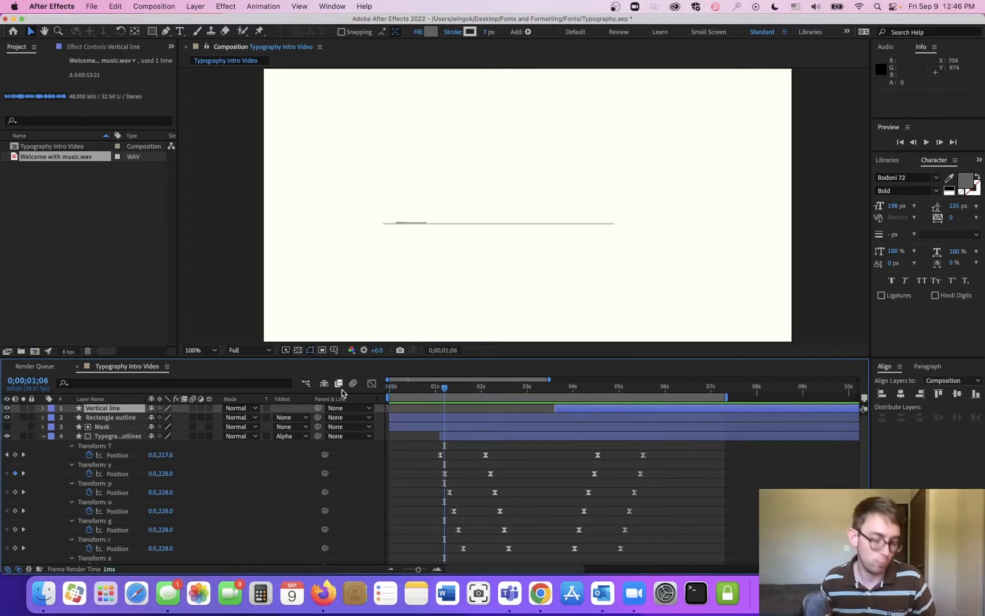
- Move the Vertical line layer back to start at 0;00;00;01 and reveal the keyframes of Vertical line and Rectangle outline
{"action": "left_click_drag", "start_coordinate": [573, 408], "coordinate": [420, 409]}
{"action": "key", "text": "u"}
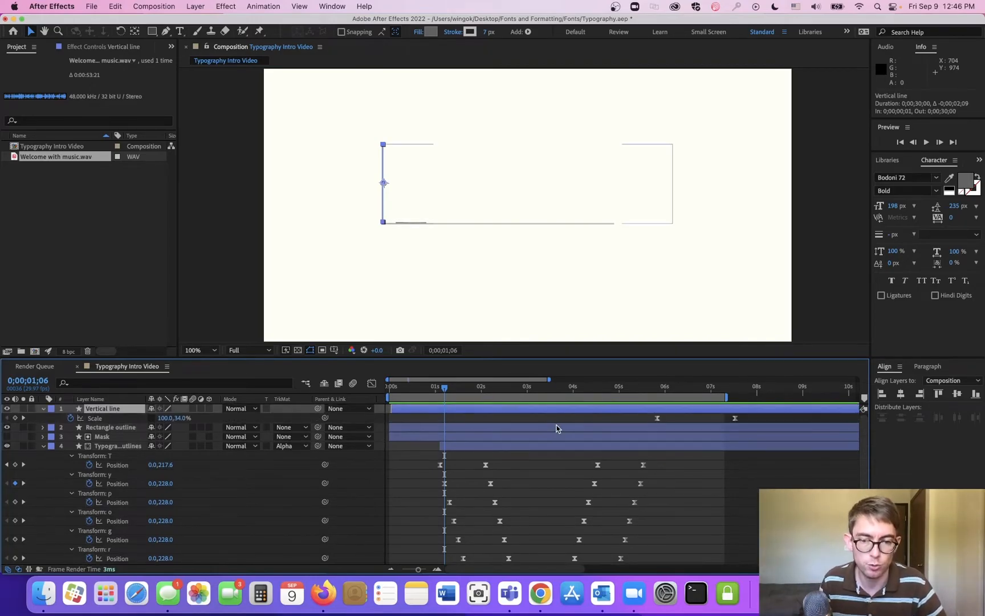
{"action": "left_click", "coordinate": [463, 428]}
{"action": "key", "text": "u"}
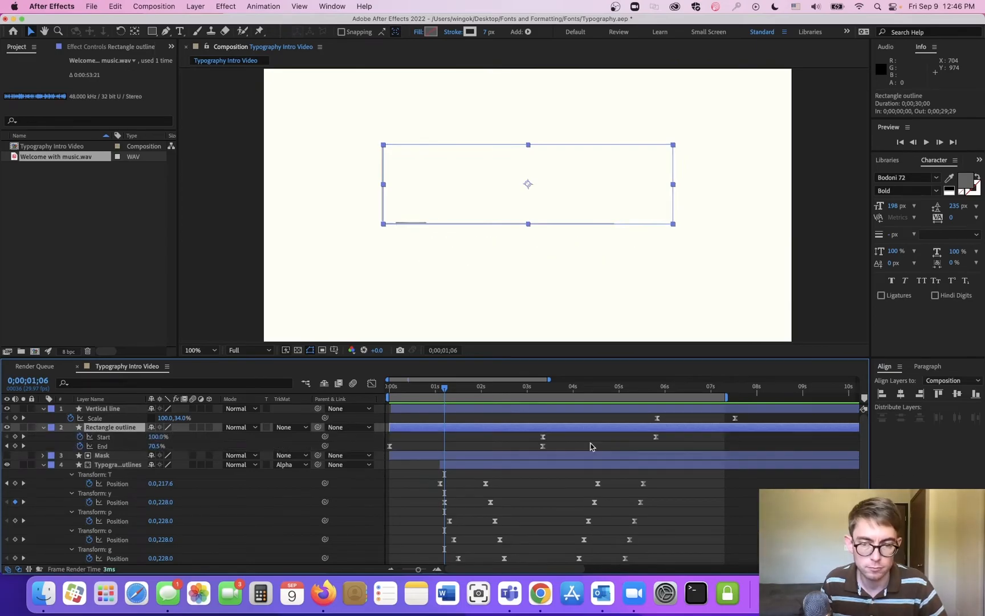
- Start the Vertical line layer at about 0;00;03;13, preview it, and shift its Scale keyframe pair to begin at 0;00;05;16
{"action": "left_click_drag", "start_coordinate": [754, 417], "coordinate": [675, 408]}
{"action": "left_click_drag", "start_coordinate": [807, 417], "coordinate": [658, 425]}
{"action": "key", "text": "space"}
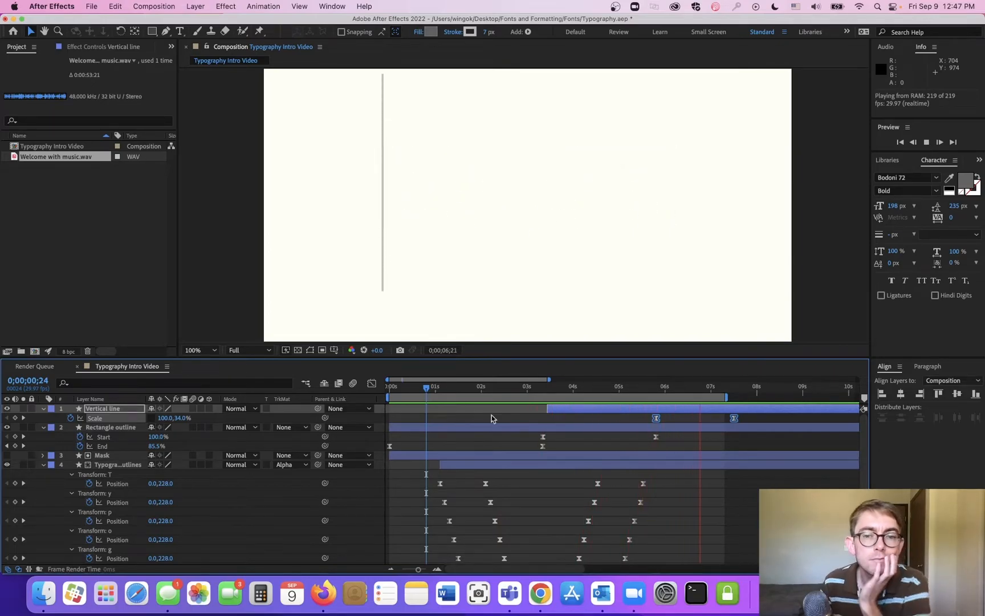
{"action": "left_click_drag", "start_coordinate": [656, 418], "coordinate": [643, 420]}
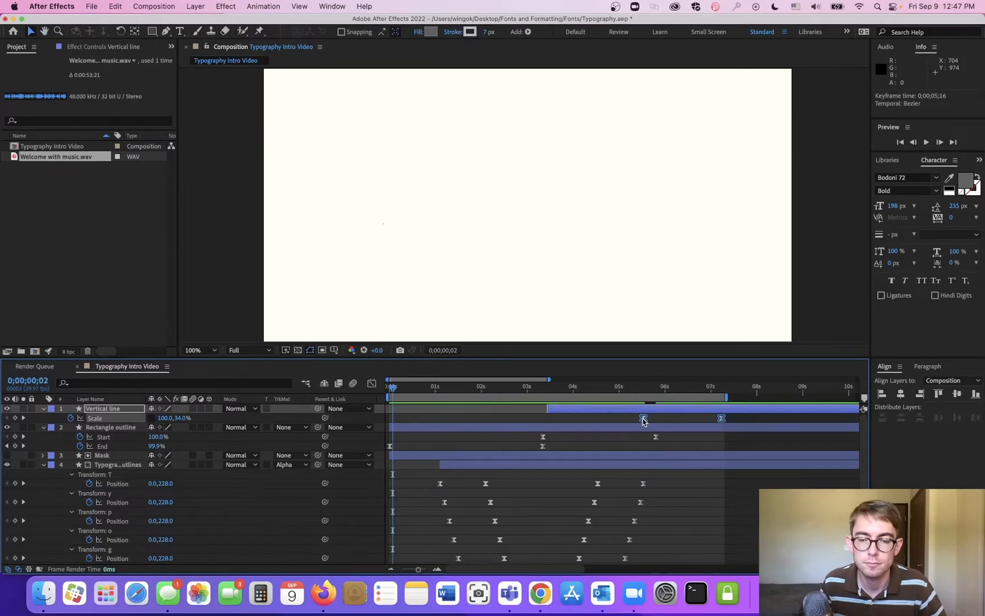
- Shift the work area to span roughly 2 to 9 seconds and preview the vertical line's animation
{"action": "left_click_drag", "start_coordinate": [723, 399], "coordinate": [812, 406]}
{"action": "key", "text": "space"}
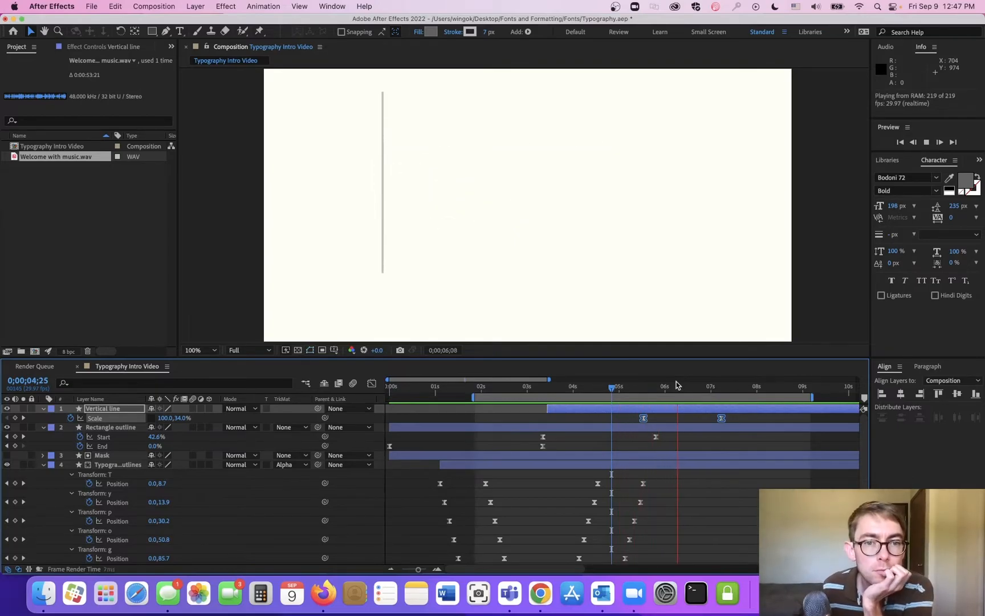
{"action": "key", "text": "space"}
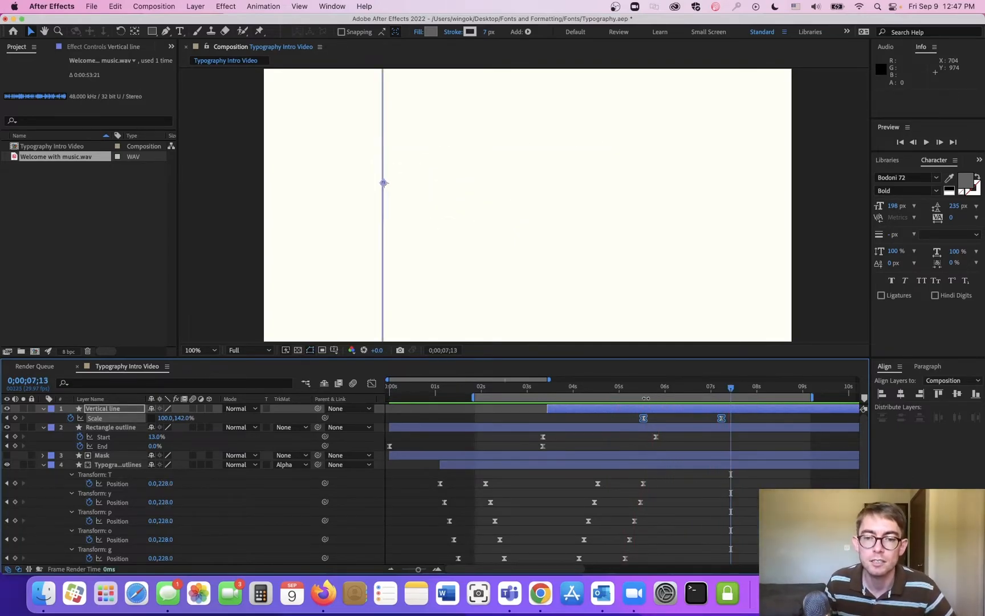
- Set the current time to 0;00;05;14 and collapse the expanded properties of all layers
{"action": "mouse_move", "coordinate": [634, 393]}
{"action": "left_mouse_down"}
{"action": "mouse_move", "coordinate": [655, 395]}
{"action": "mouse_move", "coordinate": [621, 403]}
{"action": "mouse_move", "coordinate": [641, 406]}
{"action": "left_mouse_up"}
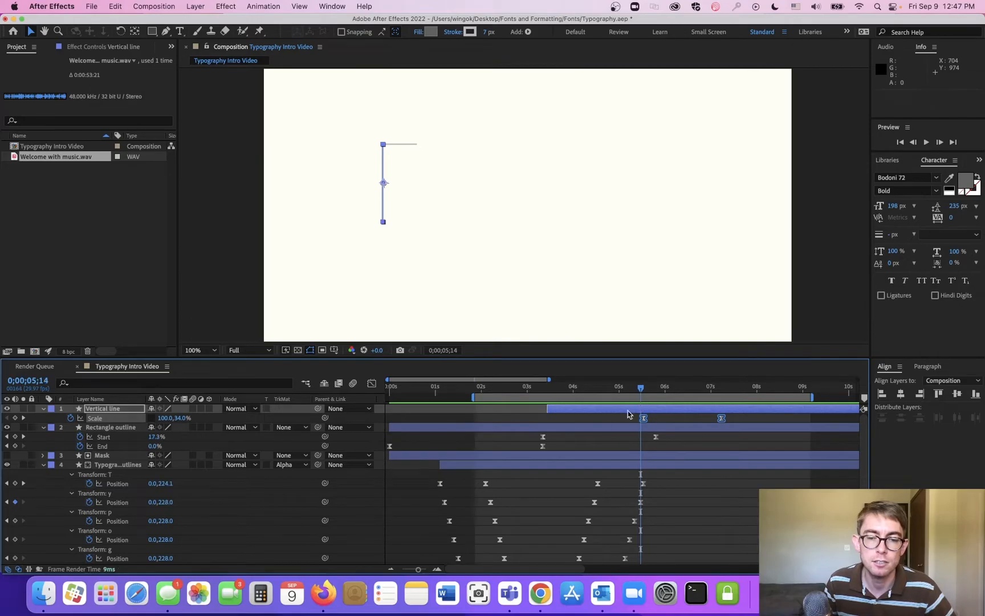
{"action": "left_click", "coordinate": [211, 488]}
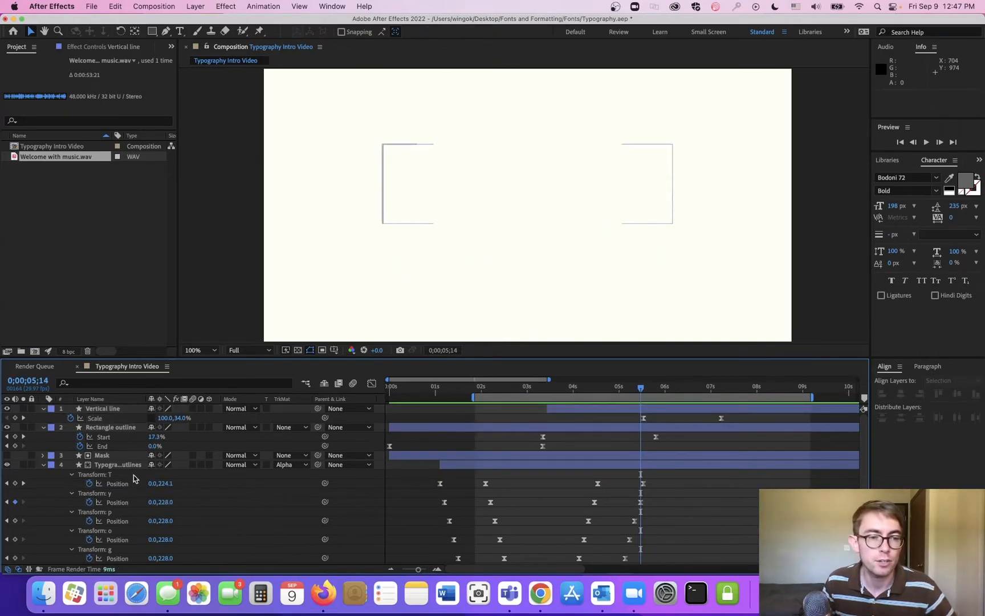
{"action": "left_click", "coordinate": [45, 428]}
{"action": "left_click", "coordinate": [43, 446]}
{"action": "left_click", "coordinate": [43, 408]}
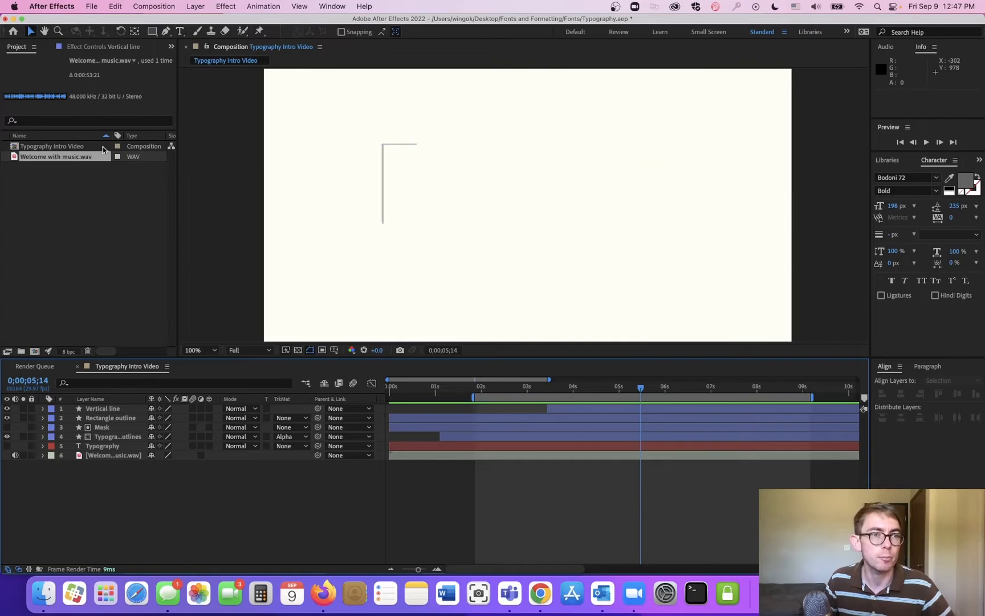
- Create a paragraph text layer beside the vertical line reading "Select typefaces"
{"action": "left_click", "coordinate": [178, 32]}
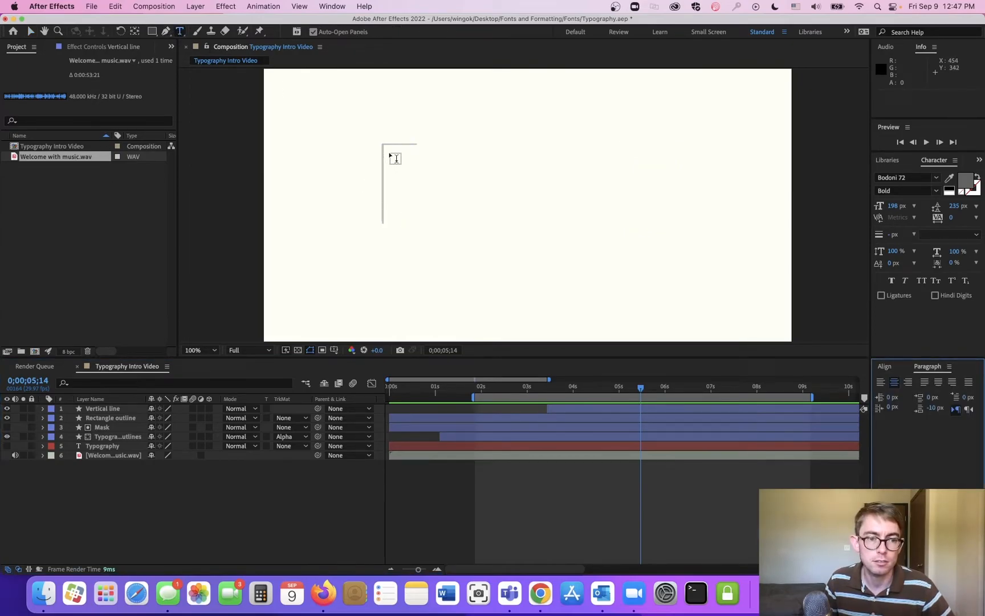
{"action": "left_click_drag", "start_coordinate": [390, 154], "coordinate": [707, 277]}
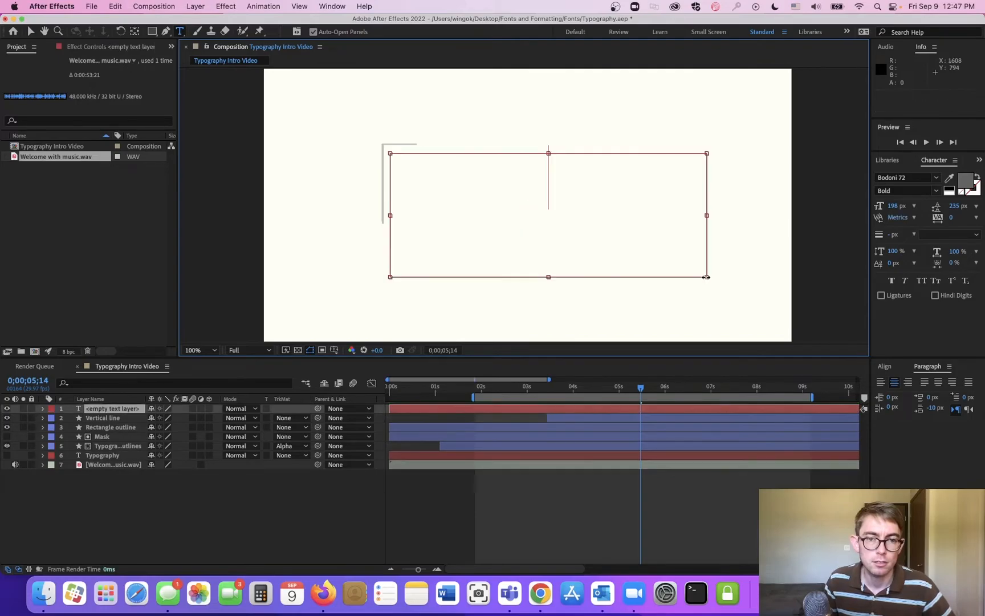
{"action": "type", "text": "Select t"}
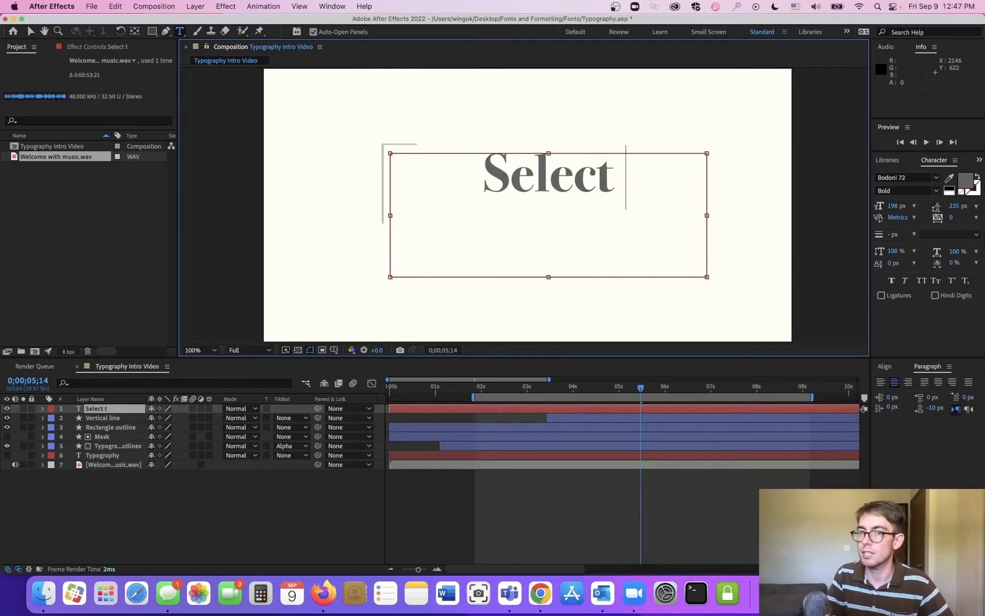
{"action": "type", "text": "ypefaces"}
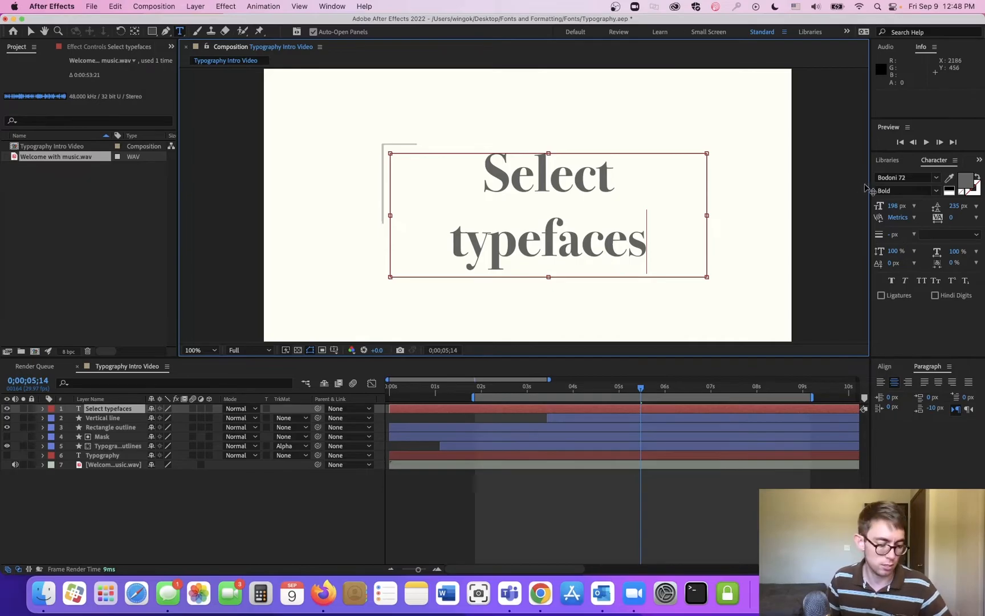
- Format the "Select typefaces" text as left-aligned Book at 138 px and shrink its text box to fit the line
{"action": "key", "text": "super+a"}
{"action": "left_click", "coordinate": [894, 206]}
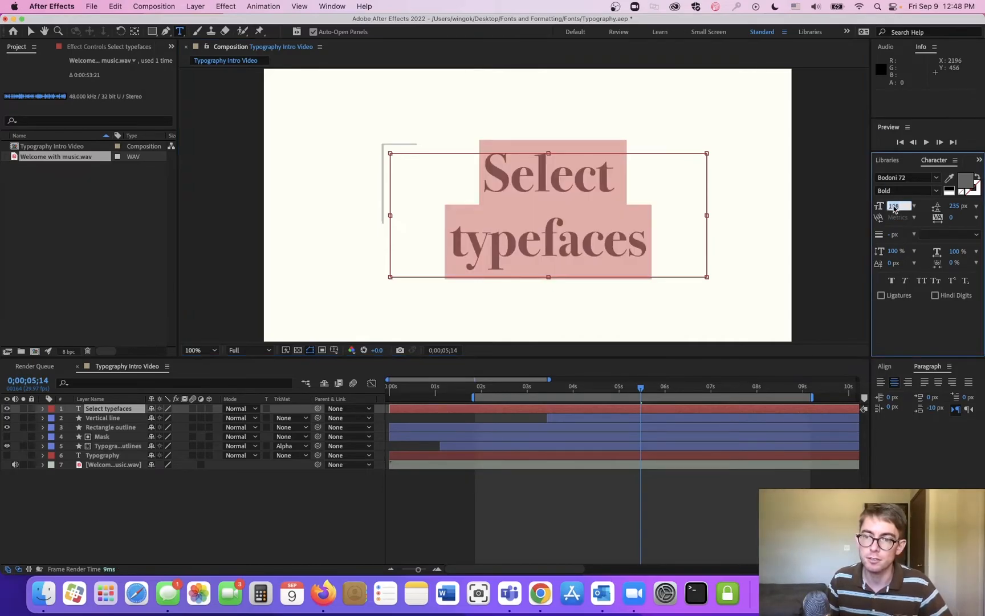
{"action": "type", "text": "138"}
{"action": "key", "text": "Return"}
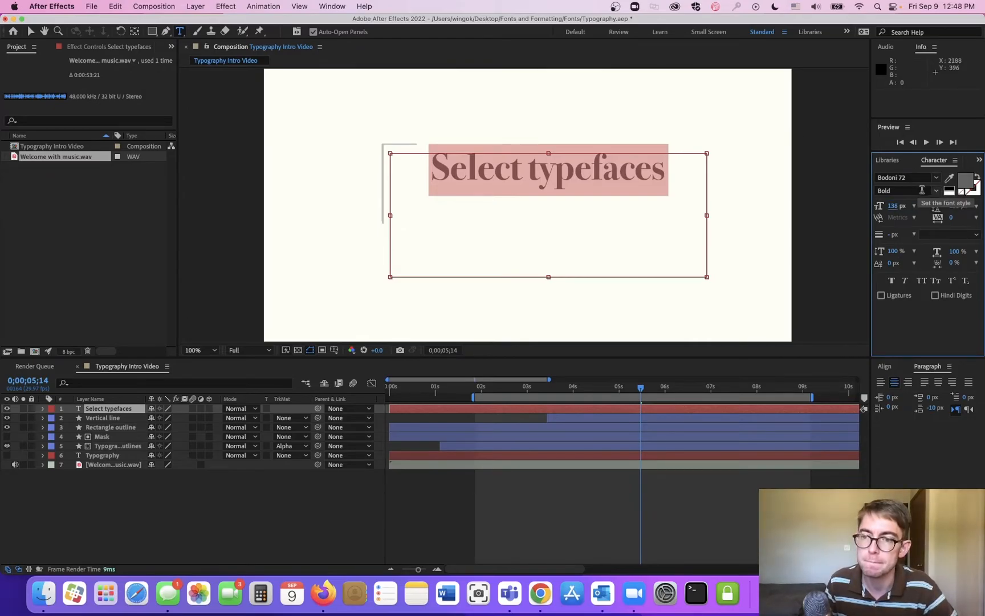
{"action": "left_click", "coordinate": [880, 383]}
{"action": "left_click", "coordinate": [935, 191]}
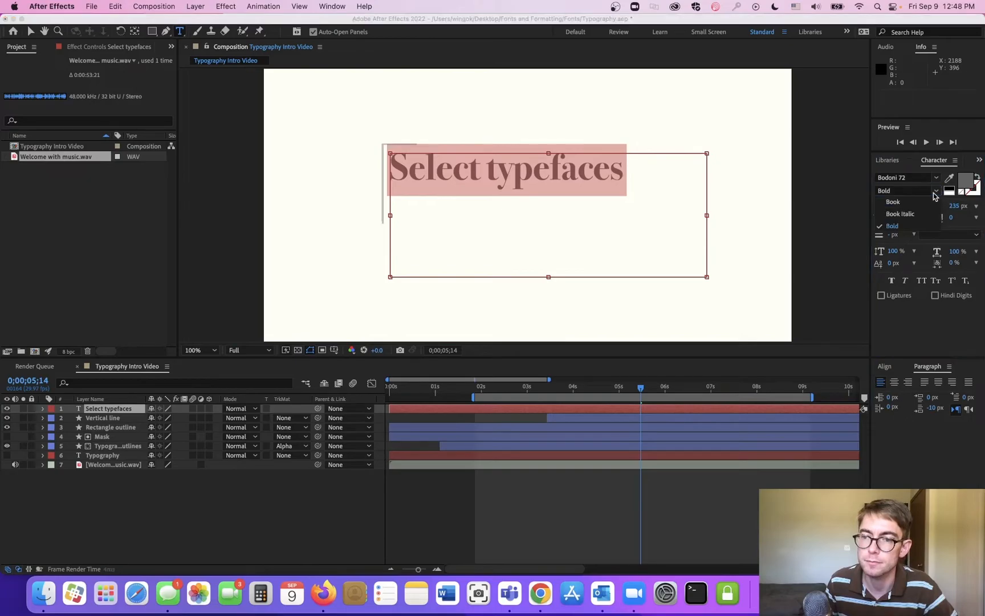
{"action": "left_click", "coordinate": [908, 203]}
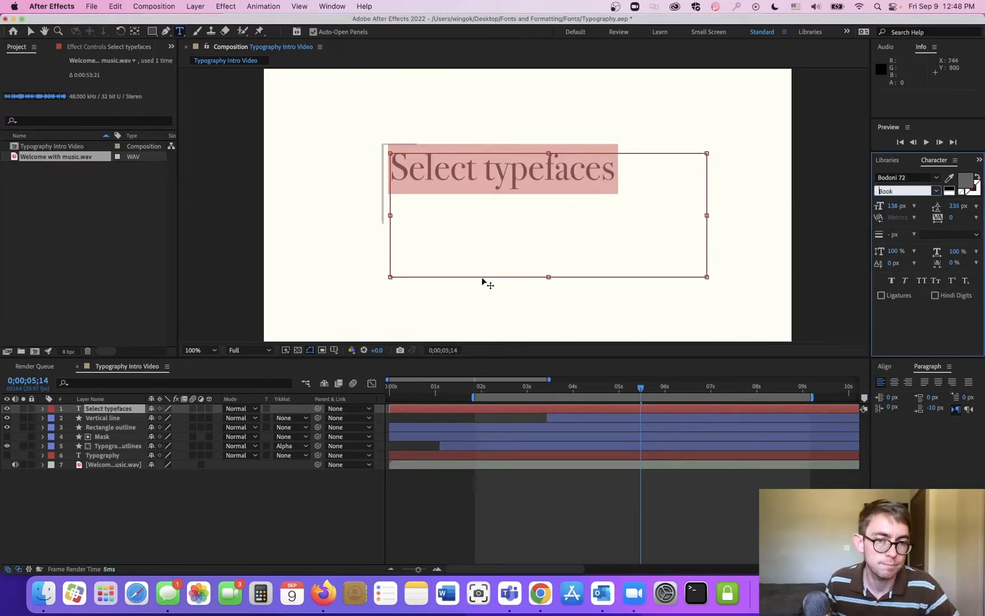
{"action": "left_click_drag", "start_coordinate": [705, 277], "coordinate": [618, 188]}
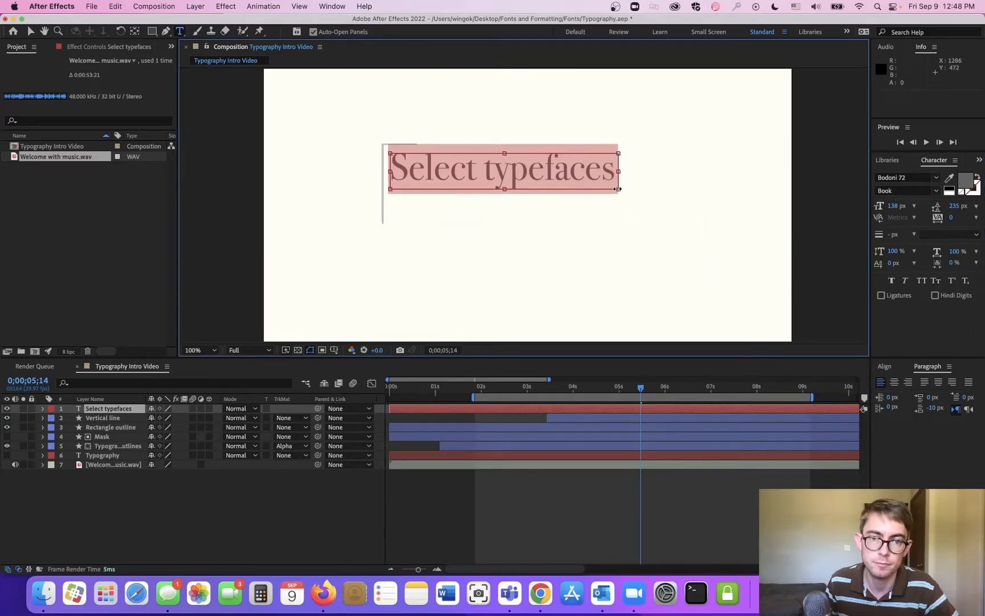
- Duplicate the Select typefaces layer and place the copy directly below the original, about 162 px down
{"action": "left_click", "coordinate": [105, 411]}
{"action": "key", "text": "super+d"}
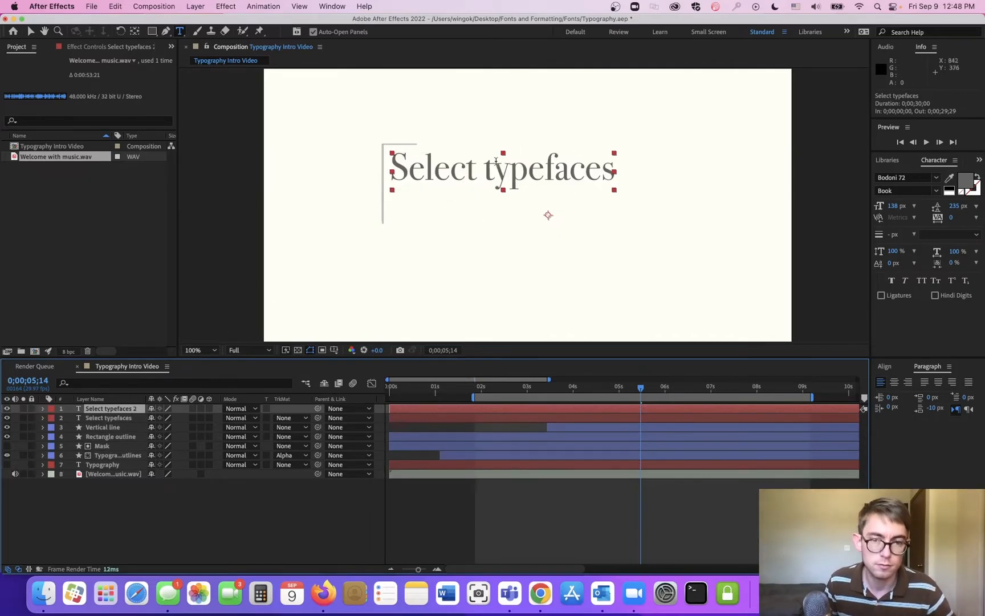
{"action": "key", "text": "v"}
{"action": "left_click_drag", "start_coordinate": [469, 174], "coordinate": [471, 217]}
- Replace the duplicate's text with "Create beautifully" and widen its text box so the phrase fits on one line
{"action": "double_click", "coordinate": [477, 210]}
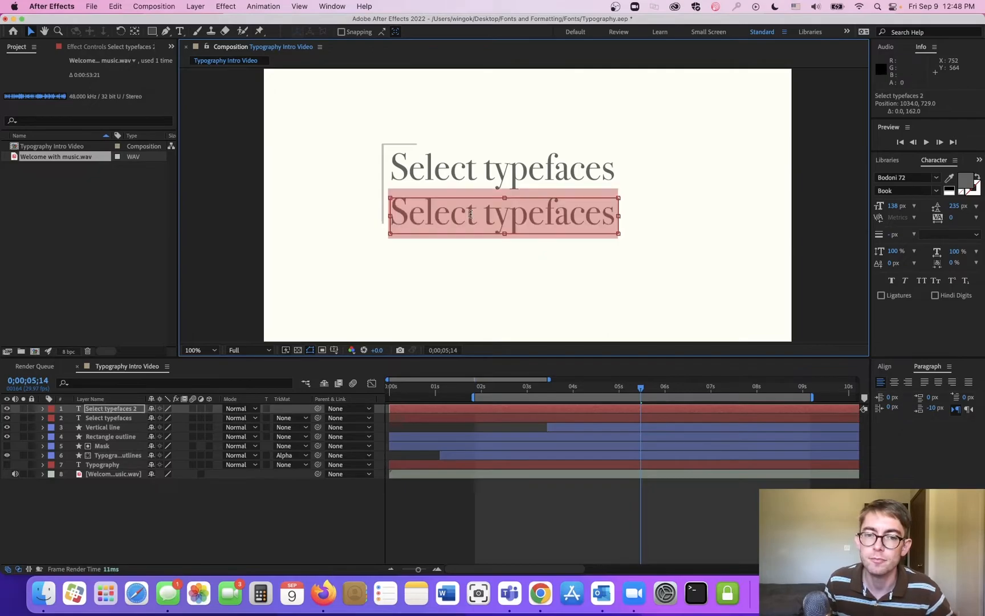
{"action": "type", "text": "Creat"}
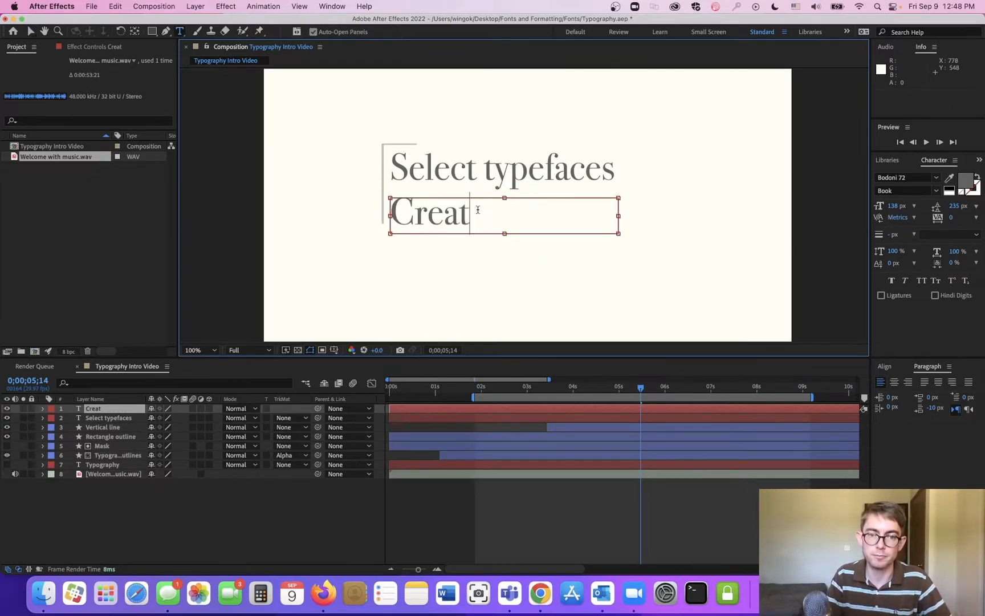
{"action": "type", "text": "e beautifully"}
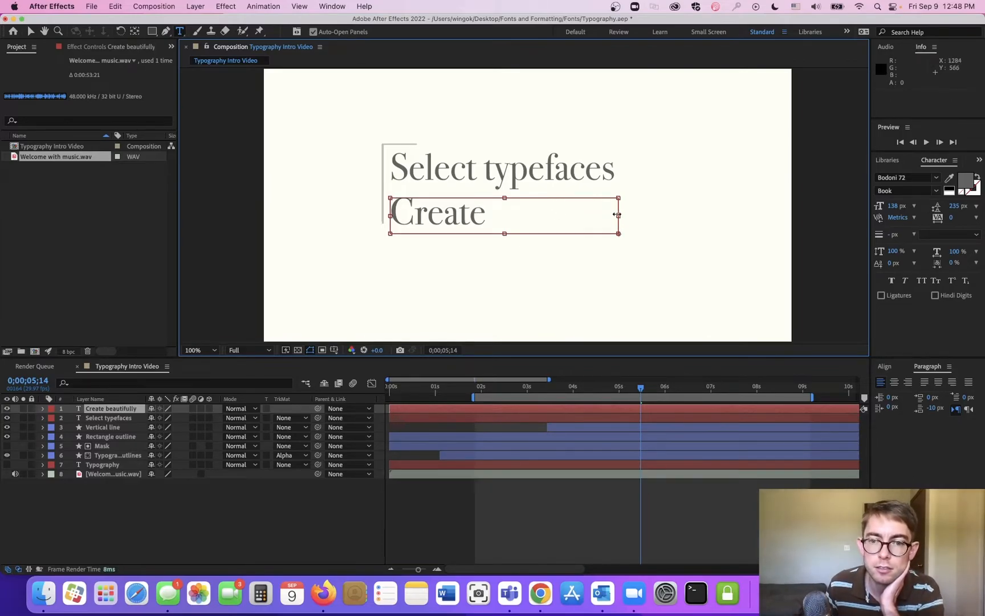
{"action": "left_click_drag", "start_coordinate": [618, 214], "coordinate": [656, 221]}
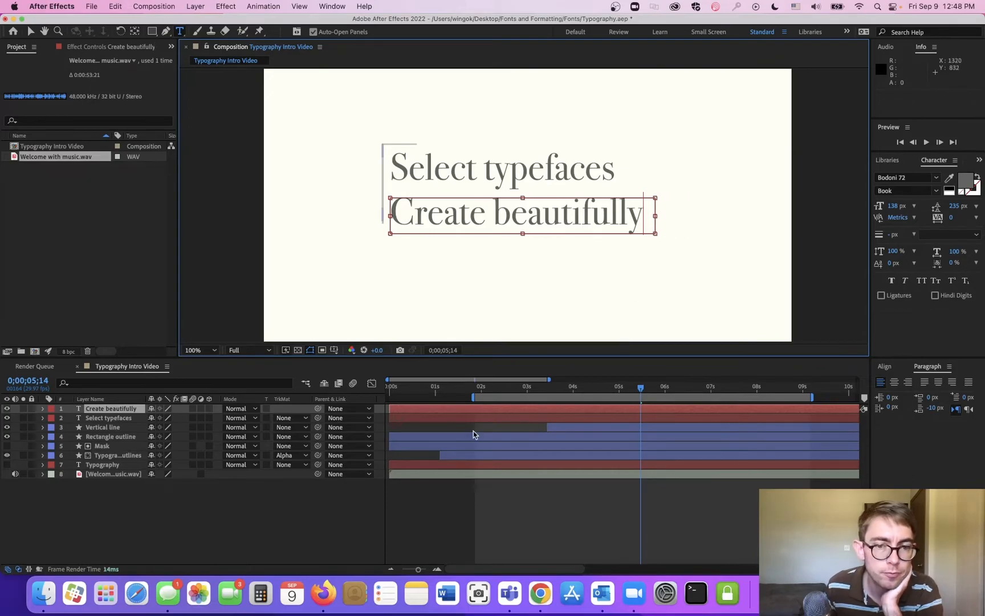
- Move the Create beautifully and Select typefaces layers in time so both start at 0;00;05;15
{"action": "left_click_drag", "start_coordinate": [459, 392], "coordinate": [518, 397]}
{"action": "left_click_drag", "start_coordinate": [464, 412], "coordinate": [678, 412]}
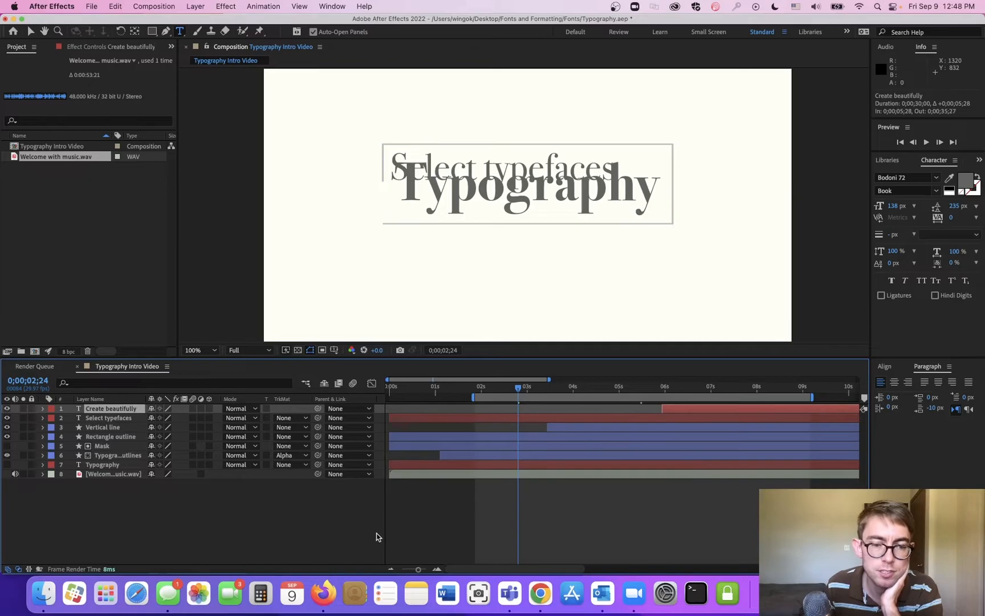
{"action": "left_click_drag", "start_coordinate": [421, 569], "coordinate": [410, 569]}
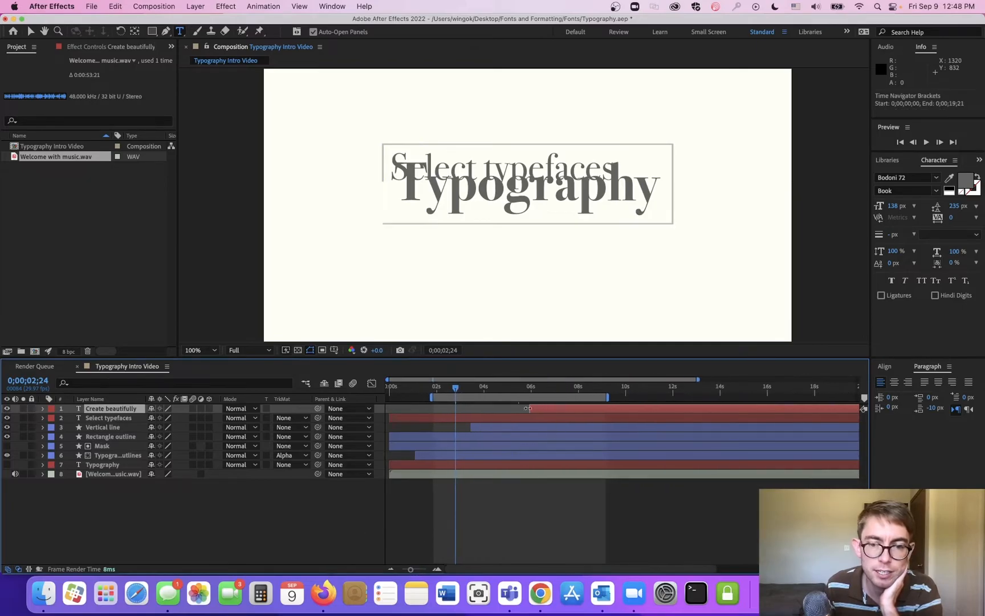
{"action": "left_click_drag", "start_coordinate": [489, 391], "coordinate": [620, 422]}
{"action": "mouse_move", "coordinate": [523, 424]}
{"action": "left_mouse_down"}
{"action": "mouse_move", "coordinate": [561, 426]}
{"action": "mouse_move", "coordinate": [503, 395]}
{"action": "mouse_move", "coordinate": [522, 406]}
{"action": "left_mouse_up"}
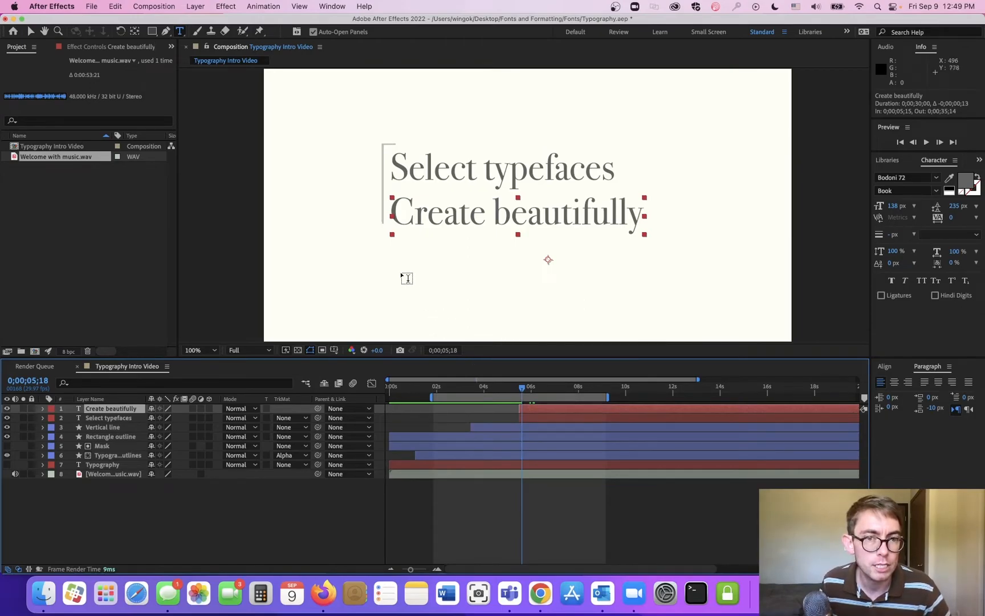
{"action": "left_click", "coordinate": [189, 532]}
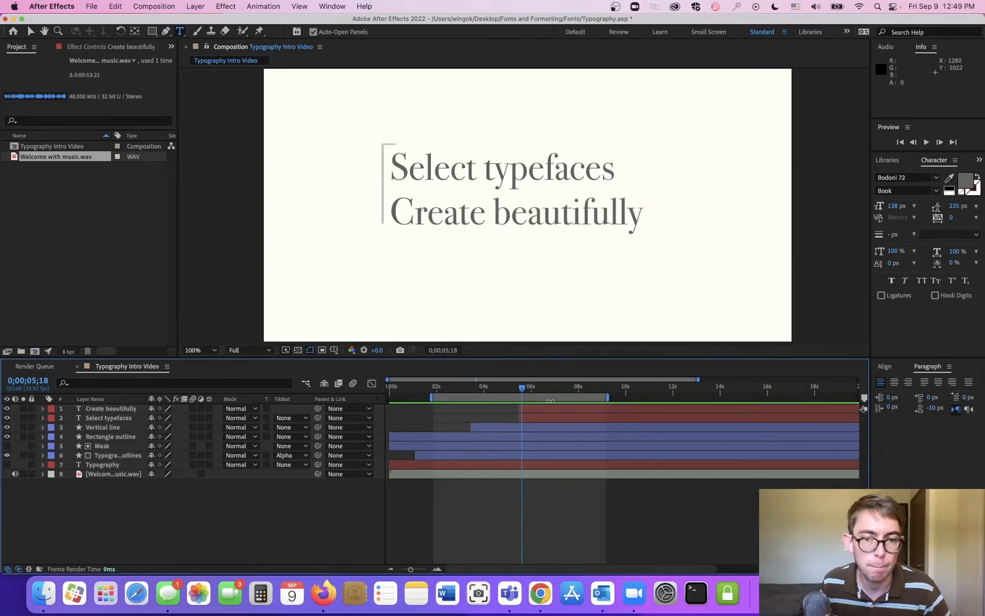
- Add Position keyframes to the Create beautifully layer at 0;00;06;25 and 0;00;05;19
{"action": "left_click", "coordinate": [540, 412]}
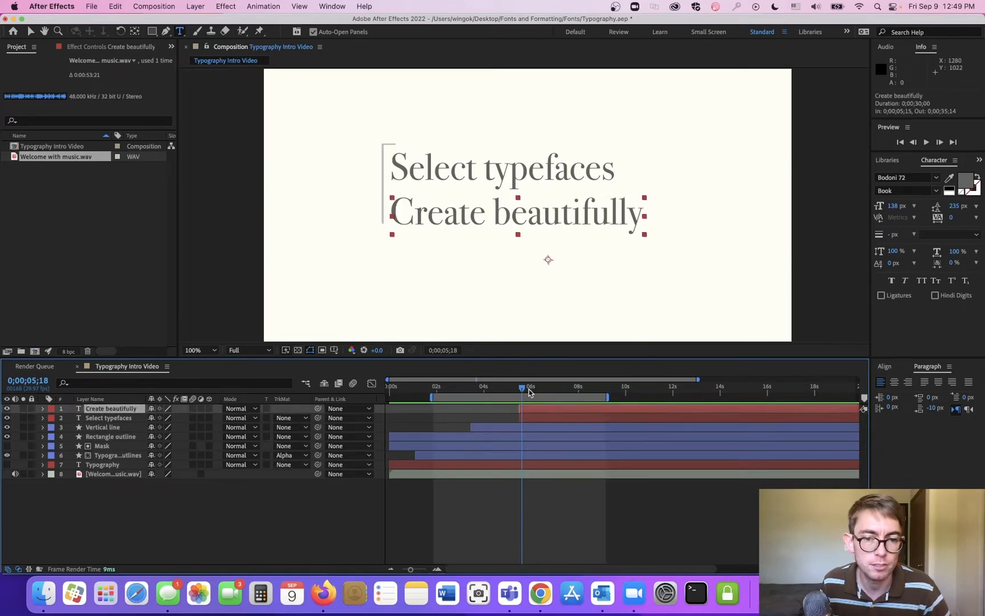
{"action": "left_click_drag", "start_coordinate": [524, 390], "coordinate": [551, 392]}
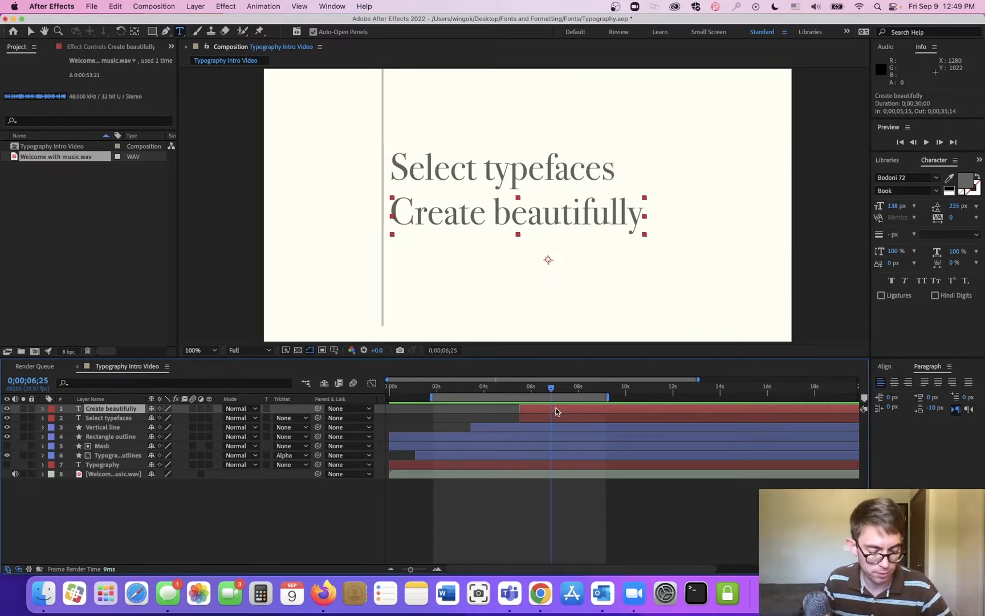
{"action": "key", "text": "p"}
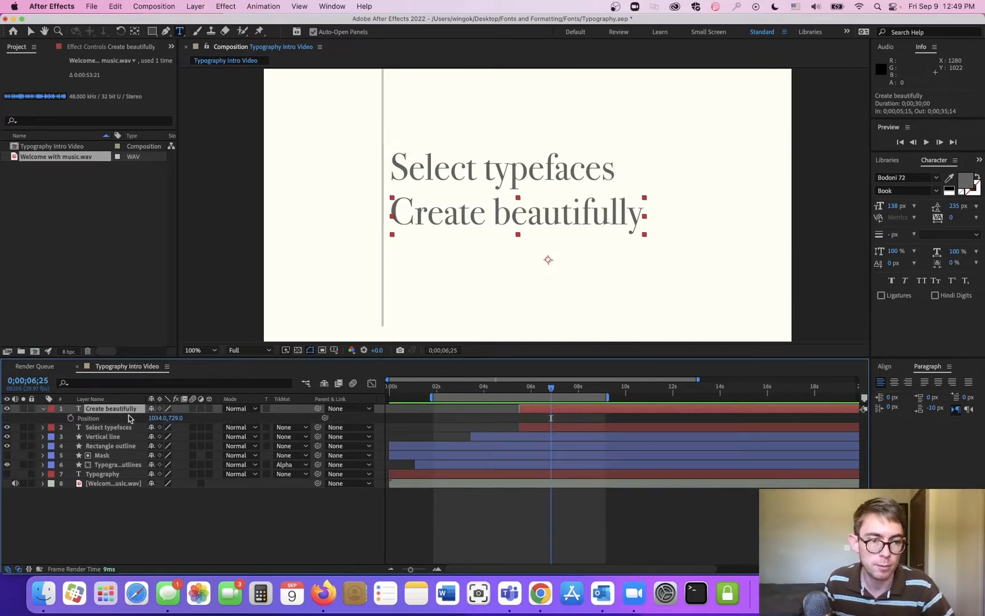
{"action": "left_click", "coordinate": [71, 418]}
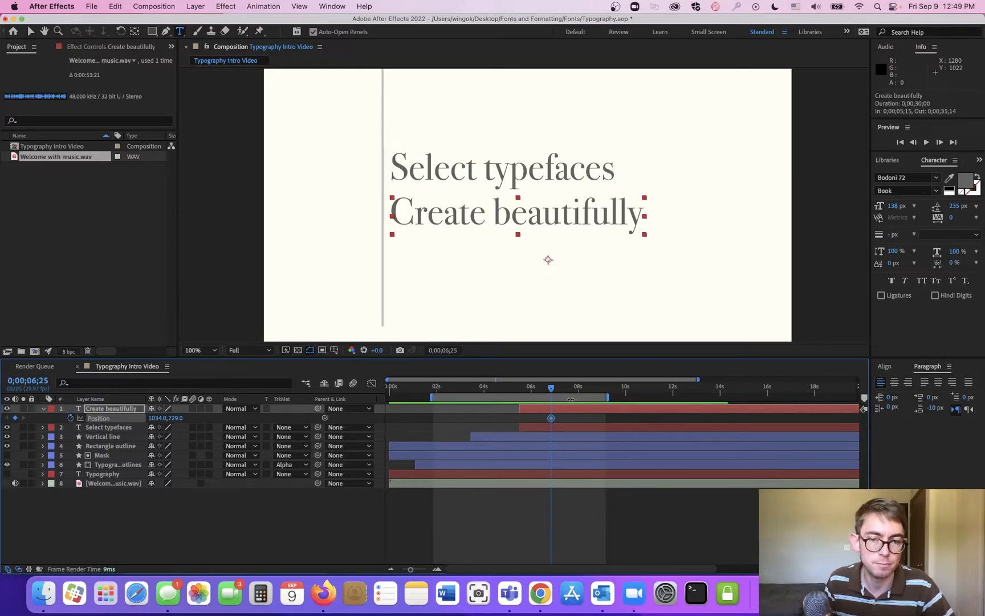
{"action": "left_click_drag", "start_coordinate": [542, 391], "coordinate": [523, 392]}
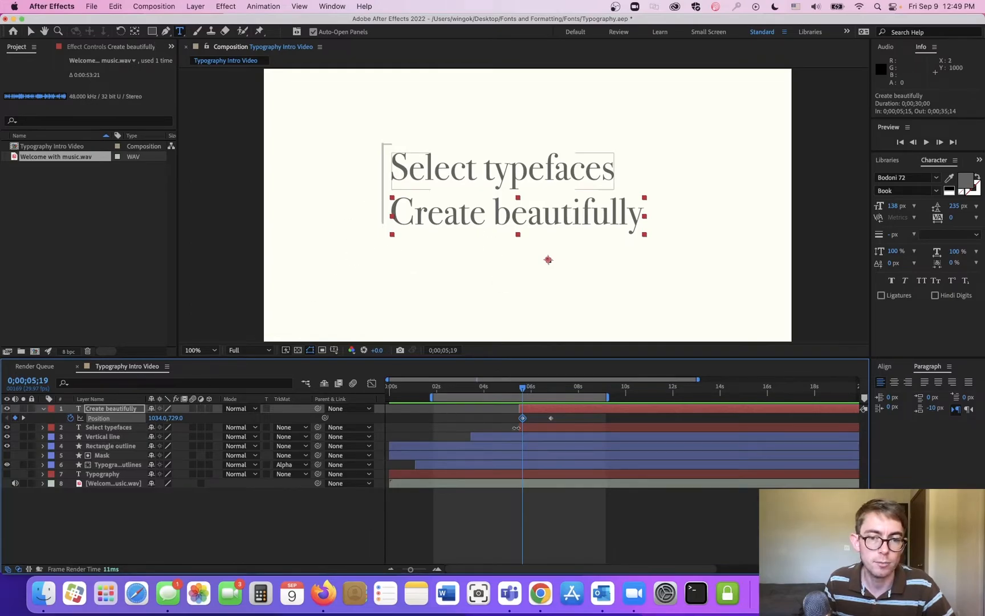
- Try copying the two Position keyframes from Create beautifully onto the Select typefaces layer, and undo the paste
{"action": "left_click", "coordinate": [530, 429]}
{"action": "left_click_drag", "start_coordinate": [567, 419], "coordinate": [493, 423]}
{"action": "key", "text": "super+c"}
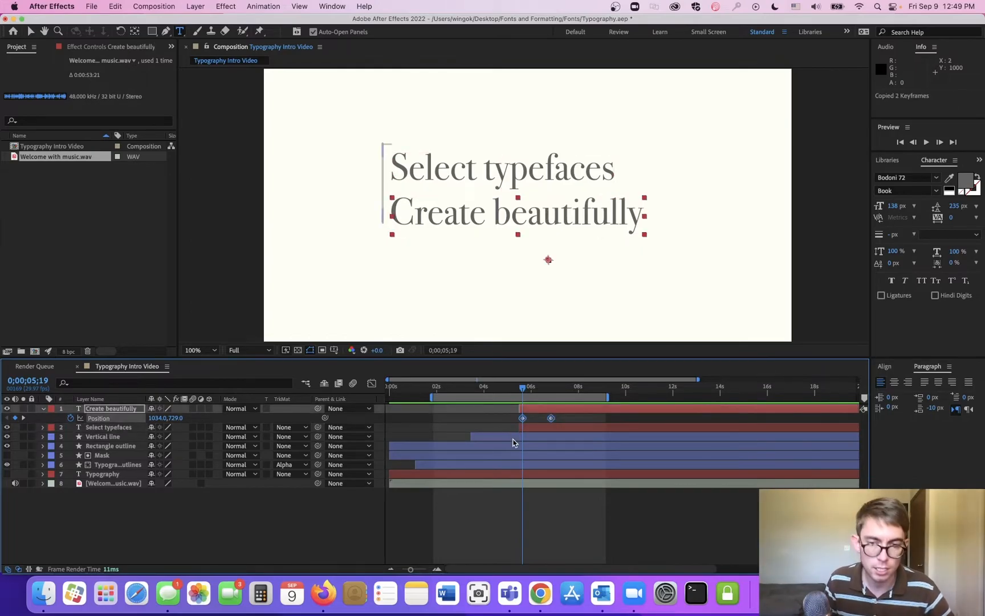
{"action": "left_click", "coordinate": [541, 426]}
{"action": "key", "text": "super+v"}
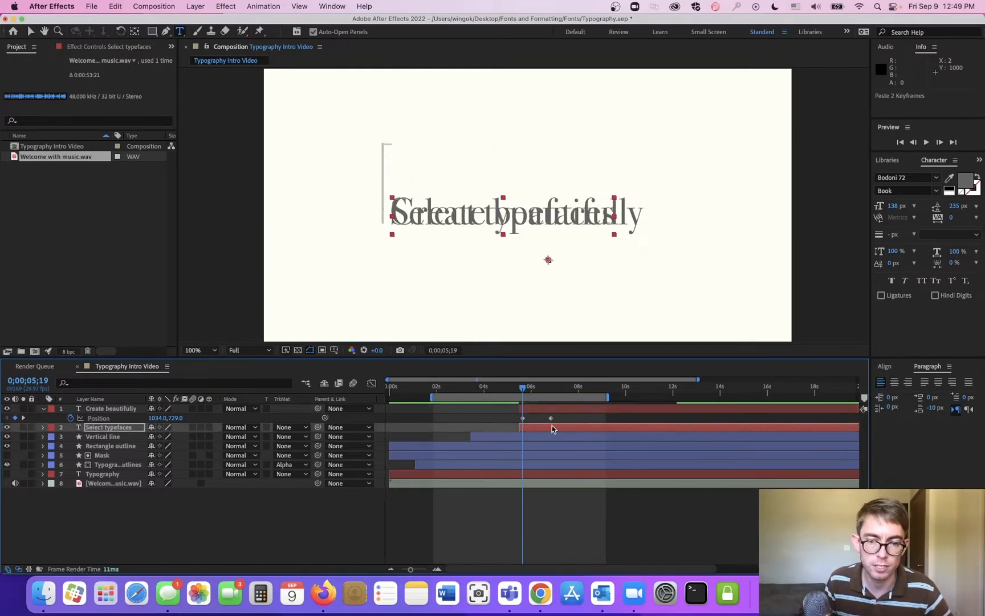
{"action": "left_click", "coordinate": [551, 426]}
{"action": "key", "text": "u"}
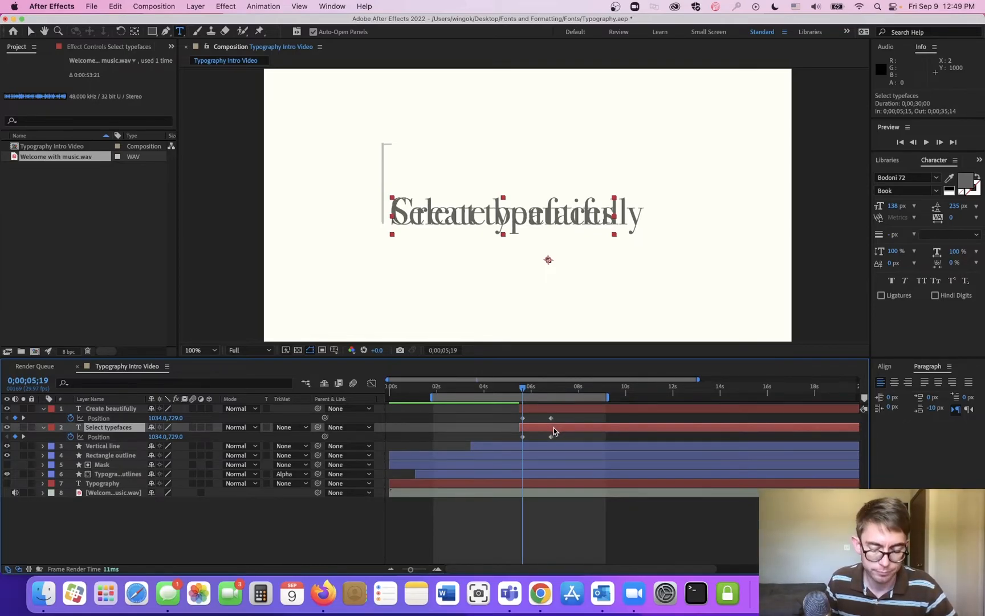
{"action": "key", "text": "k"}
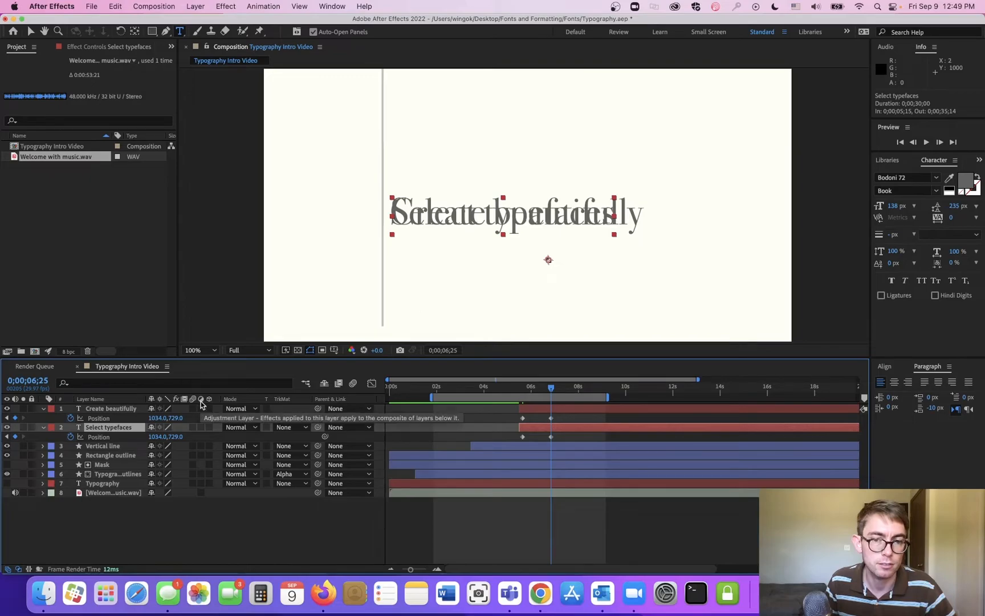
{"action": "key", "text": "super+z"}
{"action": "key", "text": "j"}
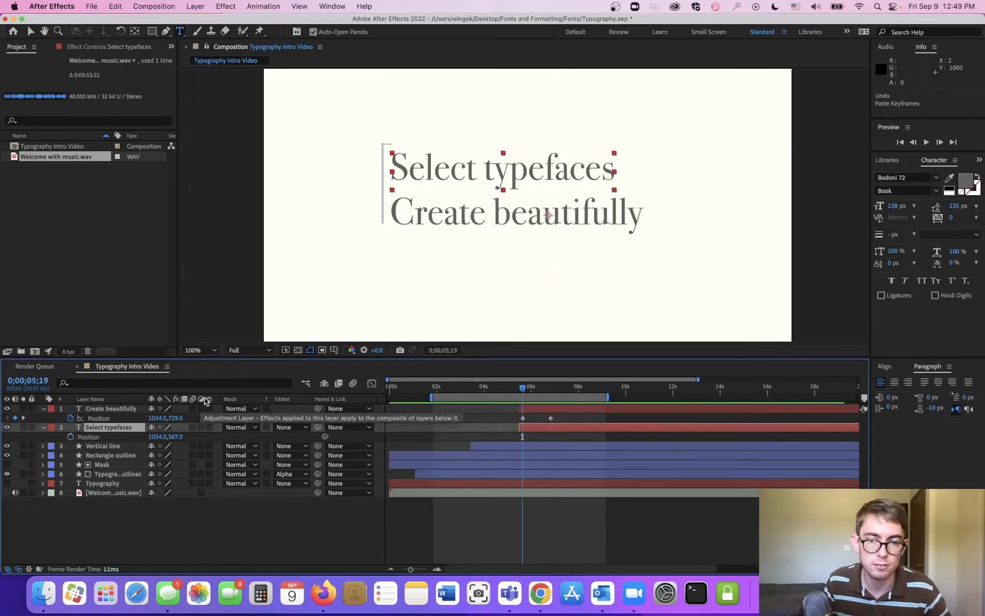
- Add a Position keyframe to the Select typefaces layer at 0;00;05;19
{"action": "mouse_move", "coordinate": [516, 387]}
{"action": "left_mouse_down"}
{"action": "mouse_move", "coordinate": [542, 392]}
{"action": "mouse_move", "coordinate": [519, 393]}
{"action": "mouse_move", "coordinate": [543, 395]}
{"action": "mouse_move", "coordinate": [530, 398]}
{"action": "left_mouse_up"}
{"action": "left_click", "coordinate": [532, 434]}
{"action": "key", "text": "j"}
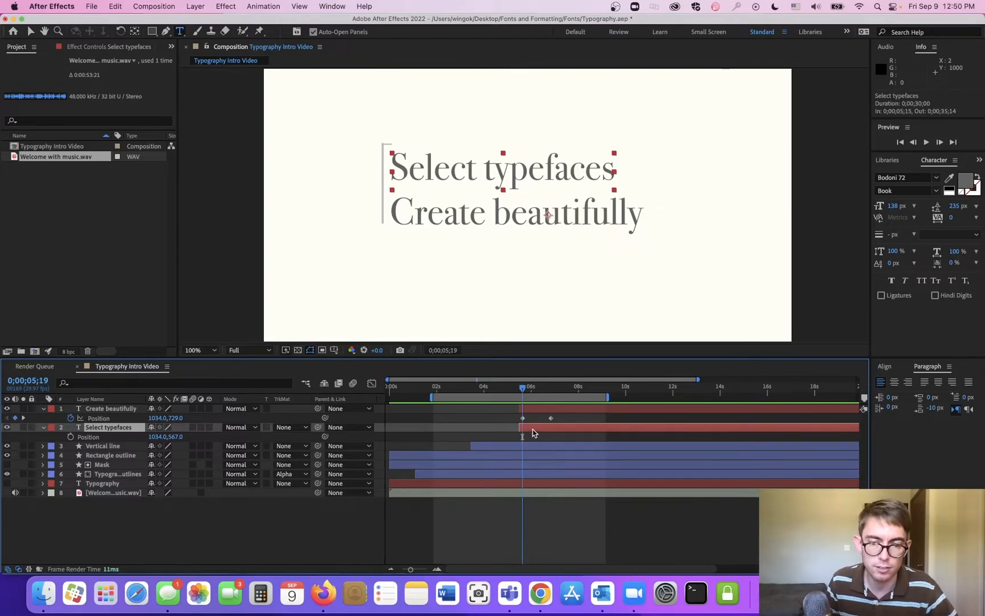
{"action": "left_click", "coordinate": [71, 437]}
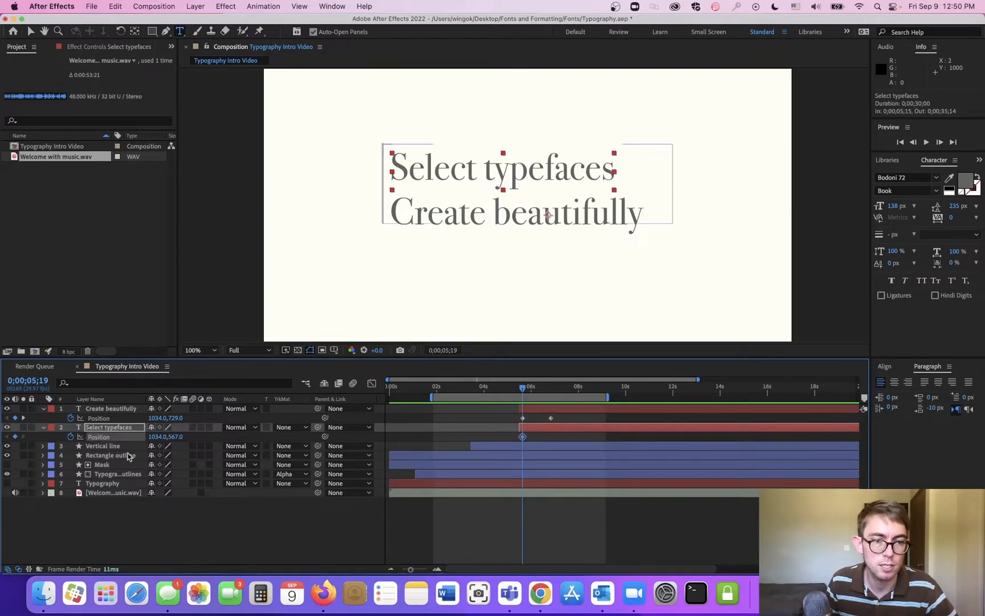
- Add a Position keyframe to the Select typefaces layer at 0;00;06;25
{"action": "key", "text": "k"}
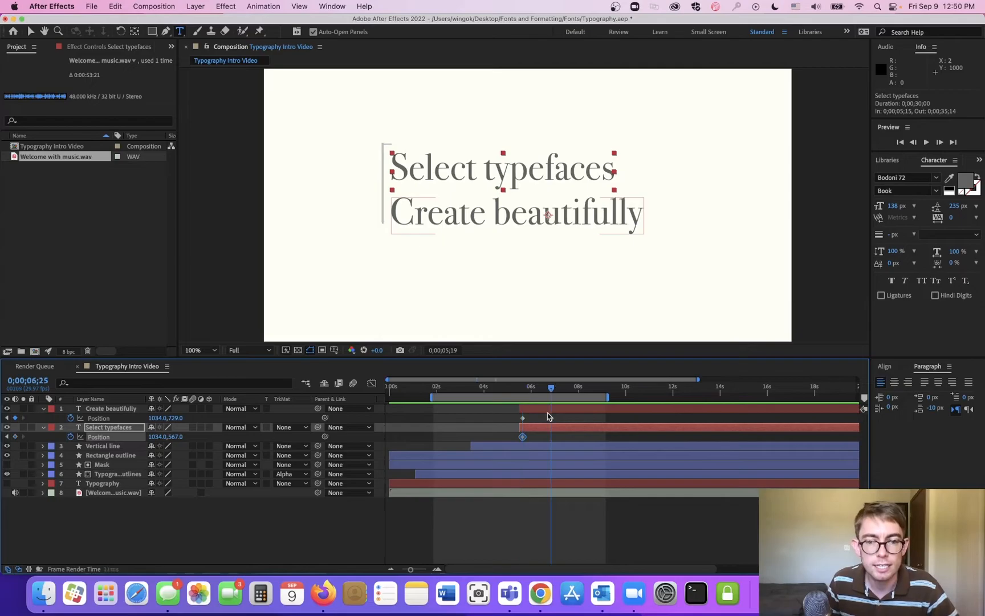
{"action": "left_click", "coordinate": [16, 437]}
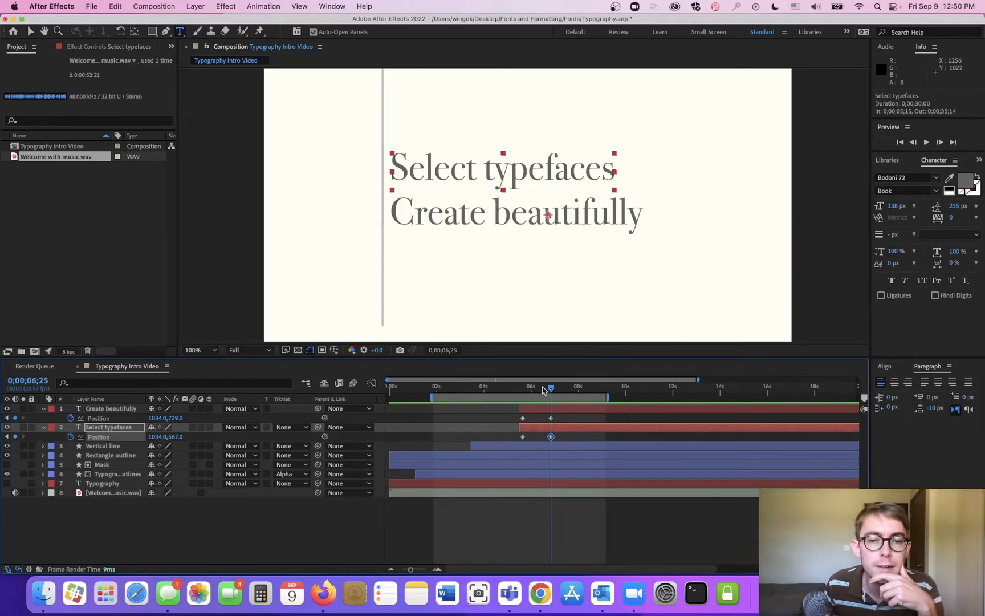
- Shift the Create beautifully layer's X position to 993 at 0;00;05;19 and place the layer below Select typefaces in the stack
{"action": "key", "text": "j"}
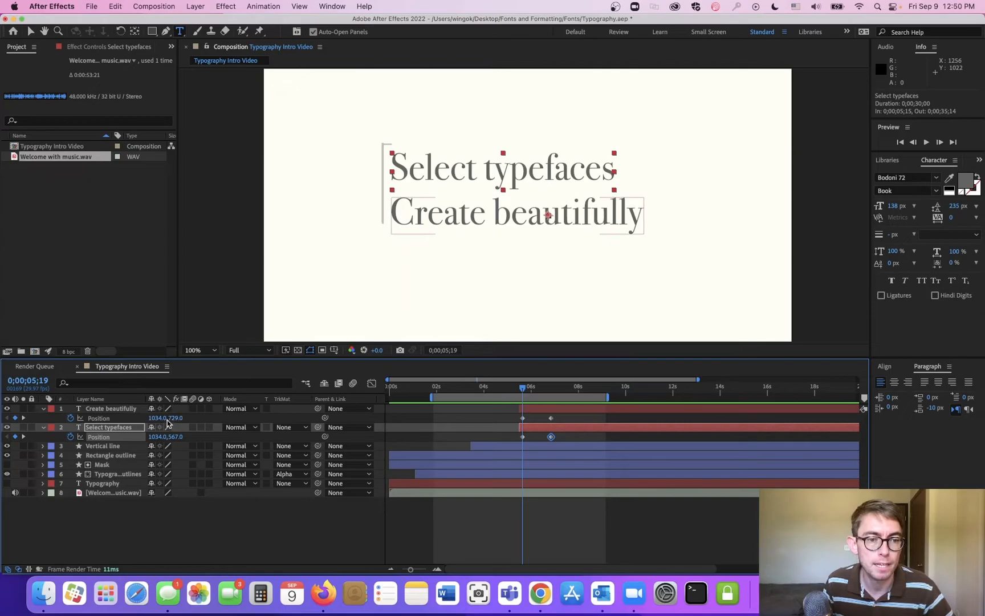
{"action": "left_click_drag", "start_coordinate": [162, 417], "coordinate": [150, 418]}
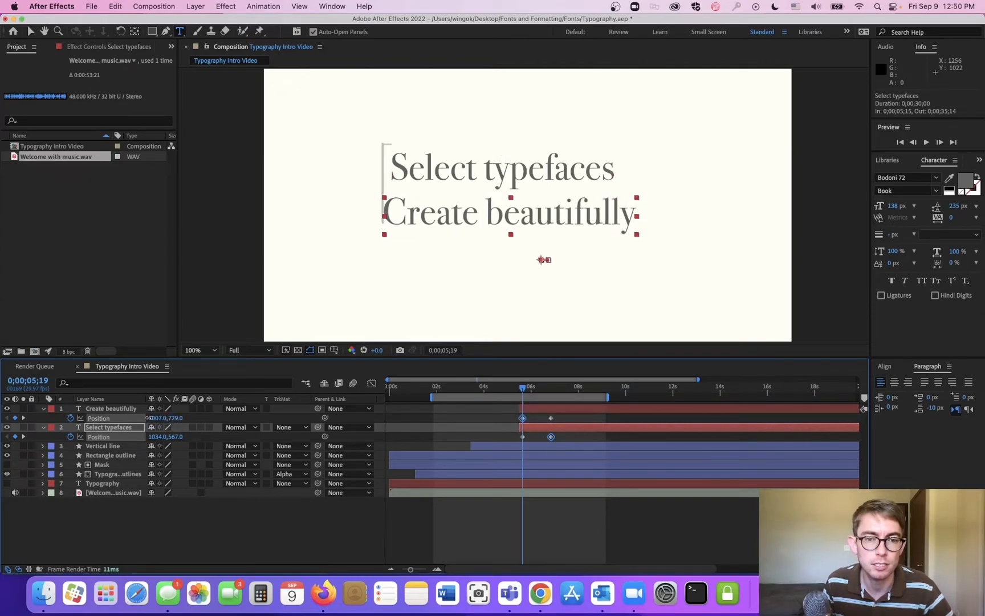
{"action": "left_click_drag", "start_coordinate": [149, 418], "coordinate": [133, 432]}
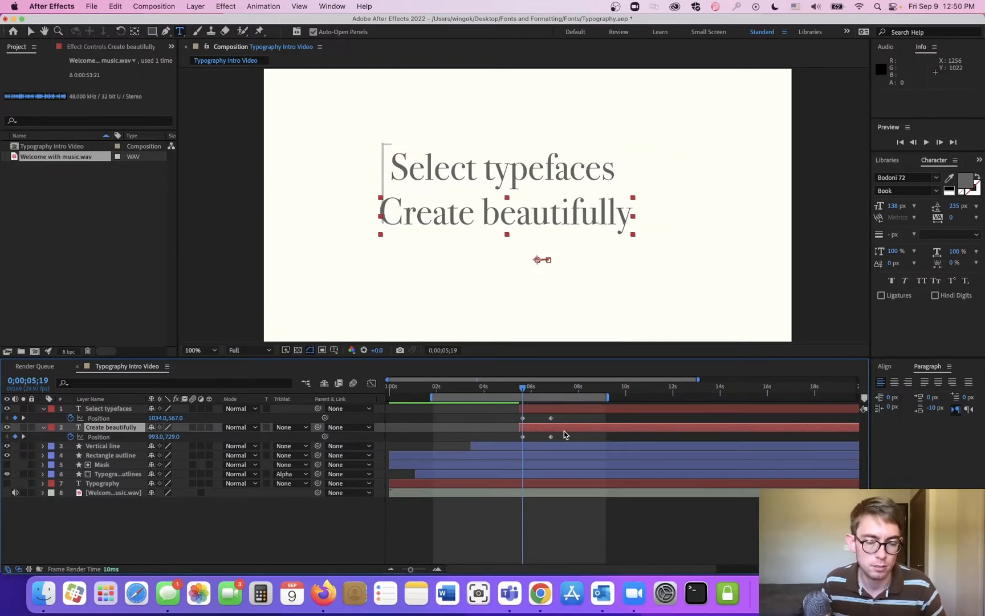
{"action": "key", "text": "super+z"}
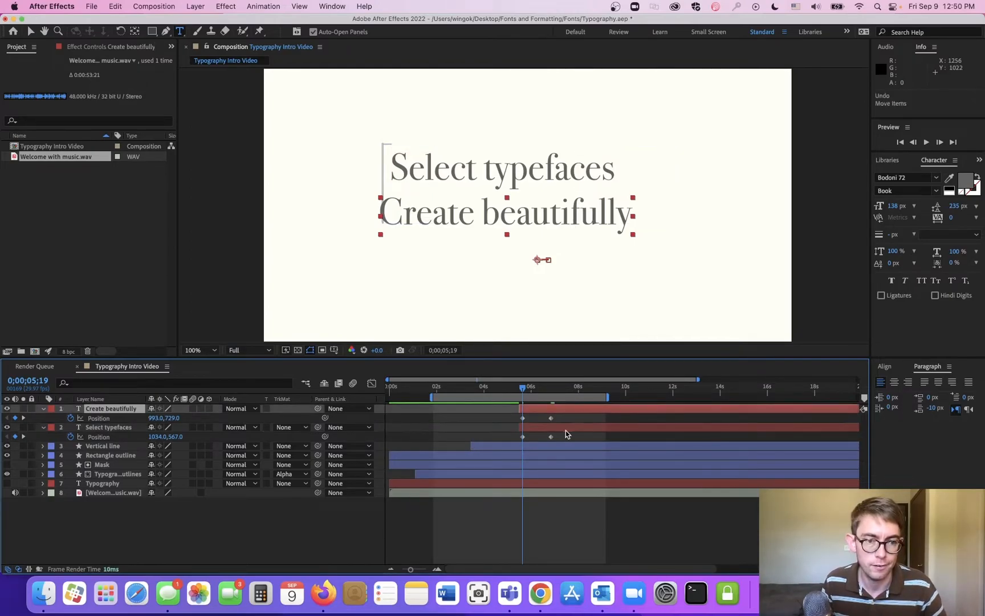
{"action": "key", "text": "super+shift+z"}
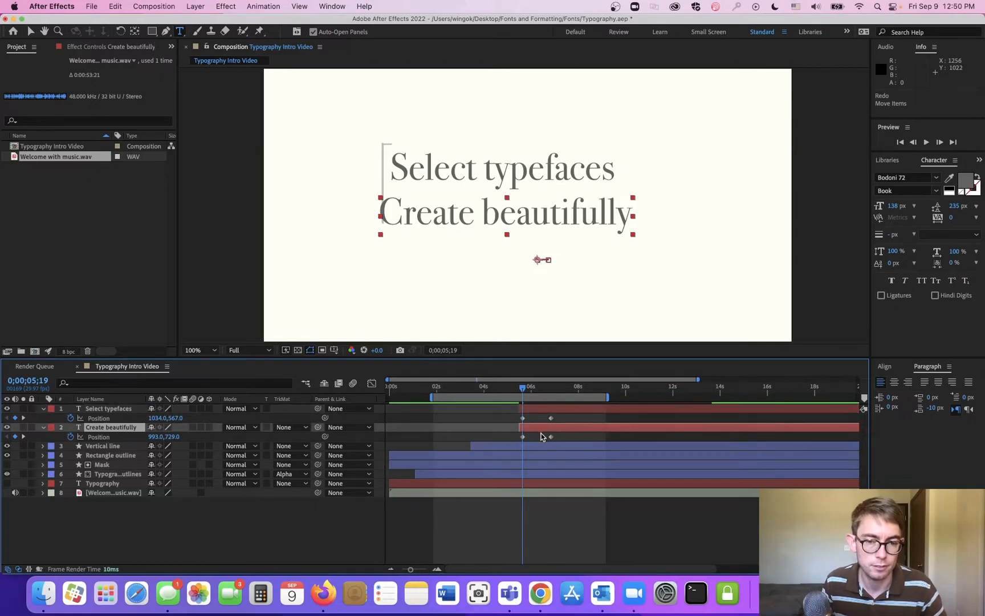
- Set the starting X position at 0;00;05;19 to 76 for Create beautifully and 180 for Select typefaces
{"action": "left_click_drag", "start_coordinate": [157, 437], "coordinate": [3, 438]}
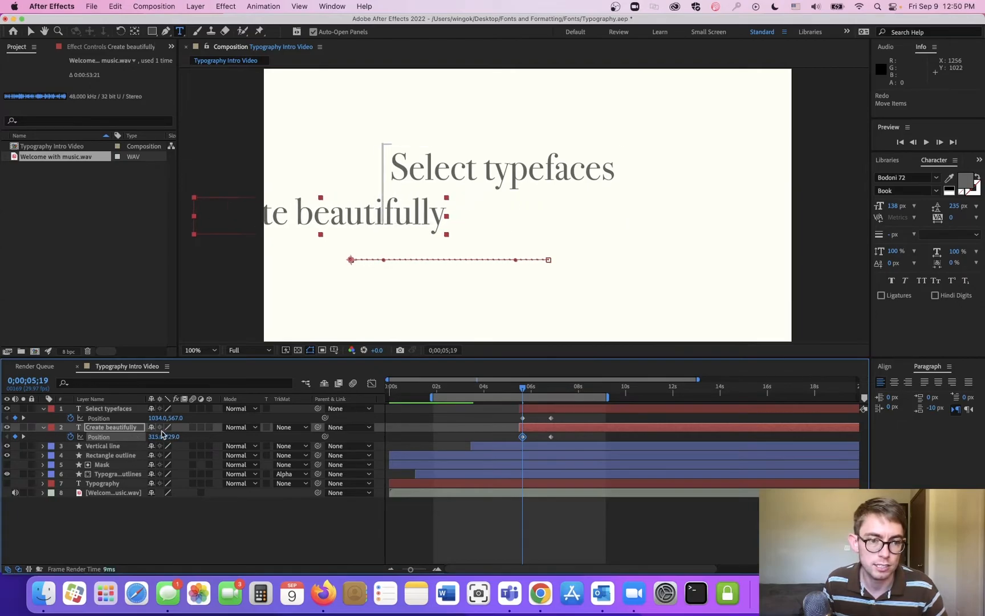
{"action": "left_click_drag", "start_coordinate": [160, 437], "coordinate": [41, 447]}
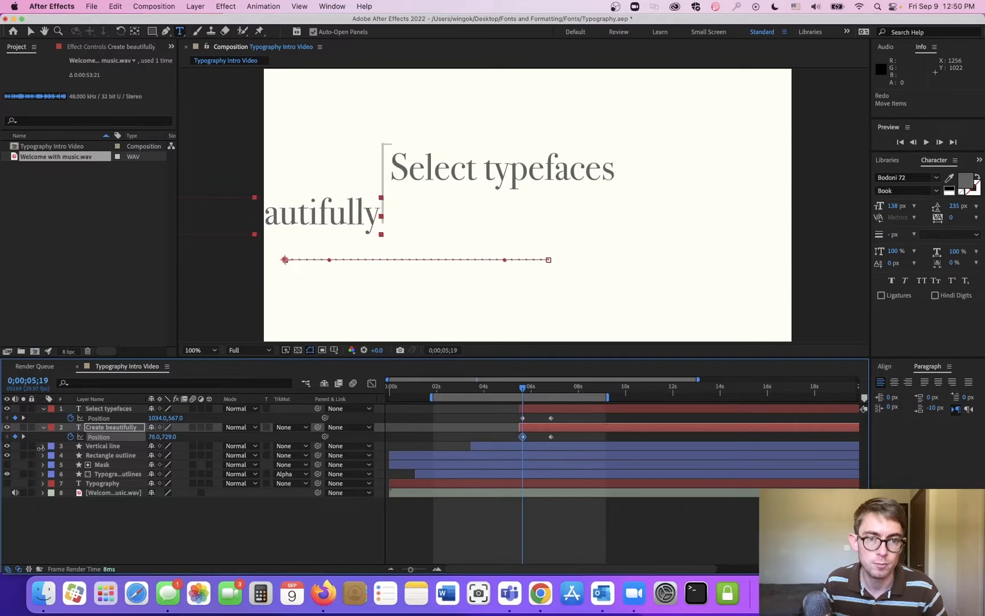
{"action": "left_click", "coordinate": [522, 418]}
{"action": "left_click", "coordinate": [159, 418]}
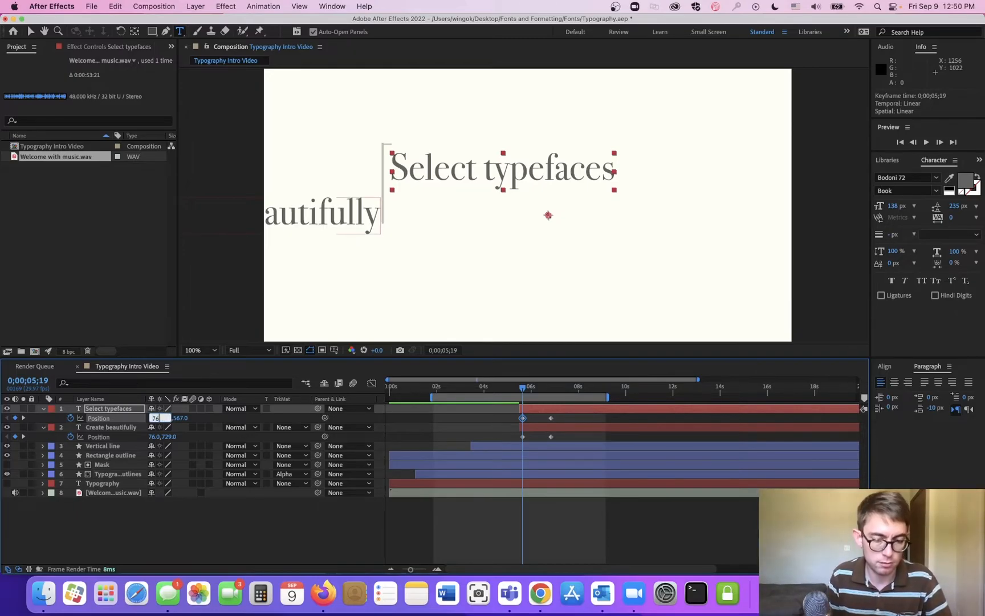
{"action": "type", "text": "76"}
{"action": "key", "text": "Return"}
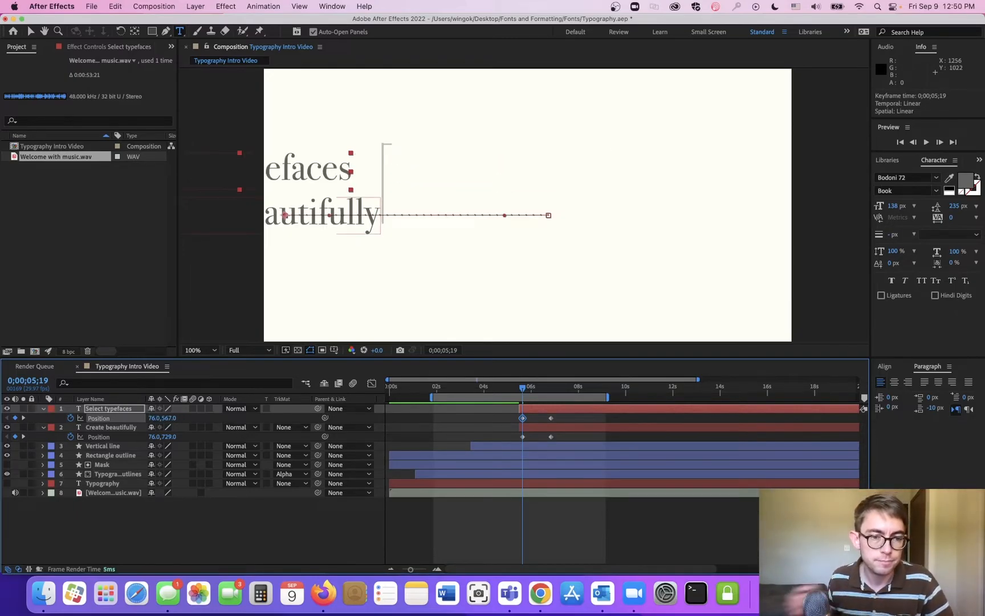
{"action": "left_click_drag", "start_coordinate": [155, 418], "coordinate": [663, 418]}
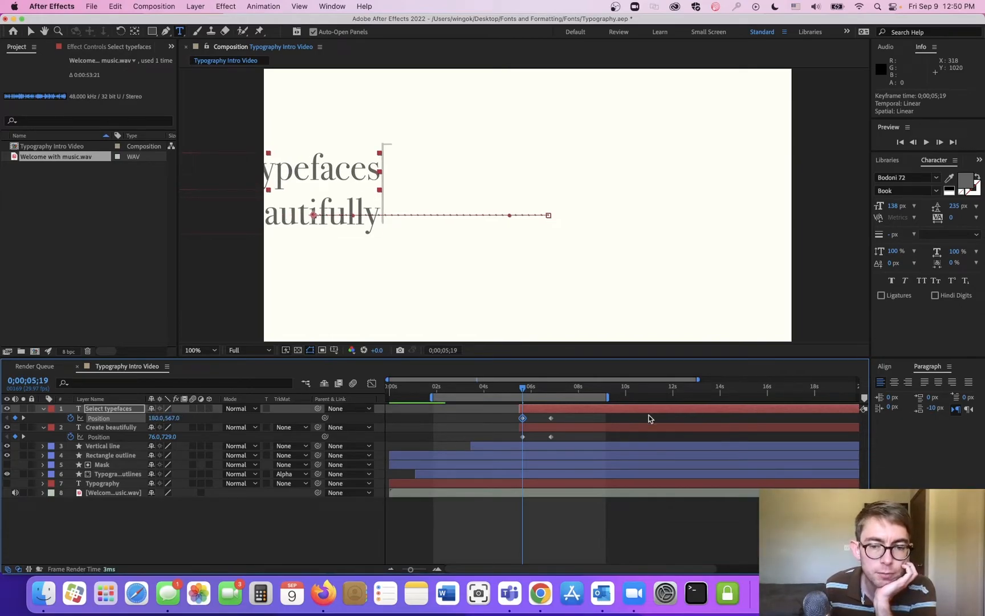
- Delay Create beautifully's two Position keyframes so the second falls at 0;00;07;20, and apply Easy Ease to both text layers' Position keyframes
{"action": "left_click_drag", "start_coordinate": [583, 450], "coordinate": [517, 437]}
{"action": "right_click", "coordinate": [542, 438]}
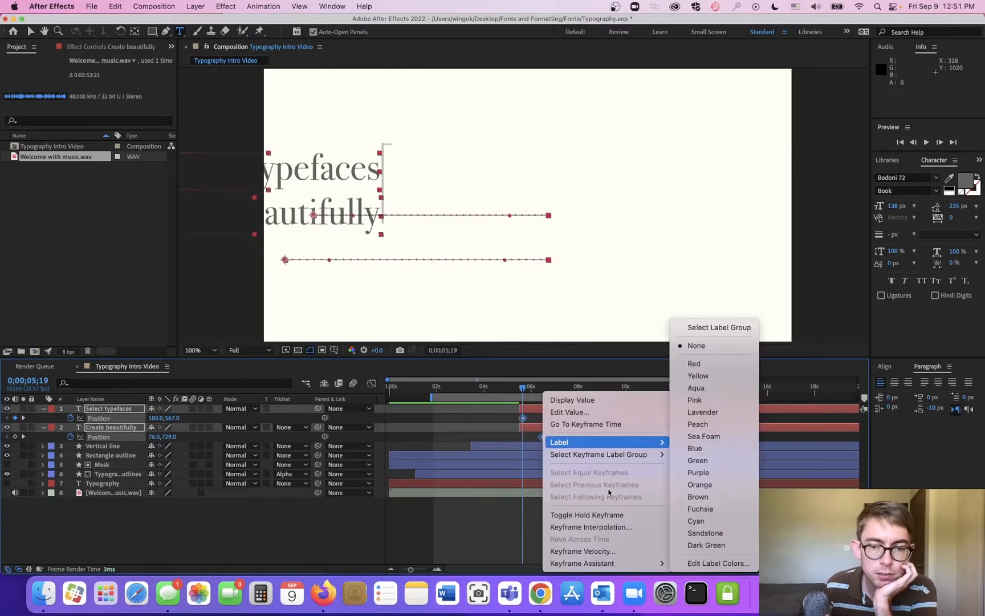
{"action": "mouse_move", "coordinate": [588, 563]}
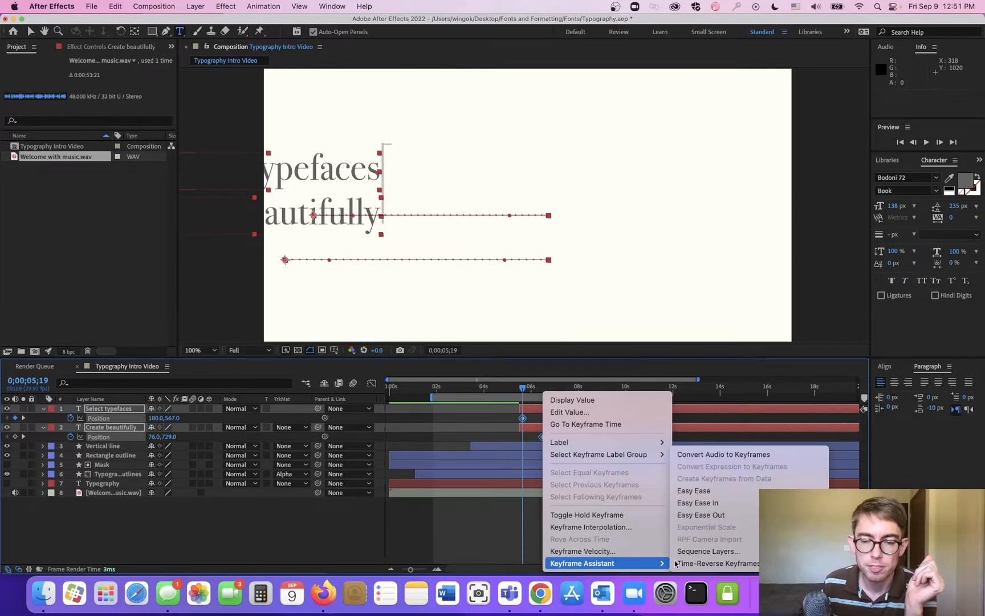
{"action": "left_click", "coordinate": [721, 491]}
{"action": "left_click", "coordinate": [583, 436]}
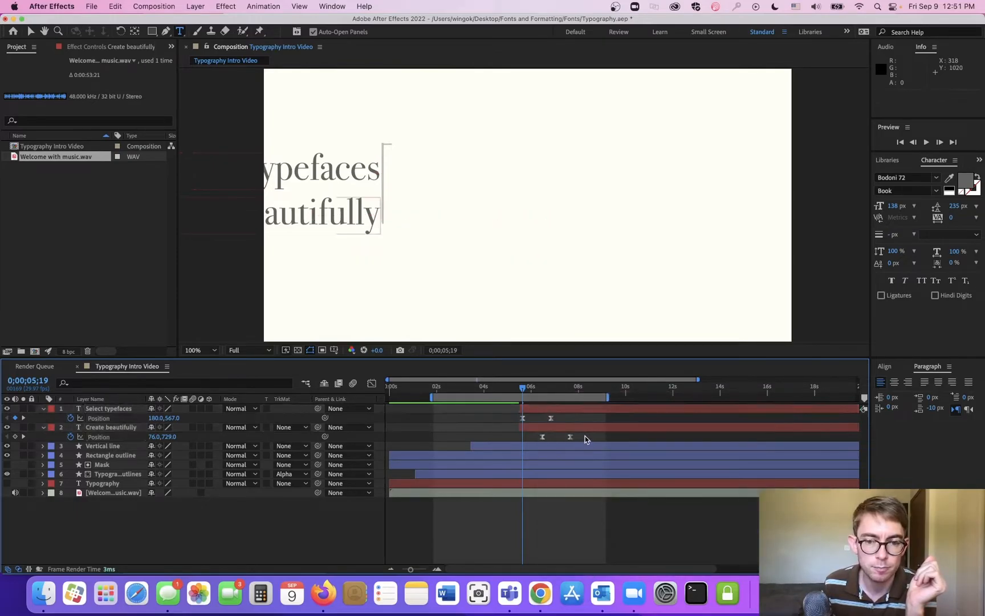
- Reshape Create beautifully's Position speed curve so it peaks early at about 3268 px/sec and has a long ease into the last keyframe
{"action": "left_click", "coordinate": [570, 437]}
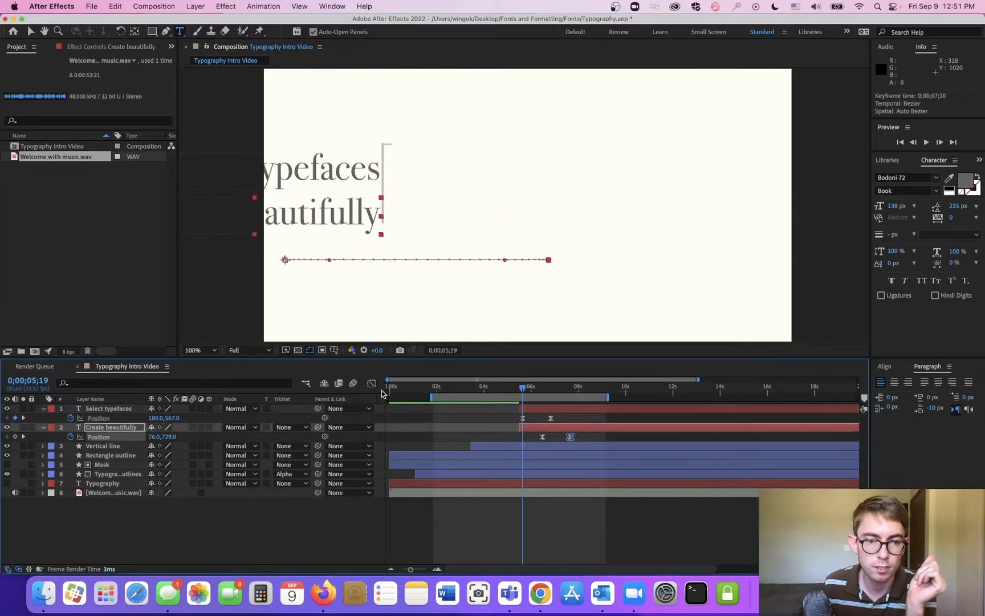
{"action": "left_click", "coordinate": [371, 383]}
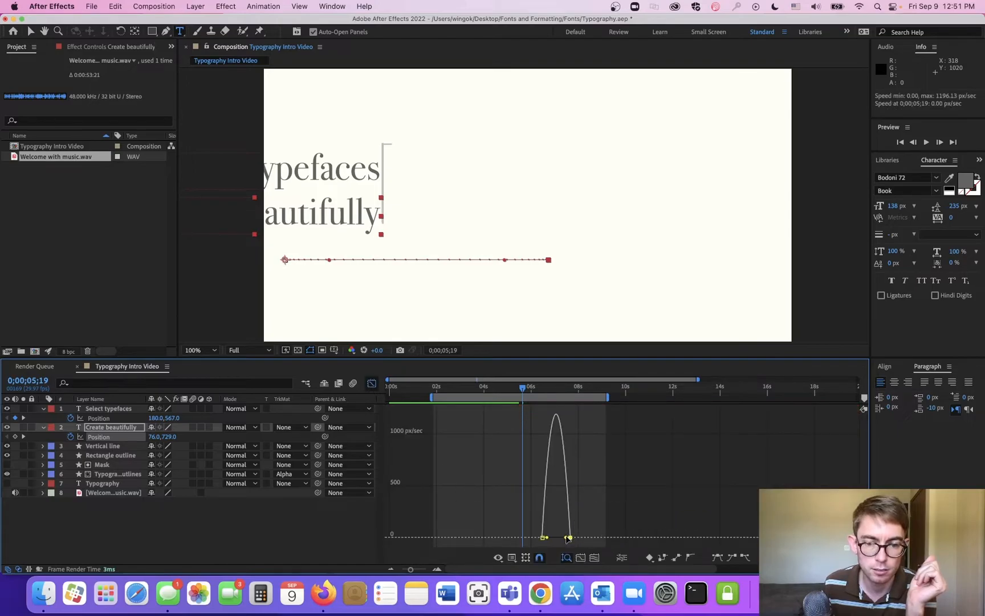
{"action": "left_click_drag", "start_coordinate": [568, 539], "coordinate": [556, 537]}
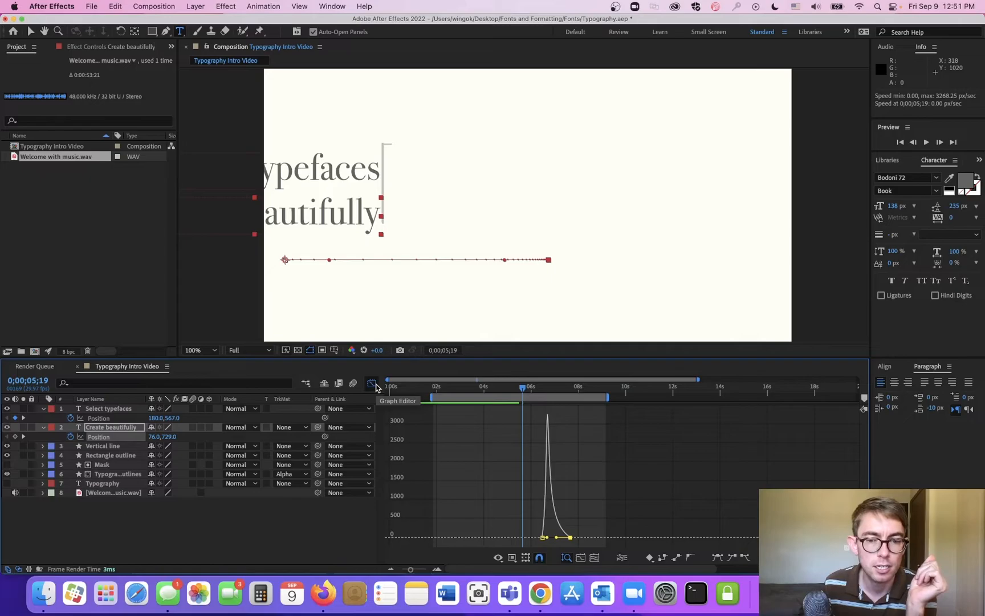
{"action": "left_click", "coordinate": [372, 384]}
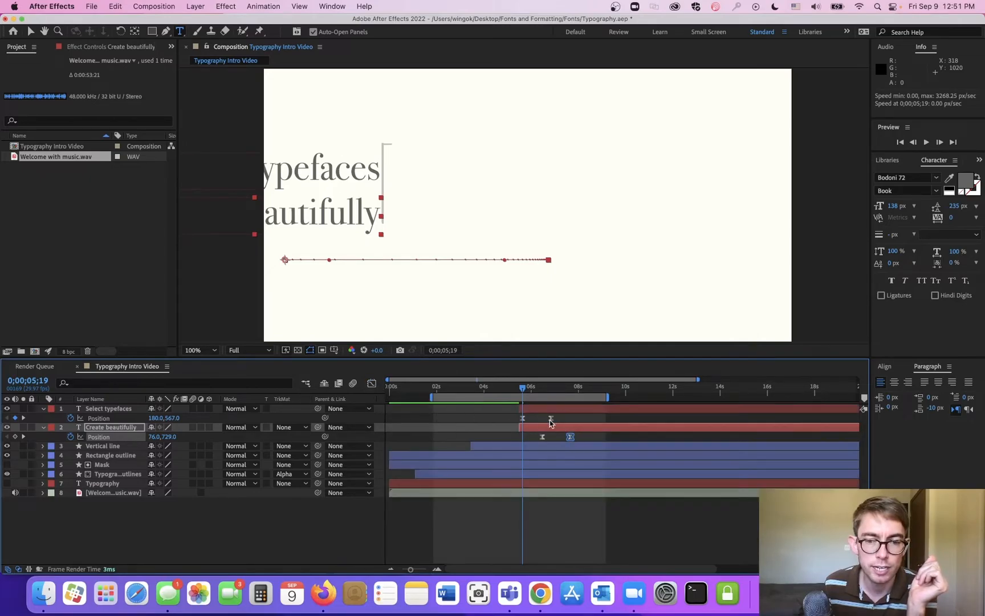
- Reshape Select typefaces' Position speed curve to an early peak of about 2904 px/sec with a long ease into the last keyframe
{"action": "left_click", "coordinate": [552, 419]}
{"action": "left_click", "coordinate": [372, 383]}
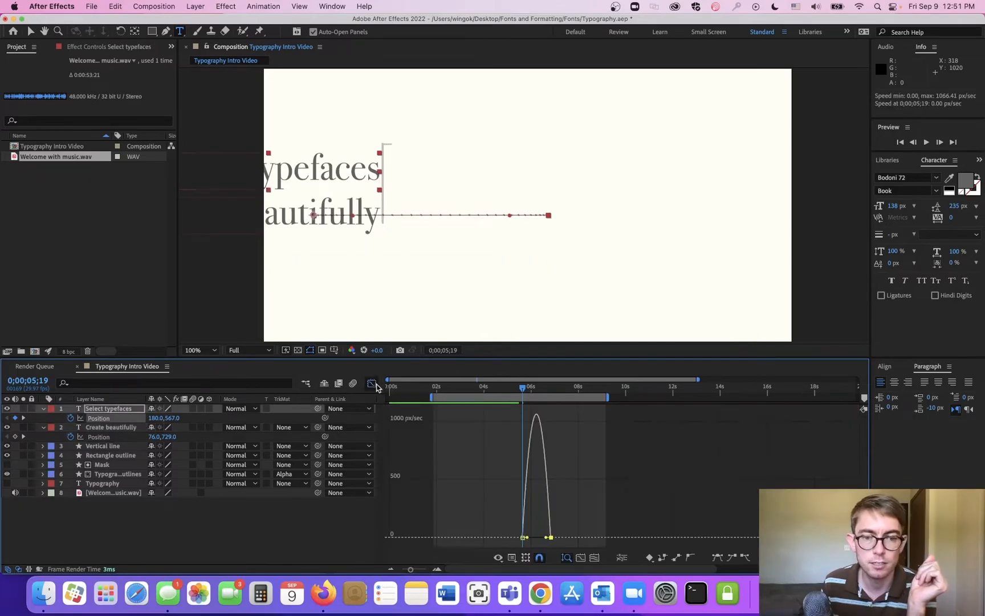
{"action": "left_click_drag", "start_coordinate": [547, 540], "coordinate": [529, 525]}
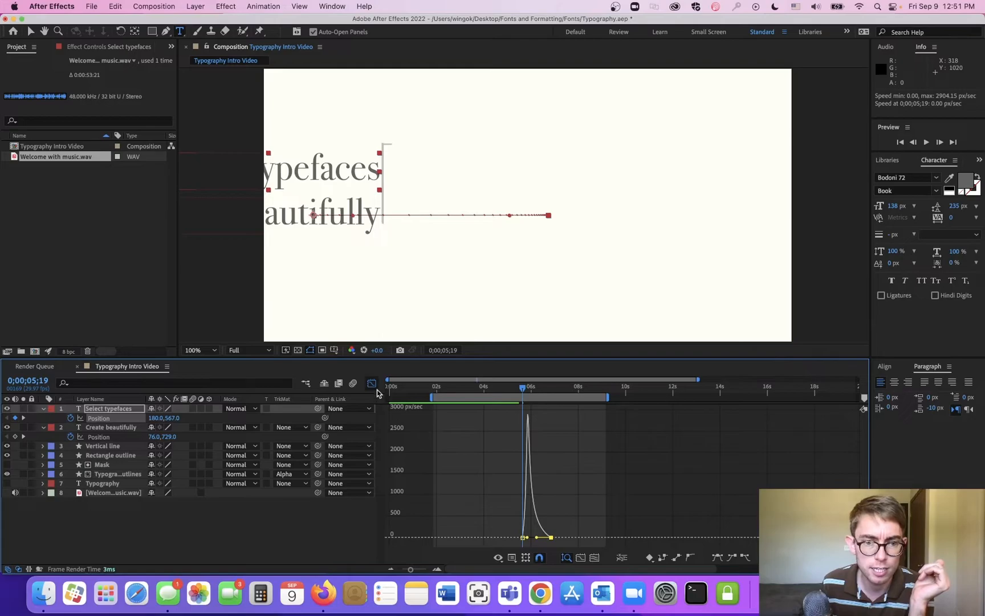
{"action": "left_click", "coordinate": [372, 384]}
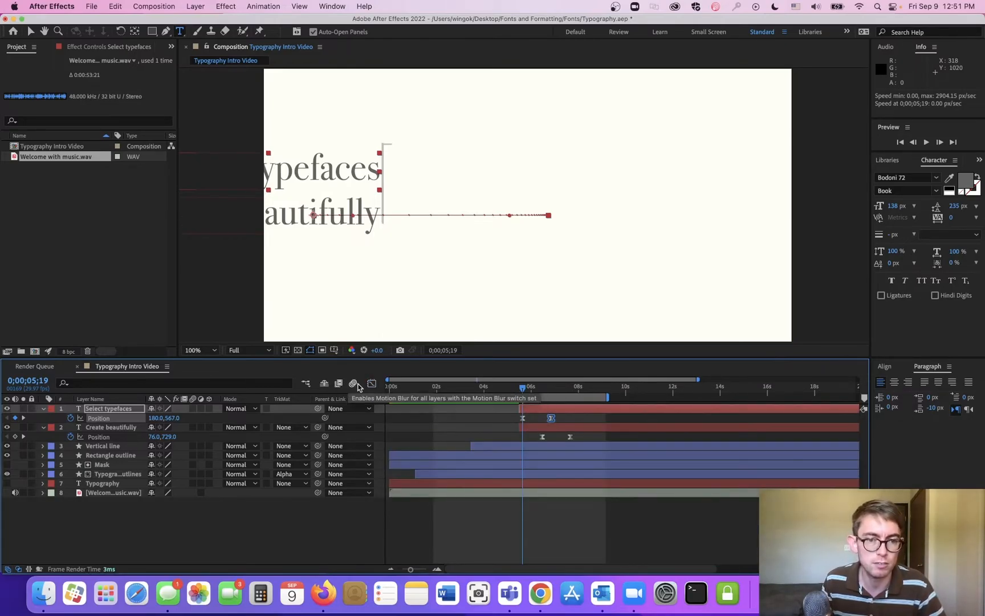
- Scrub and play back the text slide-in animation, including from 0;00;03;13
{"action": "left_click_drag", "start_coordinate": [522, 389], "coordinate": [569, 406]}
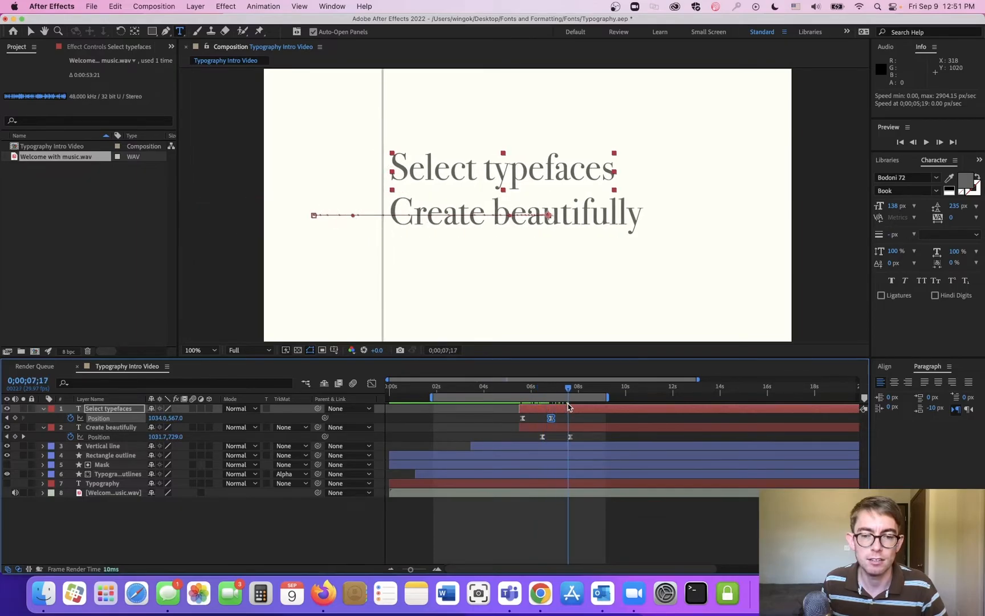
{"action": "key", "text": "space"}
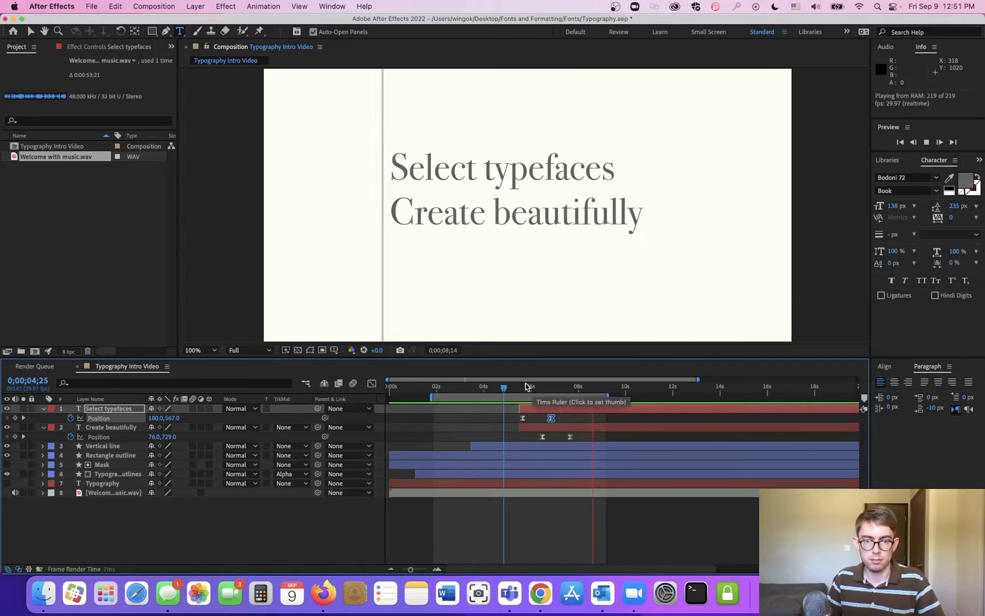
{"action": "left_click", "coordinate": [472, 387]}
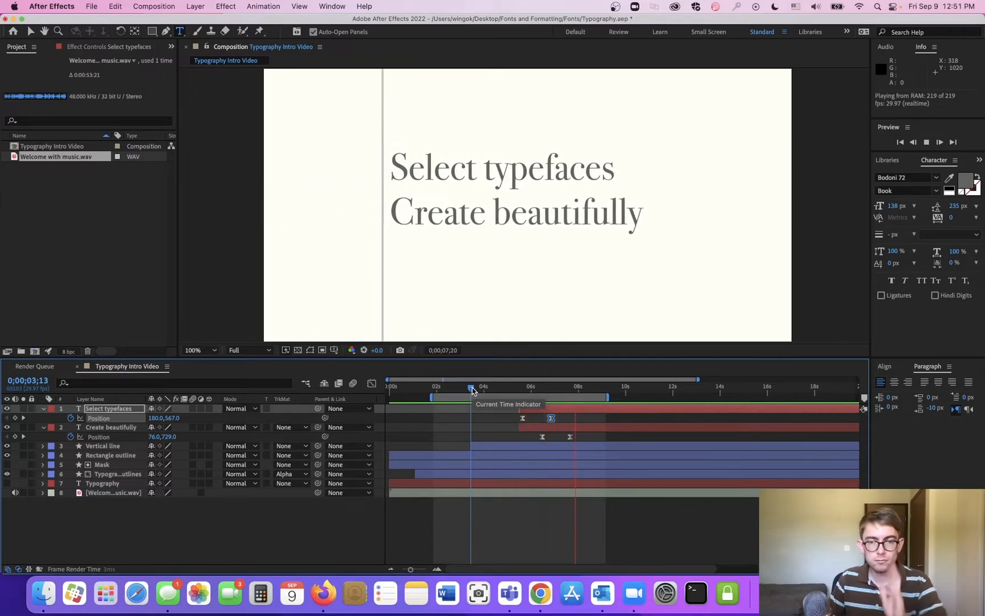
{"action": "key", "text": "space"}
- Extend the work area to nearly 14 seconds and lengthen both text slides, running Create beautifully's from about 0;00;09;08 to 0;00;11;14
{"action": "left_click_drag", "start_coordinate": [611, 394], "coordinate": [717, 393]}
{"action": "left_click", "coordinate": [607, 389]}
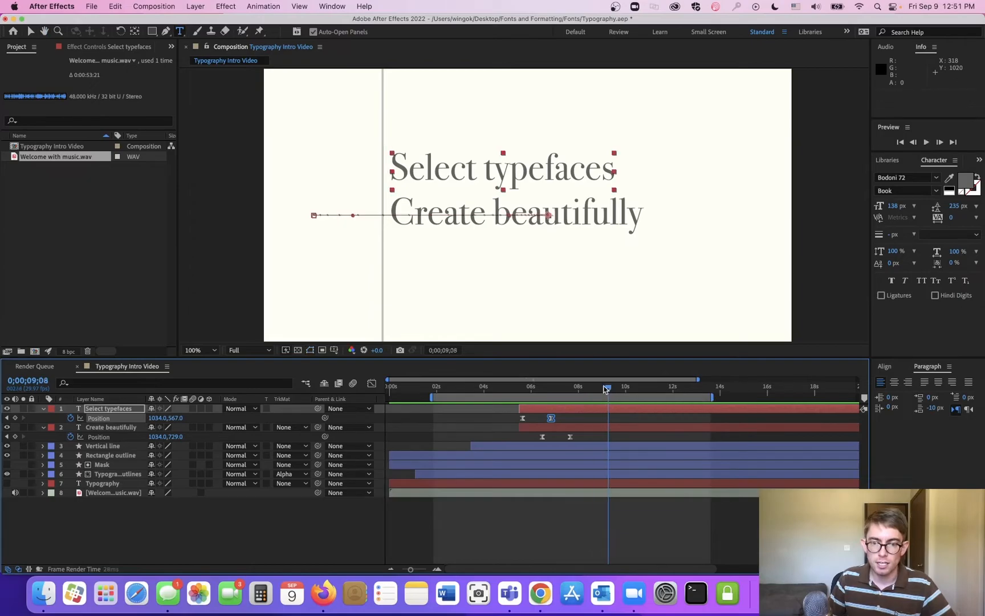
{"action": "left_click_drag", "start_coordinate": [522, 434], "coordinate": [639, 440]}
{"action": "left_click", "coordinate": [577, 421]}
{"action": "left_click_drag", "start_coordinate": [551, 419], "coordinate": [576, 420]}
{"action": "left_click_drag", "start_coordinate": [638, 439], "coordinate": [660, 437]}
- Play back the retimed text slides from about 0;00;04;17
{"action": "left_click", "coordinate": [497, 387]}
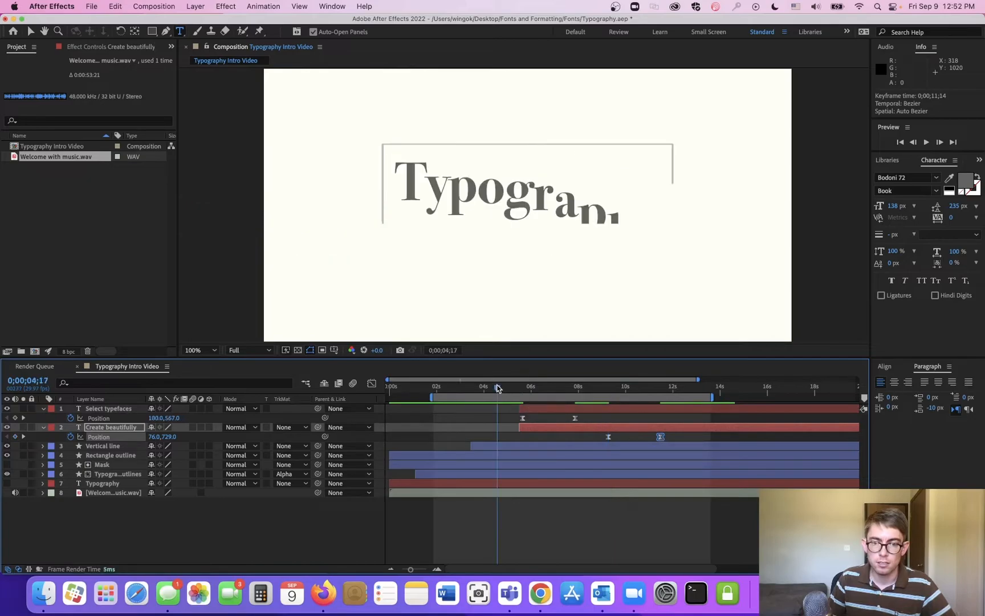
{"action": "key", "text": "space"}
{"action": "key", "text": "space"}
{"action": "key", "text": "space"}
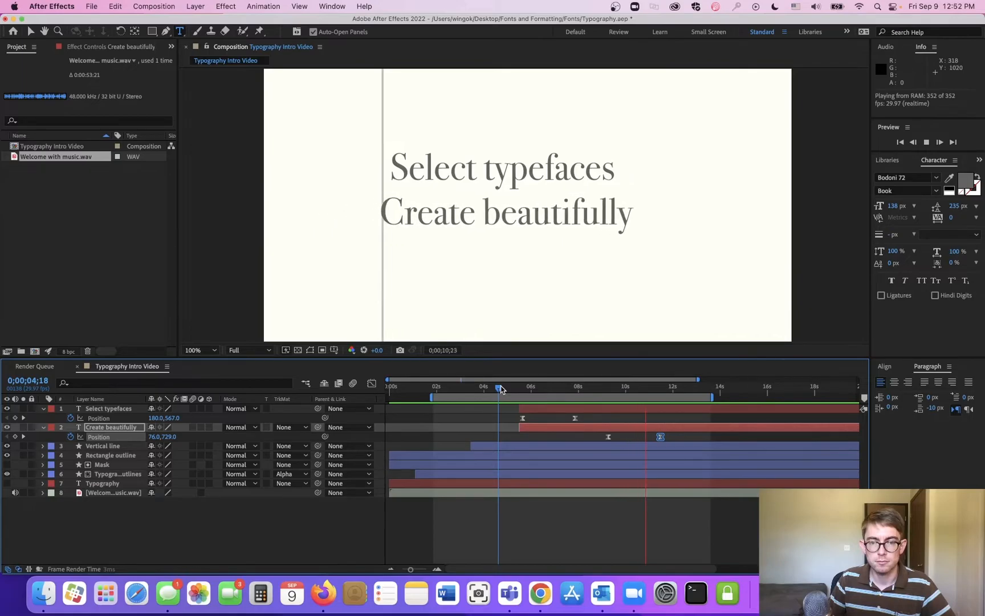
{"action": "key", "text": "space"}
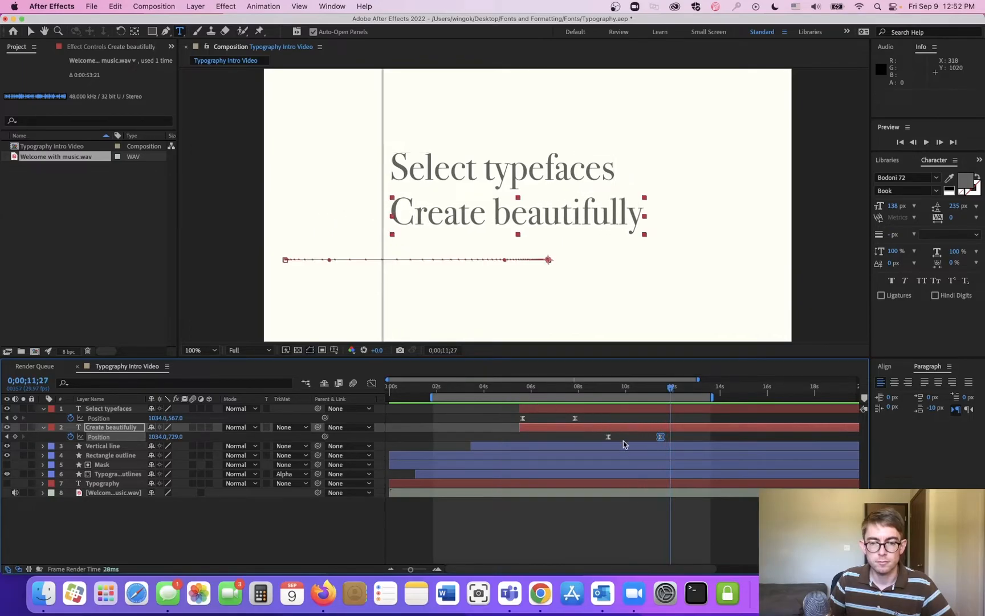
- Lengthen both text slides further, ending Create beautifully's at 0;00;12;13, and preview the result from 0;00;05;13
{"action": "left_click_drag", "start_coordinate": [609, 438], "coordinate": [683, 437]}
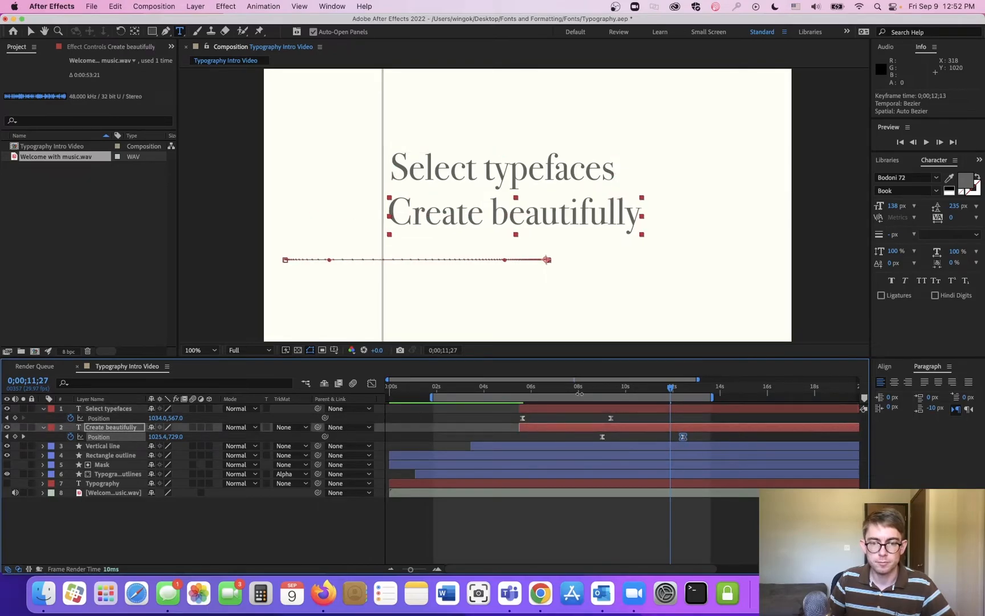
{"action": "left_click", "coordinate": [519, 389]}
{"action": "key", "text": "space"}
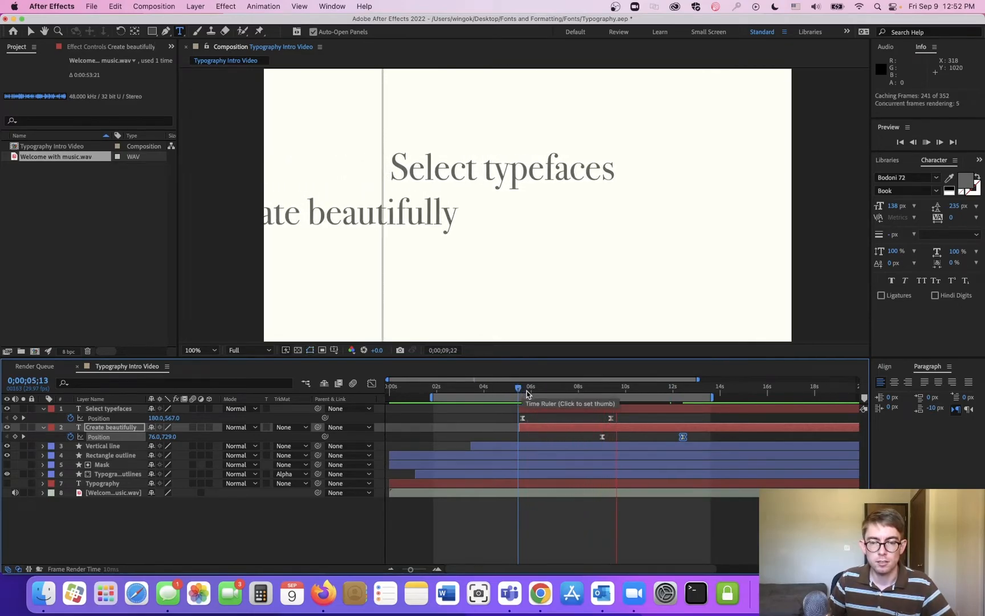
{"action": "key", "text": "space"}
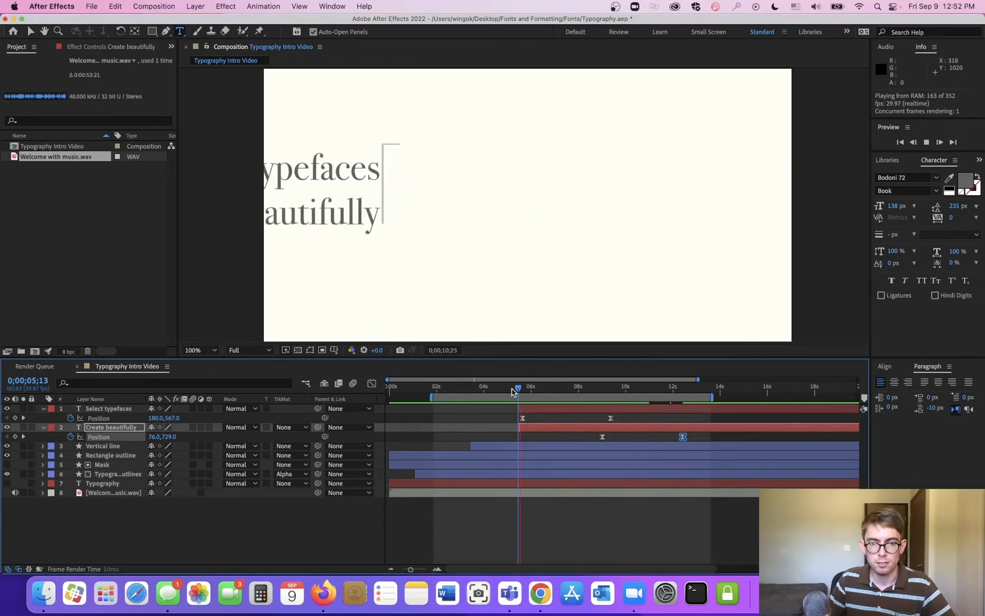
{"action": "key", "text": "space"}
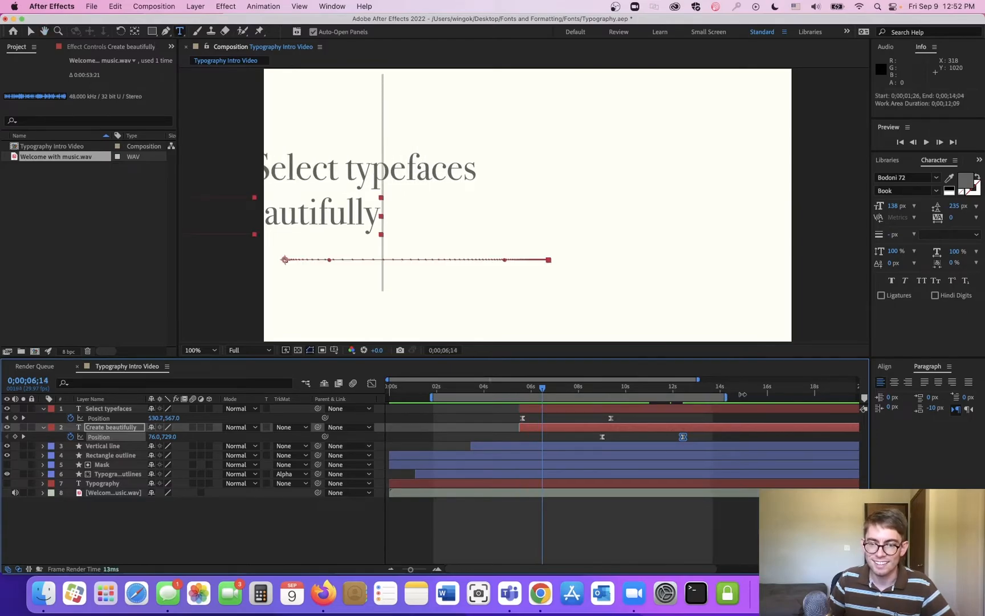
- Extend the work area's end to 0;00;15;01 and scrub through the title-to-text transition to 0;00;05;12
{"action": "left_click_drag", "start_coordinate": [712, 397], "coordinate": [749, 395]}
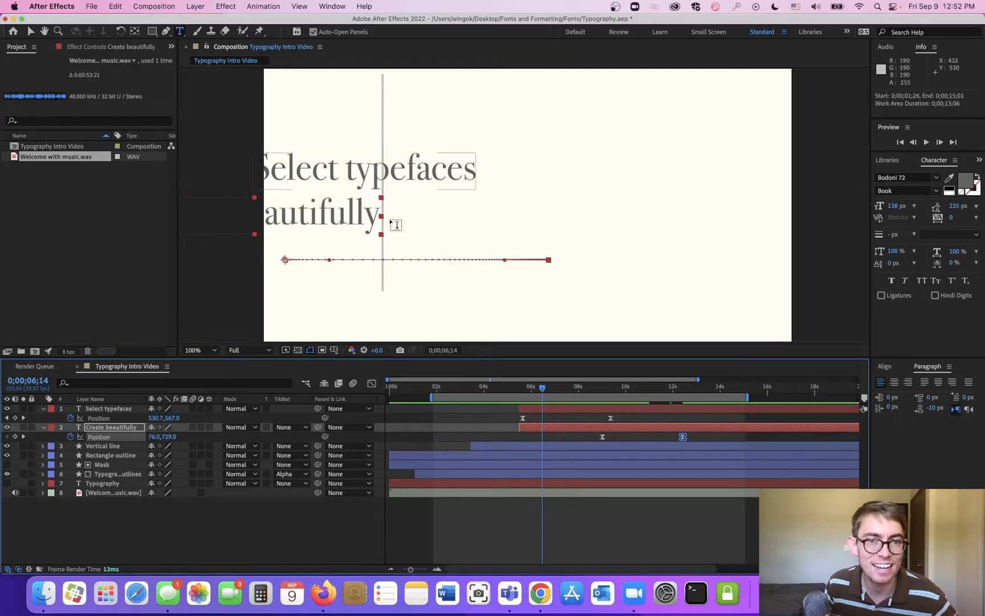
{"action": "left_click_drag", "start_coordinate": [473, 389], "coordinate": [517, 397]}
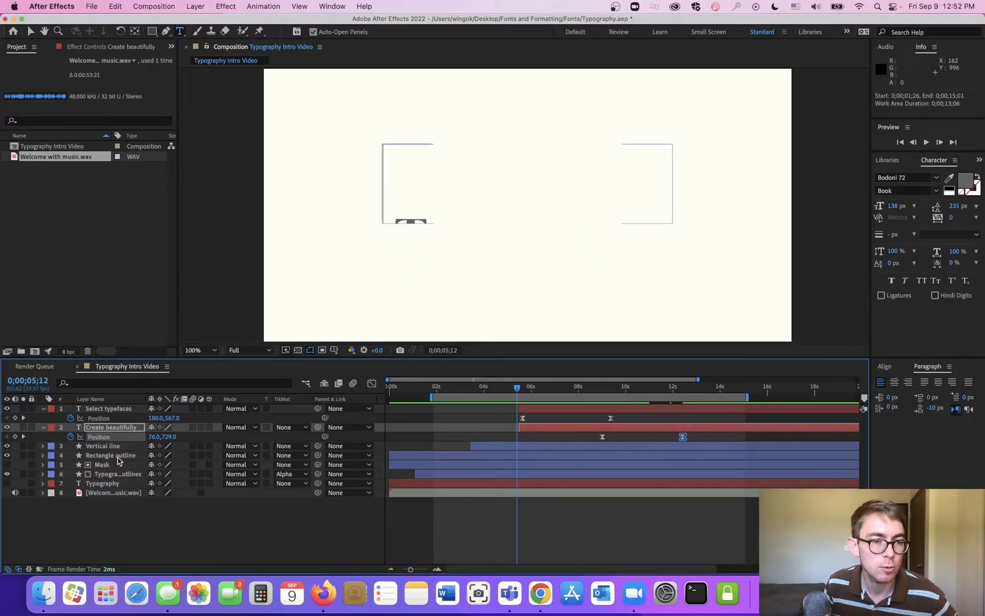
- Duplicate the Mask layer twice, placing Mask 3 directly above Select typefaces and Mask 2 directly above Create beautifully
{"action": "left_click", "coordinate": [102, 465]}
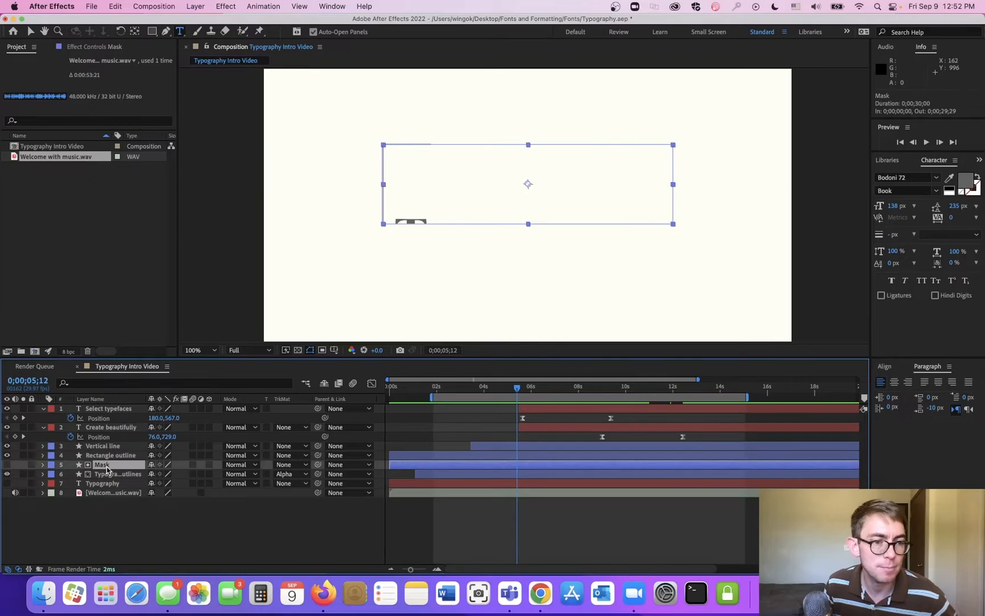
{"action": "key", "text": "super+d"}
{"action": "key", "text": "super+d"}
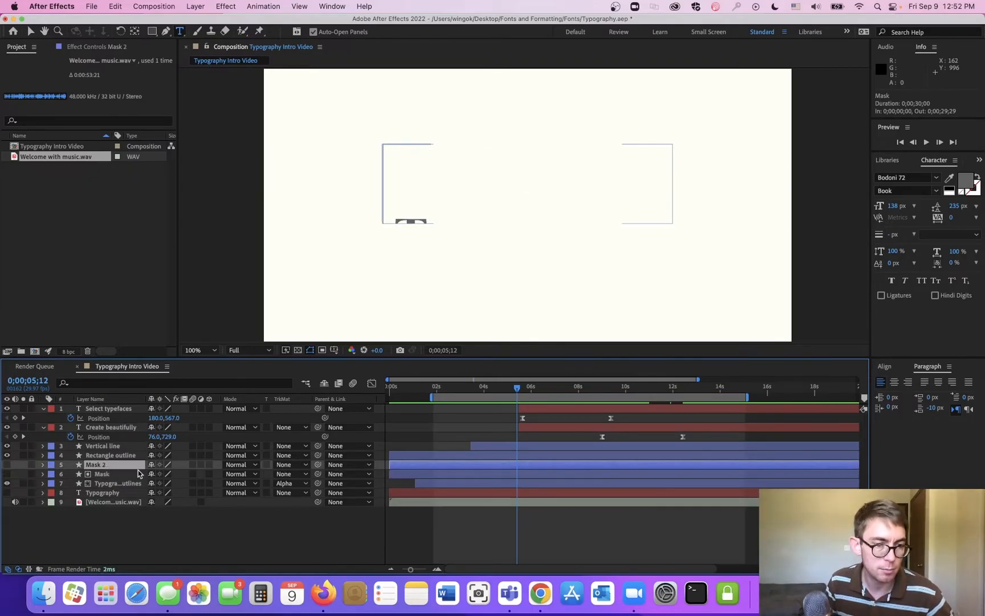
{"action": "left_click", "coordinate": [96, 474], "text": "shift"}
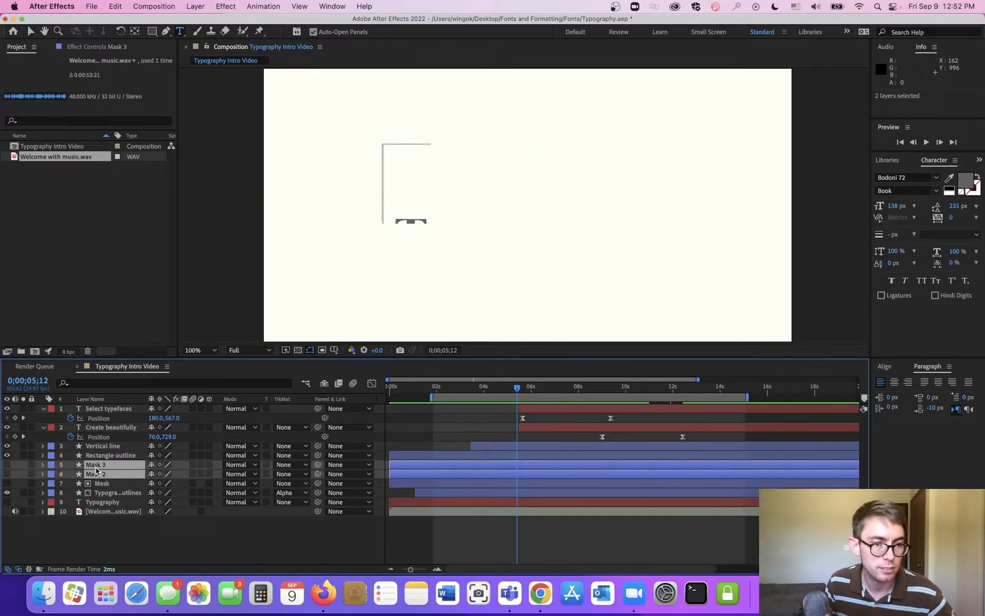
{"action": "left_click_drag", "start_coordinate": [95, 469], "coordinate": [108, 411]}
{"action": "left_click", "coordinate": [104, 410]}
{"action": "left_click", "coordinate": [105, 427]}
{"action": "left_click", "coordinate": [109, 439]}
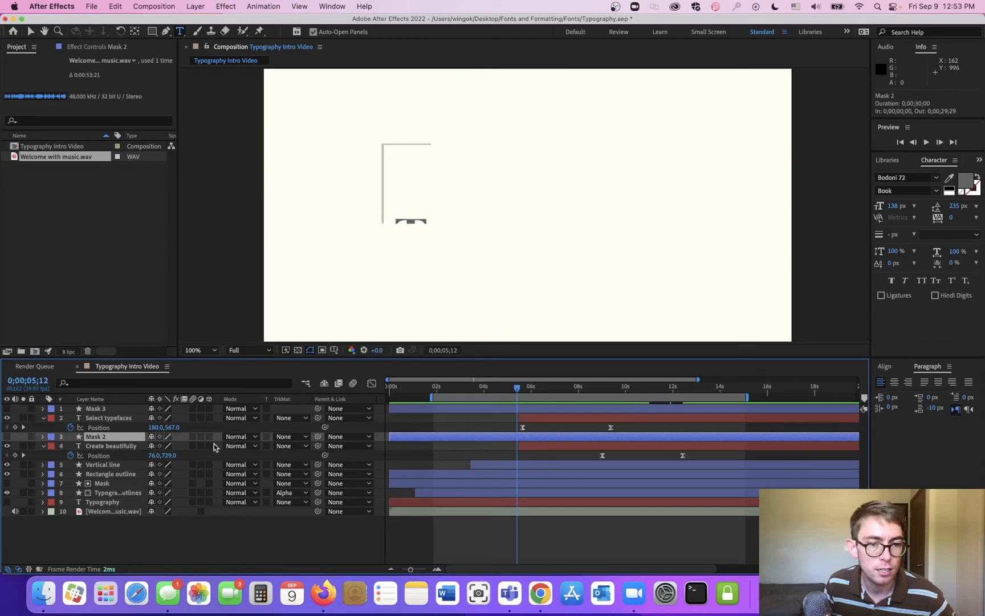
- Set Create beautifully's track matte to Alpha Matte "Mask 2" and Select typefaces' to Alpha Matte "Mask 3", and preview from 0;00;04;13
{"action": "left_click", "coordinate": [295, 447]}
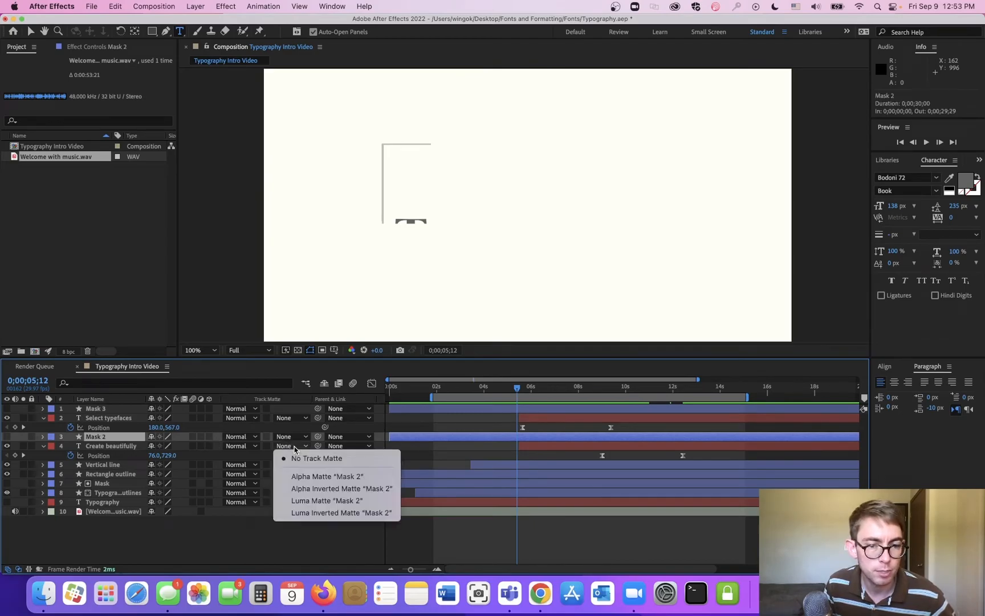
{"action": "left_click", "coordinate": [324, 477]}
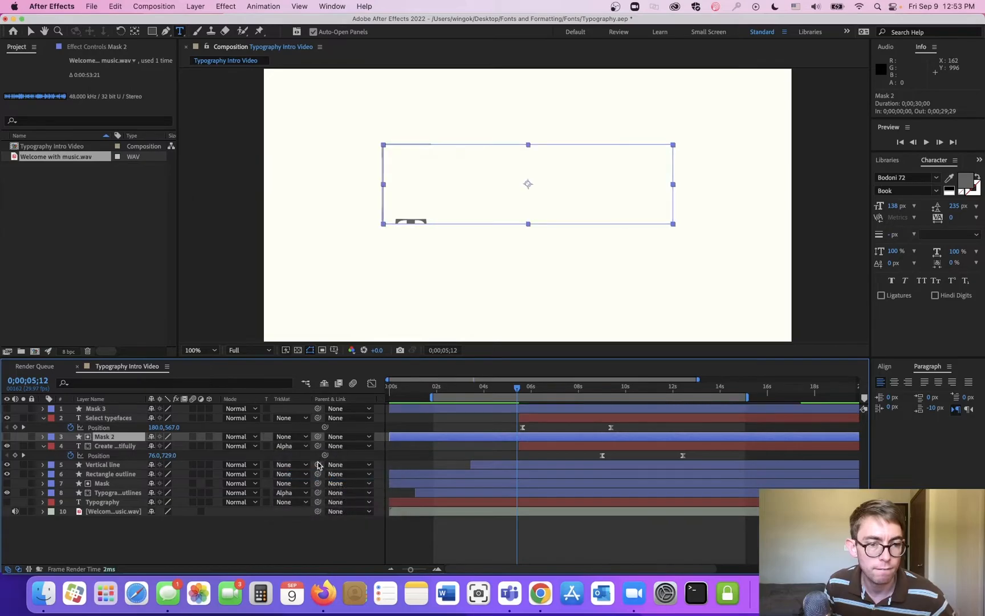
{"action": "left_click", "coordinate": [305, 420]}
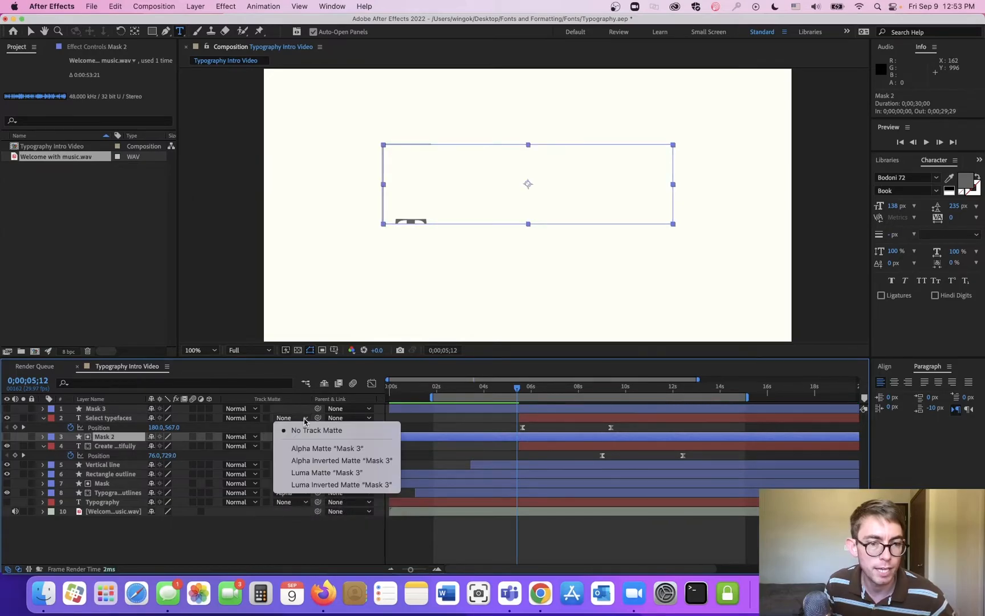
{"action": "left_click", "coordinate": [317, 448]}
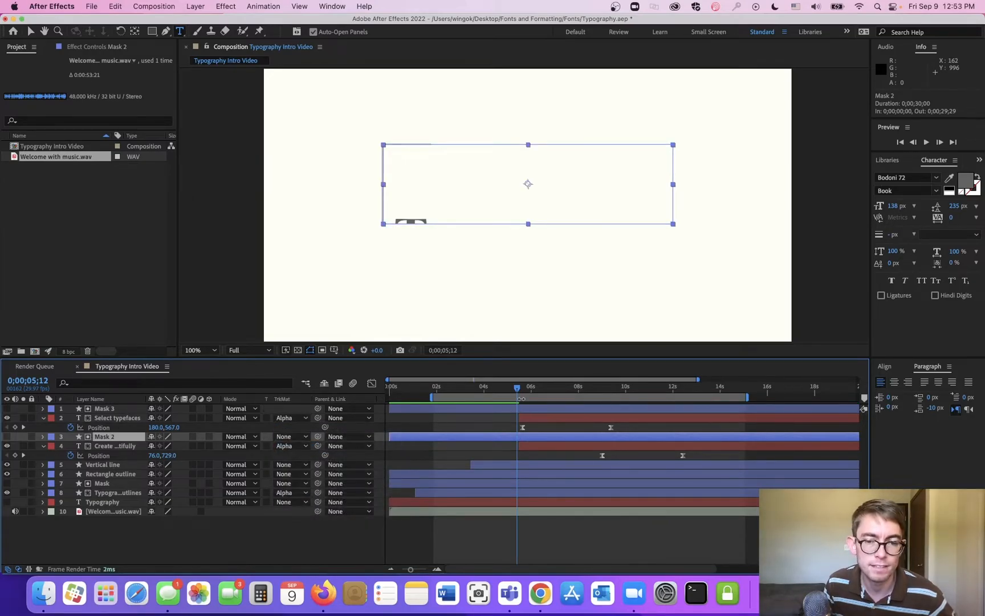
{"action": "left_click", "coordinate": [494, 389]}
{"action": "key", "text": "space"}
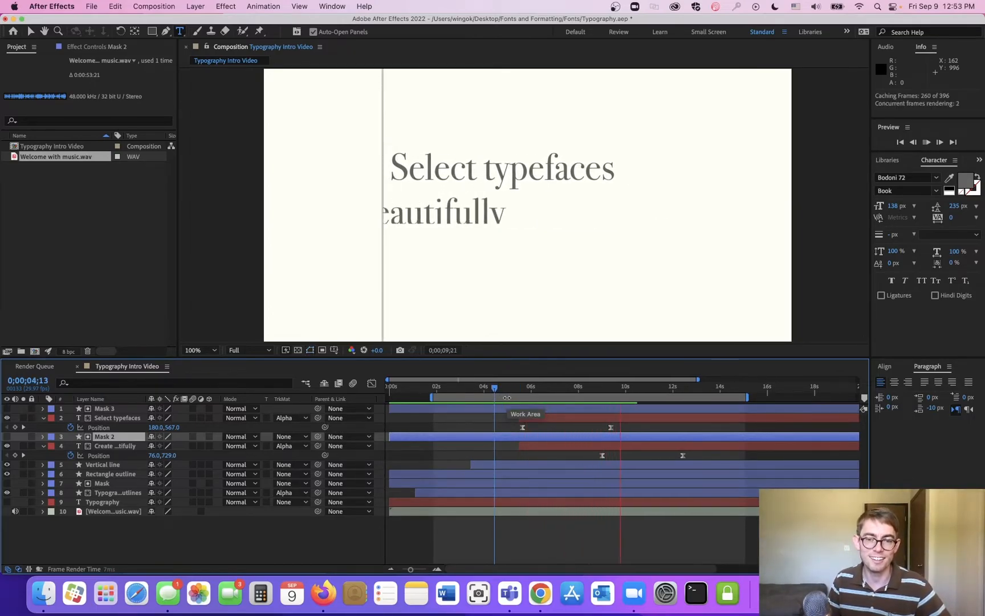
{"action": "key", "text": "space"}
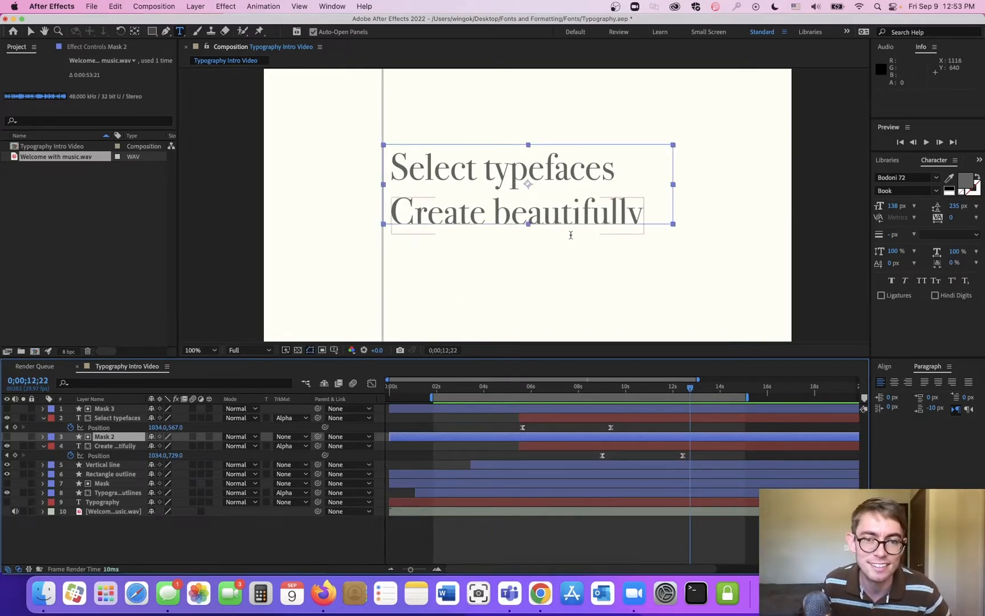
- Stretch Mask 2 vertically to about 155% so it covers all of Create beautifully, and play back from 0;00;02;03
{"action": "left_click", "coordinate": [98, 439]}
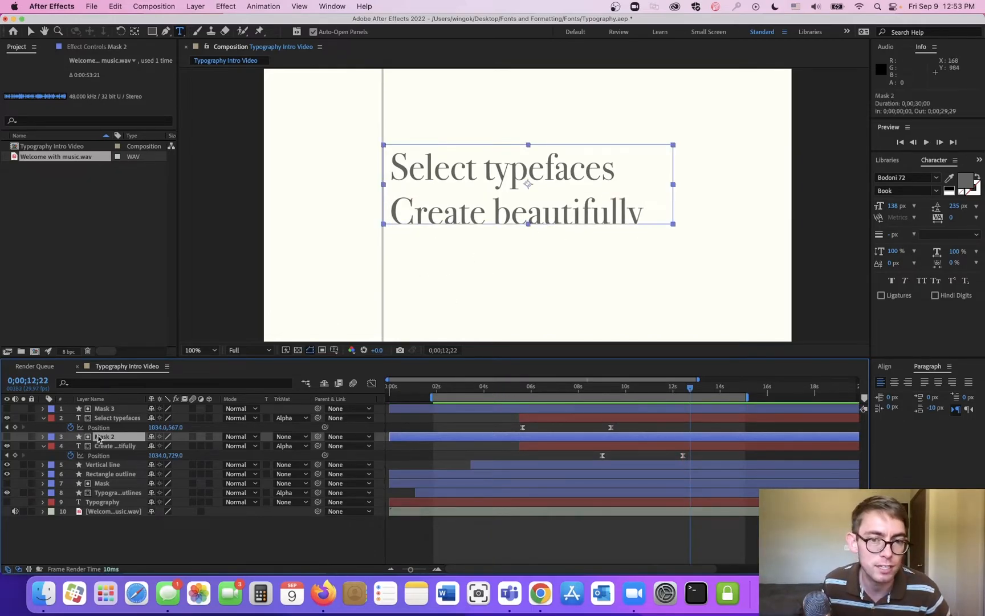
{"action": "left_click", "coordinate": [32, 32]}
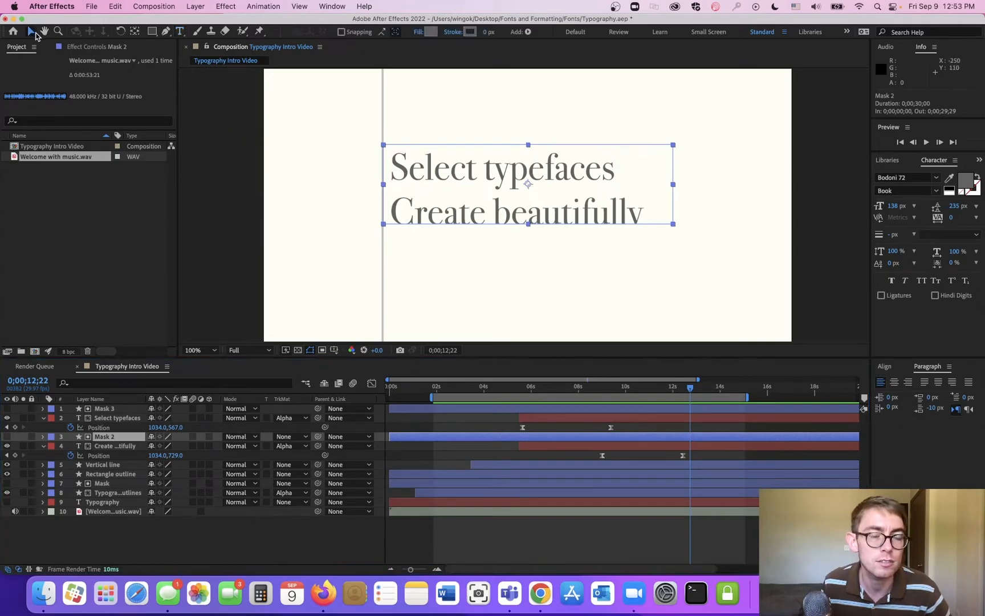
{"action": "left_click_drag", "start_coordinate": [529, 225], "coordinate": [532, 250]}
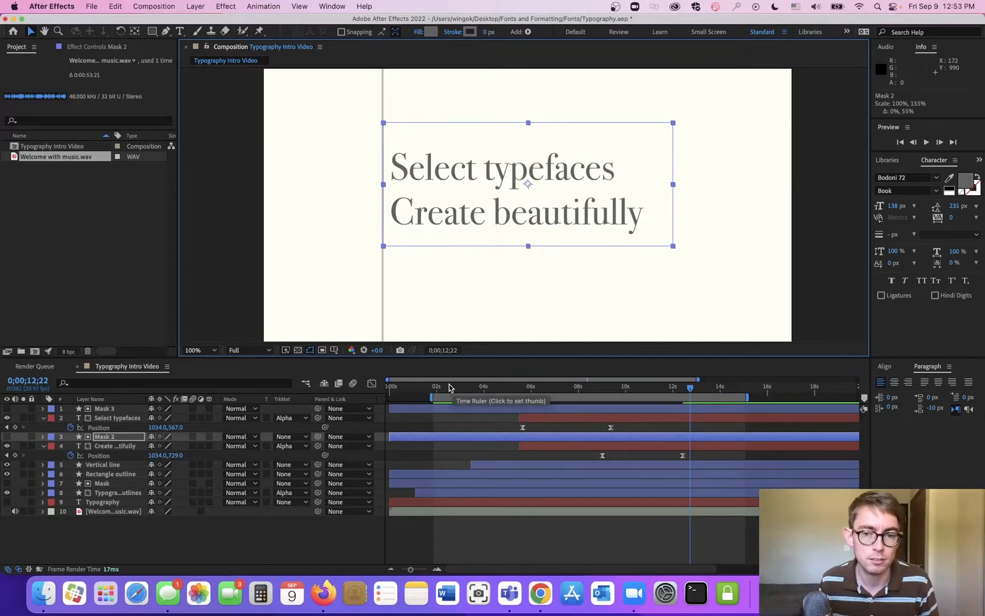
{"action": "key", "text": "space"}
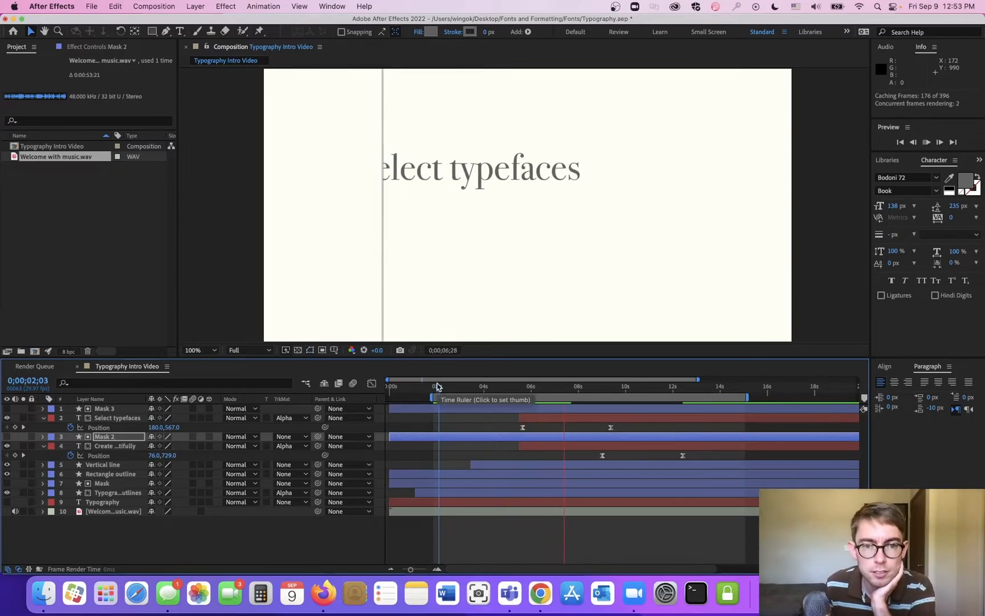
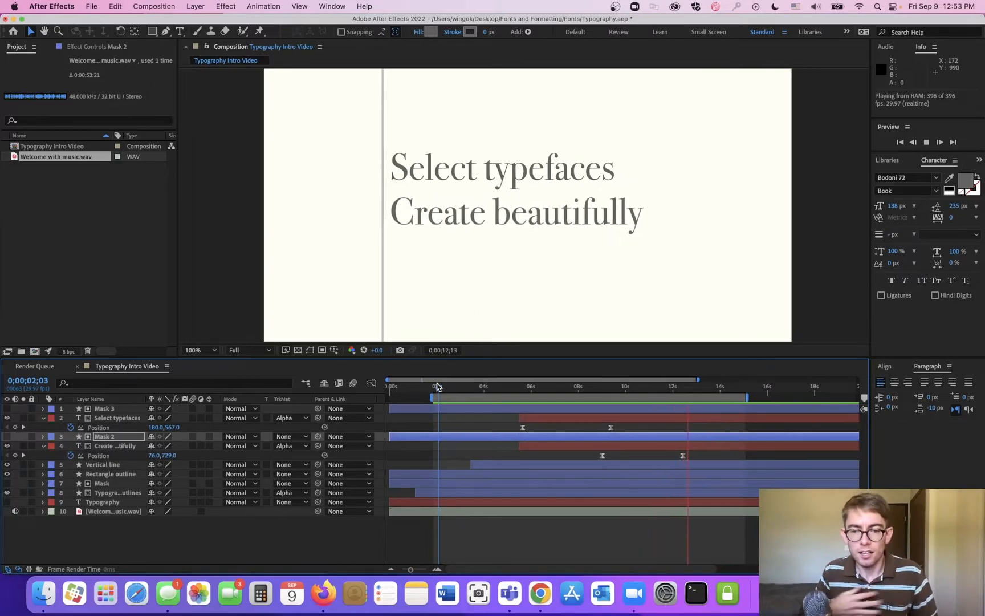
{"action": "key", "text": "space"}
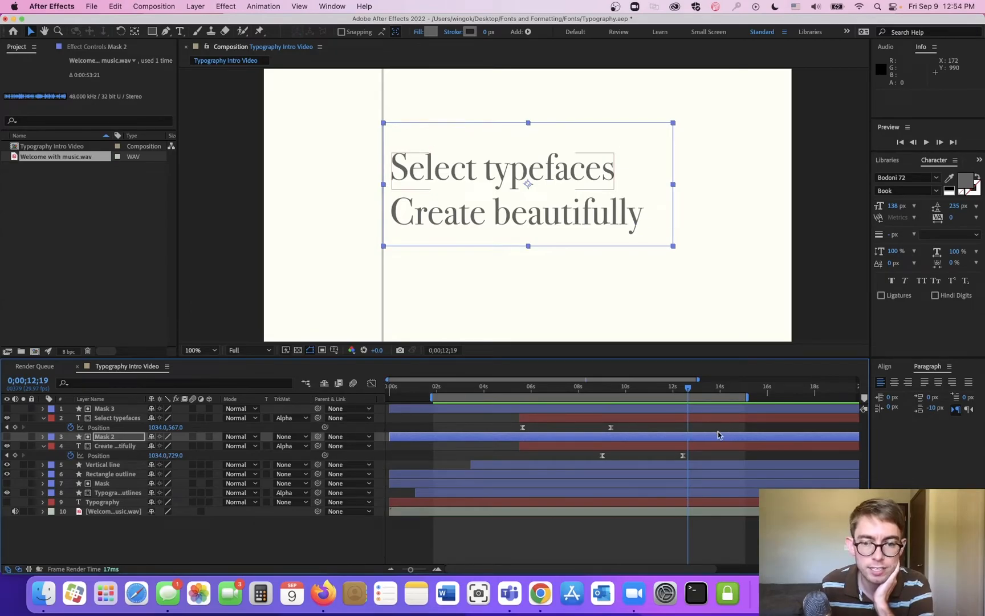
- Reshape Select typefaces' position speed curve so its peak falls near the end of the slide, and preview from 0;00;05;08
{"action": "left_click", "coordinate": [611, 429]}
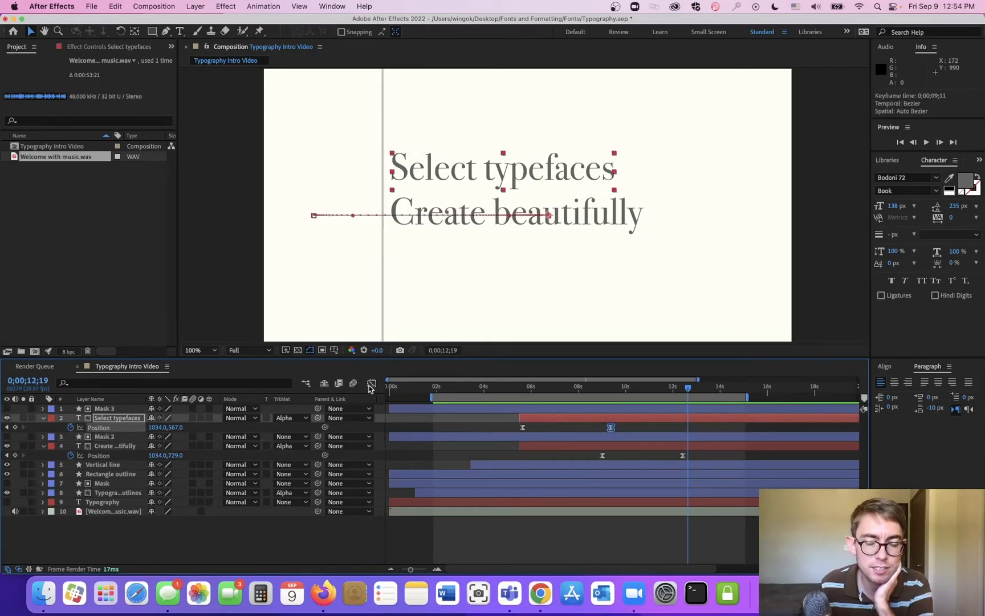
{"action": "left_click", "coordinate": [371, 385]}
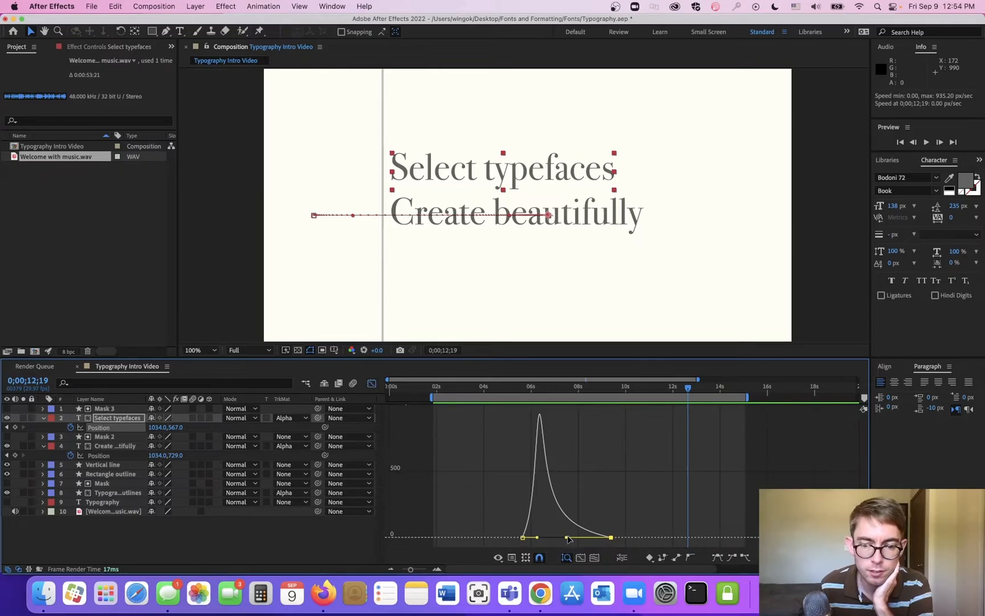
{"action": "left_click_drag", "start_coordinate": [566, 538], "coordinate": [607, 541]}
{"action": "left_click_drag", "start_coordinate": [537, 537], "coordinate": [566, 537]}
{"action": "left_click", "coordinate": [372, 383]}
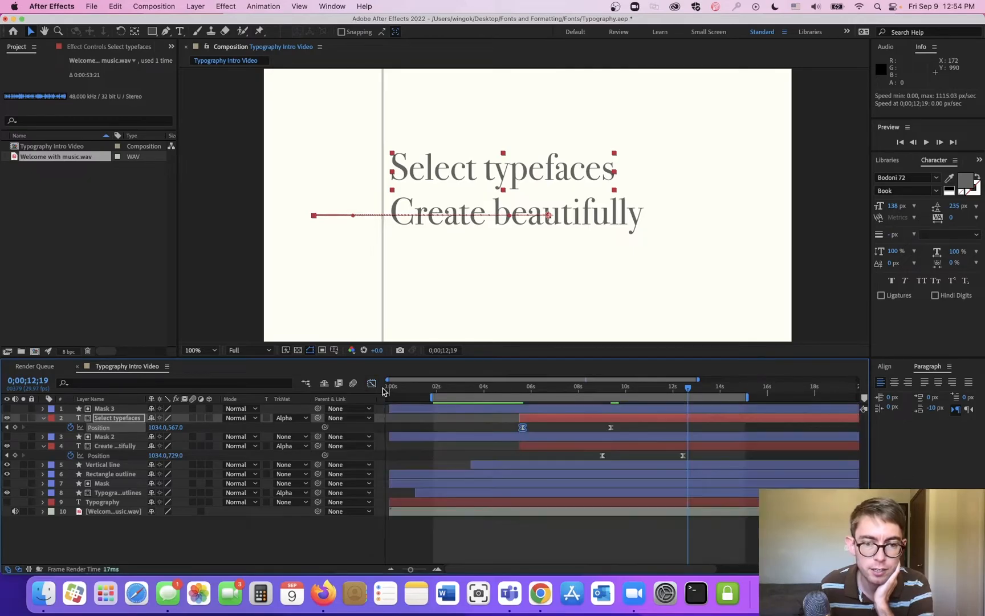
{"action": "left_click", "coordinate": [515, 389]}
{"action": "key", "text": "space"}
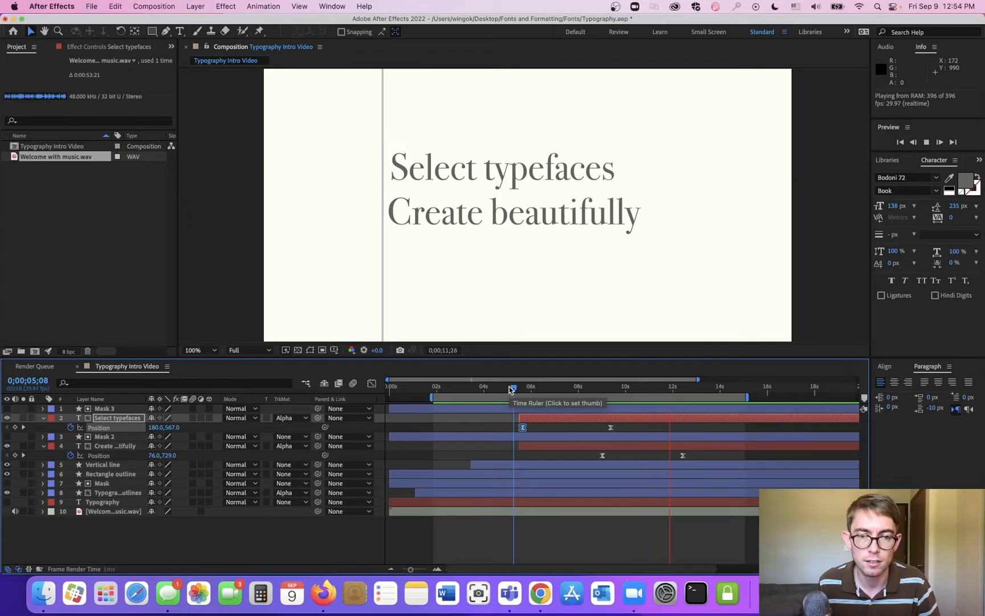
{"action": "key", "text": "space"}
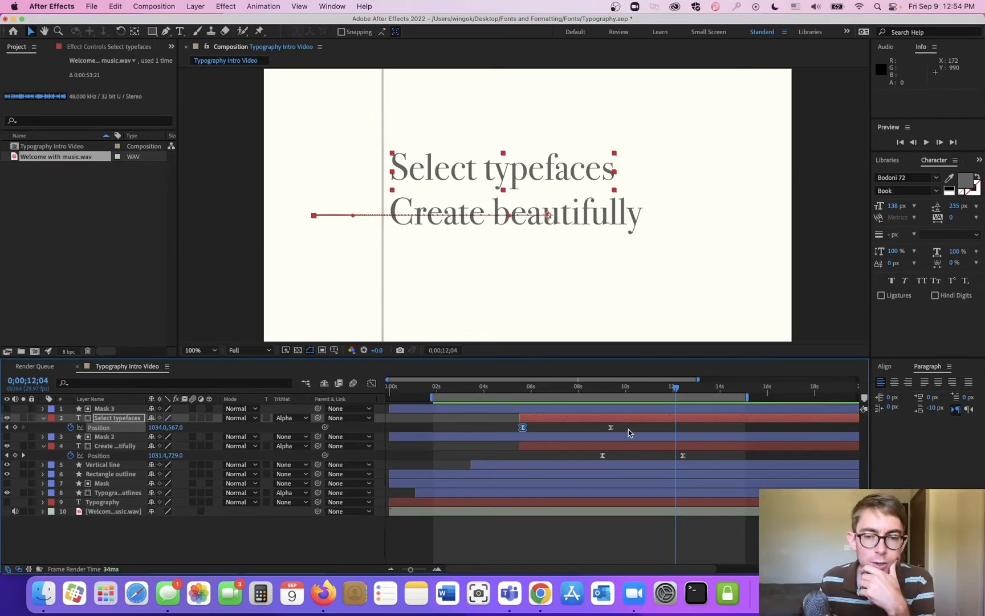
- Apply Easy Ease In to the position keyframes of both text layers and preview the slides from about 0;00;05;07
{"action": "mouse_move", "coordinate": [612, 427]}
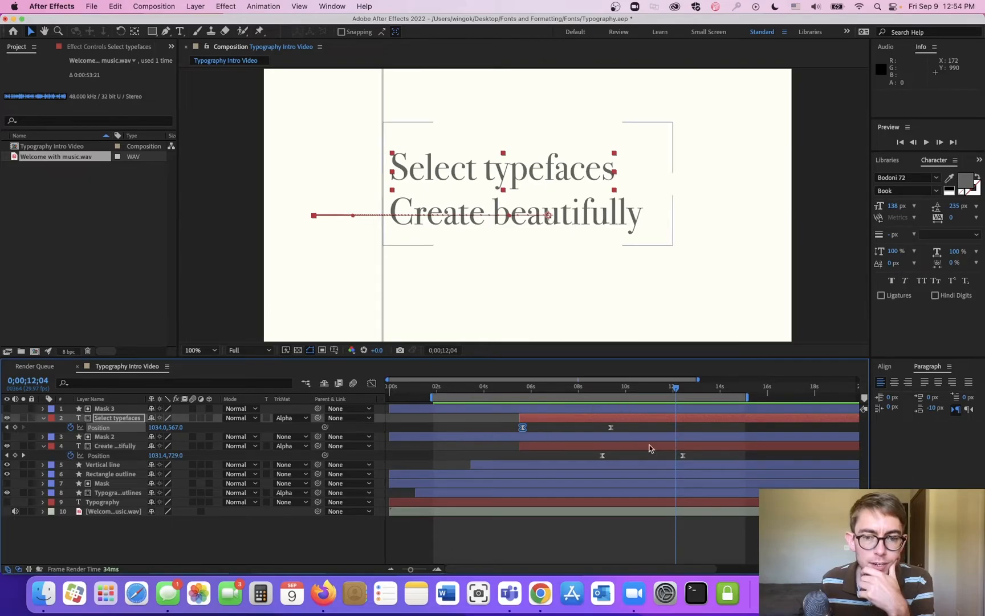
{"action": "left_click_drag", "start_coordinate": [738, 428], "coordinate": [513, 473]}
{"action": "right_click", "coordinate": [603, 456]}
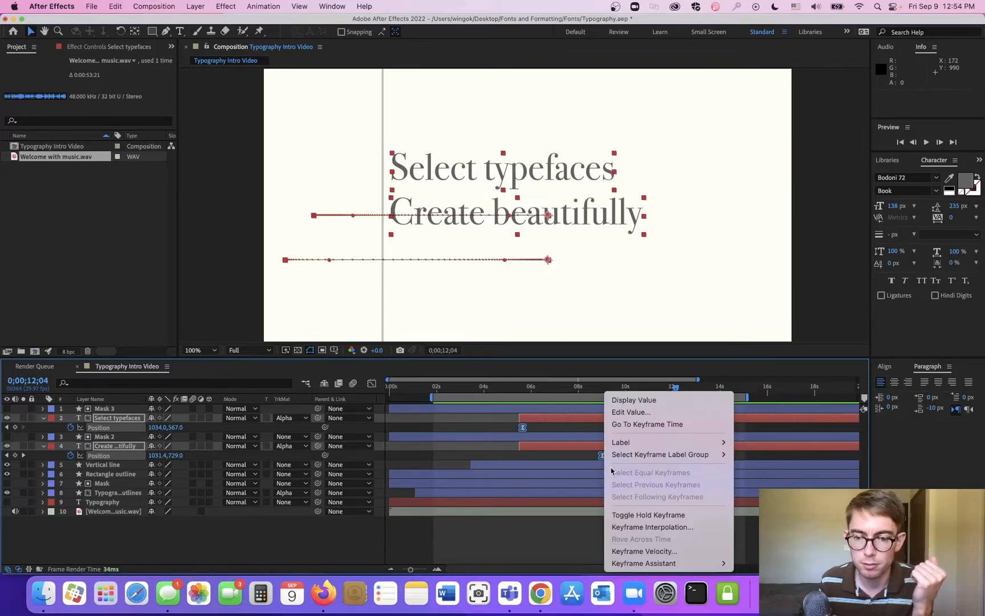
{"action": "mouse_move", "coordinate": [706, 569]}
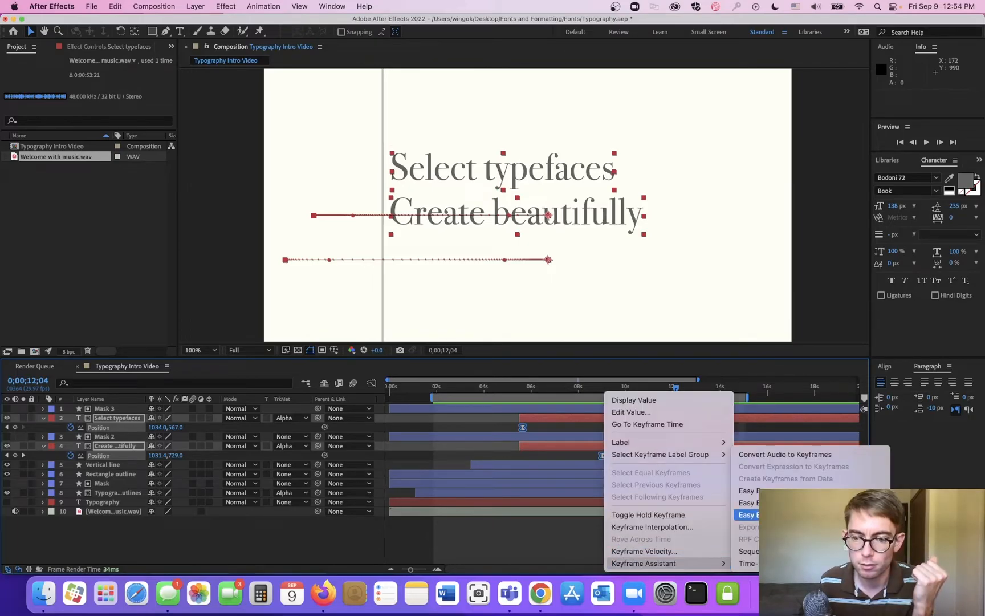
{"action": "left_click", "coordinate": [747, 502]}
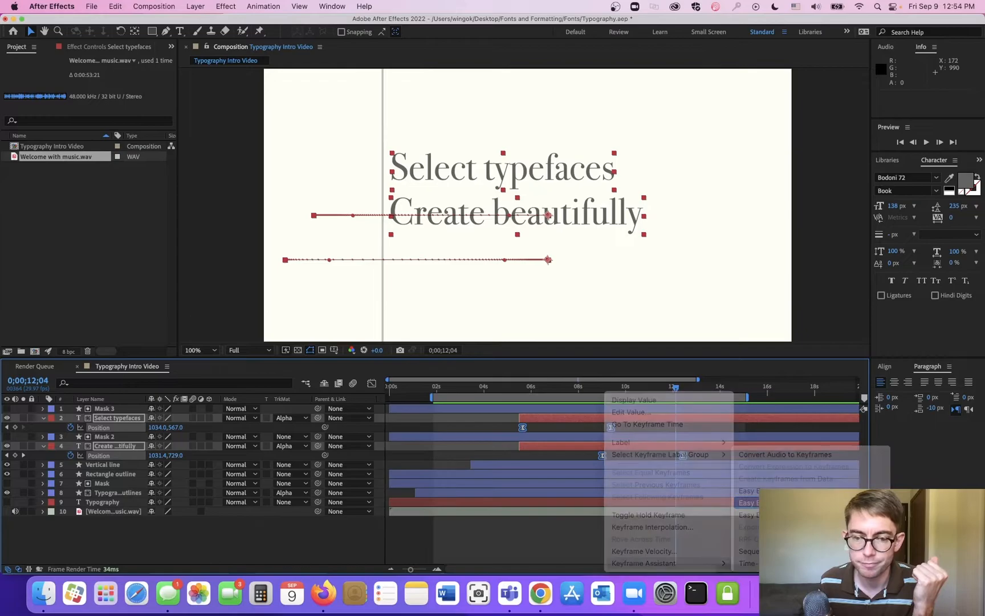
{"action": "left_click", "coordinate": [515, 387]}
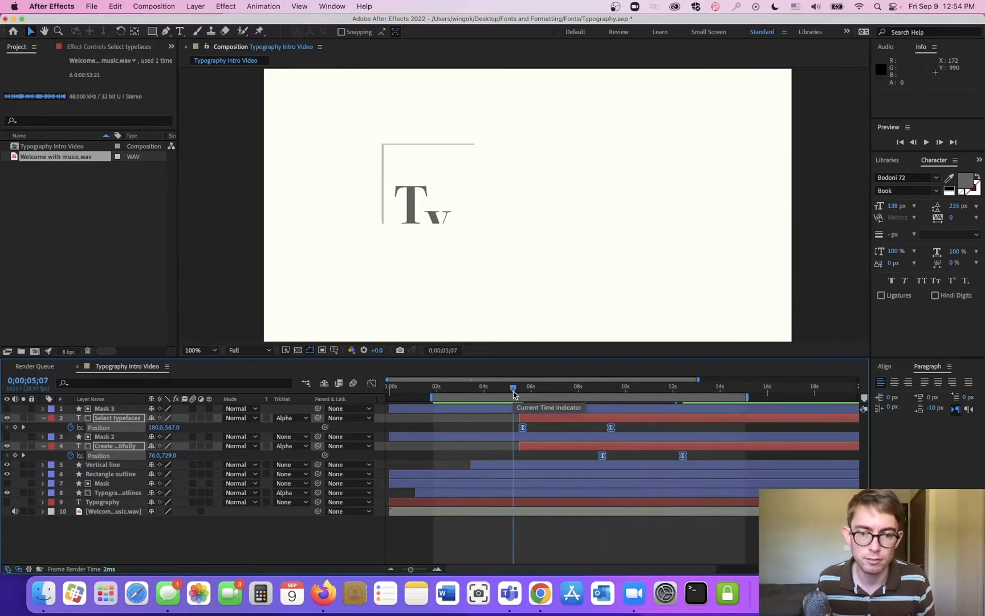
{"action": "key", "text": "space"}
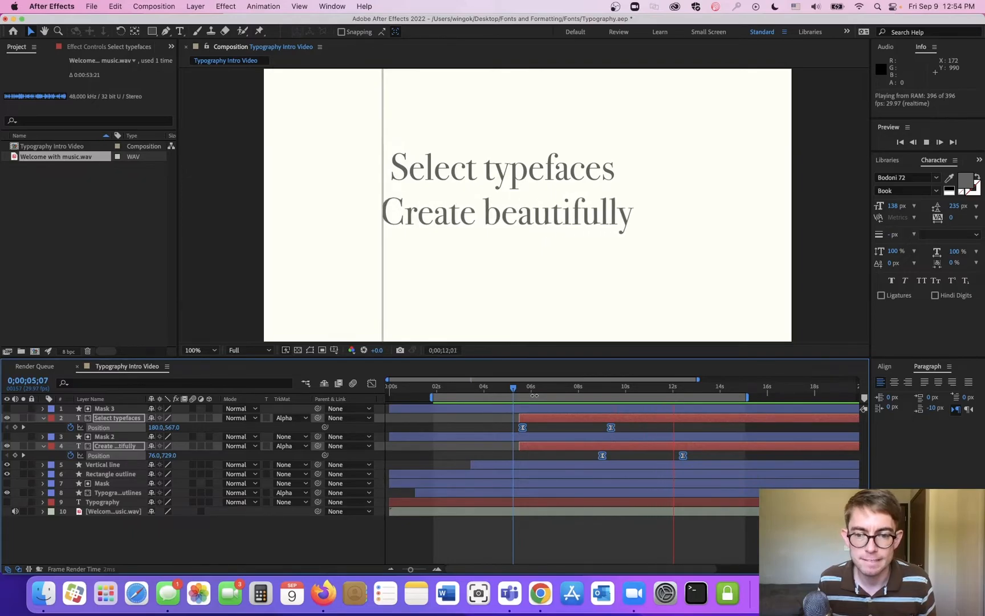
{"action": "left_click", "coordinate": [515, 390]}
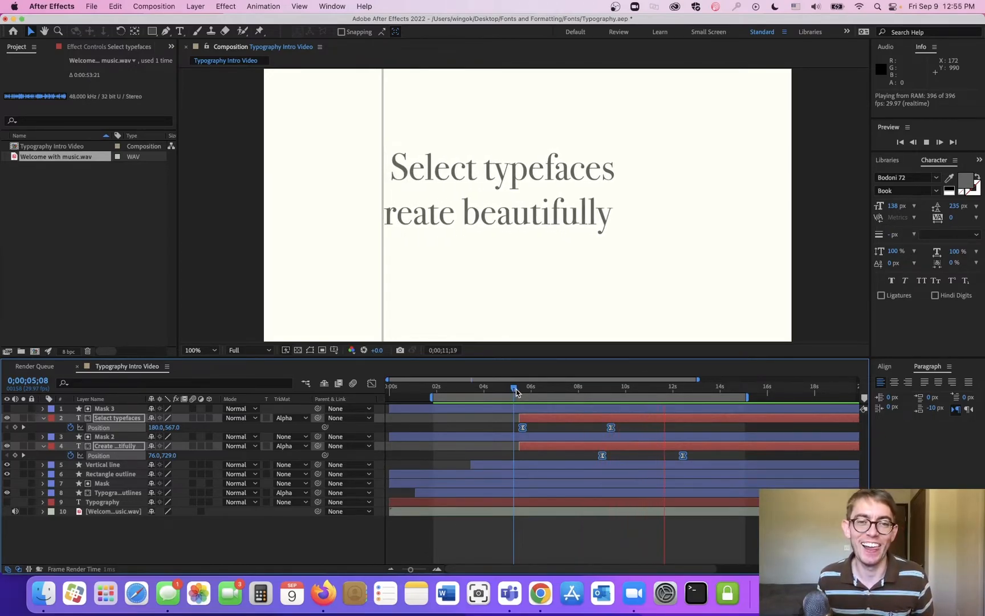
{"action": "key", "text": "space"}
- Push the peak of Select typefaces' position speed curve right up to its final keyframe at 0;00;09;11
{"action": "right_click", "coordinate": [683, 457]}
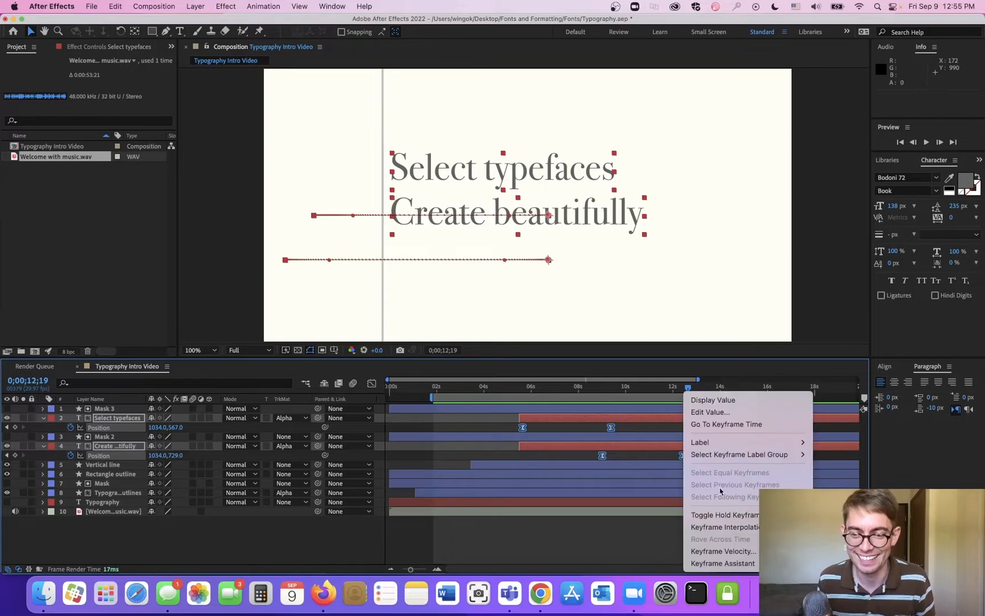
{"action": "mouse_move", "coordinate": [727, 564]}
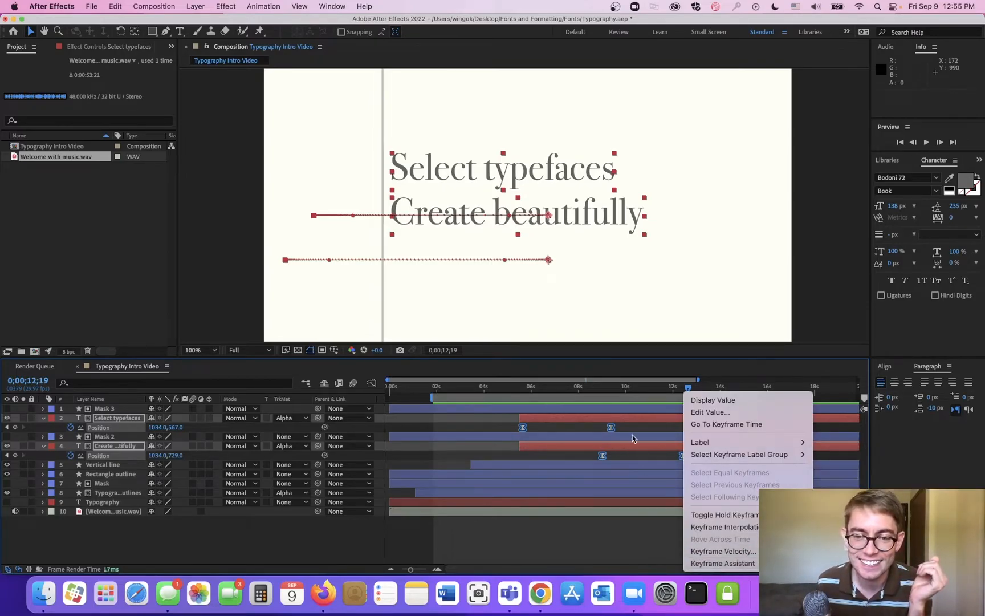
{"action": "left_click", "coordinate": [615, 428]}
{"action": "left_click", "coordinate": [615, 428]}
{"action": "left_click", "coordinate": [612, 427]}
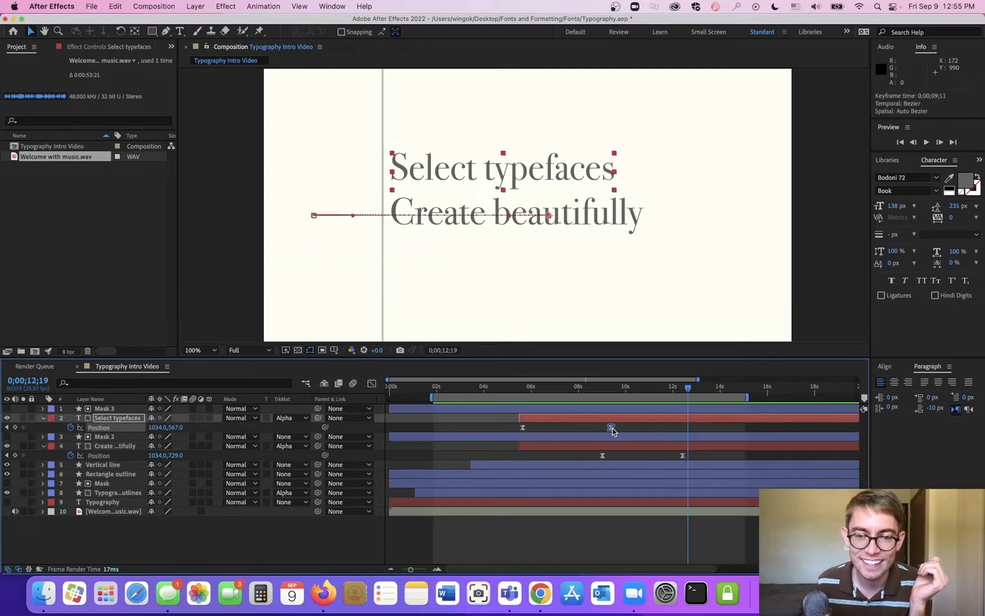
{"action": "left_click", "coordinate": [372, 384]}
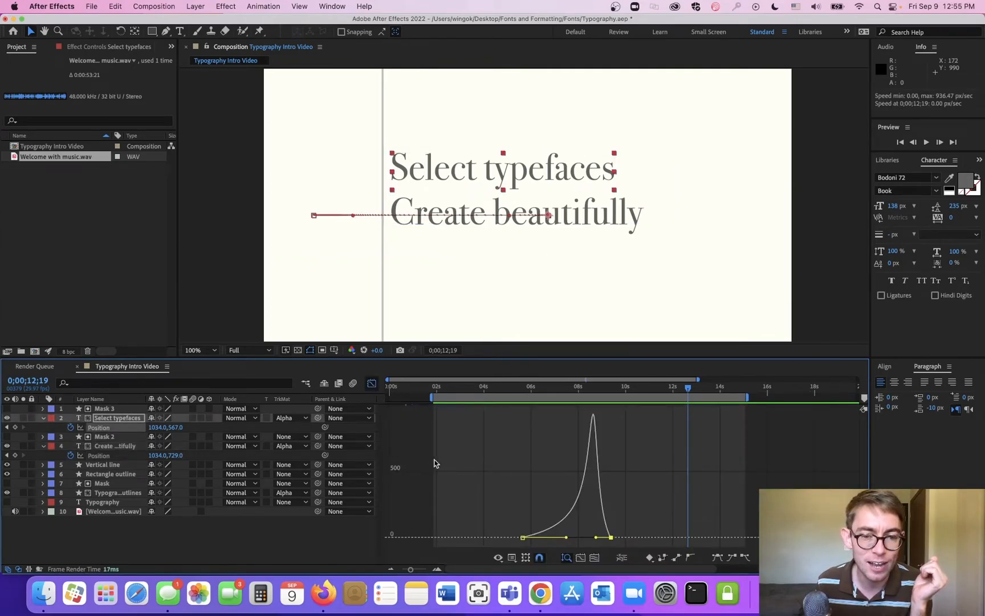
{"action": "left_click_drag", "start_coordinate": [566, 538], "coordinate": [609, 538]}
{"action": "left_click", "coordinate": [567, 538]}
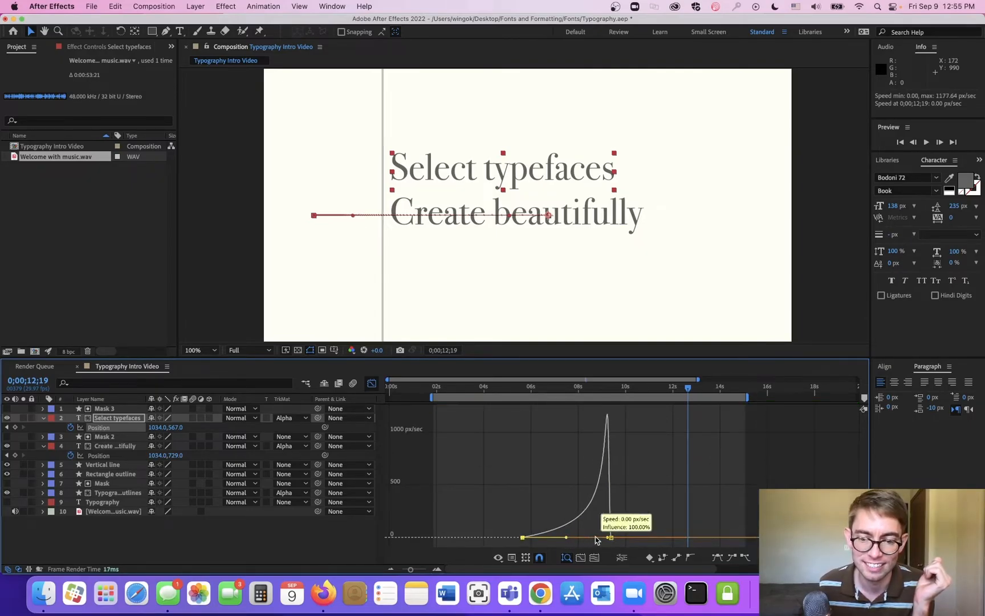
{"action": "left_click", "coordinate": [372, 383]}
- Reshape Create beautifully's position speed curve to peak sharply at its first keyframe and ease out toward 0;00;12;13
{"action": "left_click", "coordinate": [683, 456]}
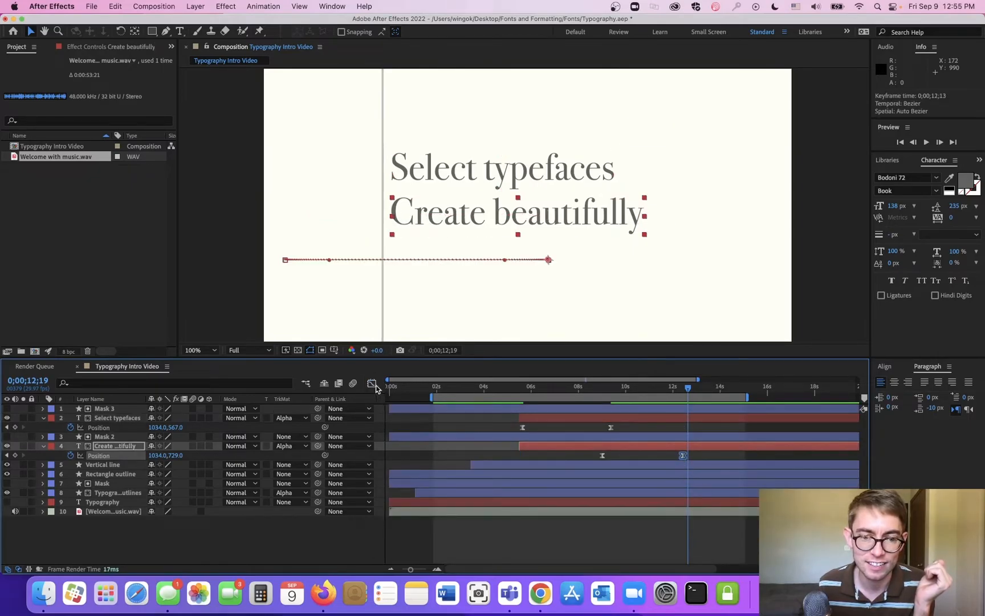
{"action": "left_click", "coordinate": [373, 384]}
{"action": "left_click_drag", "start_coordinate": [667, 540], "coordinate": [682, 539]}
{"action": "left_click_drag", "start_coordinate": [617, 539], "coordinate": [643, 537]}
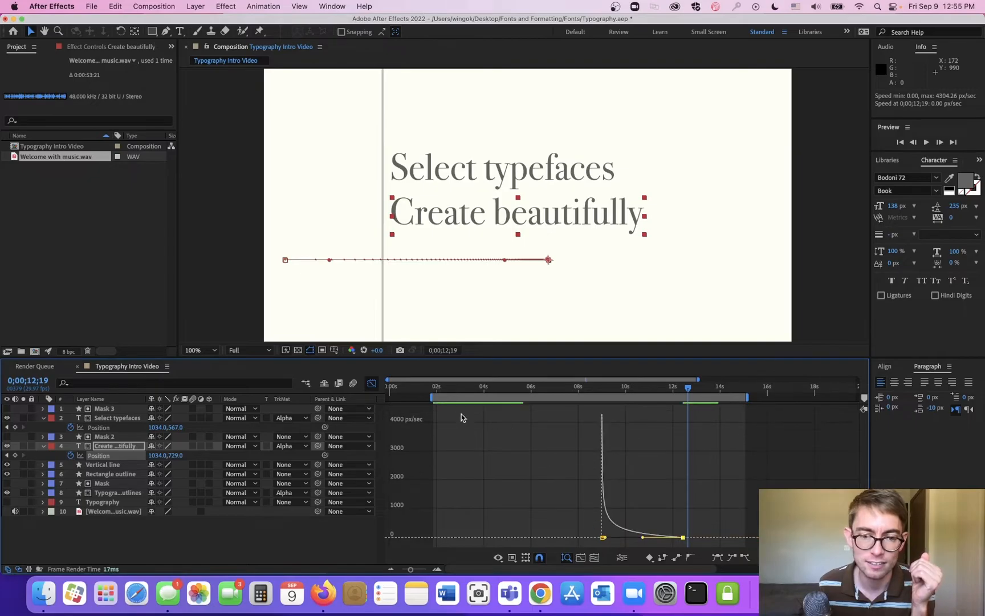
- Return to the layer bars, preview the text slides from 0;00;05;04, and select all four position keyframes of both text layers
{"action": "left_click", "coordinate": [372, 383]}
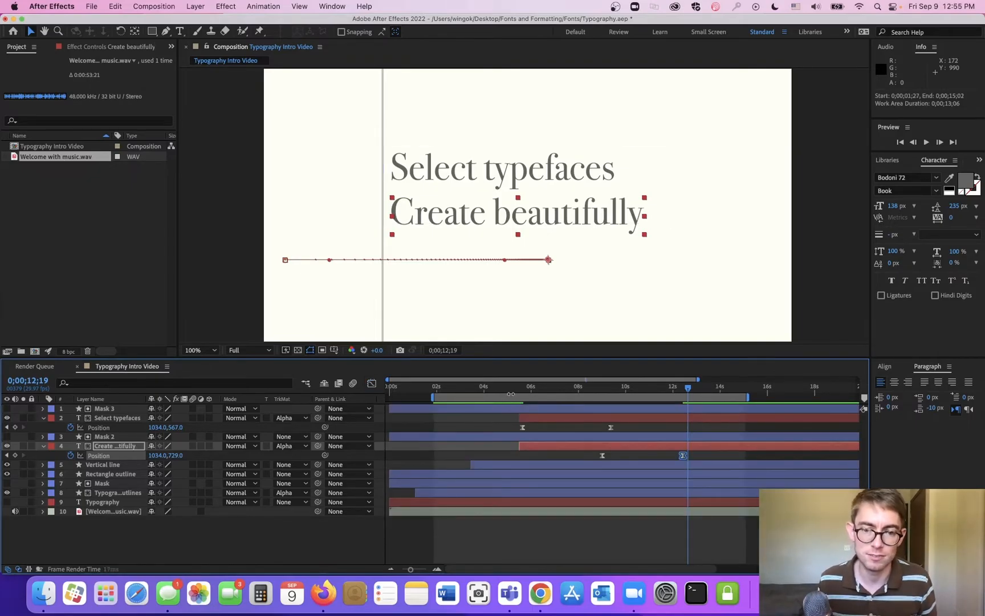
{"action": "left_click", "coordinate": [511, 388]}
{"action": "key", "text": "space"}
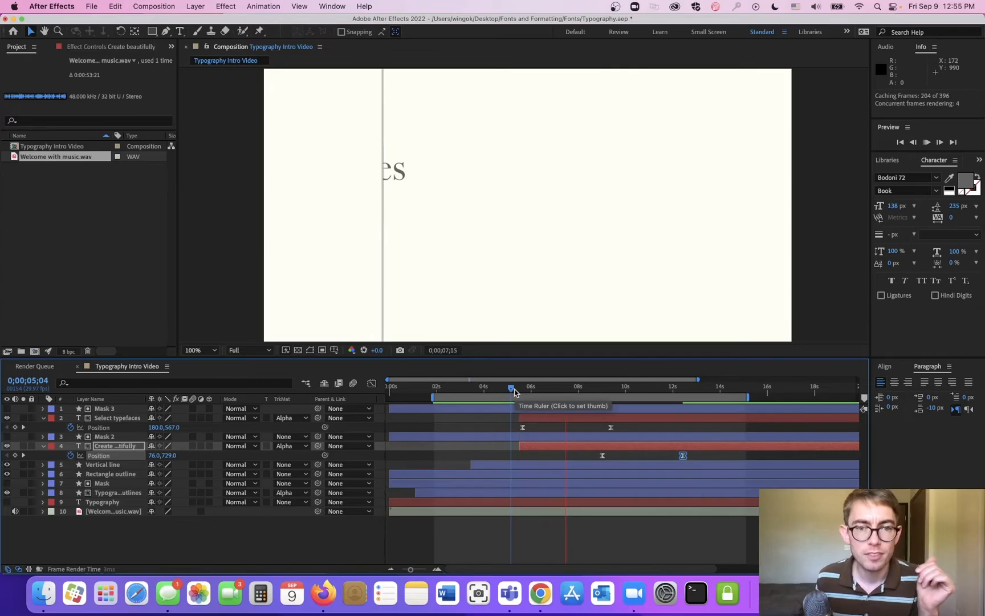
{"action": "key", "text": "space"}
{"action": "left_click_drag", "start_coordinate": [701, 430], "coordinate": [511, 475]}
{"action": "right_click", "coordinate": [601, 456]}
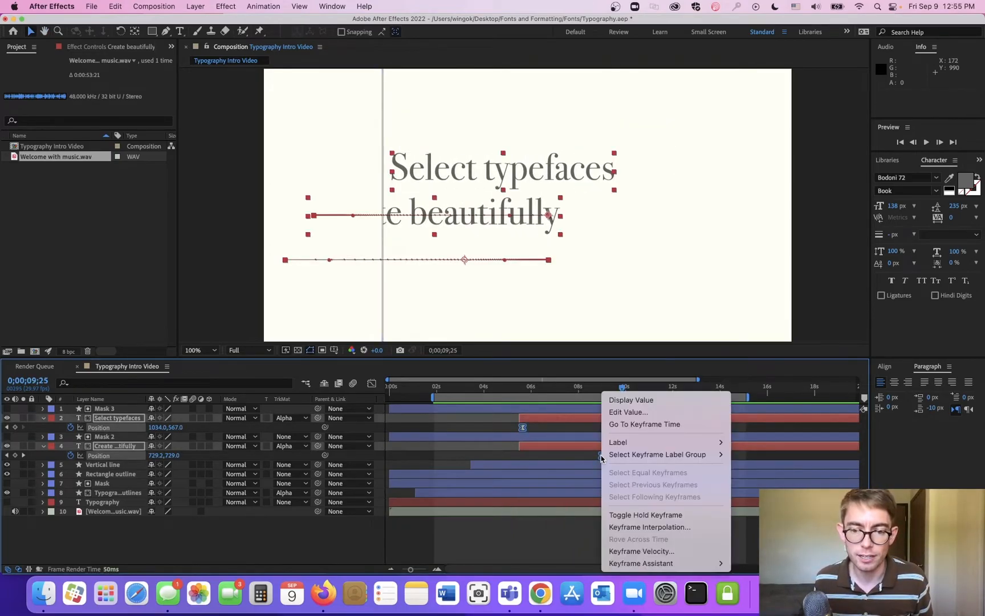
{"action": "mouse_move", "coordinate": [641, 563]}
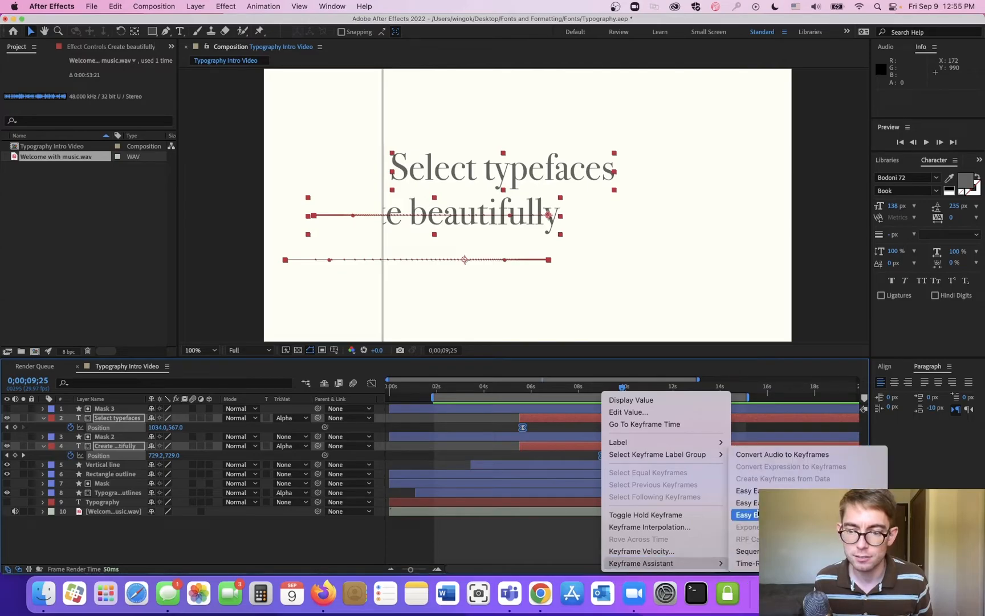
{"action": "left_click", "coordinate": [710, 552]}
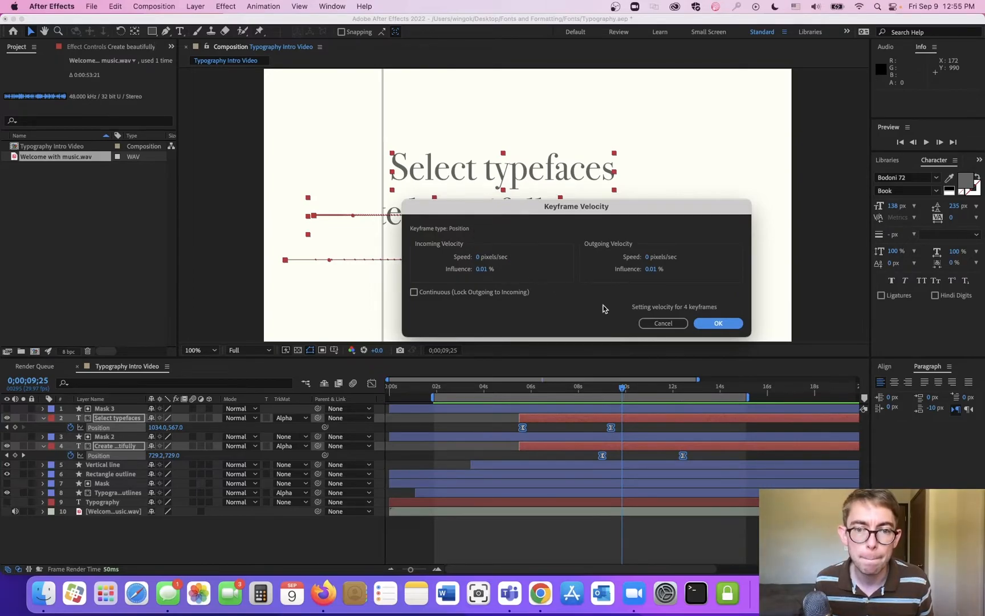
{"action": "left_click", "coordinate": [647, 323]}
- Set the temporal and spatial interpolation of both text layers' four selected position keyframes to Linear
{"action": "right_click", "coordinate": [610, 427]}
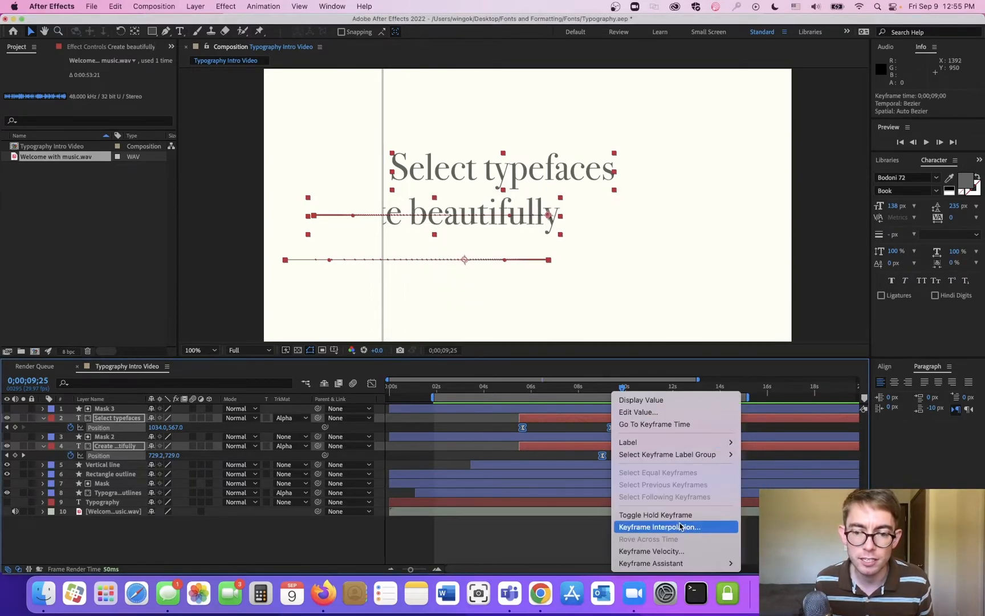
{"action": "mouse_move", "coordinate": [688, 570]}
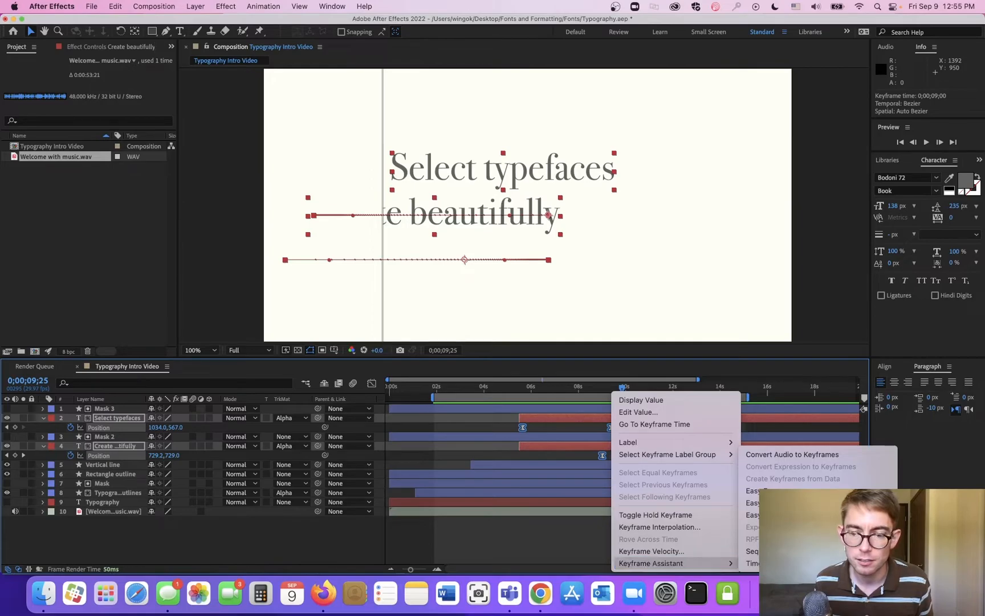
{"action": "left_click", "coordinate": [691, 526]}
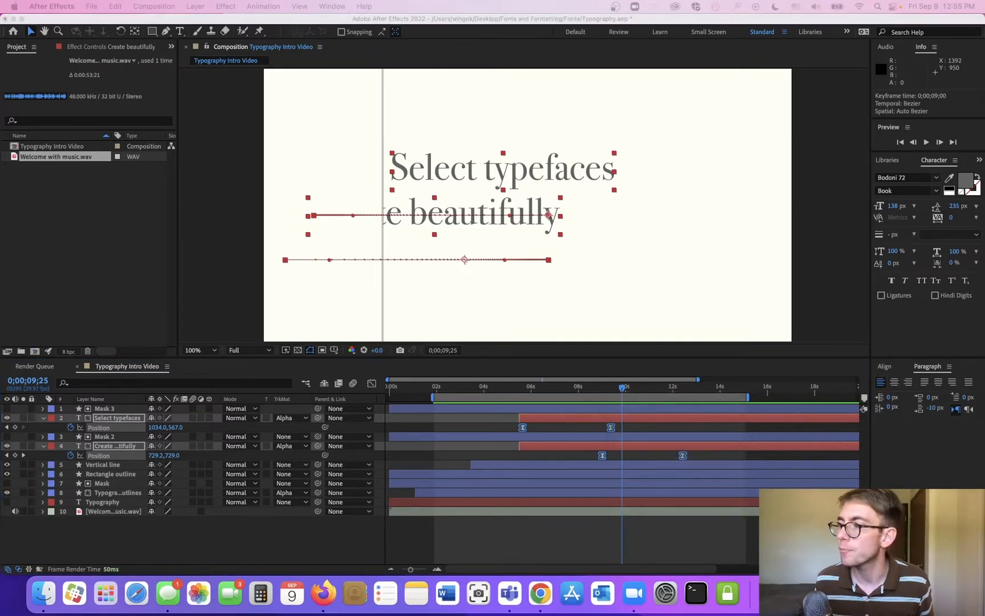
{"action": "left_click", "coordinate": [605, 204]}
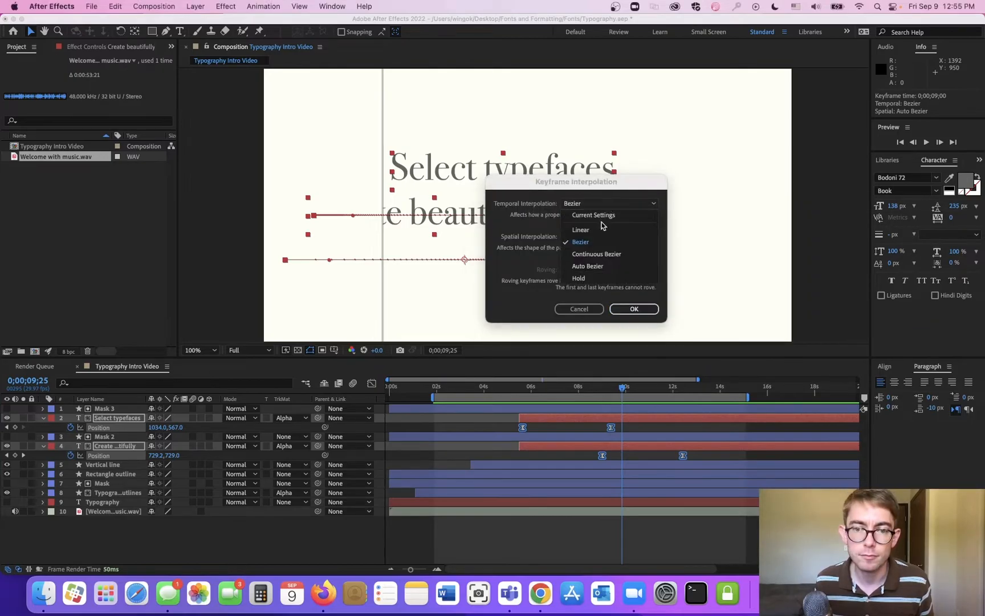
{"action": "left_click", "coordinate": [601, 229]}
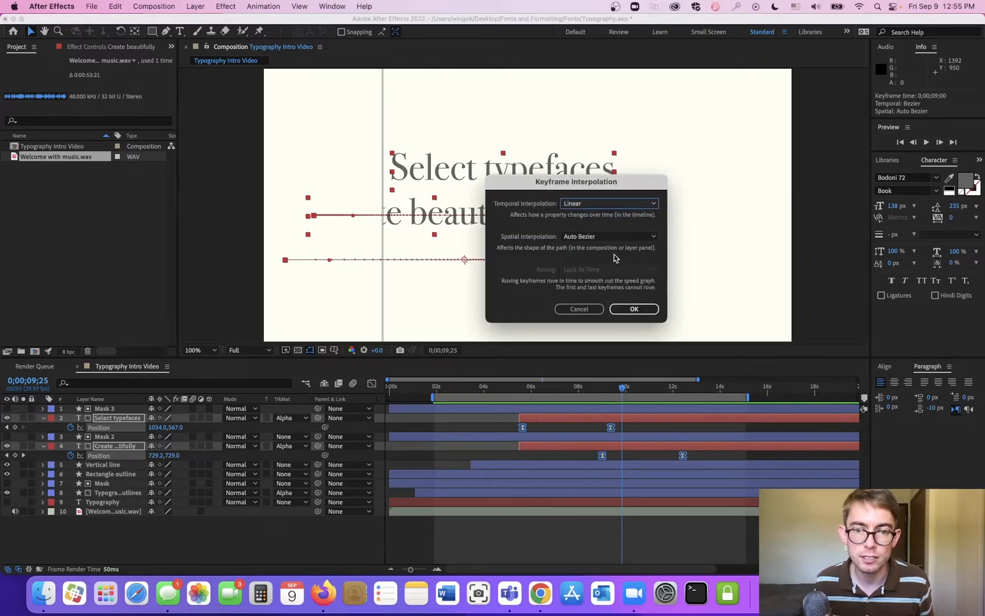
{"action": "left_click", "coordinate": [611, 236]}
{"action": "left_click", "coordinate": [610, 261]}
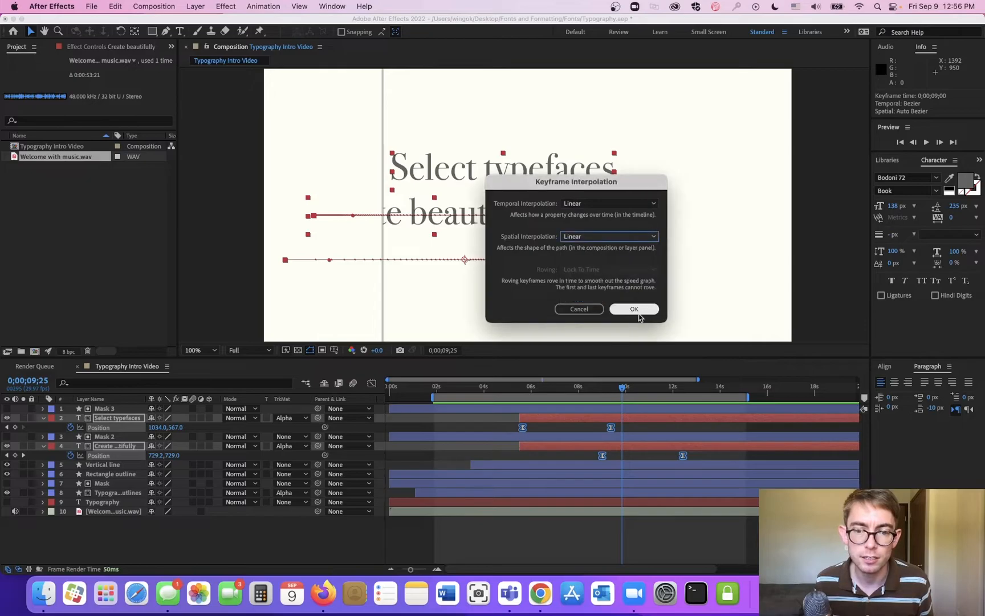
{"action": "left_click", "coordinate": [634, 309]}
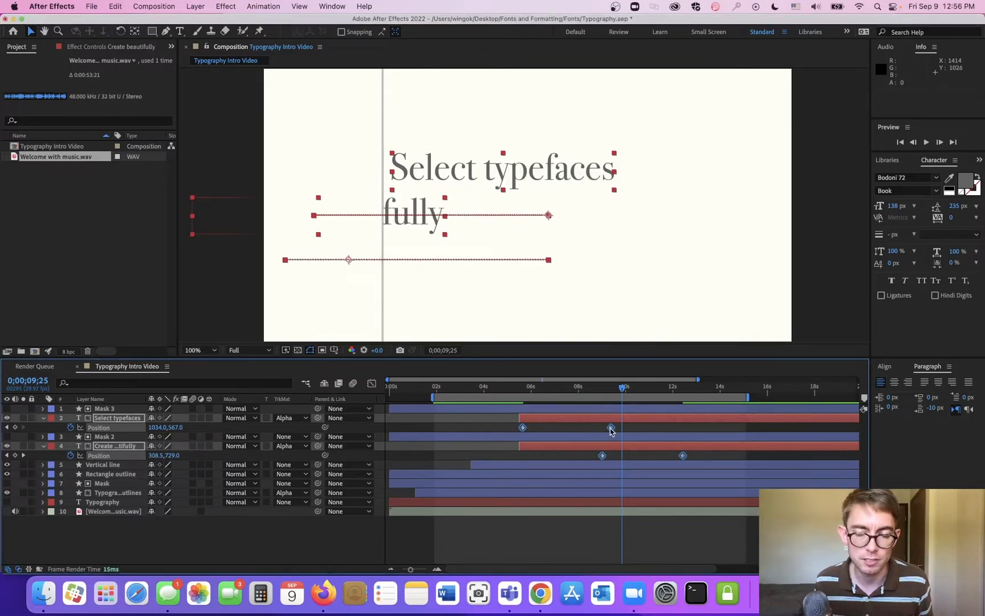
- Apply Easy Ease to all four selected position keyframes of Select typefaces and Create beautifully
{"action": "right_click", "coordinate": [686, 458]}
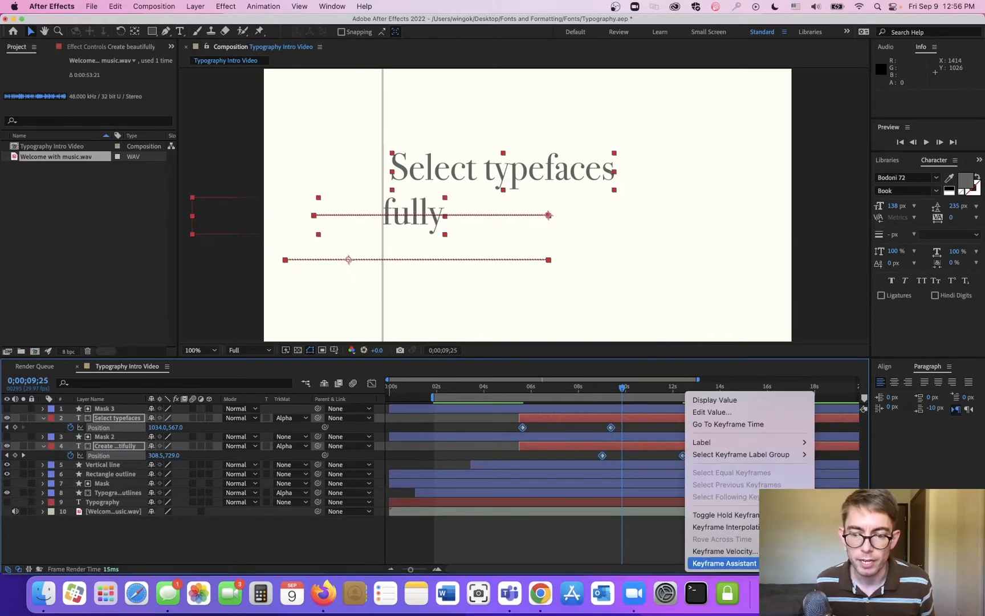
{"action": "mouse_move", "coordinate": [724, 563]}
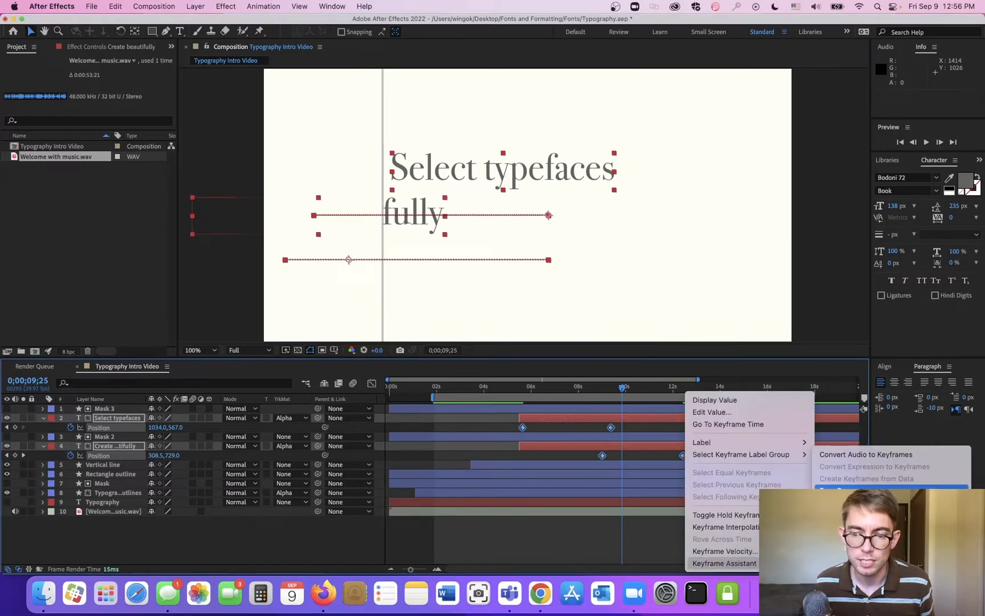
{"action": "left_click", "coordinate": [843, 489]}
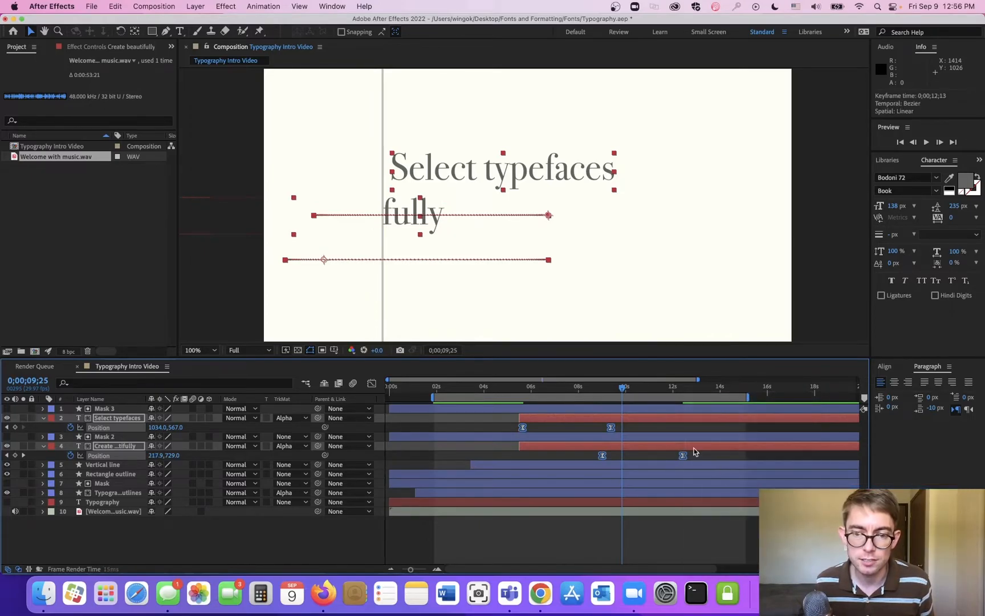
- Reshape Select typefaces' position speed curve to peak just after its first keyframe and ease out toward 0;00;09;11
{"action": "left_click", "coordinate": [610, 428]}
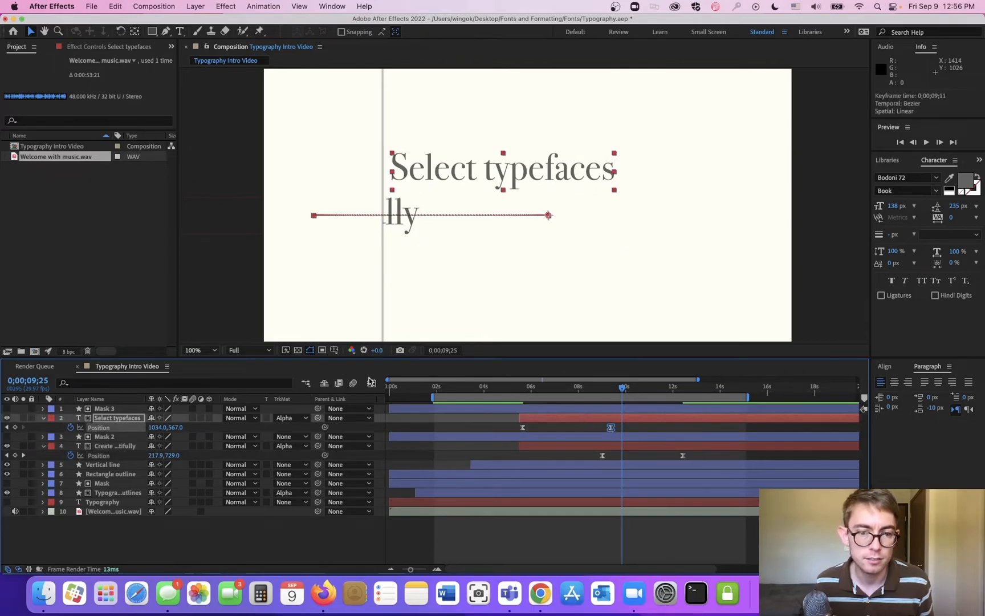
{"action": "left_click", "coordinate": [371, 384]}
{"action": "left_click_drag", "start_coordinate": [596, 537], "coordinate": [525, 538]}
{"action": "left_click", "coordinate": [567, 537]}
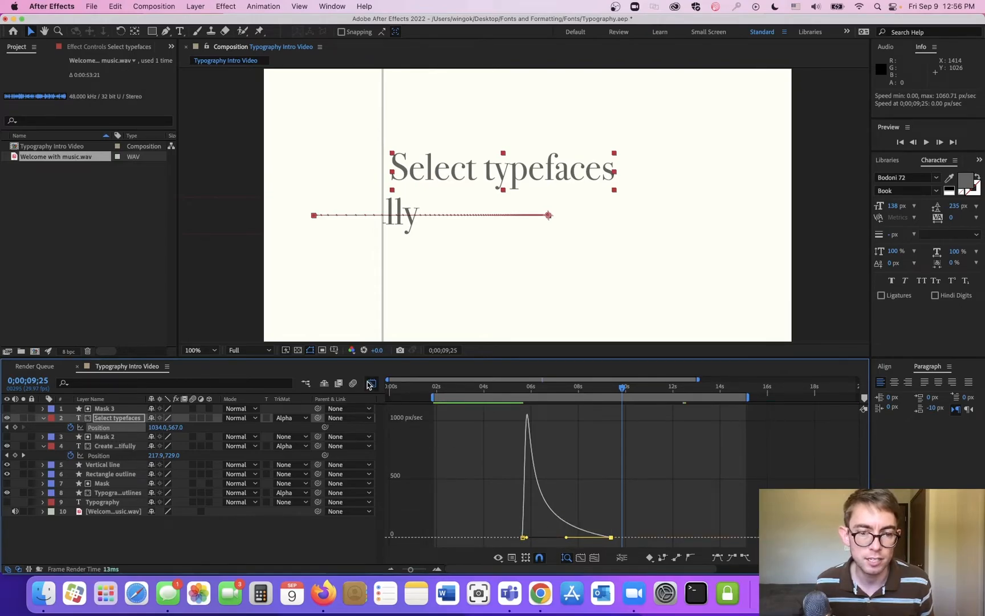
{"action": "left_click", "coordinate": [371, 384]}
- Reshape Create beautifully's position speed curve to peak just after its first keyframe and ease out gradually toward 0;00;12;13
{"action": "left_click", "coordinate": [682, 455]}
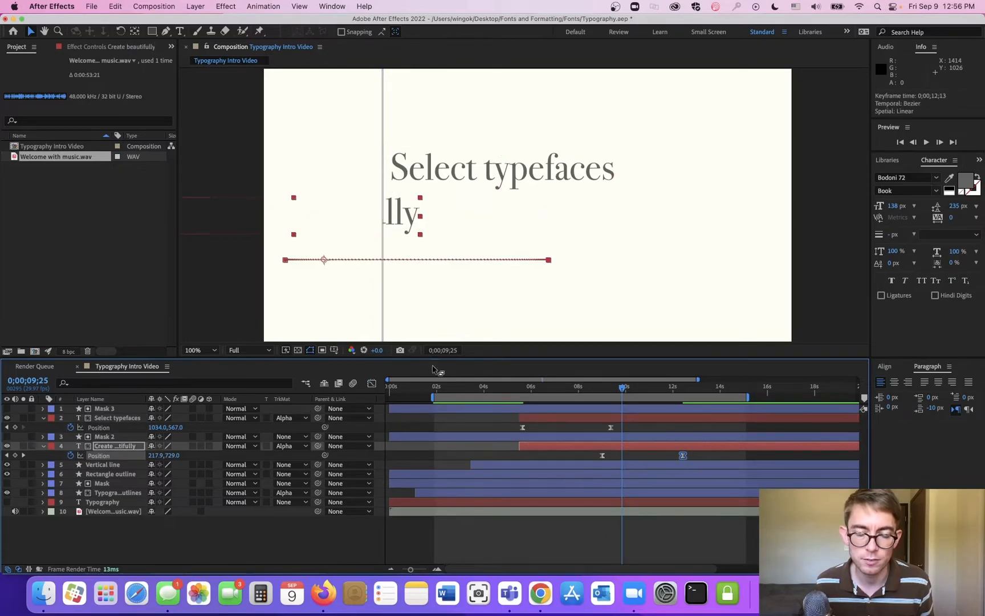
{"action": "left_click", "coordinate": [371, 384]}
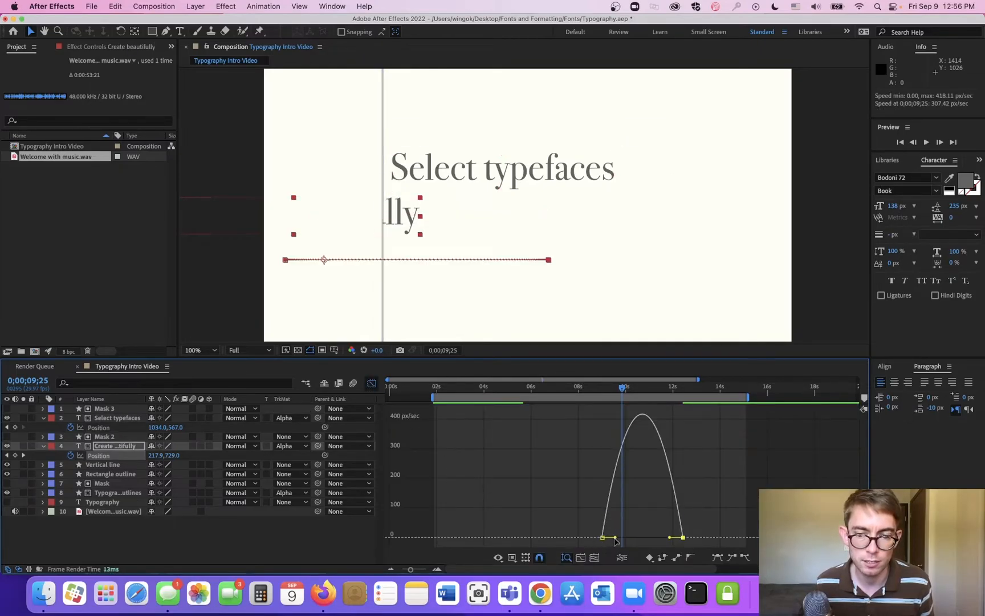
{"action": "left_click_drag", "start_coordinate": [616, 538], "coordinate": [606, 537]}
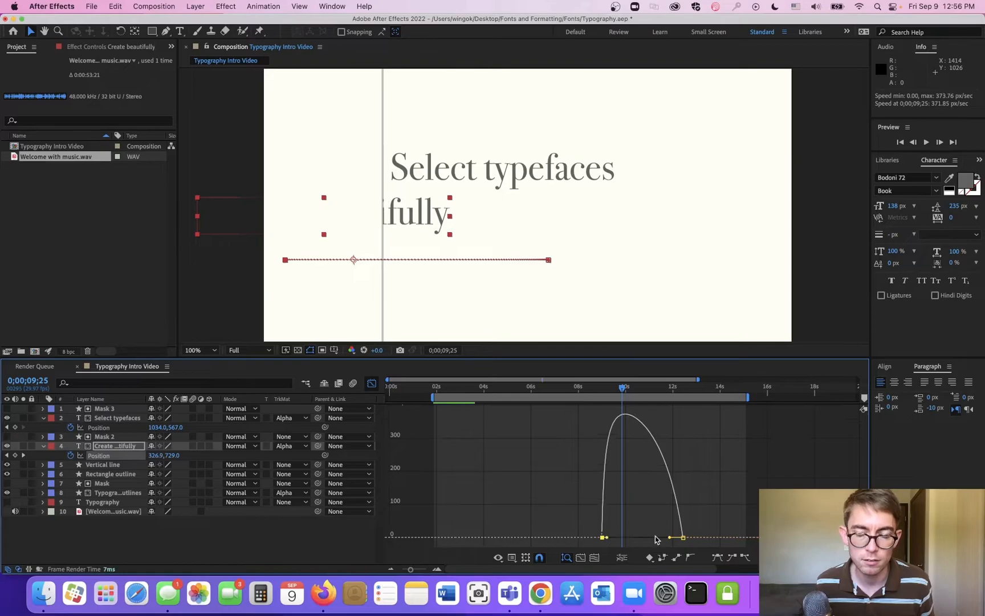
{"action": "left_click_drag", "start_coordinate": [668, 539], "coordinate": [631, 539]}
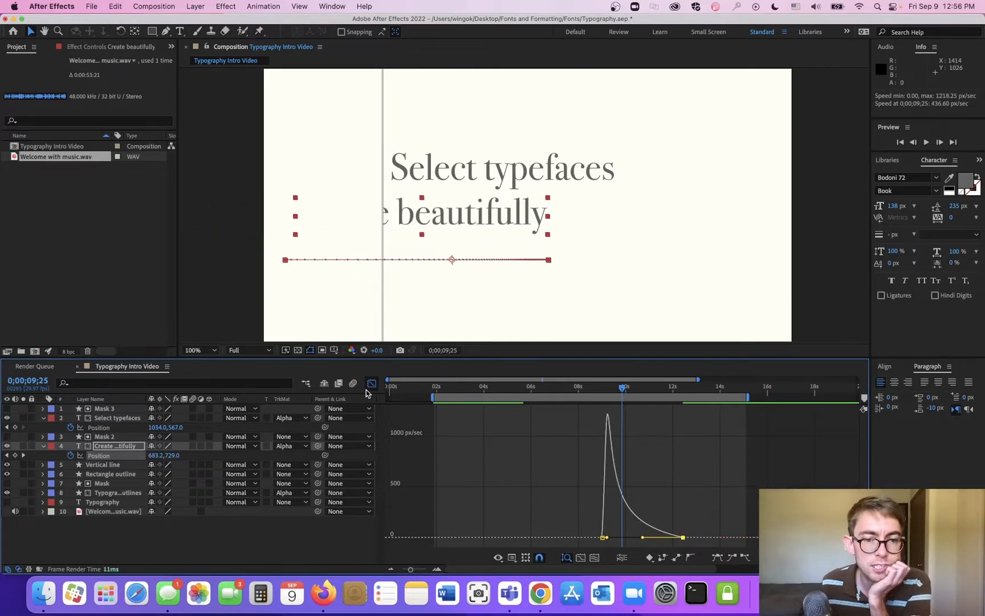
{"action": "left_click", "coordinate": [371, 384]}
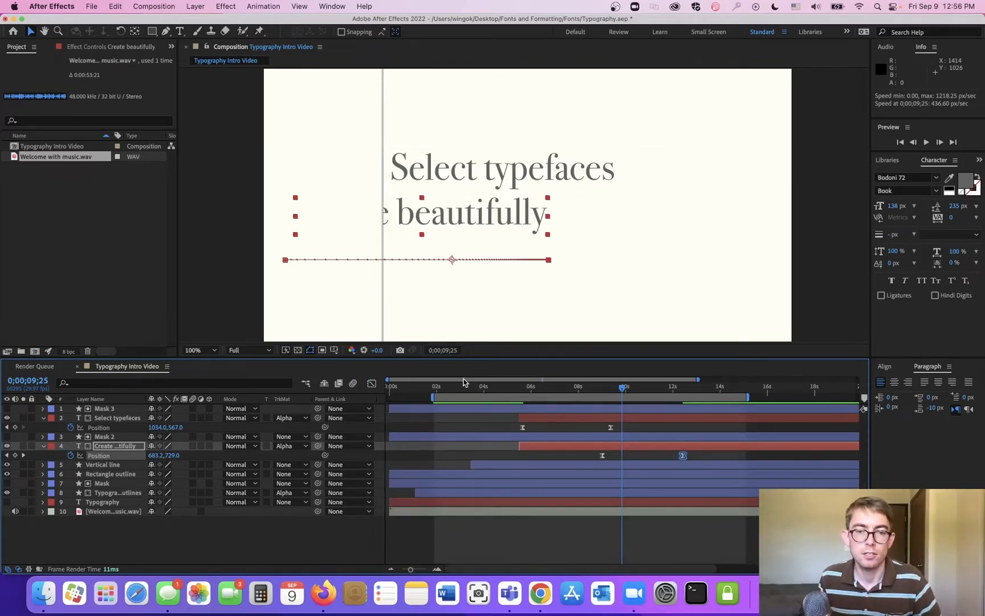
- Preview the eased text slides starting from 0;00;02;18
{"action": "left_click", "coordinate": [451, 388]}
{"action": "key", "text": "space"}
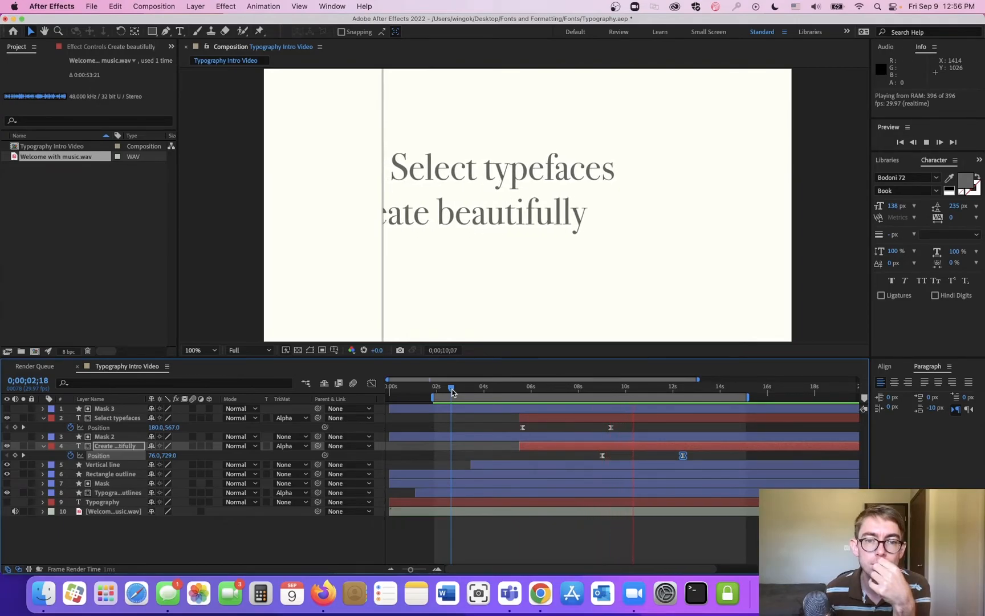
{"action": "key", "text": "space"}
- Shorten both slides by moving Select typefaces' final position keyframe to about 8 seconds and Create beautifully's to 0;00;11;13
{"action": "left_click_drag", "start_coordinate": [519, 389], "coordinate": [587, 390]}
{"action": "left_click_drag", "start_coordinate": [610, 427], "coordinate": [578, 432]}
{"action": "left_click_drag", "start_coordinate": [682, 455], "coordinate": [660, 456]}
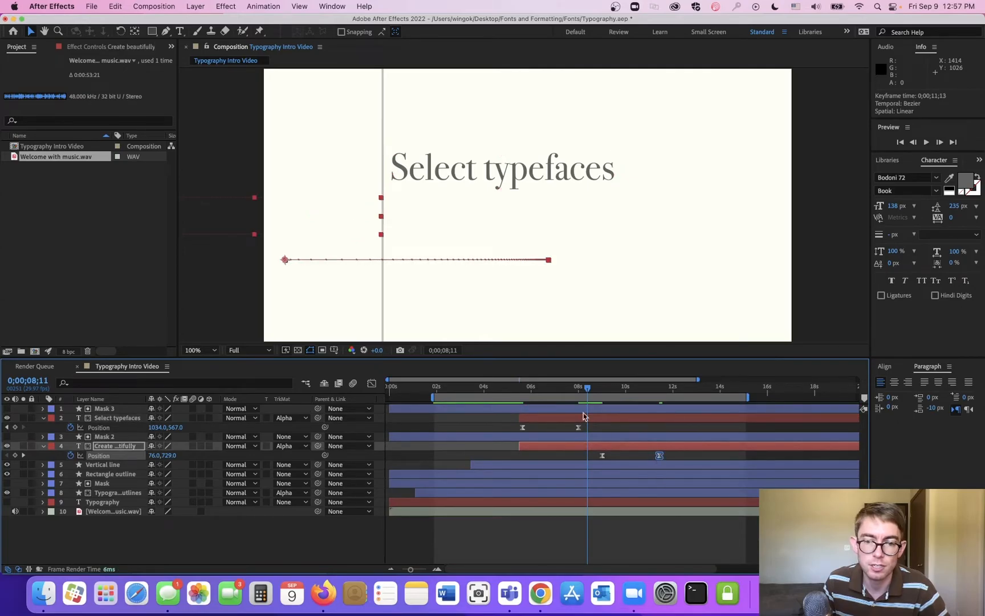
- Set the work area to start at 0;00;03;06 and preview the shortened slides from 0;00;03;24
{"action": "left_click", "coordinate": [516, 386]}
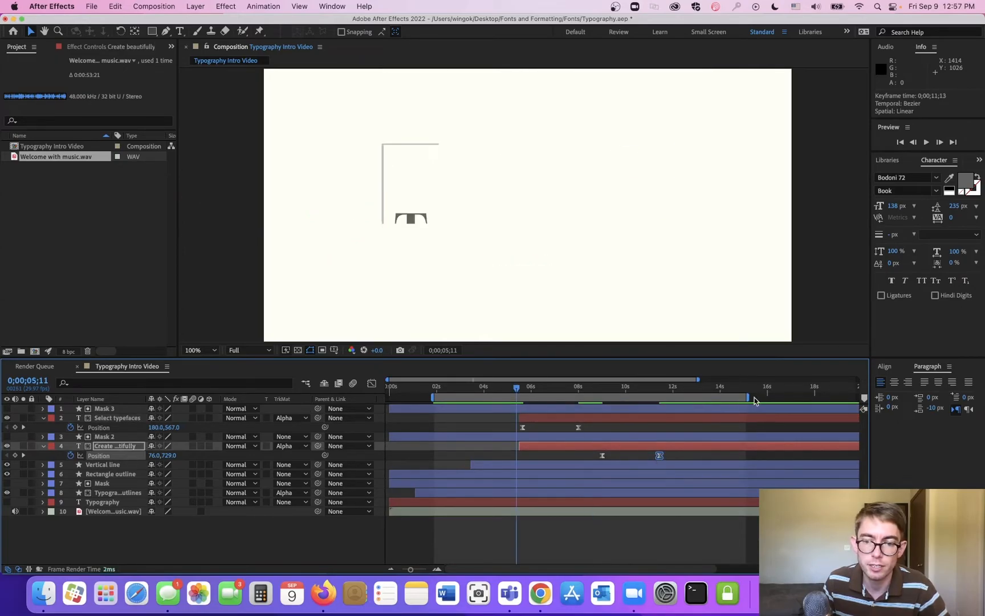
{"action": "left_click_drag", "start_coordinate": [432, 398], "coordinate": [459, 398]}
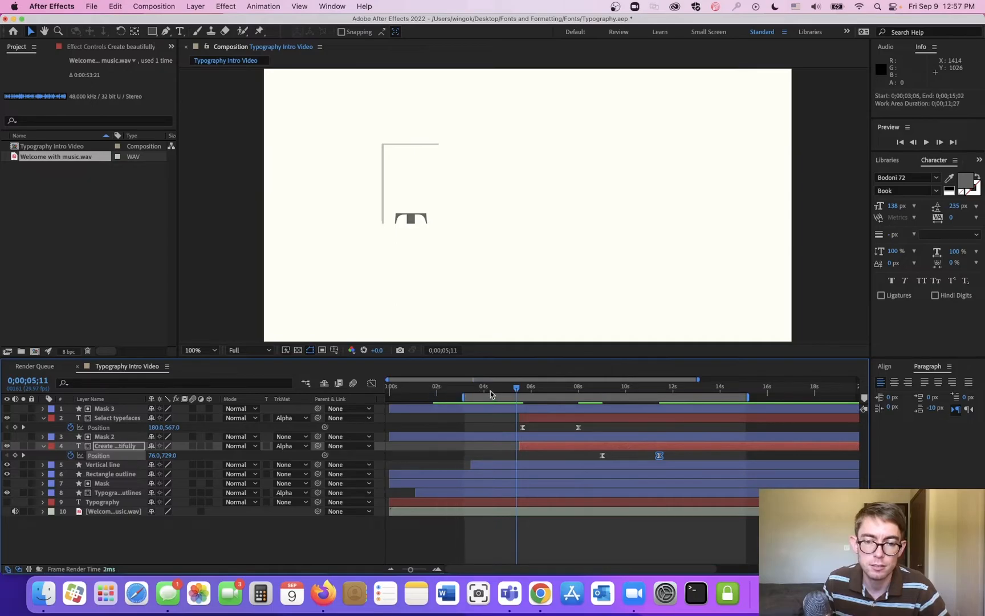
{"action": "key", "text": "space"}
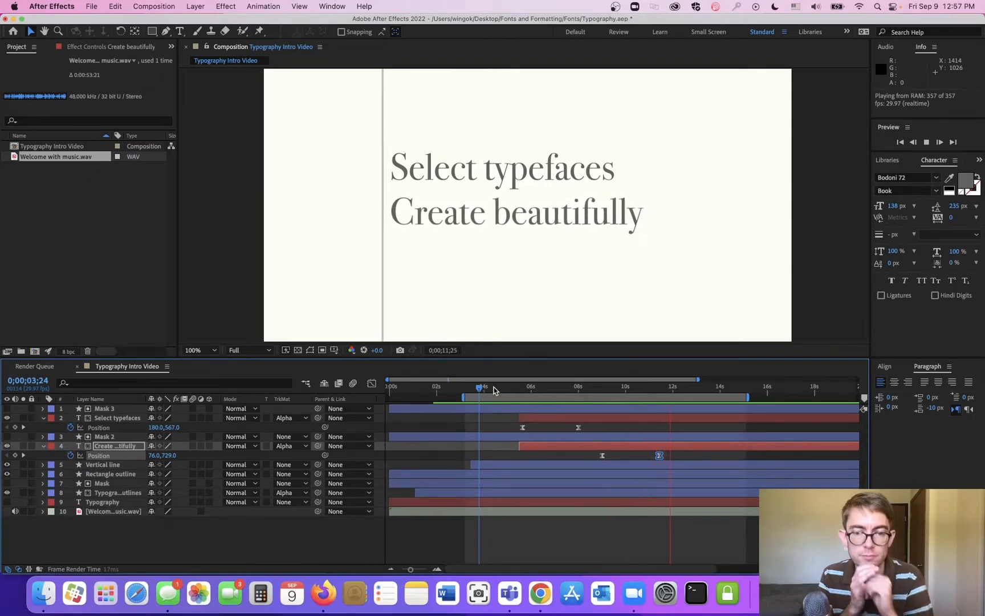
{"action": "key", "text": "space"}
{"action": "key", "text": "space"}
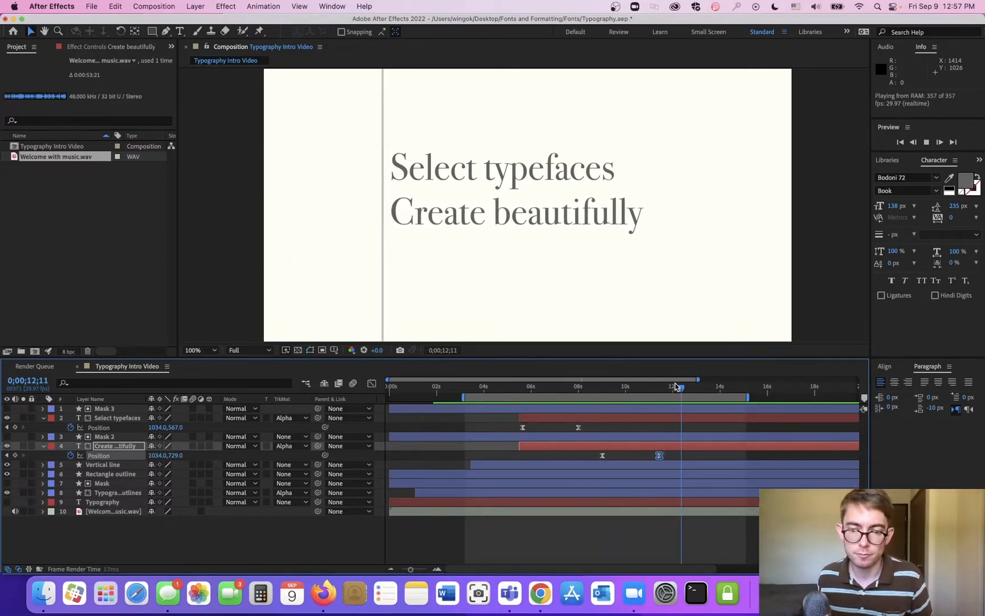
{"action": "key", "text": "space"}
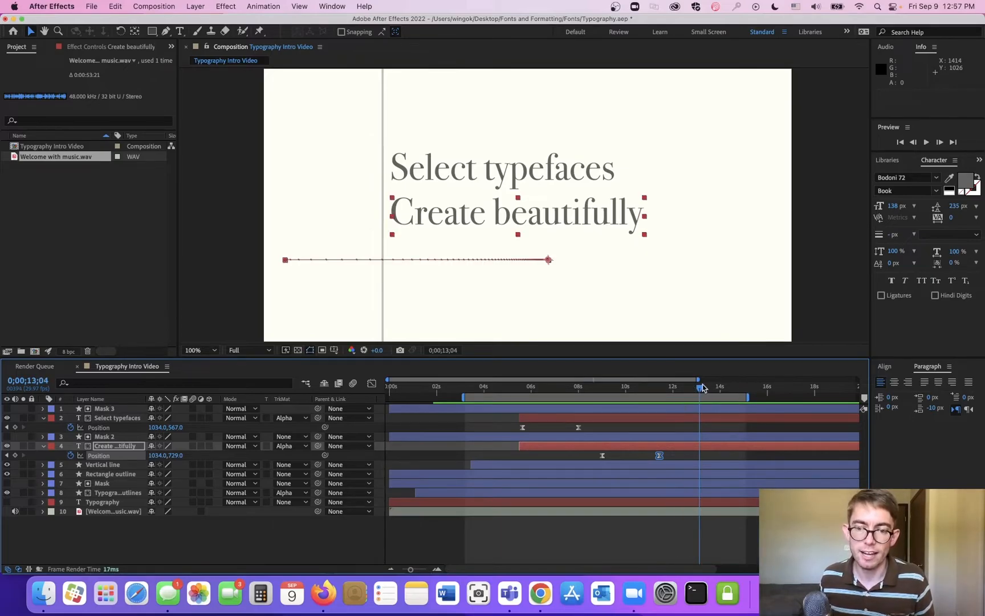
- Replay the end of the Create beautifully slide from 0;00;11;06 and stop the playhead at 0;00;12;23
{"action": "left_click_drag", "start_coordinate": [700, 386], "coordinate": [691, 390]}
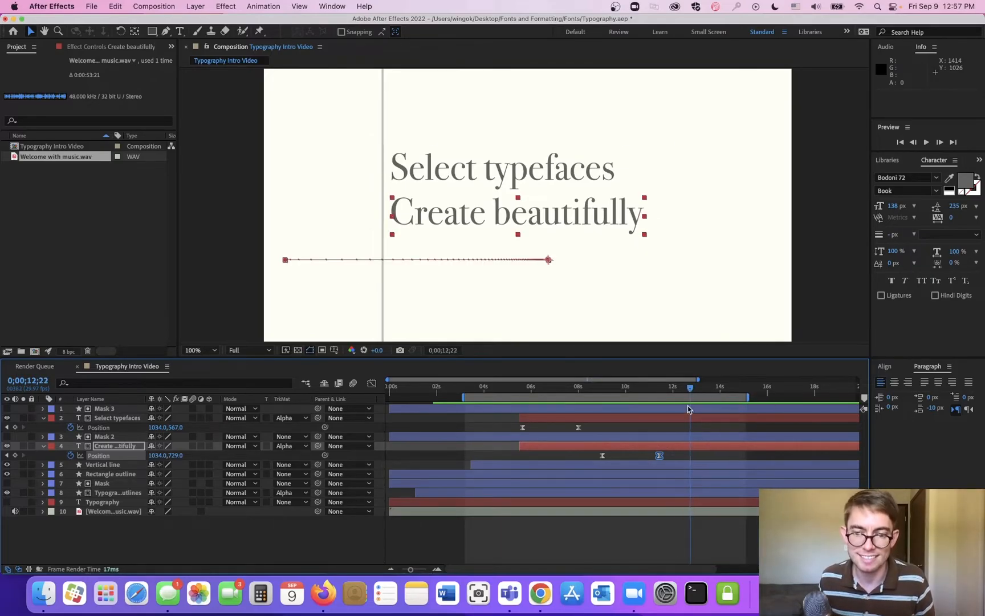
{"action": "left_click_drag", "start_coordinate": [690, 390], "coordinate": [654, 393]}
{"action": "key", "text": "space"}
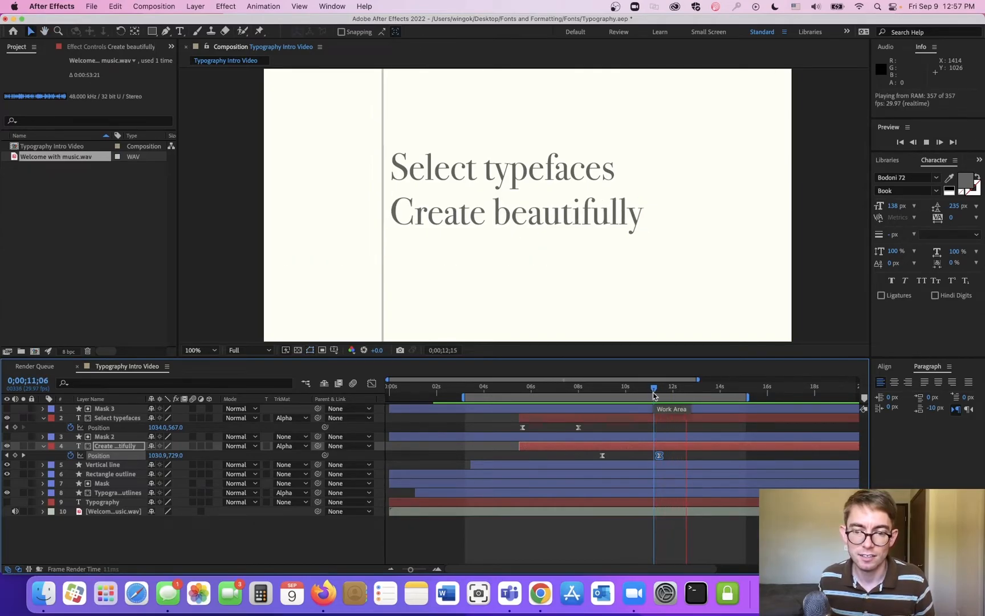
{"action": "key", "text": "space"}
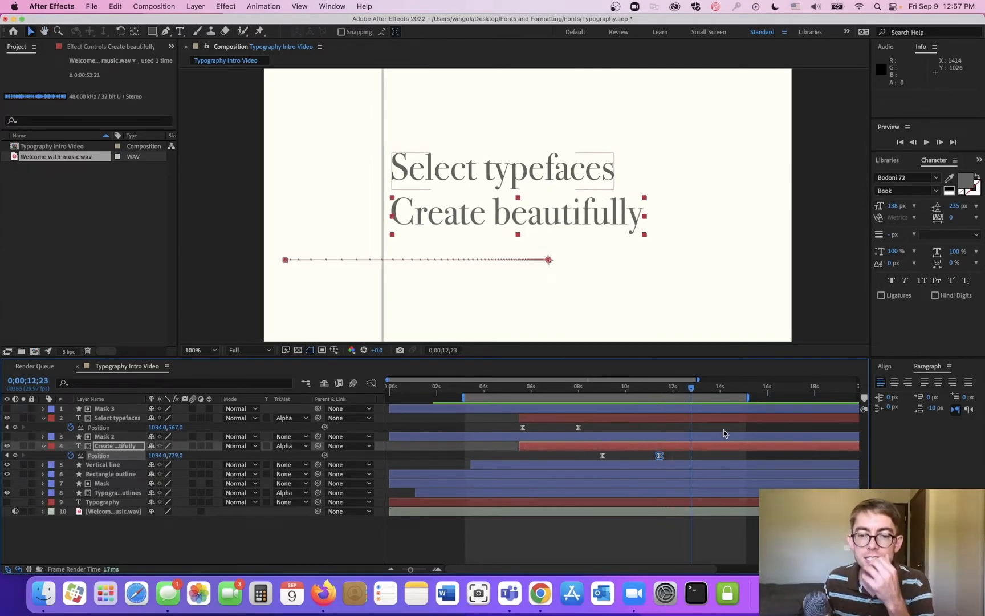
- Extend the work area's end to about 0;00;17;24 and paste copies of Select typefaces' two position keyframes starting at 0;00;12;23
{"action": "left_click_drag", "start_coordinate": [750, 396], "coordinate": [814, 396]}
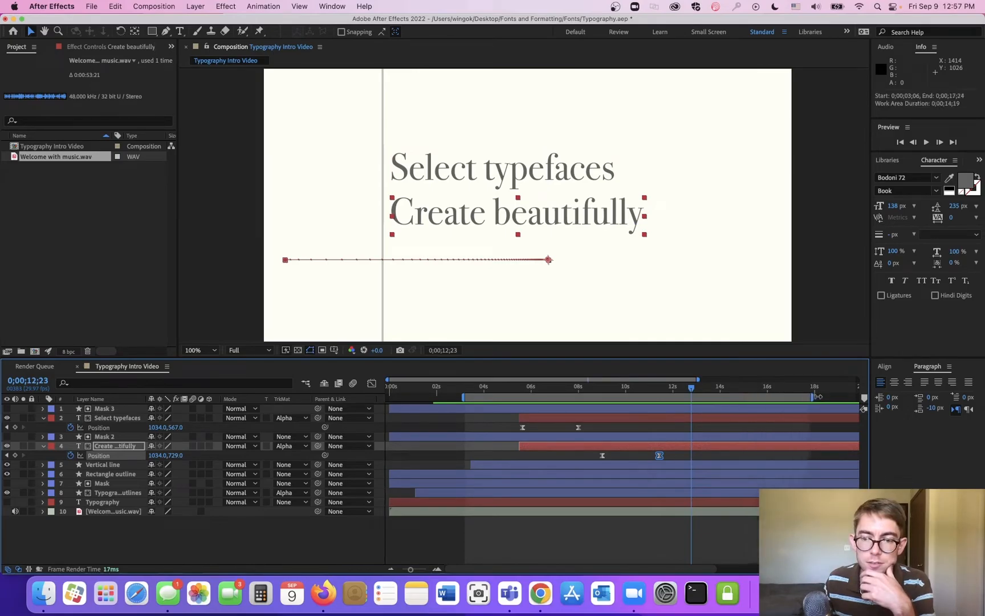
{"action": "left_click_drag", "start_coordinate": [630, 422], "coordinate": [521, 433]}
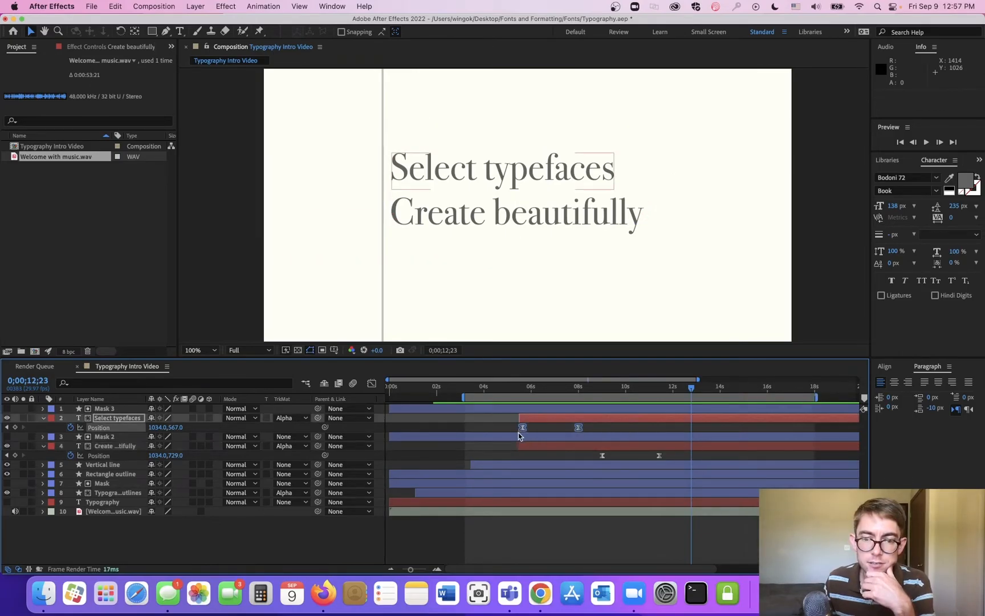
{"action": "key", "text": "super+c"}
{"action": "key", "text": "super+v"}
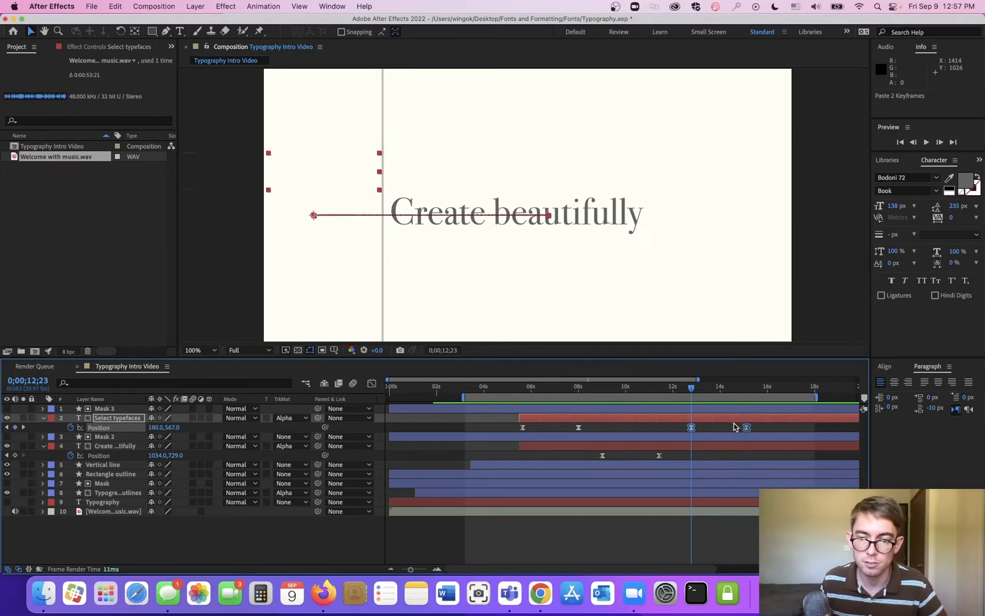
- Time-reverse Select typefaces' two pasted position keyframes so the text slides back behind the vertical line
{"action": "right_click", "coordinate": [691, 431]}
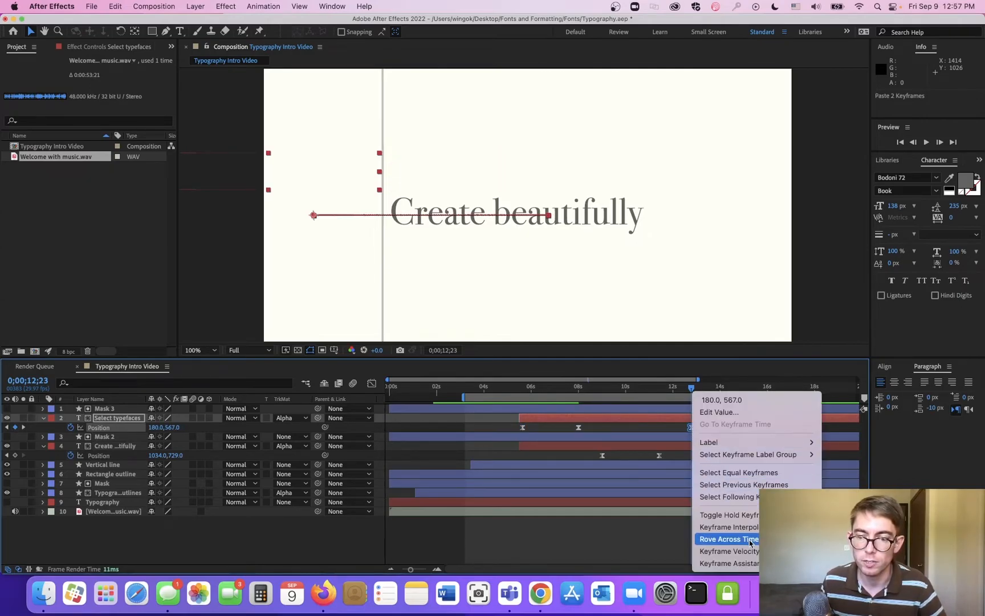
{"action": "mouse_move", "coordinate": [762, 458]}
{"action": "mouse_move", "coordinate": [742, 564]}
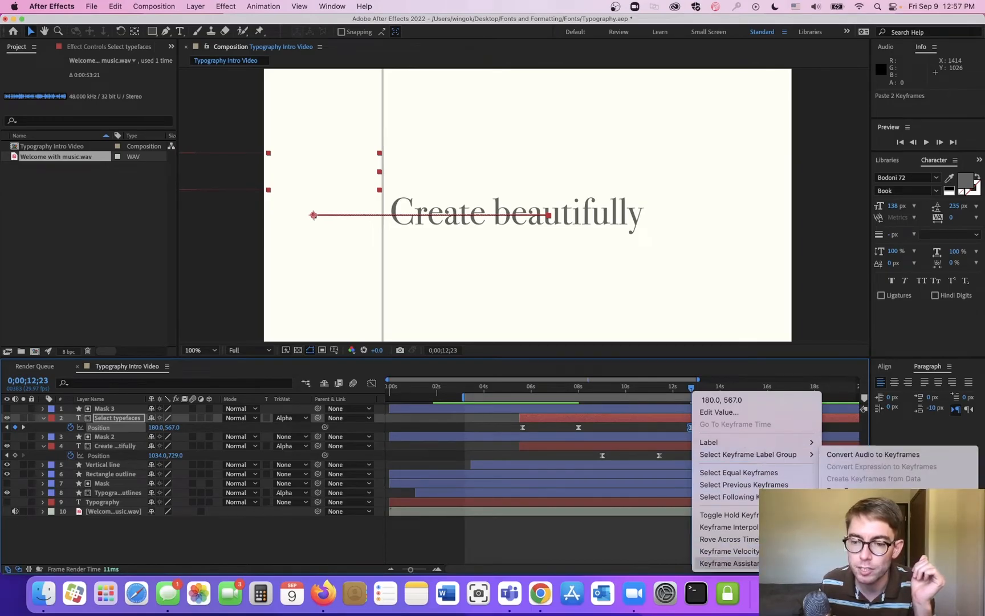
{"action": "left_click", "coordinate": [867, 563]}
- Duplicate Create beautifully's two position keyframes as an exit pair and start the copies at 0;00;13;11
{"action": "left_click_drag", "start_coordinate": [694, 452], "coordinate": [590, 459]}
{"action": "key", "text": "super+c"}
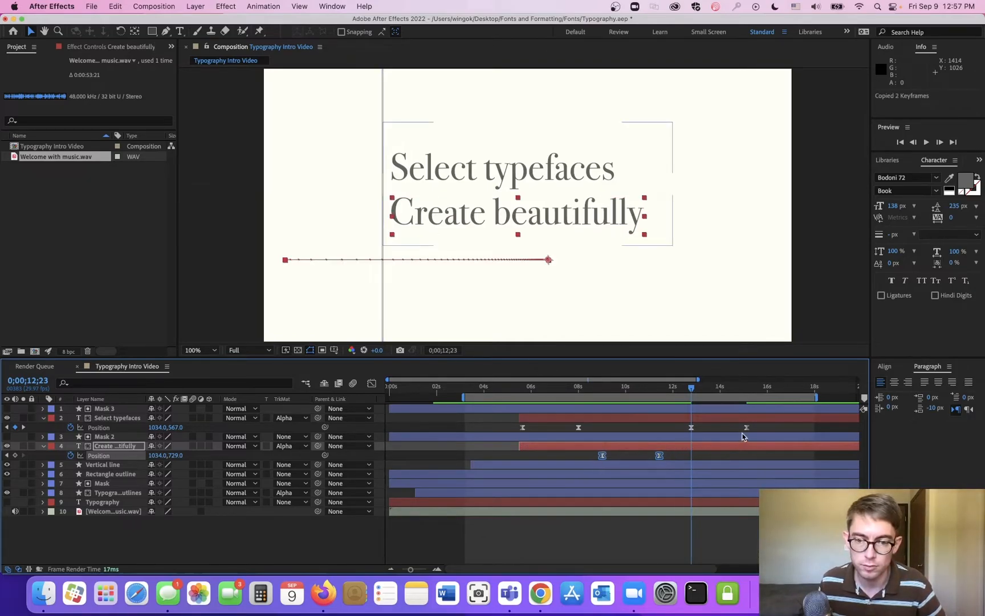
{"action": "key", "text": "super+v"}
{"action": "left_click_drag", "start_coordinate": [692, 460], "coordinate": [717, 461]}
{"action": "left_click_drag", "start_coordinate": [737, 457], "coordinate": [706, 455]}
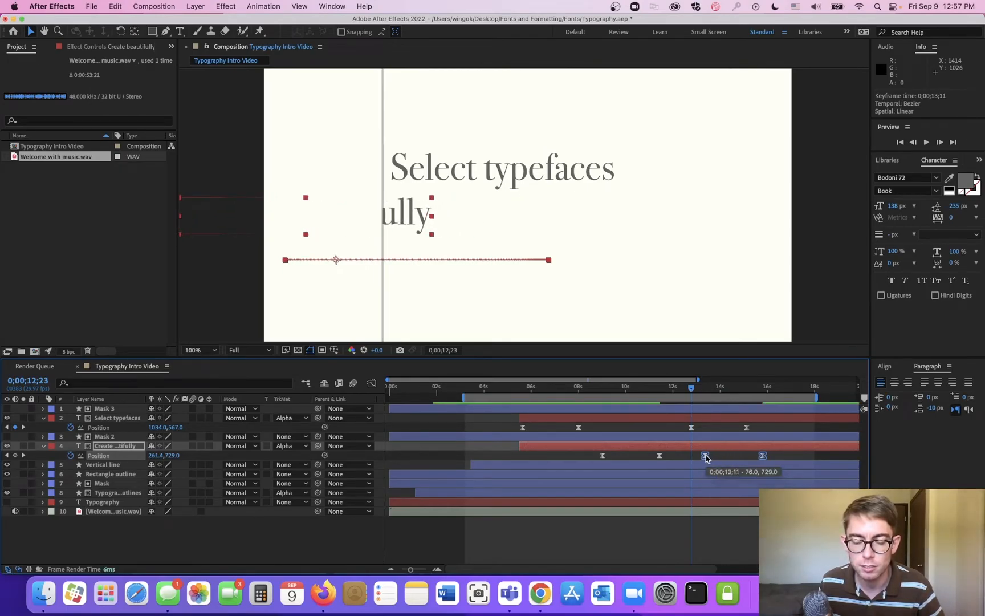
- Time-reverse Create beautifully's two copied position keyframes so this line also slides back out
{"action": "right_click", "coordinate": [705, 456]}
{"action": "mouse_move", "coordinate": [756, 563]}
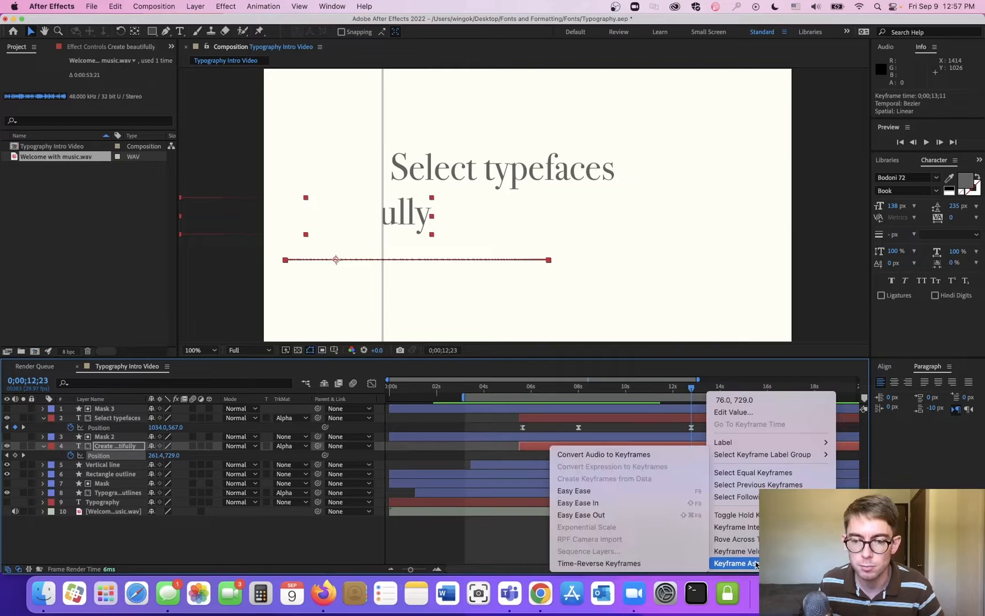
{"action": "left_click", "coordinate": [598, 563]}
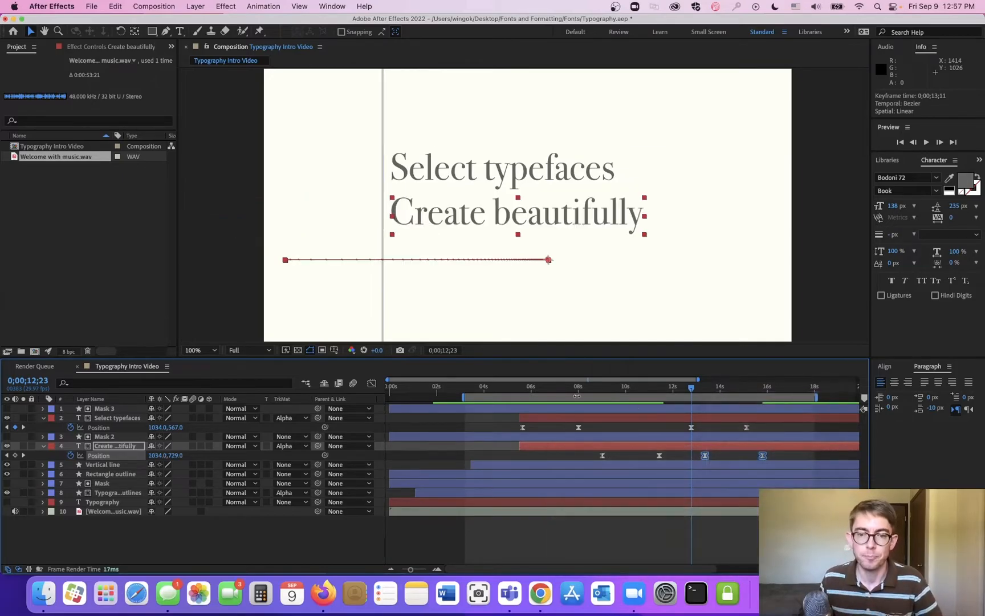
- Preview the entrance and exit slides from 0;00;04;17 and again from 0;00;08;11
{"action": "left_click", "coordinate": [497, 390]}
{"action": "key", "text": "space"}
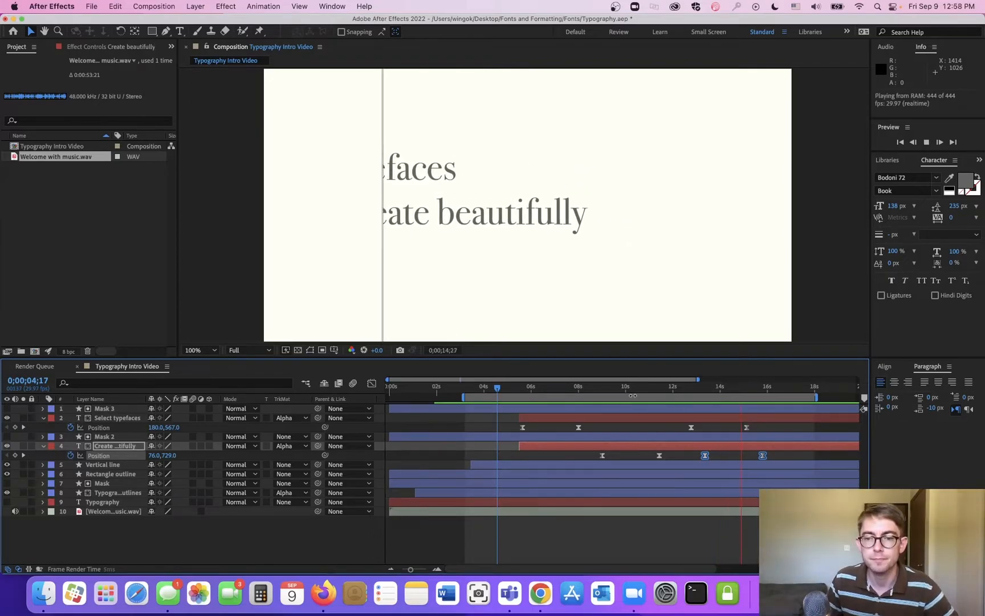
{"action": "left_click", "coordinate": [588, 390]}
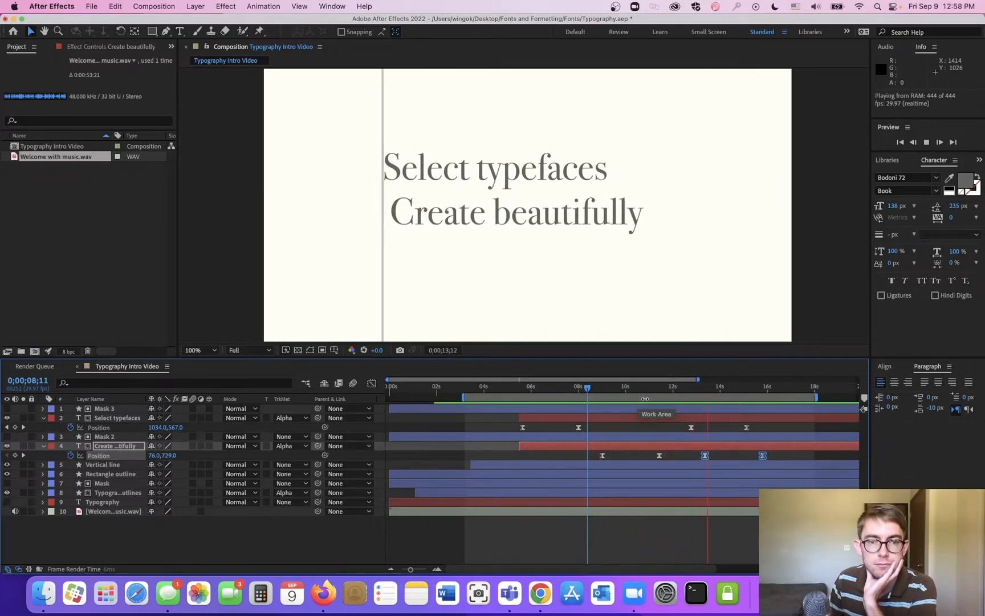
{"action": "key", "text": "space"}
- Shorten both exit slides by moving Create beautifully's last position keyframe to 0;00;14;23 and Select typefaces' to about 14 seconds
{"action": "left_click", "coordinate": [665, 389]}
{"action": "left_click_drag", "start_coordinate": [666, 389], "coordinate": [705, 390]}
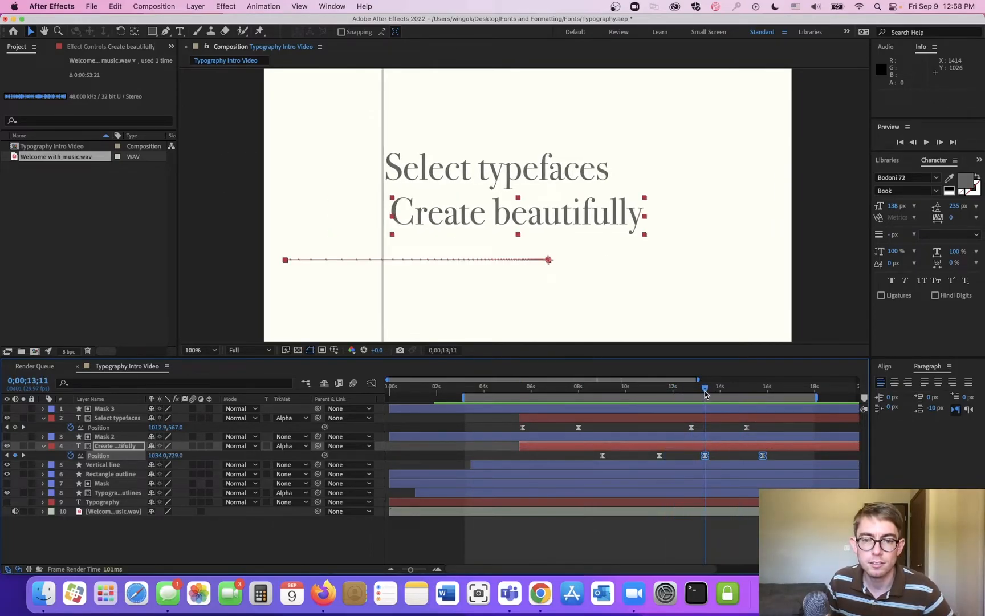
{"action": "left_click_drag", "start_coordinate": [746, 427], "coordinate": [738, 457]}
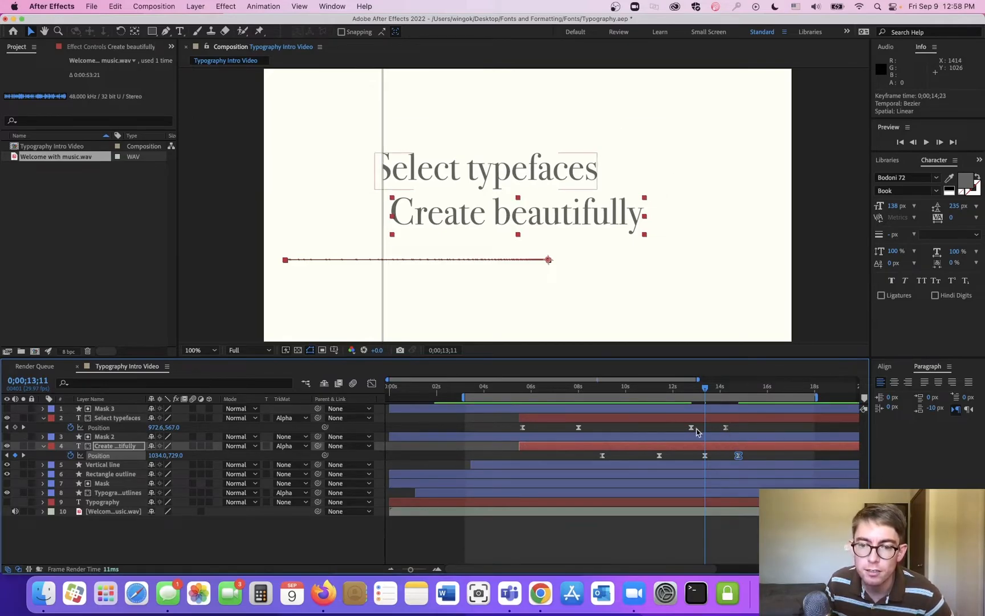
- Try reshaping the speed curve of Select typefaces' entrance so the motion peaks near its end
{"action": "left_click_drag", "start_coordinate": [750, 427], "coordinate": [685, 451]}
{"action": "left_click", "coordinate": [372, 383]}
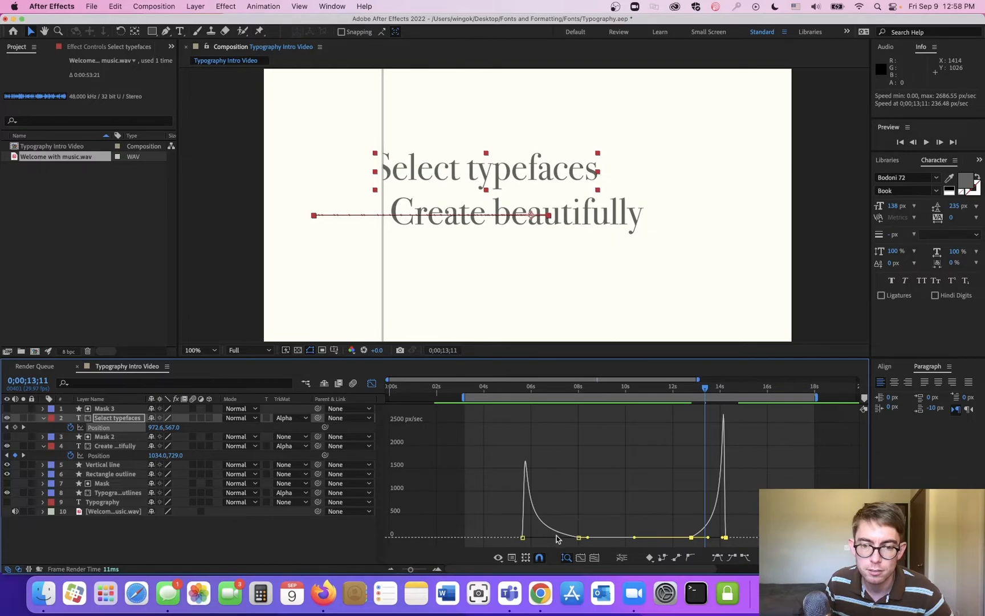
{"action": "left_click", "coordinate": [524, 538]}
{"action": "mouse_move", "coordinate": [549, 537]}
{"action": "left_mouse_down"}
{"action": "mouse_move", "coordinate": [575, 538]}
{"action": "mouse_move", "coordinate": [550, 538]}
{"action": "left_mouse_up"}
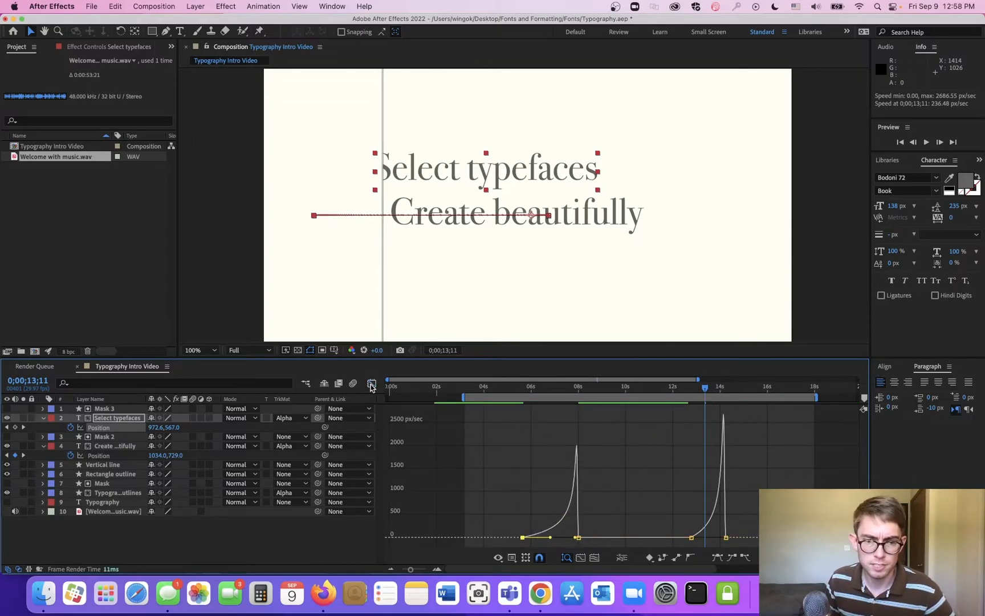
{"action": "left_click", "coordinate": [372, 385]}
- Preview the altered Select typefaces entrance and undo its ease adjustment
{"action": "left_click", "coordinate": [682, 392]}
{"action": "key", "text": "space"}
{"action": "left_click", "coordinate": [690, 392]}
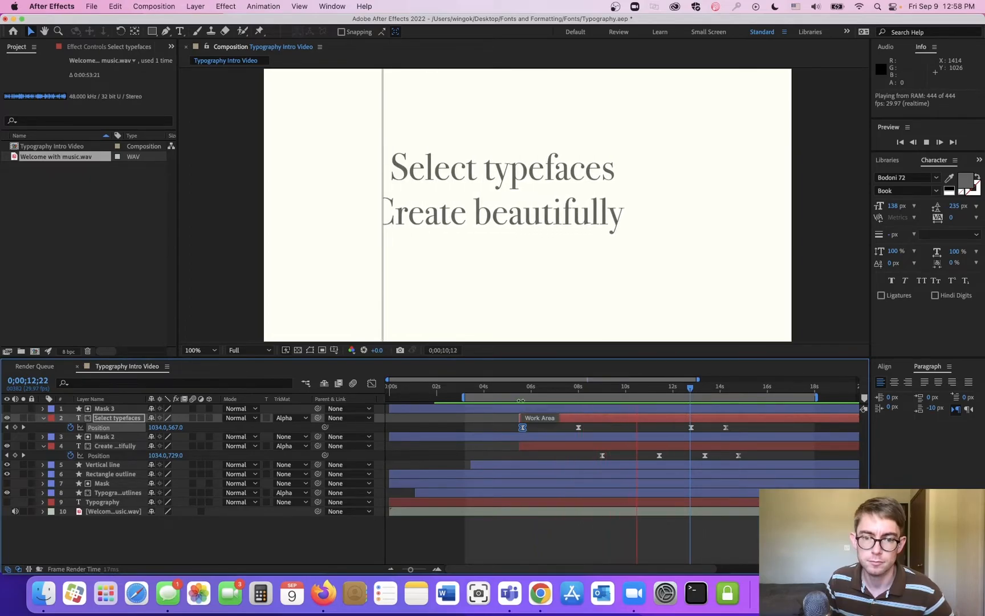
{"action": "key", "text": "space"}
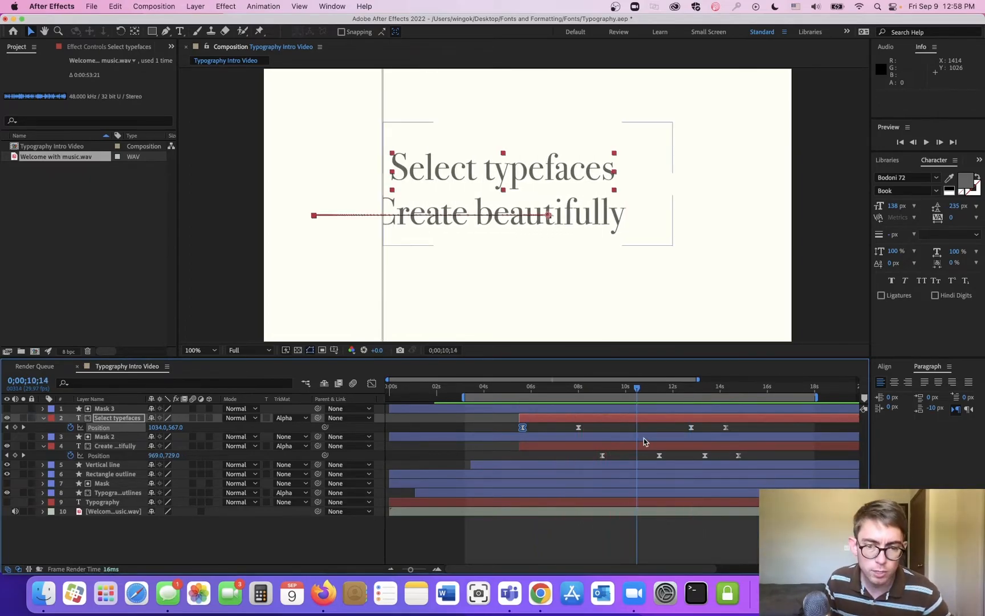
{"action": "key", "text": "super+z"}
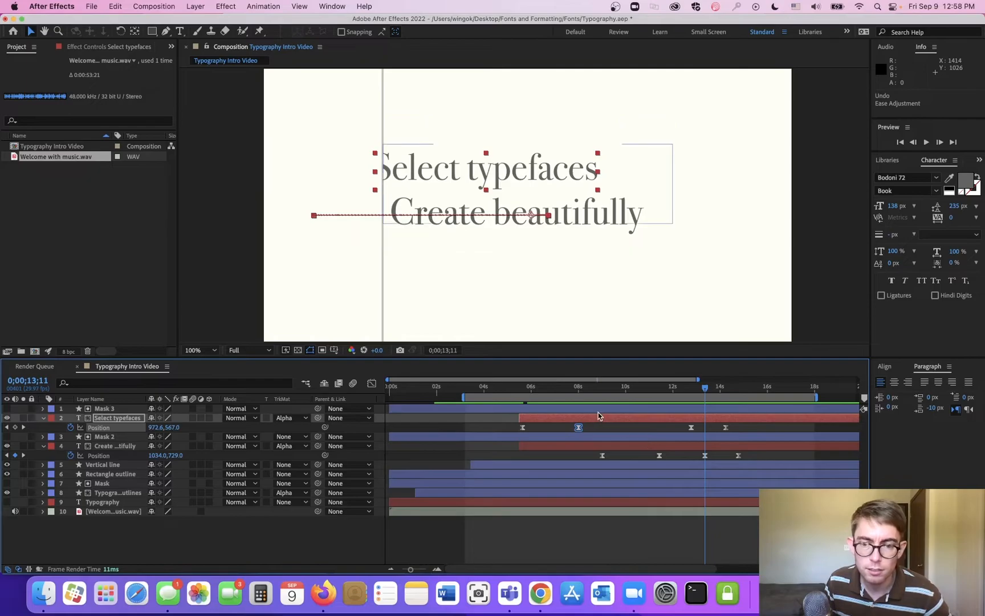
- Replay the slides from 0;00;05;07 to 0;00;13;09 and examine the speed graph of Select typefaces' exit keyframes
{"action": "key", "text": "space"}
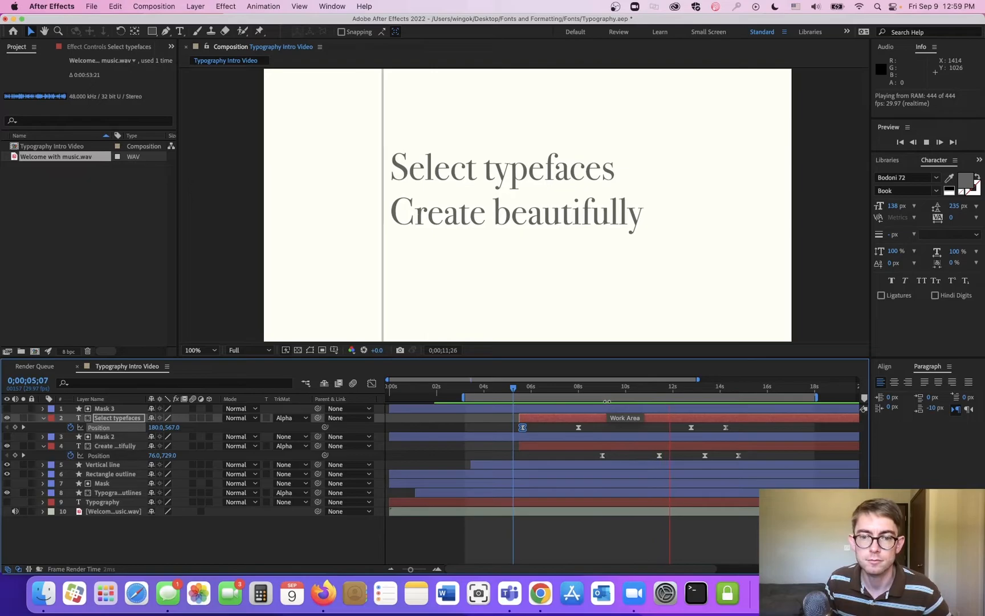
{"action": "key", "text": "space"}
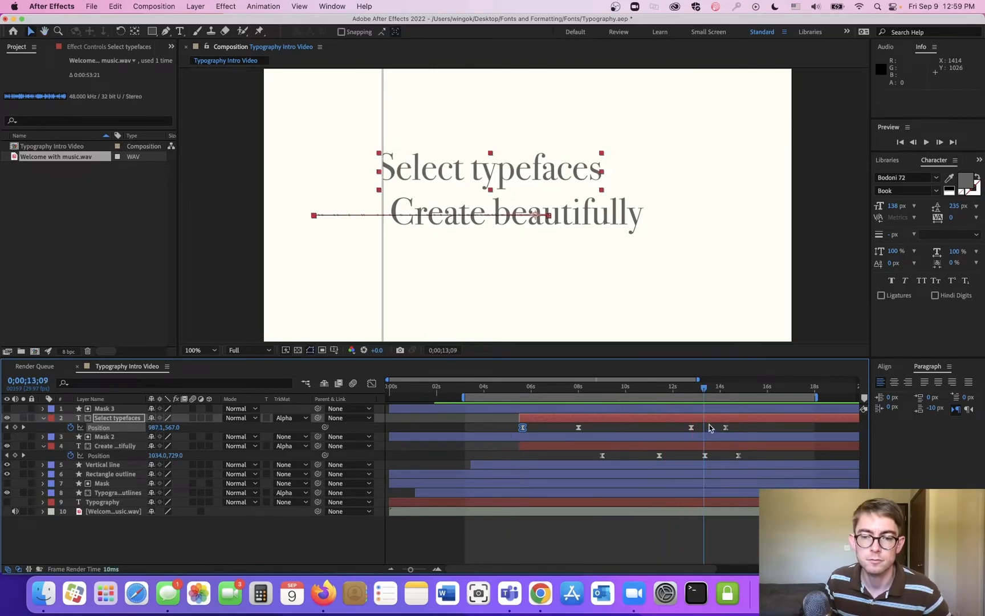
{"action": "left_click_drag", "start_coordinate": [680, 431], "coordinate": [736, 427]}
{"action": "left_click", "coordinate": [371, 384]}
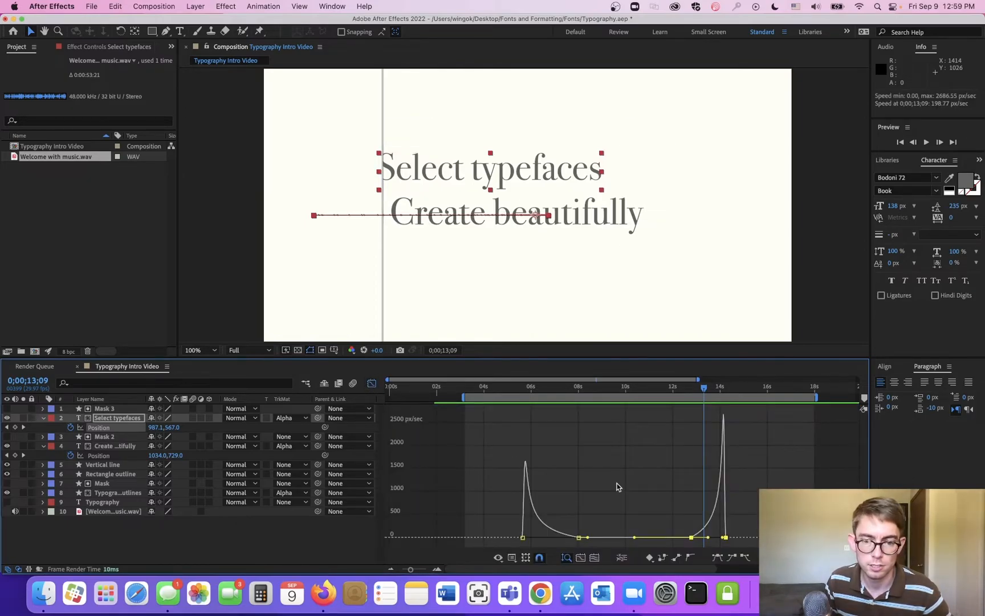
{"action": "left_click", "coordinate": [372, 384]}
{"action": "left_click", "coordinate": [729, 428]}
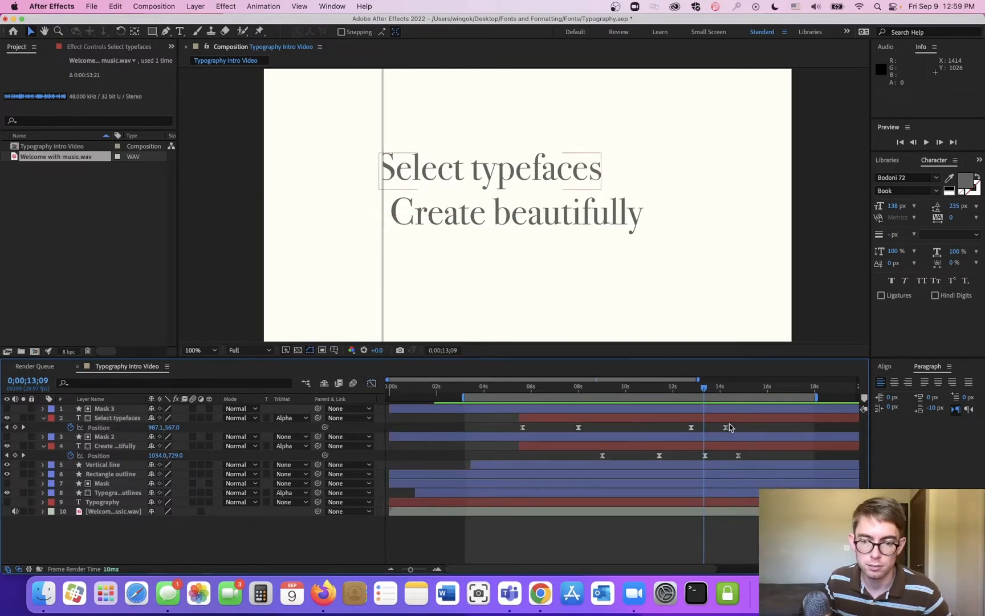
{"action": "left_click", "coordinate": [692, 427]}
{"action": "left_click", "coordinate": [371, 384]}
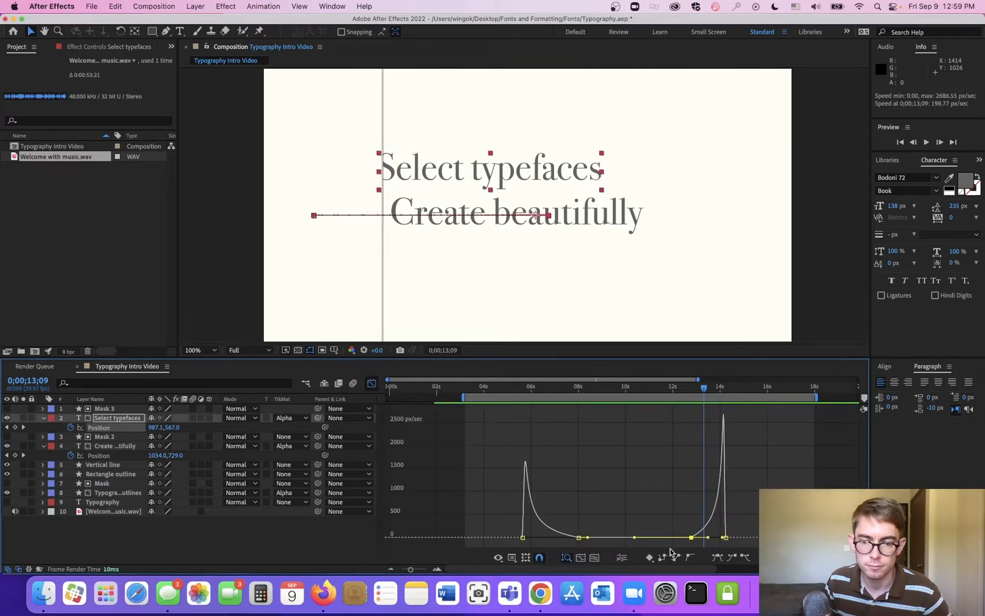
{"action": "left_click", "coordinate": [371, 384]}
{"action": "left_click", "coordinate": [621, 432]}
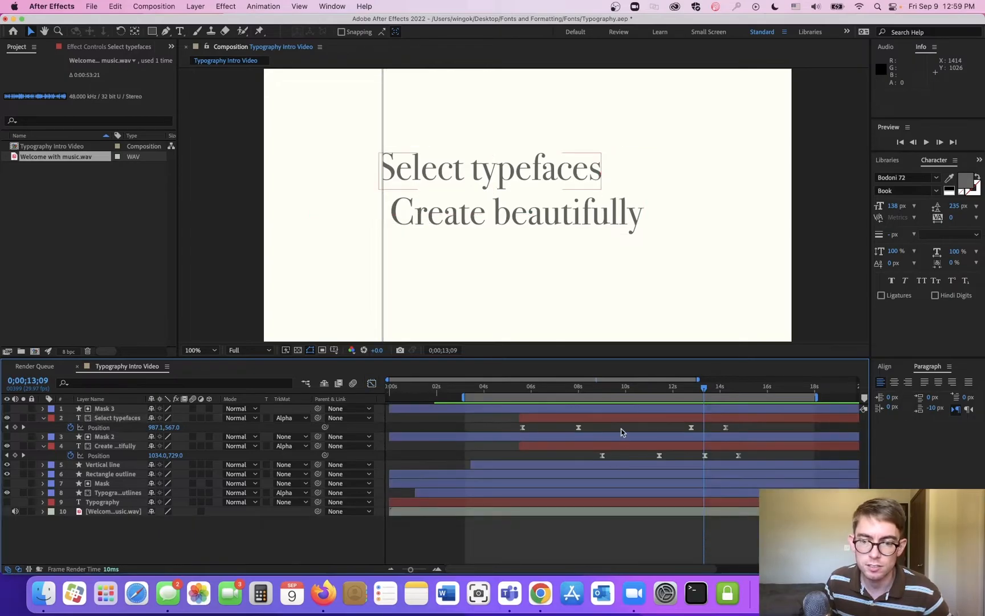
- Reshape the speed curve of Select typefaces' exit so it starts fast and eases to a slow finish
{"action": "left_click", "coordinate": [690, 427]}
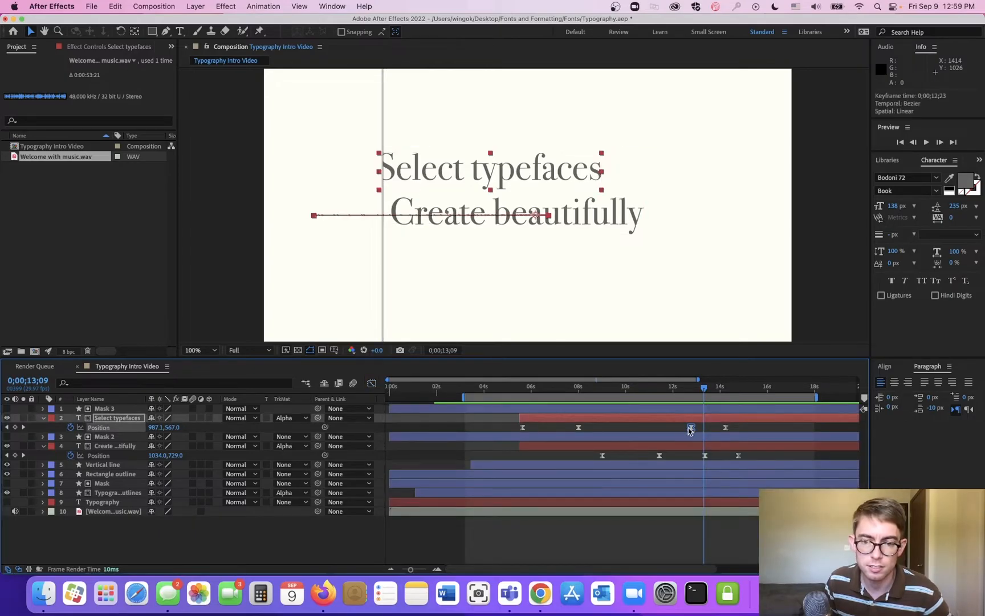
{"action": "left_click", "coordinate": [371, 384]}
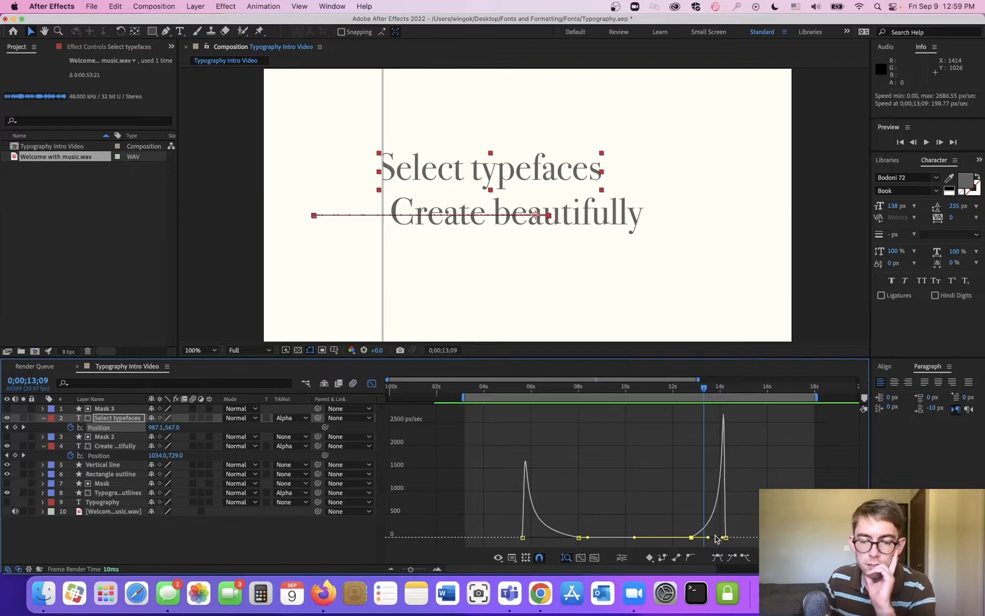
{"action": "mouse_move", "coordinate": [709, 538]}
{"action": "left_mouse_down"}
{"action": "mouse_move", "coordinate": [694, 540]}
{"action": "mouse_move", "coordinate": [708, 538]}
{"action": "left_mouse_up"}
{"action": "left_click", "coordinate": [372, 384]}
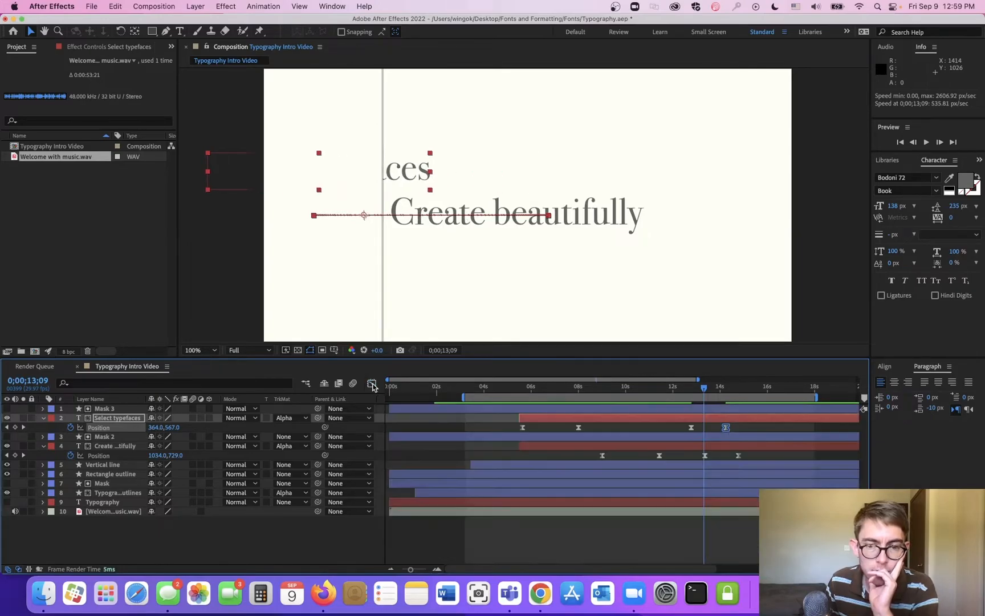
- Reshape the speed curve of Create beautifully's exit so it peaks at the start and decelerates towards the last keyframe
{"action": "left_click", "coordinate": [688, 447]}
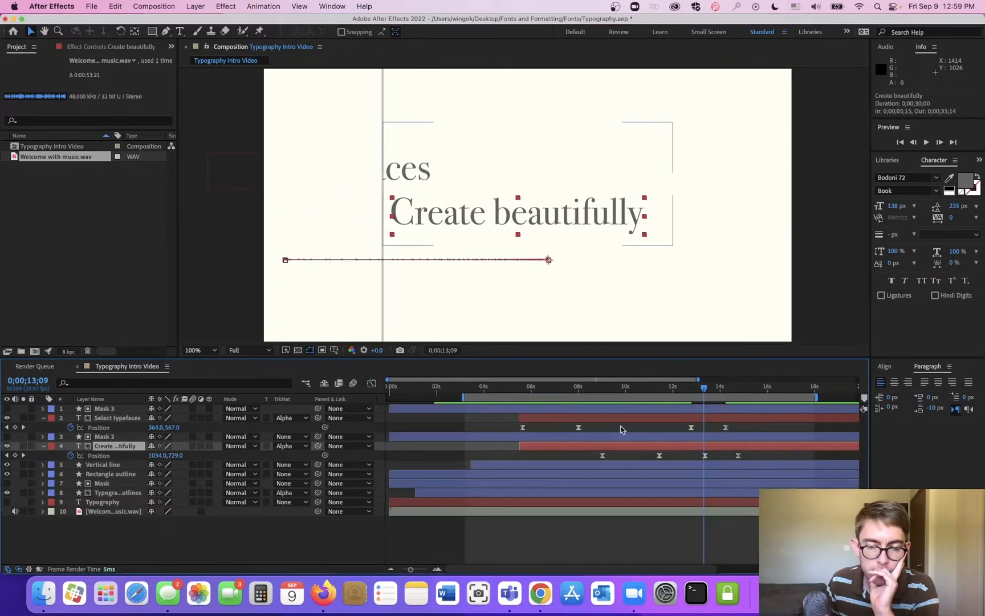
{"action": "left_click", "coordinate": [372, 384]}
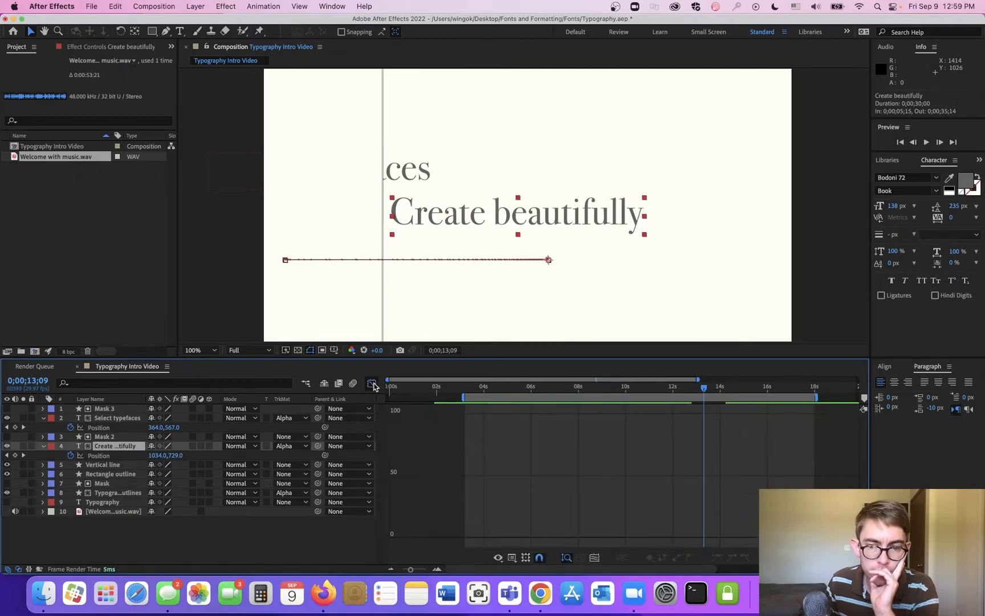
{"action": "left_click", "coordinate": [371, 383]}
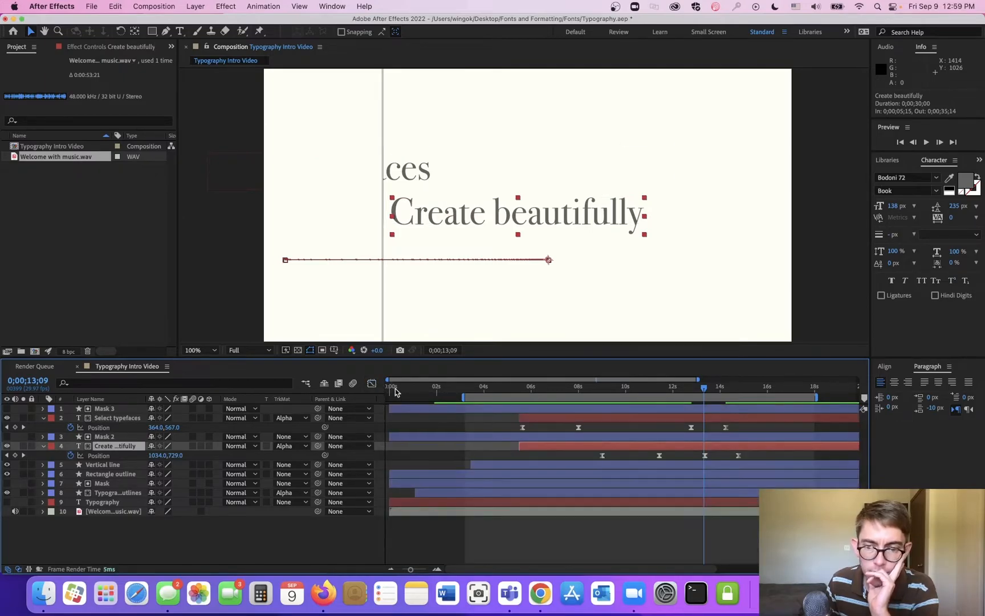
{"action": "left_click", "coordinate": [739, 457]}
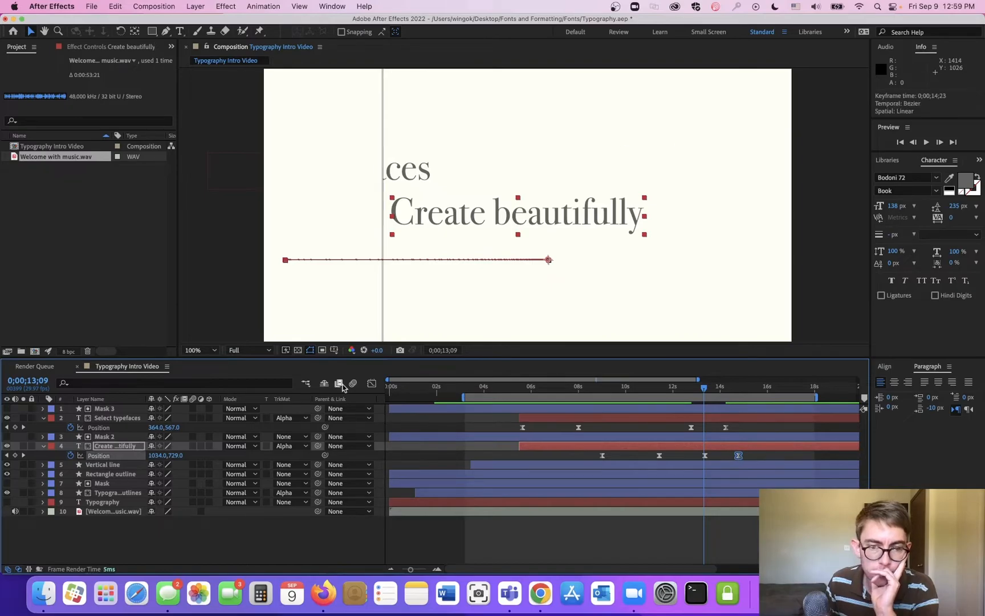
{"action": "left_click", "coordinate": [372, 384]}
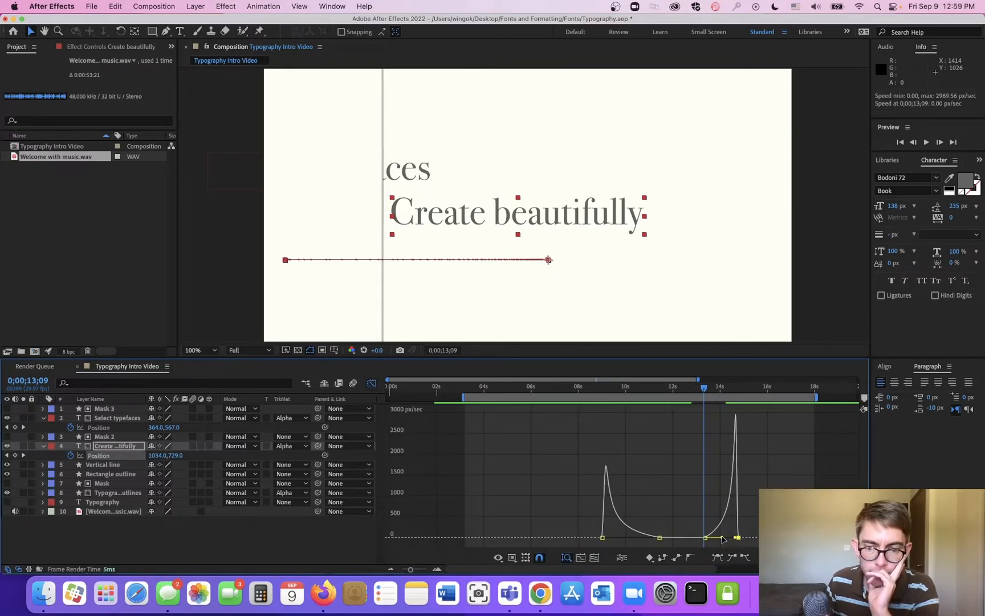
{"action": "mouse_move", "coordinate": [719, 539]}
{"action": "left_mouse_down"}
{"action": "mouse_move", "coordinate": [732, 543]}
{"action": "mouse_move", "coordinate": [722, 539]}
{"action": "left_mouse_up"}
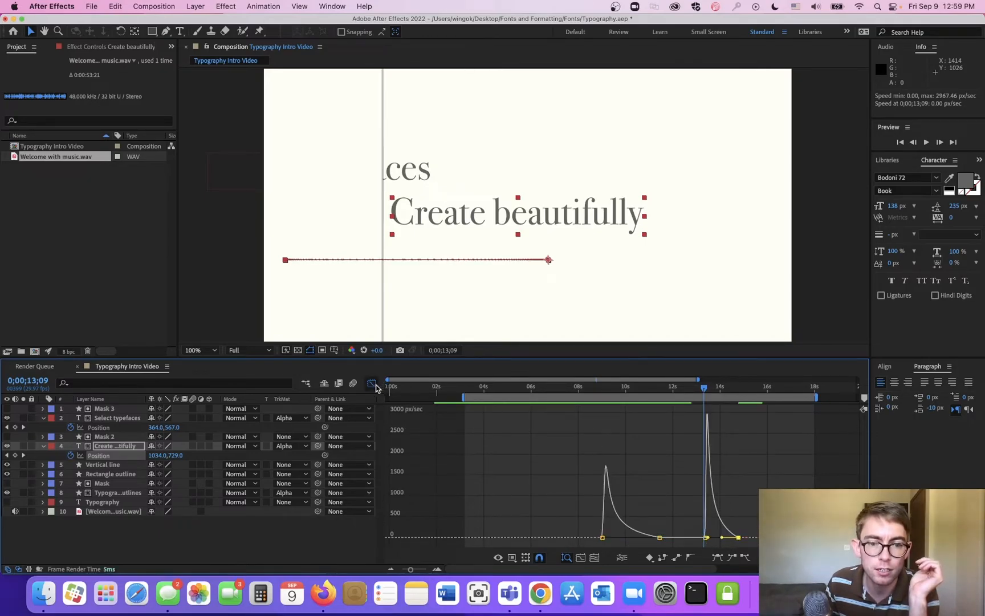
{"action": "left_click", "coordinate": [373, 385]}
- Trim the work area to run from 0;00;05;06 to 0;00;17;10 and preview it from 0;00;05;13
{"action": "mouse_move", "coordinate": [584, 393]}
{"action": "left_mouse_down"}
{"action": "mouse_move", "coordinate": [548, 393]}
{"action": "mouse_move", "coordinate": [590, 394]}
{"action": "left_mouse_up"}
{"action": "left_click_drag", "start_coordinate": [856, 398], "coordinate": [795, 398]}
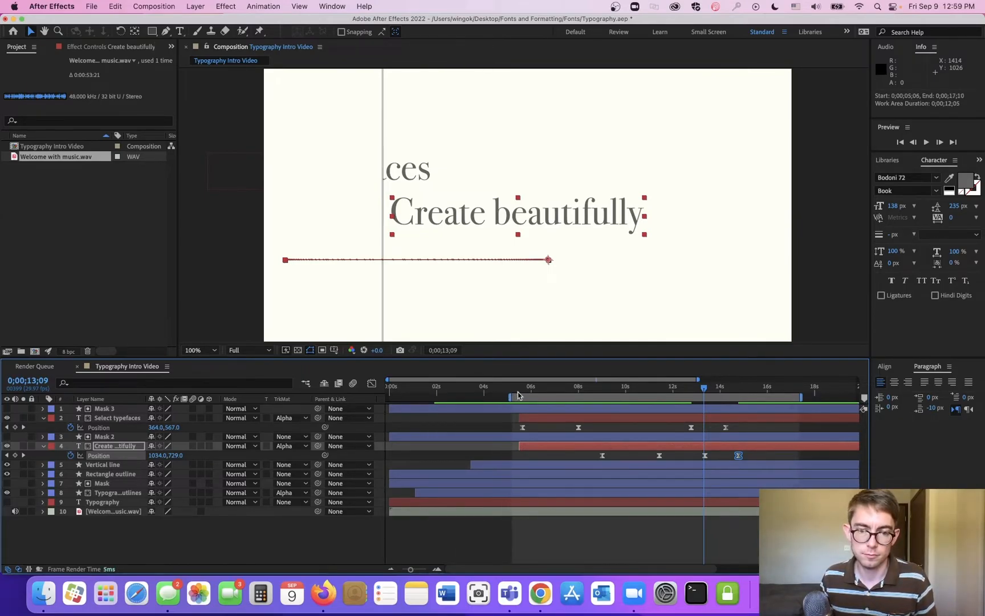
{"action": "key", "text": "space"}
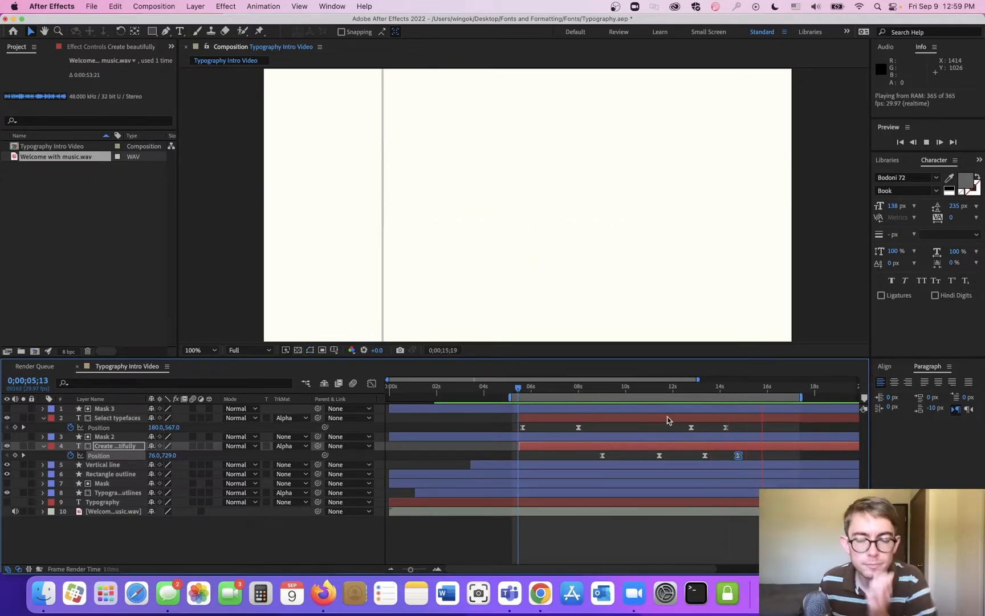
- Scrub through the exit slides to 0;00;14;21 and replay the whole text animation from 0;00;05;17
{"action": "left_click", "coordinate": [684, 393]}
{"action": "left_click_drag", "start_coordinate": [696, 393], "coordinate": [737, 394]}
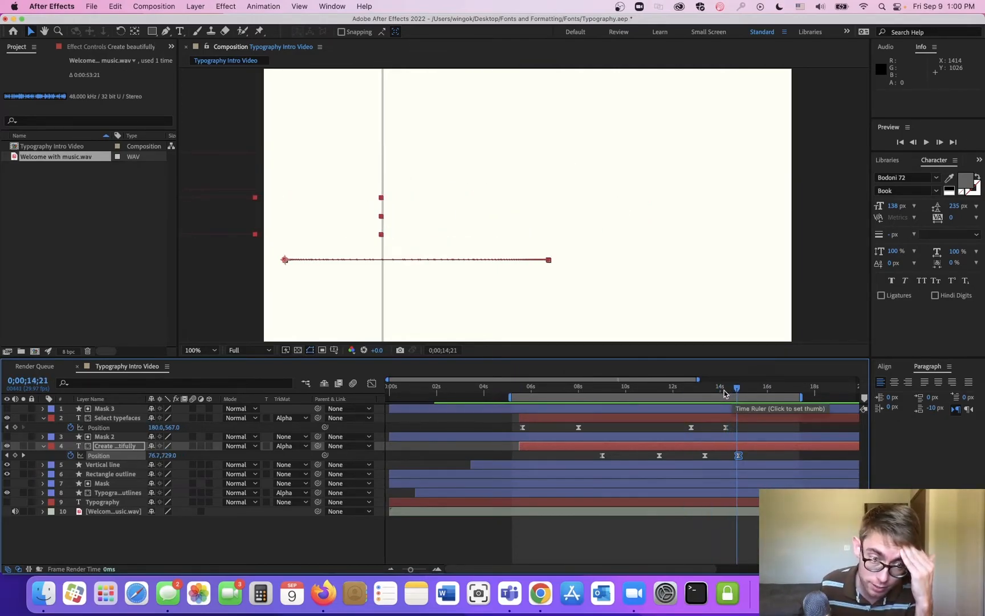
{"action": "left_click", "coordinate": [520, 390]}
{"action": "key", "text": "space"}
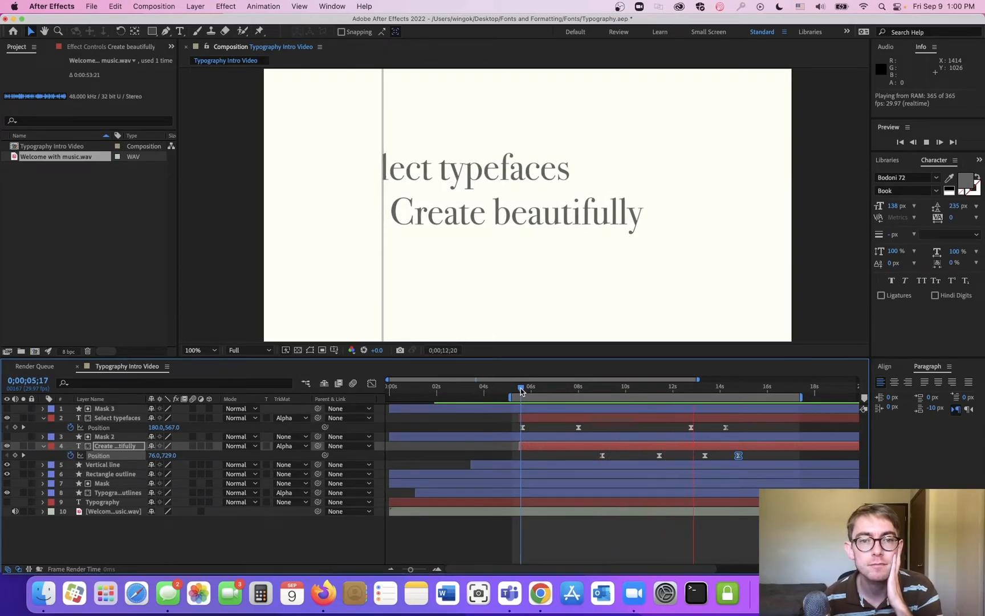
{"action": "key", "text": "space"}
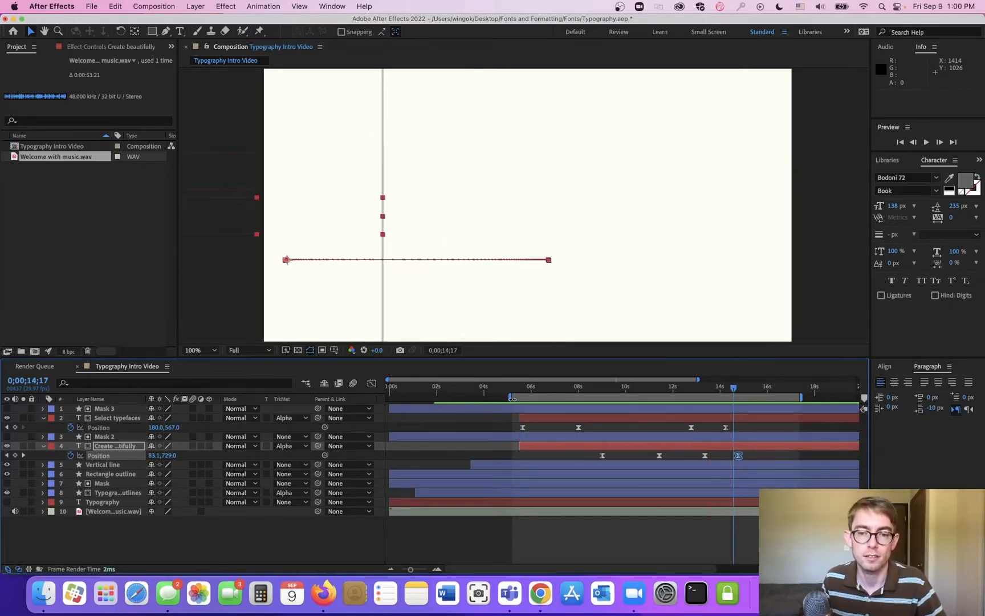
- Move the exit position keyframes of Select typefaces and Create beautifully earlier, ending the Create beautifully exit at 0;00;13;15
{"action": "left_click", "coordinate": [638, 390]}
{"action": "left_click_drag", "start_coordinate": [637, 389], "coordinate": [681, 393]}
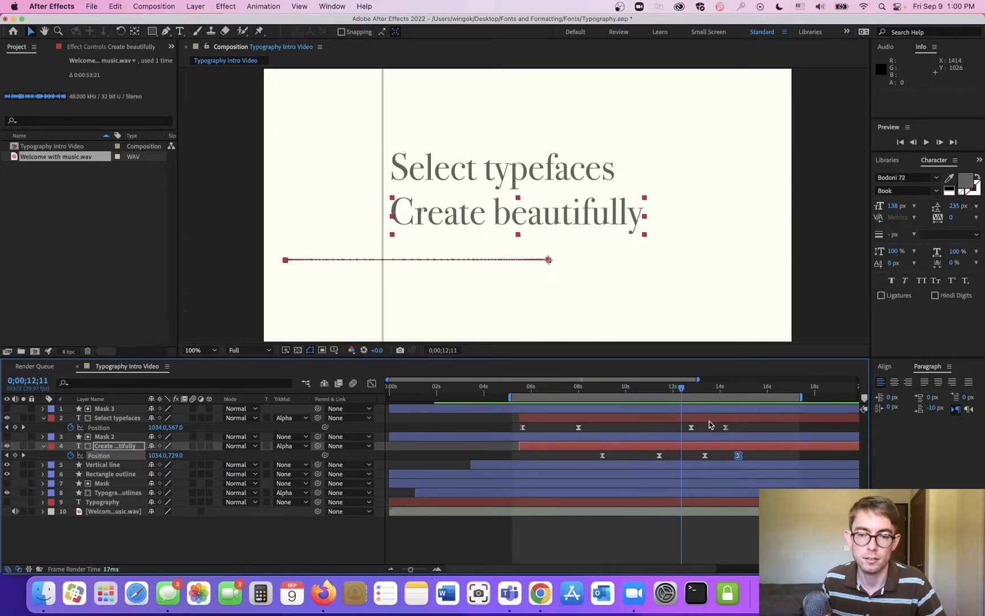
{"action": "mouse_move", "coordinate": [758, 430]}
{"action": "left_mouse_down"}
{"action": "mouse_move", "coordinate": [692, 466]}
{"action": "mouse_move", "coordinate": [705, 456]}
{"action": "mouse_move", "coordinate": [691, 457]}
{"action": "left_mouse_up"}
{"action": "left_click_drag", "start_coordinate": [744, 456], "coordinate": [686, 456]}
{"action": "left_click_drag", "start_coordinate": [741, 431], "coordinate": [709, 462]}
- Preview the retimed exit slides of both text lines, replaying from 0;00;11;29 and again from about 0;00;10;25
{"action": "key", "text": "space"}
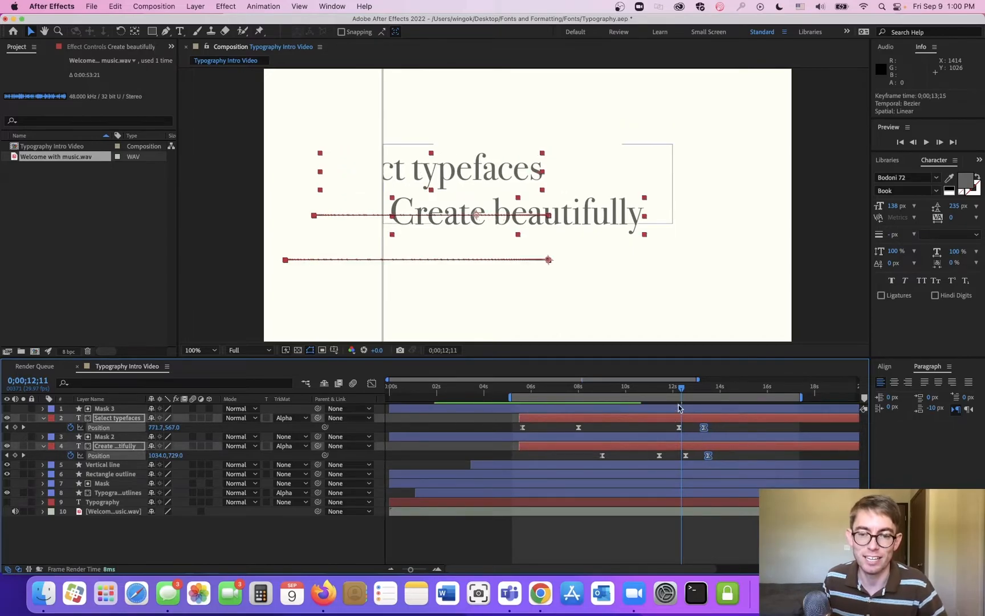
{"action": "left_click", "coordinate": [674, 396]}
{"action": "key", "text": "space"}
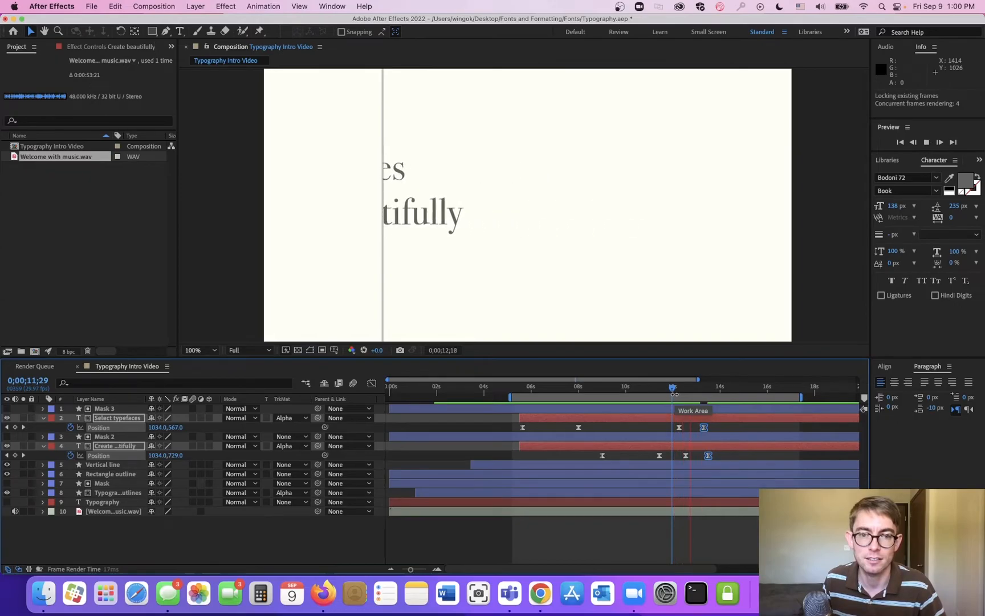
{"action": "left_click", "coordinate": [645, 390]}
{"action": "key", "text": "space"}
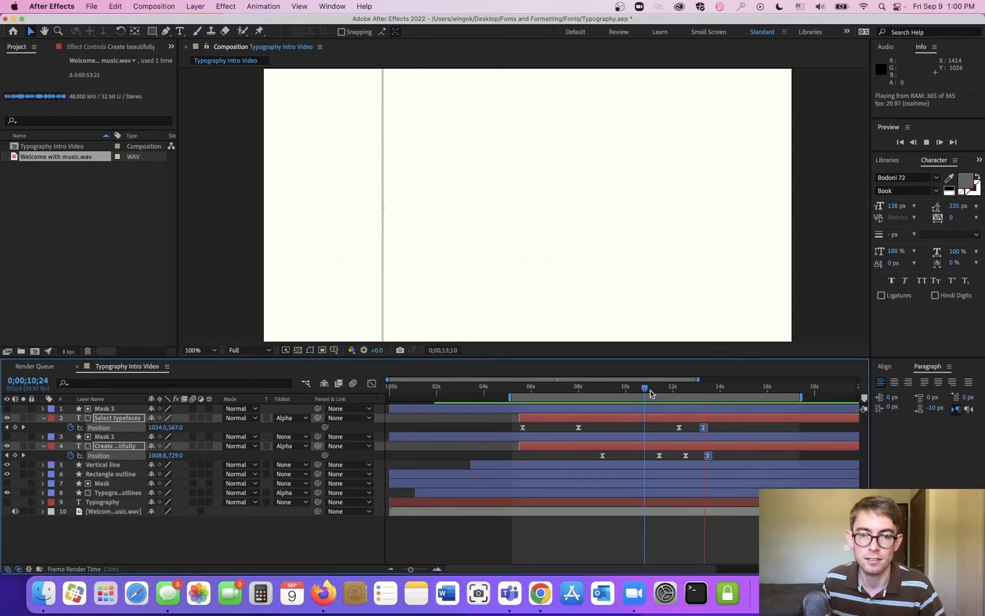
{"action": "left_click", "coordinate": [646, 390]}
{"action": "key", "text": "space"}
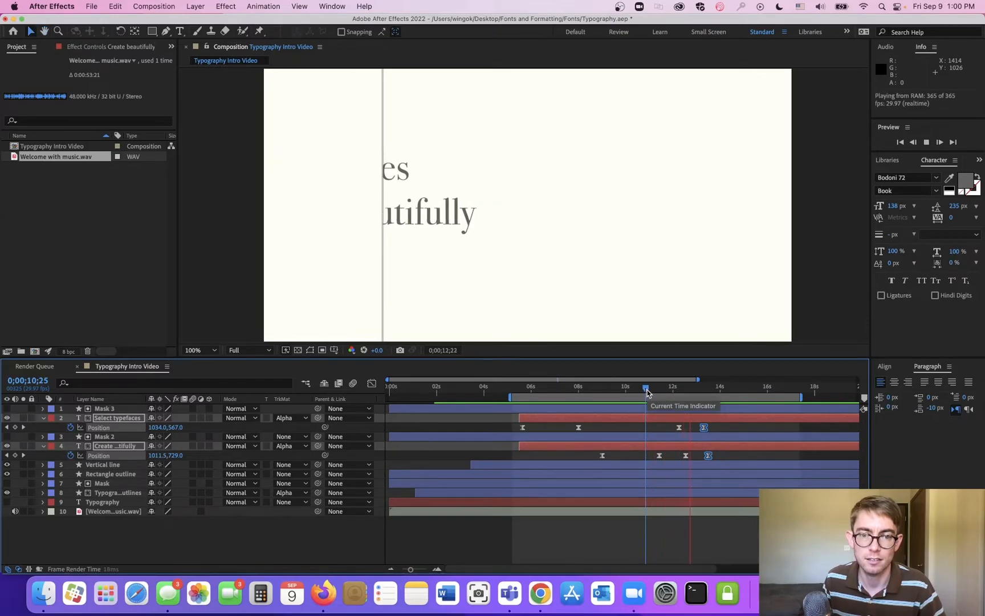
{"action": "key", "text": "space"}
- Shift both text layers' exit keyframes slightly earlier so the Select typefaces exit starts at about 12 seconds
{"action": "left_click_drag", "start_coordinate": [640, 392], "coordinate": [669, 395]}
{"action": "left_click_drag", "start_coordinate": [730, 454], "coordinate": [673, 458]}
{"action": "mouse_move", "coordinate": [675, 459]}
{"action": "left_click_drag", "start_coordinate": [721, 426], "coordinate": [673, 428]}
- Preview the shifted exit slides from 0;00;10;29 and again from 0;00;10;19
{"action": "left_click", "coordinate": [650, 393]}
{"action": "key", "text": "space"}
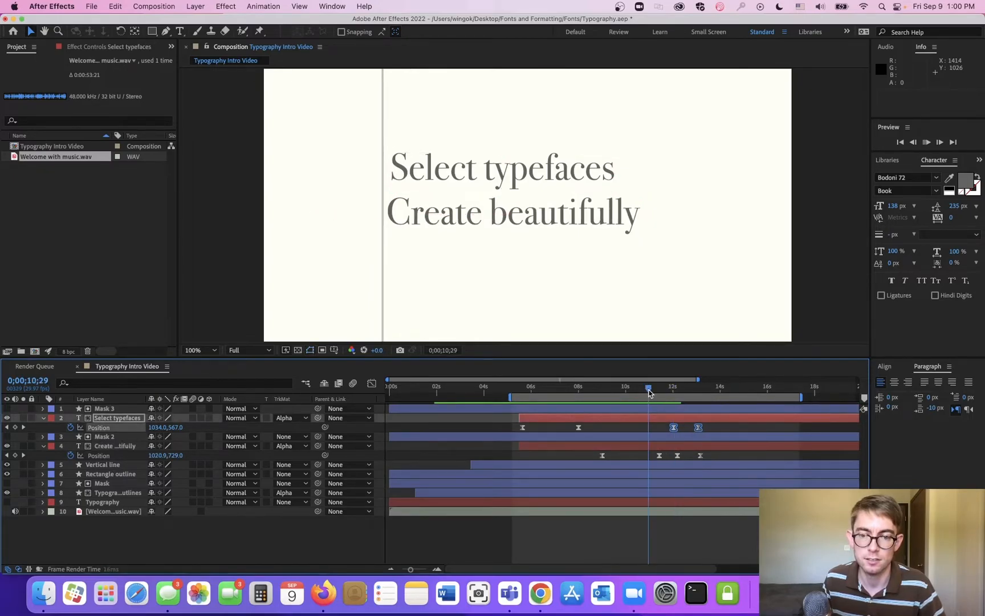
{"action": "key", "text": "space"}
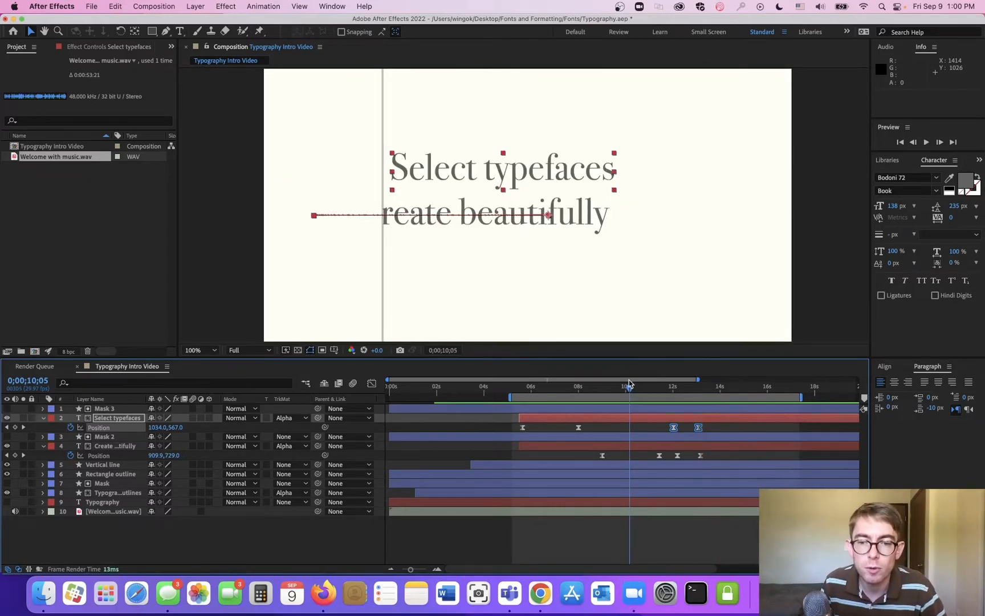
{"action": "mouse_move", "coordinate": [630, 391]}
{"action": "left_mouse_down"}
{"action": "mouse_move", "coordinate": [673, 392]}
{"action": "mouse_move", "coordinate": [641, 394]}
{"action": "left_mouse_up"}
{"action": "key", "text": "space"}
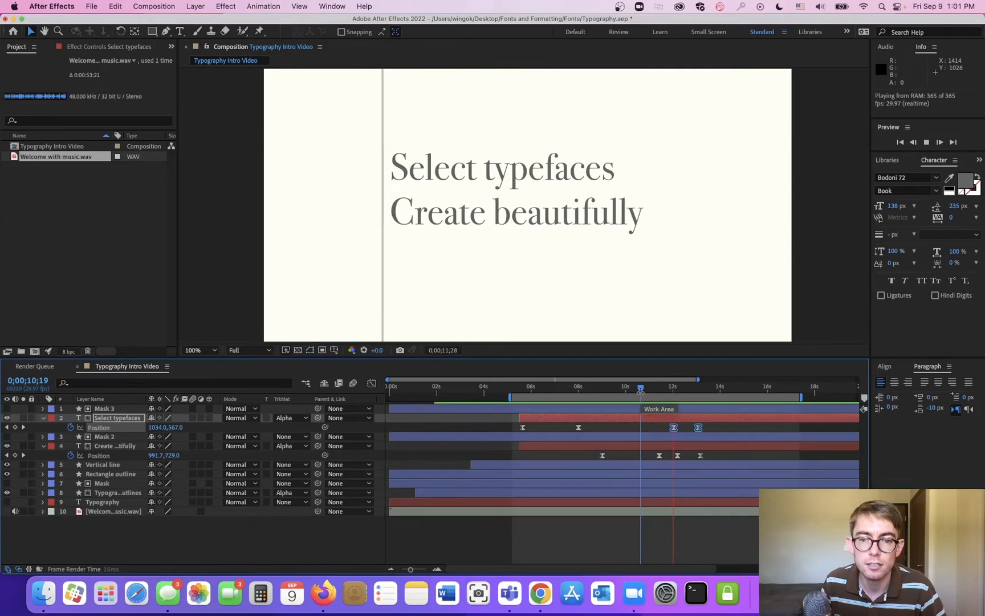
{"action": "key", "text": "space"}
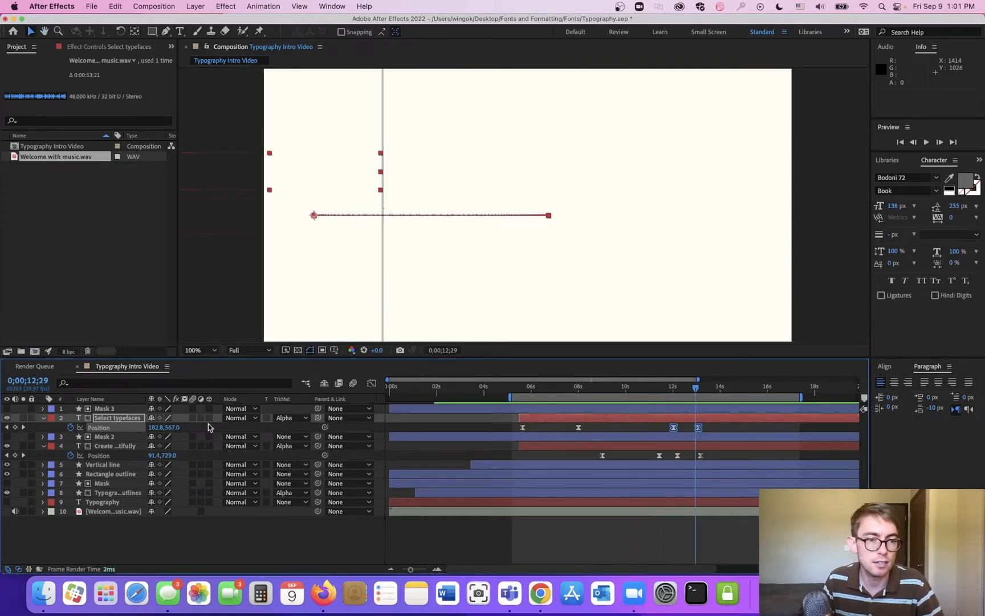
- Duplicate Vertical line to the top of the layer stack, starting at 0;00;11;19, and raise the copy to position 436, 328
{"action": "left_click", "coordinate": [106, 465]}
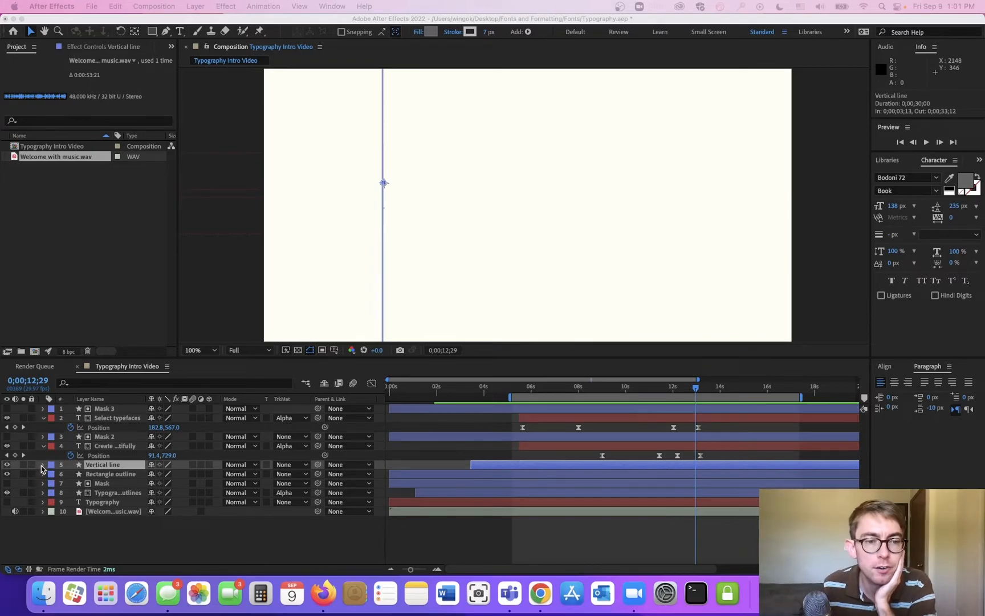
{"action": "left_click", "coordinate": [549, 465]}
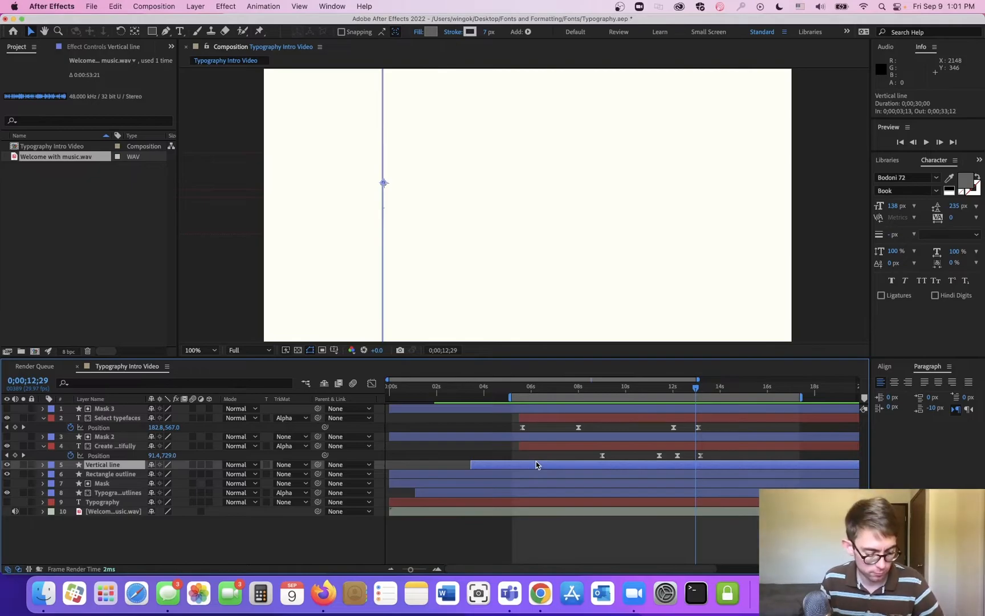
{"action": "key", "text": "super+d"}
{"action": "left_click_drag", "start_coordinate": [121, 465], "coordinate": [124, 409]}
{"action": "left_click_drag", "start_coordinate": [499, 411], "coordinate": [693, 414]}
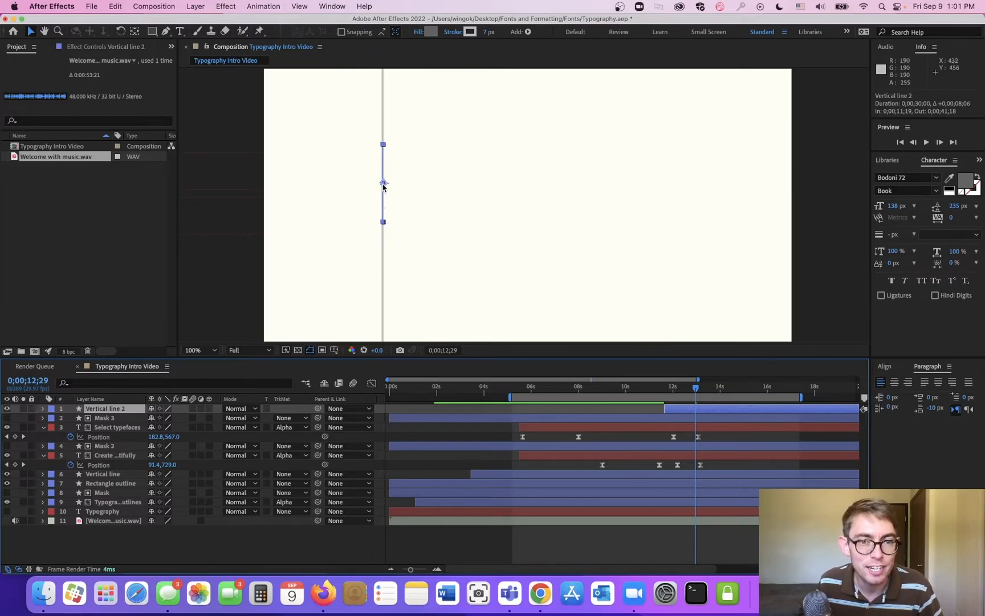
{"action": "left_click_drag", "start_coordinate": [383, 184], "coordinate": [383, 150]}
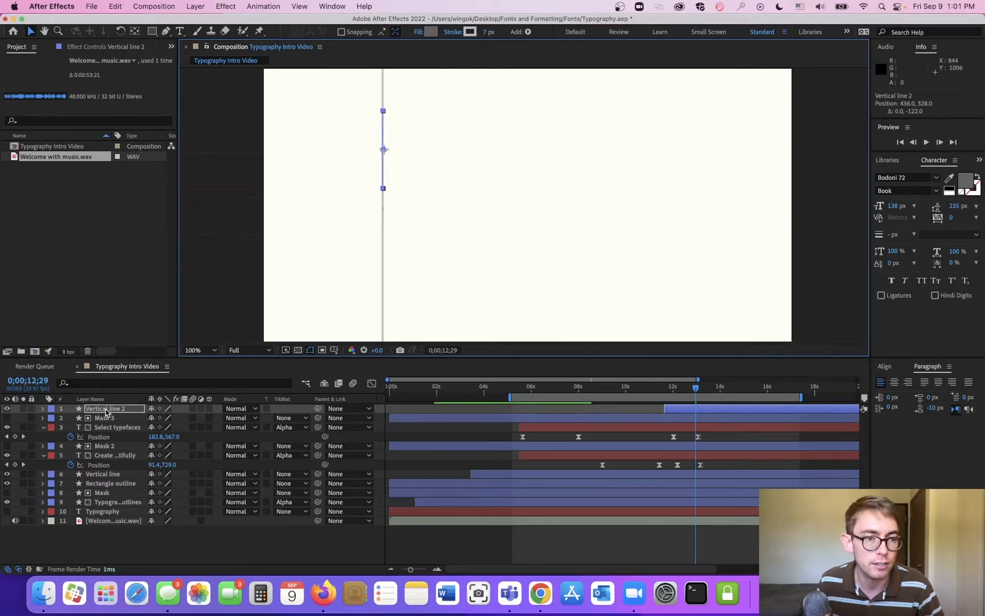
{"action": "left_click", "coordinate": [160, 302]}
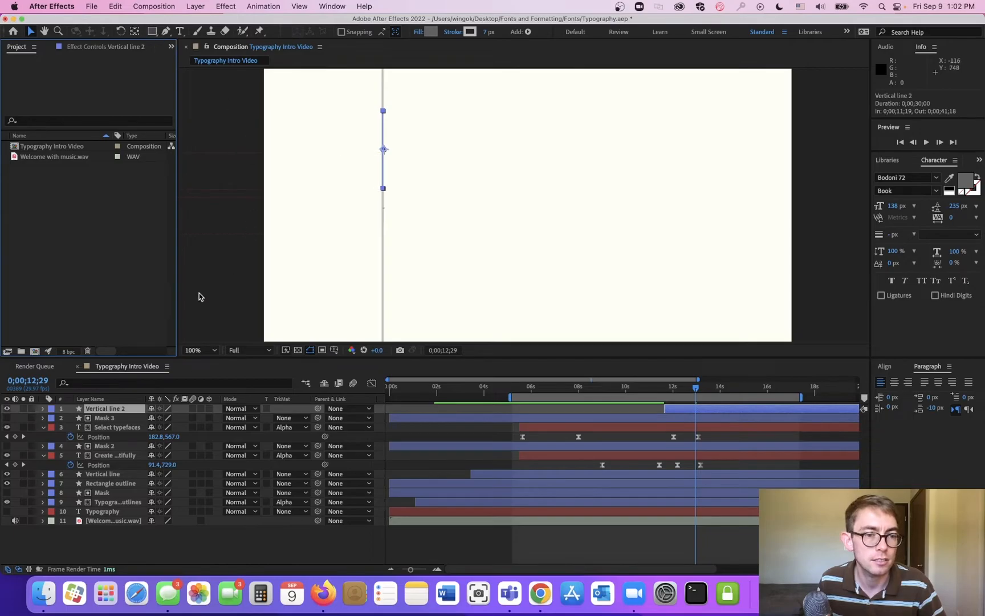
- Duplicate Vertical line 2 and rename the copy Horizontal line
{"action": "left_click", "coordinate": [115, 411]}
{"action": "key", "text": "super+d"}
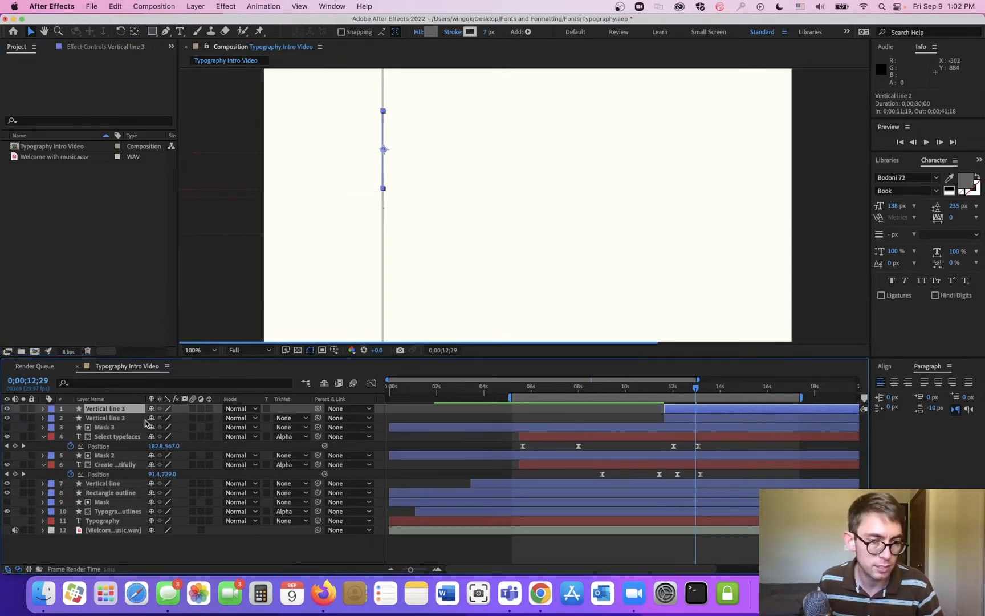
{"action": "key", "text": "Return"}
{"action": "type", "text": "Horizon"}
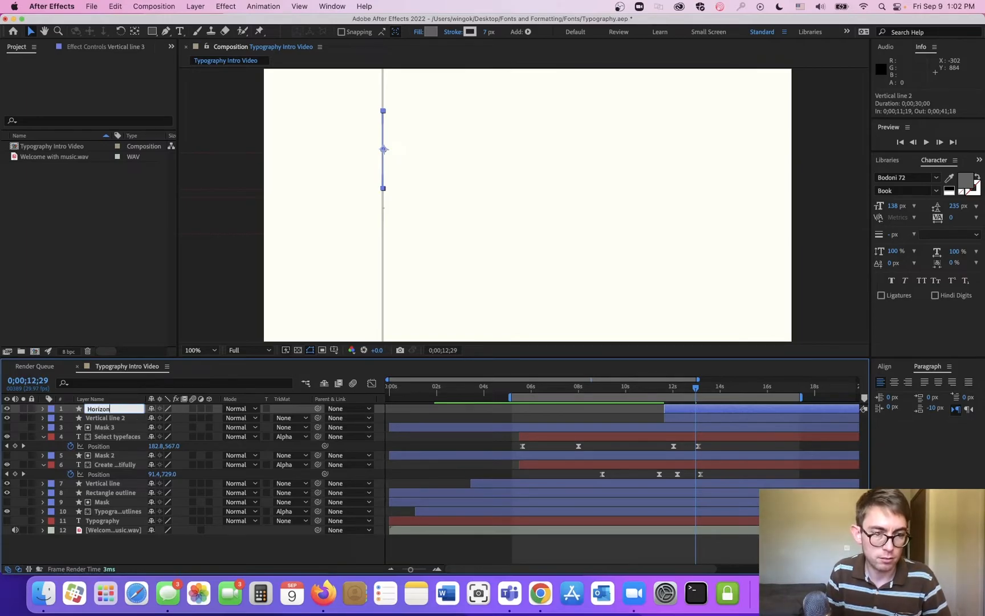
{"action": "type", "text": "tal line"}
{"action": "key", "text": "Return"}
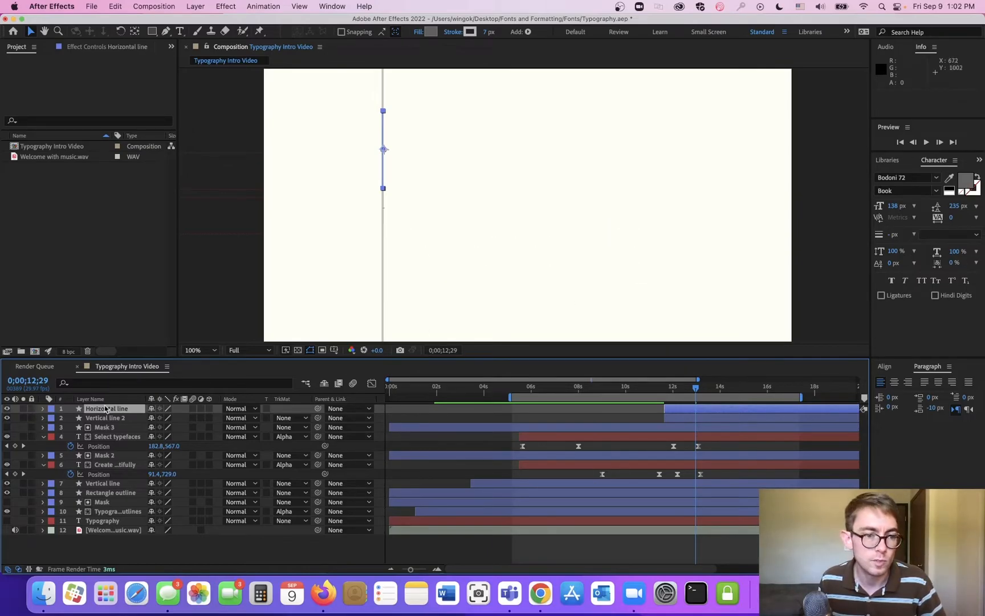
- Set the rotation of Horizontal line to 90°
{"action": "left_click", "coordinate": [44, 409]}
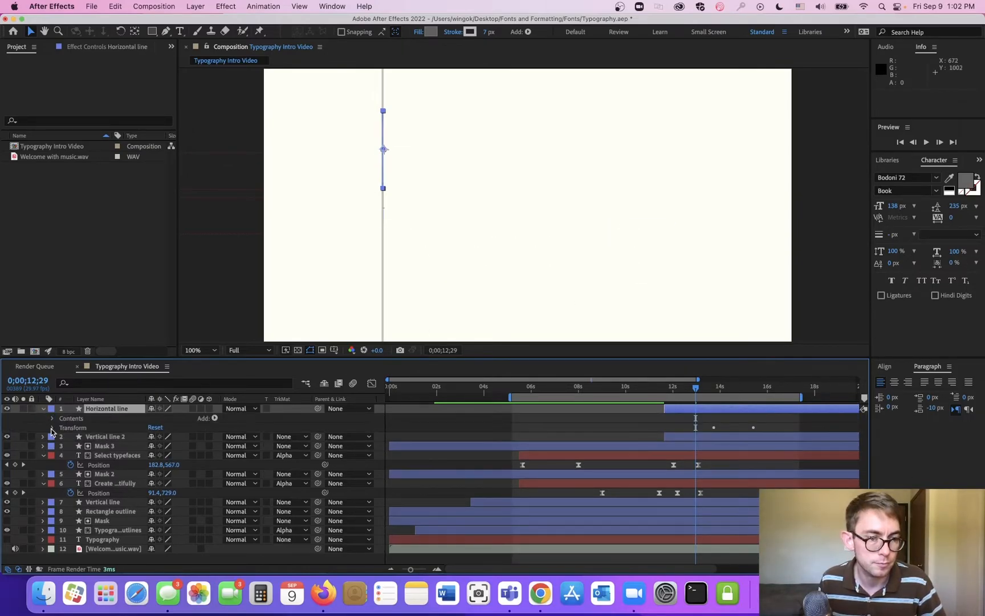
{"action": "left_click", "coordinate": [52, 429]}
{"action": "left_click", "coordinate": [162, 464]}
{"action": "type", "text": "90"}
{"action": "key", "text": "Return"}
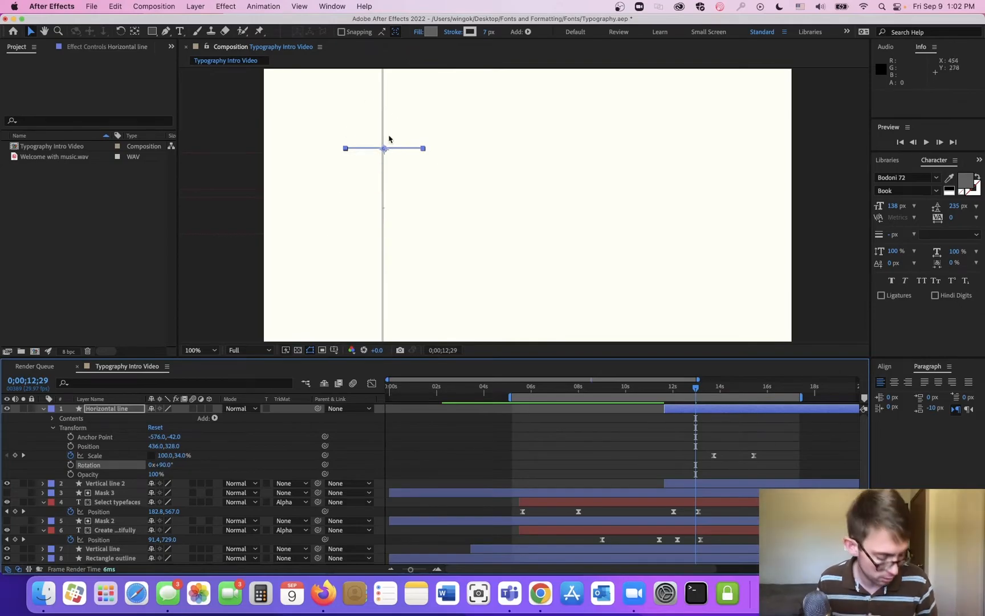
- Centre Horizontal line on the vertical line by nudging it to position 432, 326
{"action": "key", "text": "period"}
{"action": "key", "text": "space"}
{"action": "left_click_drag", "start_coordinate": [344, 146], "coordinate": [462, 207]}
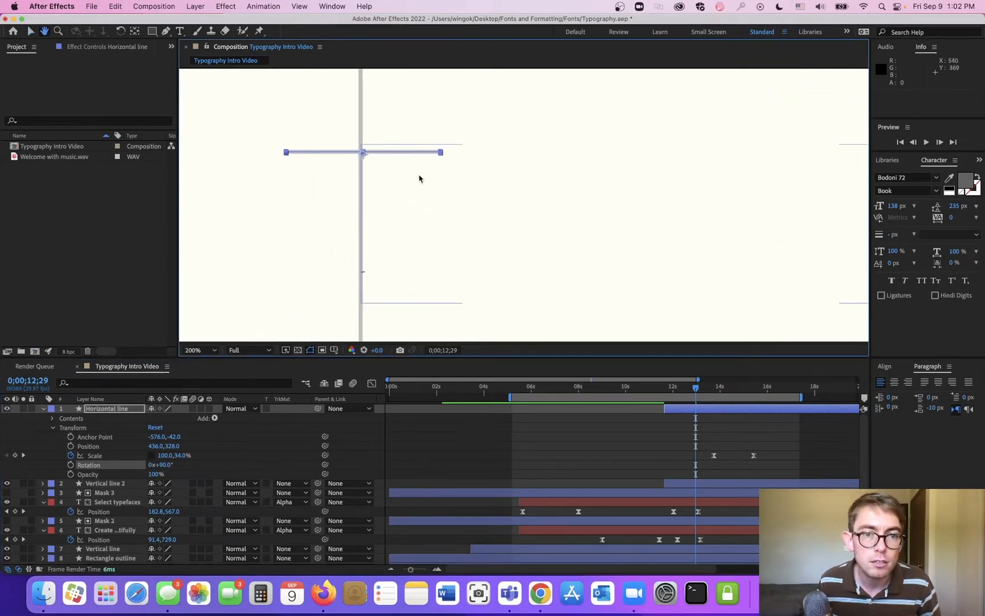
{"action": "left_click_drag", "start_coordinate": [376, 156], "coordinate": [374, 154]}
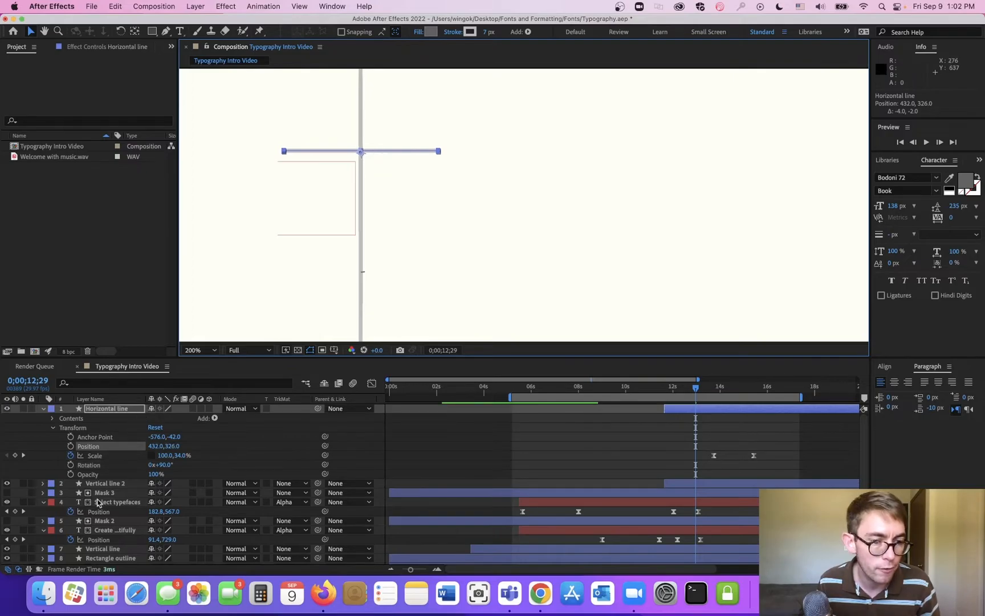
- Move the anchor point of Vertical line 2 onto its crossing with Horizontal line
{"action": "left_click", "coordinate": [112, 485]}
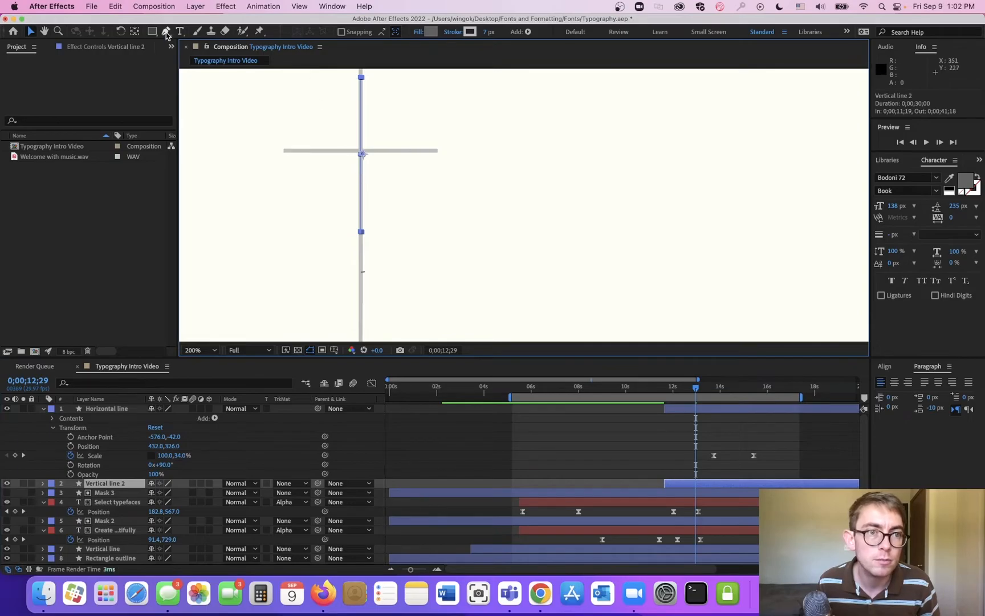
{"action": "left_click", "coordinate": [135, 32]}
{"action": "left_click_drag", "start_coordinate": [362, 155], "coordinate": [360, 153]}
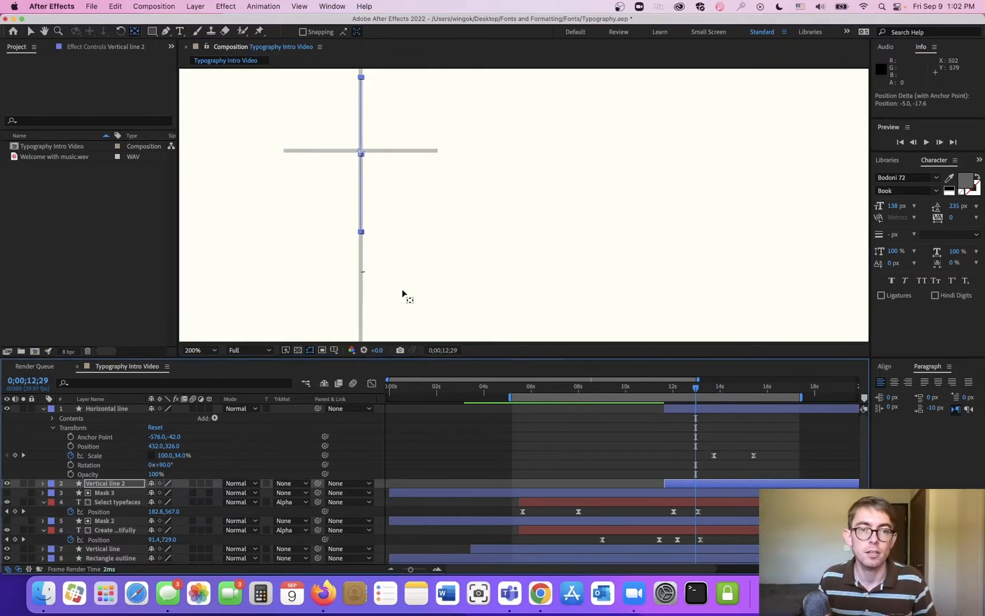
{"action": "key", "text": "comma"}
{"action": "key", "text": "space"}
{"action": "left_click_drag", "start_coordinate": [460, 244], "coordinate": [358, 231]}
{"action": "key", "text": "comma"}
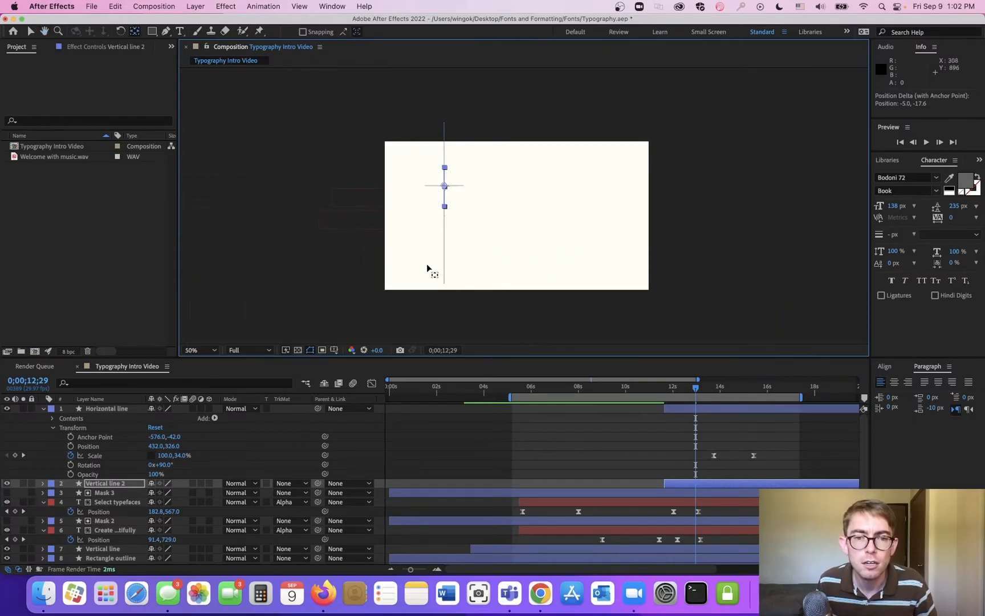
- Set the height scale of Vertical line to 157% at its last scale keyframe, 0;00;07;07
{"action": "left_click_drag", "start_coordinate": [429, 387], "coordinate": [595, 403]}
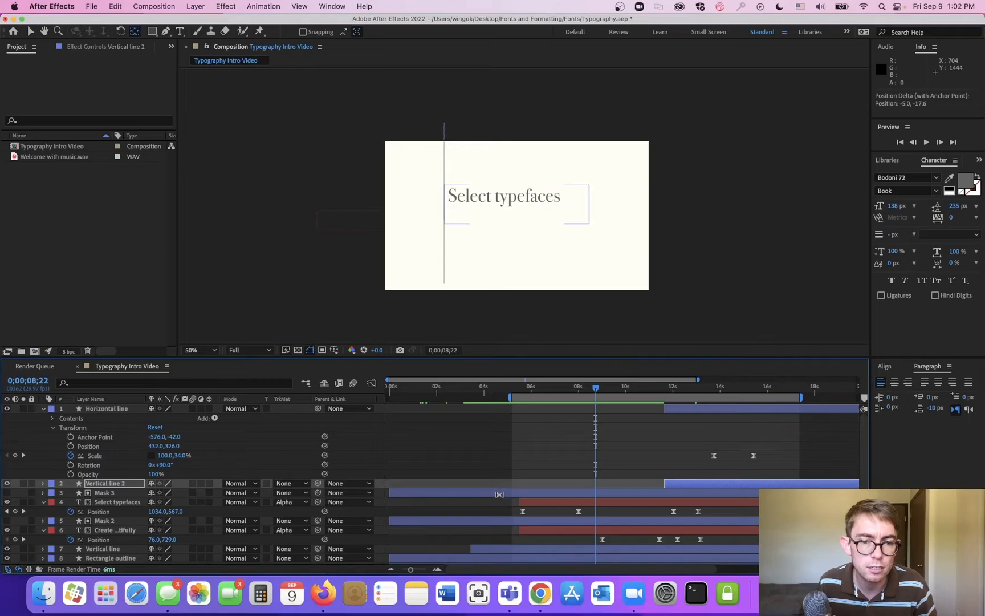
{"action": "left_click", "coordinate": [120, 551]}
{"action": "key", "text": "s"}
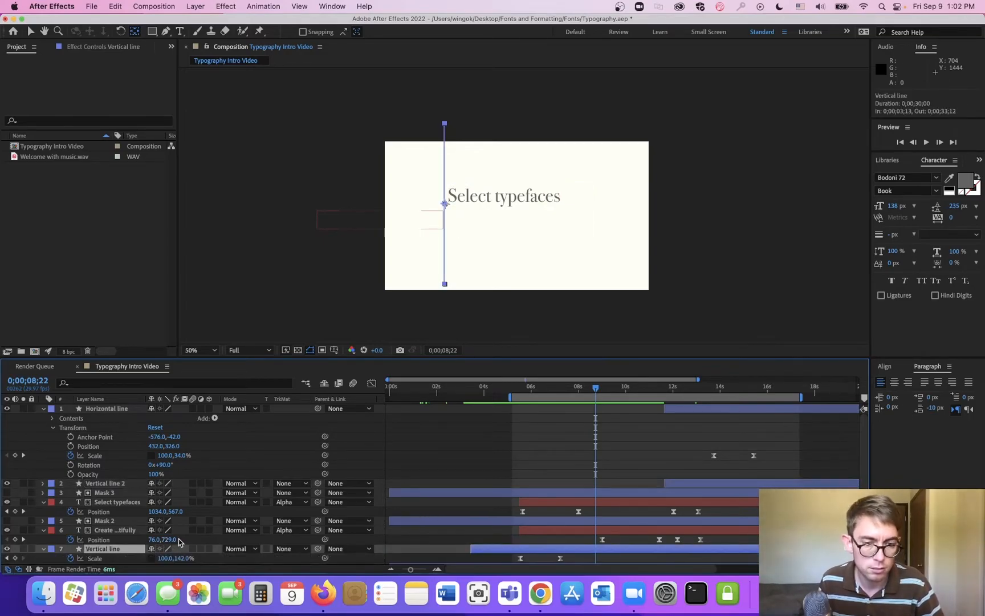
{"action": "scroll", "coordinate": [180, 542], "scroll_direction": "down", "scroll_amount": 3}
{"action": "key", "text": "j"}
{"action": "key", "text": "j"}
{"action": "left_click_drag", "start_coordinate": [182, 530], "coordinate": [195, 531]}
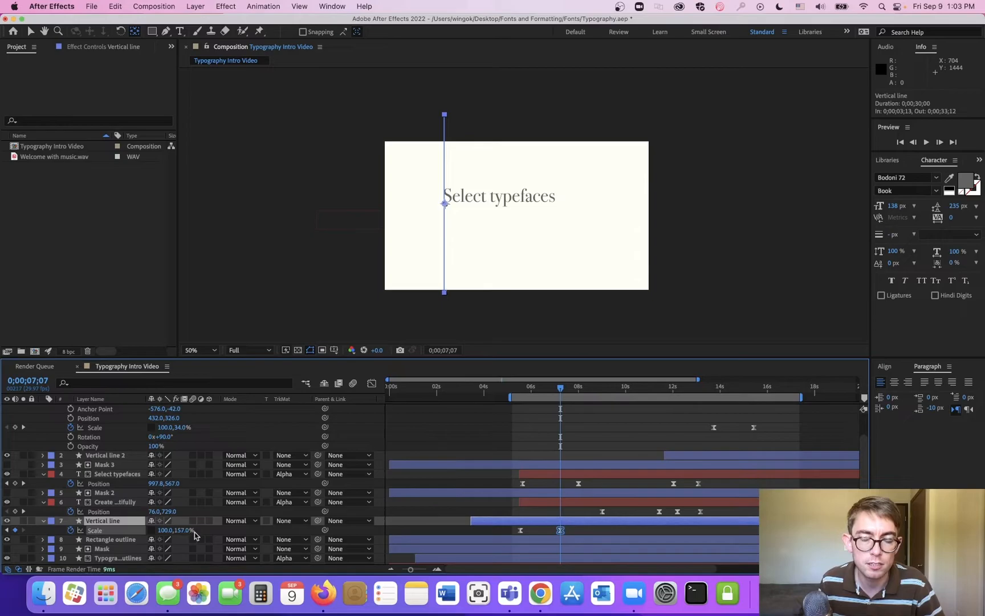
- Try moving the last scale keyframe of Vertical line ahead of its first one, and undo the move
{"action": "left_click_drag", "start_coordinate": [531, 395], "coordinate": [663, 412]}
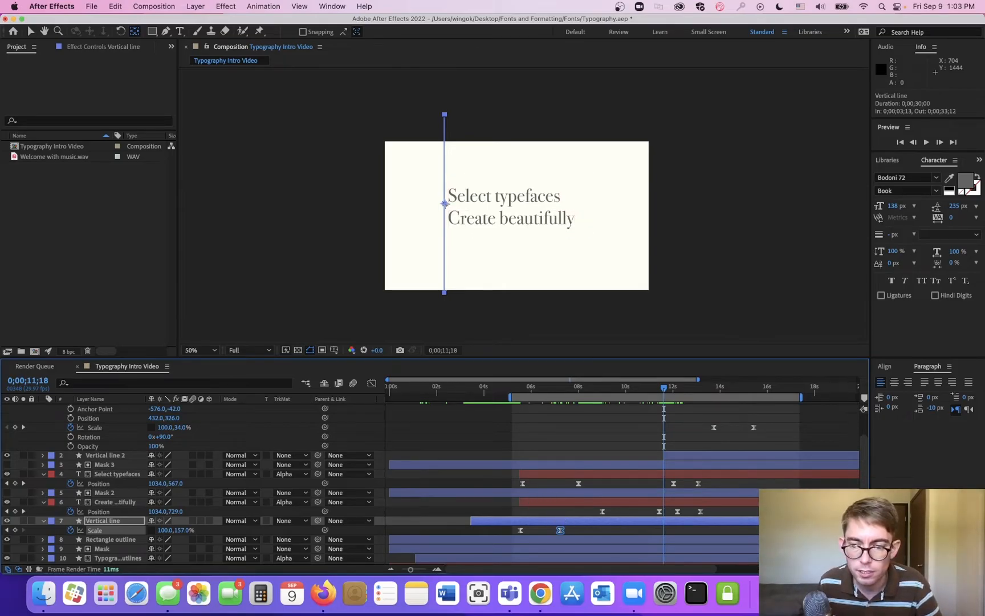
{"action": "left_click", "coordinate": [390, 569]}
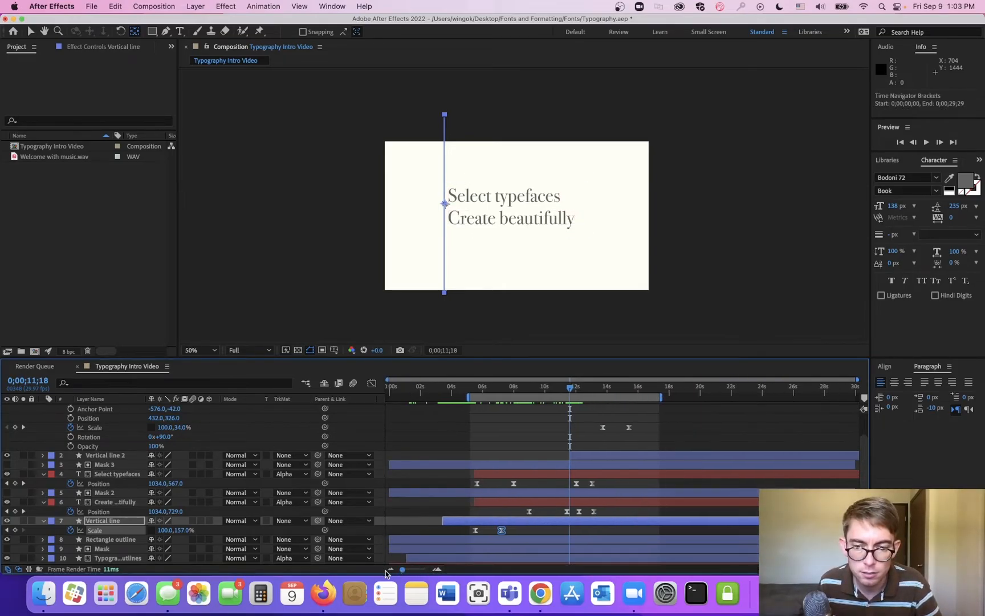
{"action": "left_click_drag", "start_coordinate": [501, 530], "coordinate": [435, 530]}
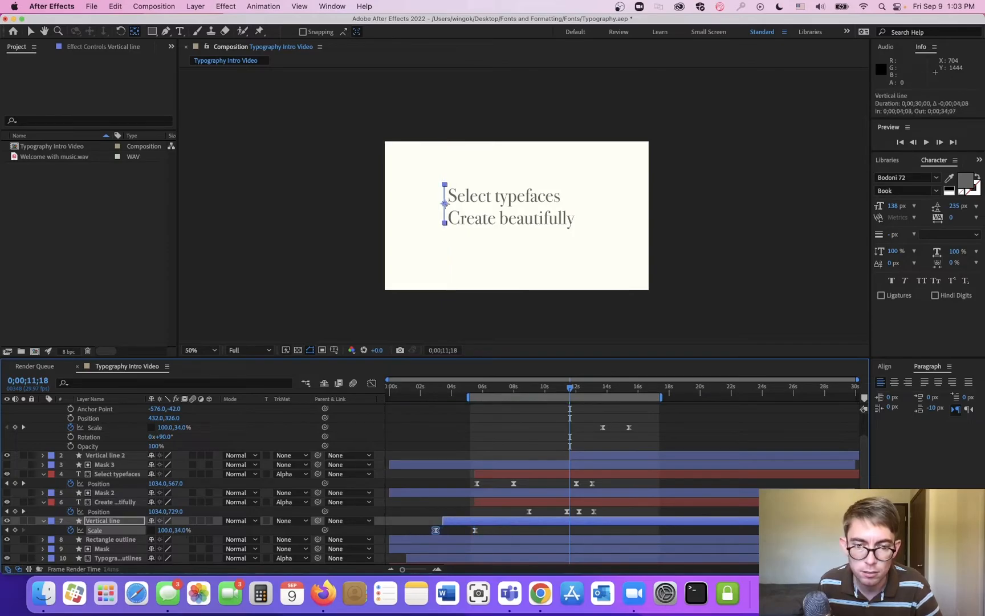
{"action": "key", "text": "super+z"}
- Try shifting the Vertical line layer in time, and undo the layer time change
{"action": "left_click", "coordinate": [568, 522]}
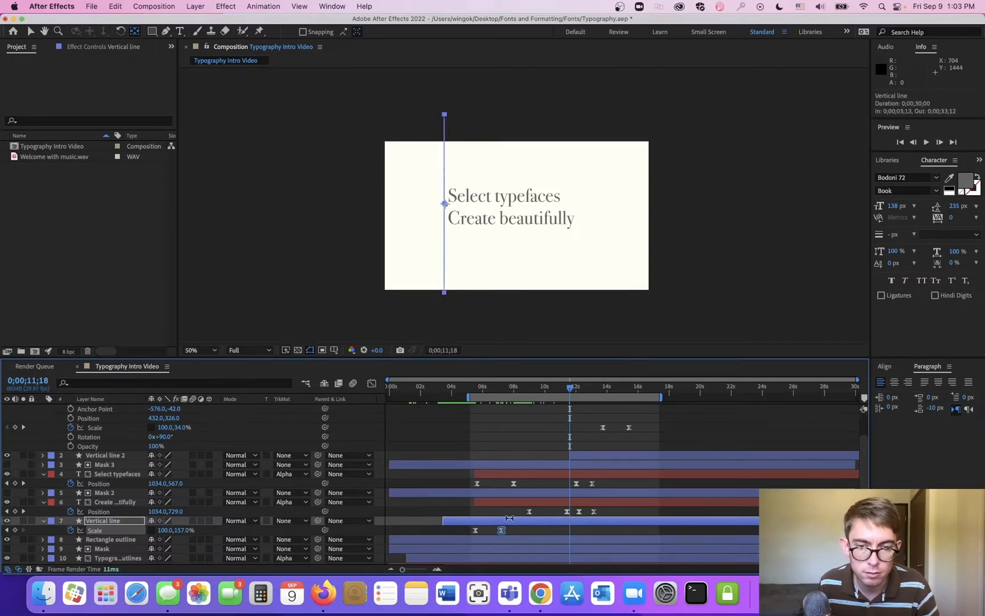
{"action": "left_click", "coordinate": [424, 494]}
{"action": "left_click", "coordinate": [447, 520]}
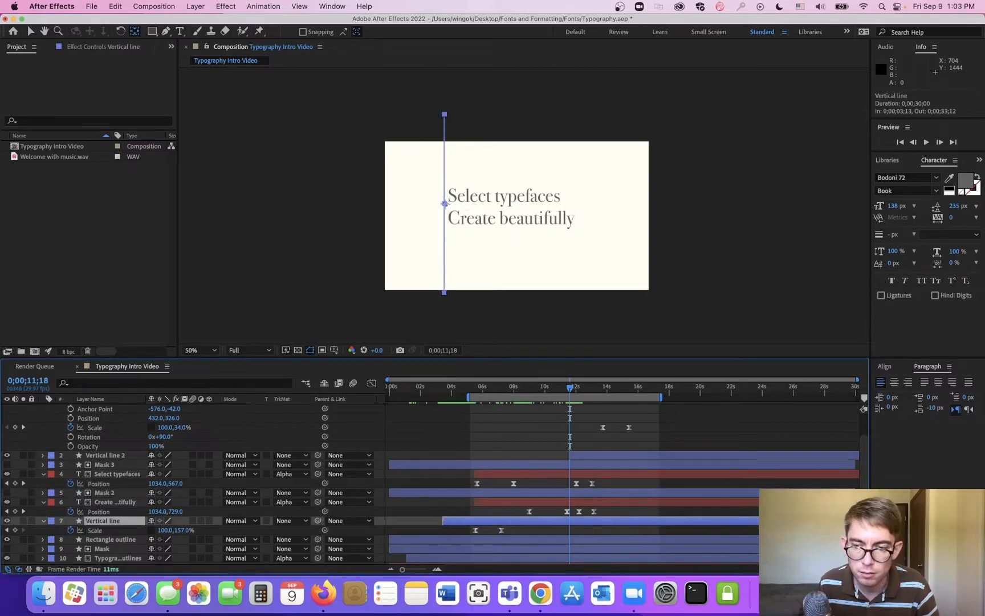
{"action": "left_click", "coordinate": [501, 531]}
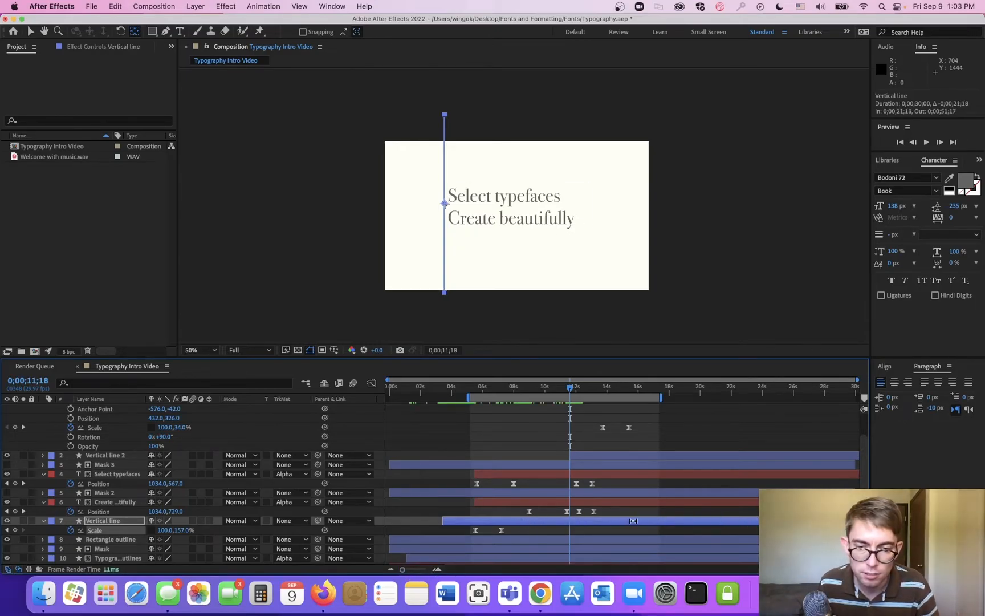
{"action": "left_click_drag", "start_coordinate": [841, 521], "coordinate": [675, 528]}
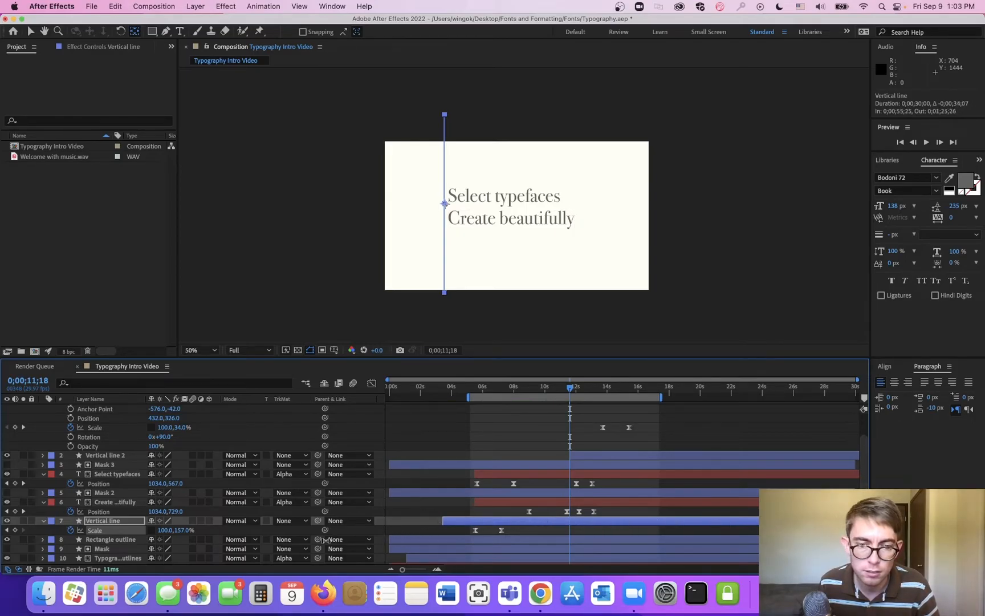
{"action": "left_click_drag", "start_coordinate": [339, 536], "coordinate": [572, 520]}
{"action": "key", "text": "super+z"}
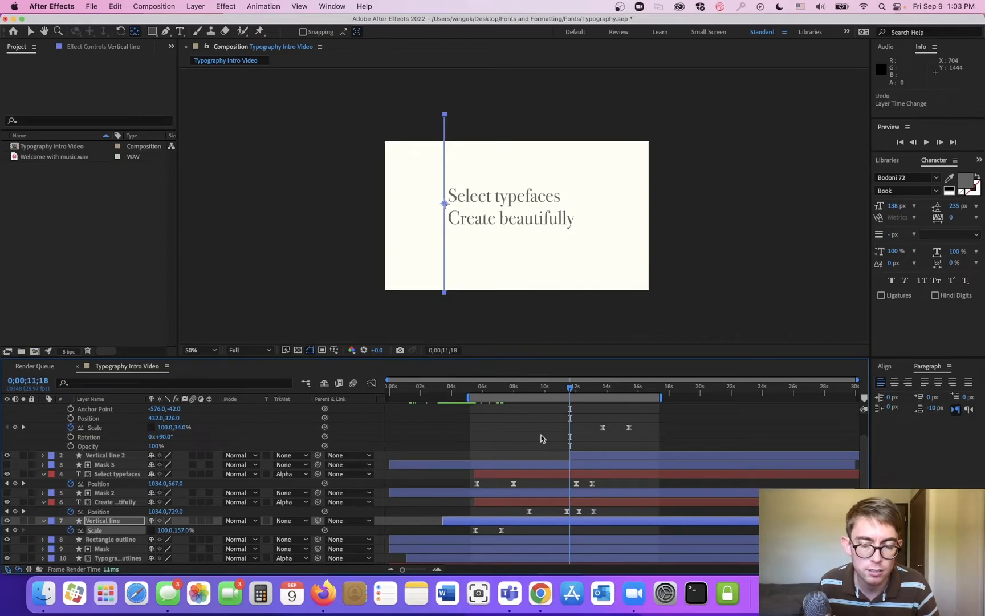
- Try shifting the Mask 3 layer along the timeline
{"action": "left_click_drag", "start_coordinate": [452, 388], "coordinate": [584, 406]}
{"action": "left_click", "coordinate": [485, 465]}
{"action": "left_click_drag", "start_coordinate": [472, 465], "coordinate": [500, 465]}
{"action": "left_click_drag", "start_coordinate": [633, 466], "coordinate": [610, 468]}
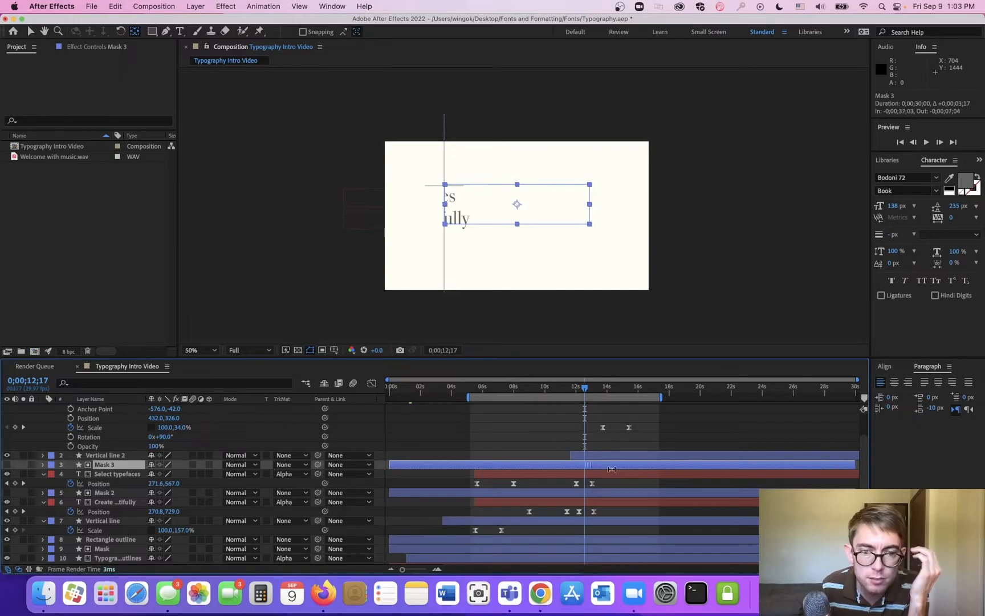
{"action": "left_click_drag", "start_coordinate": [809, 461], "coordinate": [587, 469]}
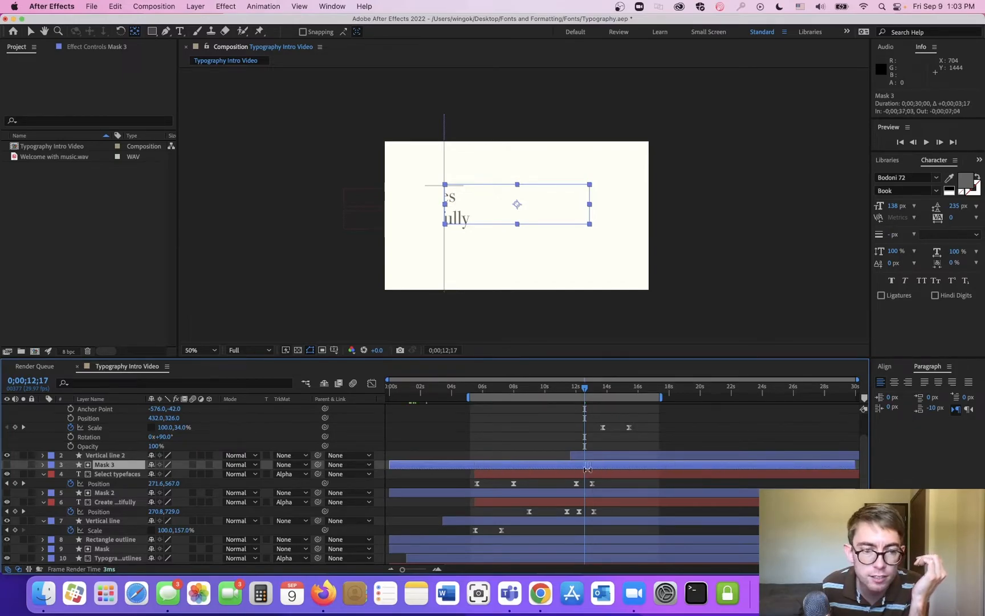
- Keyframe the opacity of Vertical line from 100% at 0;00;09;20 to 0% at 0;00;10;01
{"action": "left_click_drag", "start_coordinate": [493, 390], "coordinate": [542, 397]}
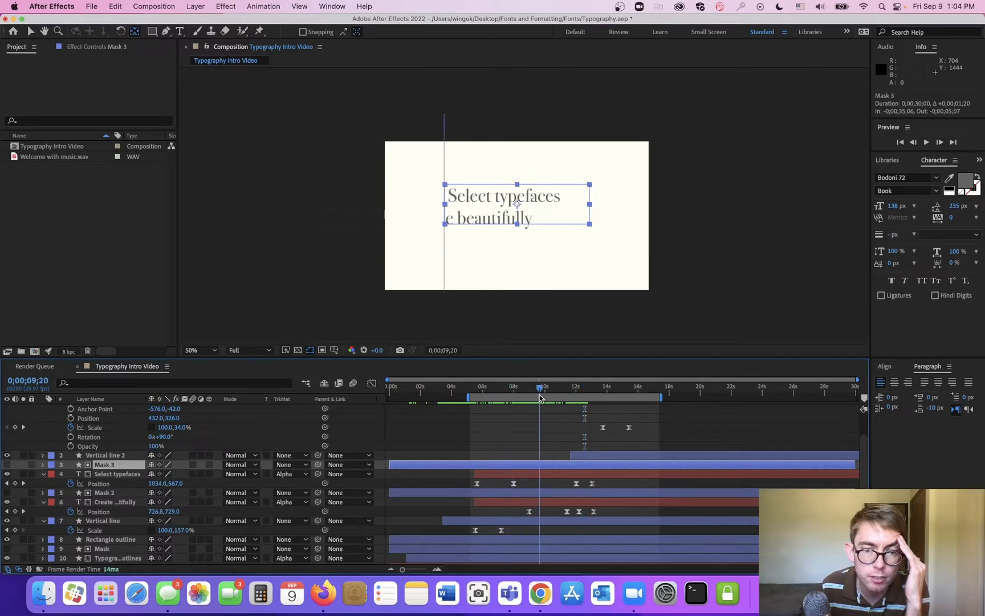
{"action": "left_click", "coordinate": [526, 521]}
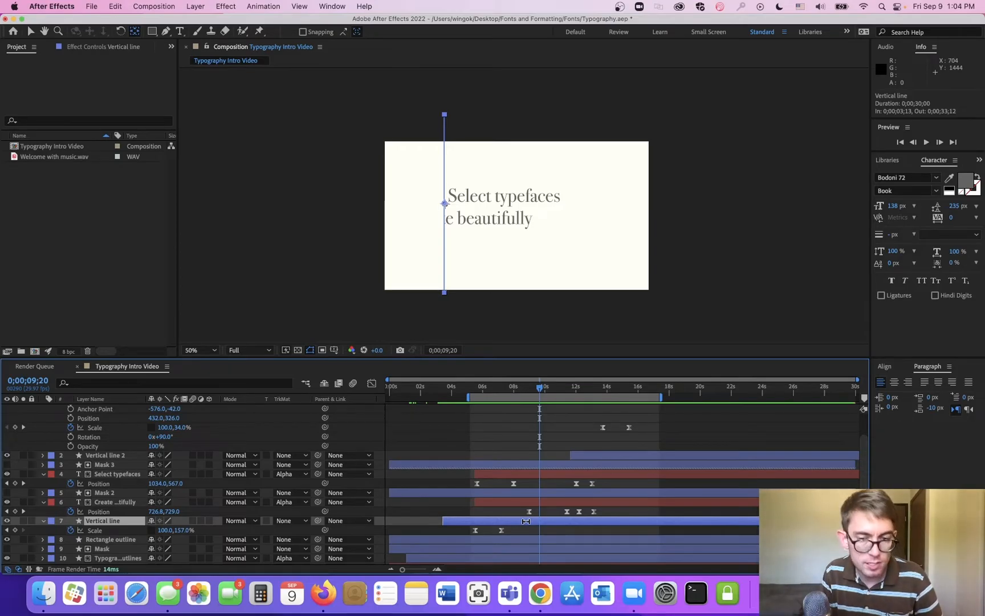
{"action": "key", "text": "t"}
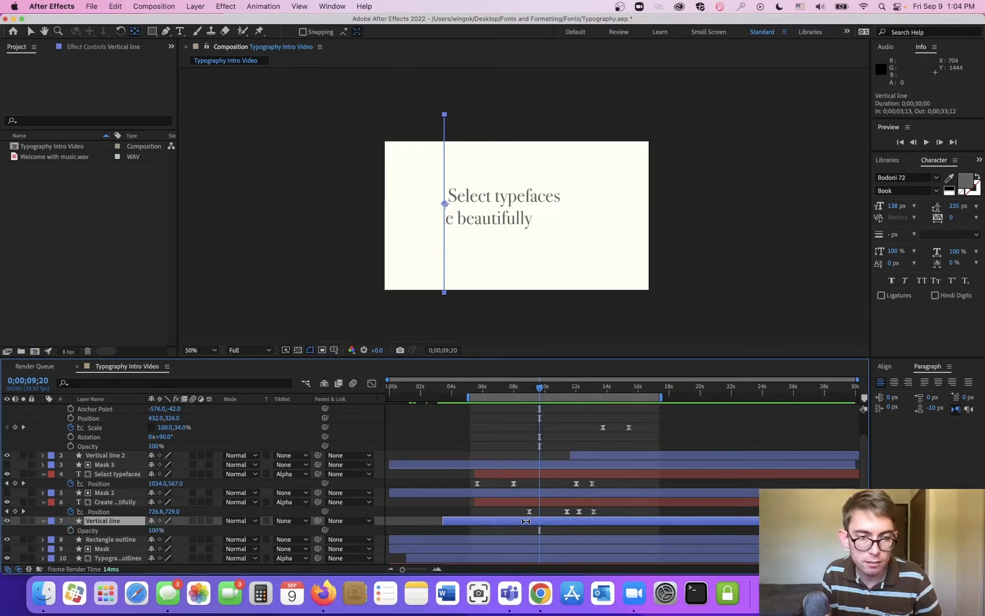
{"action": "left_click", "coordinate": [70, 530]}
{"action": "left_click_drag", "start_coordinate": [543, 394], "coordinate": [546, 392]}
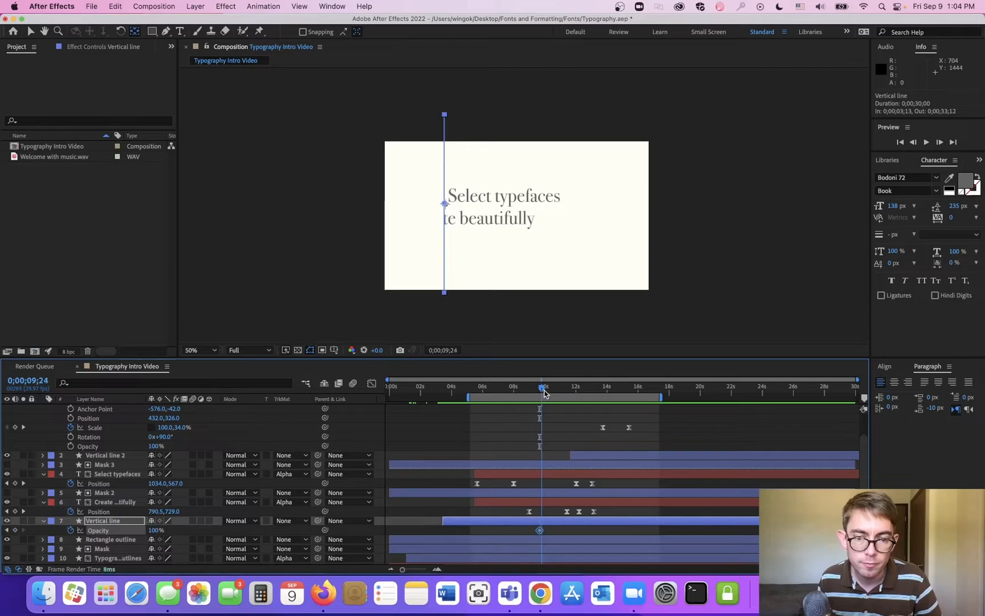
{"action": "left_click", "coordinate": [155, 530]}
{"action": "type", "text": "0"}
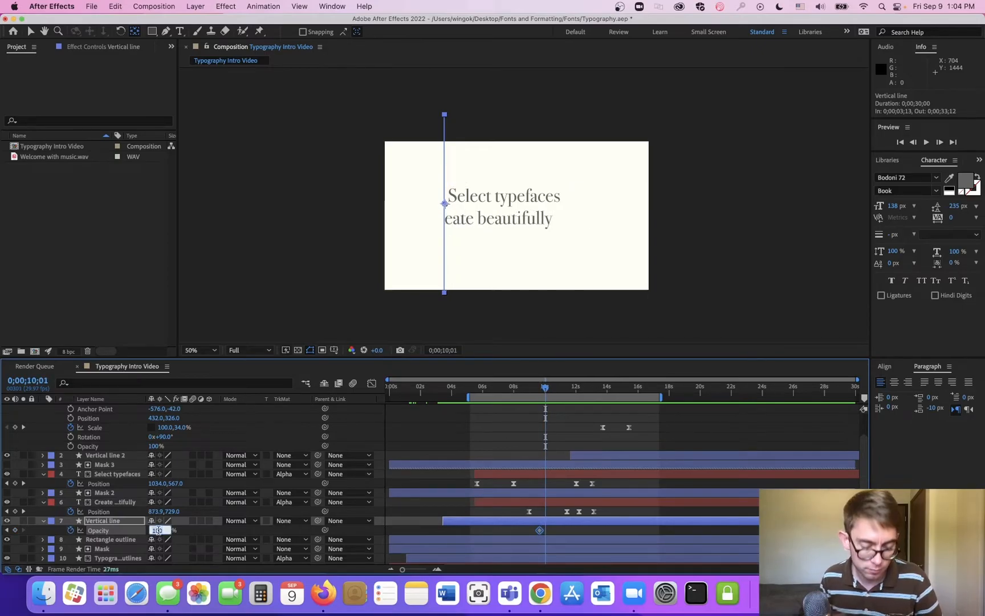
{"action": "key", "text": "Return"}
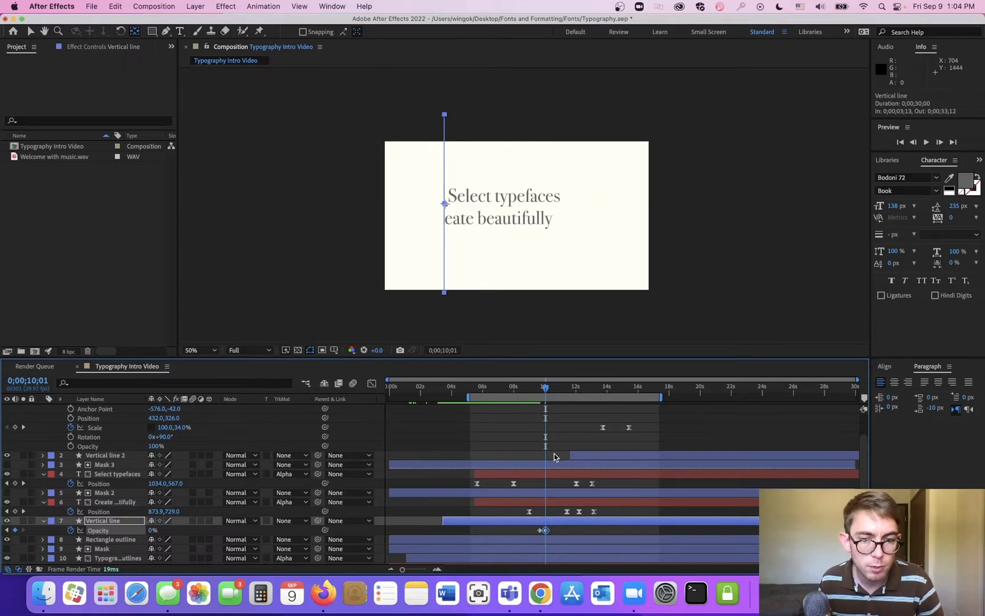
- Extend the start of the Vertical line 2 layer back to 0;00;06;10
{"action": "left_click", "coordinate": [578, 456]}
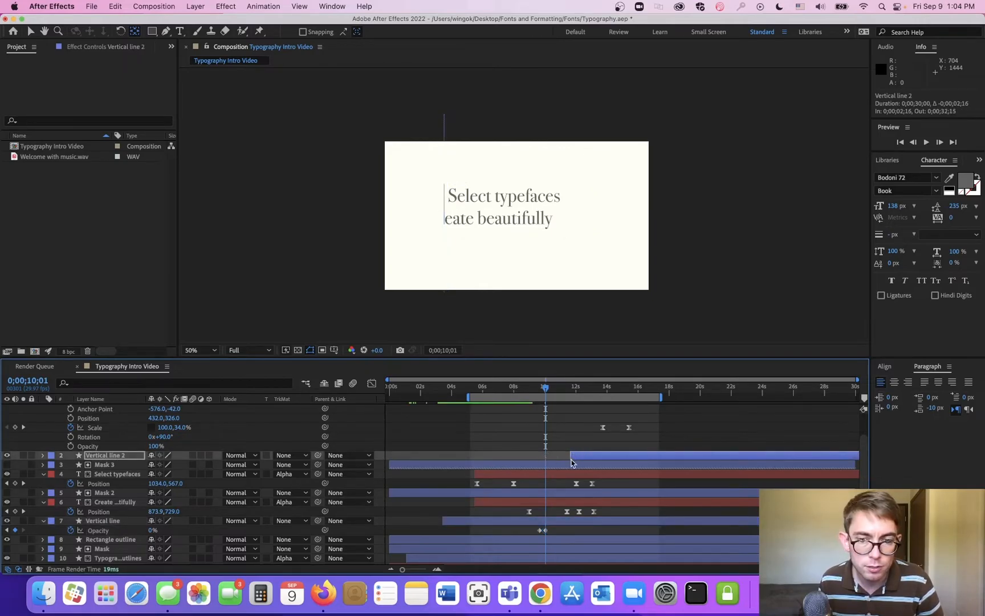
{"action": "left_click", "coordinate": [759, 437]}
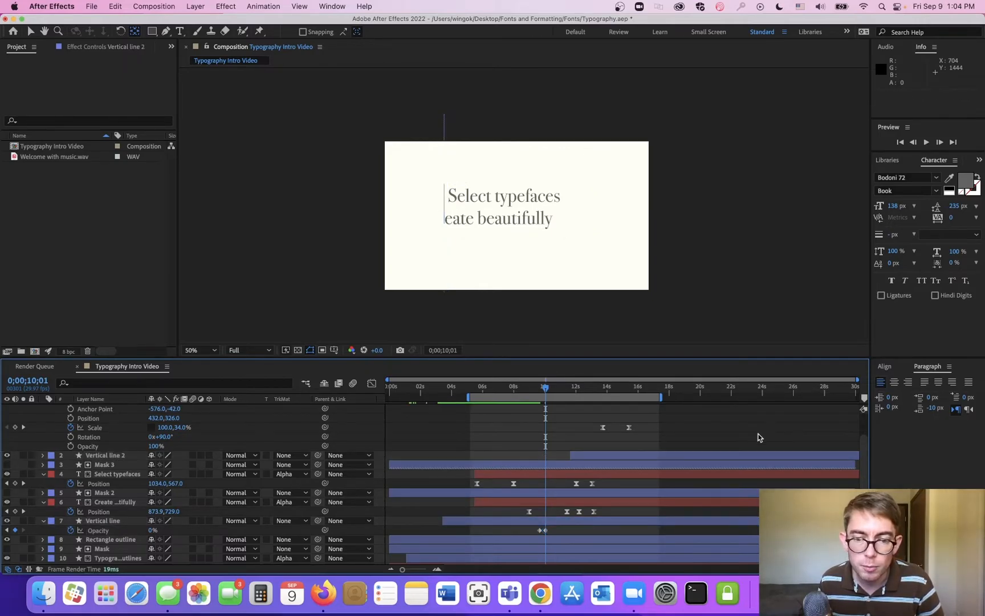
{"action": "left_click", "coordinate": [654, 464]}
{"action": "left_click", "coordinate": [651, 457]}
{"action": "left_click_drag", "start_coordinate": [652, 456], "coordinate": [576, 458]}
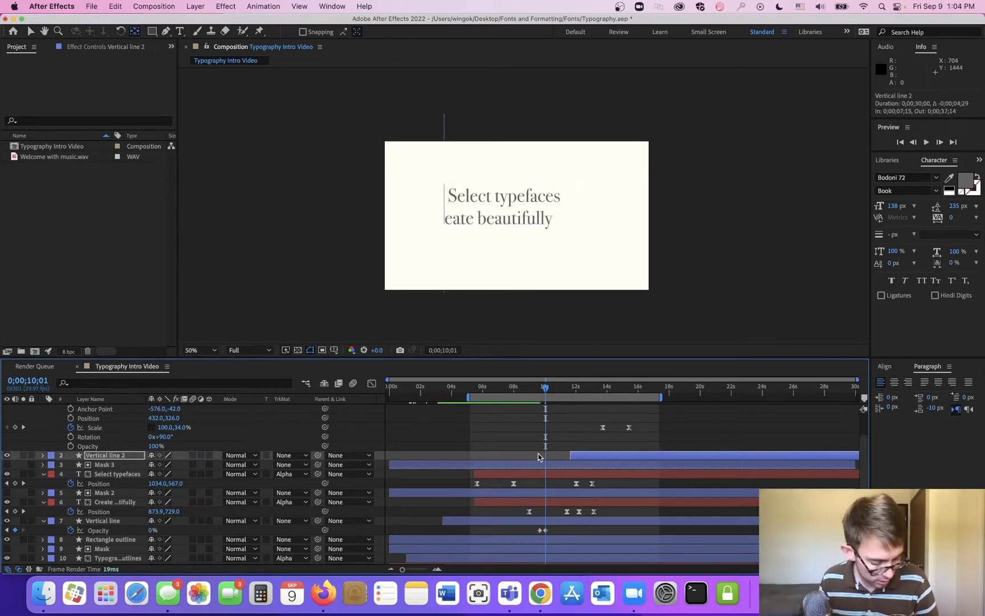
{"action": "scroll", "coordinate": [533, 454], "scroll_direction": "up", "scroll_amount": 2}
{"action": "left_click_drag", "start_coordinate": [608, 463], "coordinate": [461, 470]}
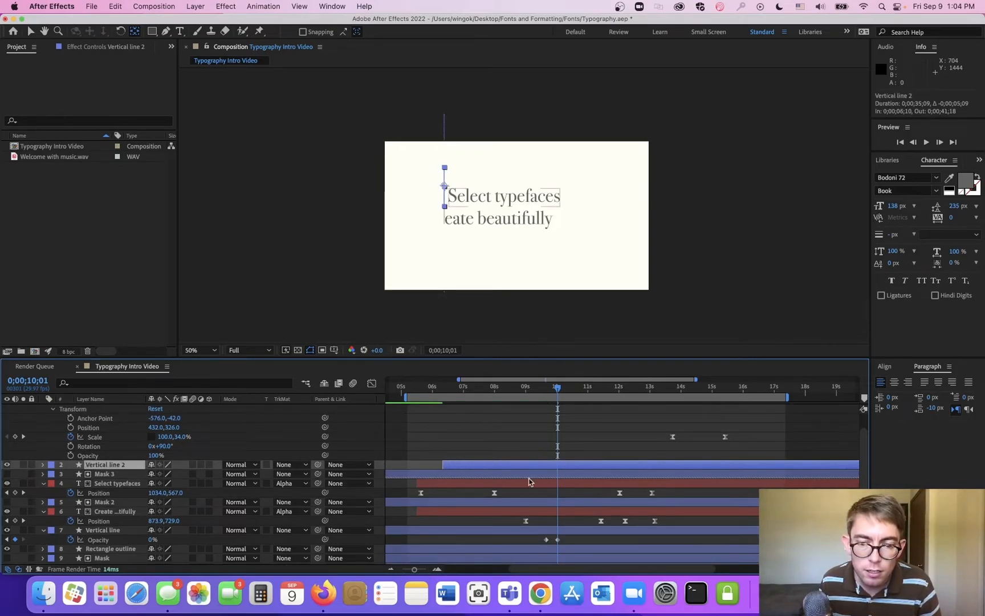
- Keyframe the opacity of Vertical line 2 from 0% at 0;00;09;20 to 100% at 0;00;10;01, and check the line swap
{"action": "key", "text": "j"}
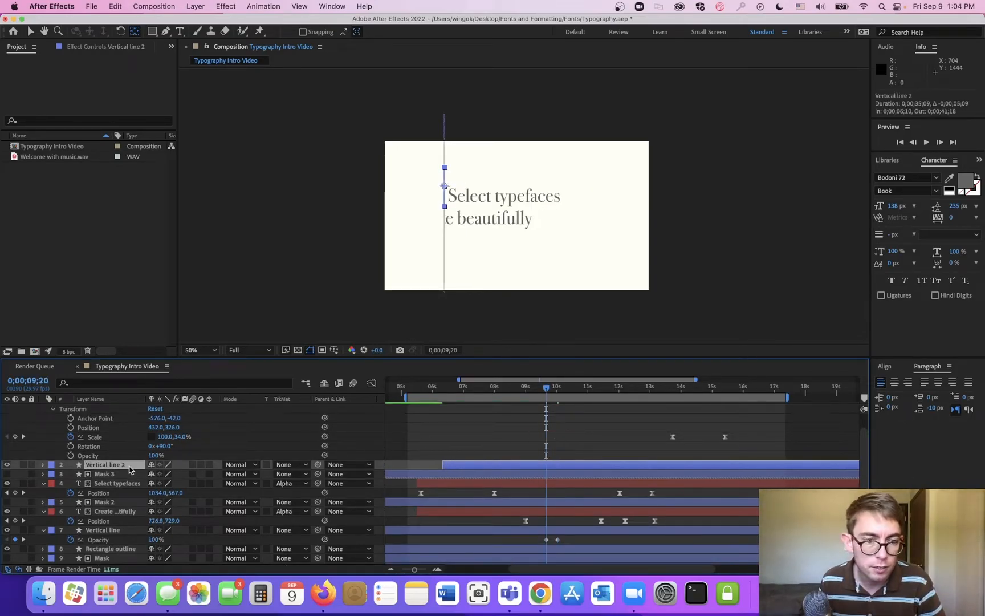
{"action": "key", "text": "t"}
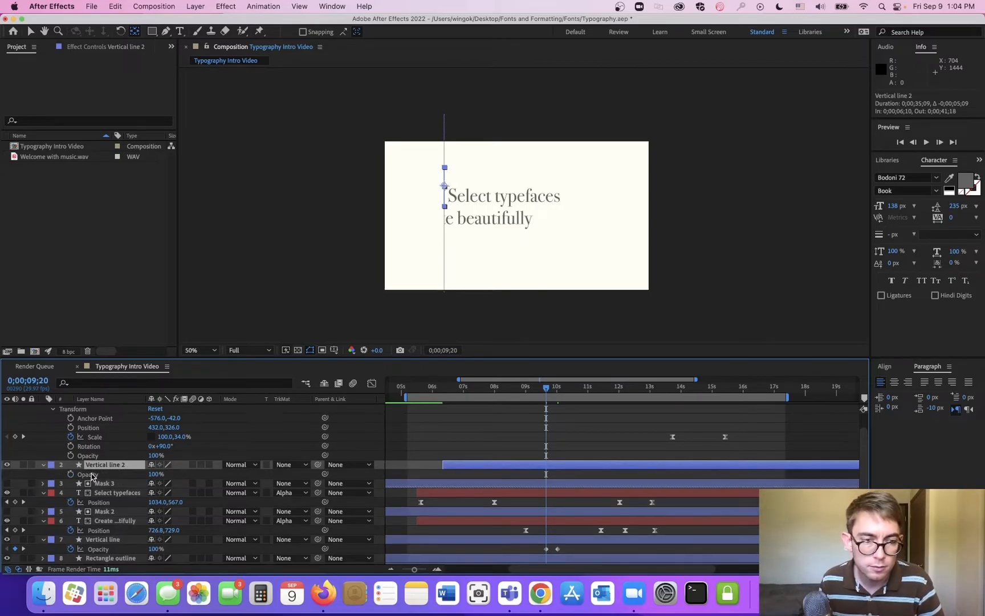
{"action": "left_click", "coordinate": [71, 474]}
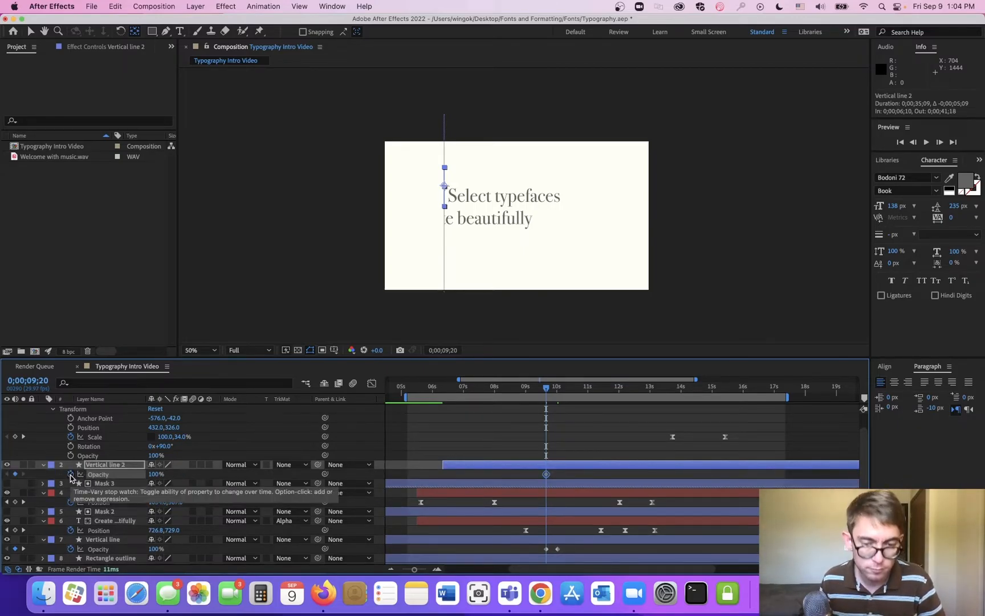
{"action": "key", "text": "k"}
{"action": "left_click", "coordinate": [15, 478]}
{"action": "left_click", "coordinate": [15, 475]}
{"action": "left_click", "coordinate": [7, 475]}
{"action": "left_click", "coordinate": [152, 474]}
{"action": "type", "text": "0"}
{"action": "left_click", "coordinate": [525, 388]}
{"action": "left_click_drag", "start_coordinate": [526, 388], "coordinate": [565, 395]}
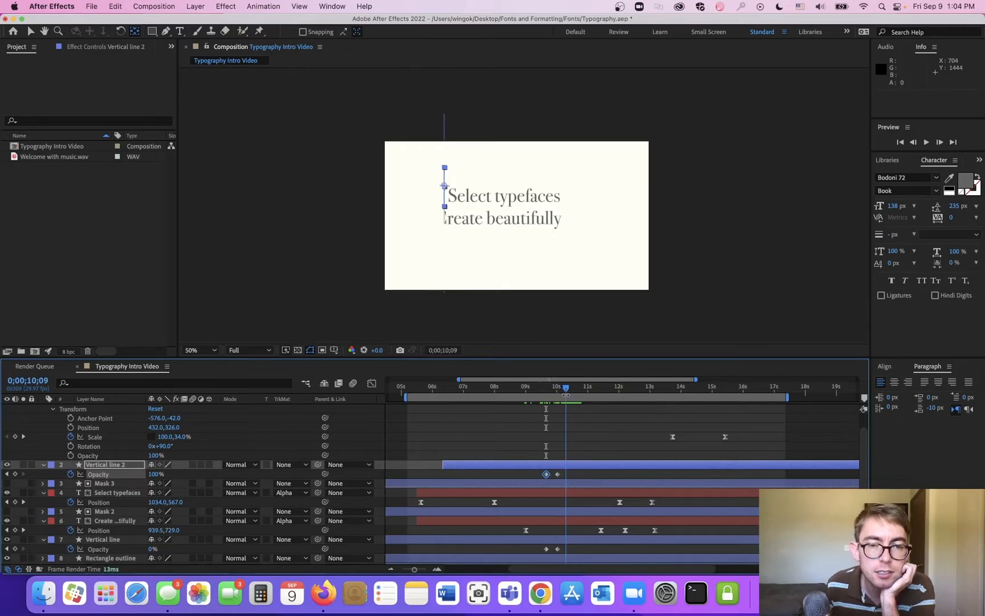
- Remove the scale keyframes of Vertical line 2 and set its height scale to 184%
{"action": "key", "text": "s"}
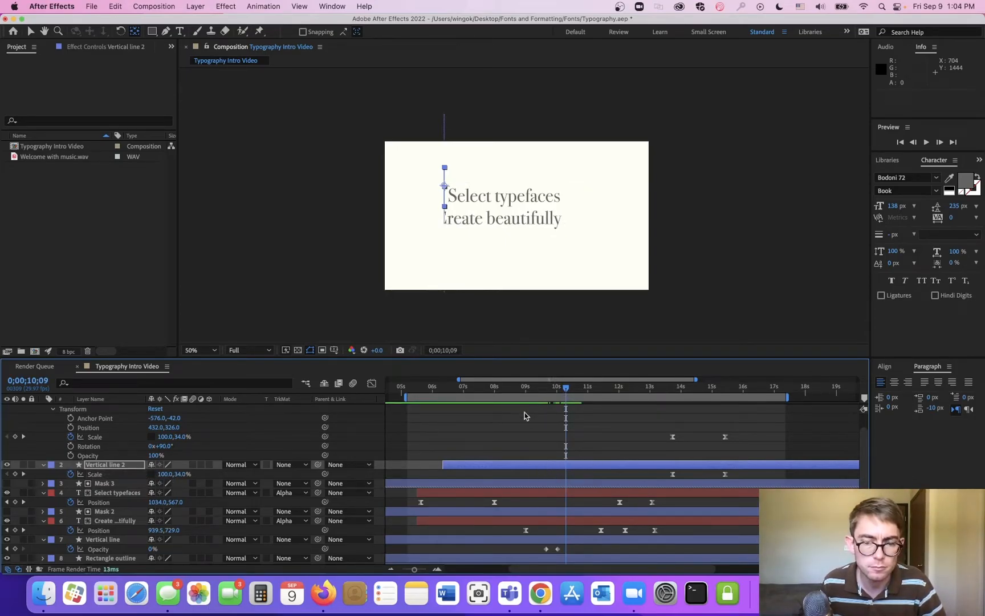
{"action": "left_click", "coordinate": [70, 474]}
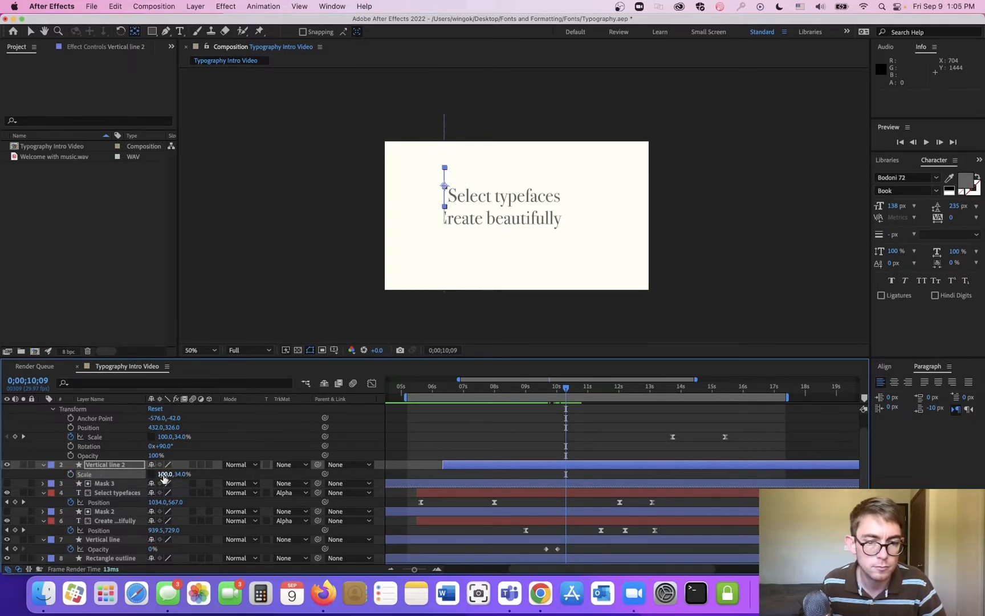
{"action": "left_click_drag", "start_coordinate": [181, 474], "coordinate": [255, 466]}
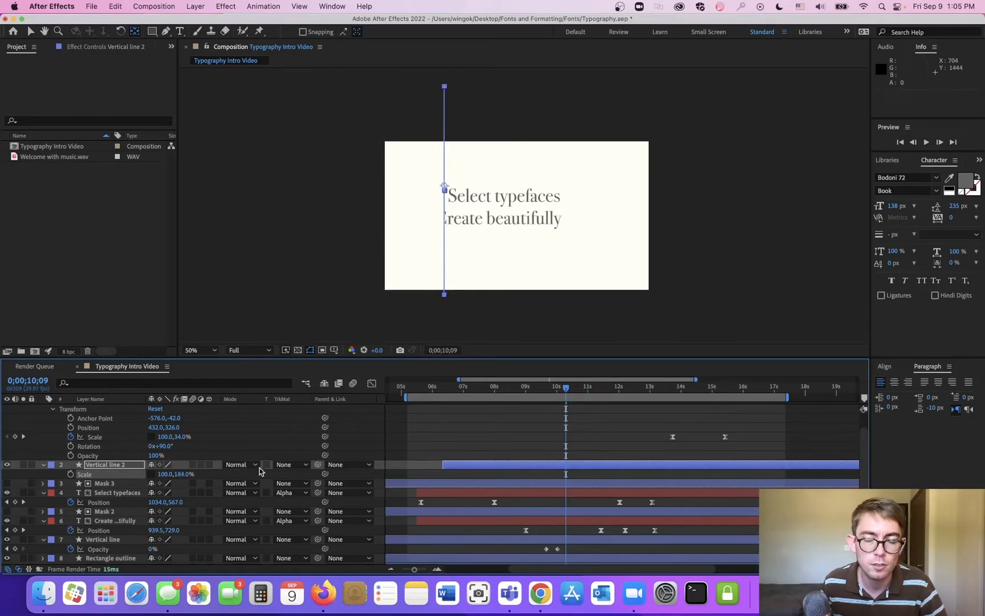
- Trim the start of the Vertical line 2 layer to 0;00;09;04
{"action": "left_click_drag", "start_coordinate": [536, 388], "coordinate": [491, 406]}
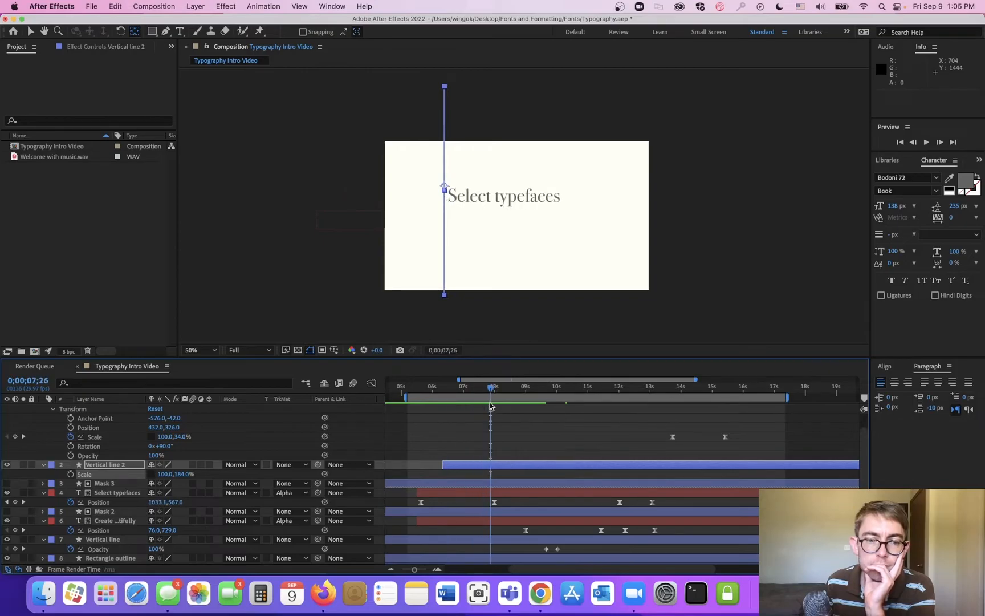
{"action": "left_click", "coordinate": [446, 465]}
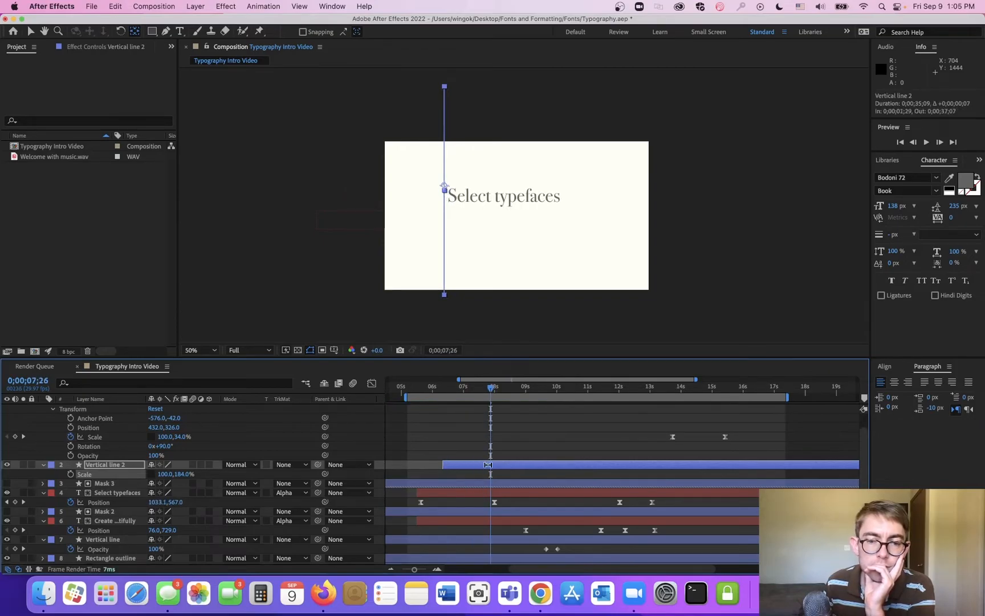
{"action": "left_click", "coordinate": [478, 446]}
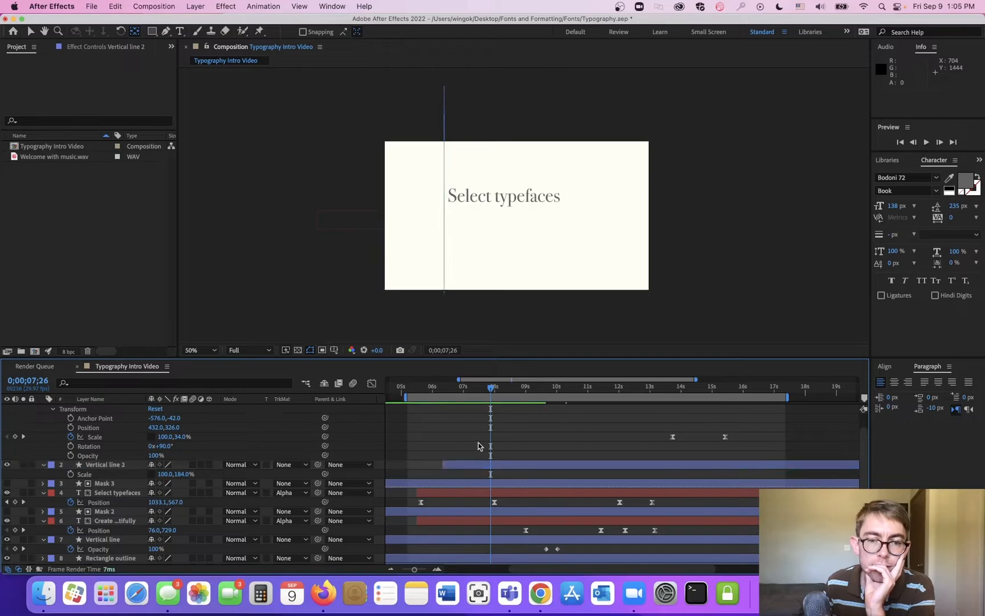
{"action": "left_click", "coordinate": [465, 462]}
{"action": "left_click_drag", "start_coordinate": [439, 465], "coordinate": [526, 465]}
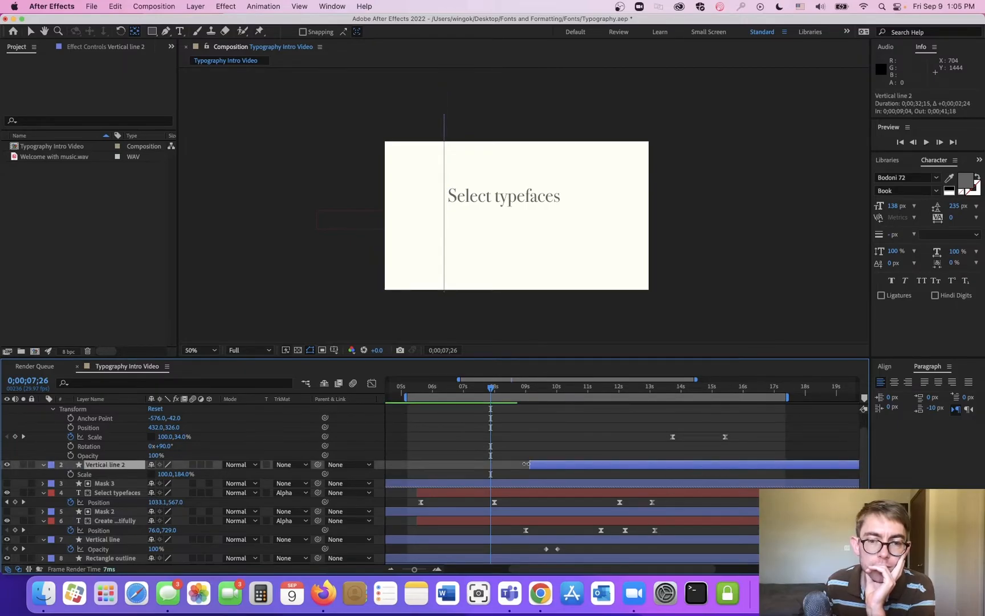
- Shift Vertical line 2 with its opacity keyframes to start at 0;00;09;06, and check the crossfade with Vertical line
{"action": "key", "text": "t"}
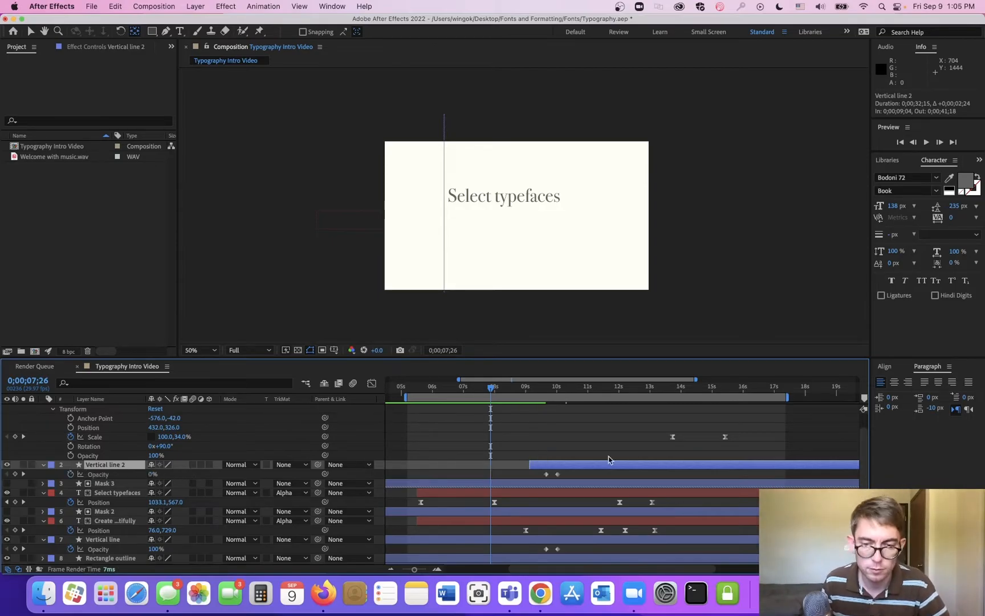
{"action": "left_click_drag", "start_coordinate": [560, 467], "coordinate": [574, 467]}
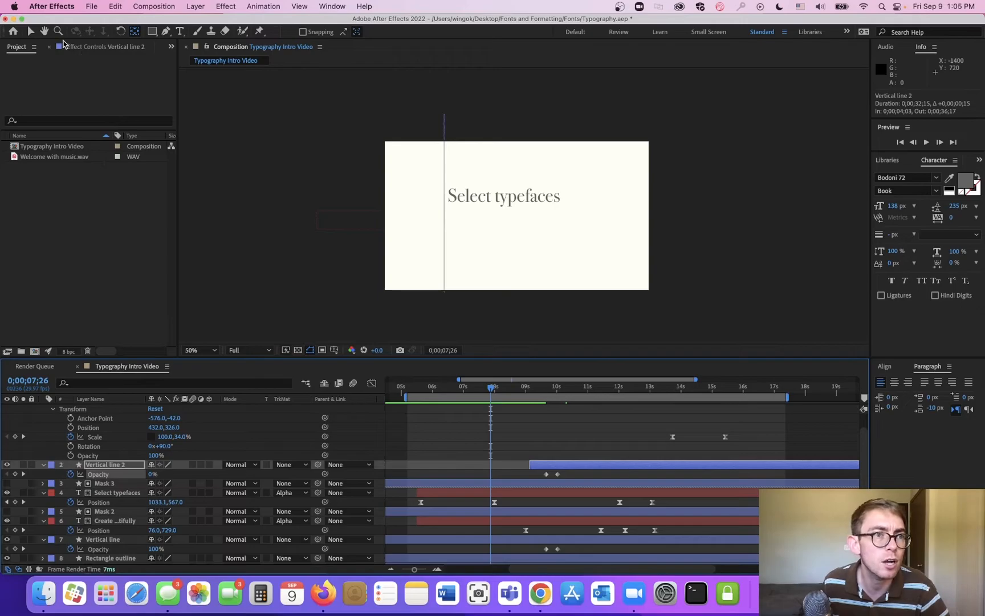
{"action": "left_click", "coordinate": [29, 32]}
{"action": "left_click_drag", "start_coordinate": [542, 467], "coordinate": [561, 468]}
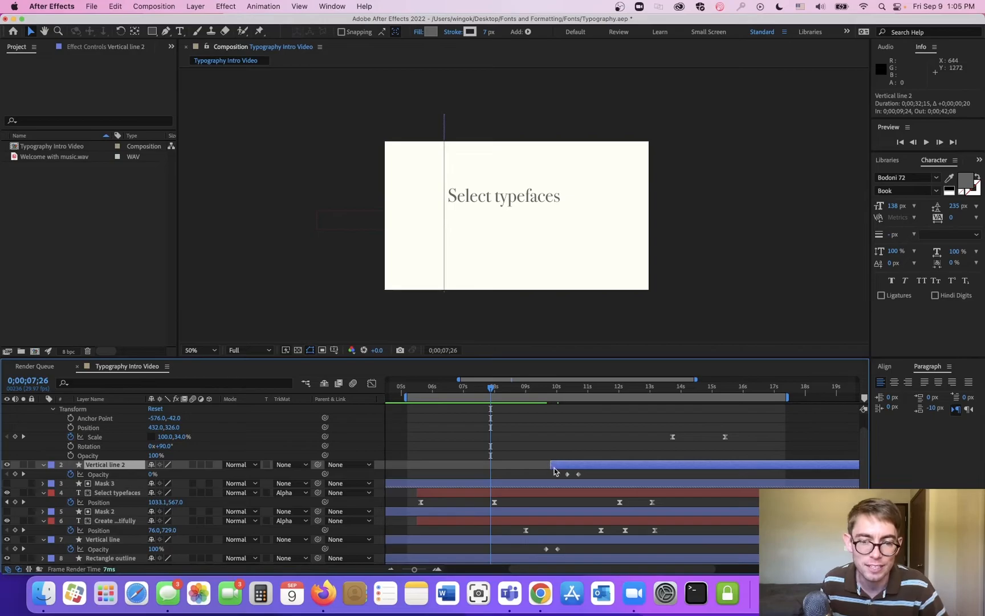
{"action": "mouse_move", "coordinate": [567, 468]}
{"action": "left_mouse_down"}
{"action": "mouse_move", "coordinate": [555, 468]}
{"action": "mouse_move", "coordinate": [564, 466]}
{"action": "left_mouse_up"}
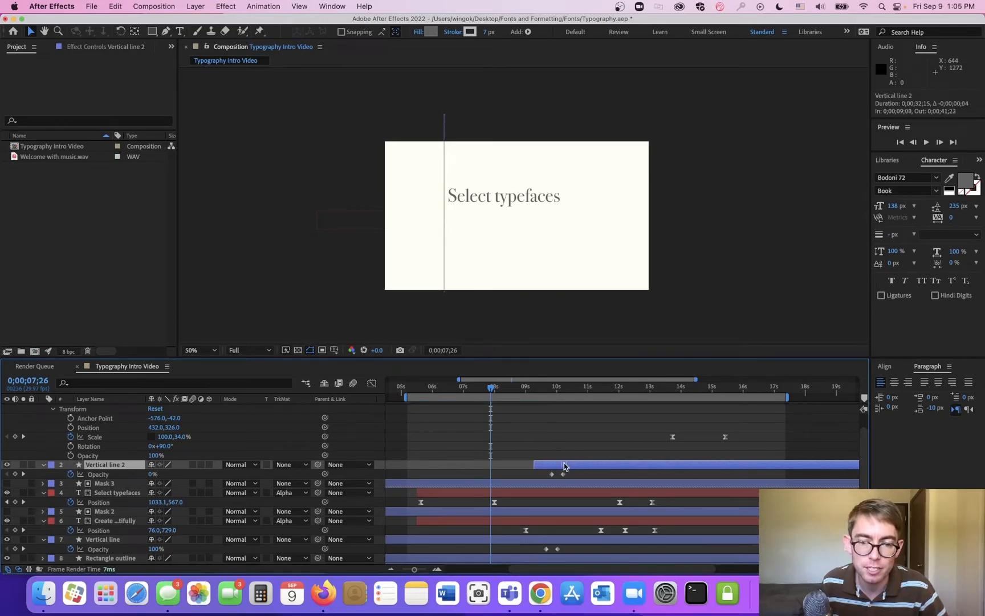
{"action": "left_click_drag", "start_coordinate": [491, 389], "coordinate": [550, 402]}
{"action": "left_click", "coordinate": [329, 304]}
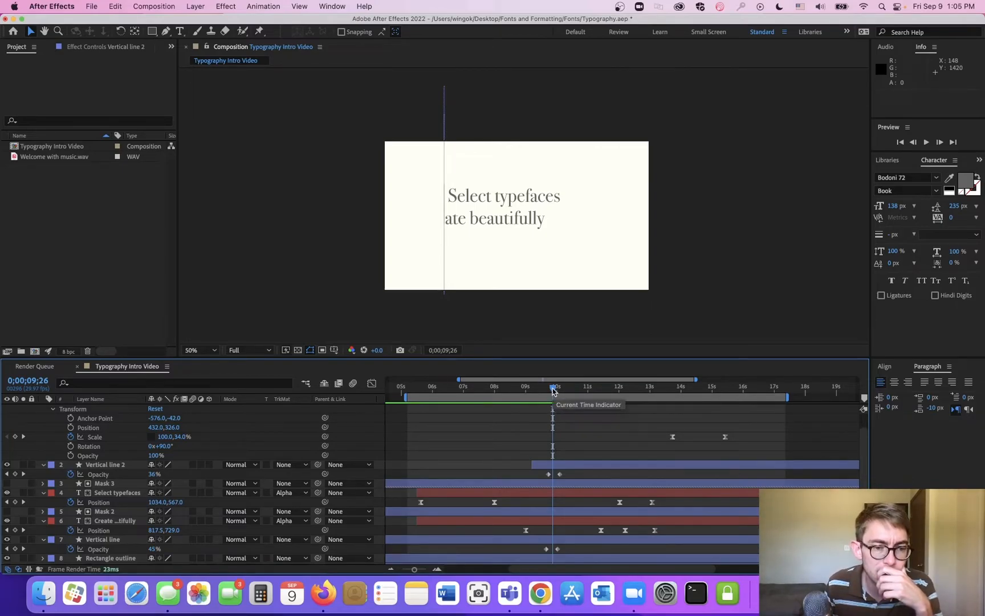
{"action": "key", "text": "k"}
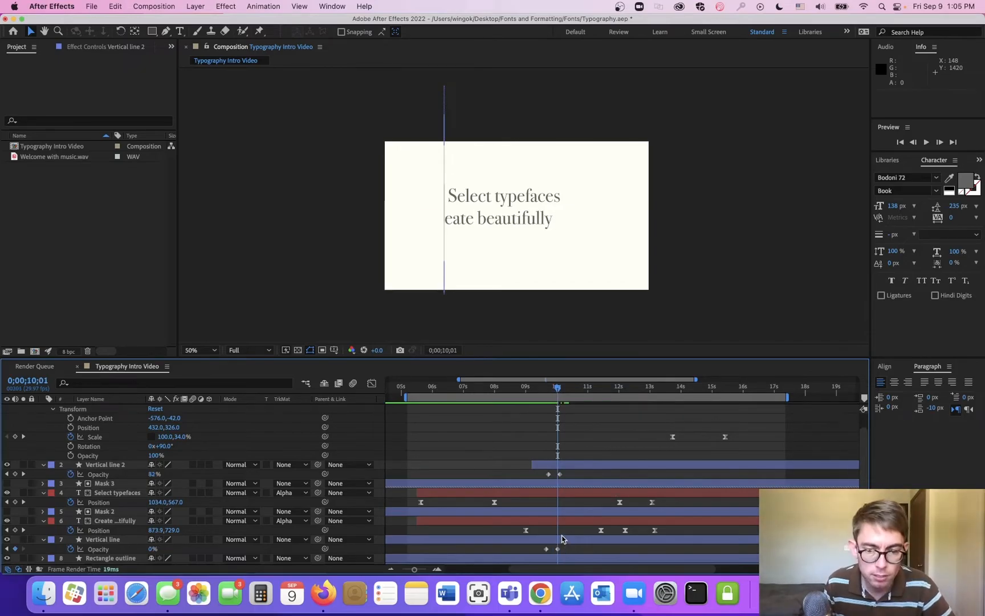
- Keyframe the height scale of Vertical line 2 from 184% at 0;00;11;09 to 22% at 0;00;12;03
{"action": "left_click_drag", "start_coordinate": [557, 390], "coordinate": [597, 393]}
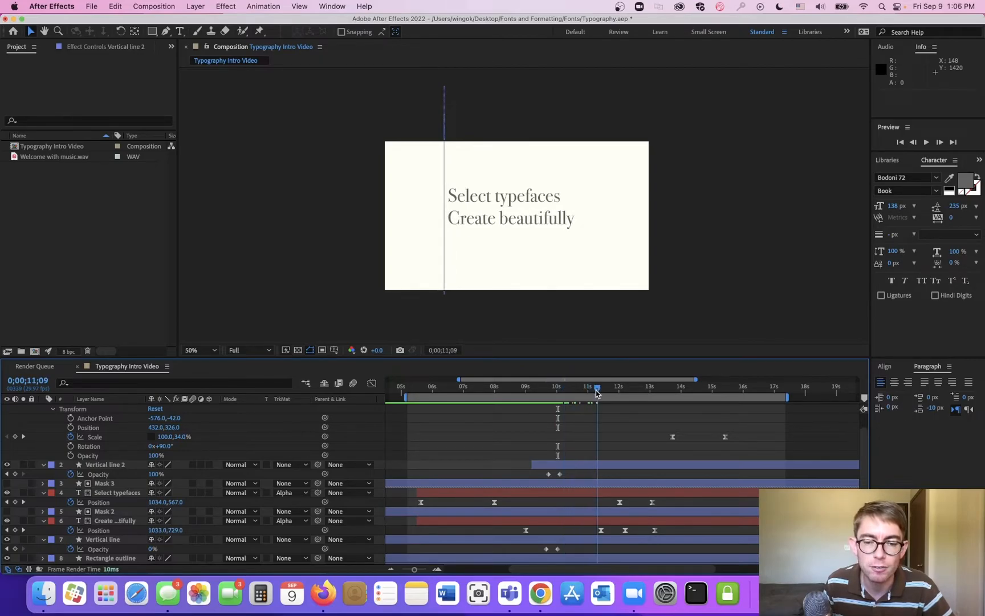
{"action": "left_click", "coordinate": [604, 472]}
{"action": "key", "text": "s"}
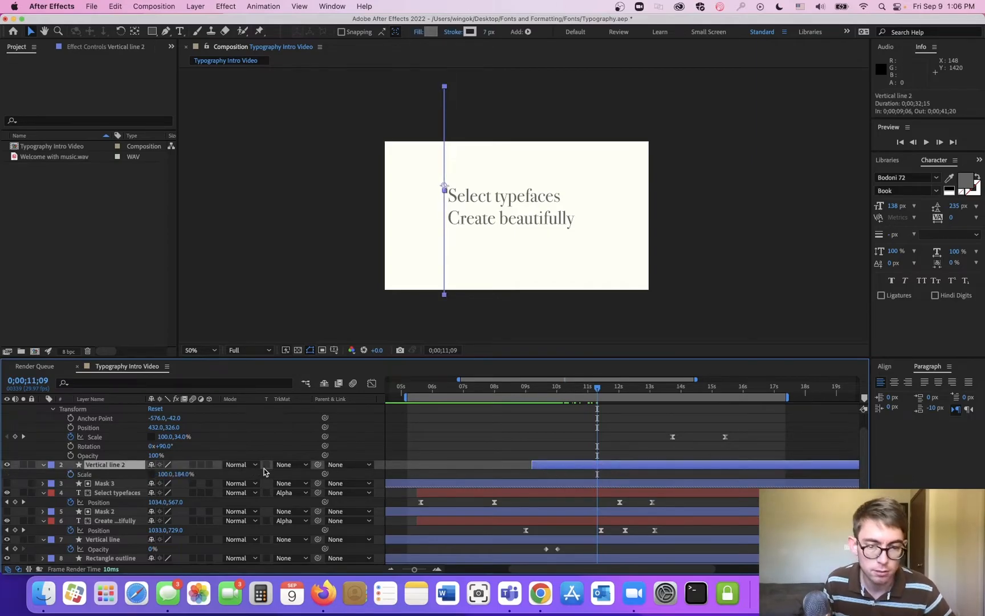
{"action": "left_click", "coordinate": [71, 474]}
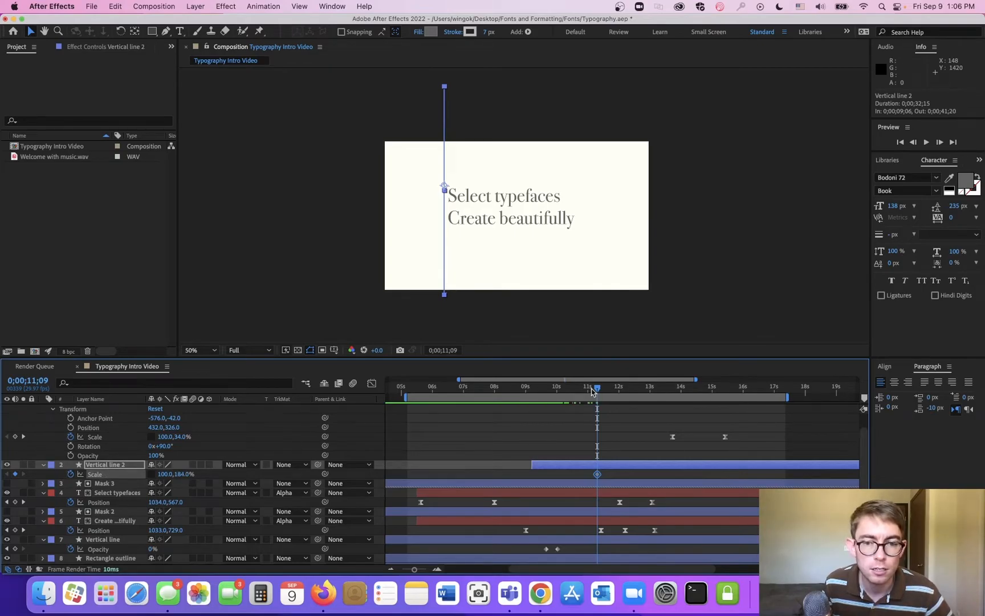
{"action": "left_click_drag", "start_coordinate": [598, 392], "coordinate": [609, 392]}
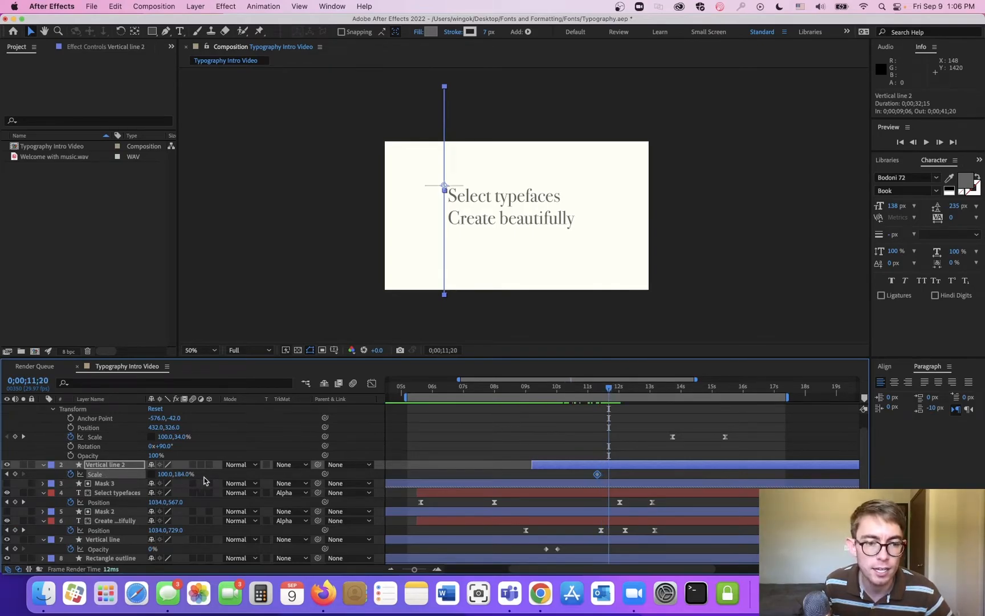
{"action": "mouse_move", "coordinate": [609, 389]}
{"action": "left_mouse_down"}
{"action": "mouse_move", "coordinate": [633, 396]}
{"action": "mouse_move", "coordinate": [624, 402]}
{"action": "left_mouse_up"}
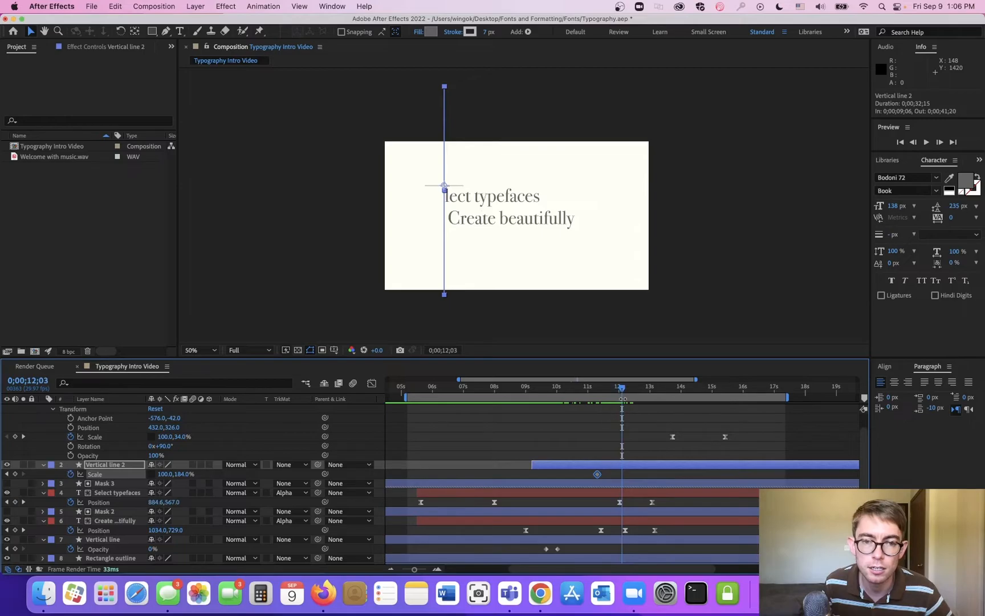
{"action": "left_click_drag", "start_coordinate": [181, 474], "coordinate": [102, 483]}
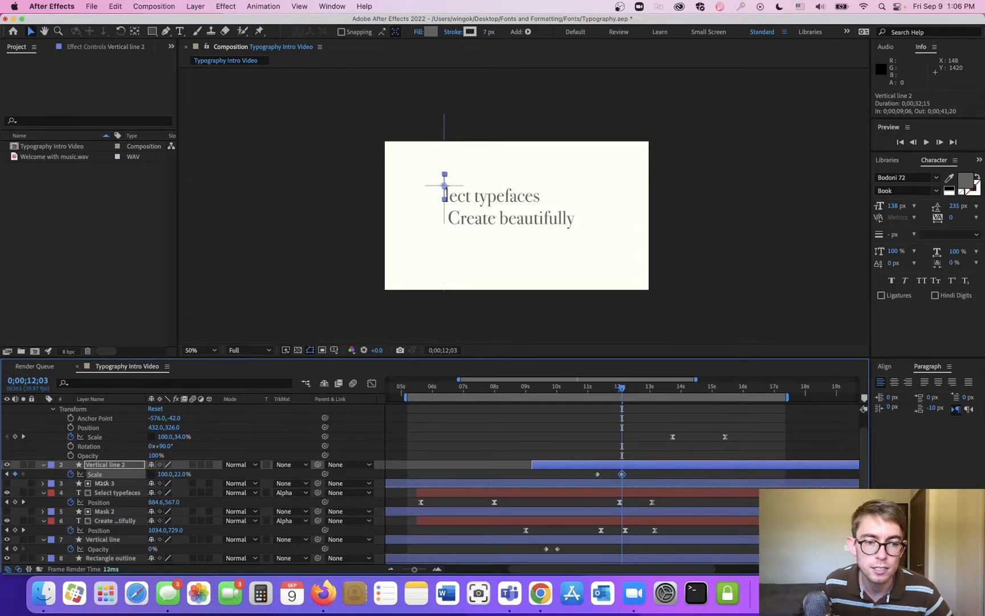
- Set the last height scale keyframe of Vertical line 2 to 0% and apply Easy Ease to both scale keyframes
{"action": "left_click", "coordinate": [181, 474]}
{"action": "type", "text": "0"}
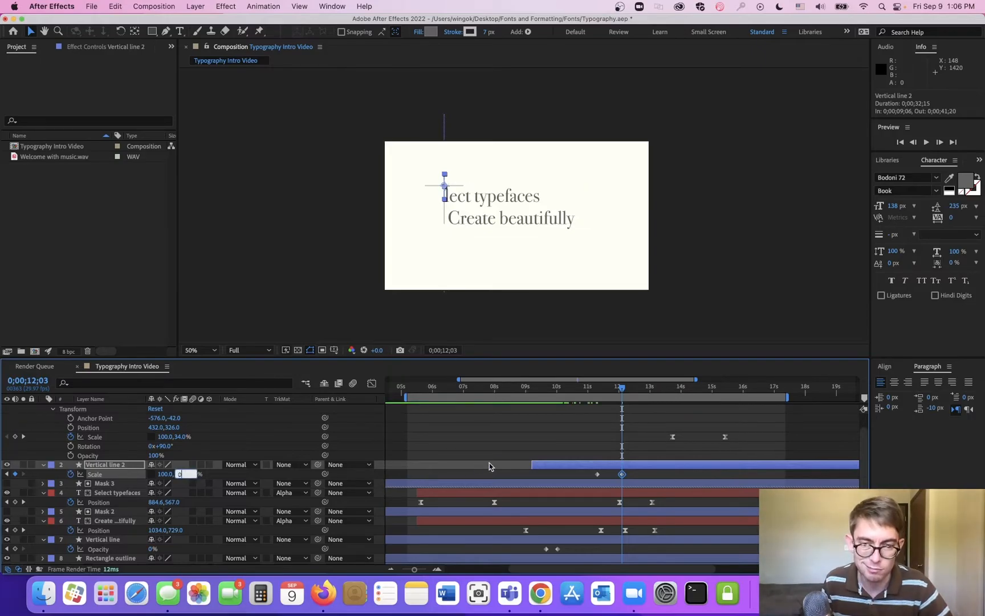
{"action": "key", "text": "Return"}
{"action": "left_click_drag", "start_coordinate": [634, 470], "coordinate": [577, 477]}
{"action": "right_click", "coordinate": [620, 477]}
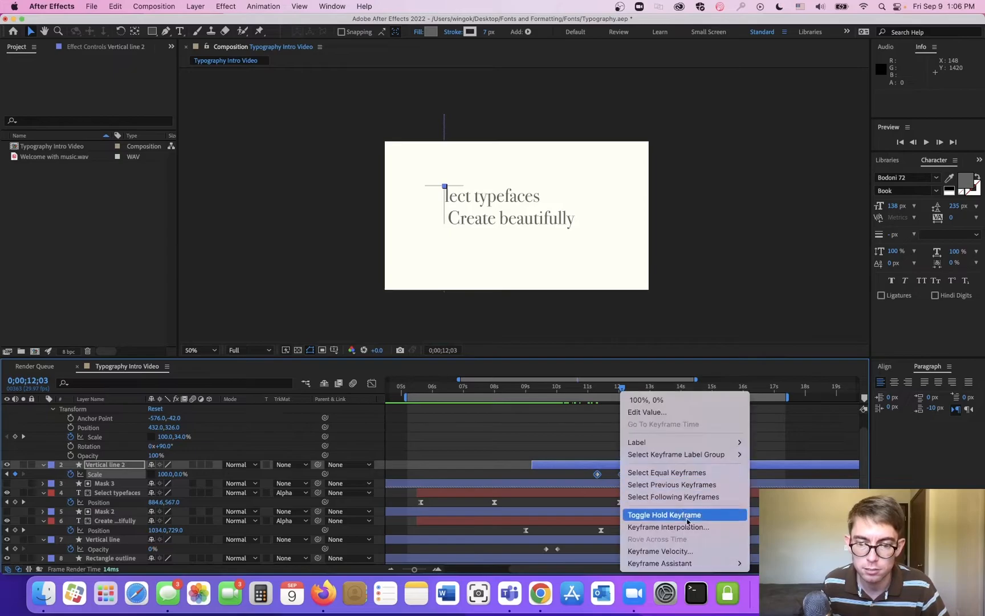
{"action": "mouse_move", "coordinate": [660, 563]}
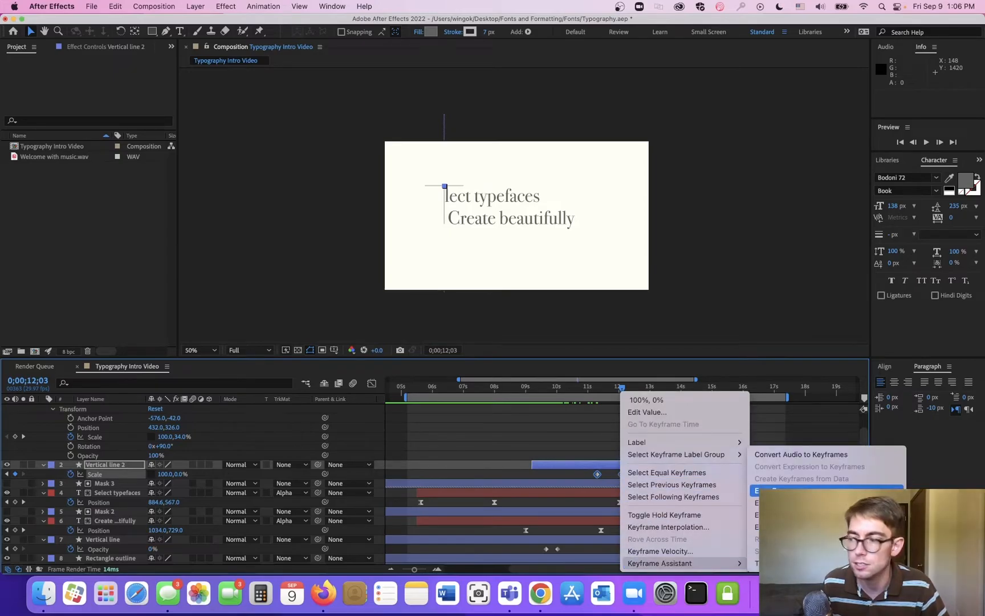
{"action": "left_click", "coordinate": [775, 502]}
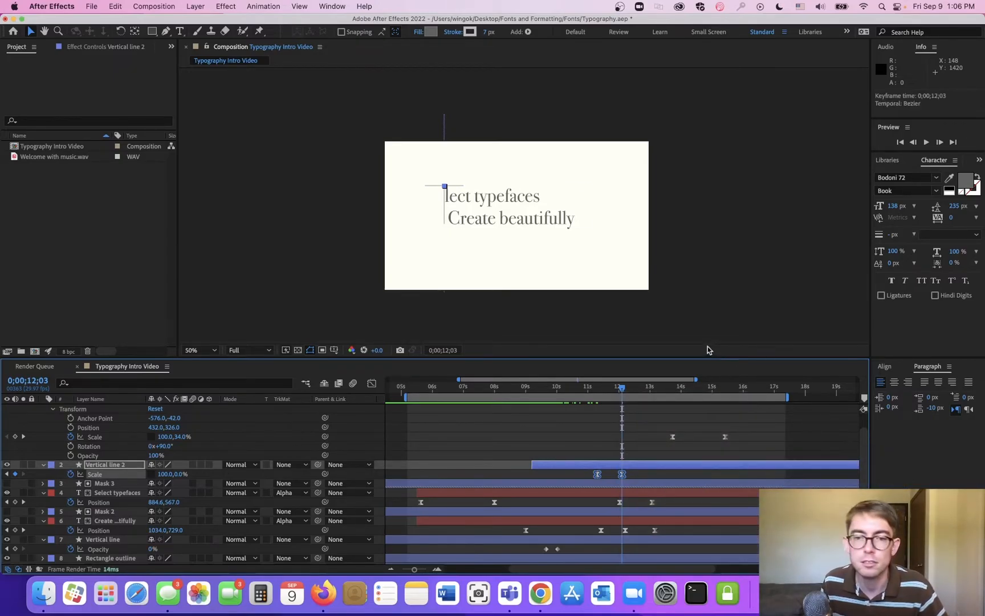
- Narrow the work area to about 0;00;08;21 through 0;00;13;17 and play back the vertical line's shrinking
{"action": "left_click_drag", "start_coordinate": [585, 390], "coordinate": [557, 393]}
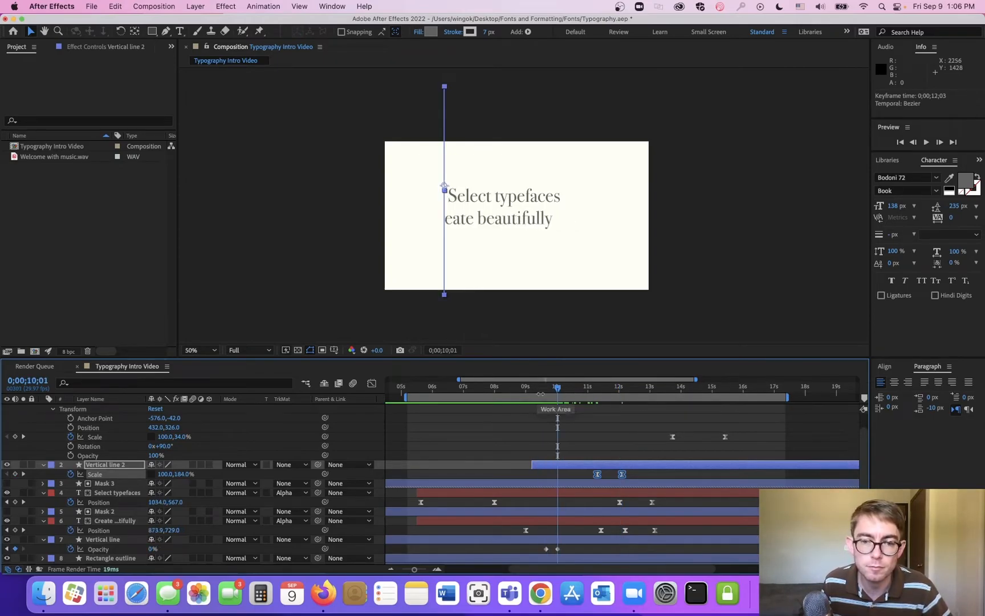
{"action": "left_click_drag", "start_coordinate": [413, 397], "coordinate": [523, 399]}
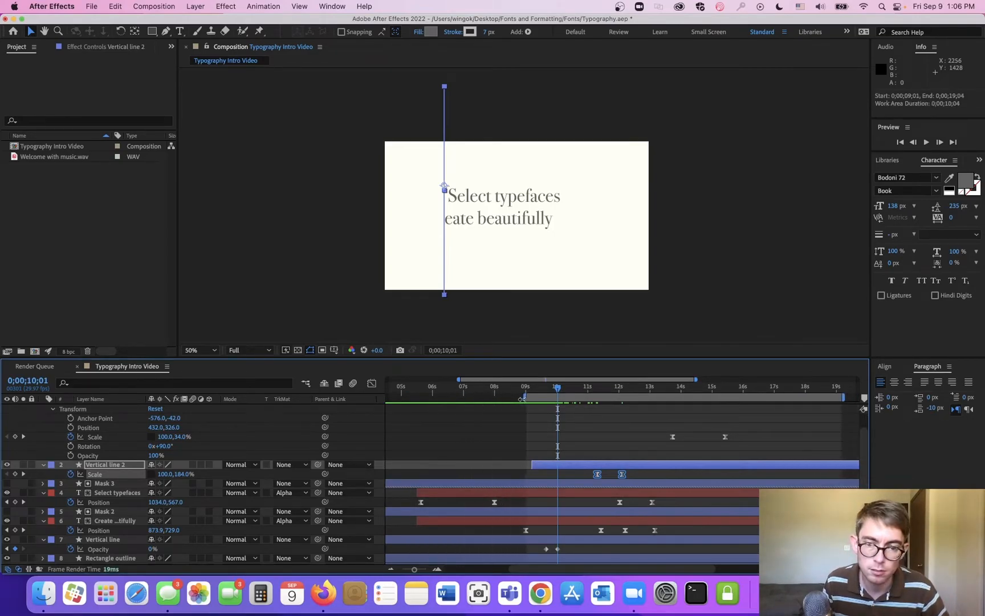
{"action": "left_click_drag", "start_coordinate": [584, 398], "coordinate": [546, 398]}
{"action": "left_click_drag", "start_coordinate": [808, 397], "coordinate": [669, 397]}
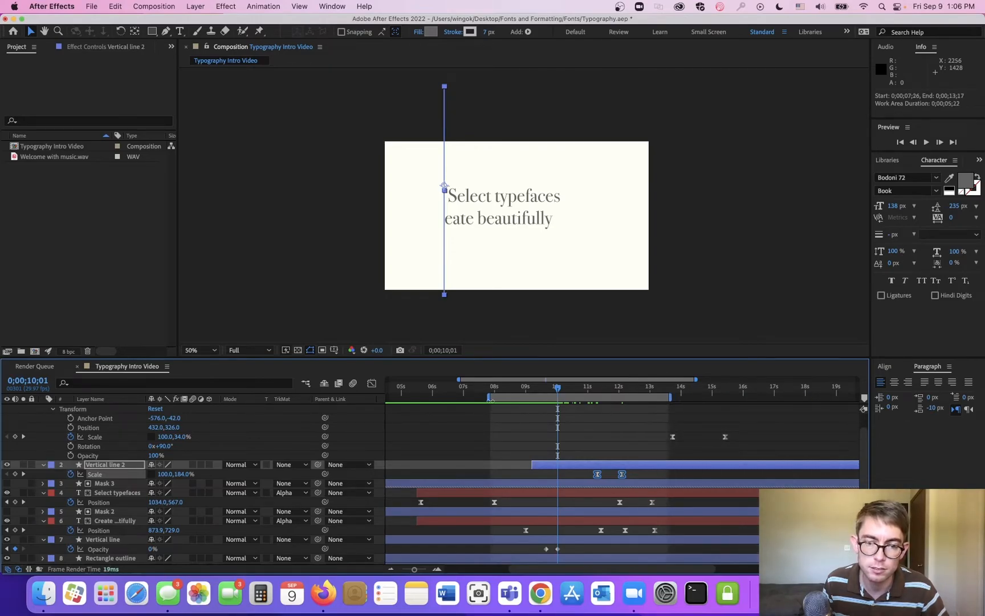
{"action": "left_click_drag", "start_coordinate": [497, 397], "coordinate": [523, 399]}
{"action": "key", "text": "space"}
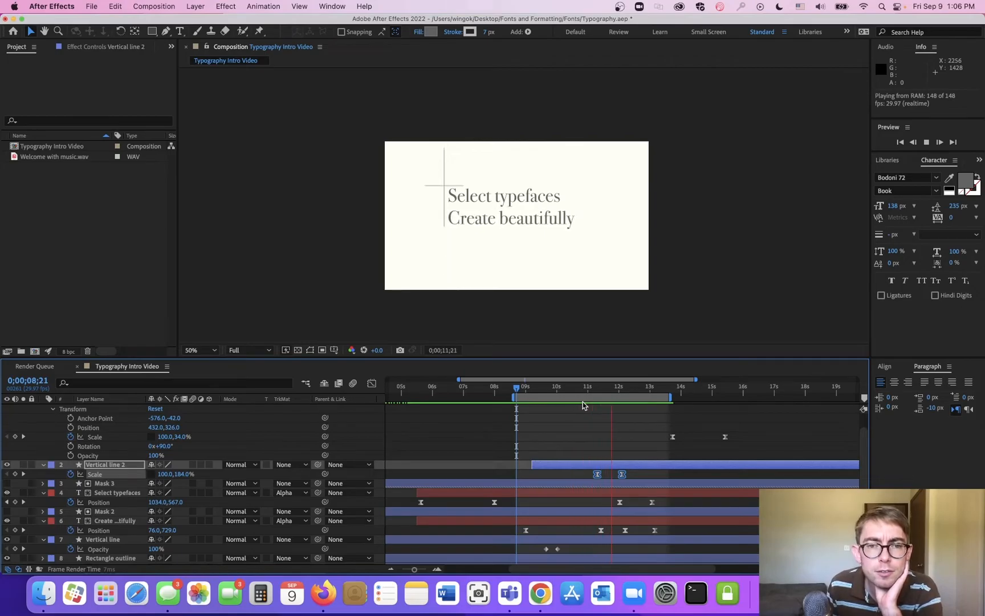
{"action": "key", "text": "space"}
- Move the Horizontal line layer with its scale keyframes so that it starts at 0;00;13;24
{"action": "left_click_drag", "start_coordinate": [517, 388], "coordinate": [556, 394]}
{"action": "left_click", "coordinate": [562, 548]}
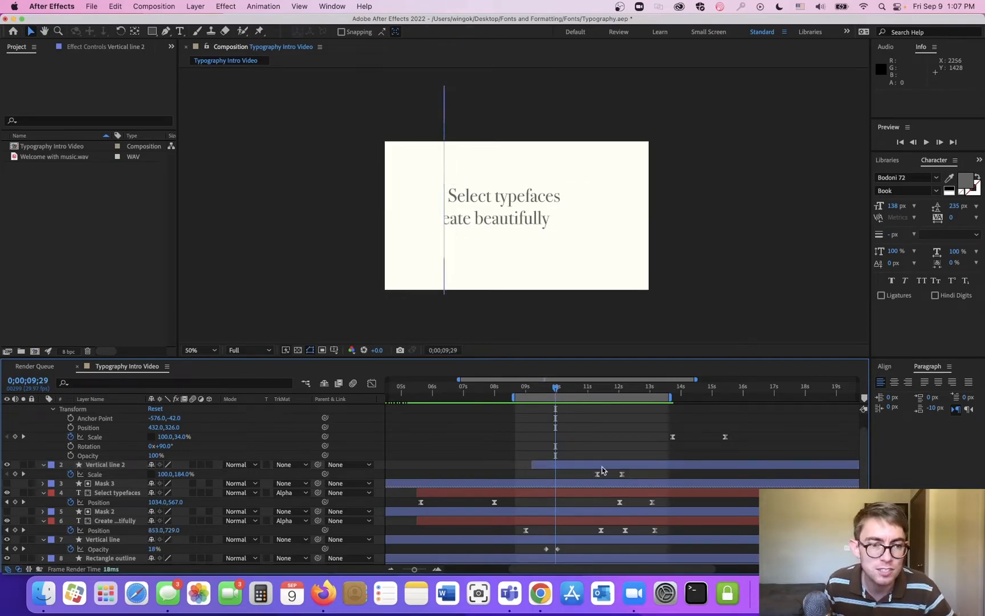
{"action": "scroll", "coordinate": [602, 470], "scroll_direction": "up", "scroll_amount": 1}
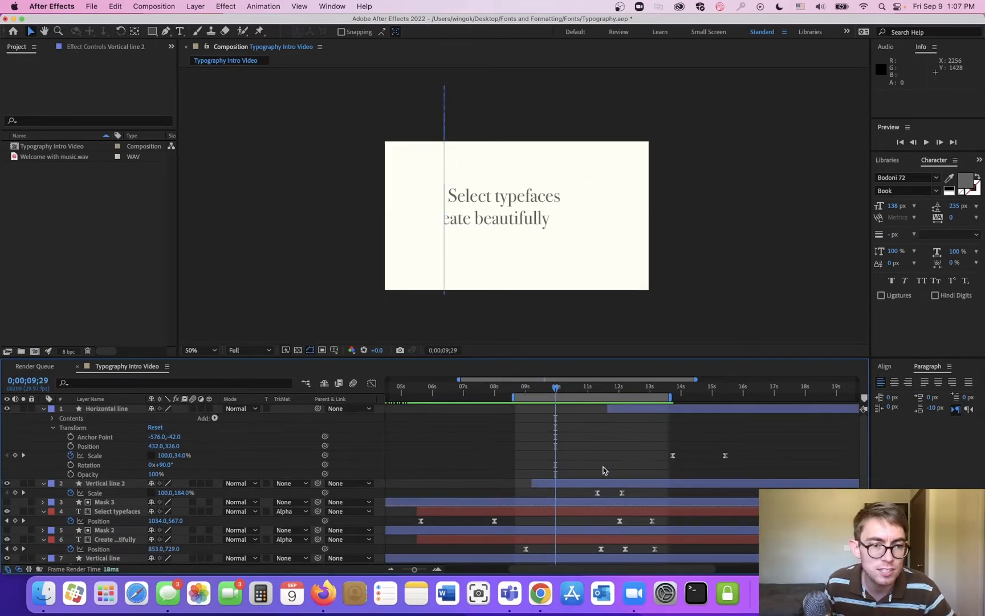
{"action": "left_click", "coordinate": [619, 411]}
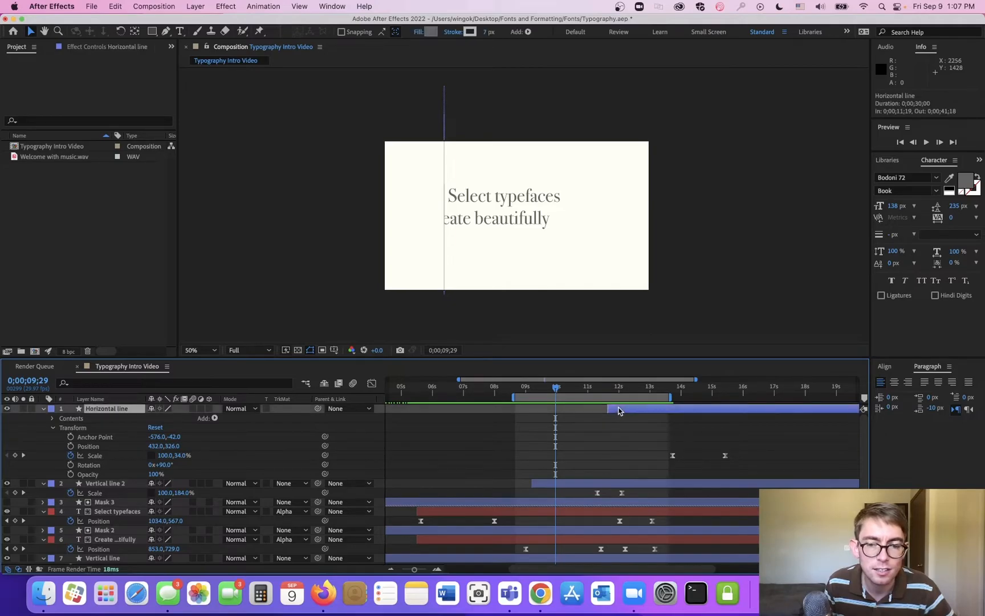
{"action": "left_click_drag", "start_coordinate": [619, 410], "coordinate": [686, 418]}
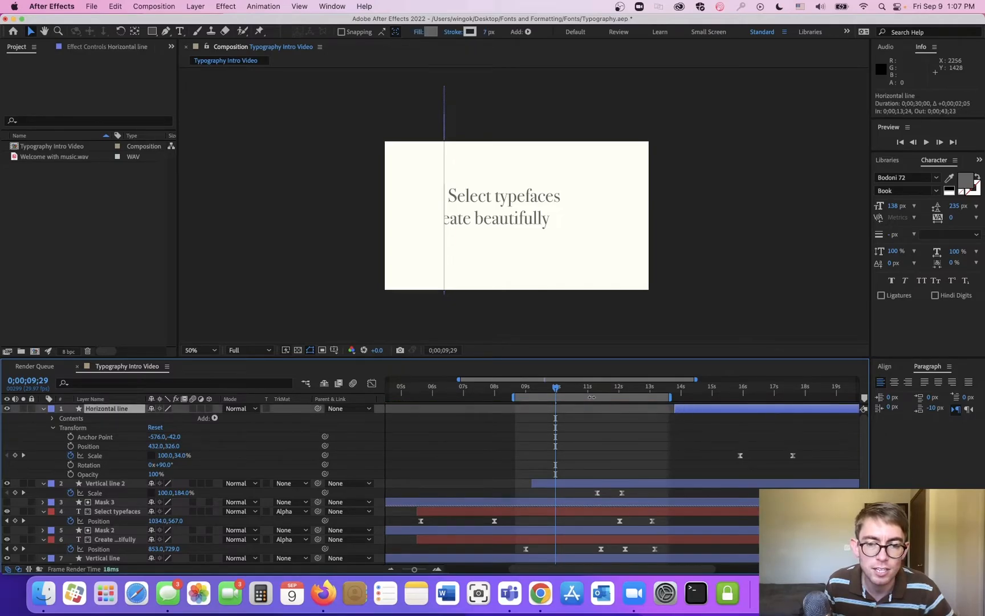
- Examine the frames around 0;00;12;05 and the line and rectangle layers for the source of the remaining vertical segment beside the text
{"action": "left_click_drag", "start_coordinate": [544, 394], "coordinate": [626, 404]}
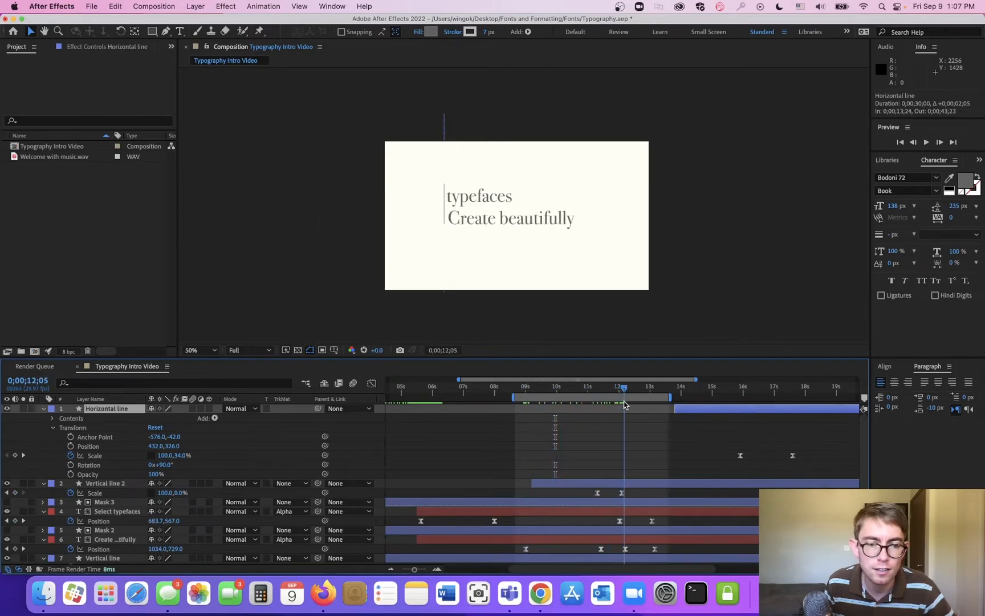
{"action": "left_click", "coordinate": [584, 485]}
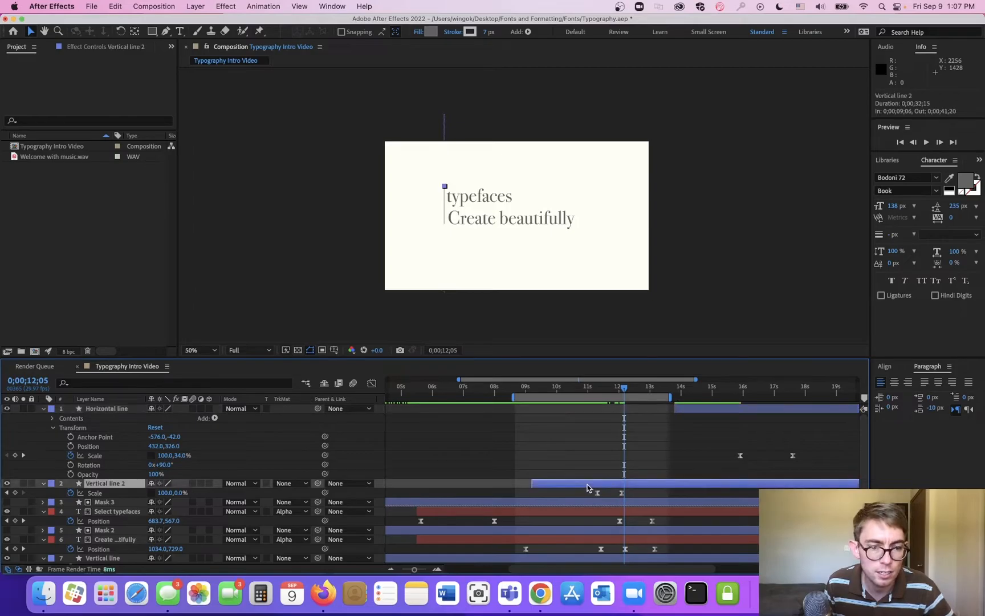
{"action": "scroll", "coordinate": [169, 540], "scroll_direction": "down", "scroll_amount": 6}
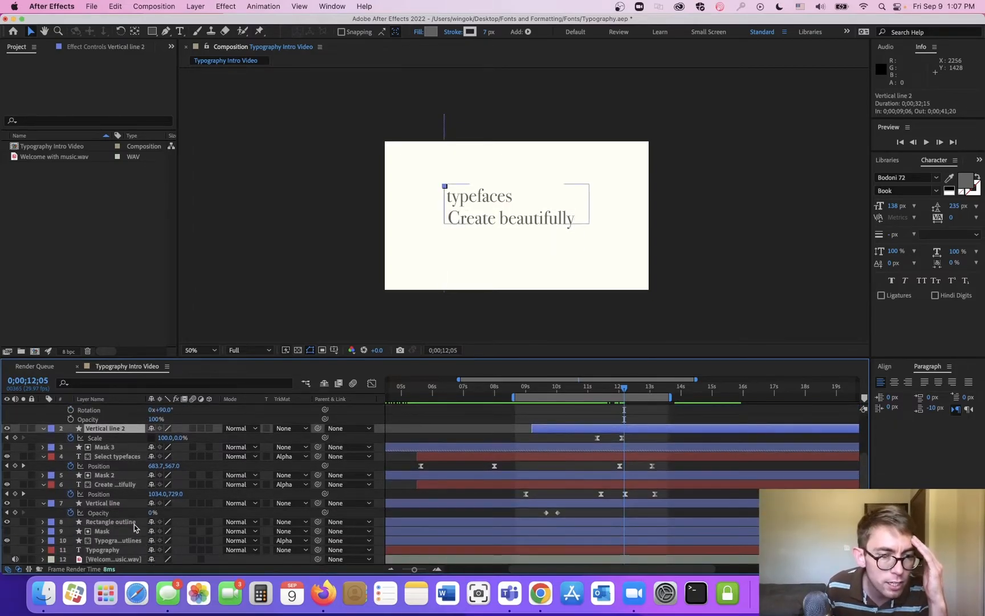
{"action": "left_click", "coordinate": [125, 523]}
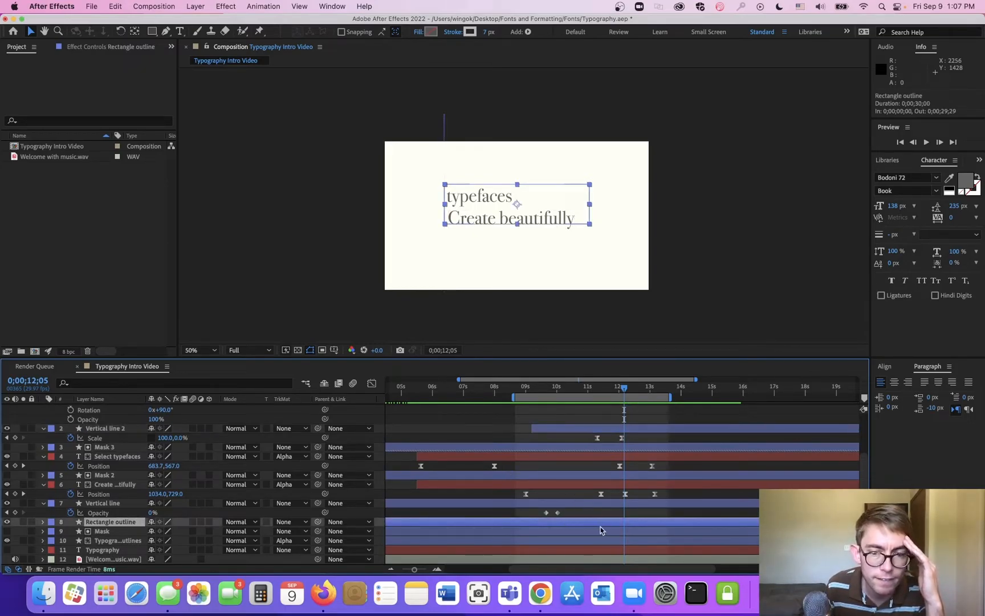
{"action": "left_click_drag", "start_coordinate": [588, 394], "coordinate": [607, 401]}
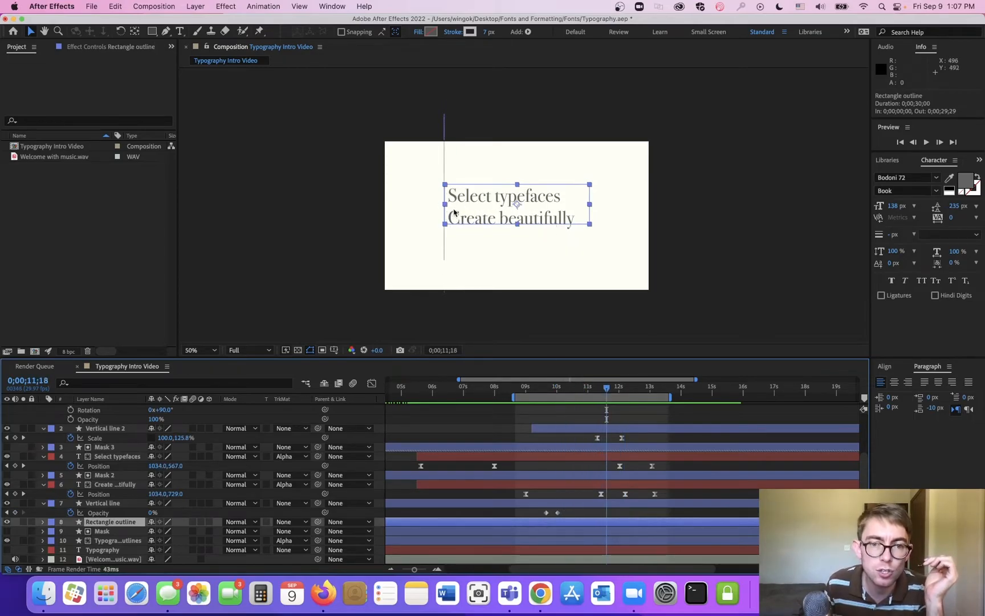
{"action": "scroll", "coordinate": [418, 198], "scroll_direction": "up", "scroll_amount": 2}
{"action": "scroll", "coordinate": [321, 204], "scroll_direction": "up", "scroll_amount": 1}
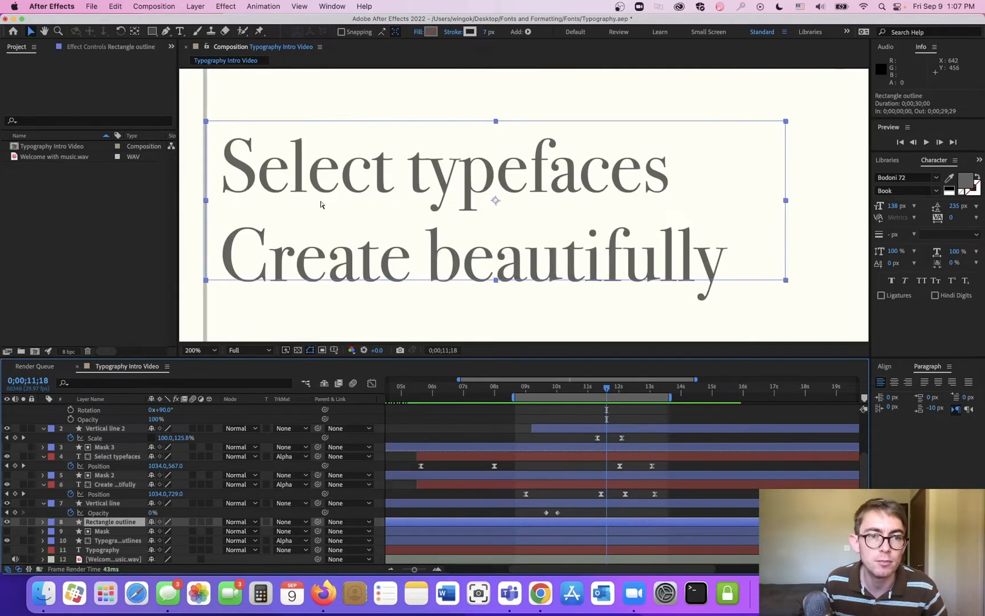
{"action": "scroll", "coordinate": [240, 197], "scroll_direction": "down", "scroll_amount": 1}
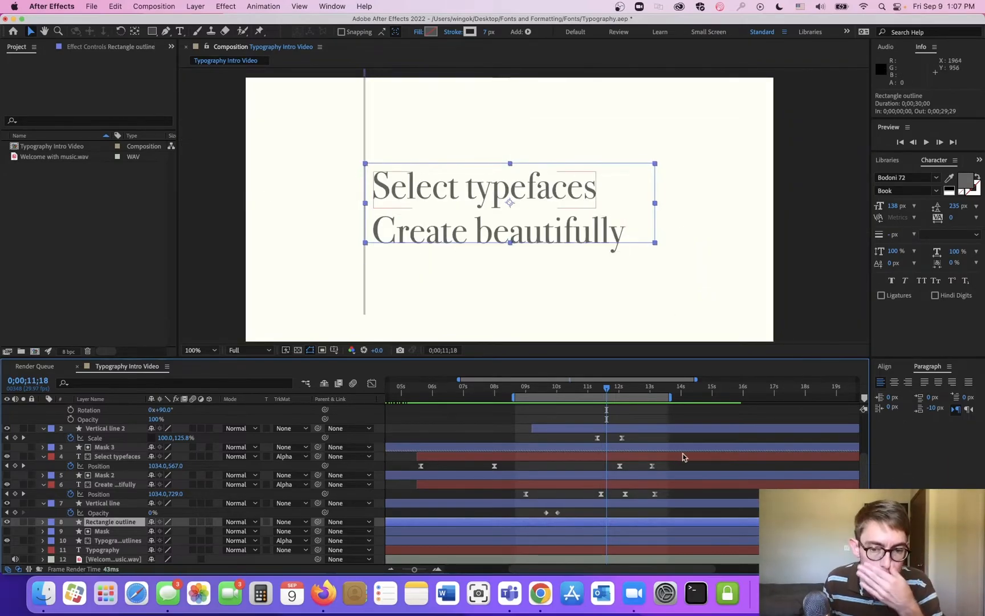
{"action": "left_click", "coordinate": [579, 504]}
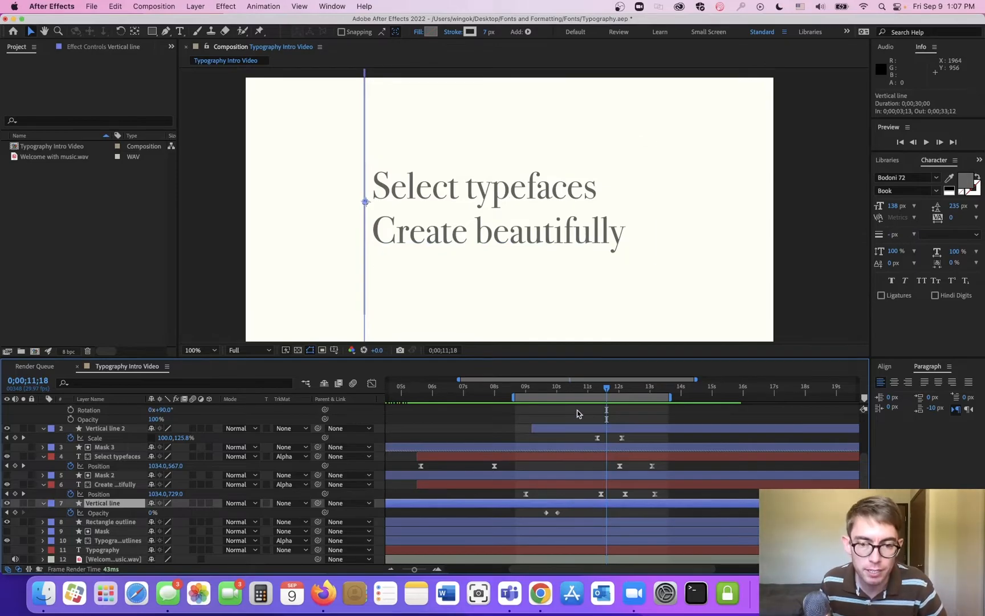
{"action": "scroll", "coordinate": [612, 467], "scroll_direction": "up", "scroll_amount": 1}
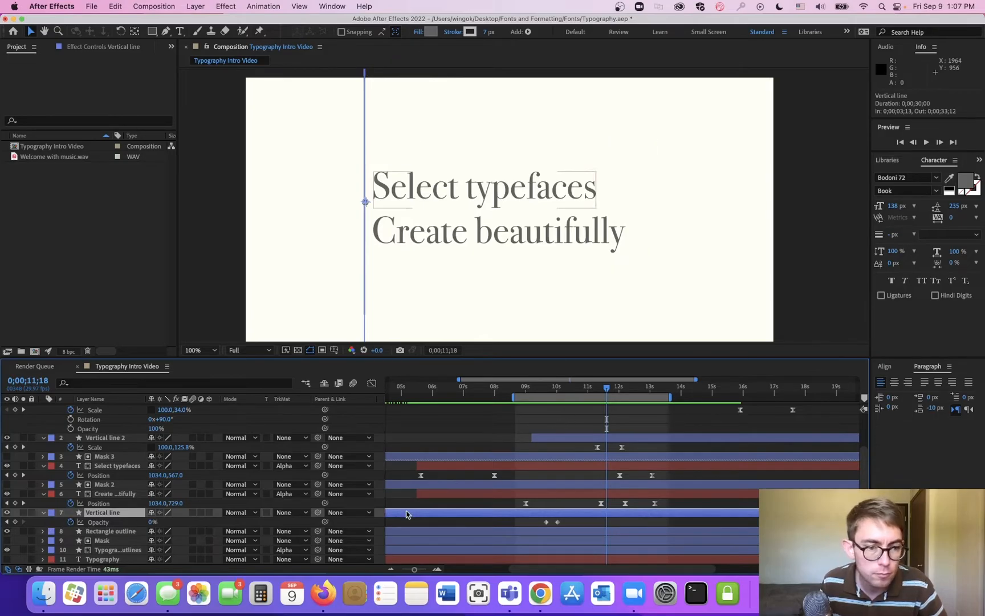
{"action": "scroll", "coordinate": [109, 544], "scroll_direction": "down", "scroll_amount": 1}
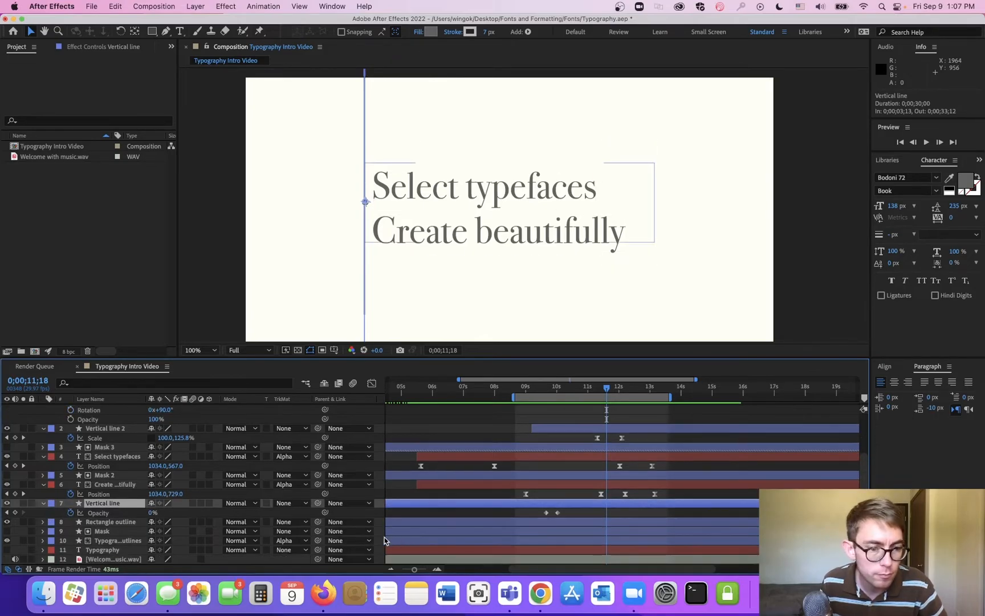
- Keyframe the opacity of Rectangle outline from 100% at 0;00;09;03 to 0% a few frames further on
{"action": "left_click", "coordinate": [113, 522]}
{"action": "key", "text": "t"}
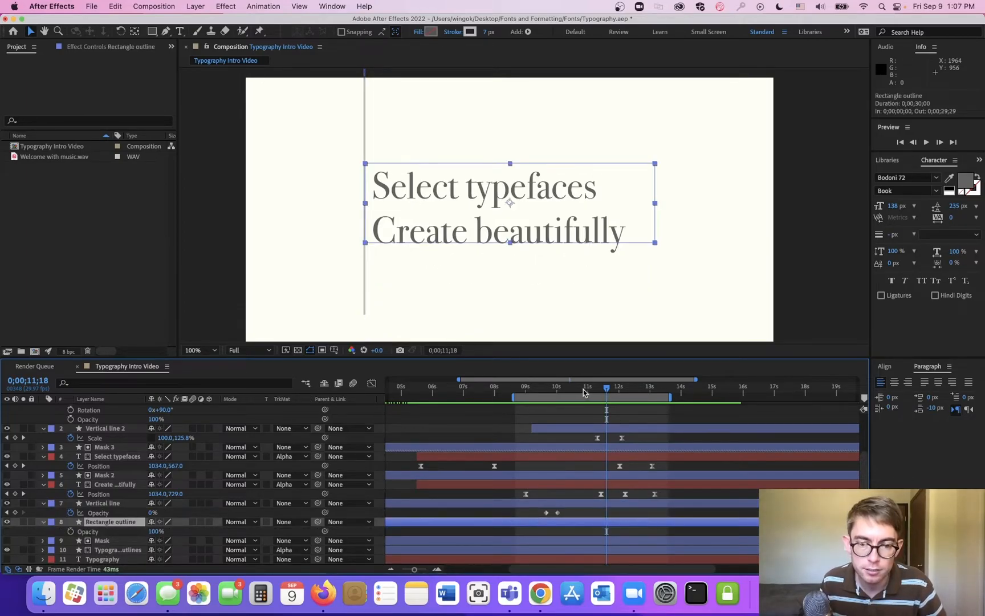
{"action": "left_click_drag", "start_coordinate": [544, 391], "coordinate": [529, 390]}
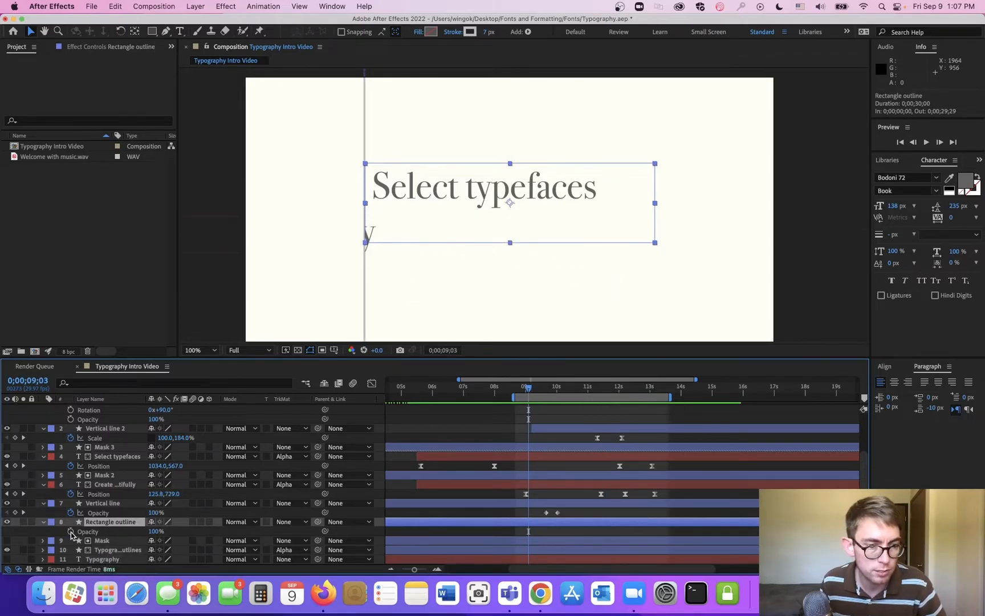
{"action": "left_click", "coordinate": [71, 531]}
{"action": "left_click_drag", "start_coordinate": [531, 391], "coordinate": [533, 391]}
{"action": "left_click", "coordinate": [157, 531]}
{"action": "type", "text": "0"}
- Shift the work area to 0;00;10;23 through 0;00;15;20 and check the vertical line's disappearance around 0;00;12;00
{"action": "left_click_drag", "start_coordinate": [523, 392], "coordinate": [698, 397]}
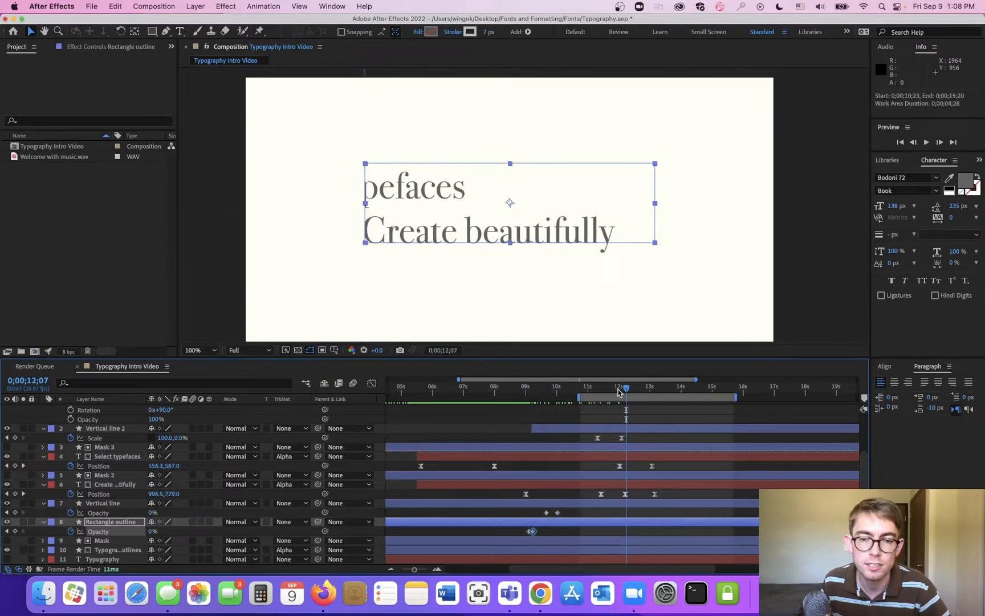
{"action": "key", "text": "space"}
{"action": "mouse_move", "coordinate": [634, 401]}
{"action": "left_mouse_down"}
{"action": "mouse_move", "coordinate": [605, 402]}
{"action": "mouse_move", "coordinate": [618, 405]}
{"action": "left_mouse_up"}
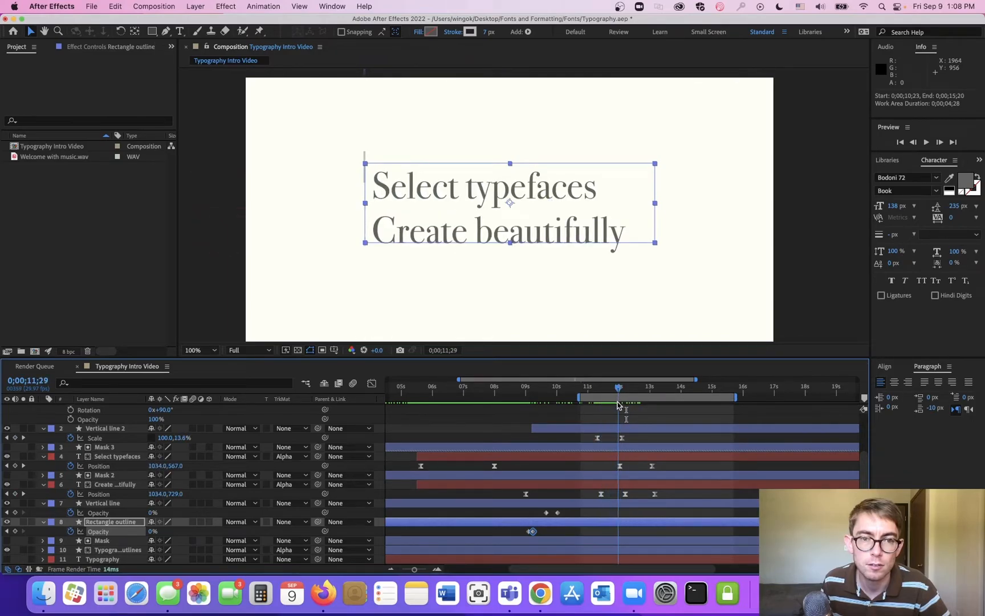
- Move Vertical line 2 later with its first scale keyframe at 0;00;11;13, and set the work area to 0;00;09;15 through 0;00;15;18
{"action": "left_click", "coordinate": [585, 431]}
{"action": "mouse_move", "coordinate": [586, 432]}
{"action": "left_mouse_down"}
{"action": "mouse_move", "coordinate": [624, 437]}
{"action": "mouse_move", "coordinate": [602, 440]}
{"action": "left_mouse_up"}
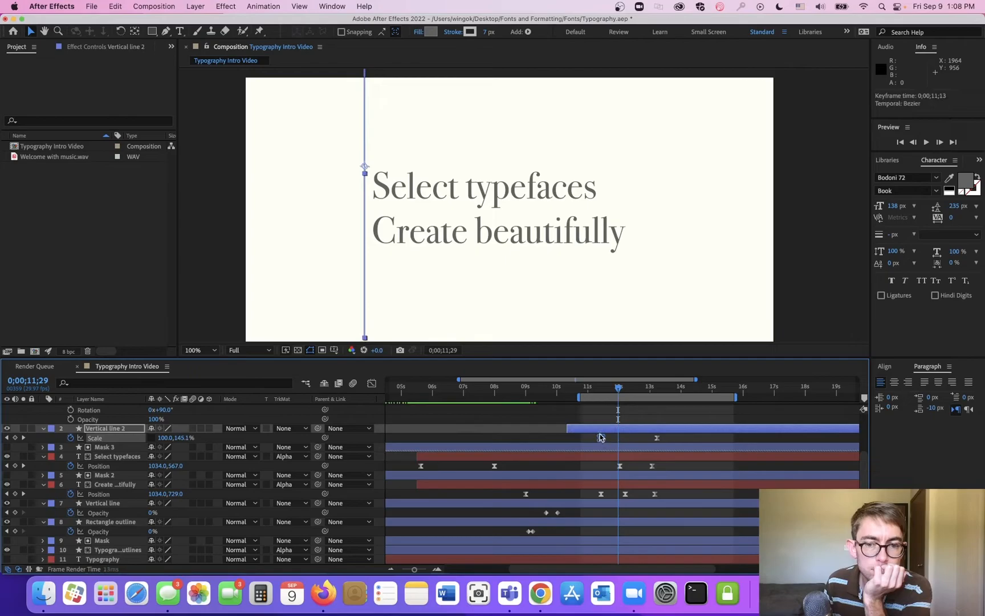
{"action": "left_click_drag", "start_coordinate": [584, 397], "coordinate": [541, 397]}
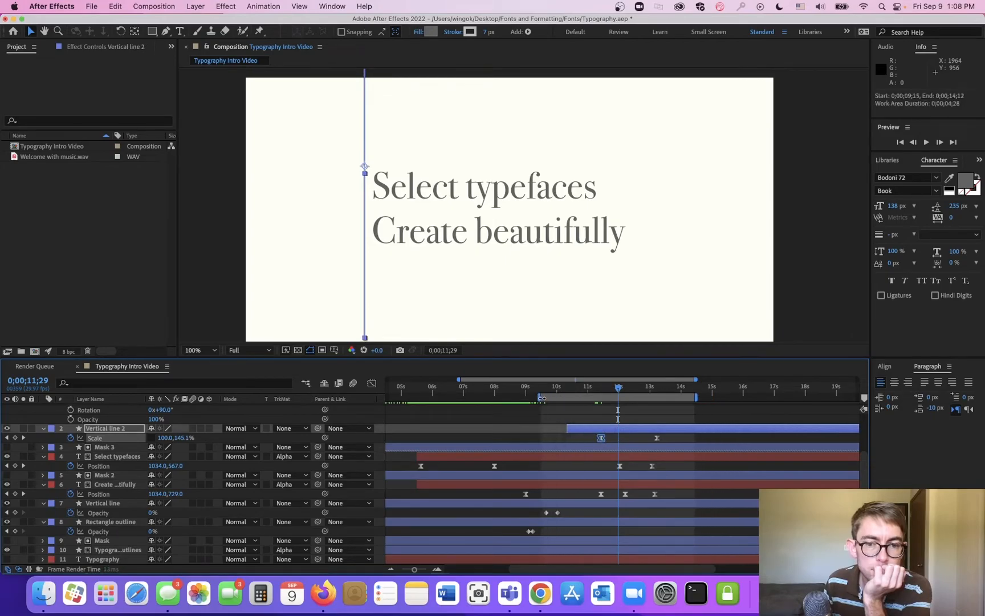
{"action": "left_click_drag", "start_coordinate": [701, 398], "coordinate": [734, 399]}
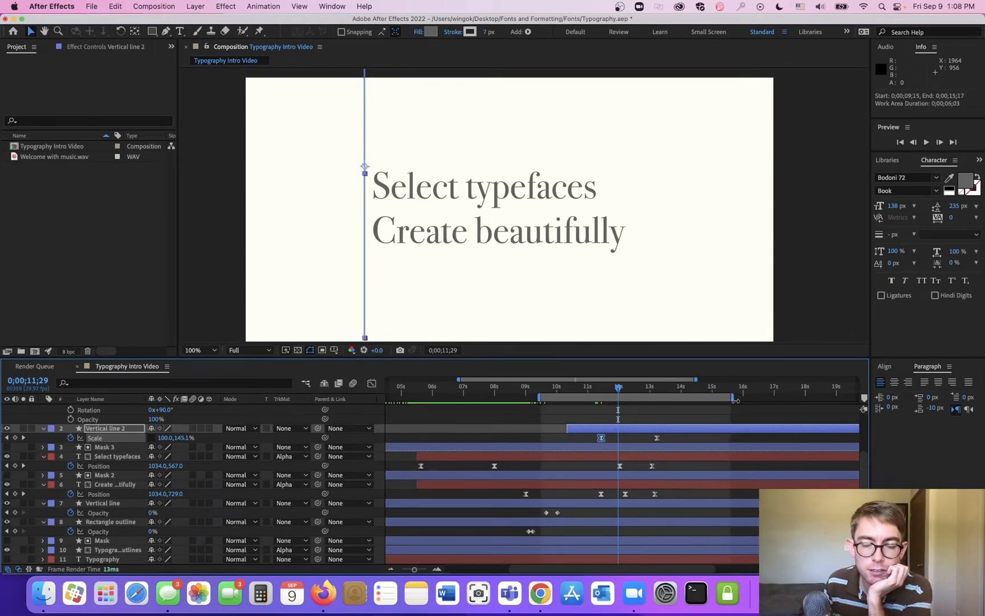
{"action": "mouse_move", "coordinate": [575, 389]}
{"action": "left_mouse_down"}
{"action": "mouse_move", "coordinate": [547, 390]}
{"action": "mouse_move", "coordinate": [593, 391]}
{"action": "mouse_move", "coordinate": [572, 391]}
{"action": "left_mouse_up"}
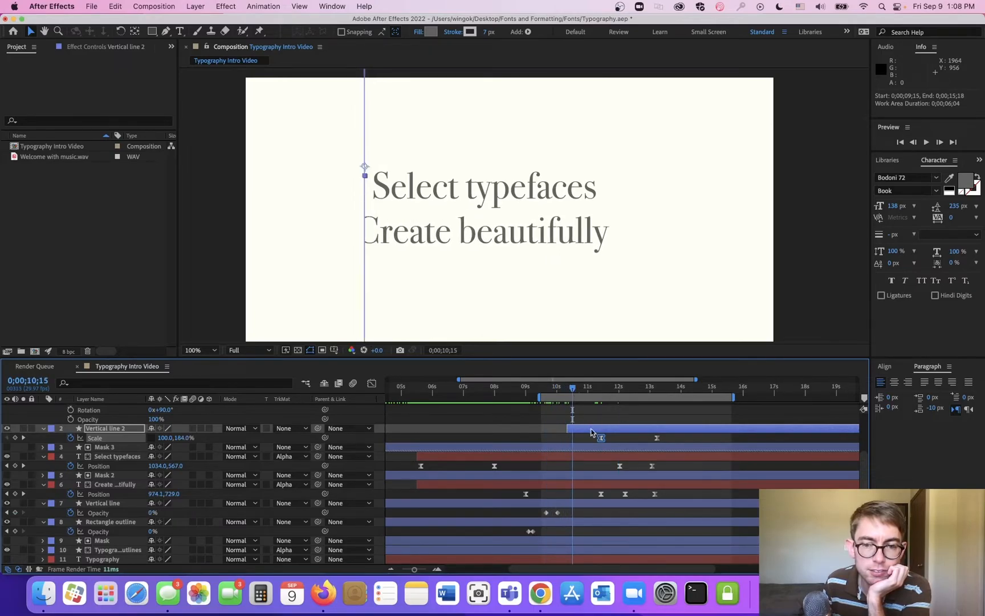
- Extend the start of Vertical line 2 back to about 0;00;09;06 and delay its scale keyframes, placing the last one at 0;00;13;20
{"action": "left_click_drag", "start_coordinate": [591, 429], "coordinate": [667, 443]}
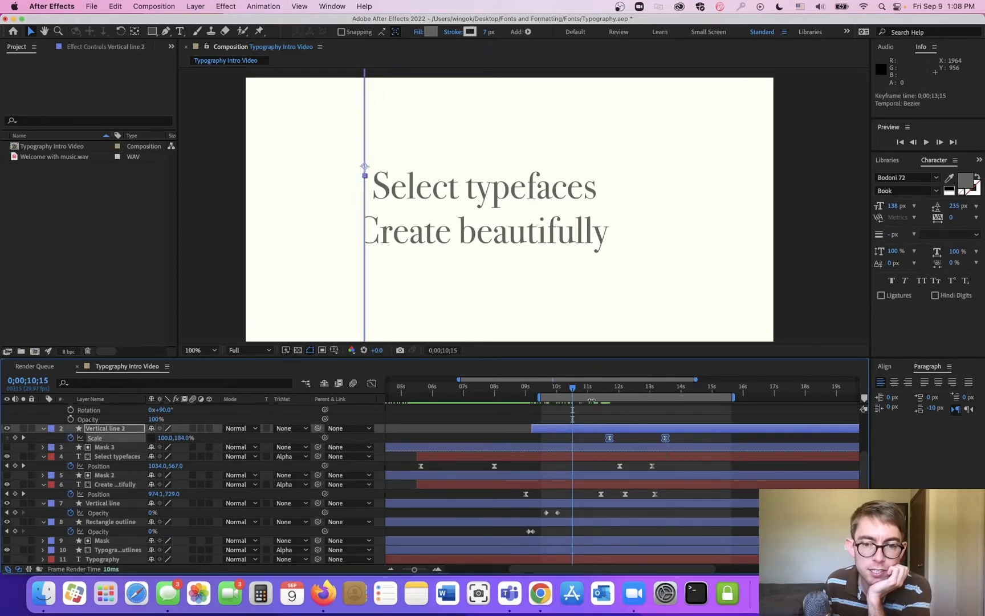
{"action": "left_click", "coordinate": [547, 391]}
{"action": "left_click_drag", "start_coordinate": [546, 391], "coordinate": [644, 410]}
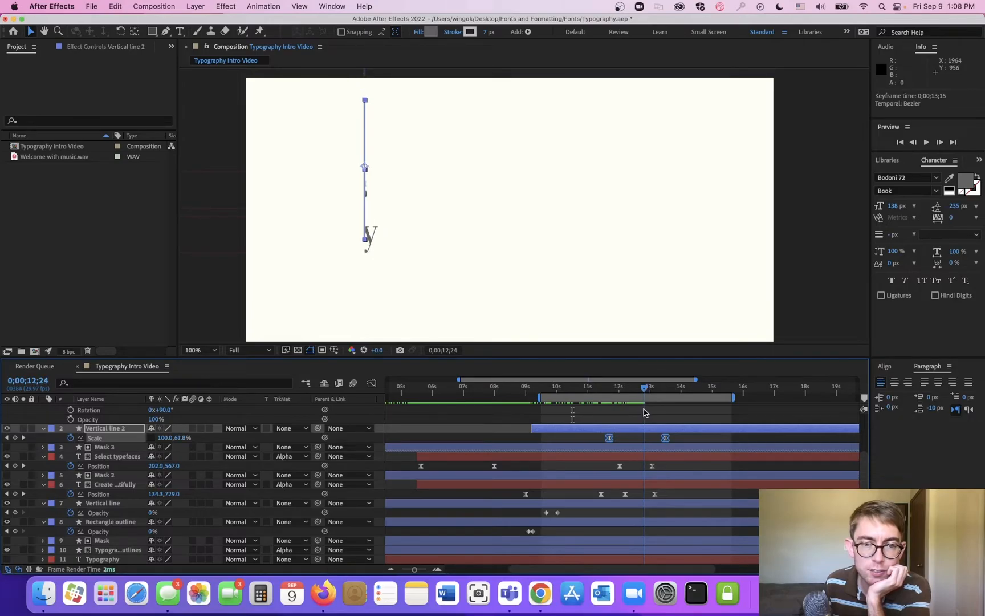
{"action": "left_click", "coordinate": [666, 439]}
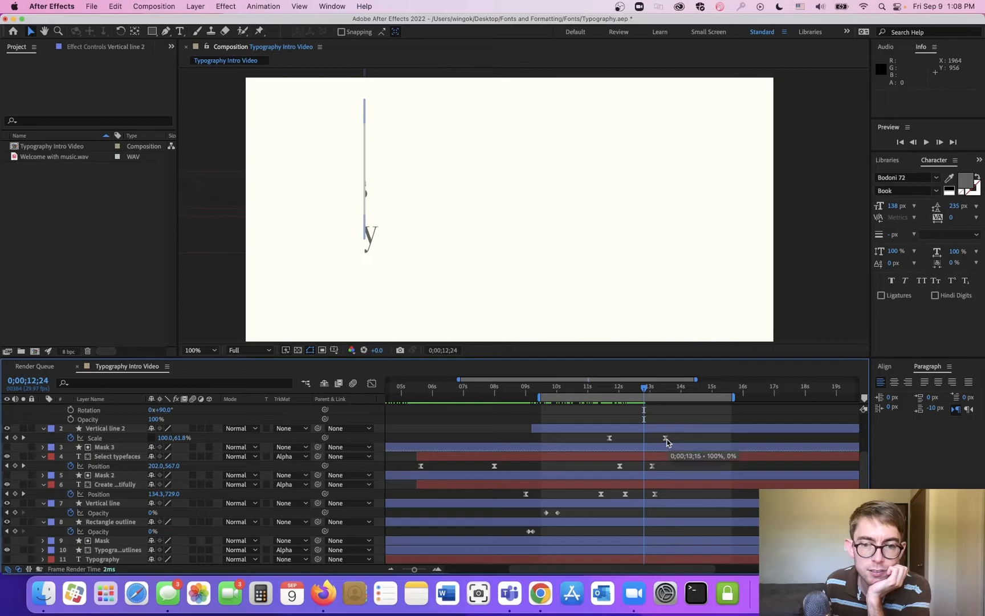
{"action": "left_click_drag", "start_coordinate": [666, 439], "coordinate": [663, 440]}
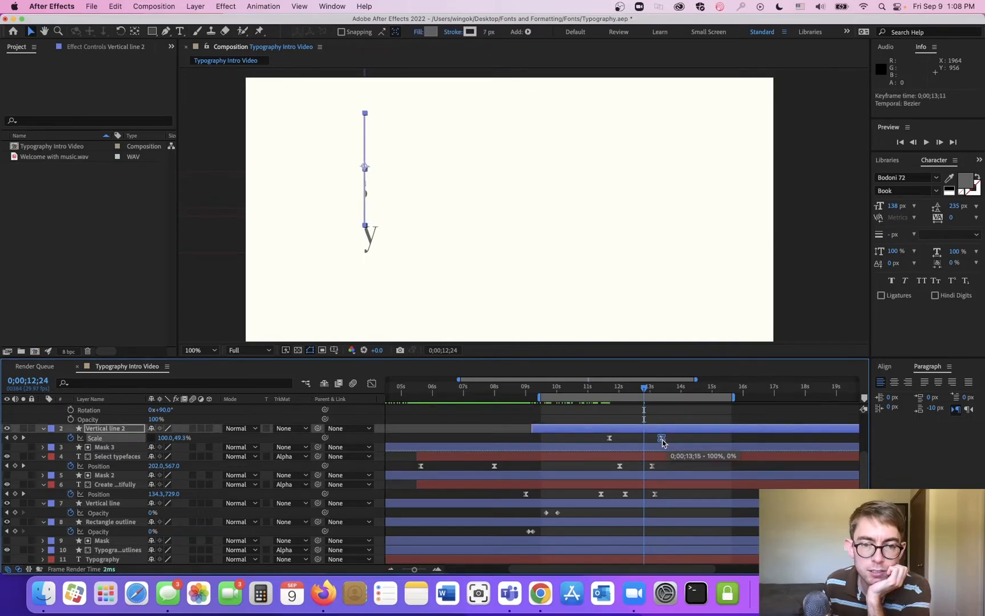
{"action": "left_click_drag", "start_coordinate": [662, 440], "coordinate": [672, 442]}
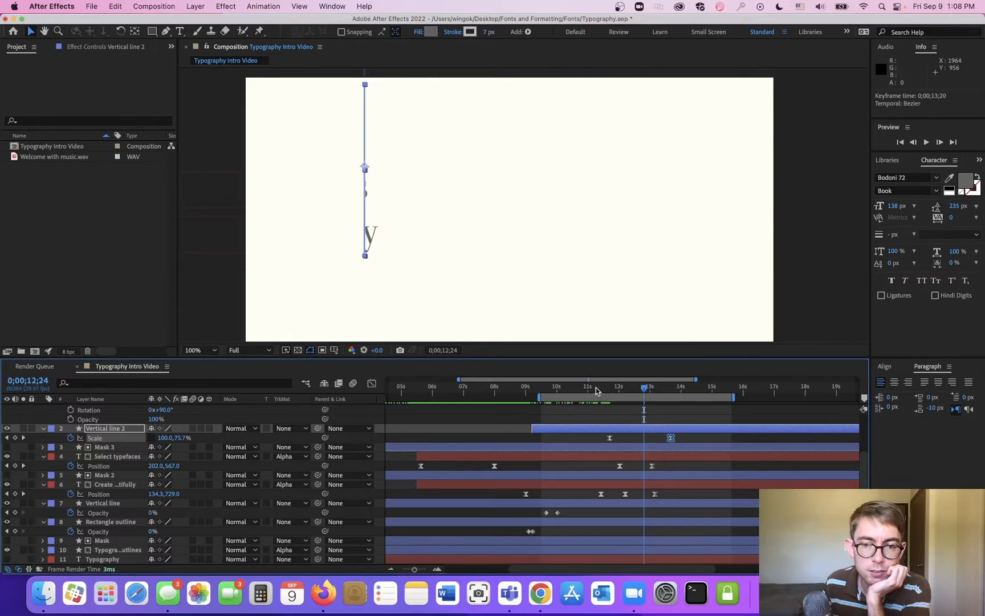
- Retime Vertical line 2's scale keyframes so the first sits at 0;00;11;15 and the last at 0;00;13;25
{"action": "left_click_drag", "start_coordinate": [611, 440], "coordinate": [626, 439]}
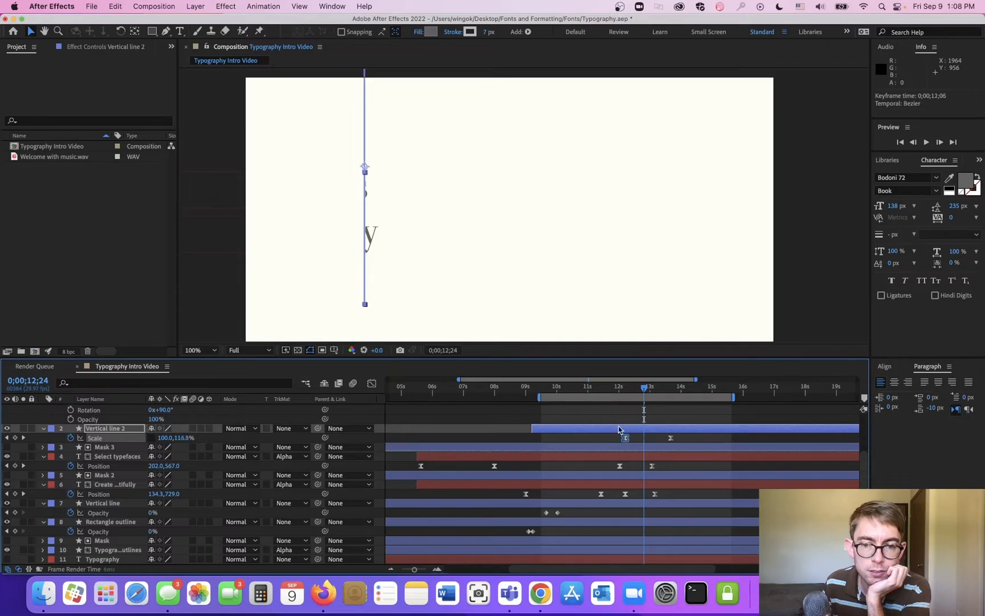
{"action": "left_click", "coordinate": [604, 389]}
{"action": "mouse_move", "coordinate": [604, 392]}
{"action": "left_mouse_down"}
{"action": "mouse_move", "coordinate": [654, 396]}
{"action": "mouse_move", "coordinate": [628, 403]}
{"action": "mouse_move", "coordinate": [639, 440]}
{"action": "mouse_move", "coordinate": [609, 396]}
{"action": "mouse_move", "coordinate": [644, 402]}
{"action": "mouse_move", "coordinate": [613, 401]}
{"action": "left_mouse_up"}
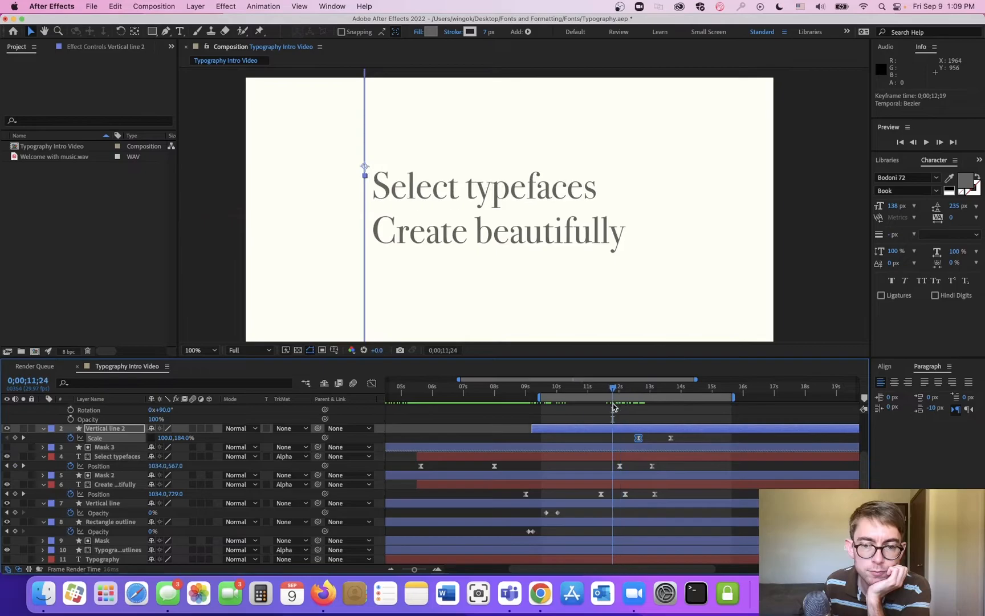
{"action": "left_click_drag", "start_coordinate": [637, 437], "coordinate": [603, 439]}
{"action": "left_click_drag", "start_coordinate": [587, 392], "coordinate": [645, 401]}
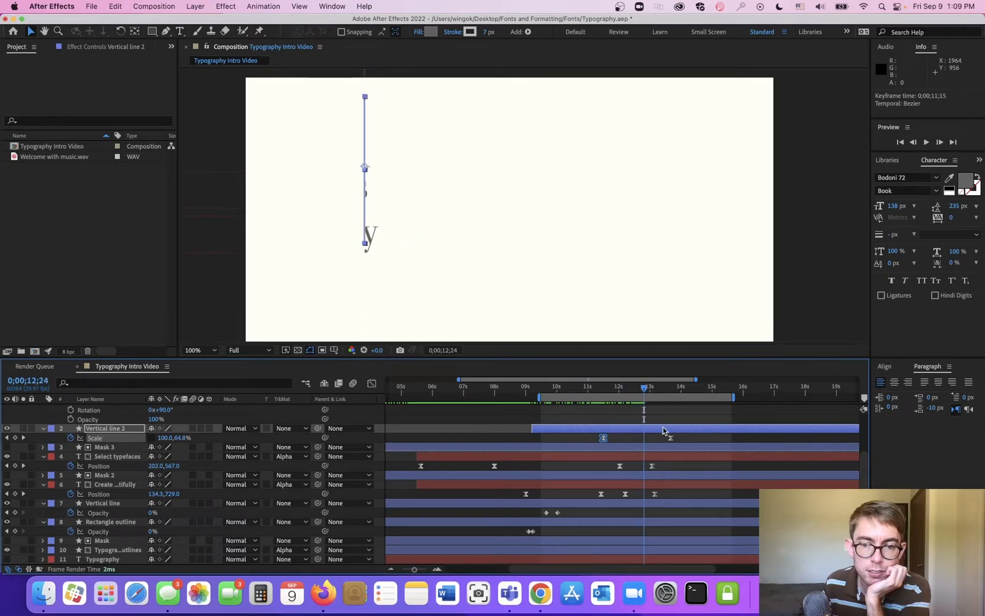
{"action": "left_click_drag", "start_coordinate": [670, 438], "coordinate": [676, 439]}
{"action": "left_click_drag", "start_coordinate": [639, 394], "coordinate": [677, 401]}
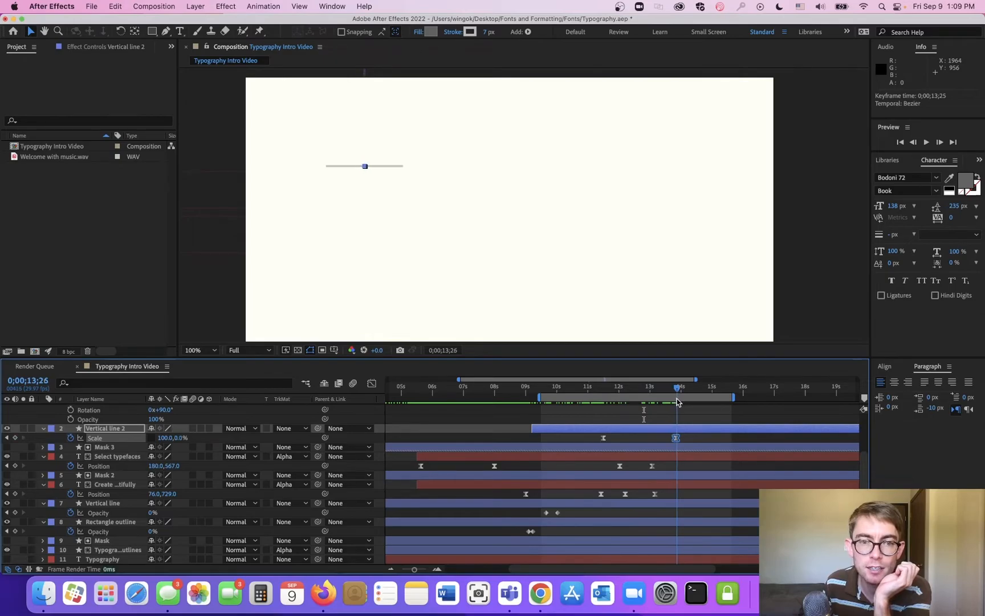
- Move Horizontal line's first scale keyframe to 0;00;13;25, and key its length scale at 0% at 0;00;13;26
{"action": "scroll", "coordinate": [728, 441], "scroll_direction": "up", "scroll_amount": 4}
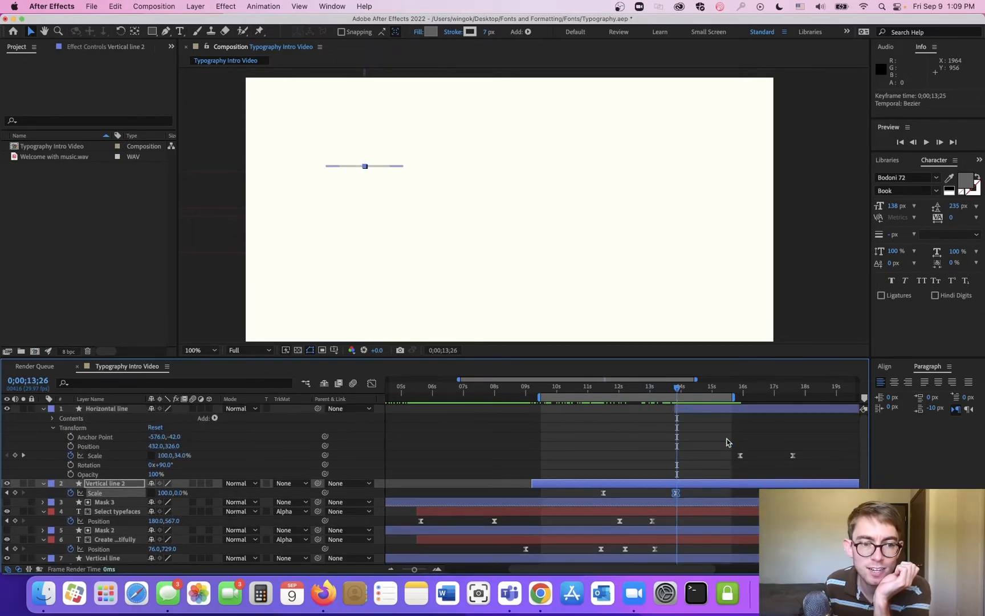
{"action": "left_click", "coordinate": [714, 410]}
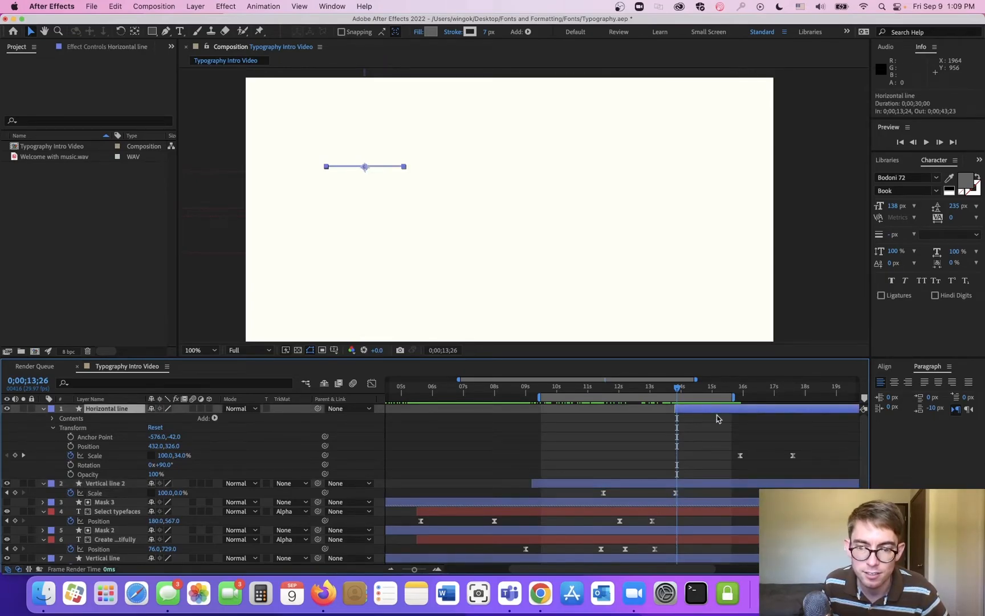
{"action": "left_click_drag", "start_coordinate": [740, 454], "coordinate": [679, 463]}
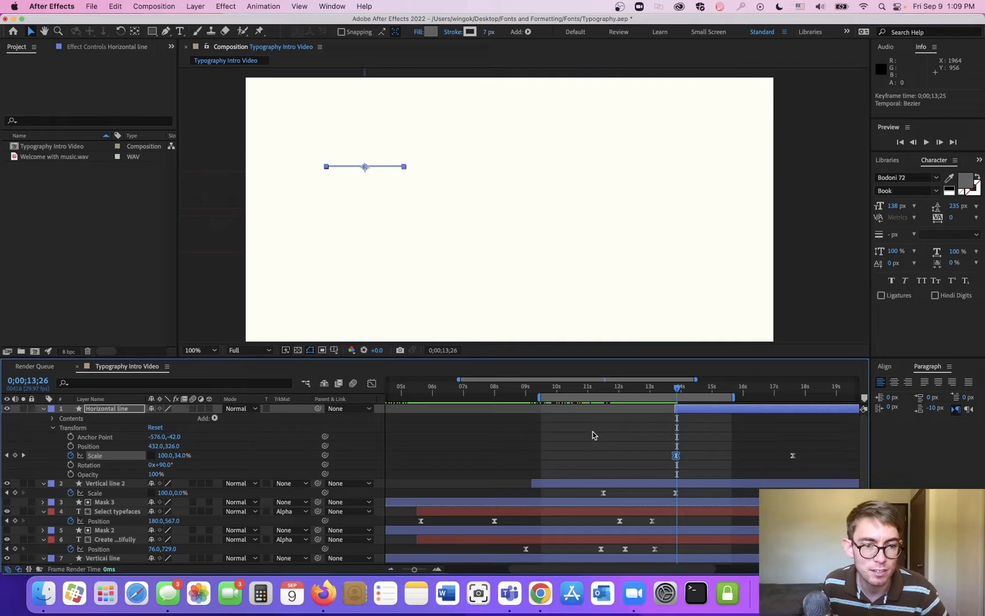
{"action": "mouse_move", "coordinate": [183, 457]}
{"action": "left_mouse_down"}
{"action": "mouse_move", "coordinate": [167, 455]}
{"action": "mouse_move", "coordinate": [178, 456]}
{"action": "left_mouse_up"}
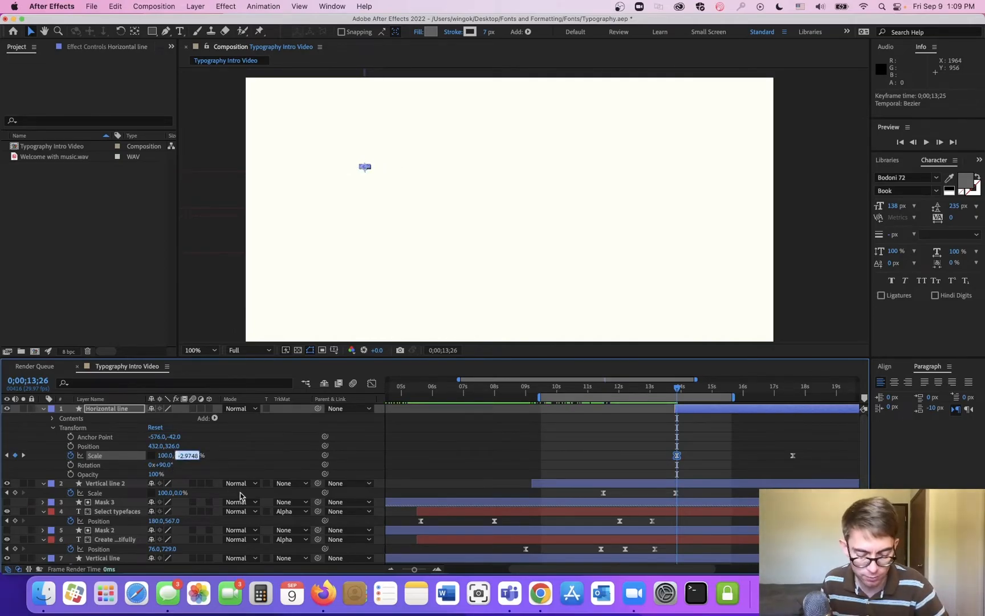
{"action": "type", "text": "0"}
{"action": "key", "text": "Return"}
- Move Horizontal line's last scale keyframe to 0;00;17;07 and set its scale there to 100.0, 382.0%
{"action": "left_click_drag", "start_coordinate": [795, 458], "coordinate": [781, 456]}
{"action": "left_click_drag", "start_coordinate": [652, 394], "coordinate": [798, 403]}
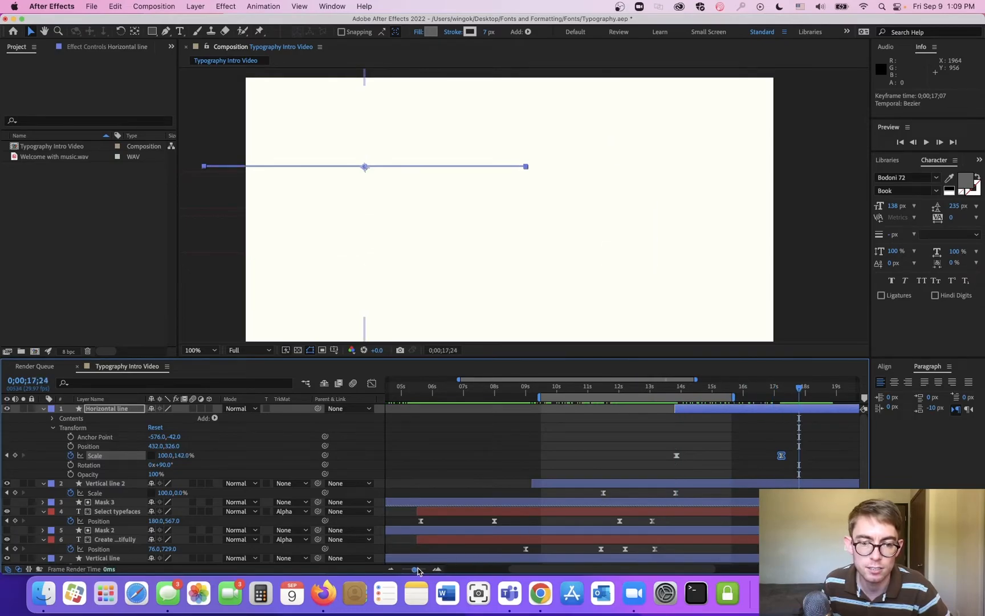
{"action": "left_click_drag", "start_coordinate": [417, 571], "coordinate": [415, 570]}
{"action": "left_click_drag", "start_coordinate": [619, 393], "coordinate": [607, 392]}
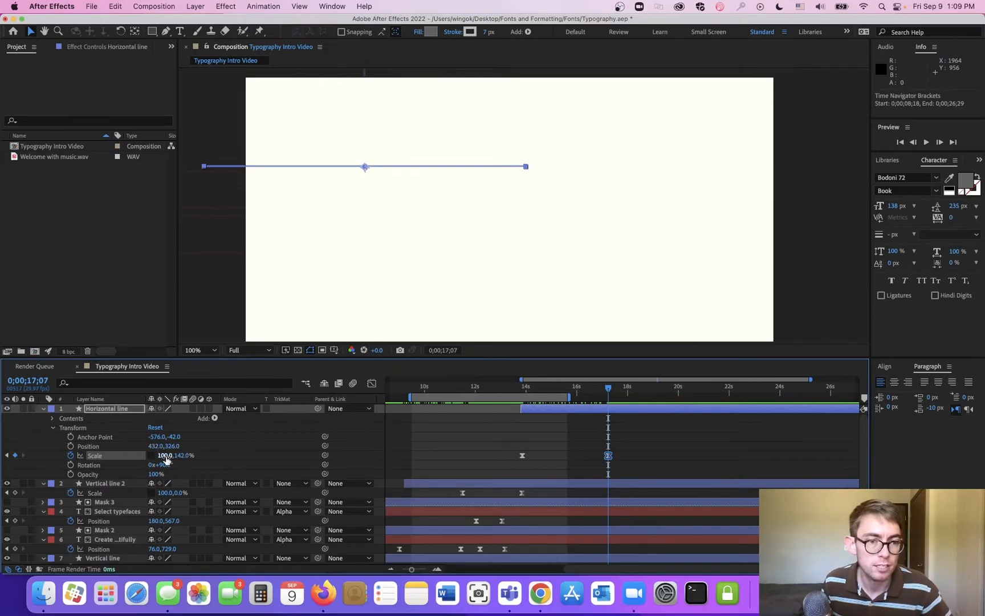
{"action": "left_click_drag", "start_coordinate": [165, 457], "coordinate": [256, 456]}
{"action": "key", "text": "cmd+z"}
{"action": "left_click_drag", "start_coordinate": [184, 457], "coordinate": [314, 454]}
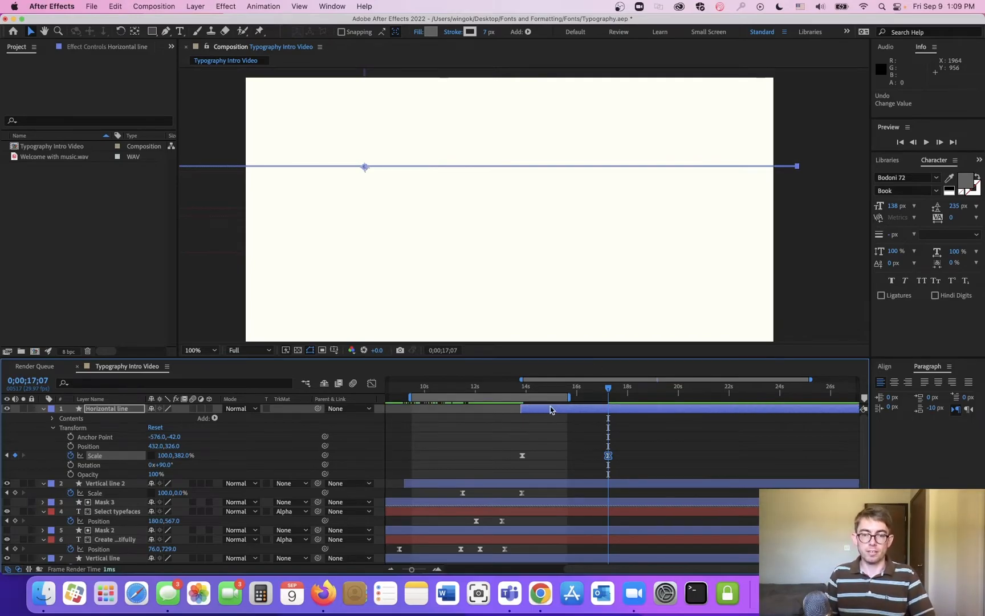
- Set the work area to 0;00;00;00 through 0;00;17;28 and preview the composition from the start
{"action": "left_click_drag", "start_coordinate": [569, 397], "coordinate": [628, 396]}
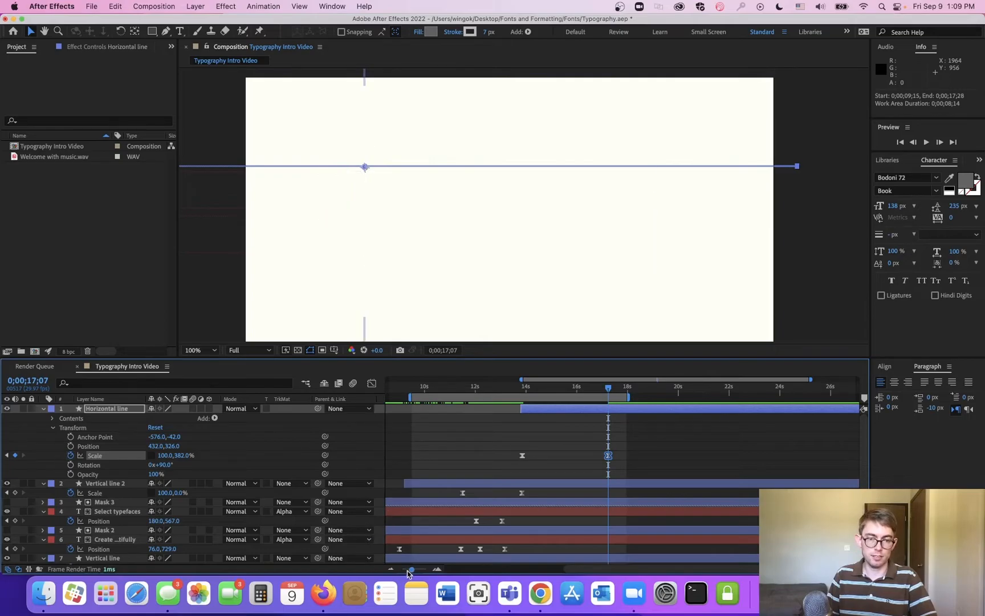
{"action": "left_click_drag", "start_coordinate": [406, 570], "coordinate": [398, 571]}
{"action": "left_click_drag", "start_coordinate": [531, 398], "coordinate": [366, 392]}
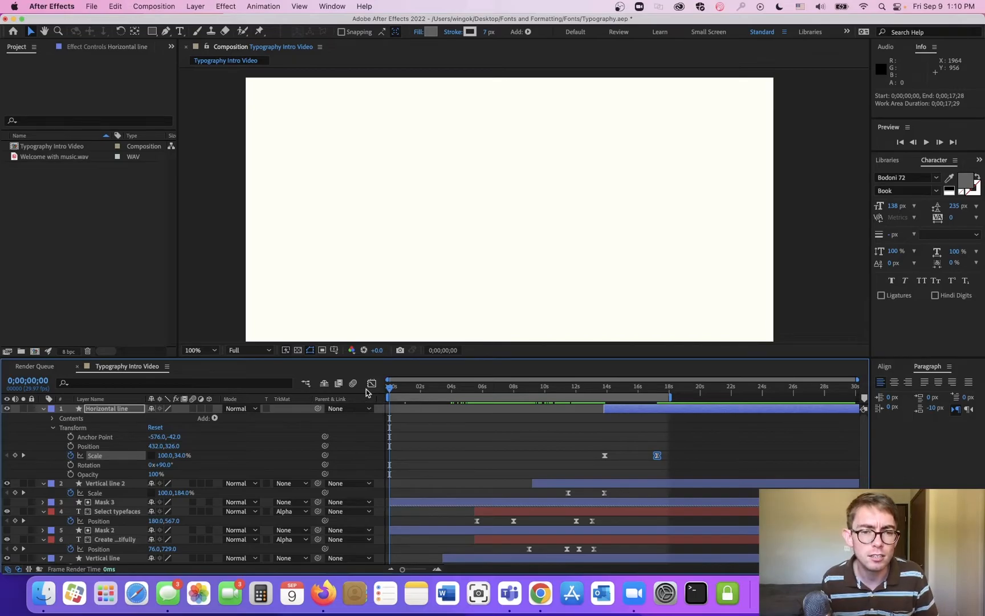
{"action": "key", "text": "space"}
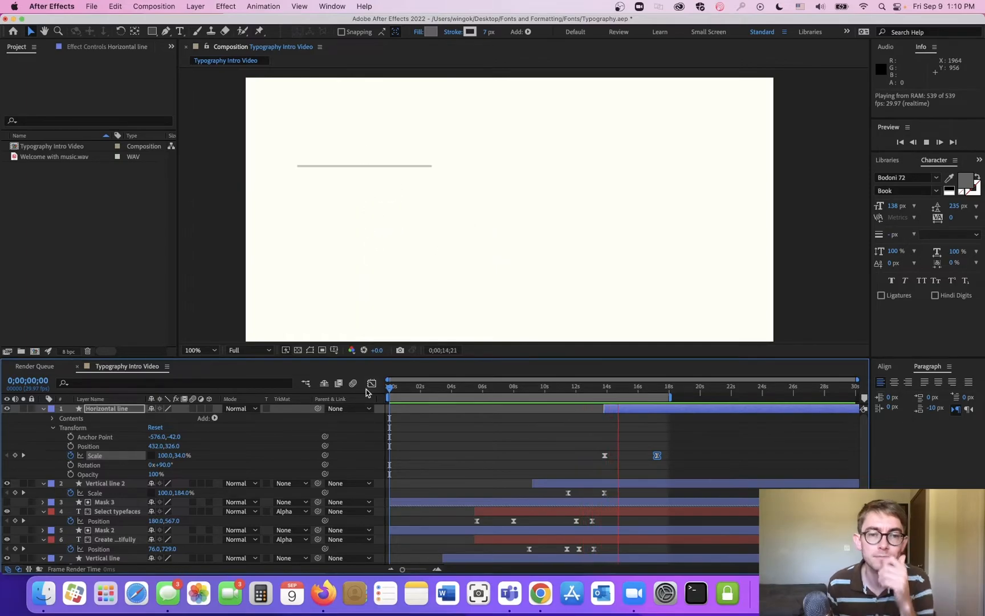
{"action": "key", "text": "space"}
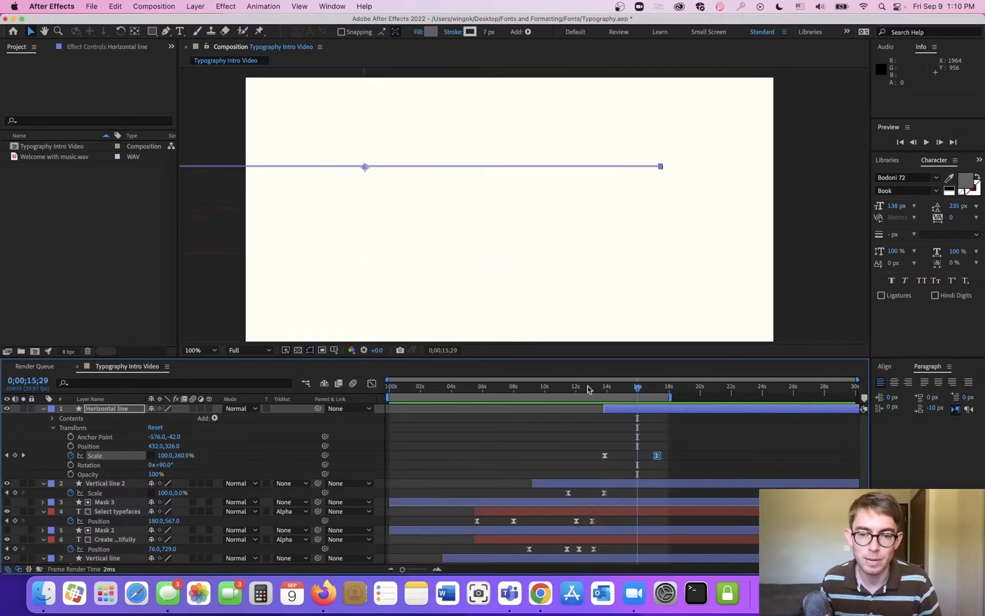
- Delete Horizontal line's 34% scale keyframe at 0;00;13;25 and move its 0% keyframe there from 0;00;13;26
{"action": "mouse_move", "coordinate": [606, 390]}
{"action": "left_mouse_down"}
{"action": "mouse_move", "coordinate": [565, 392]}
{"action": "mouse_move", "coordinate": [605, 391]}
{"action": "left_mouse_up"}
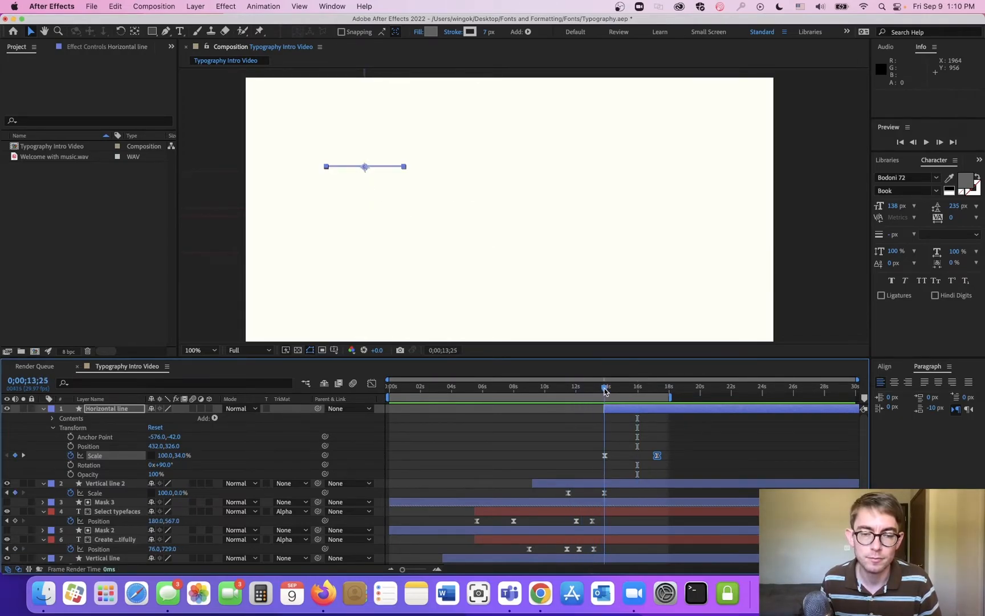
{"action": "left_click", "coordinate": [455, 273]}
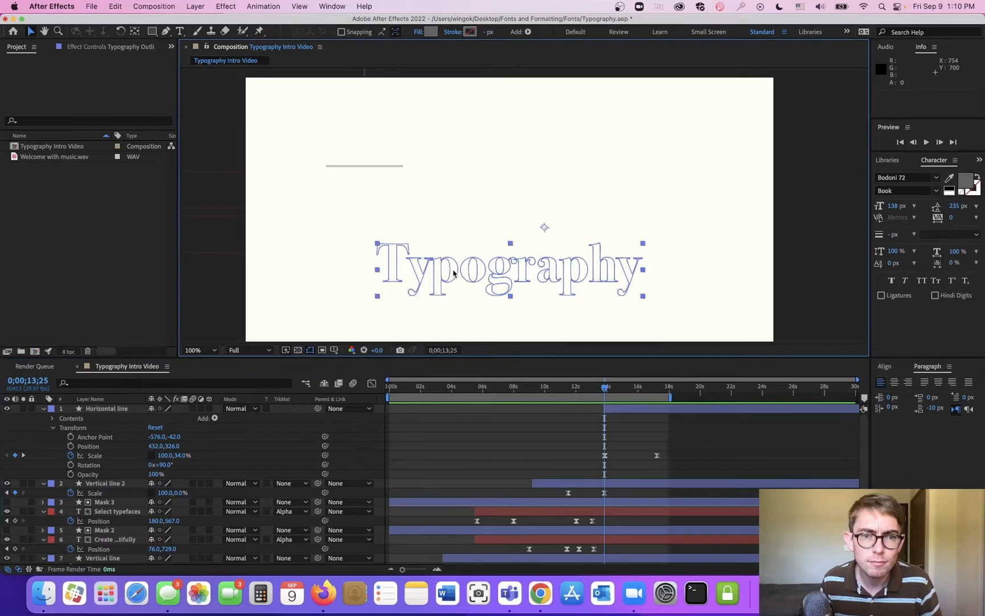
{"action": "left_click", "coordinate": [355, 274]}
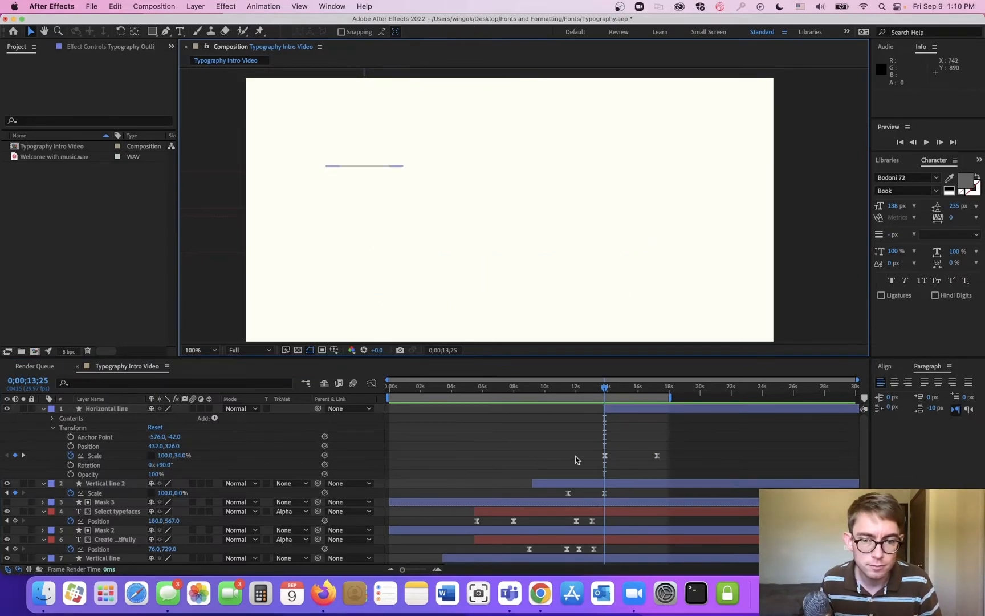
{"action": "scroll", "coordinate": [598, 453], "scroll_direction": "up", "scroll_amount": 3}
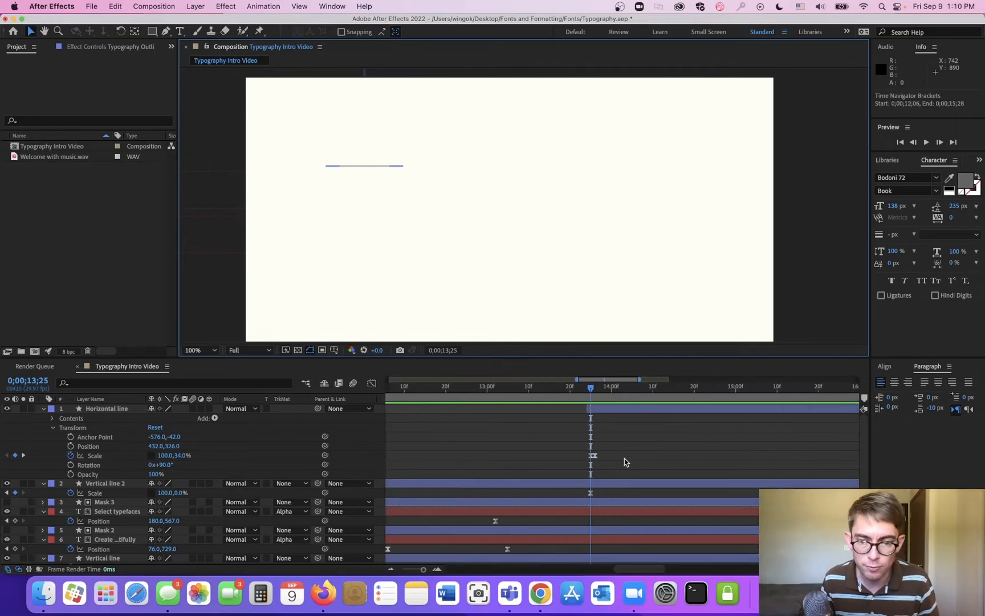
{"action": "scroll", "coordinate": [626, 461], "scroll_direction": "up", "scroll_amount": 3}
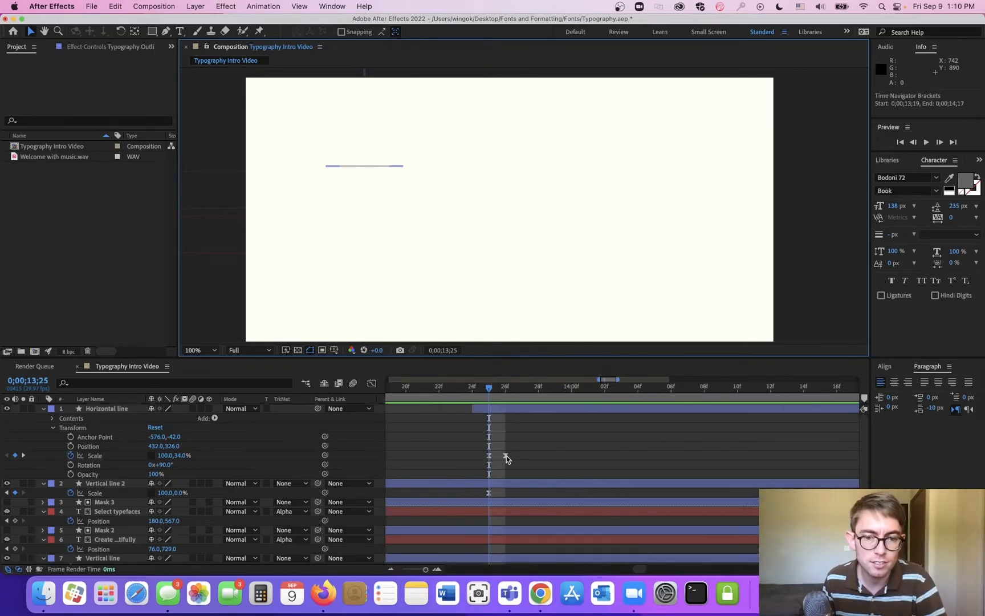
{"action": "scroll", "coordinate": [496, 445], "scroll_direction": "up", "scroll_amount": 2}
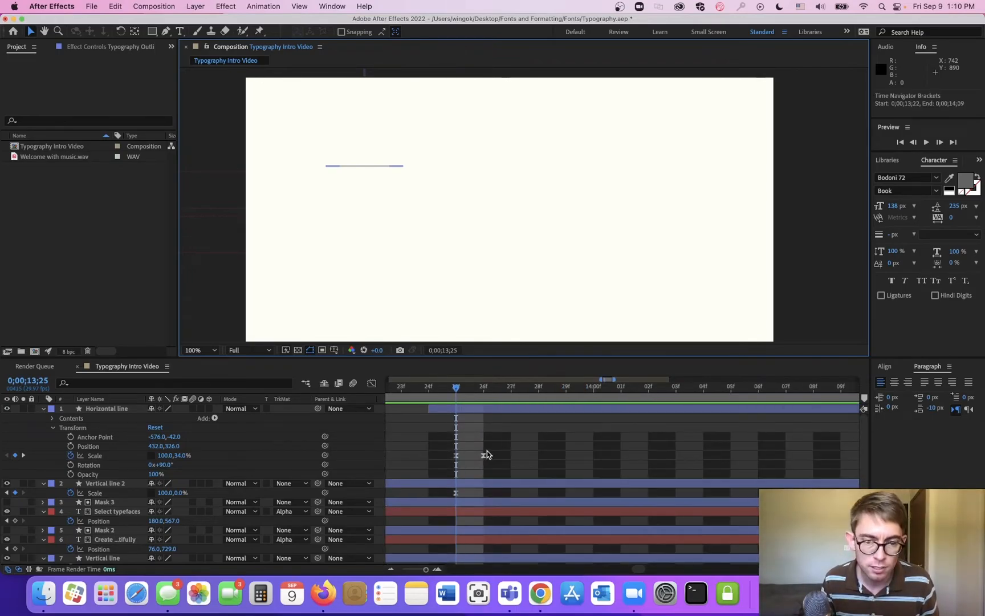
{"action": "left_click", "coordinate": [456, 456]}
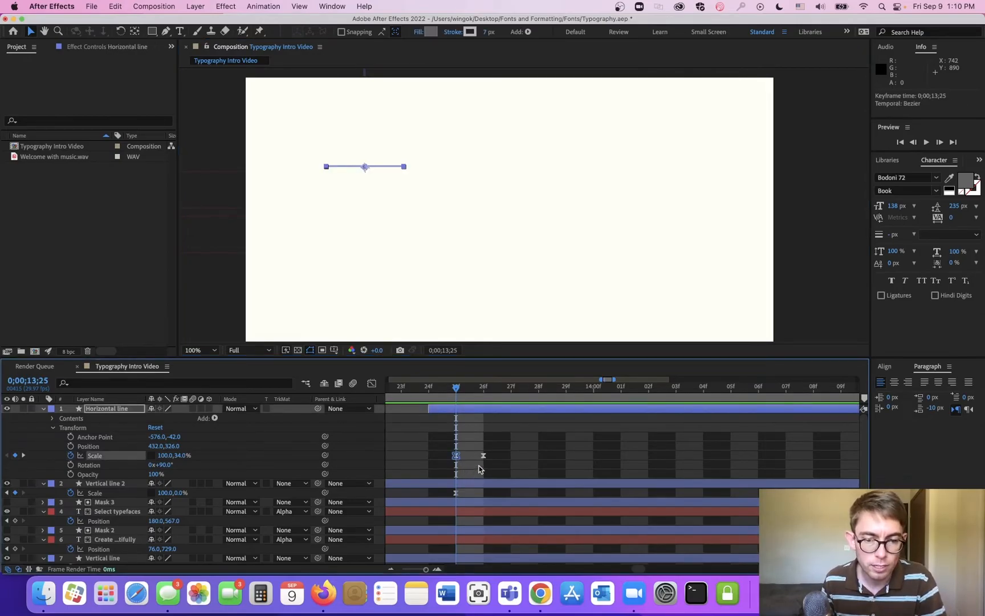
{"action": "key", "text": "Delete"}
{"action": "left_click", "coordinate": [483, 456]}
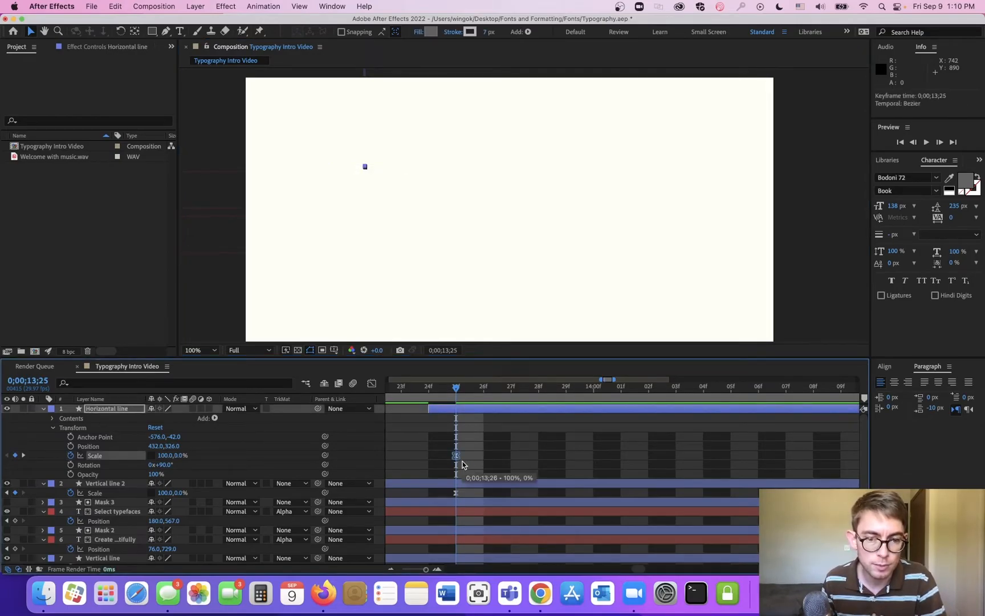
- Preview the whole work area from 0;00;00;00 to check how the horizontal line grows
{"action": "scroll", "coordinate": [472, 463], "scroll_direction": "down", "scroll_amount": 3}
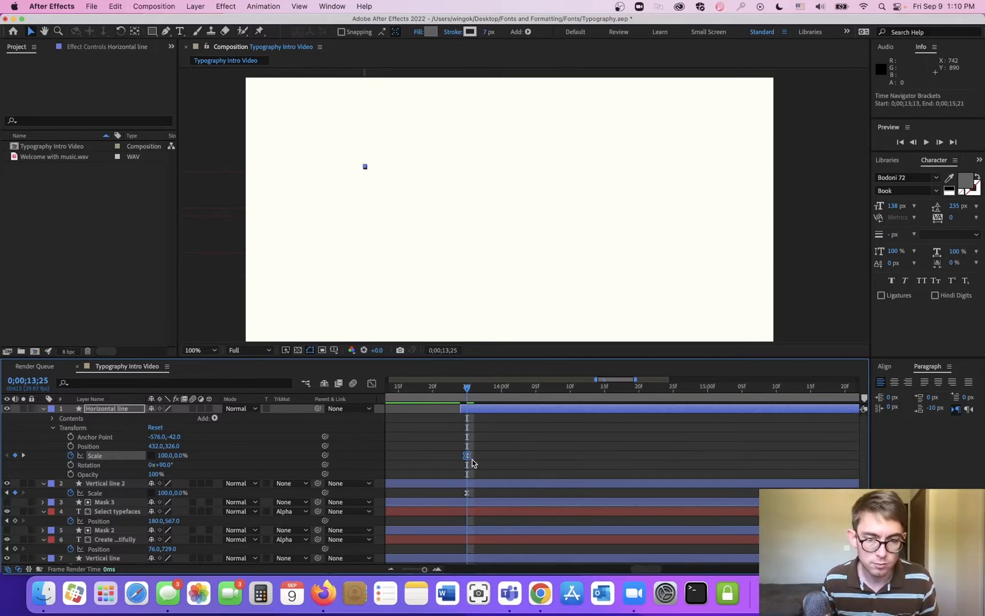
{"action": "scroll", "coordinate": [473, 462], "scroll_direction": "down", "scroll_amount": 5}
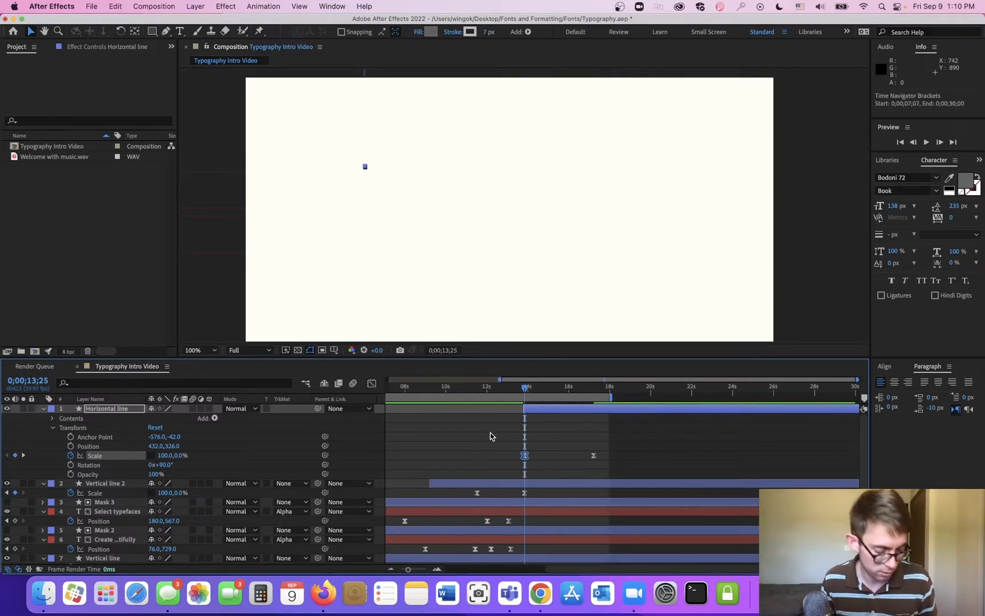
{"action": "scroll", "coordinate": [489, 436], "scroll_direction": "down", "scroll_amount": 3}
{"action": "left_click_drag", "start_coordinate": [416, 390], "coordinate": [347, 394]}
{"action": "key", "text": "space"}
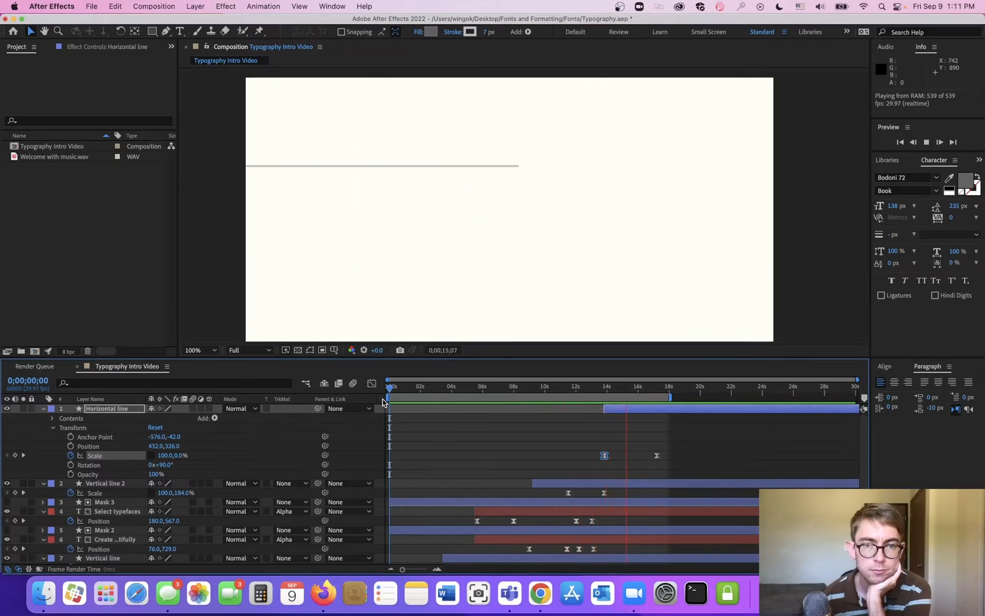
{"action": "key", "text": "space"}
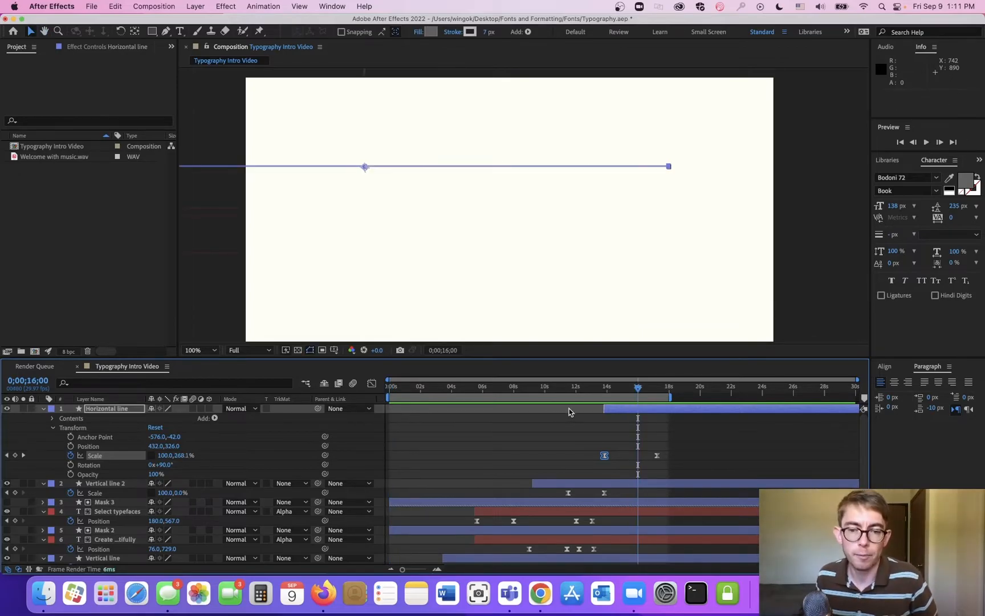
- Select both of Horizontal line's scale keyframes and display their speed curve in the Graph Editor
{"action": "left_click", "coordinate": [581, 387]}
{"action": "left_click_drag", "start_coordinate": [580, 387], "coordinate": [611, 396]}
{"action": "left_click_drag", "start_coordinate": [666, 450], "coordinate": [595, 465]}
{"action": "left_click", "coordinate": [369, 386]}
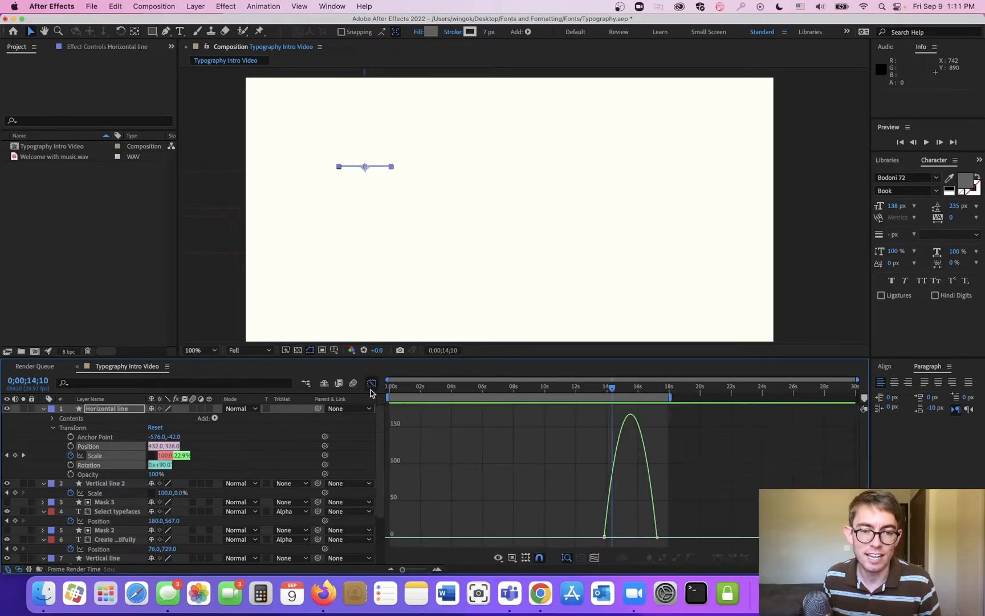
{"action": "left_click_drag", "start_coordinate": [589, 516], "coordinate": [649, 538]}
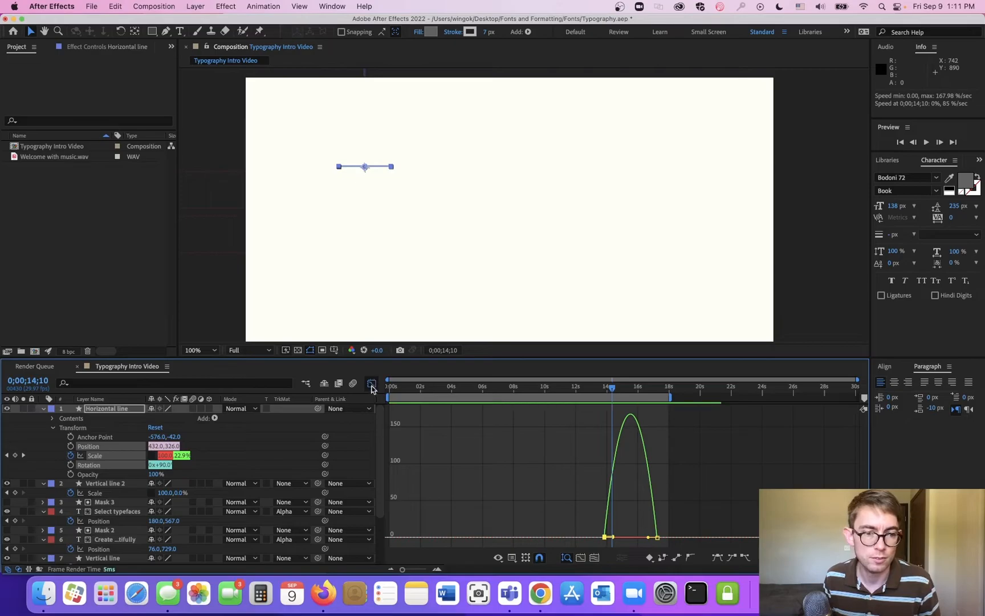
- Try to lengthen the easing into Horizontal line's last scale keyframe on the speed graph
{"action": "left_click", "coordinate": [372, 384]}
{"action": "left_click", "coordinate": [642, 451]}
{"action": "left_click", "coordinate": [657, 455]}
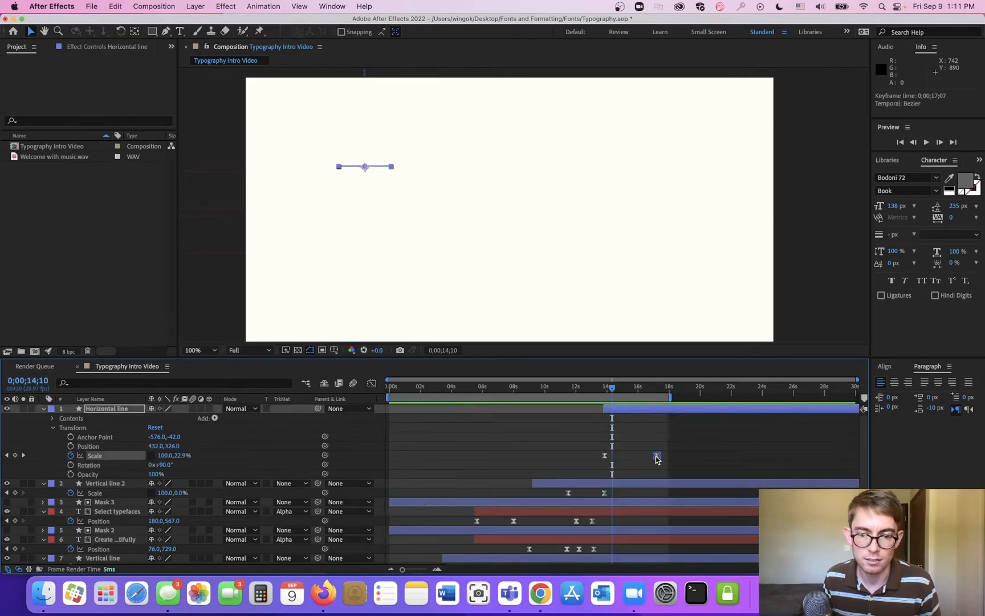
{"action": "left_click", "coordinate": [372, 383]}
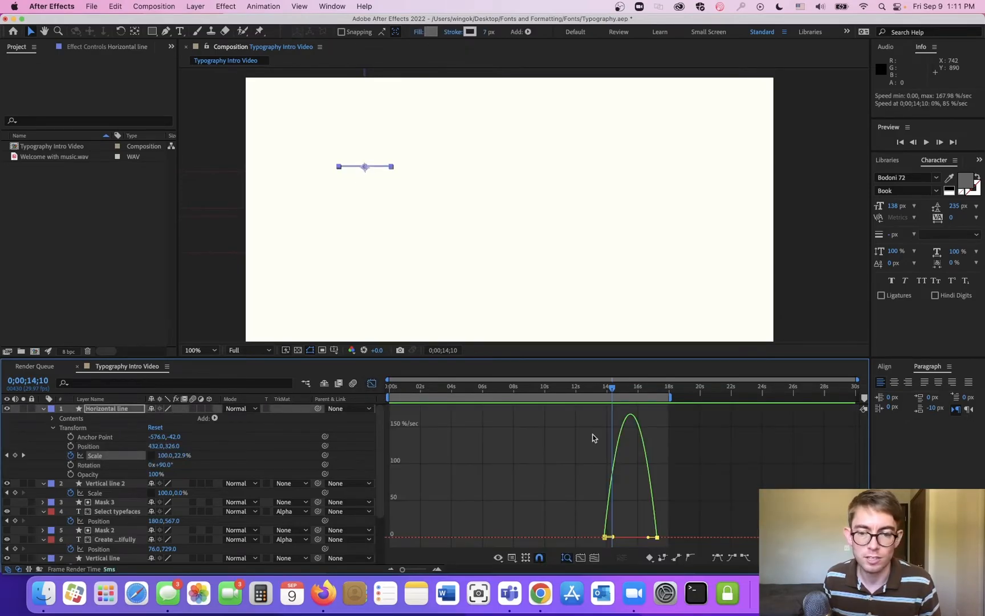
{"action": "left_click_drag", "start_coordinate": [648, 537], "coordinate": [626, 540]}
{"action": "left_click", "coordinate": [522, 478]}
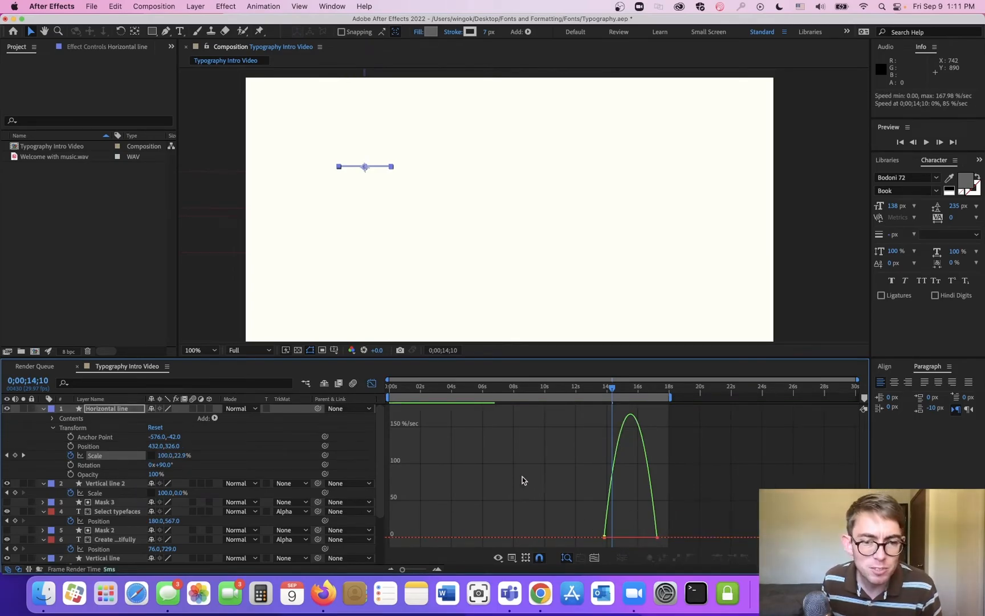
{"action": "key", "text": "shift+F3"}
{"action": "left_click", "coordinate": [523, 434]}
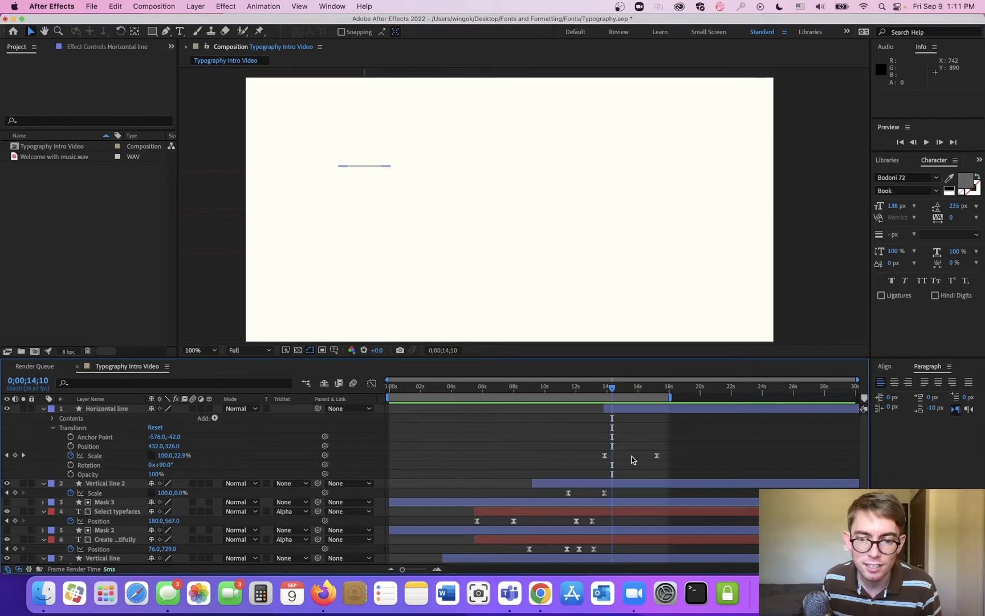
- Reshape the speed curve between Horizontal line's two scale keyframes to peak early and ease slowly into the last one, then scrub the start
{"action": "left_click", "coordinate": [607, 411]}
{"action": "left_click_drag", "start_coordinate": [664, 459], "coordinate": [593, 450]}
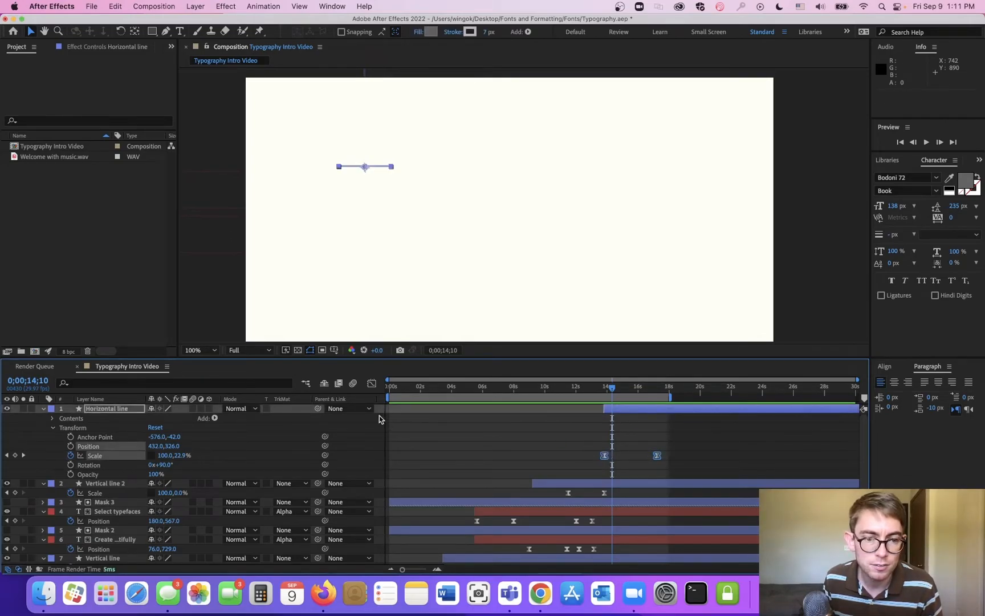
{"action": "left_click", "coordinate": [371, 383]}
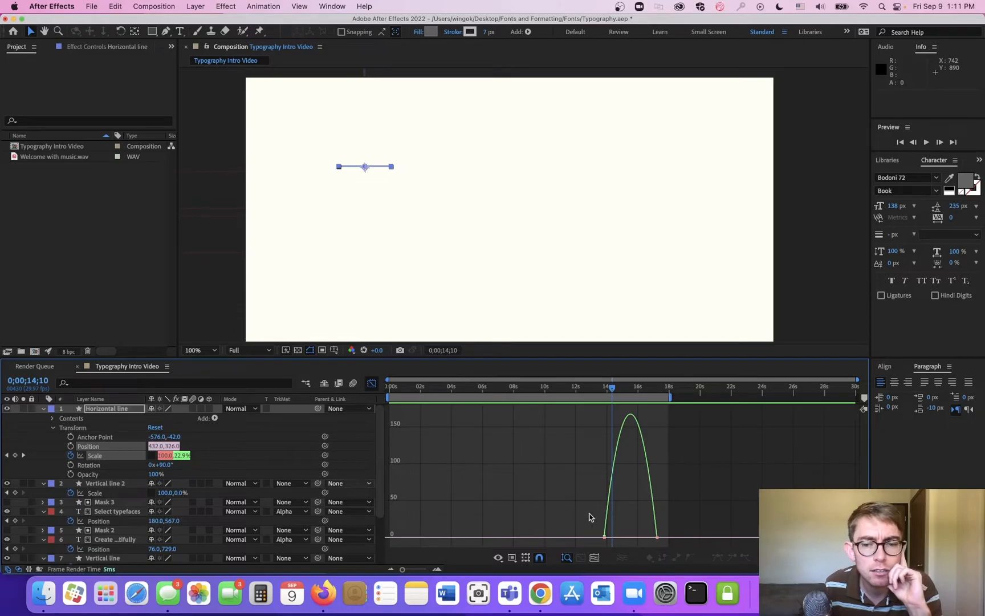
{"action": "left_click", "coordinate": [658, 537]}
{"action": "left_click_drag", "start_coordinate": [648, 537], "coordinate": [615, 538]}
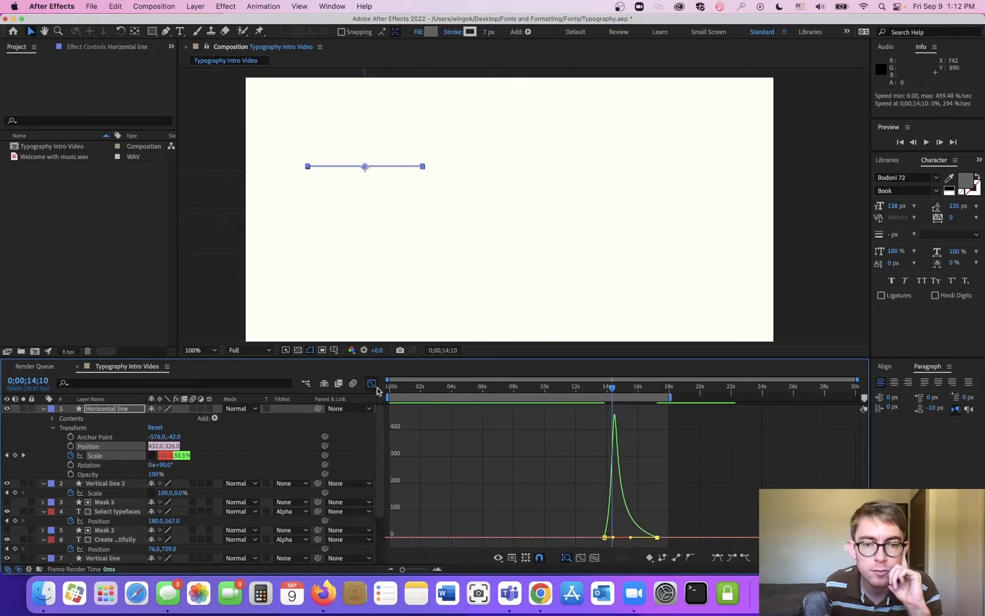
{"action": "left_click", "coordinate": [372, 383]}
{"action": "mouse_move", "coordinate": [596, 394]}
{"action": "left_mouse_down"}
{"action": "mouse_move", "coordinate": [640, 403]}
{"action": "mouse_move", "coordinate": [611, 407]}
{"action": "left_mouse_up"}
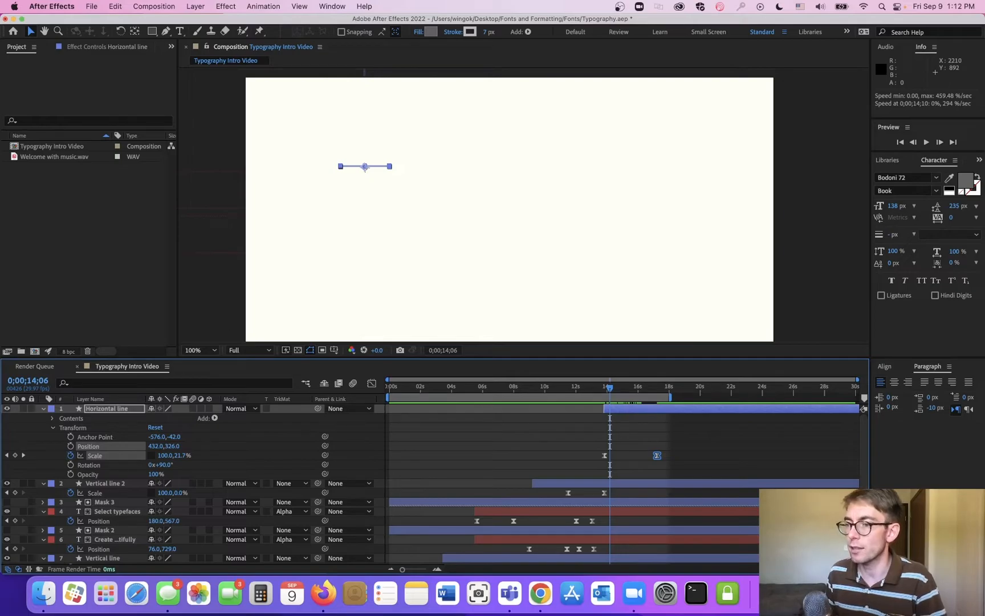
- Switch to the Typography design in Figma and examine the slide sequence, especially Slide 3's text and horizontal line layout
{"action": "left_click", "coordinate": [894, 614]}
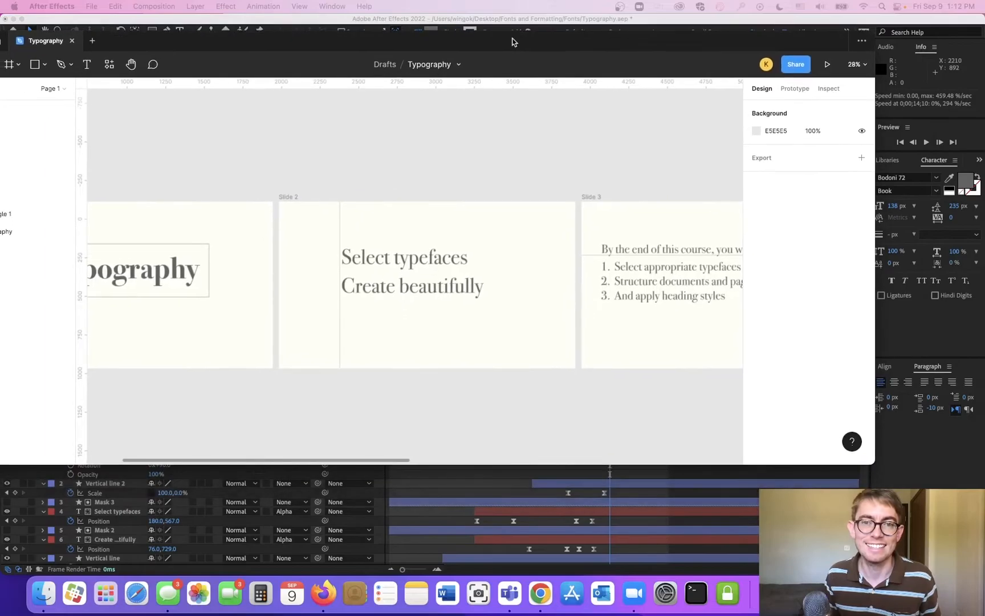
{"action": "double_click", "coordinate": [516, 39]}
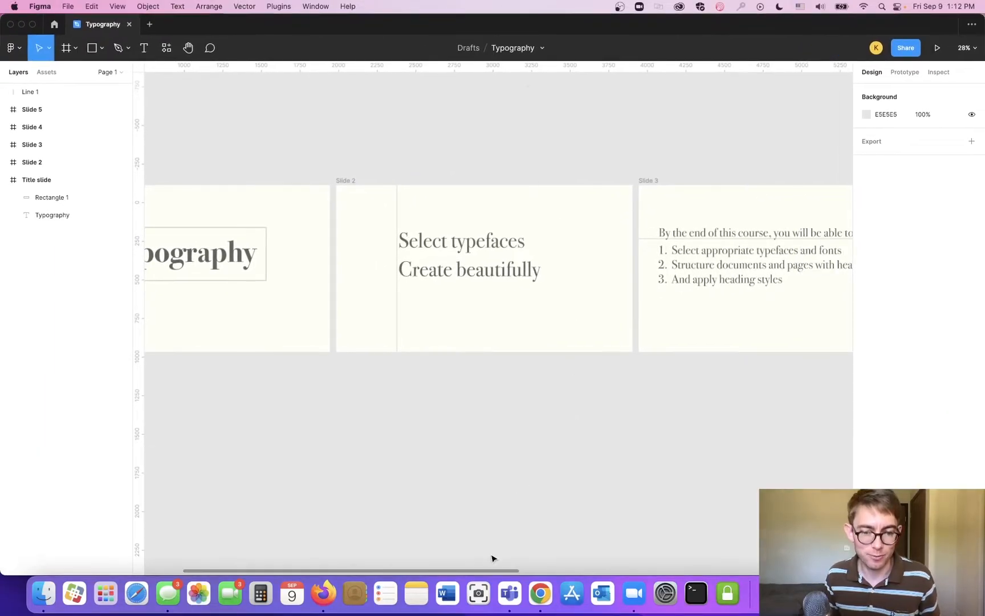
{"action": "mouse_move", "coordinate": [485, 571]}
{"action": "left_mouse_down"}
{"action": "mouse_move", "coordinate": [436, 572]}
{"action": "mouse_move", "coordinate": [475, 572]}
{"action": "mouse_move", "coordinate": [466, 572]}
{"action": "left_mouse_up"}
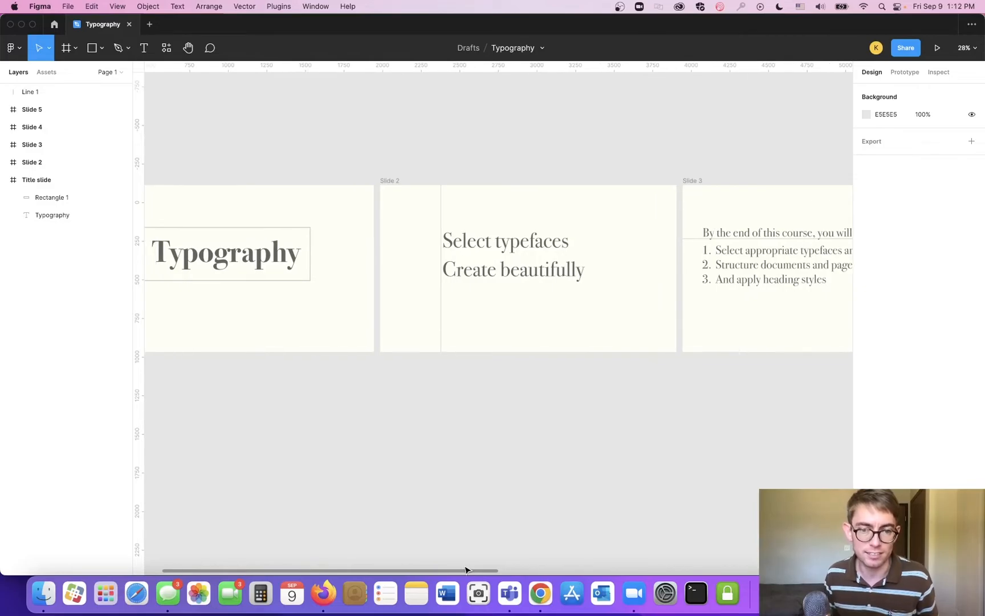
{"action": "key", "text": "minus"}
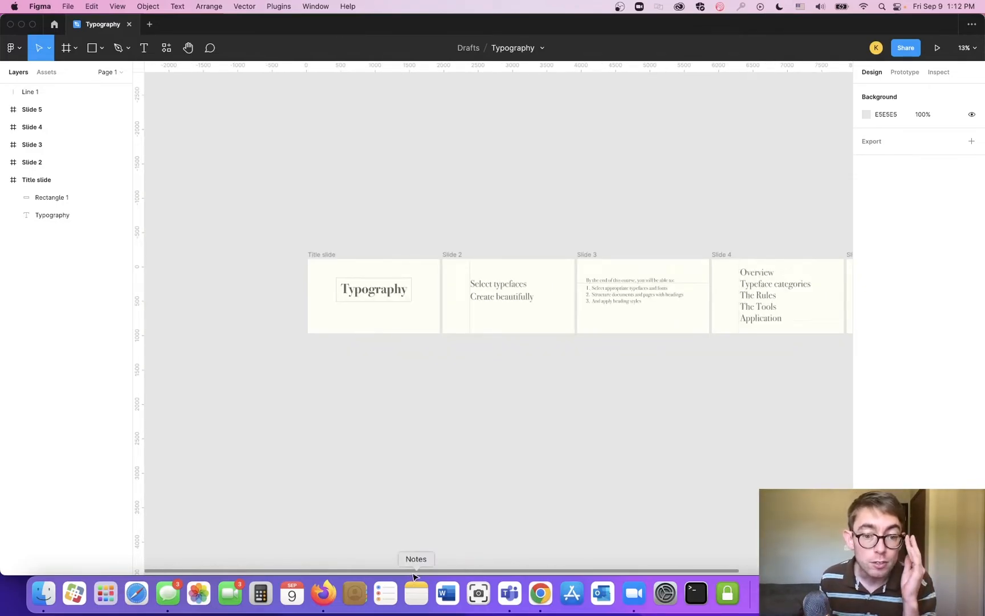
{"action": "left_click_drag", "start_coordinate": [412, 572], "coordinate": [531, 563]}
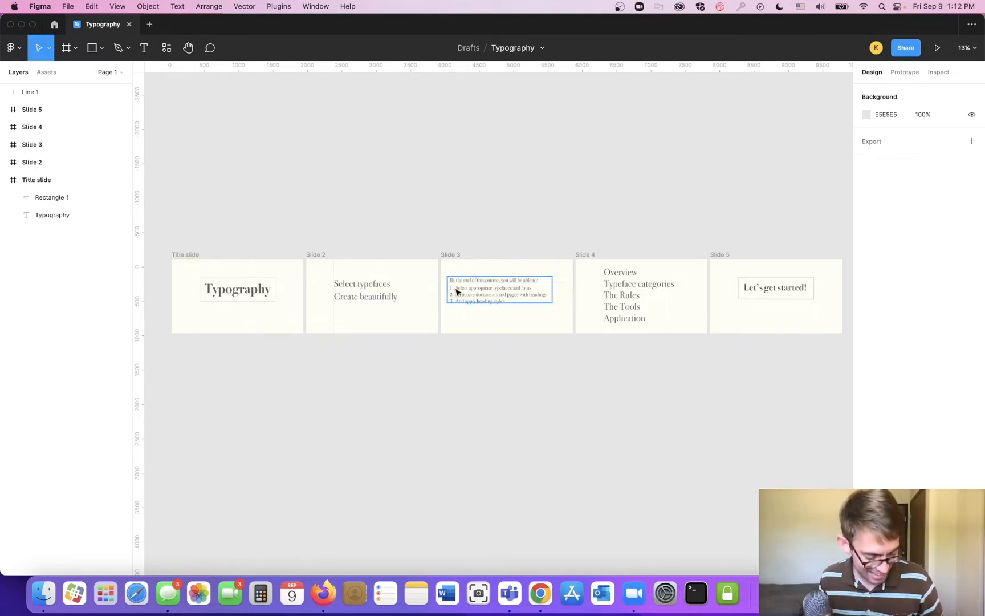
{"action": "scroll", "coordinate": [476, 299], "scroll_direction": "up", "scroll_amount": 1}
{"action": "scroll", "coordinate": [476, 299], "scroll_direction": "up", "scroll_amount": 5}
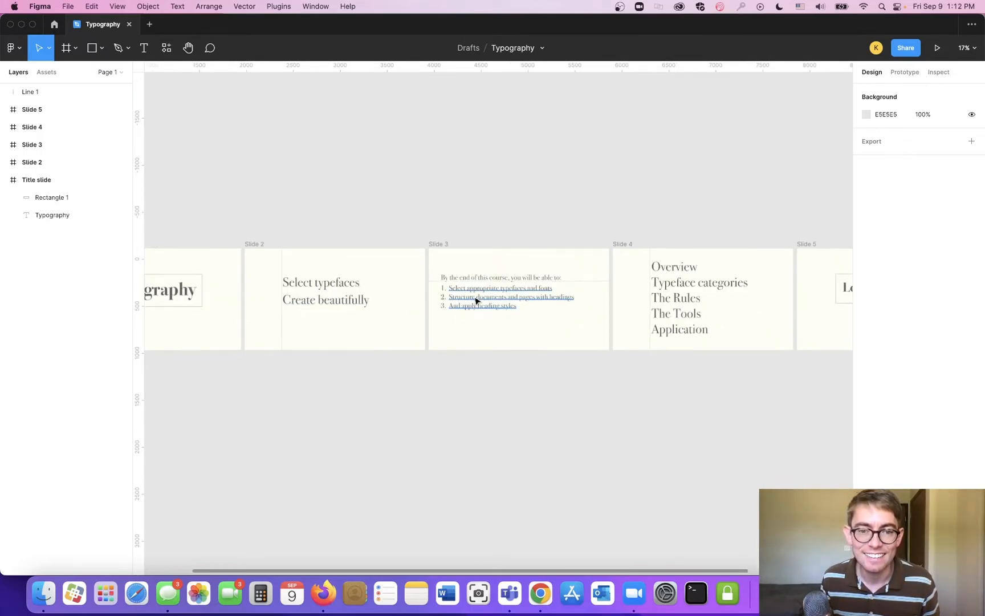
{"action": "scroll", "coordinate": [413, 268], "scroll_direction": "up", "scroll_amount": 1}
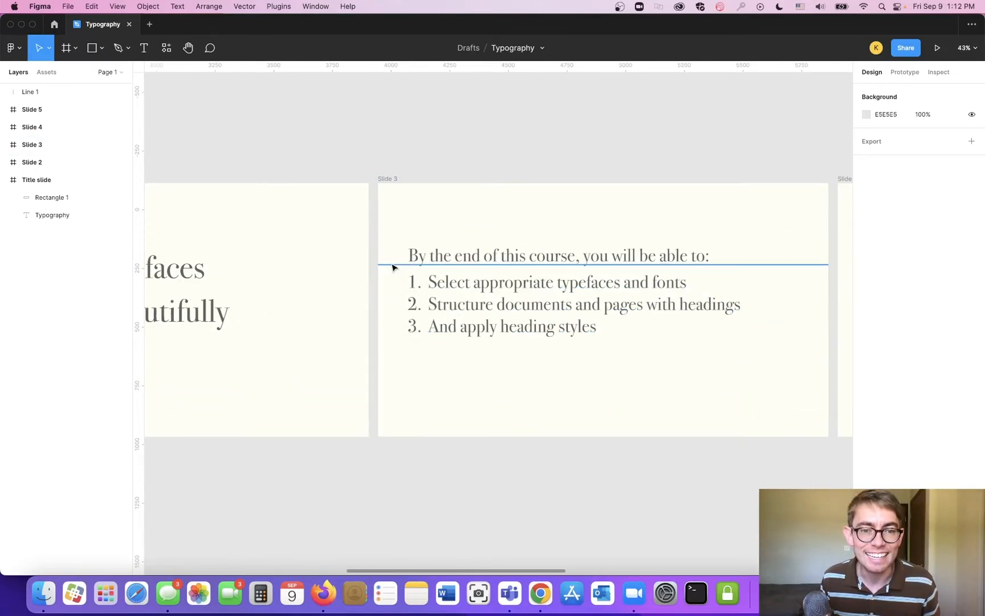
{"action": "scroll", "coordinate": [392, 267], "scroll_direction": "down", "scroll_amount": 4}
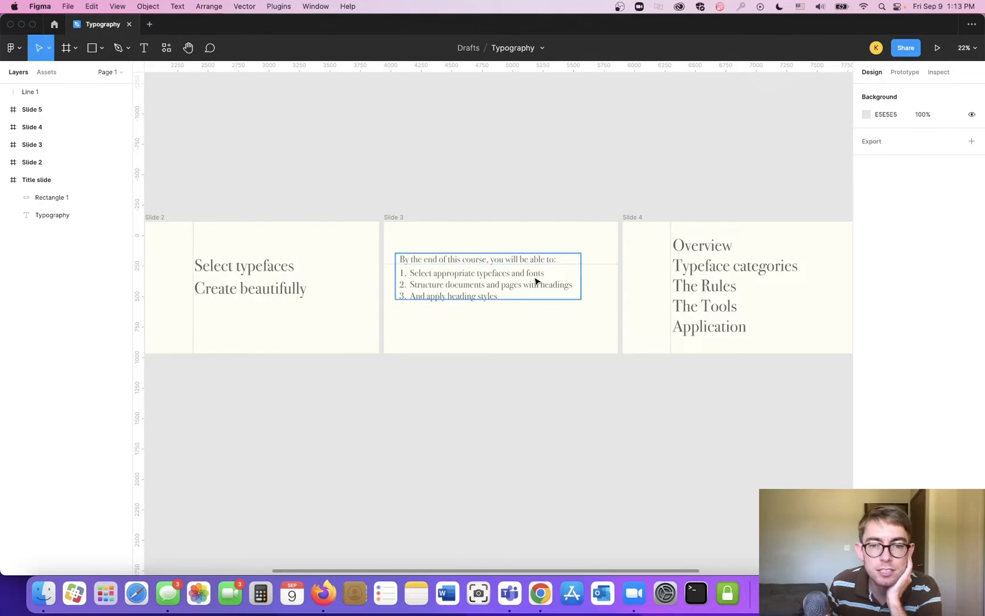
- Reword the third list item on Slide 3 to "Apply heading styles"
{"action": "left_click", "coordinate": [420, 299]}
{"action": "double_click", "coordinate": [419, 297]}
{"action": "double_click", "coordinate": [418, 296]}
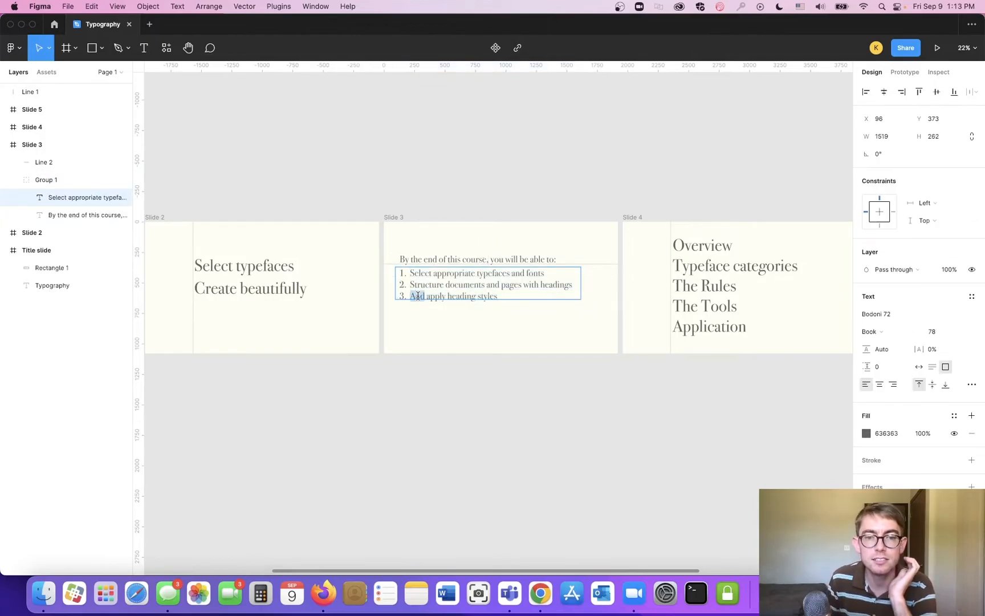
{"action": "key", "text": "BackSpace"}
{"action": "key", "text": "Delete"}
{"action": "key", "text": "Delete"}
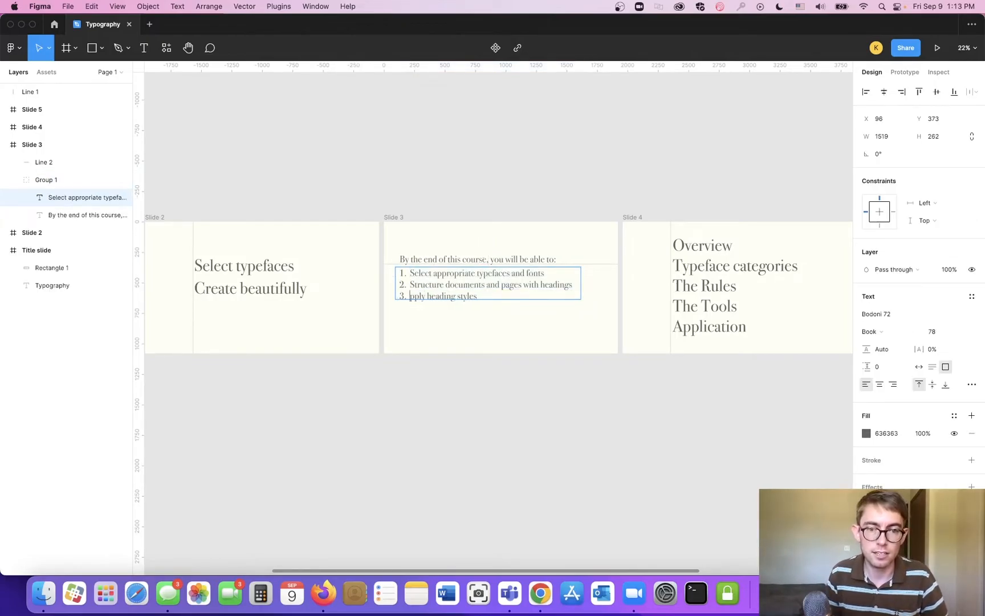
{"action": "type", "text": "A"}
{"action": "key", "text": "Escape"}
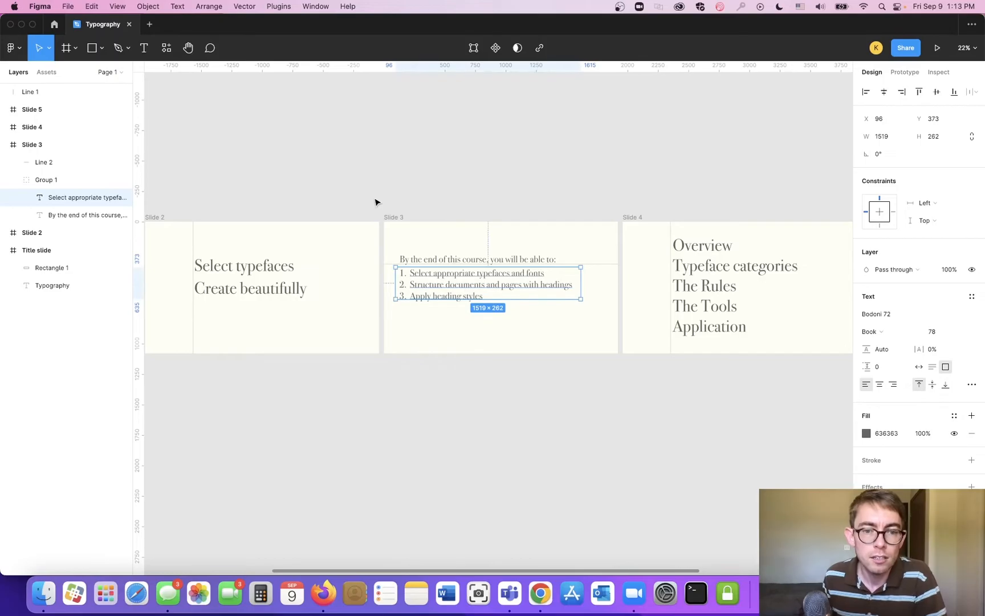
{"action": "scroll", "coordinate": [411, 275], "scroll_direction": "up", "scroll_amount": 3}
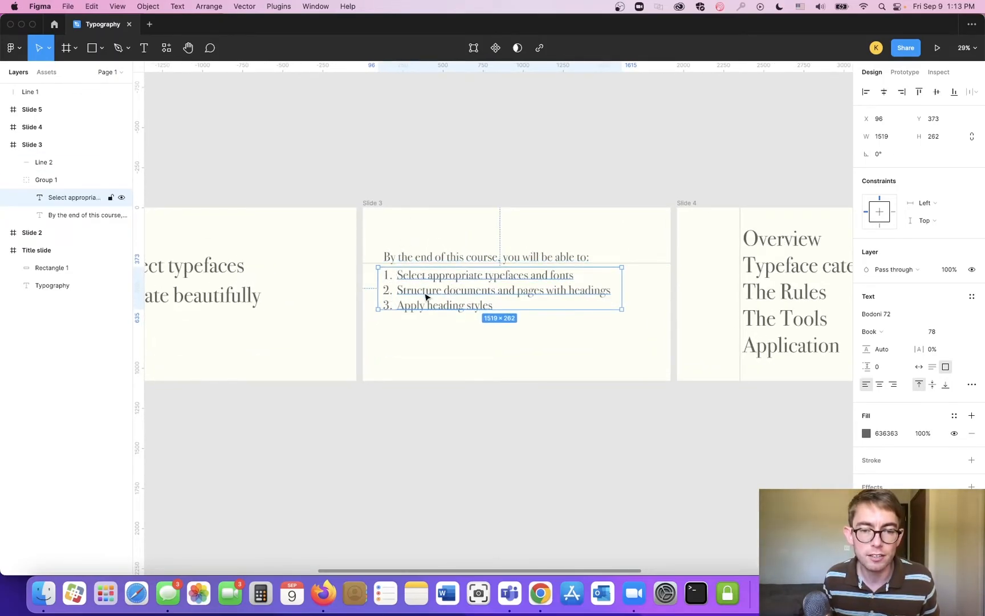
- Look over the slide designs in the Typography file, from the title slide through Slide 5
{"action": "left_click_drag", "start_coordinate": [600, 170], "coordinate": [680, 132]}
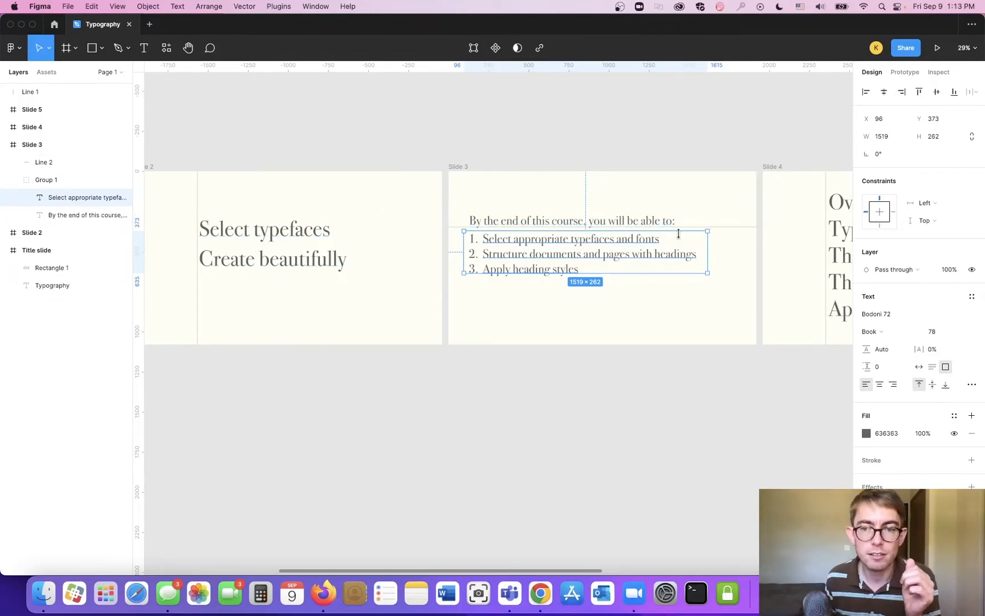
{"action": "left_click_drag", "start_coordinate": [617, 110], "coordinate": [283, 138]}
{"action": "scroll", "coordinate": [642, 137], "scroll_direction": "right", "scroll_amount": 5}
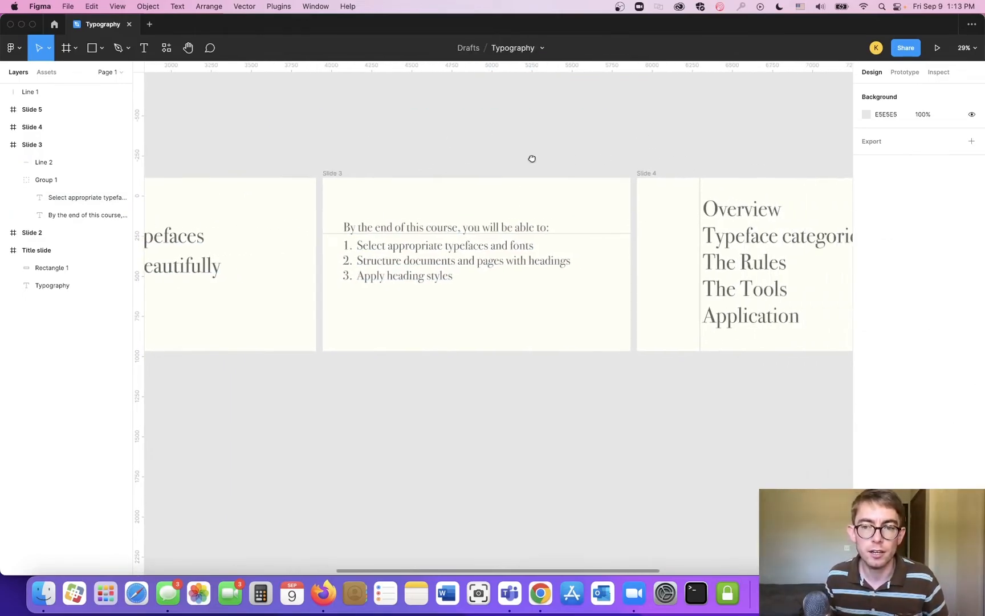
{"action": "left_click_drag", "start_coordinate": [486, 167], "coordinate": [711, 149]}
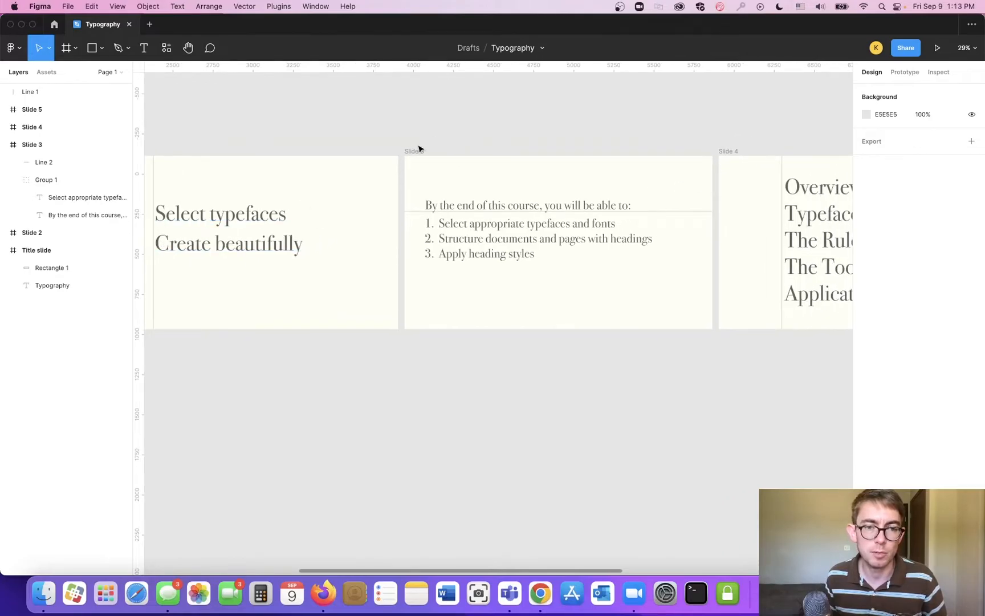
{"action": "left_click", "coordinate": [501, 167]}
{"action": "scroll", "coordinate": [500, 169], "scroll_direction": "down", "scroll_amount": 3}
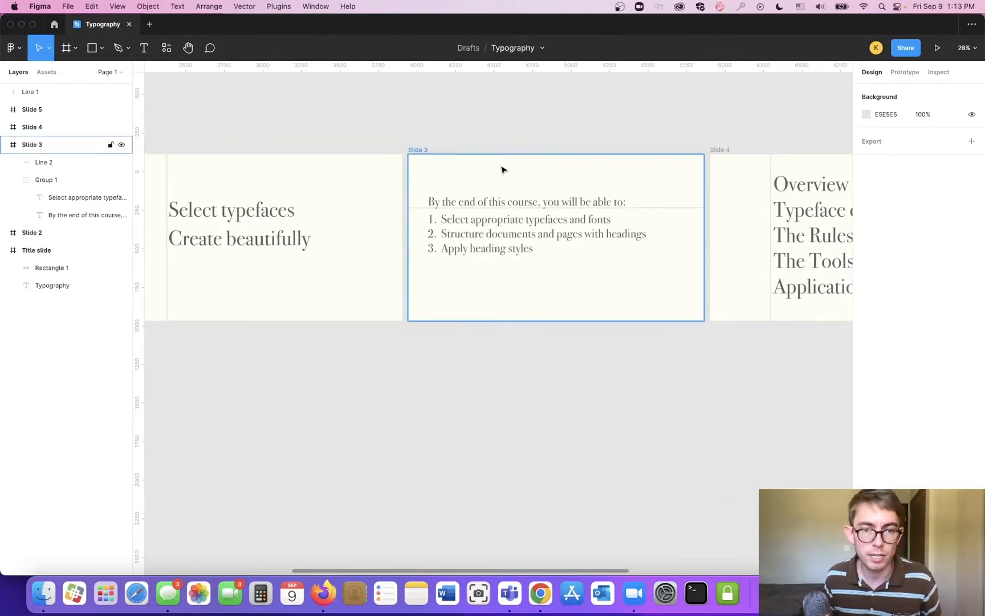
{"action": "left_click_drag", "start_coordinate": [493, 128], "coordinate": [500, 160]}
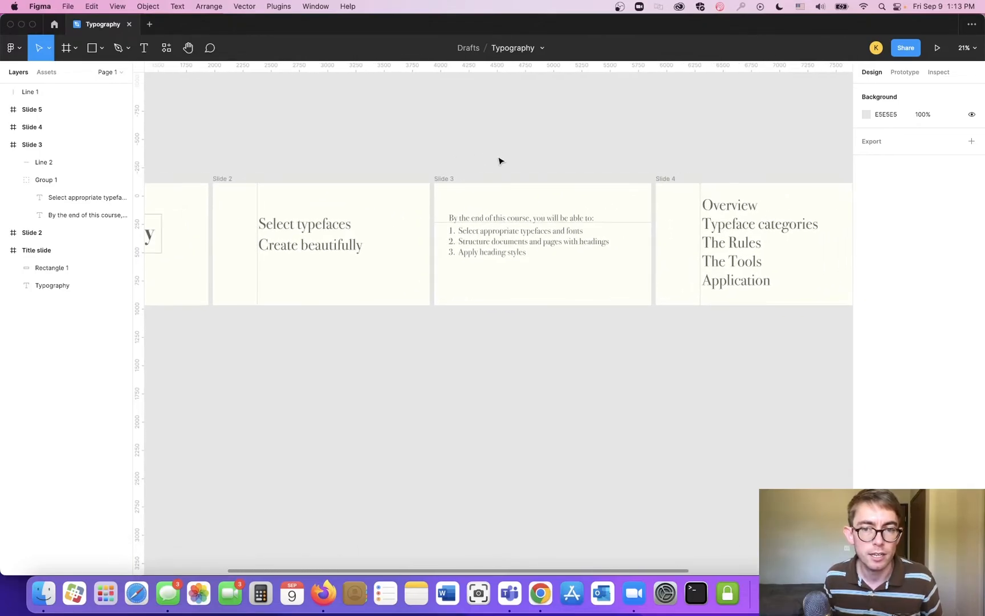
{"action": "scroll", "coordinate": [502, 162], "scroll_direction": "down", "scroll_amount": 3}
{"action": "scroll", "coordinate": [503, 164], "scroll_direction": "down", "scroll_amount": 1}
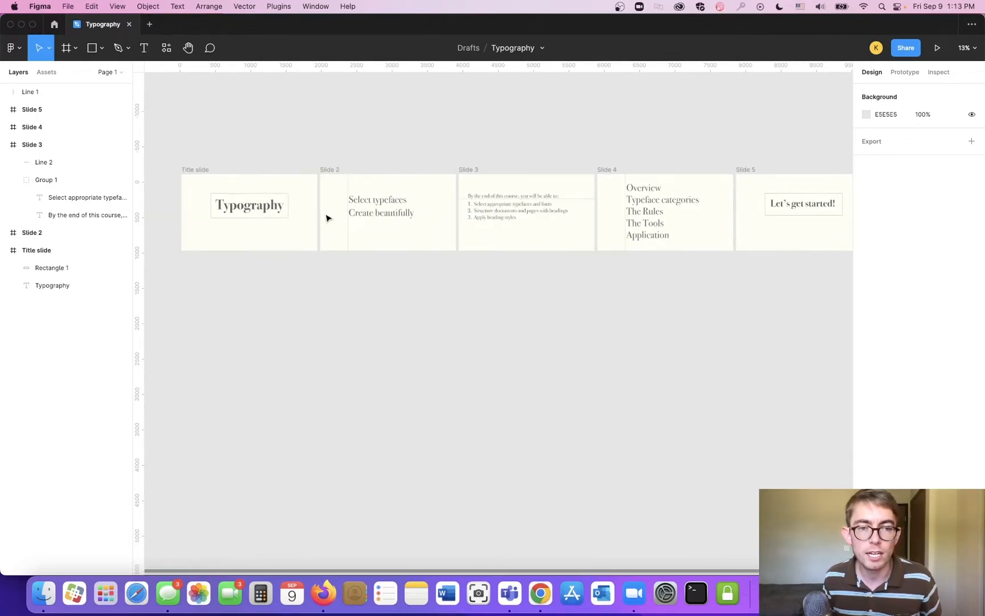
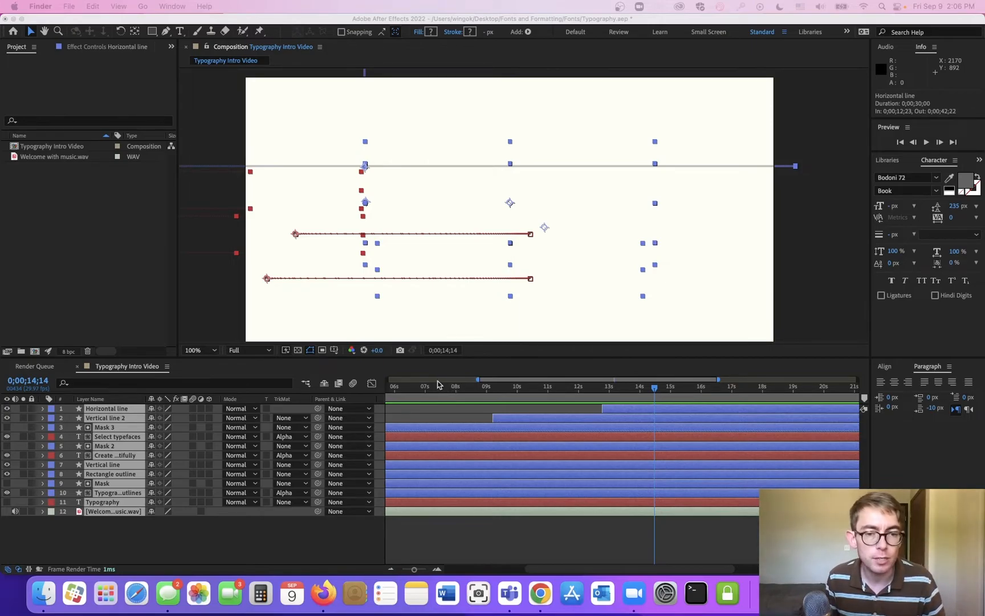
- Switch to After Effects, deselect all layers and preview the transition from the vertical line to the horizontal line
{"action": "left_click", "coordinate": [411, 389]}
{"action": "left_click_drag", "start_coordinate": [410, 389], "coordinate": [467, 378]}
{"action": "left_click_drag", "start_coordinate": [419, 569], "coordinate": [409, 572]}
{"action": "left_click_drag", "start_coordinate": [578, 396], "coordinate": [626, 392]}
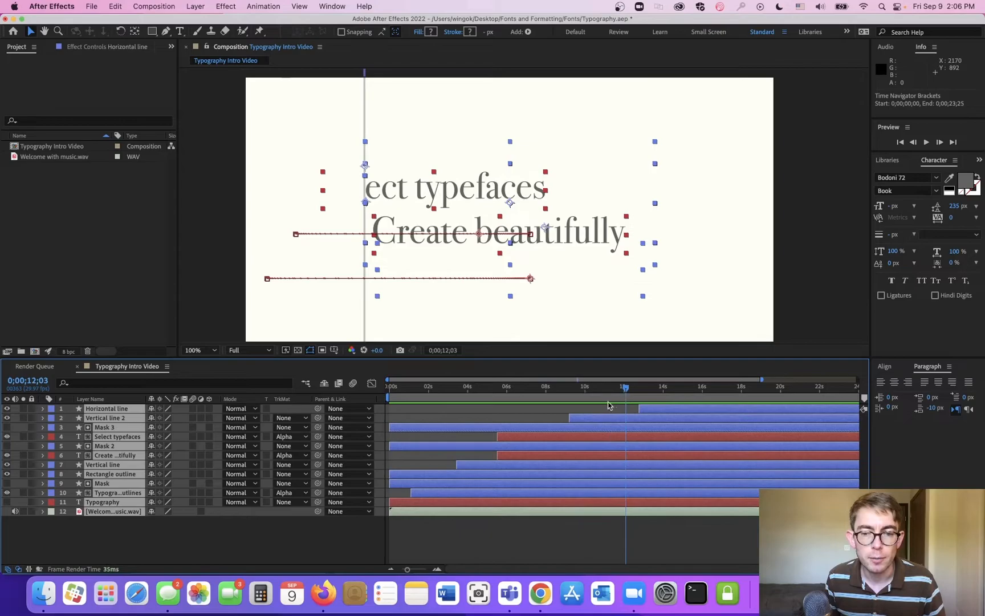
{"action": "left_click", "coordinate": [205, 562]}
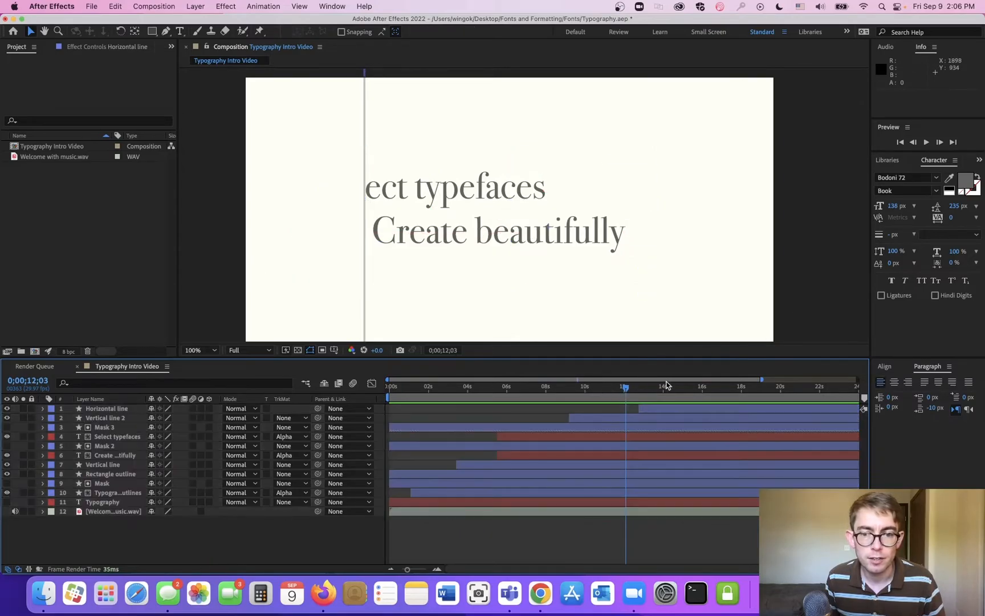
{"action": "mouse_move", "coordinate": [627, 393]}
{"action": "left_mouse_down"}
{"action": "mouse_move", "coordinate": [664, 392]}
{"action": "mouse_move", "coordinate": [631, 397]}
{"action": "left_mouse_up"}
{"action": "key", "text": "space"}
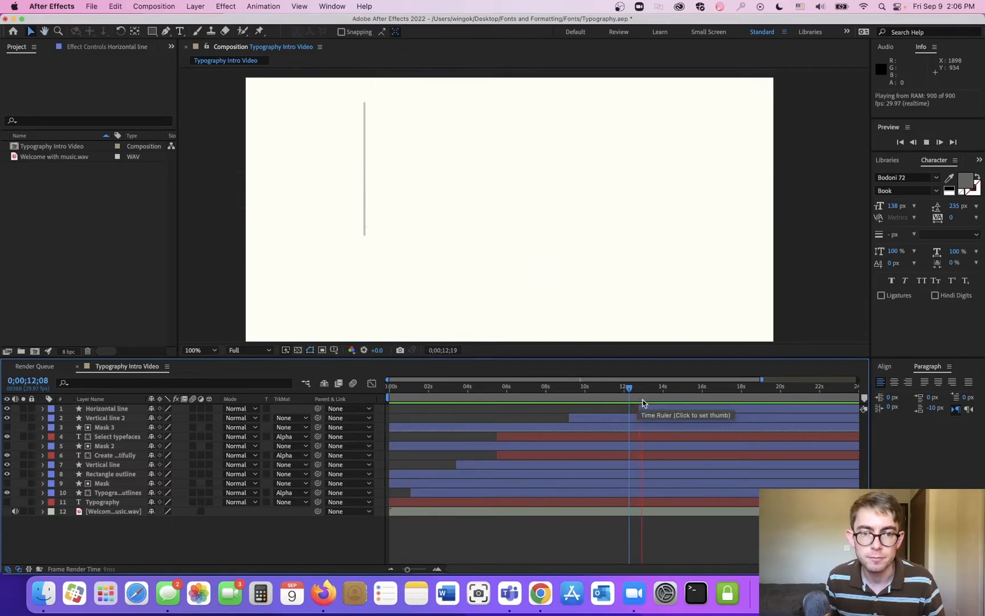
{"action": "key", "text": "space"}
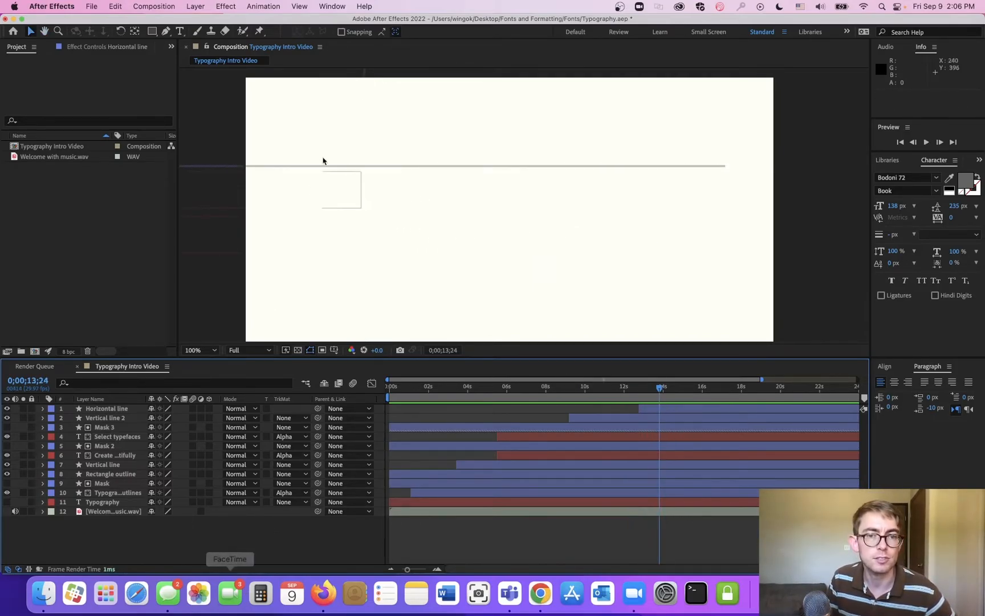
- Create a paragraph text box just above the horizontal line containing "By the end of this course"
{"action": "left_click", "coordinate": [181, 34]}
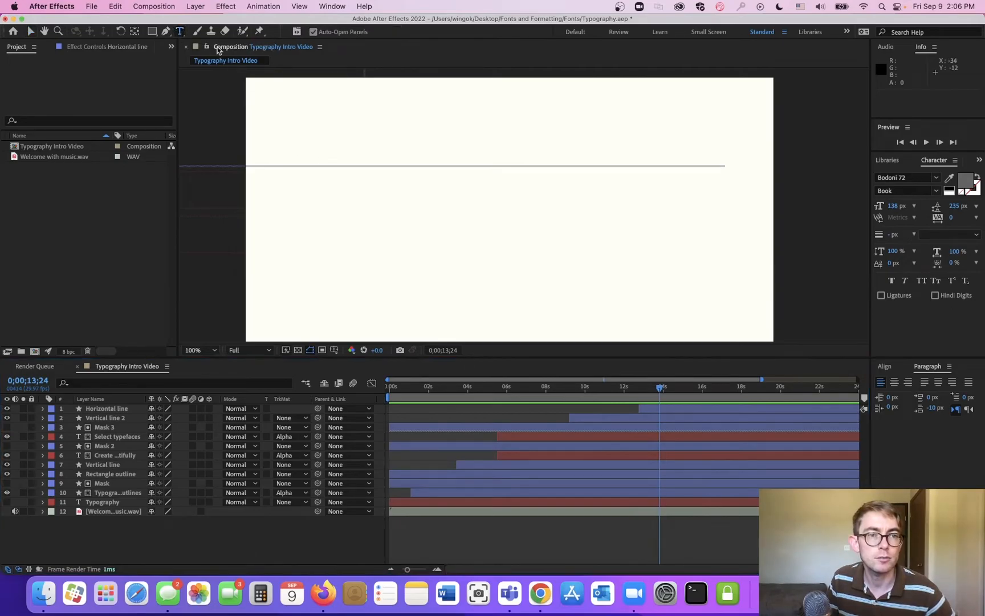
{"action": "left_click_drag", "start_coordinate": [318, 115], "coordinate": [714, 165]}
{"action": "type", "text": "By the "}
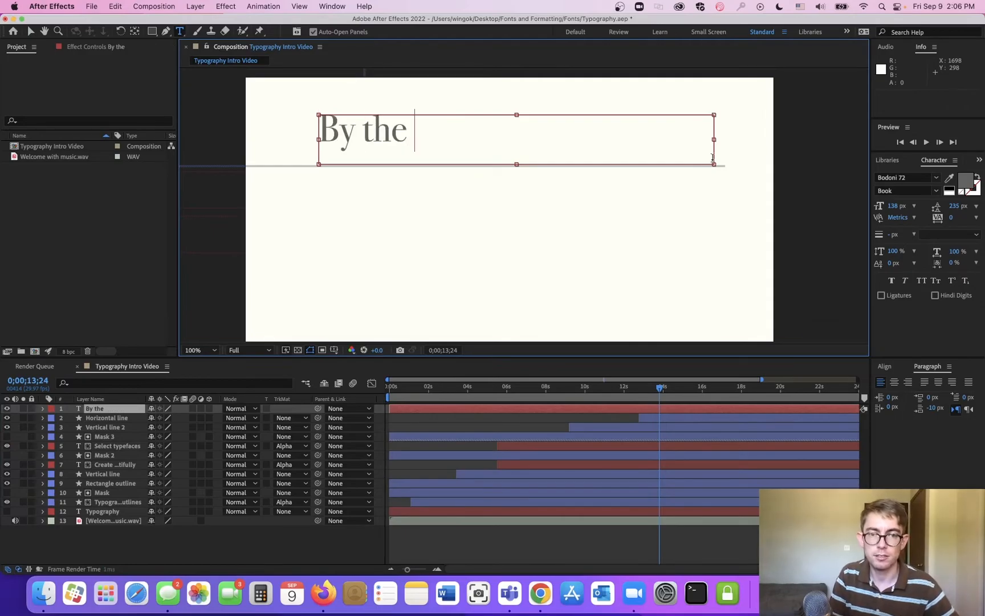
{"action": "type", "text": "end of this course"}
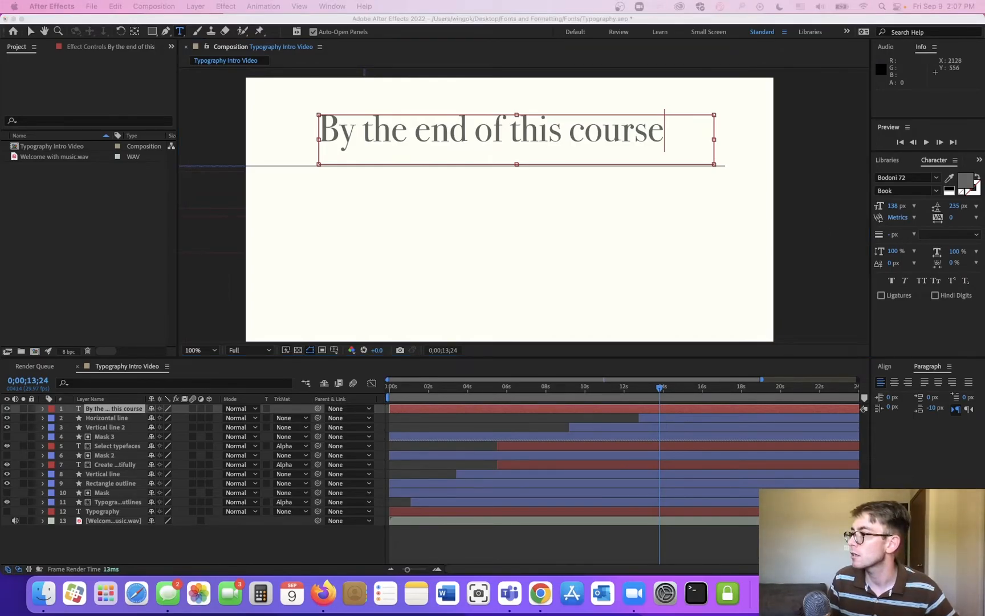
- Set the font size of the entire new text line to 78 px
{"action": "left_click", "coordinate": [586, 135]}
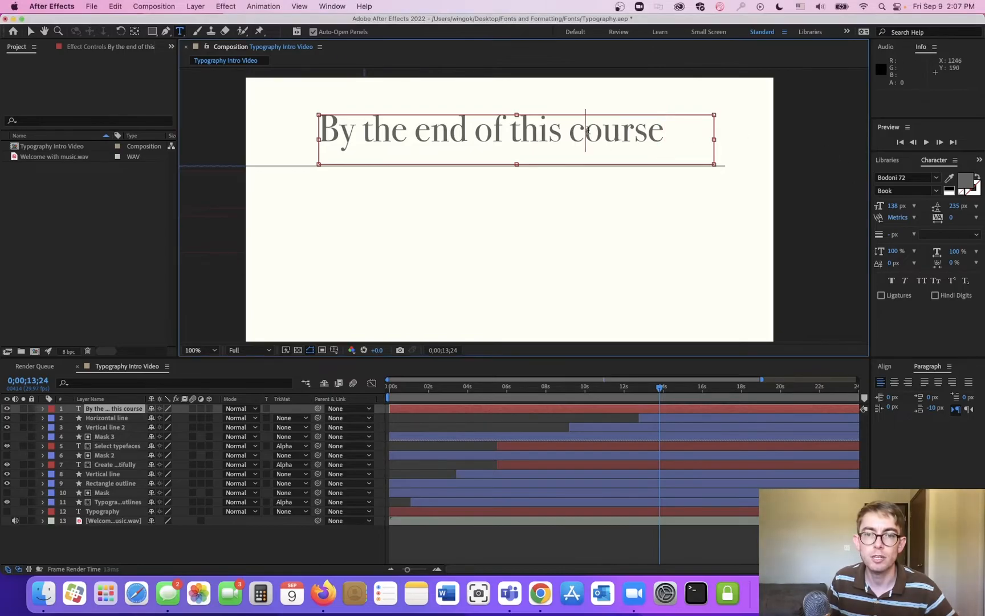
{"action": "triple_click", "coordinate": [585, 136]}
{"action": "left_click", "coordinate": [896, 206]}
{"action": "type", "text": "78"}
{"action": "key", "text": "Return"}
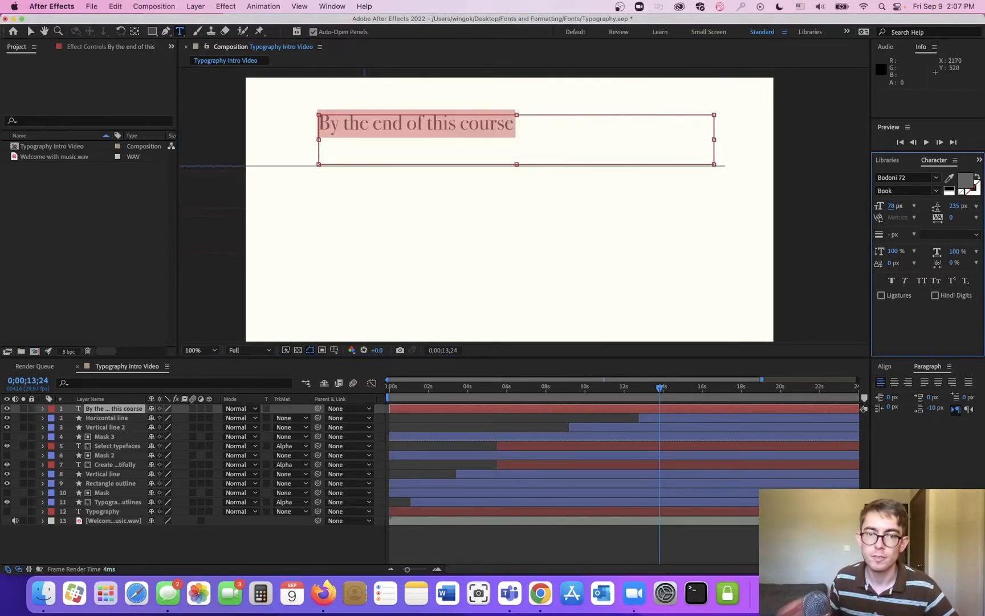
- Complete the text with ", you will be able to:" and shorten its text box to one line high
{"action": "left_click", "coordinate": [516, 124]}
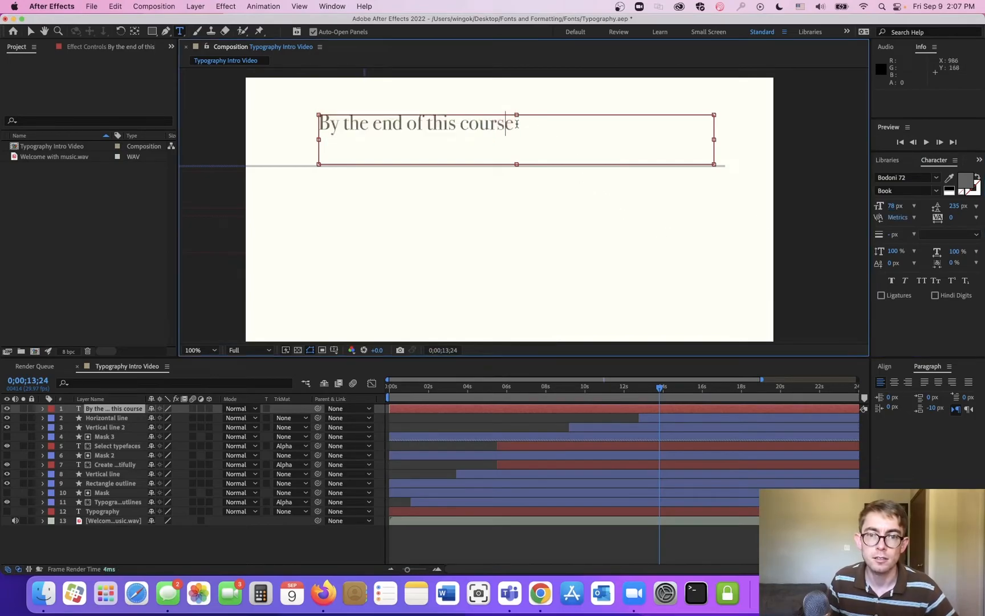
{"action": "type", "text": ","}
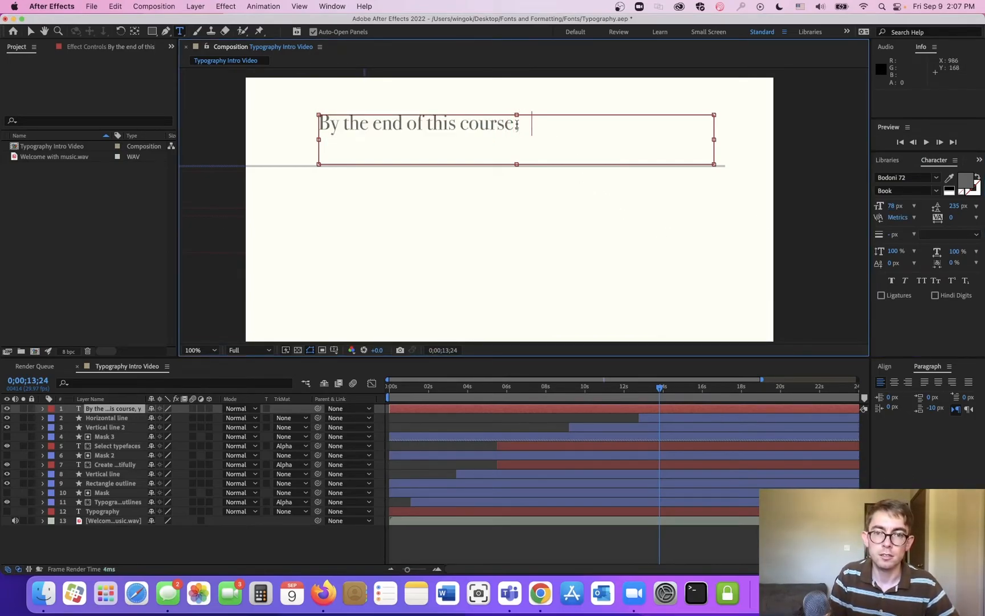
{"action": "type", "text": " you will be able to:"}
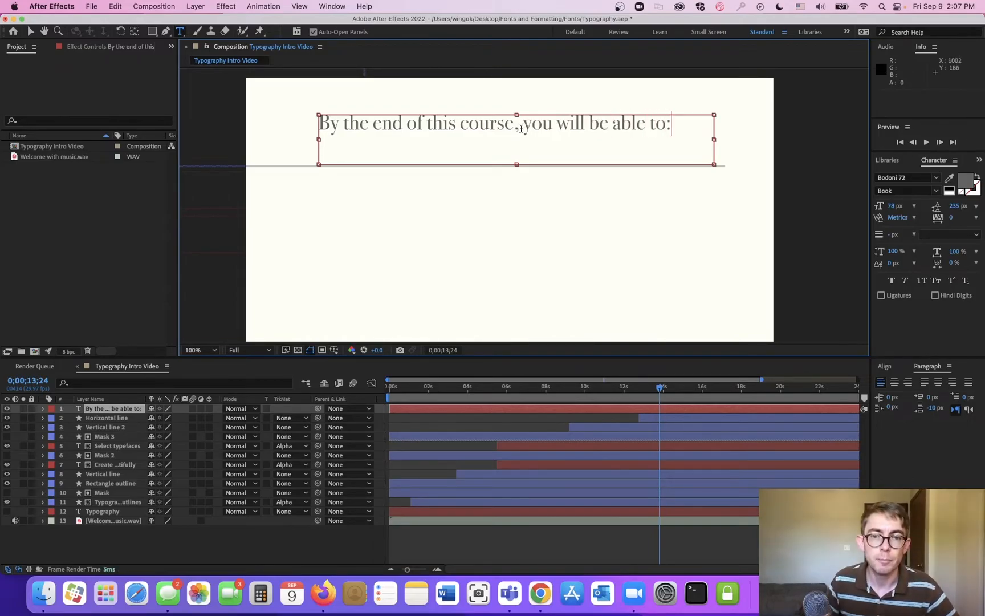
{"action": "left_click_drag", "start_coordinate": [516, 164], "coordinate": [516, 134]}
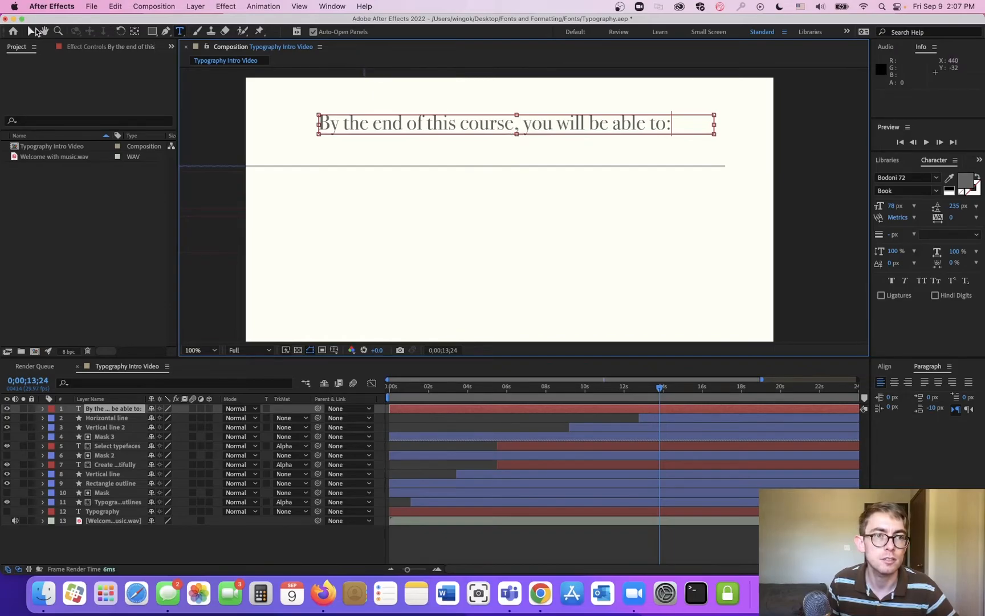
- Centre the text layer's anchor point and move the text down onto the horizontal line, to position about 888.5, 291.6
{"action": "left_click", "coordinate": [33, 31]}
{"action": "left_click_drag", "start_coordinate": [457, 128], "coordinate": [451, 148]}
{"action": "left_click", "coordinate": [135, 31]}
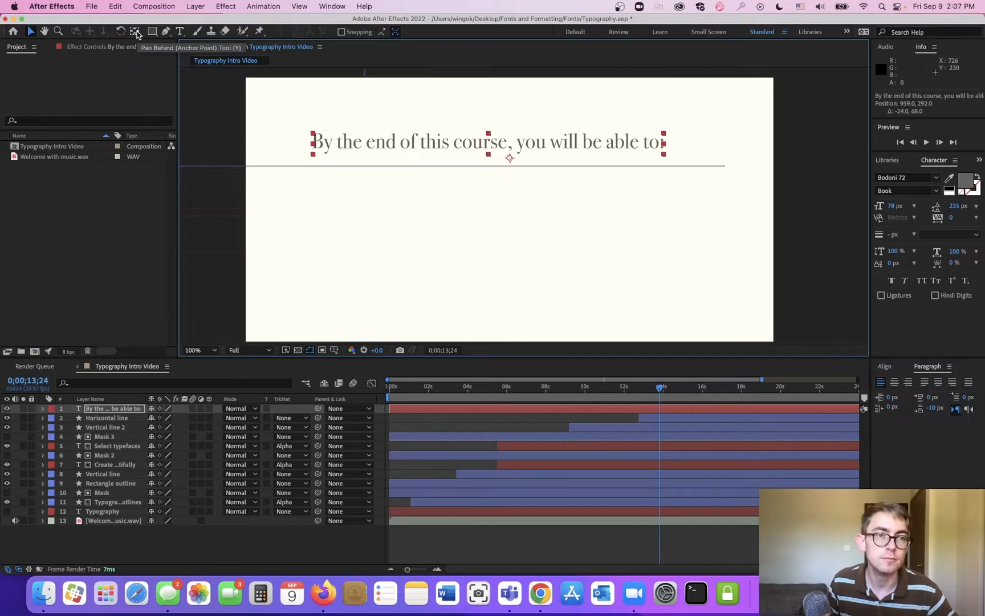
{"action": "key", "text": "super+alt+Home"}
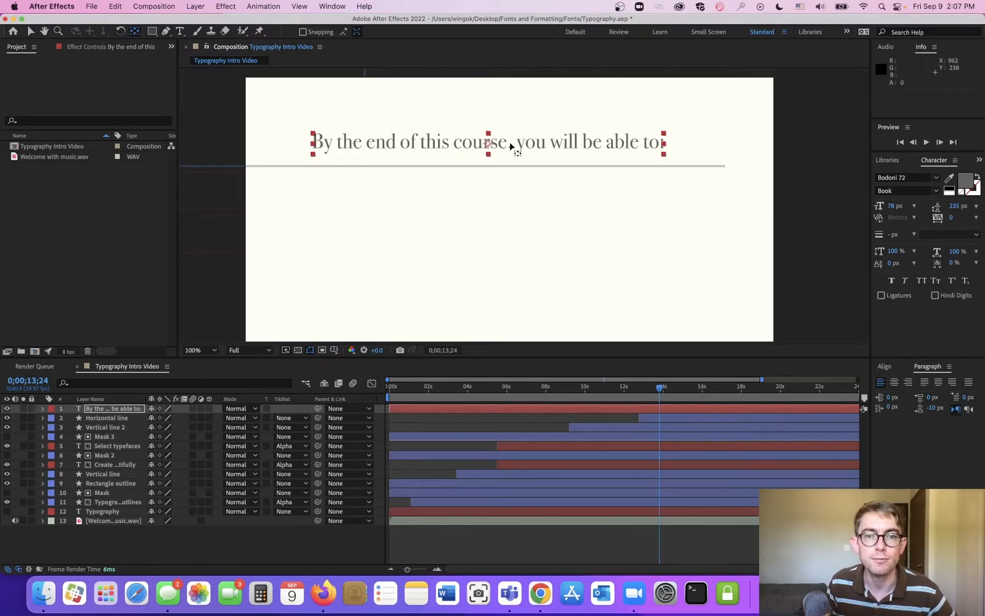
{"action": "key", "text": "v"}
{"action": "left_click_drag", "start_coordinate": [500, 145], "coordinate": [502, 160]}
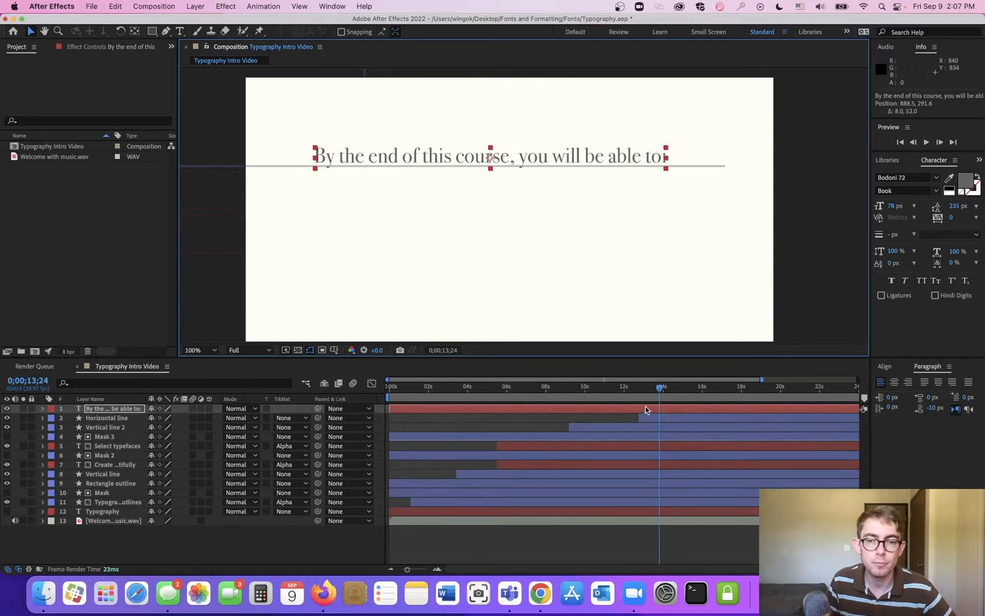
- Set the time to 0;00;11;28, then in Figma show the layout grids of Slide 3 and Slide 2 to check text alignment
{"action": "left_click", "coordinate": [623, 393]}
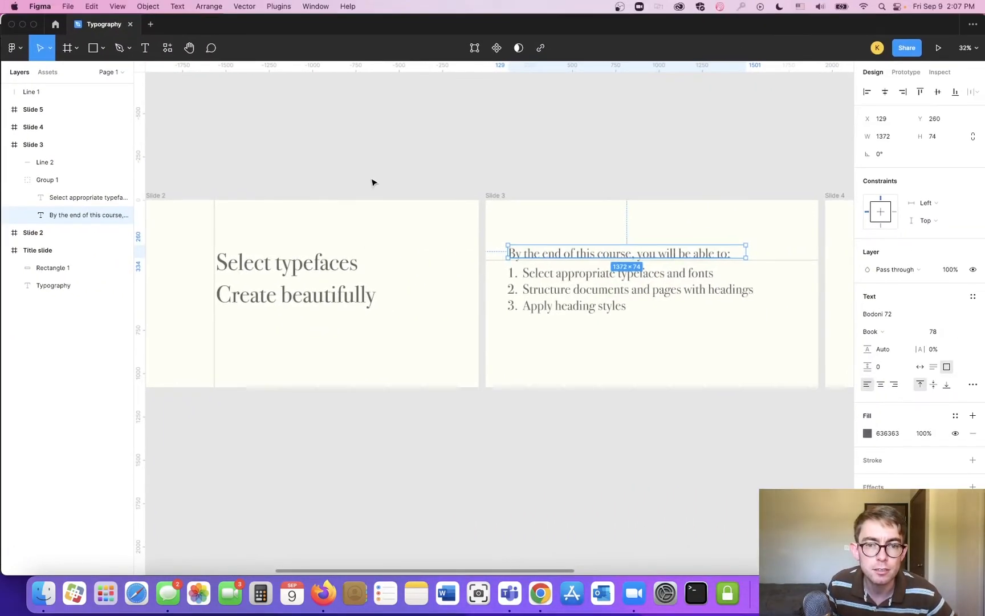
{"action": "left_click", "coordinate": [377, 187]}
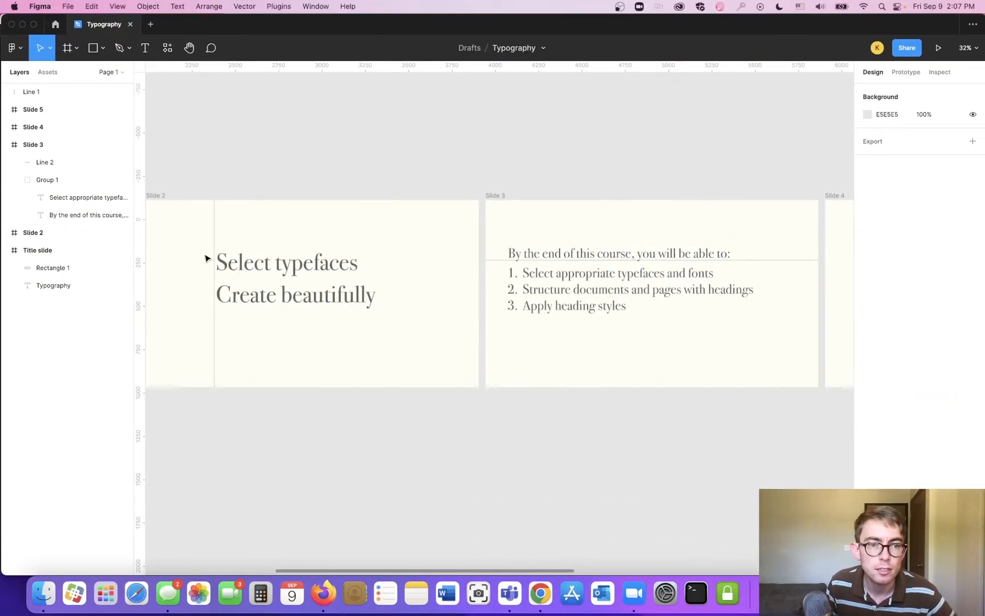
{"action": "left_click_drag", "start_coordinate": [210, 171], "coordinate": [249, 174]}
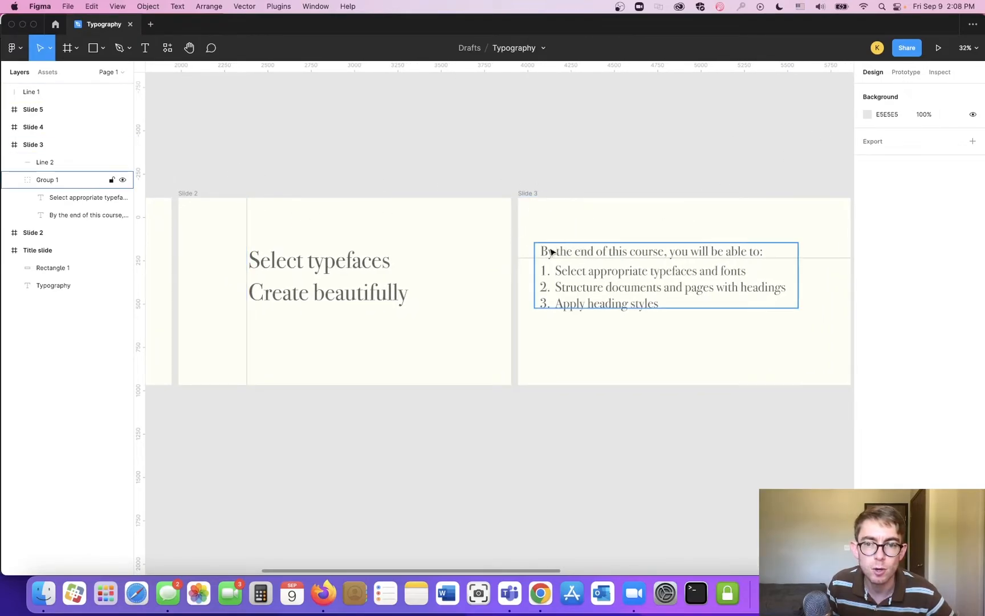
{"action": "left_click", "coordinate": [529, 194]}
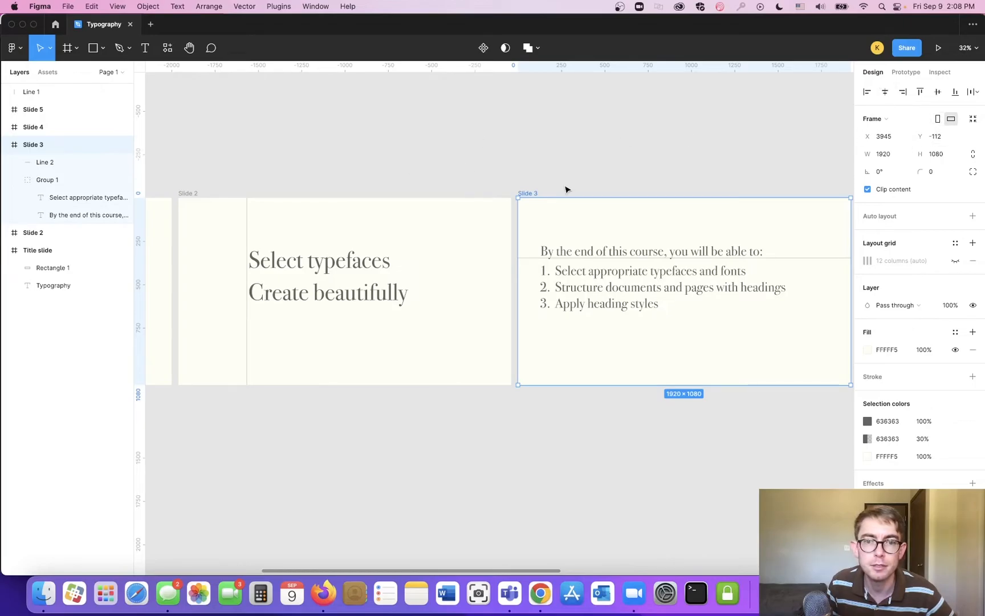
{"action": "left_click", "coordinate": [954, 260]}
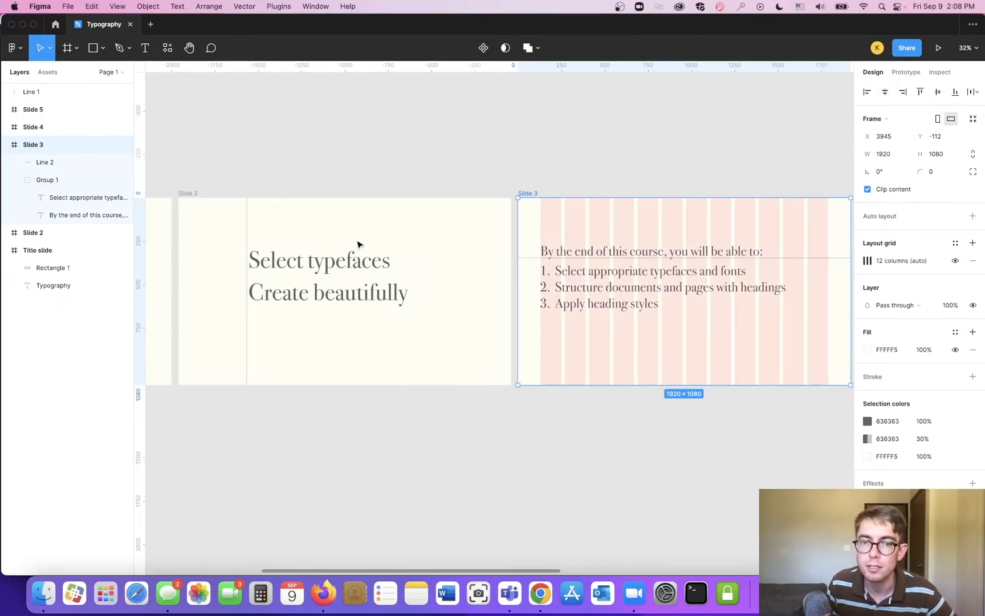
{"action": "left_click", "coordinate": [202, 196]}
{"action": "left_click", "coordinate": [955, 278]}
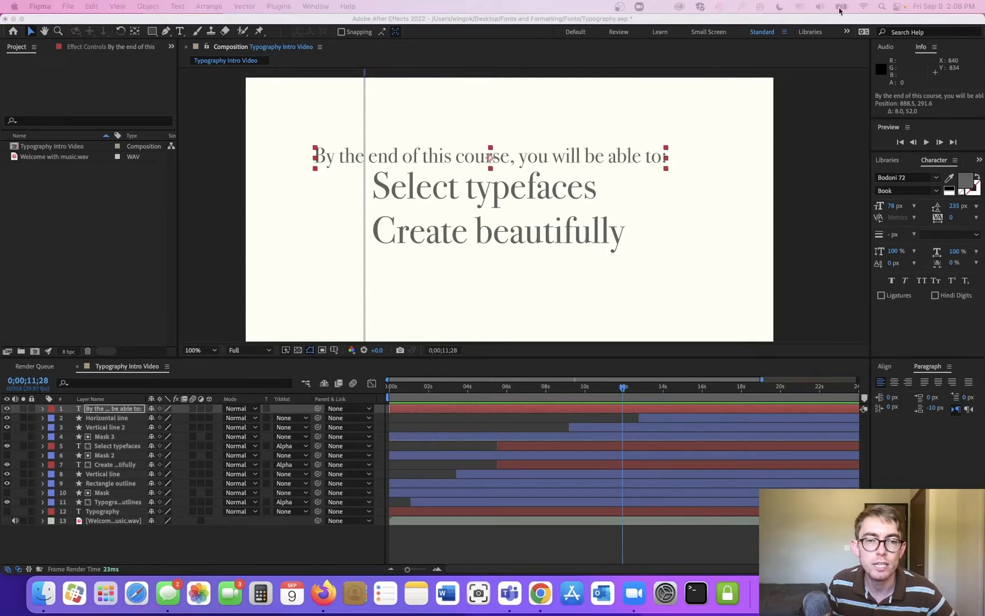
{"action": "left_click", "coordinate": [453, 161]}
{"action": "left_click_drag", "start_coordinate": [452, 160], "coordinate": [454, 172]}
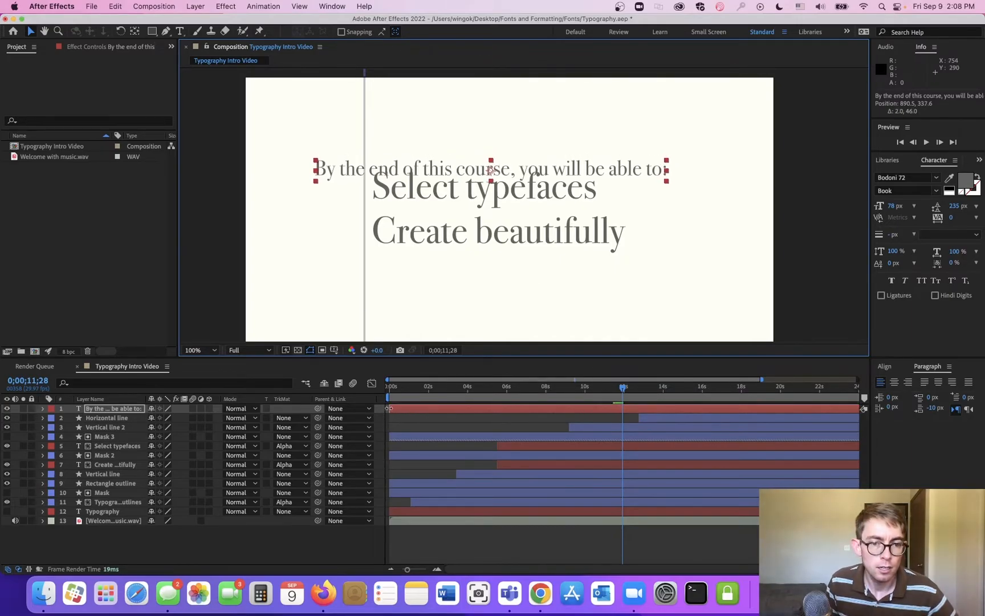
{"action": "left_click_drag", "start_coordinate": [390, 410], "coordinate": [678, 404]}
{"action": "left_click", "coordinate": [580, 389]}
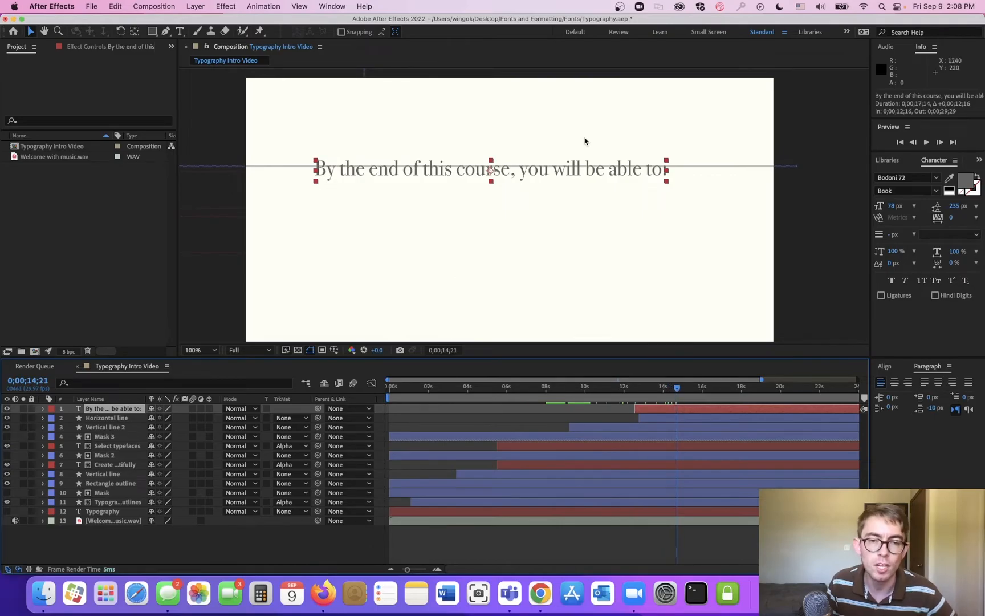
{"action": "left_click_drag", "start_coordinate": [546, 171], "coordinate": [544, 162]}
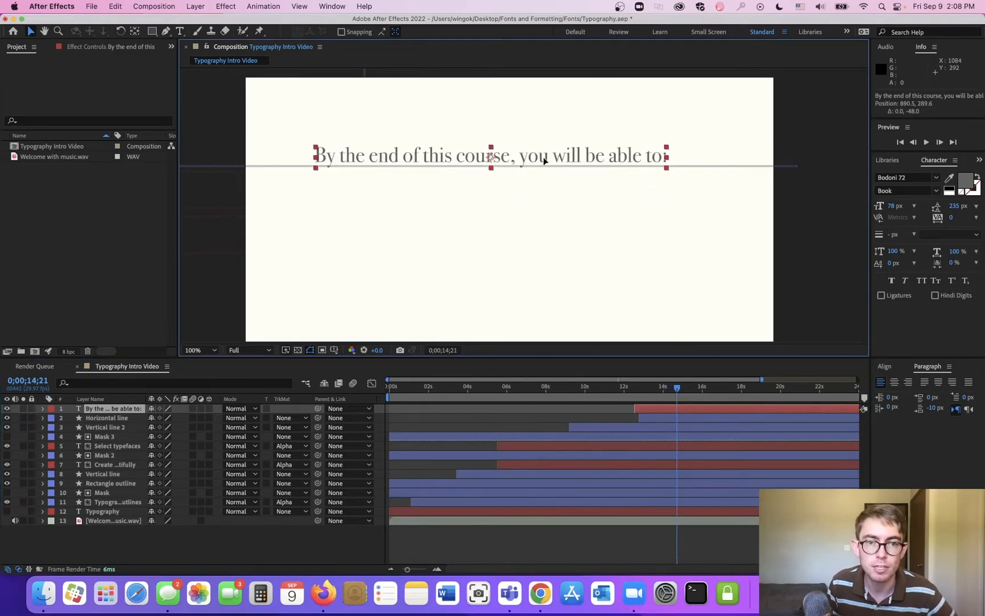
{"action": "key", "text": "super+z"}
{"action": "key", "text": "super+z"}
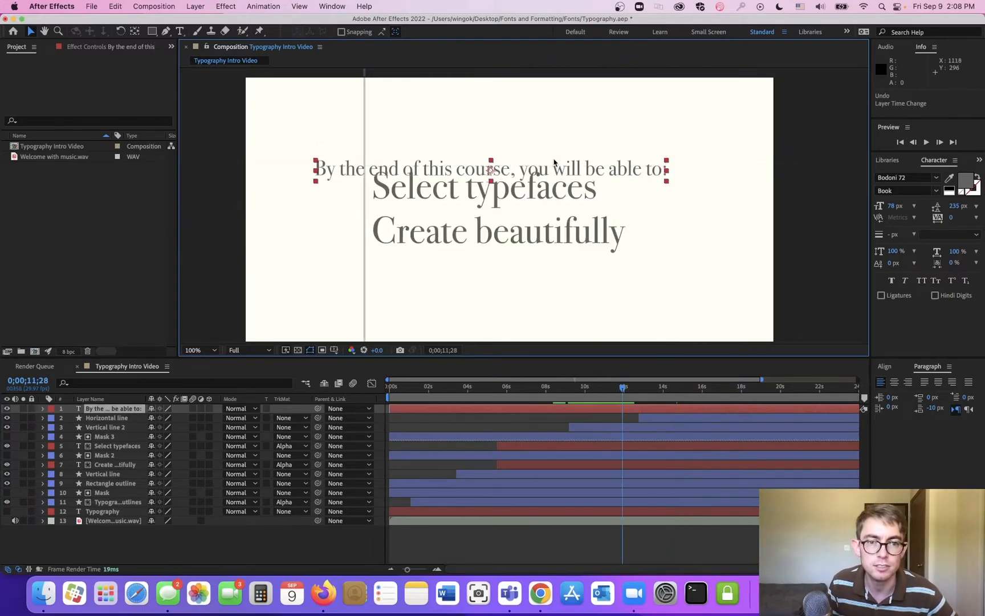
{"action": "key", "text": "super+z"}
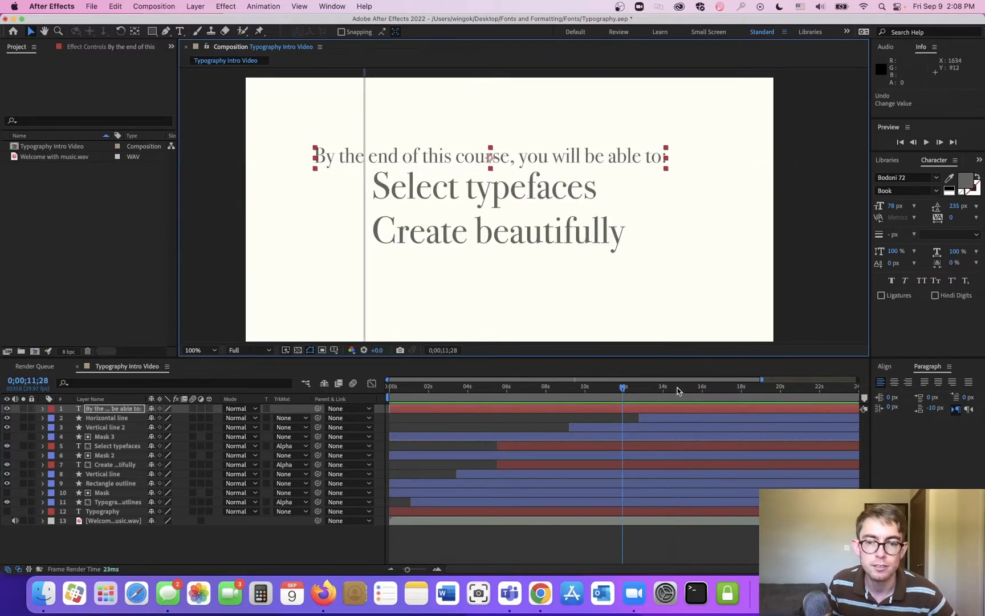
- At time 0;00;14;22, draw a filled rectangle shape just below the horizontal line, starting under the text's left end
{"action": "left_click", "coordinate": [678, 389]}
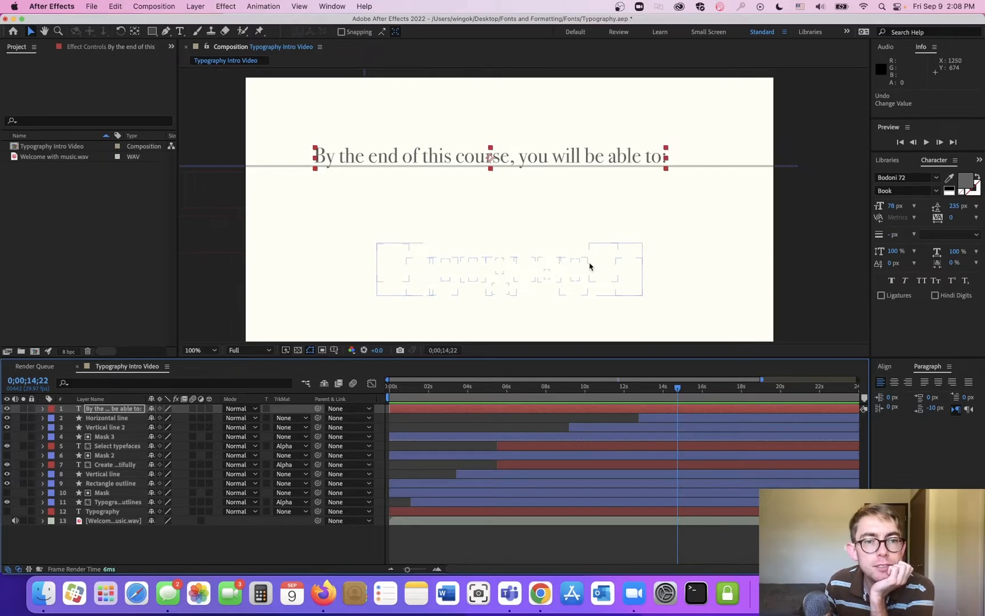
{"action": "scroll", "coordinate": [394, 179], "scroll_direction": "up", "scroll_amount": 1}
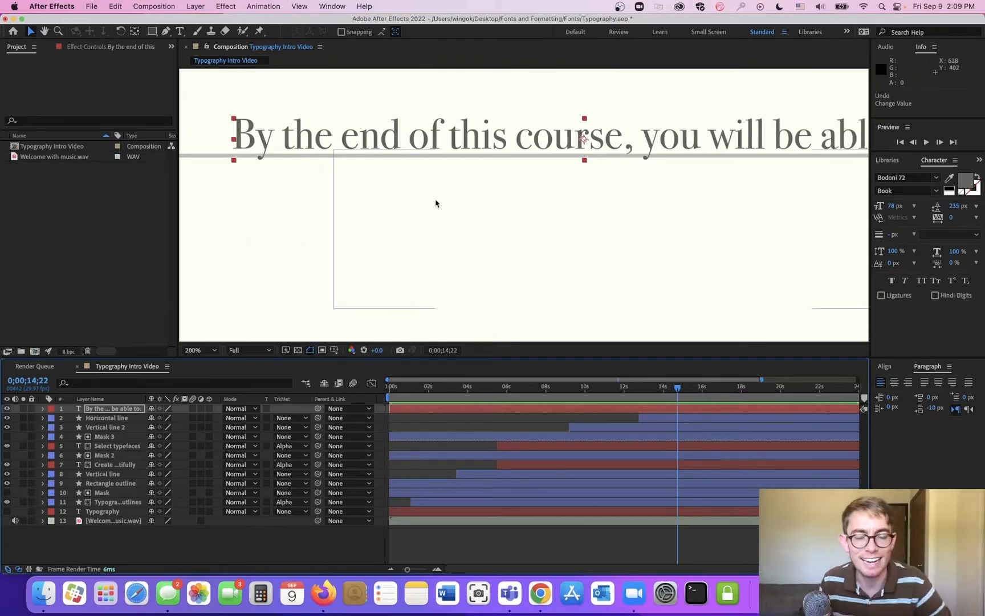
{"action": "key", "text": "comma"}
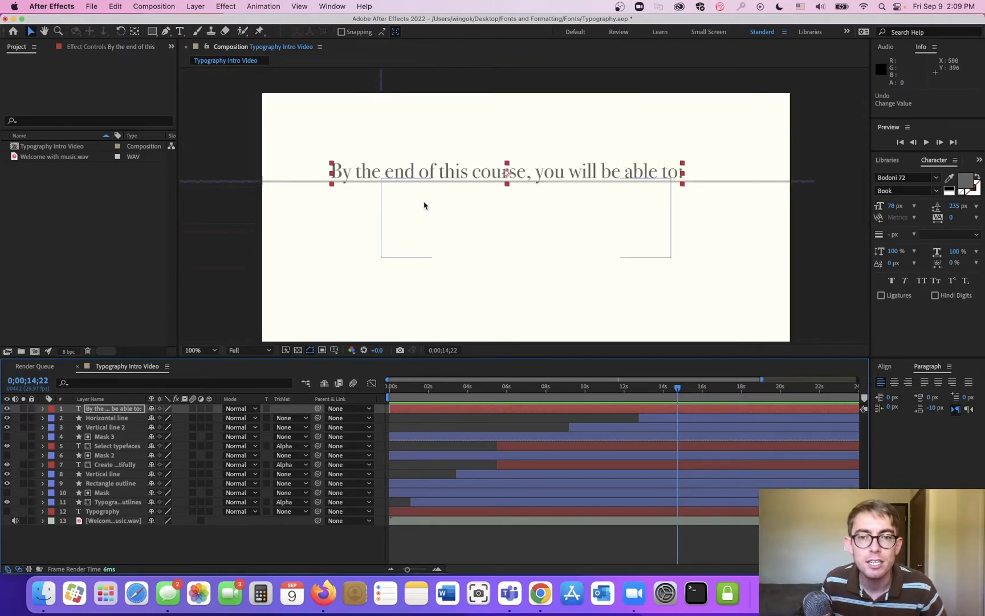
{"action": "scroll", "coordinate": [424, 205], "scroll_direction": "up", "scroll_amount": 1}
{"action": "scroll", "coordinate": [424, 206], "scroll_direction": "down", "scroll_amount": 1}
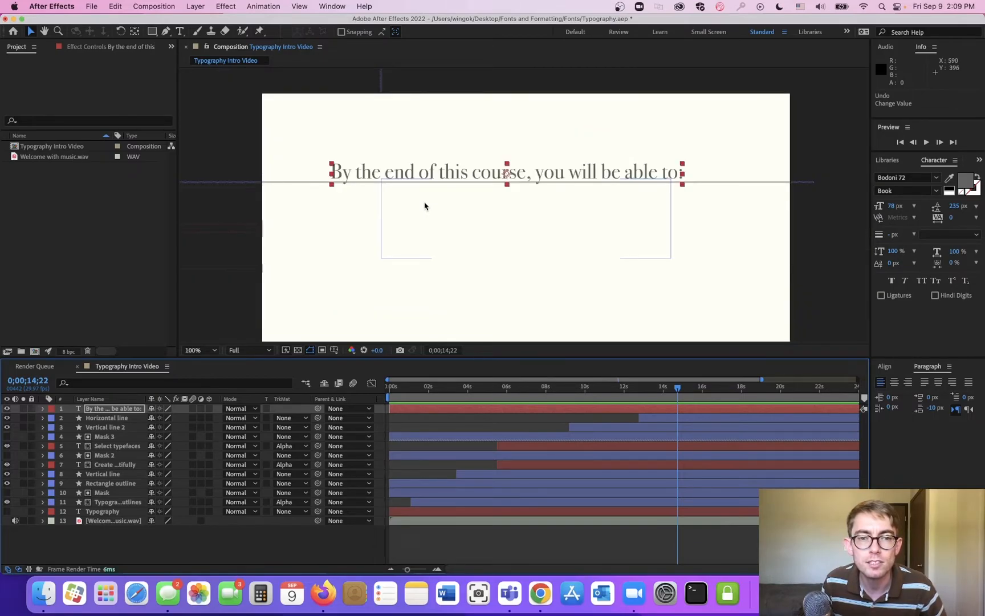
{"action": "left_click", "coordinate": [125, 550]}
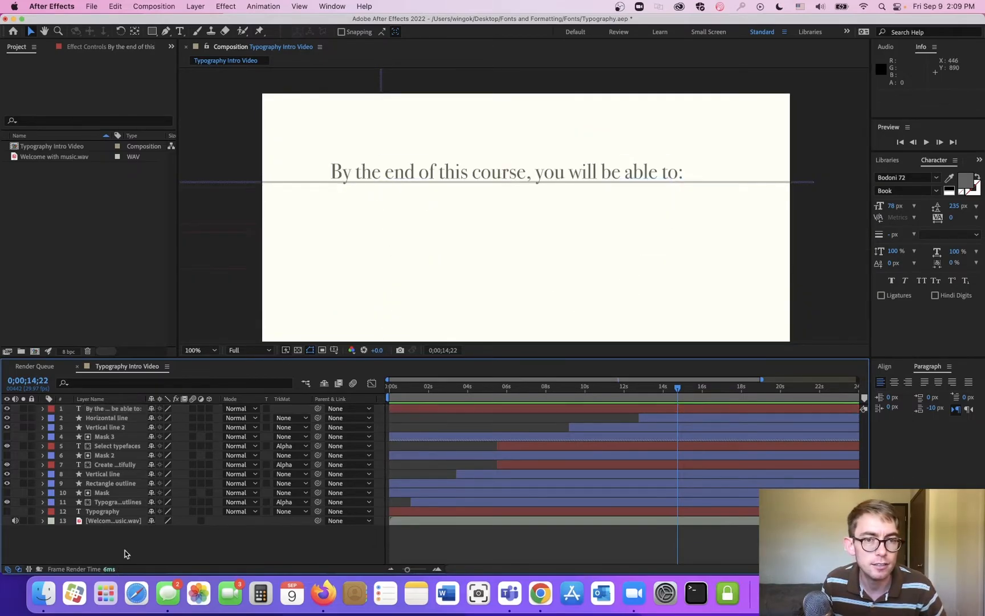
{"action": "left_click", "coordinate": [151, 32]}
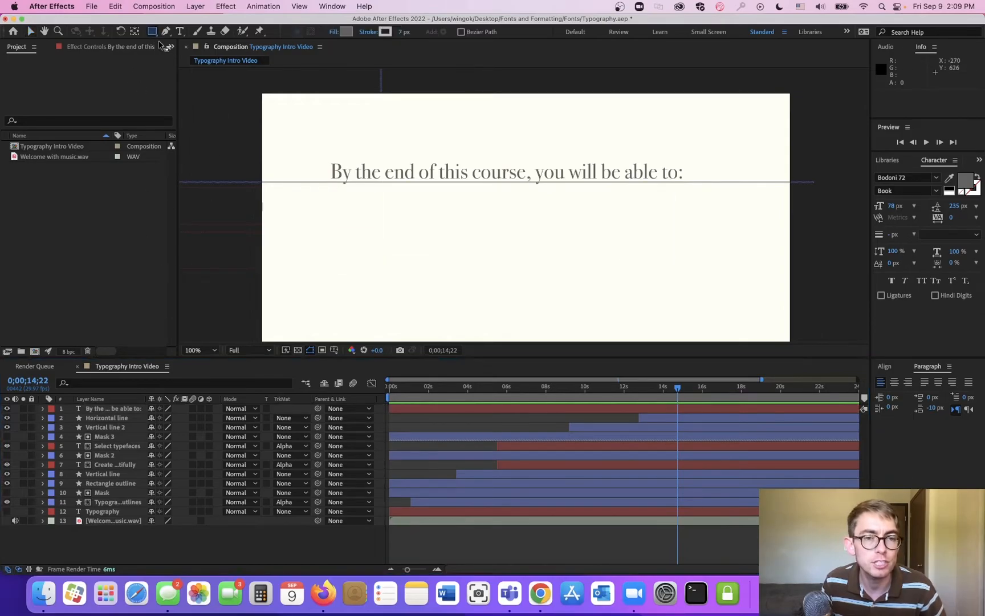
{"action": "scroll", "coordinate": [344, 181], "scroll_direction": "up", "scroll_amount": 1}
{"action": "left_click_drag", "start_coordinate": [326, 198], "coordinate": [814, 271]}
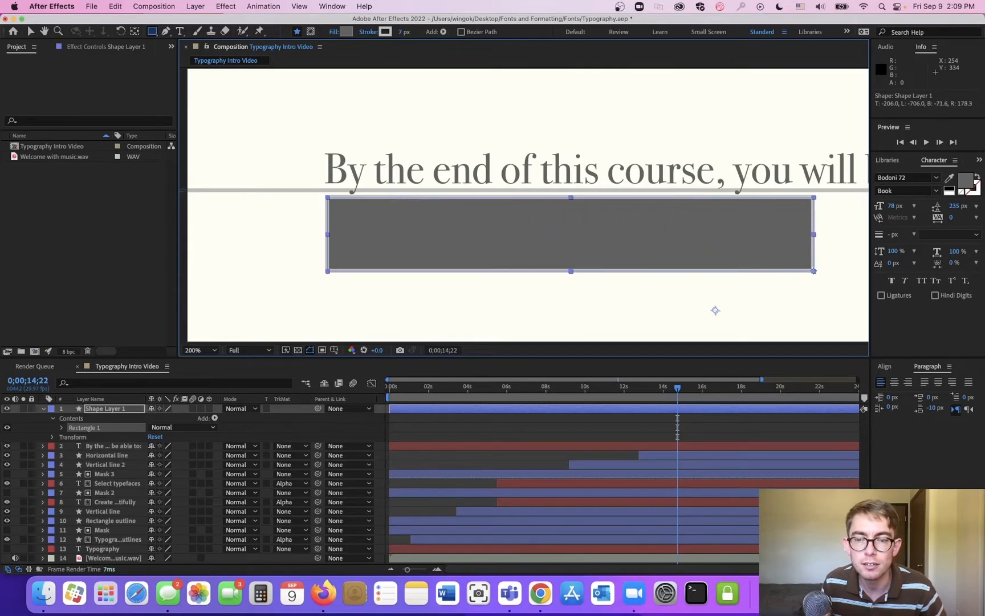
{"action": "scroll", "coordinate": [741, 264], "scroll_direction": "down", "scroll_amount": 1}
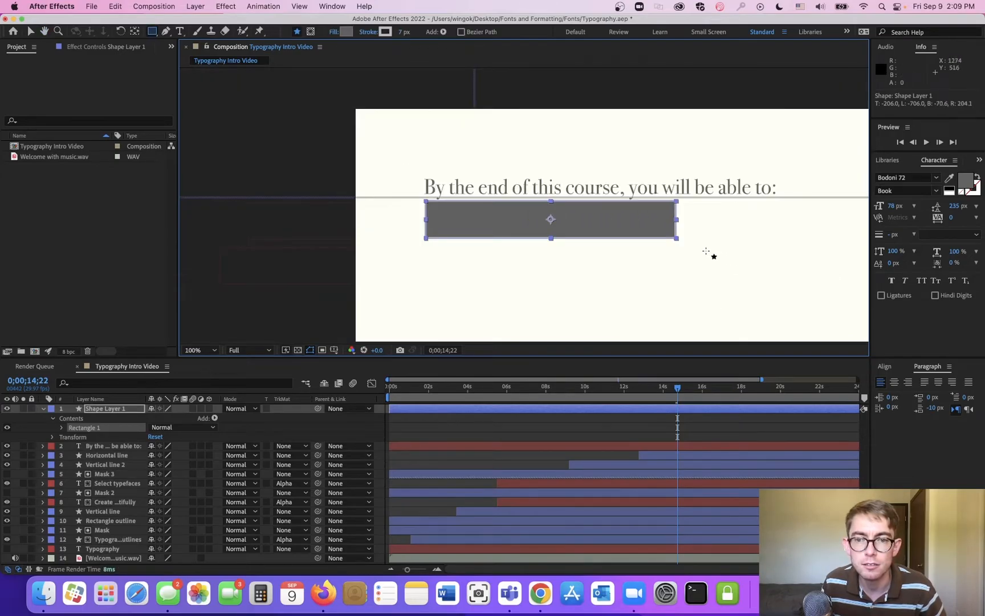
- Enlarge the rectangle to the full width of the text line, set its stroke to 0 px and place it right under the horizontal line
{"action": "key", "text": "v"}
{"action": "left_click_drag", "start_coordinate": [676, 242], "coordinate": [694, 260]}
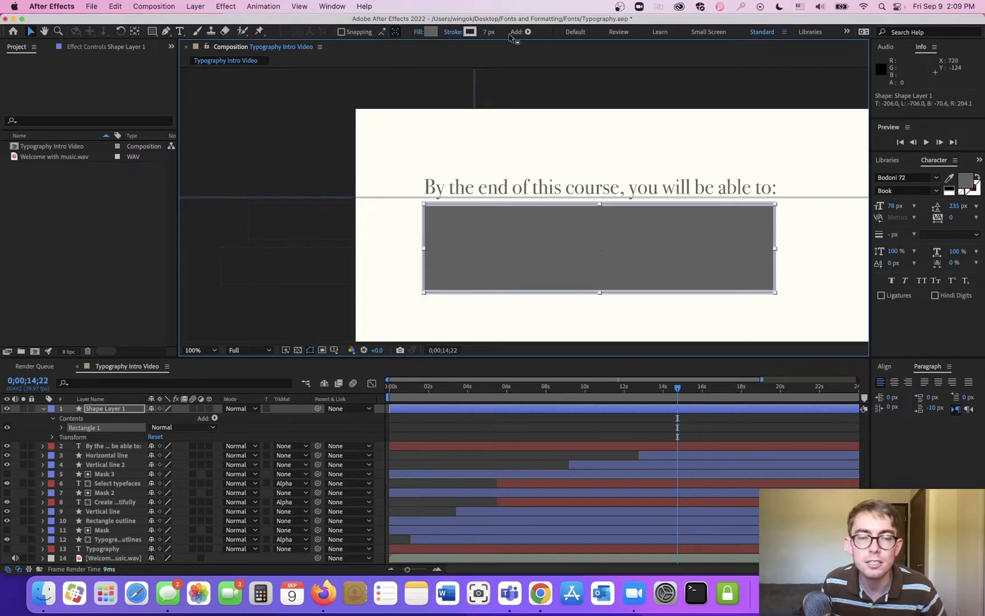
{"action": "left_click_drag", "start_coordinate": [494, 34], "coordinate": [282, 61]}
{"action": "left_click_drag", "start_coordinate": [520, 242], "coordinate": [519, 241]}
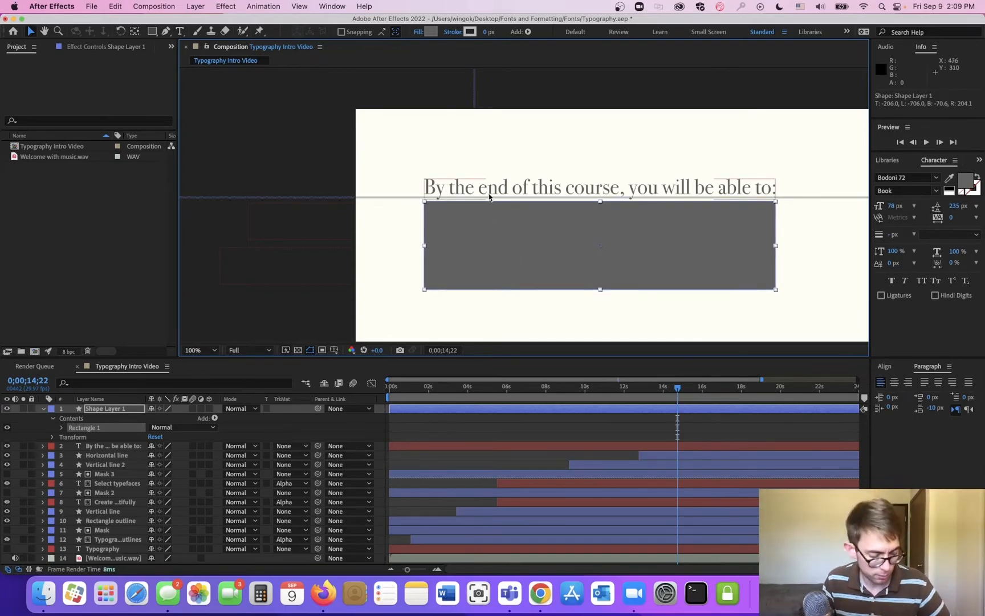
- Extend the rectangle's left and right edges slightly past both ends of the text line
{"action": "scroll", "coordinate": [486, 198], "scroll_direction": "up", "scroll_amount": 2}
{"action": "left_click_drag", "start_coordinate": [421, 283], "coordinate": [420, 275]}
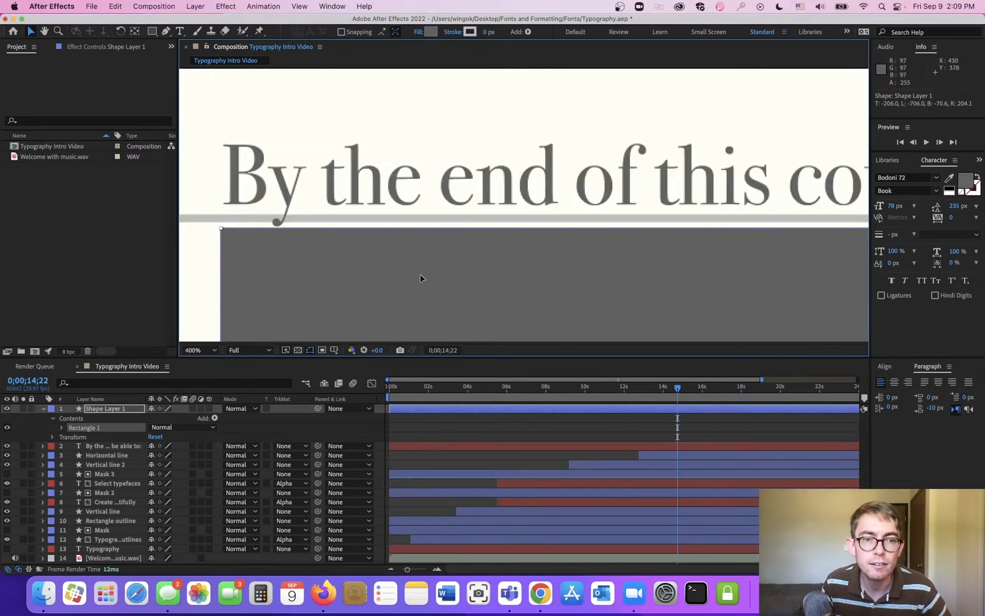
{"action": "scroll", "coordinate": [423, 278], "scroll_direction": "down", "scroll_amount": 2}
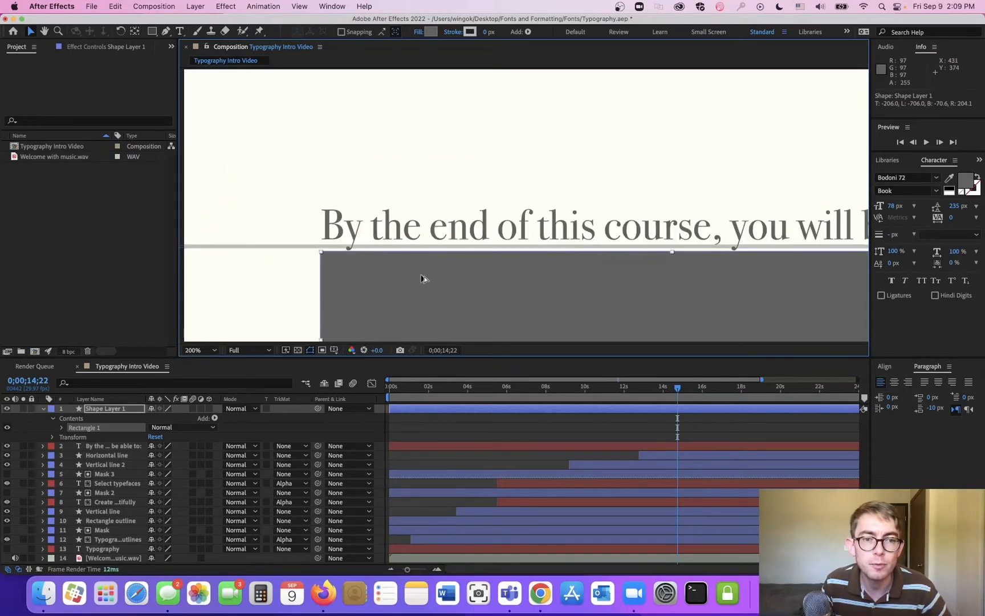
{"action": "left_click_drag", "start_coordinate": [518, 196], "coordinate": [318, 148]}
{"action": "left_click_drag", "start_coordinate": [823, 293], "coordinate": [829, 295]}
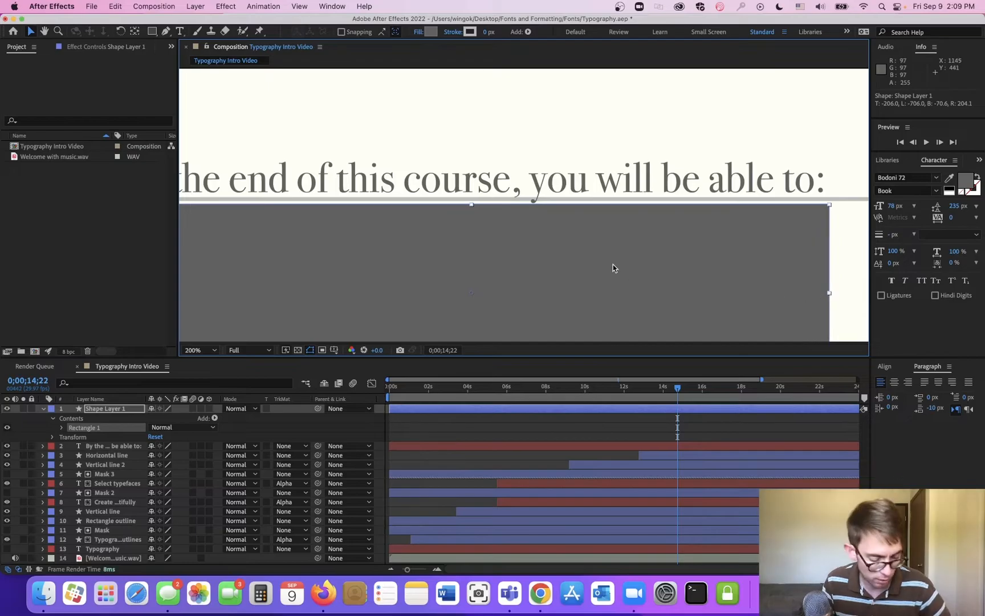
{"action": "key", "text": "comma"}
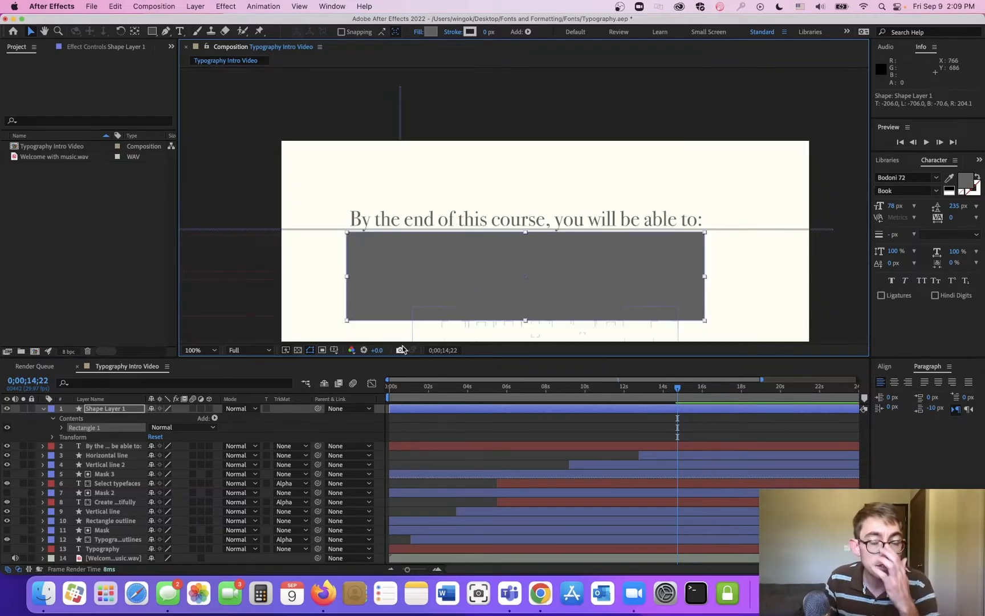
- Rename the new rectangle's shape layer as "Mask 4"
{"action": "left_click", "coordinate": [112, 410]}
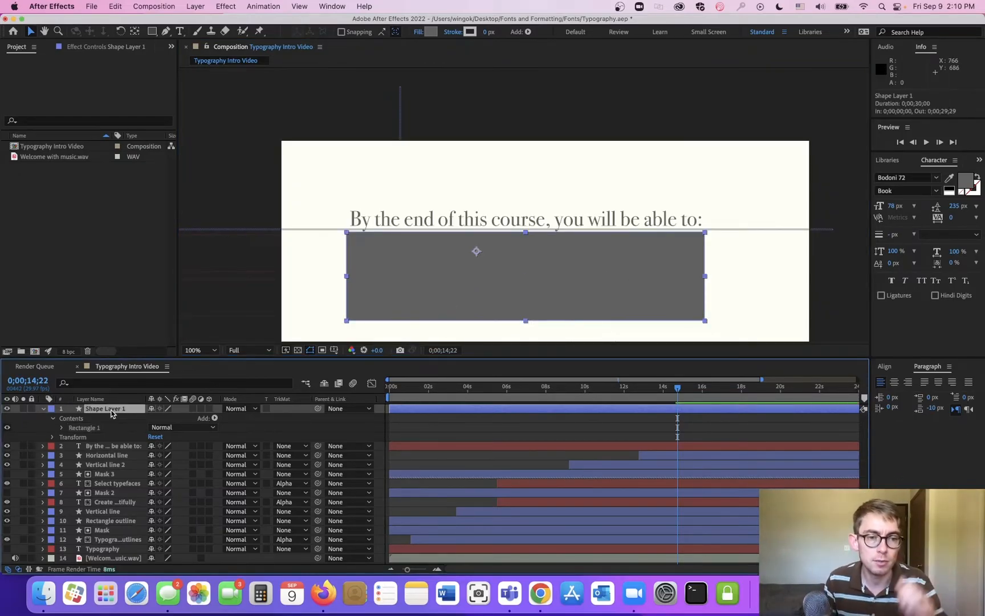
{"action": "key", "text": "Return"}
{"action": "type", "text": "Mar"}
{"action": "key", "text": "BackSpace"}
{"action": "key", "text": "BackSpace"}
{"action": "type", "text": "sk"}
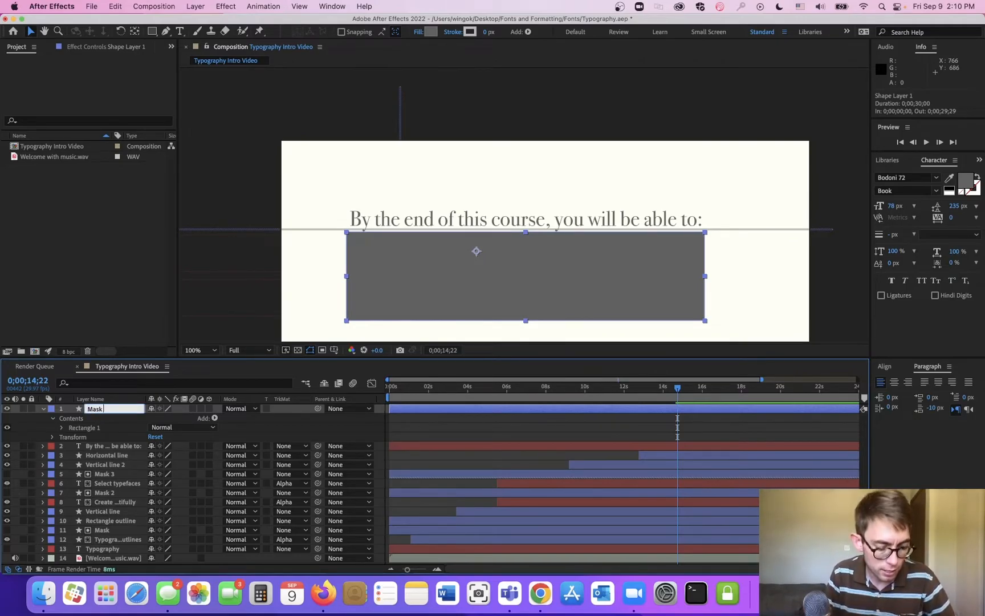
{"action": "type", "text": " 4"}
{"action": "key", "text": "Return"}
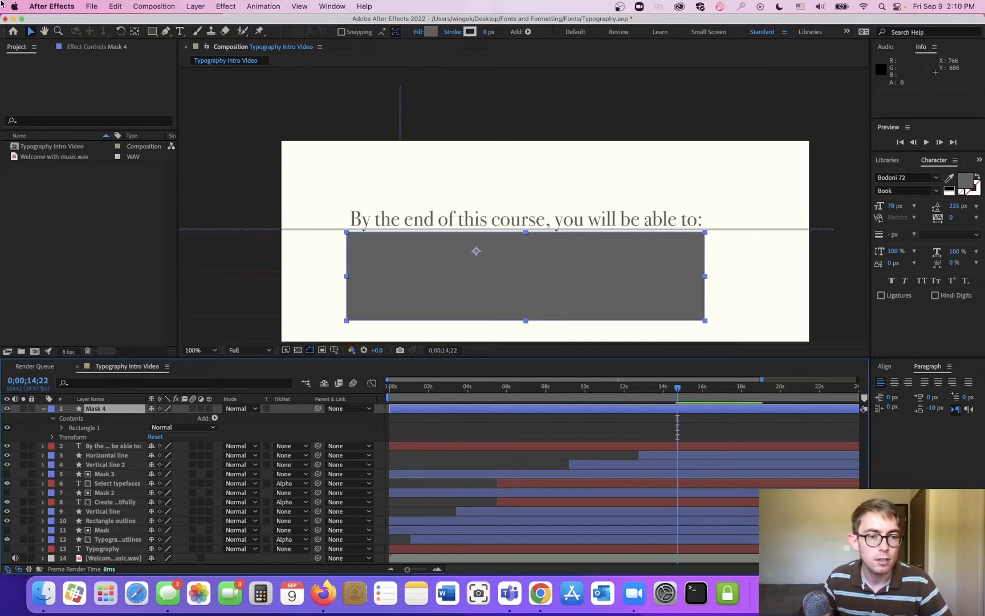
- Set the track matte of the "By the end of this course" text layer to Alpha Inverted Matte "Mask 4"
{"action": "left_click", "coordinate": [280, 448]}
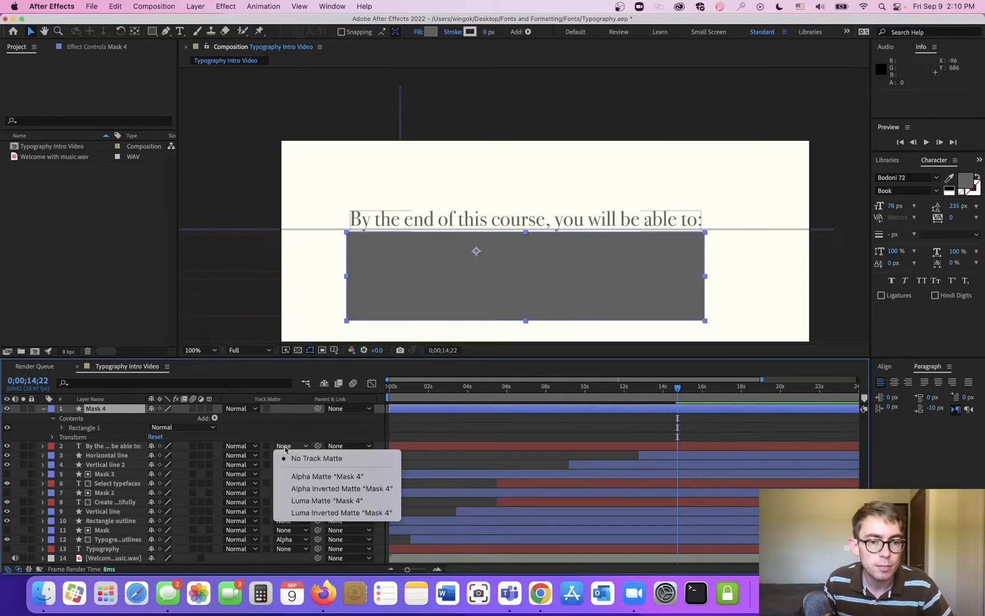
{"action": "left_click", "coordinate": [322, 476]}
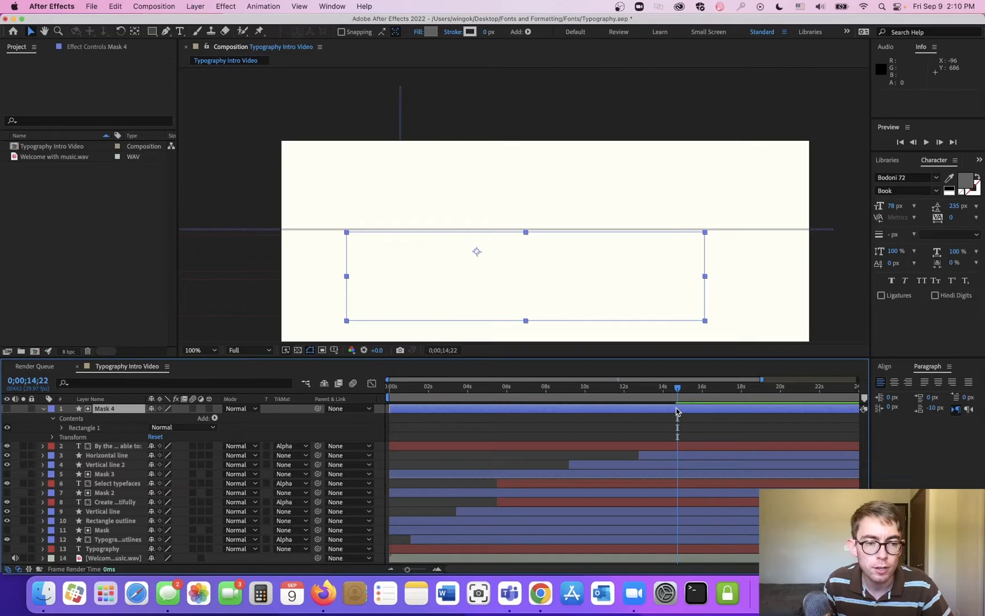
{"action": "left_click", "coordinate": [292, 447]}
{"action": "left_click", "coordinate": [322, 488]}
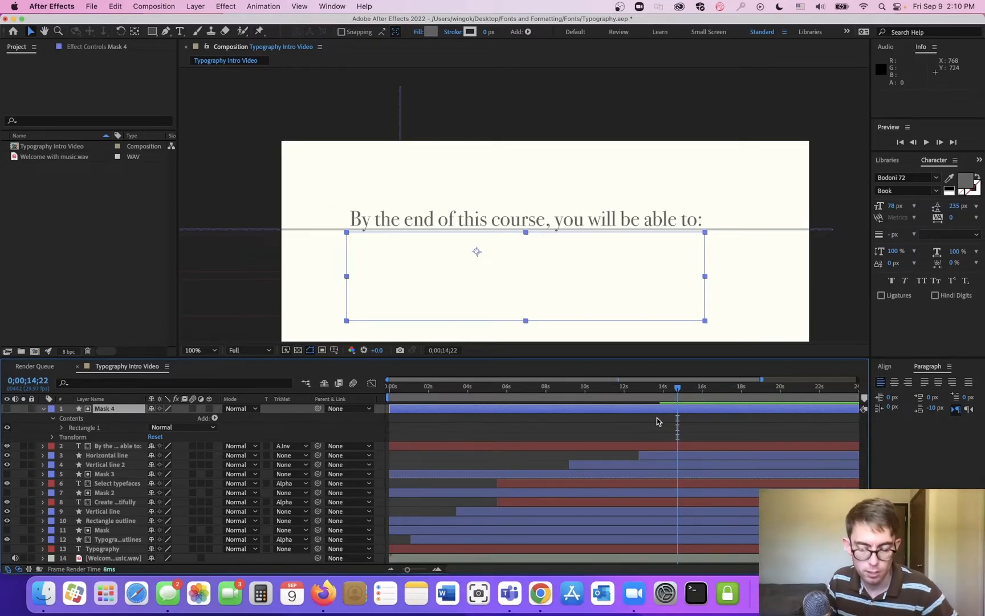
{"action": "key", "text": "p"}
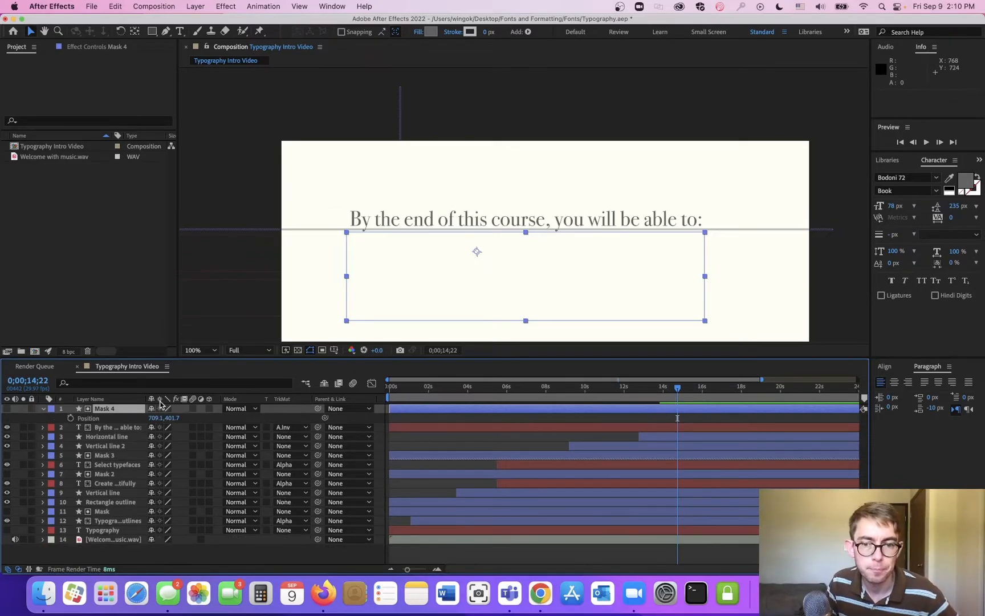
{"action": "mouse_move", "coordinate": [641, 393]}
{"action": "left_mouse_down"}
{"action": "mouse_move", "coordinate": [614, 394]}
{"action": "mouse_move", "coordinate": [656, 399]}
{"action": "left_mouse_up"}
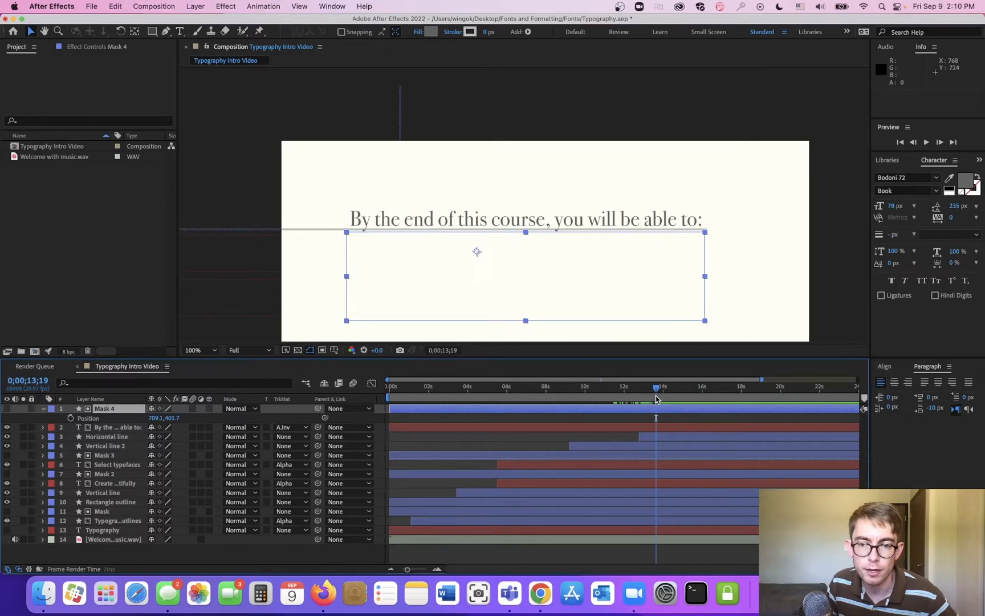
{"action": "left_click", "coordinate": [70, 418]}
{"action": "left_click_drag", "start_coordinate": [656, 389], "coordinate": [649, 390]}
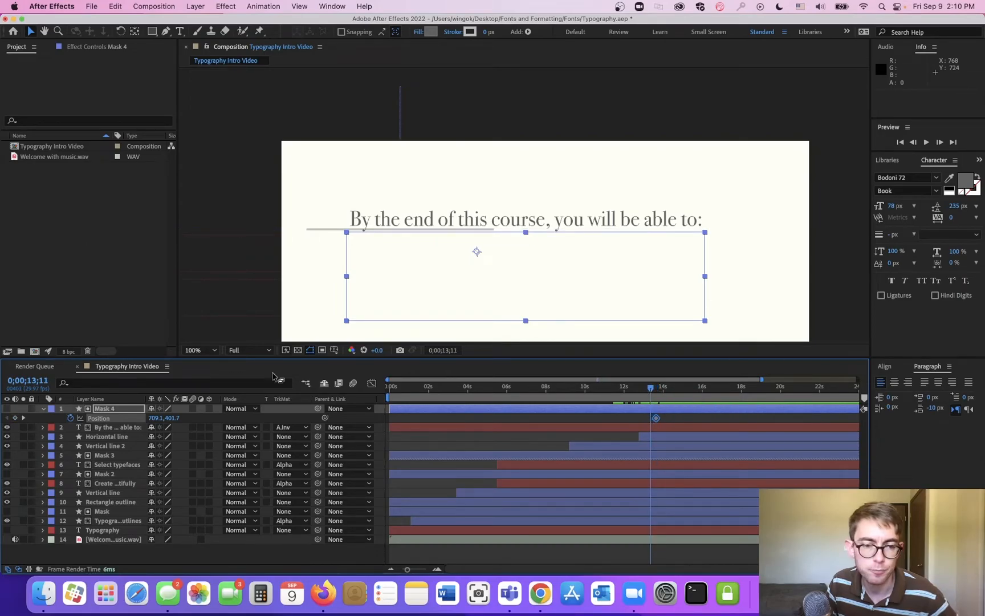
{"action": "left_click_drag", "start_coordinate": [175, 417], "coordinate": [186, 417]}
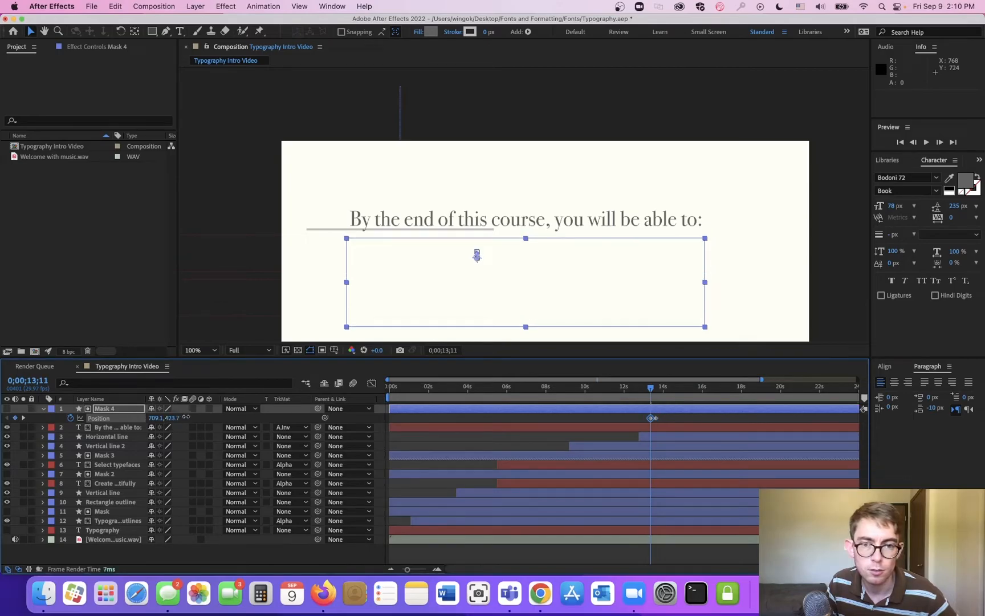
{"action": "key", "text": "super+z"}
{"action": "key", "text": "super+z"}
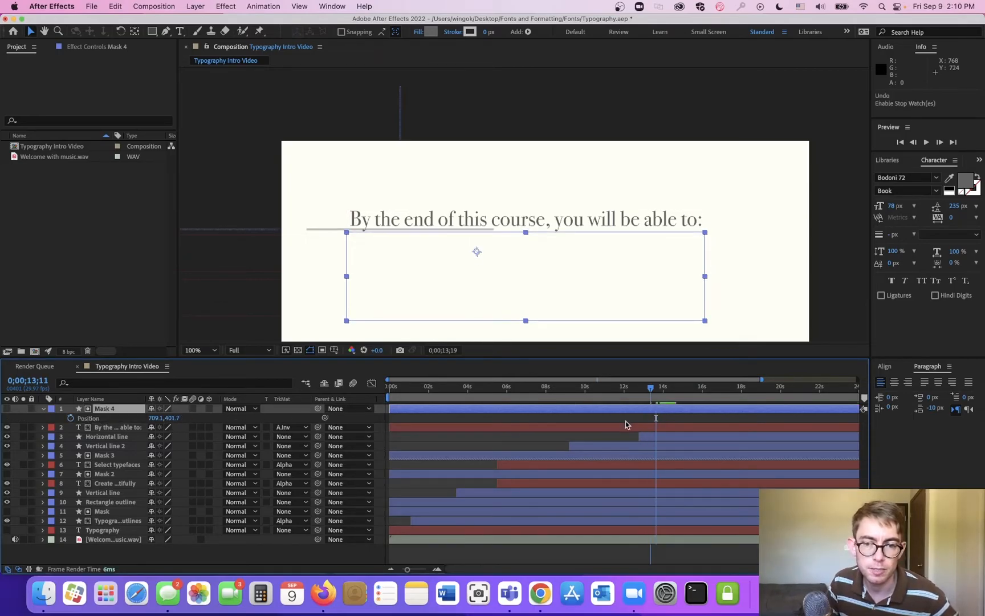
- Keyframe the text layer's position at 888.5, 291.6 at 0;00;13;20 and at 888.5, 370.6 at 0;00;13;15
{"action": "left_click", "coordinate": [674, 429]}
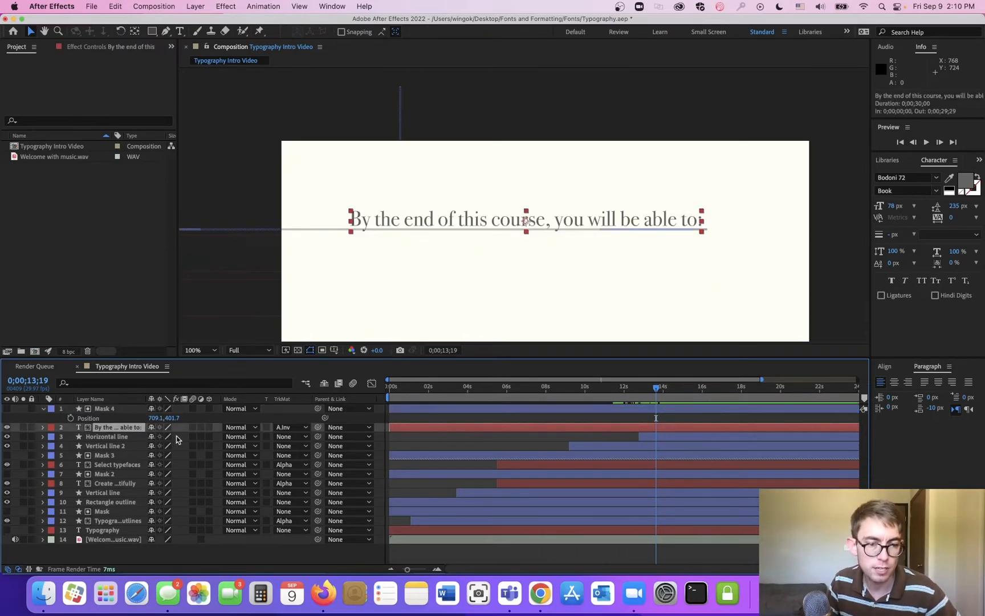
{"action": "key", "text": "p"}
{"action": "left_click", "coordinate": [43, 408]}
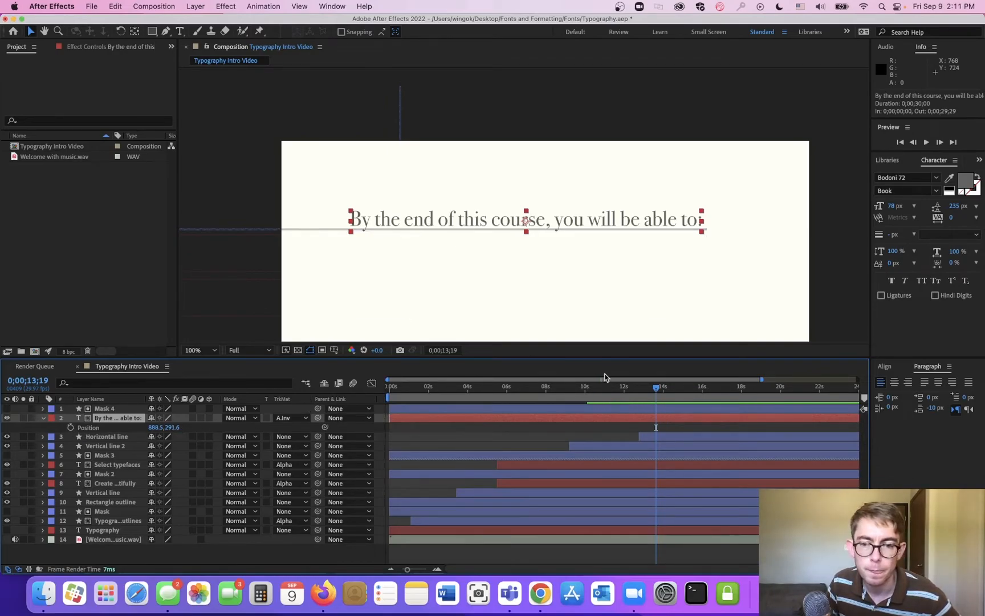
{"action": "mouse_move", "coordinate": [650, 388]}
{"action": "left_mouse_down"}
{"action": "mouse_move", "coordinate": [640, 389]}
{"action": "mouse_move", "coordinate": [657, 395]}
{"action": "left_mouse_up"}
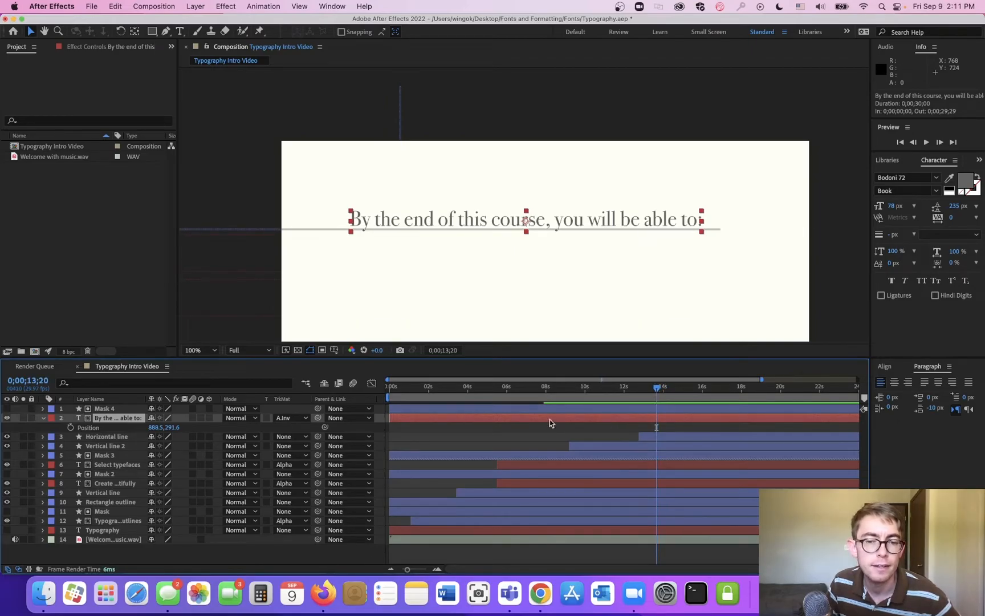
{"action": "left_click", "coordinate": [71, 427]}
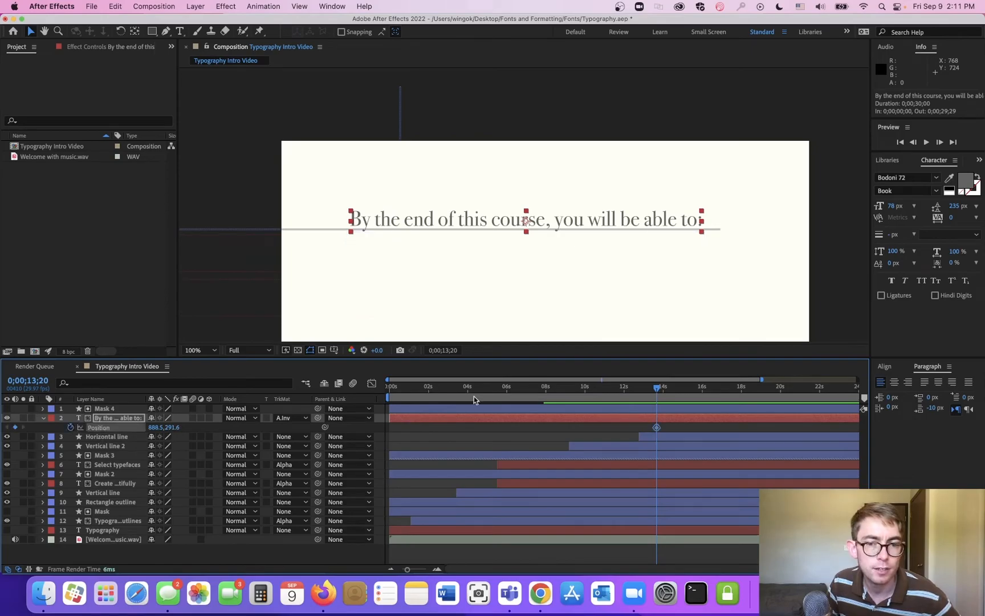
{"action": "left_click_drag", "start_coordinate": [657, 391], "coordinate": [655, 391]}
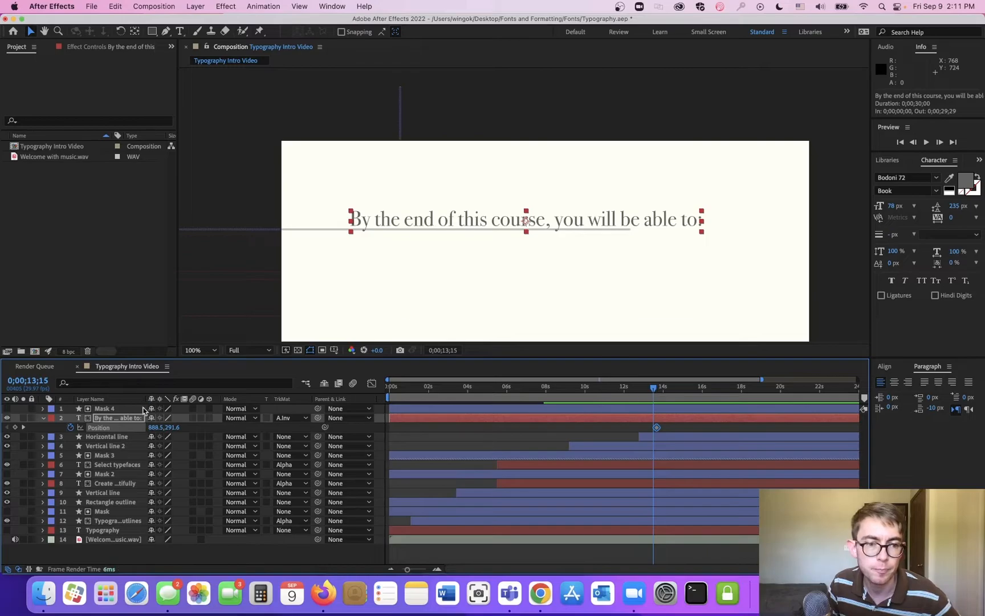
{"action": "left_click_drag", "start_coordinate": [174, 427], "coordinate": [216, 427]}
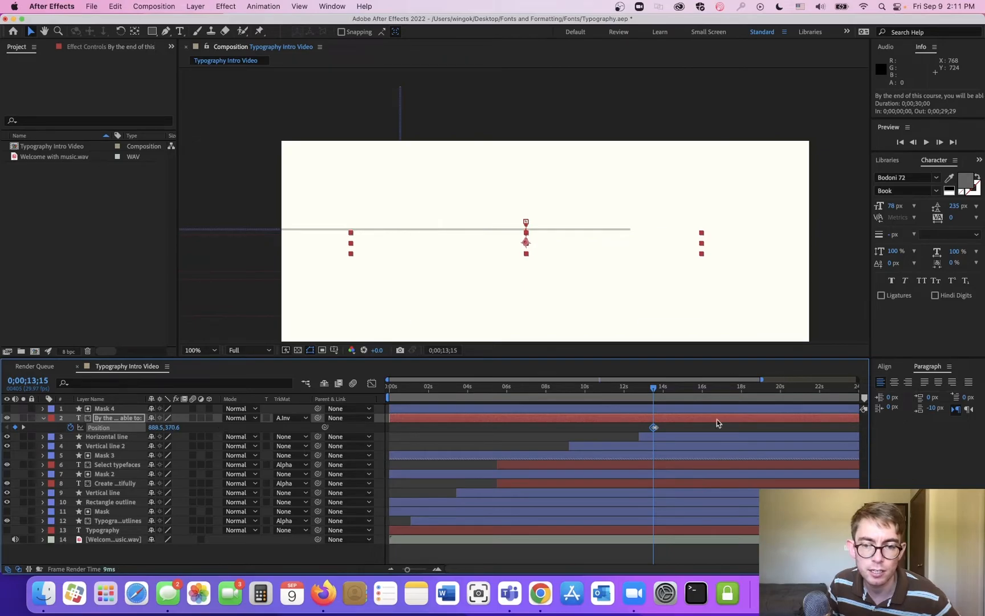
{"action": "right_click", "coordinate": [653, 428]}
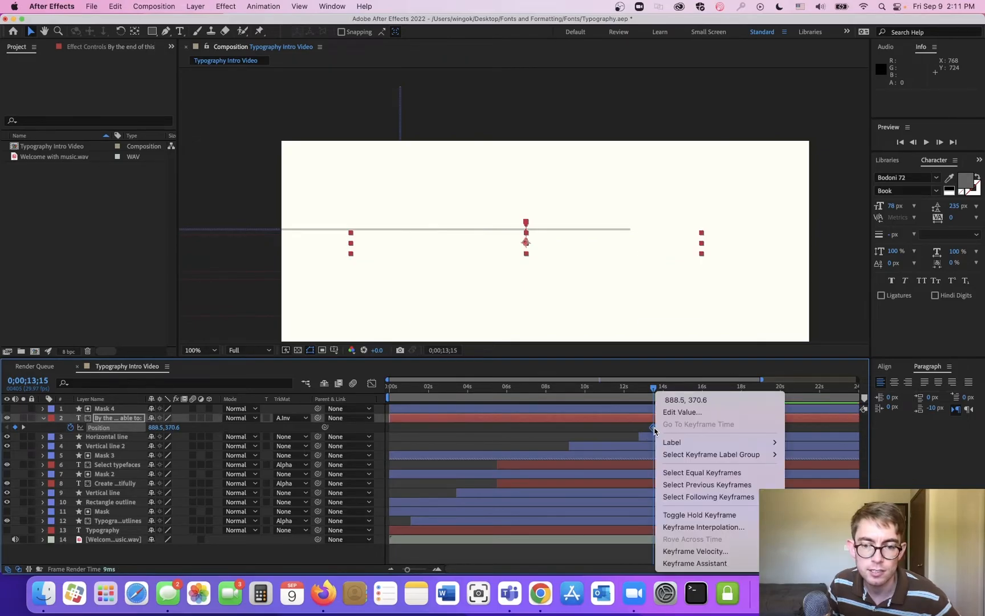
{"action": "left_click", "coordinate": [847, 488]}
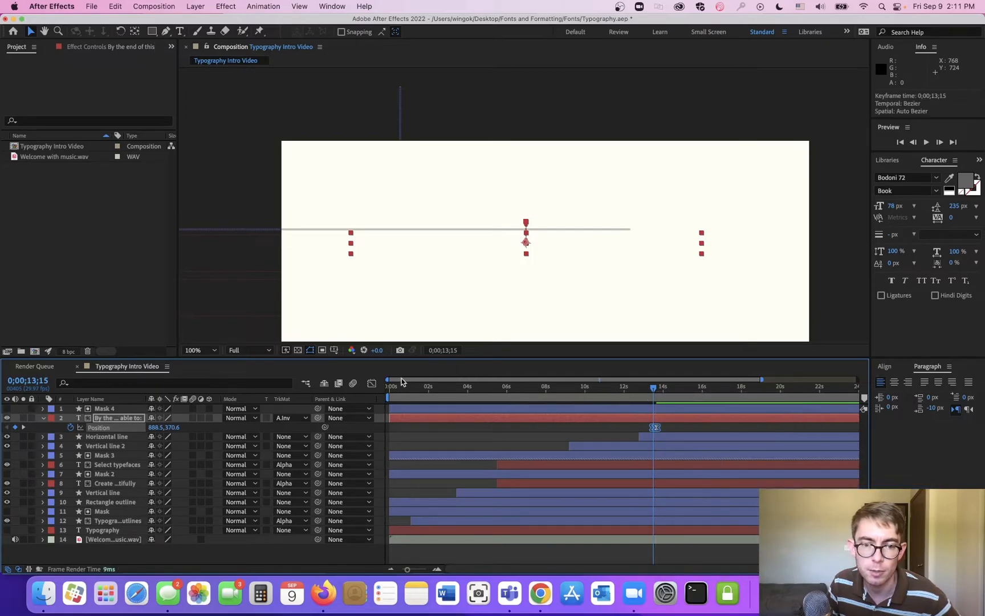
{"action": "left_click_drag", "start_coordinate": [389, 380], "coordinate": [537, 379]}
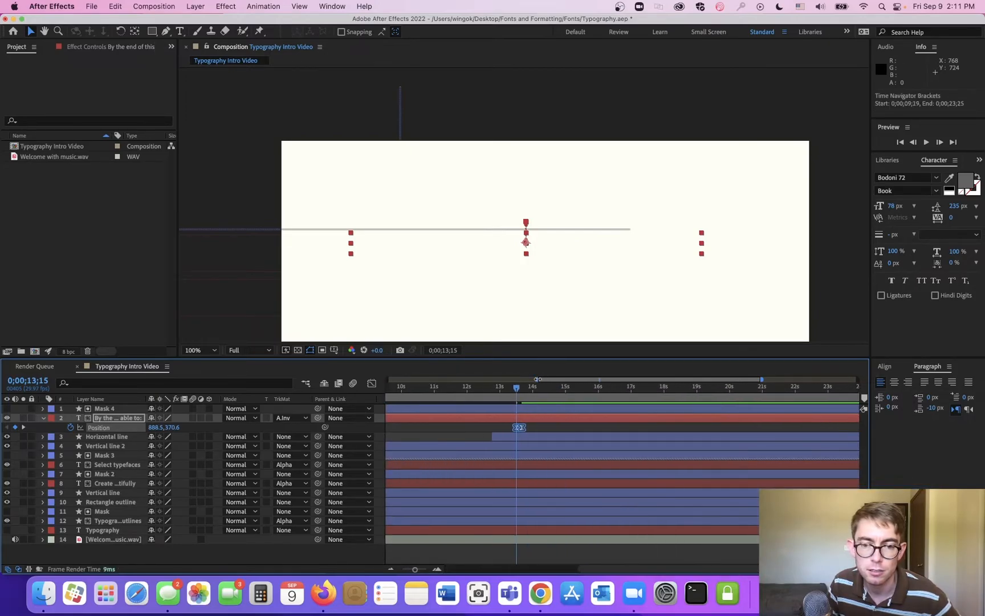
{"action": "key", "text": "super+z"}
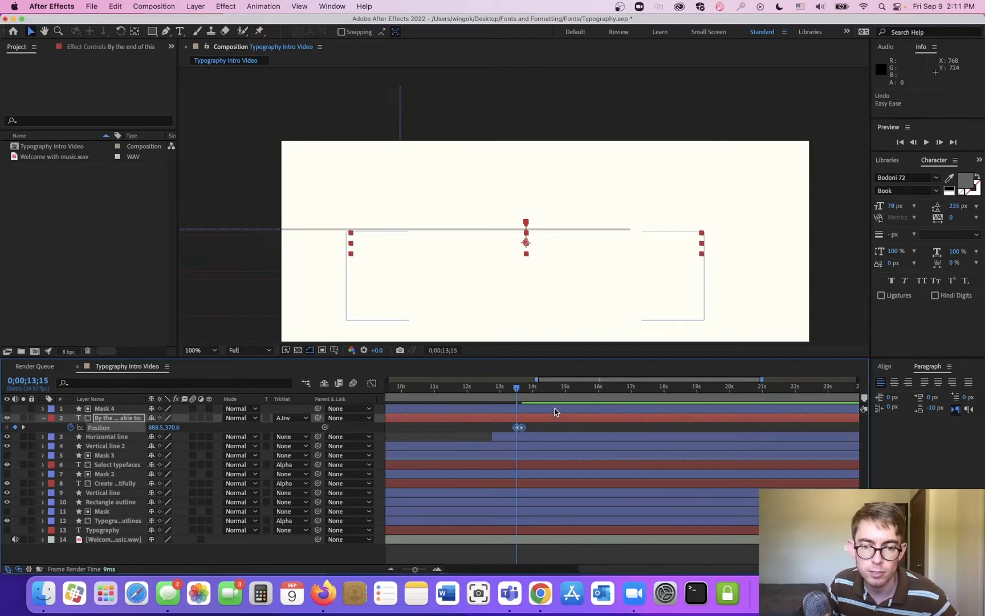
- Reapply Easy Ease to the heading's position keyframes and set the work area from 0;00;12;17 to 0;00;14;22
{"action": "key", "text": "super+shift+z"}
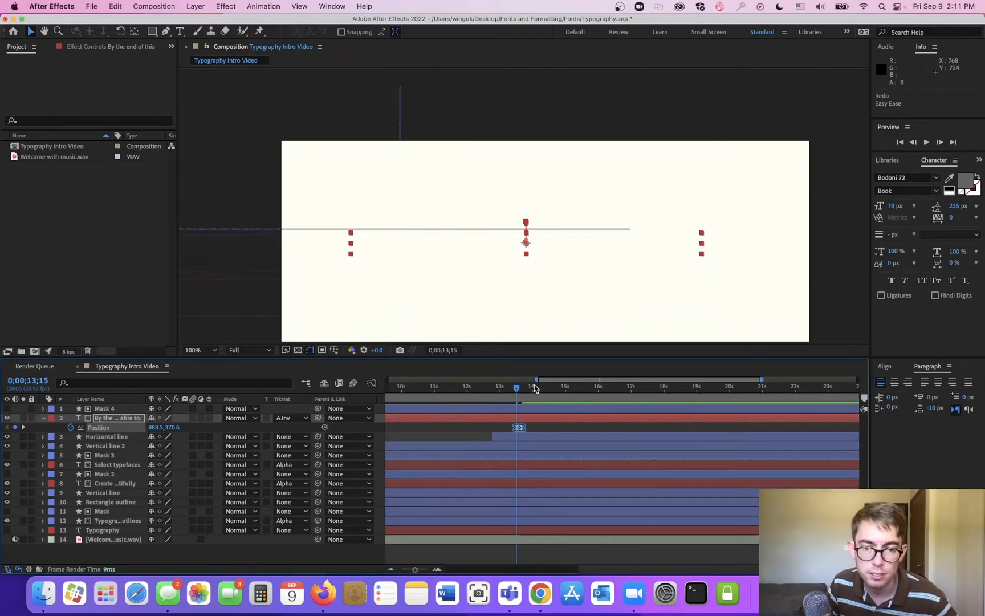
{"action": "left_click_drag", "start_coordinate": [538, 379], "coordinate": [403, 379]}
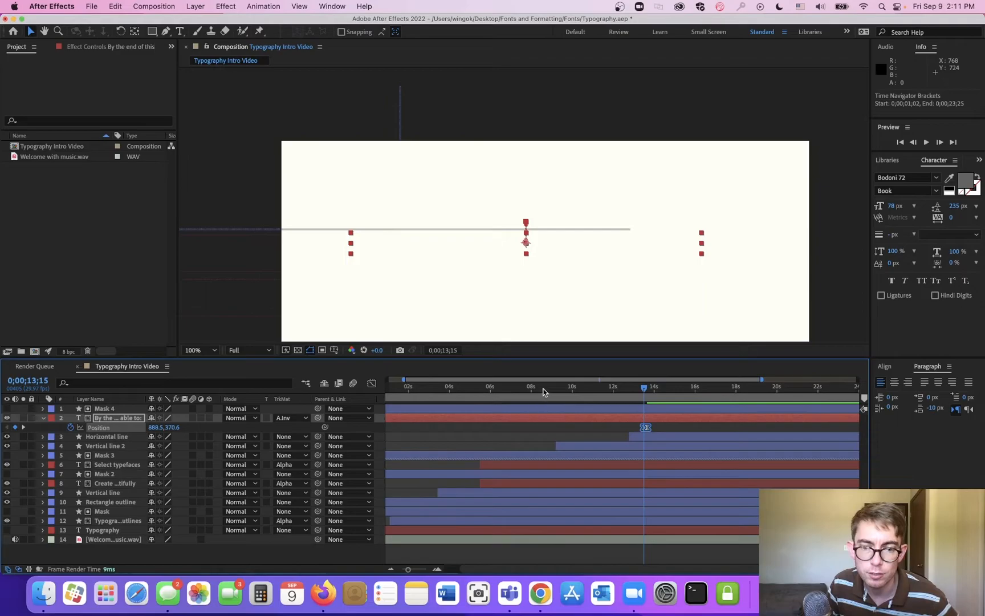
{"action": "left_click_drag", "start_coordinate": [411, 568], "coordinate": [402, 568]}
{"action": "left_click_drag", "start_coordinate": [386, 396], "coordinate": [582, 397]}
{"action": "left_click_drag", "start_coordinate": [863, 397], "coordinate": [770, 397]}
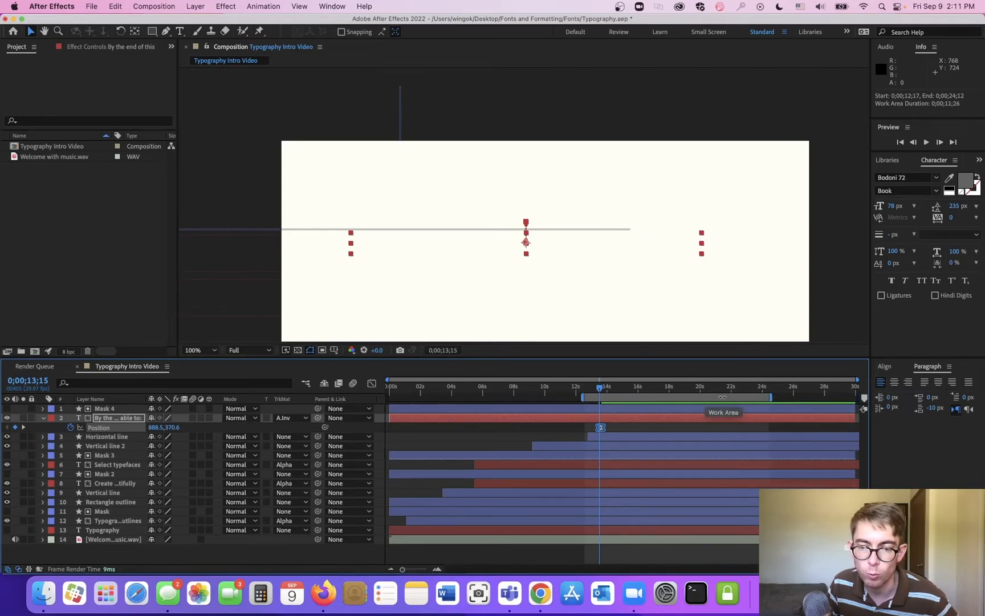
{"action": "left_click_drag", "start_coordinate": [769, 398], "coordinate": [621, 398]}
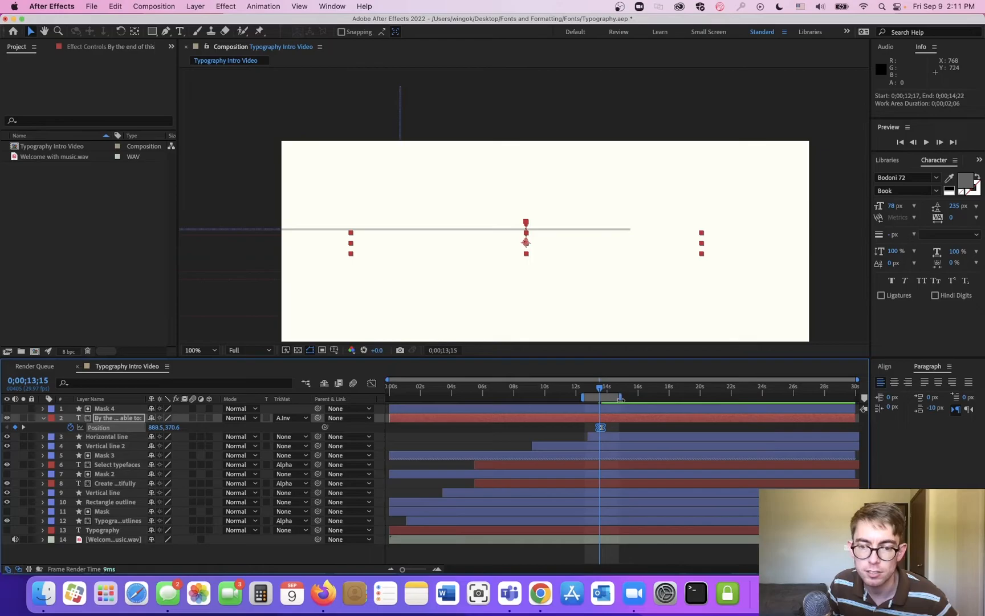
- Play the work area from shortly before the horizontal line starts to check the heading's rise
{"action": "scroll", "coordinate": [595, 435], "scroll_direction": "up", "scroll_amount": 8}
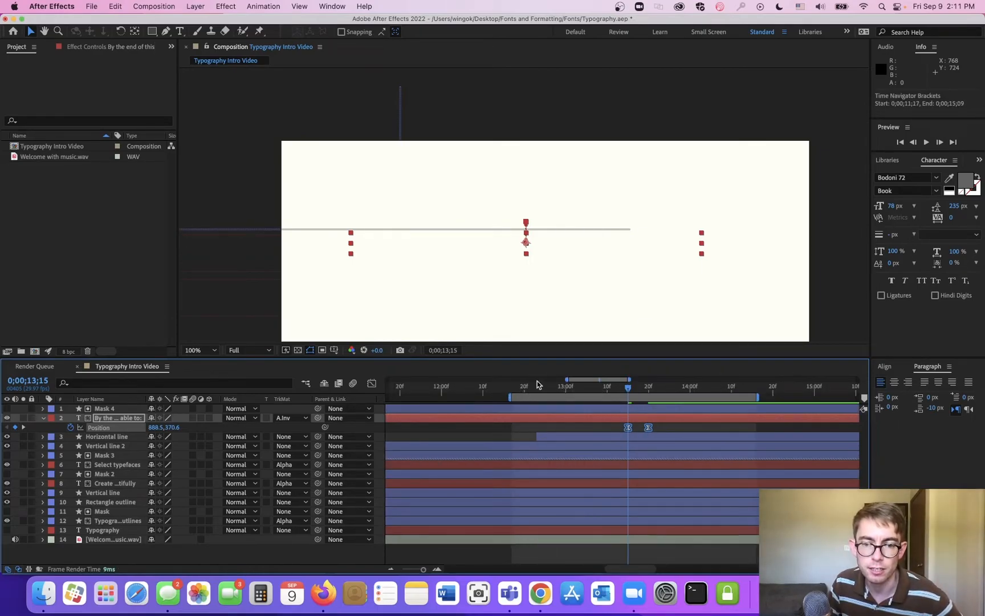
{"action": "left_click", "coordinate": [521, 389]}
{"action": "key", "text": "space"}
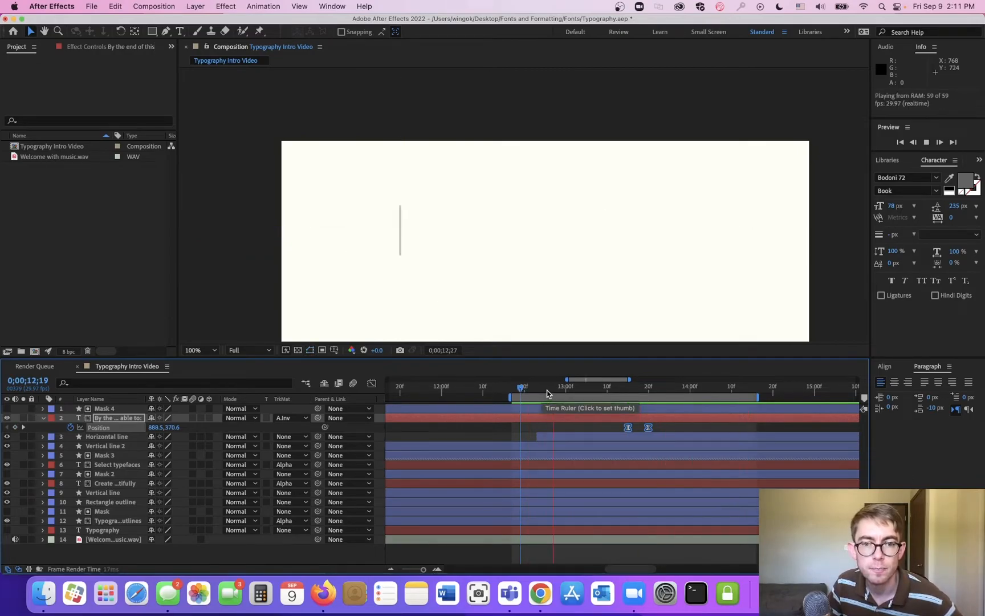
{"action": "key", "text": "space"}
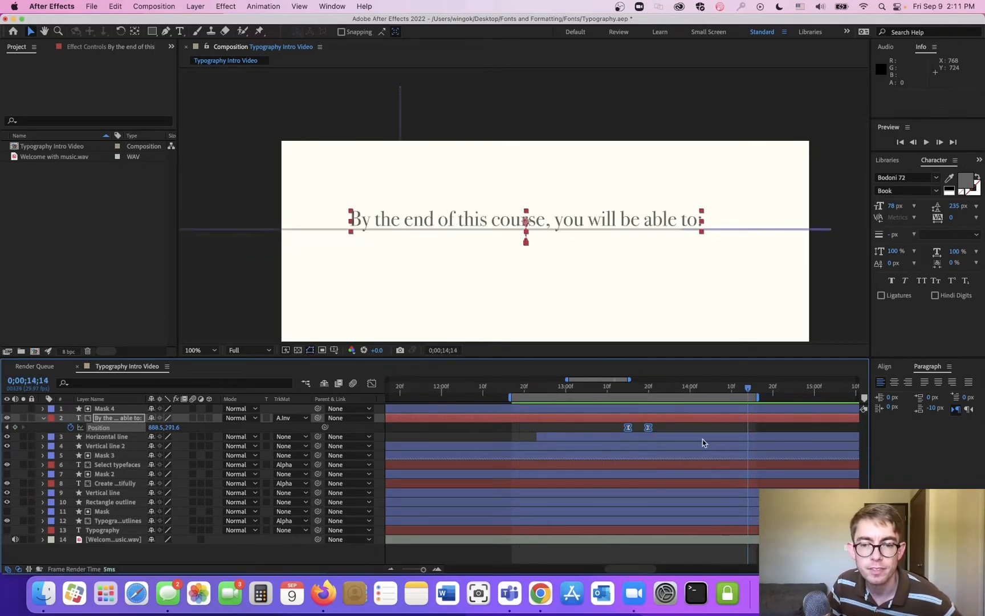
- Slow the heading's rise by moving its second position keyframe to just before 14 seconds
{"action": "left_click_drag", "start_coordinate": [648, 427], "coordinate": [685, 430]}
{"action": "left_click", "coordinate": [706, 428]}
{"action": "left_click", "coordinate": [624, 429]}
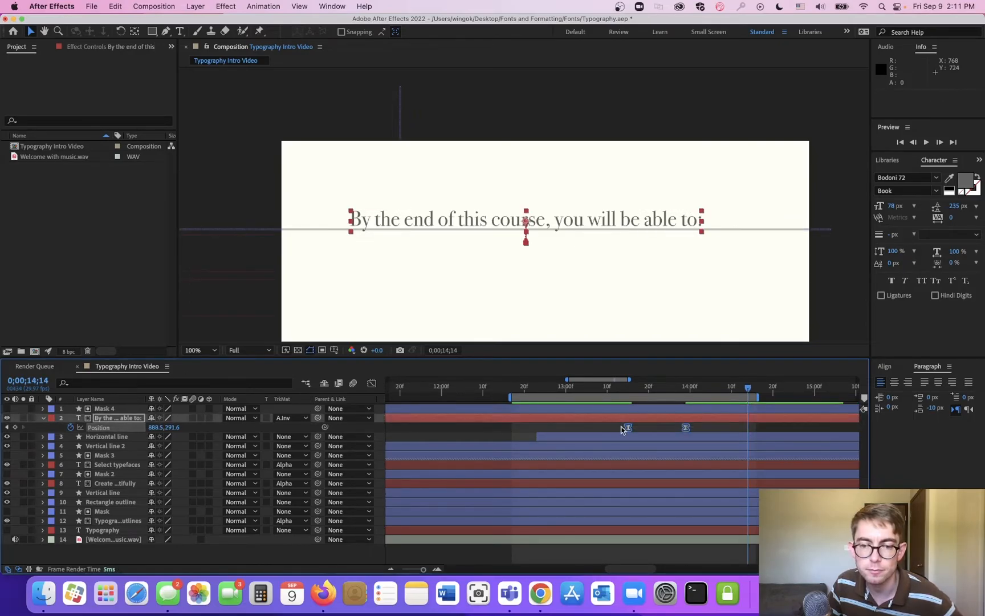
- Lengthen the ending ease in the heading's position speed graph so the motion peaks early and slows gradually
{"action": "left_click", "coordinate": [372, 383]}
{"action": "left_click_drag", "start_coordinate": [657, 541], "coordinate": [615, 526]}
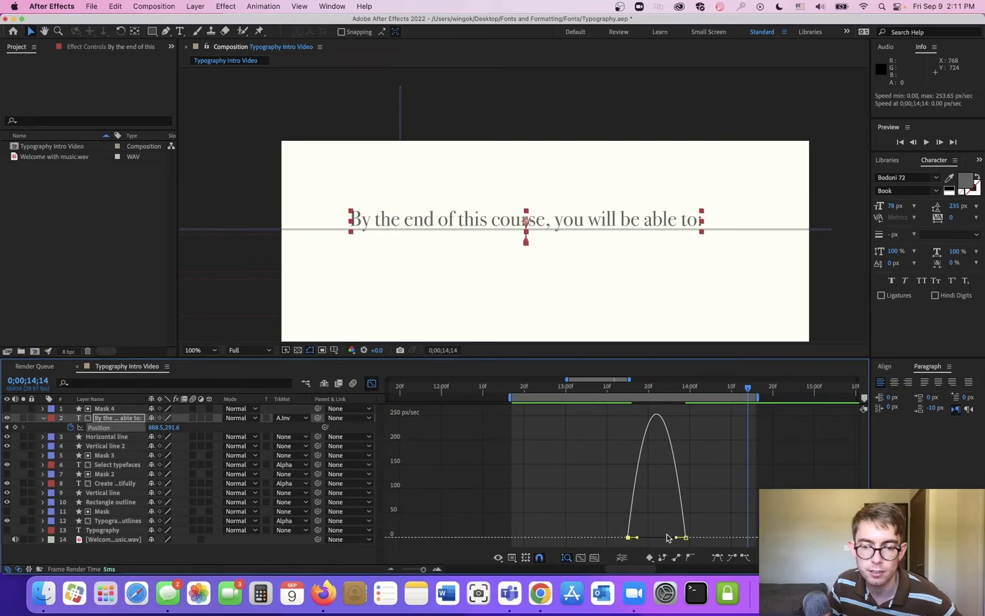
{"action": "left_click_drag", "start_coordinate": [678, 538], "coordinate": [658, 537]}
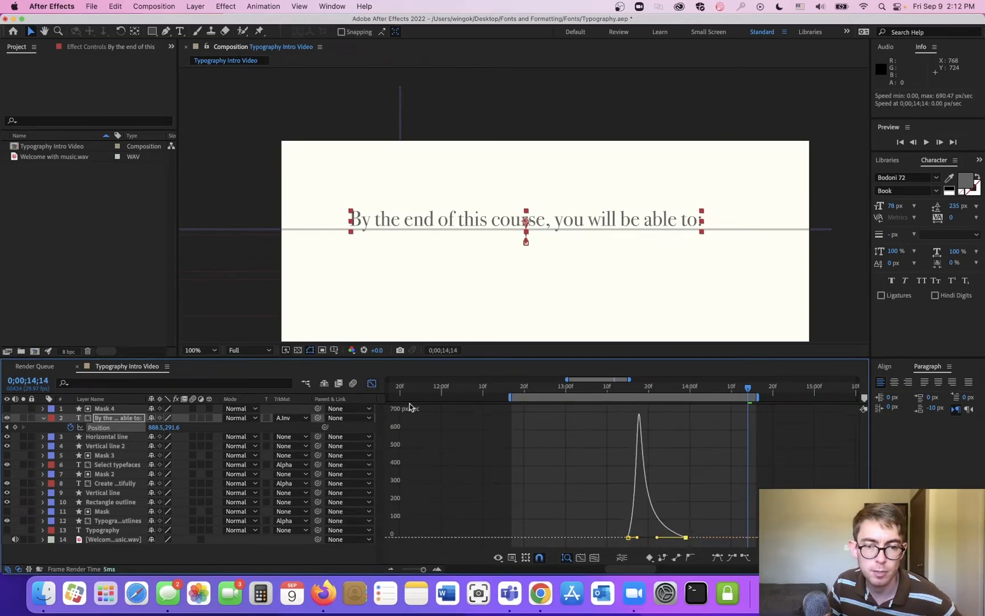
{"action": "left_click", "coordinate": [371, 383]}
- Play and scrub through the heading's rise from about 0;00;12;20 to 0;00;14;10 to check the adjusted easing
{"action": "key", "text": "space"}
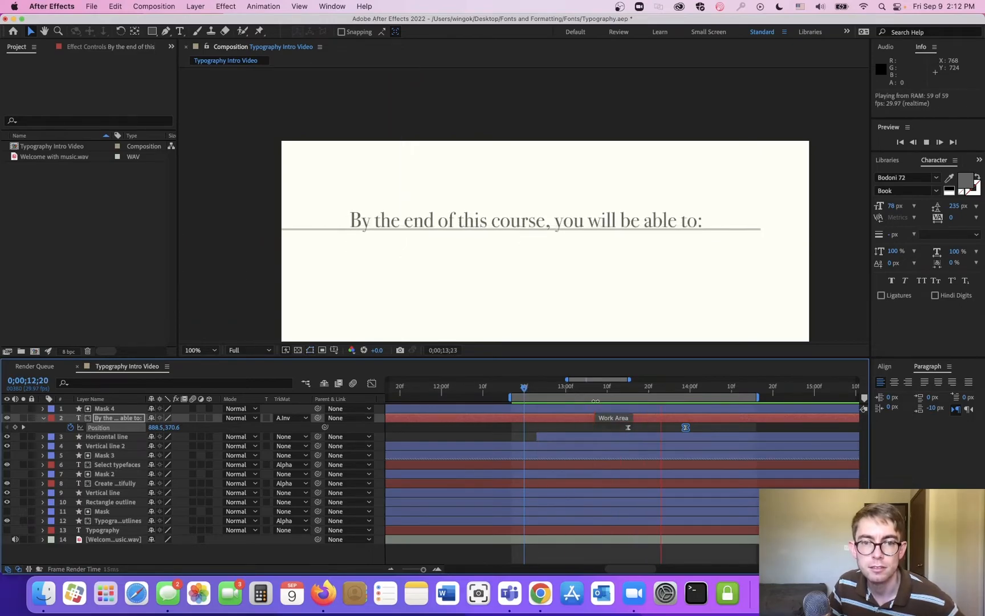
{"action": "left_click", "coordinate": [512, 388]}
{"action": "left_click_drag", "start_coordinate": [529, 390], "coordinate": [639, 415]}
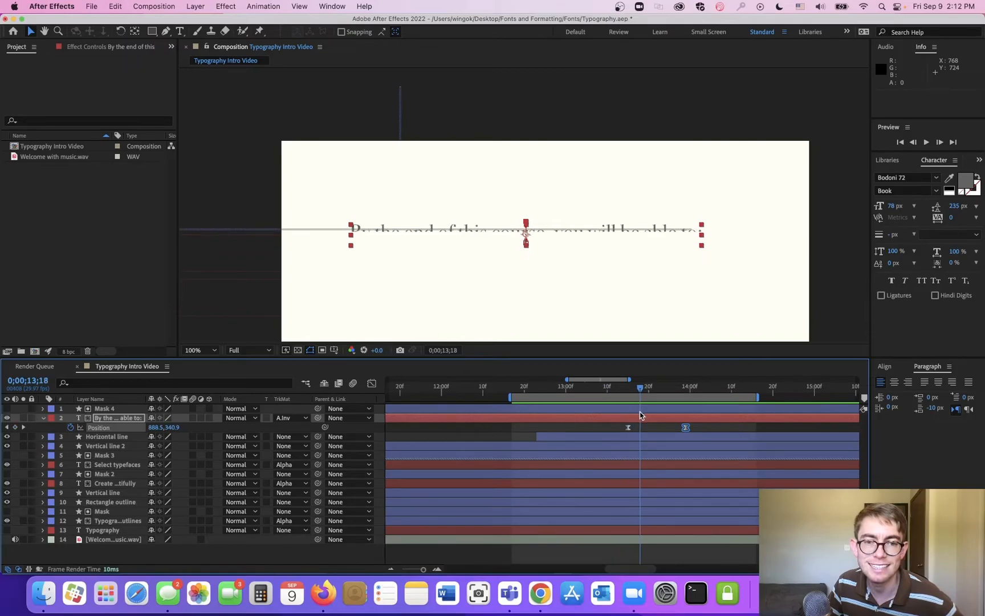
{"action": "left_click_drag", "start_coordinate": [642, 415], "coordinate": [646, 415]}
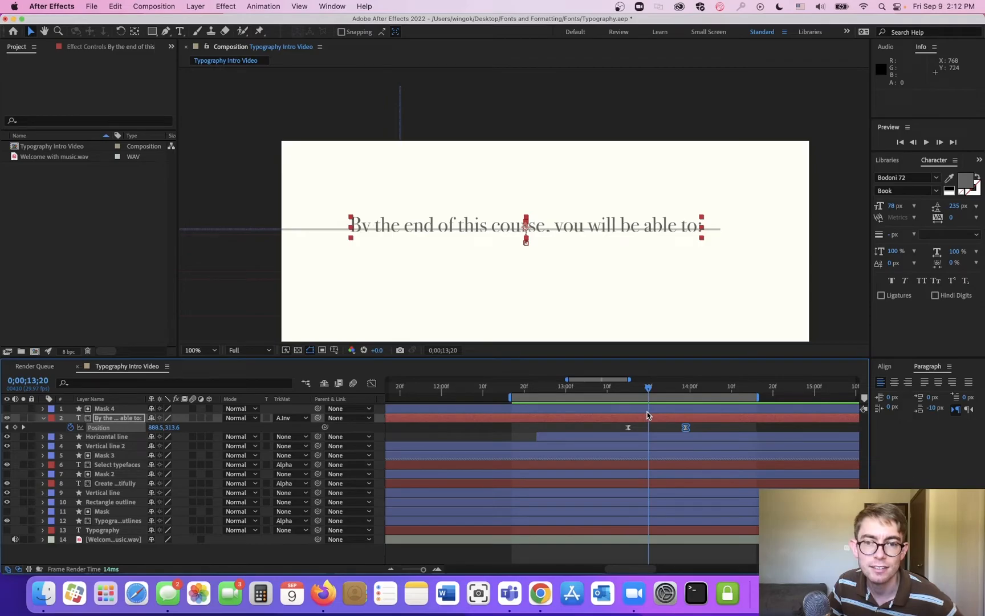
{"action": "left_click_drag", "start_coordinate": [650, 415], "coordinate": [733, 427]}
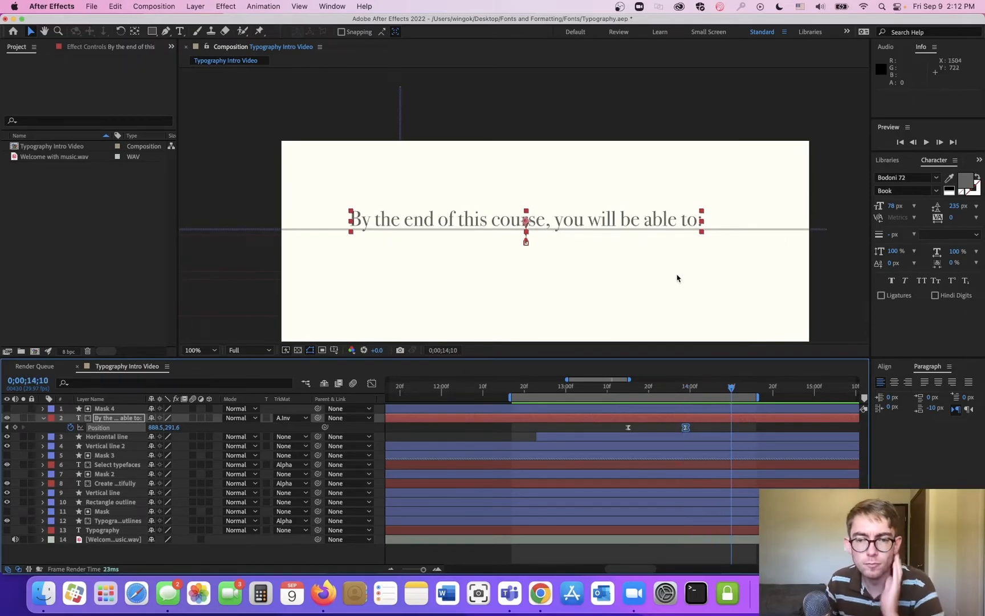
- Add a small paragraph text box containing "1." and position it at 312, 428, beneath the line at the heading's left edge
{"action": "key", "text": "comma"}
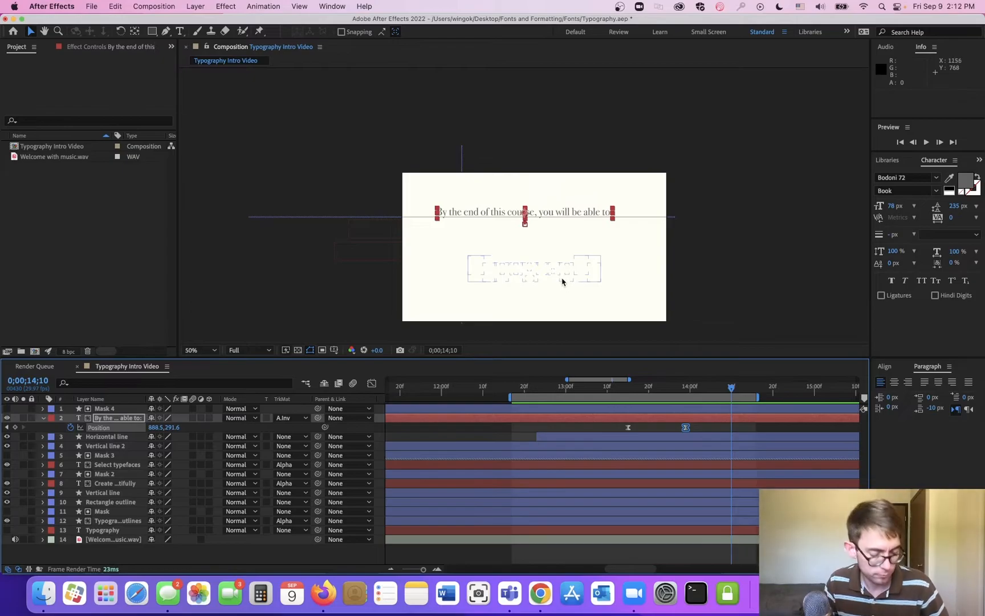
{"action": "scroll", "coordinate": [562, 281], "scroll_direction": "up", "scroll_amount": 2}
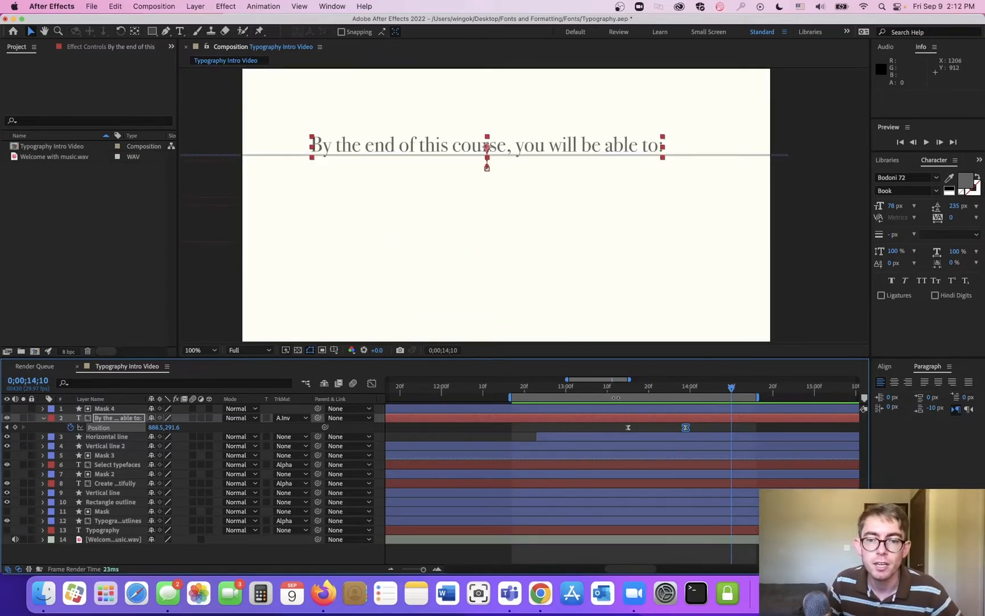
{"action": "left_click", "coordinate": [424, 558]}
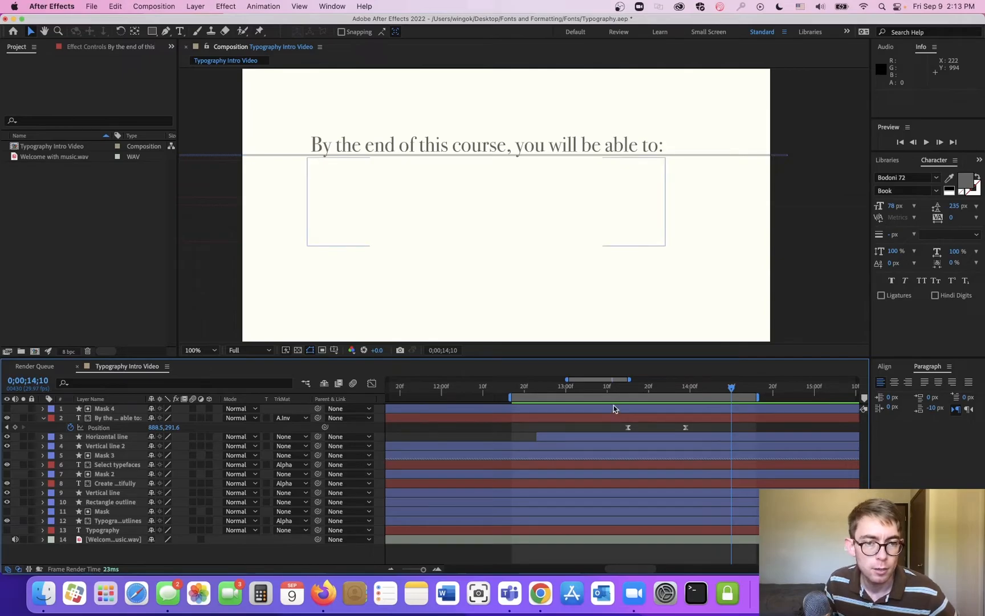
{"action": "left_click", "coordinate": [180, 31]}
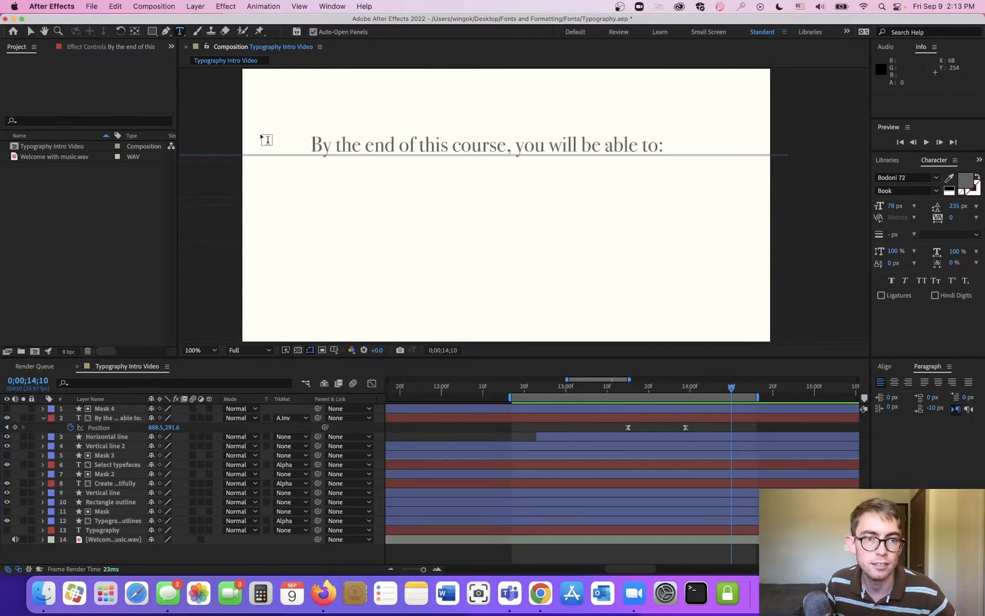
{"action": "left_click_drag", "start_coordinate": [275, 93], "coordinate": [312, 128]}
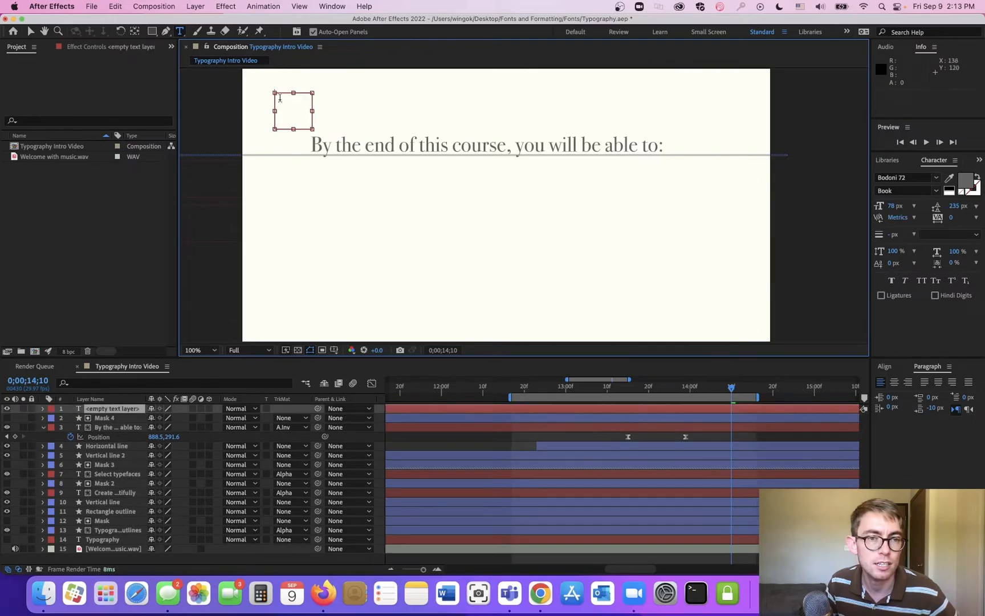
{"action": "type", "text": "1."}
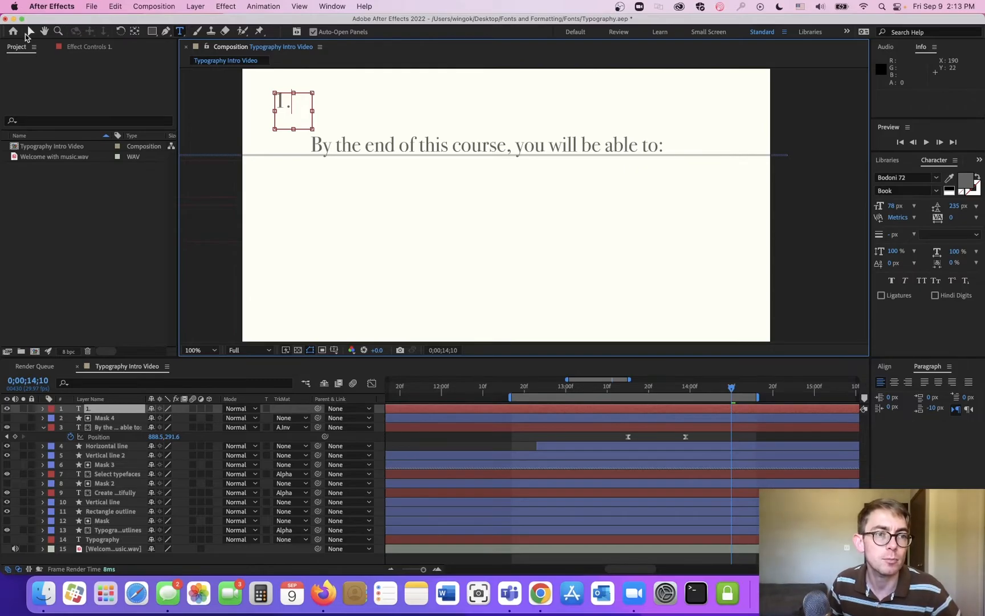
{"action": "left_click", "coordinate": [29, 31]}
{"action": "left_click_drag", "start_coordinate": [282, 106], "coordinate": [318, 178]}
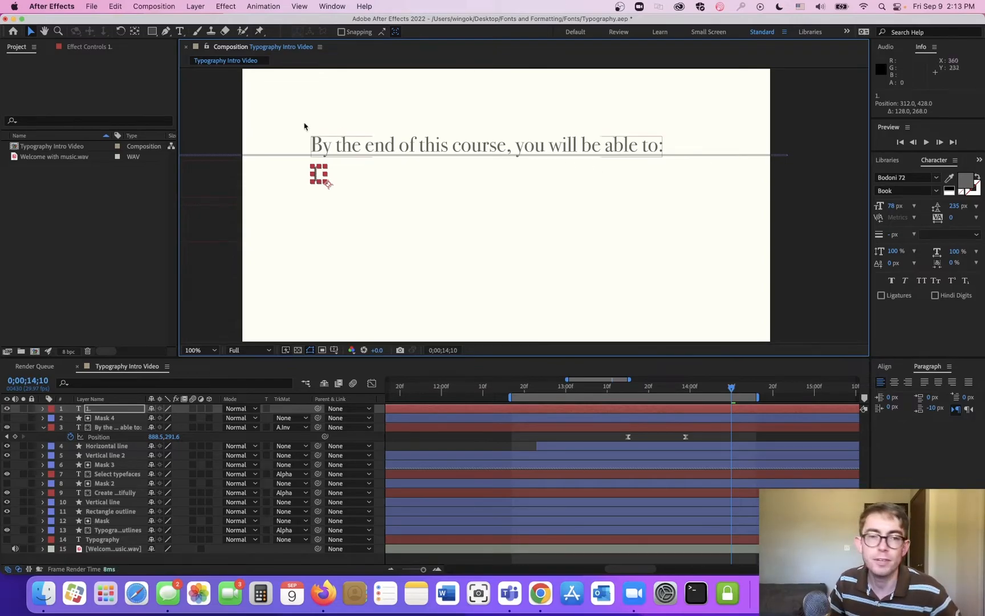
- Lower the "1." text to position 312, 445 and center its anchor point on the text
{"action": "scroll", "coordinate": [338, 158], "scroll_direction": "up", "scroll_amount": 1}
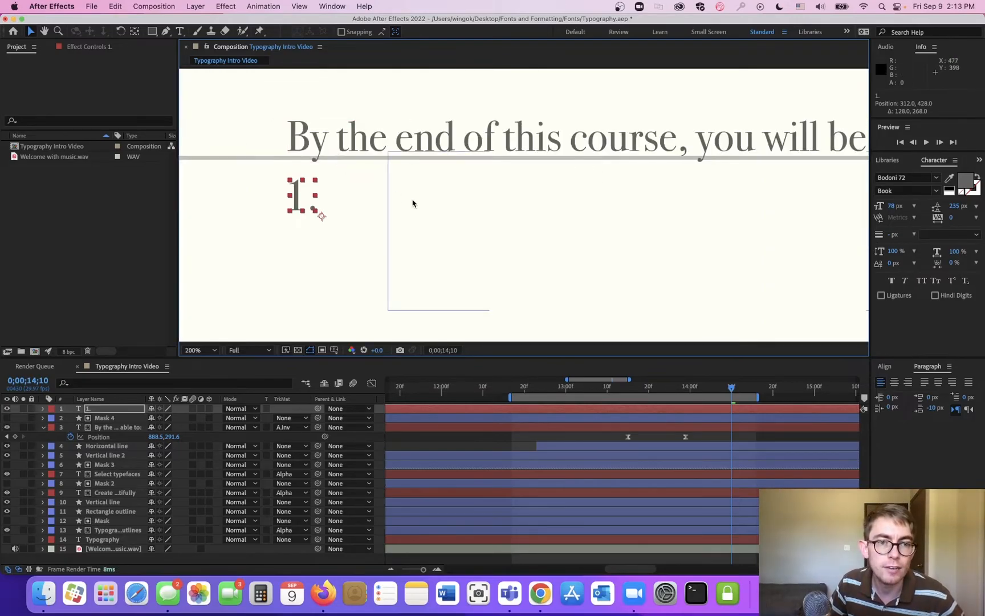
{"action": "left_click", "coordinate": [306, 201]}
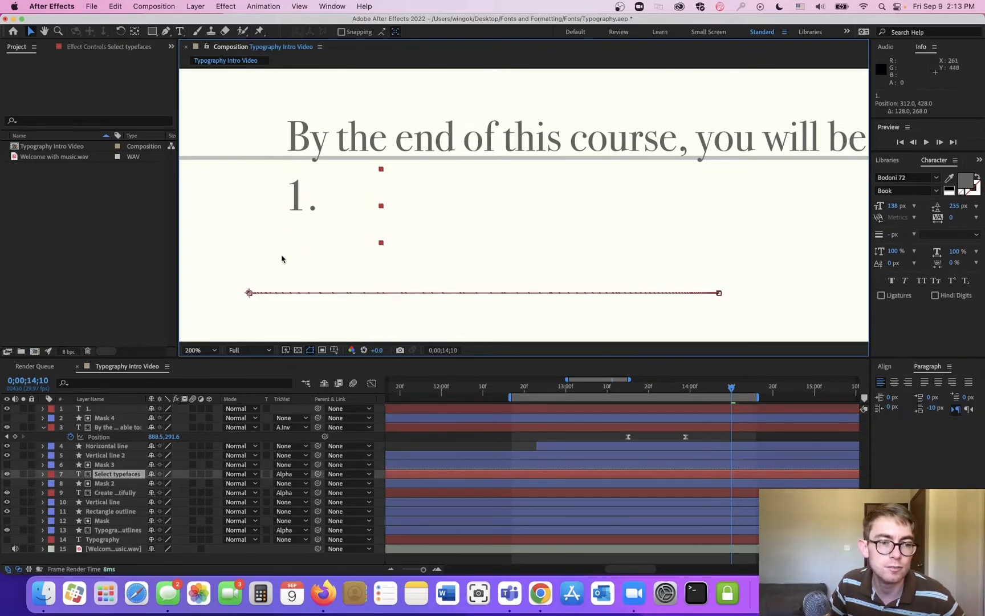
{"action": "left_click", "coordinate": [127, 408]}
{"action": "left_click_drag", "start_coordinate": [297, 200], "coordinate": [297, 209]}
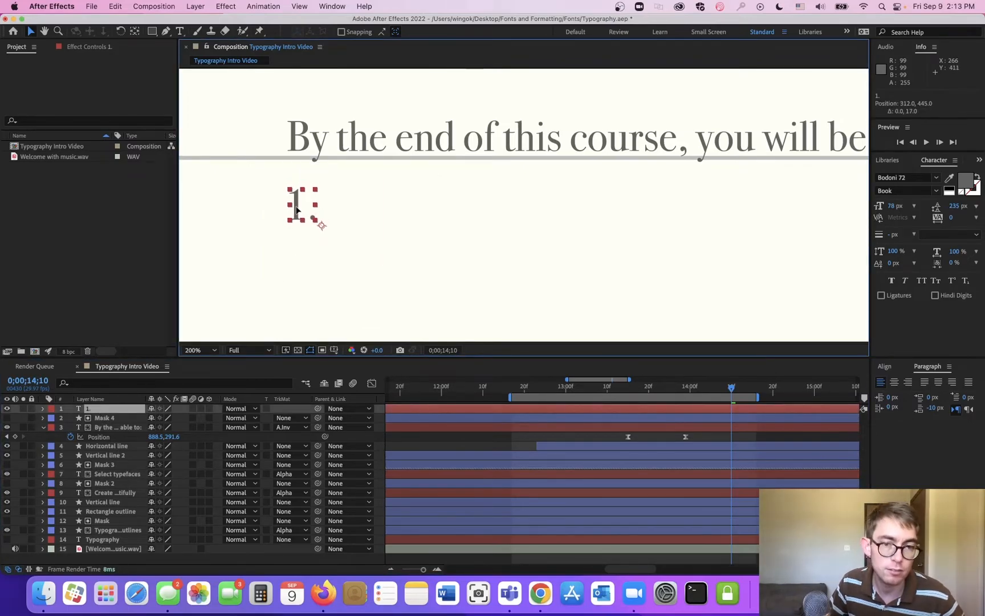
{"action": "double_click", "coordinate": [137, 32]}
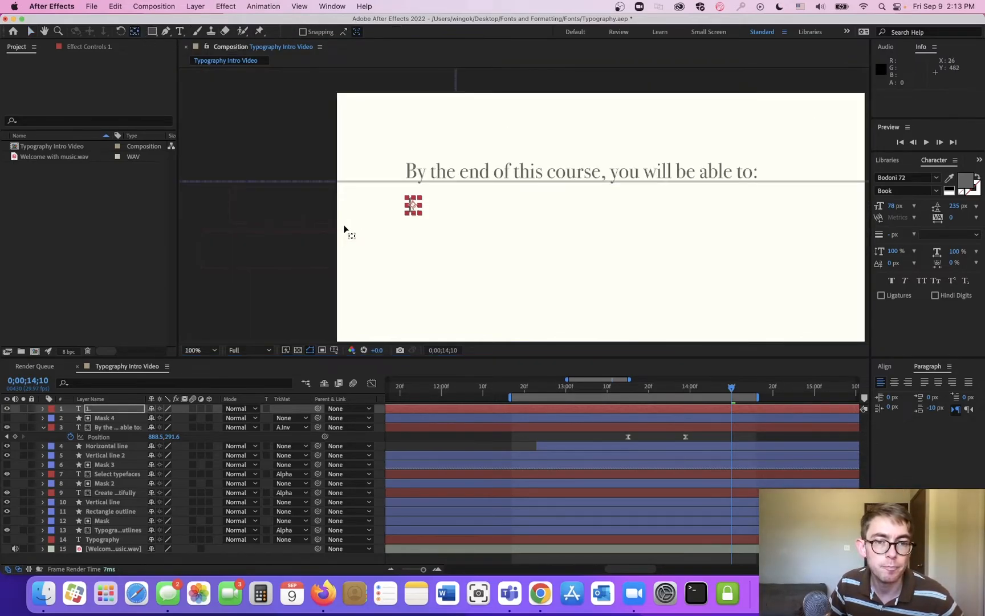
{"action": "left_click", "coordinate": [31, 31]}
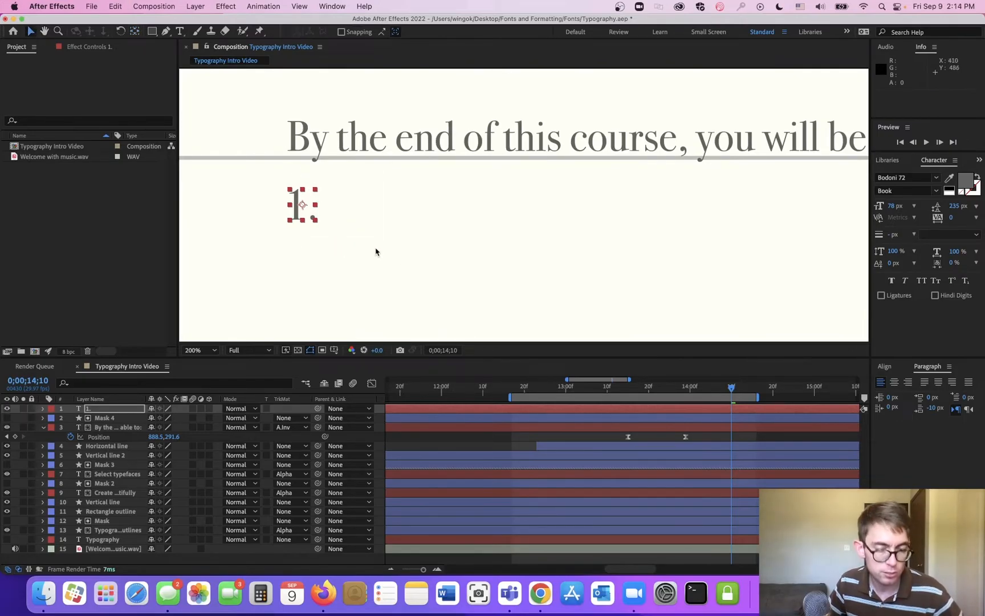
- Duplicate the "1." text layer twice and move the copy "1. 2" straight down below the original
{"action": "key", "text": "super+d"}
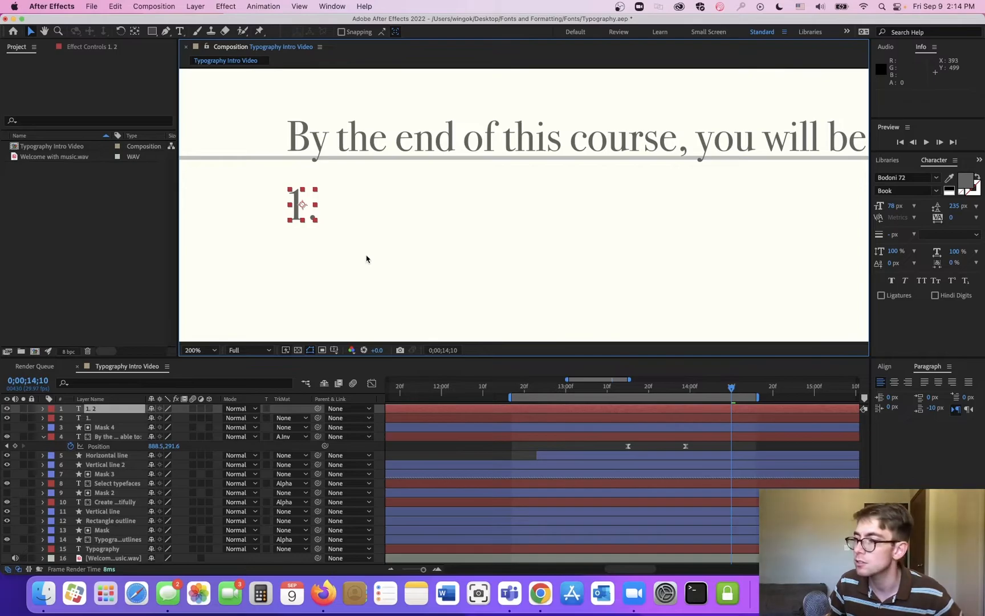
{"action": "key", "text": "super+d"}
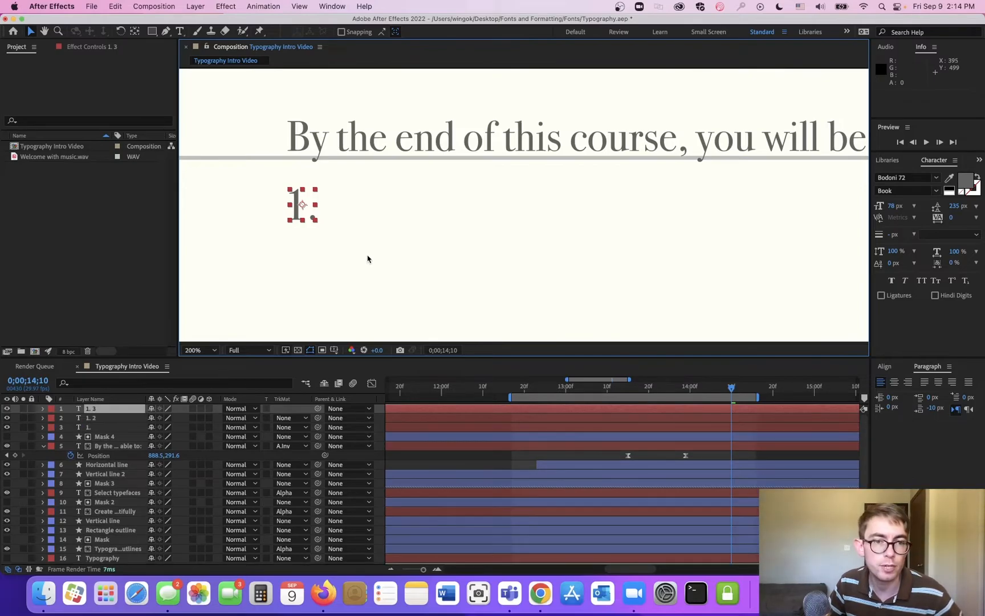
{"action": "left_click", "coordinate": [108, 417]}
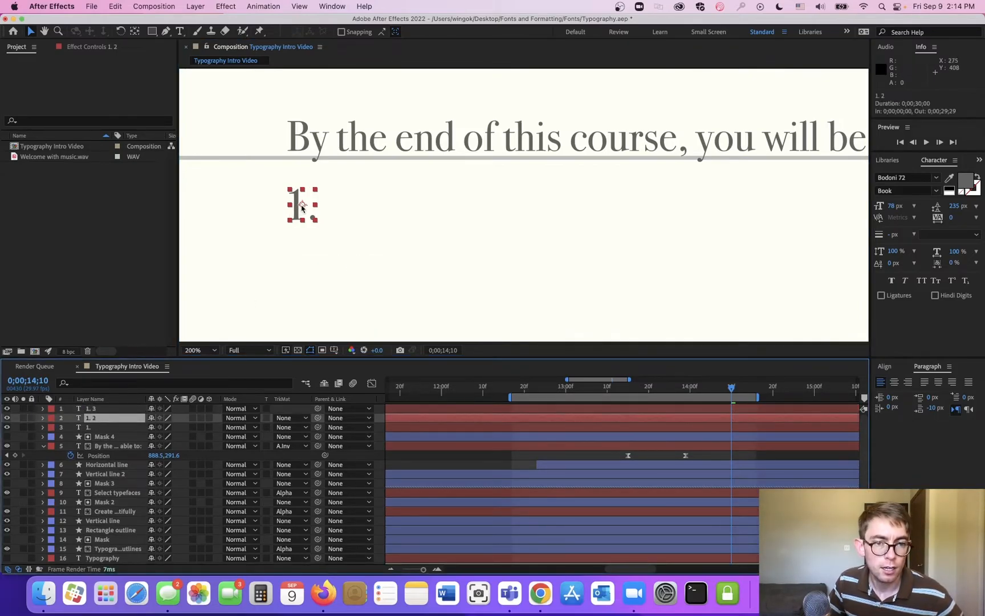
{"action": "left_click_drag", "start_coordinate": [302, 208], "coordinate": [304, 266]}
{"action": "left_click", "coordinate": [130, 377]}
- Move the copy "1. 3" straight down to position 276.6, 622.6 as the third number in the column
{"action": "left_click", "coordinate": [111, 408]}
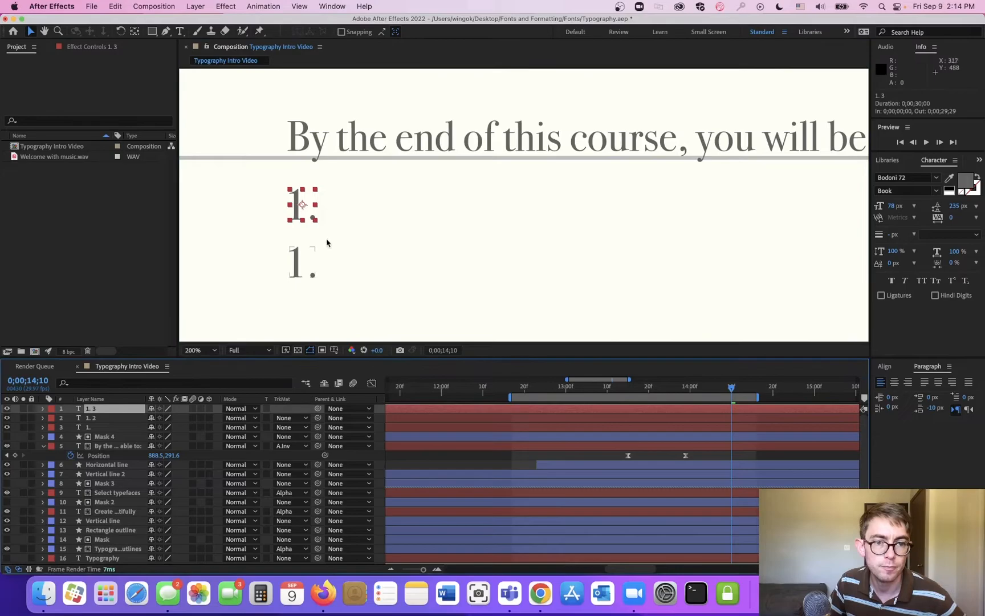
{"action": "left_click_drag", "start_coordinate": [302, 204], "coordinate": [302, 322]}
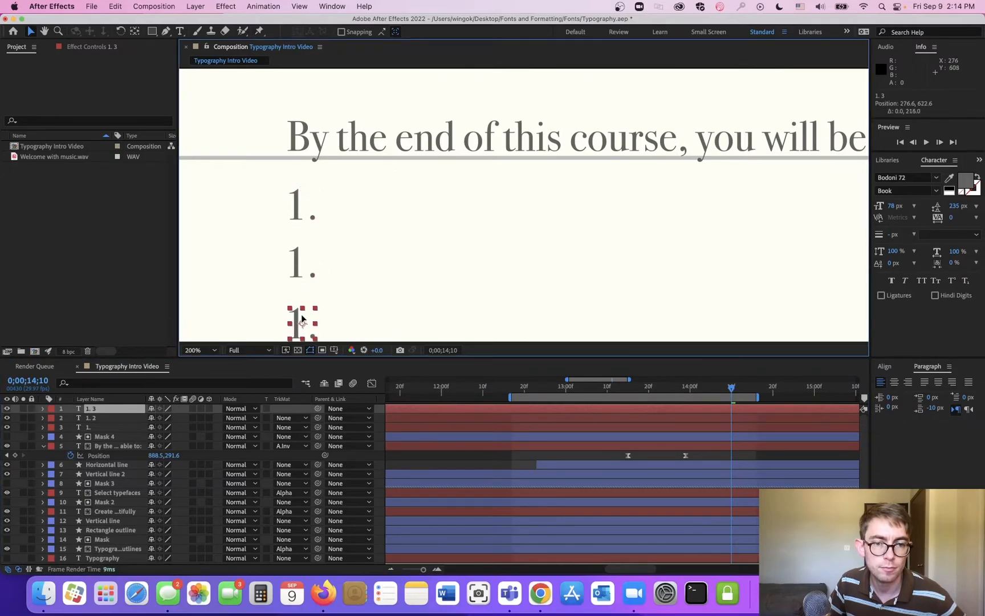
{"action": "key", "text": "comma"}
{"action": "key", "text": "period"}
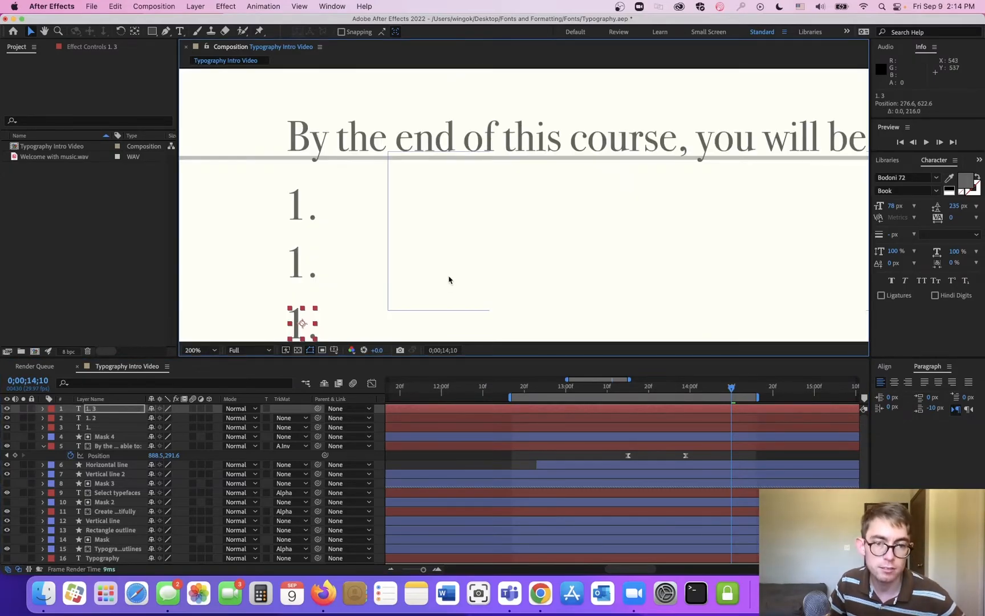
- Change the number in the second list text to 2, keeping the period after it
{"action": "left_click_drag", "start_coordinate": [407, 288], "coordinate": [423, 228]}
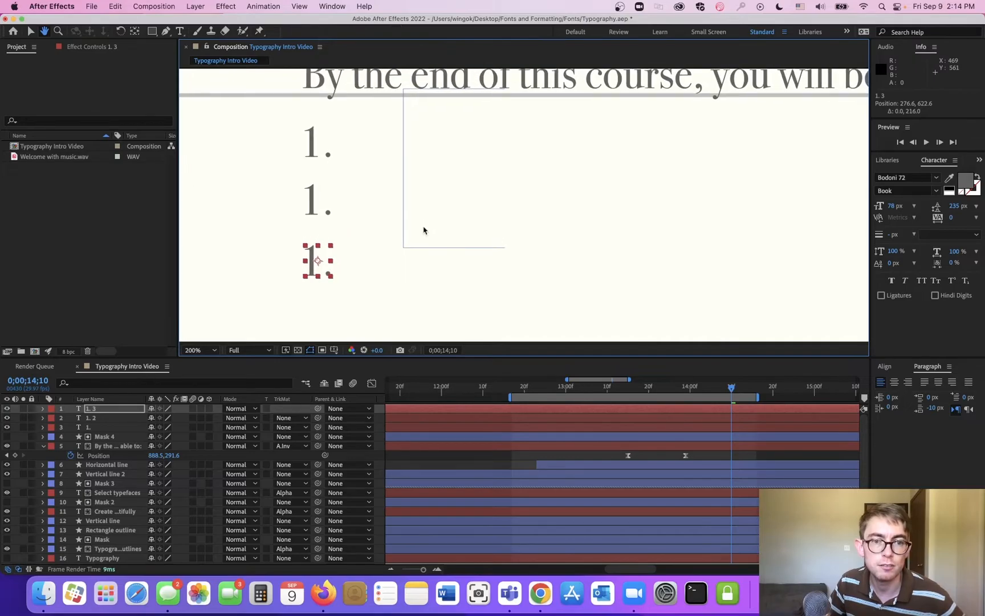
{"action": "left_click", "coordinate": [167, 203]}
{"action": "left_click", "coordinate": [225, 269]}
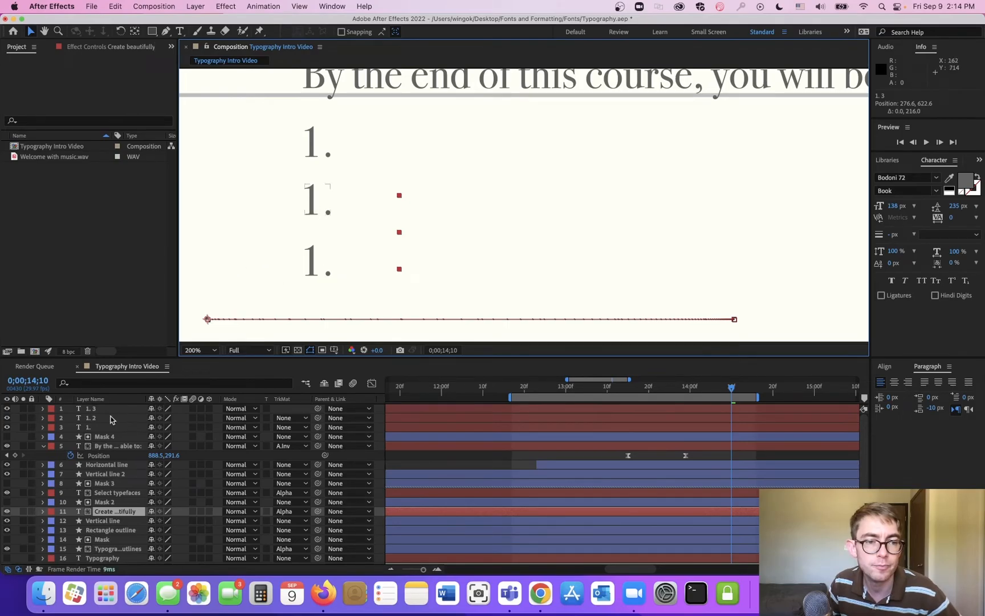
{"action": "left_click", "coordinate": [123, 417]}
{"action": "double_click", "coordinate": [319, 200]}
{"action": "key", "text": "Left"}
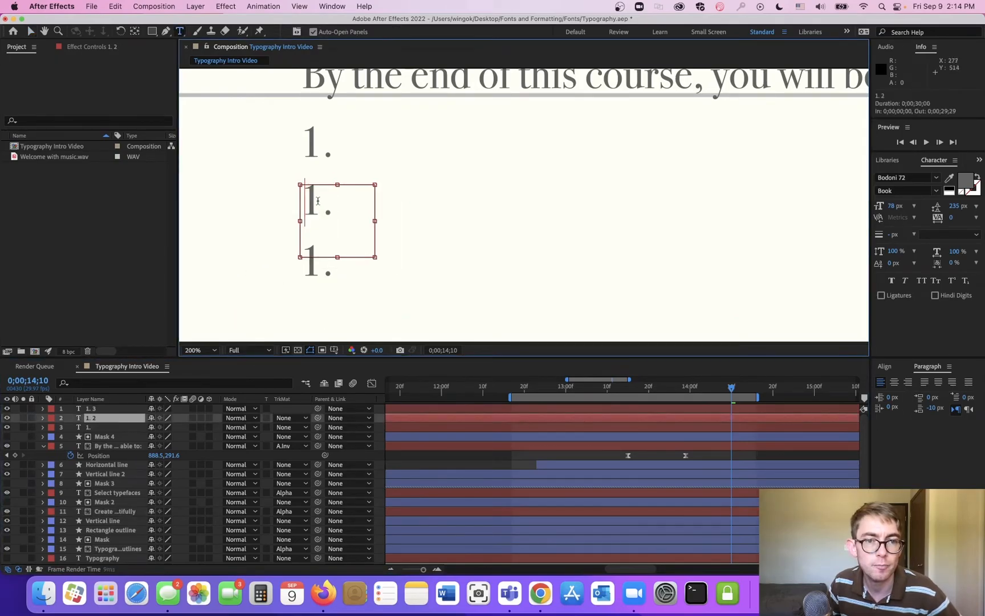
{"action": "key", "text": "Delete"}
{"action": "type", "text": "2"}
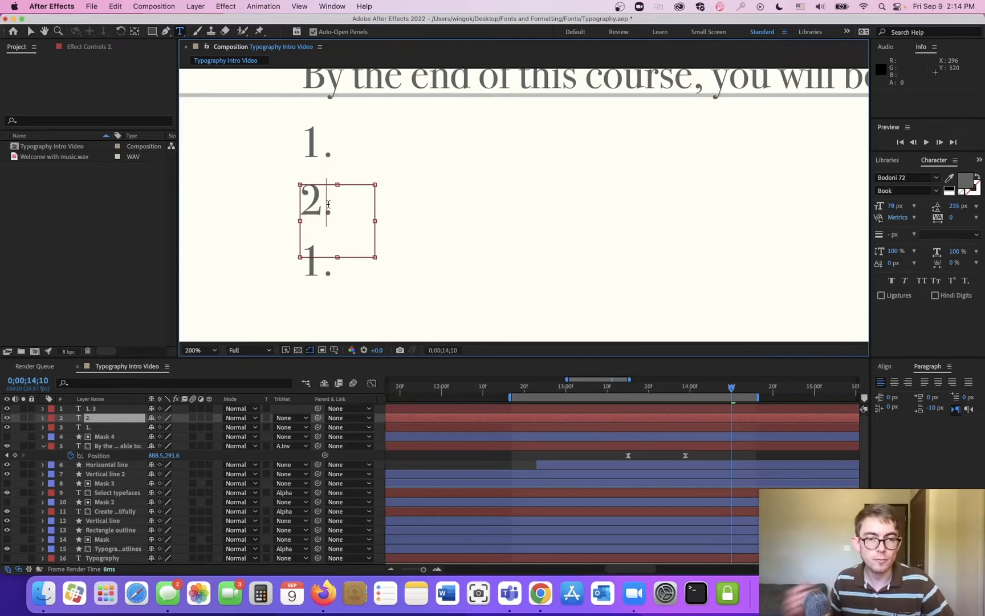
- Change the number in the third list text to 3, keeping the period after it
{"action": "left_click", "coordinate": [86, 410]}
{"action": "double_click", "coordinate": [312, 266]}
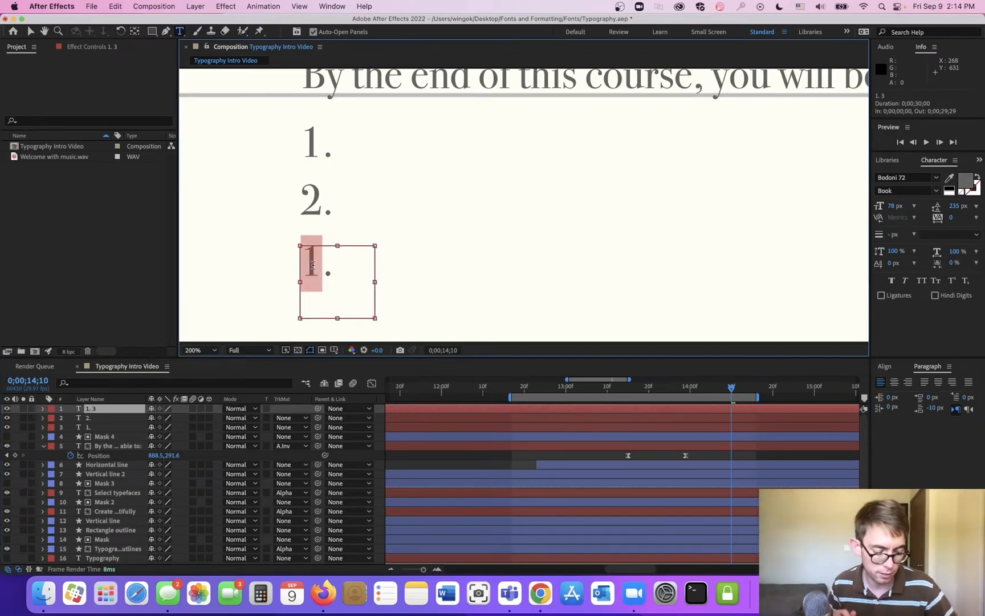
{"action": "type", "text": "3"}
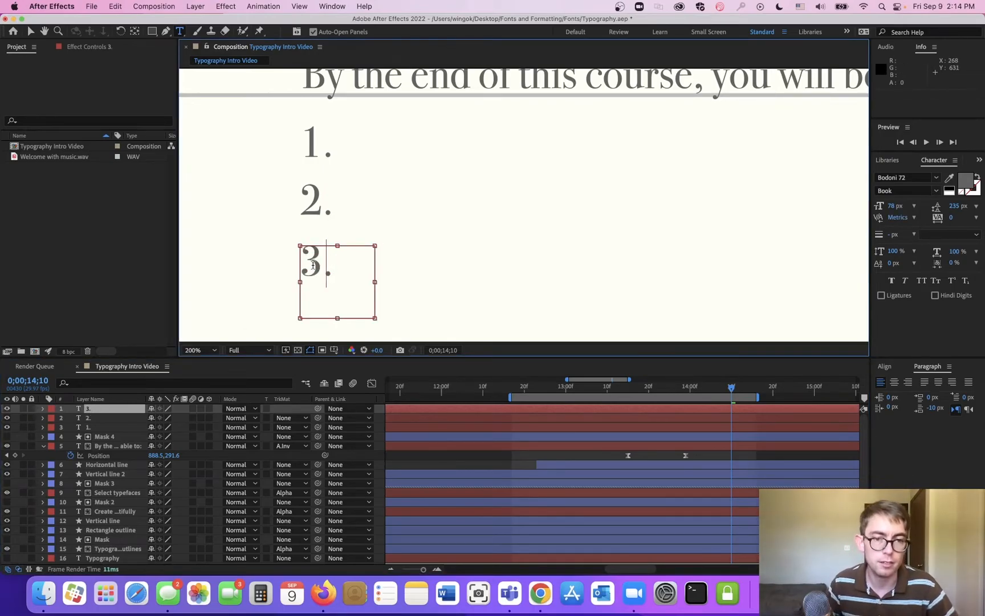
- Distribute the three number layers evenly by their vertical centers
{"action": "left_click", "coordinate": [103, 428], "text": "shift"}
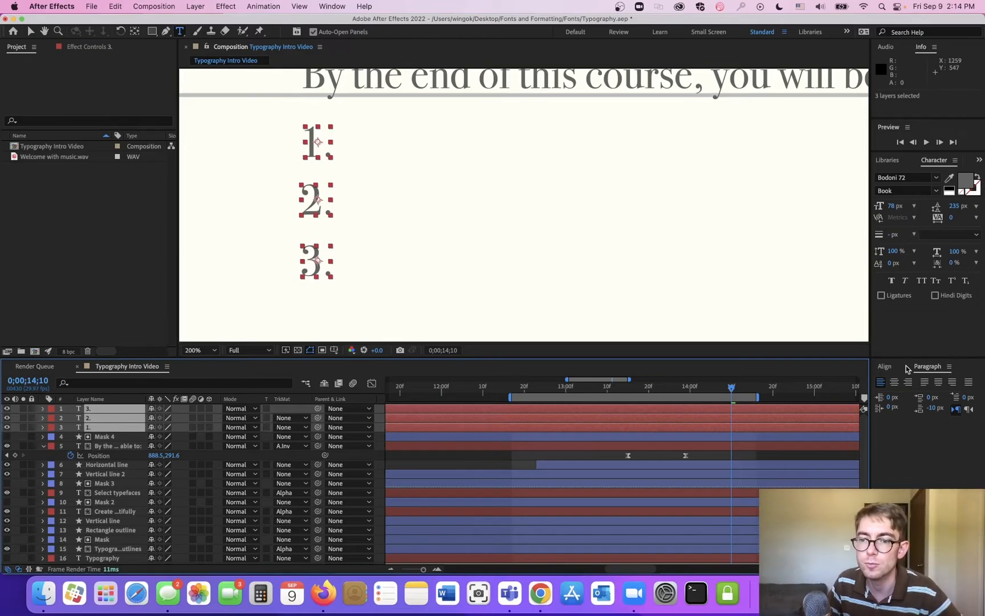
{"action": "left_click", "coordinate": [885, 366]}
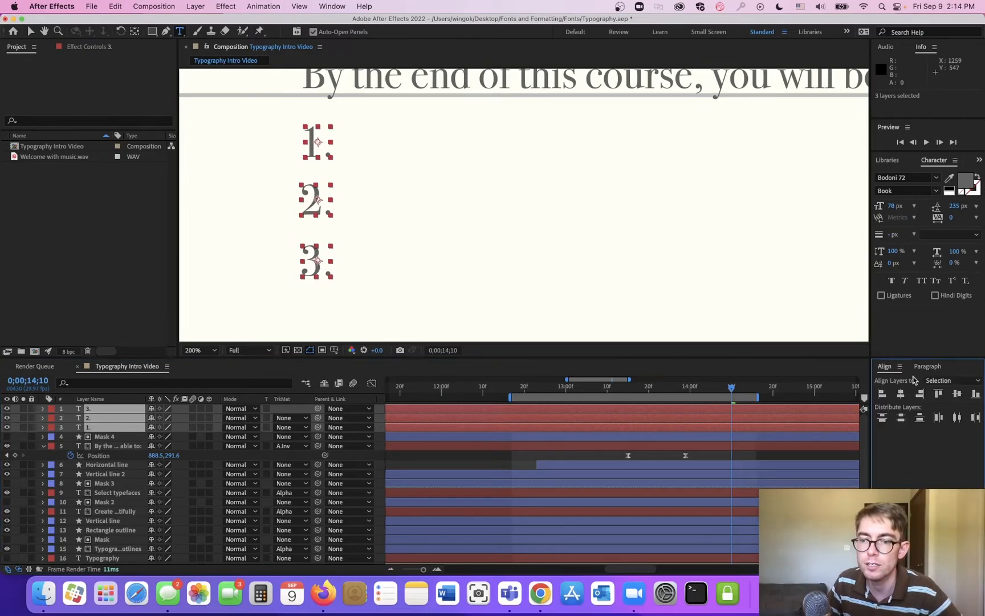
{"action": "left_click", "coordinate": [901, 420]}
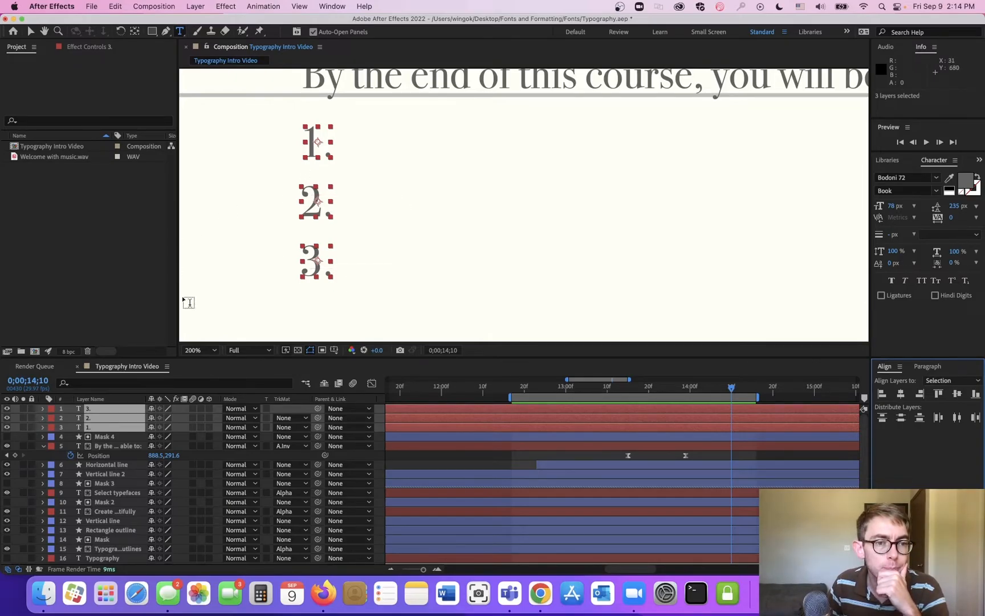
- Add a wide paragraph text box beside "1." reading "Select appropriate typefaces and fonts" and widen it to fit on one line
{"action": "left_click_drag", "start_coordinate": [404, 122], "coordinate": [872, 183]}
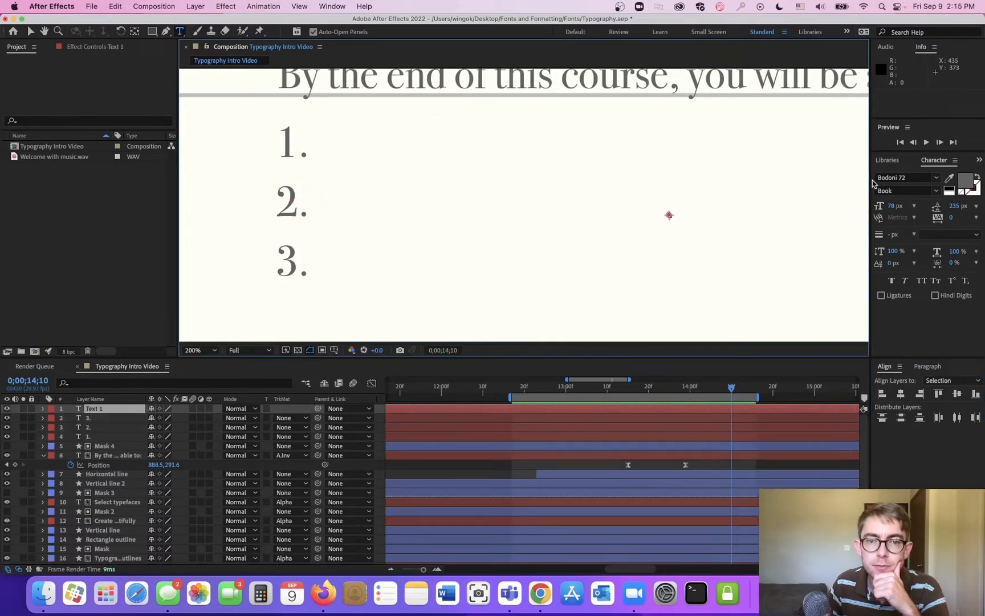
{"action": "type", "text": "Select appropria"}
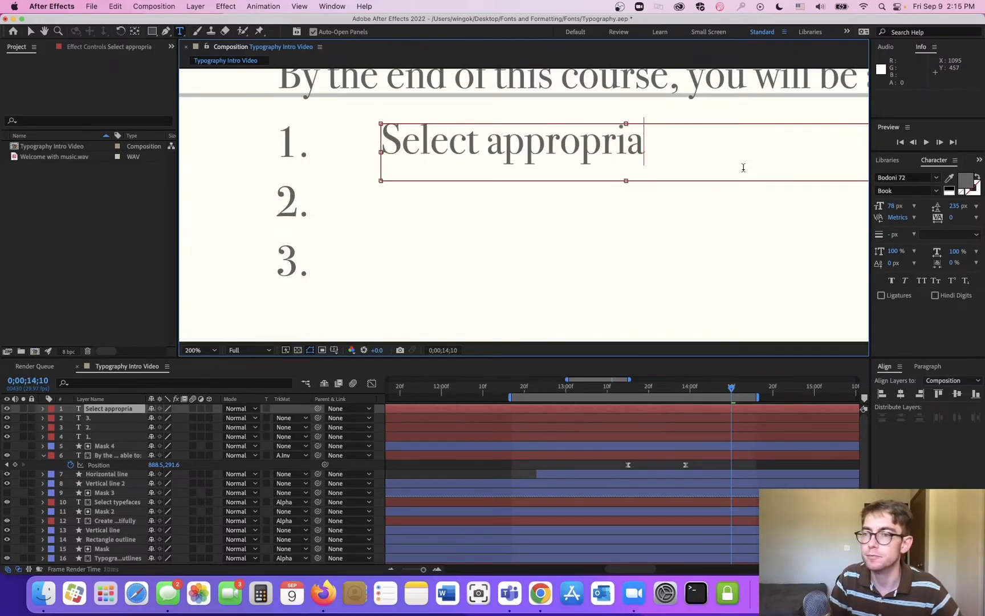
{"action": "type", "text": "te typefaces and fonts."}
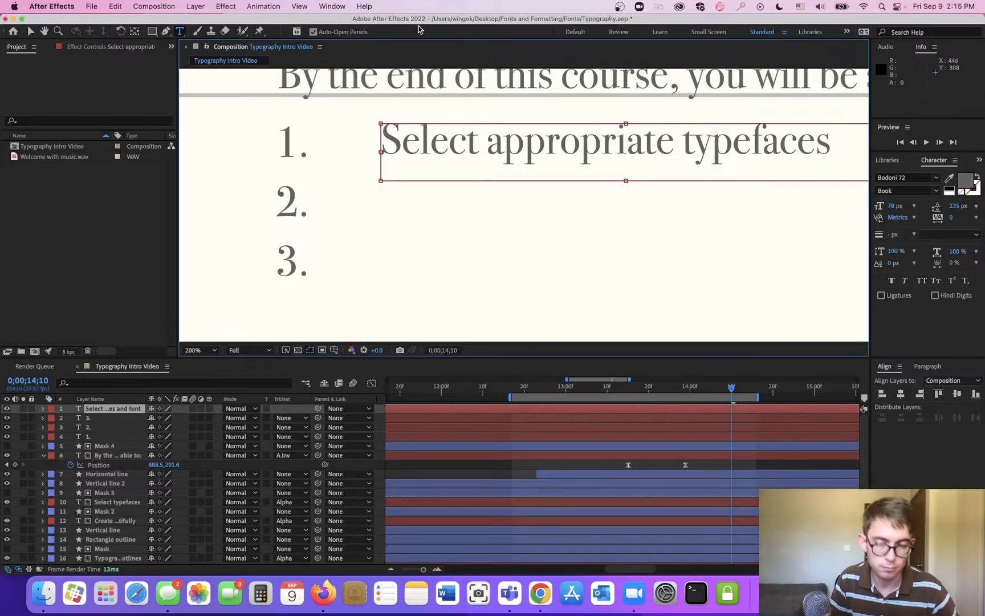
{"action": "key", "text": "comma"}
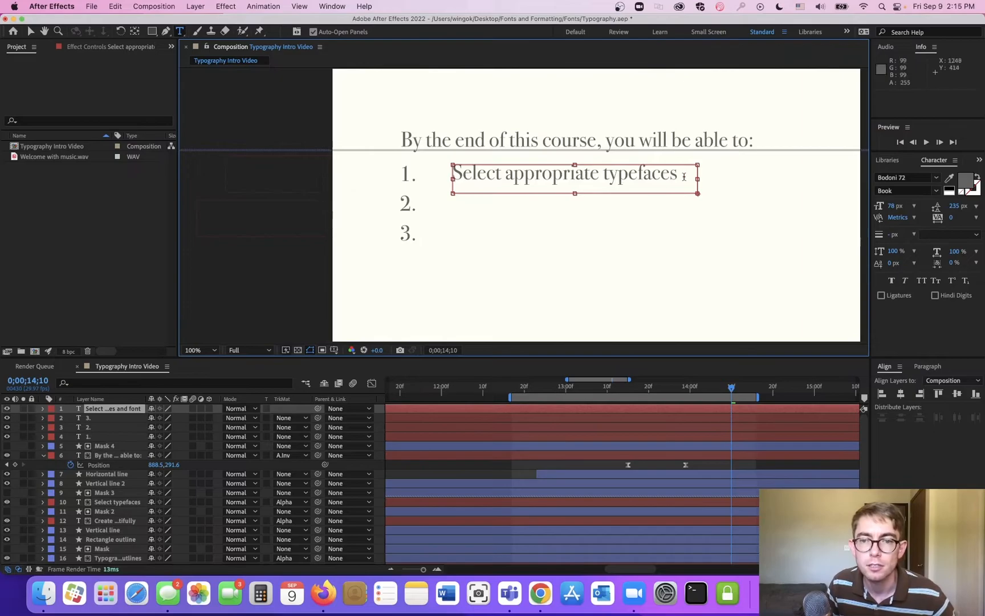
{"action": "type", "text": "and font"}
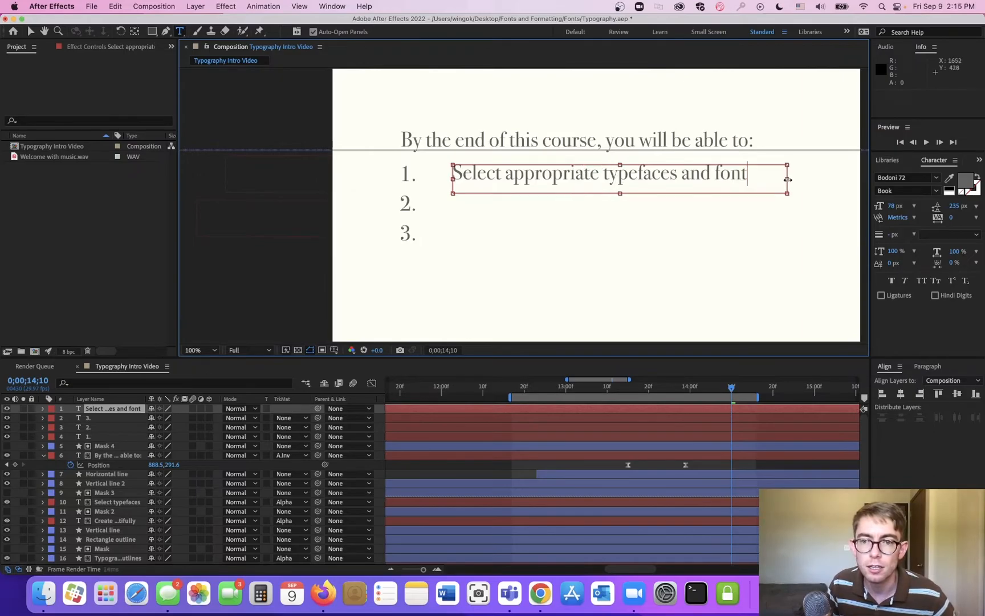
{"action": "type", "text": "s"}
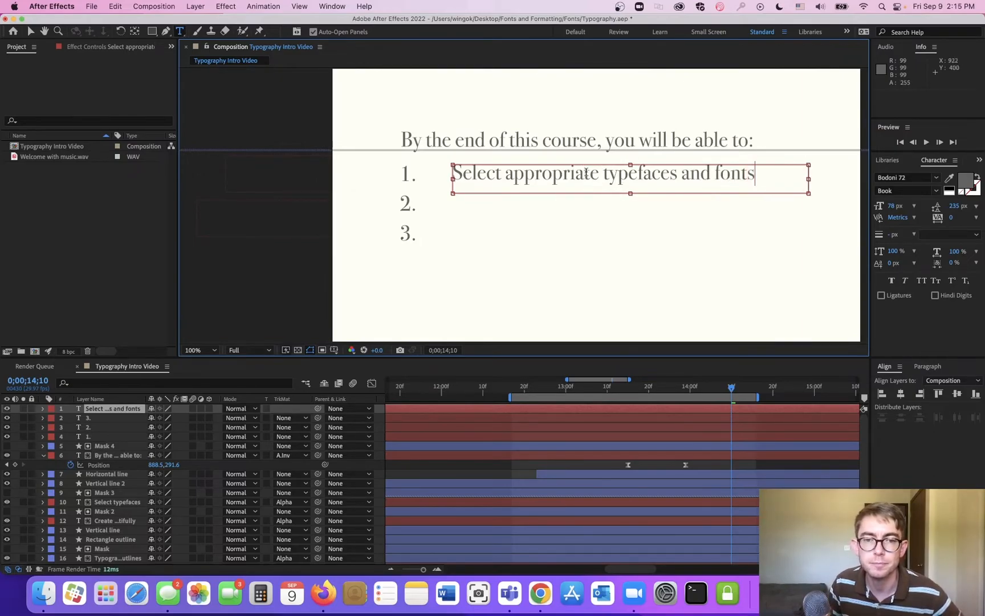
- Move the first objective's text close beside the "1." on the same baseline, at position 756, 430.5
{"action": "left_click", "coordinate": [31, 29]}
{"action": "left_click_drag", "start_coordinate": [521, 177], "coordinate": [448, 180]}
{"action": "scroll", "coordinate": [422, 190], "scroll_direction": "up", "scroll_amount": 4}
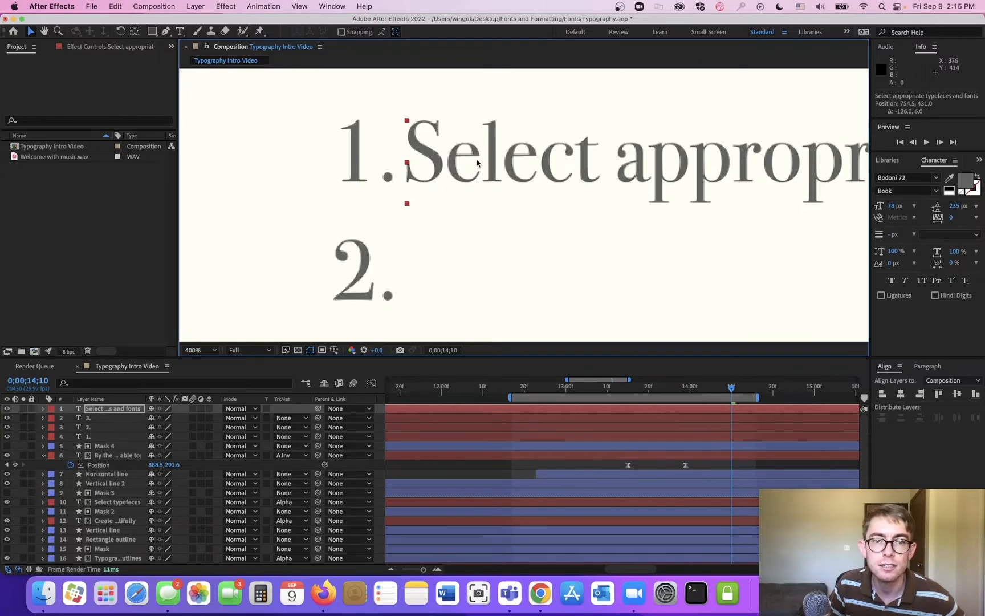
{"action": "left_click_drag", "start_coordinate": [478, 162], "coordinate": [480, 157]}
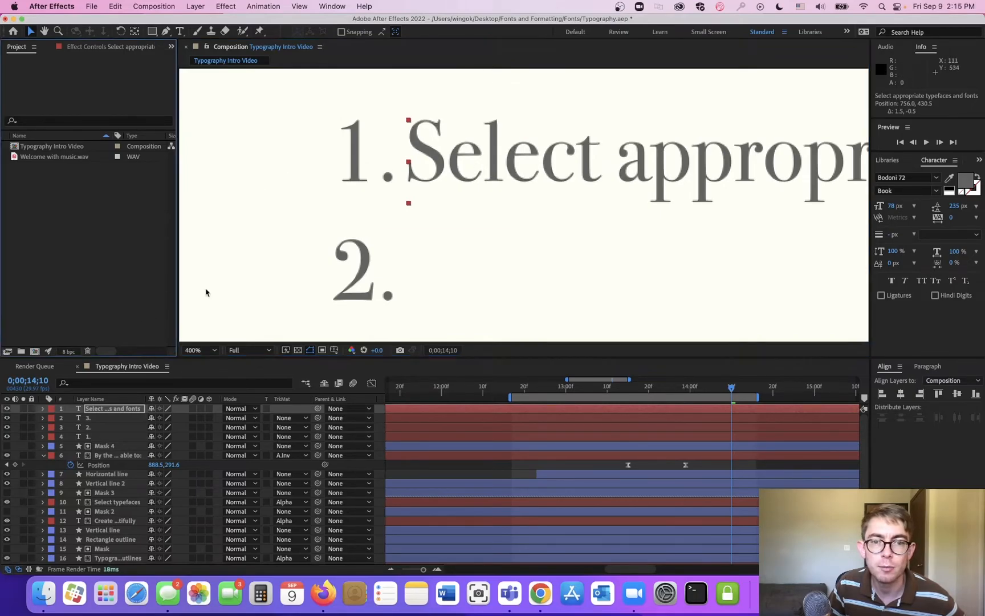
- Deselect all layers and examine the first objective's spacing and alignment with its number and the heading
{"action": "left_click", "coordinate": [224, 289]}
{"action": "left_click", "coordinate": [510, 436]}
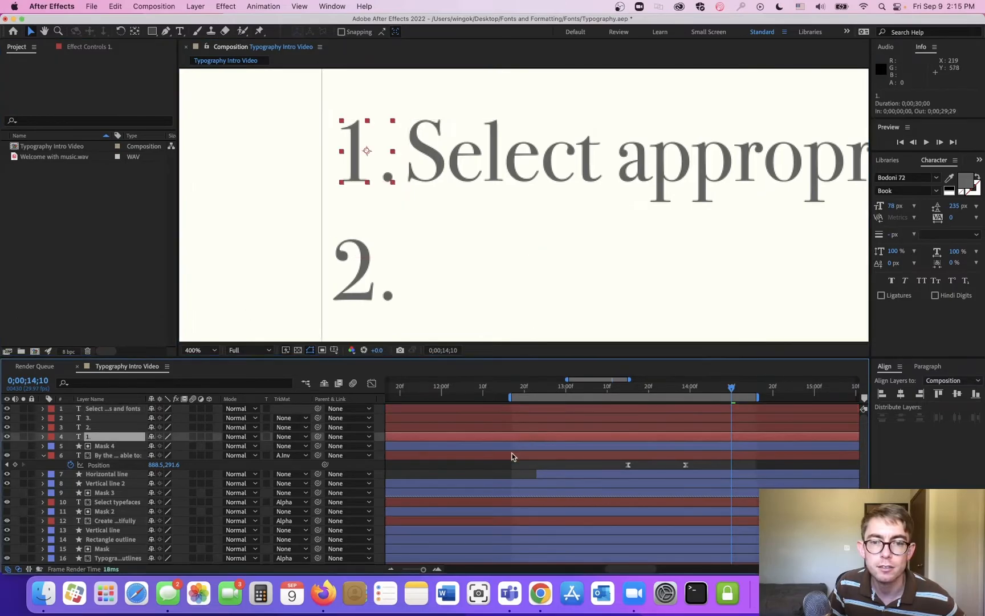
{"action": "left_click", "coordinate": [910, 472]}
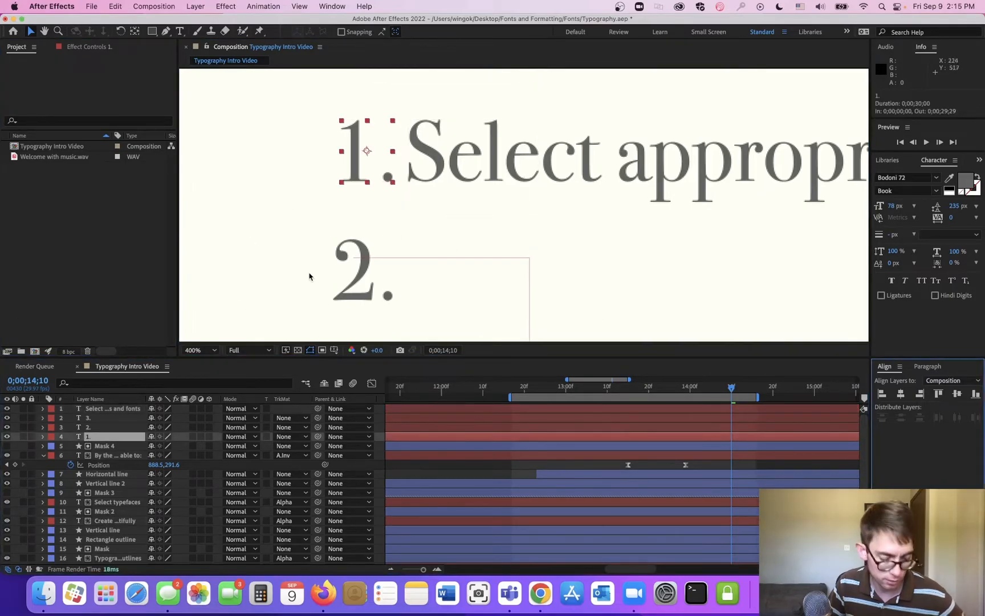
{"action": "left_click", "coordinate": [193, 143]}
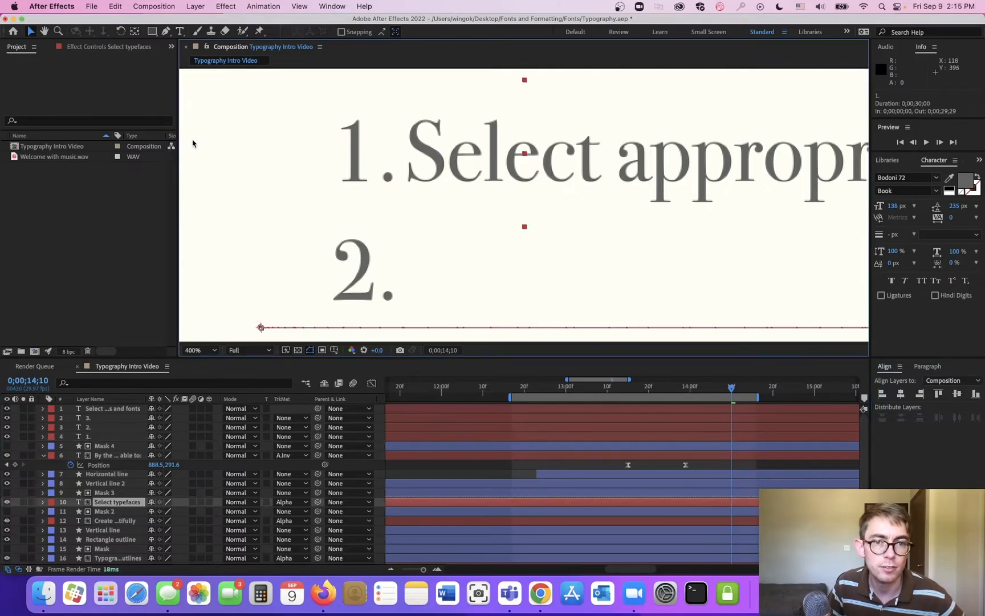
{"action": "left_click", "coordinate": [198, 314]}
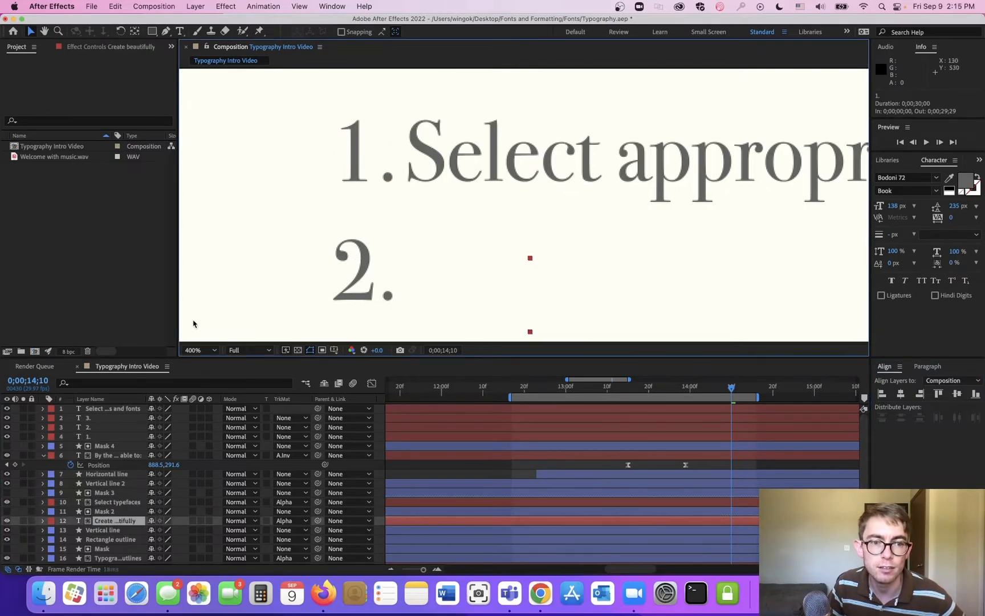
{"action": "scroll", "coordinate": [464, 486], "scroll_direction": "down", "scroll_amount": 2}
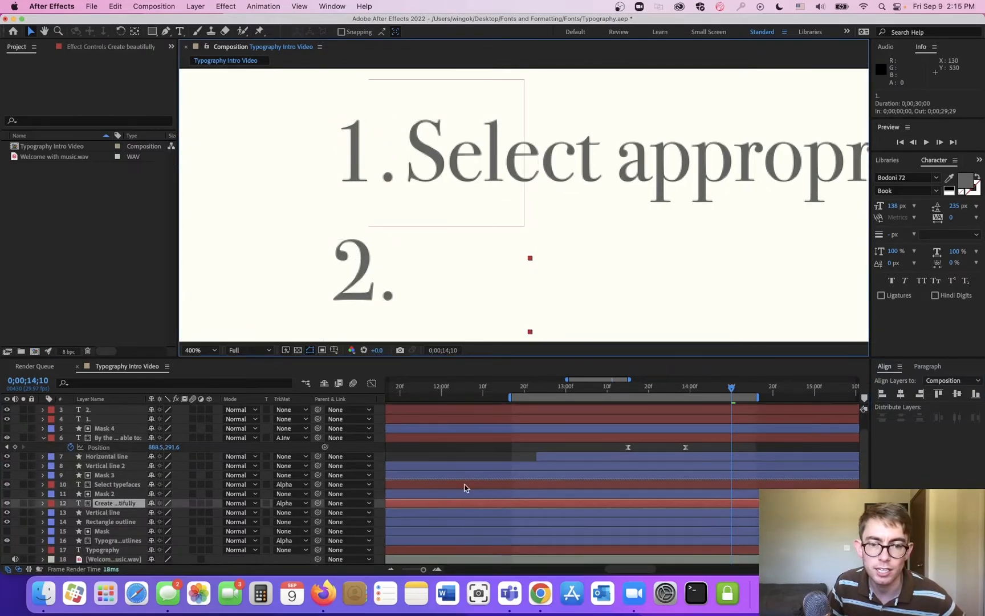
{"action": "left_click", "coordinate": [433, 455]}
{"action": "scroll", "coordinate": [502, 214], "scroll_direction": "up", "scroll_amount": 1}
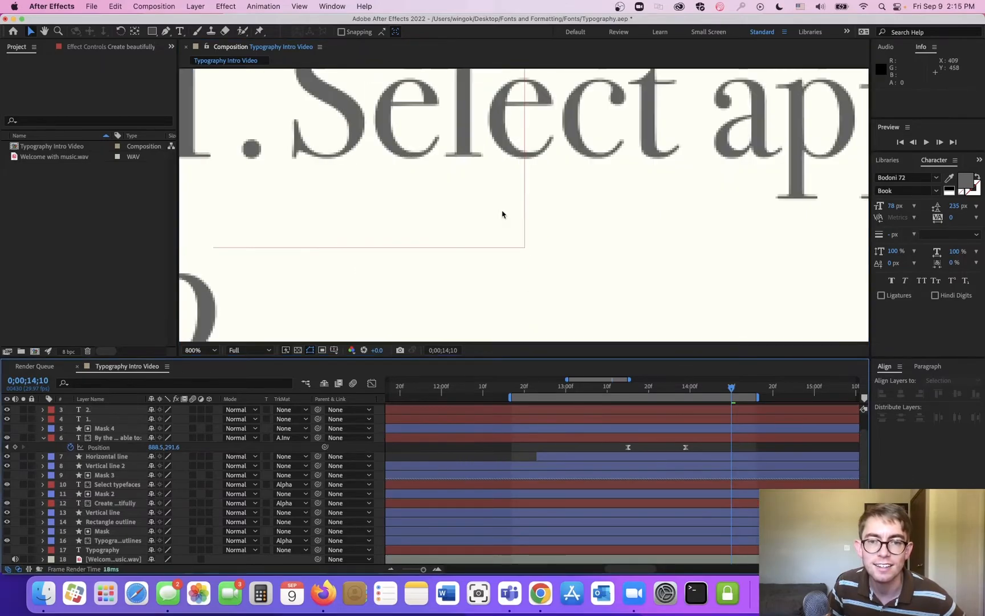
{"action": "scroll", "coordinate": [512, 223], "scroll_direction": "down", "scroll_amount": 2}
{"action": "scroll", "coordinate": [564, 237], "scroll_direction": "down", "scroll_amount": 2}
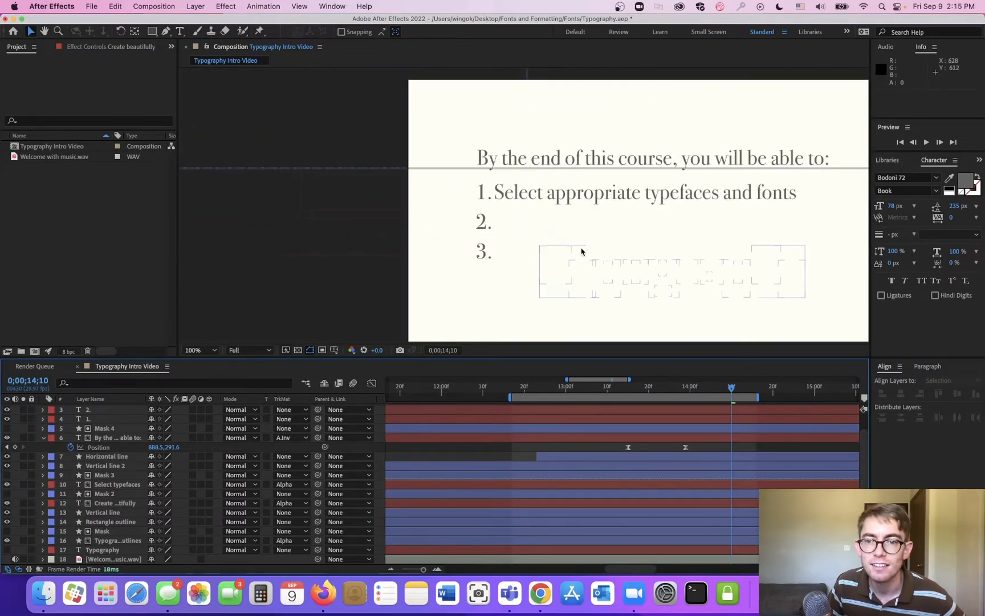
{"action": "left_click_drag", "start_coordinate": [502, 220], "coordinate": [378, 217]}
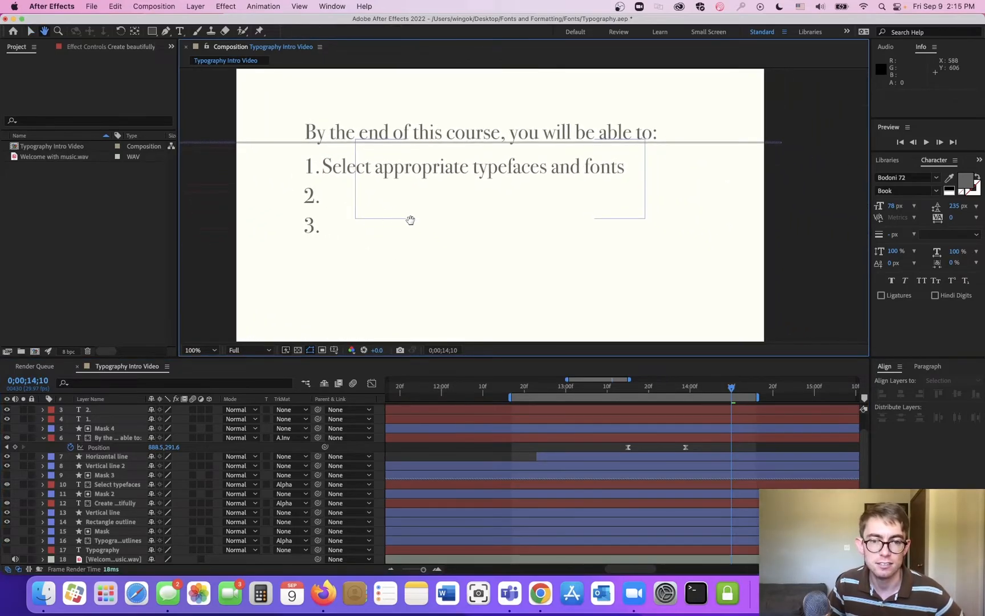
{"action": "key", "text": "comma"}
{"action": "key", "text": "period"}
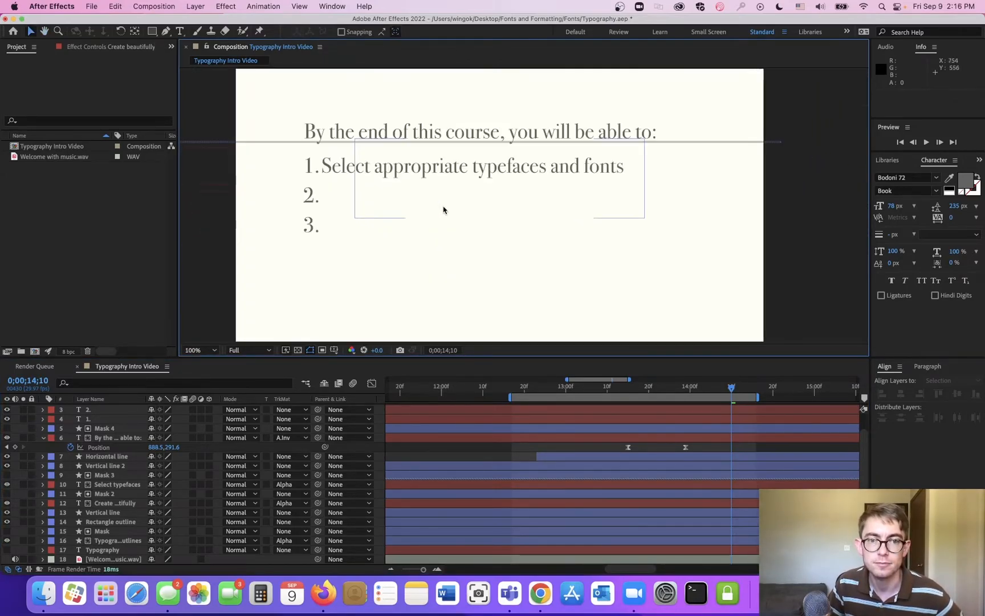
- Duplicate the "Select appropriate typefaces and fonts" text layer twice
{"action": "left_click", "coordinate": [350, 169]}
{"action": "scroll", "coordinate": [194, 477], "scroll_direction": "up", "scroll_amount": 2}
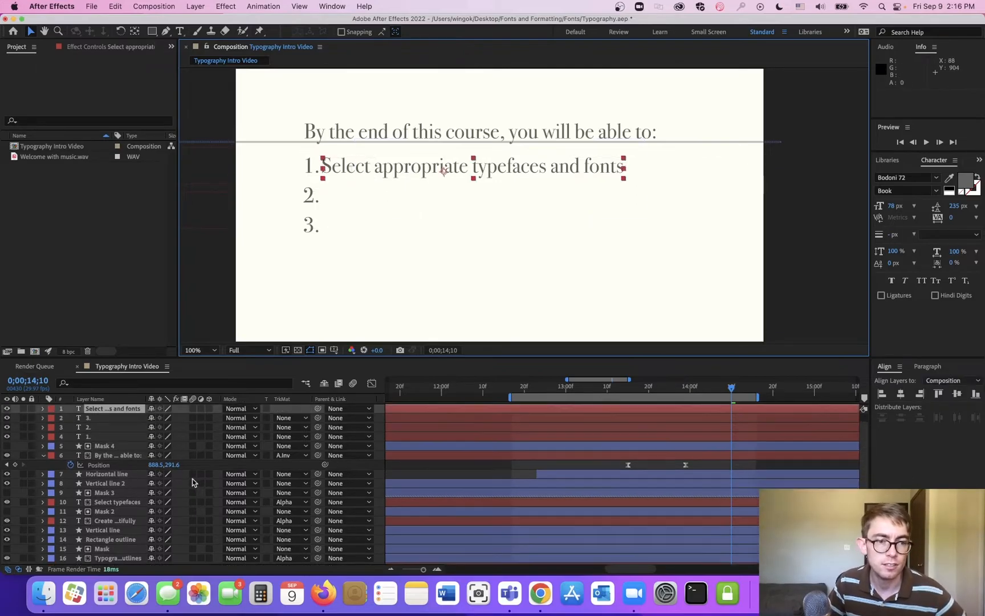
{"action": "key", "text": "super+d"}
{"action": "key", "text": "super+d"}
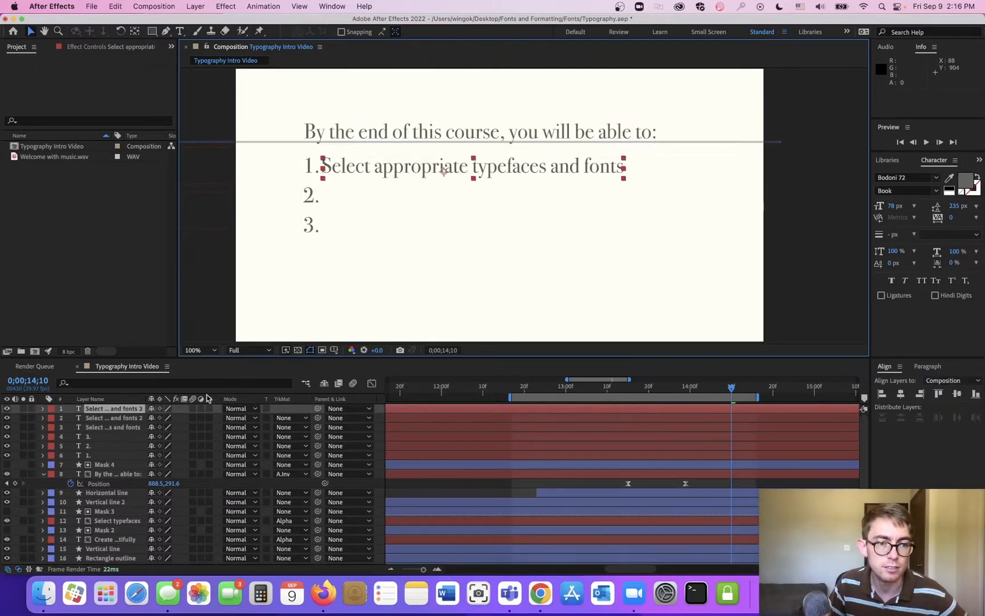
- Move the two objective copies straight down beside "2." and "3.", placing the third at position 756, 646.5
{"action": "left_click", "coordinate": [105, 421]}
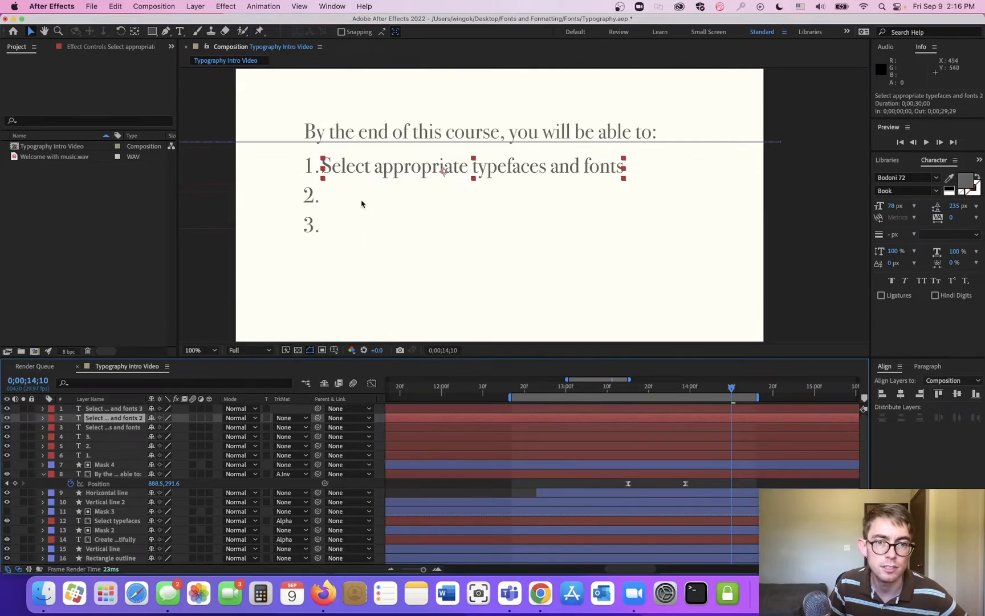
{"action": "left_click_drag", "start_coordinate": [378, 177], "coordinate": [376, 203]}
{"action": "left_click", "coordinate": [369, 166]}
{"action": "left_click_drag", "start_coordinate": [371, 167], "coordinate": [374, 228]}
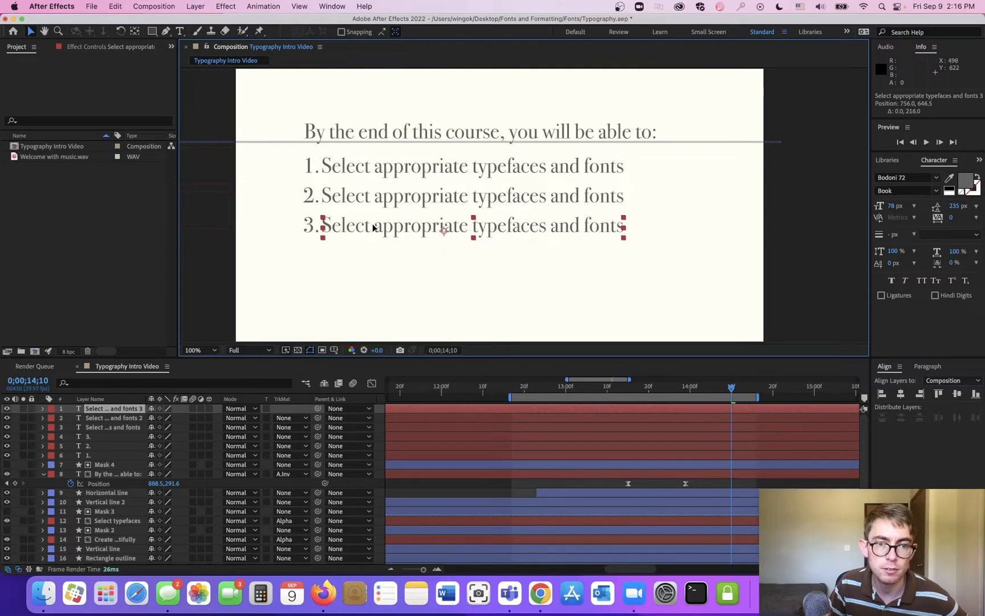
- Replace the second objective's text with "Structure documents and pages with headings" and widen its text box to fit on one line
{"action": "double_click", "coordinate": [370, 201]}
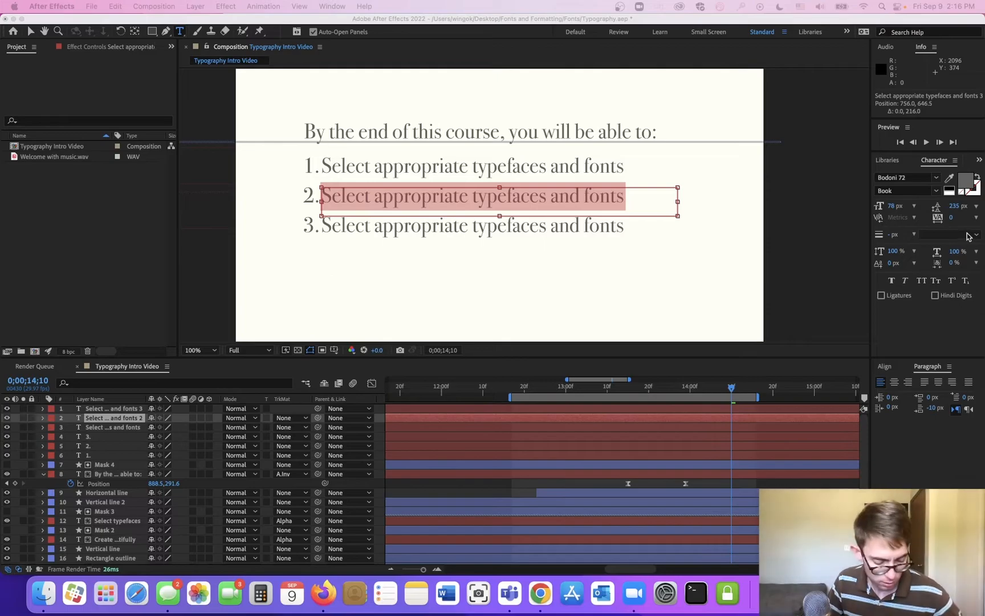
{"action": "left_click", "coordinate": [392, 199]}
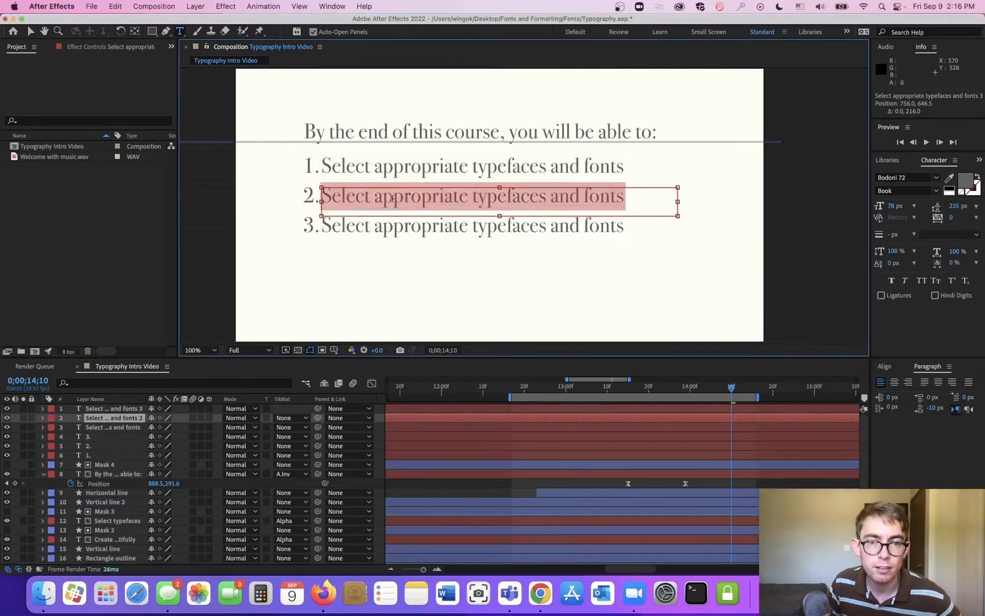
{"action": "type", "text": "Structure documents and pages with headings"}
{"action": "left_click_drag", "start_coordinate": [679, 201], "coordinate": [730, 201]}
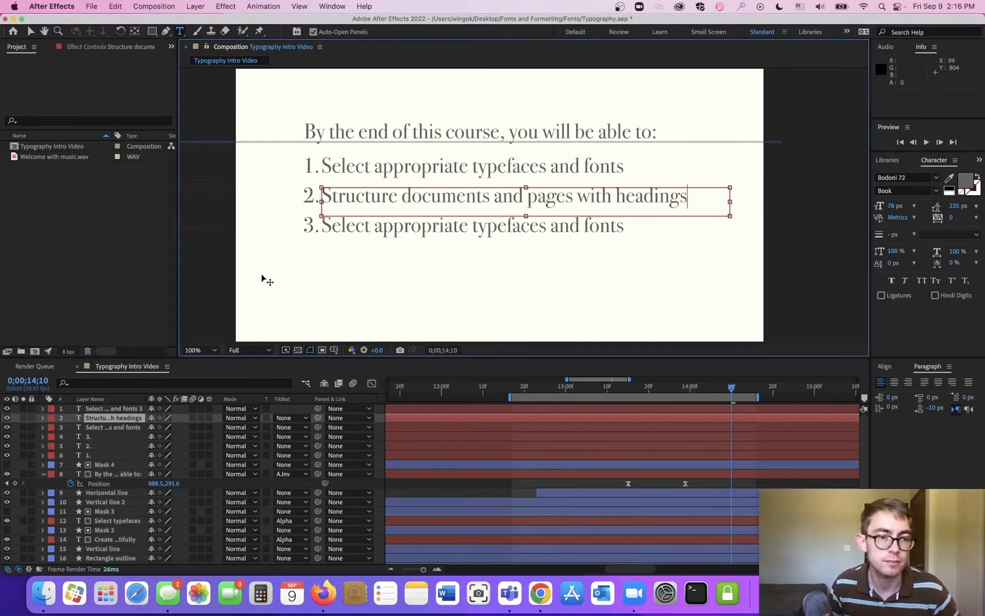
- Replace the third objective's text with "Apply heading styles" and deselect the layer
{"action": "left_click", "coordinate": [130, 409]}
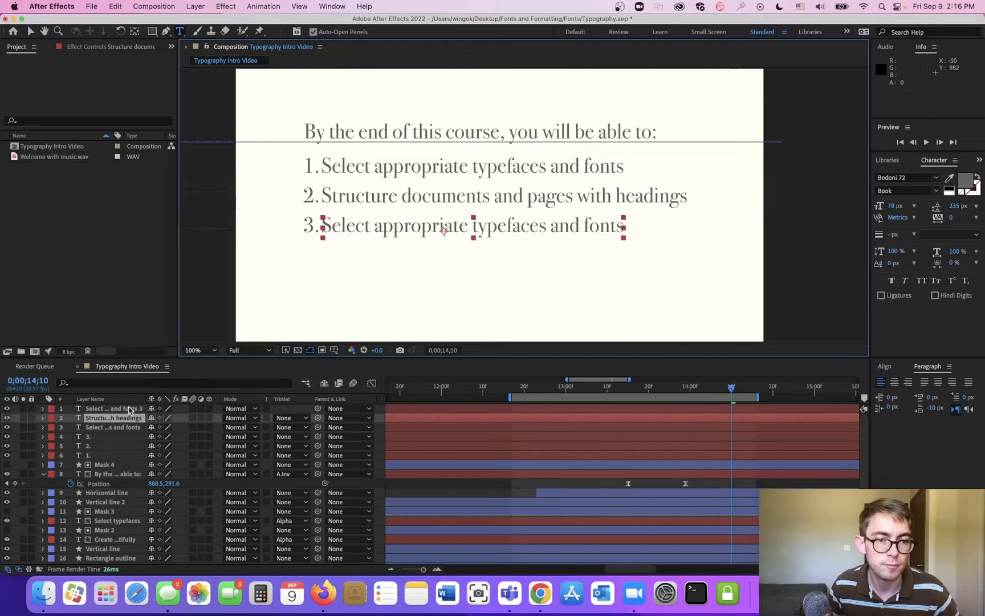
{"action": "triple_click", "coordinate": [393, 226]}
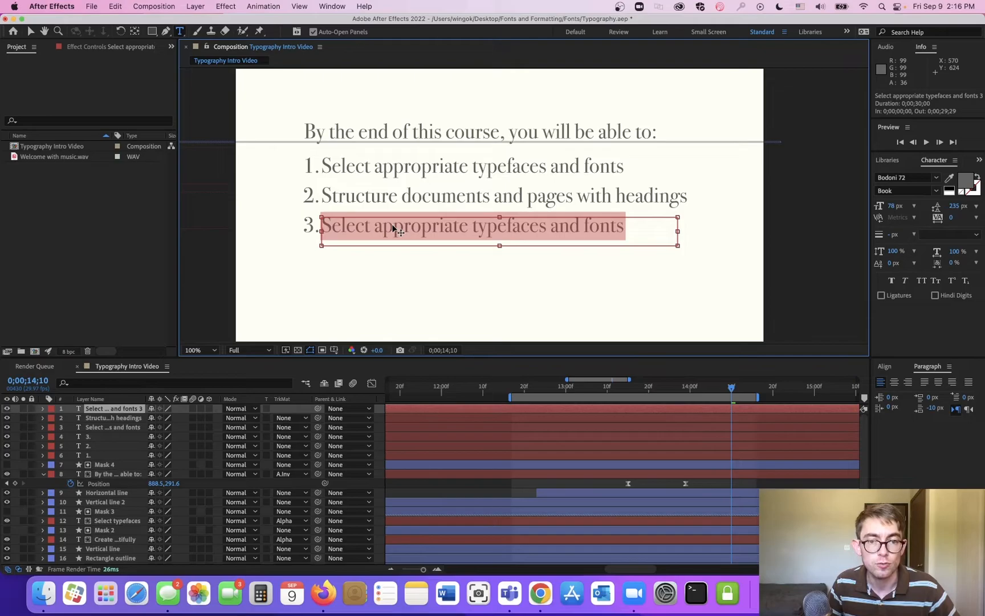
{"action": "type", "text": "Apply heading styles"}
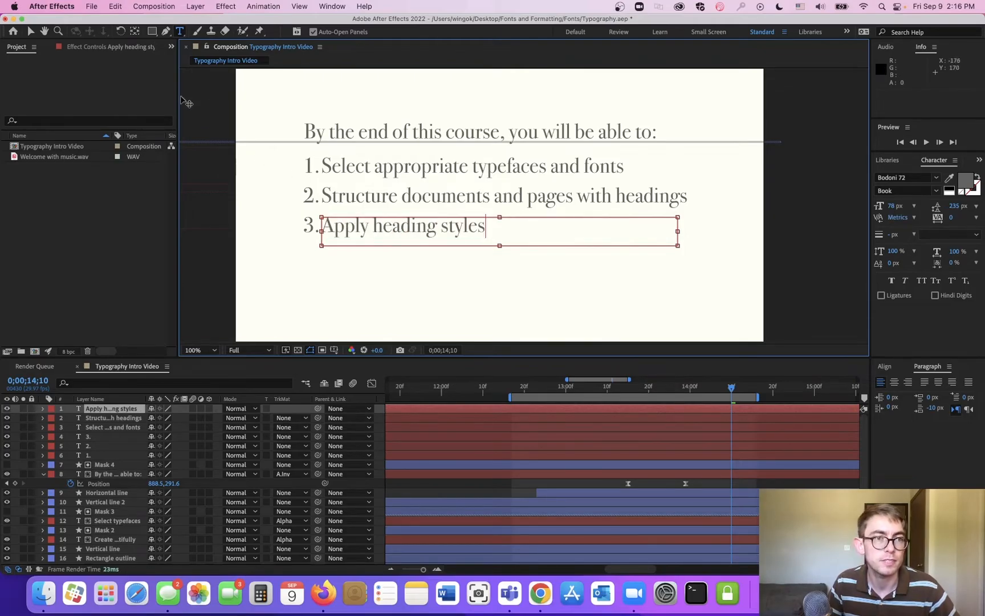
{"action": "left_click", "coordinate": [30, 31]}
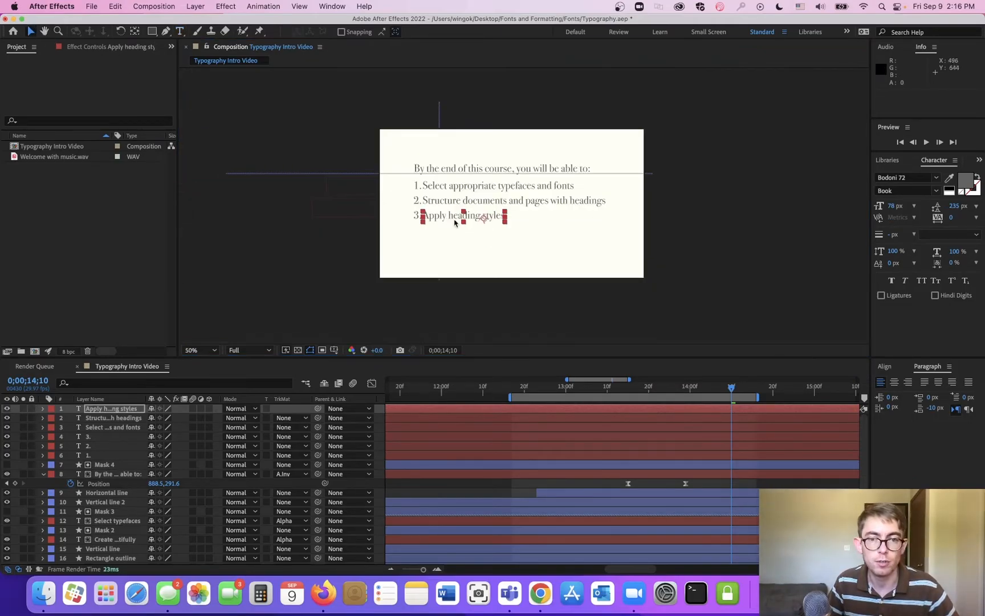
{"action": "left_click", "coordinate": [688, 199]}
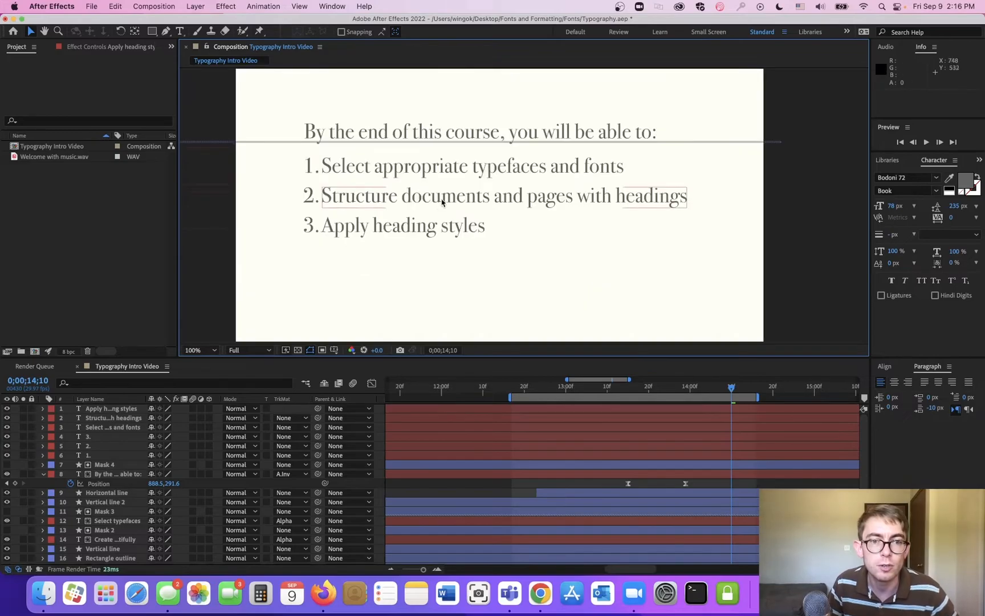
- Center the anchor points of the three objective text layers within their text
{"action": "left_click", "coordinate": [370, 226]}
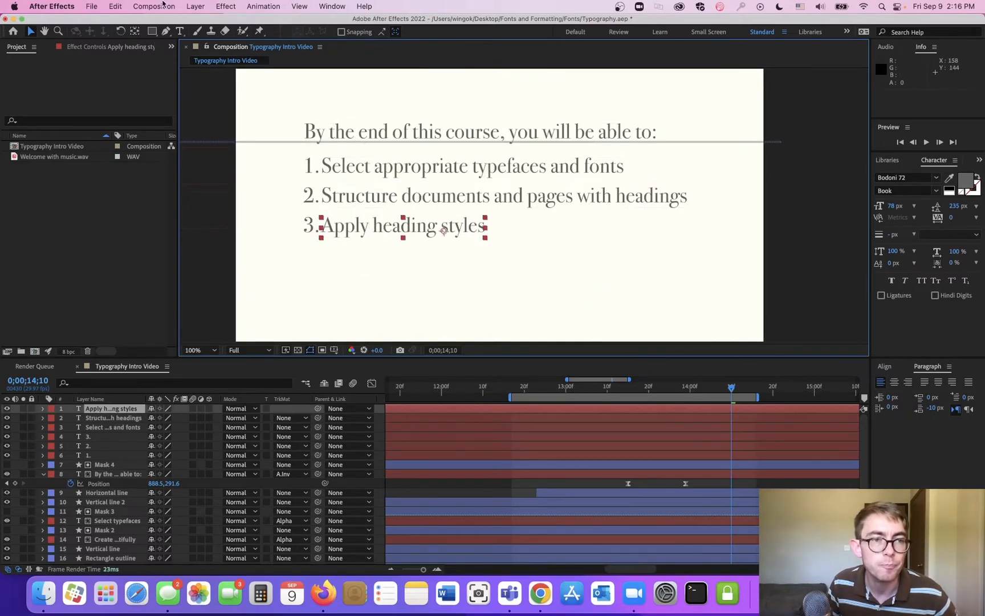
{"action": "left_click", "coordinate": [134, 32]}
{"action": "left_click", "coordinate": [401, 203]}
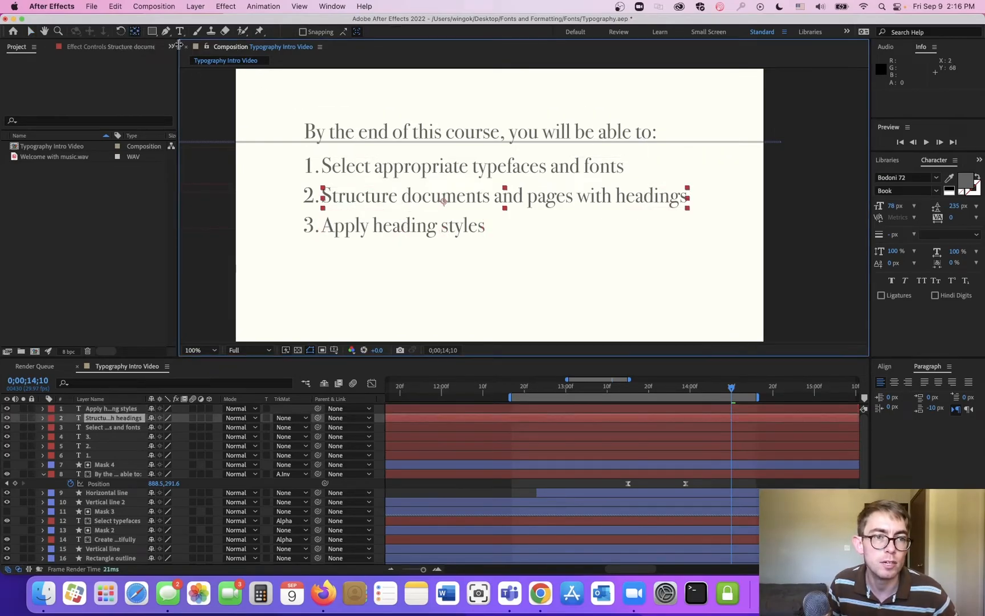
{"action": "left_click", "coordinate": [486, 171]}
{"action": "double_click", "coordinate": [135, 33], "text": "super"}
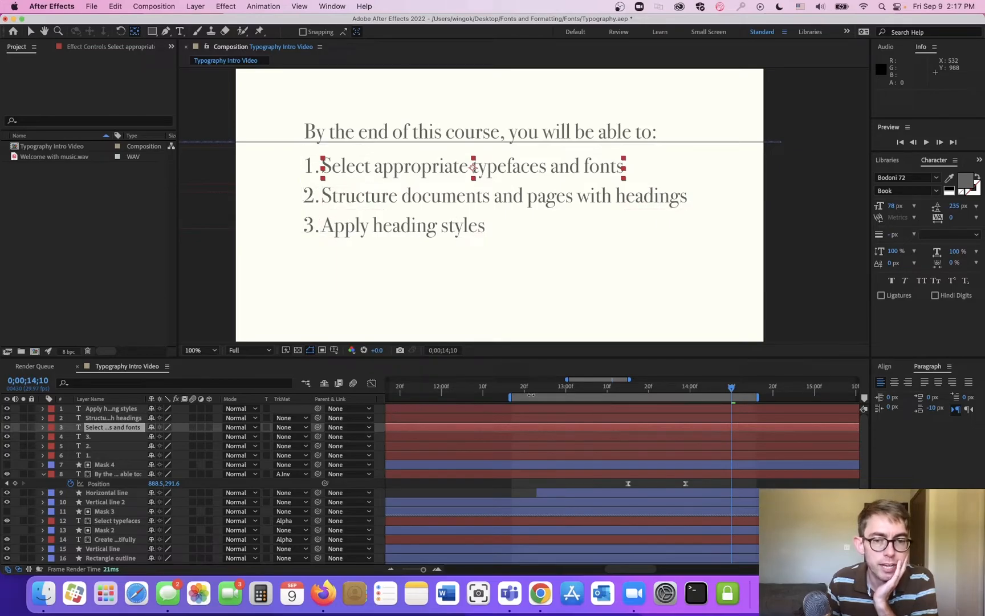
- Add Position keyframes to the number layers "1.", "2." and "3." at 0;00;13;29
{"action": "mouse_move", "coordinate": [534, 393]}
{"action": "left_mouse_down"}
{"action": "mouse_move", "coordinate": [519, 394]}
{"action": "mouse_move", "coordinate": [679, 390]}
{"action": "left_mouse_up"}
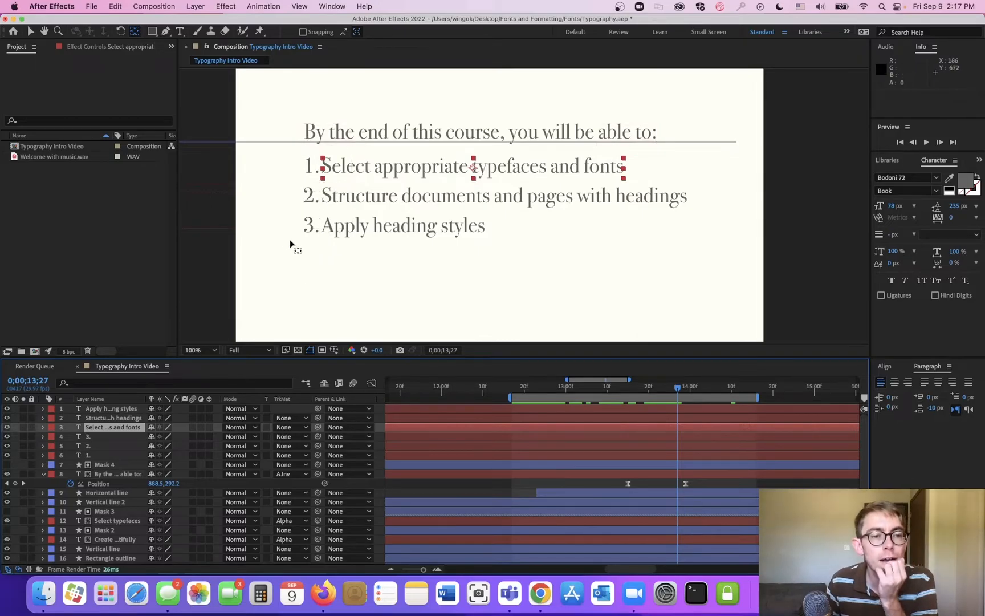
{"action": "left_click", "coordinate": [553, 445]}
{"action": "left_click", "coordinate": [550, 463]}
{"action": "key", "text": "super+shift+a"}
{"action": "left_click", "coordinate": [555, 453]}
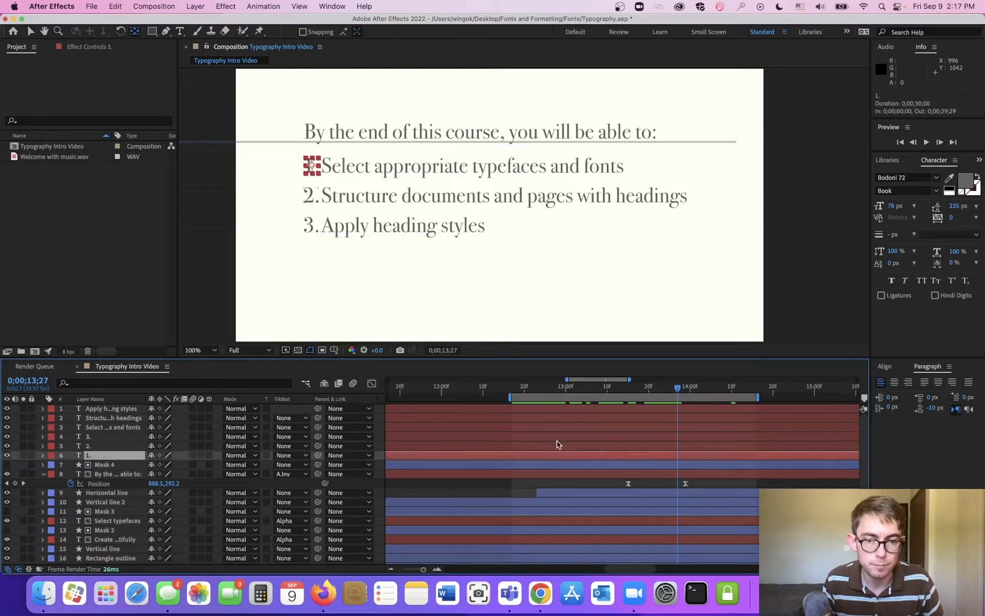
{"action": "left_click", "coordinate": [550, 436], "text": "shift"}
{"action": "key", "text": "p"}
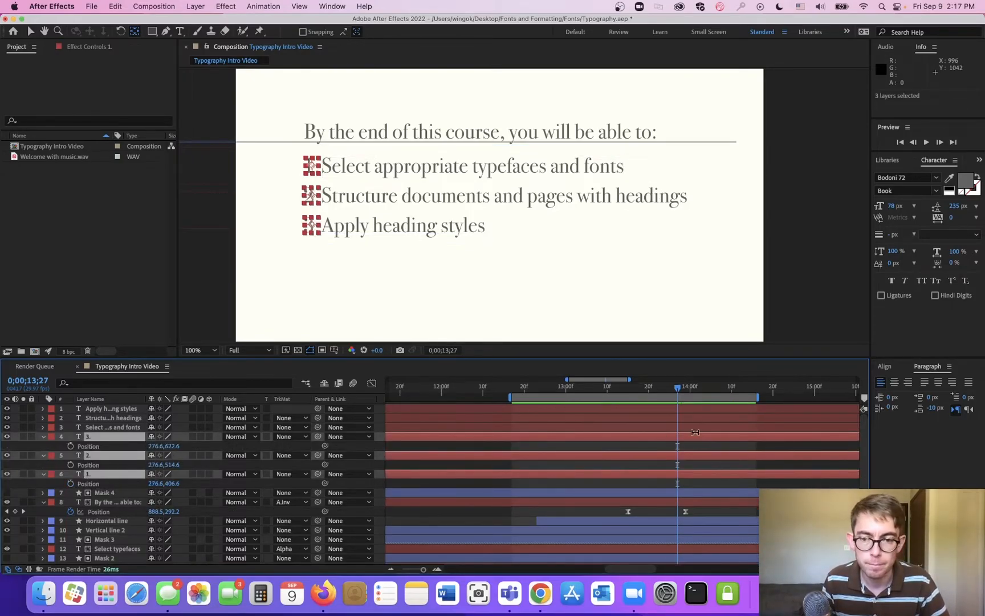
{"action": "left_click_drag", "start_coordinate": [677, 390], "coordinate": [628, 393]}
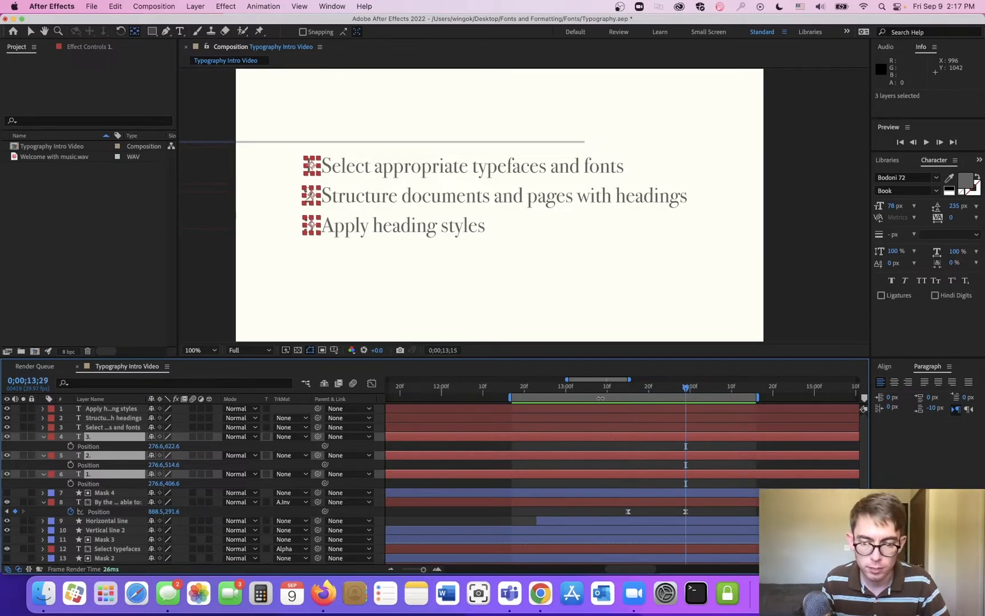
{"action": "key", "text": "k"}
{"action": "left_click", "coordinate": [70, 446]}
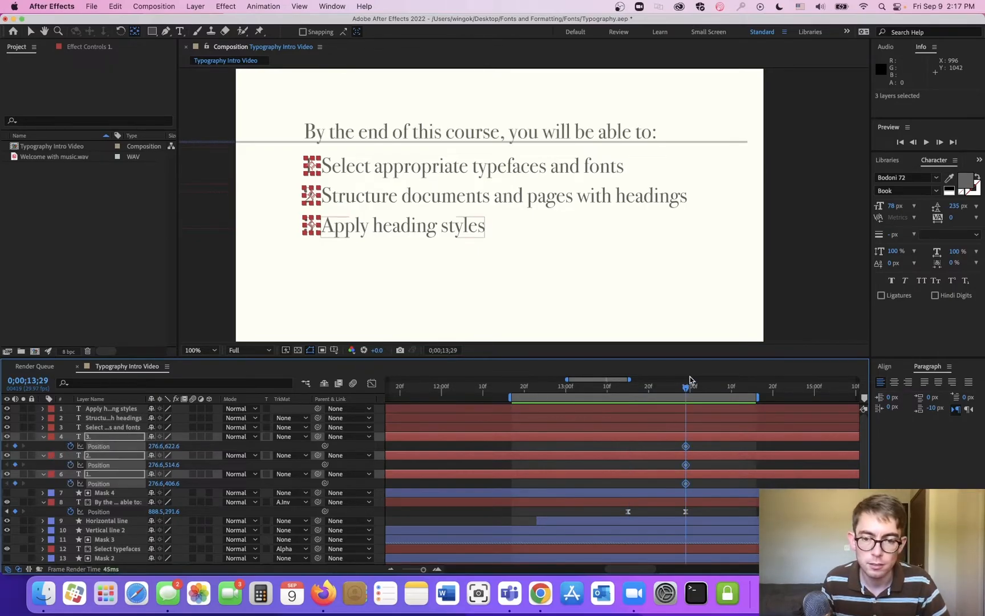
- At 0;00;13;15, shift the three numbers up together until "3." sits above the line at Y position 279.6
{"action": "left_click_drag", "start_coordinate": [654, 388], "coordinate": [630, 390]}
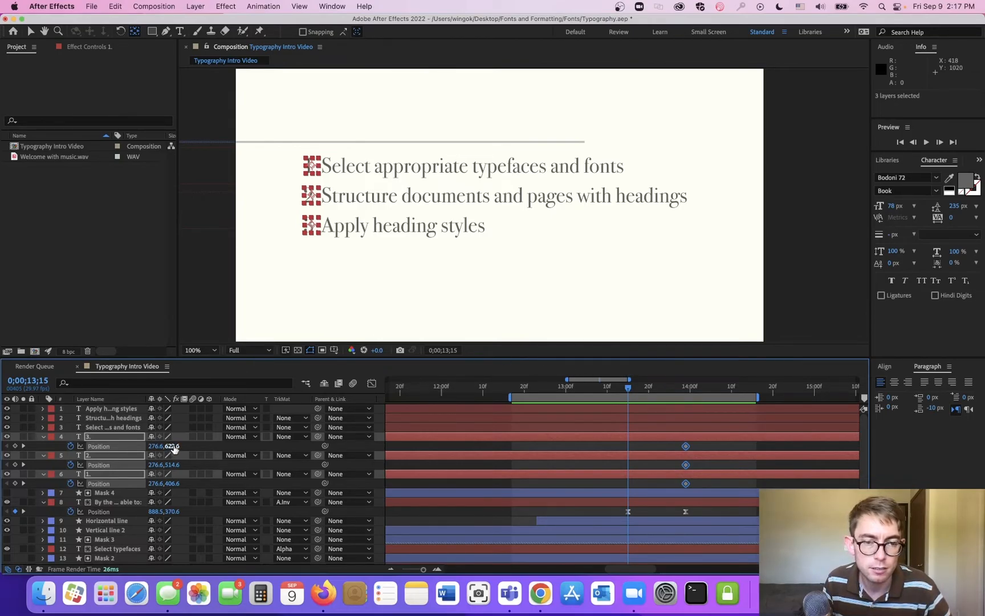
{"action": "left_click_drag", "start_coordinate": [173, 446], "coordinate": [2, 483]}
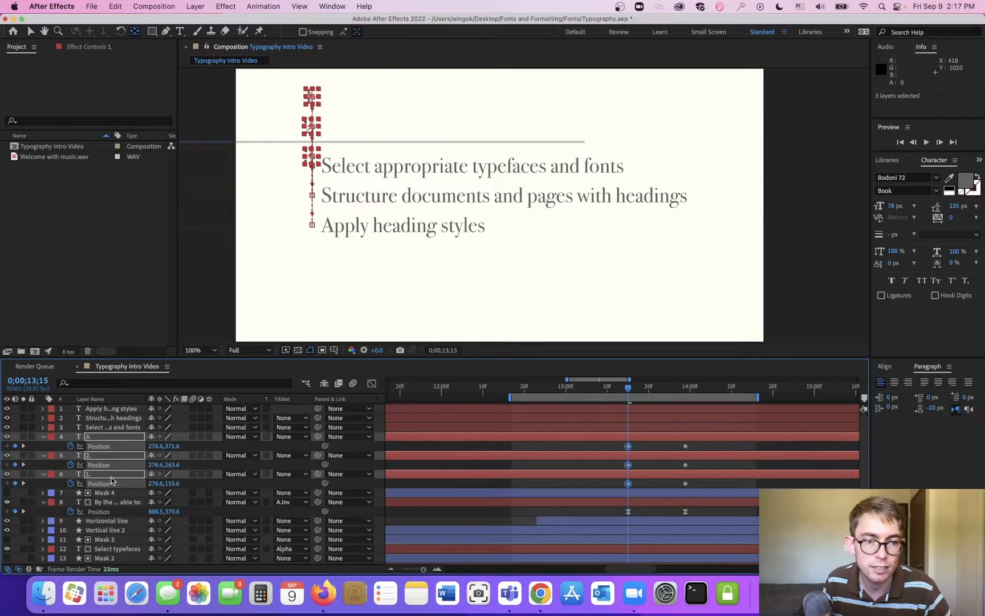
{"action": "left_click_drag", "start_coordinate": [167, 449], "coordinate": [116, 452]}
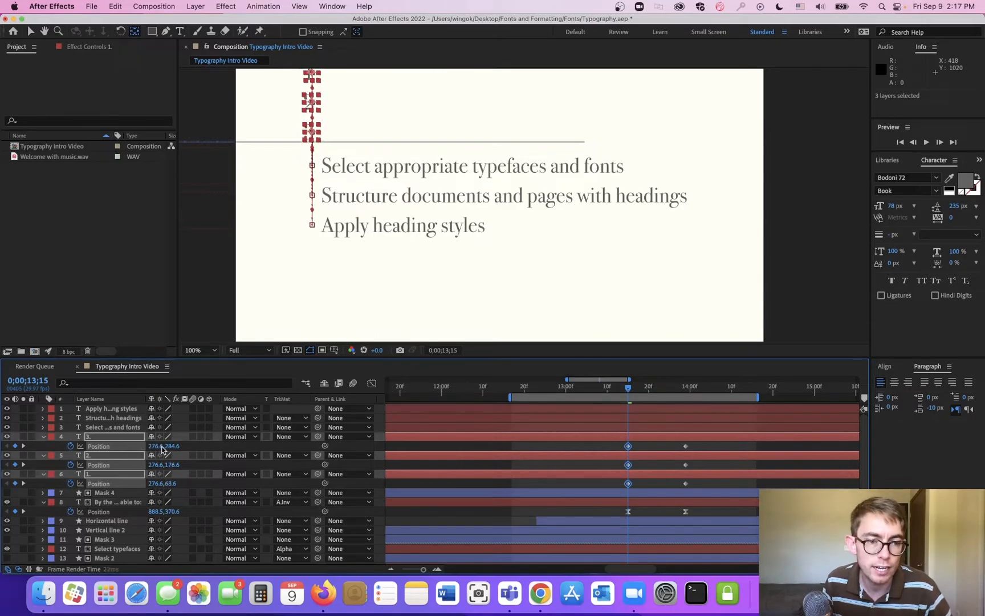
{"action": "left_click_drag", "start_coordinate": [173, 446], "coordinate": [140, 477]}
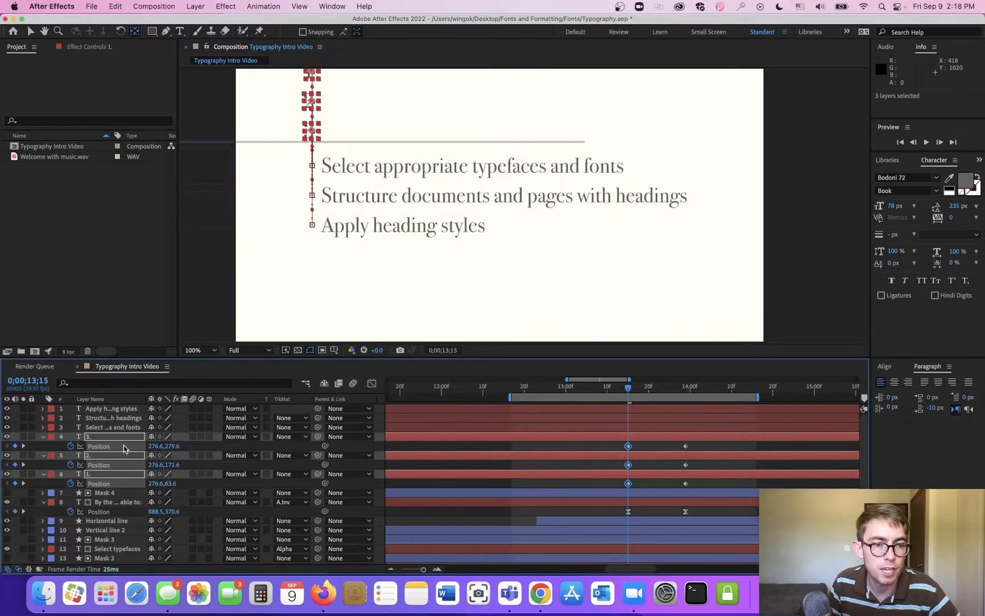
{"action": "left_click", "coordinate": [120, 457]}
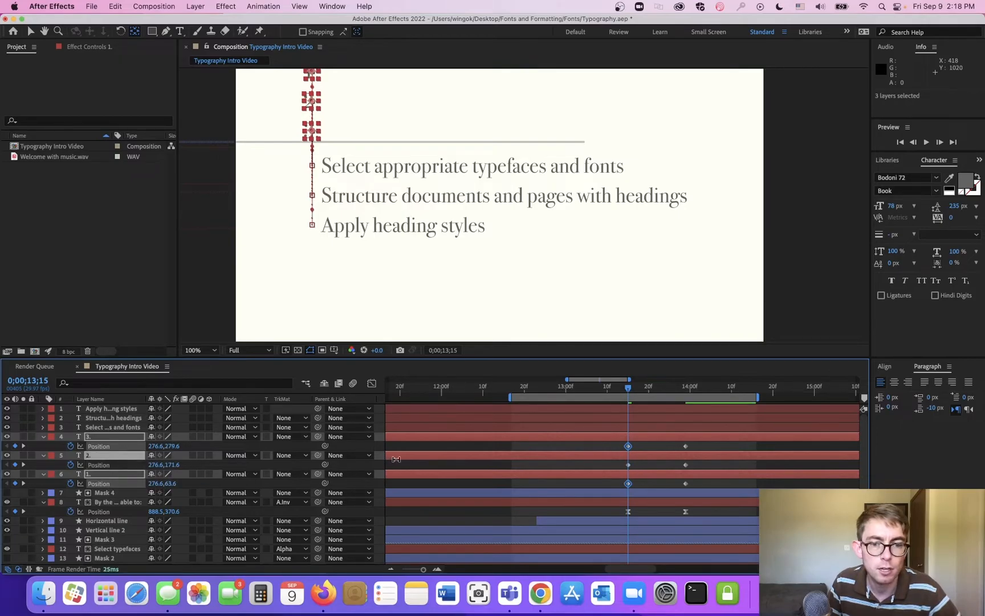
{"action": "left_click", "coordinate": [408, 467]}
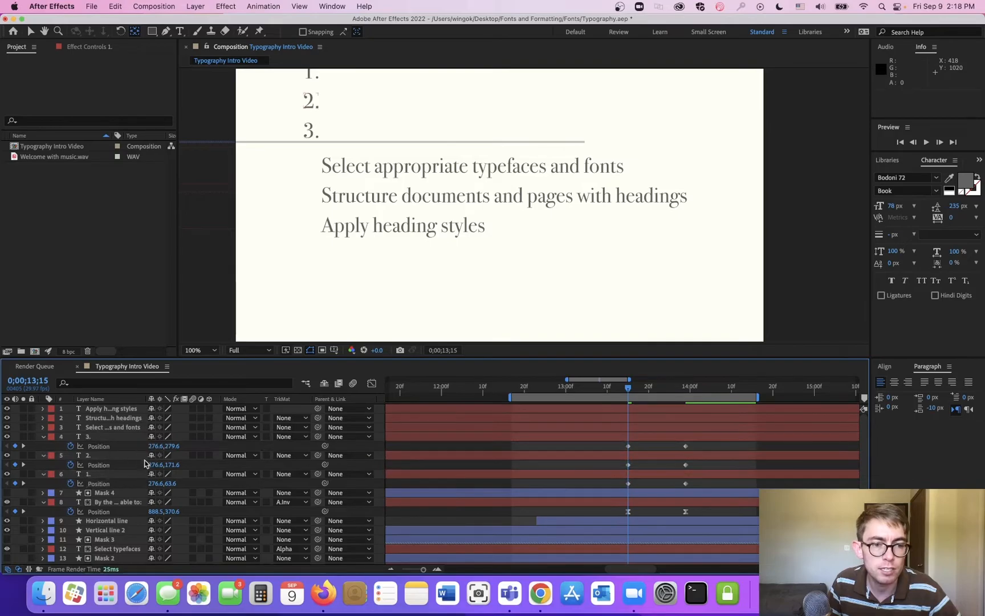
- Set the starting Y position of "2." to 277.6 and of "1." to 275.6 so they overlap "3."
{"action": "left_click_drag", "start_coordinate": [174, 465], "coordinate": [234, 462]}
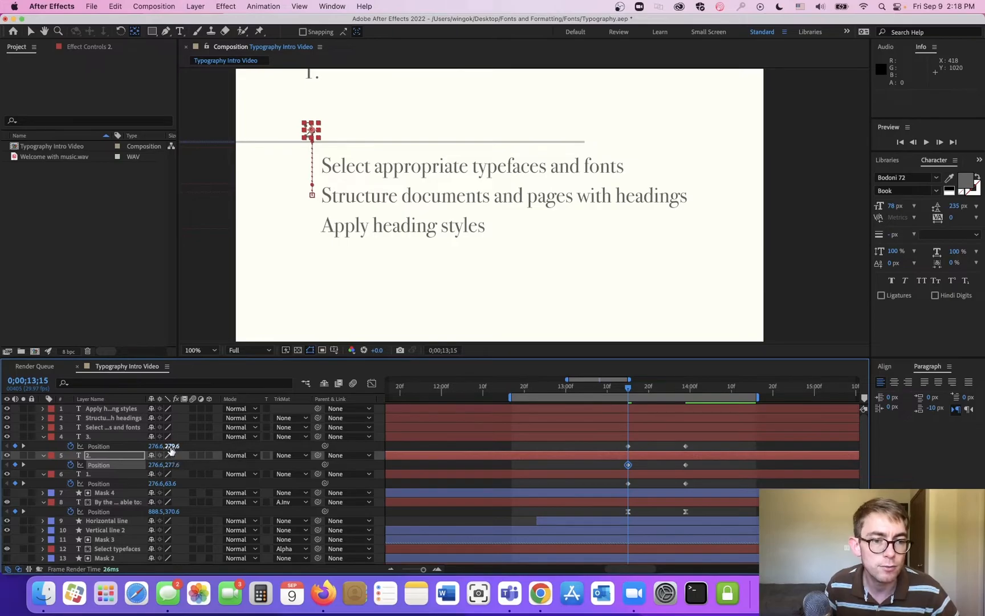
{"action": "left_click_drag", "start_coordinate": [173, 446], "coordinate": [190, 446]}
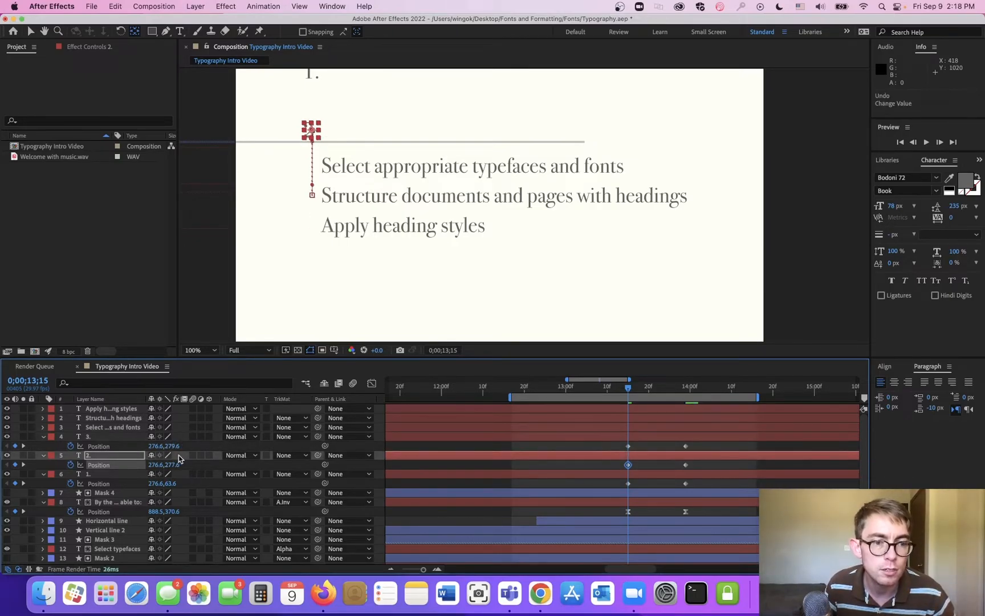
{"action": "left_click_drag", "start_coordinate": [168, 484], "coordinate": [289, 478]}
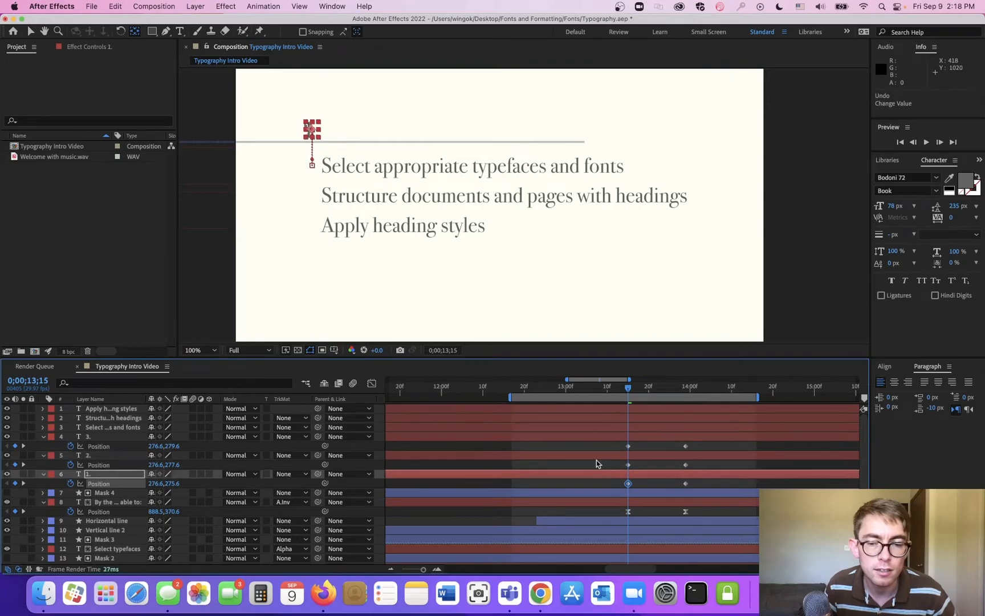
- Apply Easy Ease to all Position keyframes of the three number layers and preview the animation
{"action": "left_click_drag", "start_coordinate": [705, 442], "coordinate": [629, 483]}
{"action": "right_click", "coordinate": [628, 483]}
{"action": "mouse_move", "coordinate": [706, 562]}
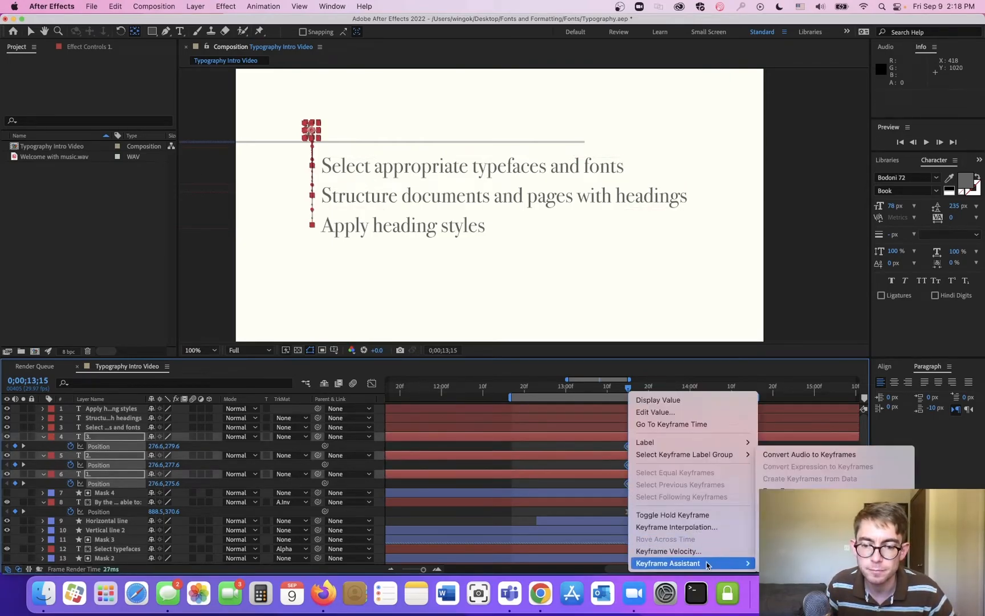
{"action": "left_click", "coordinate": [784, 491]}
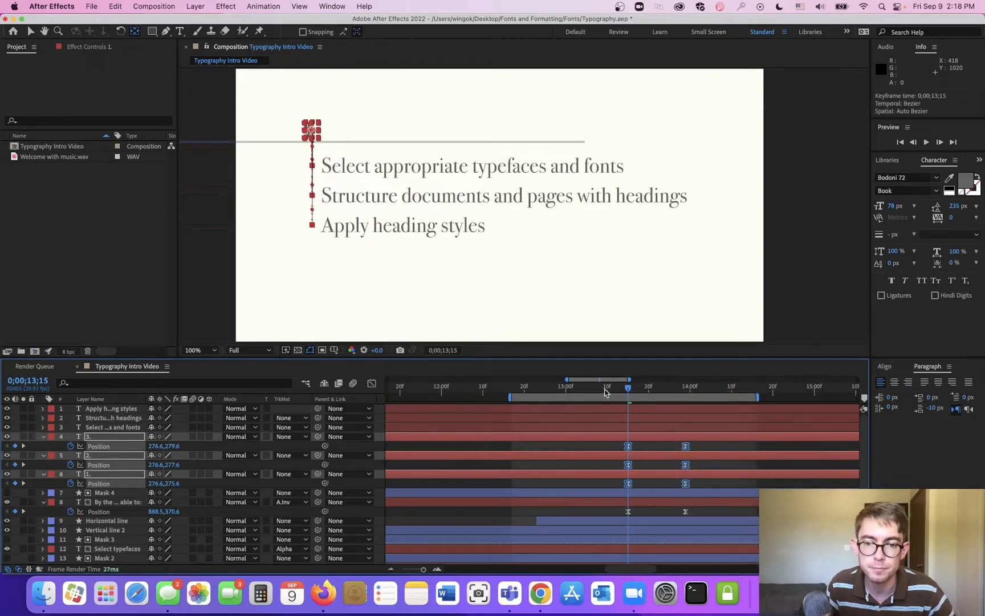
{"action": "key", "text": "space"}
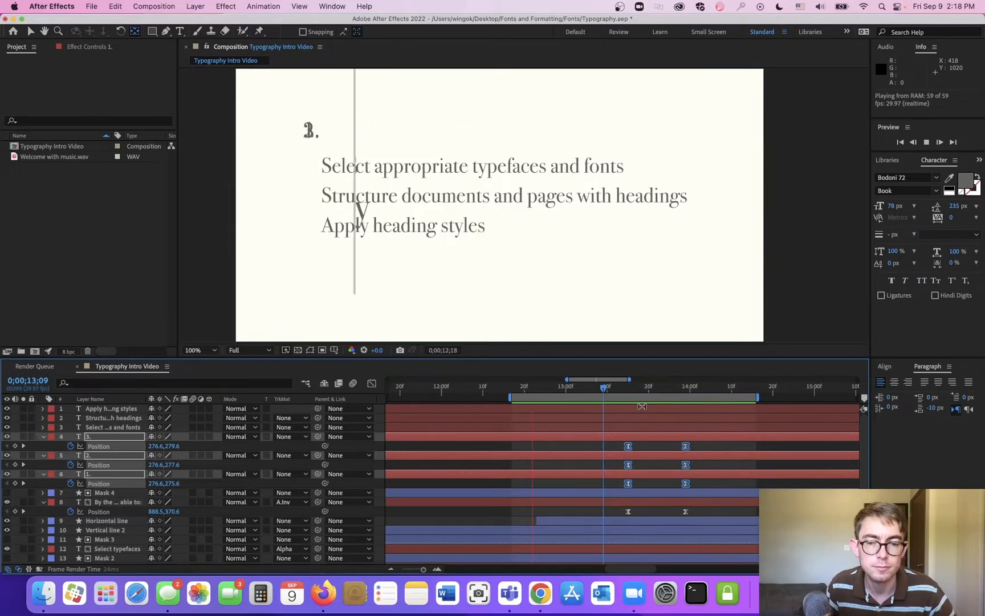
{"action": "key", "text": "space"}
- Move the numbers' end keyframes to 0;00;14;08, reshape their speed curves to peak early and slow down gradually, and preview the motion
{"action": "left_click_drag", "start_coordinate": [718, 442], "coordinate": [722, 486]}
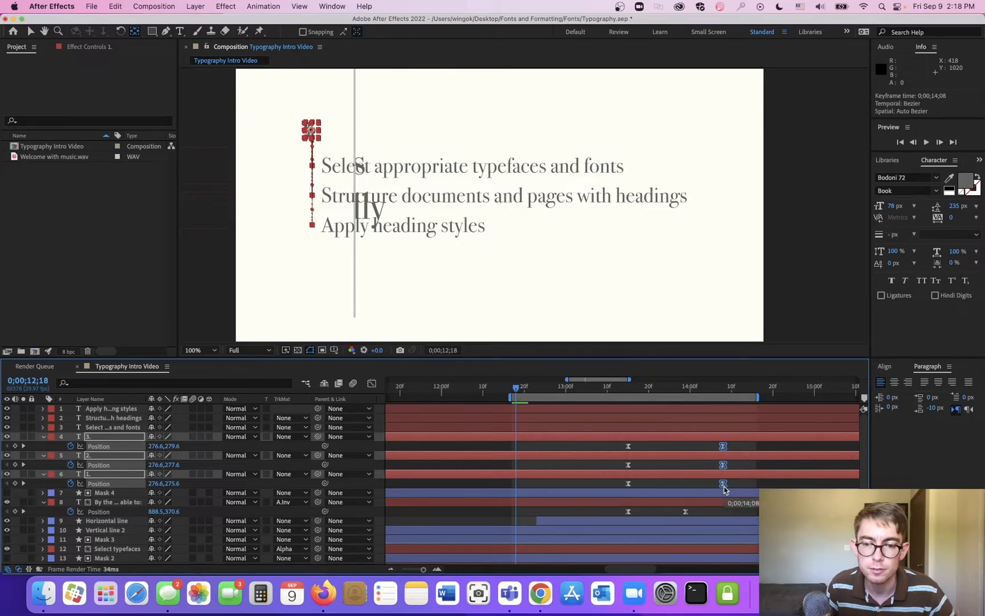
{"action": "right_click", "coordinate": [724, 489]}
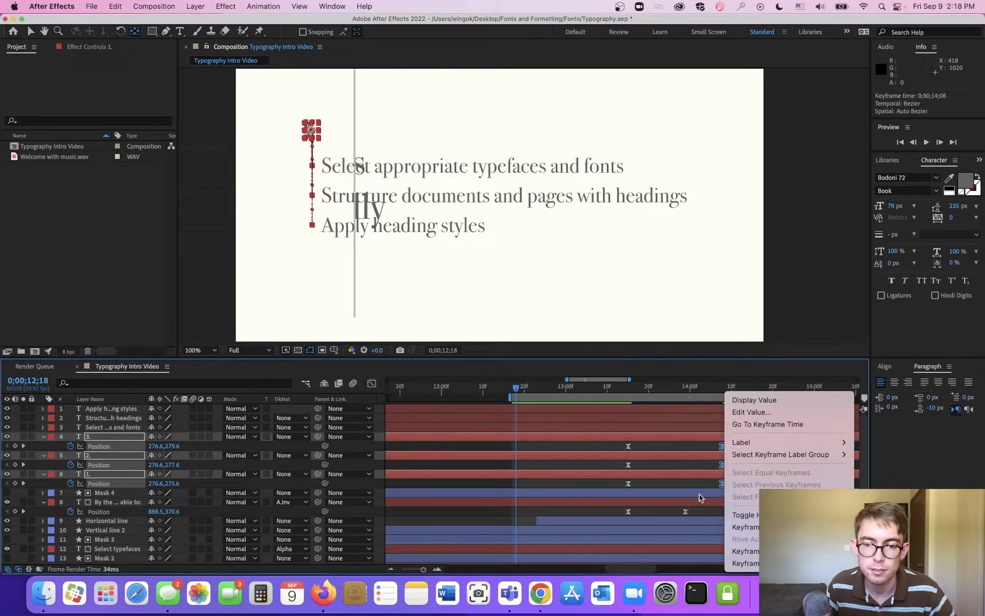
{"action": "left_click", "coordinate": [371, 383]}
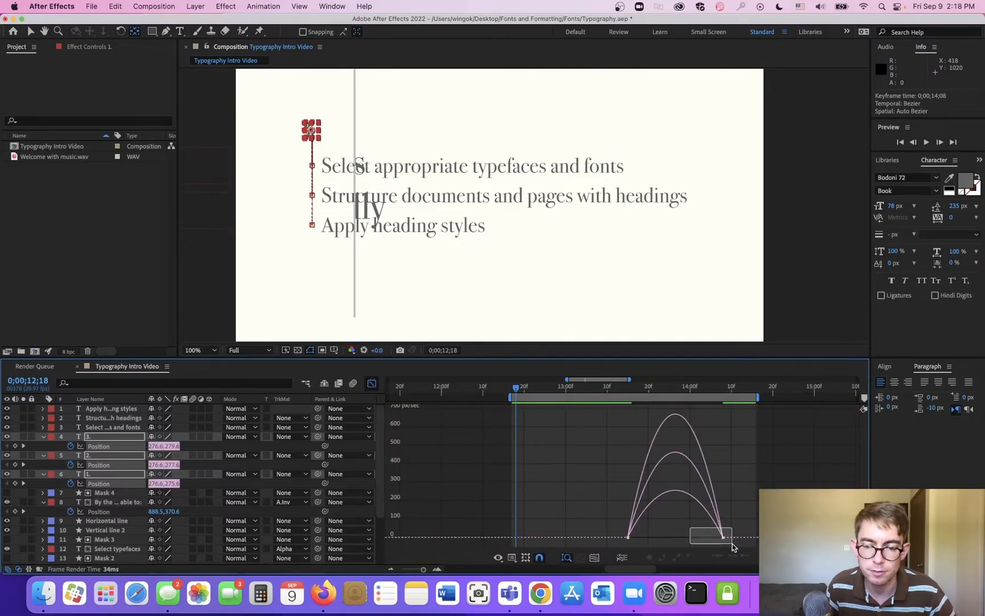
{"action": "left_click_drag", "start_coordinate": [706, 538], "coordinate": [675, 537]}
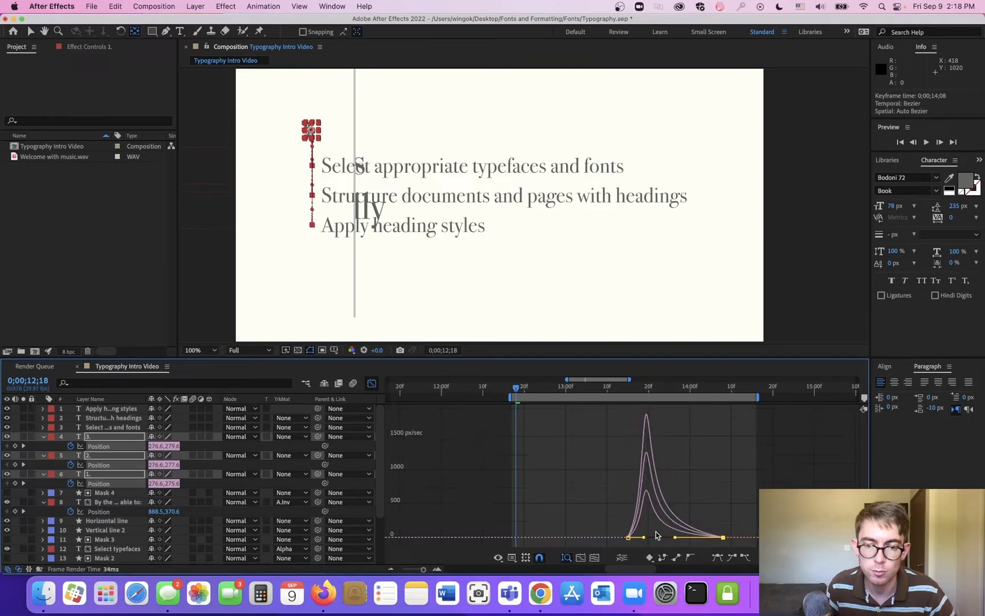
{"action": "left_click", "coordinate": [371, 384]}
{"action": "key", "text": "space"}
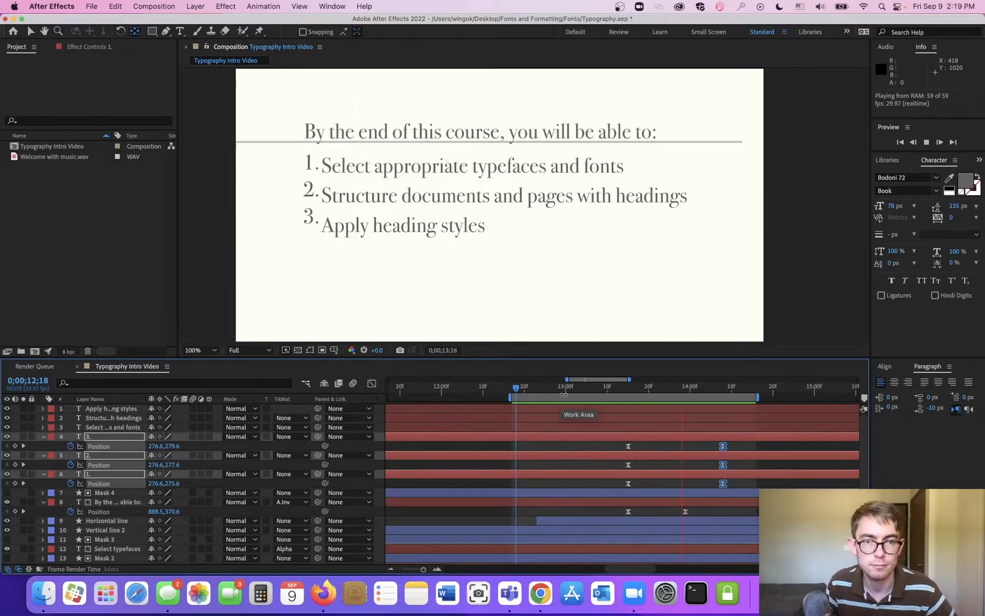
{"action": "key", "text": "space"}
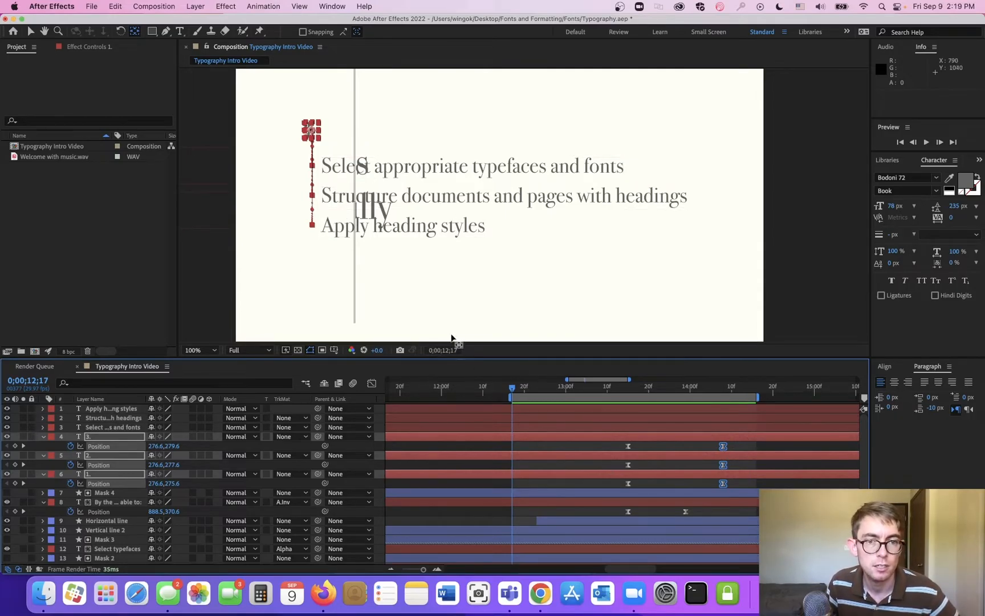
- Move the current time to 0;00;14;09, where the three numbers sit in their end positions
{"action": "left_click_drag", "start_coordinate": [551, 390], "coordinate": [728, 403]}
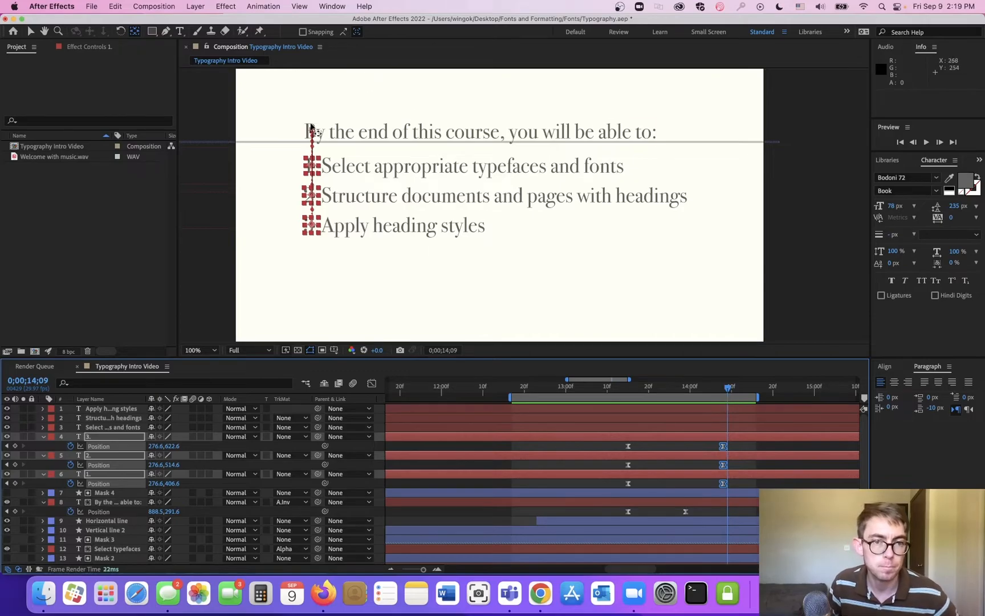
{"action": "scroll", "coordinate": [311, 128], "scroll_direction": "up", "scroll_amount": 2}
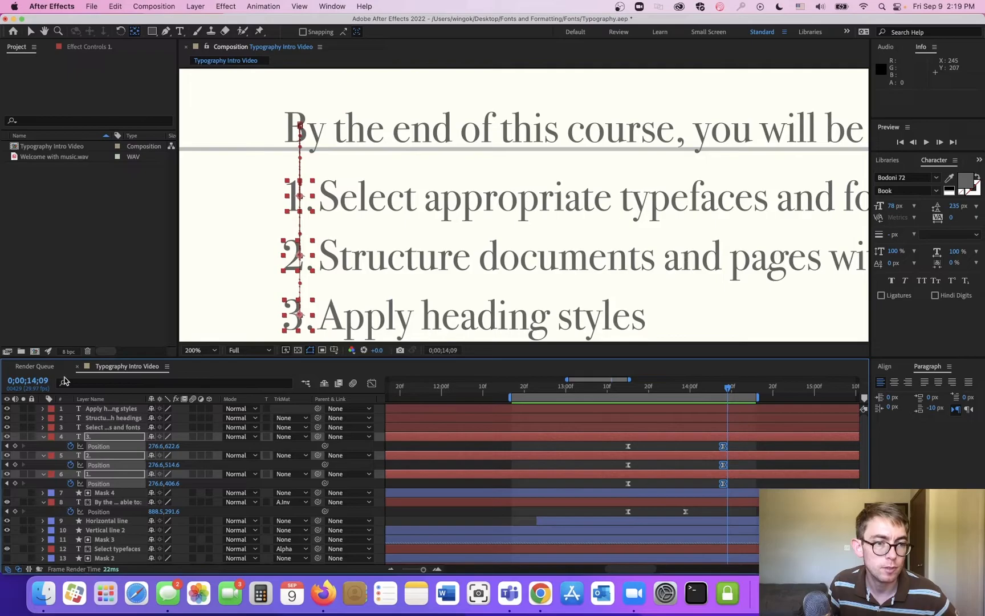
{"action": "left_click", "coordinate": [184, 296]}
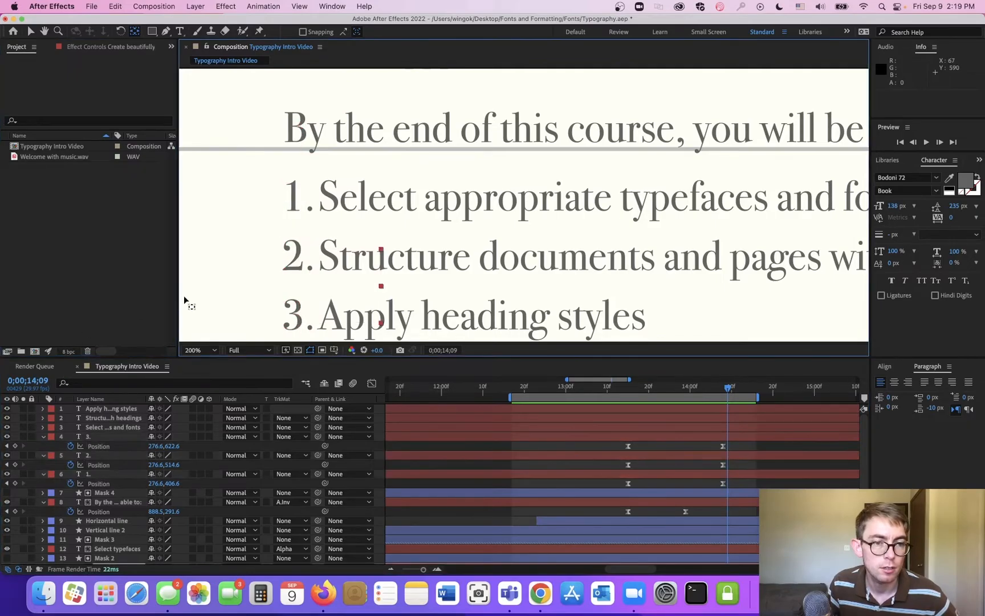
{"action": "left_click", "coordinate": [31, 30]}
{"action": "left_click", "coordinate": [153, 33]}
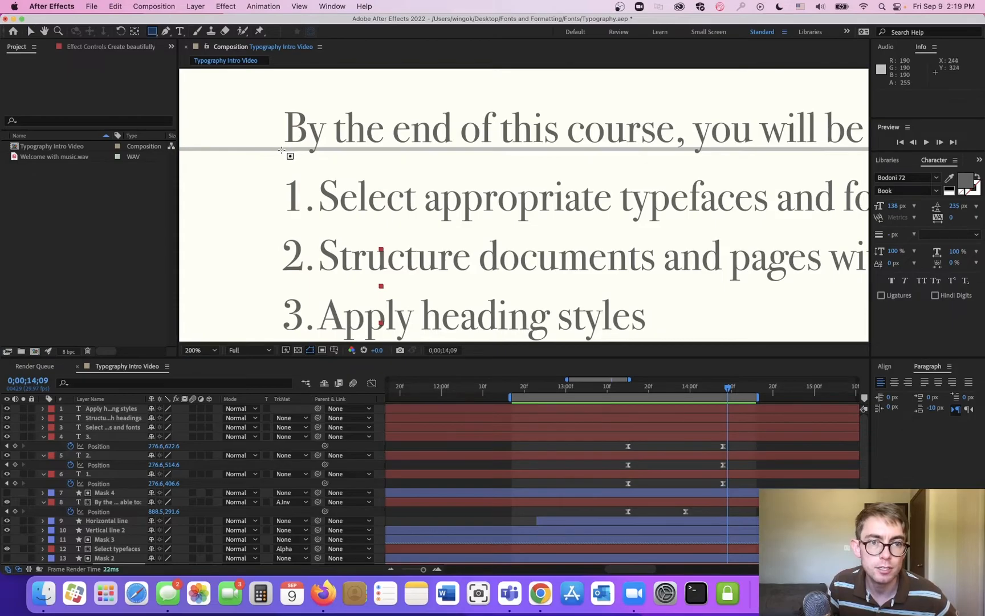
{"action": "left_click_drag", "start_coordinate": [281, 151], "coordinate": [394, 215]}
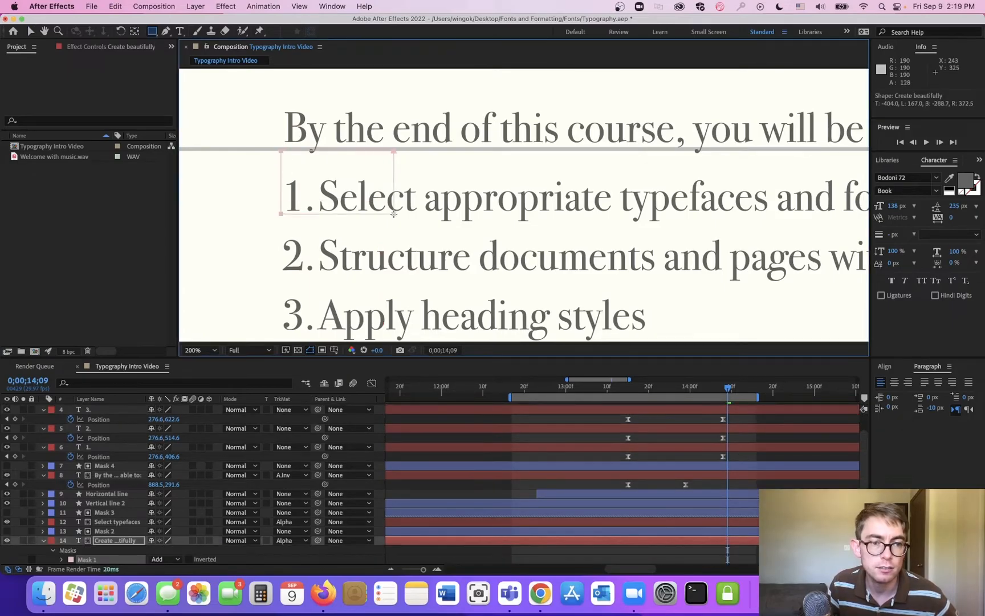
{"action": "key", "text": "super+z"}
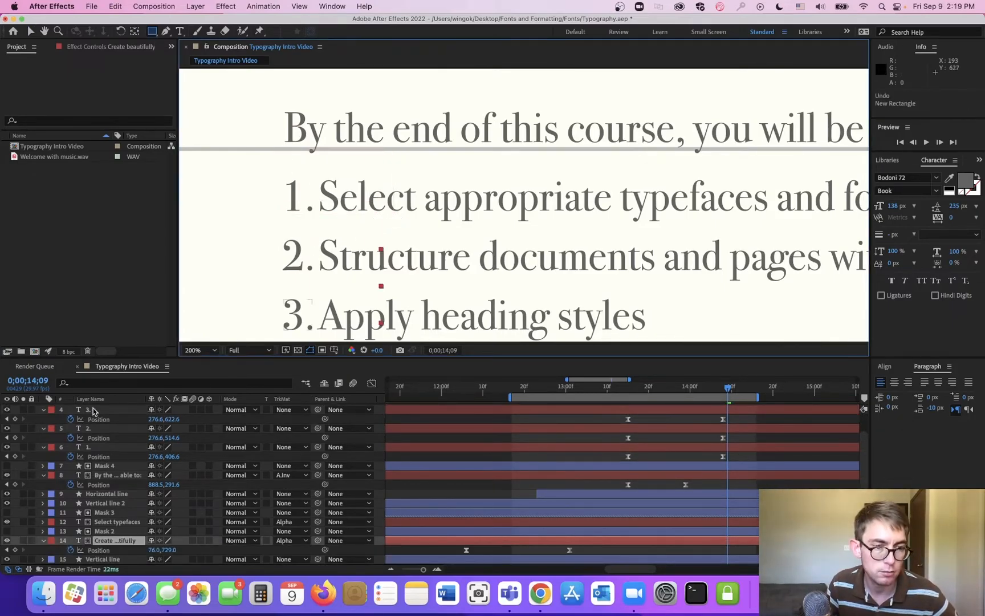
- With no layer selected, draw a rectangle shape about 1462 by 393 px directly below the horizontal line, covering the three objectives
{"action": "left_click", "coordinate": [43, 418]}
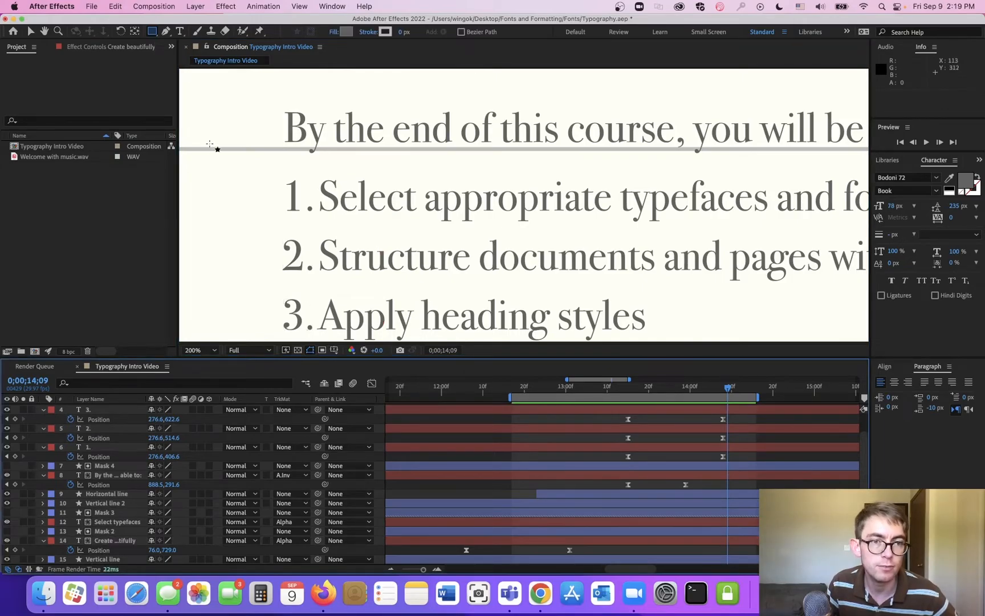
{"action": "key", "text": "comma"}
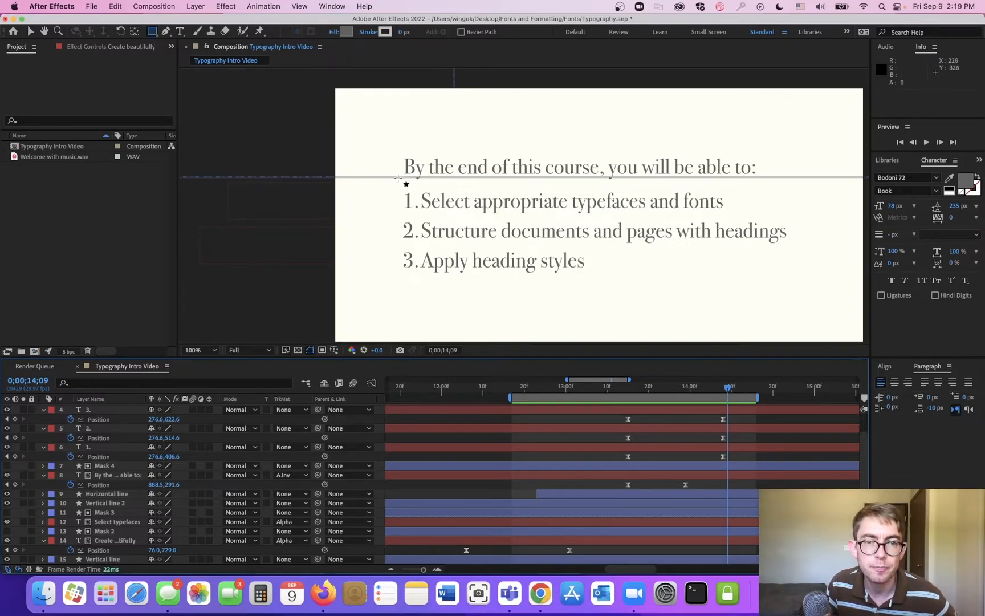
{"action": "mouse_move", "coordinate": [405, 183]}
{"action": "left_mouse_down"}
{"action": "mouse_move", "coordinate": [480, 227]}
{"action": "mouse_move", "coordinate": [616, 264]}
{"action": "mouse_move", "coordinate": [800, 285]}
{"action": "left_mouse_up"}
{"action": "scroll", "coordinate": [153, 418], "scroll_direction": "up", "scroll_amount": 2}
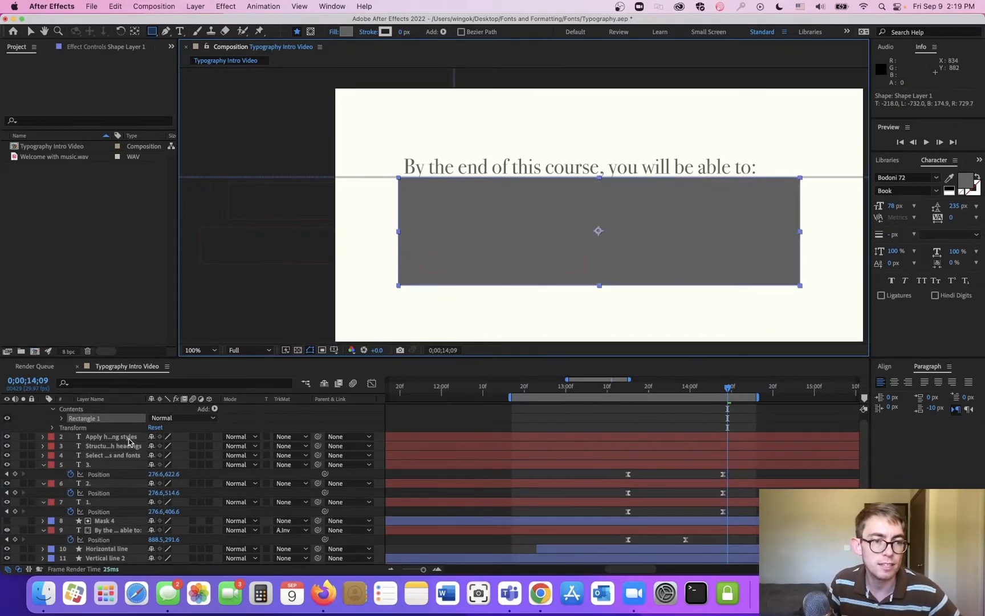
- Rename the new rectangle layer as Mask 5 and duplicate it twice
{"action": "left_click", "coordinate": [114, 412]}
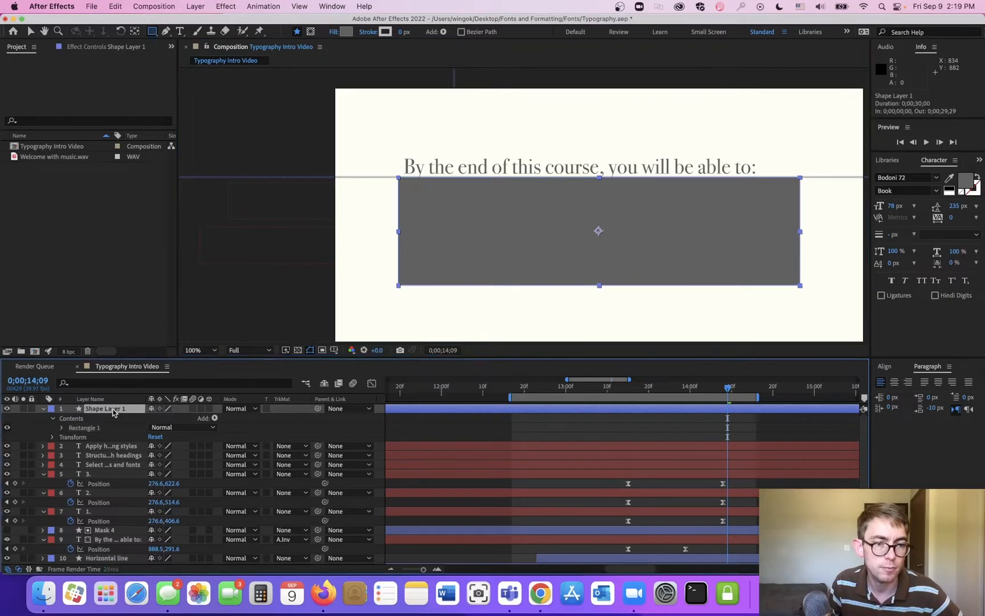
{"action": "key", "text": "Return"}
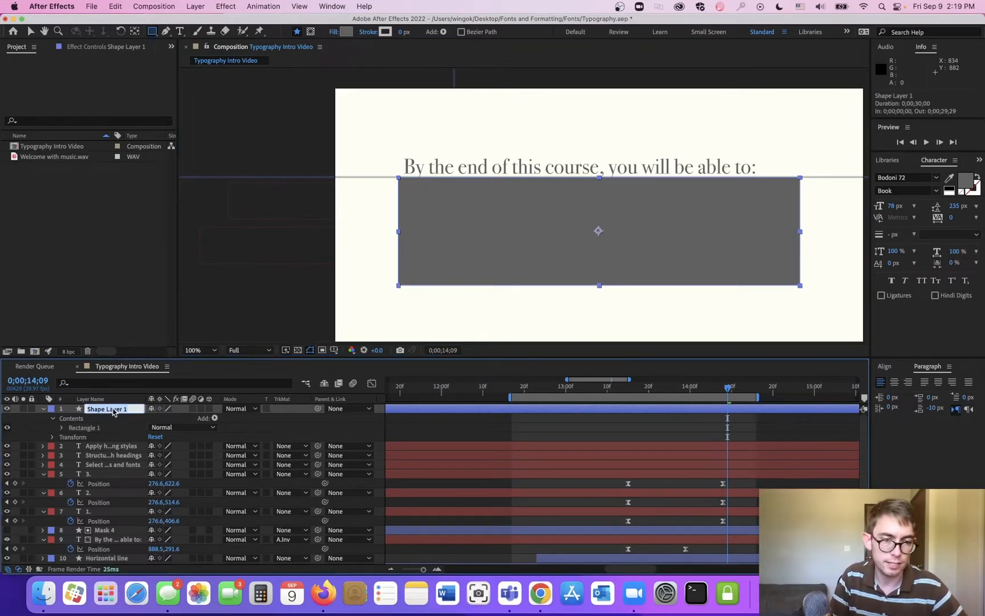
{"action": "type", "text": "Mask"}
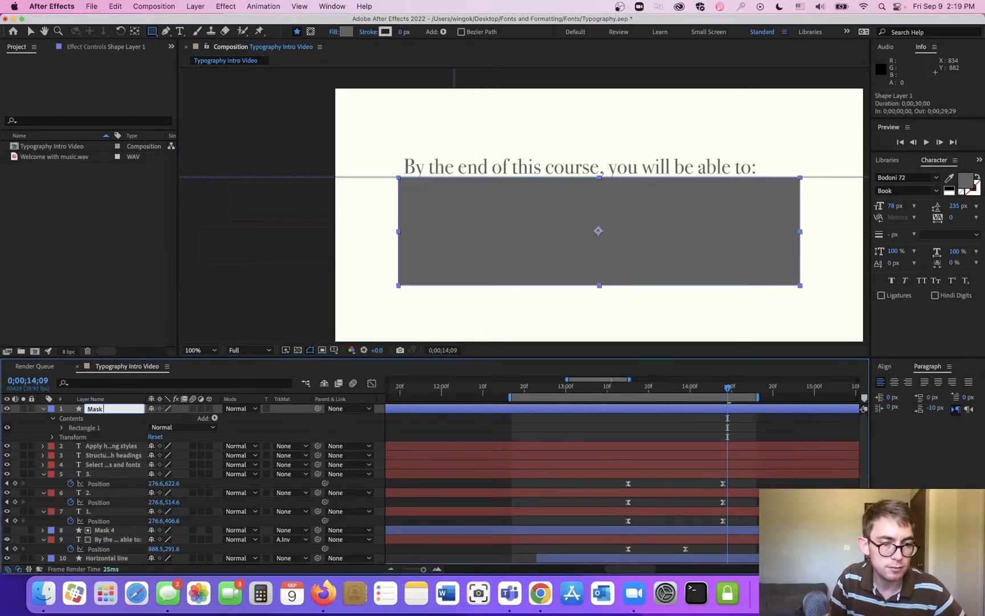
{"action": "type", "text": " 5"}
{"action": "key", "text": "Return"}
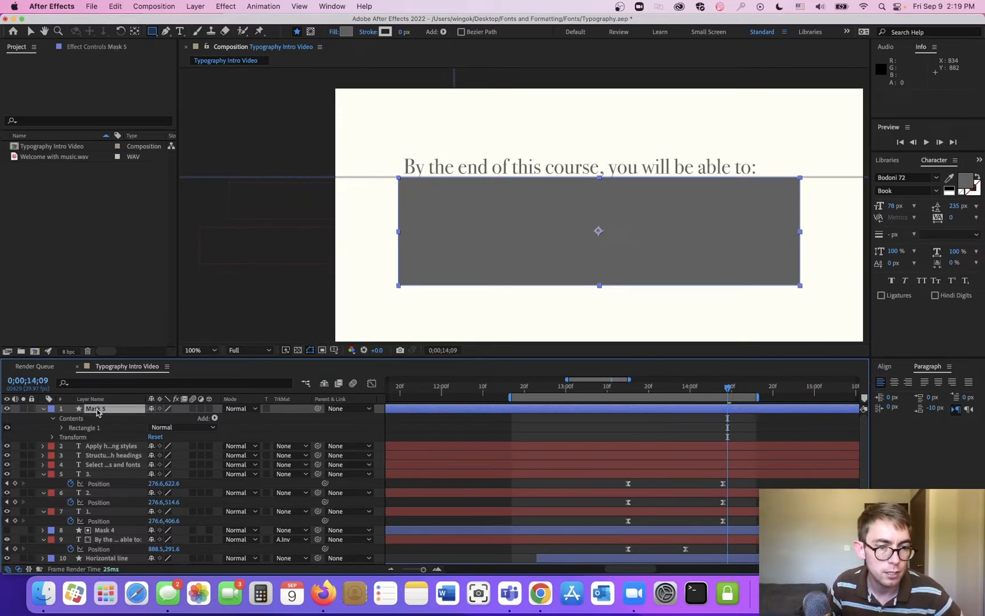
{"action": "key", "text": "super+d"}
{"action": "key", "text": "super+d"}
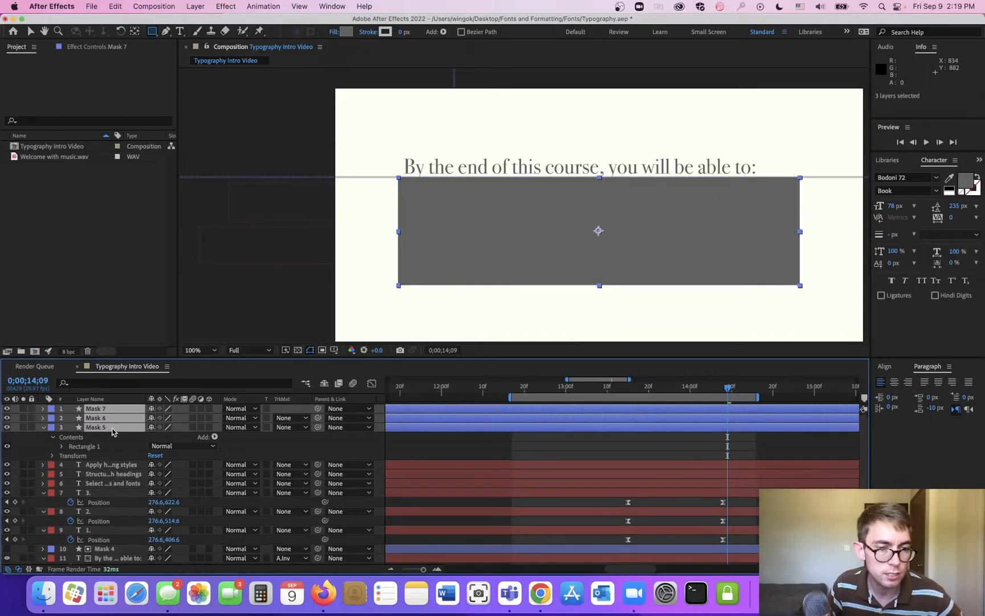
- Reorder the mask layers so Mask 5 is directly above "1.", Mask 6 above "2." and Mask 7 above "3."
{"action": "left_click_drag", "start_coordinate": [112, 432], "coordinate": [114, 525]}
{"action": "left_click", "coordinate": [108, 457]}
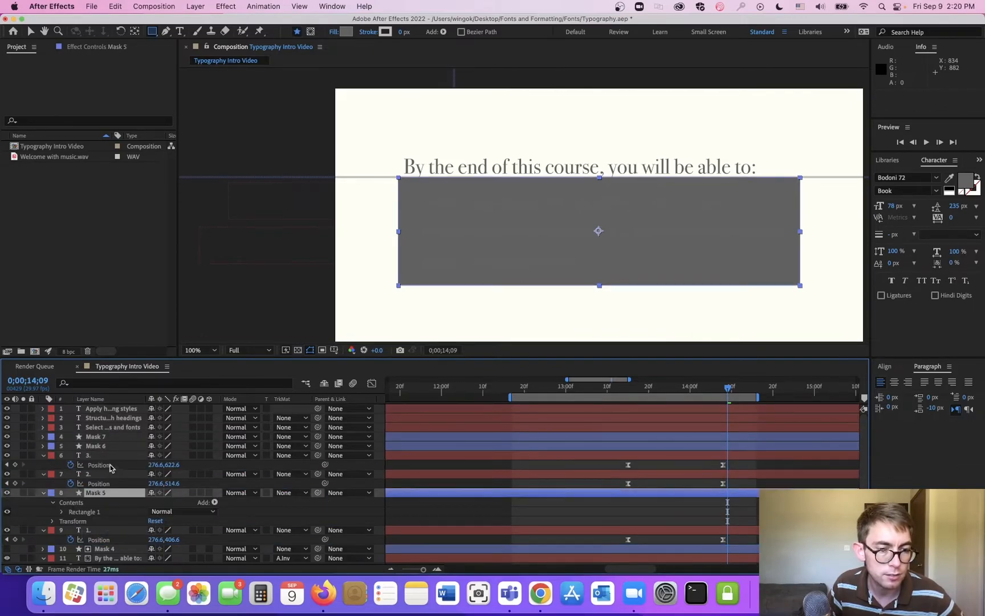
{"action": "left_click_drag", "start_coordinate": [108, 445], "coordinate": [107, 468]}
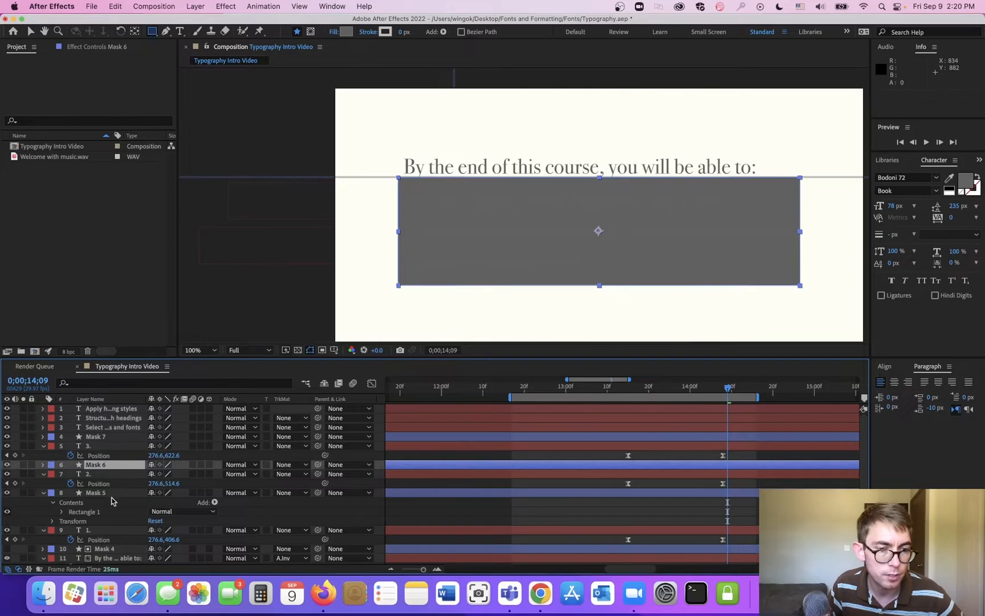
- Set the track matte of the "1." layer to Alpha Matte "Mask 5"
{"action": "left_click", "coordinate": [110, 493]}
{"action": "left_click", "coordinate": [292, 530]}
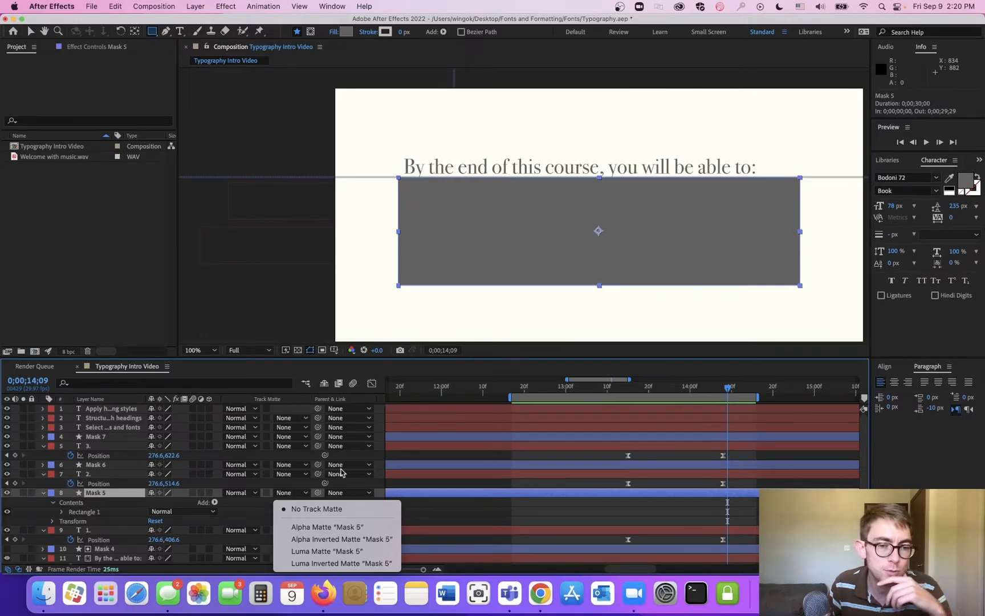
{"action": "left_click", "coordinate": [335, 528]}
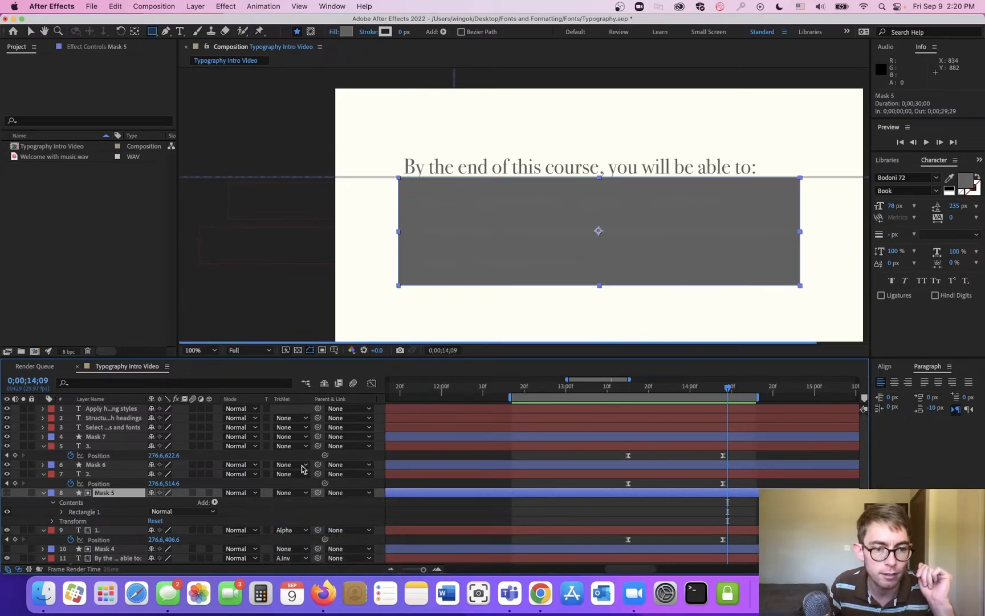
- Try setting the track matte of Mask 6 to Alpha Matte "3."
{"action": "left_click", "coordinate": [293, 468]}
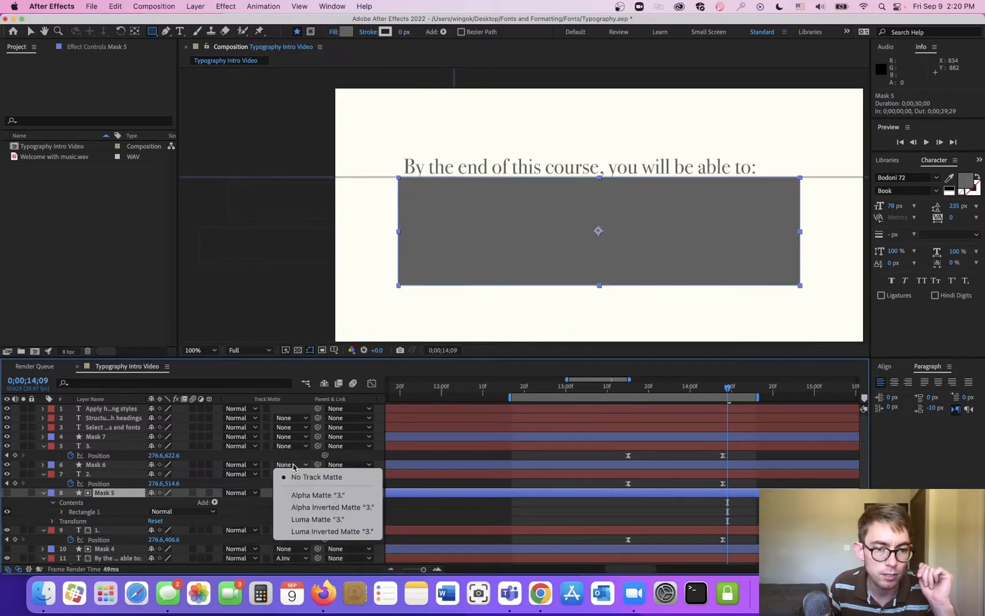
{"action": "left_click", "coordinate": [313, 494]}
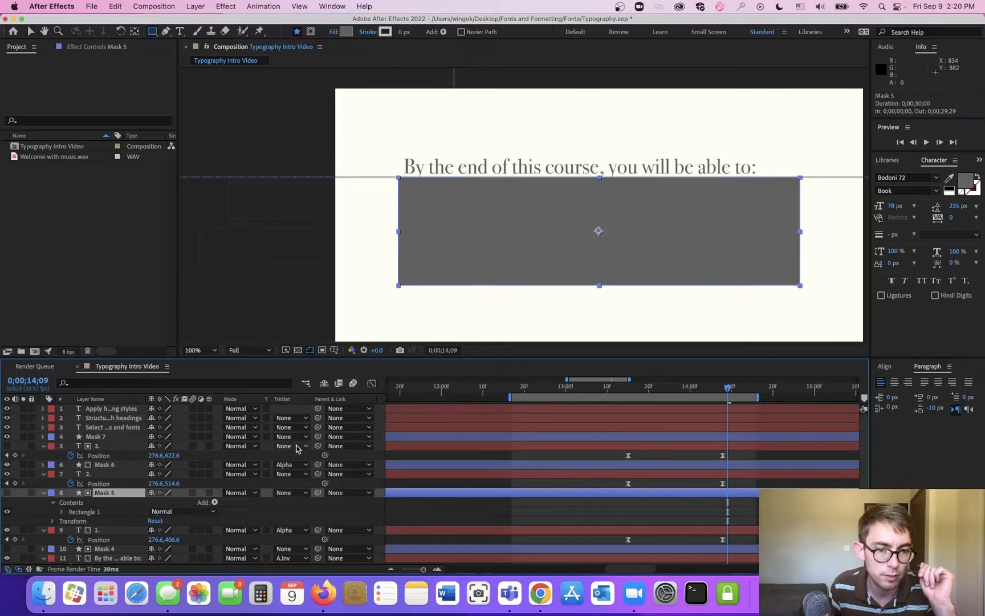
{"action": "left_click", "coordinate": [295, 446]}
{"action": "left_click", "coordinate": [296, 447]}
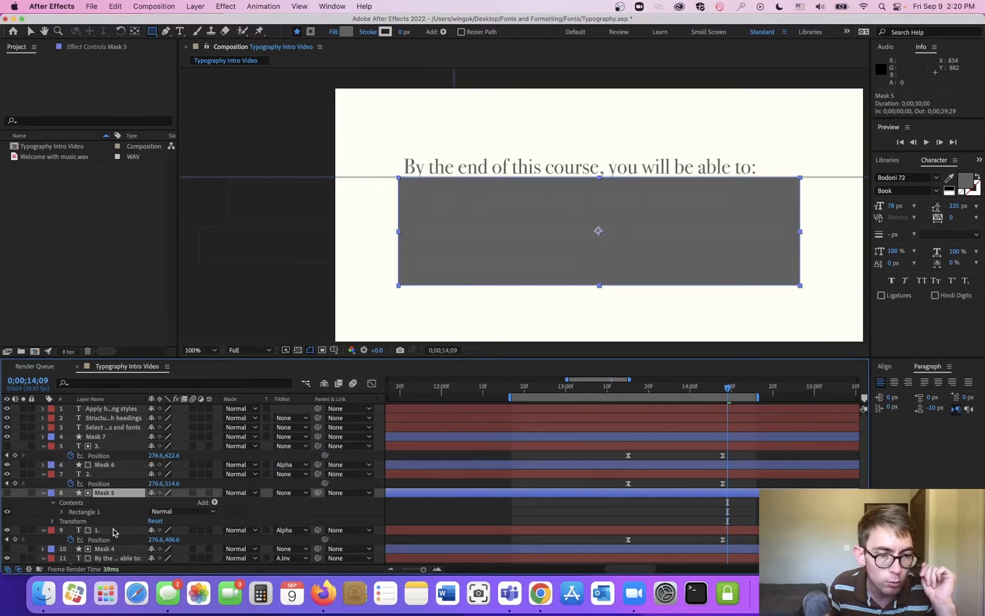
- Set the "2." layer to Alpha Matte "Mask 6" and return Mask 6 itself to No Track Matte
{"action": "left_click", "coordinate": [295, 475]}
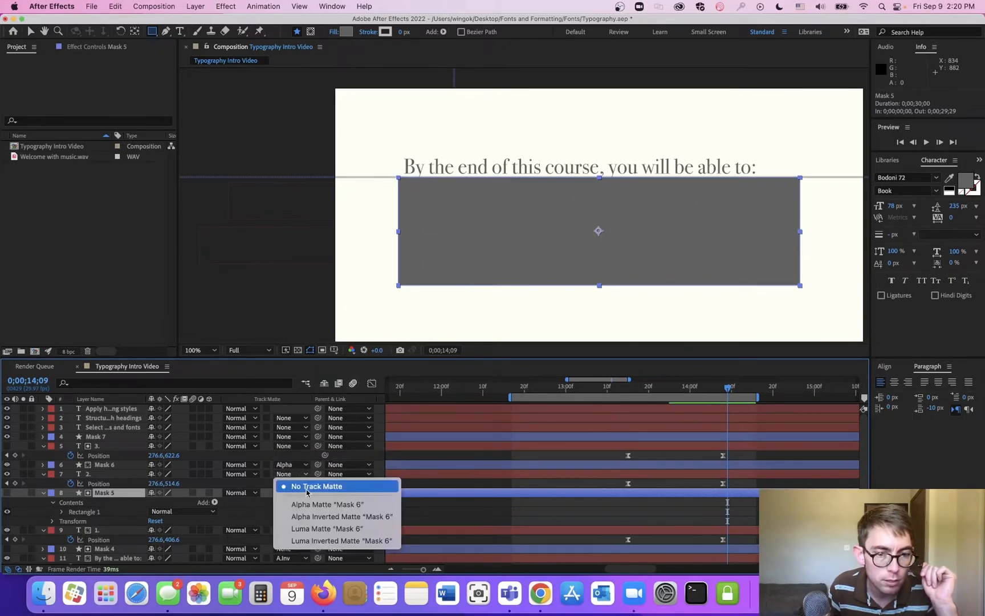
{"action": "left_click", "coordinate": [315, 504]}
{"action": "left_click", "coordinate": [294, 466]}
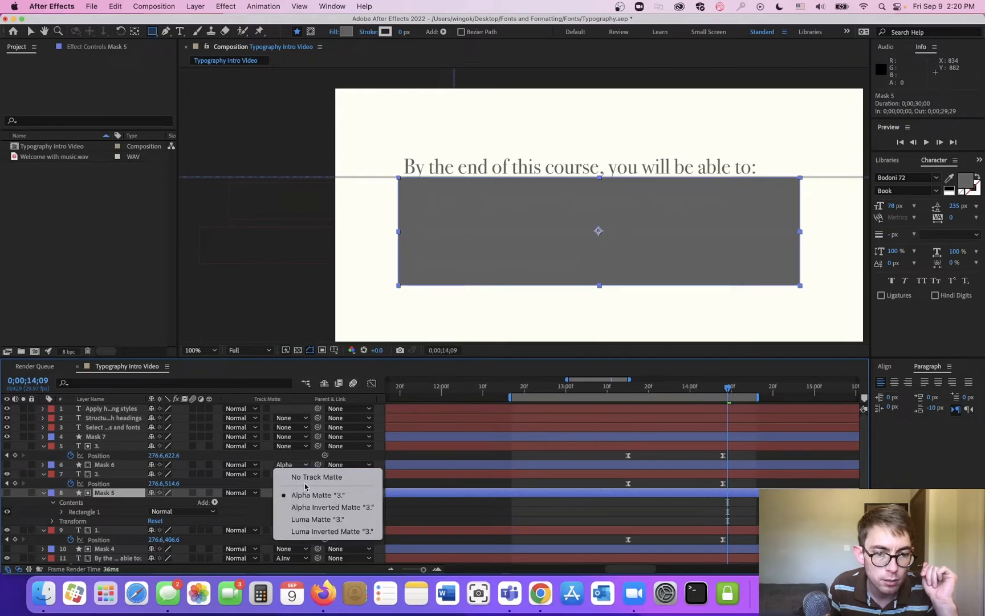
{"action": "left_click", "coordinate": [308, 477]}
- Set the "3." layer to Alpha Matte "Mask 7" and scrub through the number animation to check the masking
{"action": "left_click", "coordinate": [294, 447]}
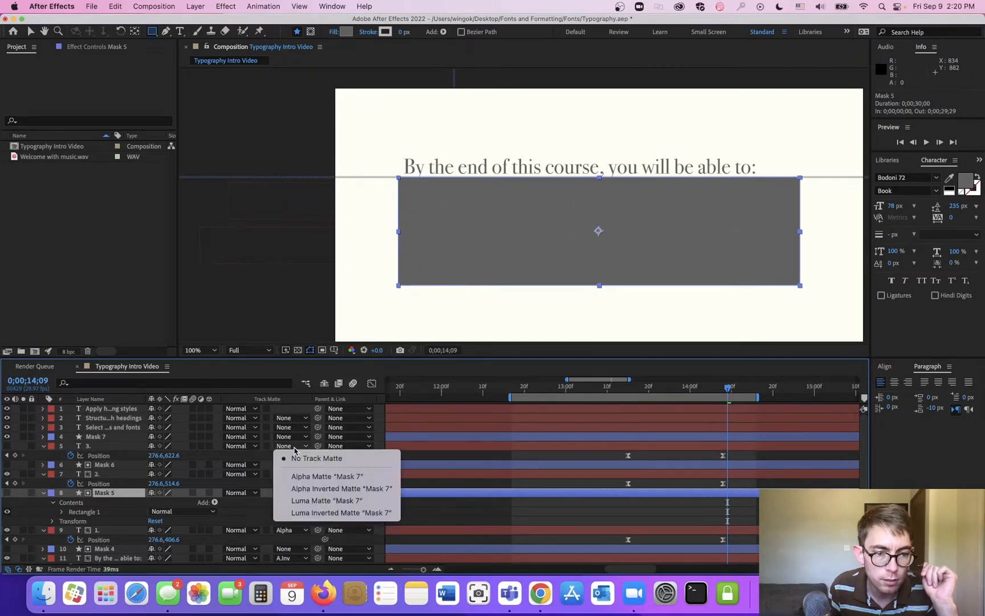
{"action": "left_click", "coordinate": [322, 476]}
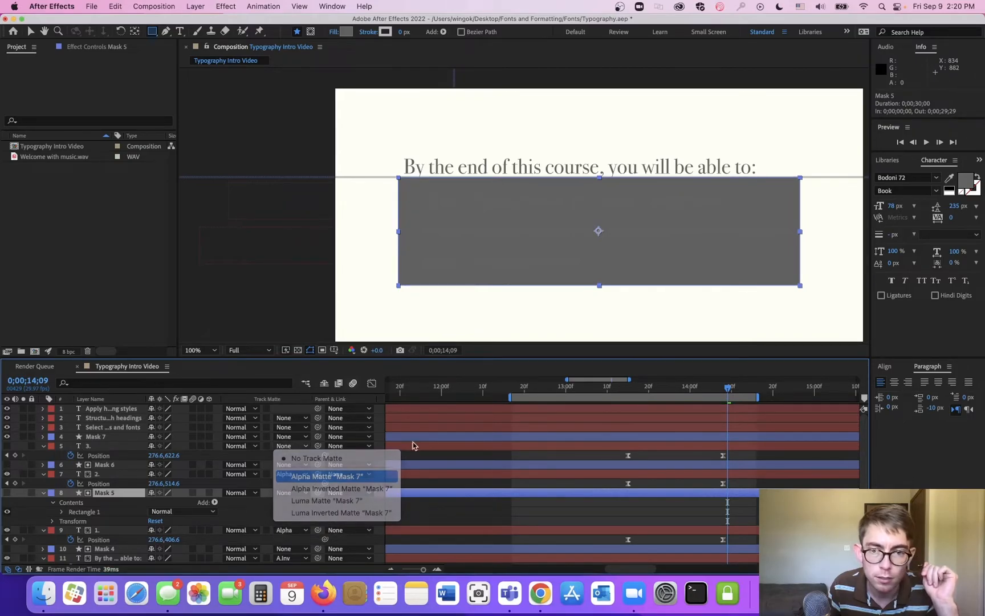
{"action": "left_click_drag", "start_coordinate": [646, 393], "coordinate": [683, 401]}
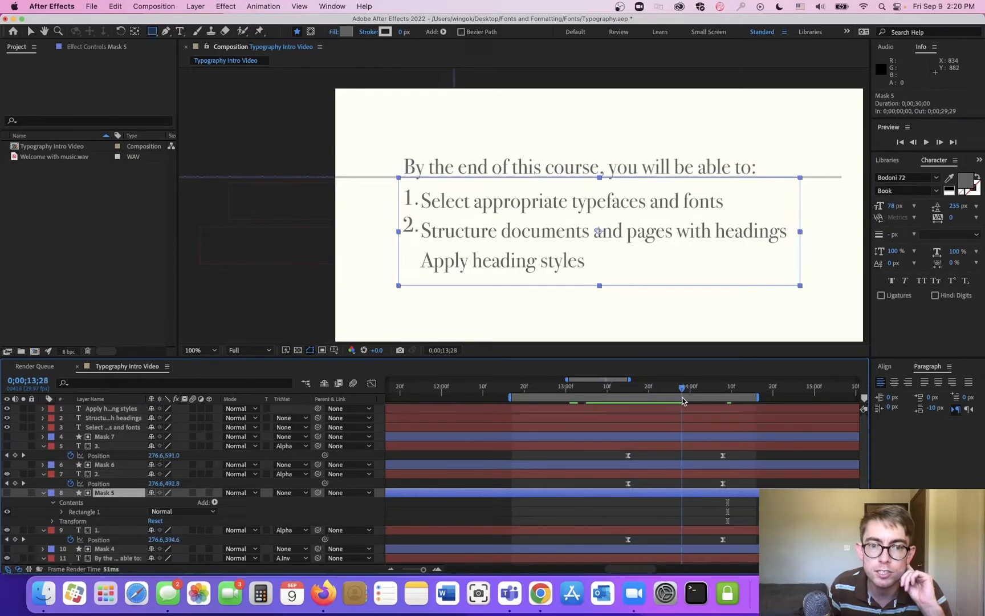
{"action": "left_click", "coordinate": [114, 438]}
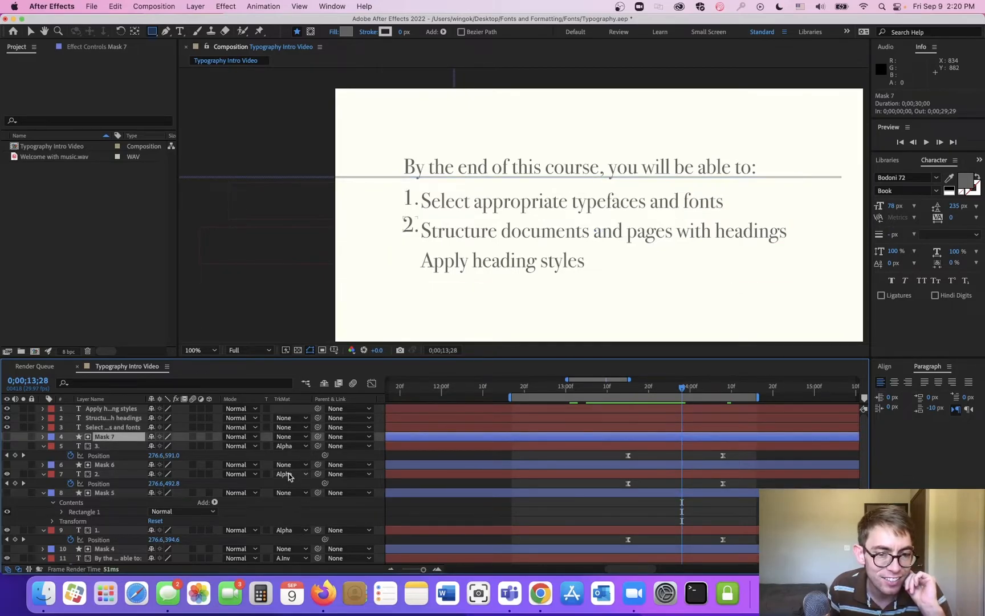
{"action": "left_click", "coordinate": [297, 447]}
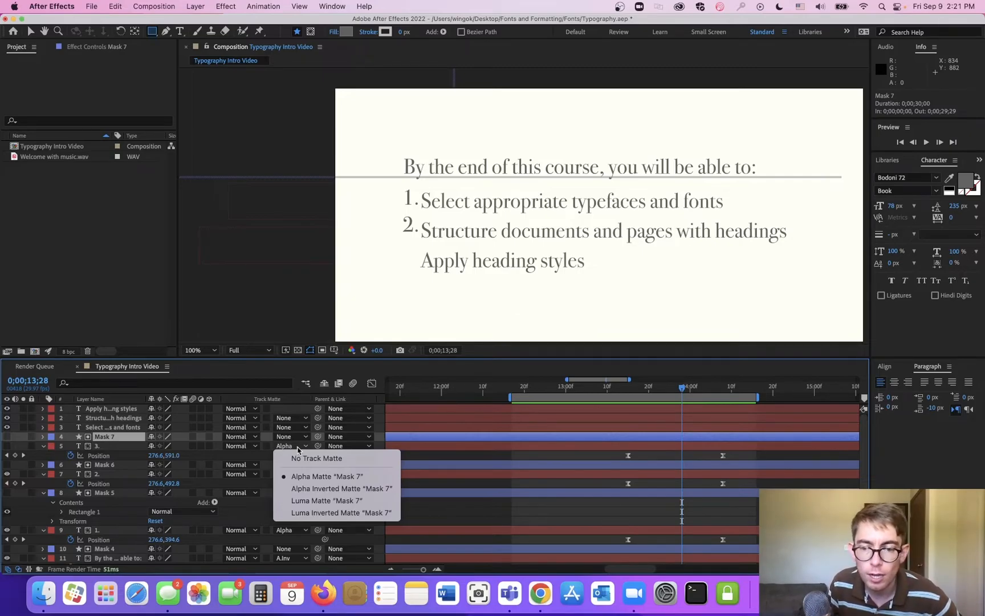
{"action": "left_click", "coordinate": [662, 386]}
{"action": "left_click_drag", "start_coordinate": [637, 388], "coordinate": [734, 399]}
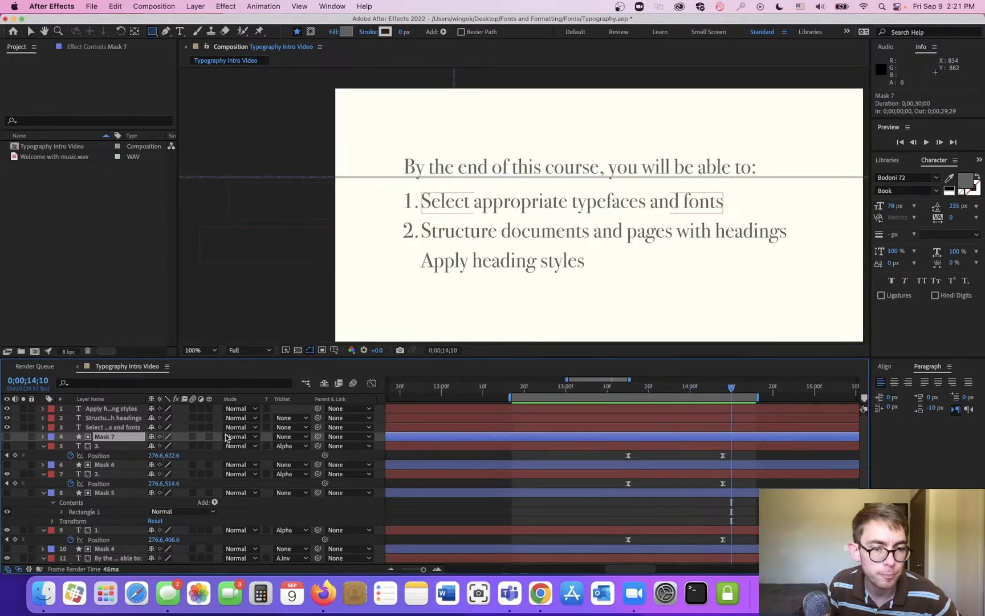
- Set the "3." layer to No Track Matte and turn that layer's visibility back on
{"action": "left_click", "coordinate": [305, 447]}
{"action": "left_click", "coordinate": [314, 458]}
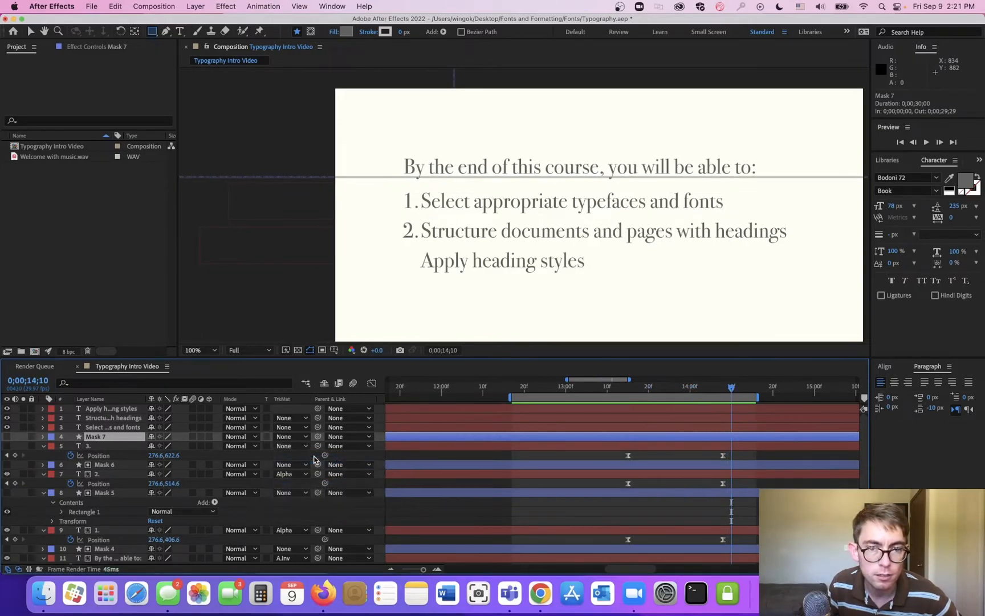
{"action": "left_click", "coordinate": [7, 437]}
{"action": "left_click", "coordinate": [7, 437]}
{"action": "left_click", "coordinate": [6, 446]}
{"action": "left_click", "coordinate": [10, 437]}
{"action": "left_click", "coordinate": [10, 437]}
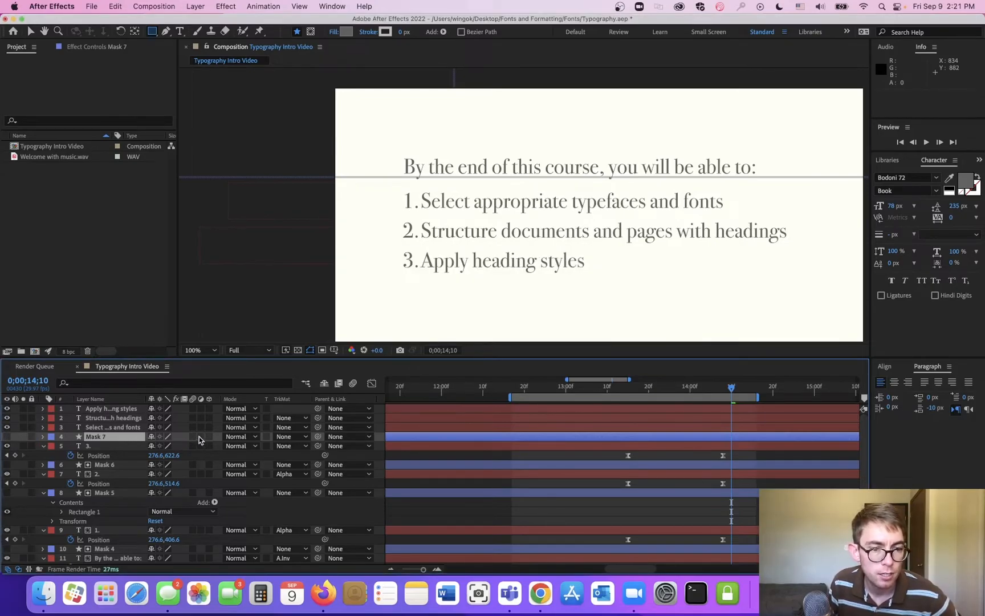
- Reapply Alpha Matte "Mask 7" to the "3." layer
{"action": "left_click", "coordinate": [292, 447]}
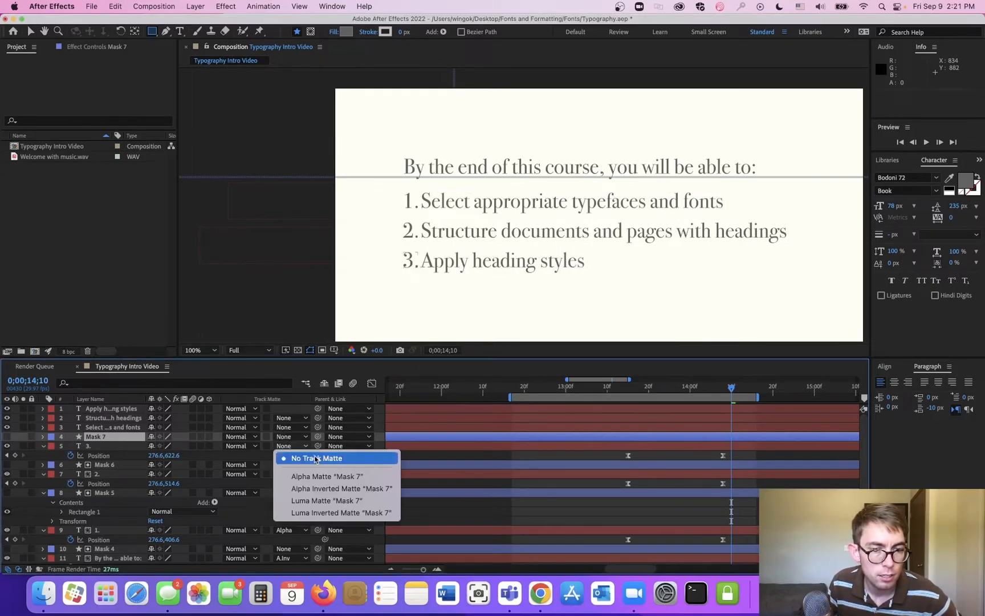
{"action": "left_click", "coordinate": [319, 476]}
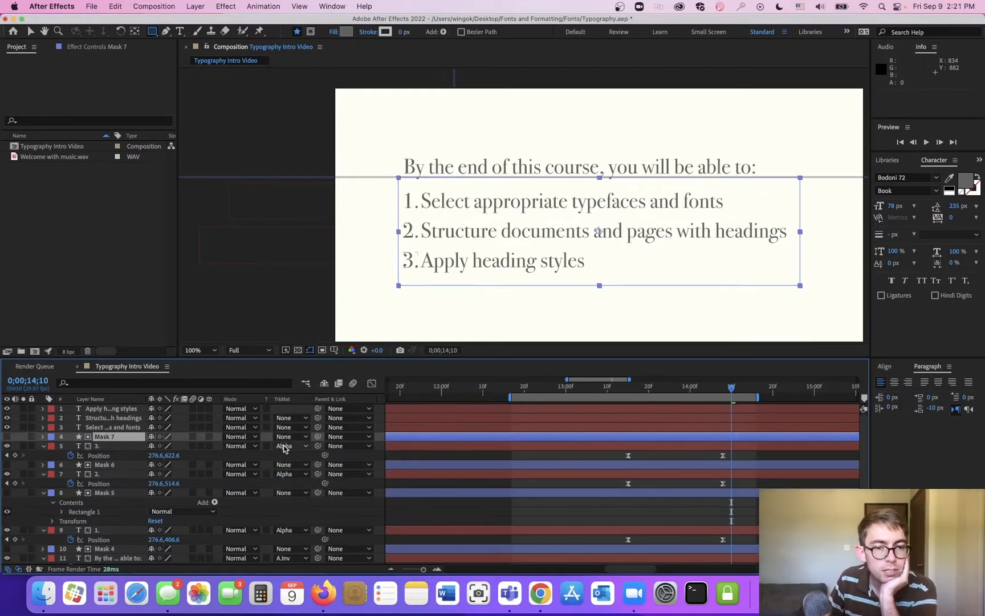
{"action": "left_click", "coordinate": [284, 446]}
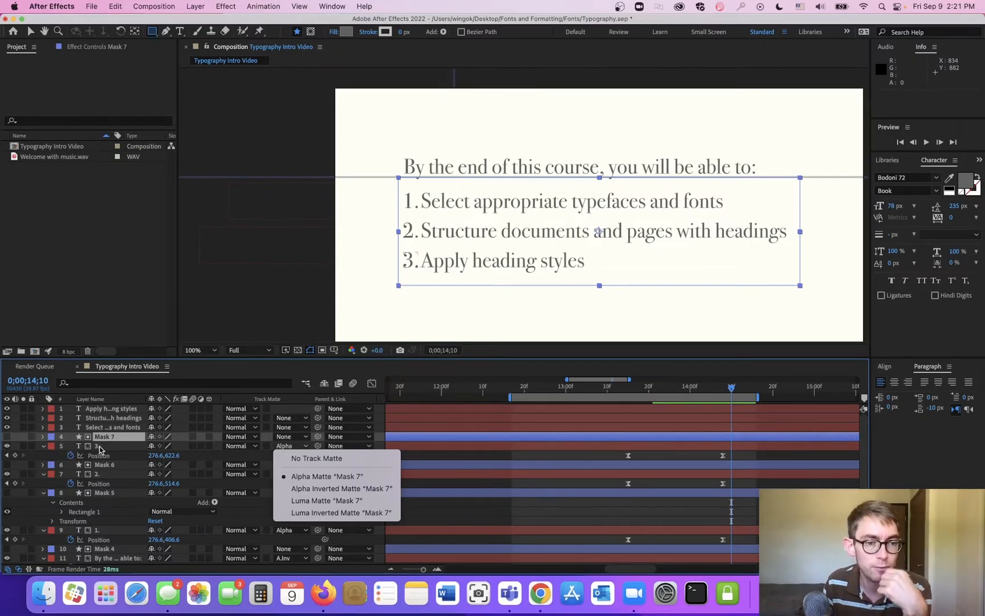
{"action": "left_click", "coordinate": [265, 314]}
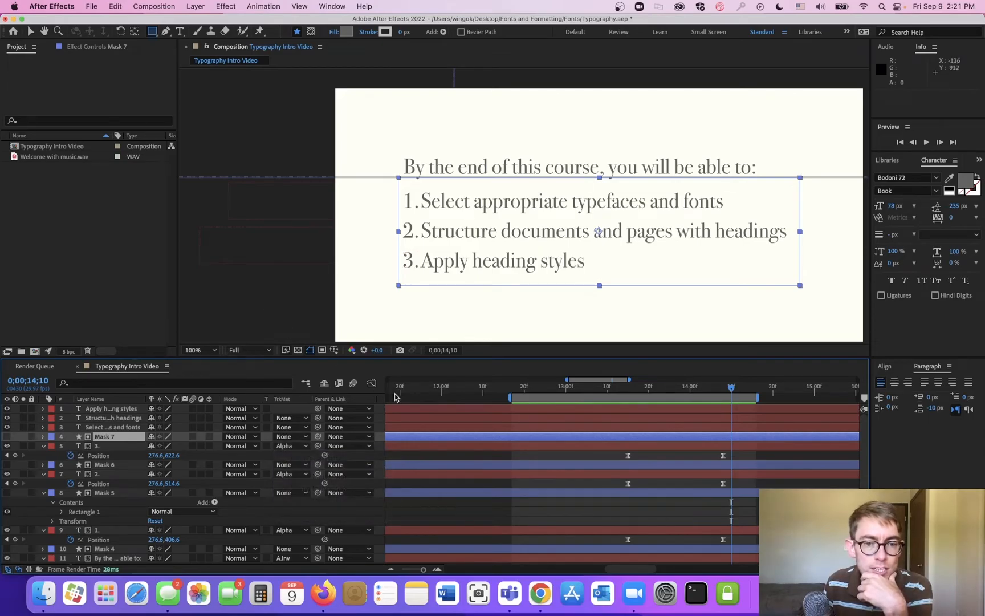
- Extend the work area's end to about 15:05 and preview the numbers' slide-down animation
{"action": "left_click_drag", "start_coordinate": [582, 388], "coordinate": [837, 397]}
{"action": "left_click", "coordinate": [624, 389]}
{"action": "key", "text": "space"}
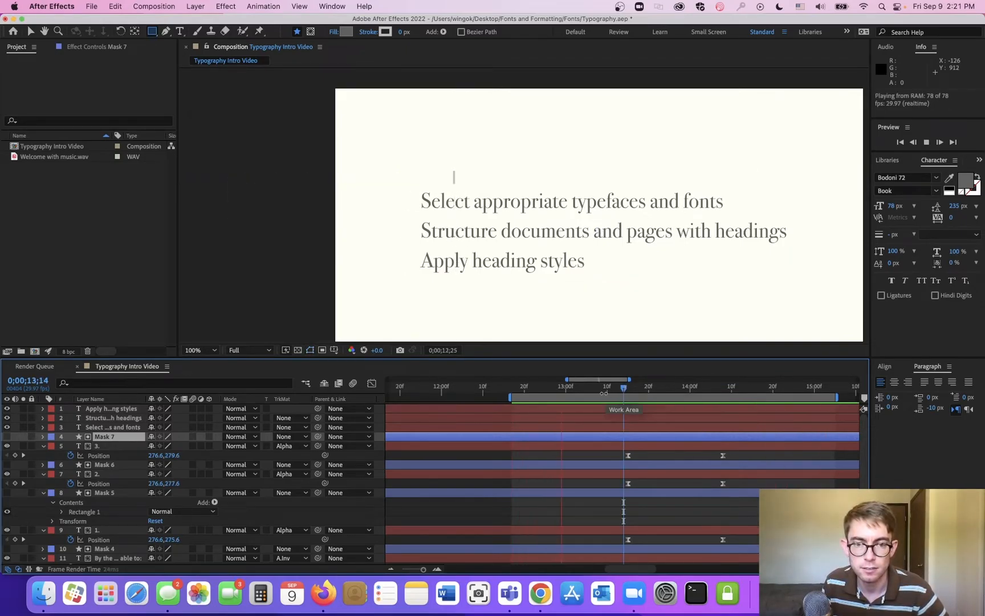
{"action": "key", "text": "space"}
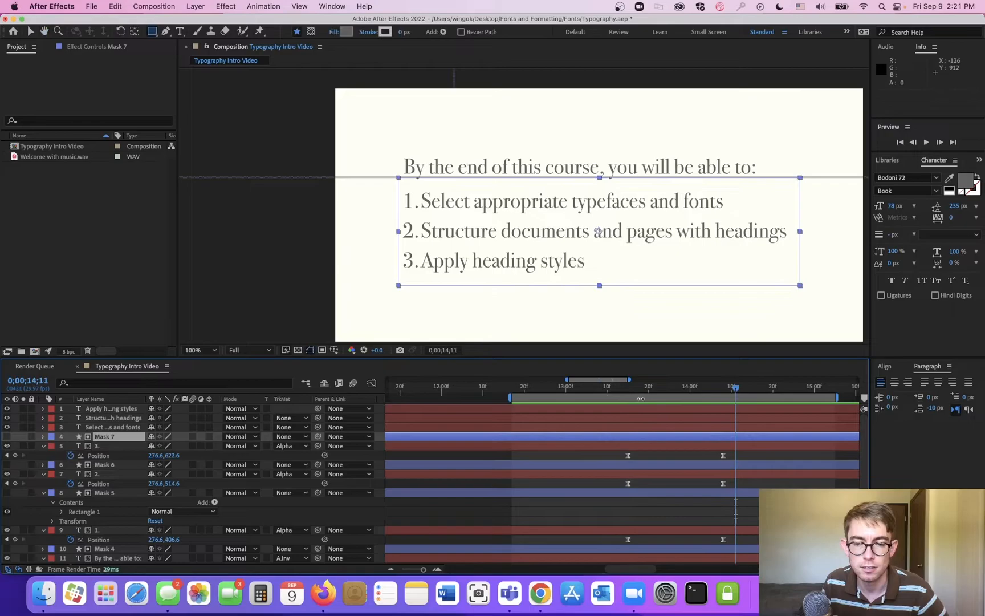
{"action": "left_click", "coordinate": [607, 388]}
{"action": "key", "text": "space"}
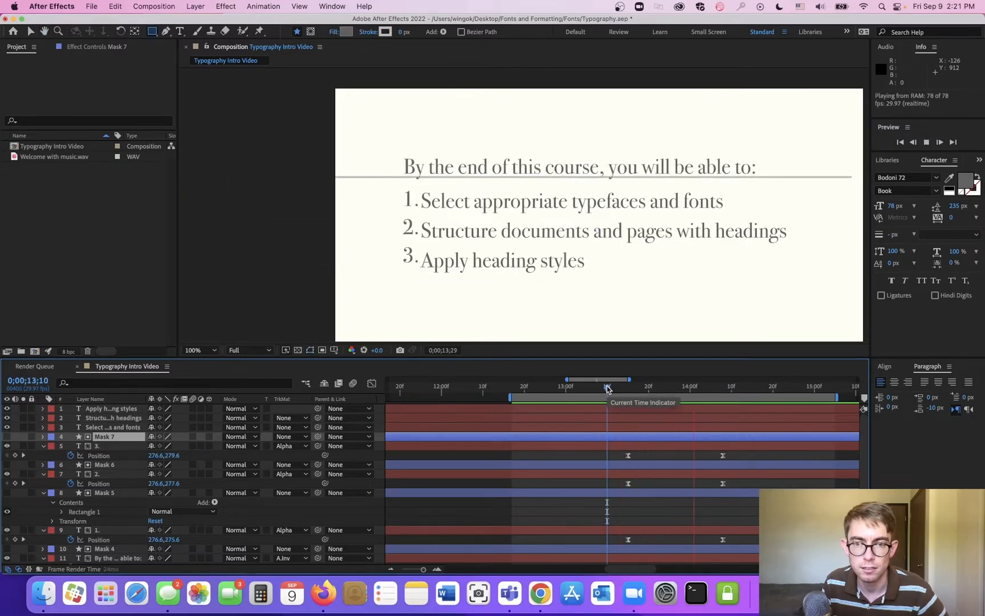
{"action": "key", "text": "space"}
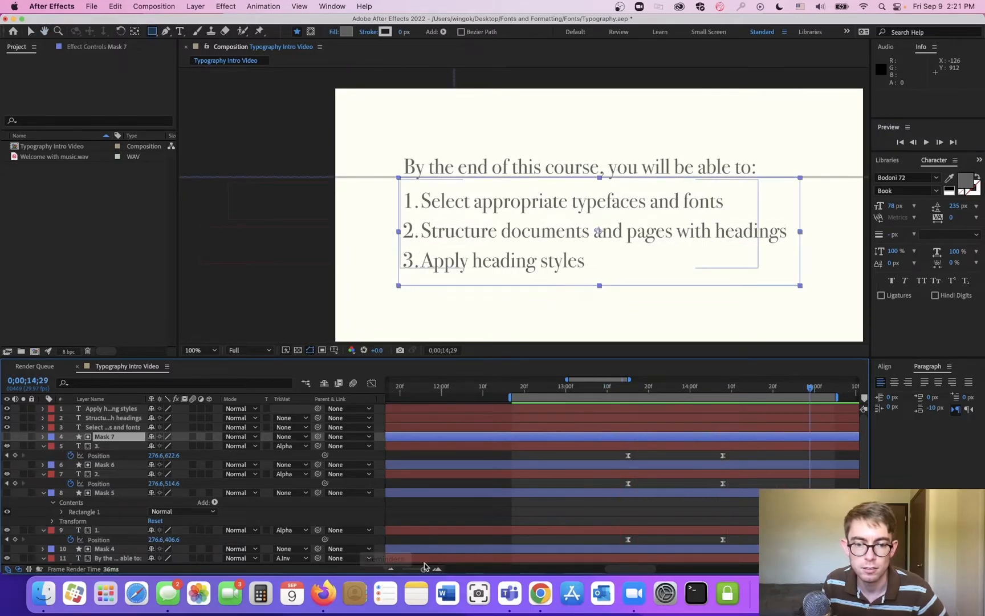
- Collapse the properties of all layers in the timeline and clear the layer selection
{"action": "left_click_drag", "start_coordinate": [425, 570], "coordinate": [420, 569]}
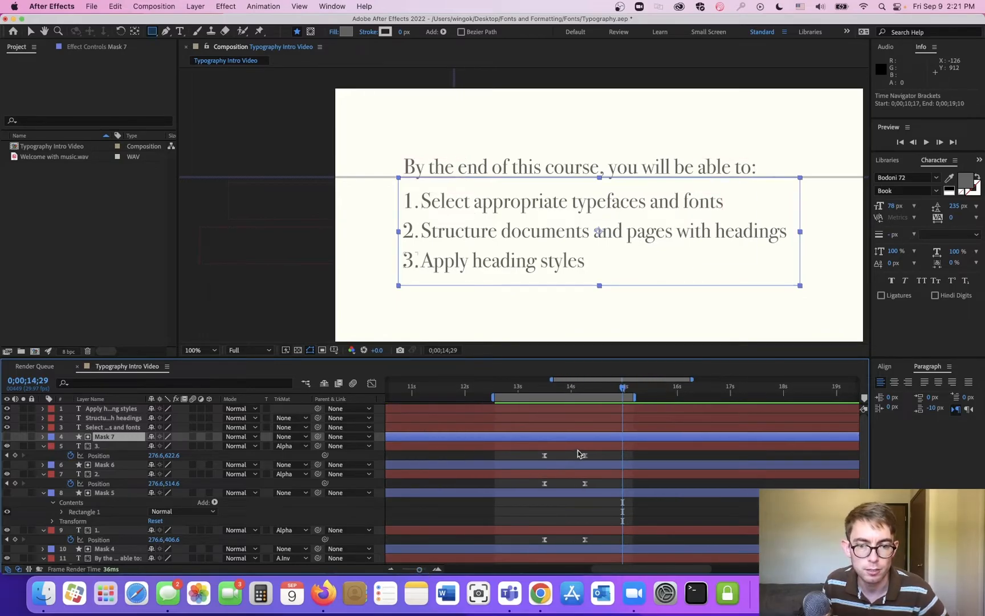
{"action": "key", "text": "super+a"}
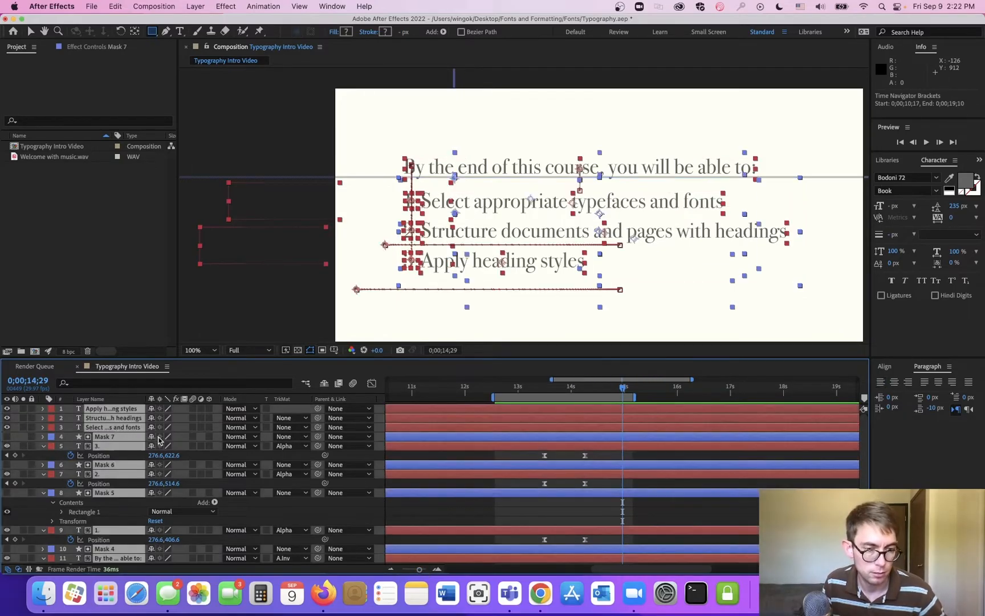
{"action": "key", "text": "u"}
{"action": "key", "text": "u"}
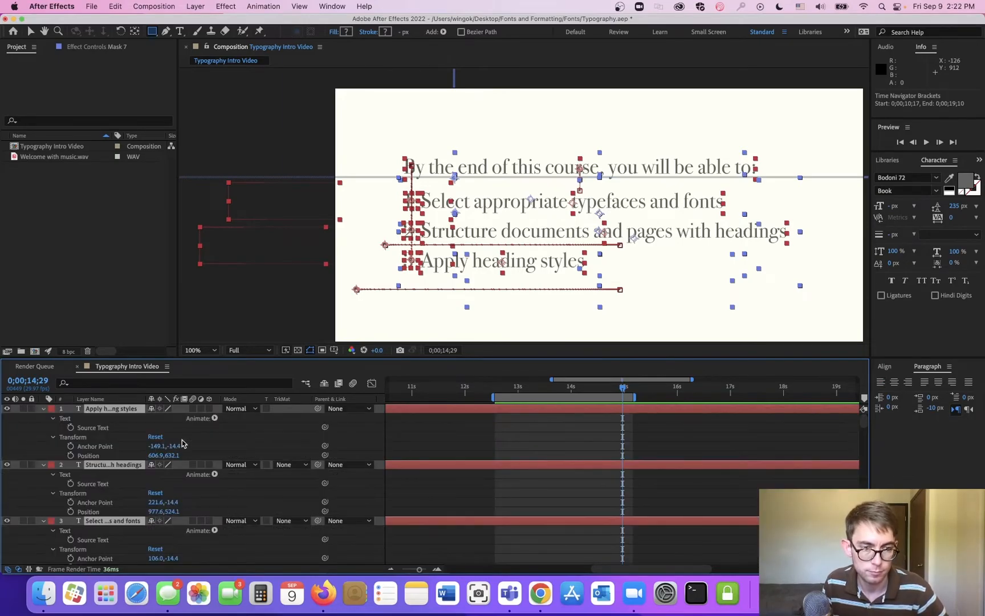
{"action": "key", "text": "u"}
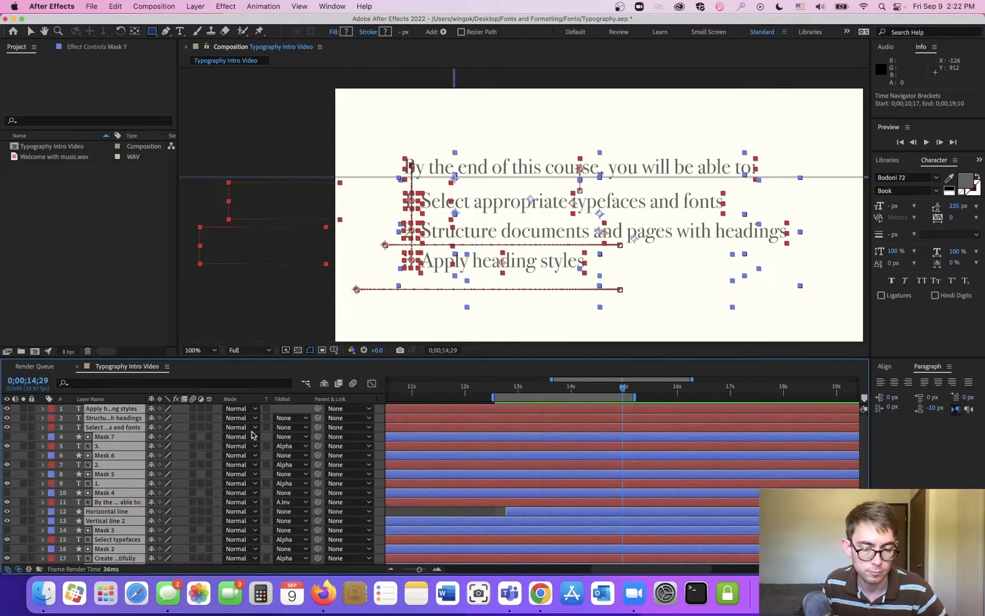
{"action": "left_click", "coordinate": [579, 388]}
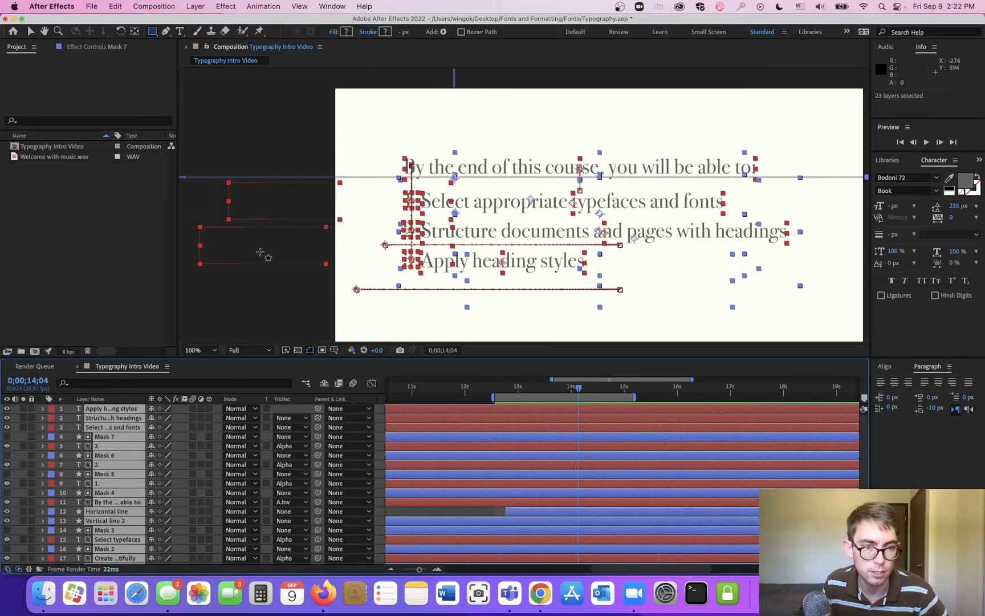
{"action": "key", "text": "v"}
{"action": "left_click", "coordinate": [270, 297]}
- Reveal Position on the "1.", "2." and "3." layers and move their ending keyframes to about 15:02
{"action": "left_click_drag", "start_coordinate": [517, 393], "coordinate": [556, 402]}
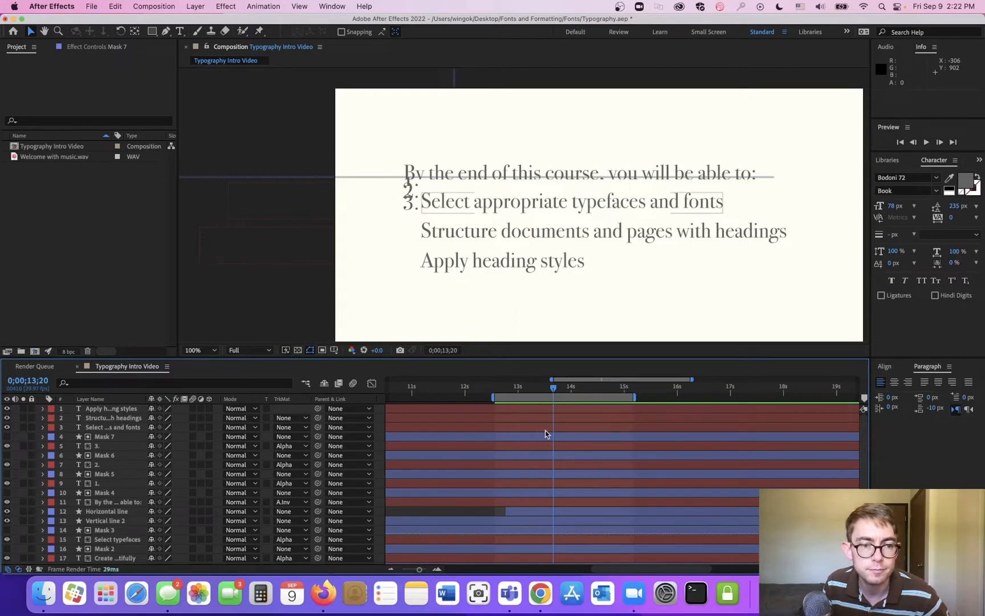
{"action": "left_click", "coordinate": [100, 446]}
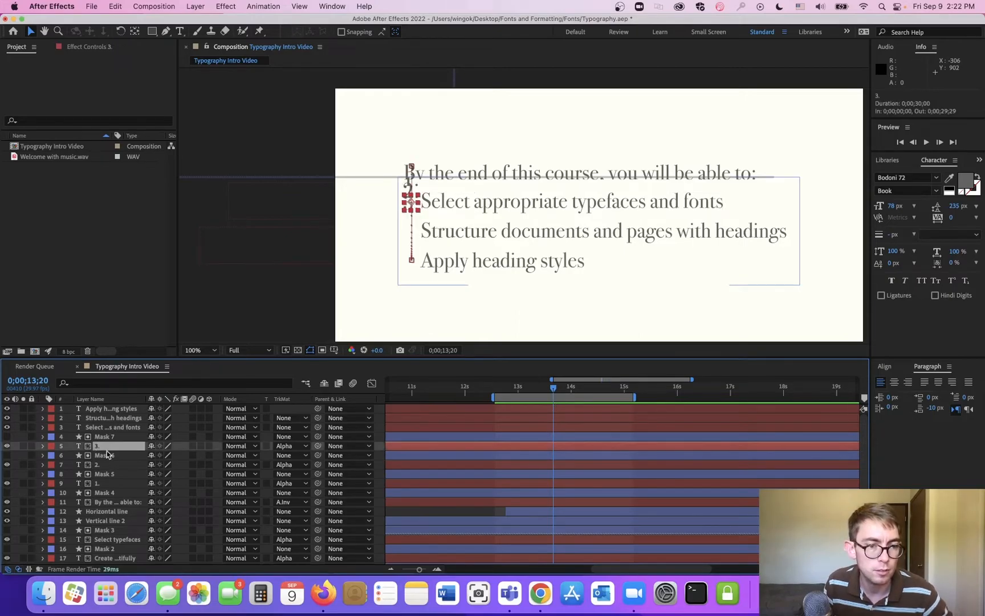
{"action": "left_click", "coordinate": [99, 464], "text": "super"}
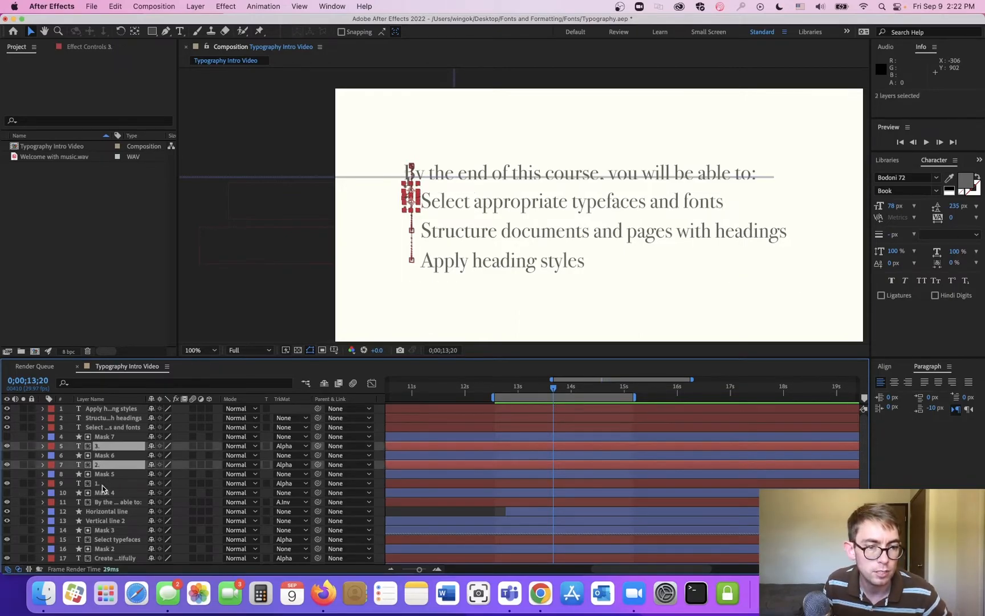
{"action": "left_click", "coordinate": [104, 484], "text": "super"}
{"action": "key", "text": "p"}
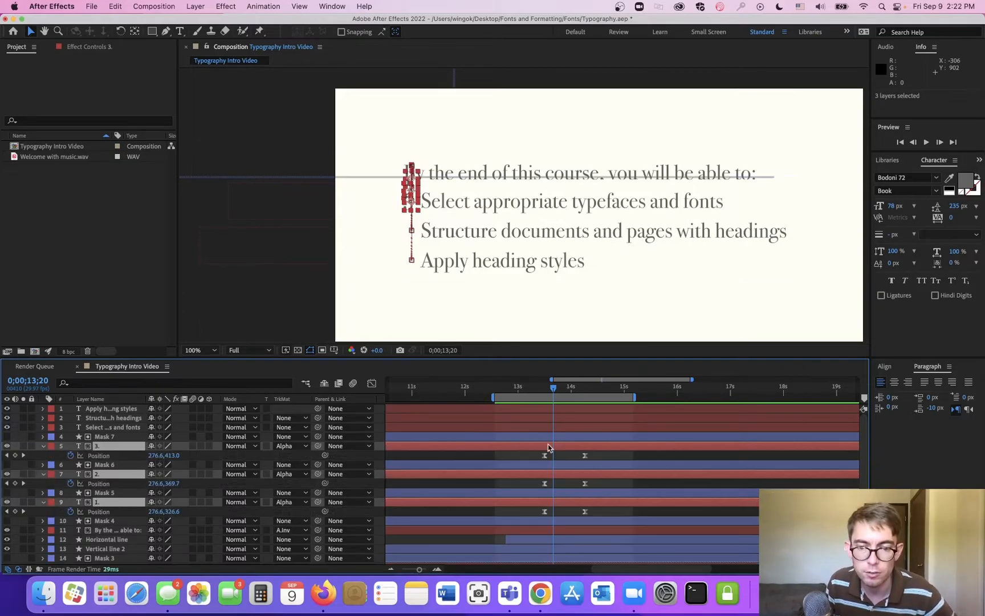
{"action": "left_click_drag", "start_coordinate": [605, 451], "coordinate": [630, 516]}
- Extend the work area's end to about 16:15 and preview the slower number animation
{"action": "left_click_drag", "start_coordinate": [636, 395], "coordinate": [705, 395]}
{"action": "left_click", "coordinate": [507, 387]}
{"action": "key", "text": "space"}
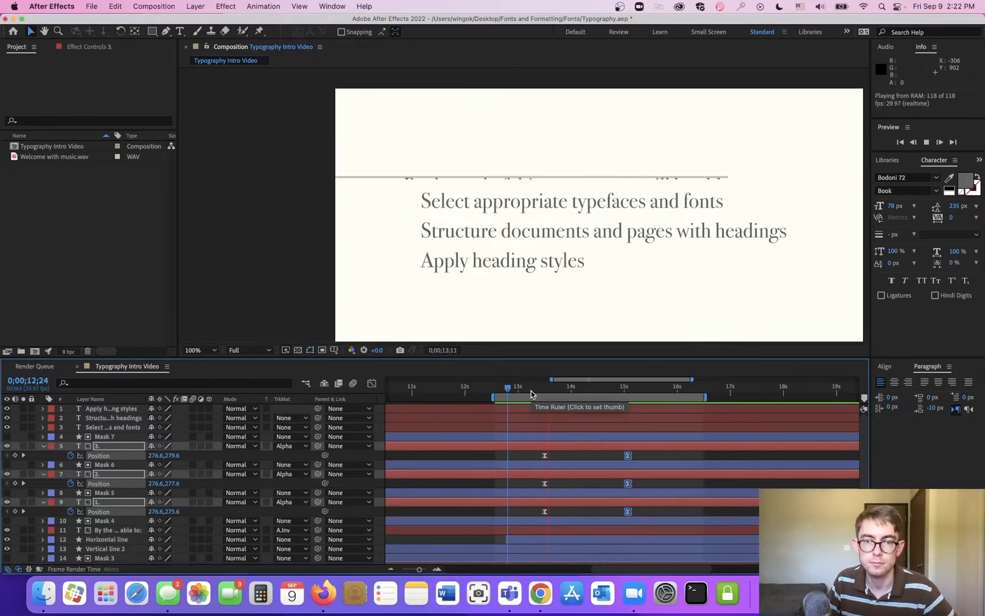
{"action": "key", "text": "space"}
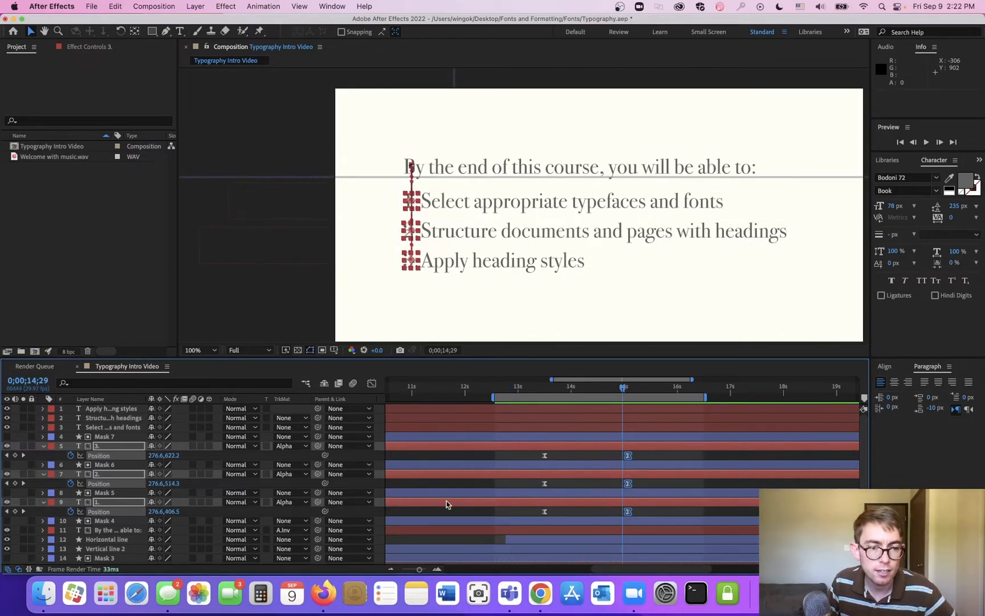
- Reveal the "By the end of this course" heading's keyframes and move its ending Position keyframe to about 15:02
{"action": "left_click", "coordinate": [117, 531]}
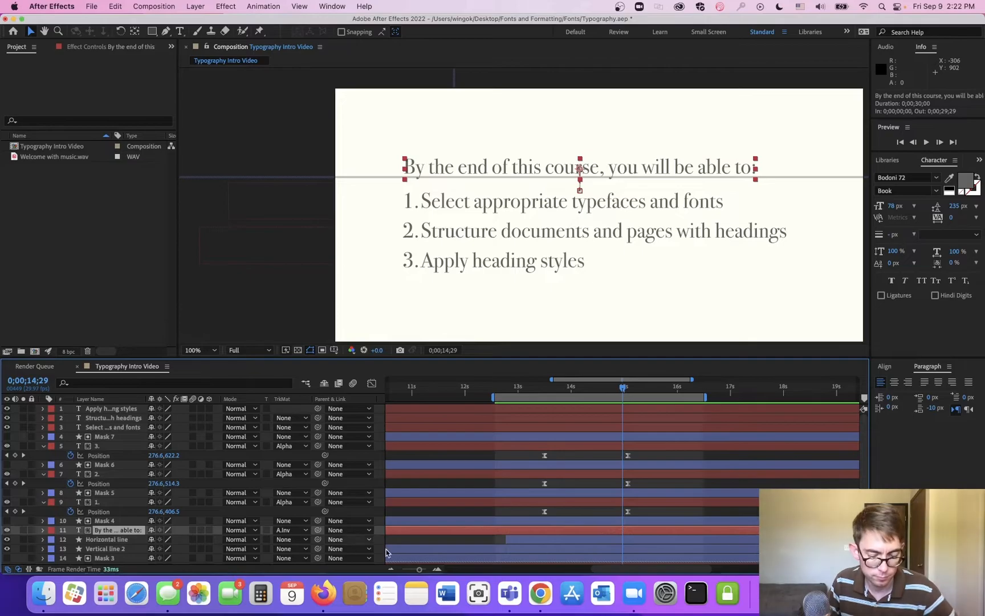
{"action": "key", "text": "u"}
{"action": "left_click", "coordinate": [571, 539]}
{"action": "left_click_drag", "start_coordinate": [572, 539], "coordinate": [632, 541]}
- Shift all Position keyframes of the three number layers to start at about 14:10, and preview the timing
{"action": "left_click_drag", "start_coordinate": [653, 454], "coordinate": [589, 514]}
{"action": "left_click", "coordinate": [518, 388]}
{"action": "key", "text": "space"}
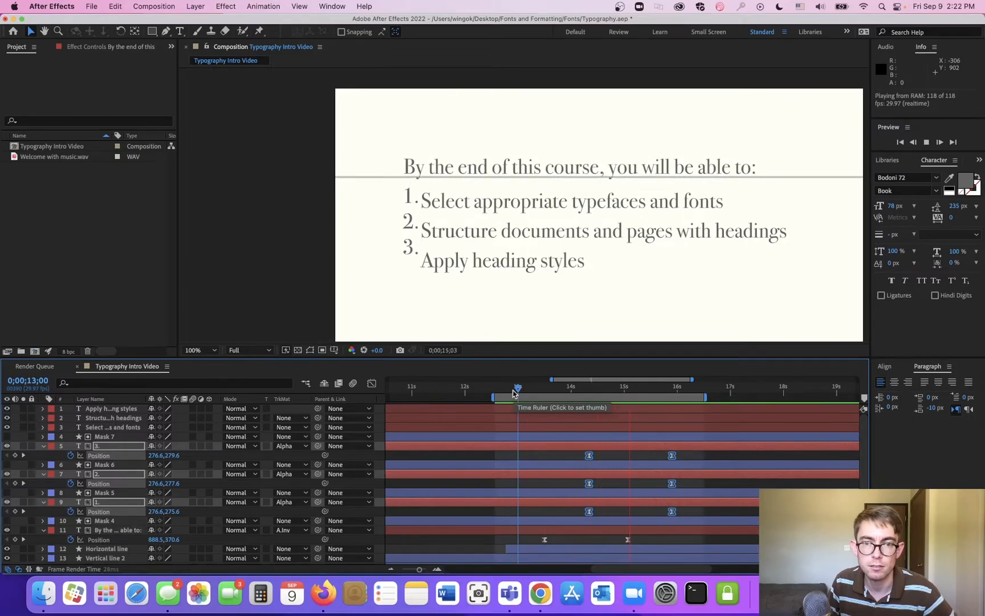
{"action": "key", "text": "space"}
{"action": "key", "text": "space"}
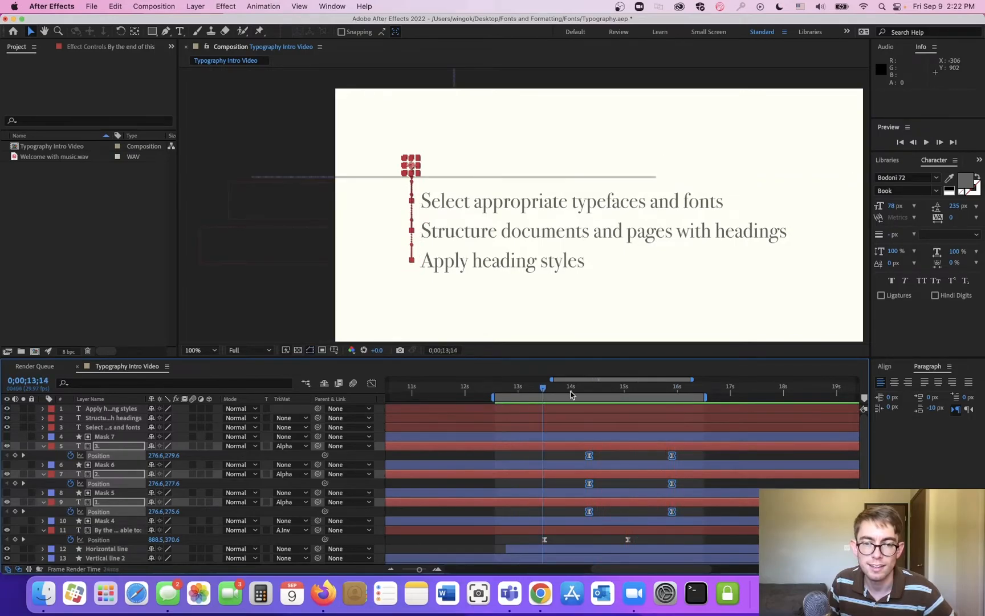
{"action": "key", "text": "space"}
- Shift the three number layers' Position keyframes earlier to start at about 13:27, and preview the timing
{"action": "left_click_drag", "start_coordinate": [589, 455], "coordinate": [565, 457]}
{"action": "left_click", "coordinate": [506, 391]}
{"action": "key", "text": "space"}
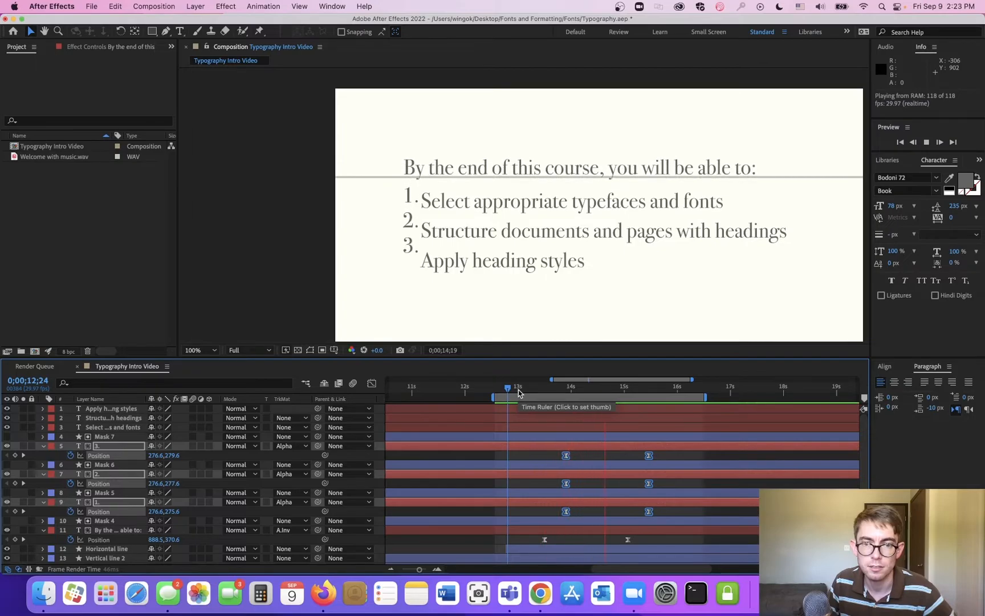
{"action": "key", "text": "space"}
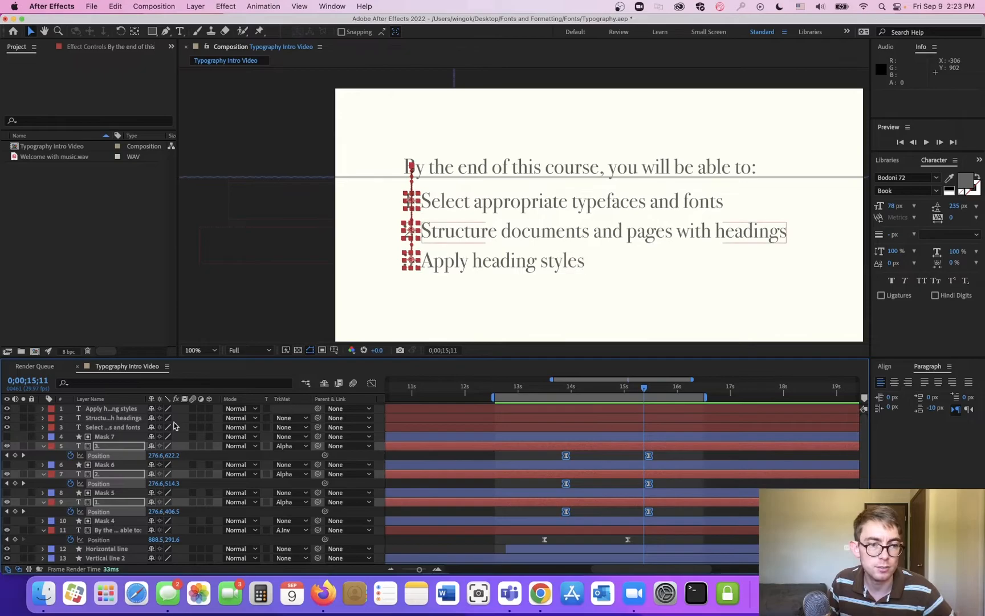
- Add Position keyframes at 15:11 and 16:02 to the "Select appropriate typefaces and fonts" layer
{"action": "left_click", "coordinate": [115, 429]}
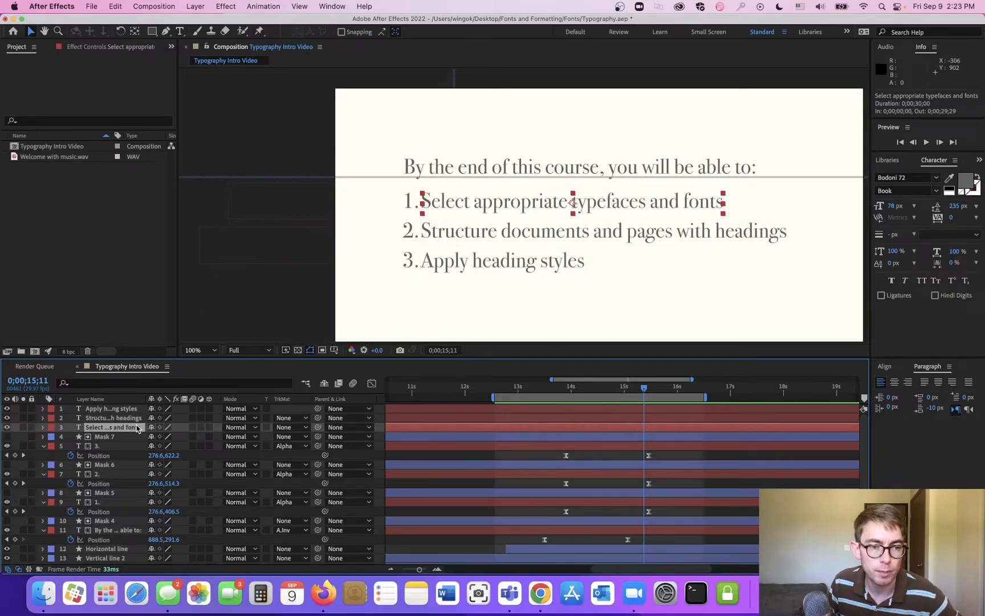
{"action": "key", "text": "p"}
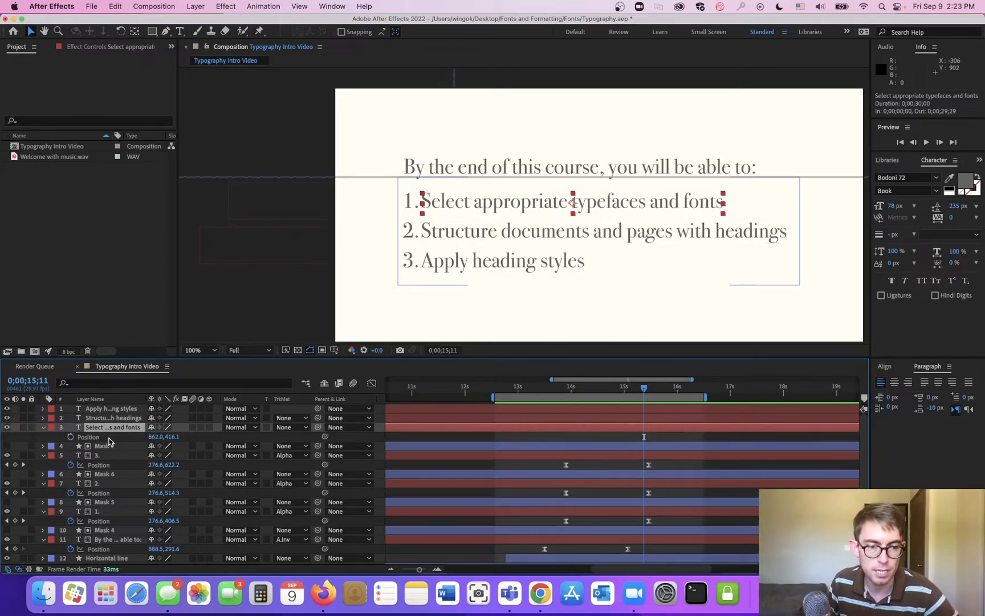
{"action": "left_click", "coordinate": [70, 436]}
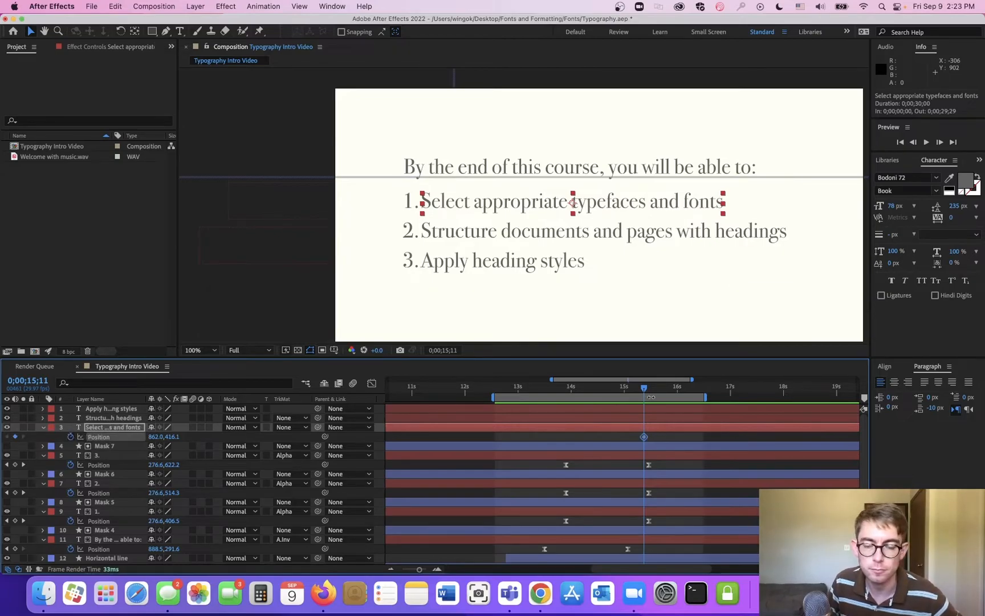
{"action": "left_click_drag", "start_coordinate": [645, 390], "coordinate": [681, 390]}
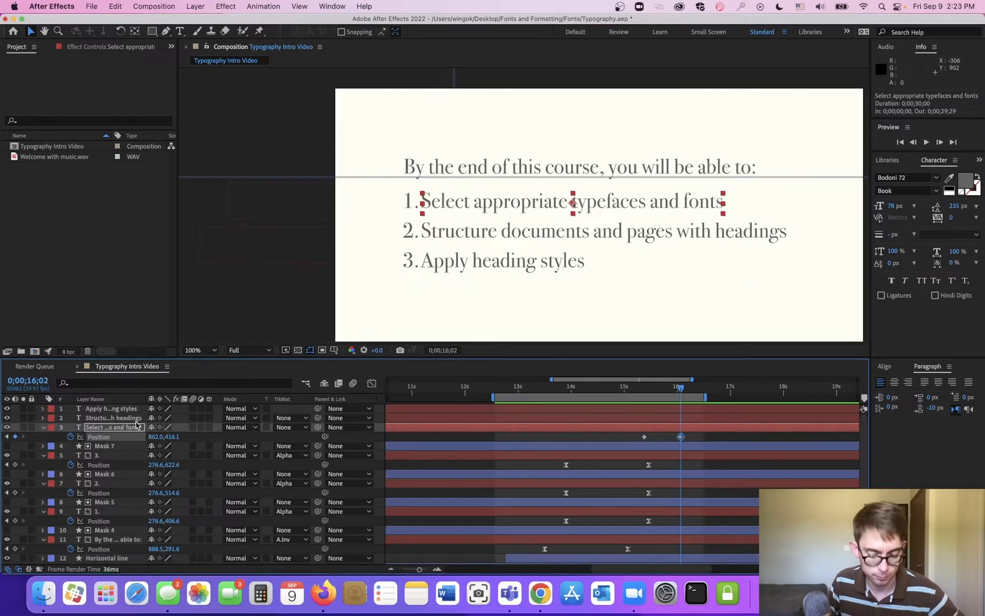
- At the first Position keyframe of the "Select appropriate typefaces and fonts" layer, set the X position to -267.0
{"action": "key", "text": "j"}
{"action": "key", "text": "j"}
{"action": "left_click_drag", "start_coordinate": [142, 439], "coordinate": [91, 459]}
{"action": "left_click_drag", "start_coordinate": [154, 436], "coordinate": [2, 541]}
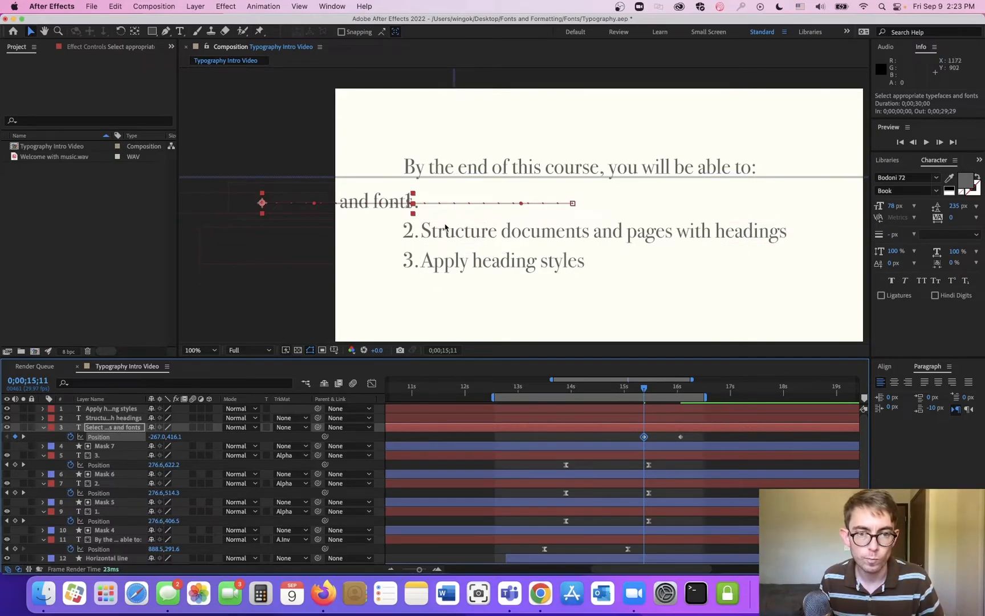
{"action": "left_click", "coordinate": [153, 31]}
{"action": "left_click_drag", "start_coordinate": [426, 308], "coordinate": [637, 226]}
{"action": "key", "text": "super+z"}
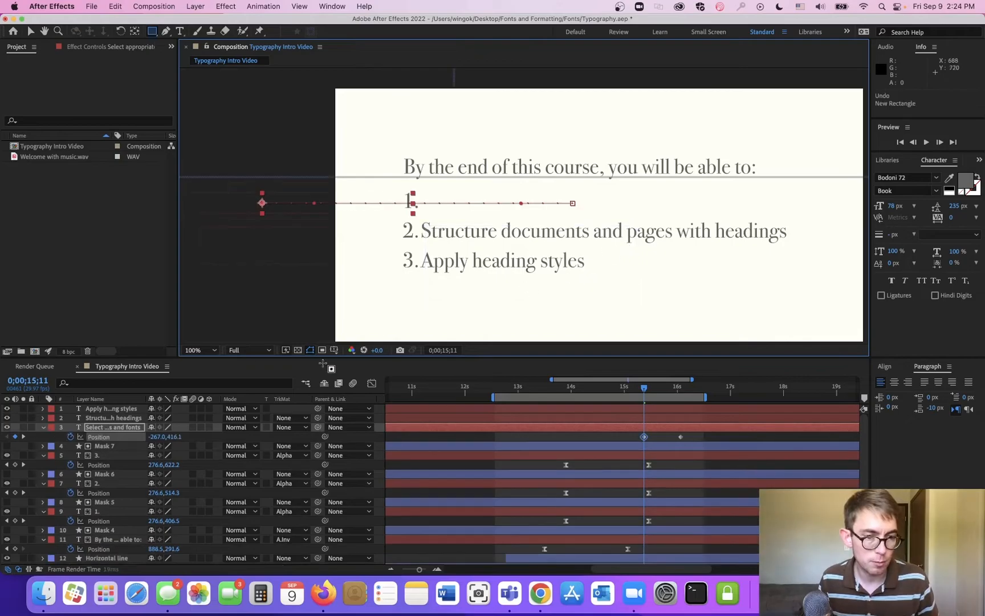
- With no layer selected, draw a rectangle shape layer covering the objectives' text and align its left edge just after the numbers
{"action": "key", "text": "v"}
{"action": "left_click", "coordinate": [258, 295]}
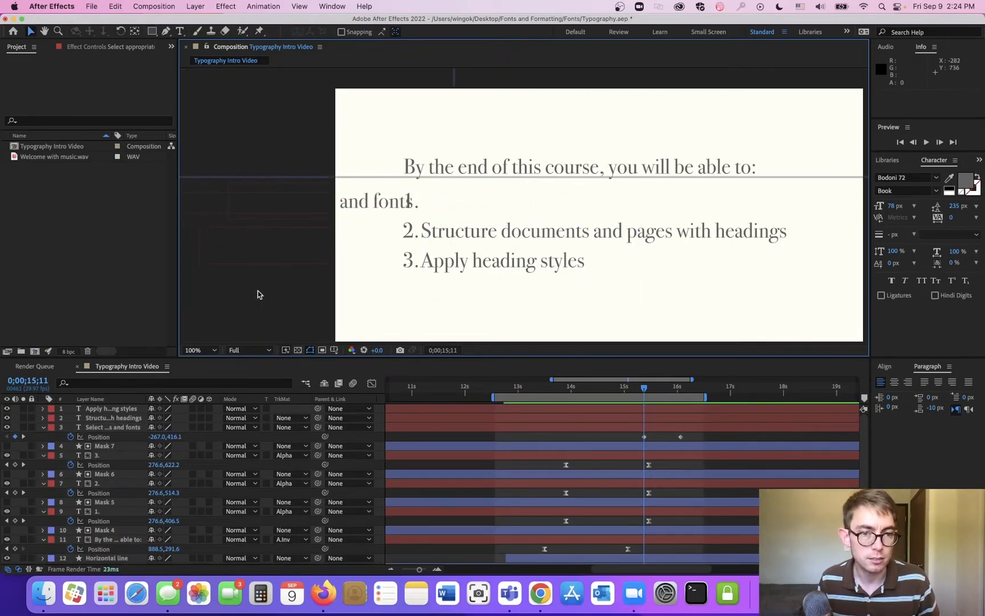
{"action": "left_click", "coordinate": [152, 32]}
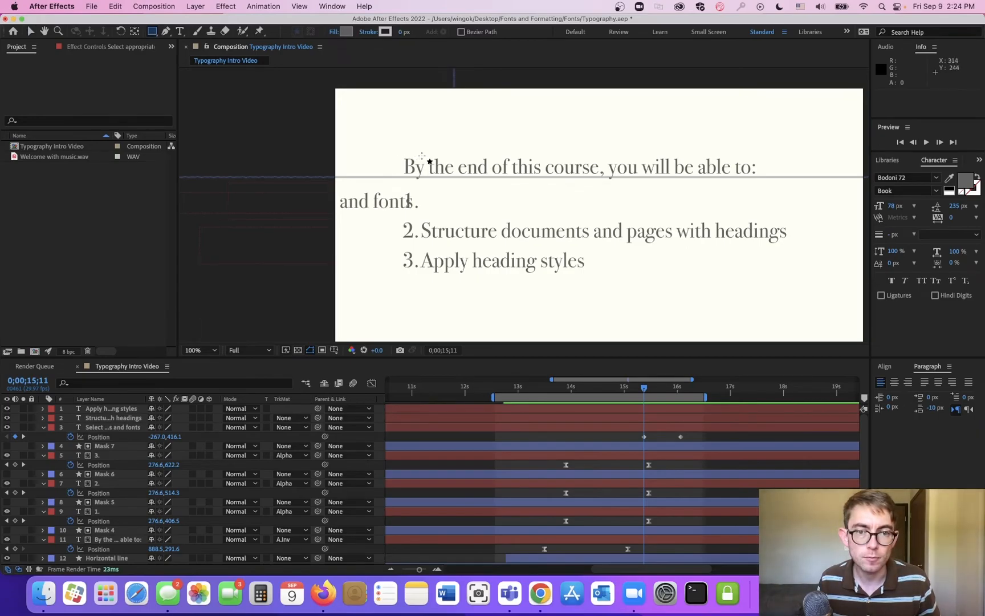
{"action": "left_click_drag", "start_coordinate": [425, 156], "coordinate": [812, 289]}
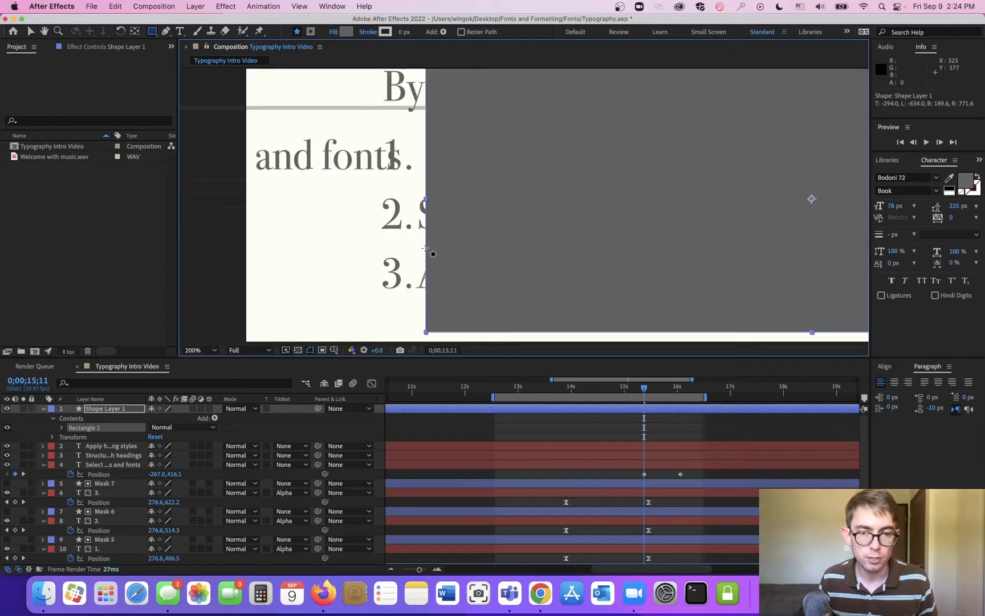
{"action": "scroll", "coordinate": [431, 248], "scroll_direction": "up", "scroll_amount": 2}
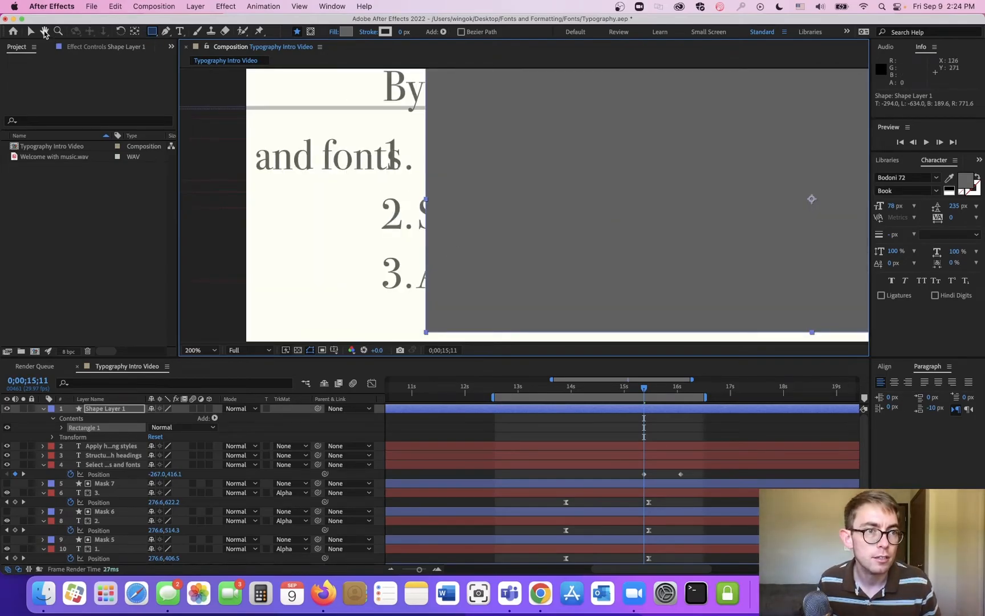
{"action": "left_click", "coordinate": [31, 31]}
{"action": "left_click_drag", "start_coordinate": [575, 218], "coordinate": [565, 223]}
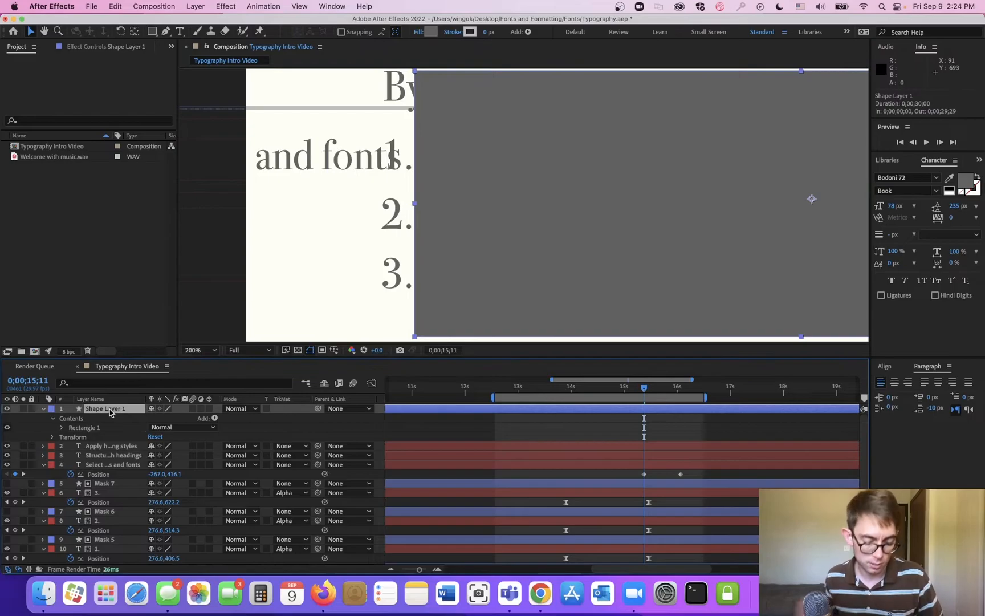
- Rename the new rectangle shape layer to "Mask 8"
{"action": "type", "text": "Mask"}
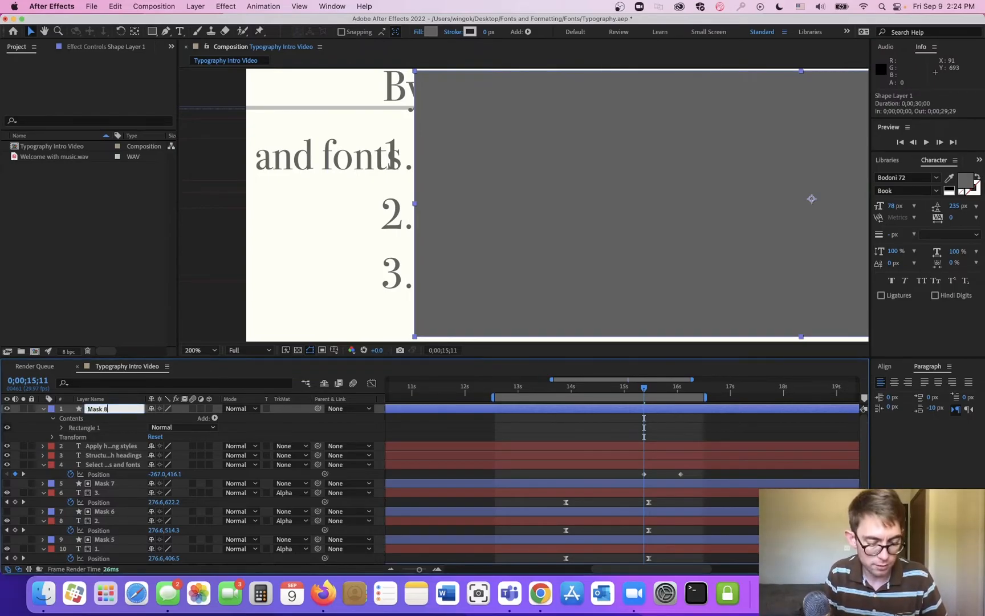
{"action": "type", "text": " 8"}
{"action": "key", "text": "Return"}
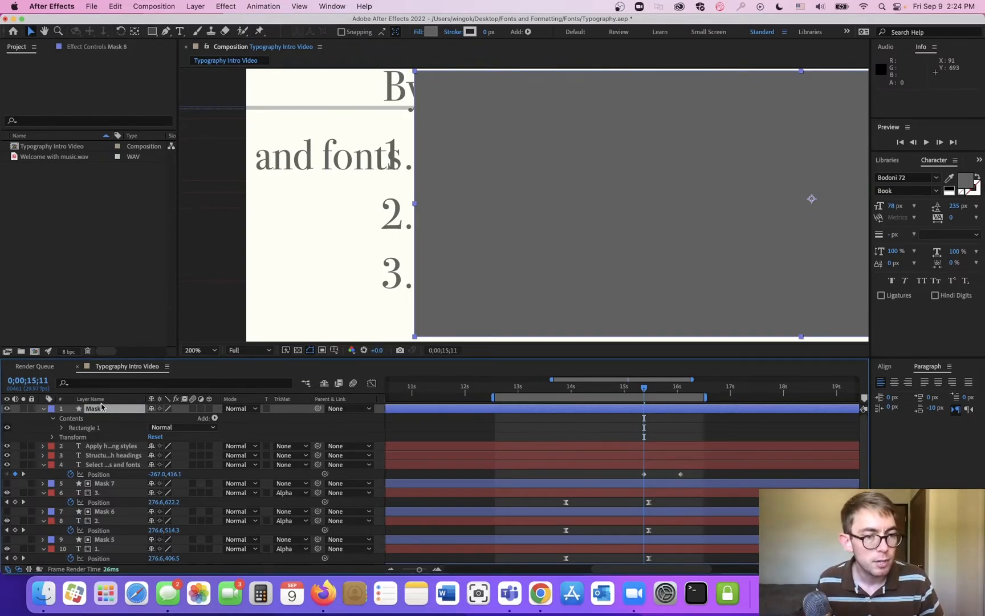
- Place Mask 8 directly above the "Select appropriate typefaces and fonts" layer and set that text layer to Alpha Matte "Mask 8"
{"action": "left_click_drag", "start_coordinate": [105, 407], "coordinate": [121, 467]}
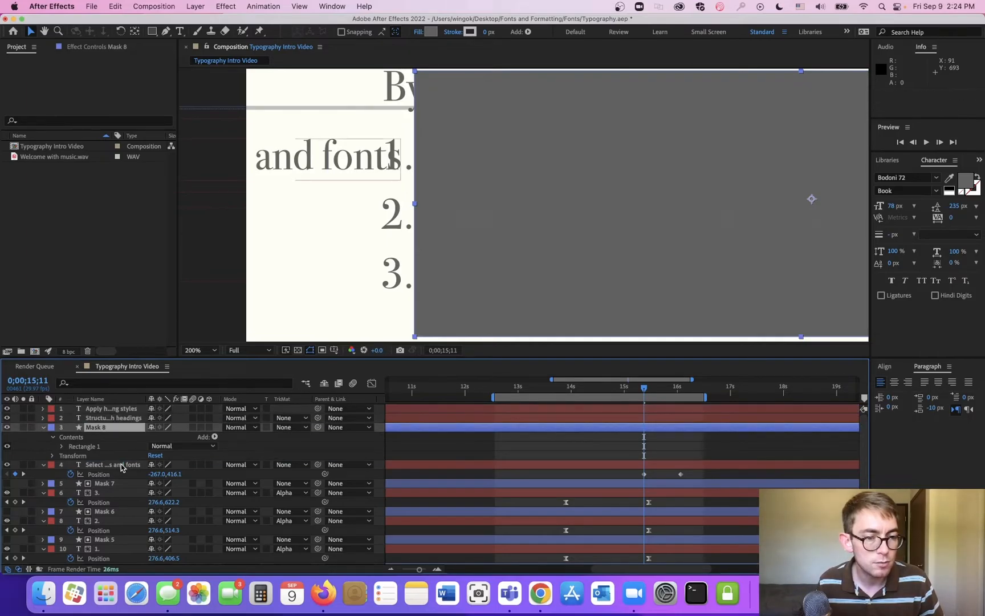
{"action": "left_click", "coordinate": [298, 466]}
{"action": "left_click", "coordinate": [323, 495]}
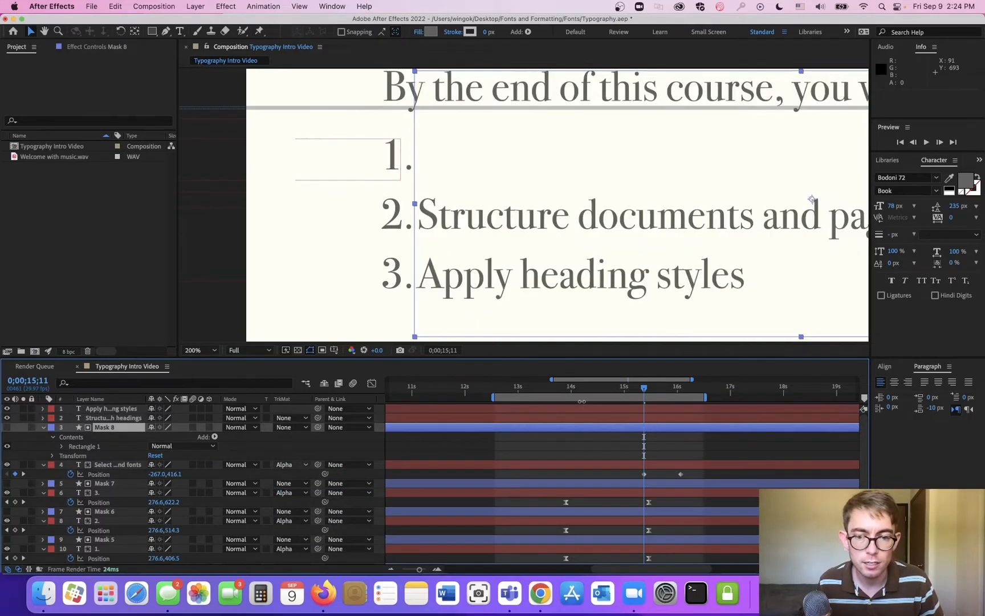
- Preview the "Select appropriate typefaces and fonts" slide-in and extend the work area's end to just past 18 seconds
{"action": "left_click", "coordinate": [604, 389]}
{"action": "key", "text": "space"}
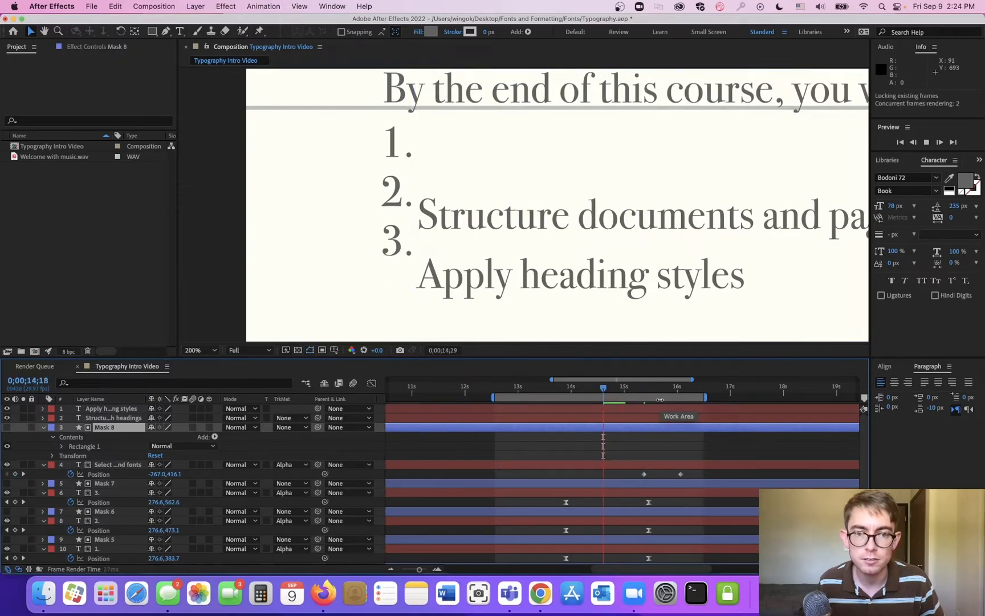
{"action": "key", "text": "space"}
{"action": "left_click", "coordinate": [623, 389]}
{"action": "key", "text": "space"}
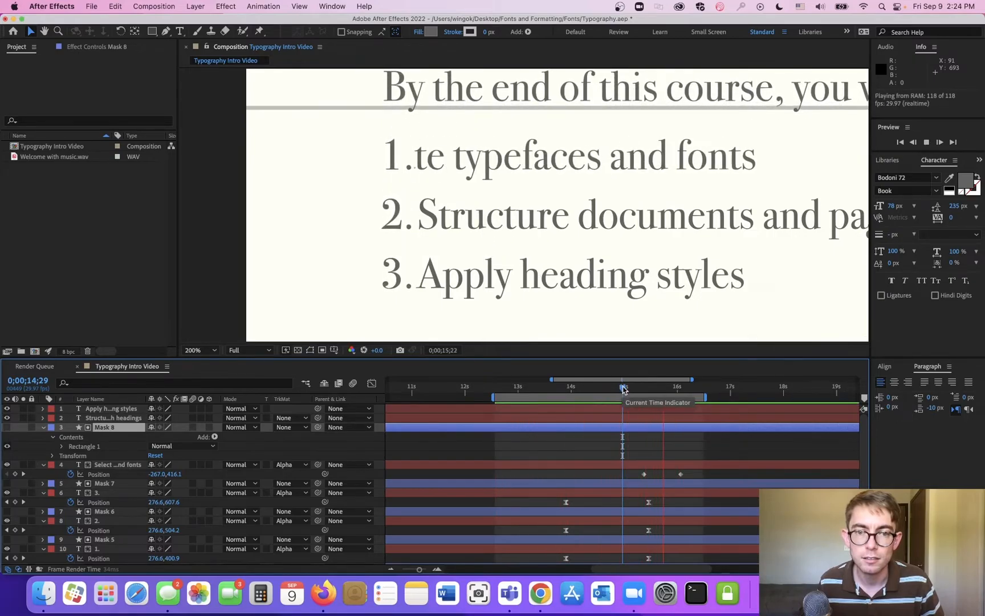
{"action": "key", "text": "space"}
{"action": "left_click_drag", "start_coordinate": [709, 400], "coordinate": [799, 400]}
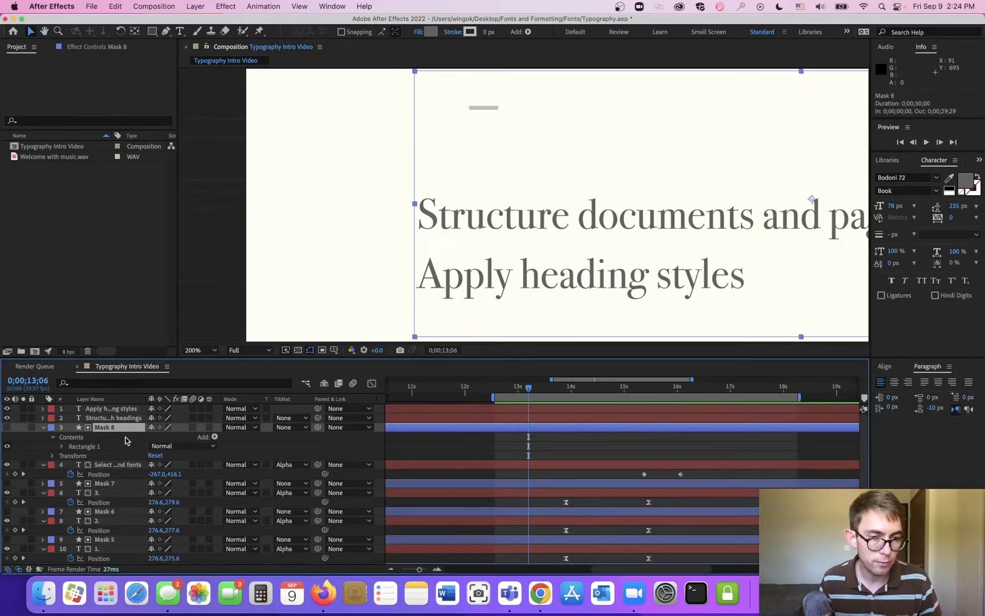
- Duplicate Mask 8 twice, placing Mask 9 above the "Structure documents" text layer and Mask 10 above "Apply heading styles"
{"action": "key", "text": "super+d"}
{"action": "key", "text": "super+d"}
{"action": "mouse_move", "coordinate": [112, 429]}
{"action": "left_mouse_down"}
{"action": "mouse_move", "coordinate": [111, 408]}
{"action": "mouse_move", "coordinate": [111, 439]}
{"action": "mouse_move", "coordinate": [108, 425]}
{"action": "left_mouse_up"}
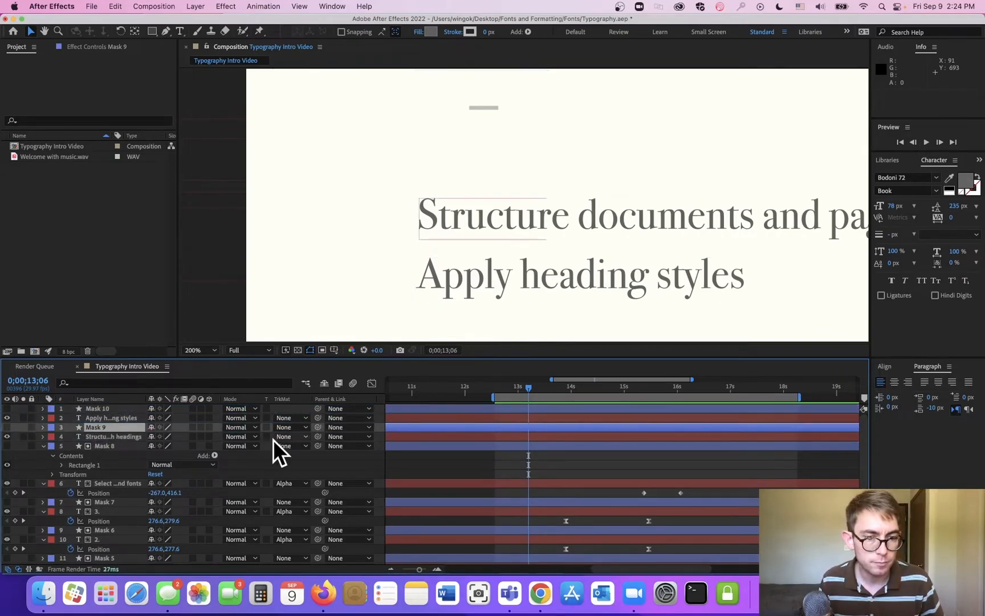
- Set the "Structure documents" text layer to Alpha Matte "Mask 9" and "Apply heading styles" to Alpha Matte "Mask 10"
{"action": "left_click", "coordinate": [290, 440]}
{"action": "left_click", "coordinate": [292, 467]}
{"action": "left_click", "coordinate": [297, 426]}
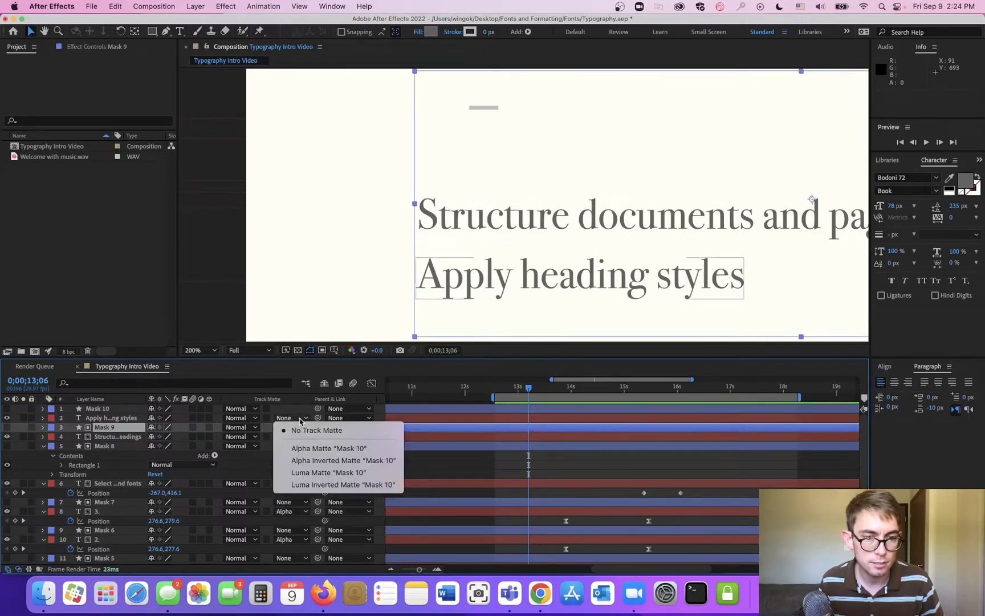
{"action": "left_click", "coordinate": [327, 449]}
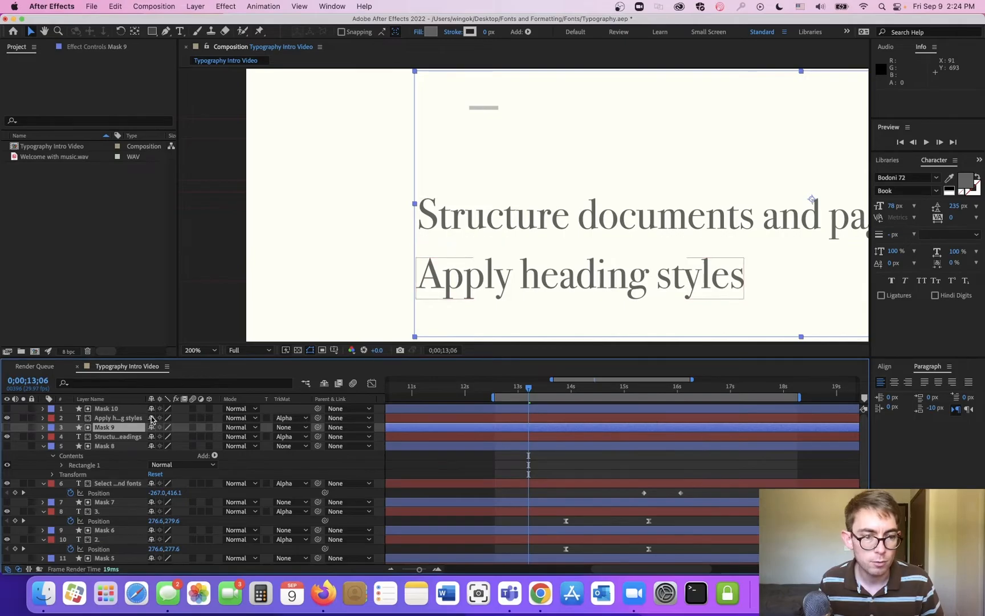
- Move the second Position keyframe of "Select appropriate typefaces and fonts" to 0;00;17;02 and preview the slower slide-in
{"action": "left_click", "coordinate": [118, 436]}
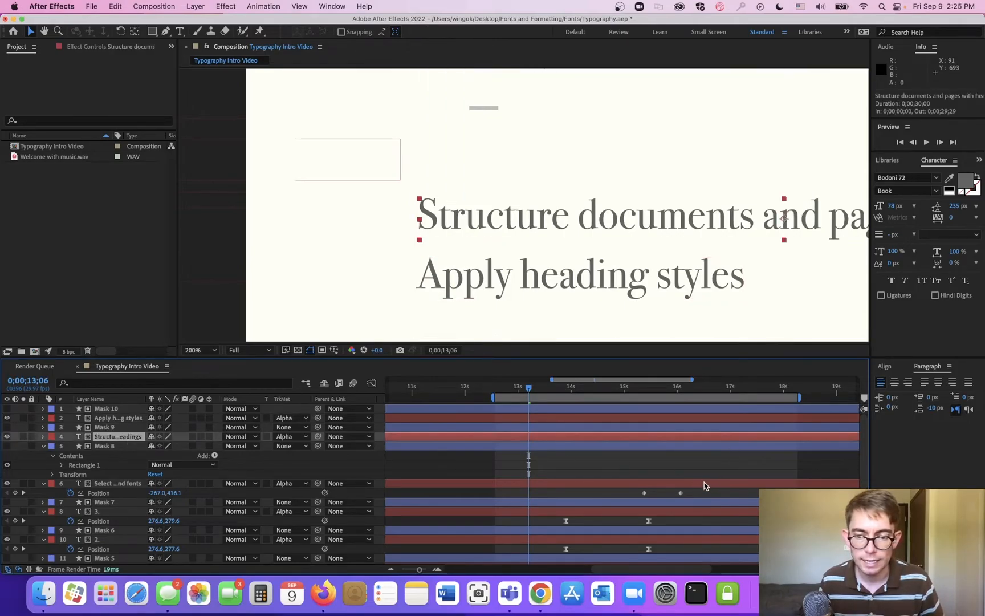
{"action": "left_click", "coordinate": [682, 493]}
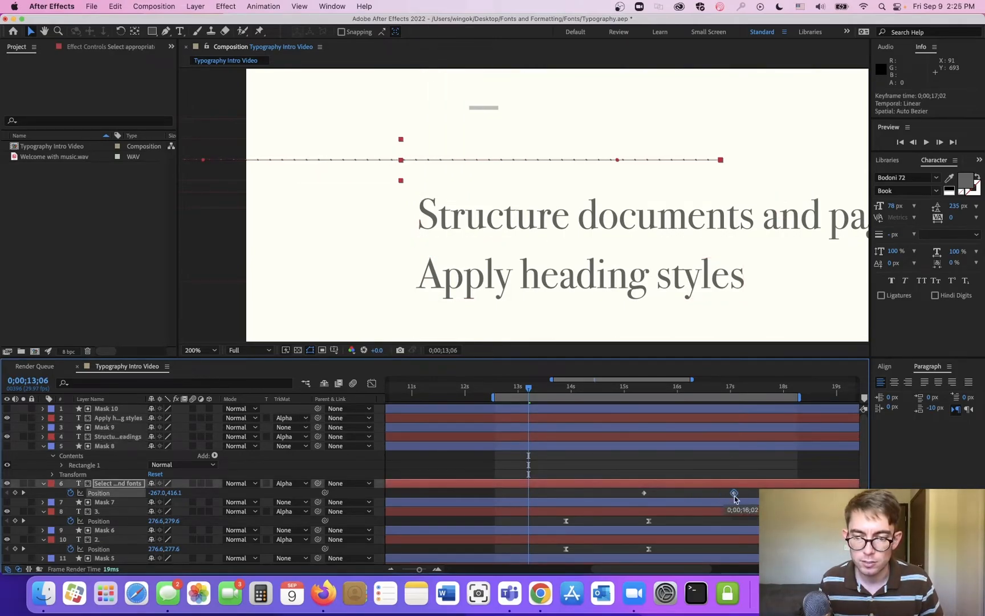
{"action": "left_click", "coordinate": [631, 391]}
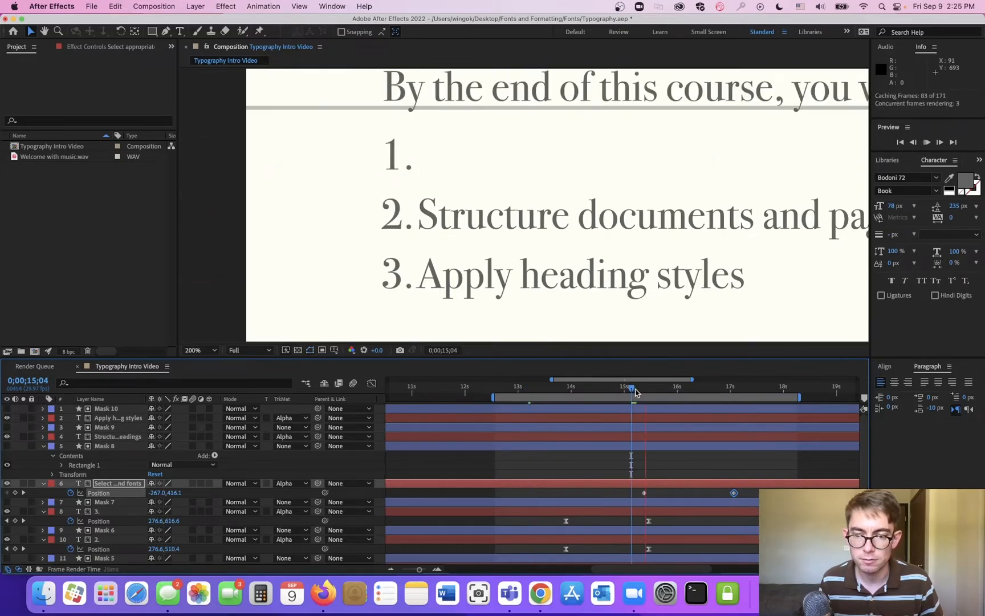
{"action": "key", "text": "space"}
{"action": "left_click", "coordinate": [635, 390]}
{"action": "key", "text": "space"}
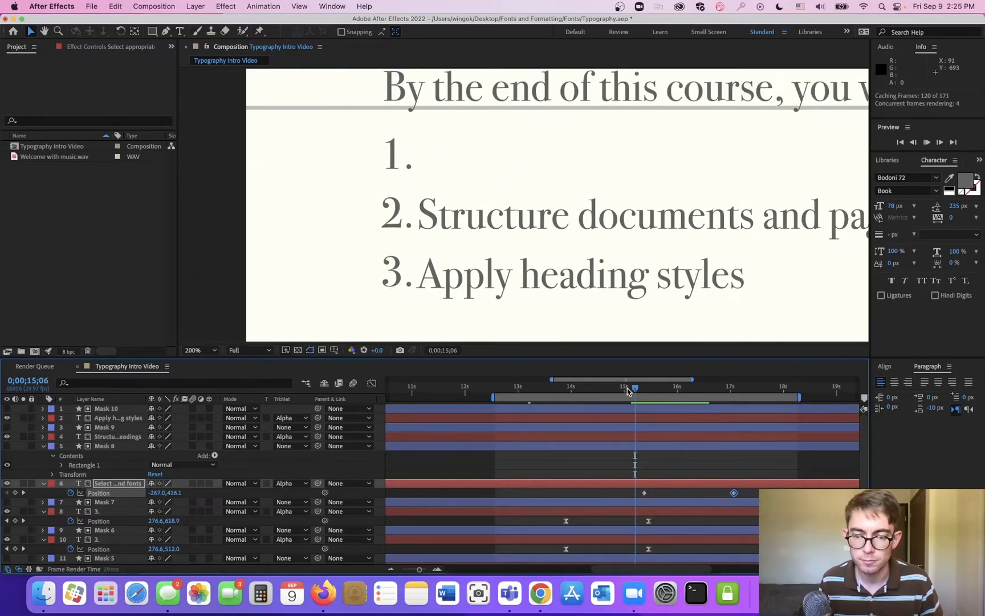
{"action": "left_click", "coordinate": [628, 389]}
{"action": "key", "text": "space"}
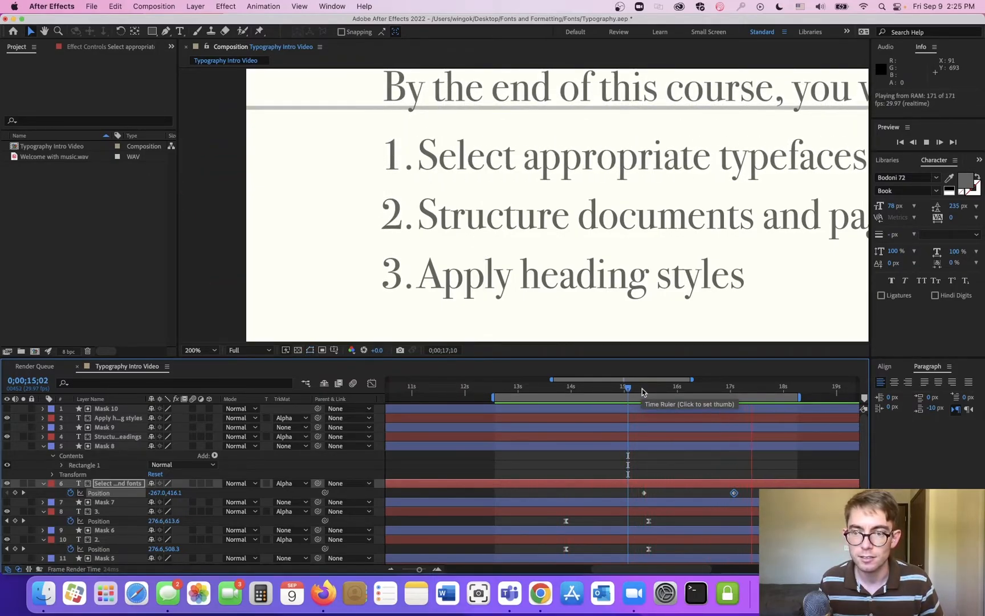
{"action": "key", "text": "space"}
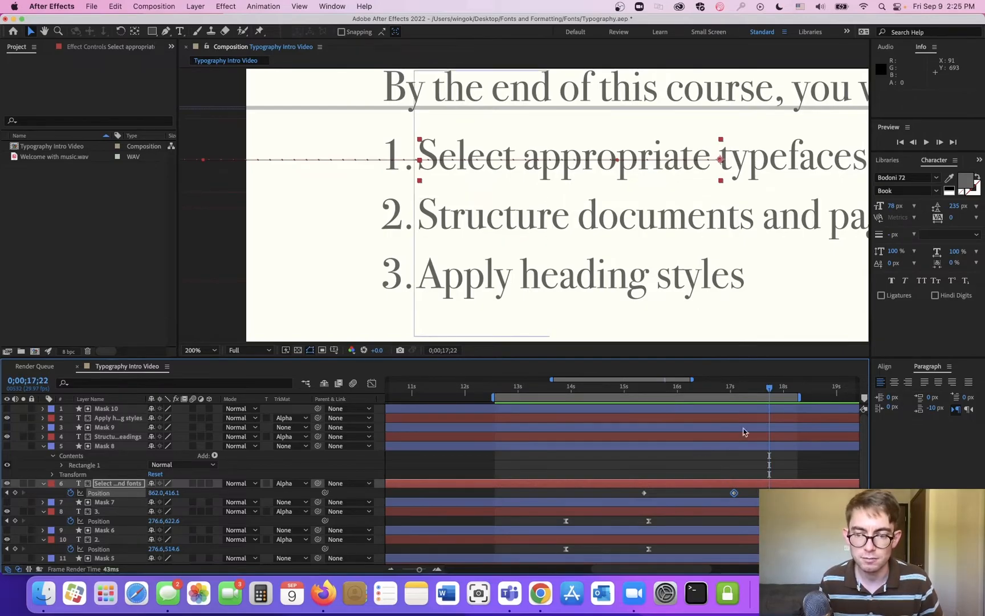
- Extend the work area's end to 0;00;21;06 and select both Position keyframes of "Select appropriate typefaces and fonts"
{"action": "left_click_drag", "start_coordinate": [420, 569], "coordinate": [416, 569]}
{"action": "left_click_drag", "start_coordinate": [644, 398], "coordinate": [752, 394]}
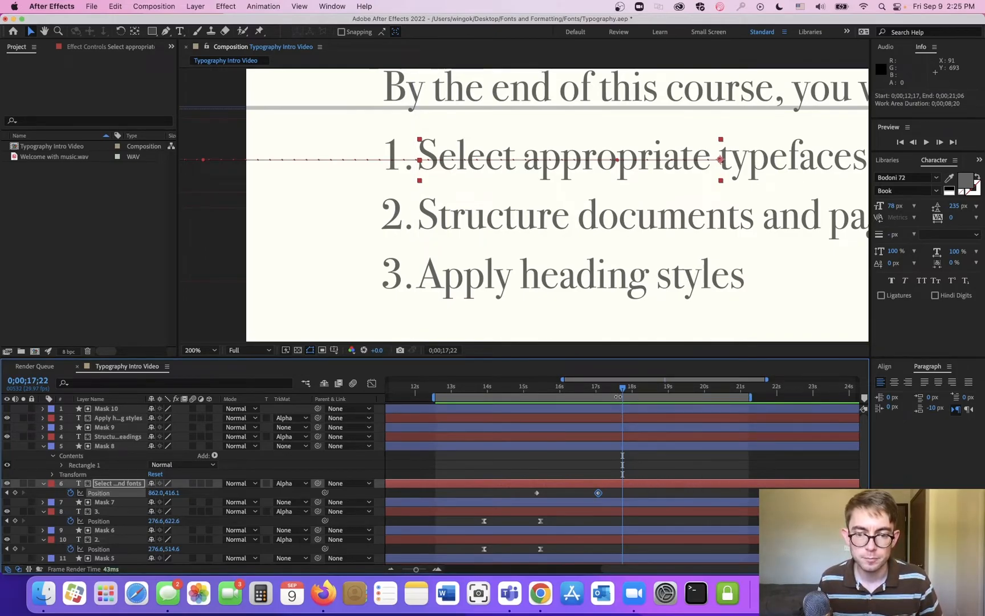
{"action": "left_click_drag", "start_coordinate": [614, 489], "coordinate": [541, 499]}
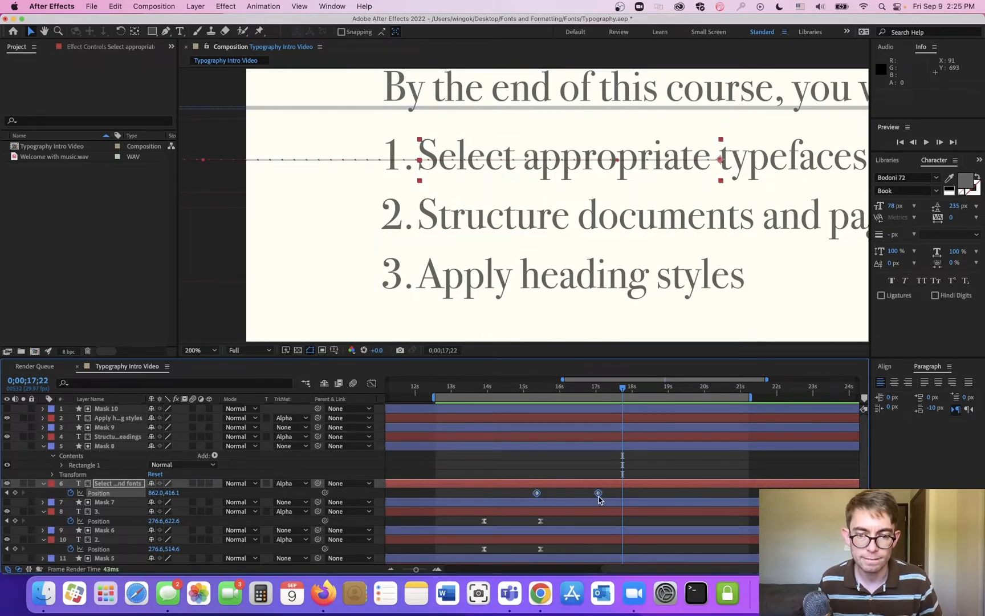
{"action": "left_click", "coordinate": [561, 437]}
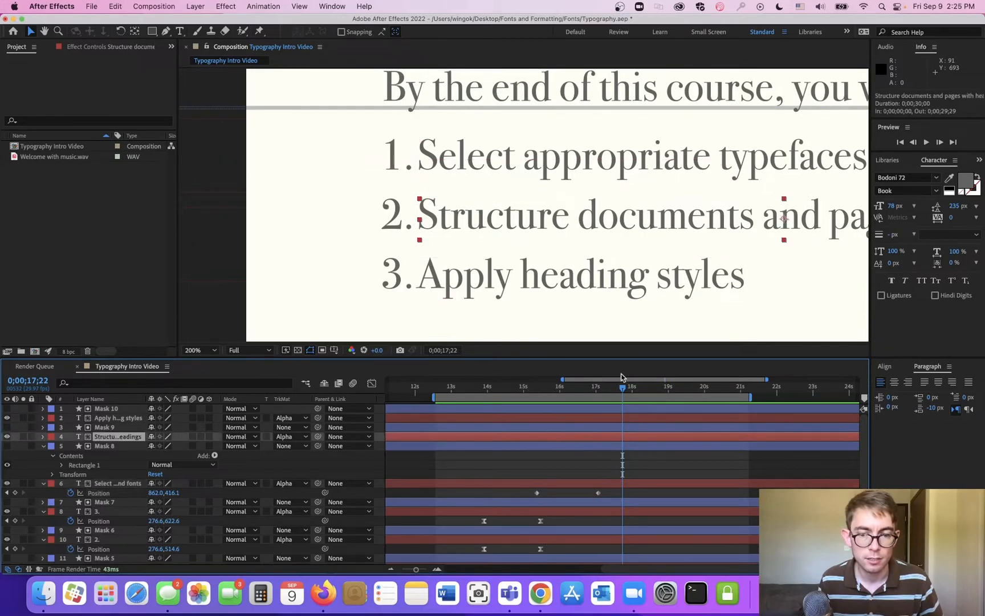
{"action": "left_click_drag", "start_coordinate": [611, 494], "coordinate": [532, 489]}
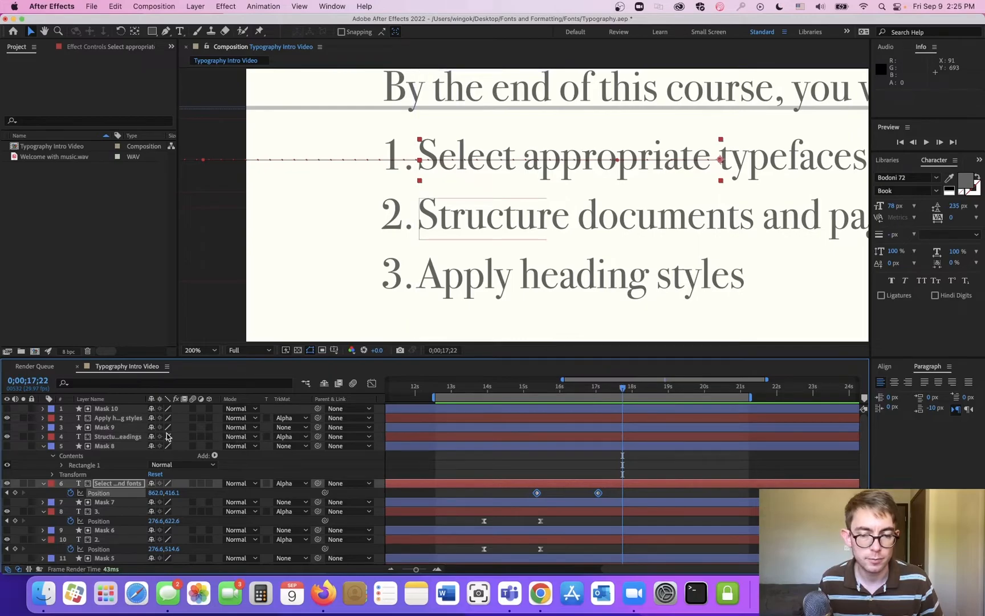
- Add Position keyframes to the "Structure documents" text layer at 0;00;17;22 and 0;00;19;08
{"action": "left_click", "coordinate": [117, 437]}
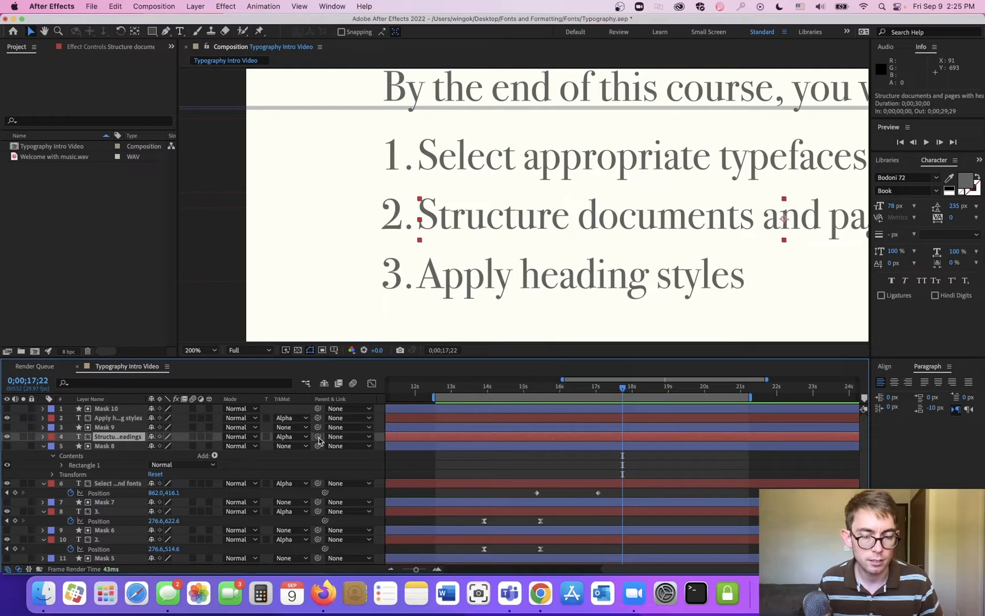
{"action": "key", "text": "p"}
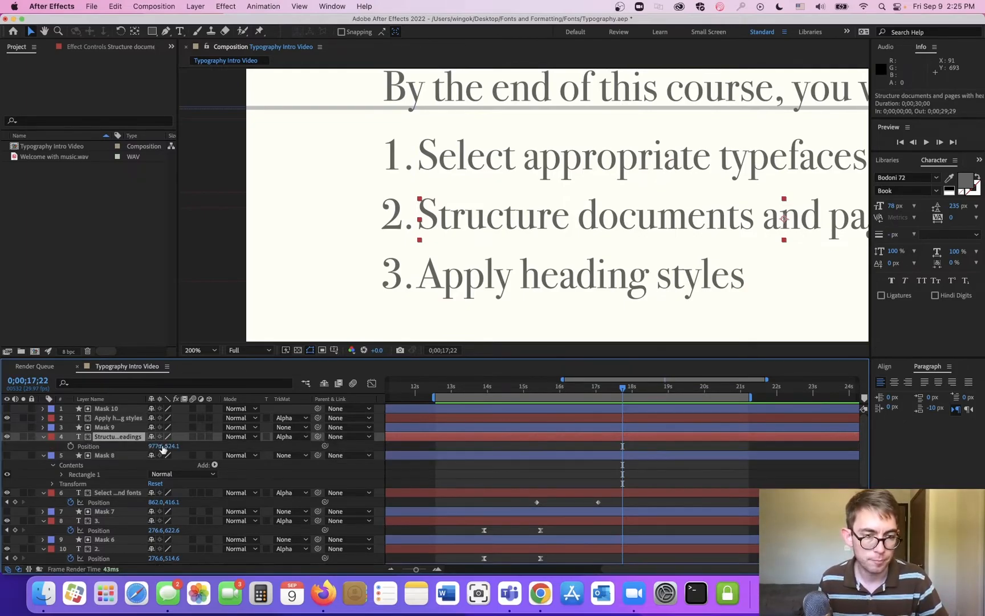
{"action": "left_click", "coordinate": [71, 446]}
{"action": "left_click", "coordinate": [677, 391]}
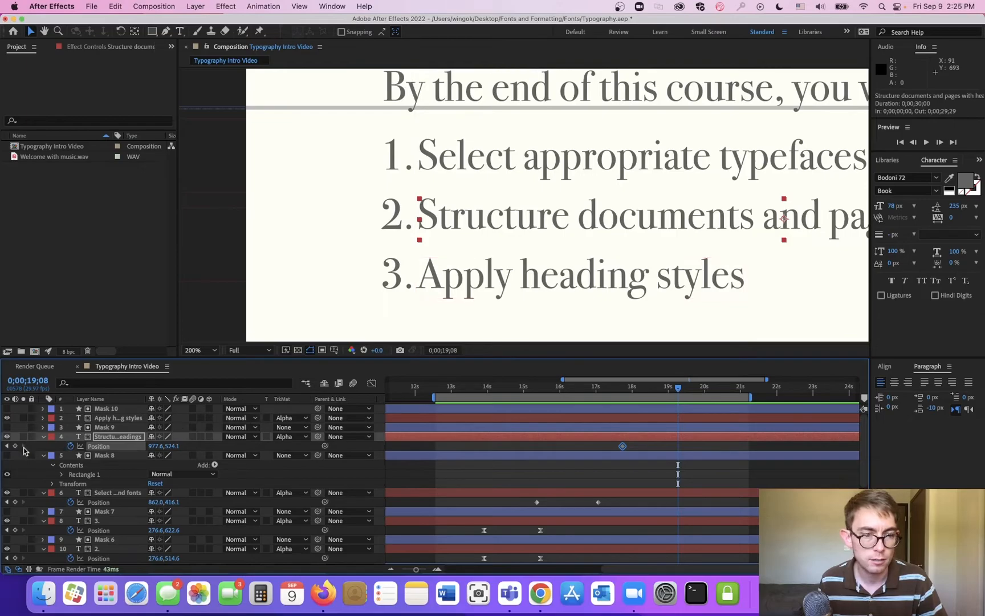
- At the first Position keyframe of the "Structure documents" text layer, set the X position to -405.4
{"action": "left_click", "coordinate": [7, 446]}
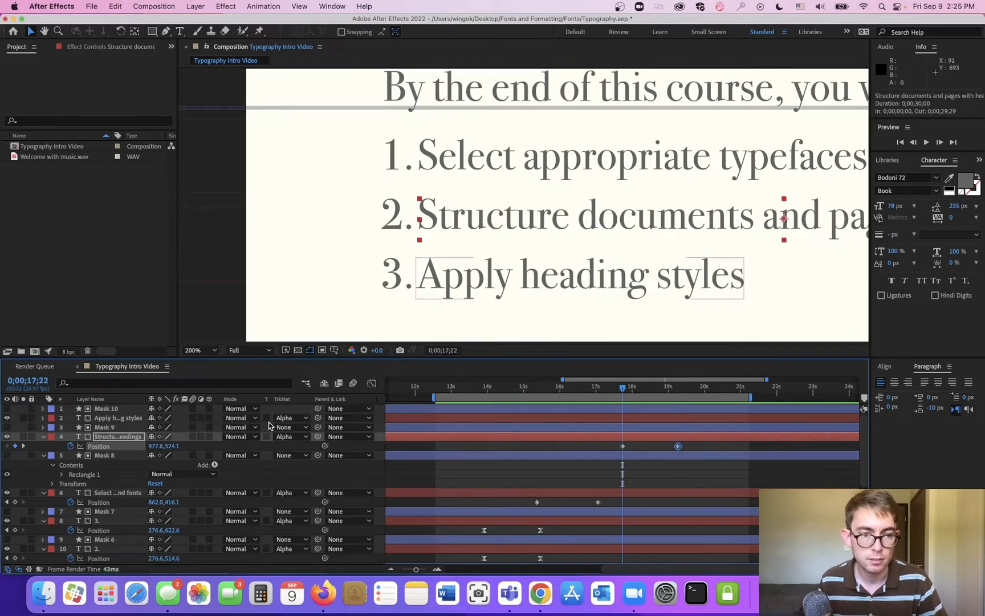
{"action": "left_click_drag", "start_coordinate": [157, 446], "coordinate": [51, 454]}
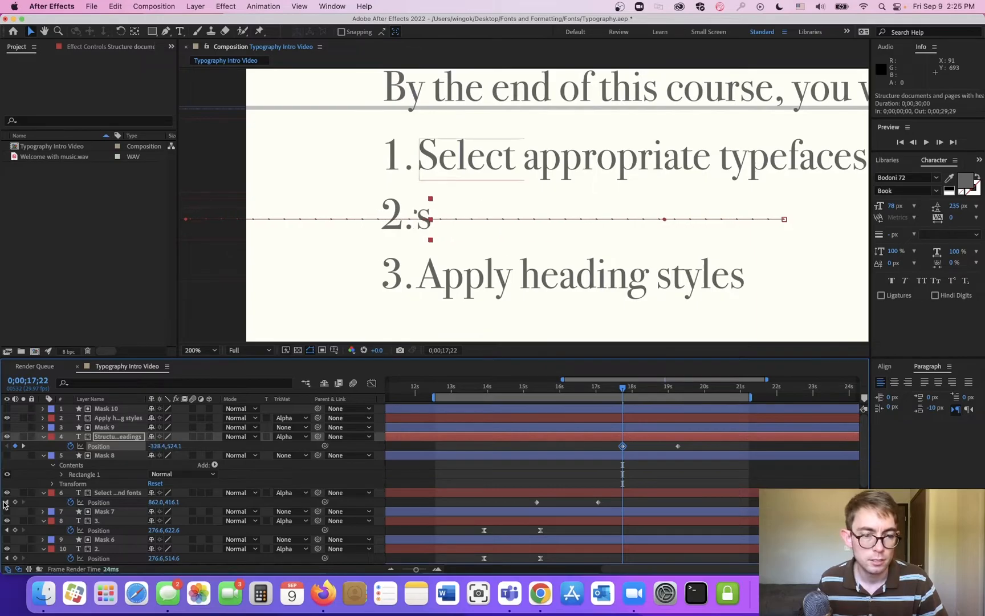
{"action": "left_click_drag", "start_coordinate": [156, 445], "coordinate": [121, 450]}
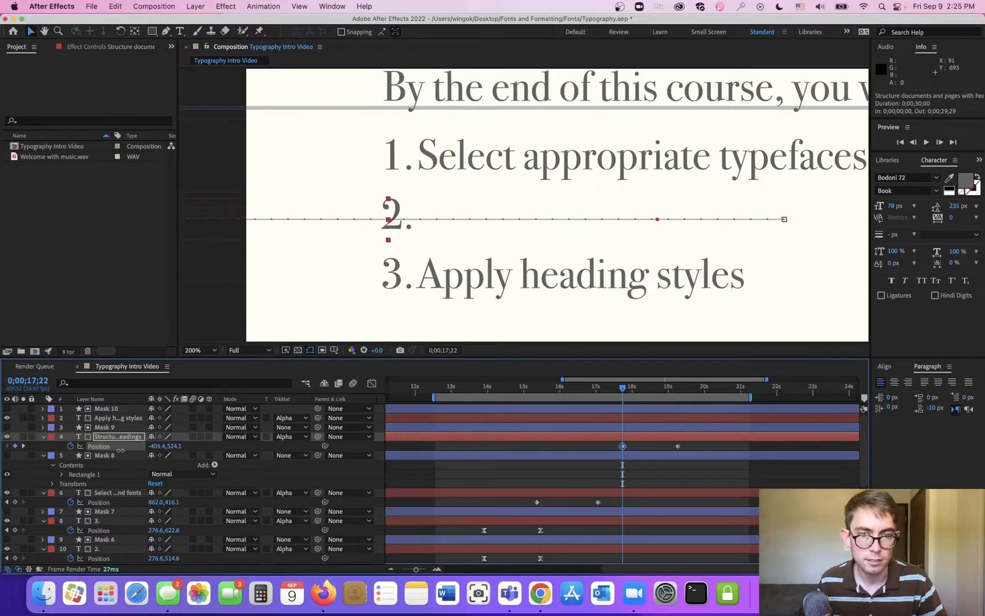
- Reveal the Position property of "Apply heading styles" and preview the second objective's slide-in from 0;00;16;18
{"action": "left_click", "coordinate": [651, 418]}
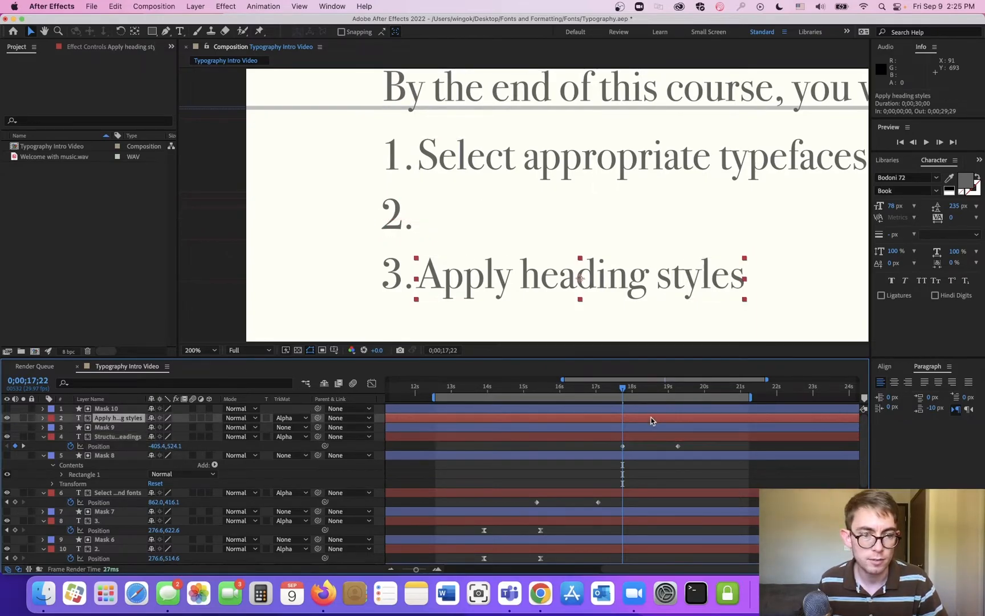
{"action": "key", "text": "p"}
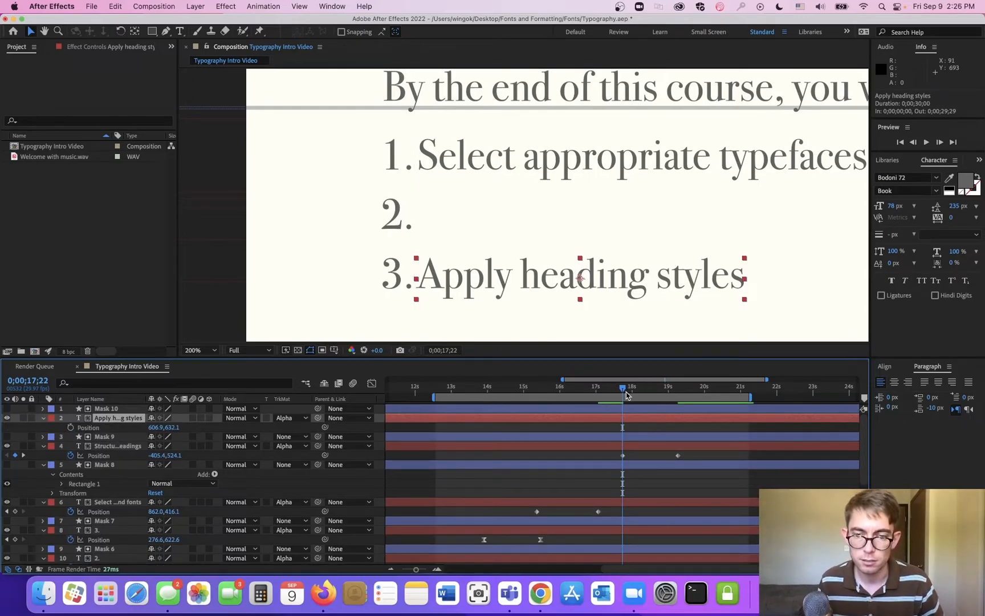
{"action": "left_click", "coordinate": [582, 388]}
{"action": "key", "text": "space"}
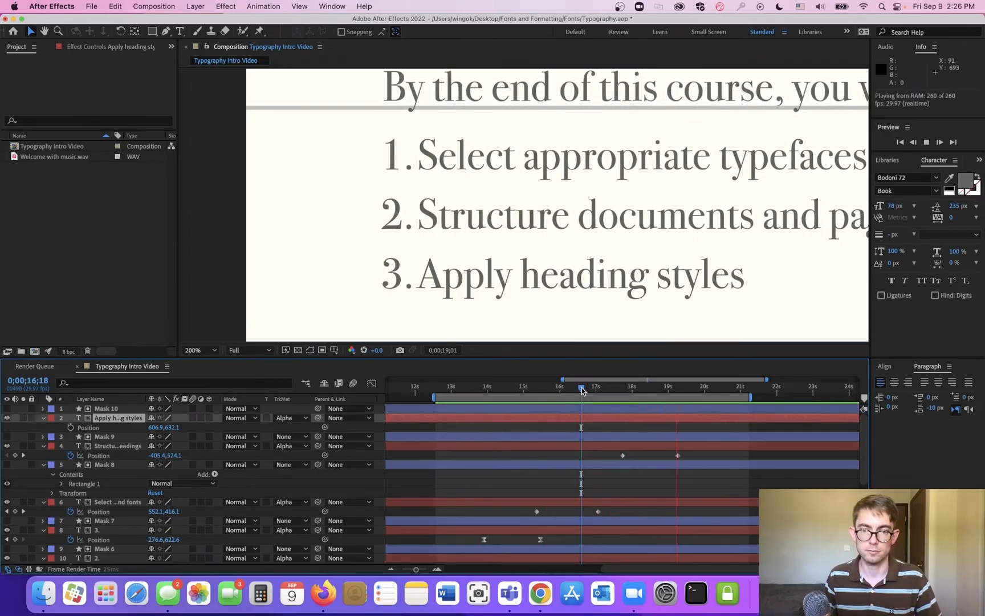
{"action": "key", "text": "space"}
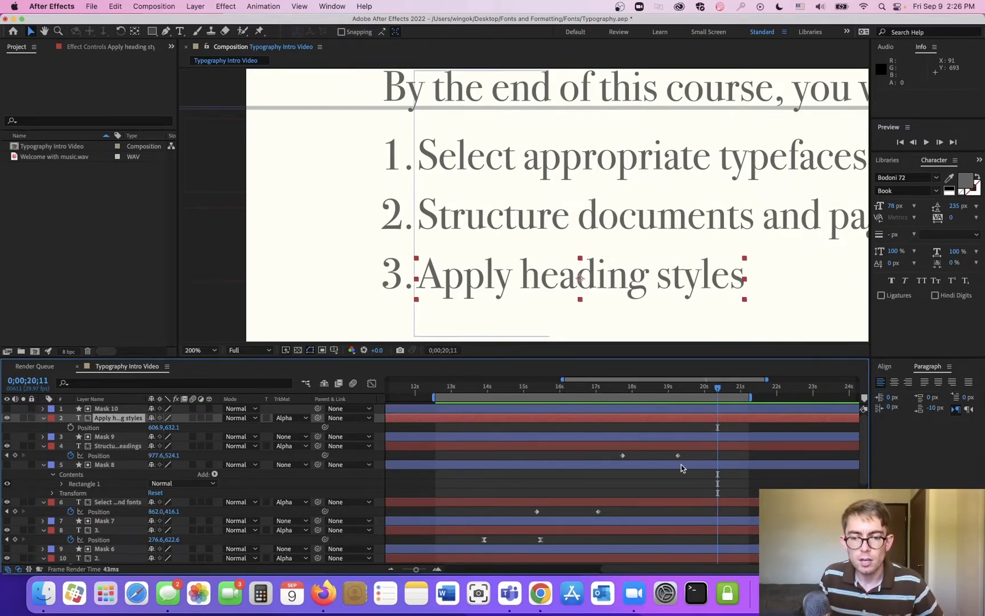
- Move the second Position keyframe of the "Structure documents" layer slightly earlier and that of "Select appropriate typefaces and fonts" to about 16.5 seconds
{"action": "left_click", "coordinate": [678, 455]}
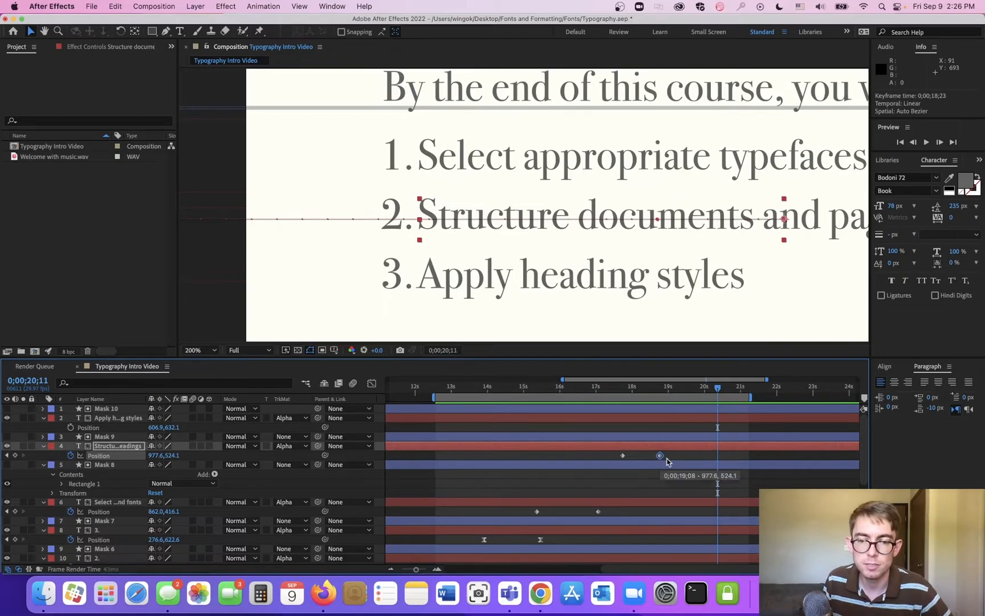
{"action": "left_click_drag", "start_coordinate": [601, 512], "coordinate": [578, 514]}
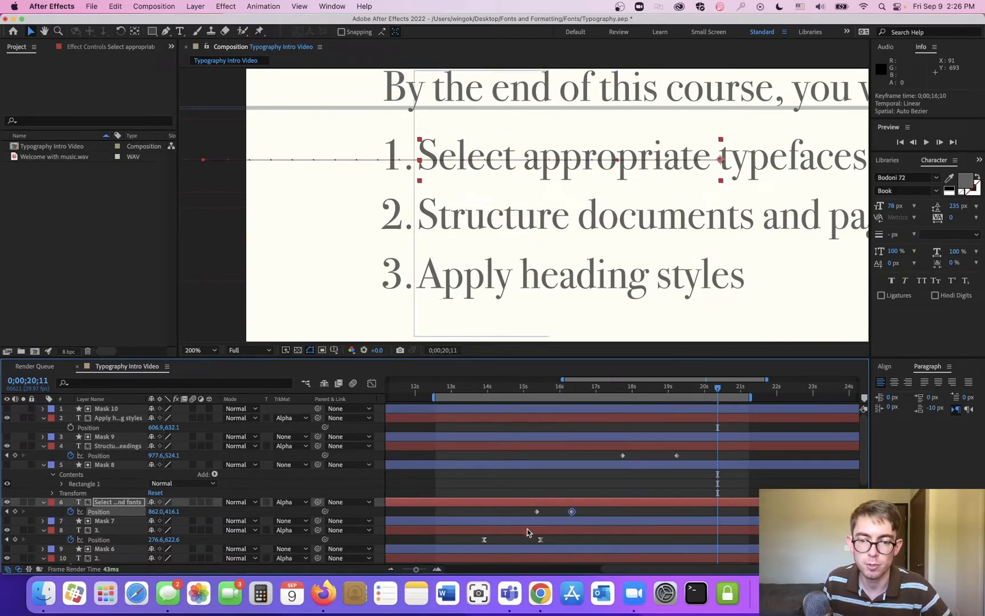
{"action": "left_click_drag", "start_coordinate": [580, 515], "coordinate": [581, 515]}
- Extend the work area's end to 0;00;23;15 and preview from 0;00;19;24, stopping at 0;00;20;15
{"action": "left_click_drag", "start_coordinate": [752, 397], "coordinate": [833, 397]}
{"action": "left_click", "coordinate": [697, 391]}
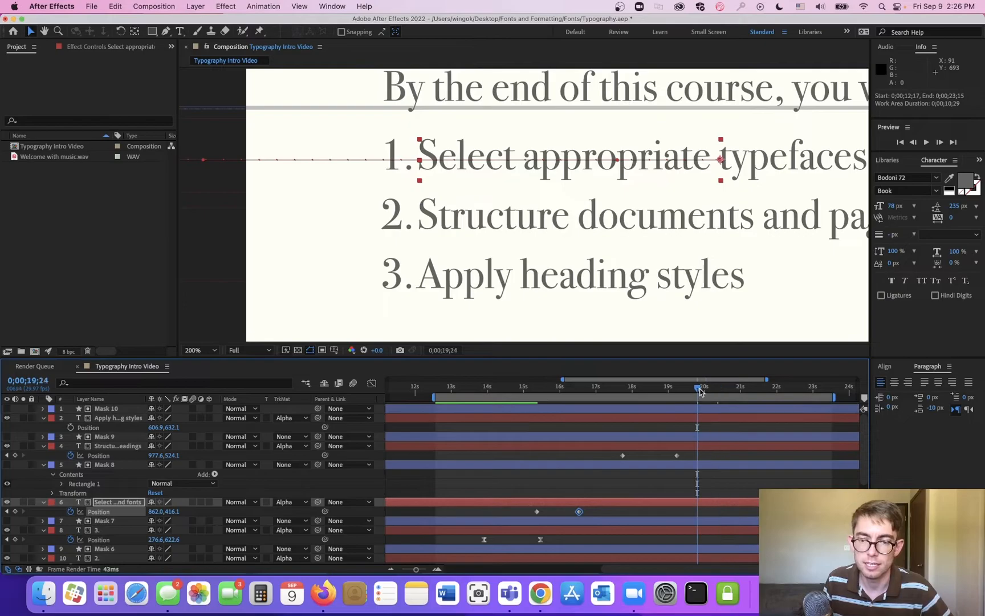
{"action": "key", "text": "space"}
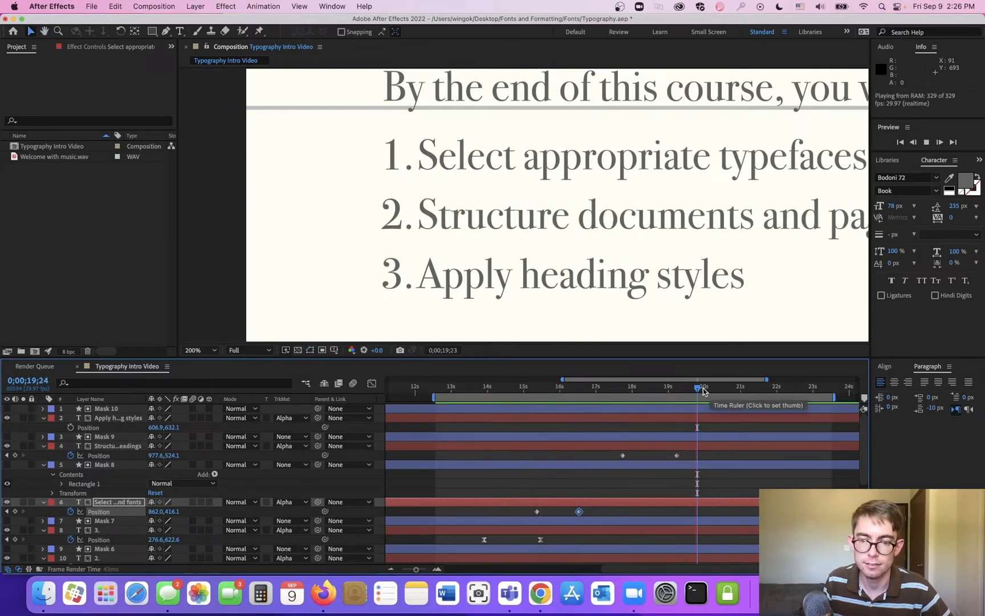
{"action": "key", "text": "space"}
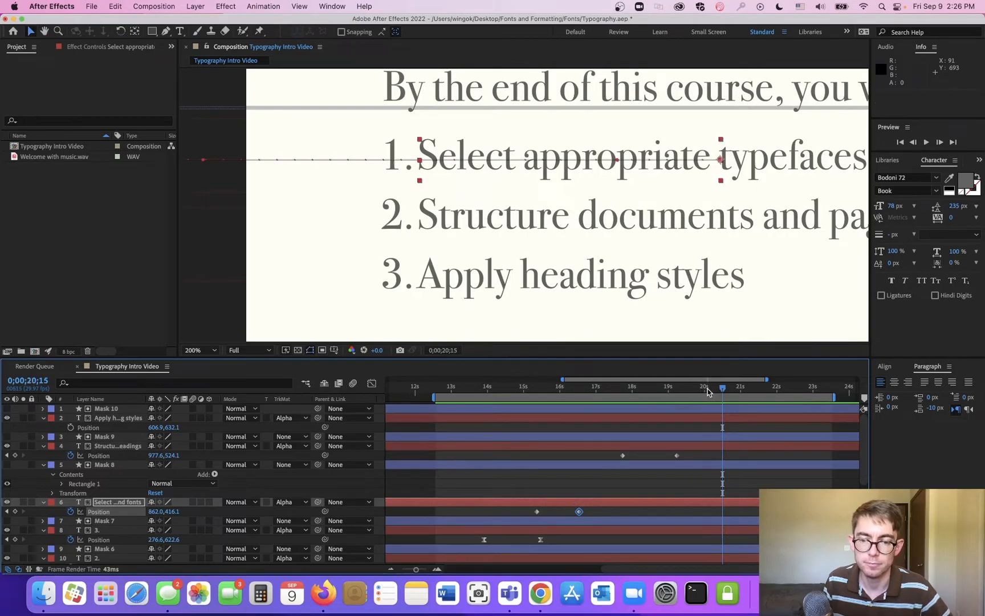
- Add Position keyframes to "Apply heading styles" at 0;00;20;15 and 0;00;21;16, and return to the first keyframe
{"action": "left_click", "coordinate": [114, 419]}
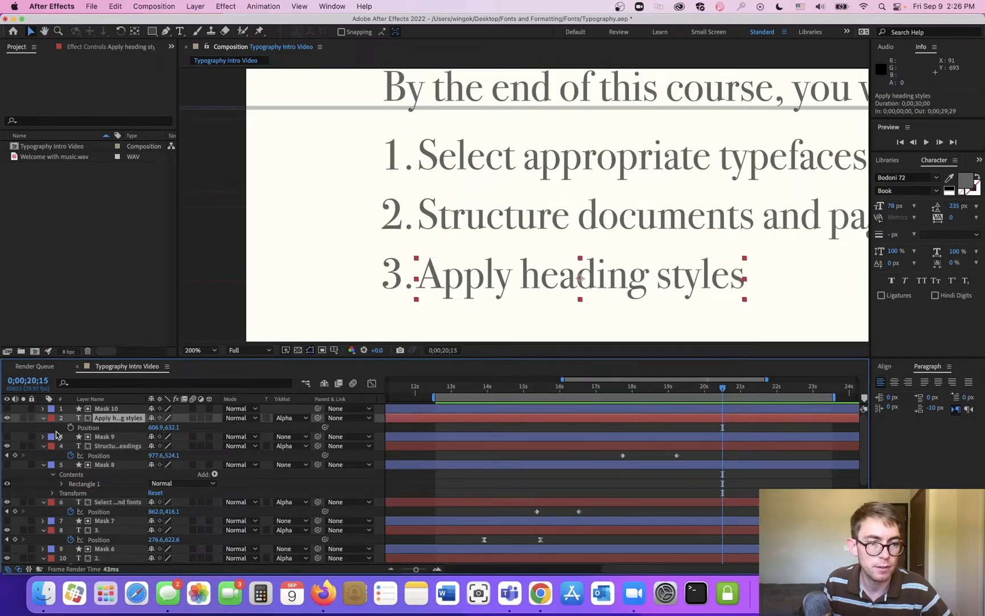
{"action": "left_click", "coordinate": [70, 428]}
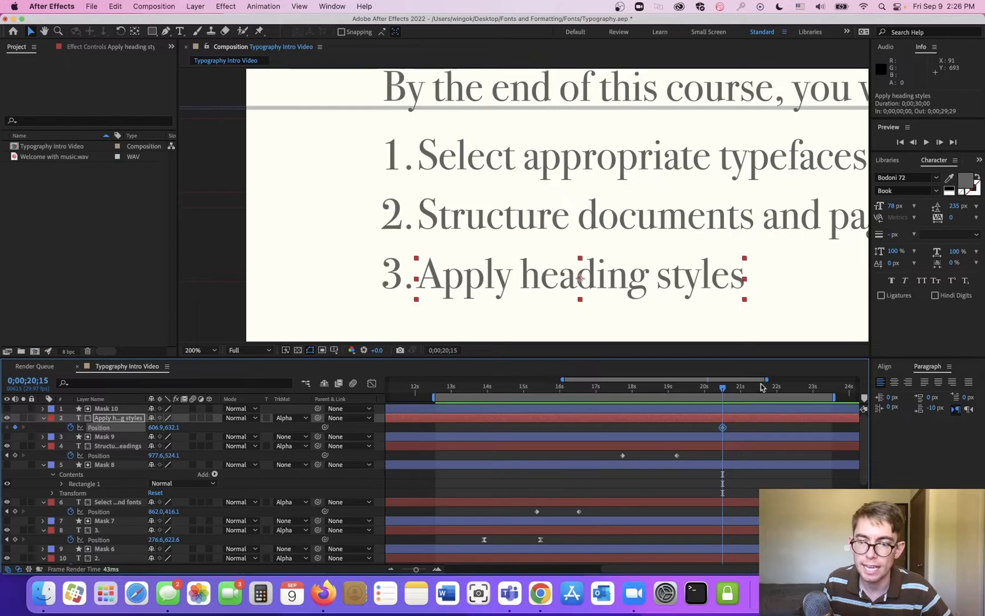
{"action": "left_click", "coordinate": [760, 390]}
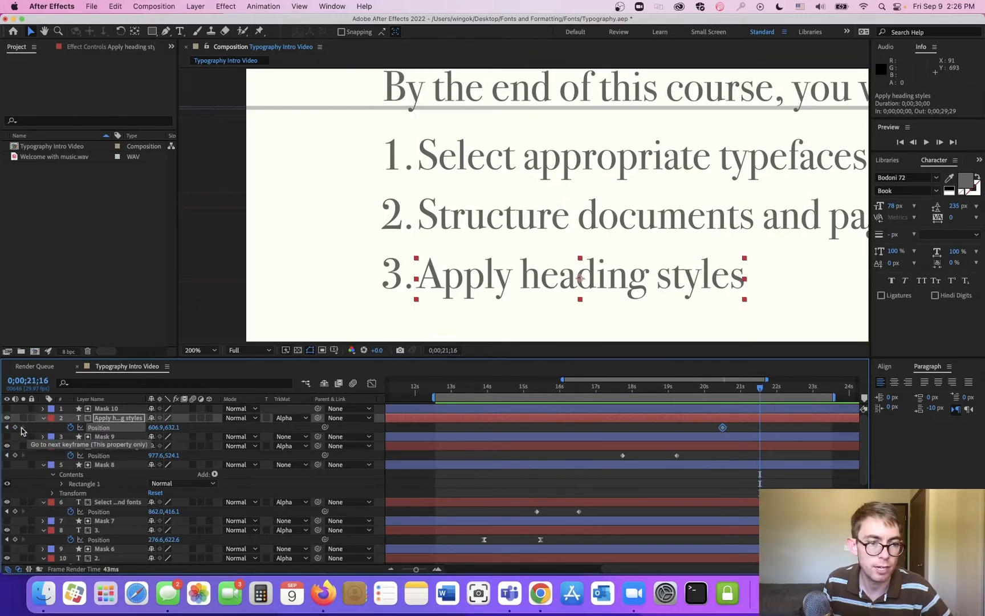
{"action": "left_click", "coordinate": [15, 427]}
{"action": "left_click", "coordinate": [8, 427]}
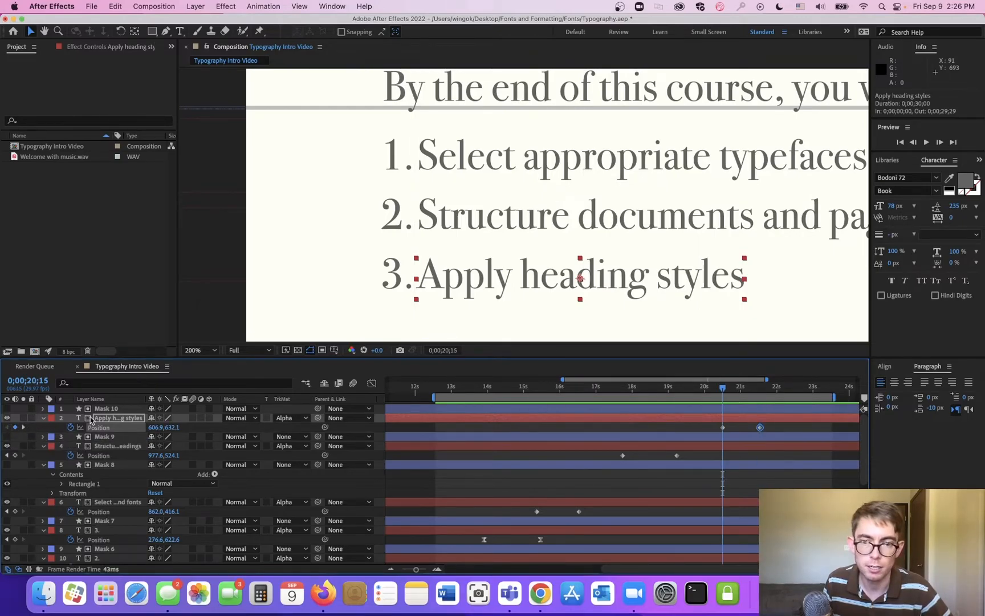
- Set the starting Position X of "Apply heading styles" to -0.1 and that of "Structure documents" to -363.4, behind their masks
{"action": "left_click_drag", "start_coordinate": [146, 429], "coordinate": [28, 445]}
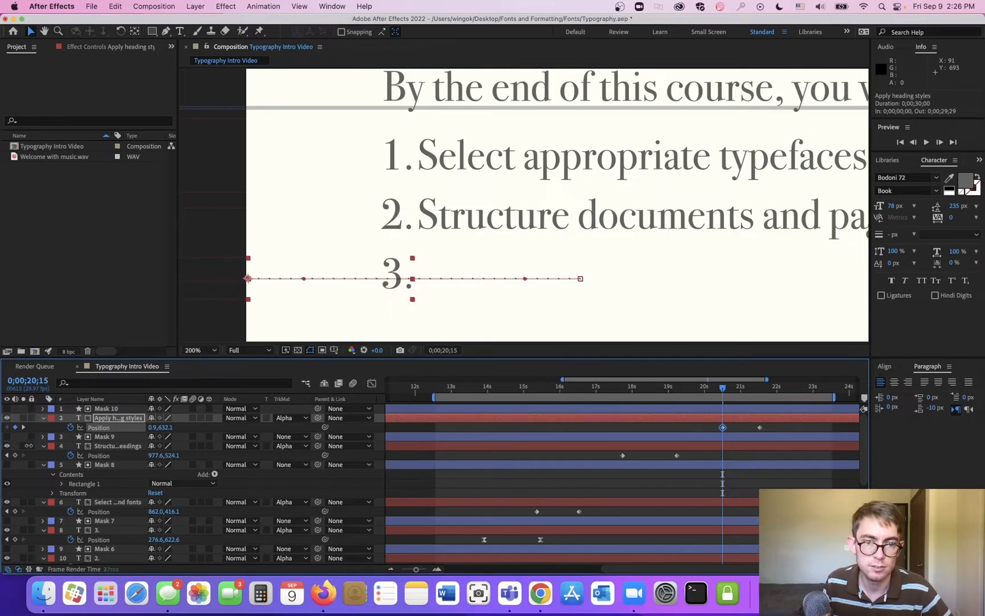
{"action": "left_click", "coordinate": [657, 448]}
{"action": "key", "text": "j"}
{"action": "key", "text": "j"}
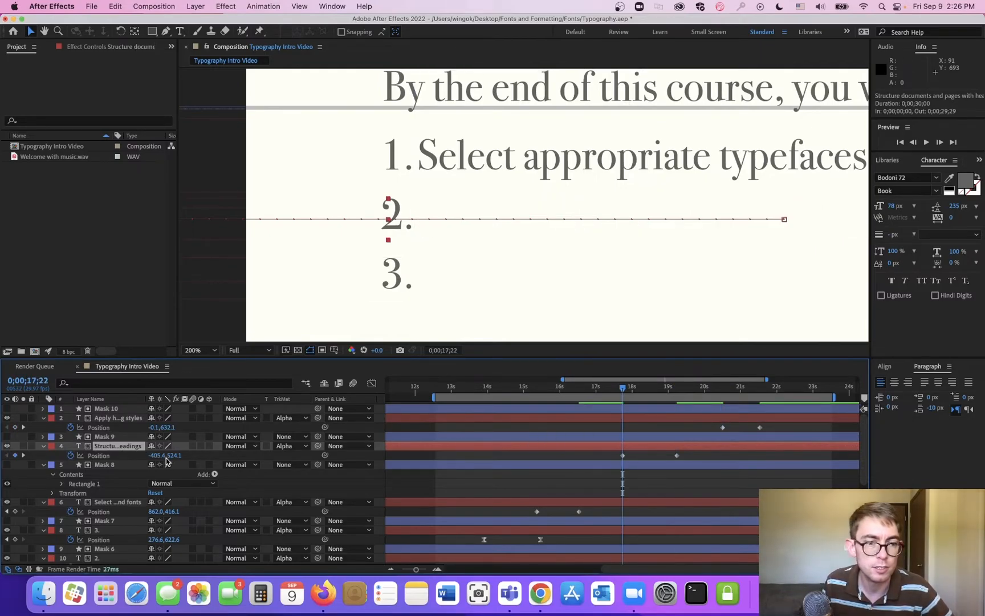
{"action": "left_click_drag", "start_coordinate": [161, 455], "coordinate": [187, 458]}
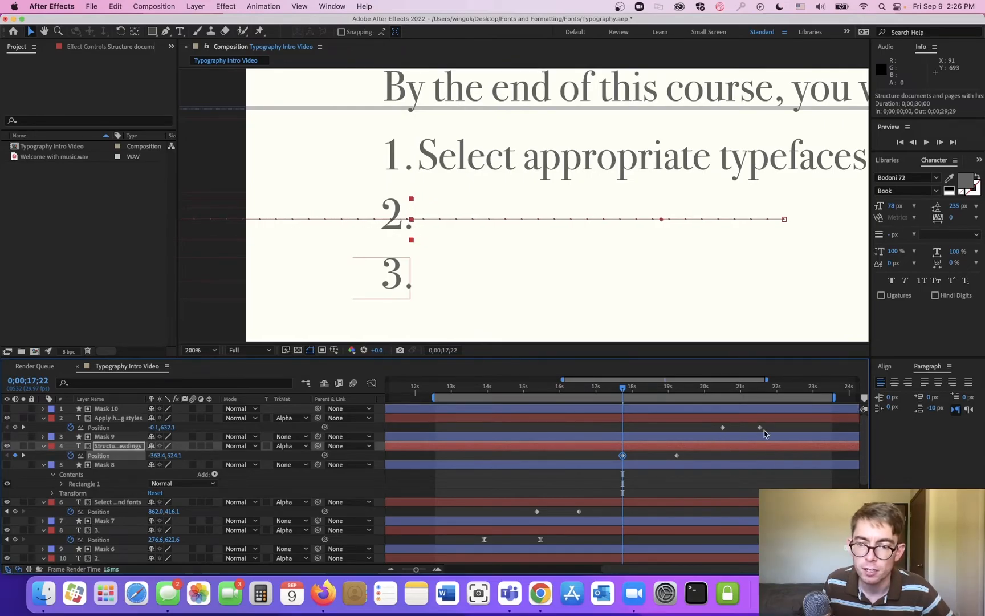
- Move the second Position keyframe of "Structure documents" to about 19 seconds and apply Easy Ease to all three objectives' Position keyframes
{"action": "left_click", "coordinate": [667, 455]}
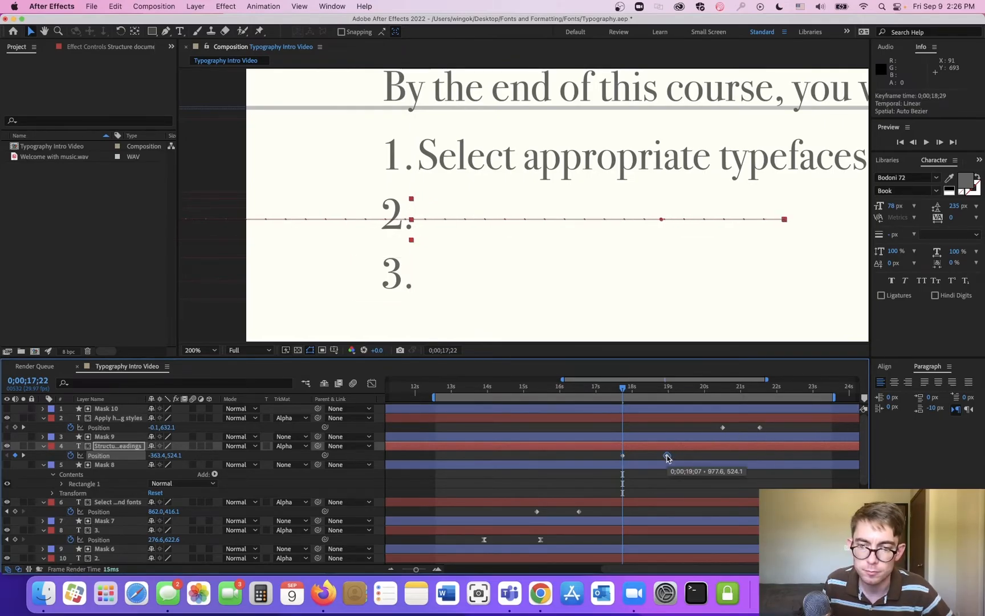
{"action": "left_click_drag", "start_coordinate": [778, 426], "coordinate": [530, 518]}
{"action": "right_click", "coordinate": [581, 514]}
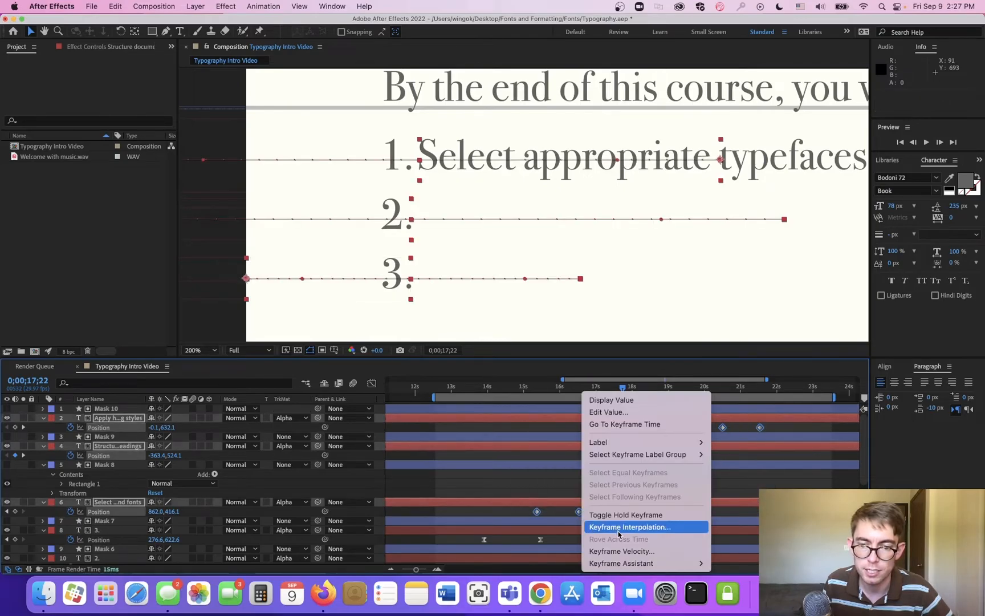
{"action": "mouse_move", "coordinate": [622, 563]}
{"action": "left_click", "coordinate": [734, 490]}
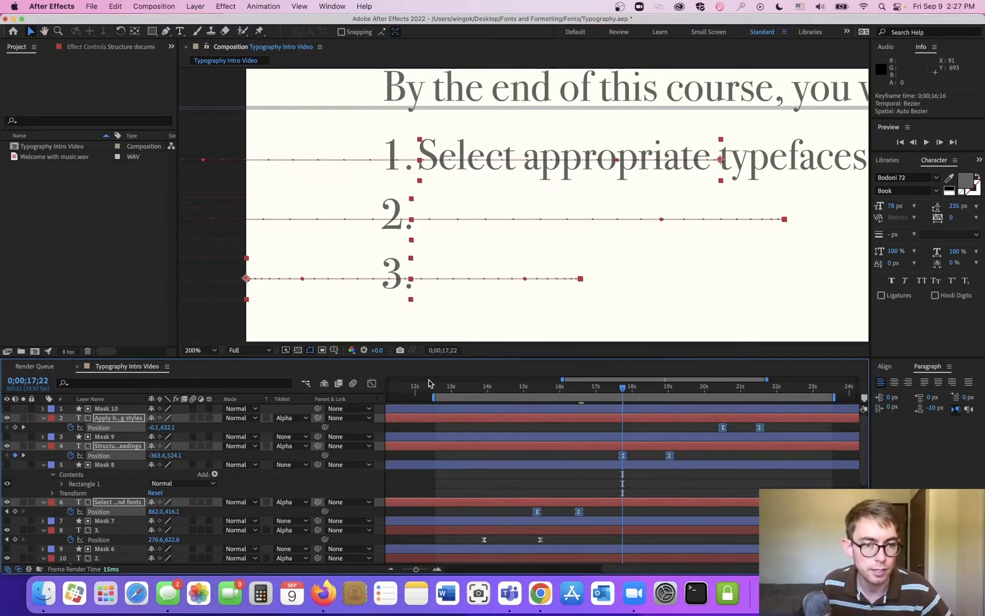
- Reshape the speed curves of the three objectives' Position keyframes in the Graph Editor so each slide starts fast and settles slowly
{"action": "left_click", "coordinate": [372, 384]}
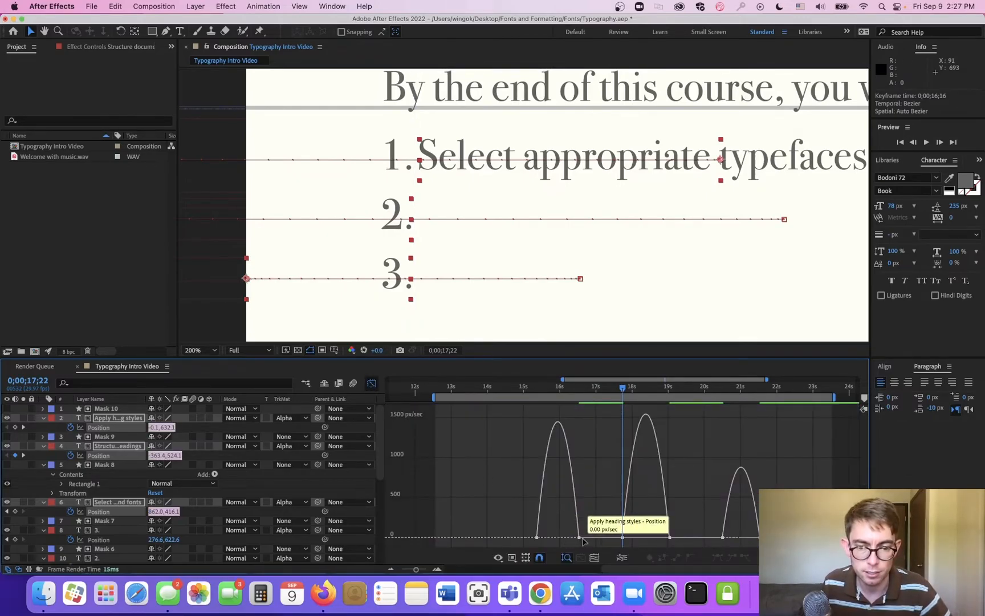
{"action": "left_click_drag", "start_coordinate": [744, 535], "coordinate": [435, 543]}
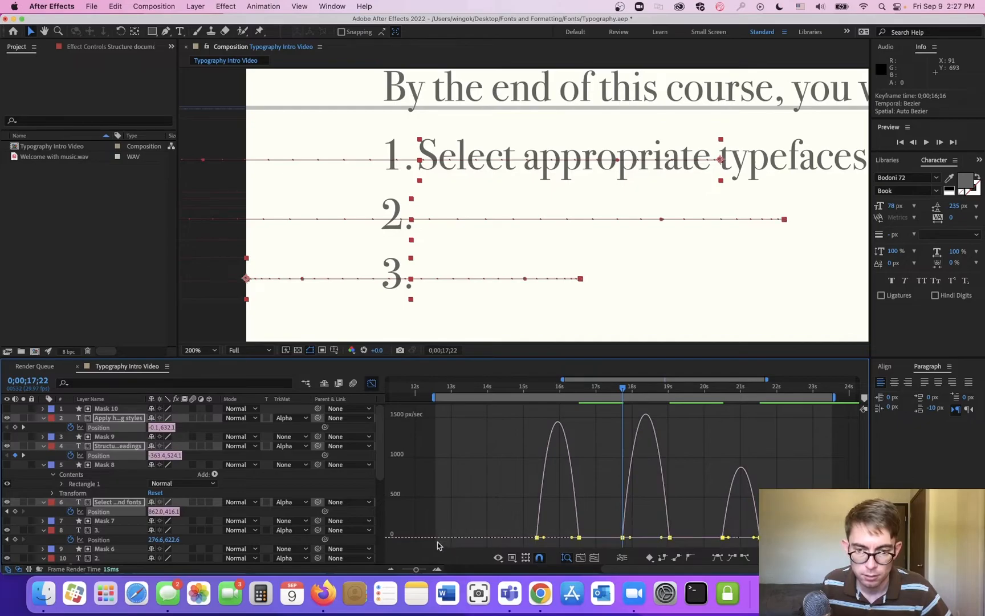
{"action": "left_click_drag", "start_coordinate": [572, 537], "coordinate": [558, 537]}
{"action": "left_click", "coordinate": [373, 384]}
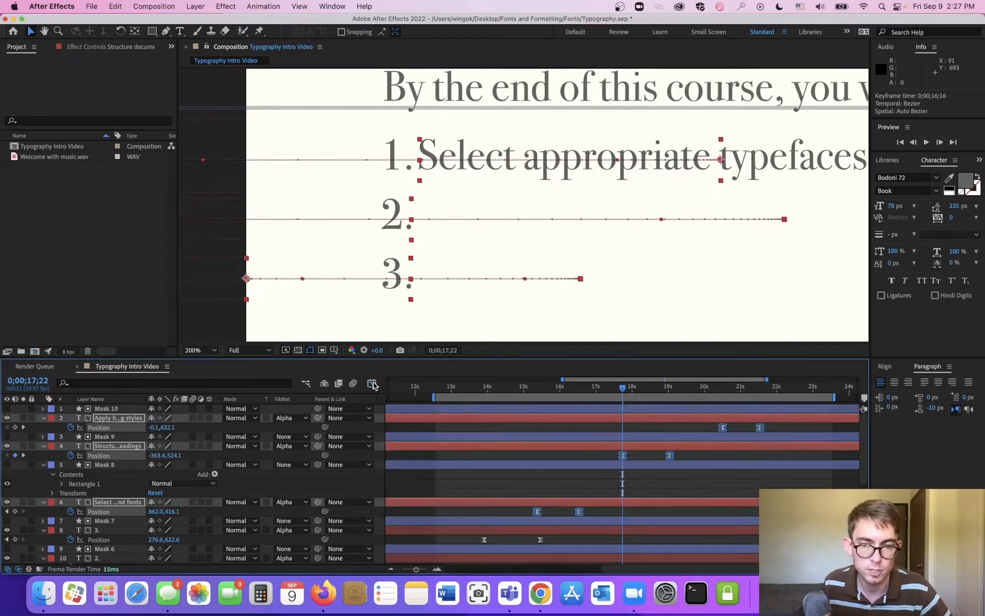
- Preview the whole objectives scene with the full frame in view, from 0;00;12;15 and again from 0;00;12;27
{"action": "scroll", "coordinate": [561, 473], "scroll_direction": "down", "scroll_amount": 1}
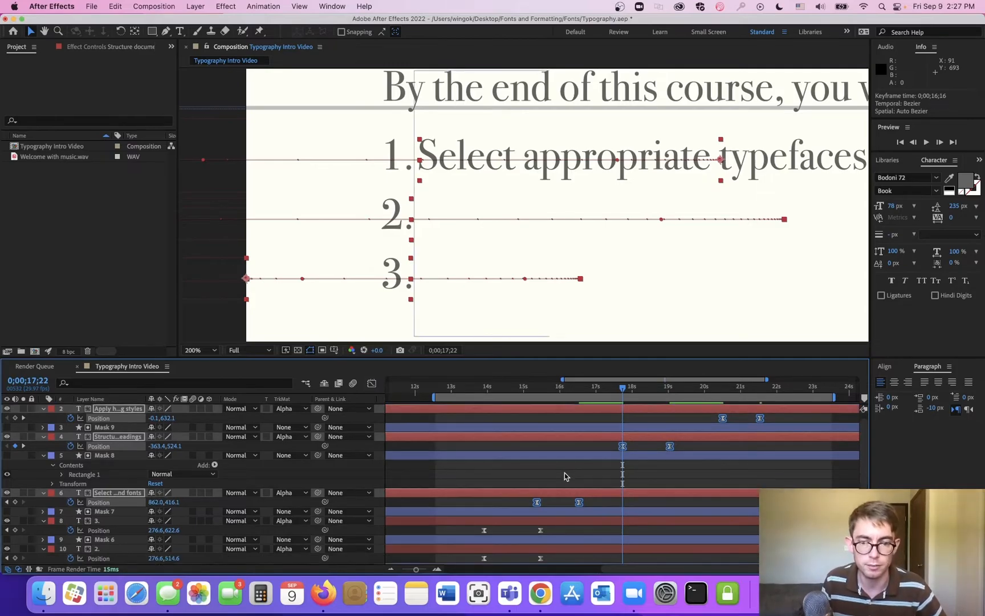
{"action": "scroll", "coordinate": [565, 475], "scroll_direction": "down", "scroll_amount": 3}
{"action": "left_click", "coordinate": [583, 387]}
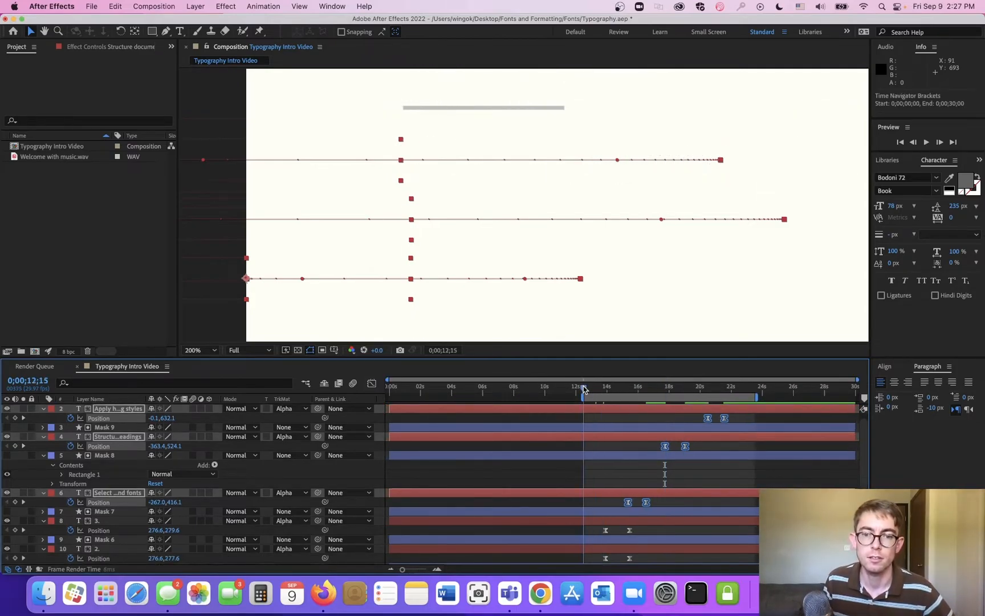
{"action": "scroll", "coordinate": [572, 258], "scroll_direction": "down", "scroll_amount": 4}
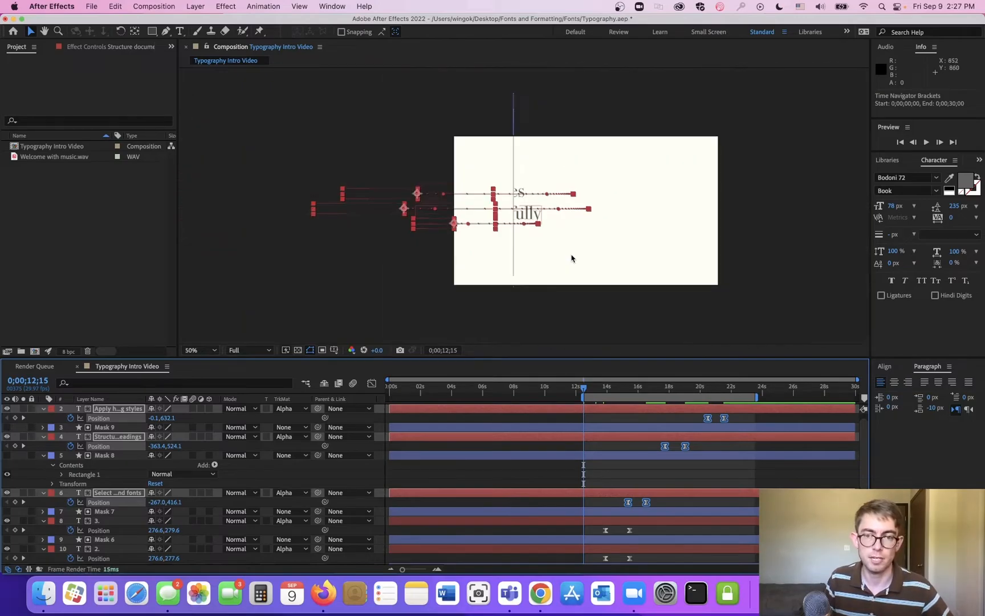
{"action": "scroll", "coordinate": [576, 269], "scroll_direction": "up", "scroll_amount": 2}
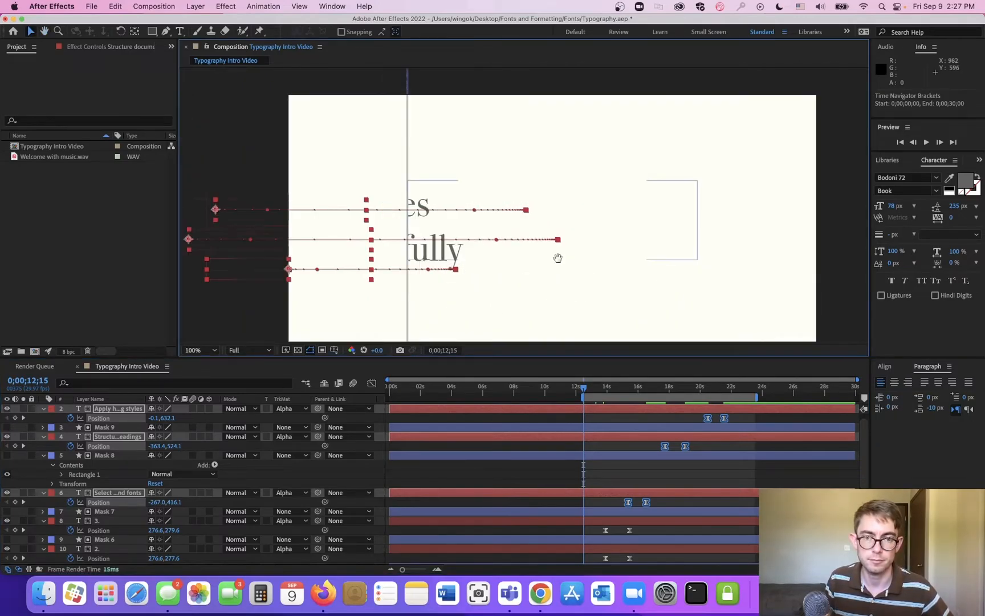
{"action": "left_click_drag", "start_coordinate": [557, 259], "coordinate": [515, 211]}
{"action": "scroll", "coordinate": [517, 213], "scroll_direction": "down", "scroll_amount": 2}
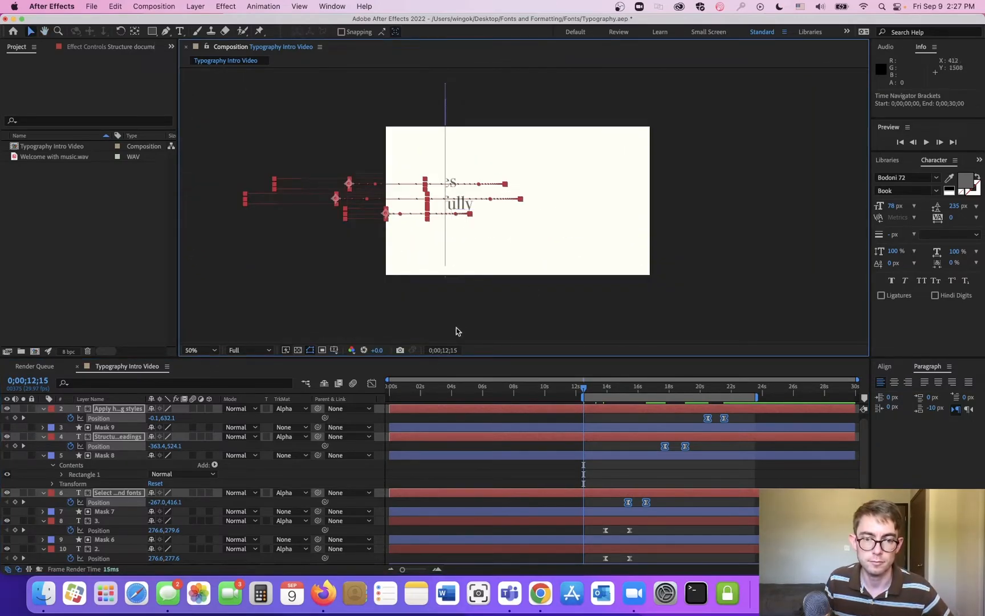
{"action": "key", "text": "space"}
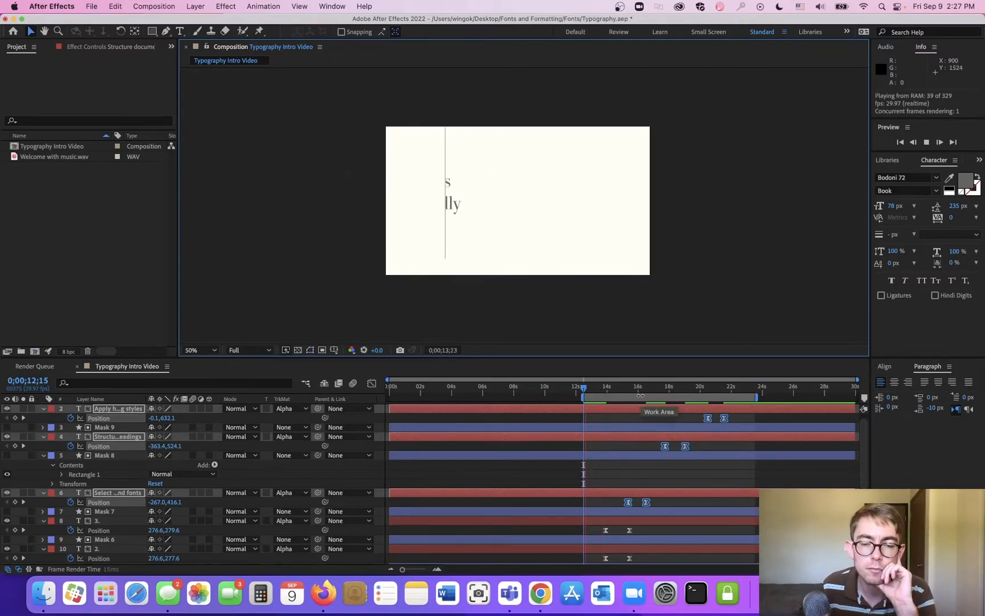
{"action": "key", "text": "space"}
{"action": "mouse_move", "coordinate": [602, 388]}
{"action": "left_mouse_down"}
{"action": "mouse_move", "coordinate": [708, 392]}
{"action": "mouse_move", "coordinate": [591, 394]}
{"action": "left_mouse_up"}
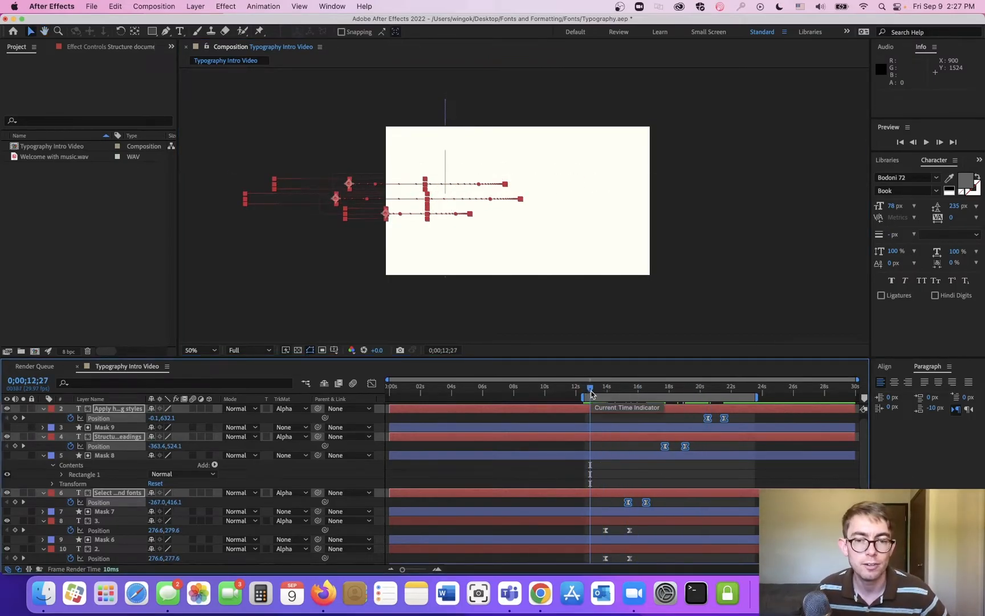
{"action": "key", "text": "space"}
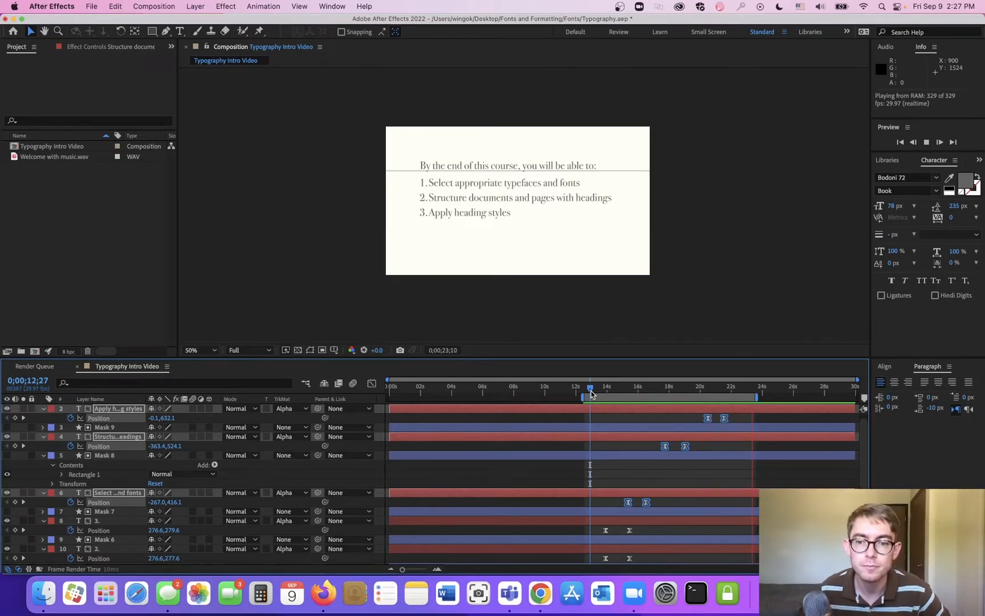
- Extend the work area's end to 0;00;28;06, preview from about 22 seconds and place the current time at 0;00;23;15
{"action": "left_click", "coordinate": [587, 387]}
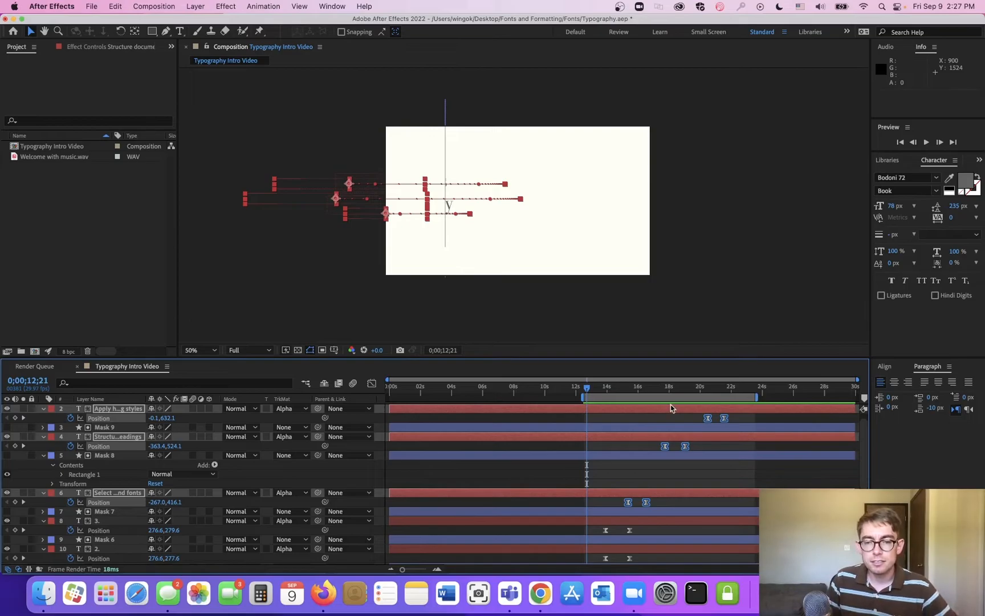
{"action": "left_click_drag", "start_coordinate": [601, 390], "coordinate": [828, 397]}
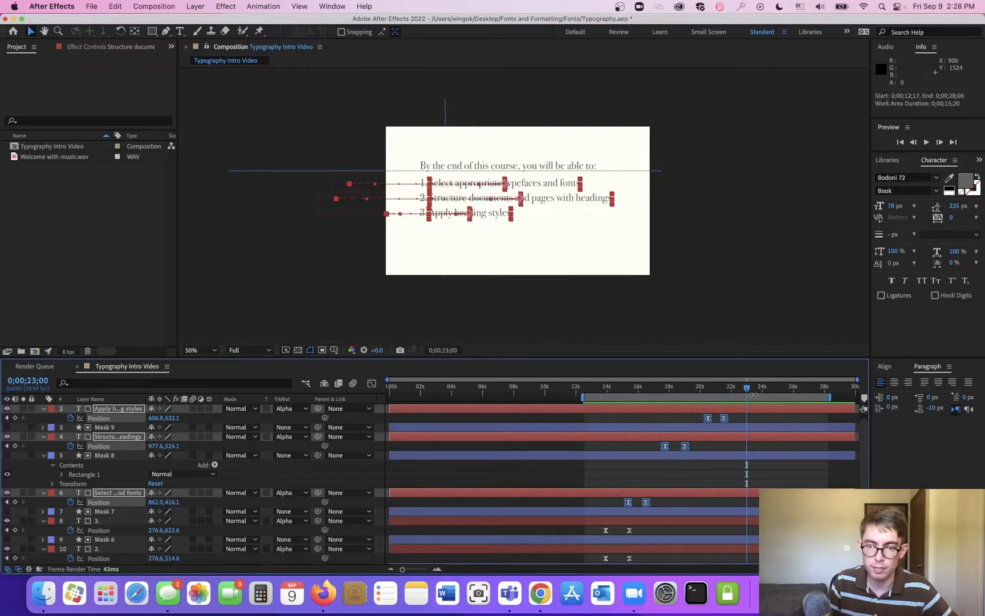
{"action": "left_click", "coordinate": [730, 389]}
{"action": "key", "text": "space"}
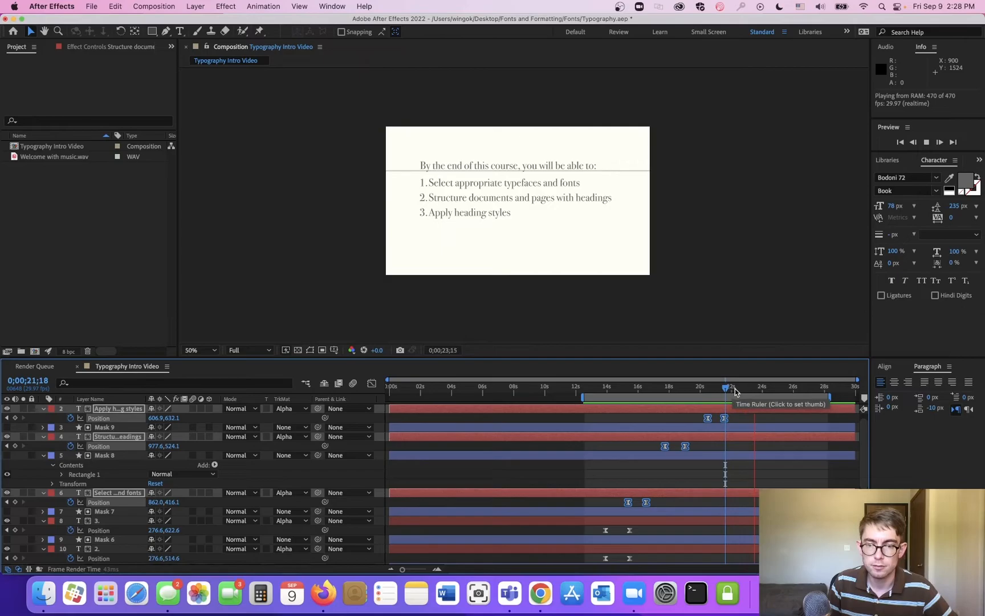
{"action": "key", "text": "space"}
{"action": "left_click", "coordinate": [732, 388]}
{"action": "key", "text": "space"}
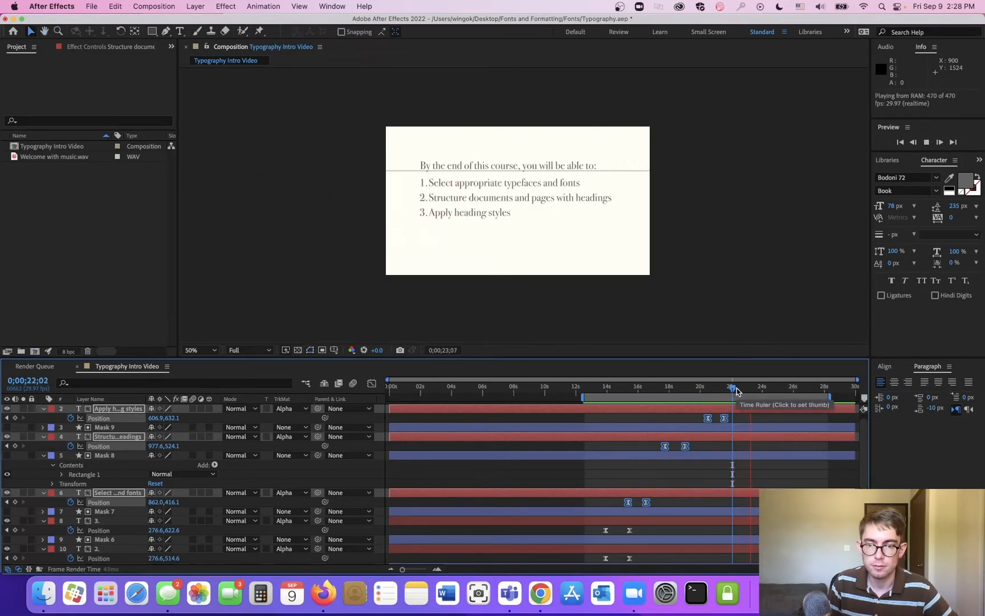
{"action": "key", "text": "space"}
{"action": "left_click", "coordinate": [753, 389]}
{"action": "left_click_drag", "start_coordinate": [750, 387], "coordinate": [751, 388]}
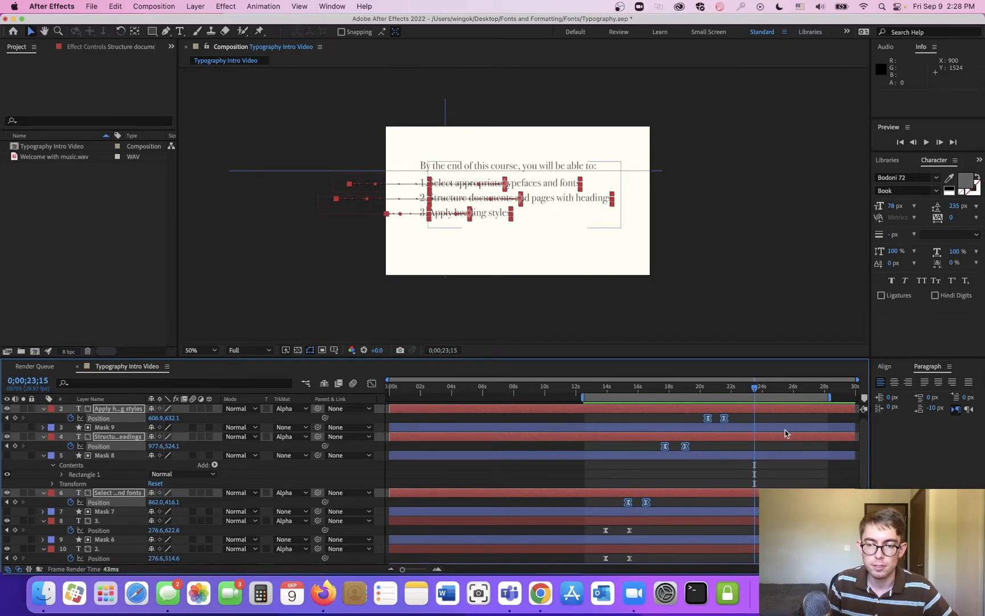
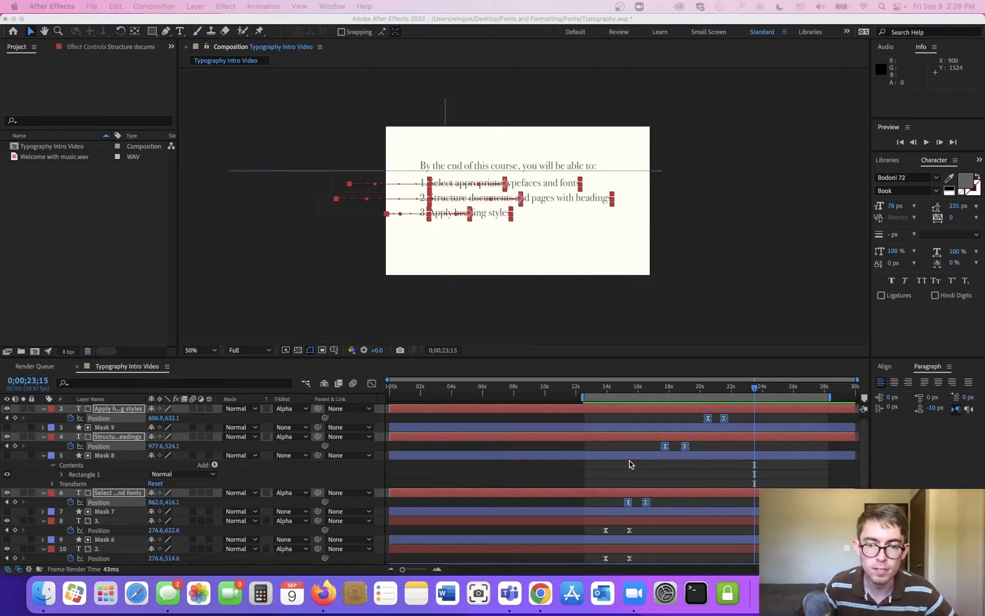
- Toggle the Position properties of the three objective layers and collapse the Mask 8 layer's properties
{"action": "left_click", "coordinate": [621, 459]}
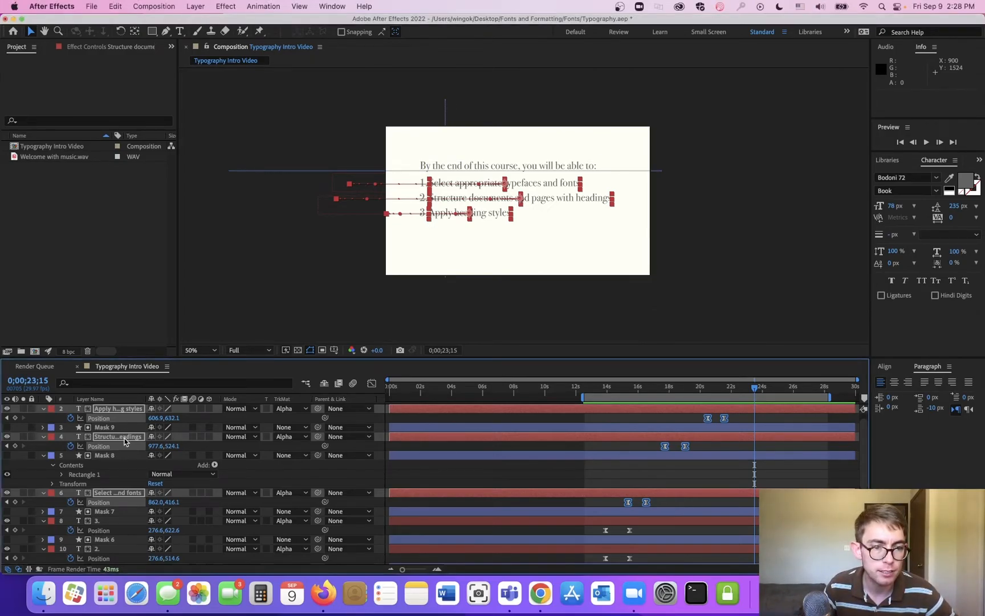
{"action": "key", "text": "p"}
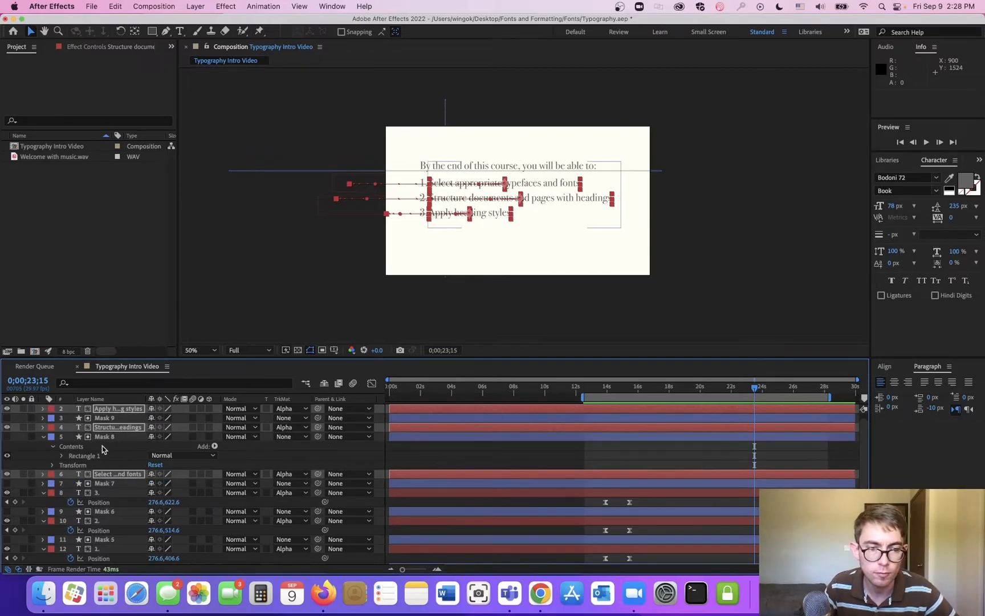
{"action": "key", "text": "p"}
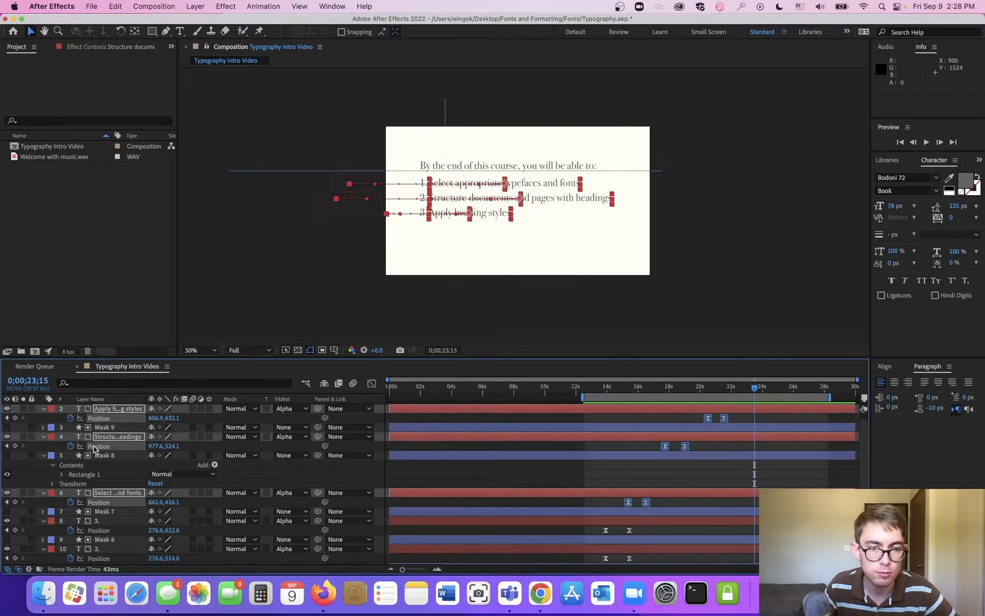
{"action": "left_click", "coordinate": [42, 455]}
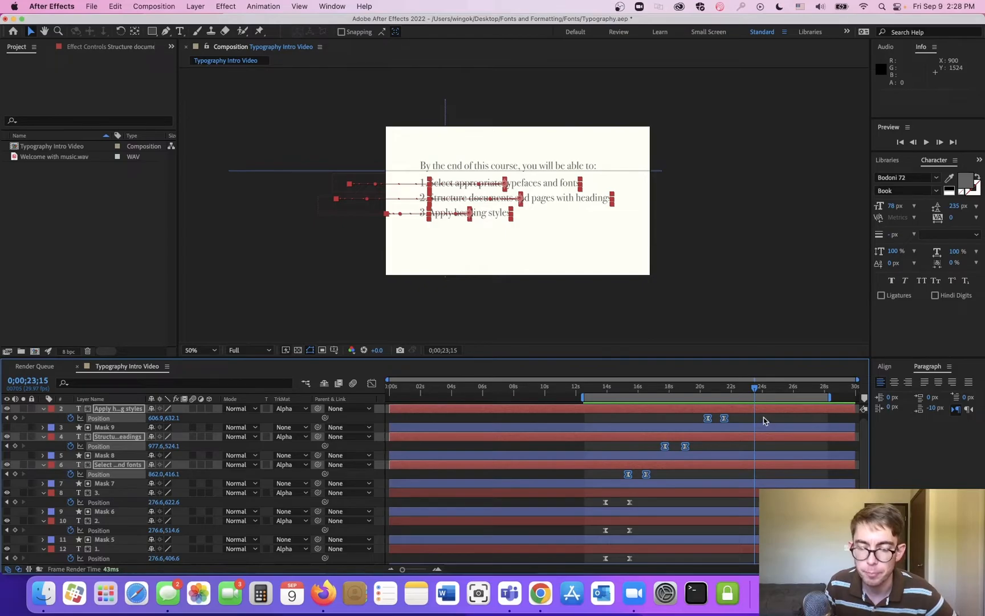
{"action": "key", "text": "super+v"}
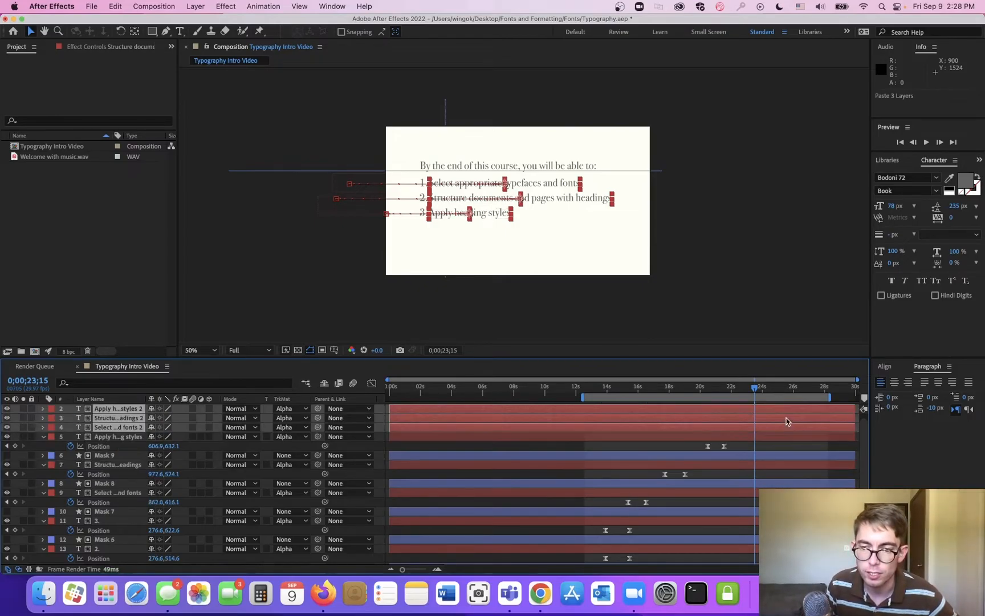
{"action": "key", "text": "Delete"}
{"action": "left_click_drag", "start_coordinate": [754, 415], "coordinate": [622, 478]}
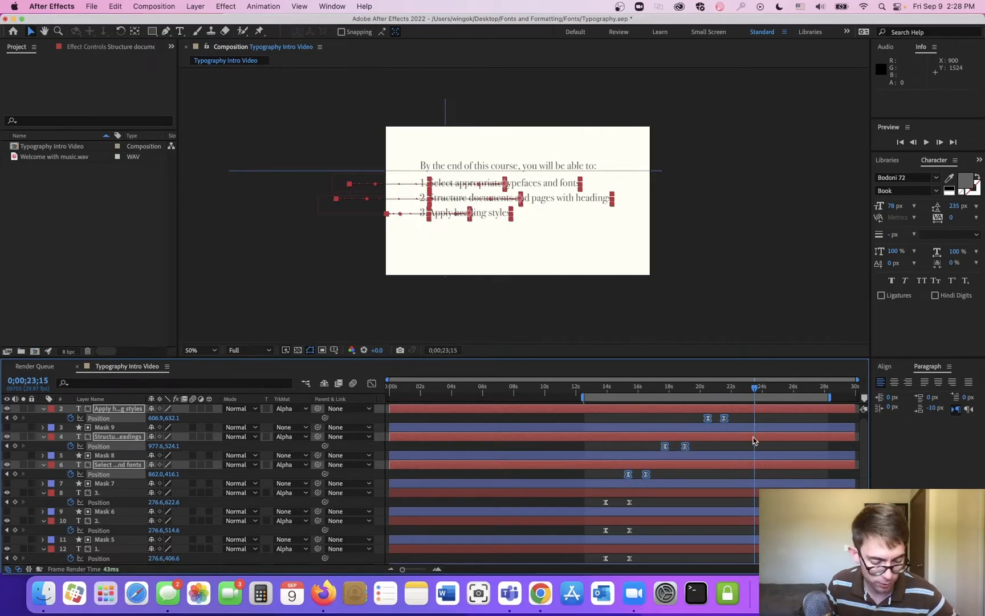
{"action": "key", "text": "super+v"}
{"action": "key", "text": "super+z"}
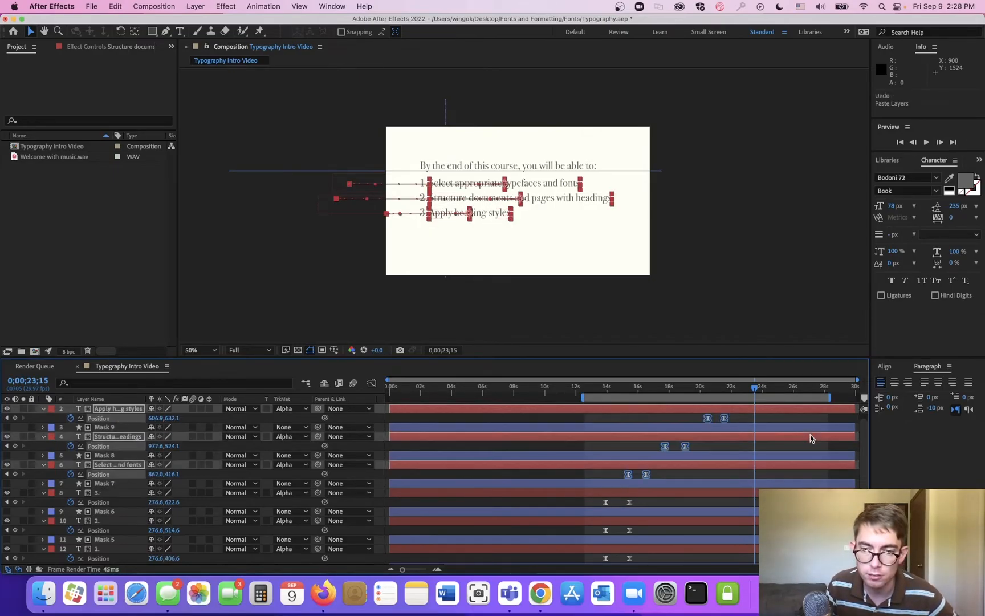
- Copy the pair of slide-in Position keyframes on each of the three objective text layers and paste them at 0;00;23;15
{"action": "left_click", "coordinate": [763, 425]}
{"action": "left_click_drag", "start_coordinate": [749, 415], "coordinate": [635, 457]}
{"action": "key", "text": "super+c"}
{"action": "key", "text": "super+v"}
{"action": "key", "text": "super+c"}
{"action": "key", "text": "super+v"}
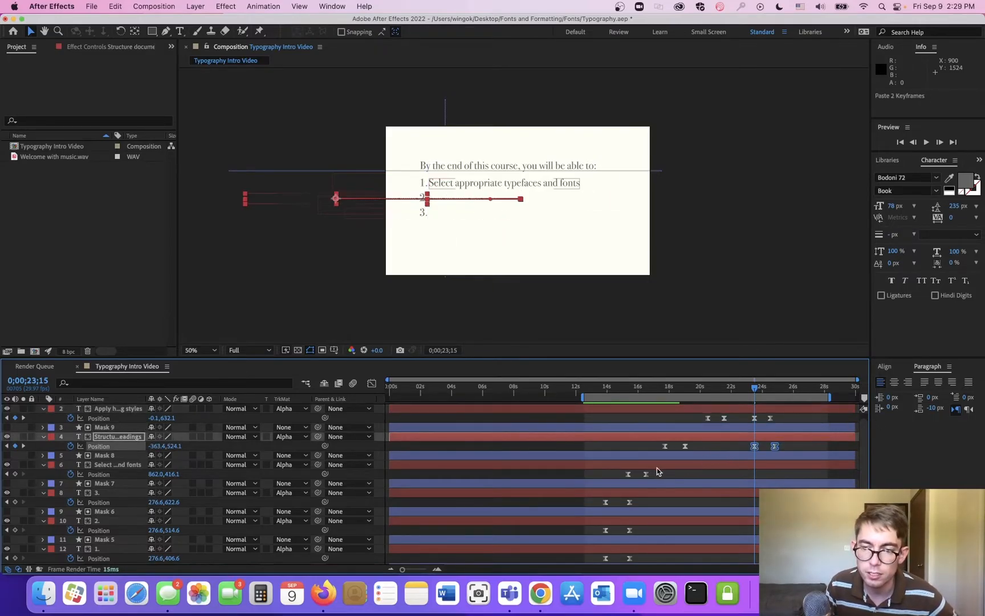
{"action": "left_click_drag", "start_coordinate": [661, 477], "coordinate": [622, 478]}
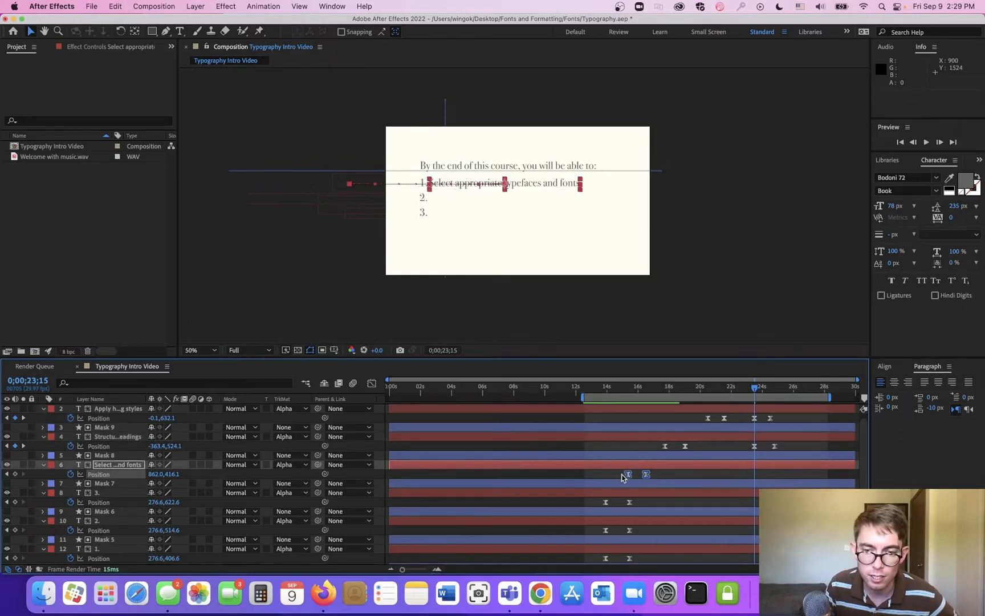
{"action": "key", "text": "super+v"}
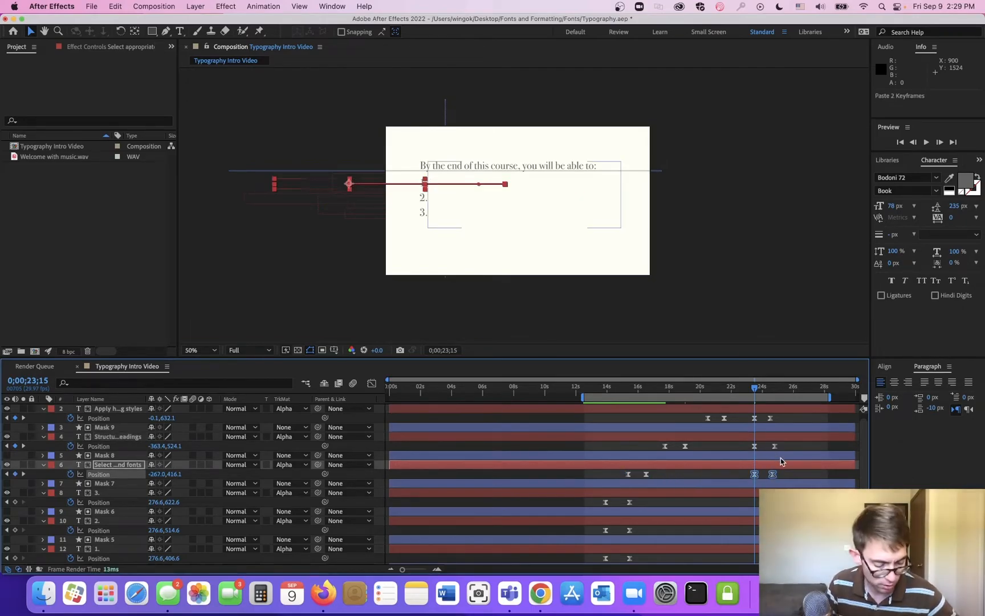
- Move the final exit Position keyframes of the three objective text layers to around 0;00;24;08 to 0;00;24;10
{"action": "scroll", "coordinate": [781, 458], "scroll_direction": "up", "scroll_amount": 2}
{"action": "left_click_drag", "start_coordinate": [760, 418], "coordinate": [754, 447]}
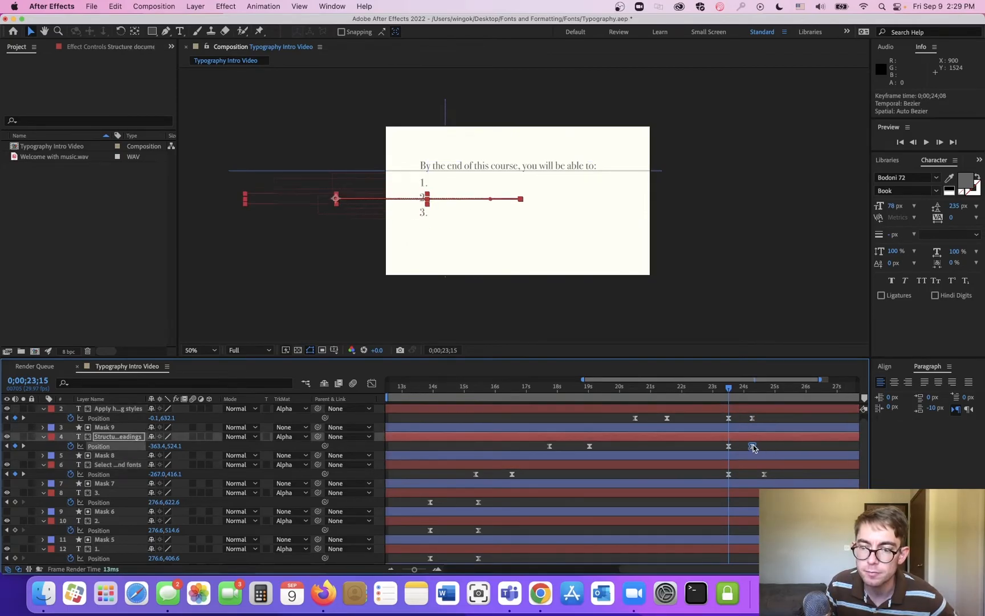
{"action": "left_click", "coordinate": [764, 475]}
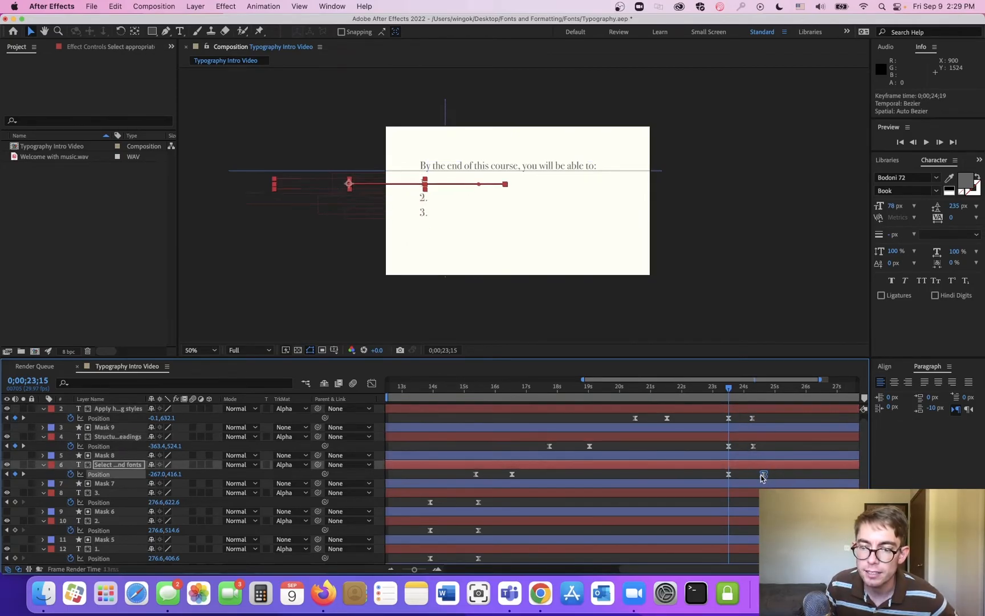
{"action": "left_click_drag", "start_coordinate": [755, 477], "coordinate": [754, 477]}
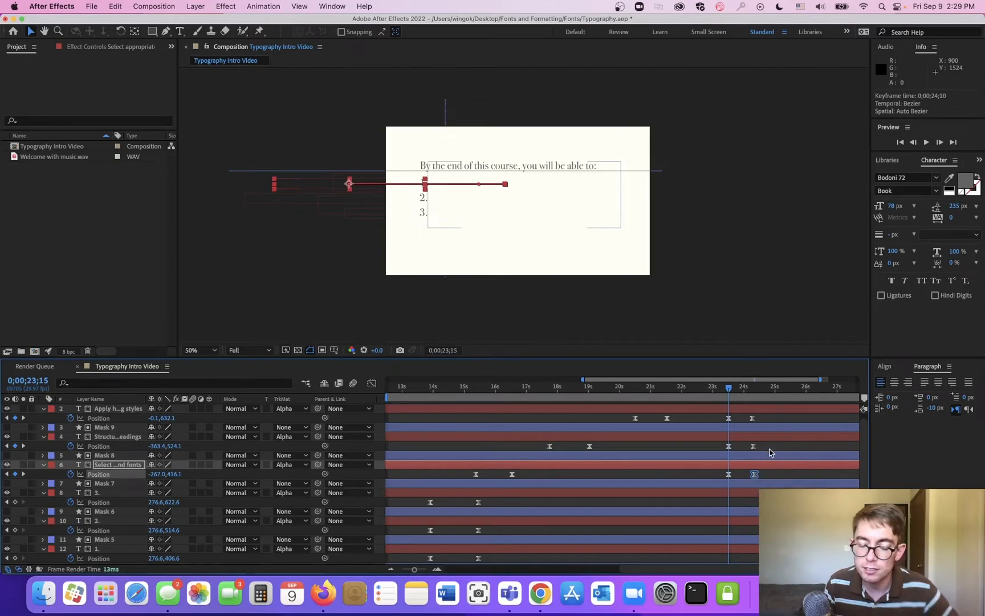
- Preview the objective texts' exit movement, starting from about 0;00;20;13
{"action": "left_click", "coordinate": [656, 391]}
{"action": "left_click", "coordinate": [712, 399]}
{"action": "key", "text": "space"}
{"action": "left_click_drag", "start_coordinate": [713, 400], "coordinate": [634, 398]}
{"action": "key", "text": "space"}
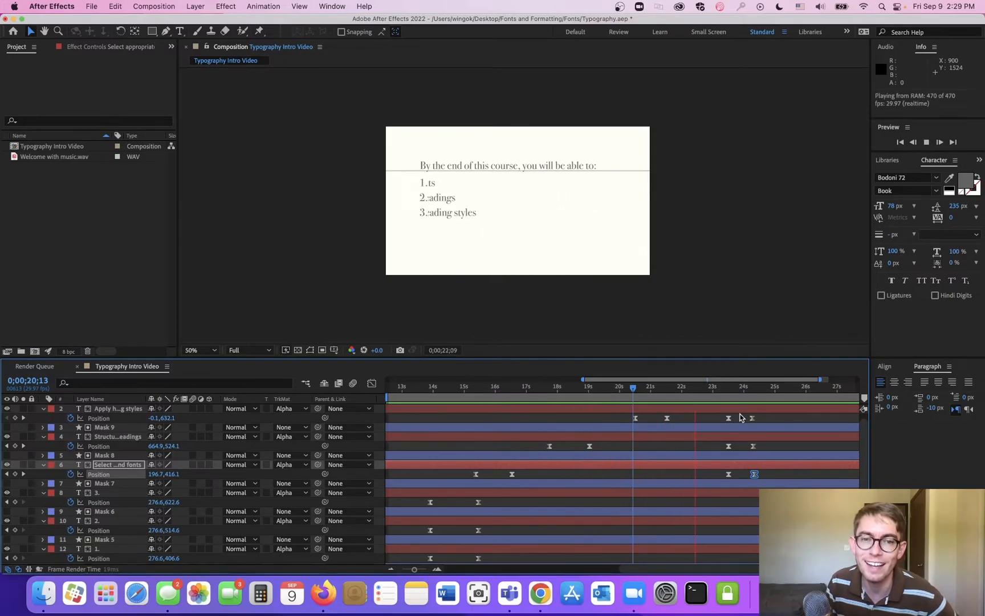
{"action": "key", "text": "space"}
- Time-reverse the exit Position keyframe pairs of the three objective text layers and preview from 0;00;19;12
{"action": "left_click_drag", "start_coordinate": [648, 391], "coordinate": [601, 395]}
{"action": "left_click_drag", "start_coordinate": [785, 422], "coordinate": [718, 488]}
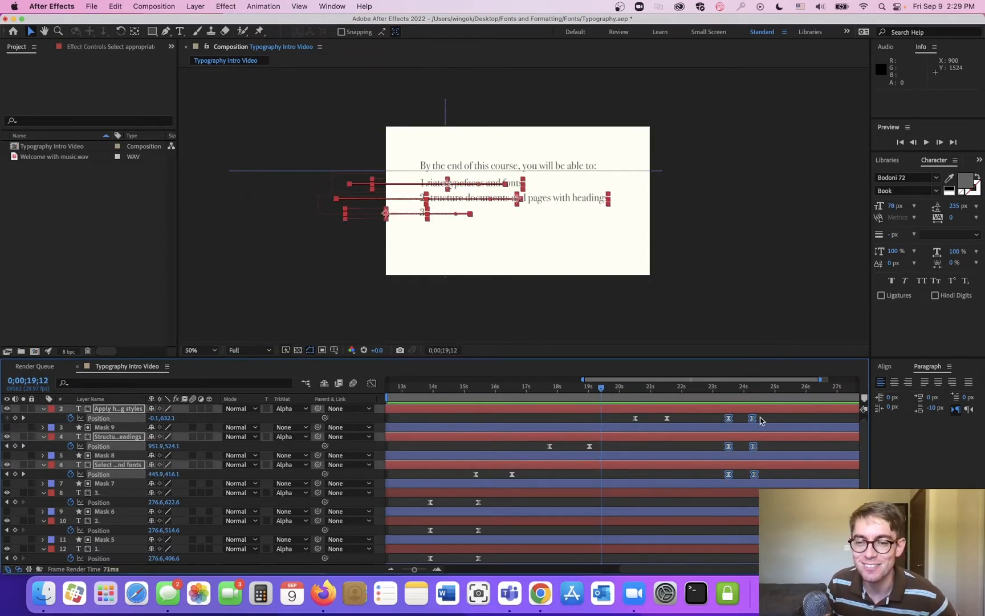
{"action": "right_click", "coordinate": [752, 422]}
{"action": "mouse_move", "coordinate": [798, 563]}
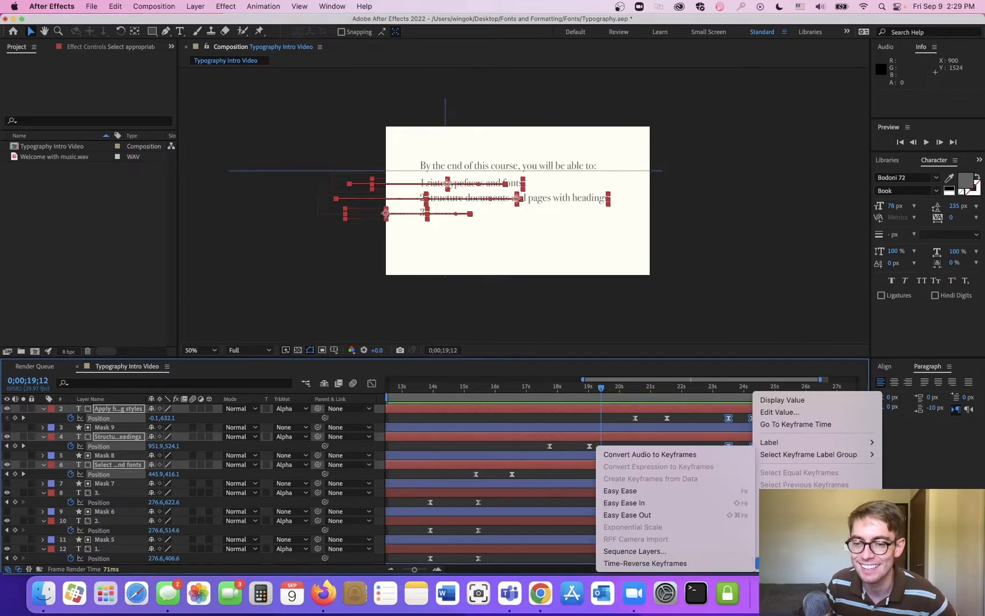
{"action": "left_click", "coordinate": [713, 564]}
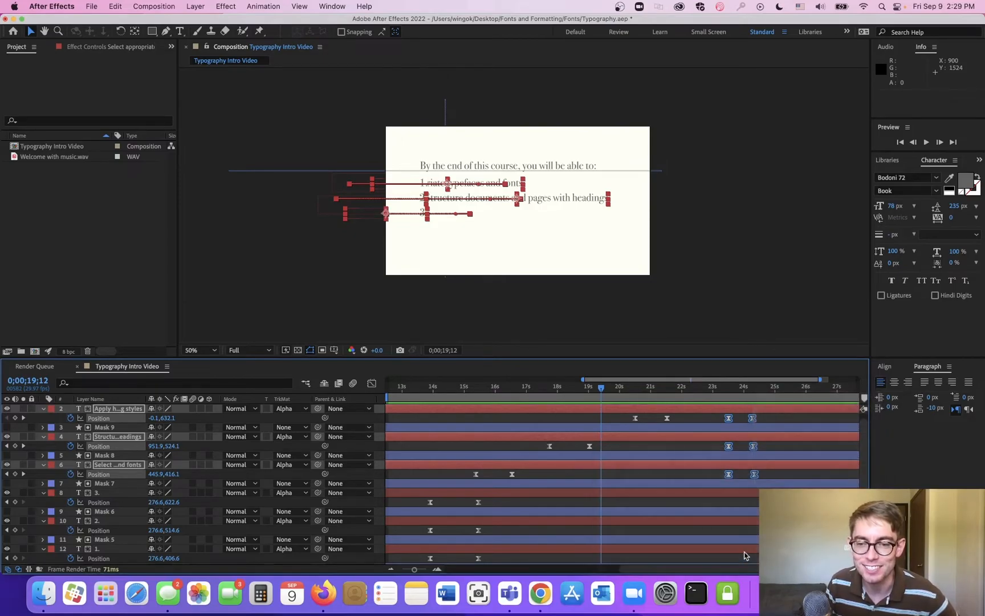
{"action": "key", "text": "space"}
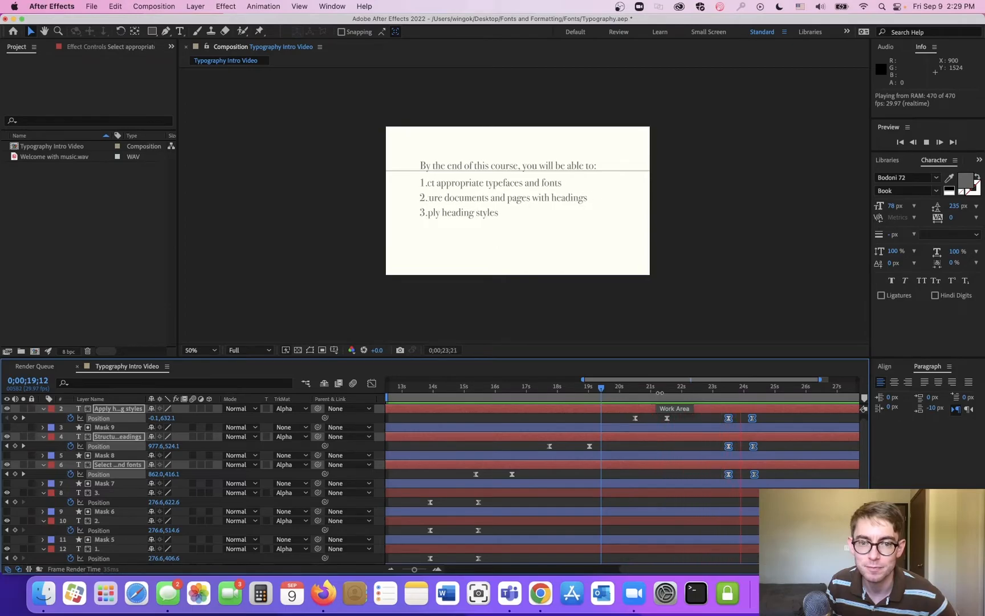
{"action": "key", "text": "space"}
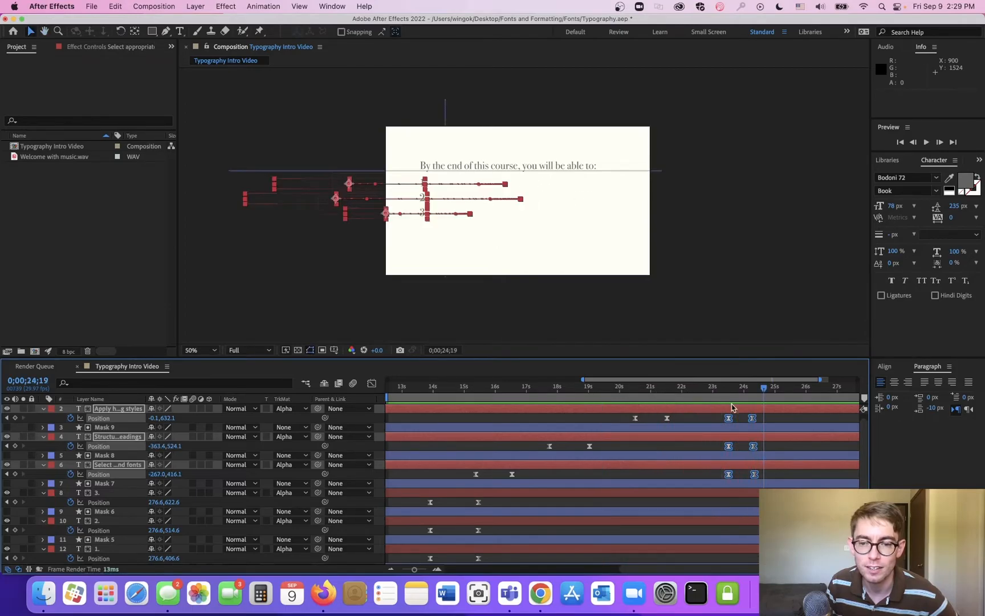
{"action": "left_click_drag", "start_coordinate": [788, 417], "coordinate": [751, 477]}
{"action": "left_click", "coordinate": [757, 476]}
{"action": "left_click_drag", "start_coordinate": [779, 414], "coordinate": [752, 481]}
{"action": "key", "text": "super+z"}
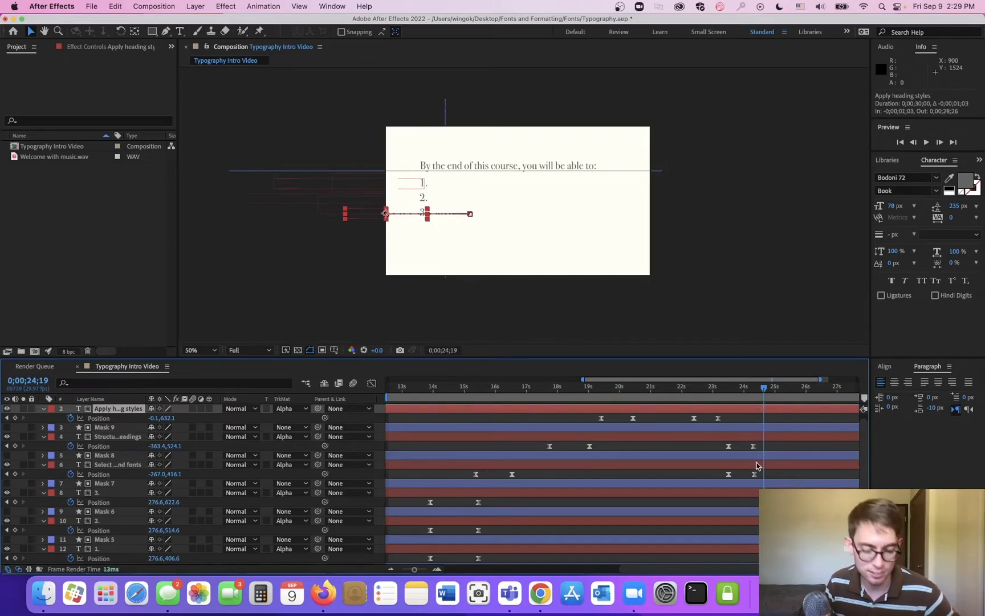
- Move the final exit keyframes of the three objective layers to about 0;00;24;00 and preview from 0;00;23;03
{"action": "left_click_drag", "start_coordinate": [780, 420], "coordinate": [752, 480]}
{"action": "left_click", "coordinate": [717, 388]}
{"action": "key", "text": "space"}
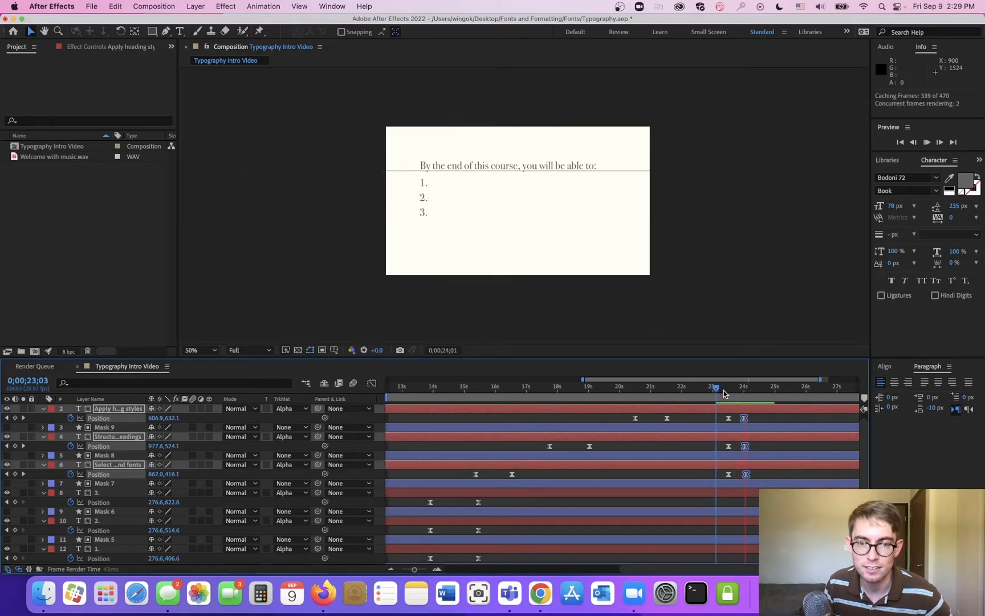
{"action": "key", "text": "space"}
{"action": "left_click_drag", "start_coordinate": [721, 394], "coordinate": [711, 397]}
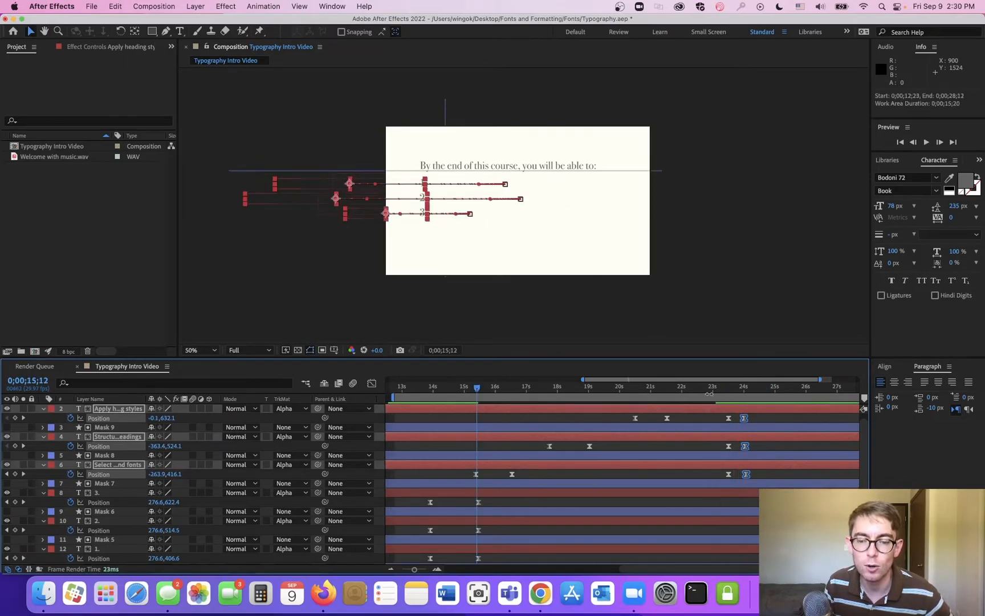
{"action": "key", "text": "super+z"}
- Reshape the speed curves of the three objective exits, shortening the outgoing ease at 0;00;23;15 and lengthening the incoming ease at the end
{"action": "left_click", "coordinate": [721, 390]}
{"action": "left_click_drag", "start_coordinate": [722, 393], "coordinate": [725, 483]}
{"action": "left_click", "coordinate": [374, 384]}
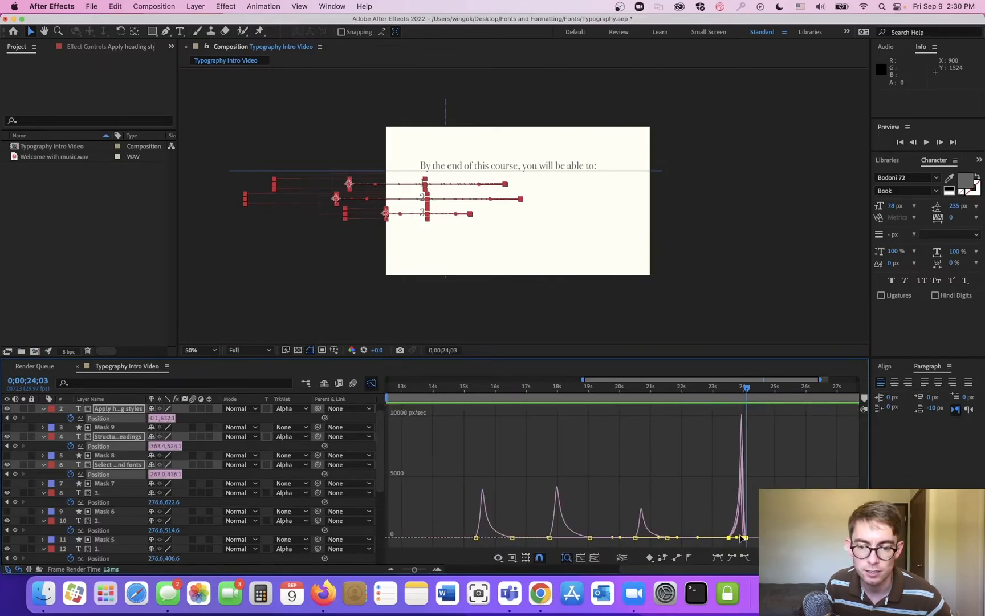
{"action": "scroll", "coordinate": [742, 538], "scroll_direction": "up", "scroll_amount": 6}
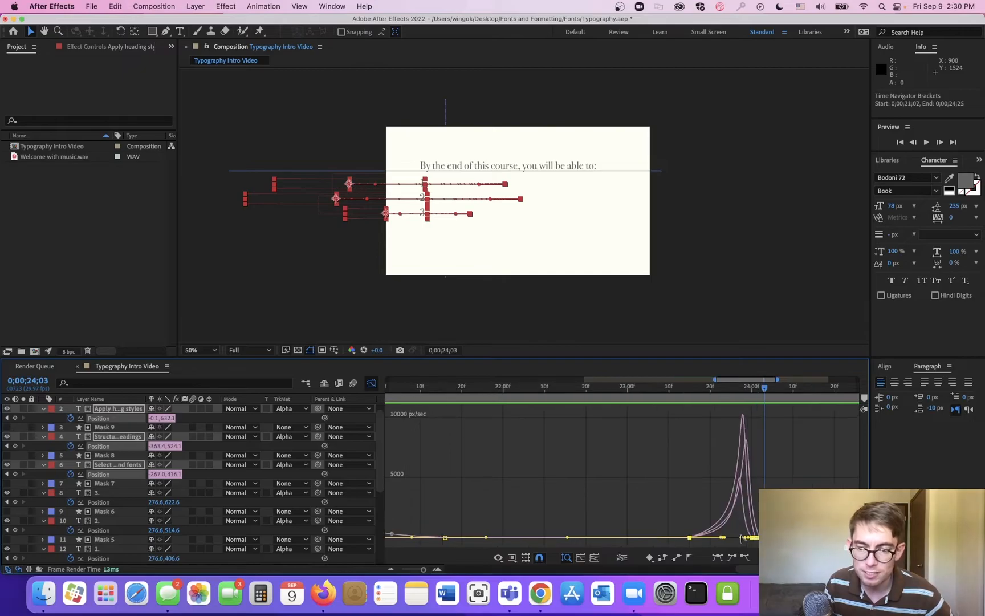
{"action": "left_click_drag", "start_coordinate": [624, 511], "coordinate": [649, 537]}
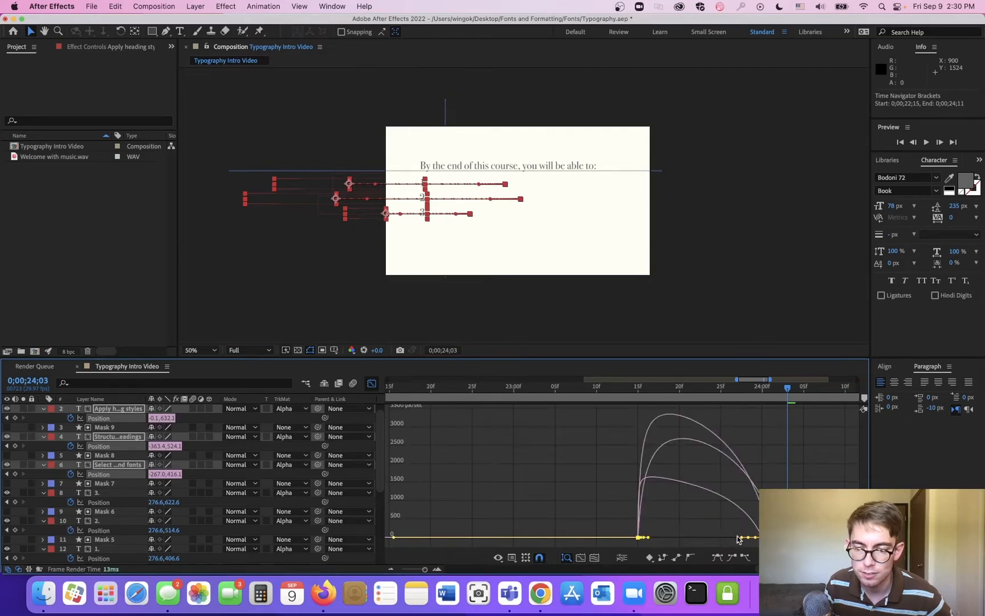
{"action": "left_click_drag", "start_coordinate": [748, 537], "coordinate": [701, 538]}
{"action": "left_click", "coordinate": [371, 385]}
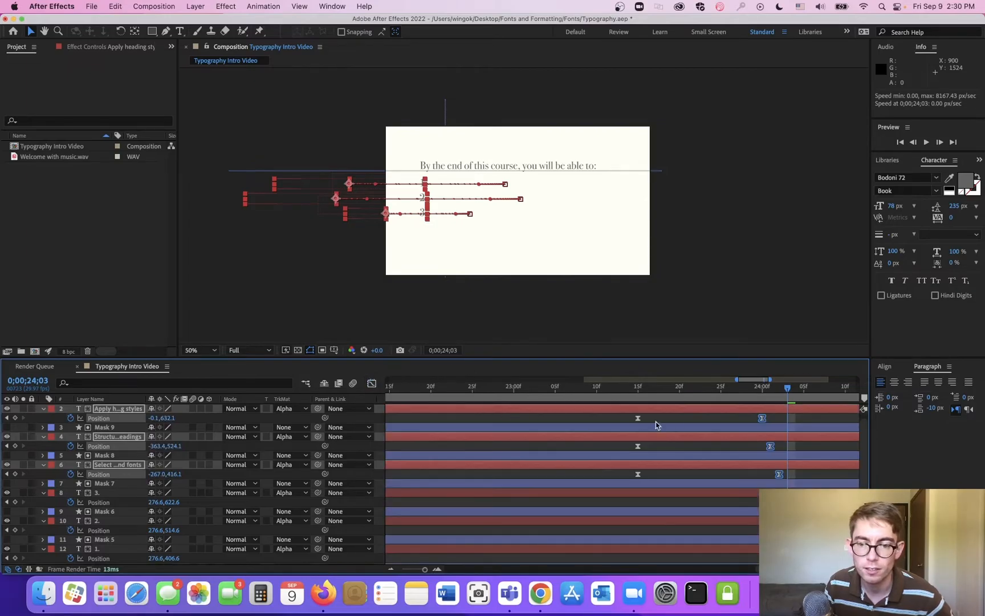
- Align the final exit keyframes of the "Structure" and "Select" layers with the "Apply heading styles" layer's keyframe at 0;00;24;00
{"action": "left_click", "coordinate": [631, 390]}
{"action": "left_click", "coordinate": [784, 448]}
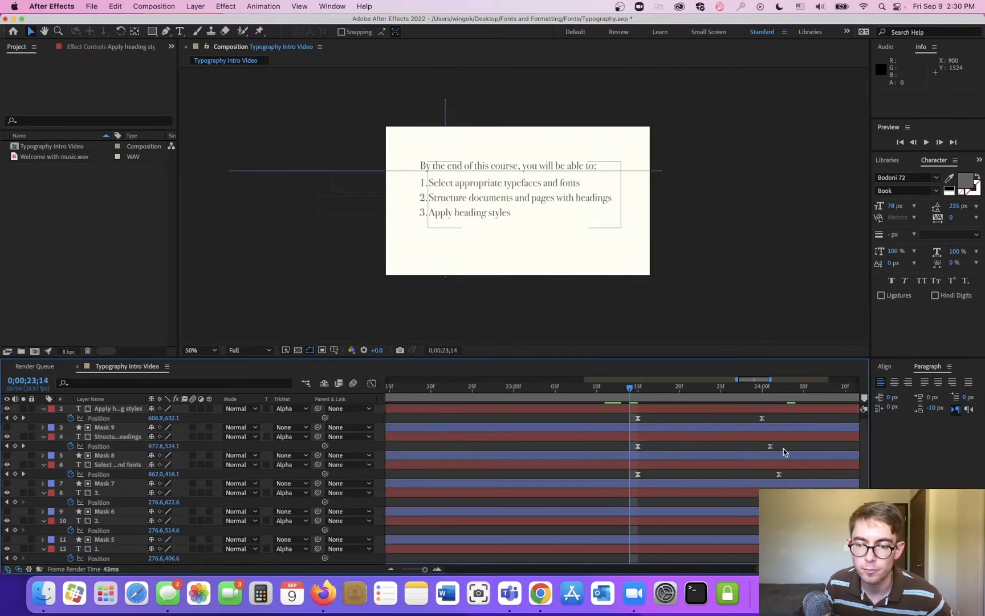
{"action": "left_click_drag", "start_coordinate": [634, 391], "coordinate": [705, 390]}
{"action": "left_click_drag", "start_coordinate": [772, 450], "coordinate": [764, 477]}
{"action": "scroll", "coordinate": [737, 476], "scroll_direction": "down", "scroll_amount": 1}
{"action": "scroll", "coordinate": [740, 480], "scroll_direction": "down", "scroll_amount": 8}
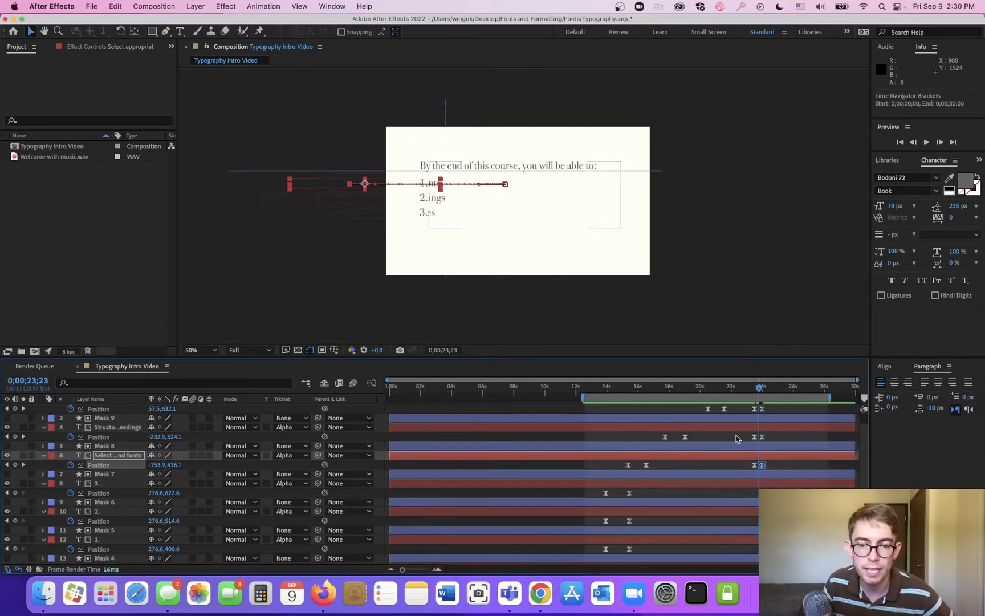
- Copy the pair of Position keyframes on the "3." number layer and paste them at 0;00;23;15
{"action": "scroll", "coordinate": [674, 493], "scroll_direction": "down", "scroll_amount": 1}
{"action": "scroll", "coordinate": [674, 494], "scroll_direction": "down", "scroll_amount": 1}
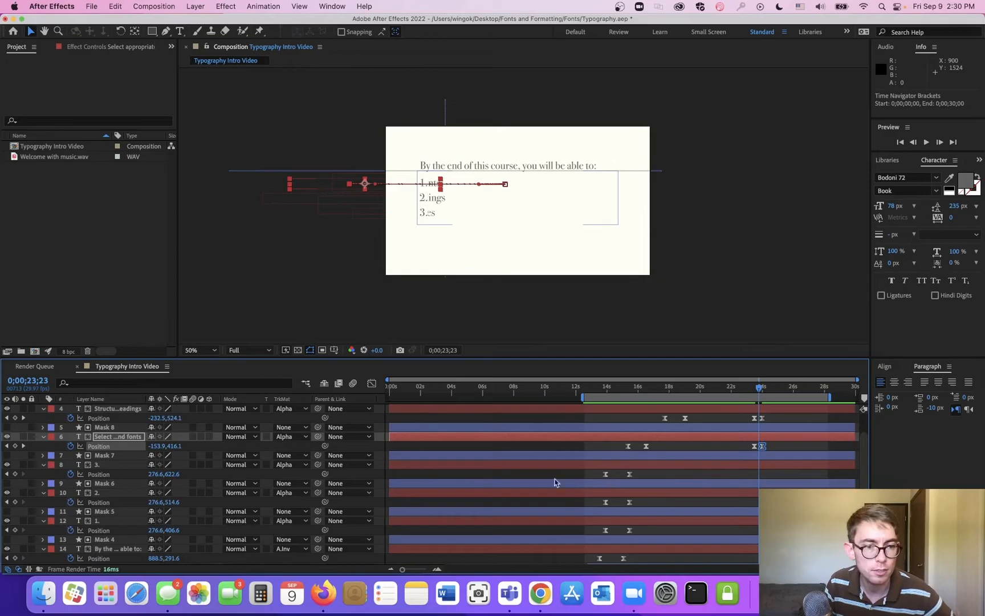
{"action": "left_click_drag", "start_coordinate": [656, 473], "coordinate": [598, 541]}
{"action": "key", "text": "super+c"}
{"action": "left_click", "coordinate": [659, 474]}
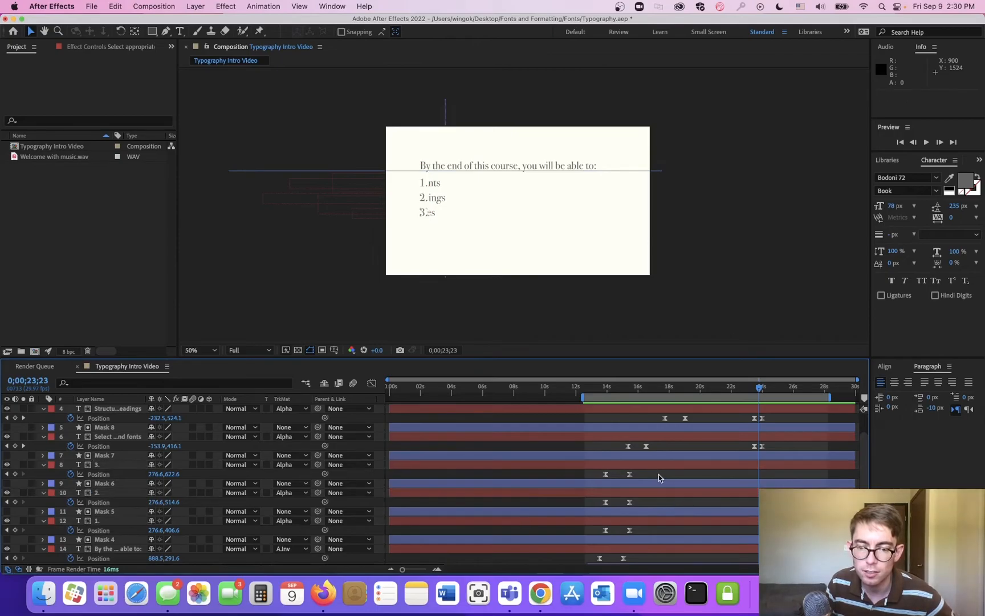
{"action": "left_click_drag", "start_coordinate": [593, 478], "coordinate": [644, 476]}
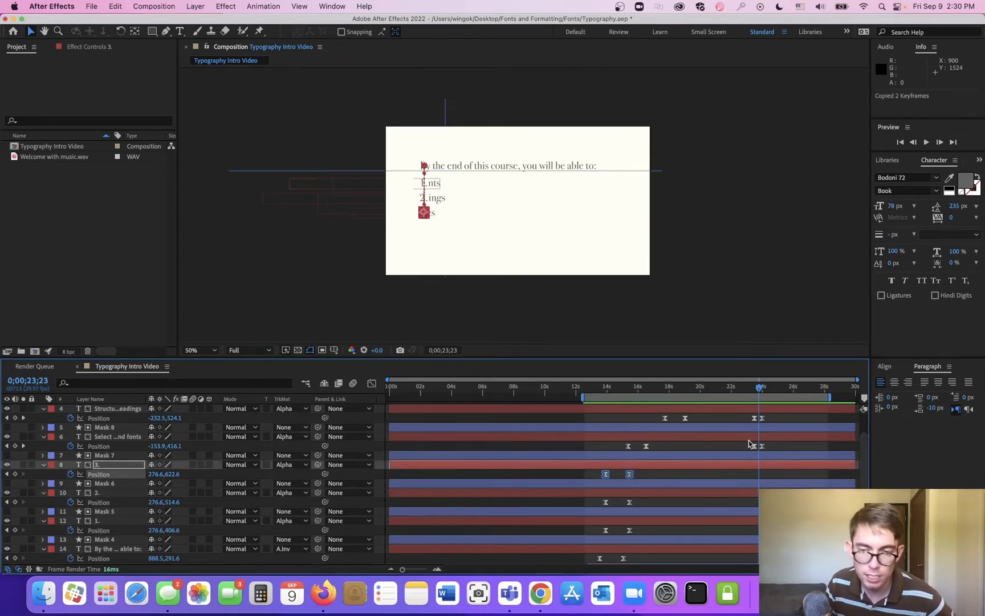
{"action": "key", "text": "j"}
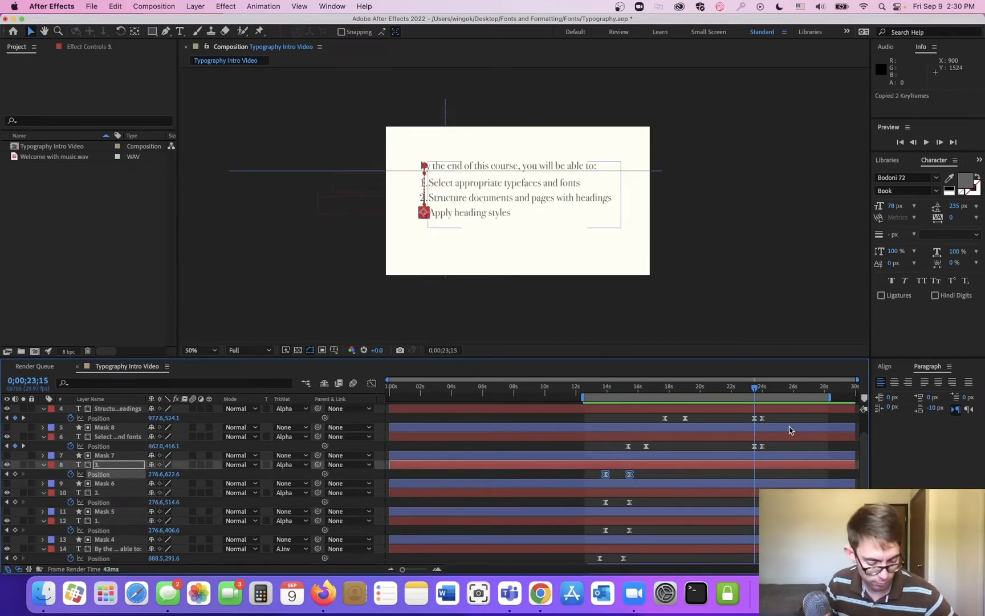
{"action": "key", "text": "super+v"}
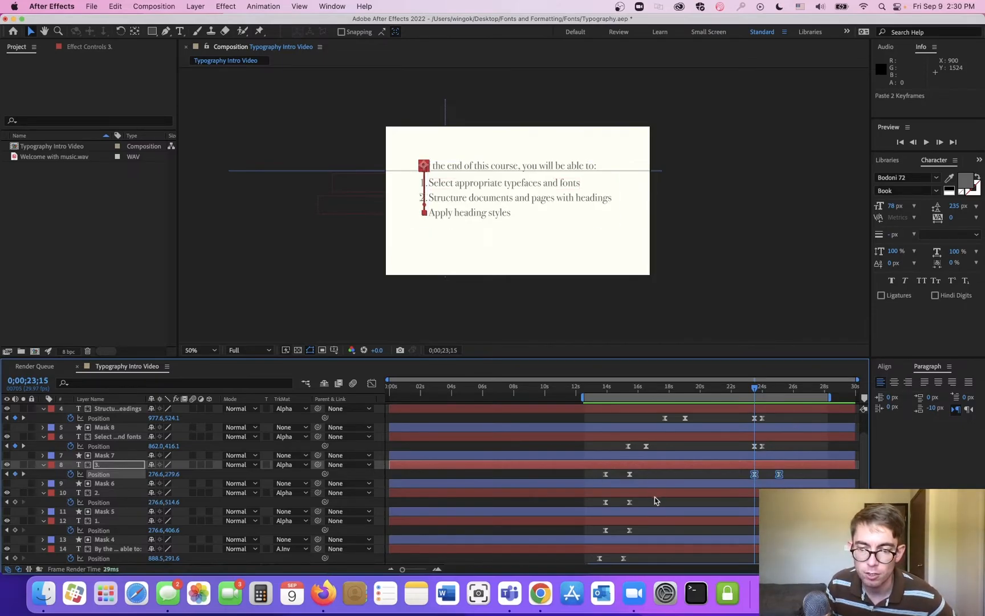
- Copy the Position keyframe pairs of the "2." and "1." number layers and paste them on their own layers at 0;00;23;15
{"action": "left_click_drag", "start_coordinate": [655, 497], "coordinate": [592, 506]}
{"action": "key", "text": "super+c"}
{"action": "key", "text": "super+v"}
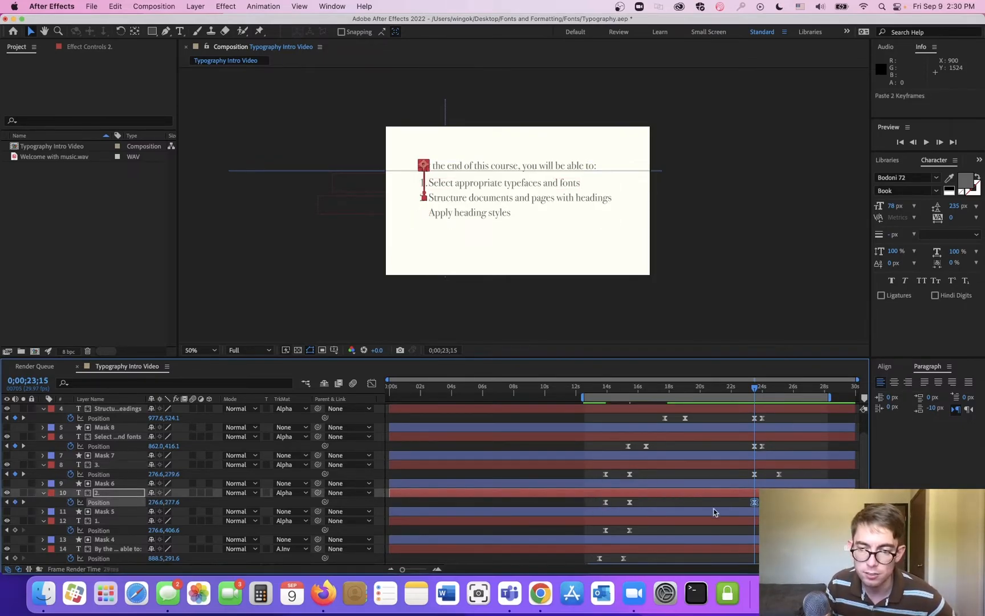
{"action": "left_click_drag", "start_coordinate": [670, 530], "coordinate": [590, 537]}
{"action": "key", "text": "super+v"}
- Move the three number layers' final keyframes to 0;00;24;02 and time-reverse their exit keyframe pairs
{"action": "left_click", "coordinate": [778, 474]}
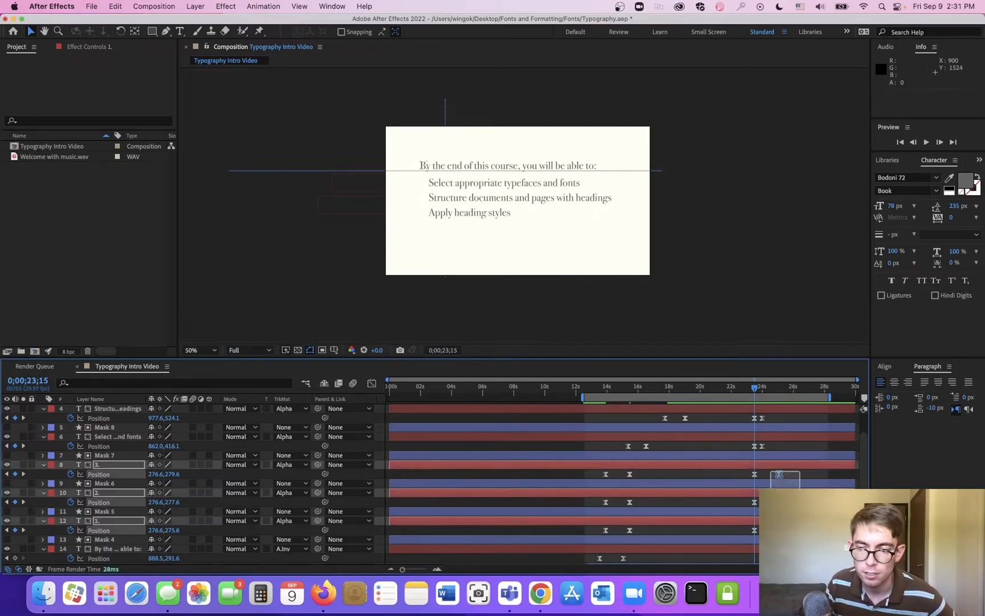
{"action": "left_click_drag", "start_coordinate": [780, 476], "coordinate": [728, 536]}
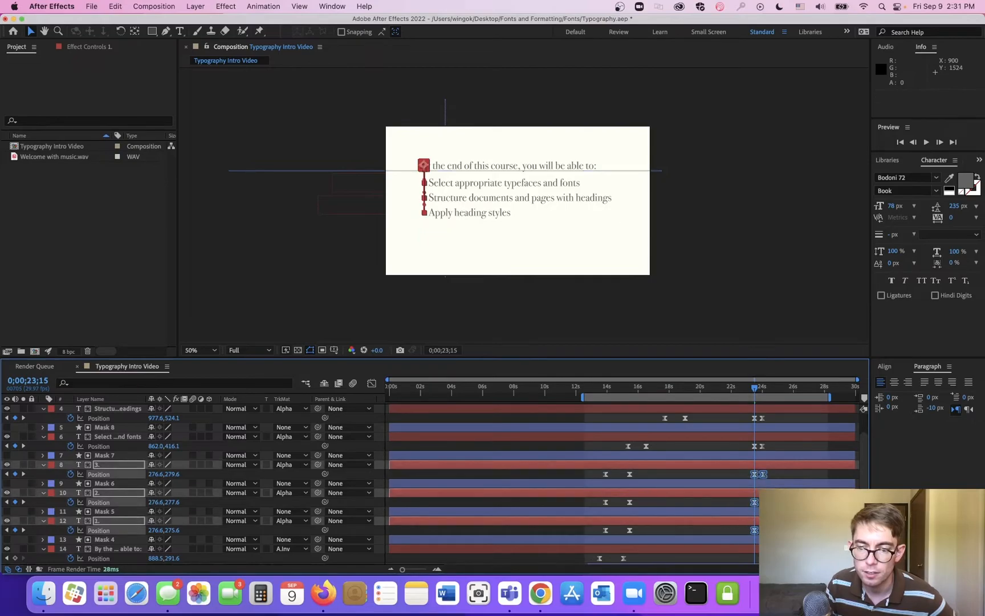
{"action": "right_click", "coordinate": [763, 531]}
{"action": "mouse_move", "coordinate": [801, 563]}
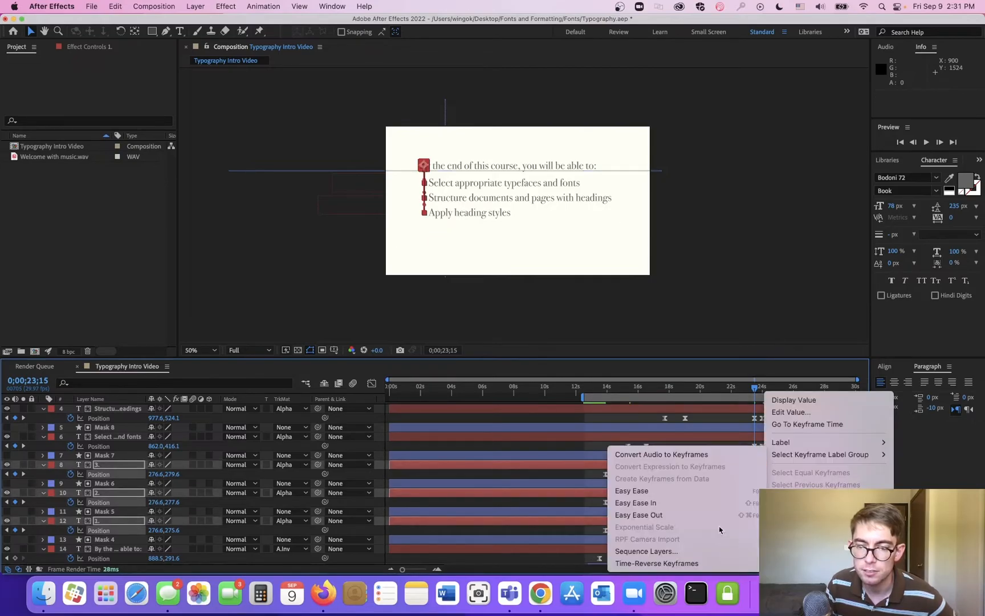
{"action": "left_click", "coordinate": [679, 563]}
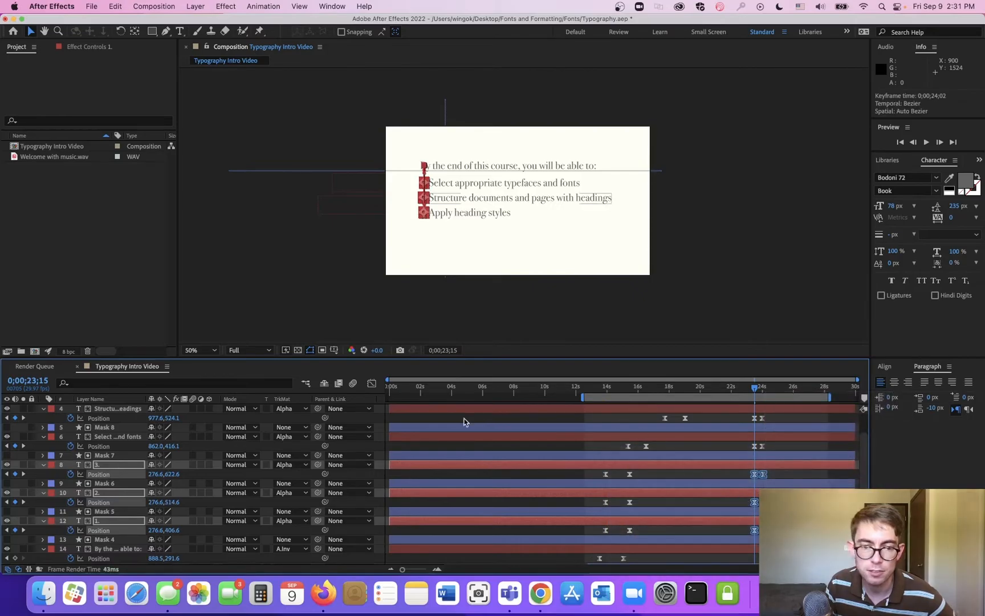
- Reshape the number layers' exit speed curves, shortening the outgoing ease at 0;00;23;15 and lengthening the incoming ease at 0;00;24;02
{"action": "left_click", "coordinate": [372, 383]}
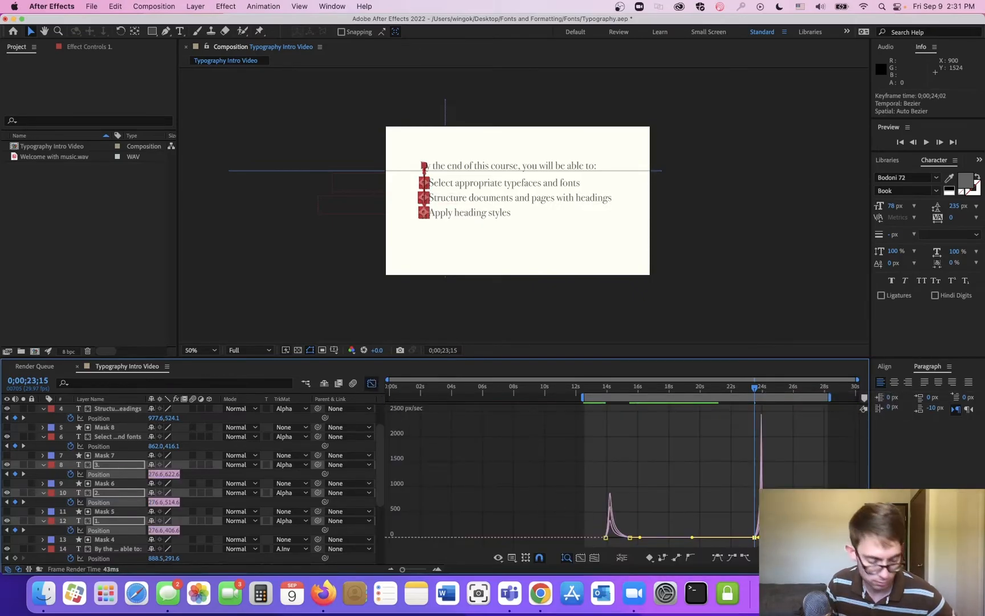
{"action": "scroll", "coordinate": [768, 537], "scroll_direction": "up", "scroll_amount": 4}
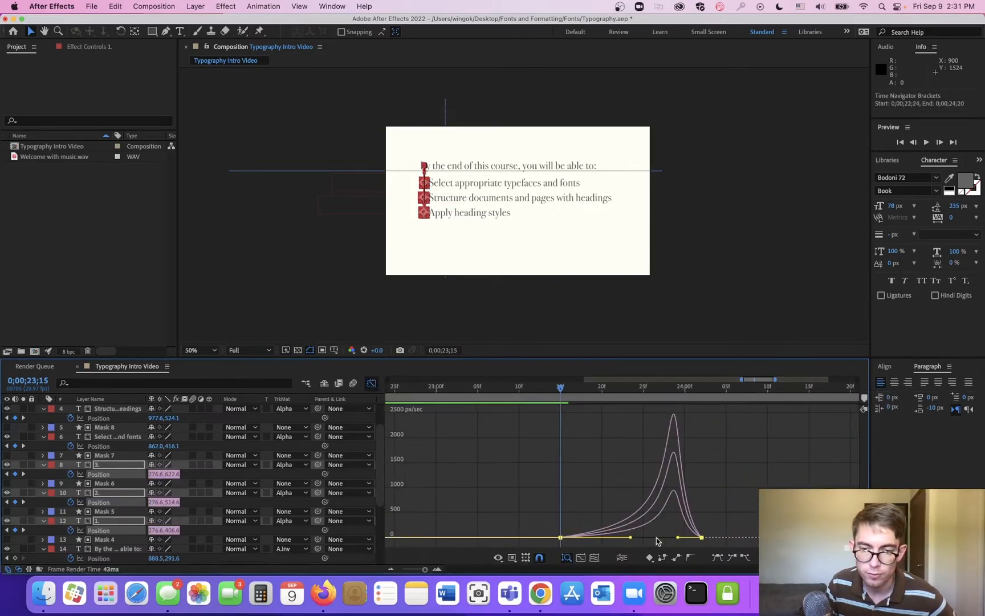
{"action": "left_click_drag", "start_coordinate": [631, 538], "coordinate": [575, 537]}
{"action": "left_click", "coordinate": [700, 537]}
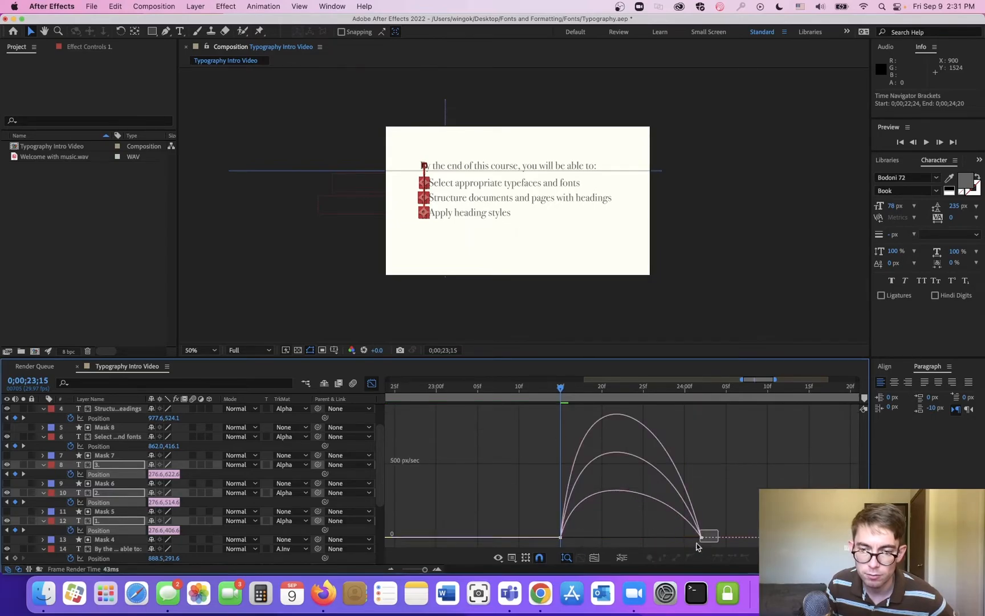
{"action": "left_click_drag", "start_coordinate": [679, 538], "coordinate": [631, 538]}
{"action": "left_click", "coordinate": [371, 381]}
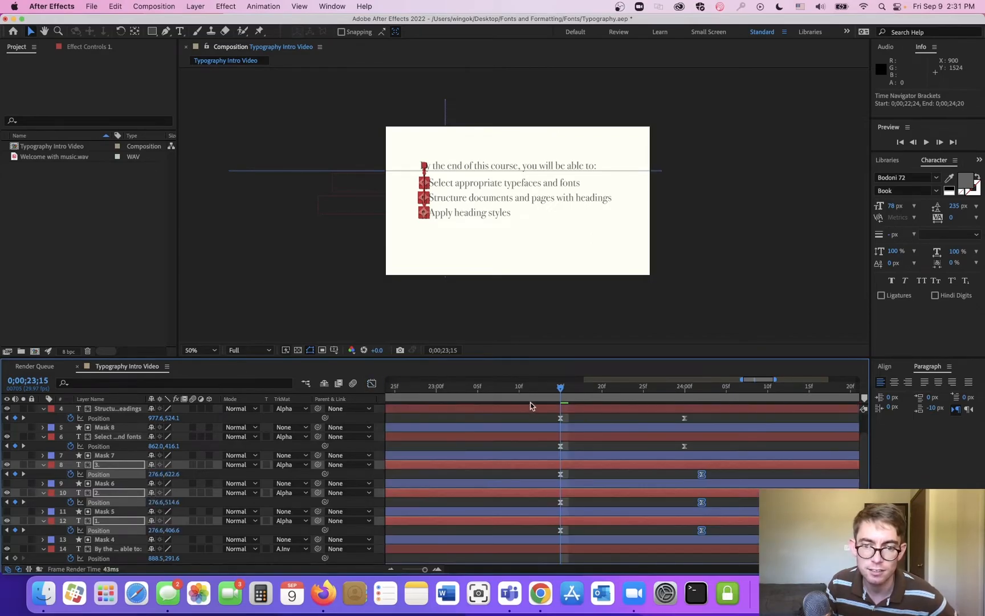
- Copy the heading text layer's entrance Position keyframe pair and paste it on the same layer at 0;00;23;15
{"action": "scroll", "coordinate": [512, 484], "scroll_direction": "down", "scroll_amount": 5}
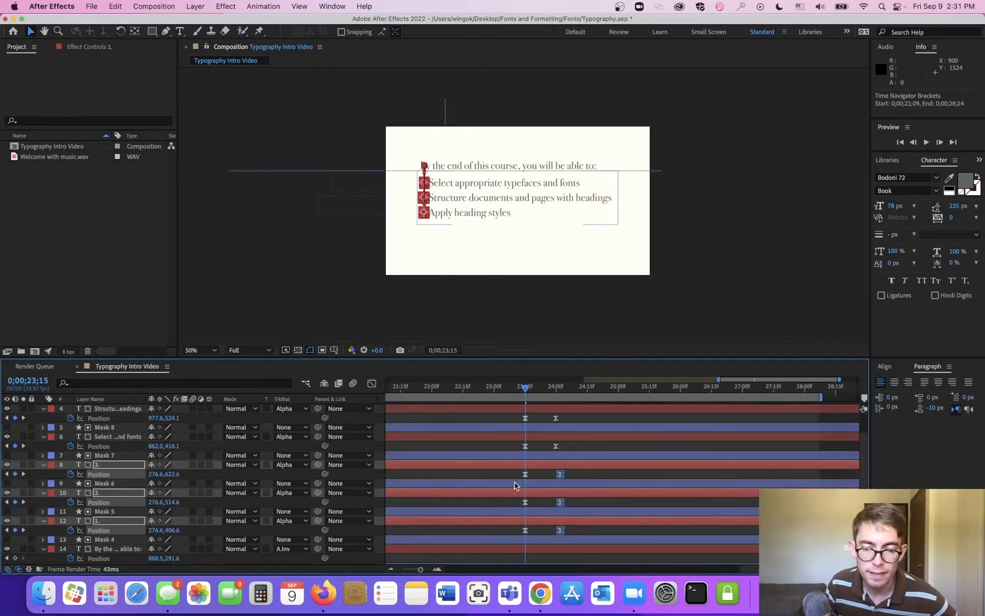
{"action": "scroll", "coordinate": [515, 489], "scroll_direction": "down", "scroll_amount": 4}
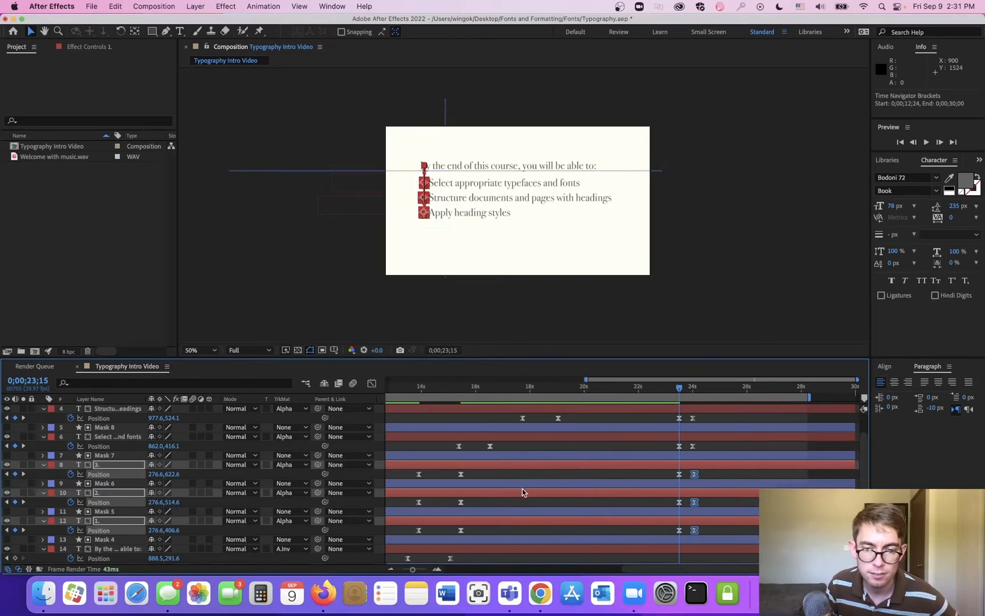
{"action": "left_click", "coordinate": [543, 550]}
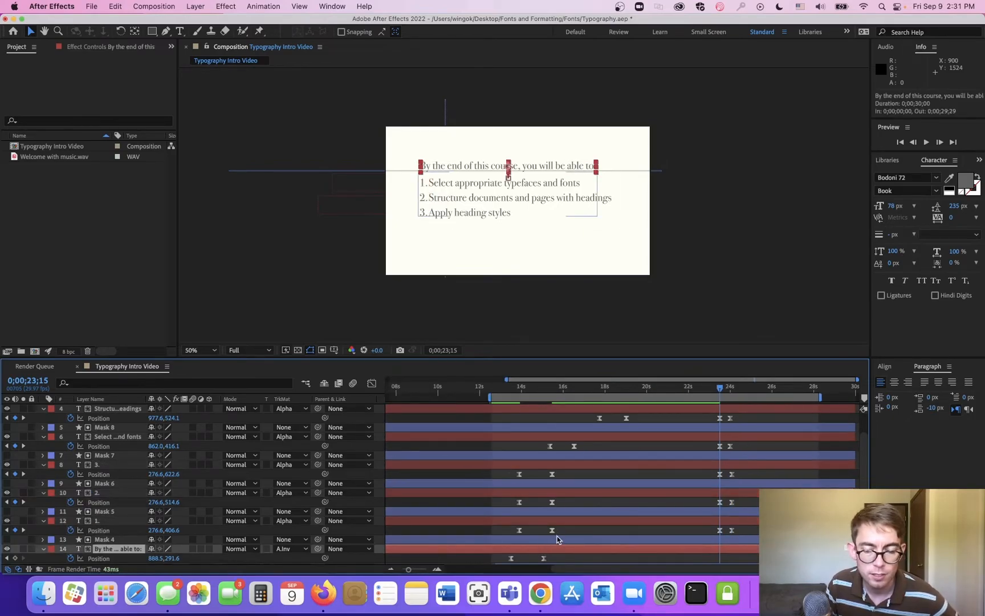
{"action": "scroll", "coordinate": [562, 537], "scroll_direction": "down", "scroll_amount": 2}
{"action": "left_click_drag", "start_coordinate": [561, 537], "coordinate": [496, 549]}
{"action": "key", "text": "super+c"}
{"action": "key", "text": "super+v"}
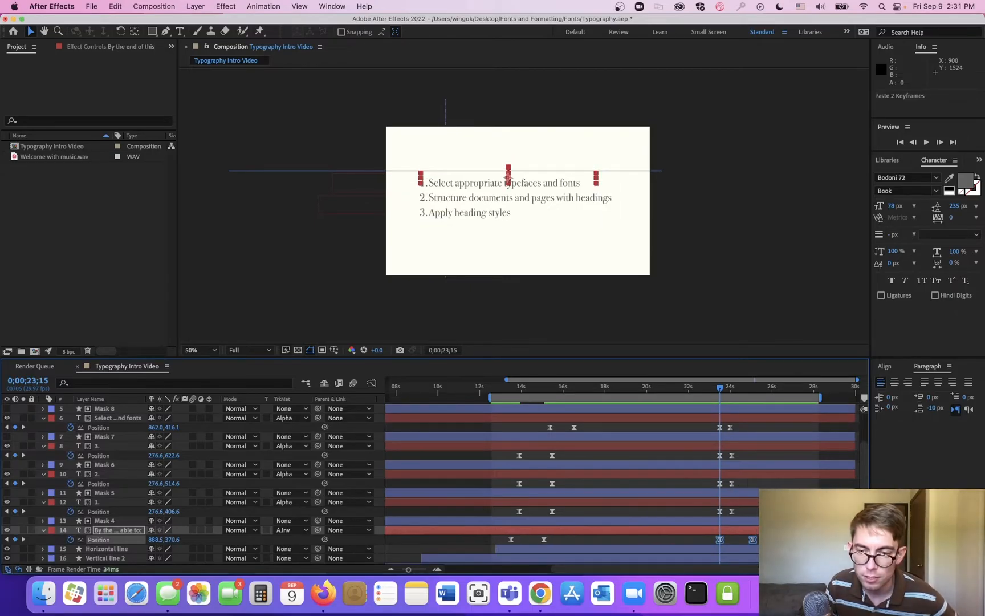
- Time-reverse the heading's exit Position keyframes and move the final one earlier, to about 0;00;24;04
{"action": "right_click", "coordinate": [751, 549]}
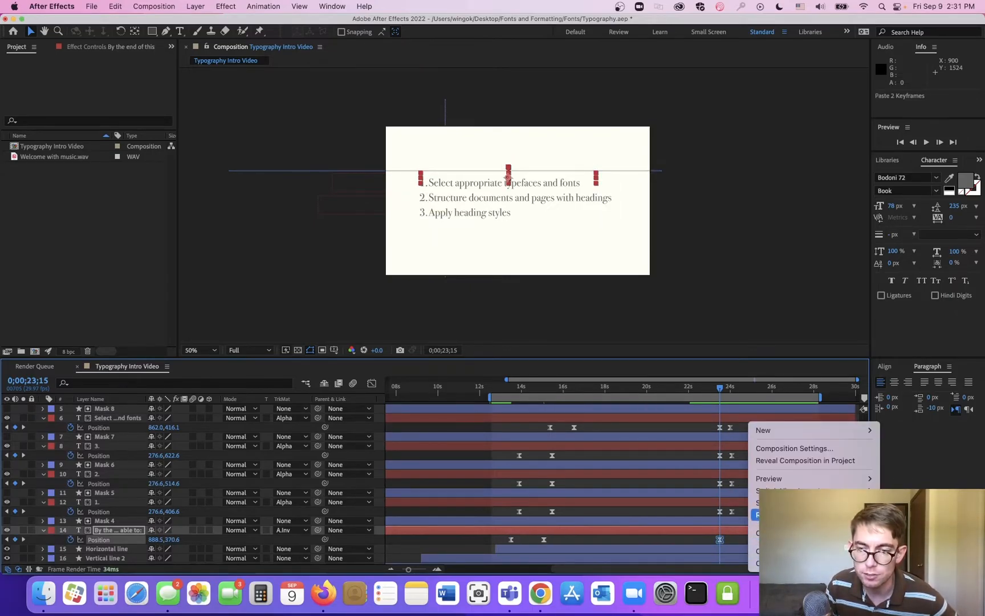
{"action": "right_click", "coordinate": [719, 540]}
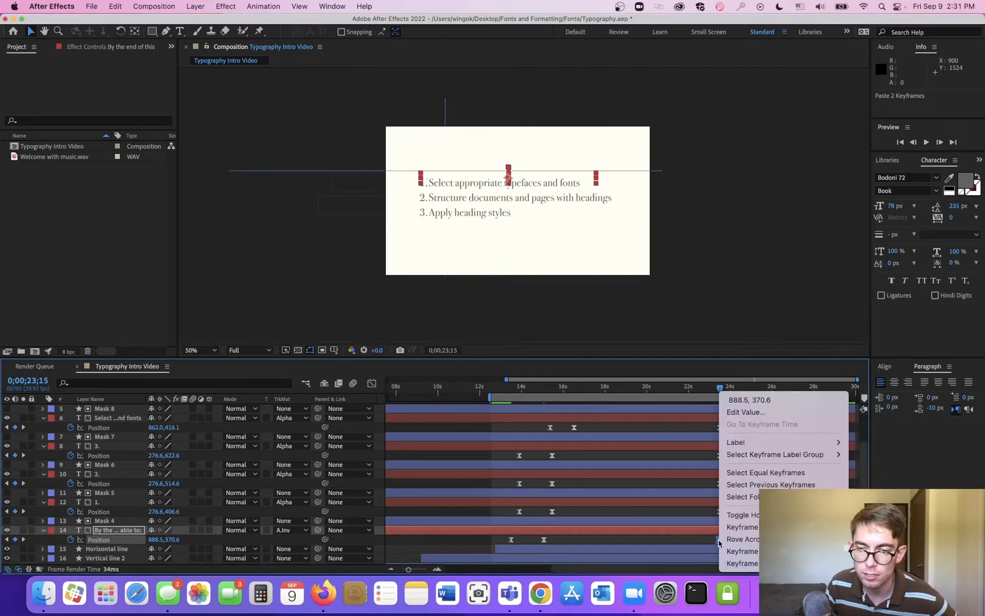
{"action": "mouse_move", "coordinate": [741, 563]}
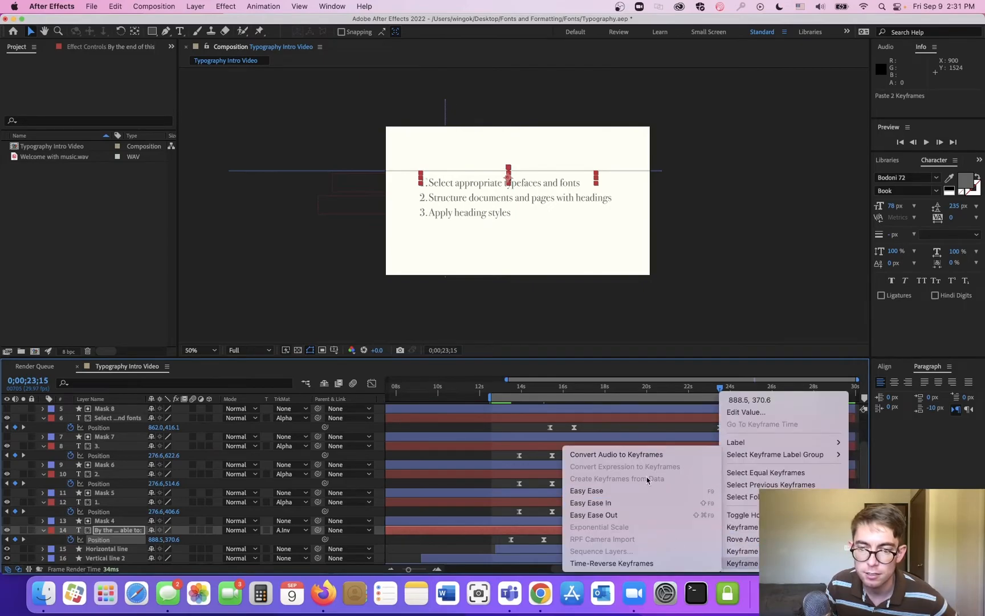
{"action": "left_click", "coordinate": [621, 562]}
{"action": "left_click_drag", "start_coordinate": [752, 539], "coordinate": [707, 552]}
- Reshape the heading's exit speed curve, shortening the outgoing ease at 0;00;23;15 and lengthening the incoming ease on the final keyframe
{"action": "left_click", "coordinate": [372, 384]}
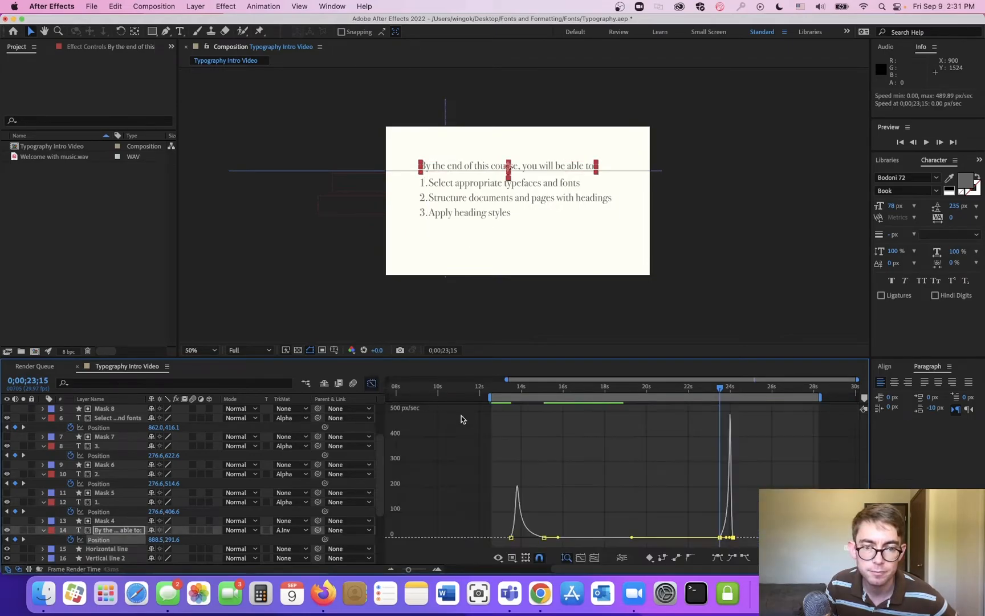
{"action": "scroll", "coordinate": [740, 523], "scroll_direction": "up", "scroll_amount": 10}
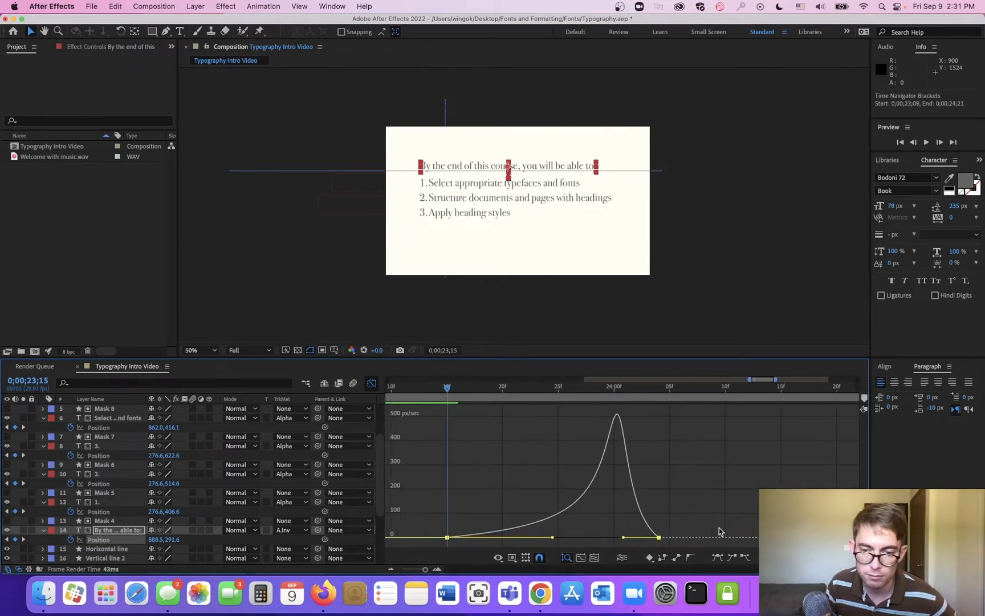
{"action": "left_click_drag", "start_coordinate": [552, 539], "coordinate": [477, 537]}
{"action": "left_click_drag", "start_coordinate": [625, 541], "coordinate": [553, 537]}
{"action": "left_click", "coordinate": [372, 383]}
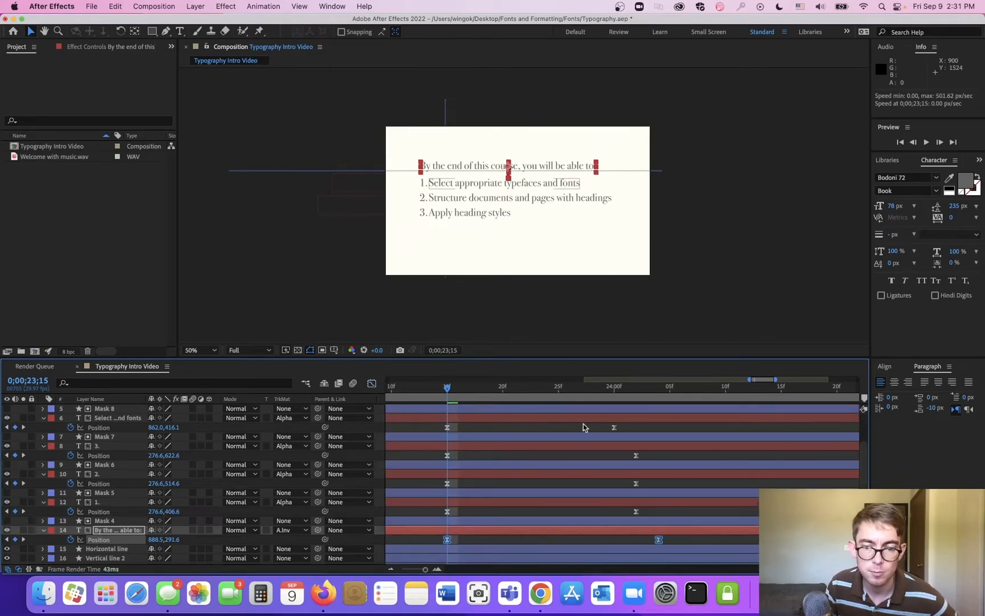
- Reveal the Horizontal line layer's keyframes, then copy its Scale keyframe pair and paste it at 0;00;23;15
{"action": "scroll", "coordinate": [577, 458], "scroll_direction": "down", "scroll_amount": 5}
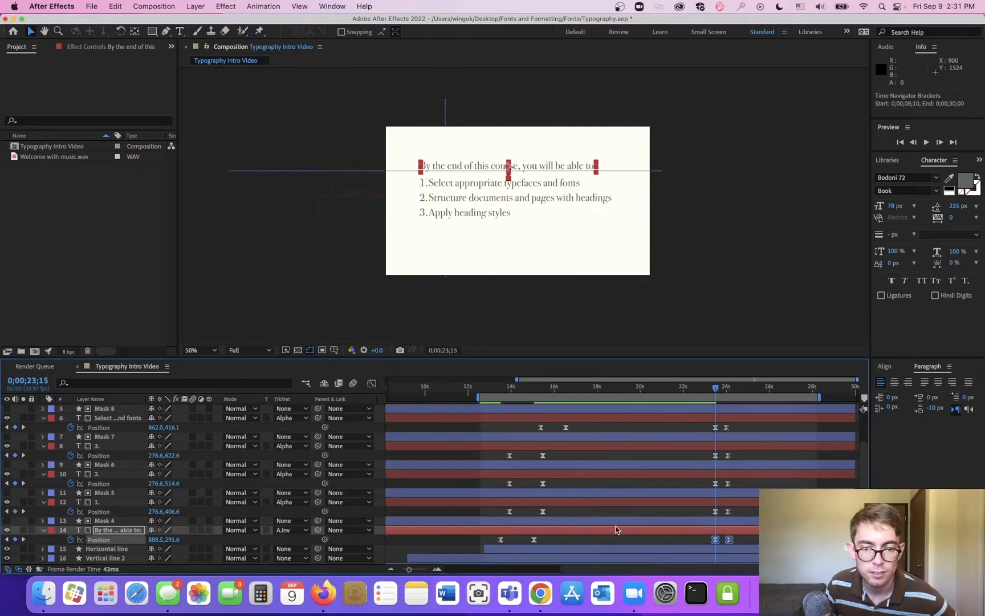
{"action": "scroll", "coordinate": [485, 508], "scroll_direction": "down", "scroll_amount": 2}
{"action": "left_click", "coordinate": [554, 532]}
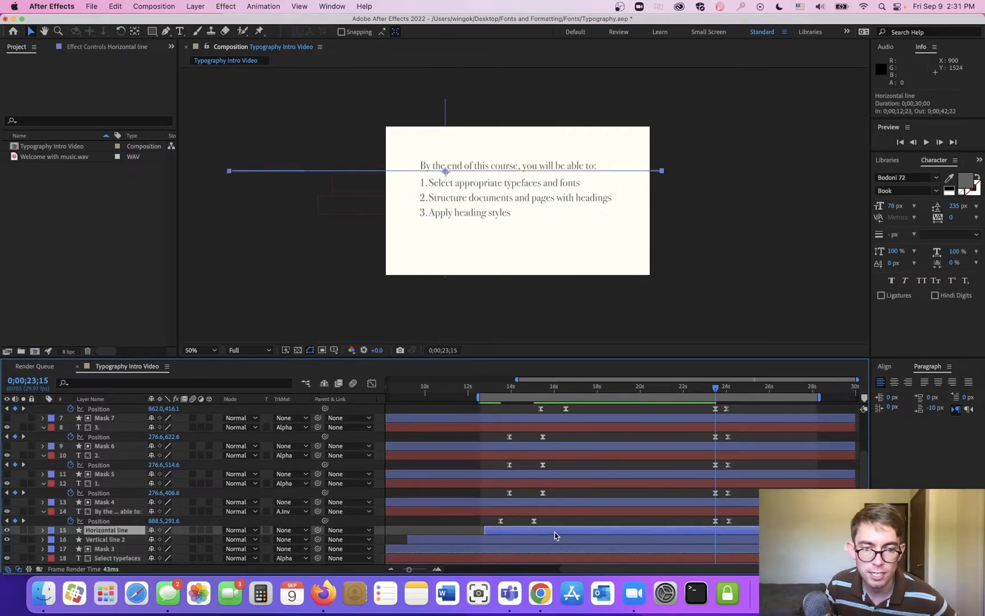
{"action": "key", "text": "u"}
{"action": "scroll", "coordinate": [488, 527], "scroll_direction": "down", "scroll_amount": 3}
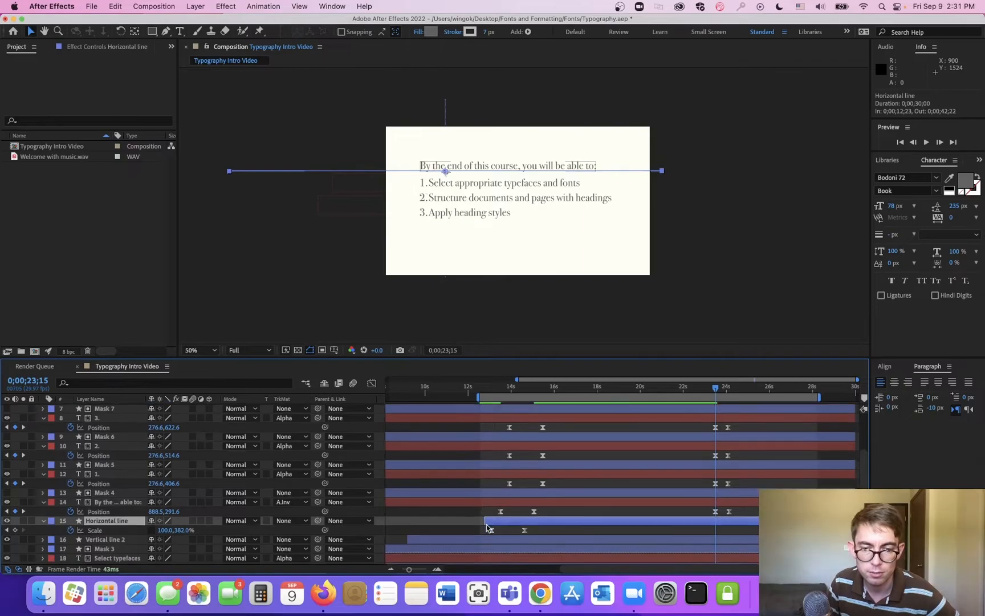
{"action": "left_click_drag", "start_coordinate": [531, 515], "coordinate": [476, 520]}
{"action": "key", "text": "super+c"}
{"action": "key", "text": "super+v"}
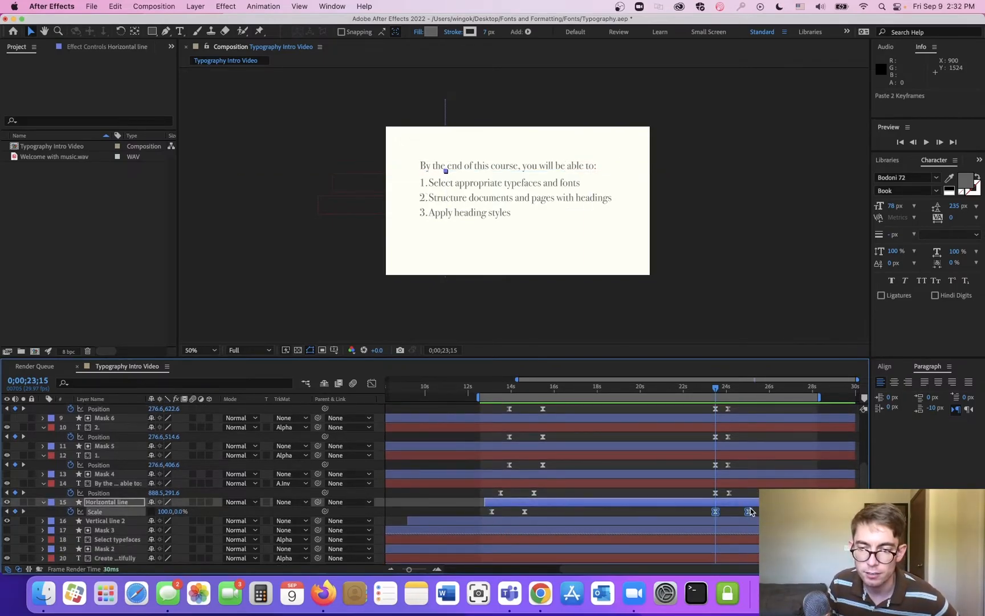
- Time-reverse the Horizontal line's pasted Scale keyframe pair
{"action": "left_click", "coordinate": [748, 512]}
{"action": "mouse_move", "coordinate": [755, 562]}
{"action": "left_click", "coordinate": [716, 563]}
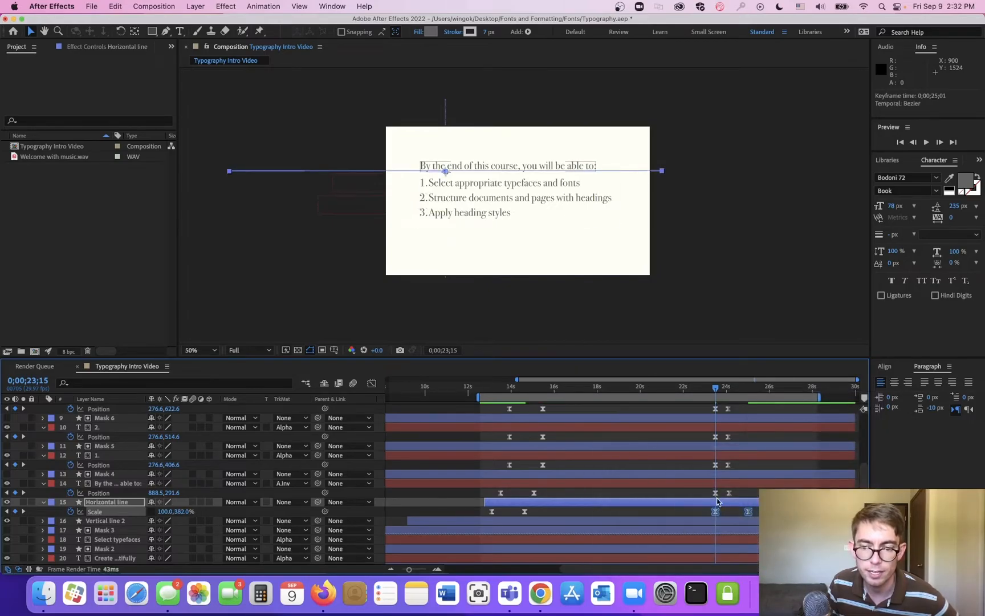
- Reshape the Horizontal line's exit Scale speed curve with a short outgoing and long incoming ease, and move its final keyframe to 0;00;24;08
{"action": "left_click", "coordinate": [371, 383]}
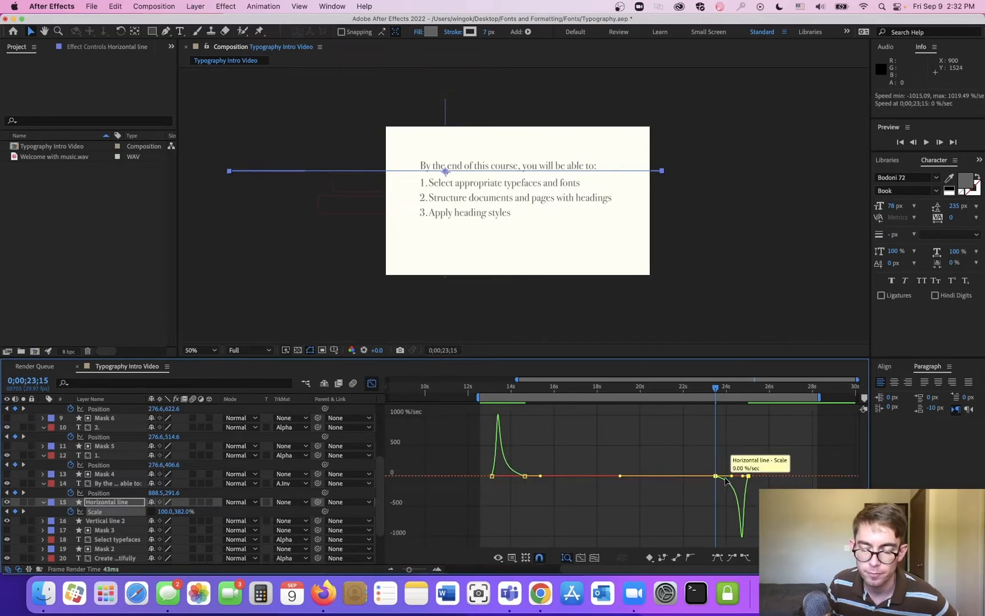
{"action": "scroll", "coordinate": [738, 482], "scroll_direction": "up", "scroll_amount": 2}
{"action": "left_click_drag", "start_coordinate": [711, 415], "coordinate": [662, 414]}
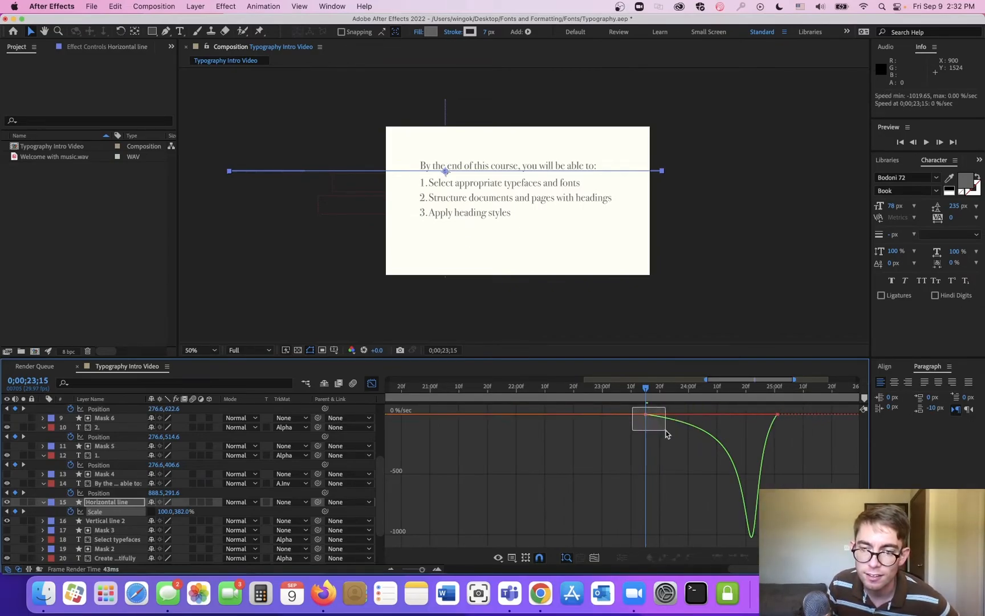
{"action": "left_click_drag", "start_coordinate": [712, 414], "coordinate": [681, 416]}
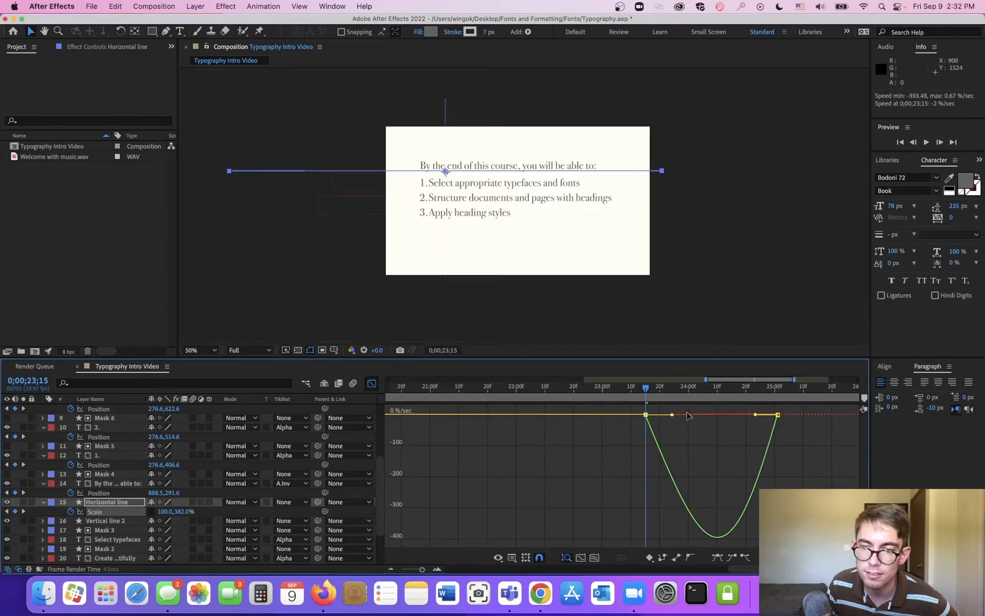
{"action": "left_click_drag", "start_coordinate": [756, 416], "coordinate": [713, 417]}
{"action": "left_click", "coordinate": [373, 385]}
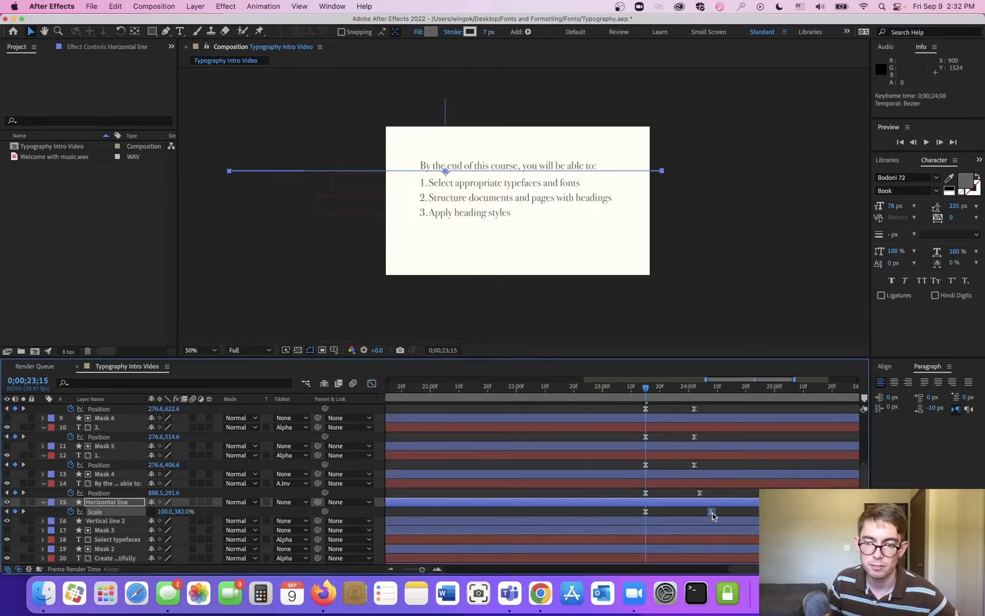
- Preview the course-objectives scene from 0;00;12;25 through its exit to check the animation timing
{"action": "key", "text": "minus"}
{"action": "key", "text": "minus"}
{"action": "key", "text": "minus"}
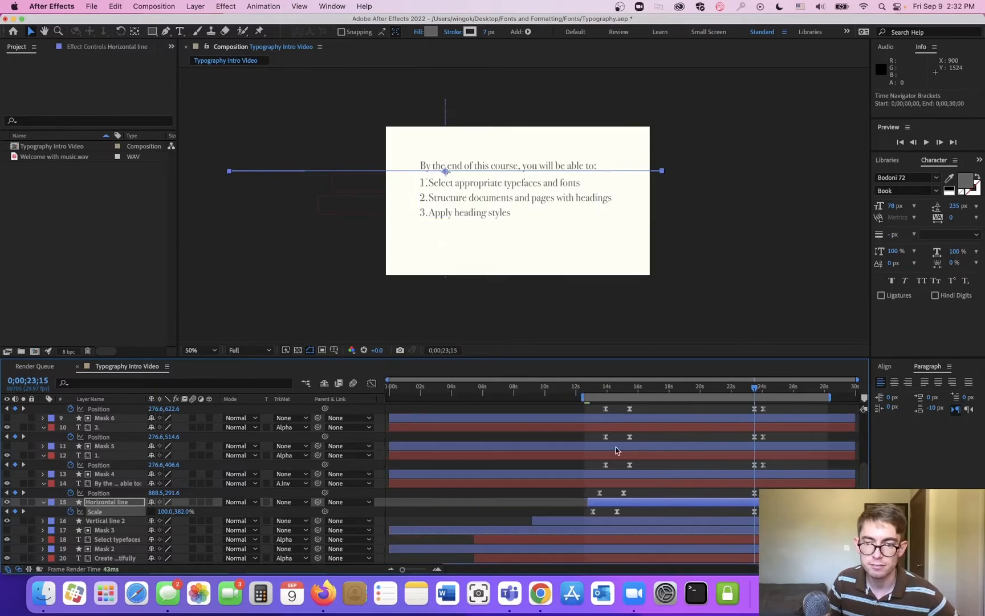
{"action": "left_click", "coordinate": [590, 392]}
{"action": "key", "text": "space"}
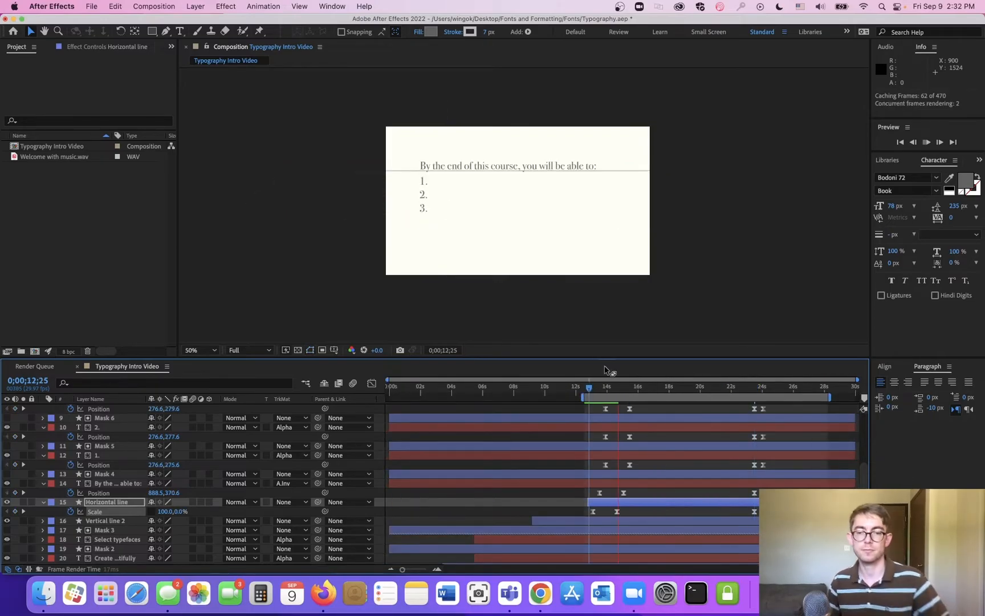
{"action": "key", "text": "space"}
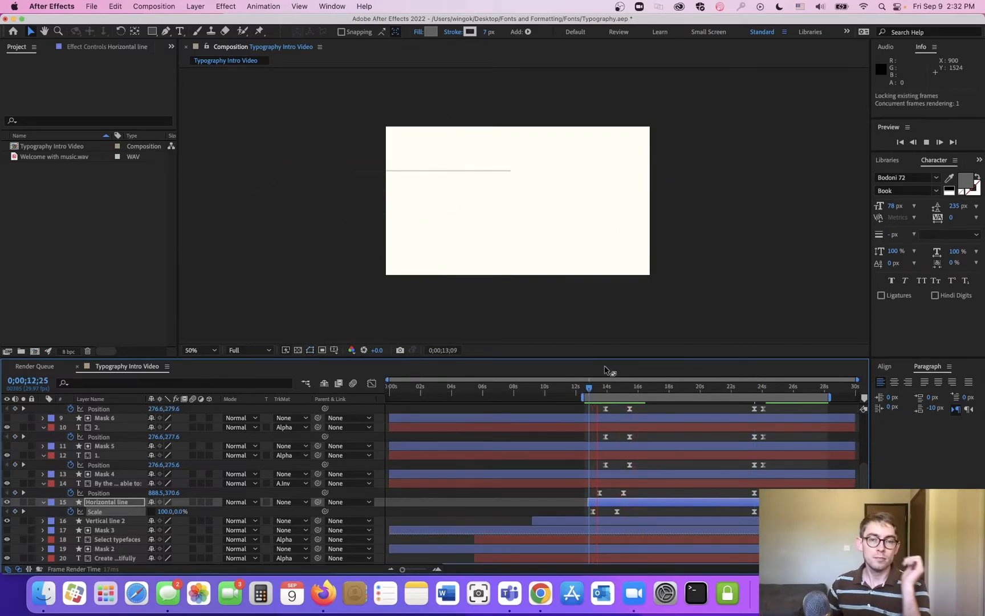
{"action": "key", "text": "space"}
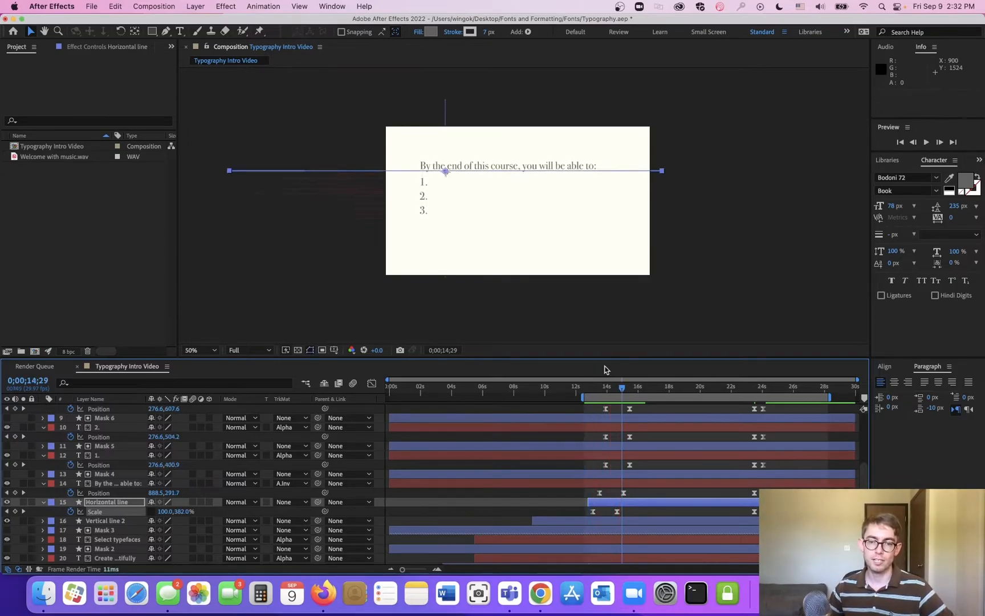
{"action": "key", "text": "space"}
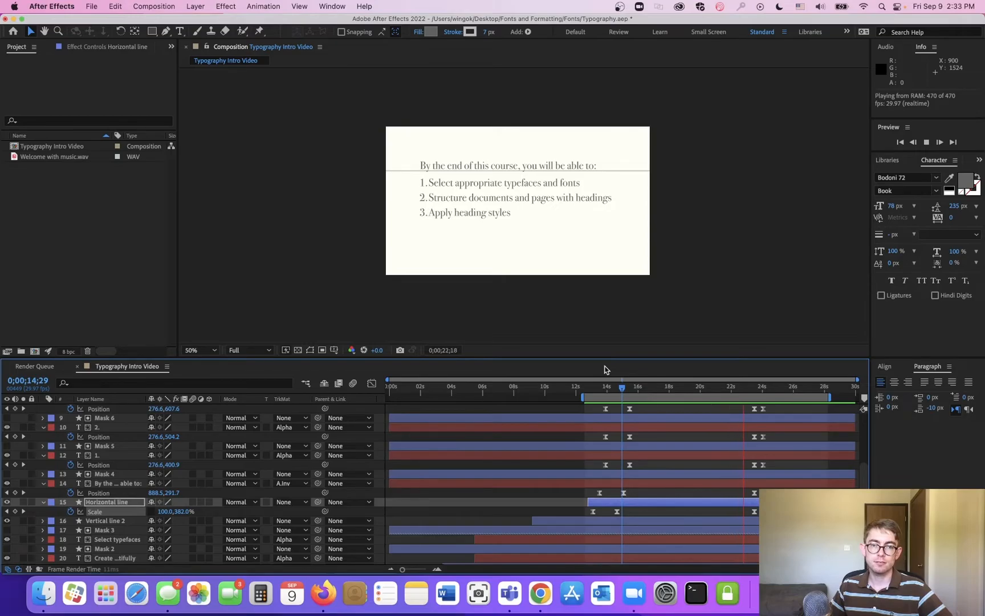
{"action": "key", "text": "space"}
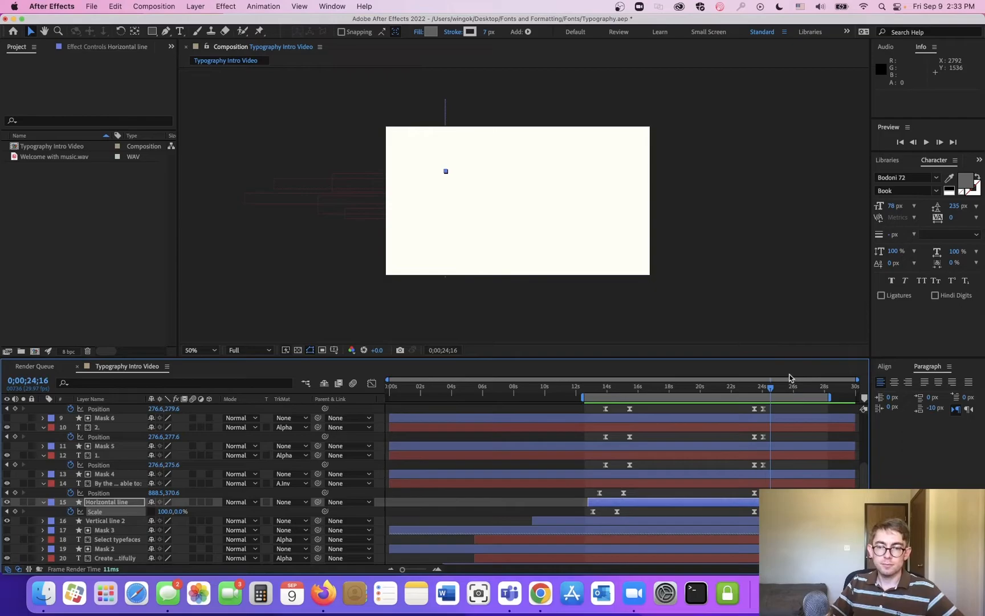
- Shift the exit keyframe pairs of the numbers, heading and Horizontal line earlier so they start at 0;00;22;22
{"action": "left_click", "coordinate": [743, 387]}
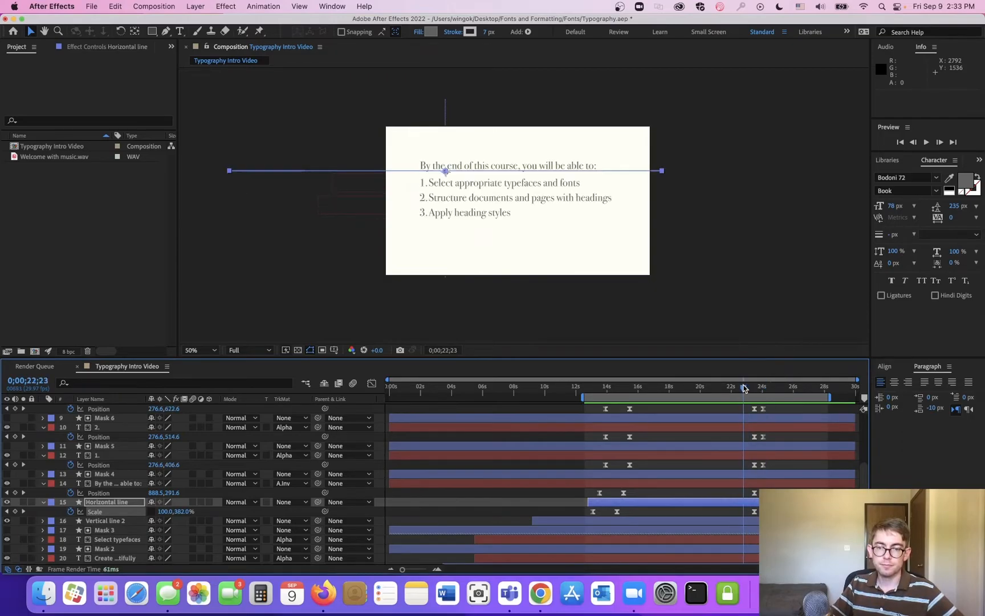
{"action": "left_click_drag", "start_coordinate": [785, 412], "coordinate": [742, 515]}
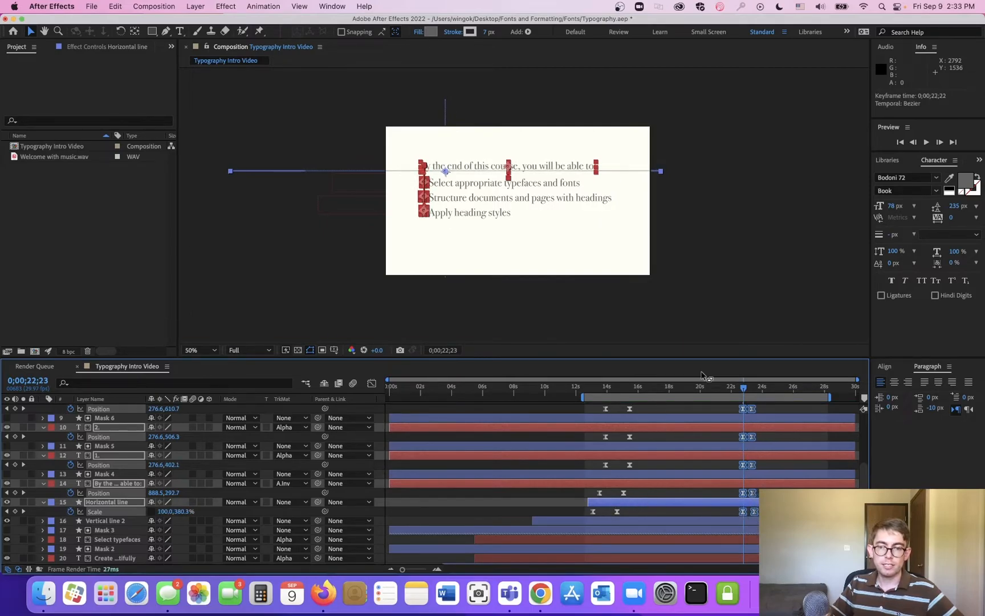
{"action": "left_click", "coordinate": [651, 336]}
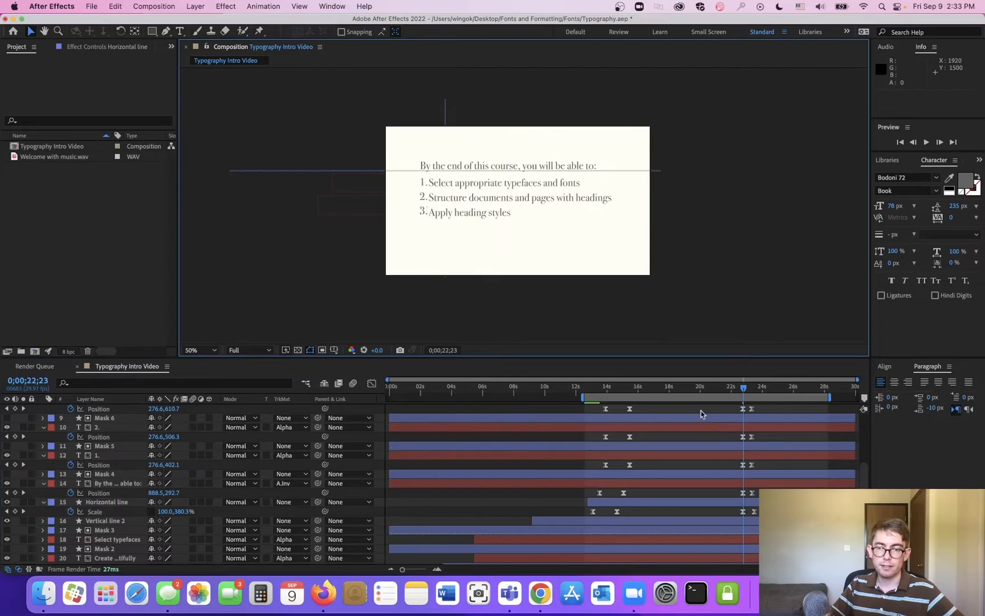
- Shift the three objective text layers' exit Position keyframe pairs earlier to start at 0;00;22;22 and scrub through the exit
{"action": "left_click_drag", "start_coordinate": [719, 387], "coordinate": [728, 390]}
{"action": "mouse_move", "coordinate": [742, 396]}
{"action": "left_mouse_down"}
{"action": "mouse_move", "coordinate": [753, 399]}
{"action": "mouse_move", "coordinate": [746, 404]}
{"action": "left_mouse_up"}
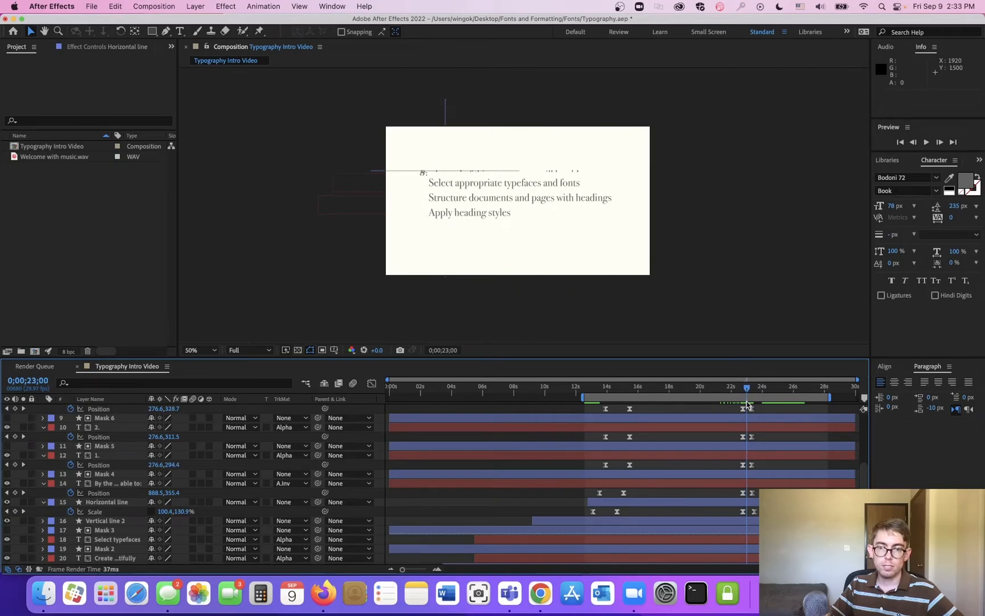
{"action": "scroll", "coordinate": [774, 436], "scroll_direction": "up", "scroll_amount": 5}
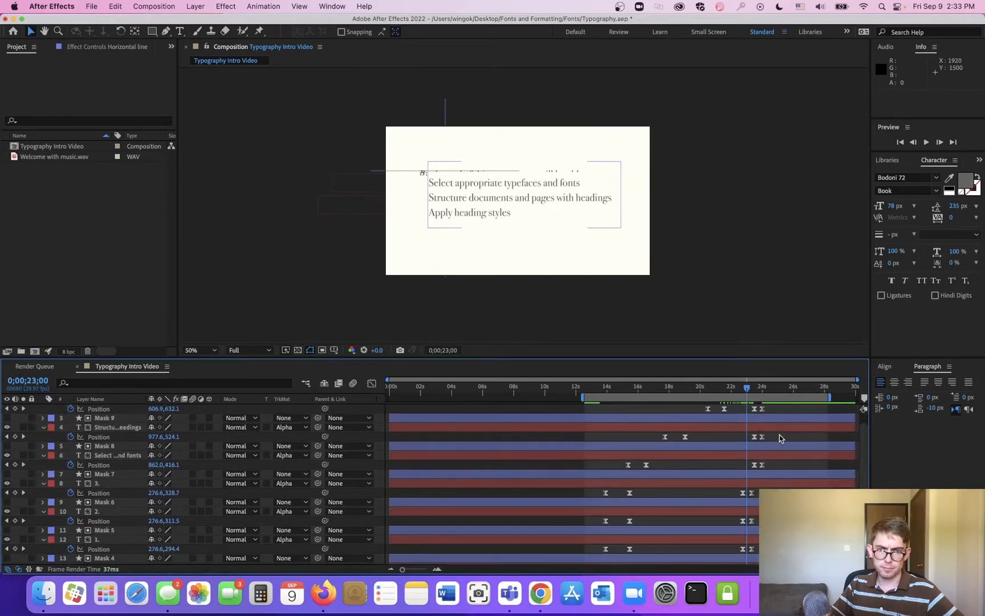
{"action": "left_click_drag", "start_coordinate": [782, 422], "coordinate": [744, 486]}
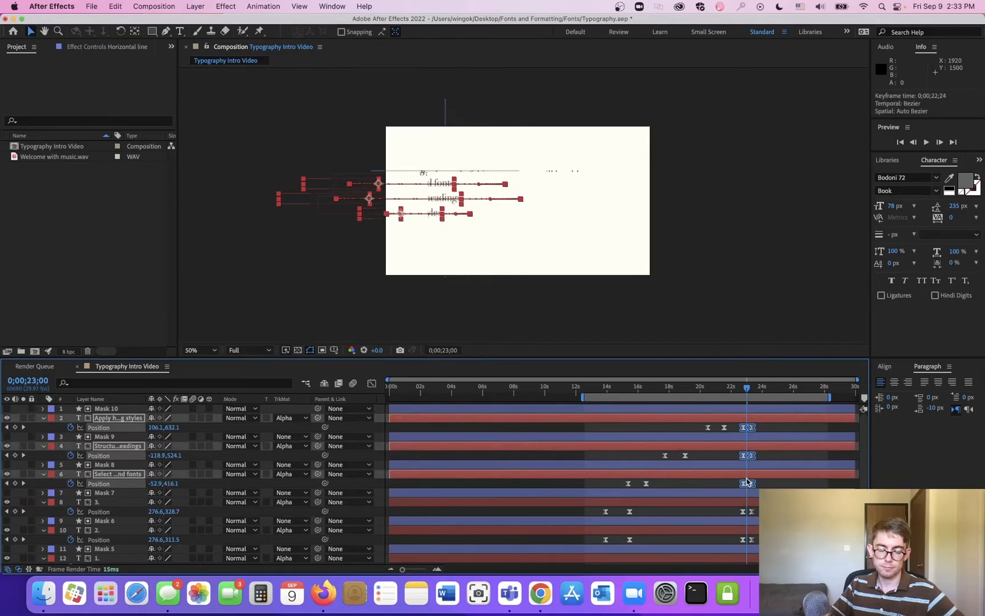
{"action": "scroll", "coordinate": [747, 482], "scroll_direction": "up", "scroll_amount": 5}
{"action": "left_click_drag", "start_coordinate": [720, 484], "coordinate": [708, 486]}
{"action": "left_click", "coordinate": [573, 387]}
{"action": "left_click_drag", "start_coordinate": [587, 389], "coordinate": [726, 434]}
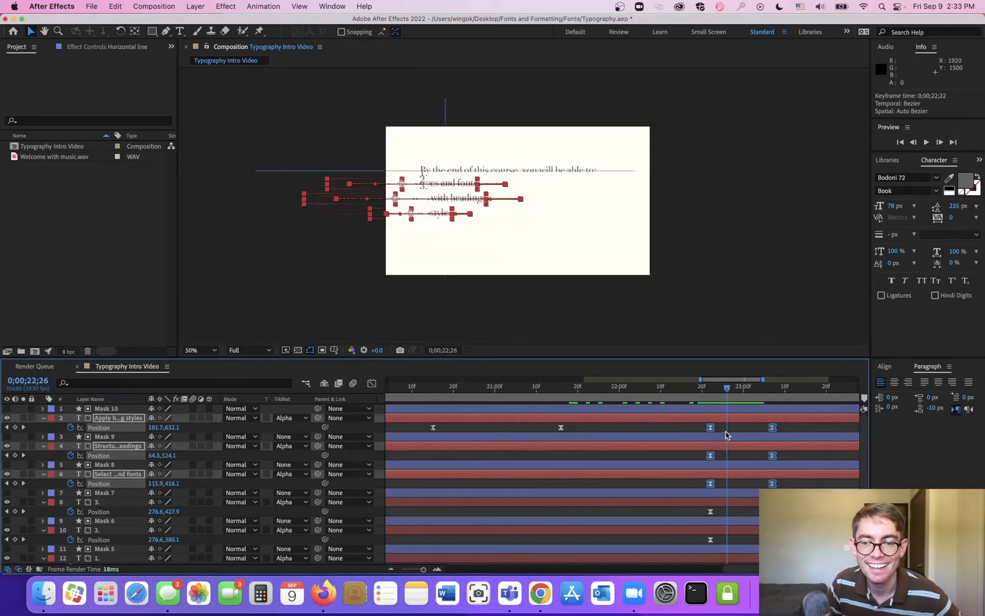
- Shift the exit Position keyframe pairs of layers 1., 2. and 3. to start at 0;00;23;06 and scrub through the exit
{"action": "scroll", "coordinate": [743, 464], "scroll_direction": "down", "scroll_amount": 2}
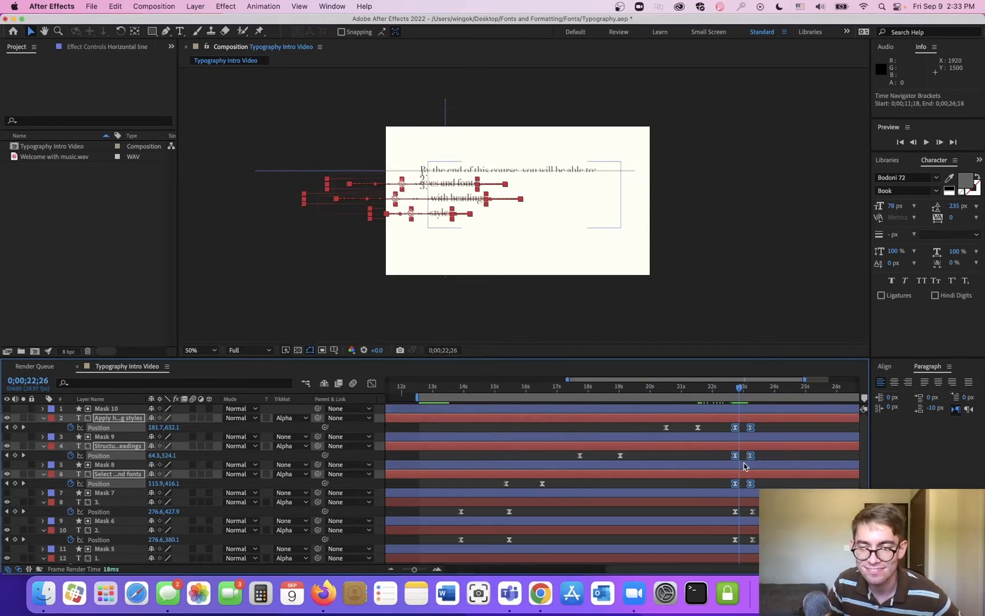
{"action": "scroll", "coordinate": [774, 479], "scroll_direction": "down", "scroll_amount": 3}
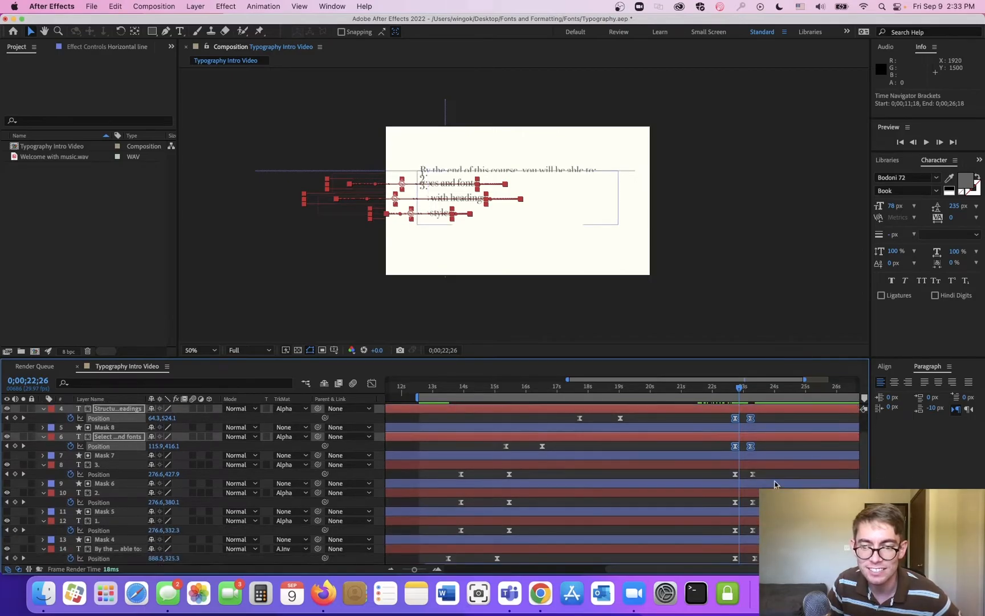
{"action": "left_click_drag", "start_coordinate": [774, 479], "coordinate": [748, 532]}
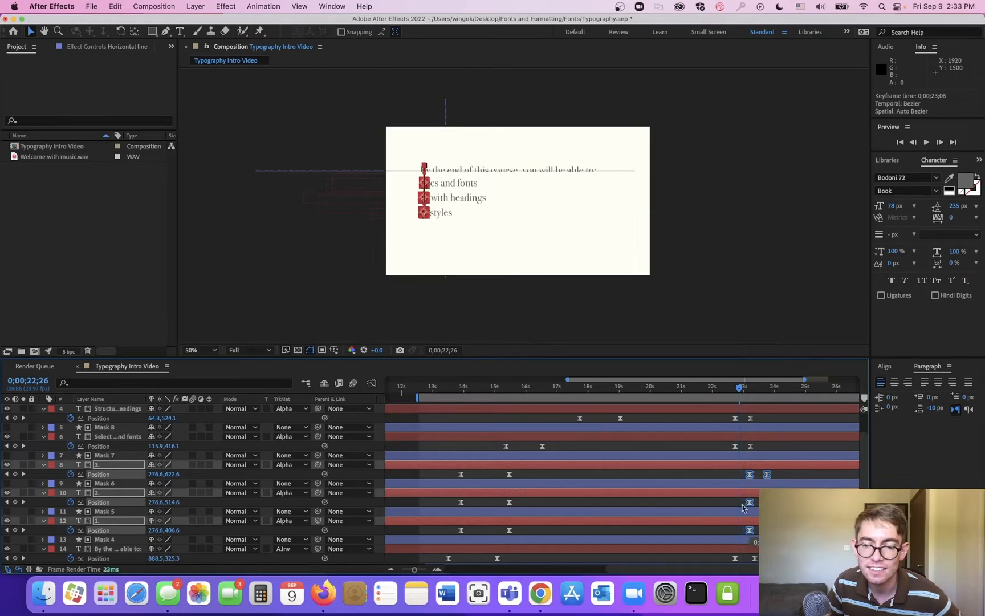
{"action": "left_click_drag", "start_coordinate": [717, 388], "coordinate": [754, 395]}
{"action": "left_click", "coordinate": [684, 290]}
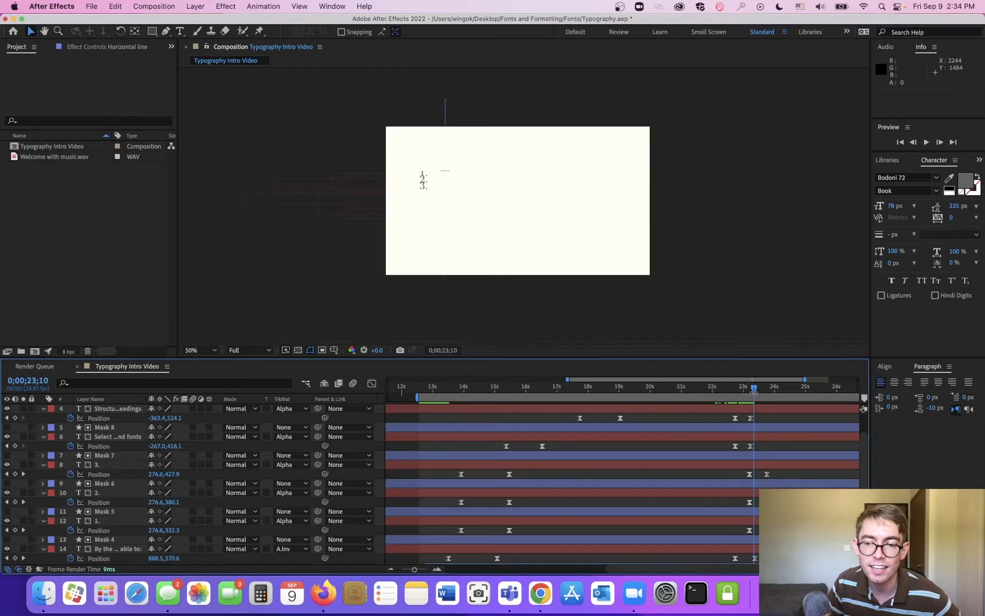
- Shift the Horizontal line's exit Scale keyframe pair to start at 0;00;23;06 and scrub through to 0;00;23;29
{"action": "scroll", "coordinate": [791, 460], "scroll_direction": "down", "scroll_amount": 3}
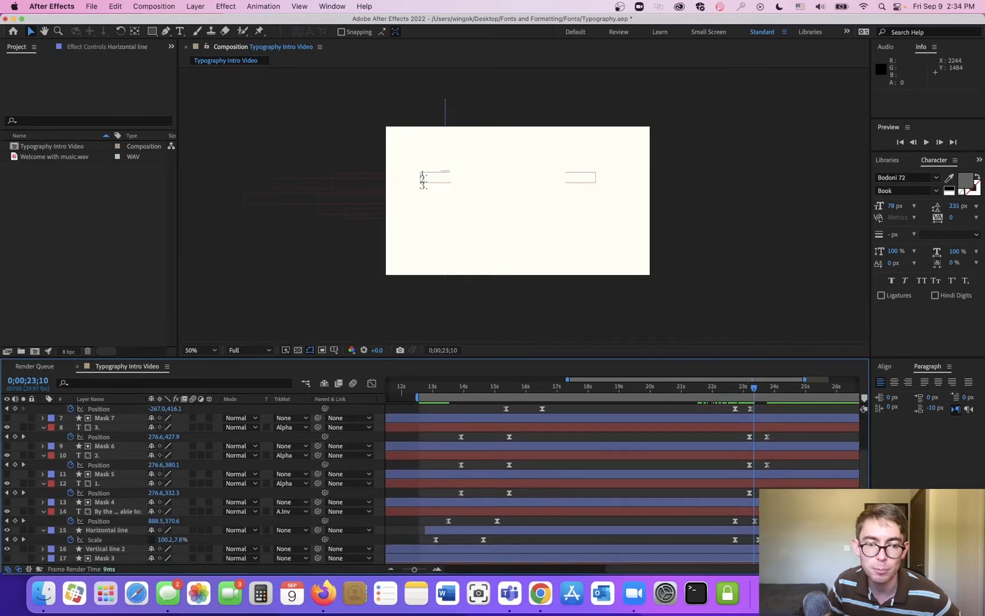
{"action": "mouse_move", "coordinate": [767, 535]}
{"action": "left_mouse_down"}
{"action": "mouse_move", "coordinate": [729, 544]}
{"action": "mouse_move", "coordinate": [753, 540]}
{"action": "left_mouse_up"}
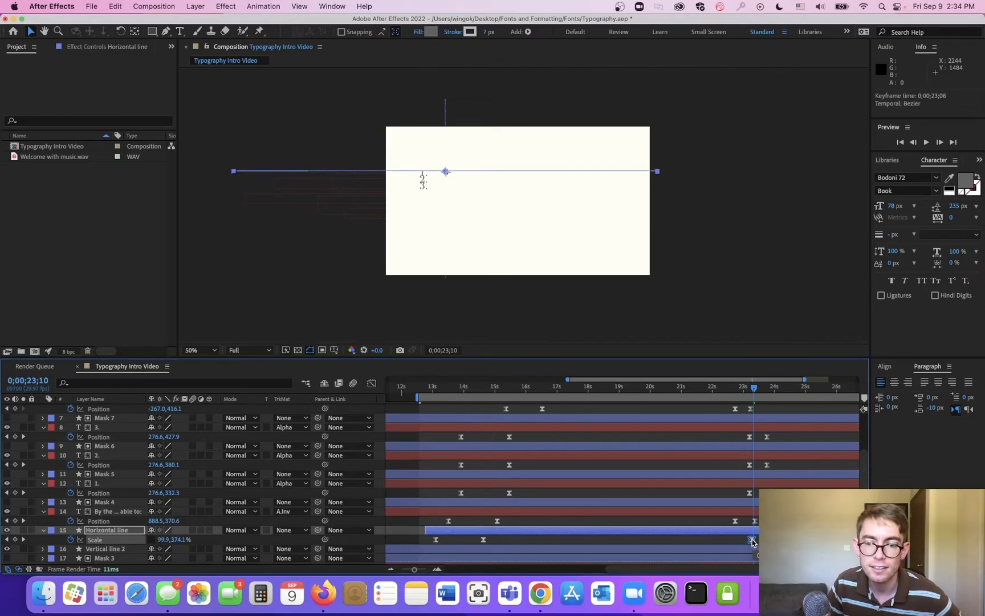
{"action": "left_click_drag", "start_coordinate": [744, 385], "coordinate": [774, 392]}
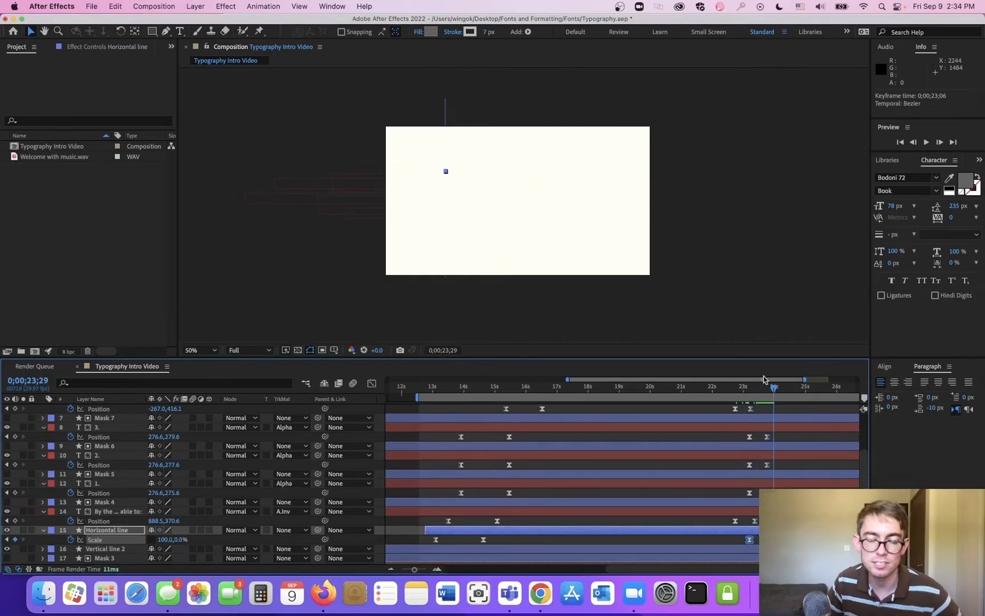
- Duplicate the Vertical line 2 layer and move the copy to the top of the layer stack
{"action": "scroll", "coordinate": [151, 523], "scroll_direction": "down", "scroll_amount": 1}
{"action": "left_click", "coordinate": [134, 541]}
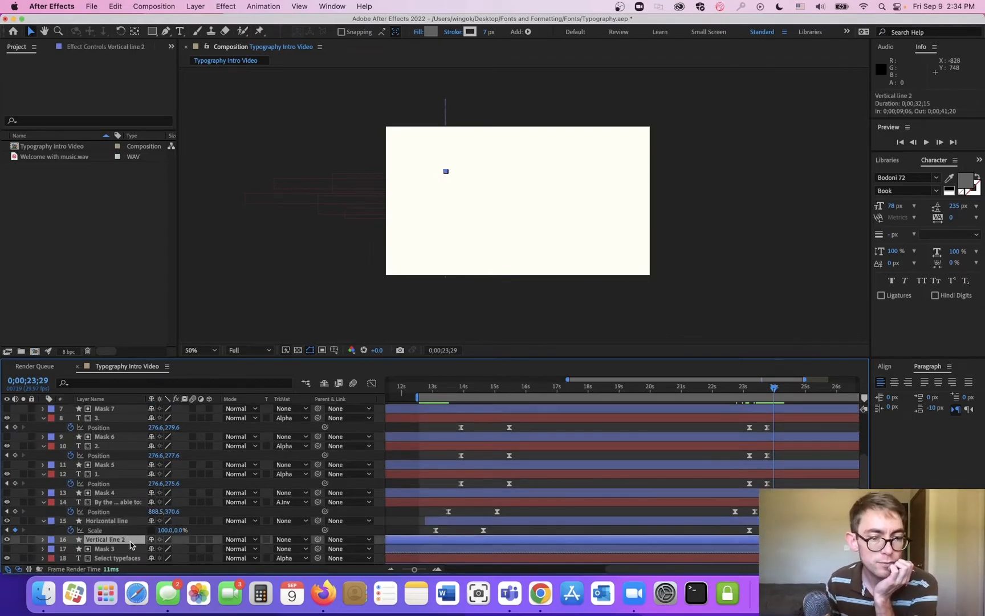
{"action": "key", "text": "u"}
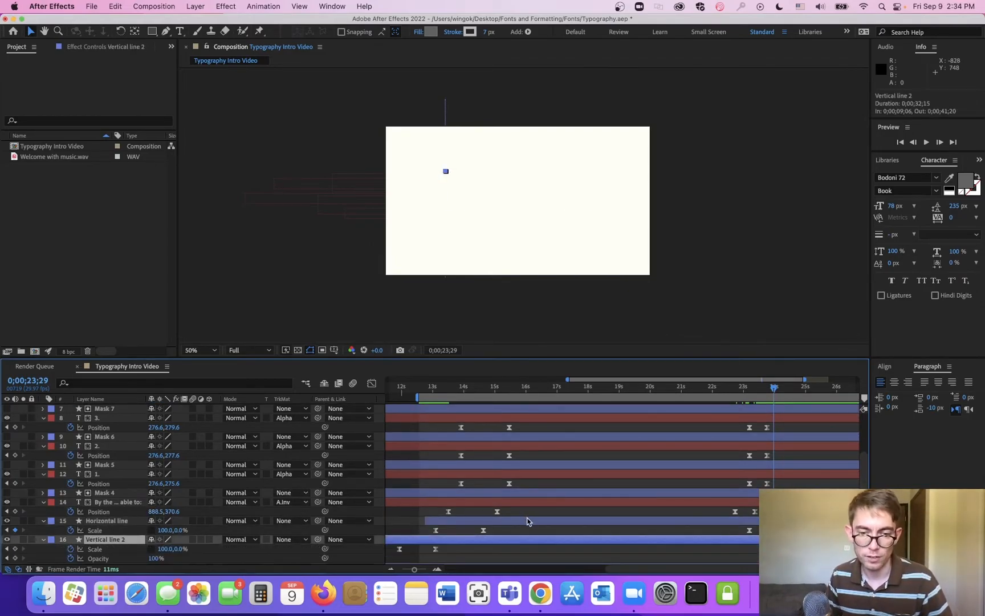
{"action": "scroll", "coordinate": [490, 524], "scroll_direction": "down", "scroll_amount": 2}
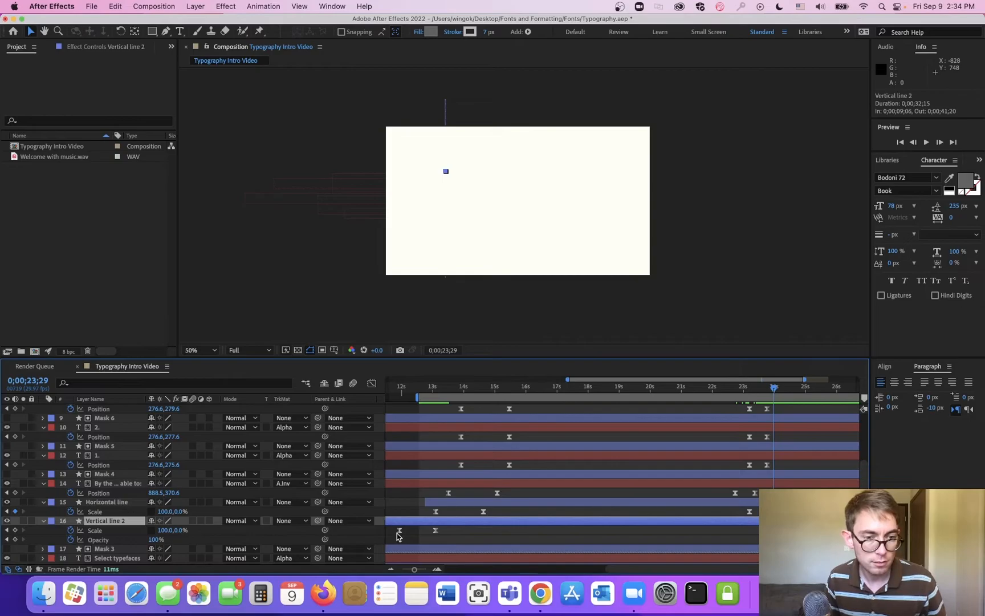
{"action": "key", "text": "super+d"}
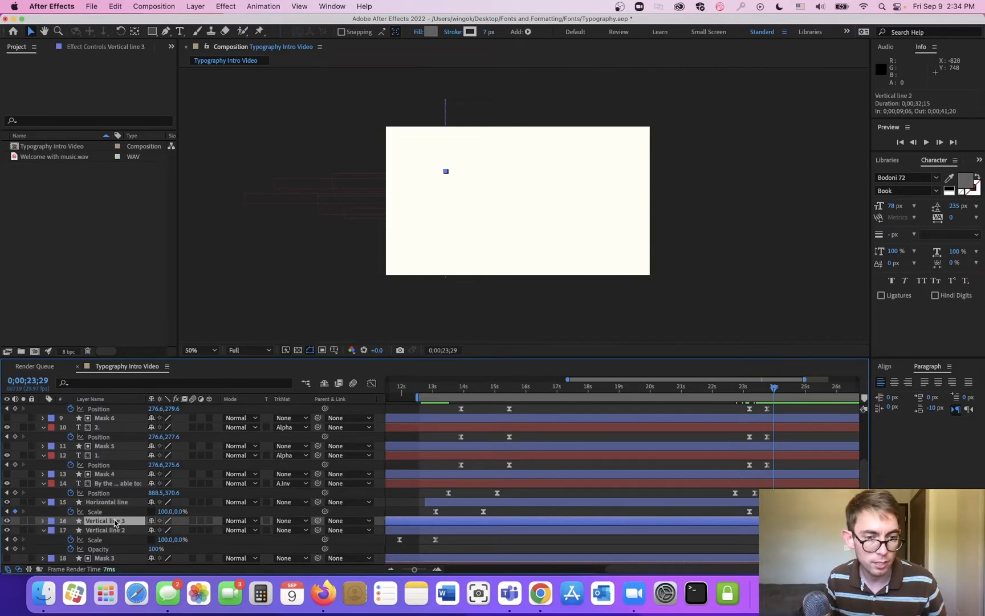
{"action": "left_click_drag", "start_coordinate": [115, 522], "coordinate": [87, 414]}
{"action": "scroll", "coordinate": [99, 422], "scroll_direction": "up", "scroll_amount": 5}
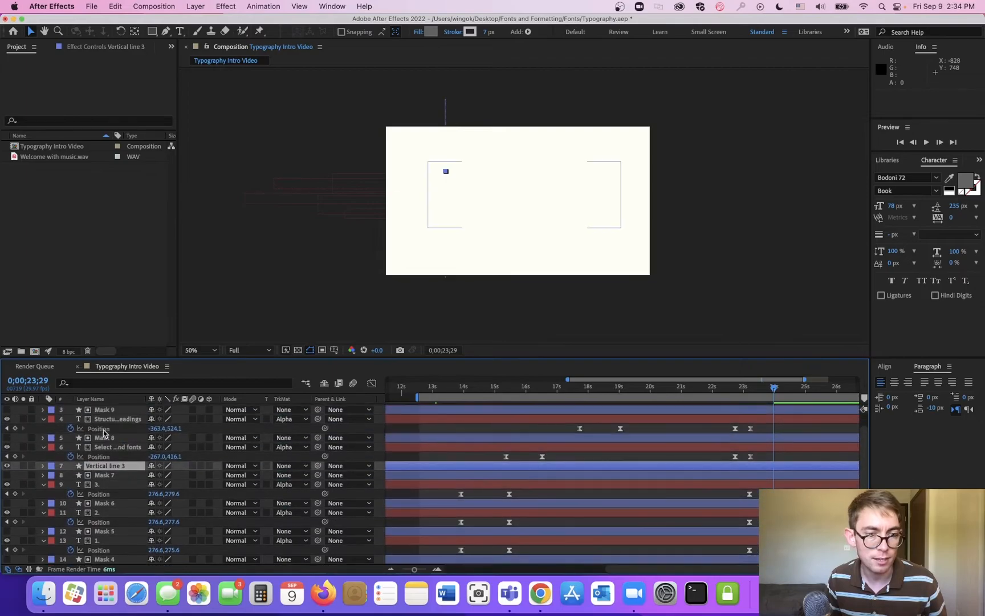
{"action": "left_click_drag", "start_coordinate": [112, 466], "coordinate": [149, 411]}
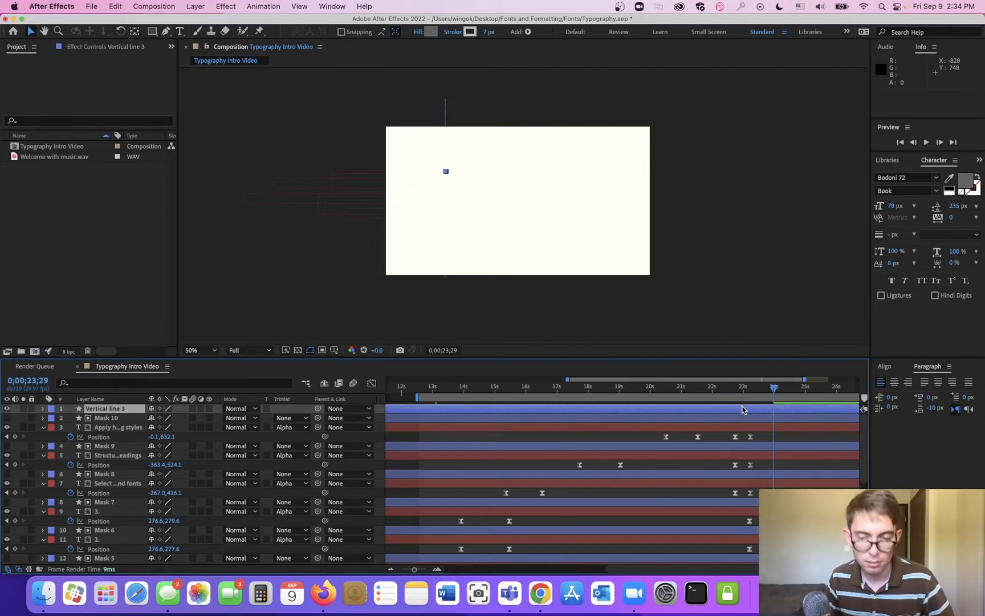
- Shift the Scale keyframe pair of Vertical line 3 to start at 0;00;23;22
{"action": "key", "text": "u"}
{"action": "left_click_drag", "start_coordinate": [474, 418], "coordinate": [367, 426]}
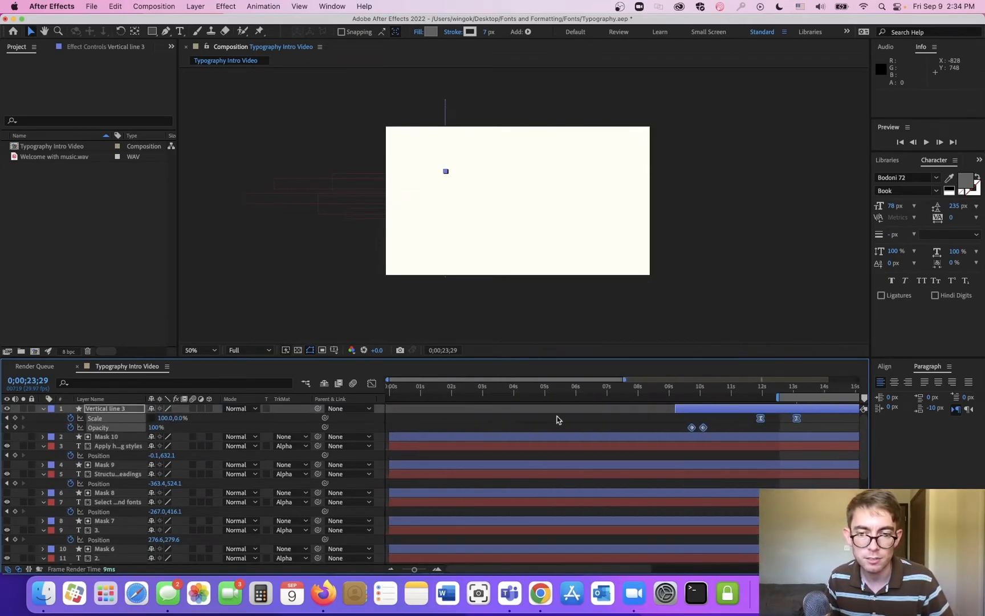
{"action": "scroll", "coordinate": [519, 427], "scroll_direction": "down", "scroll_amount": 1}
{"action": "scroll", "coordinate": [519, 427], "scroll_direction": "up", "scroll_amount": 1}
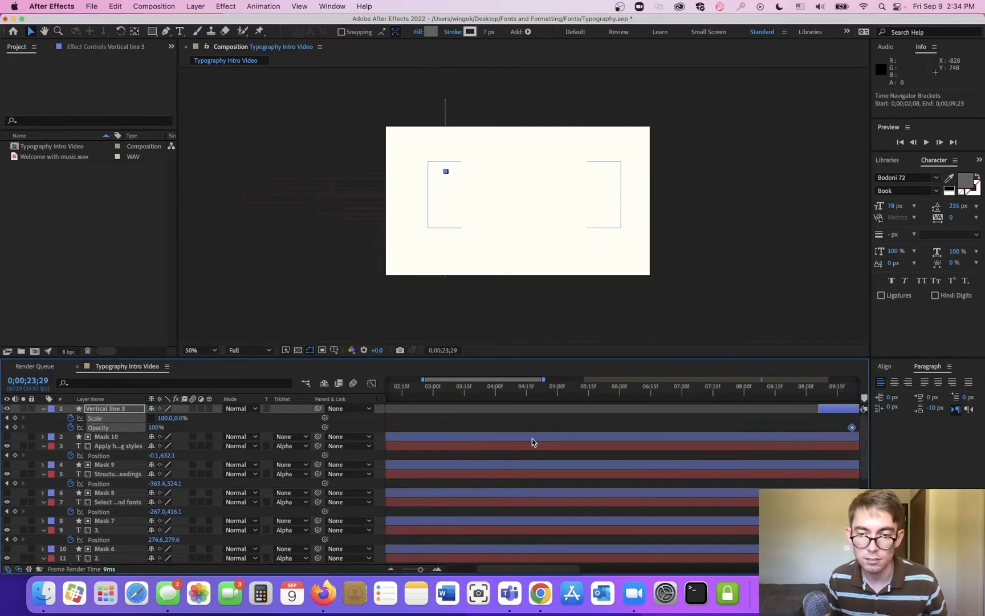
{"action": "key", "text": "minus"}
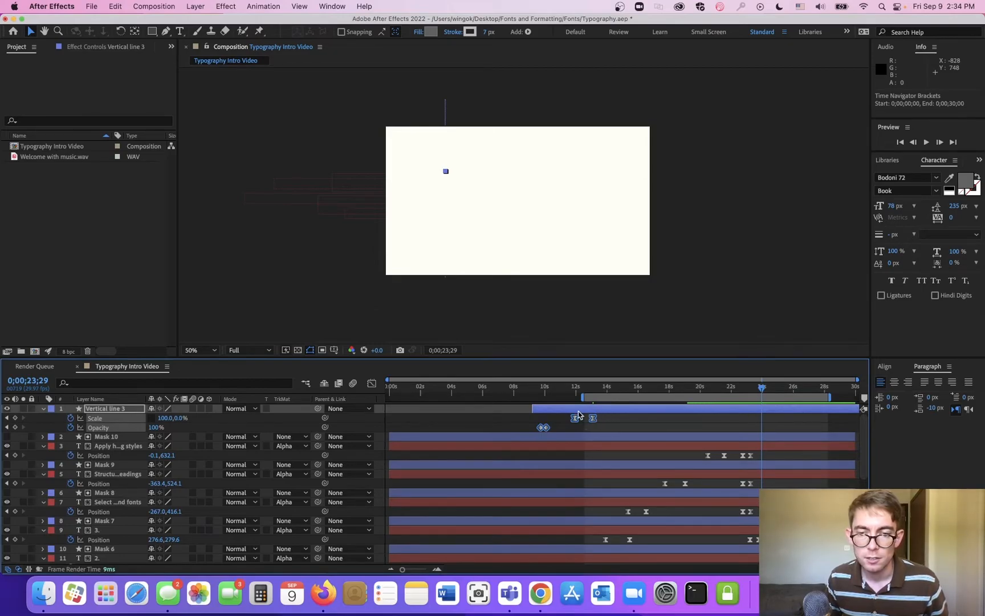
{"action": "left_click_drag", "start_coordinate": [615, 425], "coordinate": [762, 420]}
- Delete the Opacity keyframes of Vertical line 3 and trim the layer's in point to 0;00;20;22
{"action": "left_click_drag", "start_coordinate": [570, 421], "coordinate": [529, 429]}
{"action": "key", "text": "XF86AudioRaiseVolume"}
{"action": "key", "text": "Delete"}
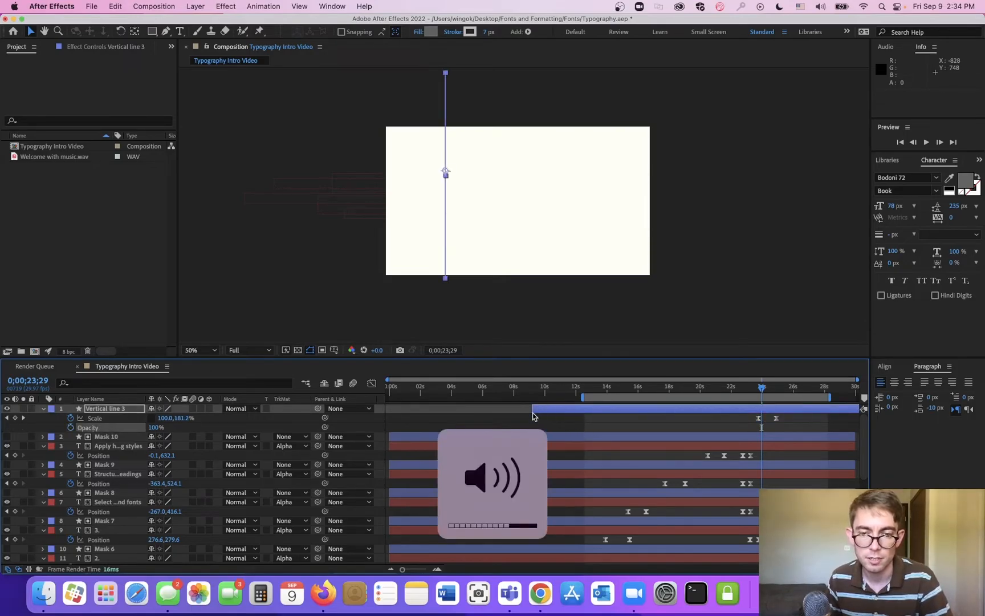
{"action": "left_click_drag", "start_coordinate": [535, 408], "coordinate": [682, 402]}
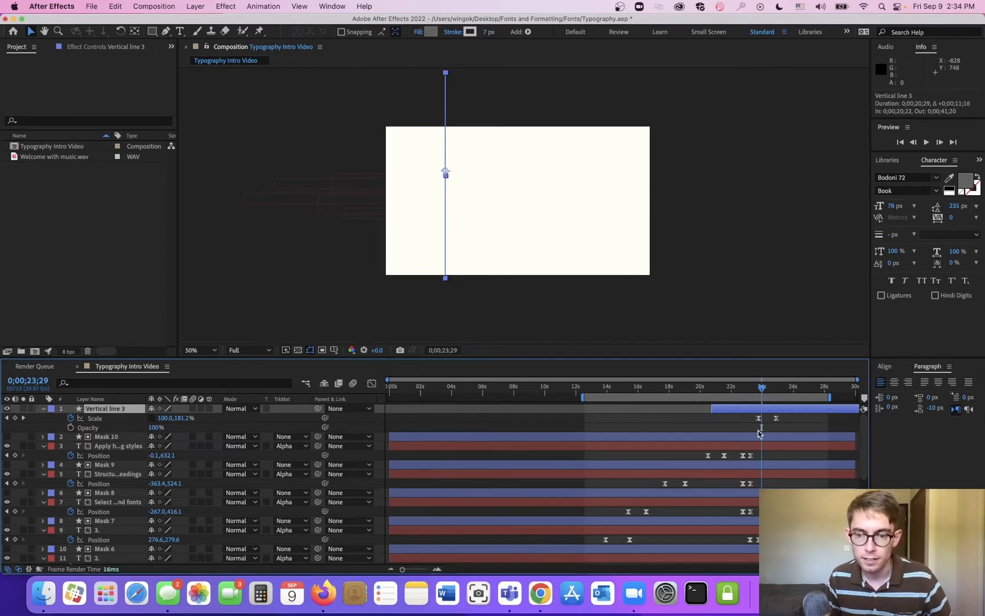
{"action": "scroll", "coordinate": [773, 431], "scroll_direction": "up", "scroll_amount": 2}
{"action": "mouse_move", "coordinate": [658, 389]}
{"action": "left_mouse_down"}
{"action": "mouse_move", "coordinate": [787, 414]}
{"action": "mouse_move", "coordinate": [705, 414]}
{"action": "mouse_move", "coordinate": [705, 428]}
{"action": "left_mouse_up"}
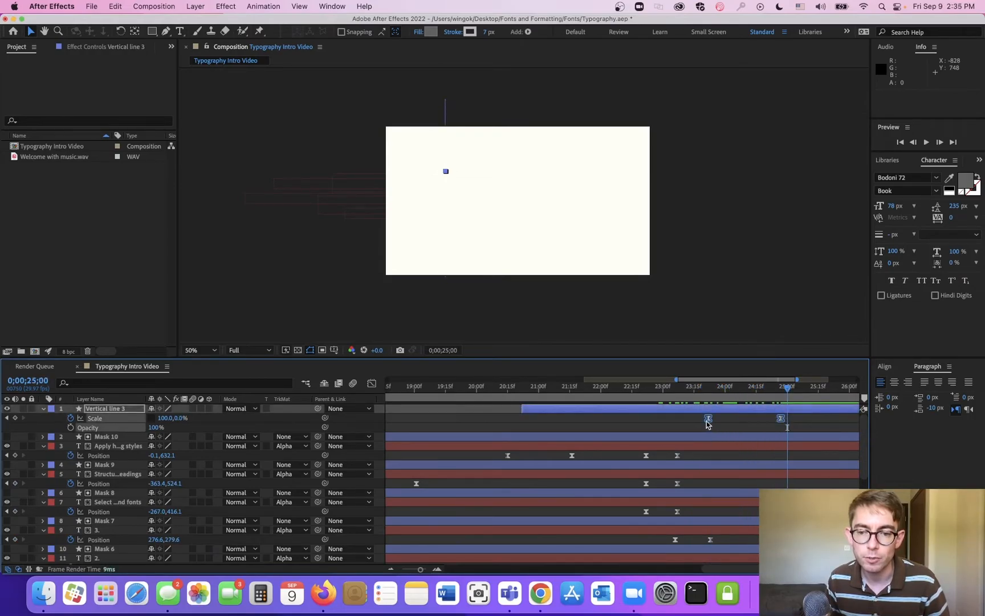
{"action": "right_click", "coordinate": [706, 424]}
{"action": "mouse_move", "coordinate": [735, 562]}
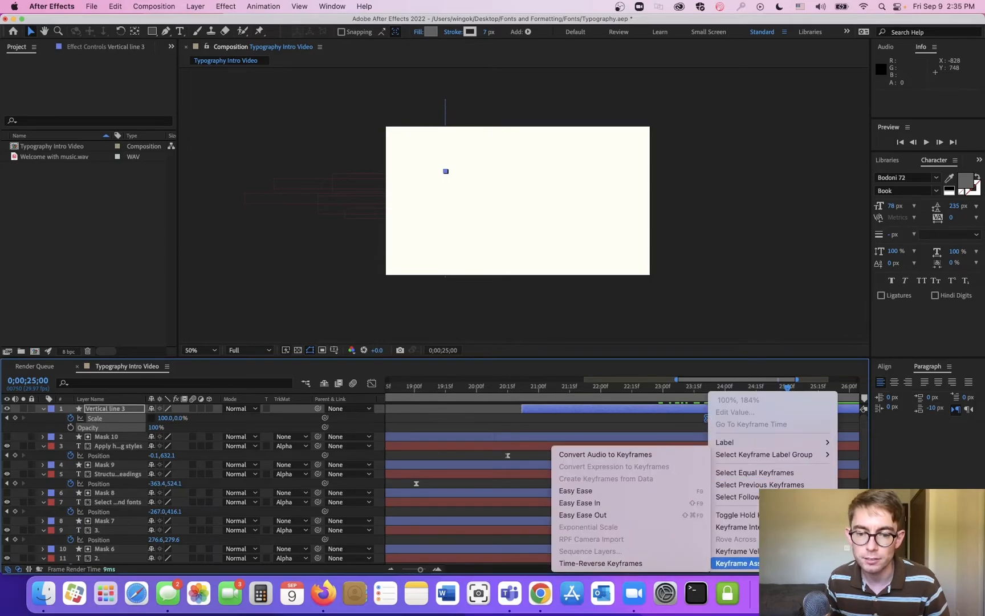
{"action": "left_click", "coordinate": [641, 427]}
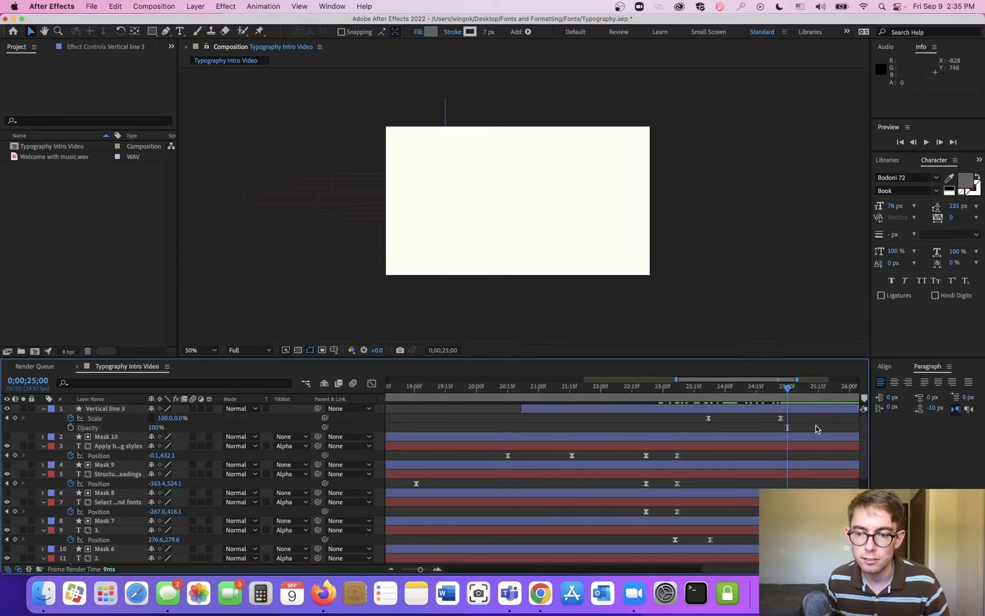
- Try moving Vertical line 3's final Scale keyframe to 0;00;23;15, check the speed curve and undo the move
{"action": "left_click_drag", "start_coordinate": [785, 418], "coordinate": [671, 425]}
{"action": "left_click", "coordinate": [371, 384]}
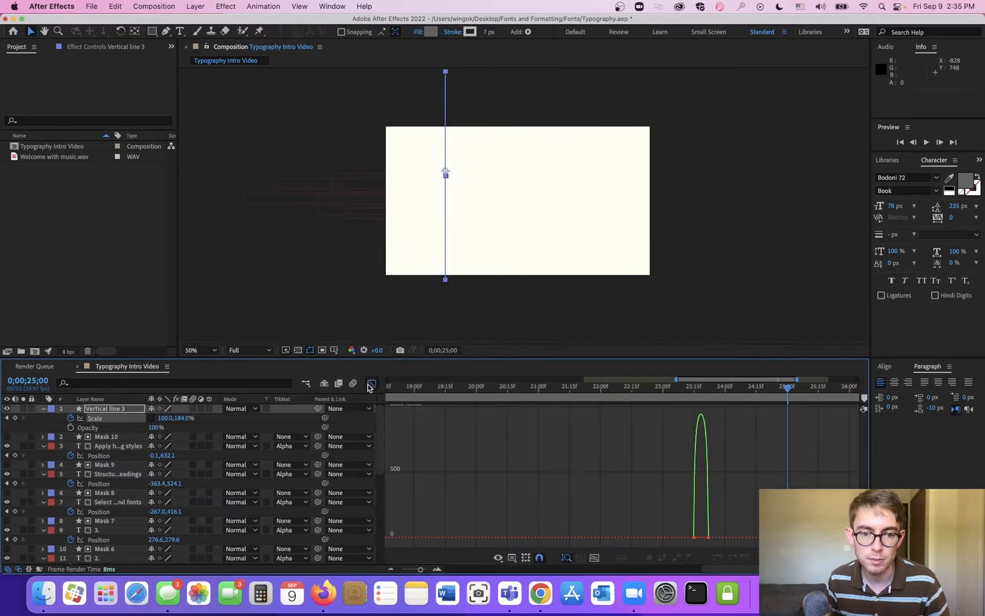
{"action": "scroll", "coordinate": [709, 536], "scroll_direction": "up", "scroll_amount": 2}
{"action": "scroll", "coordinate": [710, 536], "scroll_direction": "up", "scroll_amount": 1}
{"action": "left_click", "coordinate": [371, 384]}
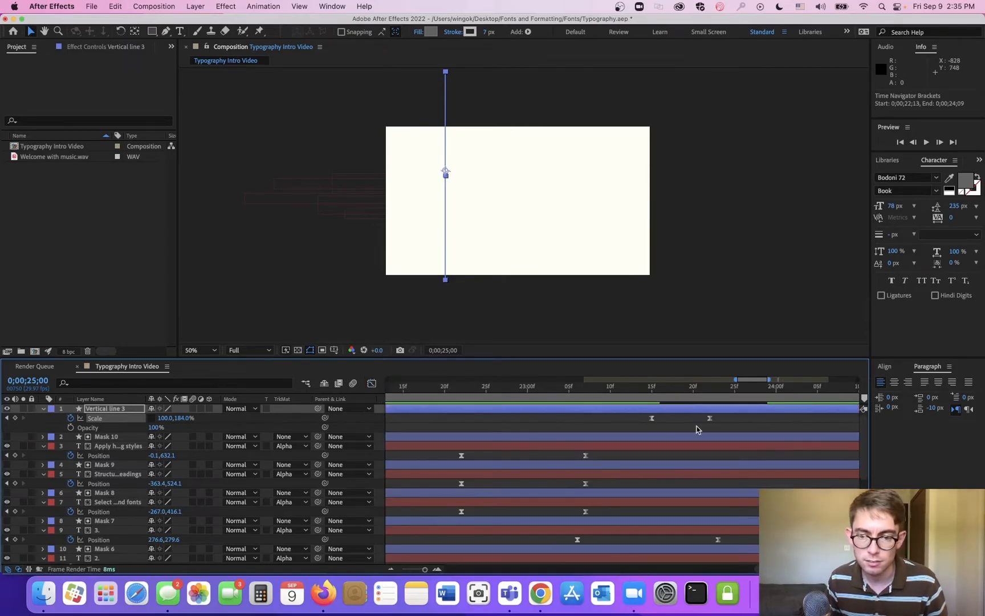
{"action": "key", "text": "super+z"}
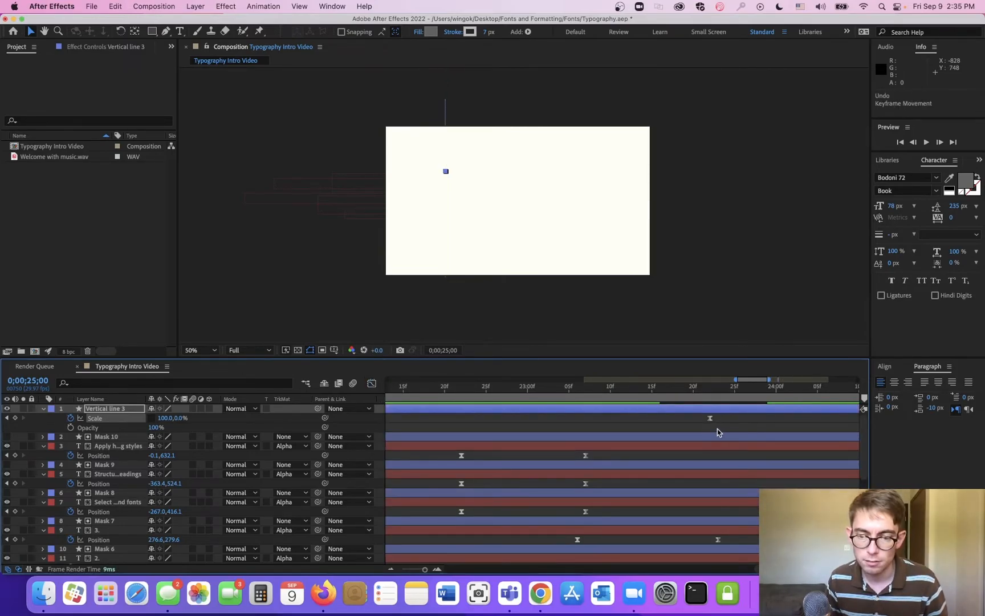
{"action": "scroll", "coordinate": [678, 451], "scroll_direction": "down", "scroll_amount": 1}
{"action": "scroll", "coordinate": [693, 449], "scroll_direction": "down", "scroll_amount": 2}
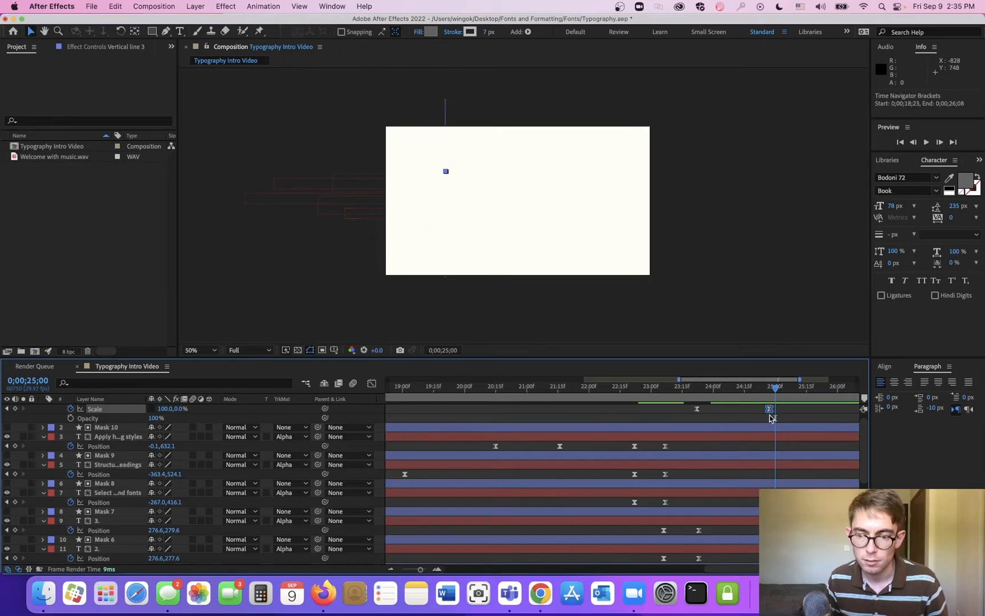
{"action": "left_click_drag", "start_coordinate": [691, 413], "coordinate": [695, 412]}
{"action": "right_click", "coordinate": [696, 412]}
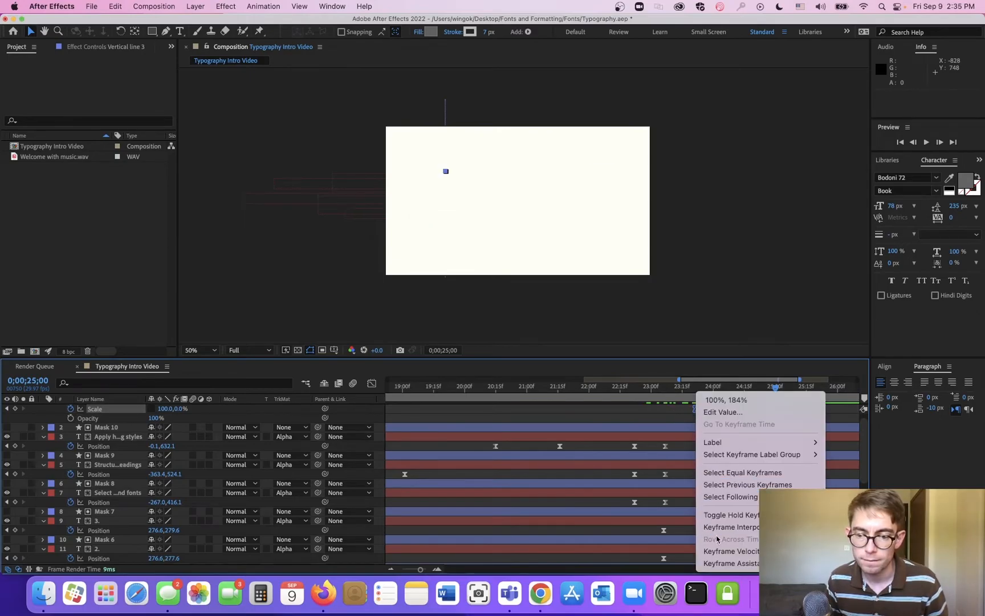
{"action": "mouse_move", "coordinate": [729, 562]}
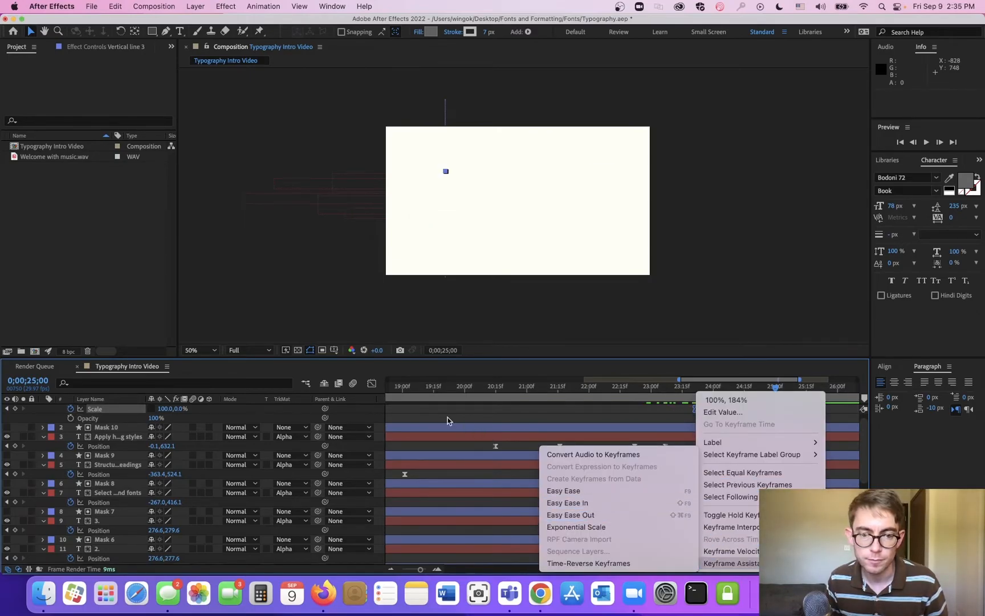
{"action": "key", "text": "Escape"}
{"action": "left_click", "coordinate": [372, 383]}
{"action": "left_click", "coordinate": [372, 385]}
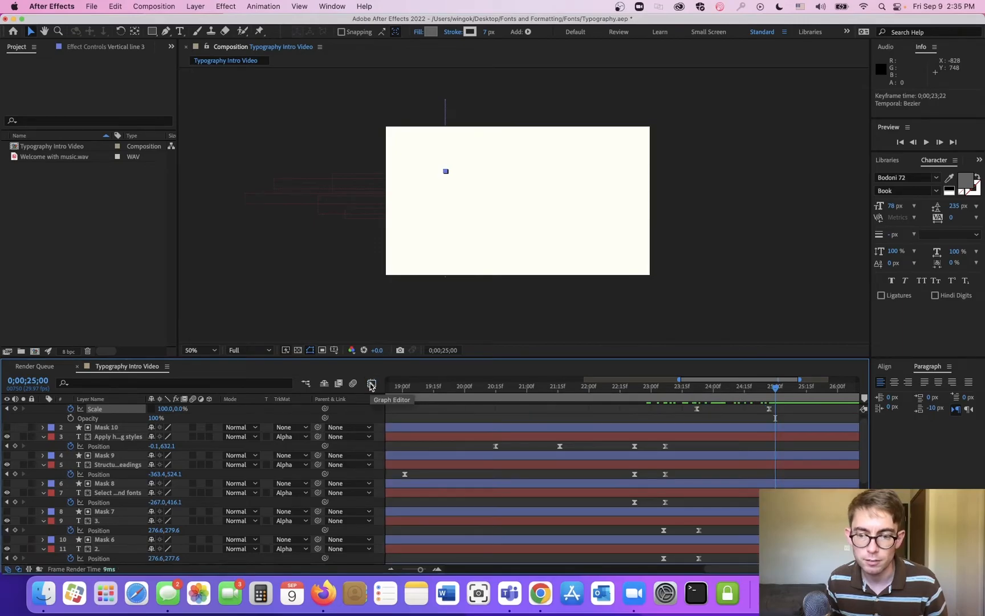
- Time-reverse both Scale keyframes of Vertical line 3 and show their speed curve in the Graph Editor
{"action": "left_click_drag", "start_coordinate": [686, 389], "coordinate": [739, 392]}
{"action": "left_click_drag", "start_coordinate": [792, 417], "coordinate": [687, 411]}
{"action": "right_click", "coordinate": [699, 410]}
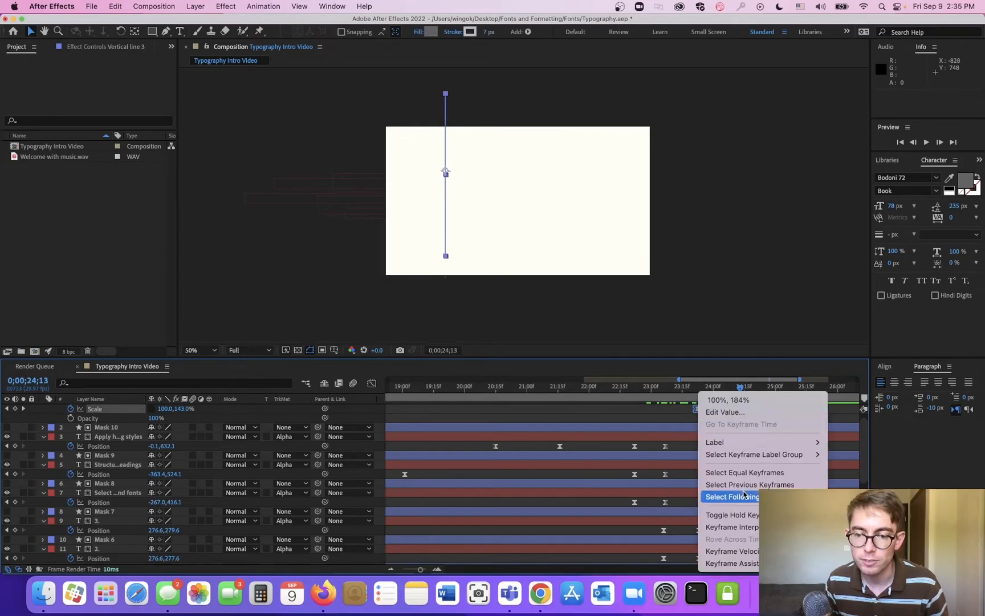
{"action": "mouse_move", "coordinate": [736, 563]}
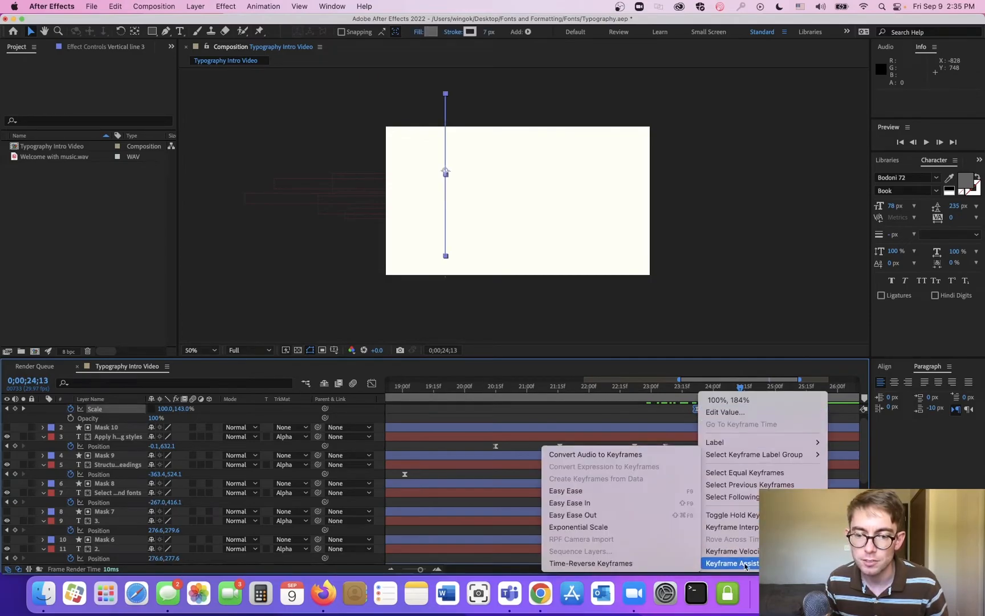
{"action": "left_click", "coordinate": [684, 563]}
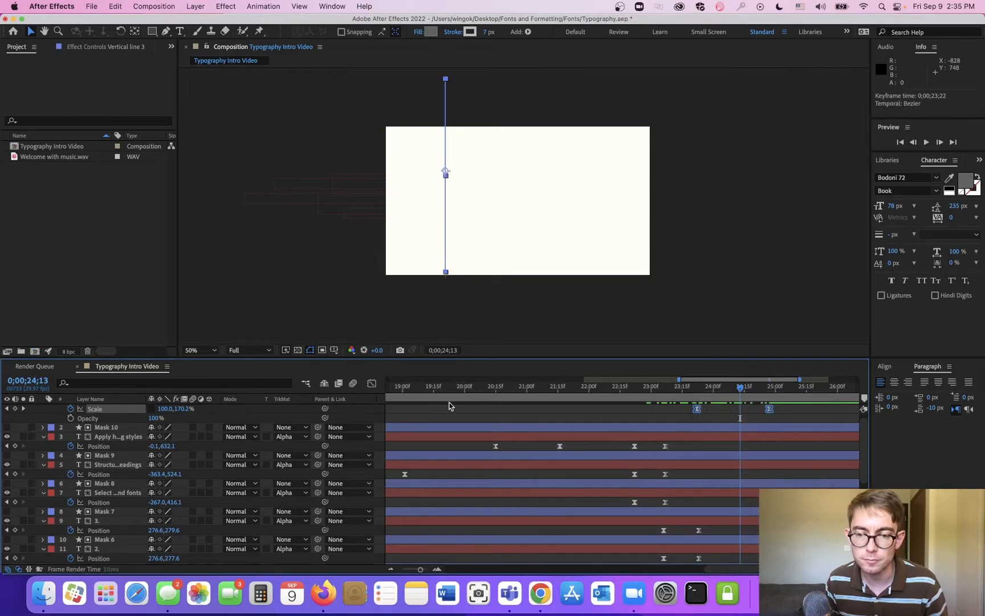
{"action": "left_click", "coordinate": [372, 384]}
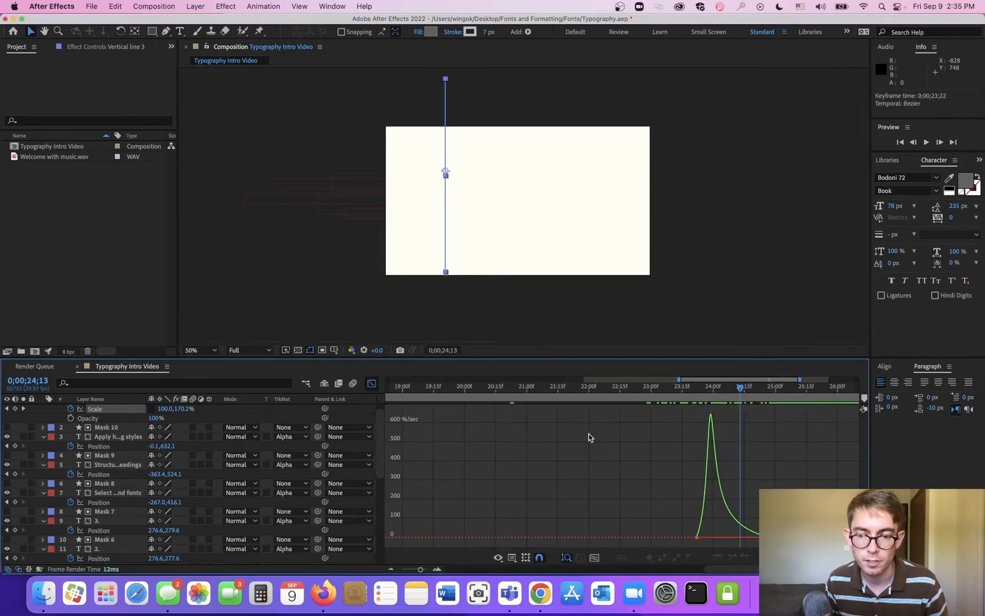
- Leave the graph editor view and preview the vertical line's scale animation from 0;00;23;13
{"action": "left_click", "coordinate": [371, 383]}
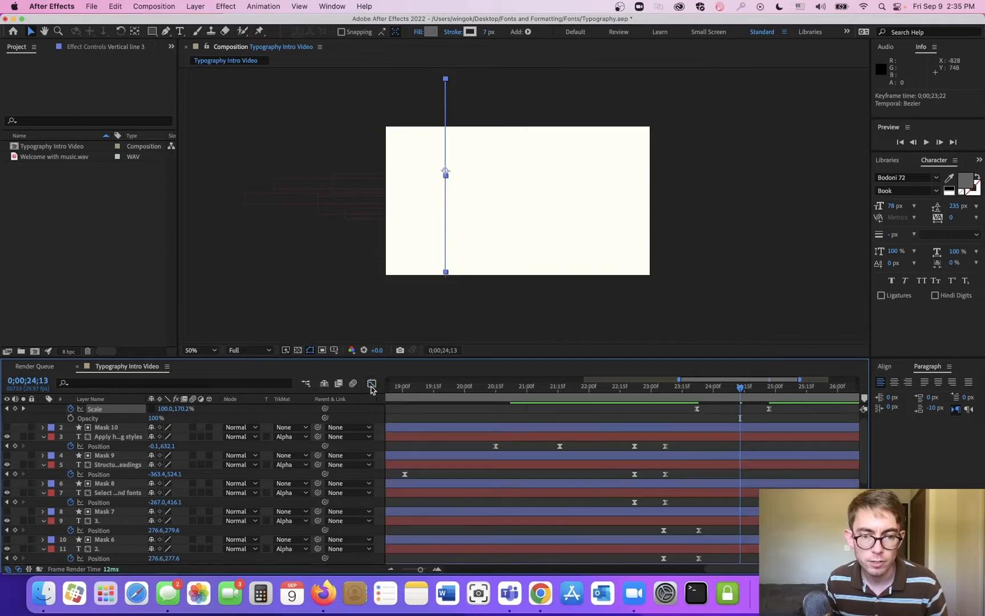
{"action": "left_click_drag", "start_coordinate": [737, 394], "coordinate": [757, 410]}
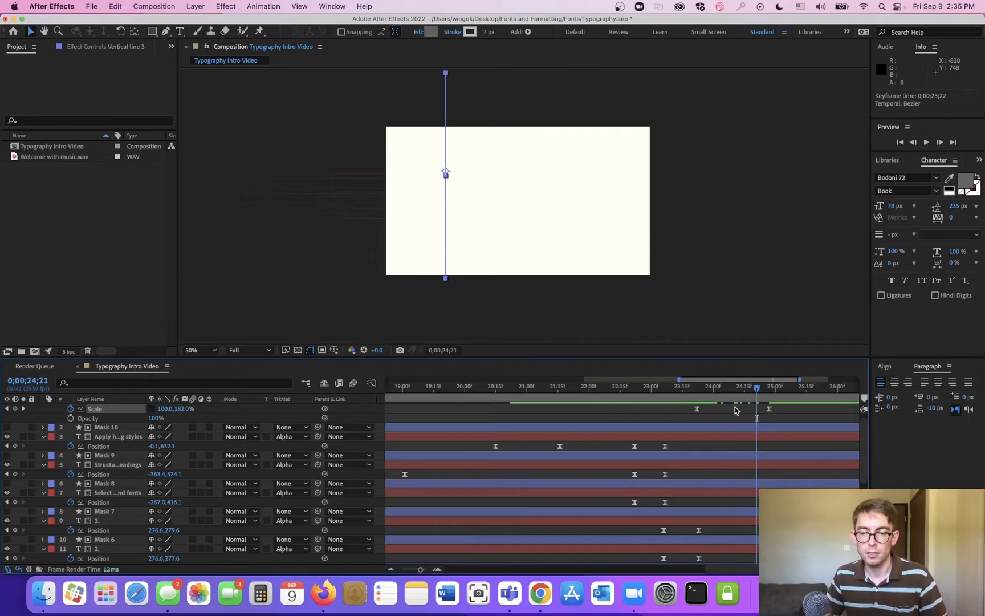
{"action": "left_click", "coordinate": [685, 389]}
{"action": "key", "text": "space"}
{"action": "left_click", "coordinate": [678, 390]}
{"action": "key", "text": "space"}
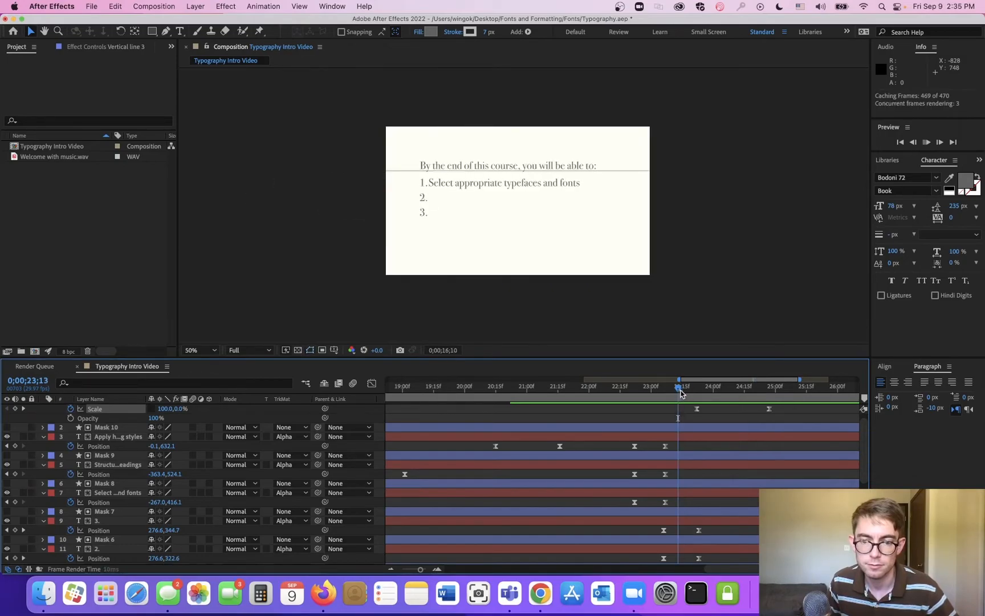
- Move the work area's start to about 21 seconds and preview the transition from the list to the vertical line from 0;00;22;22
{"action": "left_click_drag", "start_coordinate": [420, 570], "coordinate": [406, 569]}
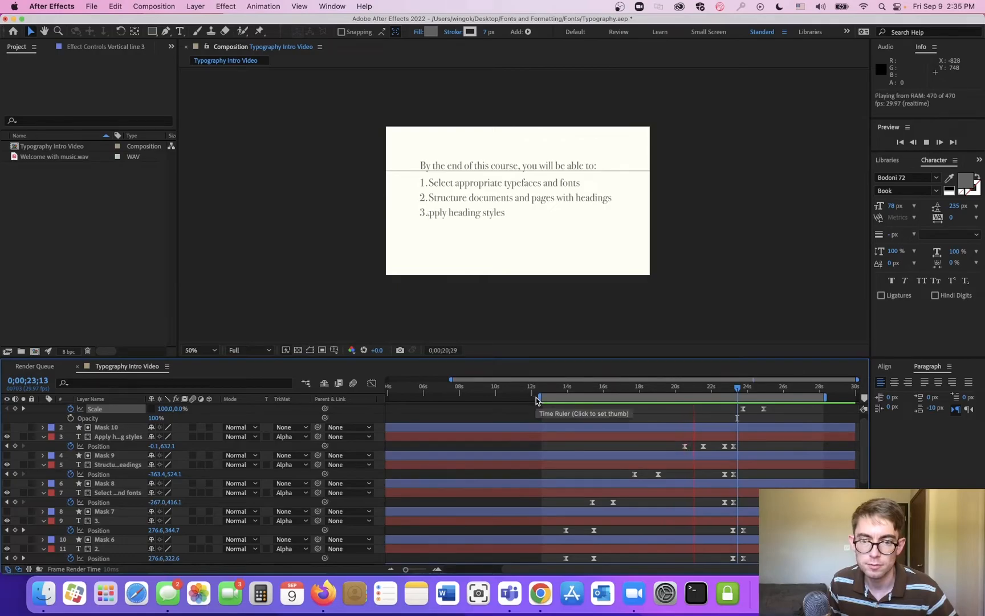
{"action": "left_click_drag", "start_coordinate": [539, 397], "coordinate": [699, 397]}
{"action": "key", "text": "space"}
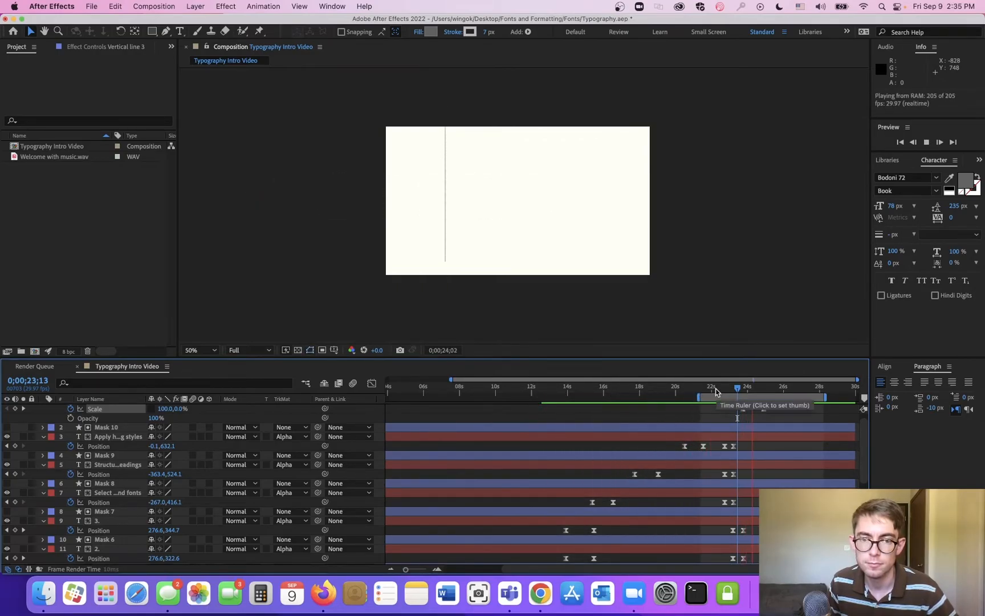
{"action": "left_click", "coordinate": [724, 388]}
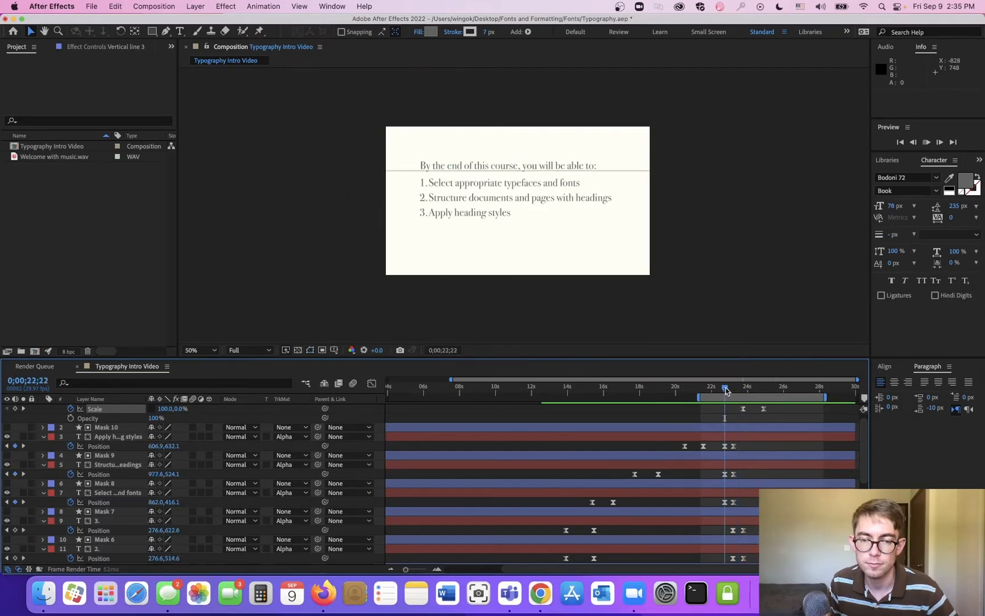
{"action": "key", "text": "space"}
{"action": "key", "text": "space"}
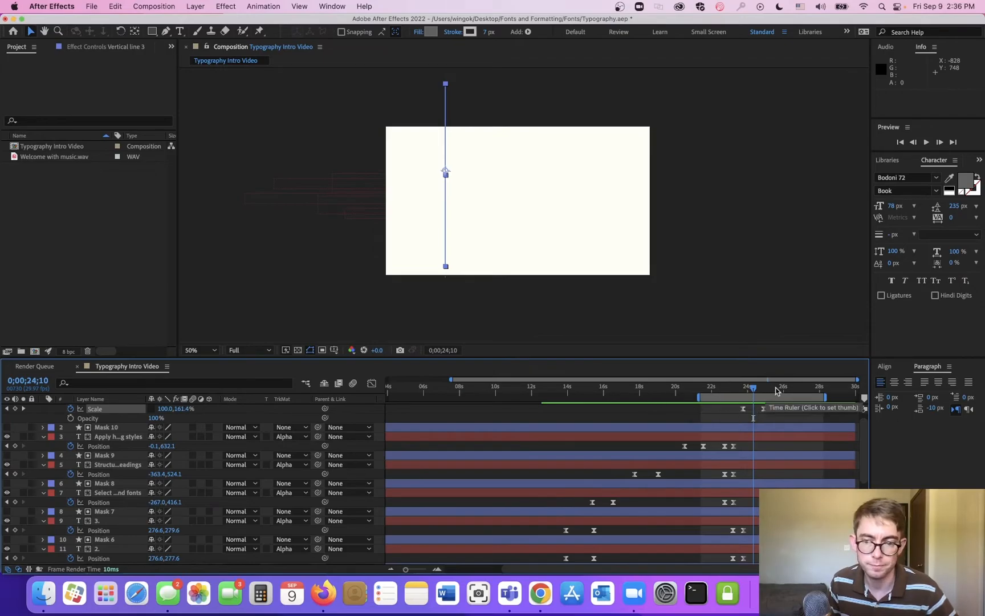
- At 0;00;23;28, create a text box near the top of the vertical line containing "Overview"
{"action": "left_click", "coordinate": [749, 390]}
{"action": "left_click_drag", "start_coordinate": [749, 390], "coordinate": [744, 390]}
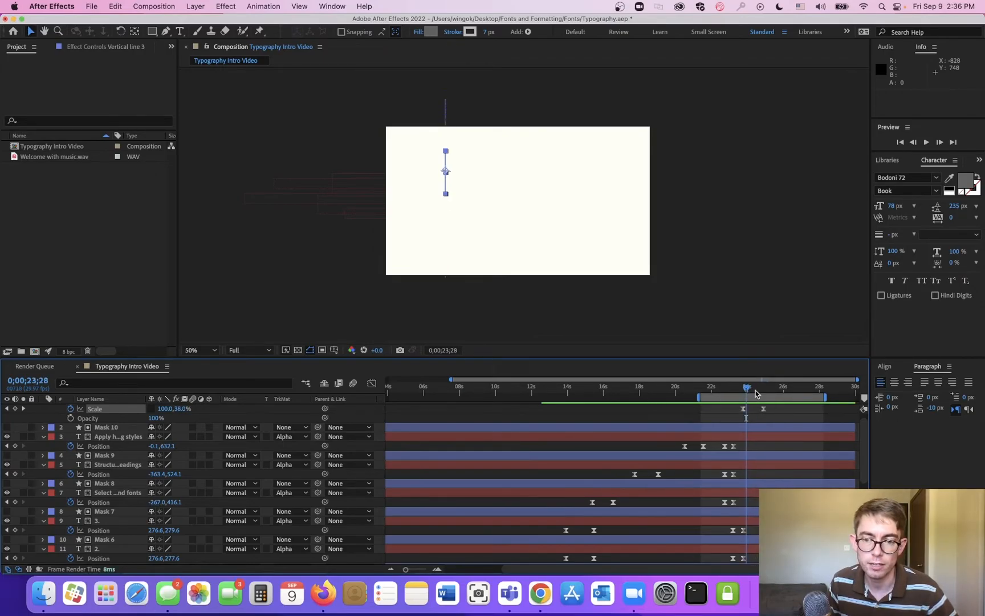
{"action": "scroll", "coordinate": [275, 427], "scroll_direction": "up", "scroll_amount": 1}
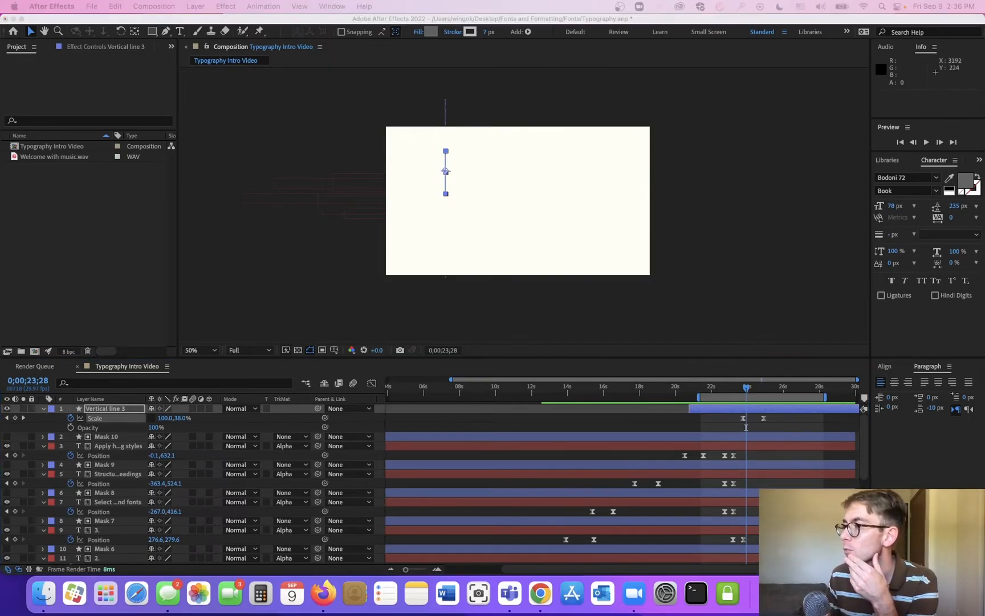
{"action": "left_click", "coordinate": [279, 336]}
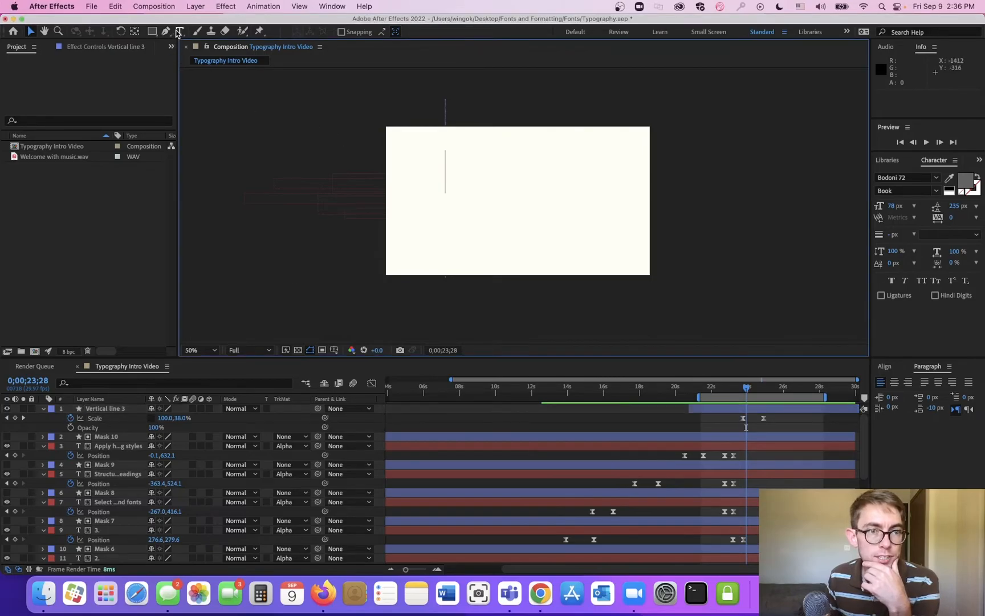
{"action": "left_click", "coordinate": [179, 32]}
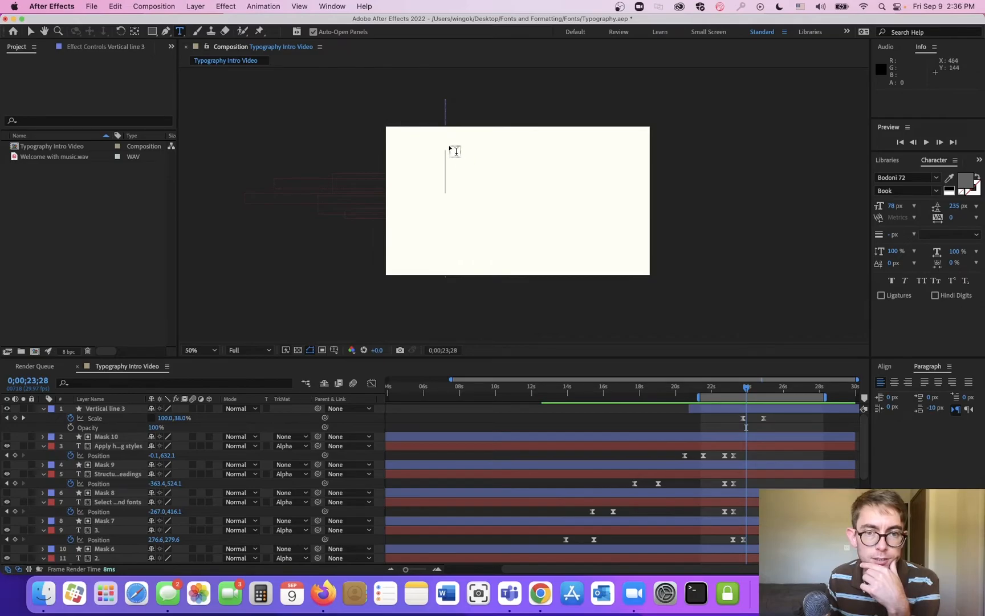
{"action": "left_click_drag", "start_coordinate": [446, 141], "coordinate": [605, 191]}
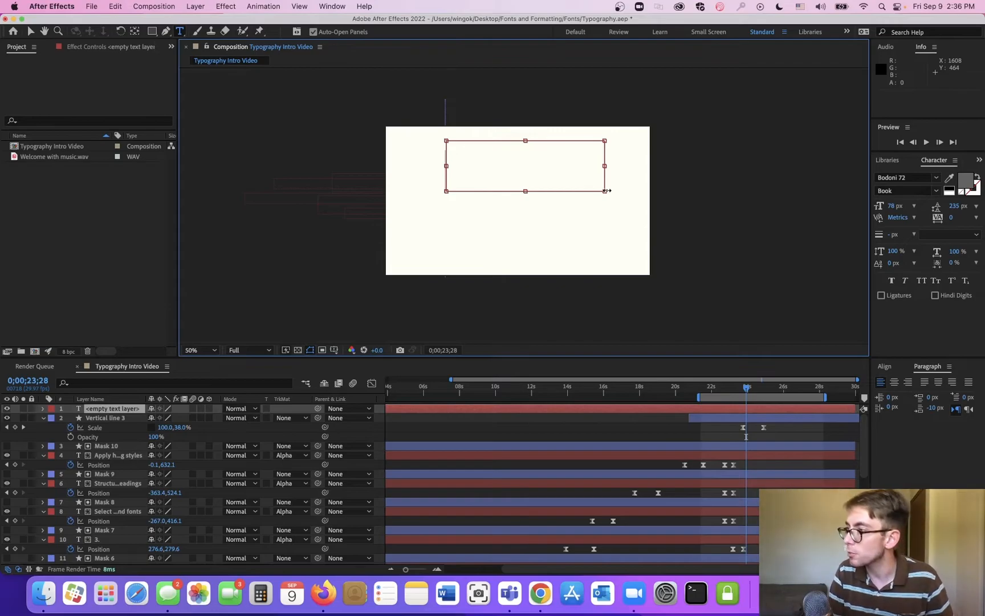
{"action": "type", "text": "Overview"}
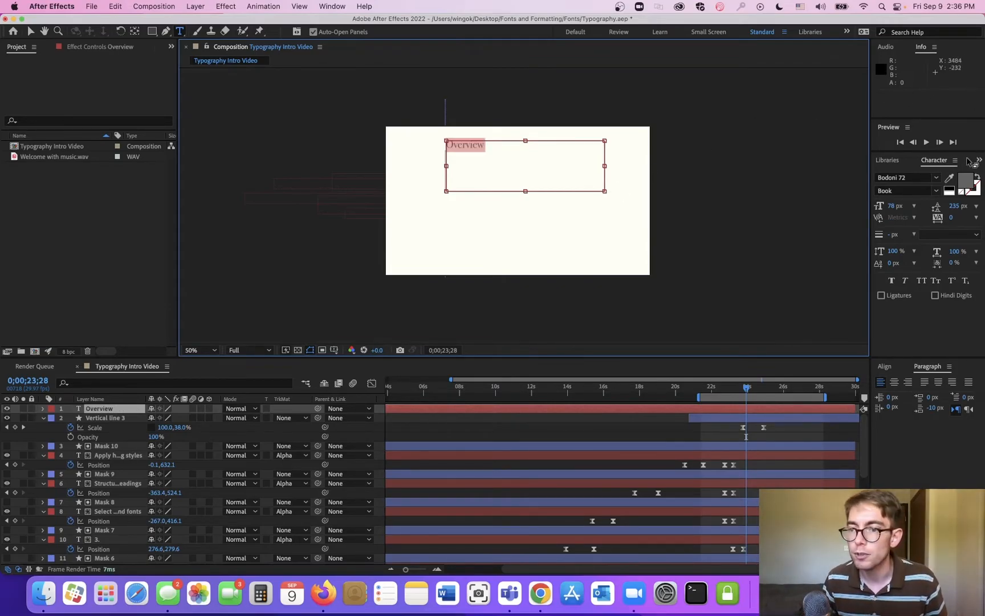
- Set the Overview text's font size to 138 px and shrink its text box to fit the word
{"action": "left_click", "coordinate": [899, 204]}
{"action": "type", "text": "138"}
{"action": "key", "text": "Return"}
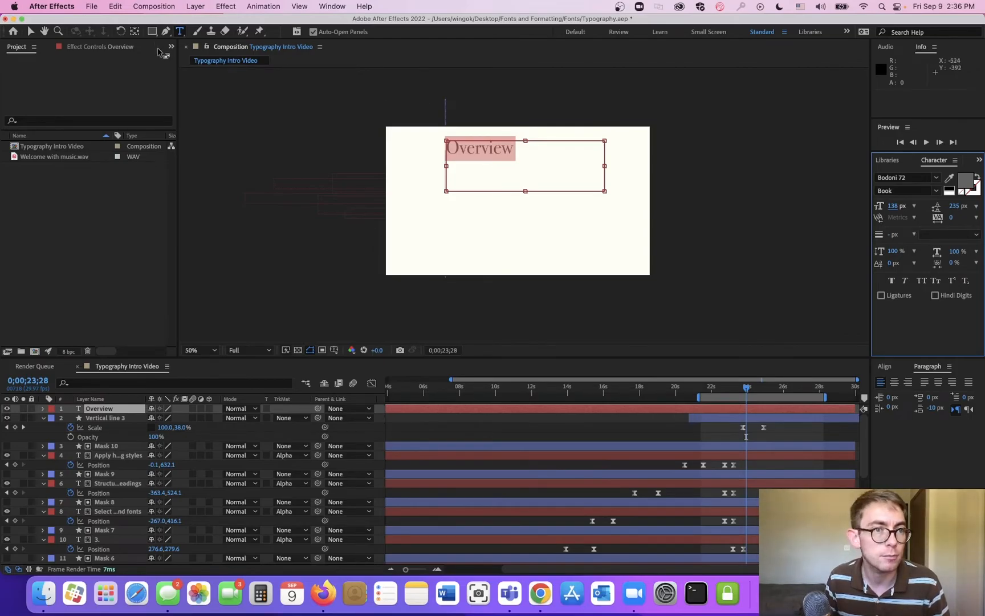
{"action": "left_click_drag", "start_coordinate": [605, 192], "coordinate": [514, 158]}
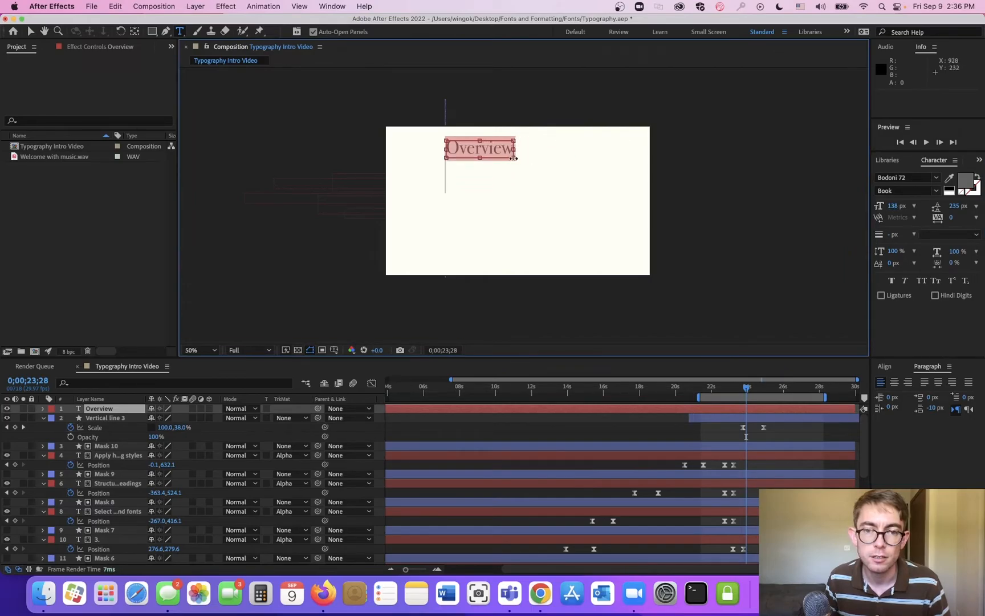
{"action": "left_click", "coordinate": [120, 411]}
{"action": "key", "text": "super+d"}
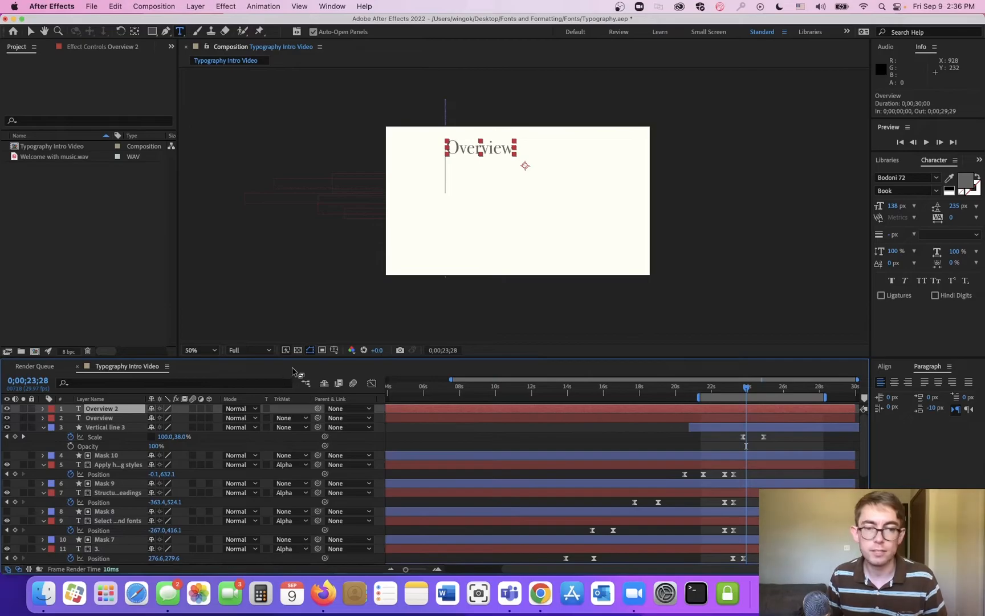
{"action": "key", "text": "super+d"}
{"action": "key", "text": "super+d"}
{"action": "key", "text": "super+d"}
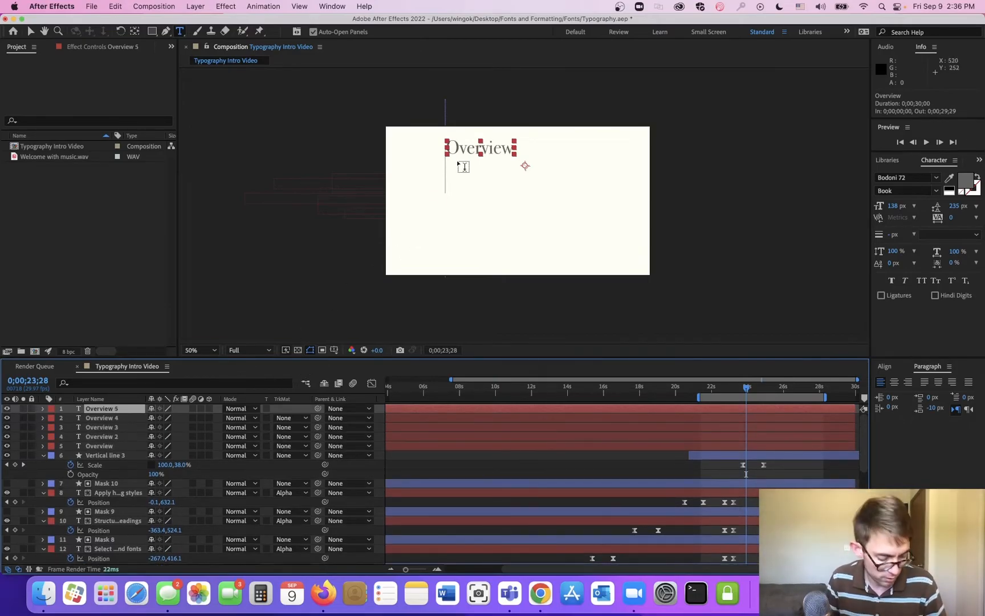
{"action": "scroll", "coordinate": [463, 166], "scroll_direction": "up", "scroll_amount": 2}
{"action": "scroll", "coordinate": [456, 159], "scroll_direction": "up", "scroll_amount": 1}
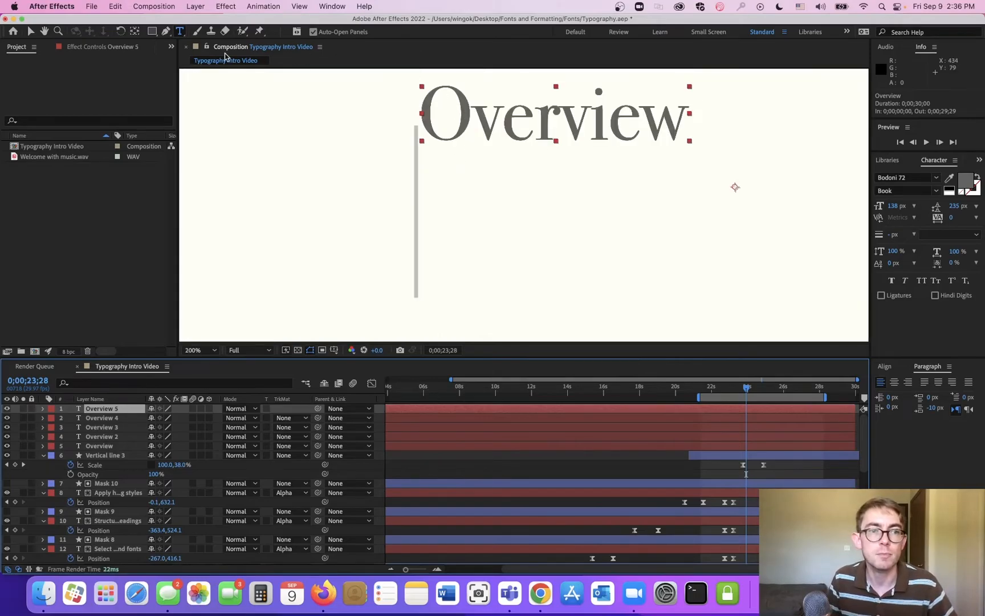
{"action": "key", "text": "super+z"}
{"action": "key", "text": "super+z"}
{"action": "key", "text": "super+z"}
{"action": "key", "text": "super+z"}
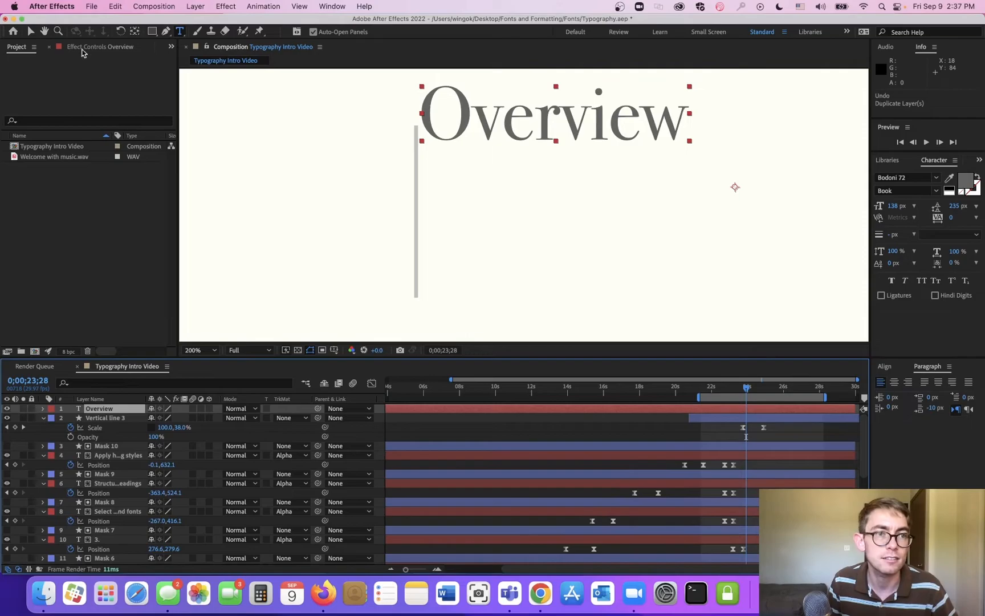
- At 0;00;24;11, shift the Overview text about 21 px away from the vertical line and center its anchor point
{"action": "left_click", "coordinate": [34, 32]}
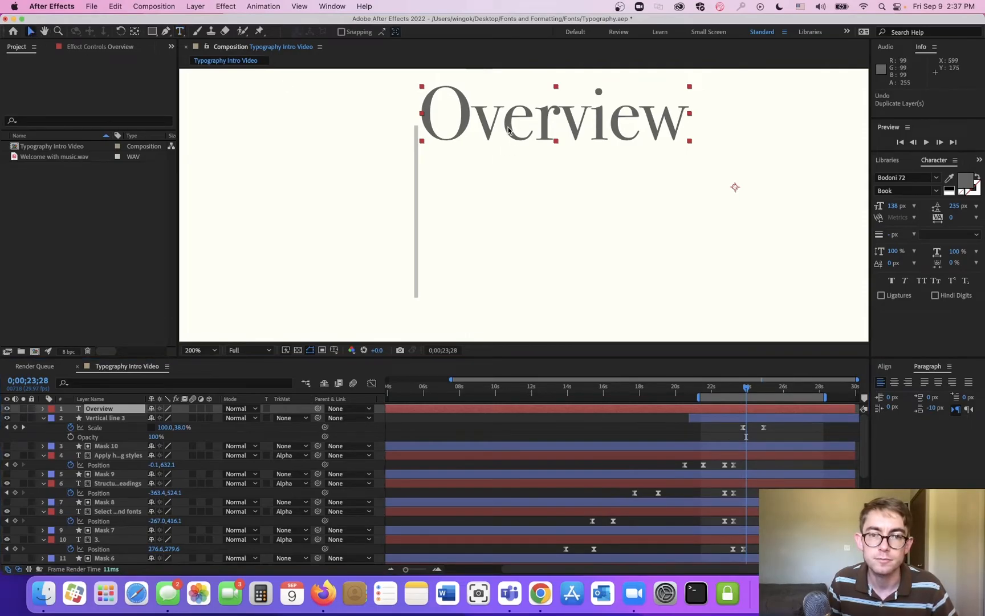
{"action": "left_click_drag", "start_coordinate": [749, 391], "coordinate": [757, 392]}
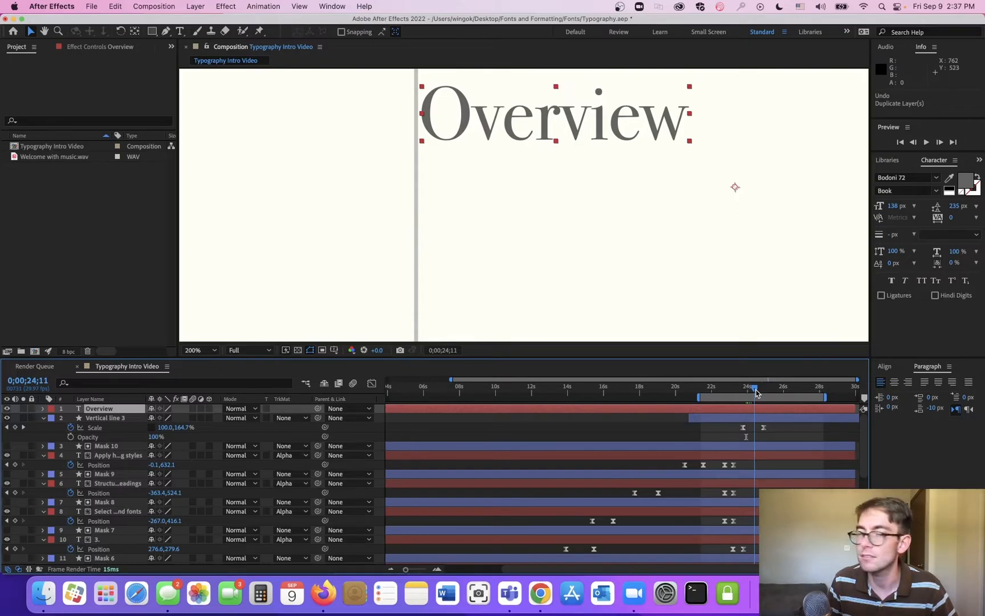
{"action": "left_click_drag", "start_coordinate": [565, 127], "coordinate": [577, 127]}
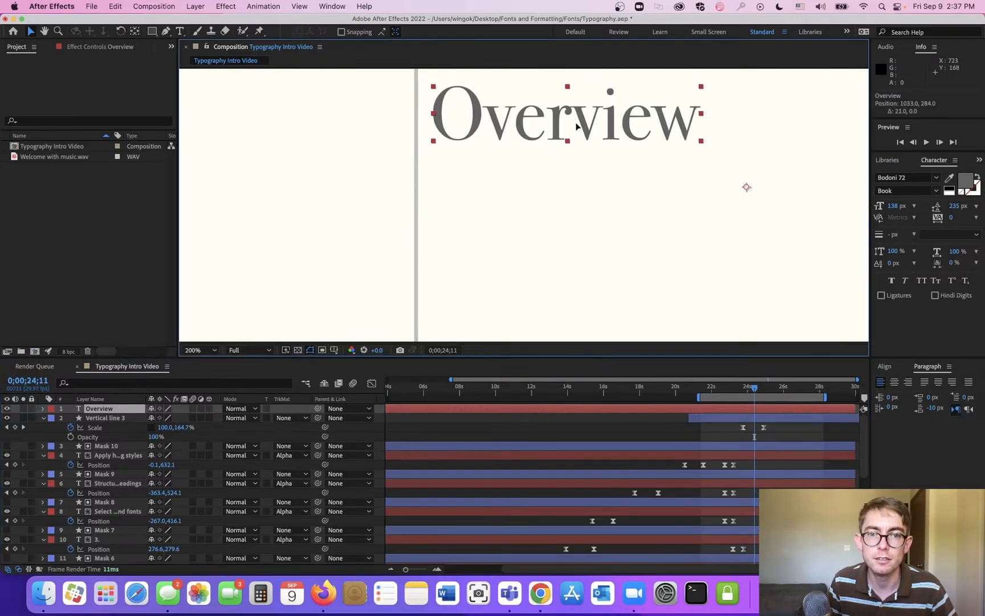
{"action": "double_click", "coordinate": [136, 33], "text": "super"}
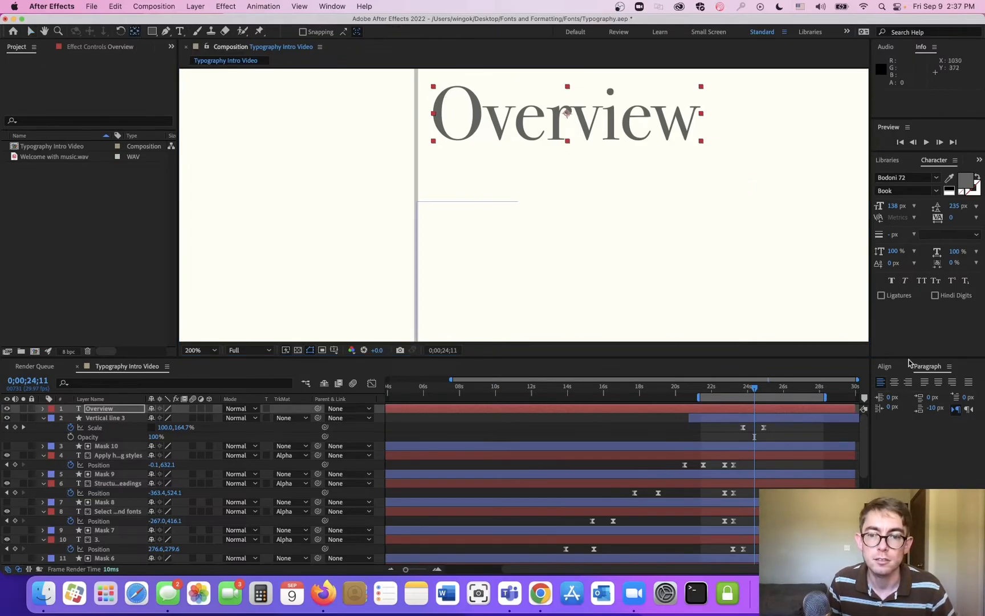
- Duplicate the Overview layer three times and lower all three copies to a Y position of 256.8
{"action": "scroll", "coordinate": [558, 244], "scroll_direction": "down", "scroll_amount": 4}
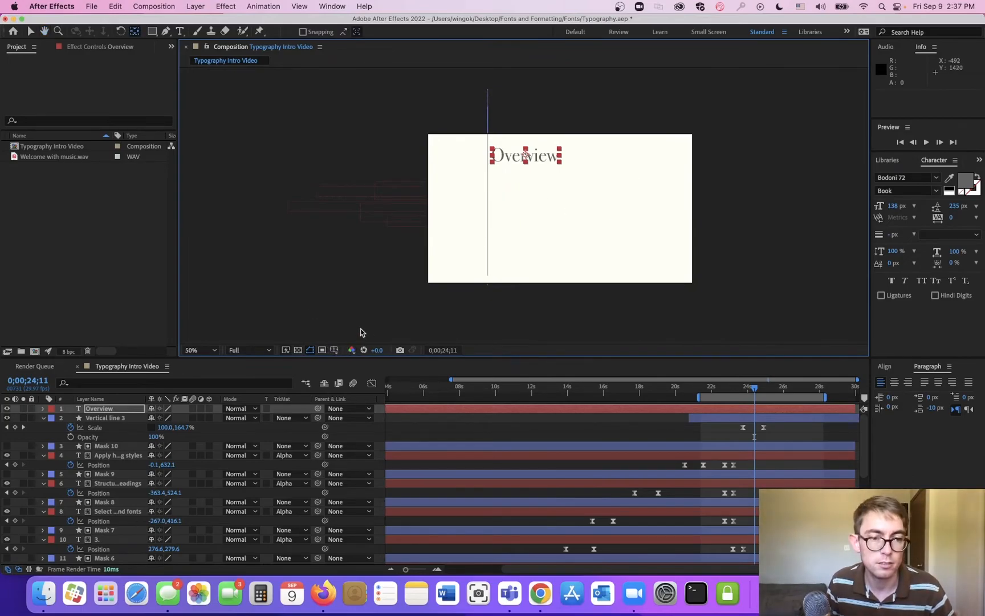
{"action": "key", "text": "super+d"}
{"action": "key", "text": "super+d"}
{"action": "key", "text": "super+d"}
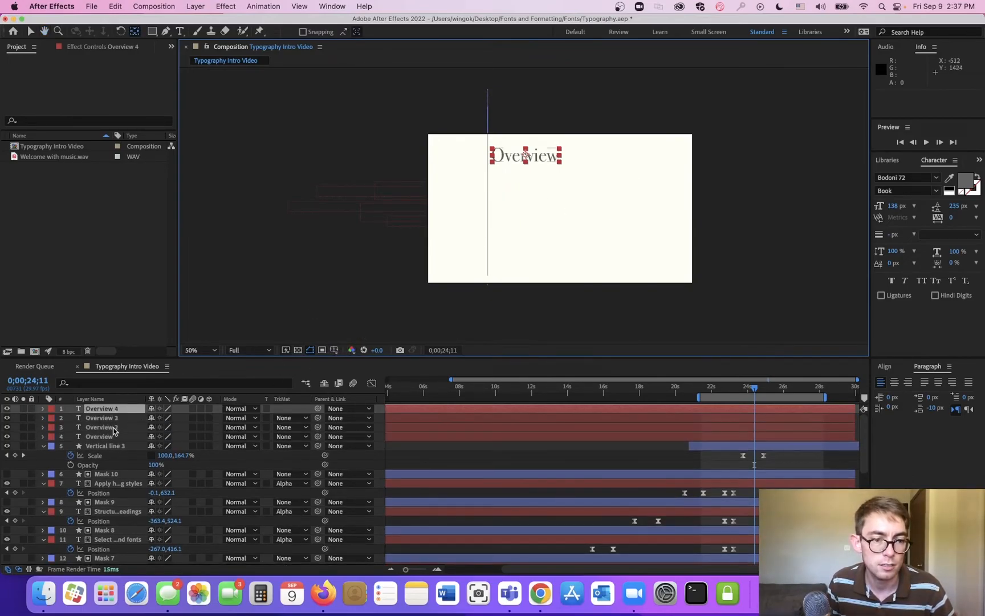
{"action": "left_click", "coordinate": [114, 429]}
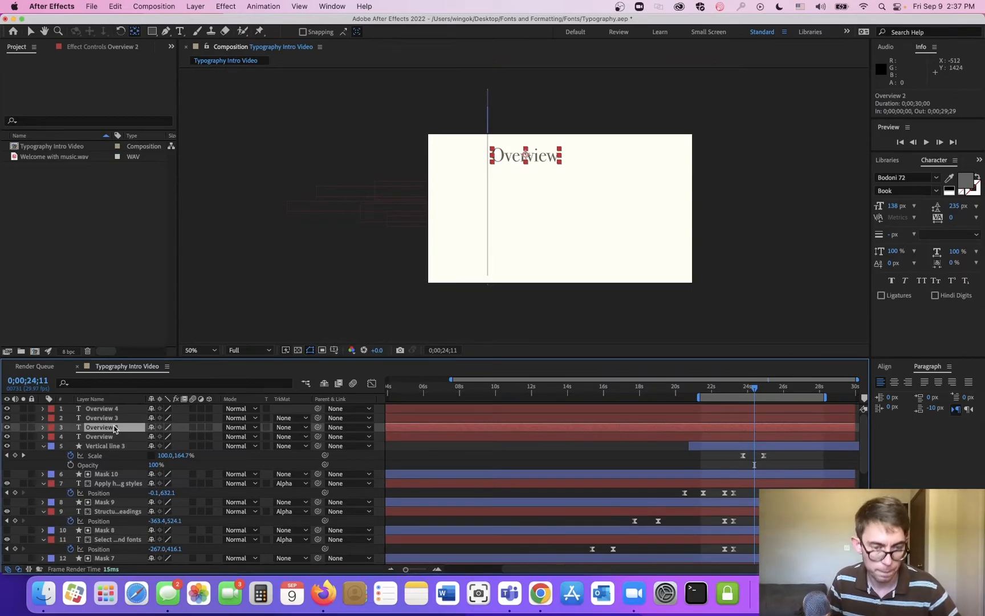
{"action": "left_click", "coordinate": [113, 408], "text": "shift"}
{"action": "key", "text": "p"}
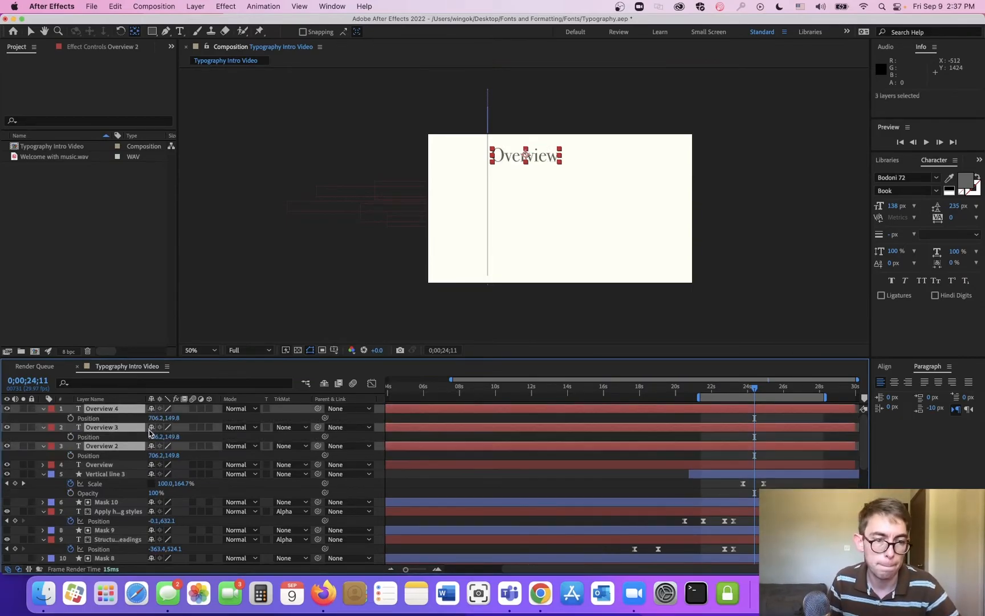
{"action": "left_click_drag", "start_coordinate": [177, 416], "coordinate": [234, 416]}
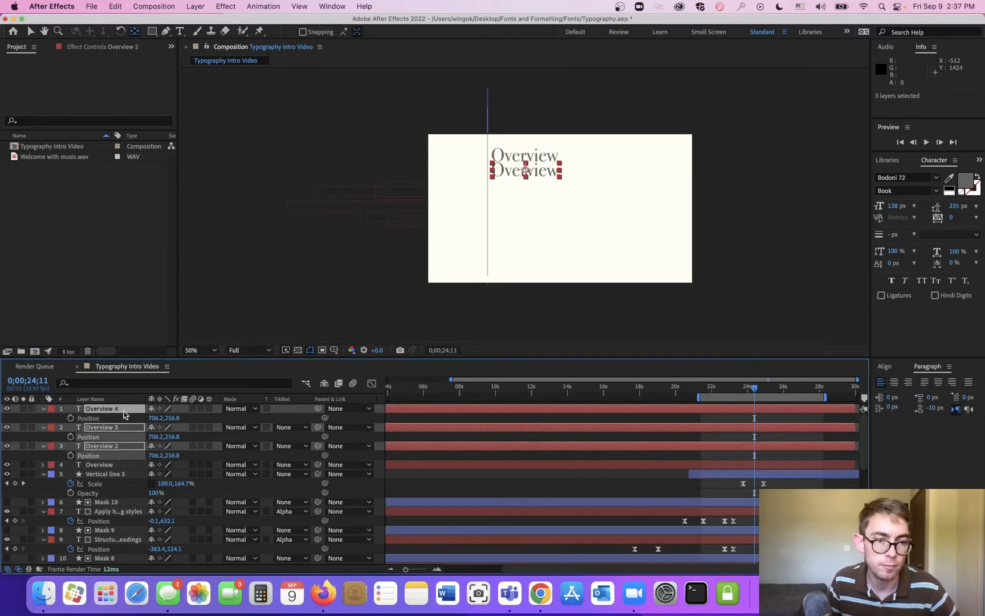
- Lower the Overview 3 layer to a Y position of 392.8 and the Overview 4 layer to 534.8
{"action": "left_click", "coordinate": [127, 428], "text": "shift"}
{"action": "left_click_drag", "start_coordinate": [171, 437], "coordinate": [251, 435]}
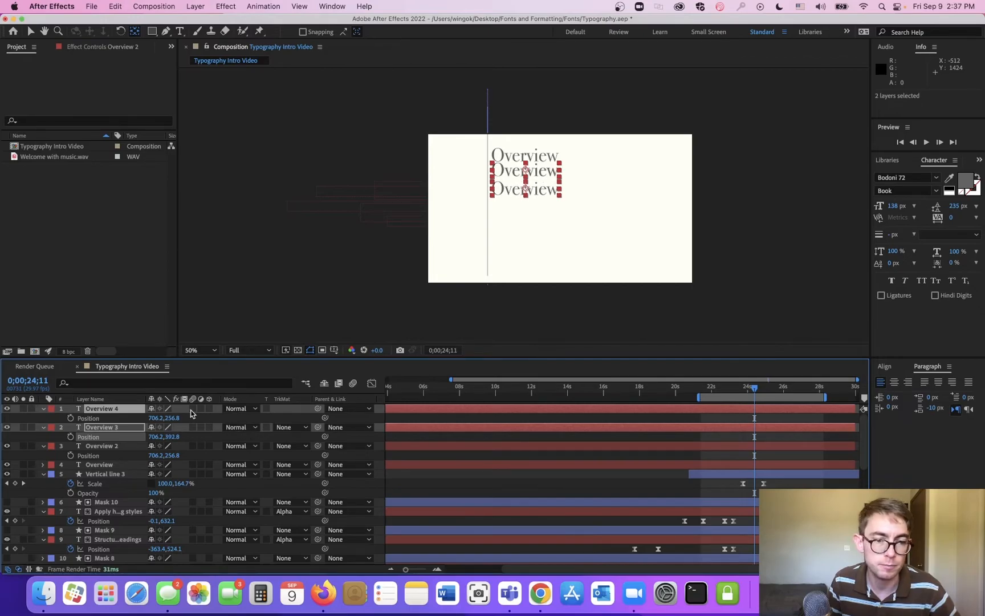
{"action": "left_click", "coordinate": [211, 322]}
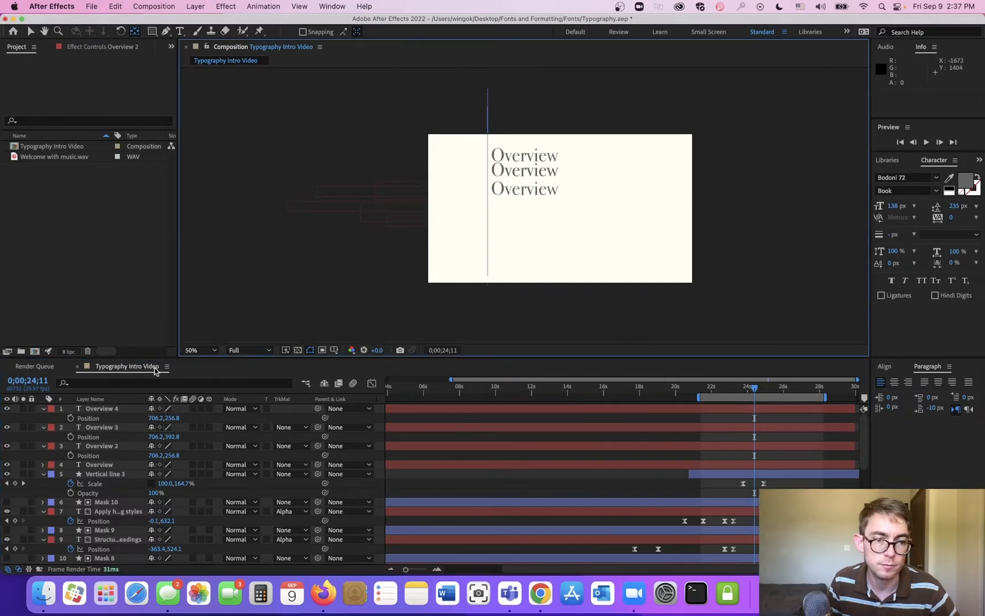
{"action": "left_click", "coordinate": [129, 408]}
{"action": "left_click_drag", "start_coordinate": [178, 420], "coordinate": [345, 402]}
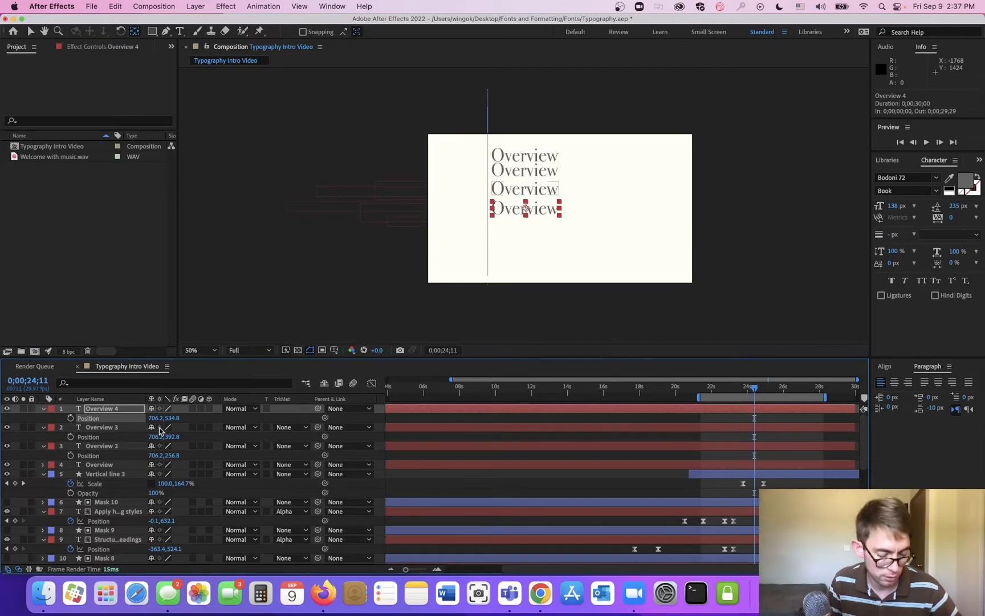
- Duplicate the Overview 4 layer and lower the copy to a Y position of 767.8
{"action": "key", "text": "super+d"}
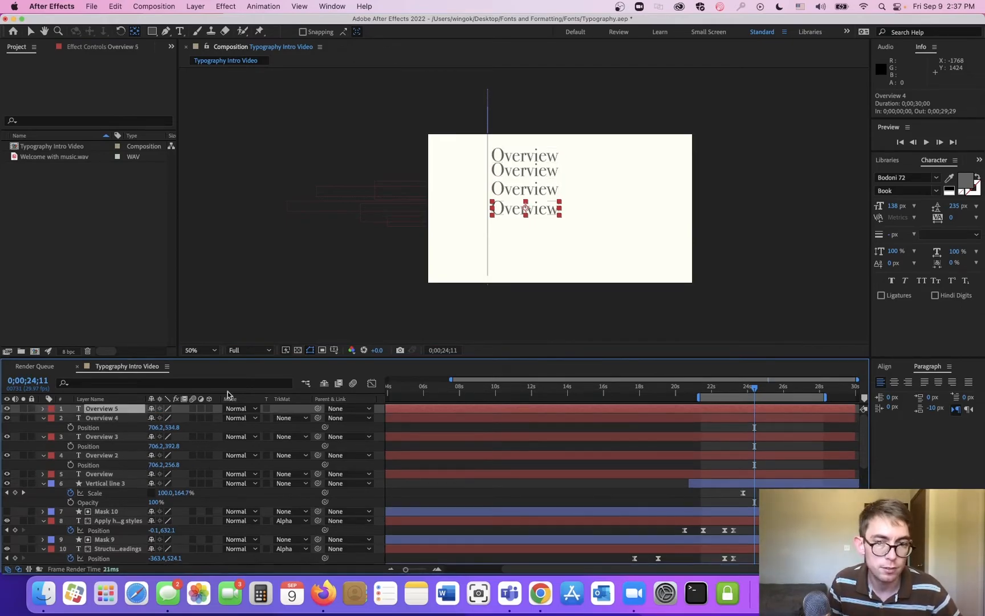
{"action": "key", "text": "p"}
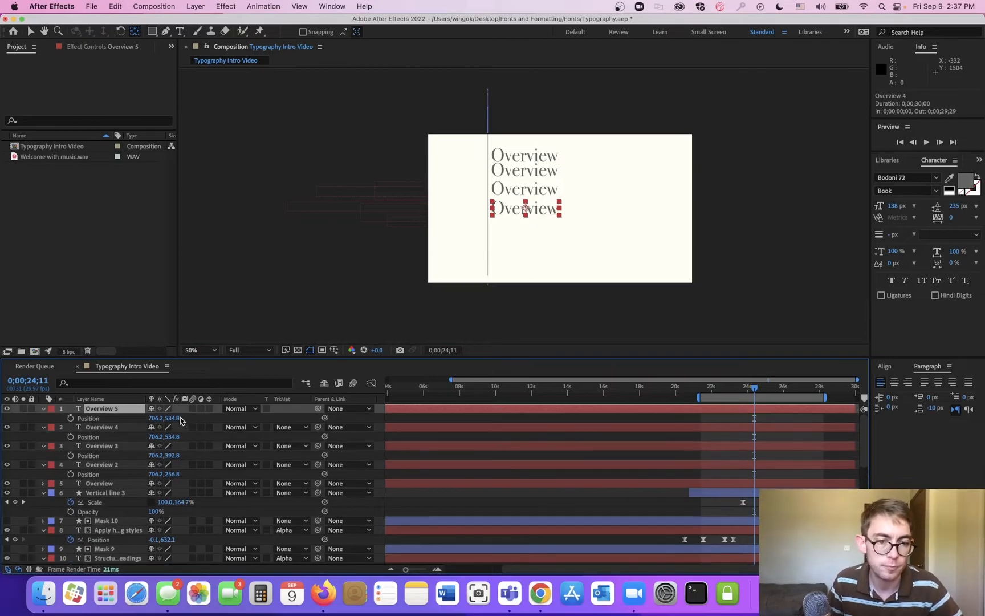
{"action": "left_click_drag", "start_coordinate": [179, 418], "coordinate": [305, 415]}
- Distribute the five Overview text layers evenly by their vertical centers
{"action": "left_click", "coordinate": [121, 484], "text": "shift"}
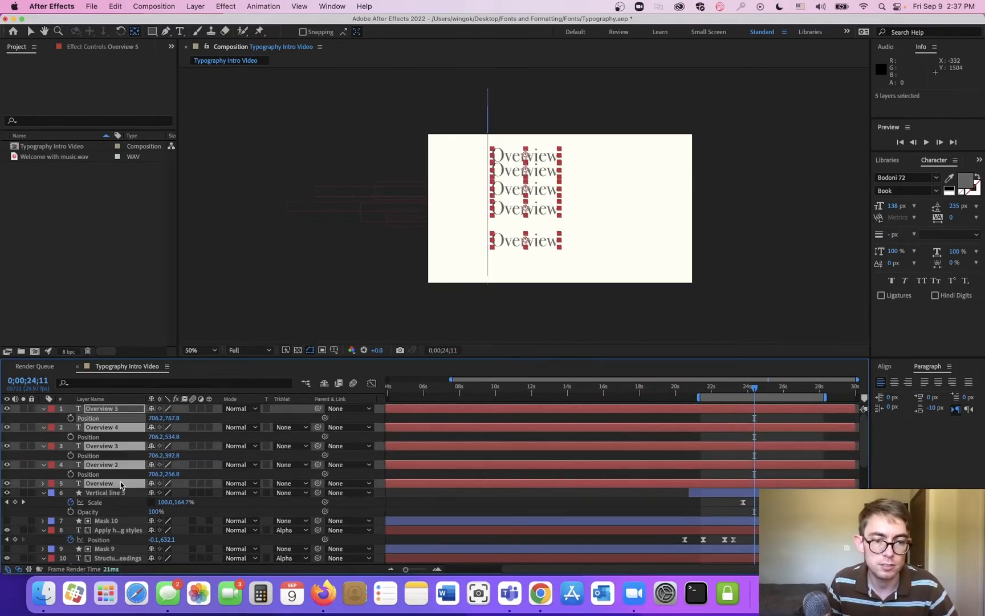
{"action": "left_click", "coordinate": [885, 366]}
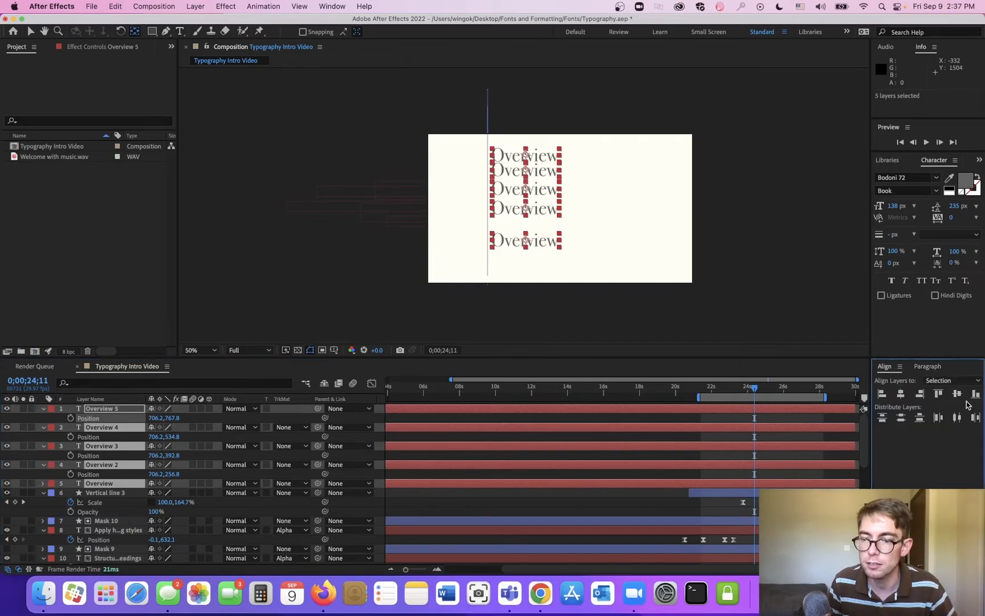
{"action": "left_click", "coordinate": [901, 422]}
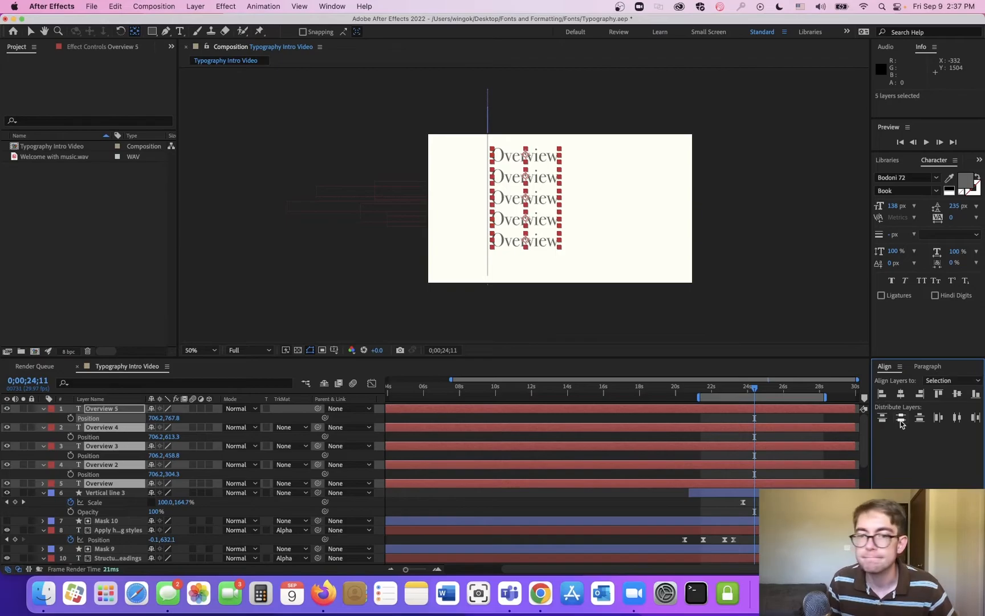
{"action": "left_click", "coordinate": [31, 31]}
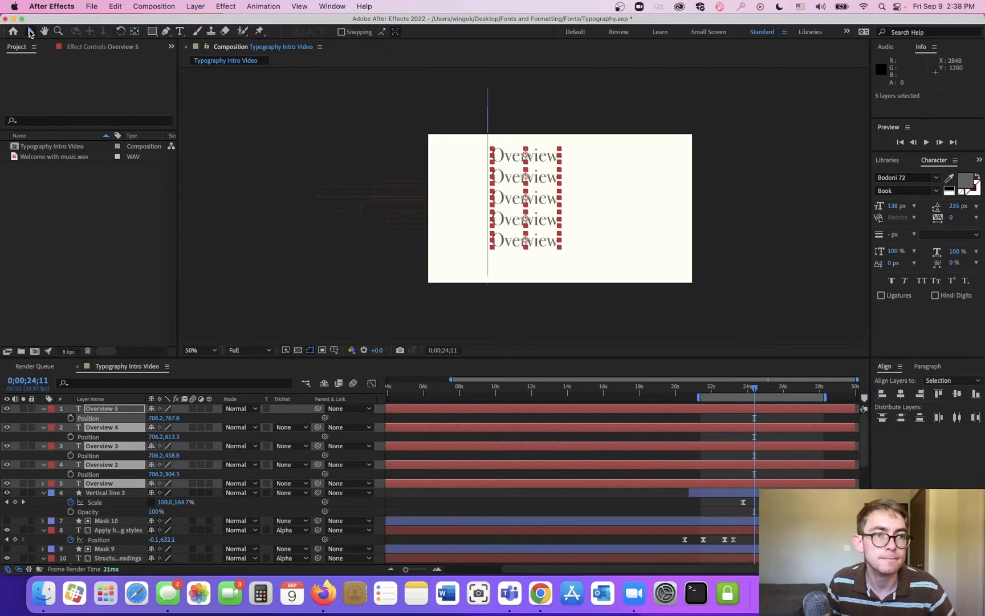
{"action": "left_click", "coordinate": [687, 194]}
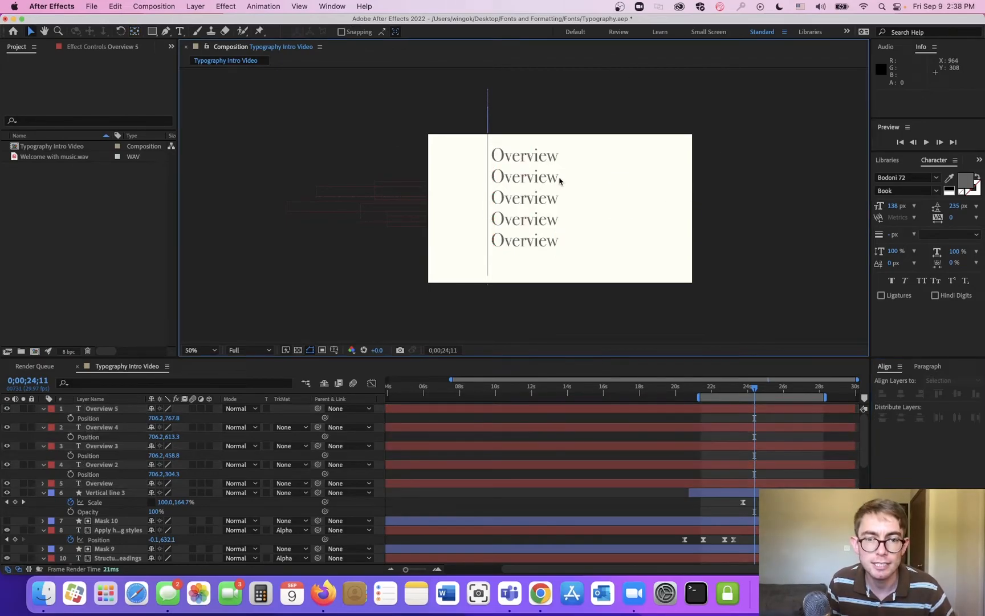
- Change the second heading's text to "Typeface categories" and widen its text box so it fits on one line
{"action": "key", "text": "slash"}
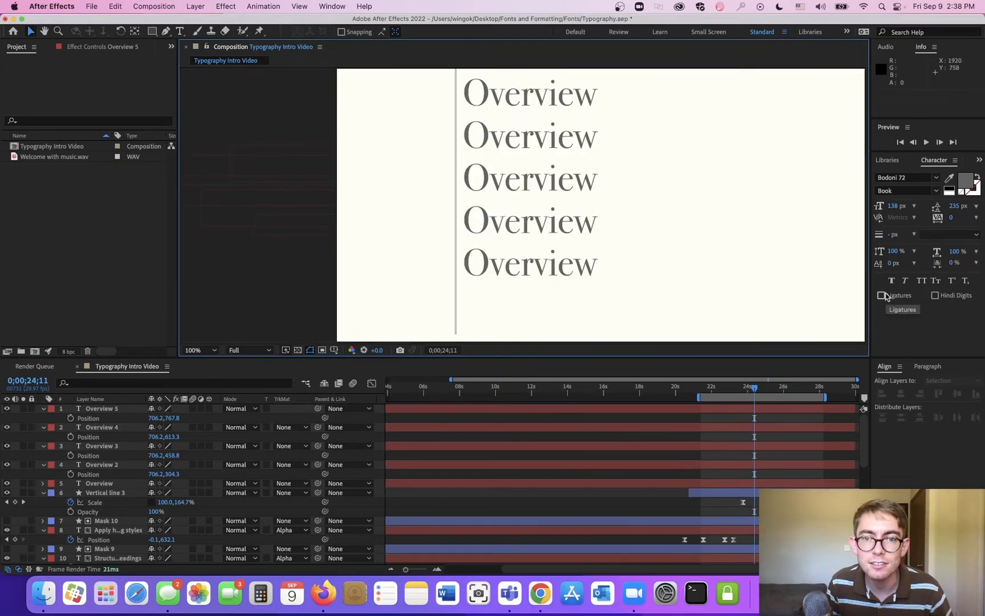
{"action": "double_click", "coordinate": [553, 136]}
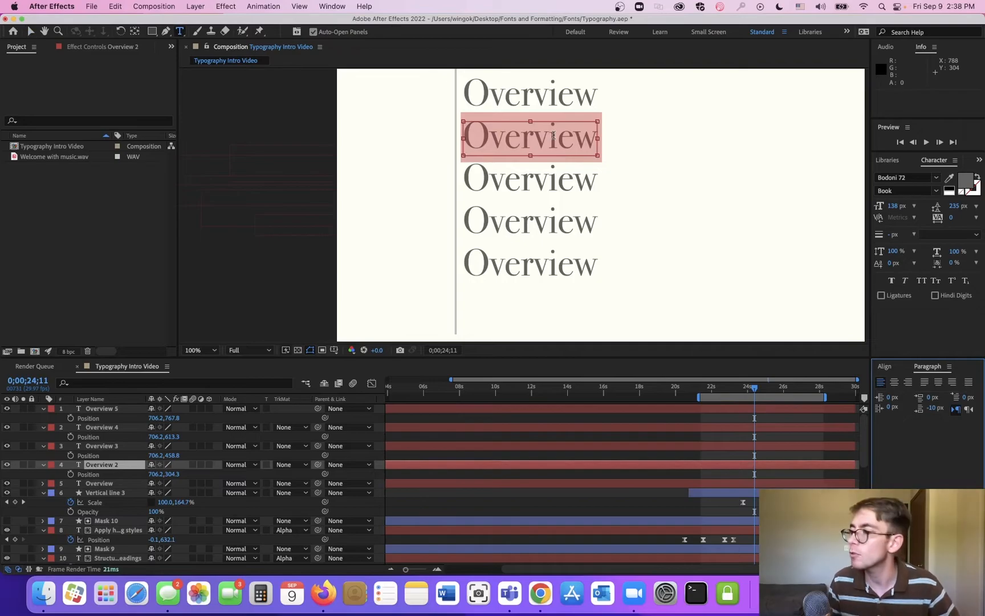
{"action": "type", "text": "ype"}
{"action": "key", "text": "BackSpace"}
{"action": "key", "text": "BackSpace"}
{"action": "type", "text": "Typeface catego"}
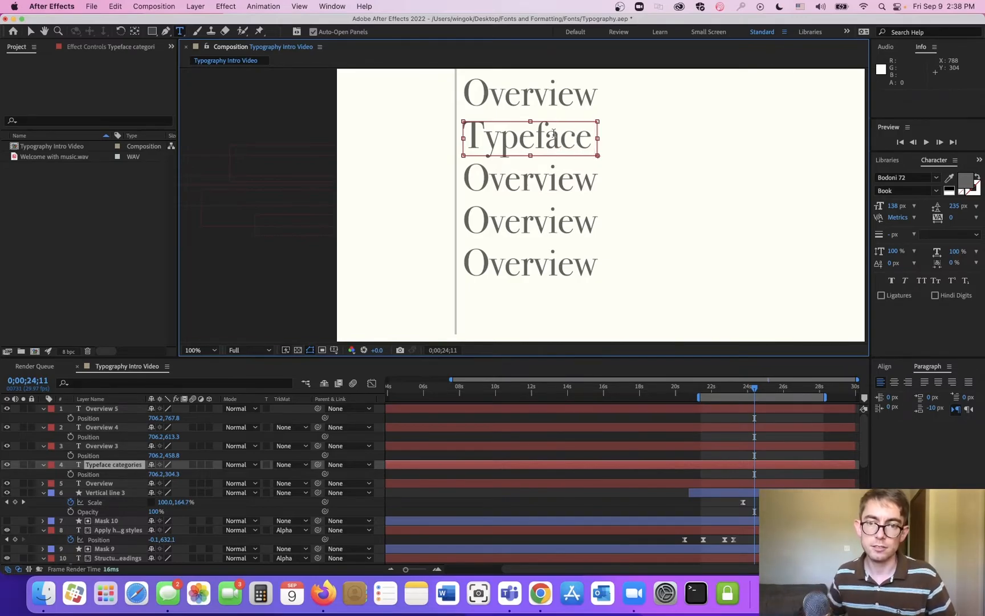
{"action": "left_click_drag", "start_coordinate": [598, 138], "coordinate": [822, 140]}
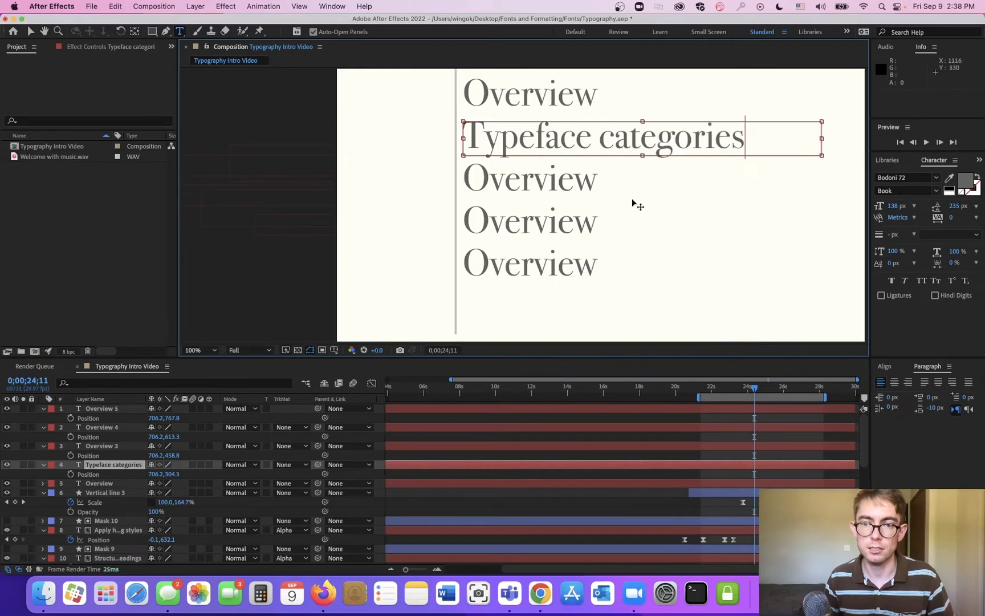
- Replace the third heading's text with "The Rules" and widen its text box to fit the line
{"action": "left_click", "coordinate": [100, 447]}
{"action": "double_click", "coordinate": [531, 185]}
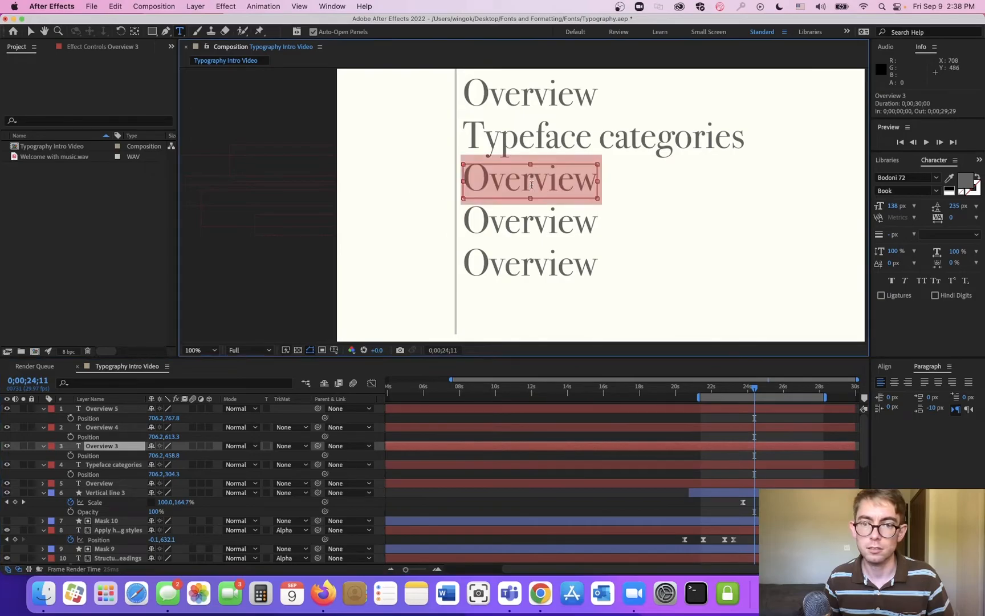
{"action": "type", "text": "T"}
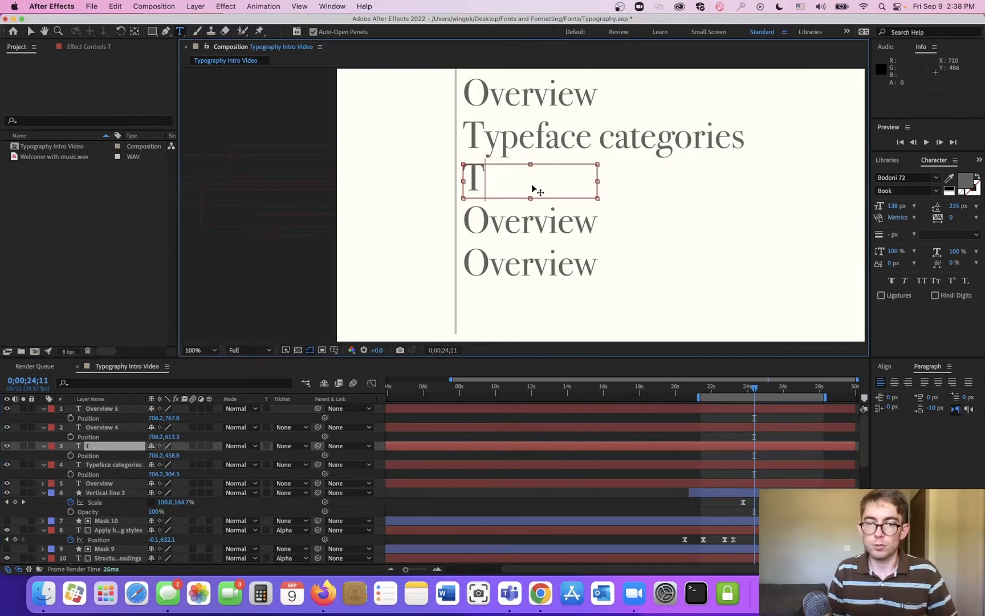
{"action": "type", "text": "he Rules"}
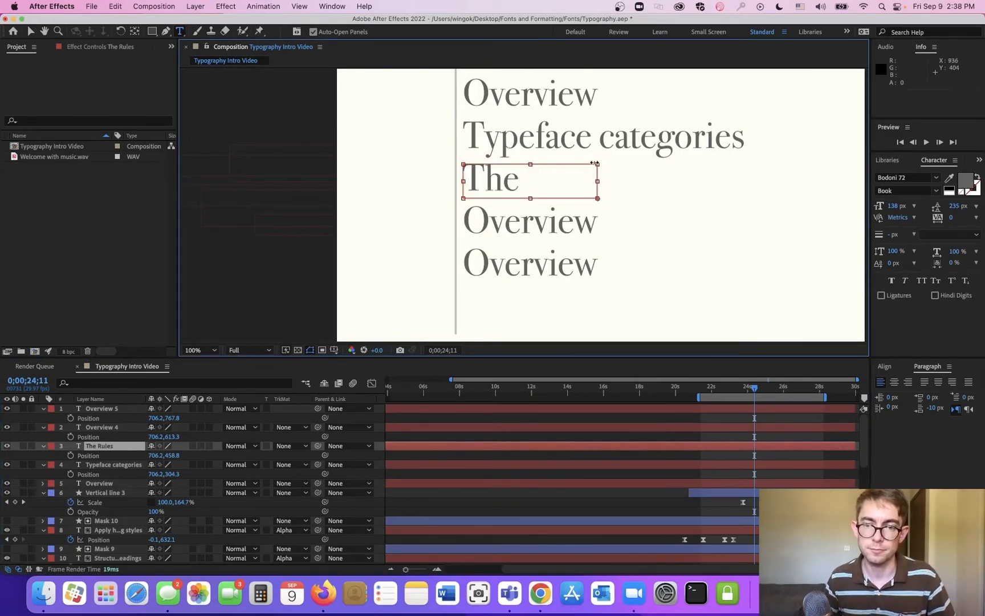
{"action": "left_click_drag", "start_coordinate": [597, 196], "coordinate": [767, 198]}
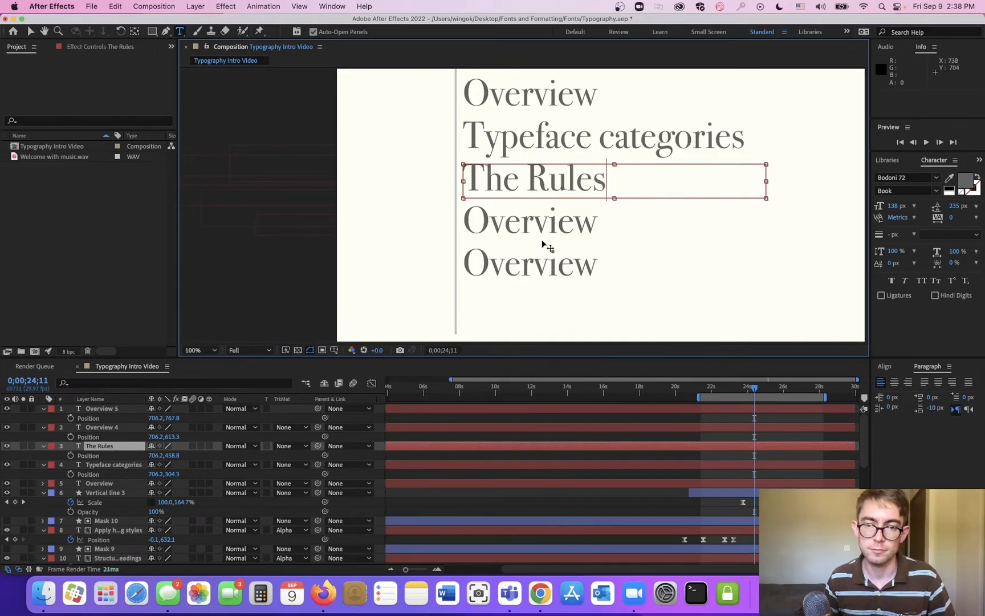
- Widen the fourth heading's text box and replace its text with "The Tools"
{"action": "left_click", "coordinate": [570, 235]}
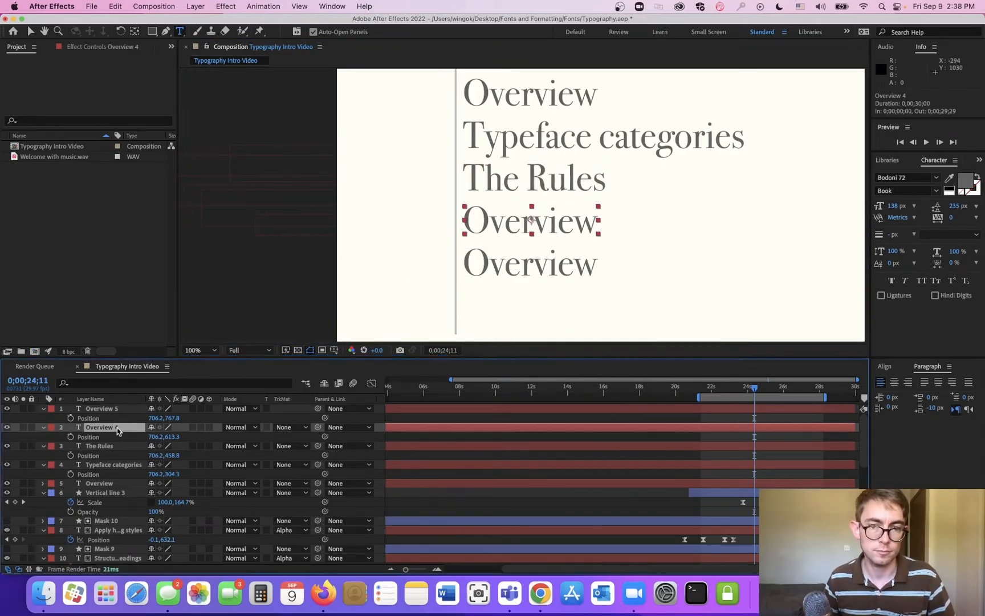
{"action": "left_click", "coordinate": [560, 231]}
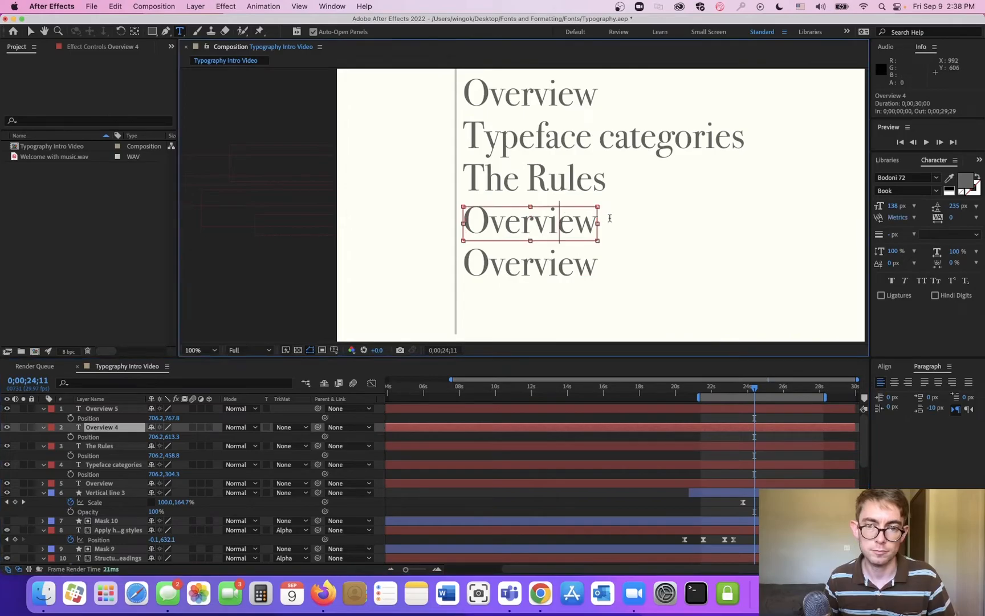
{"action": "left_click_drag", "start_coordinate": [598, 224], "coordinate": [793, 223]}
{"action": "double_click", "coordinate": [539, 230]}
{"action": "type", "text": "The Tools"}
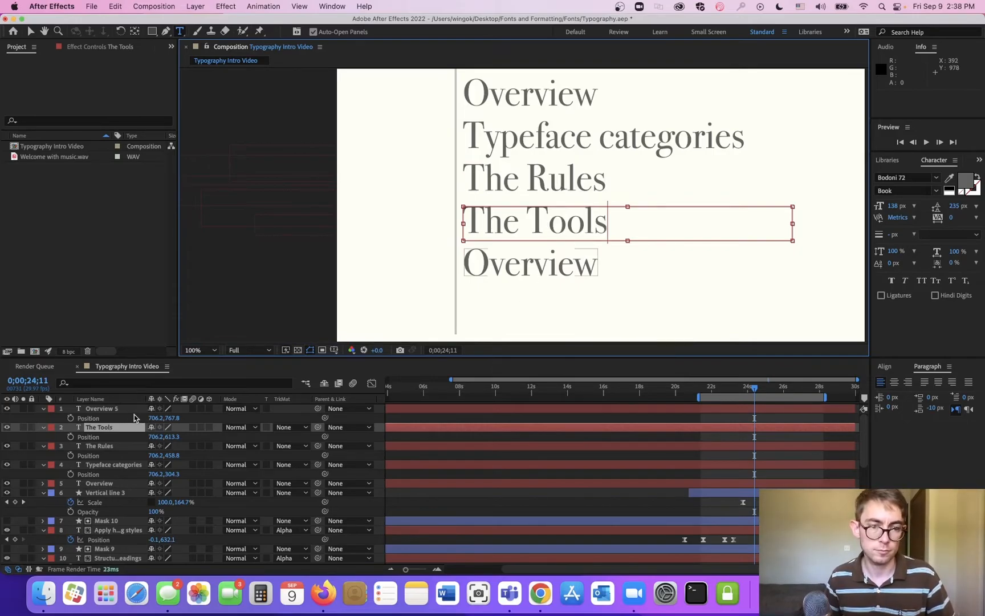
- Replace the last heading's text with "Application", widen its text box to fit, and deselect the layer
{"action": "left_click", "coordinate": [120, 409]}
{"action": "double_click", "coordinate": [555, 271]}
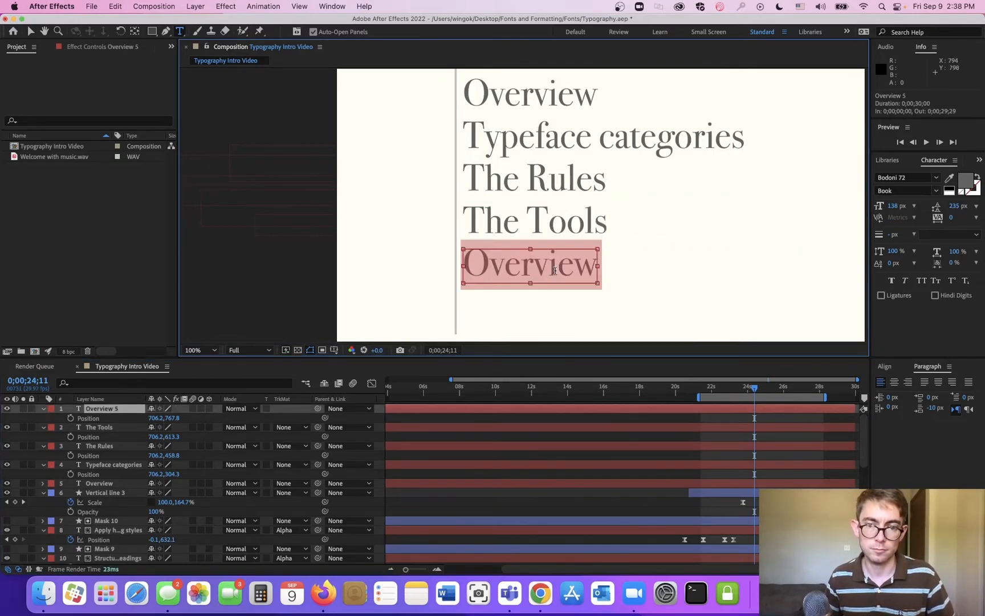
{"action": "type", "text": "Ap"}
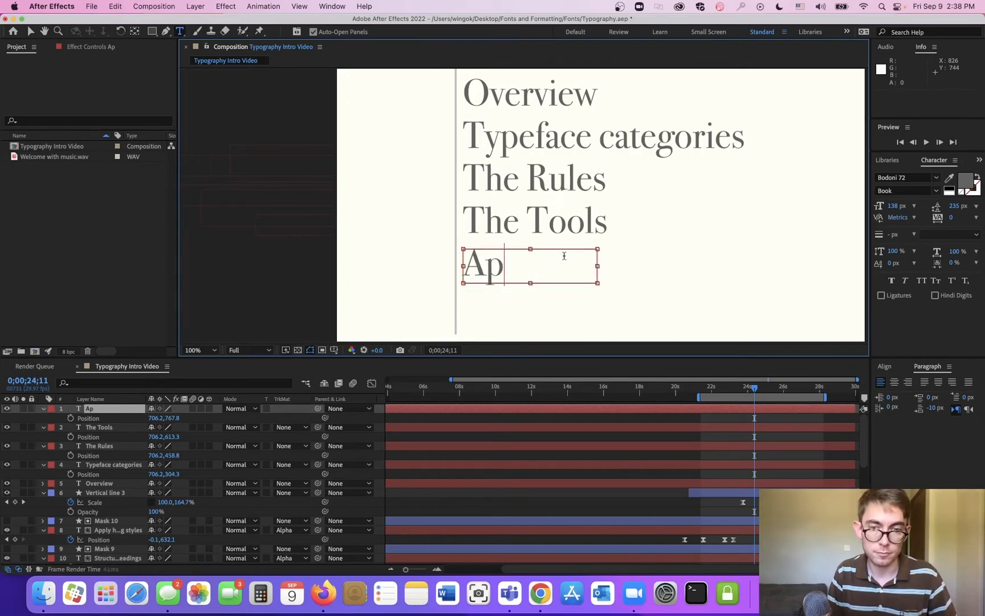
{"action": "type", "text": "plication"}
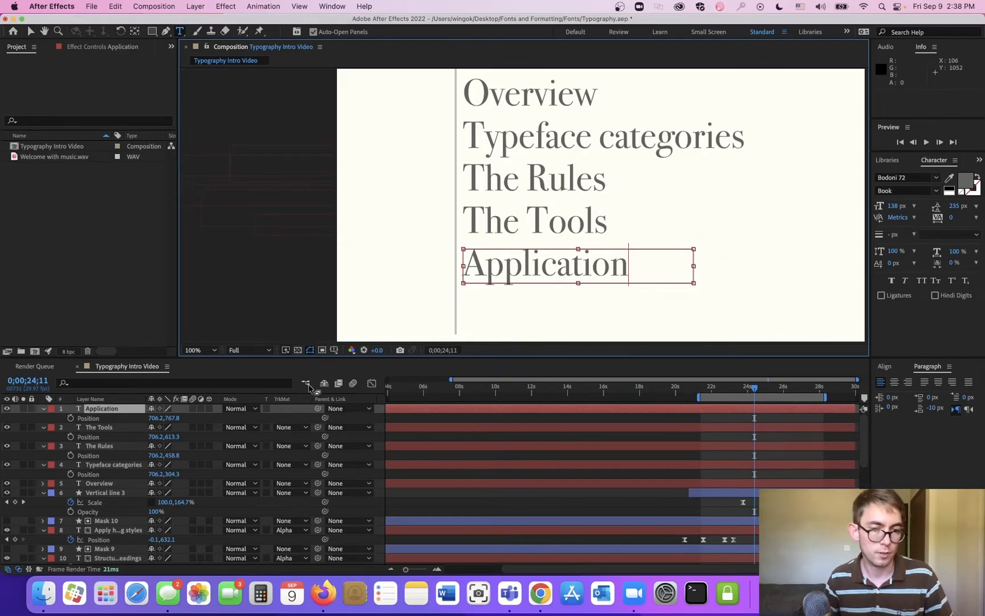
{"action": "left_click", "coordinate": [31, 31]}
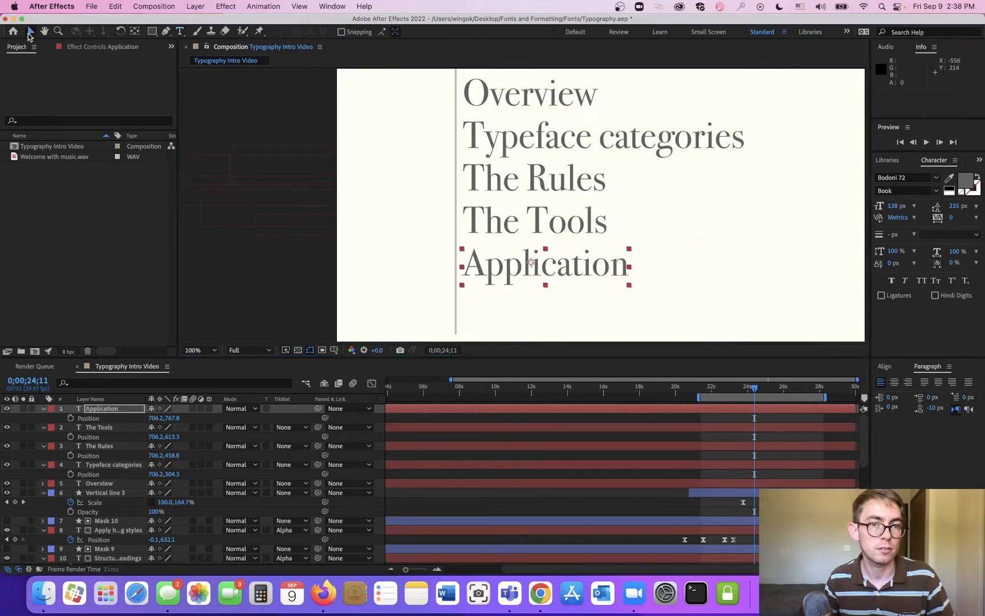
{"action": "left_click", "coordinate": [798, 225]}
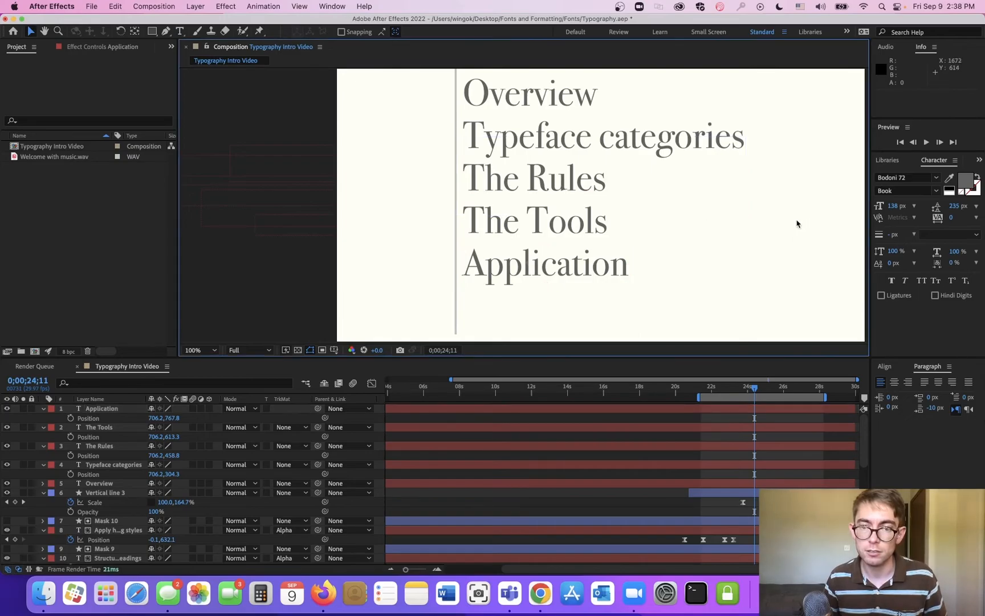
- At 0;00;25;29, move all five heading layers down together by 26 px
{"action": "key", "text": "comma"}
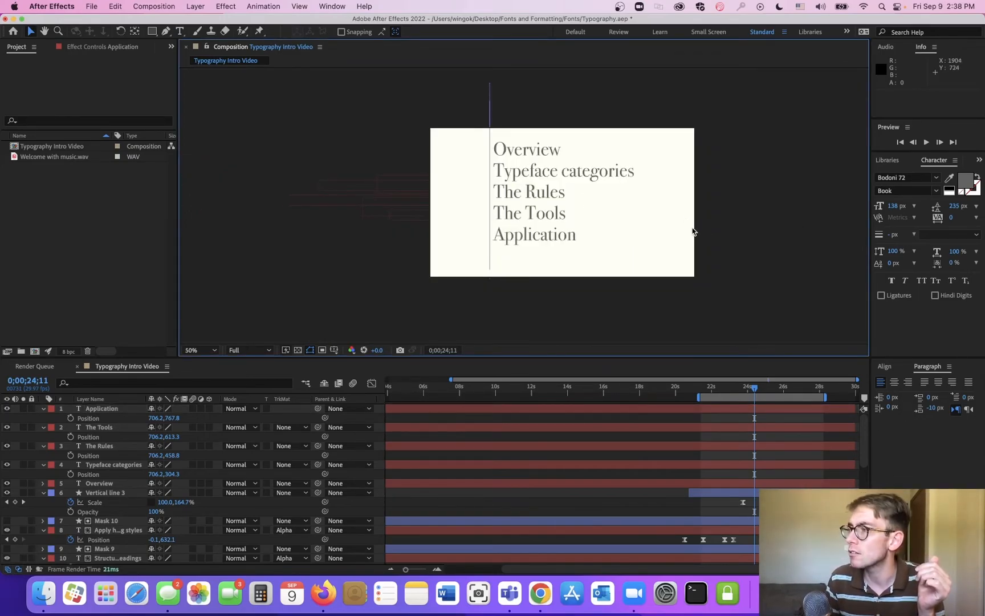
{"action": "key", "text": "period"}
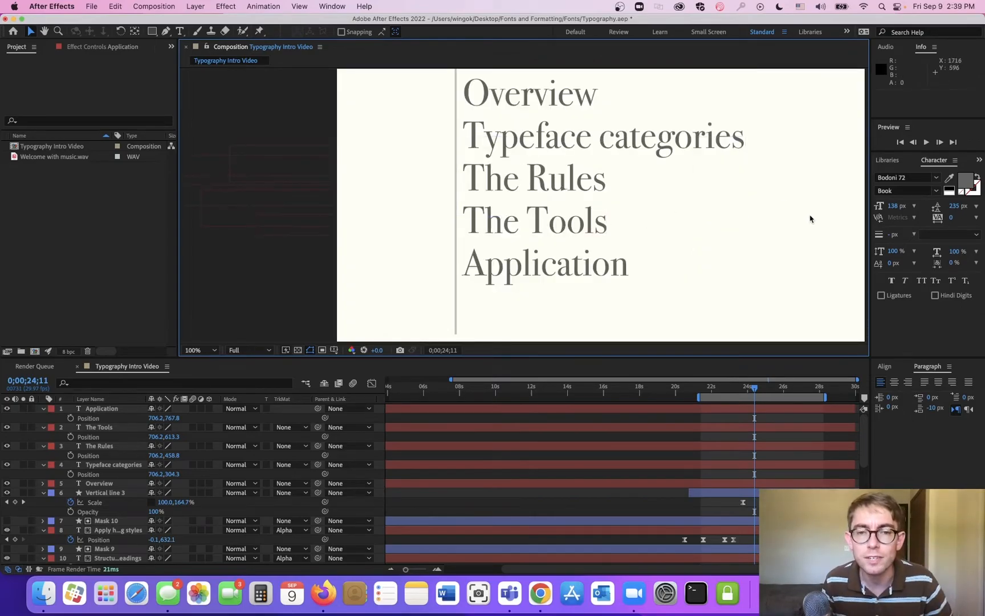
{"action": "key", "text": "comma"}
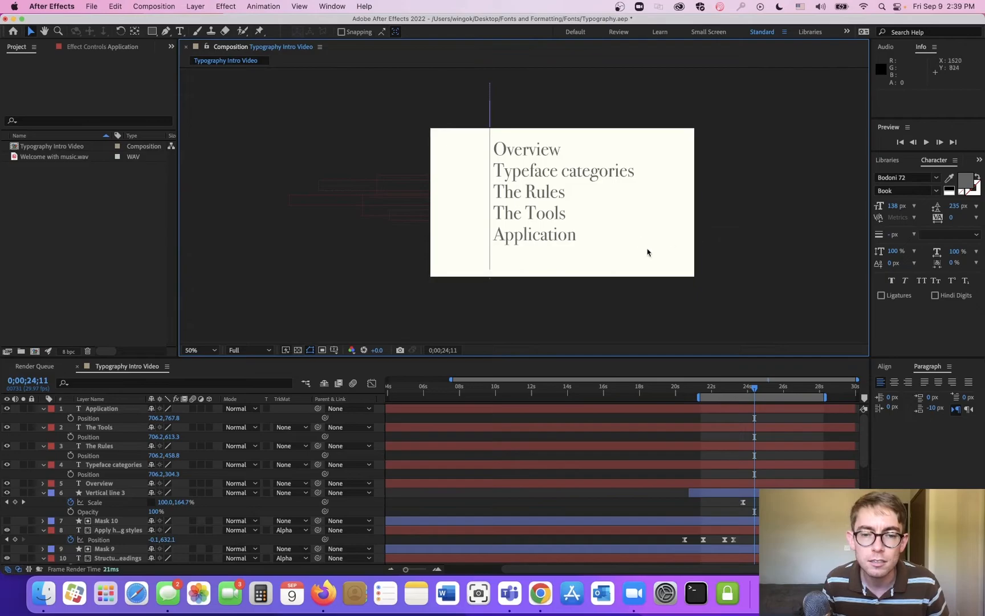
{"action": "left_click", "coordinate": [783, 386]}
{"action": "left_click", "coordinate": [773, 282]}
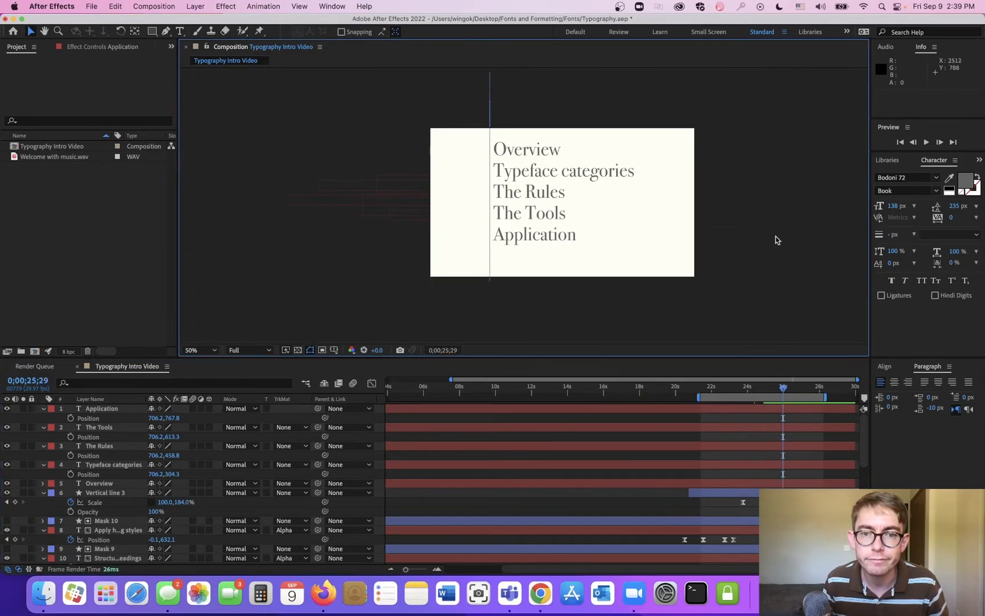
{"action": "left_click", "coordinate": [115, 408]}
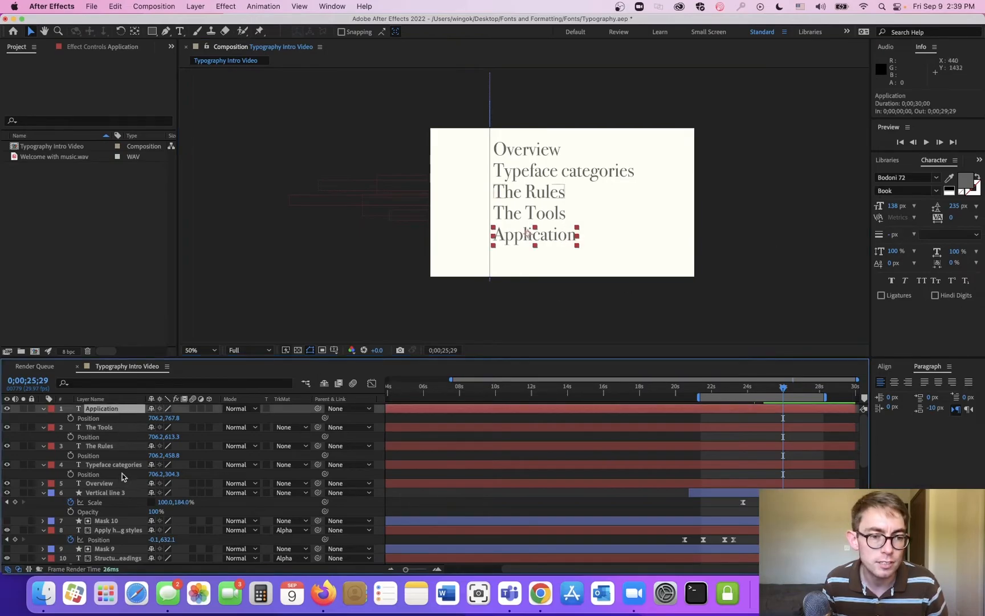
{"action": "left_click", "coordinate": [114, 483], "text": "shift"}
{"action": "scroll", "coordinate": [509, 227], "scroll_direction": "up", "scroll_amount": 2}
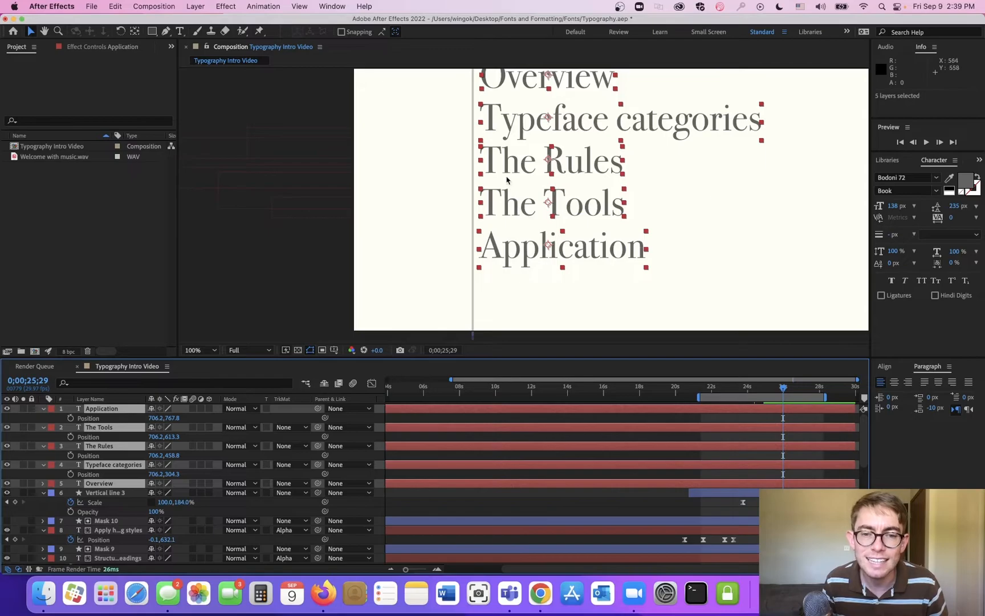
{"action": "left_click_drag", "start_coordinate": [516, 163], "coordinate": [516, 171]}
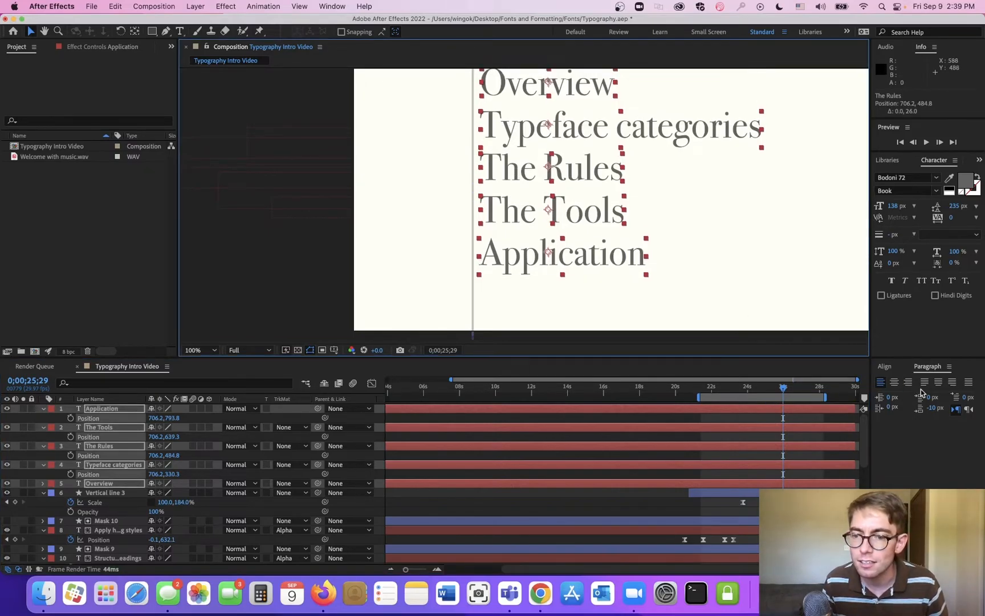
- Align the five headings by their left edges and distribute them evenly by their vertical centers
{"action": "left_click", "coordinate": [887, 367]}
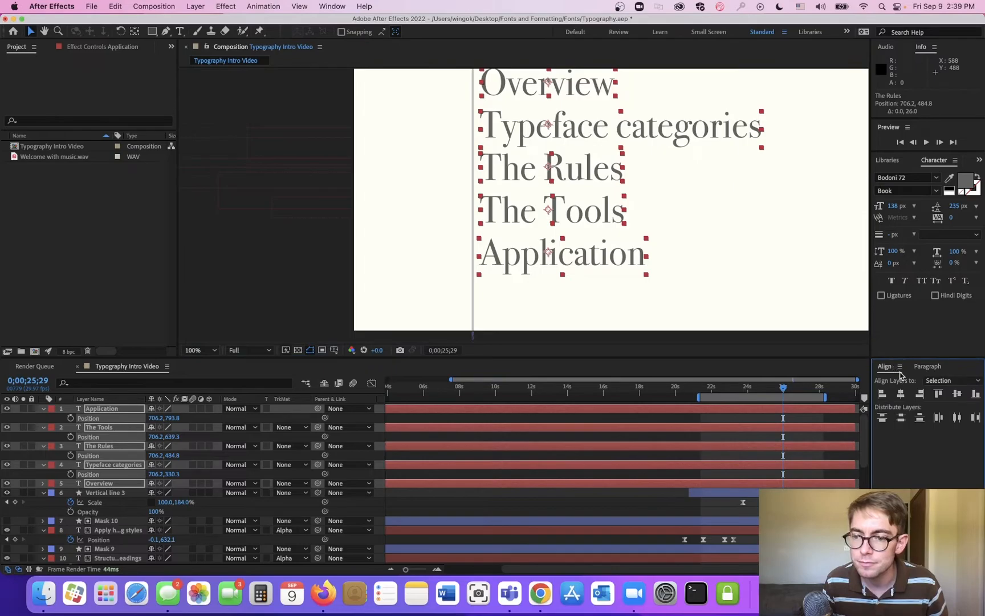
{"action": "left_click", "coordinate": [879, 397]}
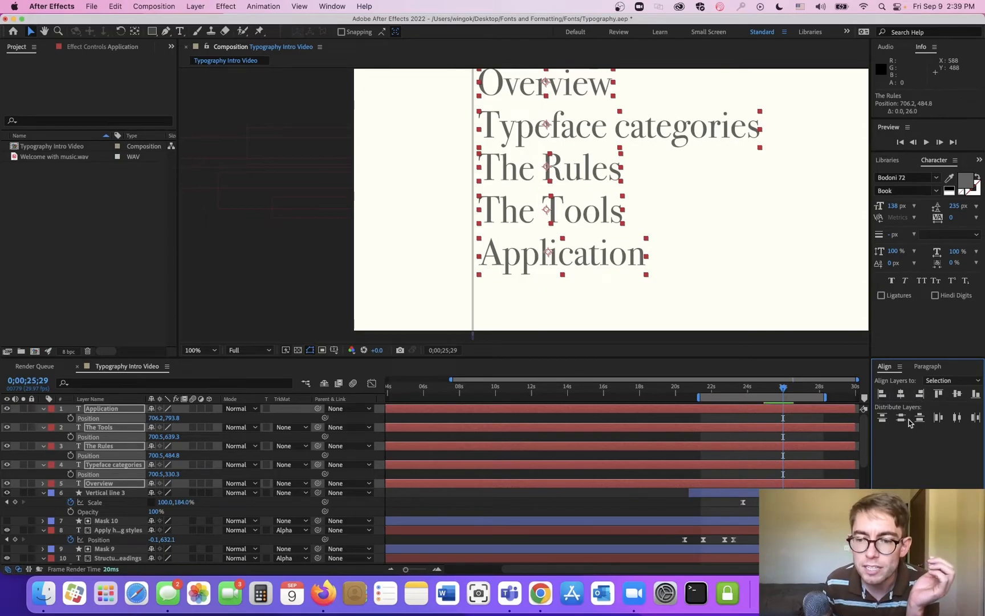
{"action": "left_click", "coordinate": [878, 421]}
{"action": "left_click", "coordinate": [903, 419]}
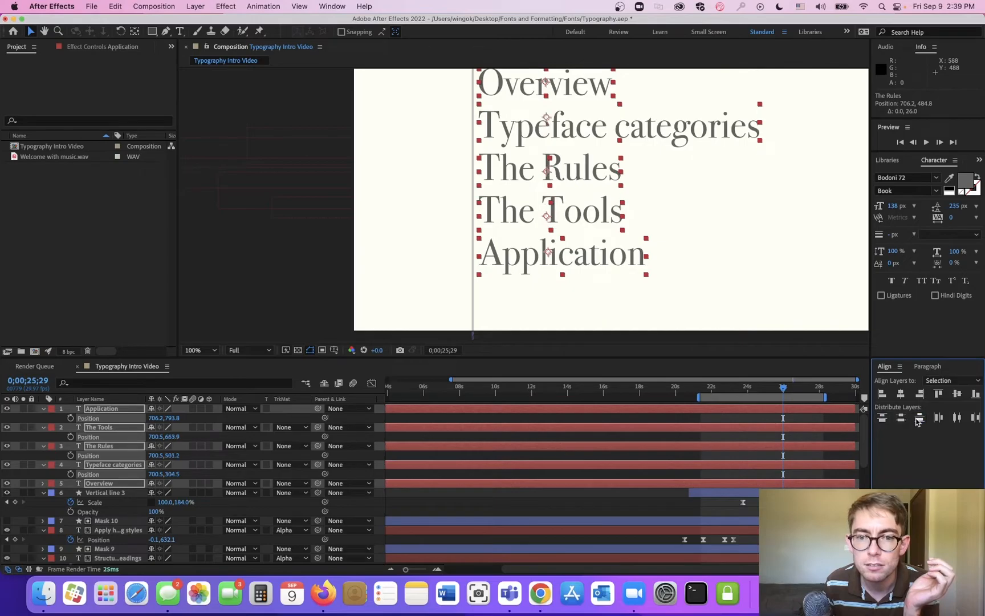
{"action": "left_click", "coordinate": [919, 419]}
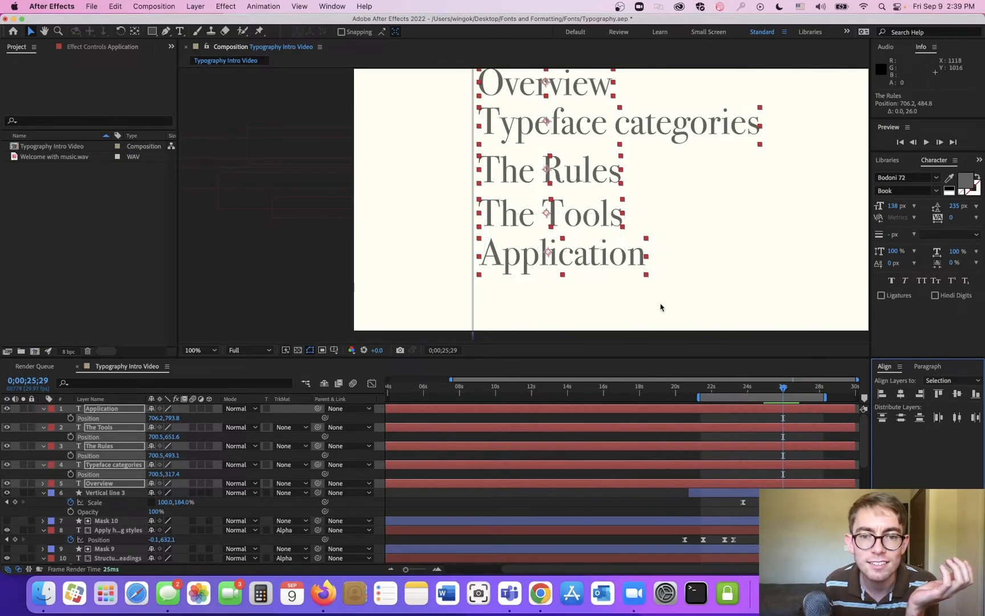
{"action": "scroll", "coordinate": [674, 307], "scroll_direction": "up", "scroll_amount": 1}
{"action": "scroll", "coordinate": [674, 308], "scroll_direction": "down", "scroll_amount": 3}
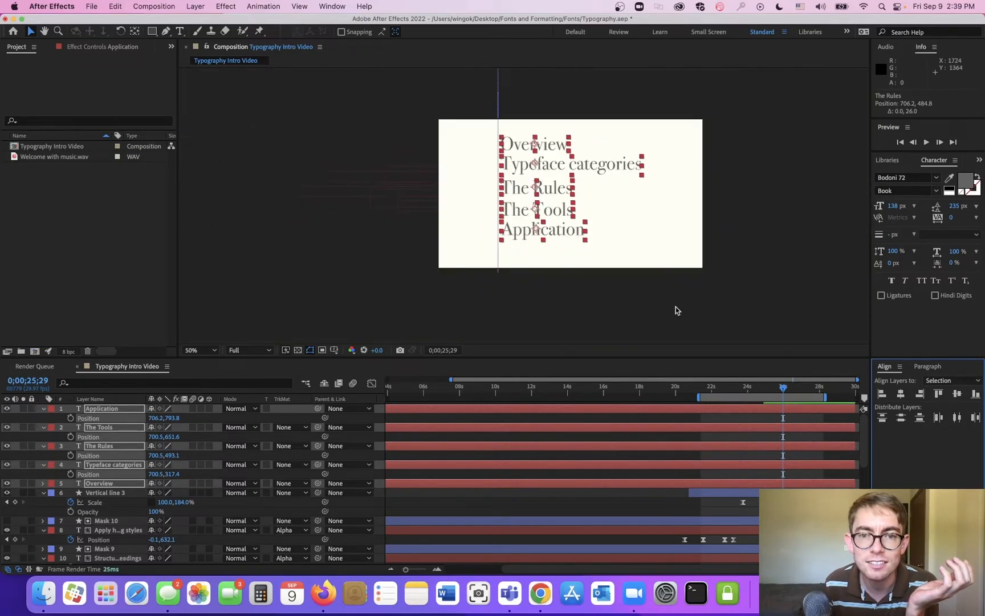
{"action": "left_click", "coordinate": [768, 280]}
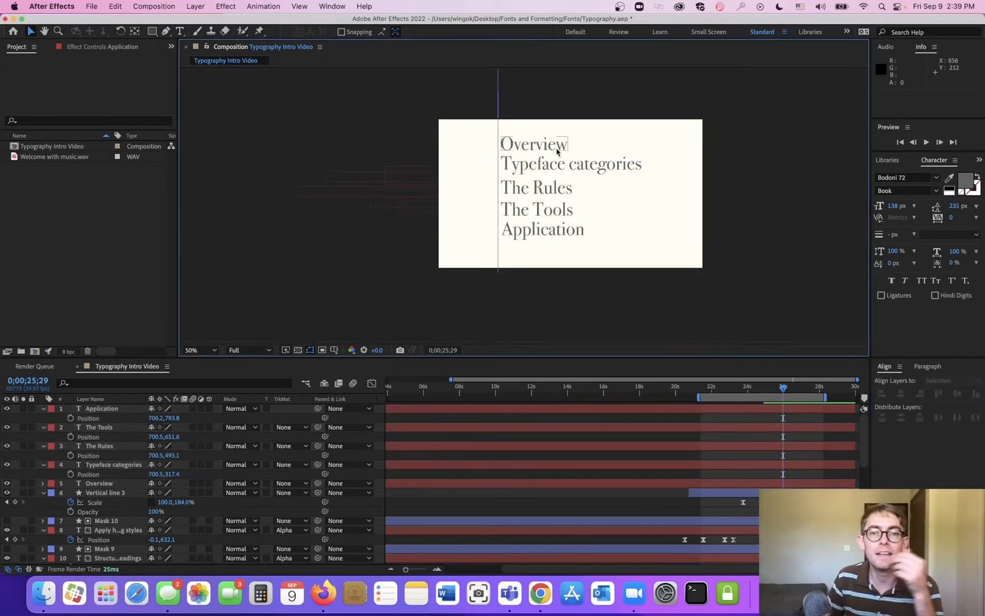
{"action": "scroll", "coordinate": [539, 184], "scroll_direction": "up", "scroll_amount": 2}
{"action": "scroll", "coordinate": [539, 182], "scroll_direction": "up", "scroll_amount": 1}
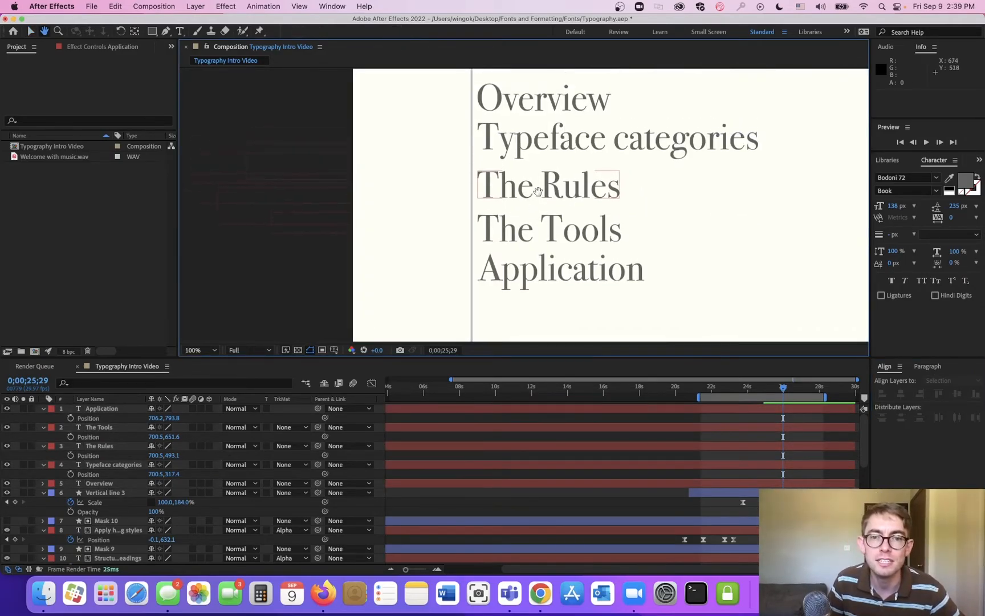
- Extend the "Typeface categories" text box slightly downward so it clears the letters' descenders, and leave text editing
{"action": "left_click", "coordinate": [486, 137]}
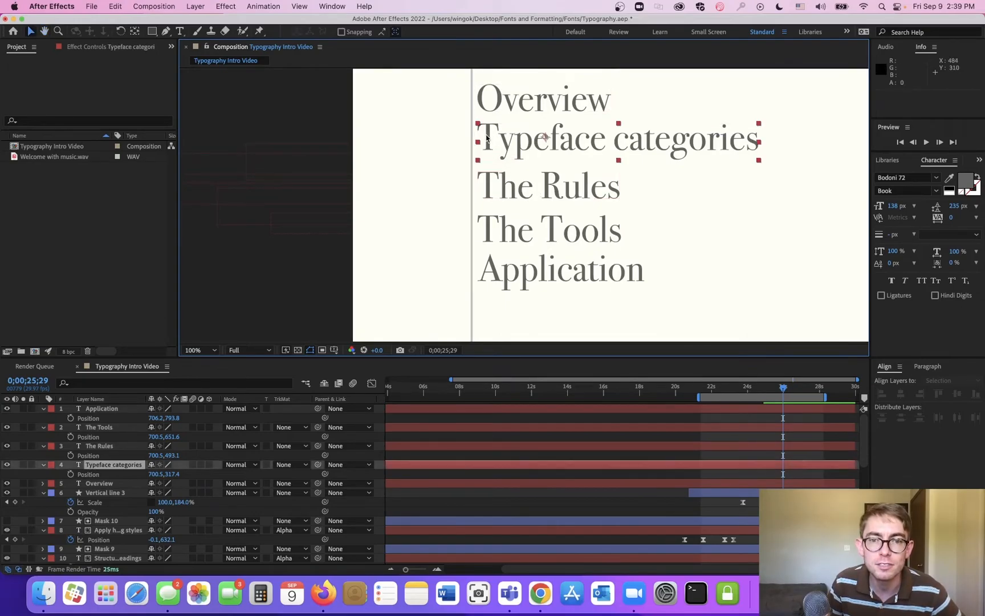
{"action": "left_click", "coordinate": [507, 102]}
{"action": "left_click", "coordinate": [507, 138]}
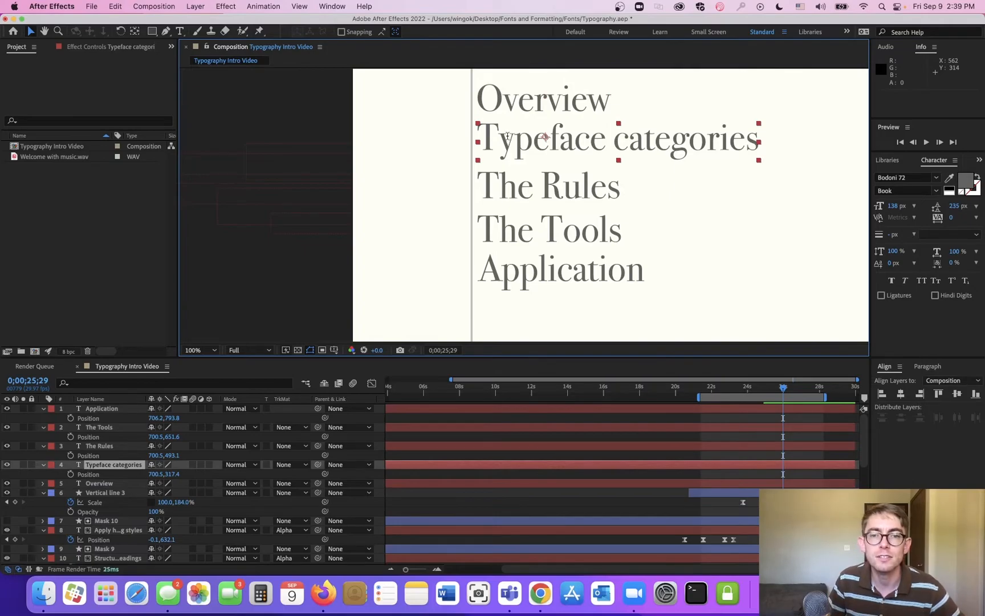
{"action": "double_click", "coordinate": [507, 137]}
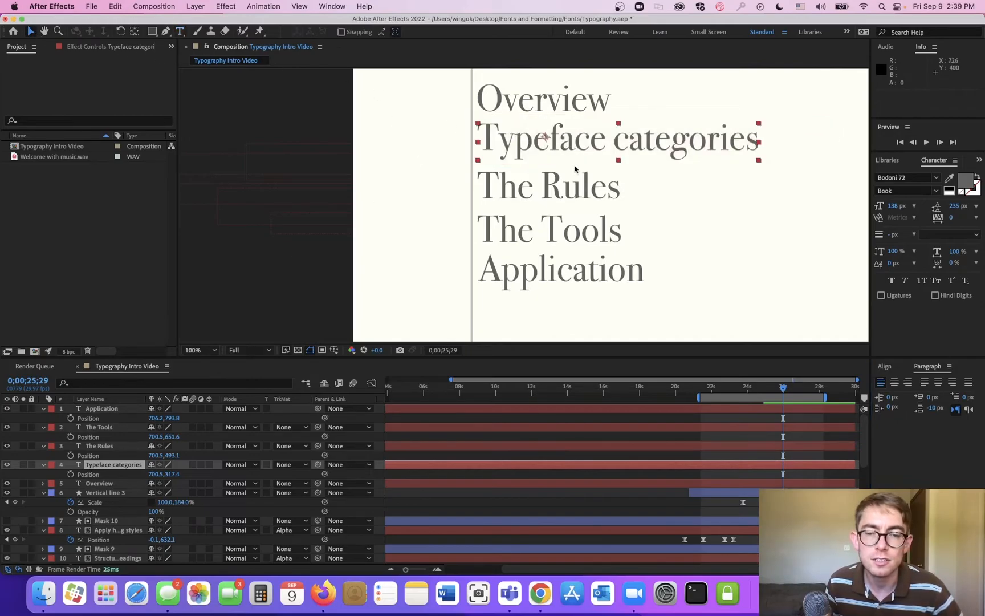
{"action": "double_click", "coordinate": [640, 148]}
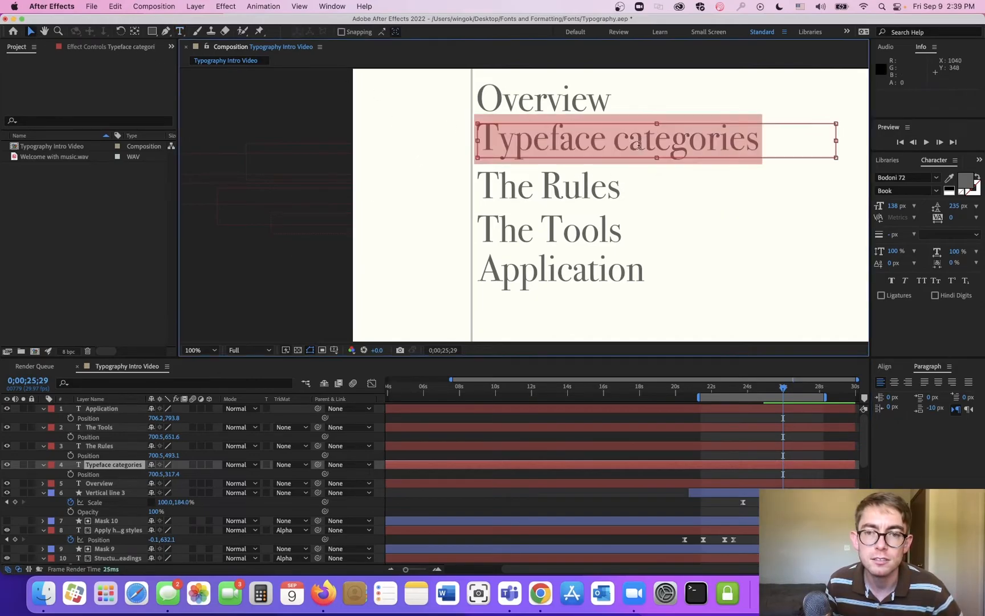
{"action": "left_click_drag", "start_coordinate": [657, 156], "coordinate": [659, 166]}
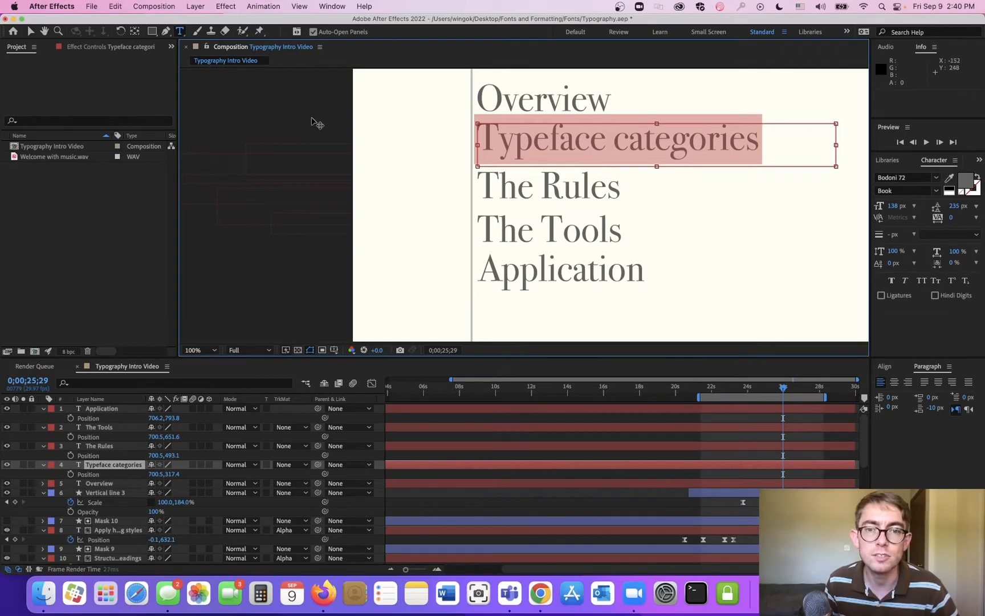
{"action": "left_click", "coordinate": [30, 31]}
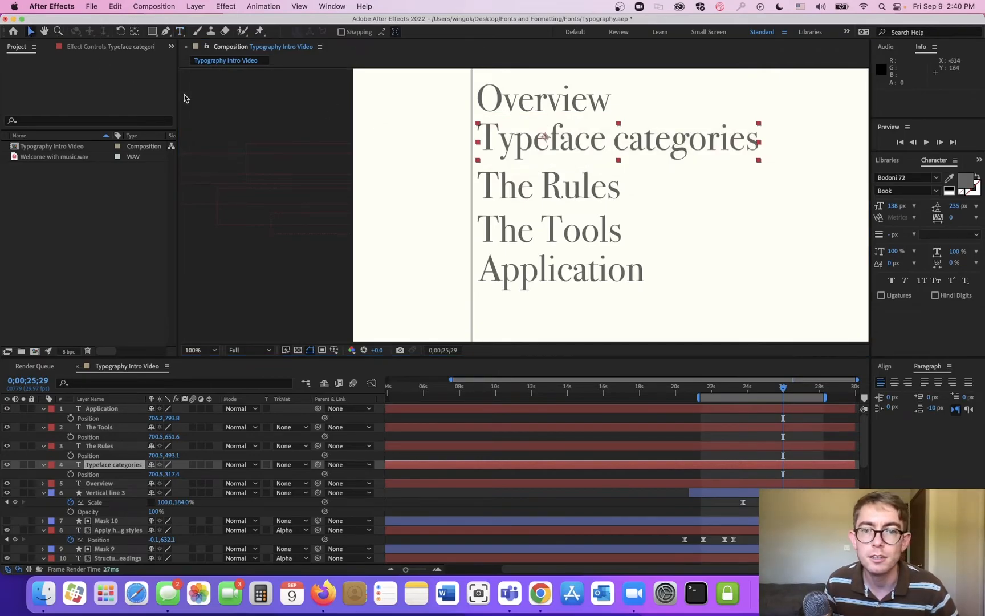
- Even out the heading spacing by moving "Typeface categories" down 14 px and "Application" down 6 px, and deselect the layers
{"action": "left_click_drag", "start_coordinate": [524, 138], "coordinate": [524, 144]}
{"action": "left_click", "coordinate": [529, 277]}
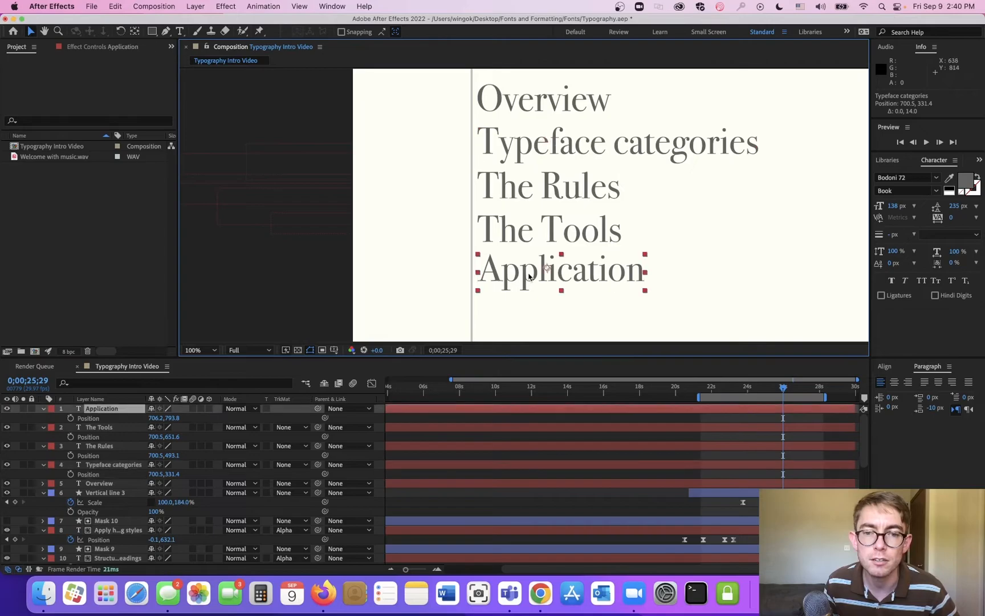
{"action": "left_click_drag", "start_coordinate": [533, 279], "coordinate": [533, 280]}
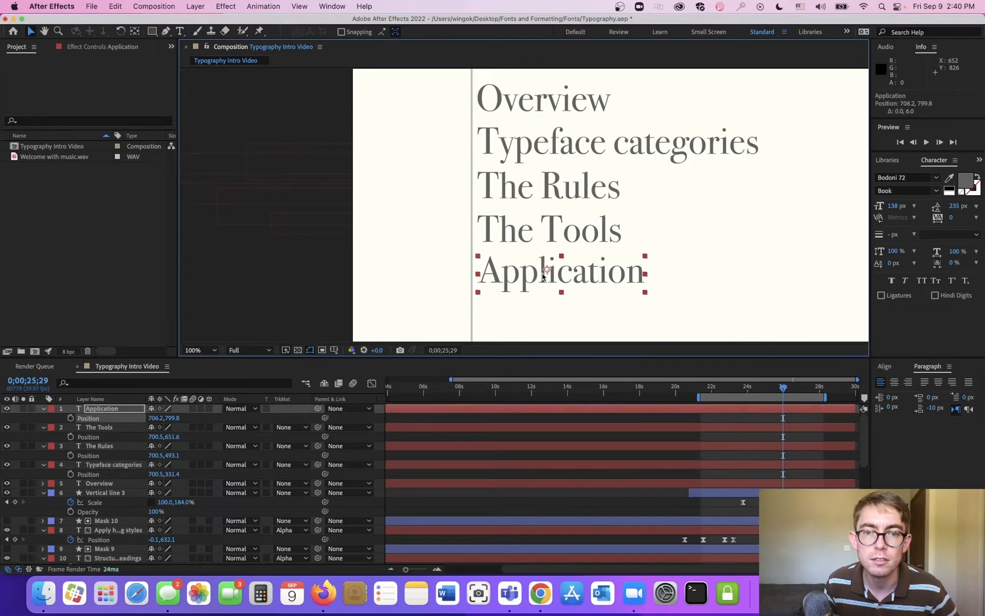
{"action": "key", "text": "comma"}
{"action": "left_click", "coordinate": [757, 180]}
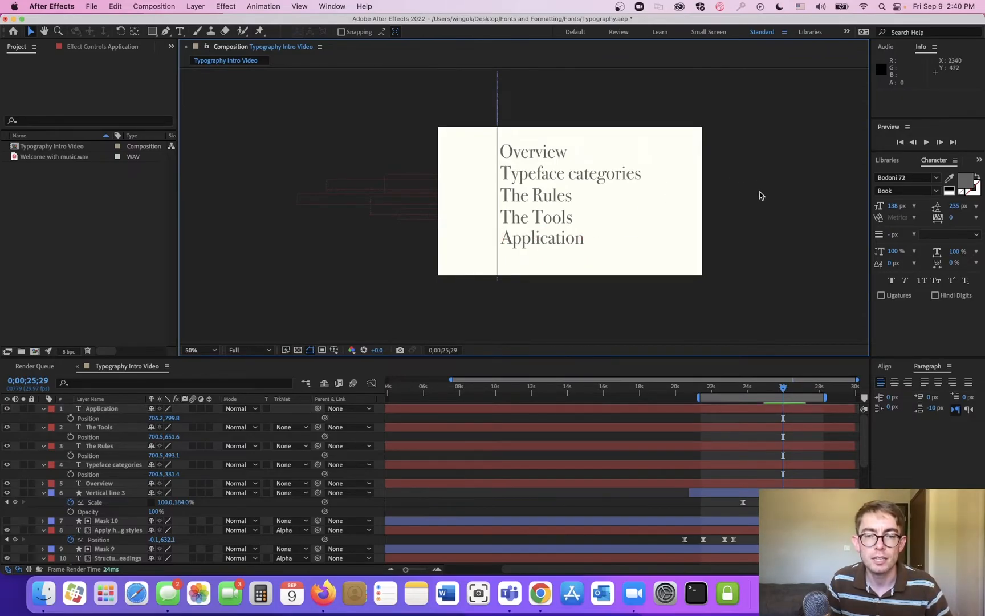
{"action": "key", "text": "period"}
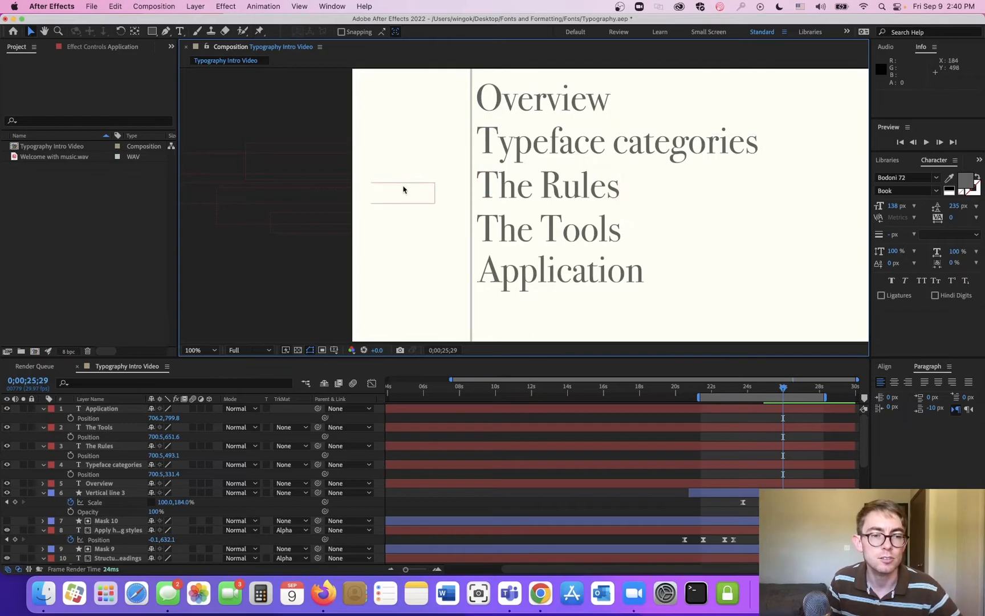
- Reveal the Overview heading's position and keyframe it at 0;00;24;00, as the vertical line passes the heading, and at 0;00;24;29
{"action": "left_click", "coordinate": [729, 393]}
{"action": "mouse_move", "coordinate": [734, 396]}
{"action": "left_mouse_down"}
{"action": "mouse_move", "coordinate": [759, 396]}
{"action": "mouse_move", "coordinate": [748, 393]}
{"action": "left_mouse_up"}
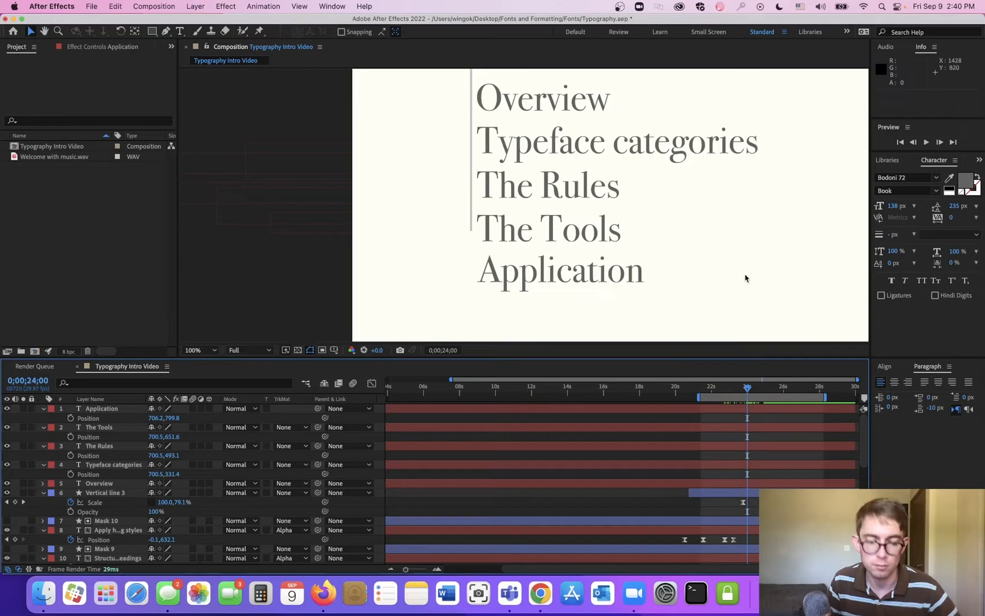
{"action": "scroll", "coordinate": [735, 257], "scroll_direction": "down", "scroll_amount": 1}
{"action": "left_click_drag", "start_coordinate": [663, 221], "coordinate": [647, 238]}
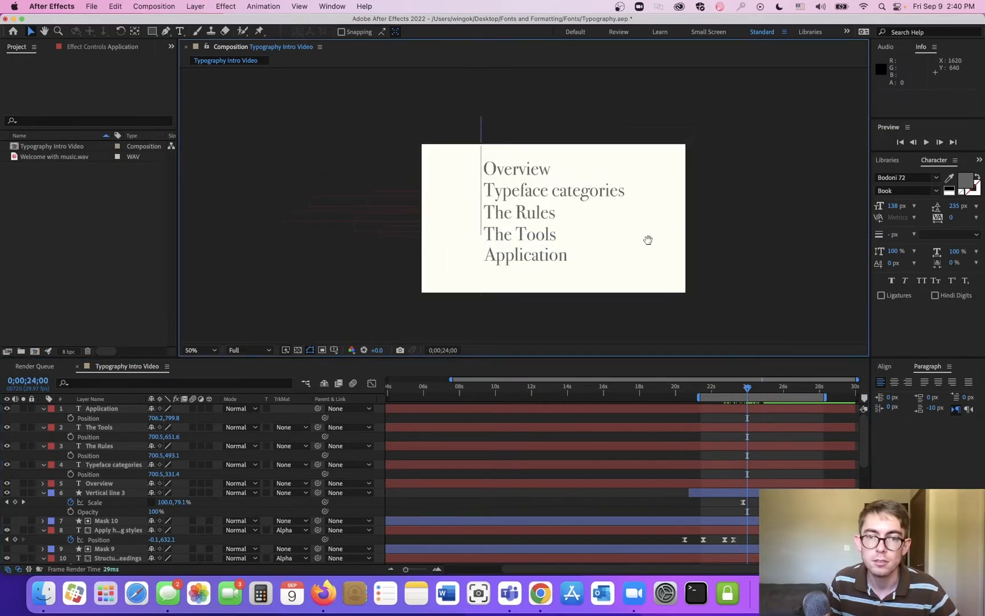
{"action": "scroll", "coordinate": [550, 222], "scroll_direction": "up", "scroll_amount": 2}
{"action": "left_click_drag", "start_coordinate": [734, 392], "coordinate": [748, 399]}
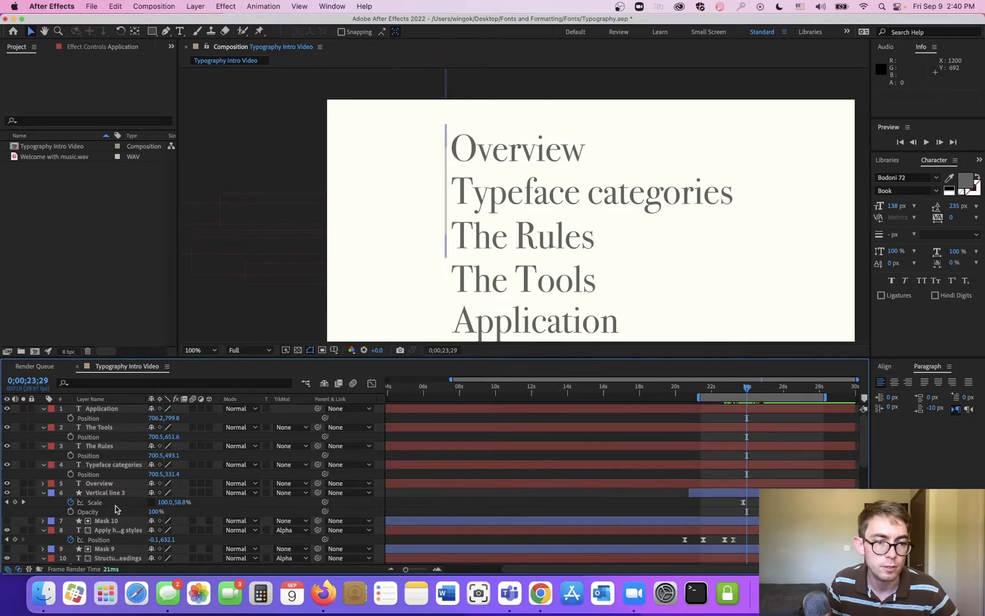
{"action": "left_click", "coordinate": [108, 484]}
{"action": "key", "text": "p"}
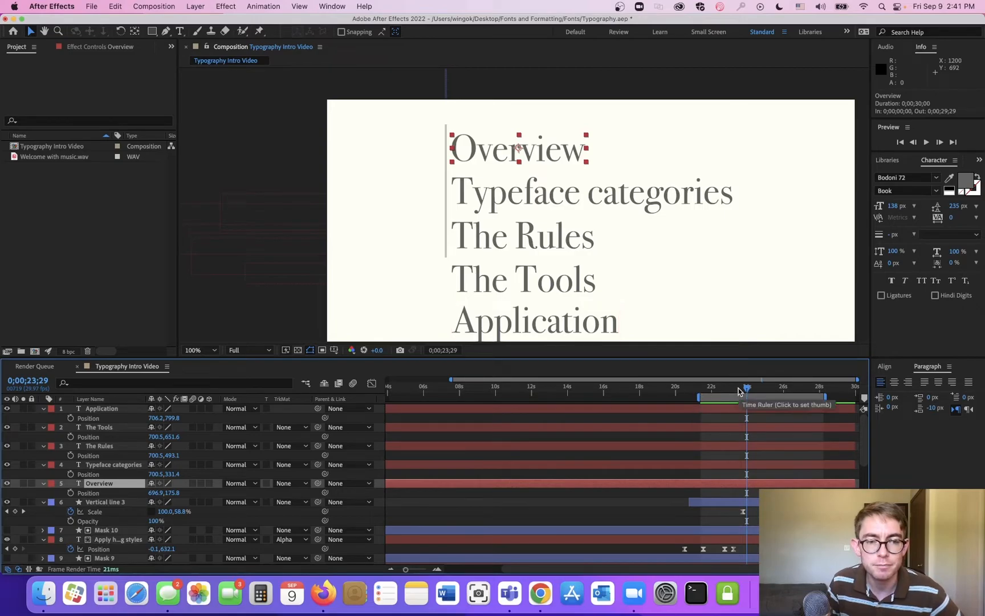
{"action": "left_click", "coordinate": [71, 493]}
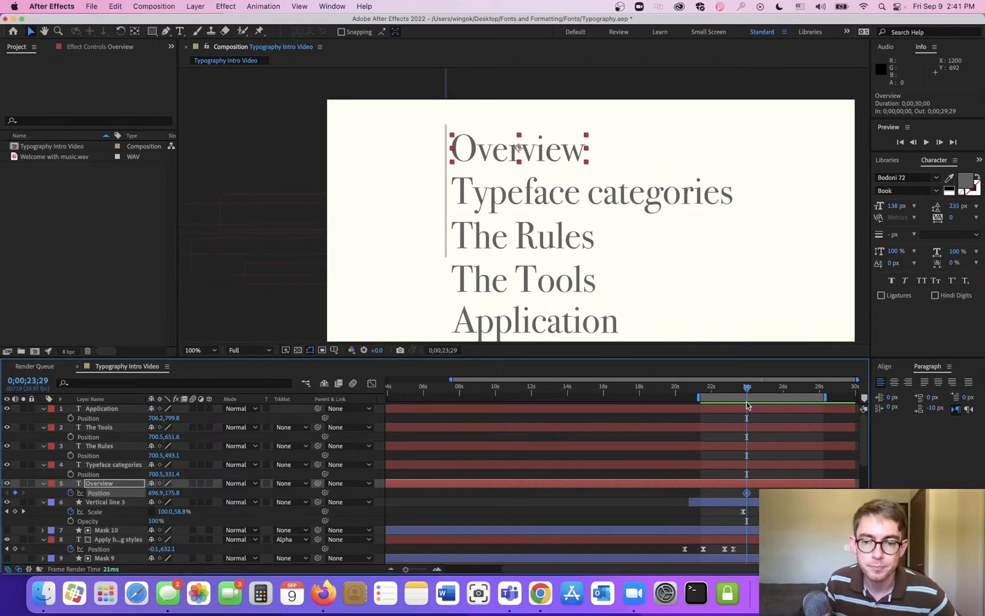
{"action": "mouse_move", "coordinate": [745, 390]}
{"action": "left_mouse_down"}
{"action": "mouse_move", "coordinate": [732, 389]}
{"action": "mouse_move", "coordinate": [747, 394]}
{"action": "left_mouse_up"}
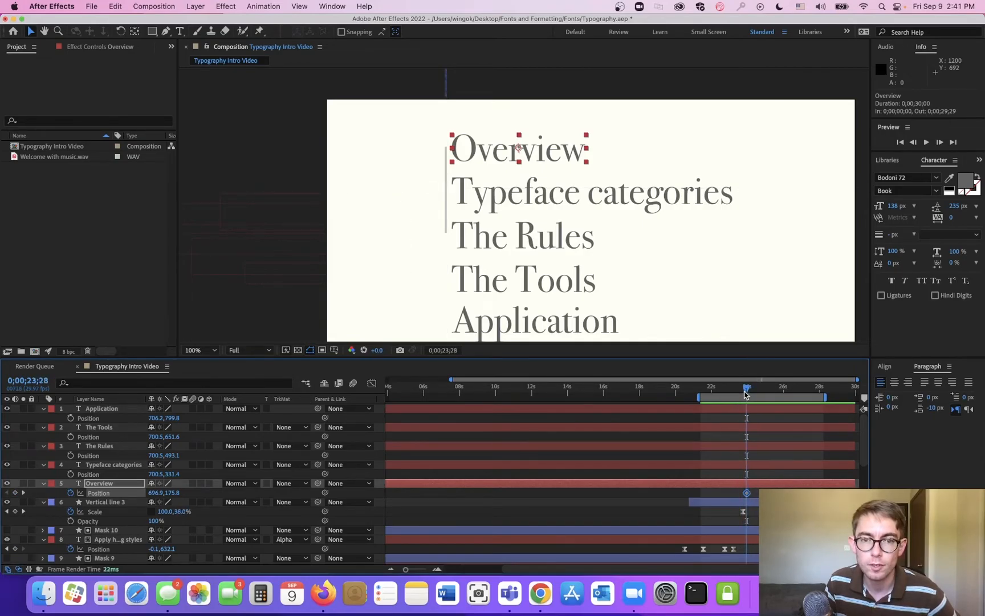
{"action": "left_click", "coordinate": [748, 494]}
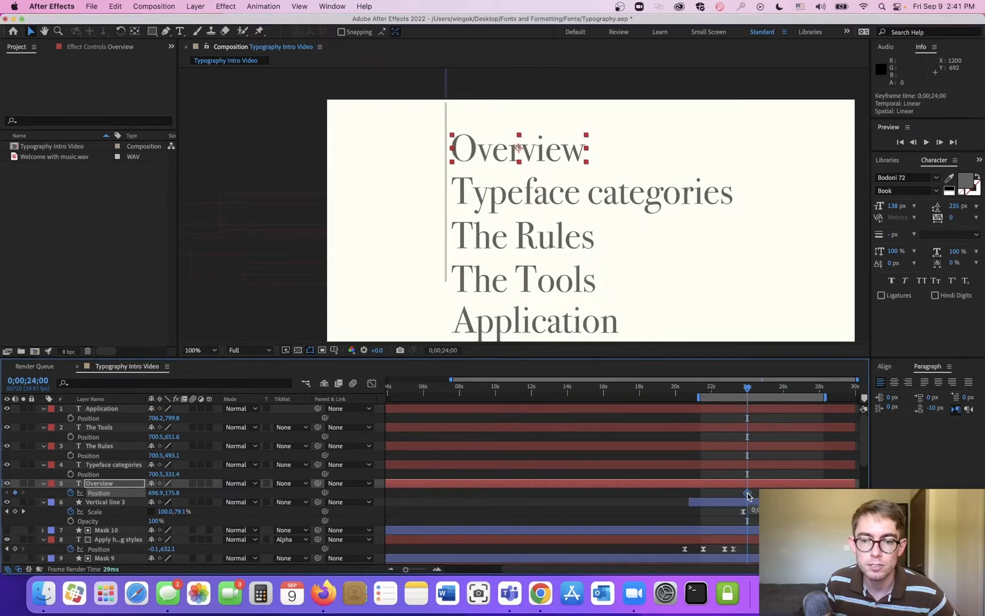
{"action": "left_click_drag", "start_coordinate": [748, 388], "coordinate": [765, 392]}
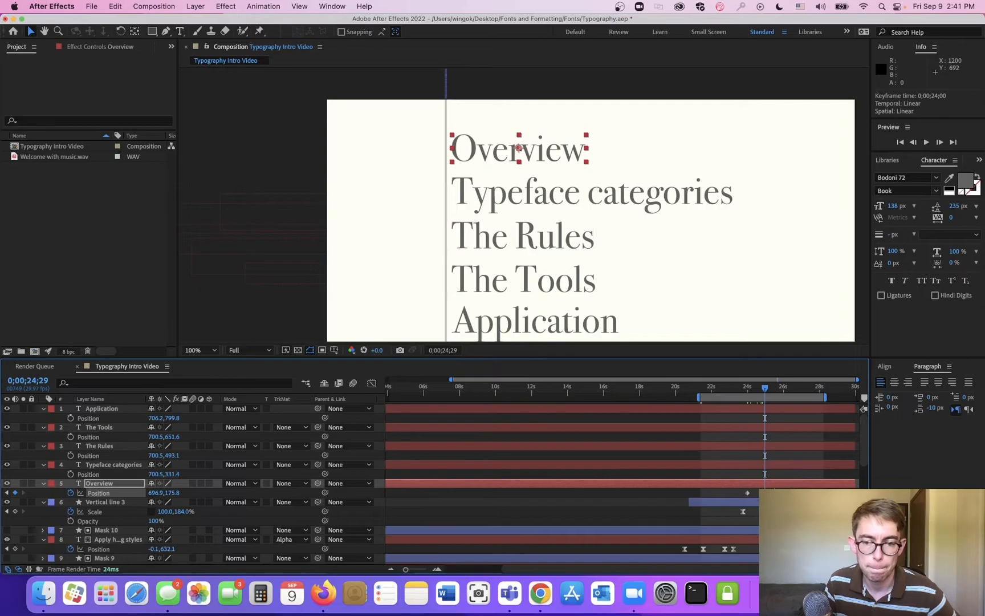
- With no layer selected, draw a rectangle about 439 by 743 px between the vertical line and the frame's left edge
{"action": "left_click", "coordinate": [277, 177]}
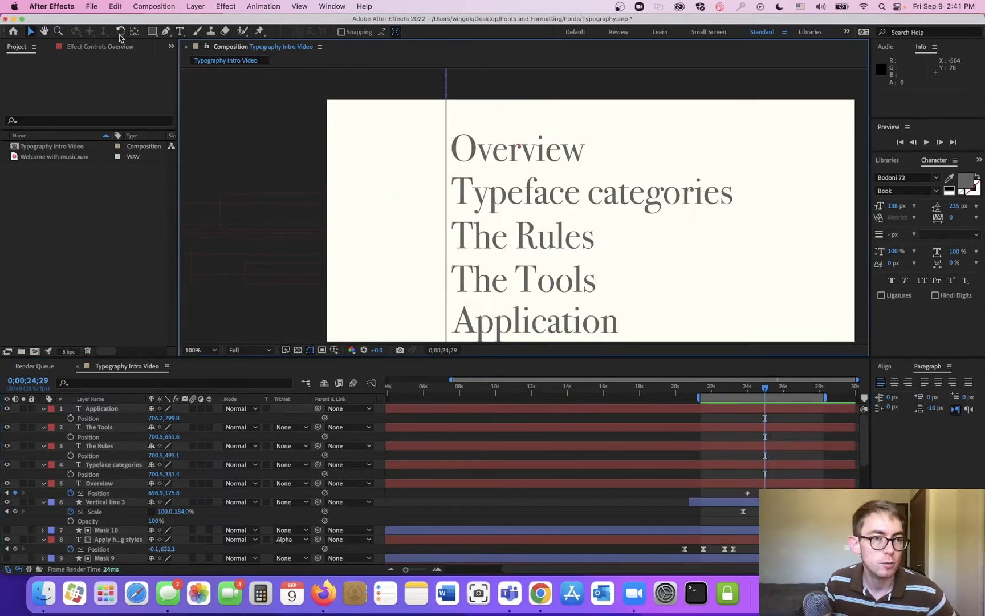
{"action": "left_click", "coordinate": [152, 31]}
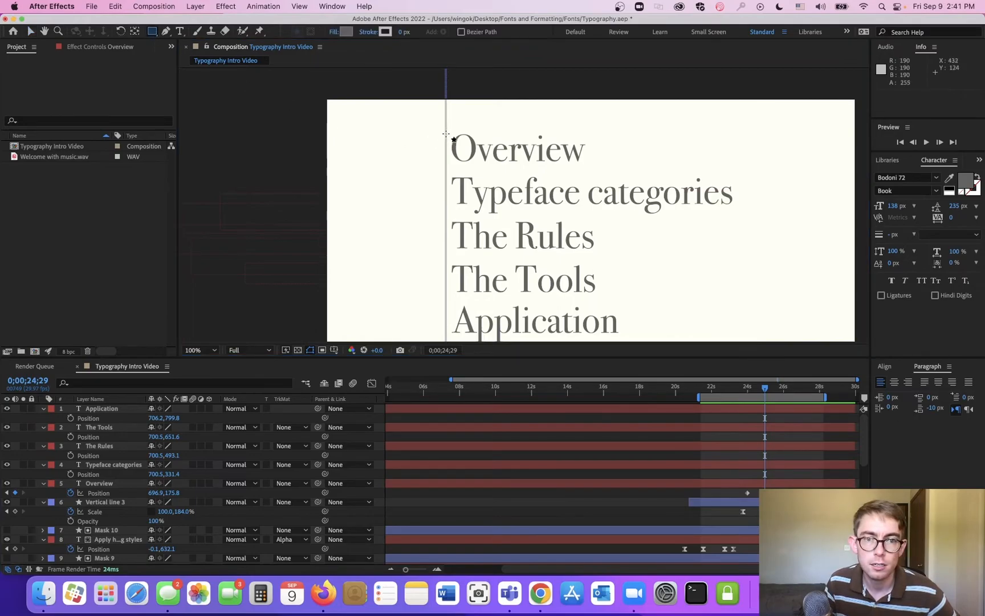
{"action": "mouse_move", "coordinate": [447, 135]}
{"action": "left_mouse_down"}
{"action": "mouse_move", "coordinate": [422, 283]}
{"action": "mouse_move", "coordinate": [383, 300]}
{"action": "mouse_move", "coordinate": [371, 341]}
{"action": "mouse_move", "coordinate": [327, 339]}
{"action": "left_mouse_up"}
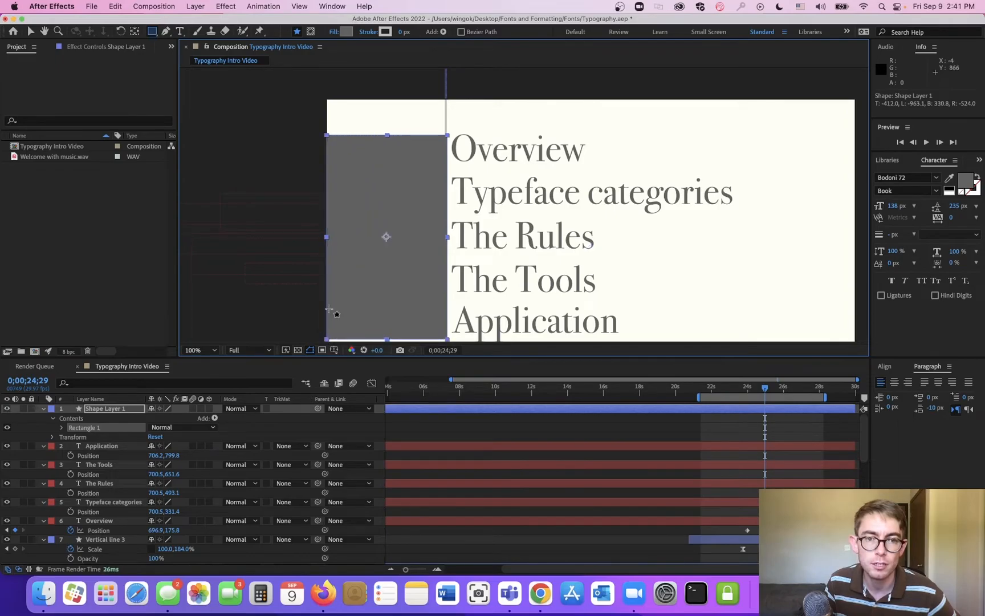
- Enlarge the rectangle slightly beyond the frame's left edge and shift it so its right edge meets the vertical line
{"action": "scroll", "coordinate": [429, 245], "scroll_direction": "down", "scroll_amount": 2}
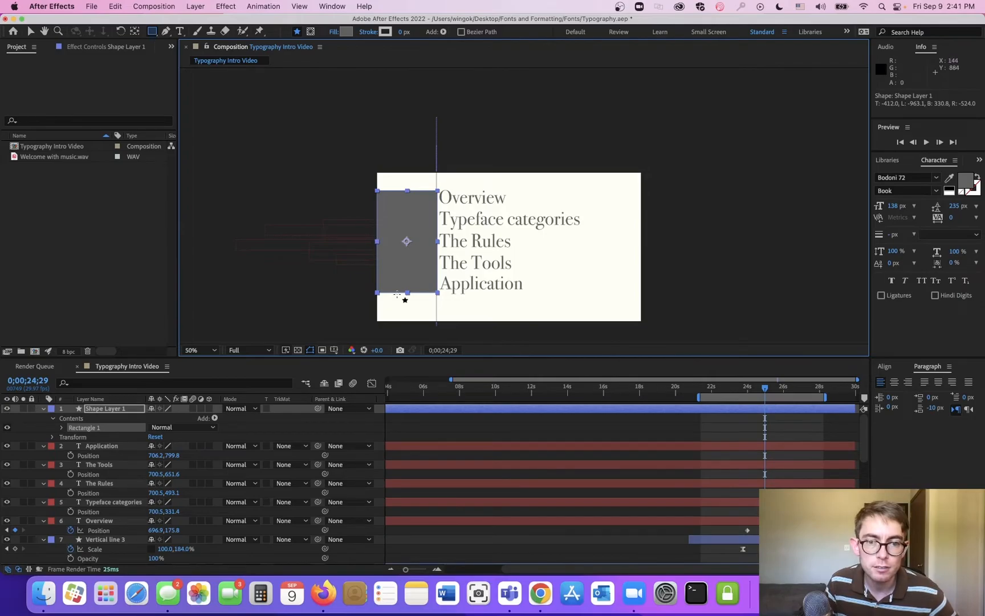
{"action": "key", "text": "v"}
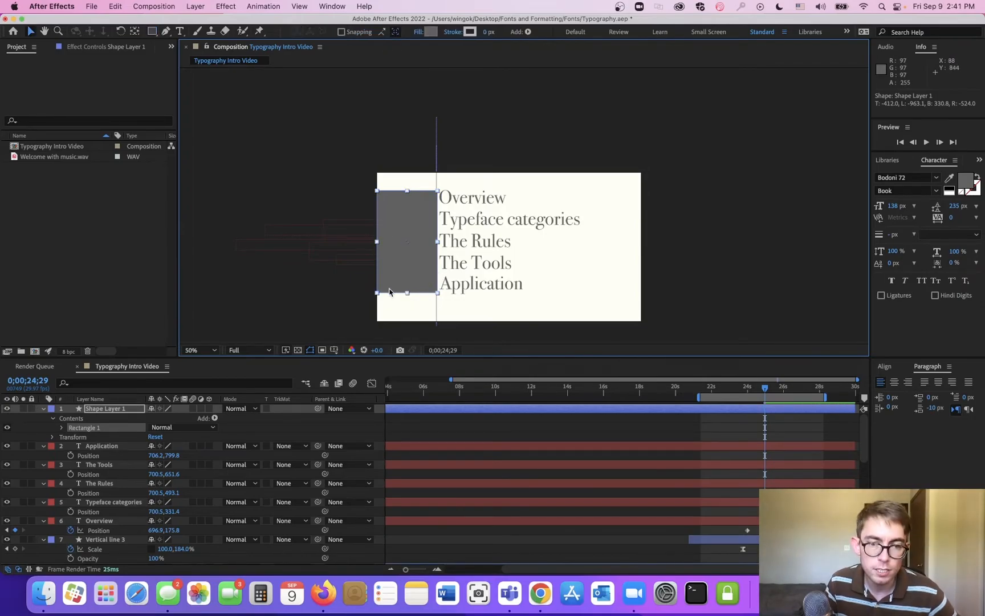
{"action": "left_click_drag", "start_coordinate": [377, 293], "coordinate": [371, 295]}
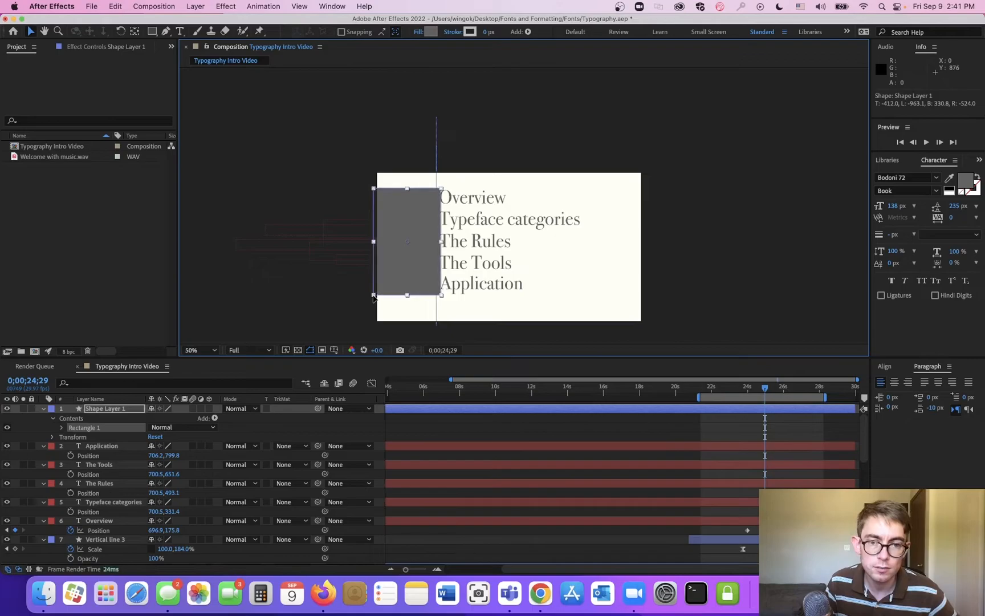
{"action": "scroll", "coordinate": [424, 259], "scroll_direction": "up", "scroll_amount": 4}
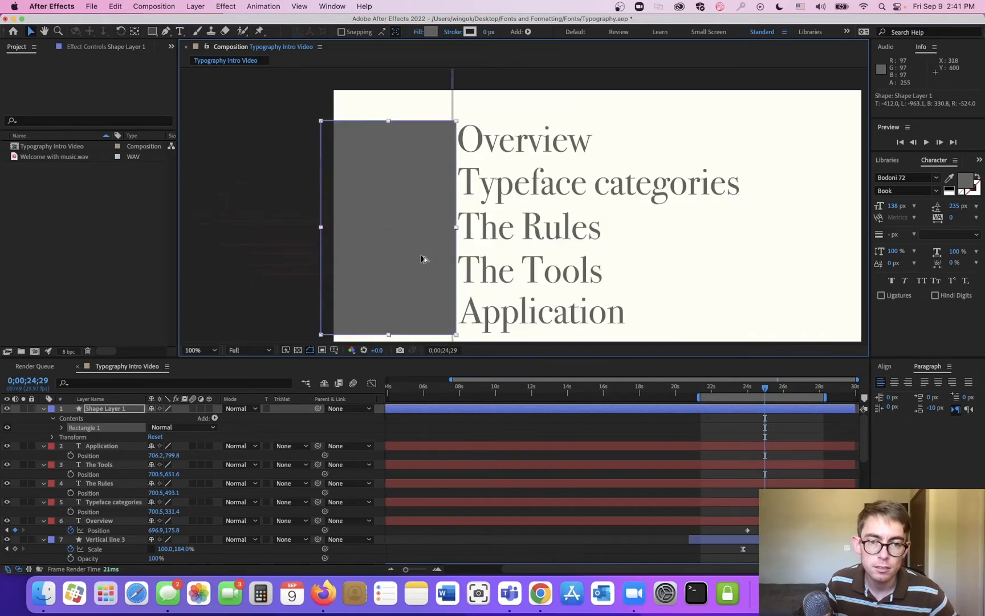
{"action": "mouse_move", "coordinate": [423, 256]}
{"action": "left_mouse_down"}
{"action": "mouse_move", "coordinate": [411, 254]}
{"action": "mouse_move", "coordinate": [424, 256]}
{"action": "left_mouse_up"}
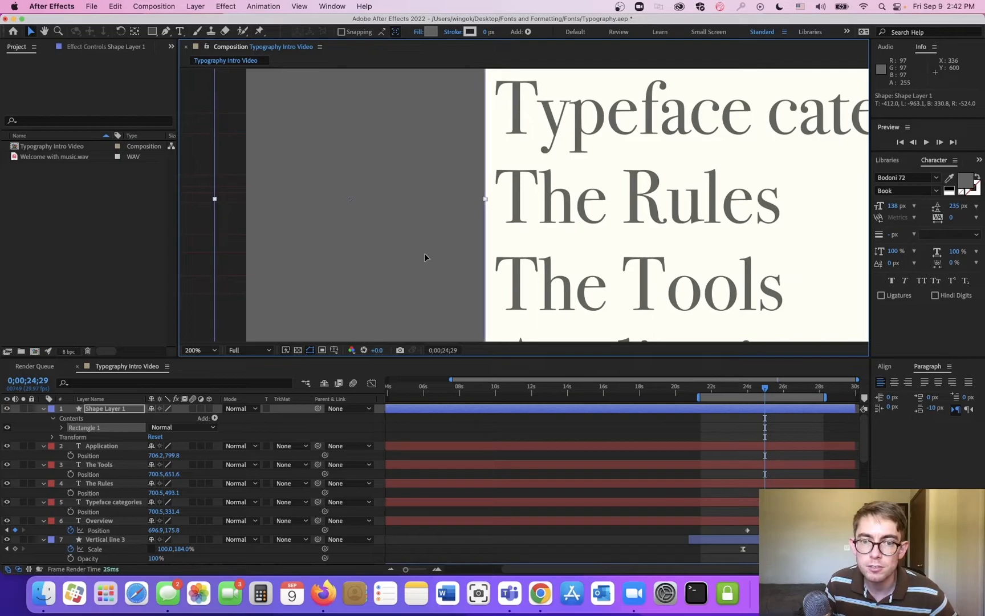
{"action": "scroll", "coordinate": [425, 256], "scroll_direction": "down", "scroll_amount": 2}
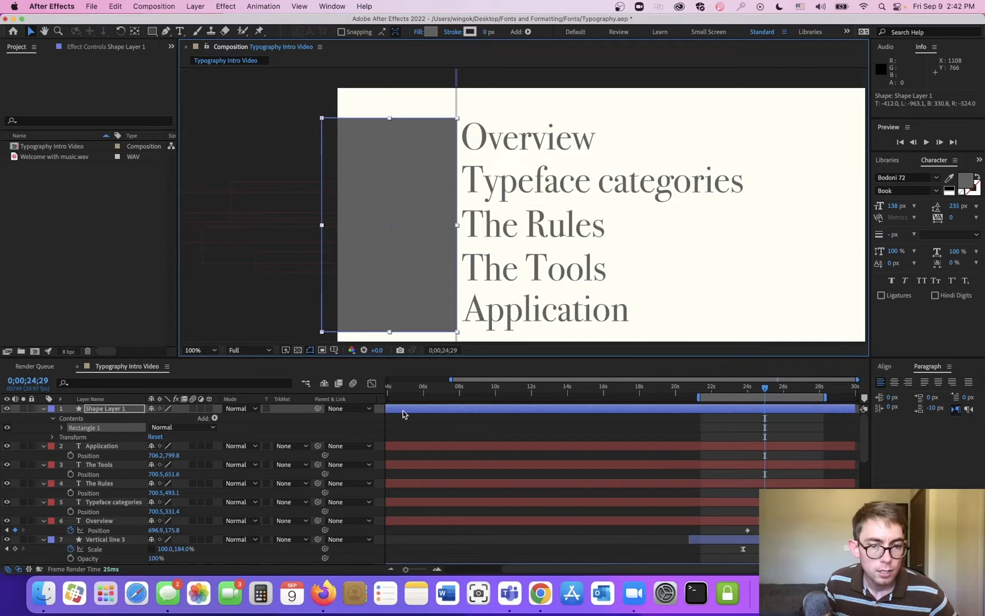
- Rename the rectangle's shape layer to "Mask 11" and place it directly above the Overview layer
{"action": "left_click", "coordinate": [112, 408]}
{"action": "key", "text": "Return"}
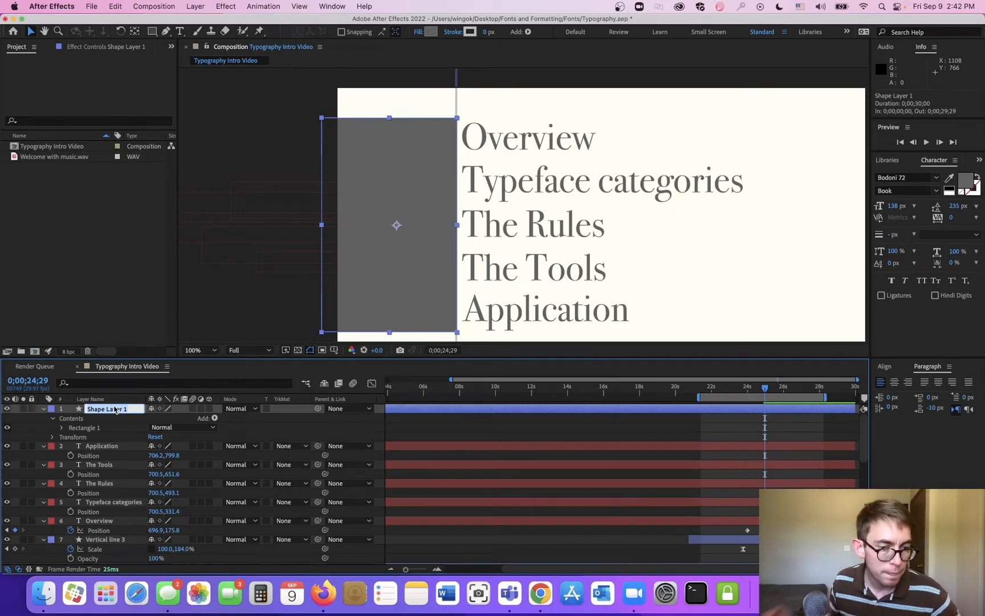
{"action": "scroll", "coordinate": [96, 500], "scroll_direction": "down", "scroll_amount": 3}
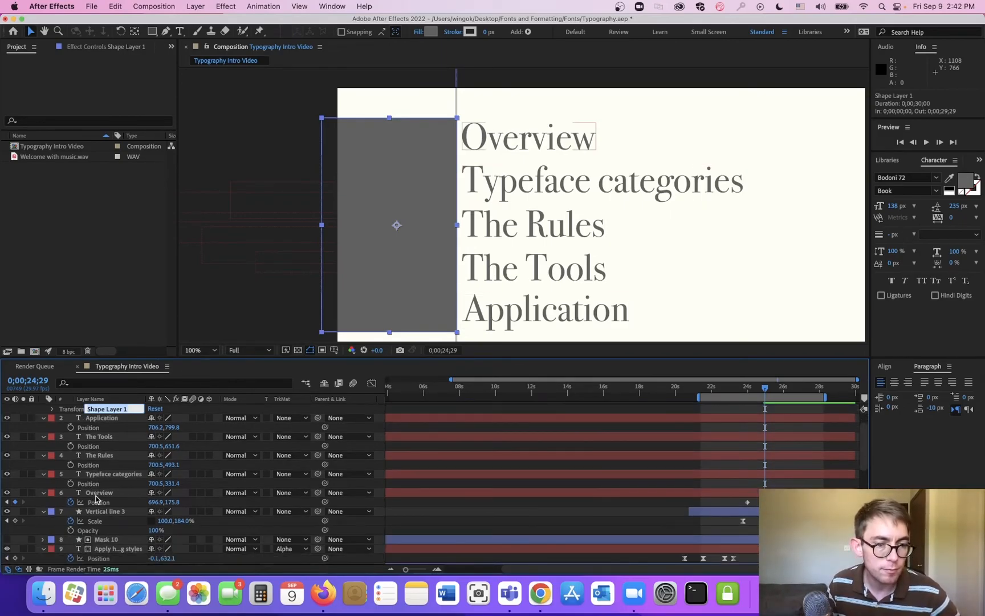
{"action": "scroll", "coordinate": [96, 499], "scroll_direction": "up", "scroll_amount": 3}
{"action": "type", "text": "Mask"}
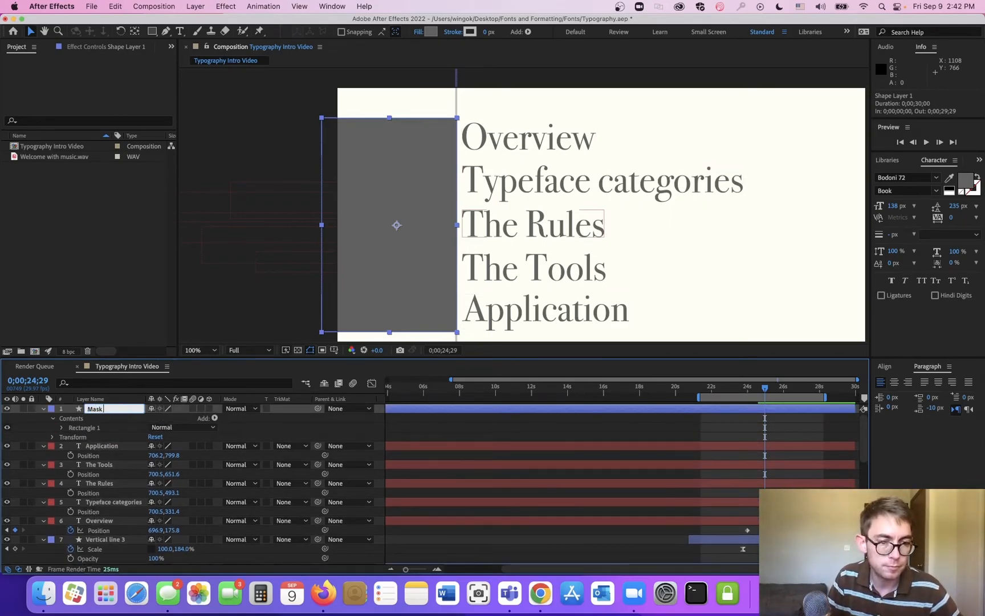
{"action": "type", "text": " 11"}
{"action": "key", "text": "Return"}
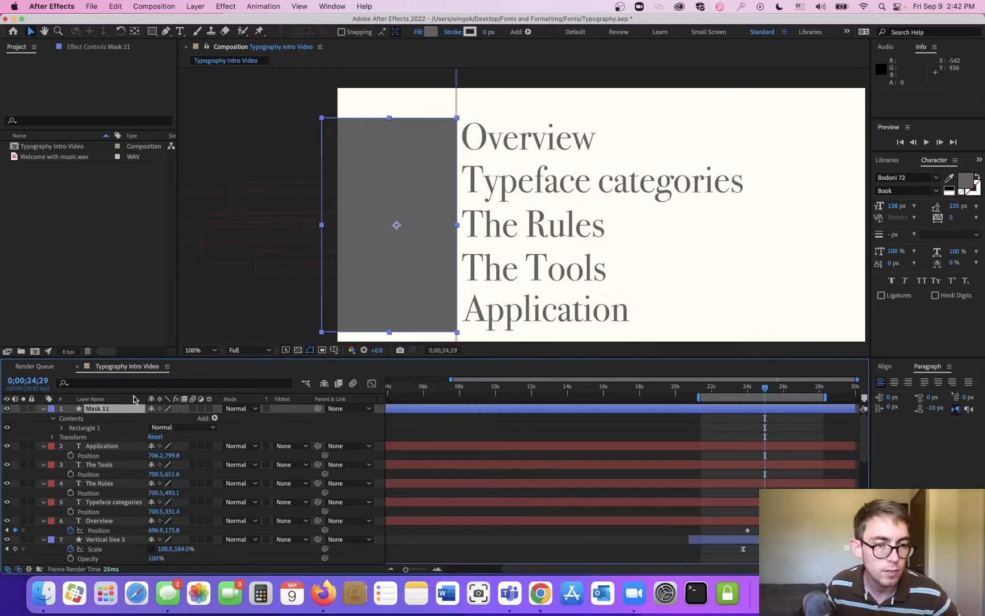
{"action": "left_click_drag", "start_coordinate": [113, 408], "coordinate": [119, 516]}
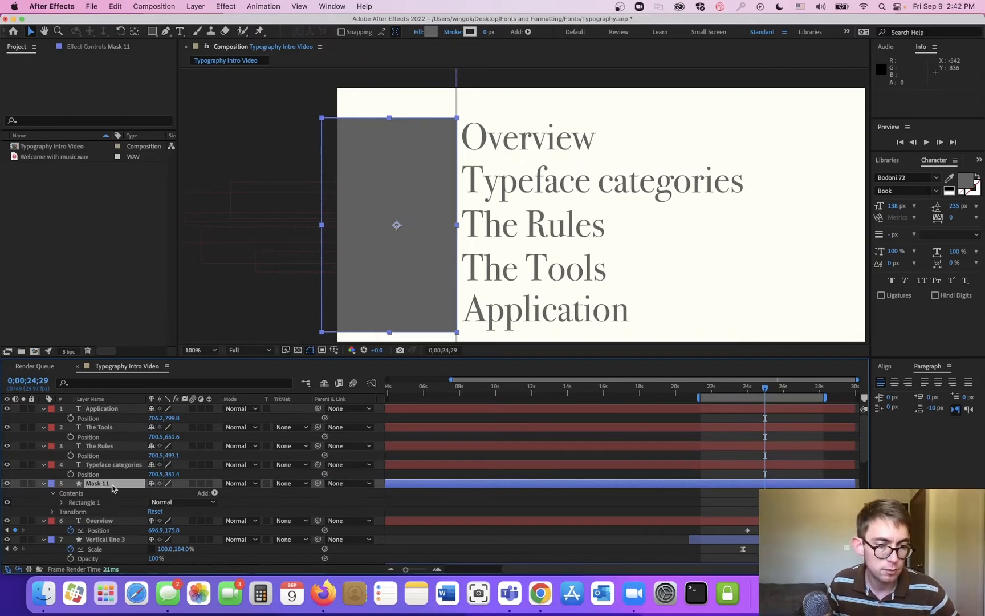
- Duplicate Mask 11 four times and place one copy directly above each of the Typeface categories, The Rules, The Tools and Application layers
{"action": "key", "text": "super+d"}
{"action": "key", "text": "super+d"}
{"action": "key", "text": "super+d"}
{"action": "left_click_drag", "start_coordinate": [109, 502], "coordinate": [112, 448]}
{"action": "left_click_drag", "start_coordinate": [112, 502], "coordinate": [112, 429]}
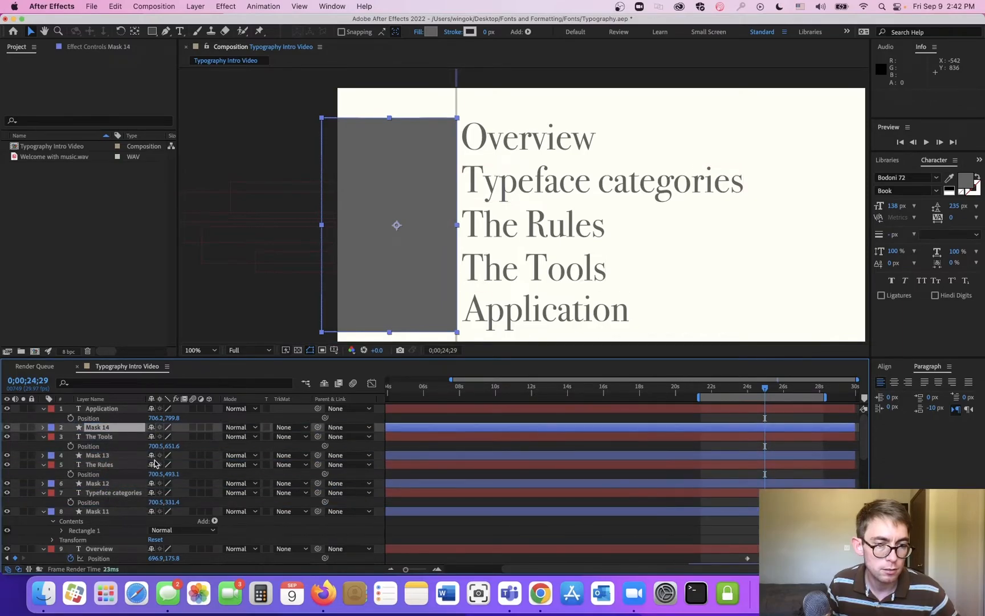
{"action": "key", "text": "super+d"}
{"action": "left_click_drag", "start_coordinate": [106, 429], "coordinate": [106, 408]}
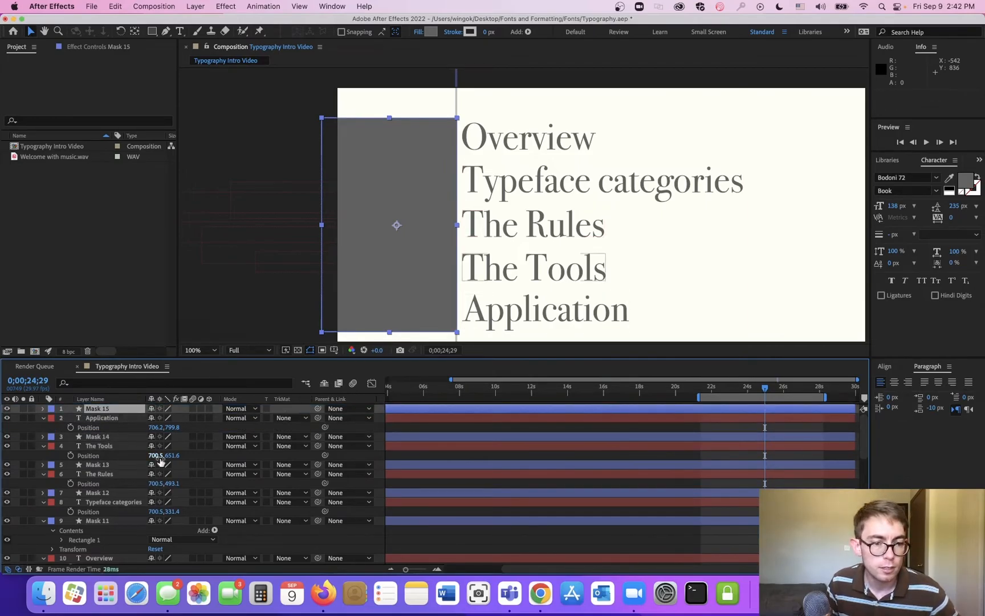
{"action": "scroll", "coordinate": [194, 533], "scroll_direction": "down", "scroll_amount": 1}
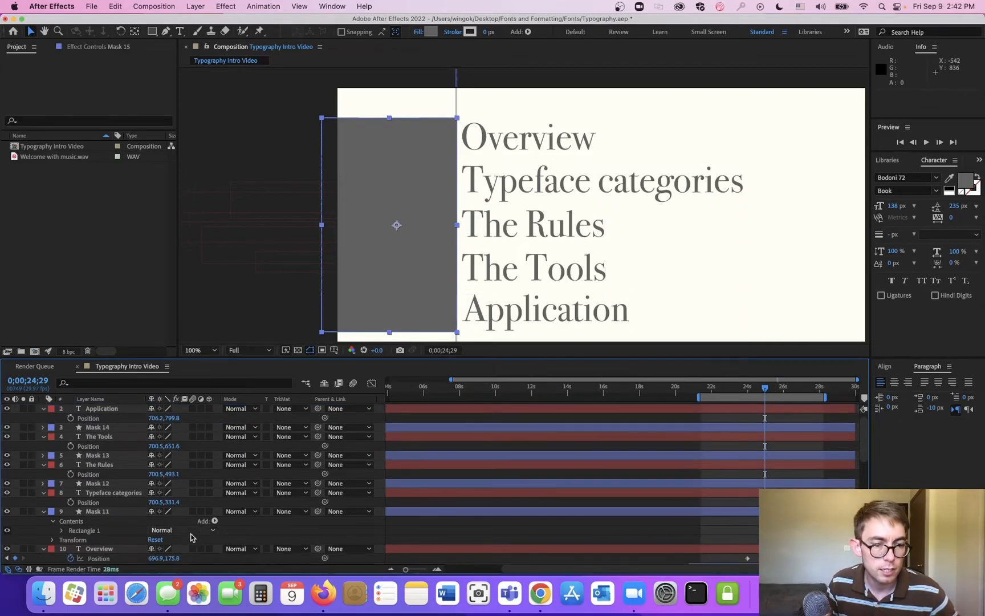
- Set the Overview, Typeface categories, The Rules, The Tools and Application layers to Alpha Inverted Matte, each using the mask layer directly above it
{"action": "left_click", "coordinate": [293, 548]}
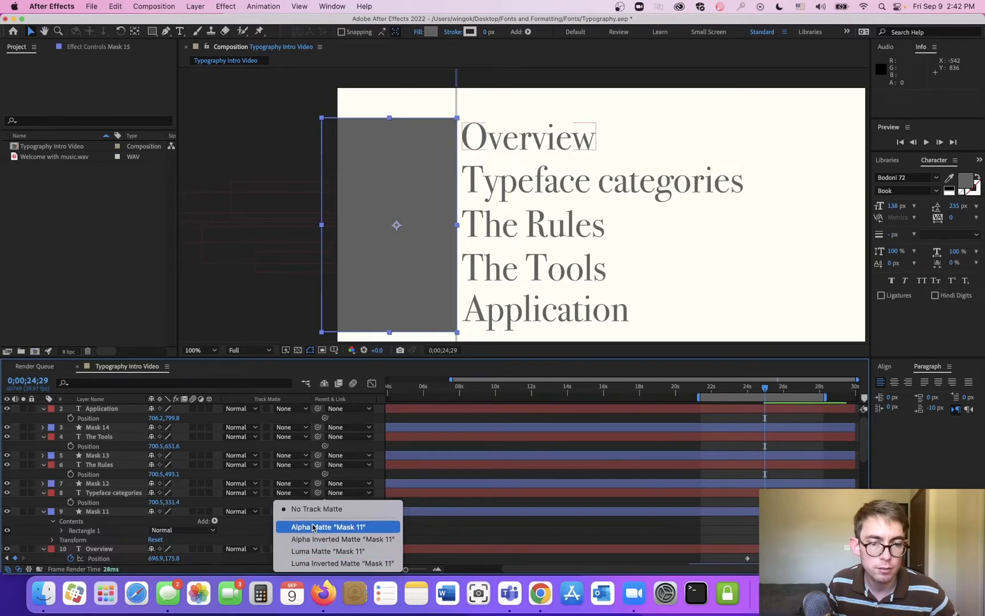
{"action": "left_click", "coordinate": [315, 538]}
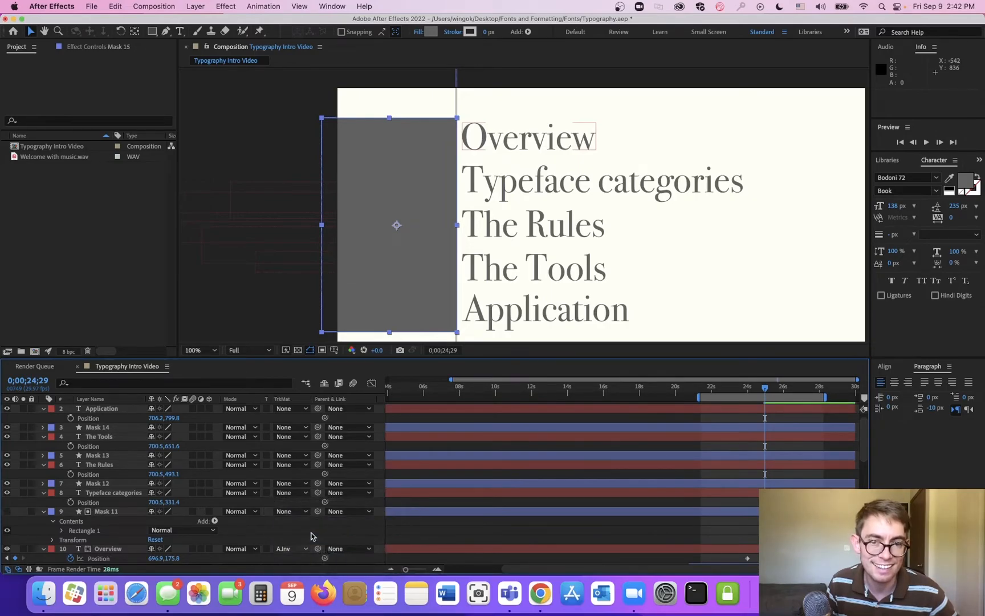
{"action": "left_click", "coordinate": [296, 495]}
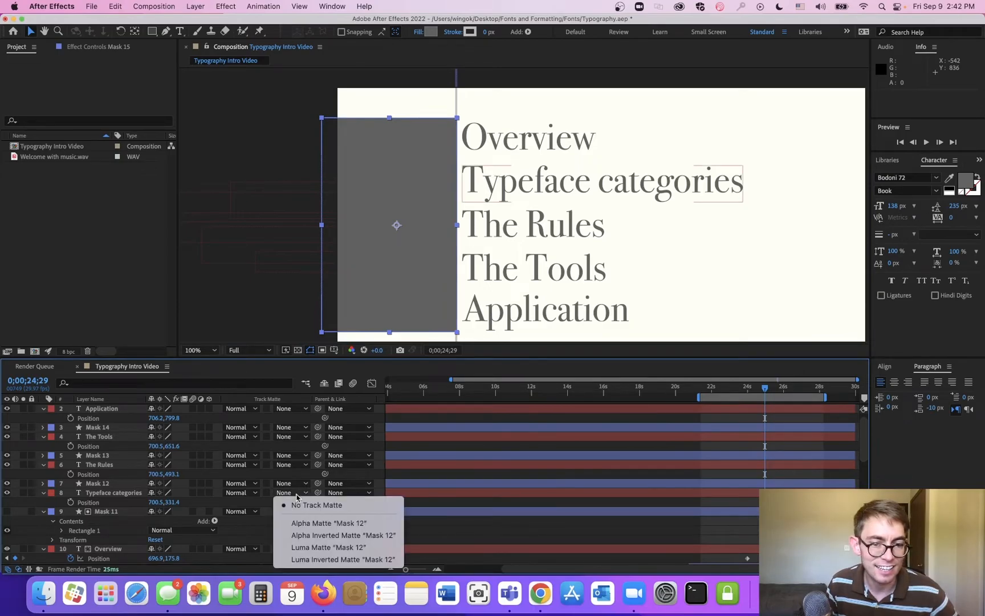
{"action": "left_click", "coordinate": [324, 534]}
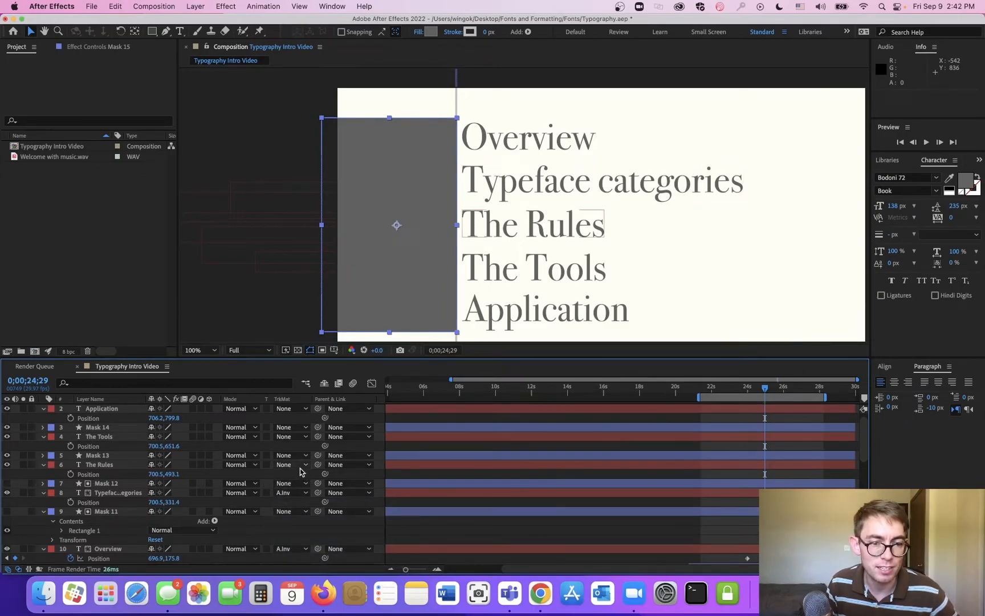
{"action": "left_click", "coordinate": [300, 465]}
{"action": "left_click", "coordinate": [320, 512]}
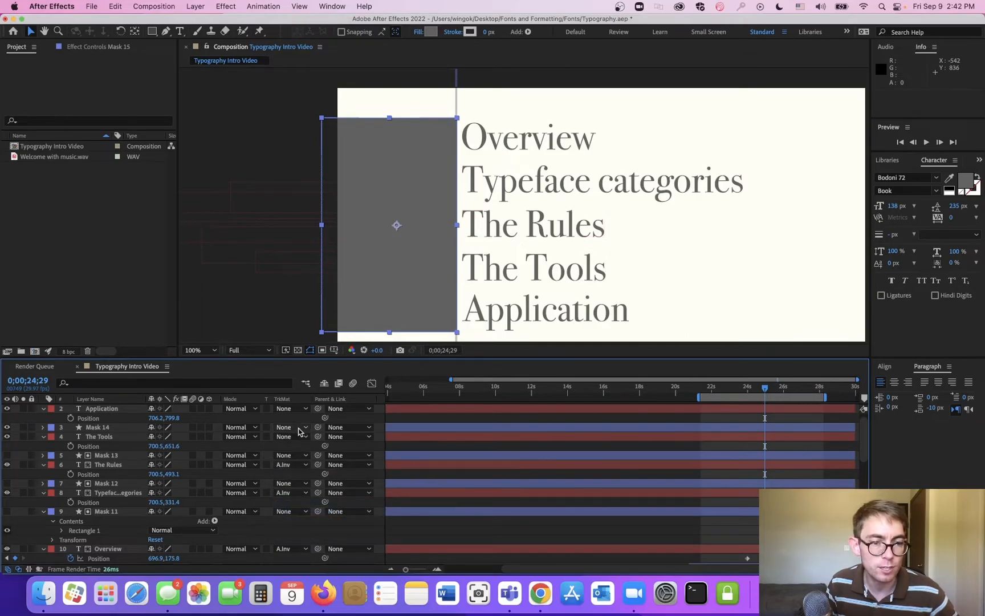
{"action": "left_click", "coordinate": [303, 437]}
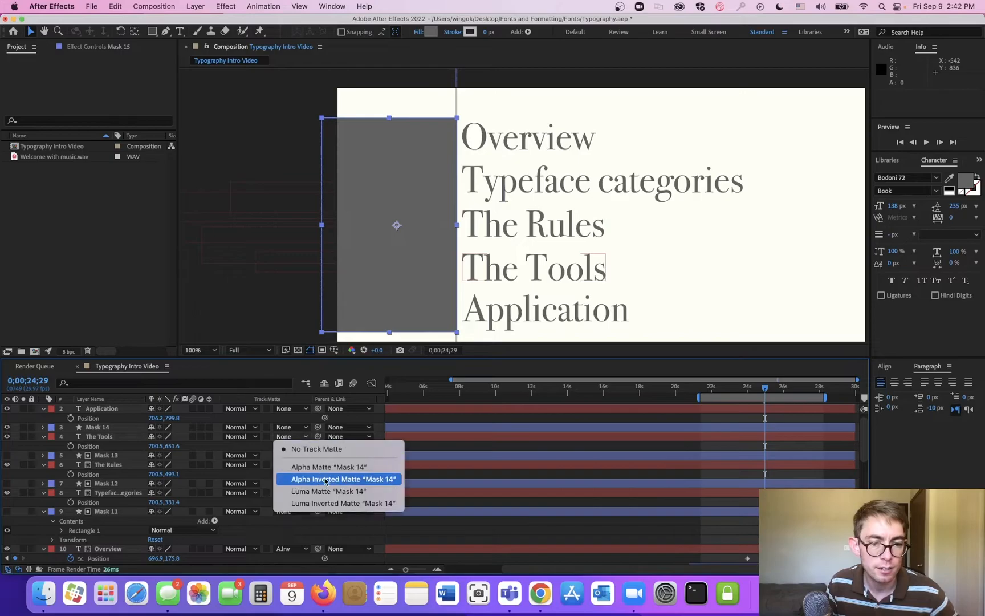
{"action": "left_click", "coordinate": [328, 484]}
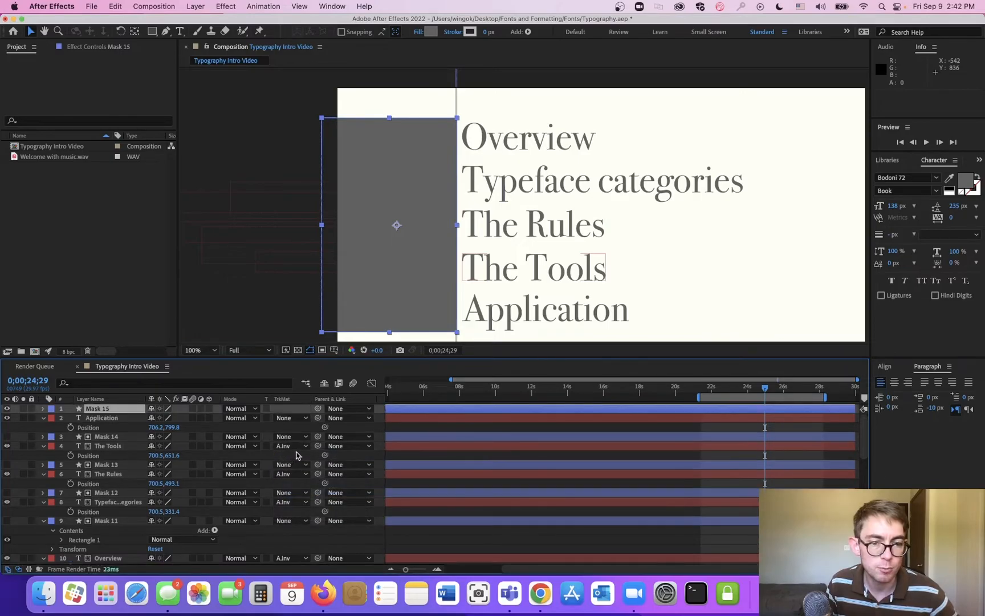
{"action": "left_click", "coordinate": [290, 418]}
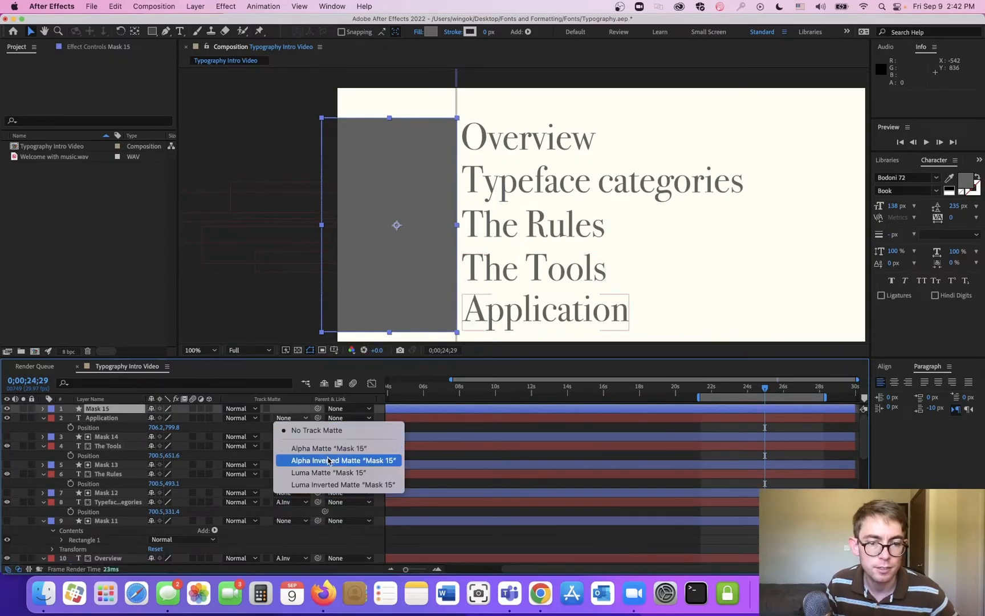
{"action": "left_click", "coordinate": [337, 459]}
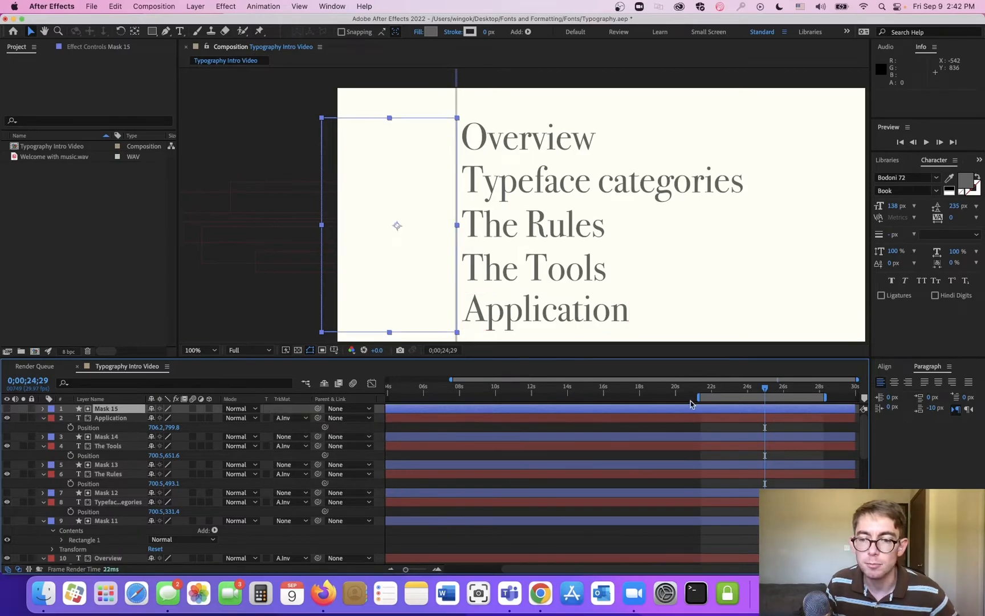
- At the 0;00;24;00 position keyframe, move the Overview heading horizontally behind its mask to position 186.9, 175.8
{"action": "scroll", "coordinate": [739, 466], "scroll_direction": "down", "scroll_amount": 2}
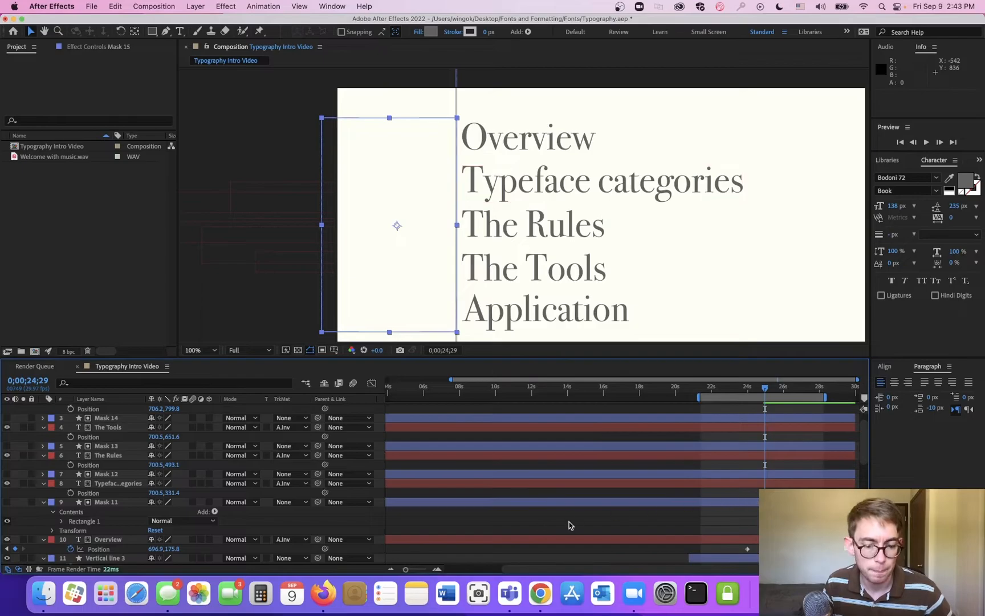
{"action": "key", "text": "super+Left"}
{"action": "key", "text": "super+Left"}
{"action": "key", "text": "j"}
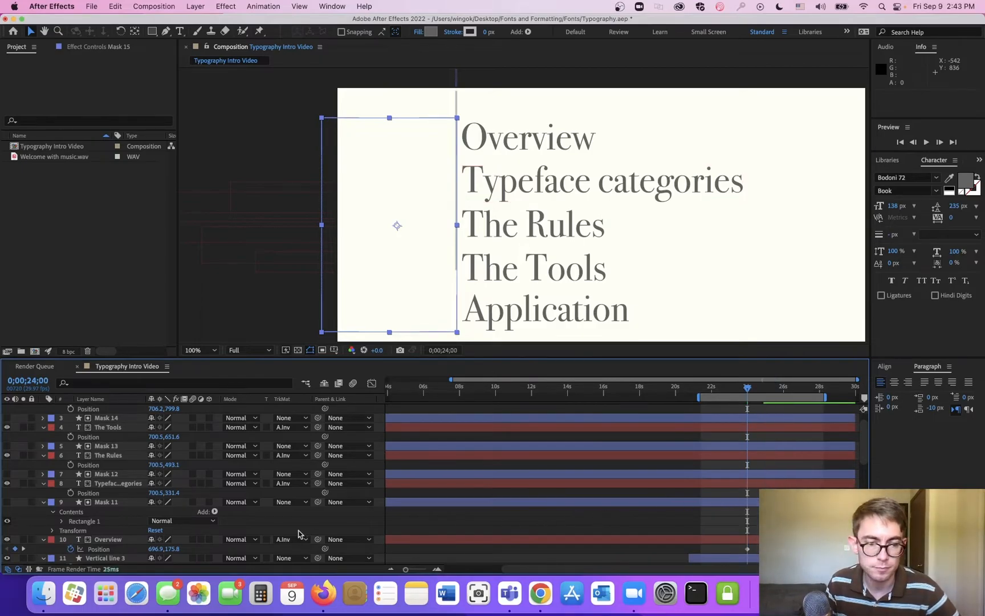
{"action": "left_click_drag", "start_coordinate": [161, 548], "coordinate": [64, 549]}
{"action": "left_click_drag", "start_coordinate": [128, 548], "coordinate": [74, 552]}
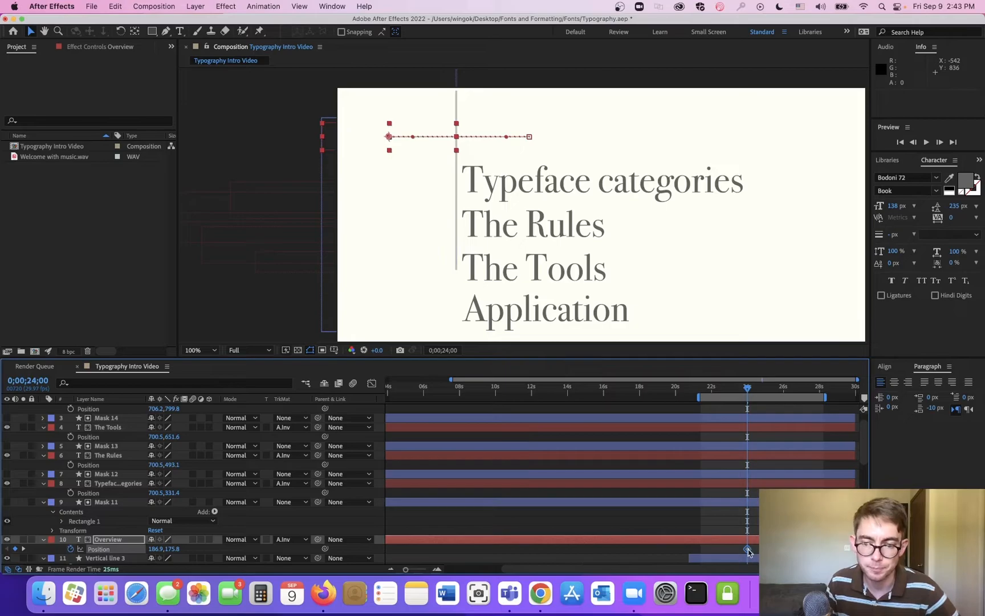
{"action": "left_click", "coordinate": [758, 484]}
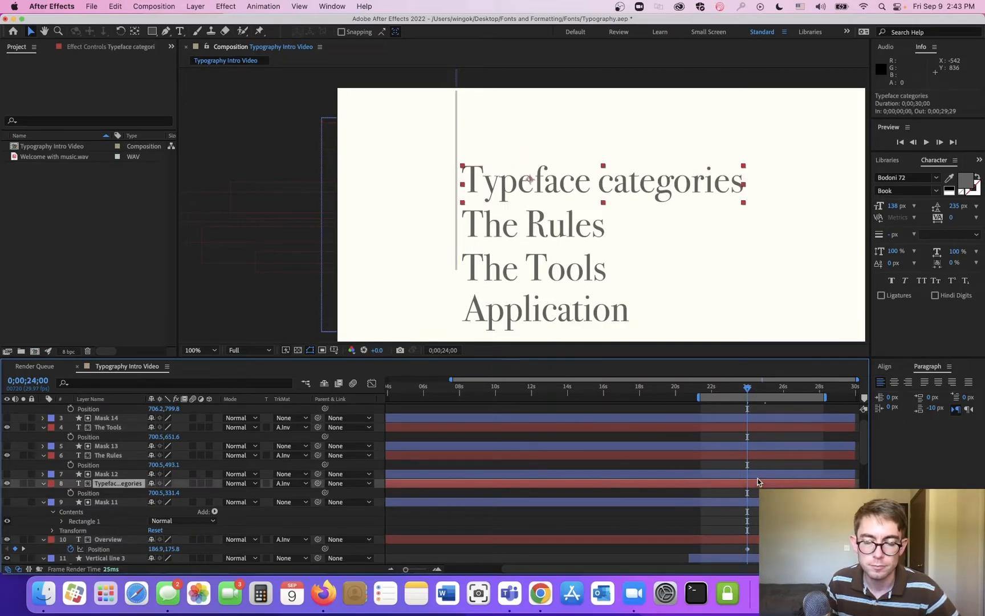
- Preview the Overview heading's entrance from the vertical line, starting shortly before its first keyframe
{"action": "left_click", "coordinate": [717, 388]}
{"action": "key", "text": "space"}
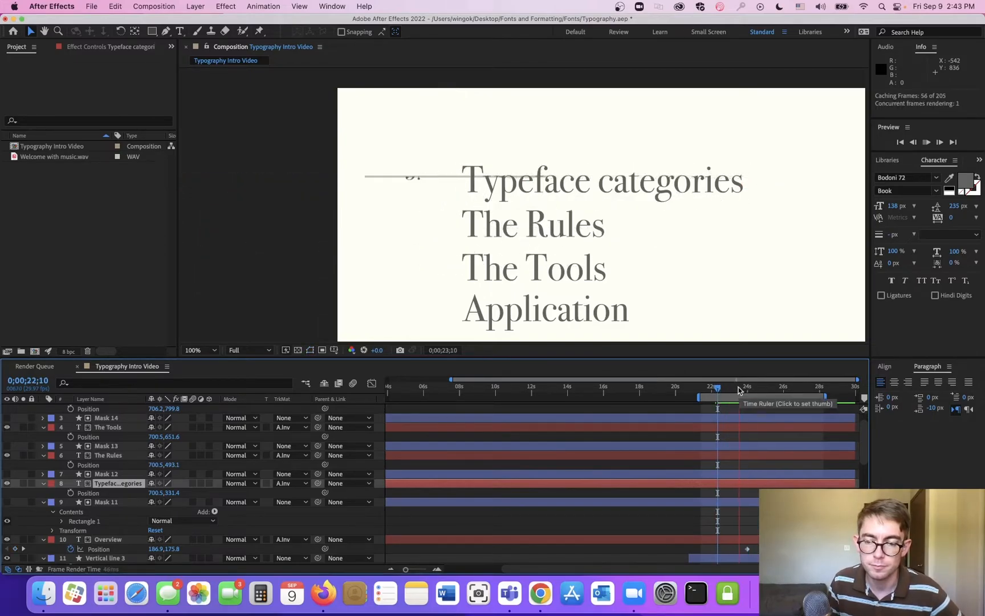
{"action": "left_click", "coordinate": [731, 389]}
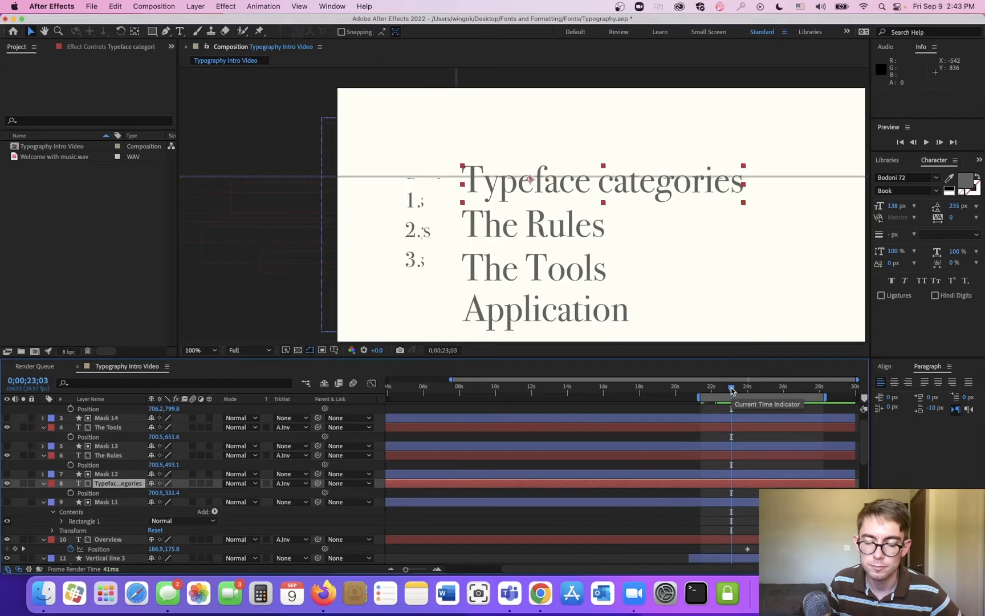
{"action": "key", "text": "space"}
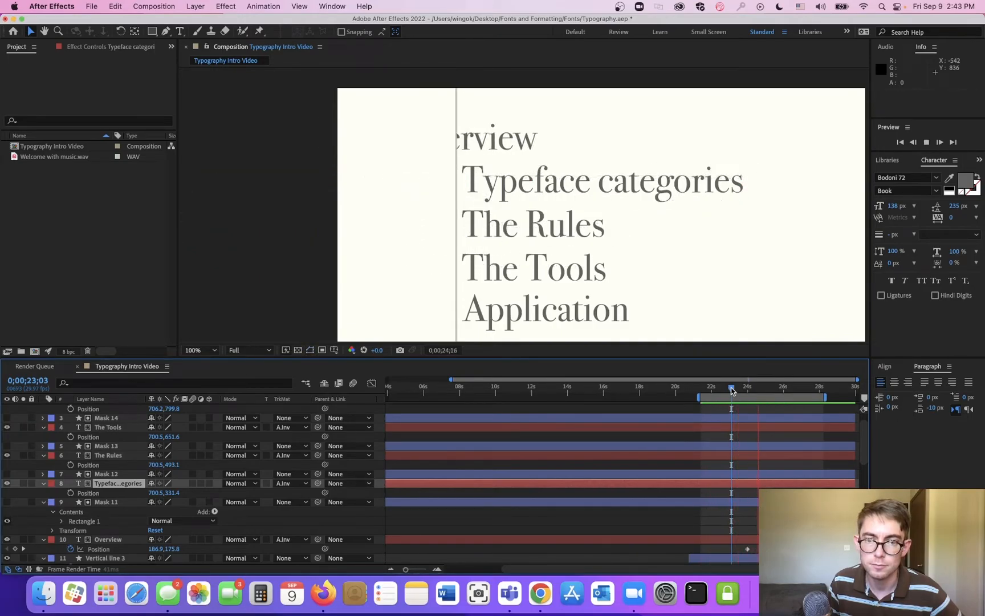
{"action": "key", "text": "space"}
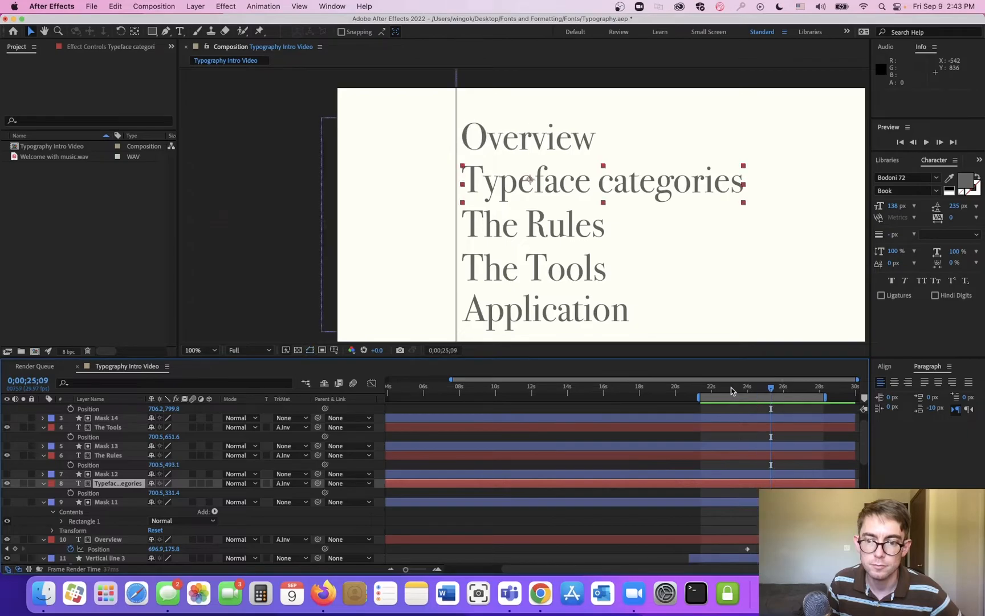
{"action": "key", "text": "space"}
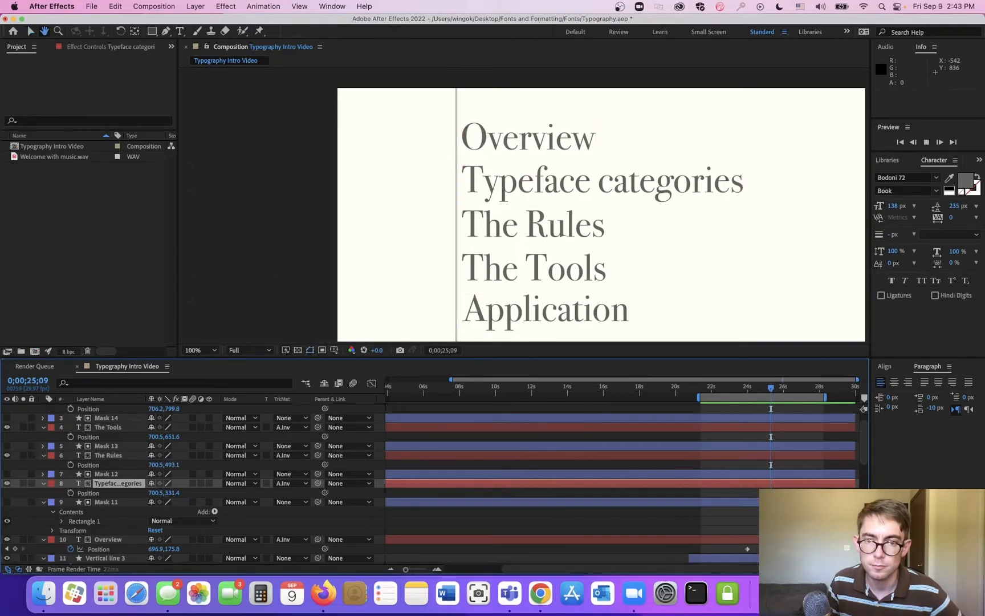
{"action": "key", "text": "space"}
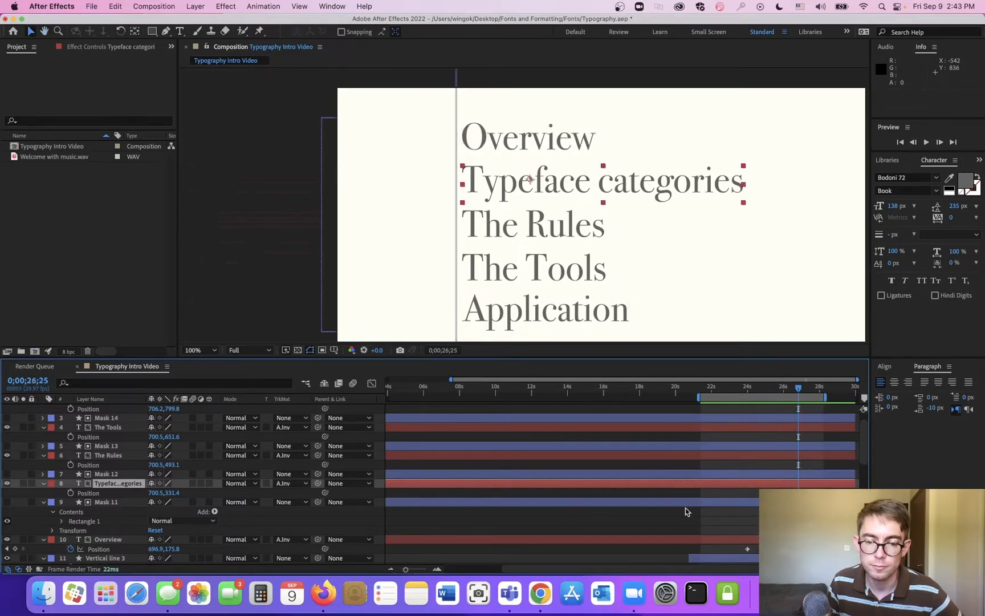
- Check the length of Welcome with music.wav and set the composition's duration to 0;00;53;21
{"action": "left_click_drag", "start_coordinate": [408, 571], "coordinate": [388, 571]}
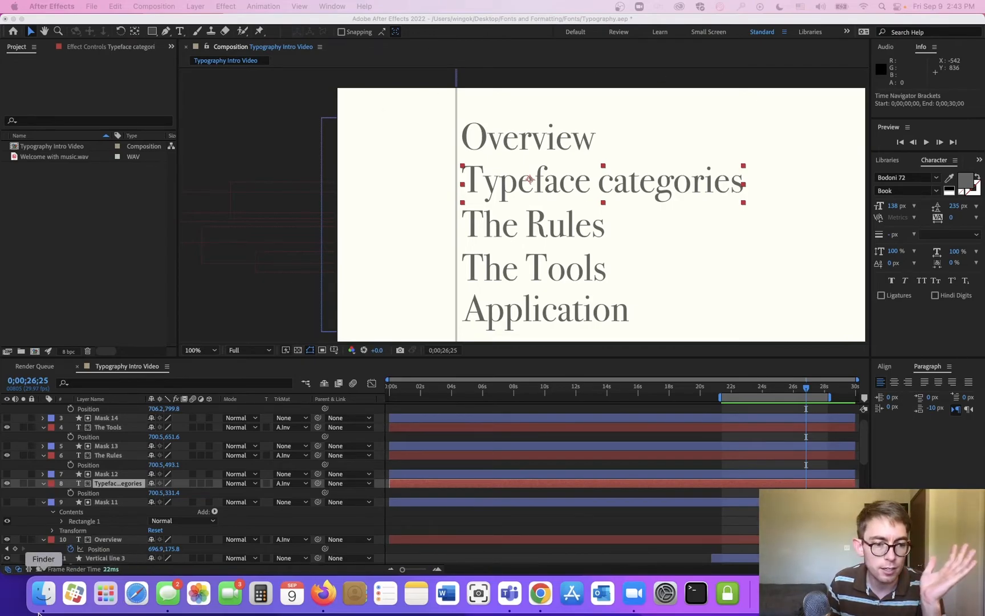
{"action": "scroll", "coordinate": [245, 480], "scroll_direction": "down", "scroll_amount": 3}
{"action": "scroll", "coordinate": [245, 481], "scroll_direction": "down", "scroll_amount": 5}
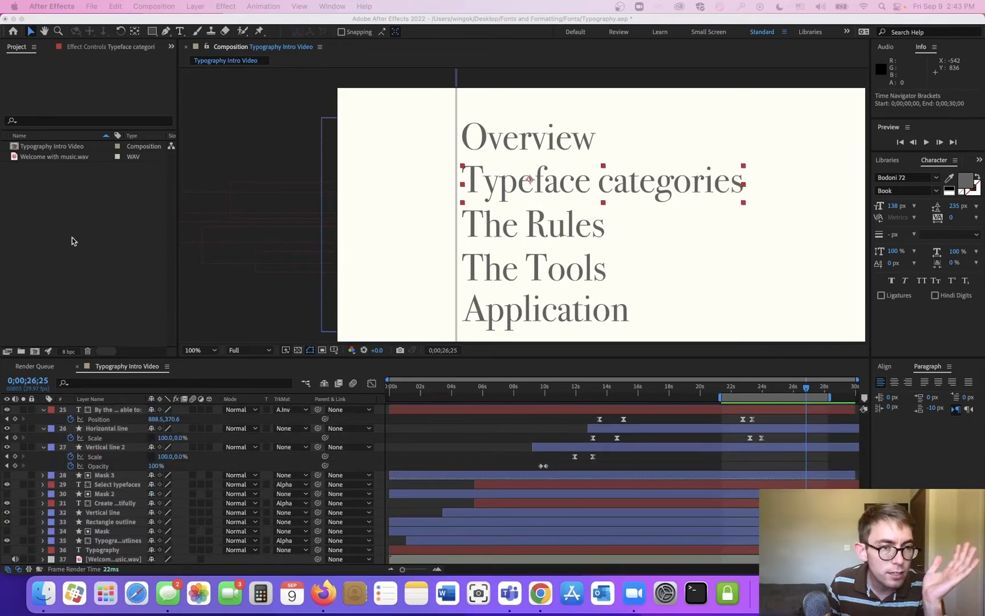
{"action": "left_click", "coordinate": [50, 166]}
{"action": "left_click", "coordinate": [48, 159]}
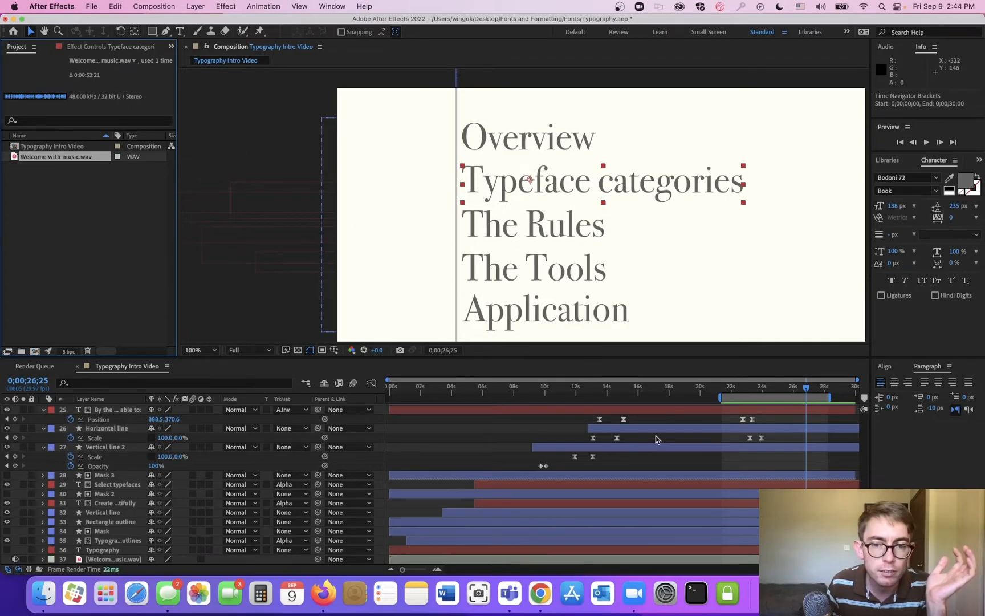
{"action": "scroll", "coordinate": [648, 437], "scroll_direction": "up", "scroll_amount": 1}
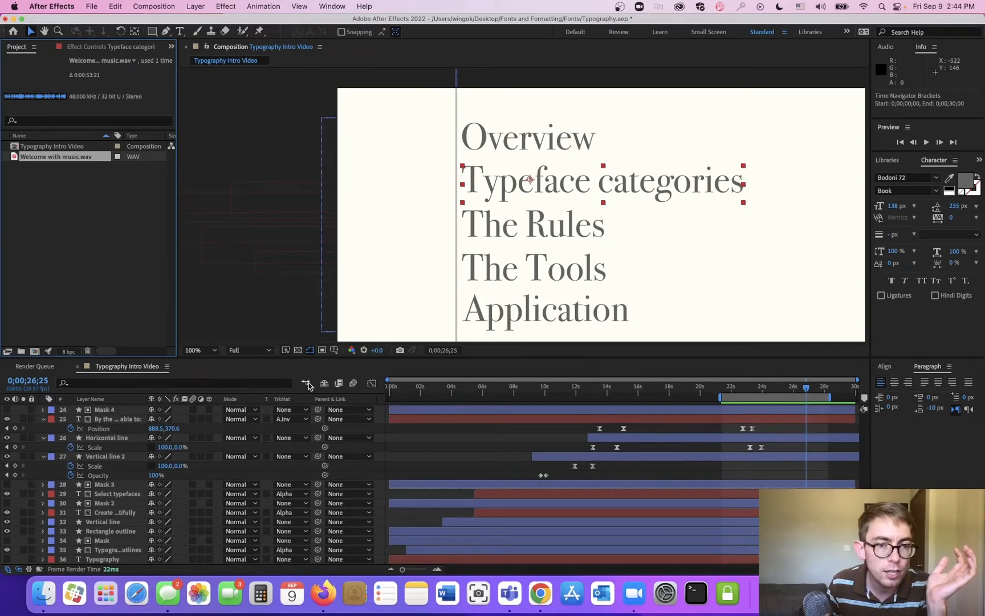
{"action": "right_click", "coordinate": [128, 368]}
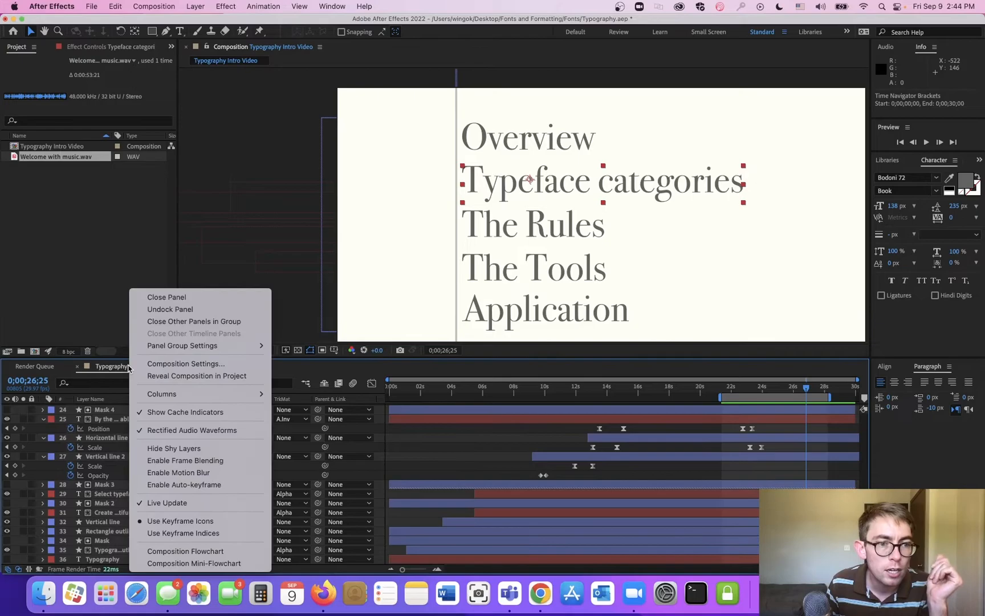
{"action": "left_click", "coordinate": [186, 363]}
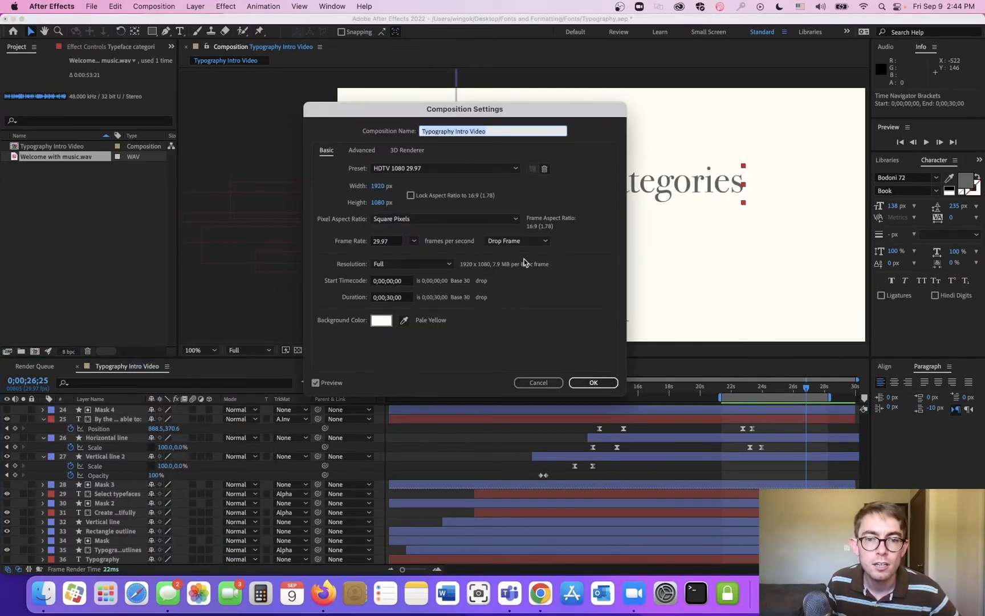
{"action": "left_click", "coordinate": [391, 297]}
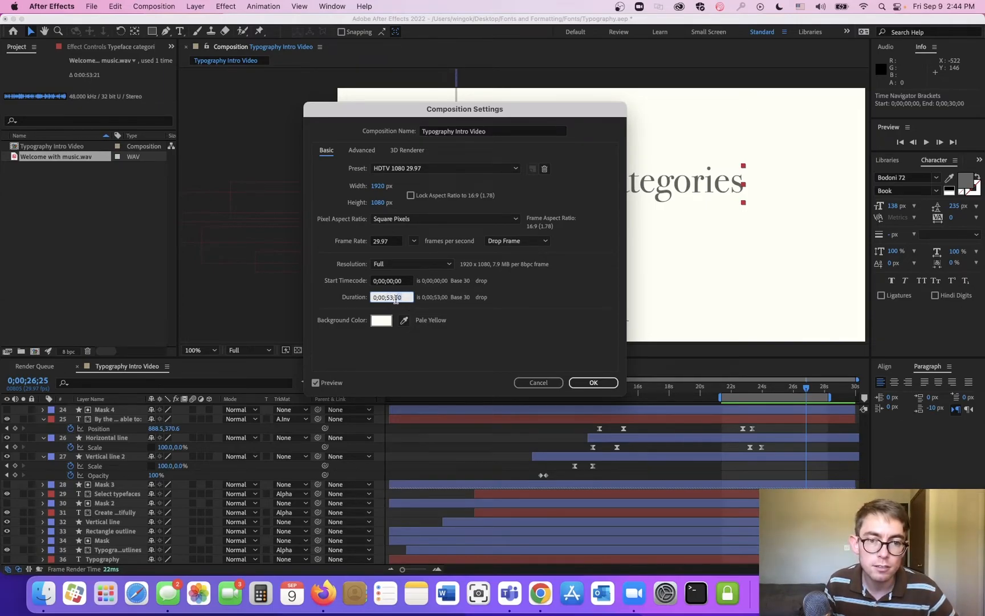
{"action": "left_click", "coordinate": [588, 381]}
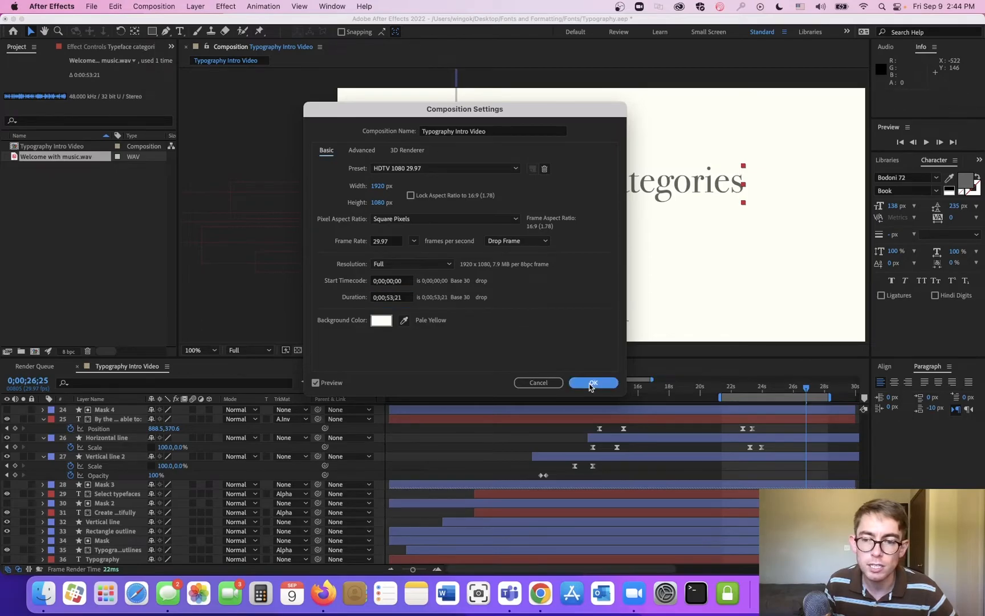
- Set the work area to run from about 0;00;22;09 to 0;00;31;26
{"action": "left_click_drag", "start_coordinate": [413, 569], "coordinate": [396, 570]}
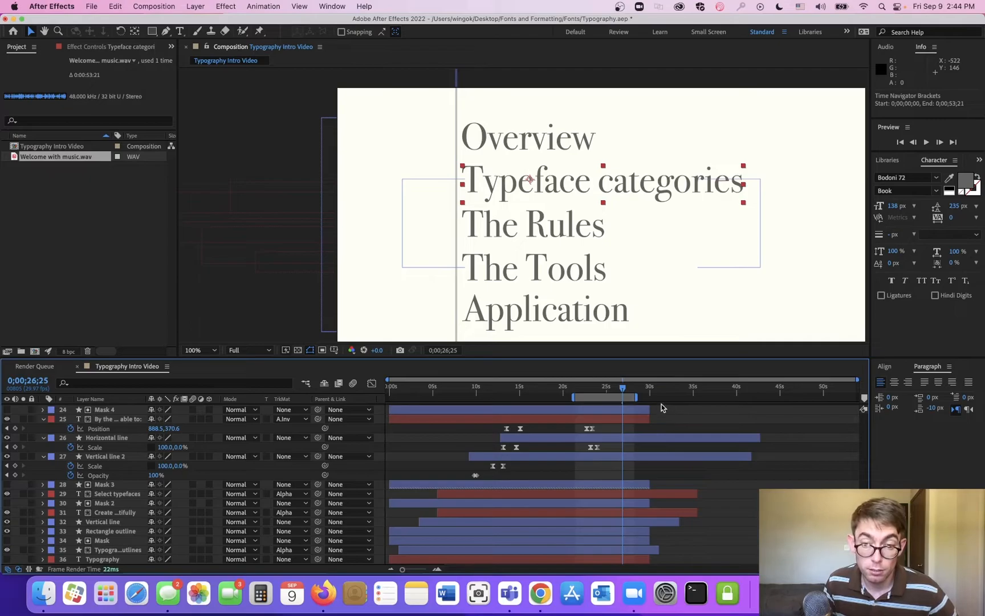
{"action": "left_click_drag", "start_coordinate": [613, 399], "coordinate": [668, 396]}
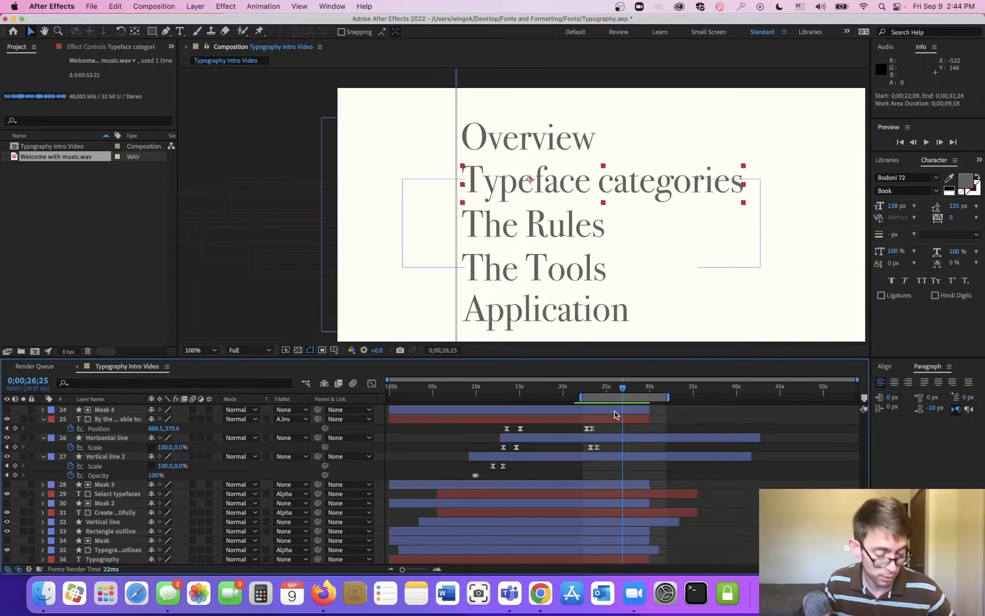
{"action": "scroll", "coordinate": [620, 412], "scroll_direction": "up", "scroll_amount": 1}
{"action": "scroll", "coordinate": [638, 320], "scroll_direction": "up", "scroll_amount": 1}
{"action": "scroll", "coordinate": [638, 317], "scroll_direction": "down", "scroll_amount": 1}
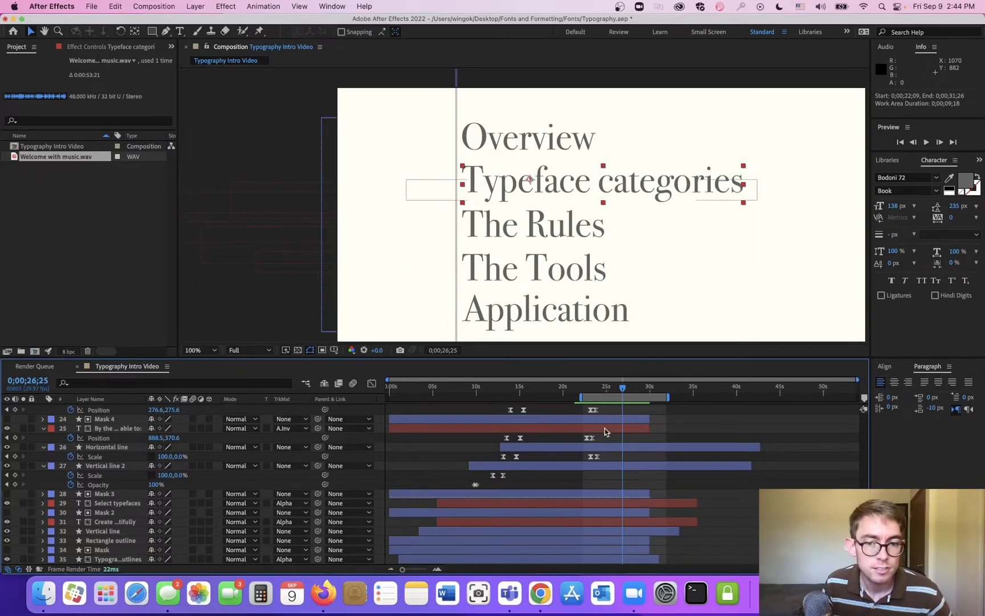
- Select the Overview layer and preview its slide-in animation from 0;00;23;07
{"action": "scroll", "coordinate": [607, 438], "scroll_direction": "up", "scroll_amount": 10}
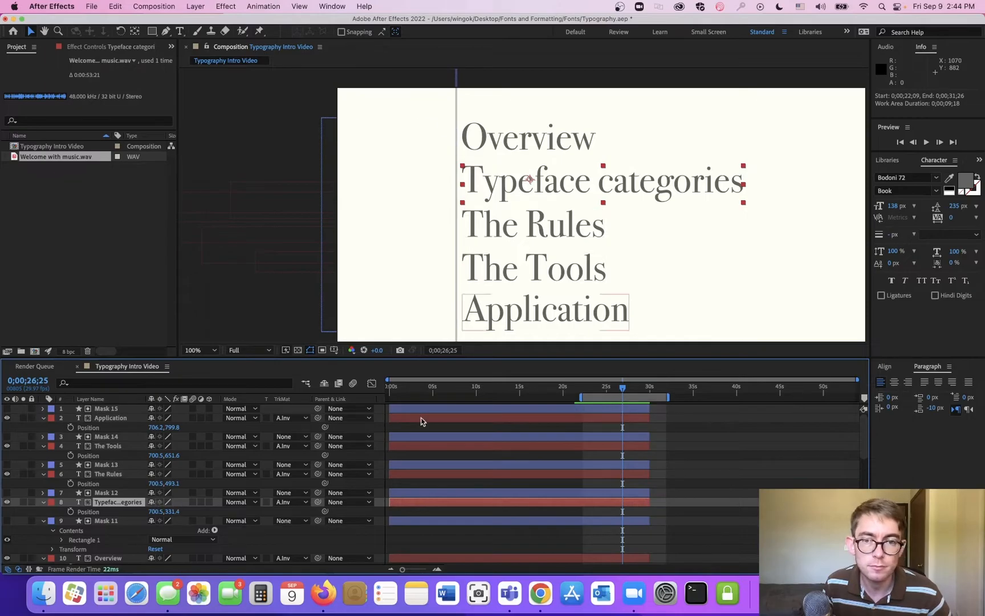
{"action": "left_click", "coordinate": [107, 558]}
{"action": "left_click_drag", "start_coordinate": [603, 393], "coordinate": [612, 394]}
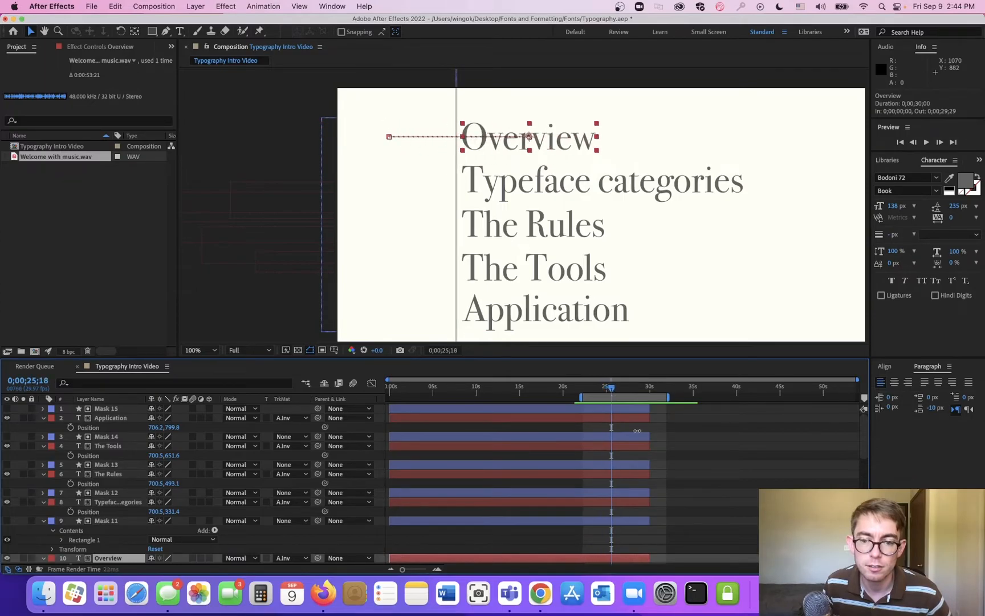
{"action": "scroll", "coordinate": [655, 450], "scroll_direction": "down", "scroll_amount": 2}
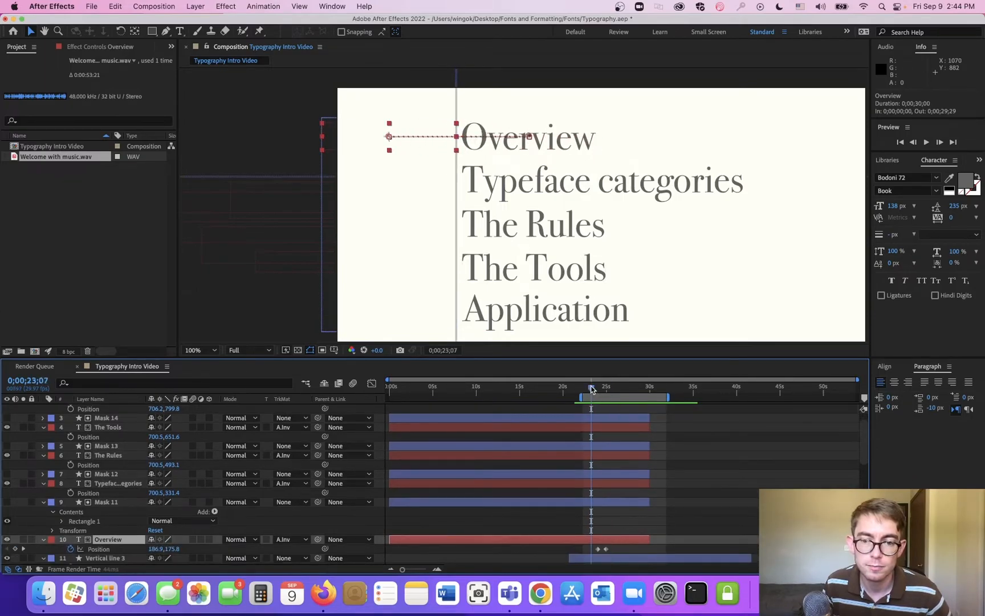
{"action": "key", "text": "space"}
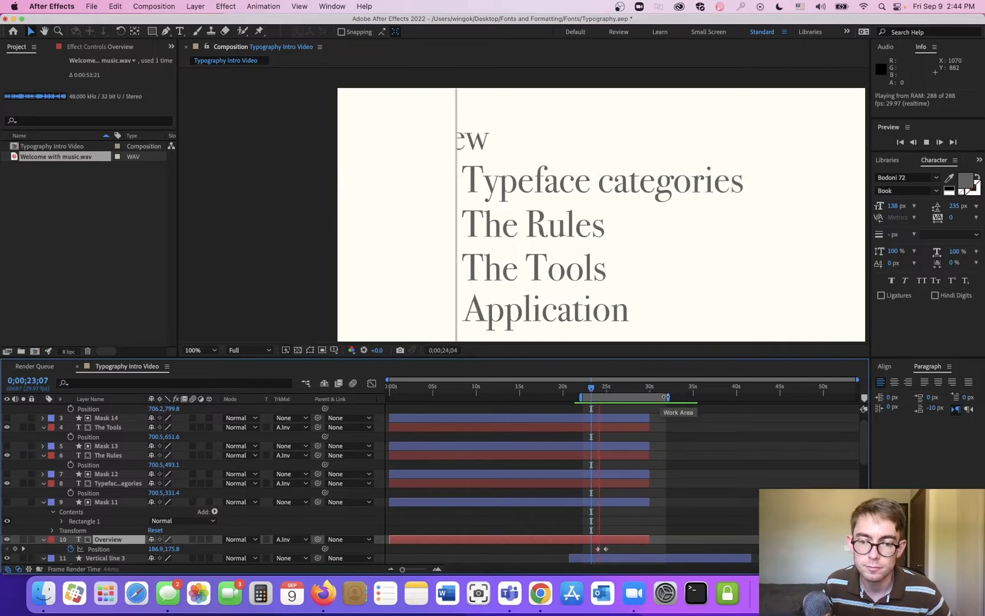
{"action": "key", "text": "space"}
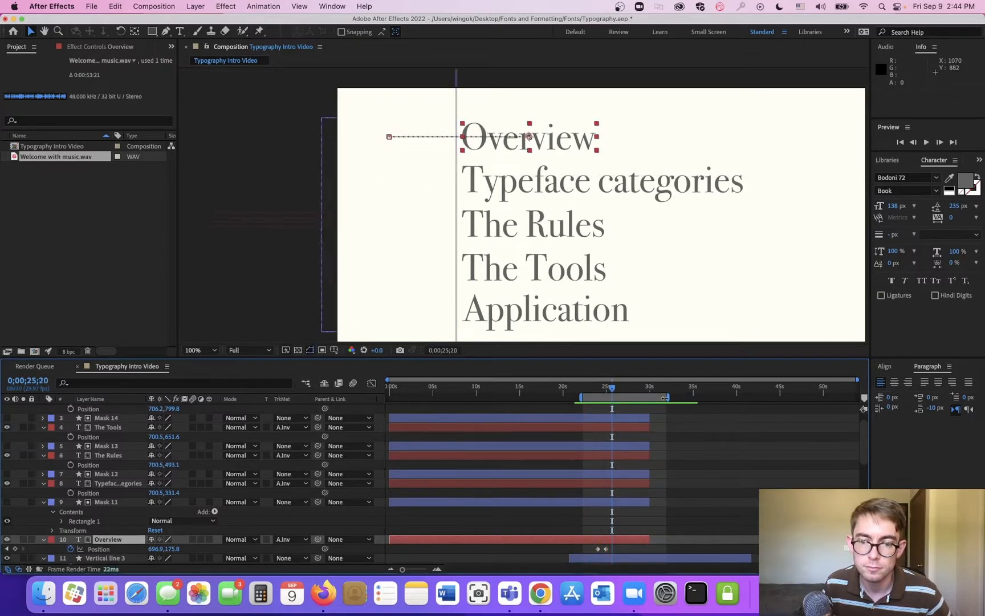
- Extend the work area's end to about 0;00;46 and preview the scene from 0;00;25;20
{"action": "left_click_drag", "start_coordinate": [668, 397], "coordinate": [794, 399]}
{"action": "key", "text": "space"}
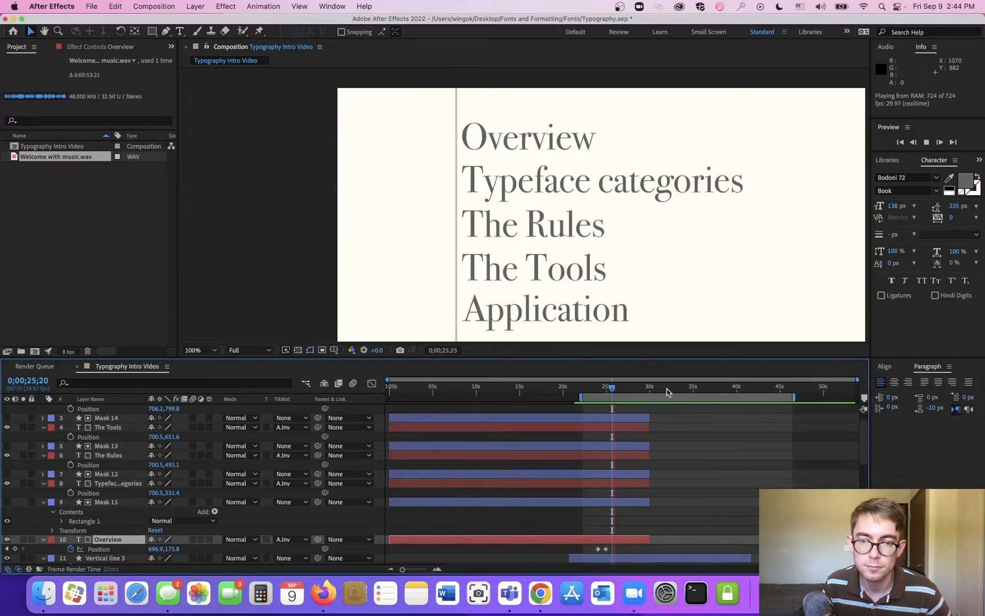
{"action": "key", "text": "space"}
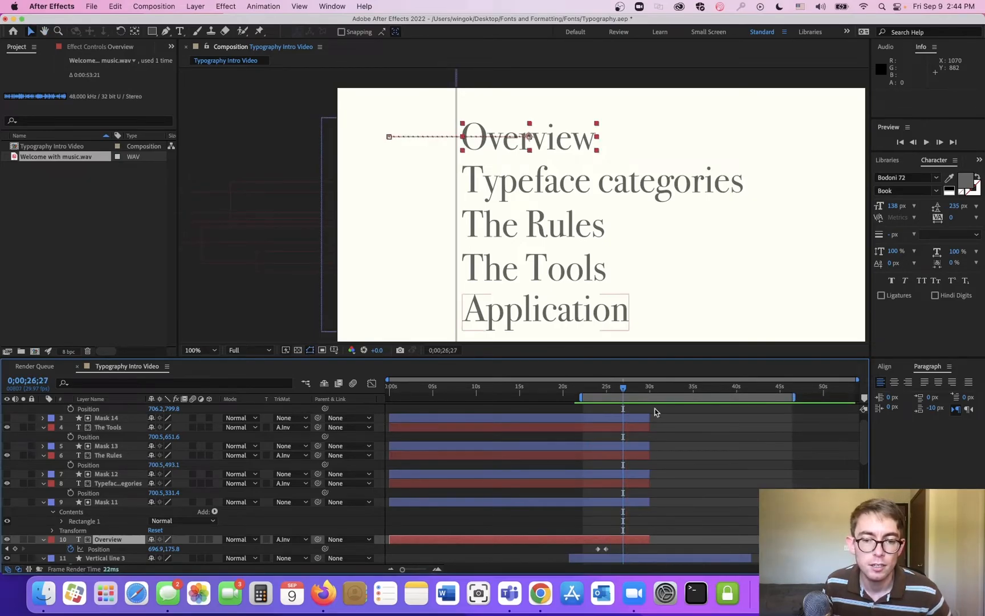
- Start Position keyframing on the Typeface categories layer with a keyframe at 0;00;26;20
{"action": "left_click_drag", "start_coordinate": [624, 388], "coordinate": [620, 388]}
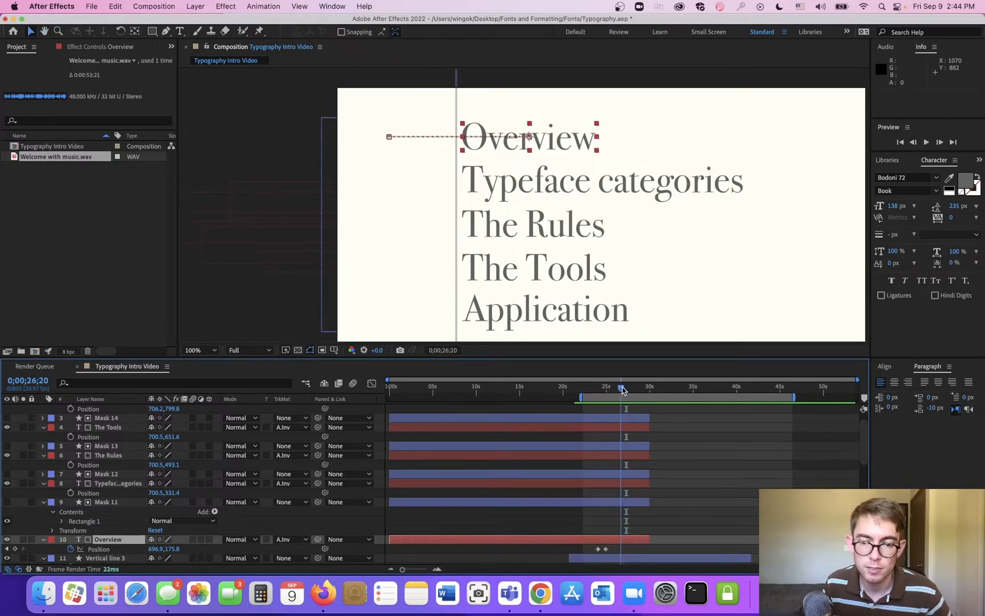
{"action": "left_click", "coordinate": [580, 484]}
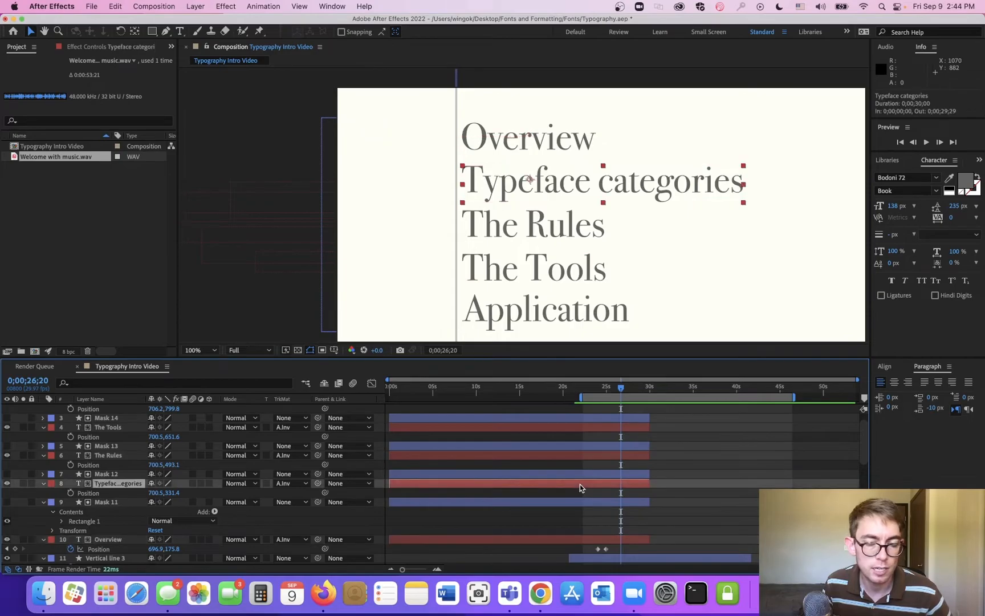
{"action": "left_click", "coordinate": [70, 492]}
{"action": "left_click_drag", "start_coordinate": [695, 417], "coordinate": [631, 537]}
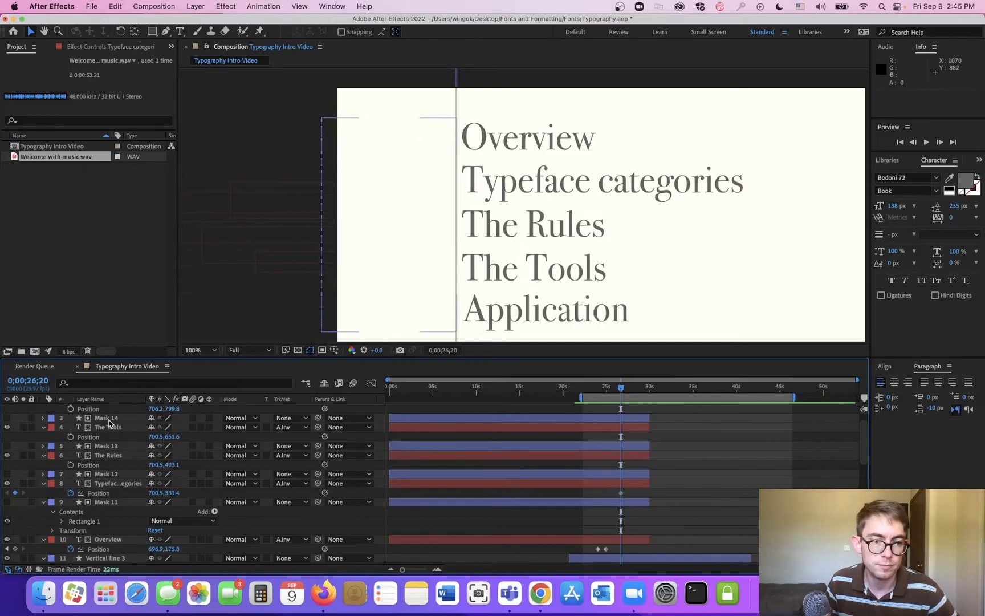
- Extend all layers from Overview up to Mask 15 to the end of the composition
{"action": "left_click", "coordinate": [109, 538]}
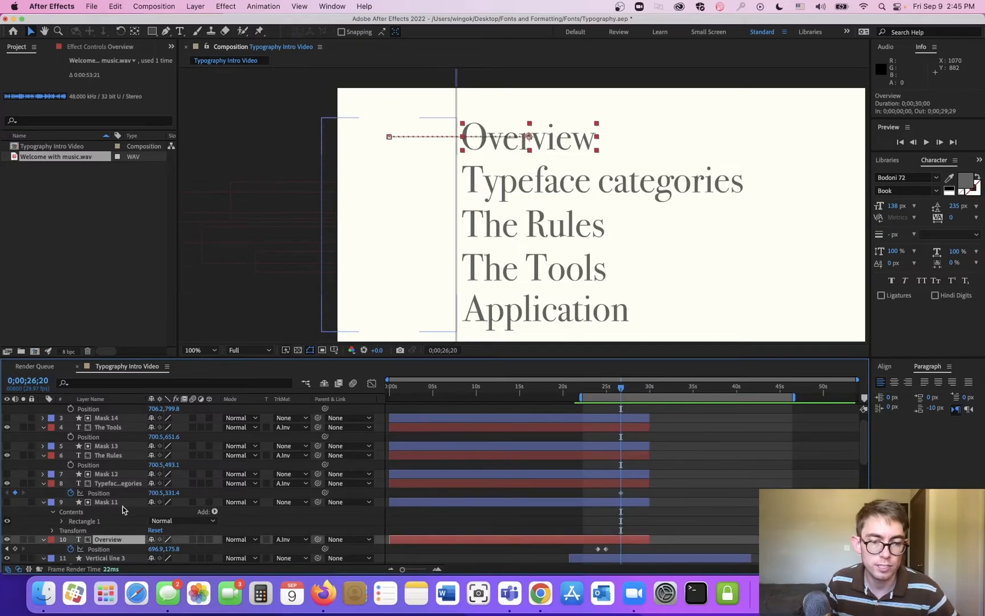
{"action": "scroll", "coordinate": [114, 505], "scroll_direction": "up", "scroll_amount": 2}
{"action": "left_click", "coordinate": [106, 409], "text": "shift"}
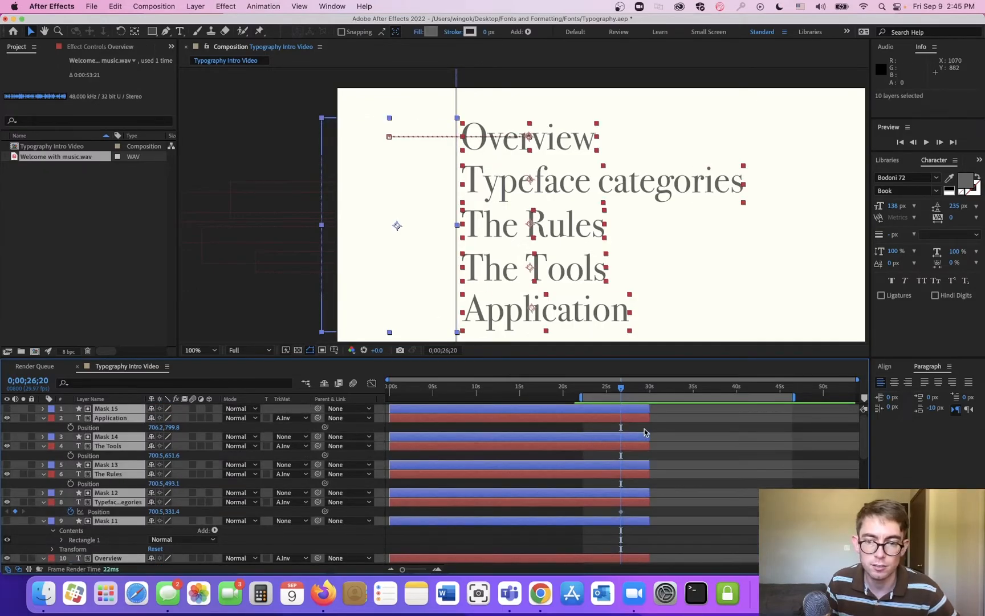
{"action": "left_click_drag", "start_coordinate": [654, 409], "coordinate": [865, 422]}
{"action": "scroll", "coordinate": [687, 461], "scroll_direction": "down", "scroll_amount": 1}
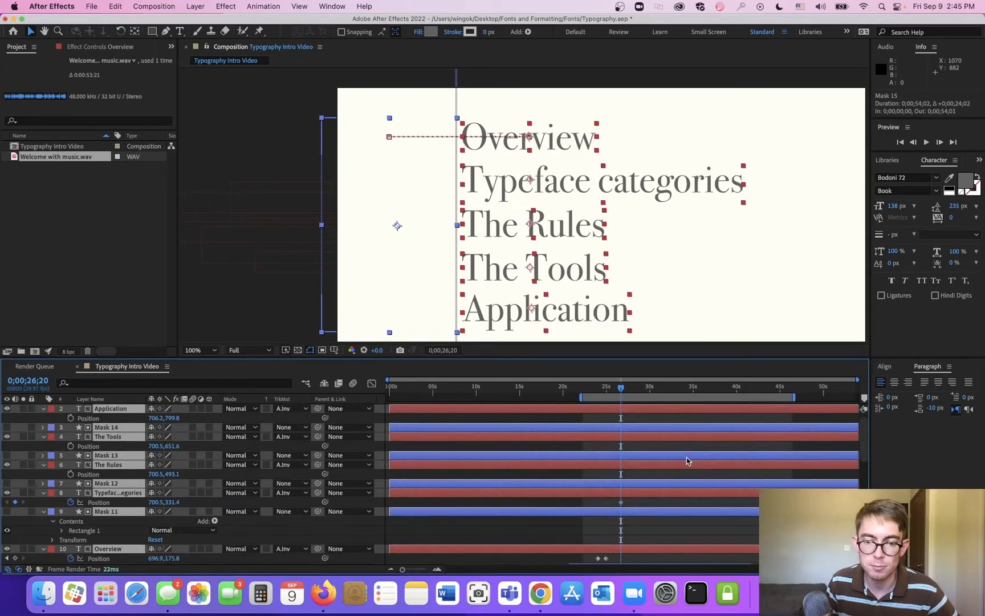
{"action": "left_click", "coordinate": [415, 536]}
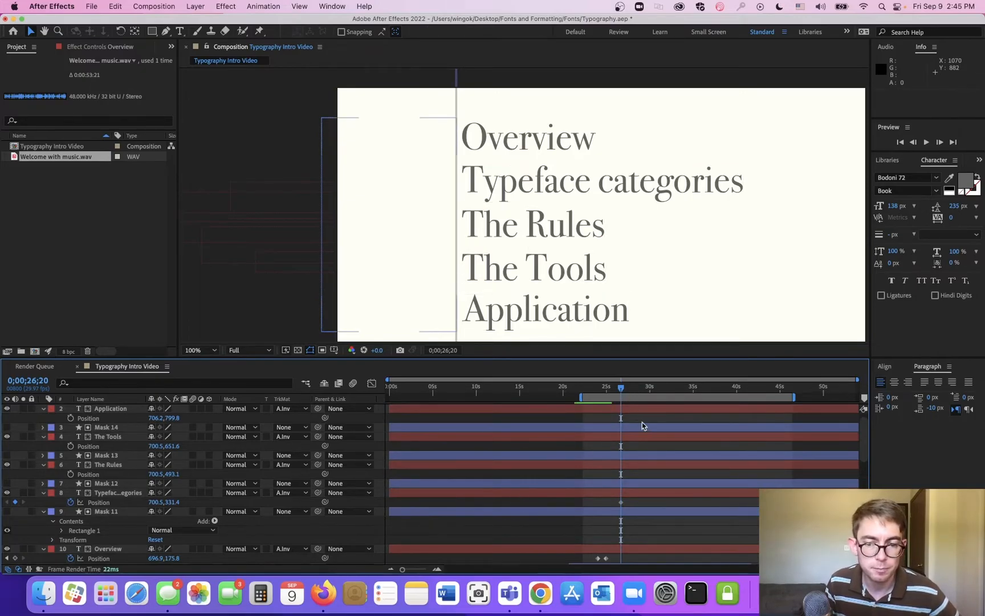
- Add a second Position keyframe to Typeface categories at 0;00;27;23 and set X to -349.5 at the 0;00;26;20 keyframe
{"action": "left_click_drag", "start_coordinate": [621, 390], "coordinate": [626, 393]}
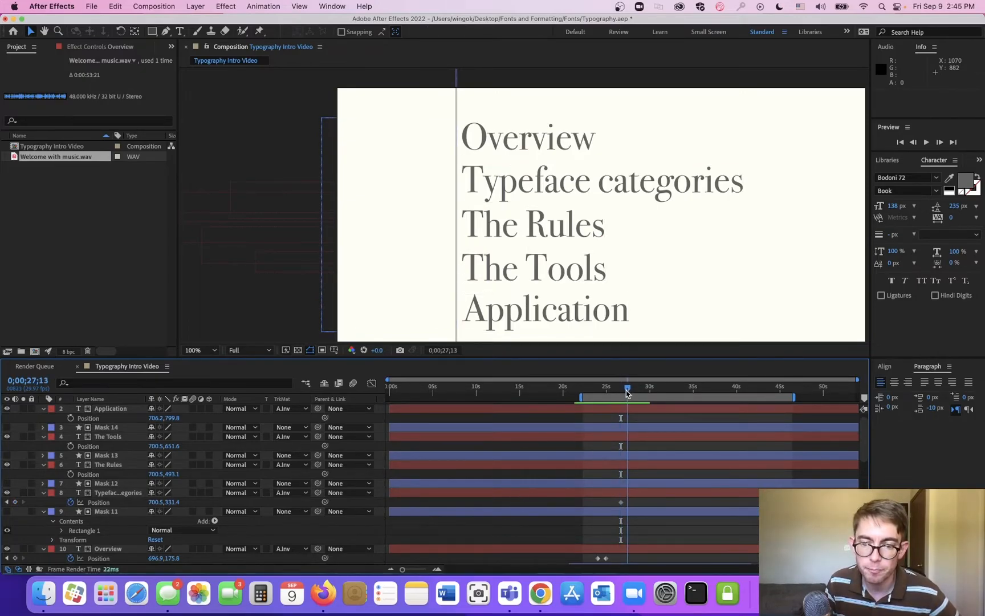
{"action": "left_click", "coordinate": [15, 502]}
{"action": "left_click_drag", "start_coordinate": [628, 504], "coordinate": [629, 504]}
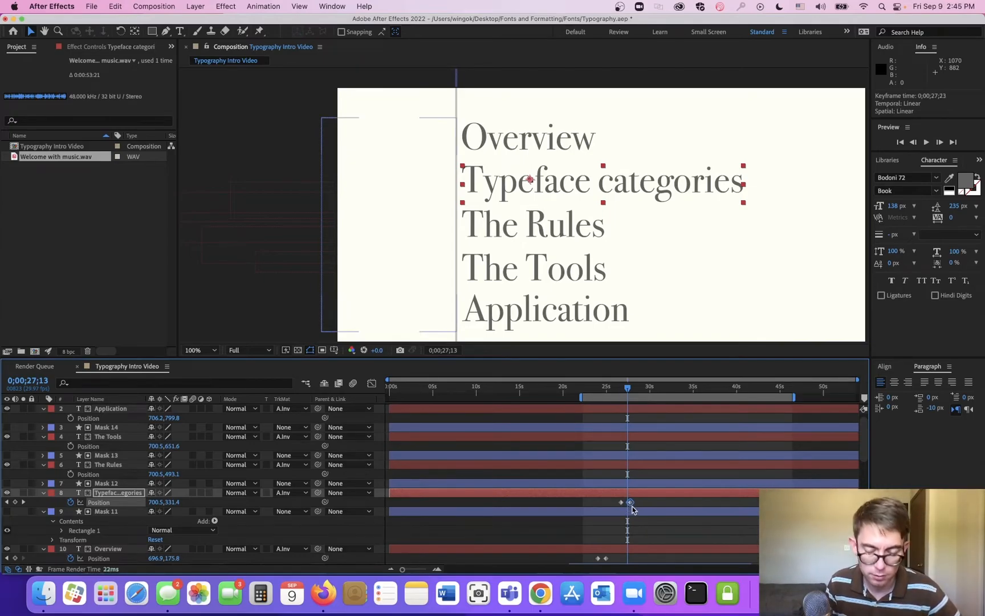
{"action": "key", "text": "j"}
{"action": "left_click_drag", "start_coordinate": [155, 502], "coordinate": [3, 530]}
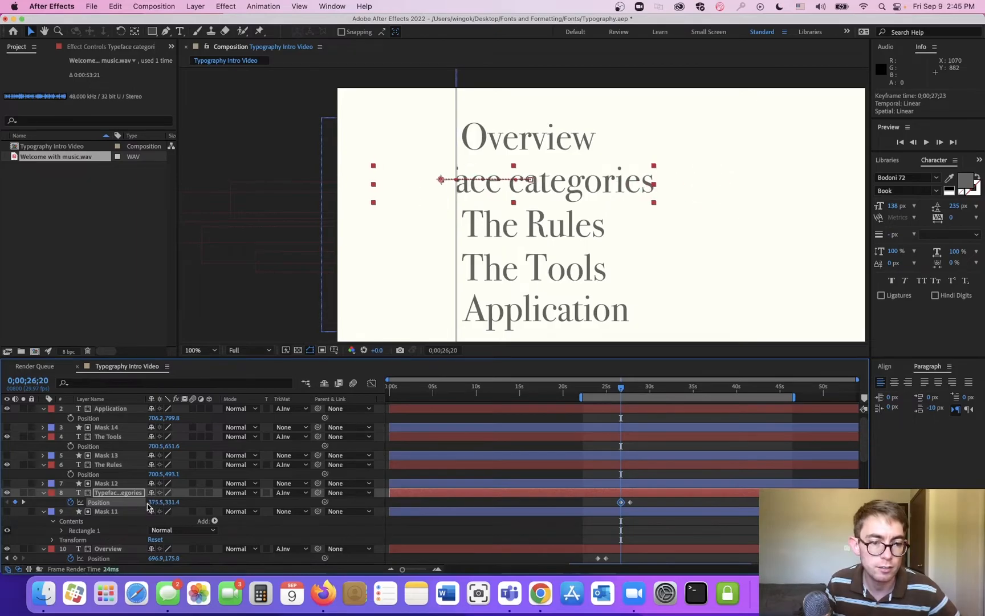
{"action": "left_click_drag", "start_coordinate": [152, 503], "coordinate": [3, 551]}
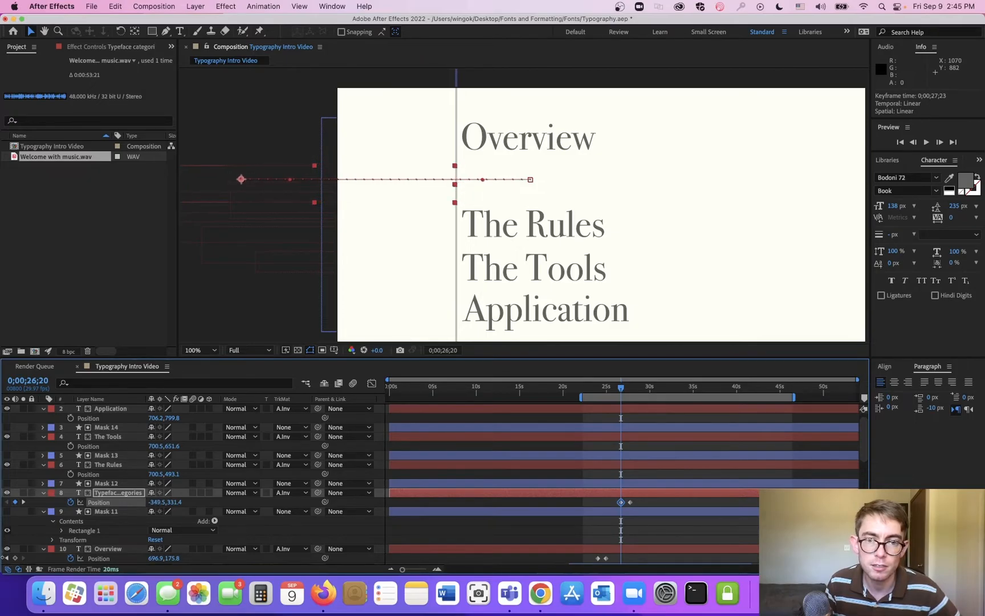
- Select The Rules layer and preview the Typeface categories slide-in from 0;00;26;20, stopping at 0;00;30;25
{"action": "left_click", "coordinate": [653, 466]}
{"action": "key", "text": "space"}
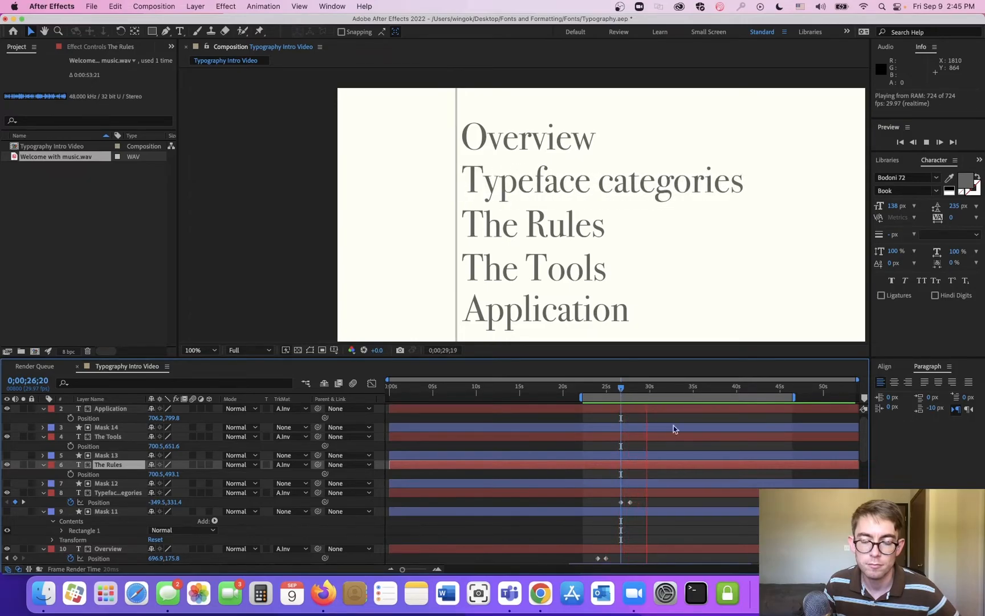
{"action": "key", "text": "space"}
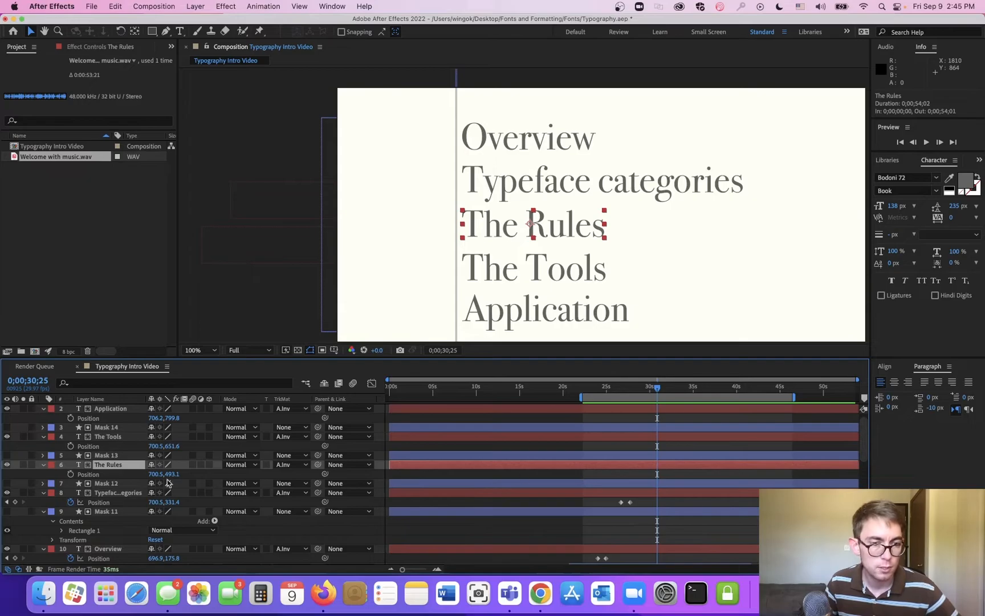
- Add Position keyframes to The Rules at 0;00;30;25 and 0;00;31;26, and return to the first one
{"action": "left_click", "coordinate": [70, 474]}
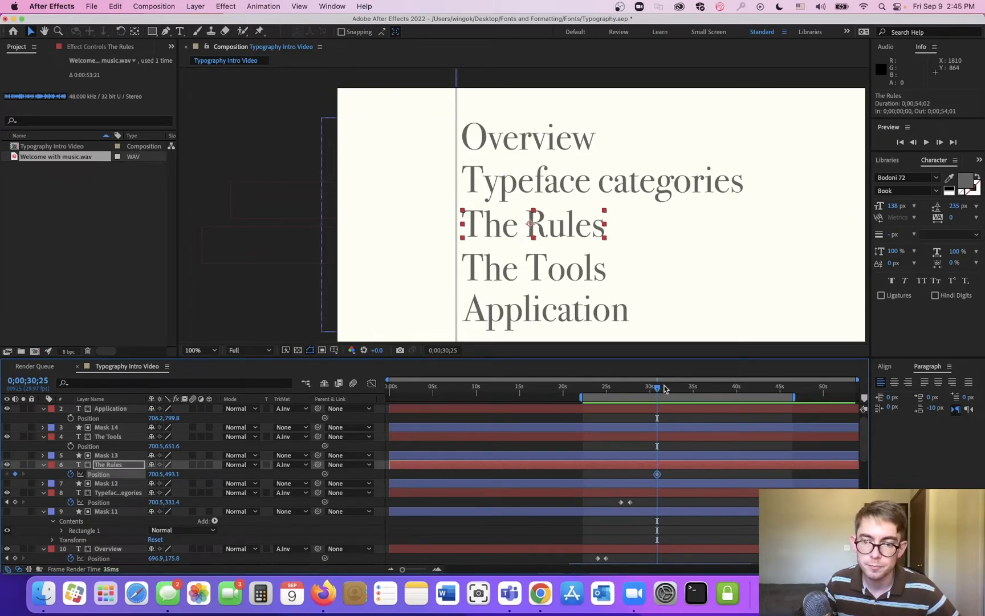
{"action": "left_click_drag", "start_coordinate": [660, 393], "coordinate": [665, 392]}
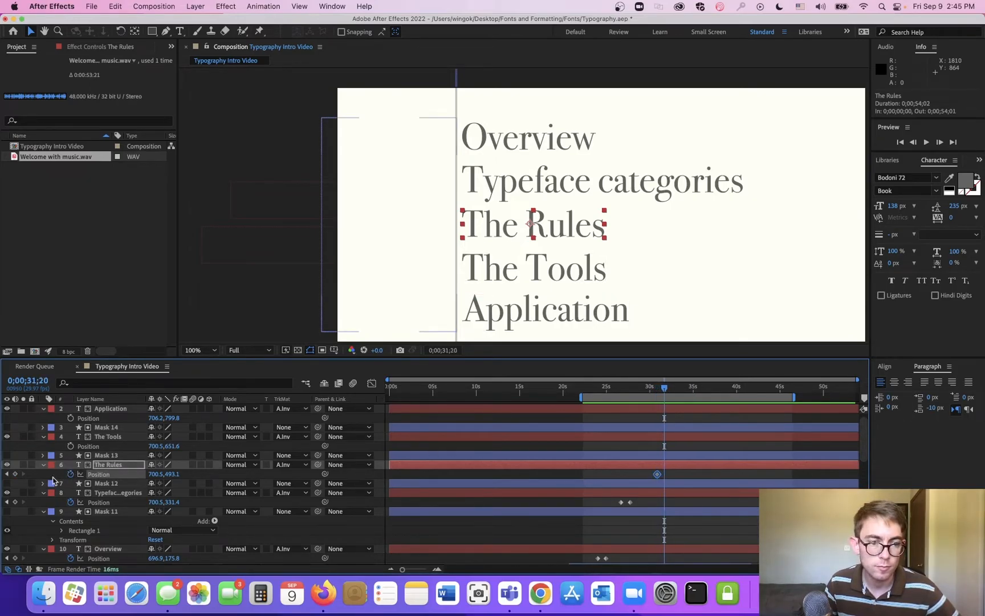
{"action": "left_click", "coordinate": [15, 474]}
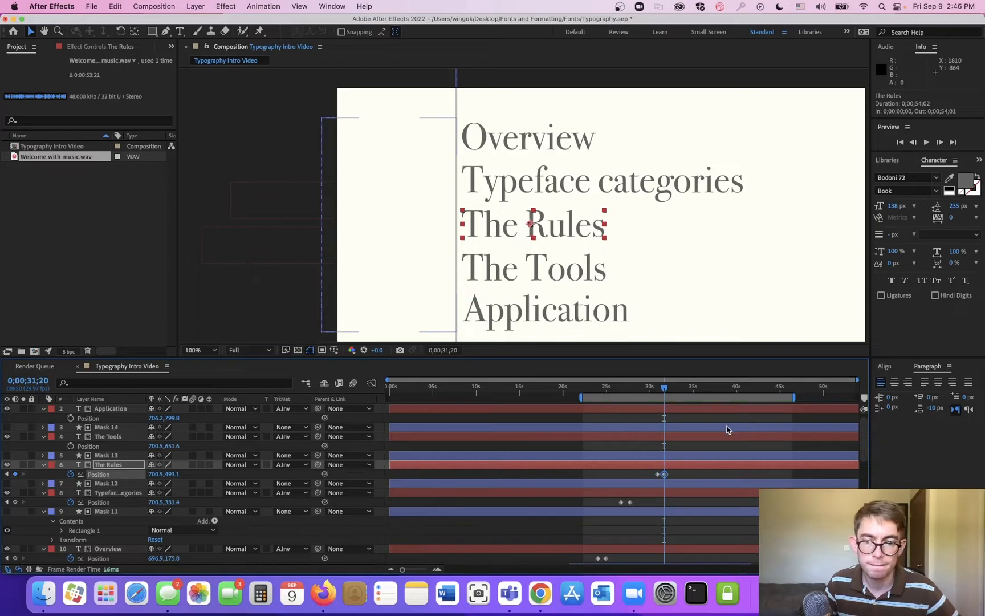
{"action": "left_click", "coordinate": [668, 476]}
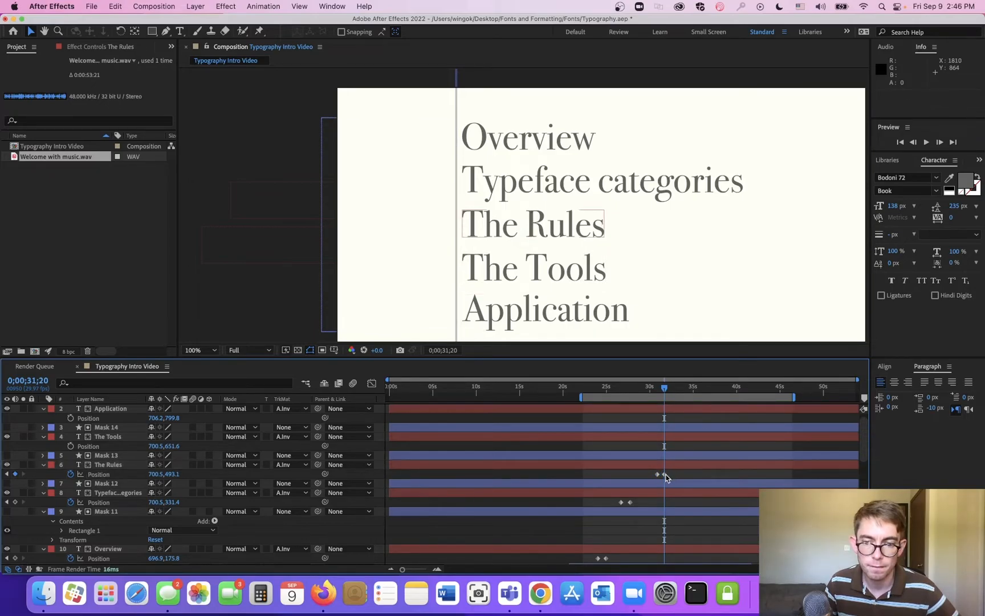
{"action": "left_click_drag", "start_coordinate": [665, 474], "coordinate": [667, 475]}
{"action": "key", "text": "j"}
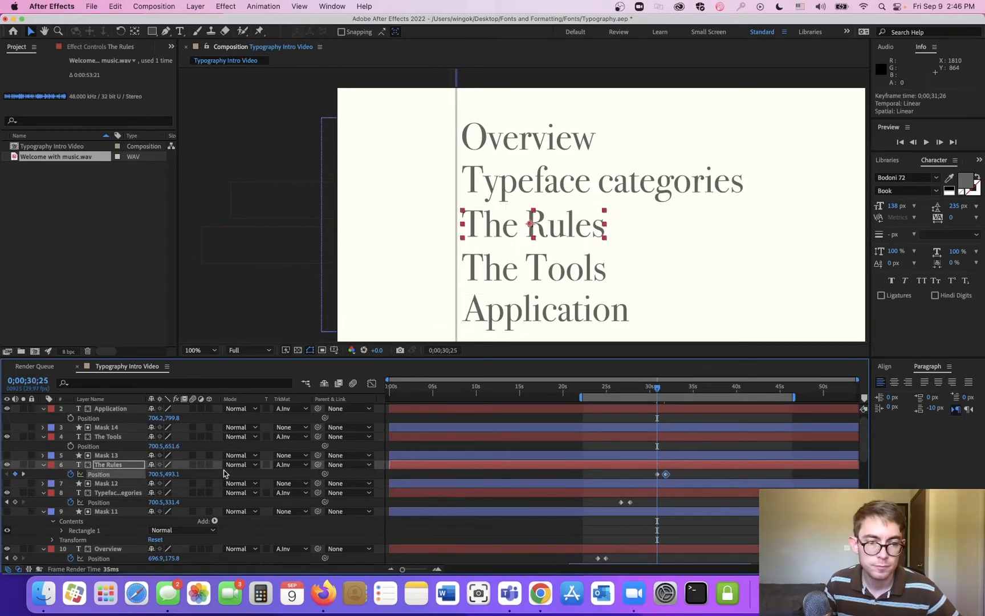
{"action": "left_click", "coordinate": [104, 475]}
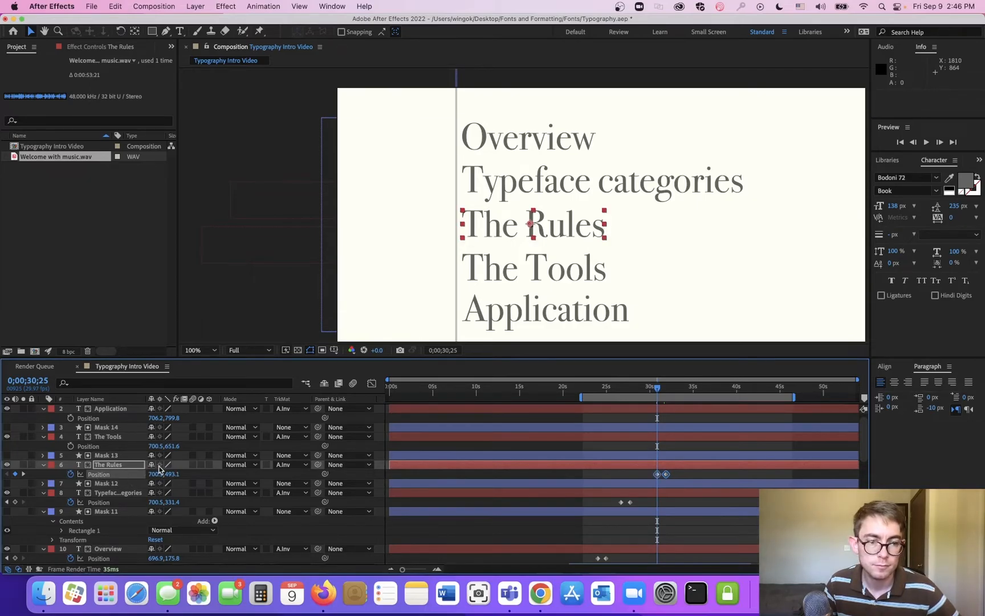
{"action": "left_click_drag", "start_coordinate": [161, 477], "coordinate": [40, 482]}
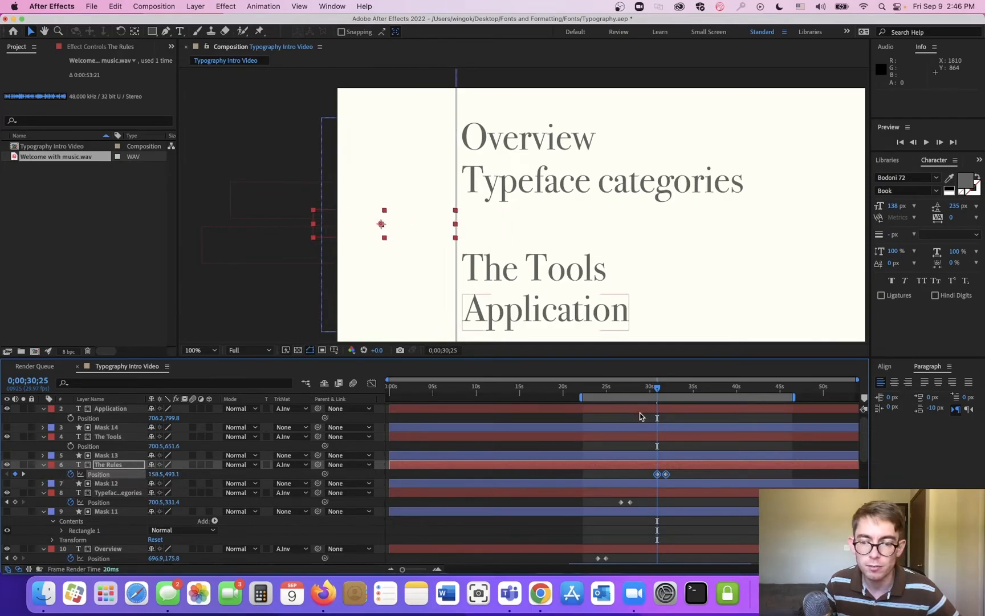
{"action": "left_click_drag", "start_coordinate": [645, 389], "coordinate": [678, 407]}
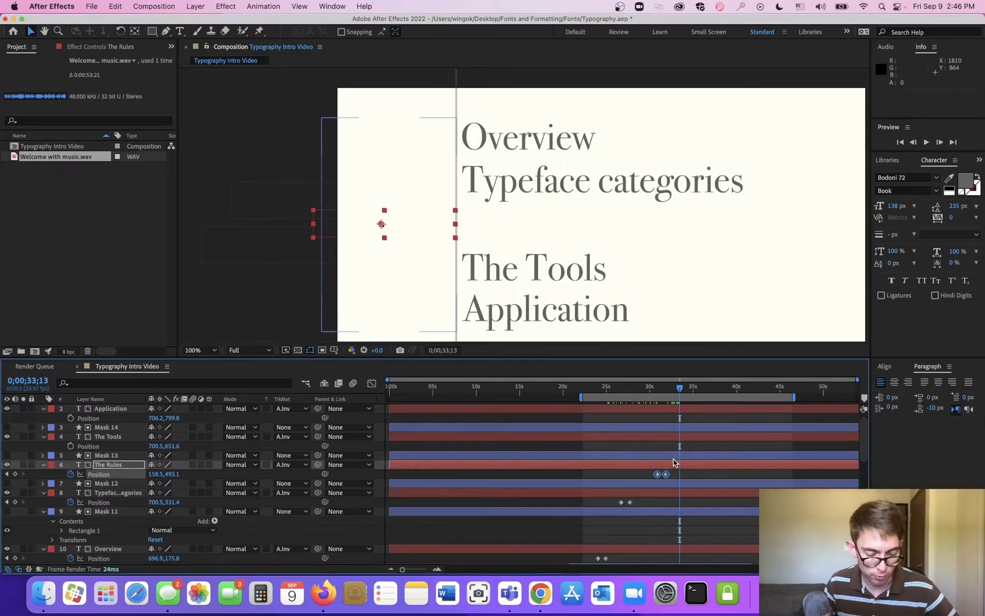
{"action": "key", "text": "super+z"}
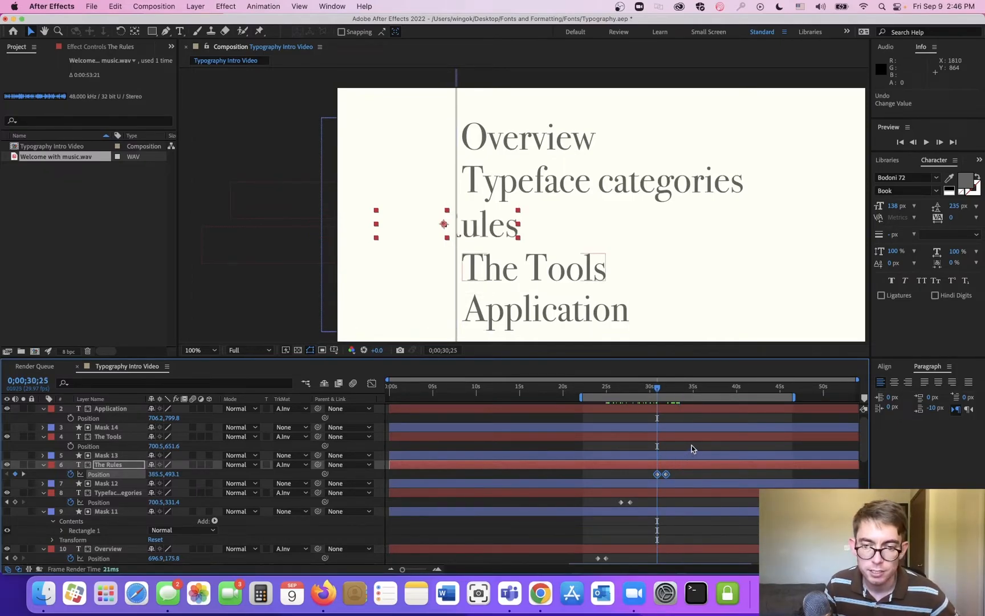
{"action": "left_click", "coordinate": [690, 471]}
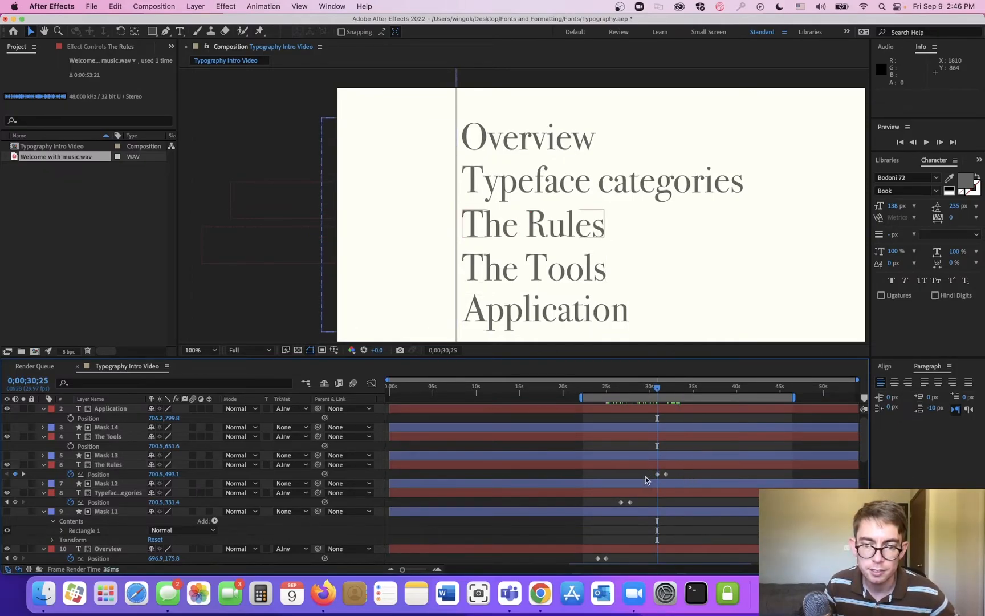
- Set only the first Position keyframe of The Rules, at 0;00;30;25, to X 147.0
{"action": "left_click", "coordinate": [656, 474]}
{"action": "left_click", "coordinate": [155, 474]}
{"action": "type", "text": "15"}
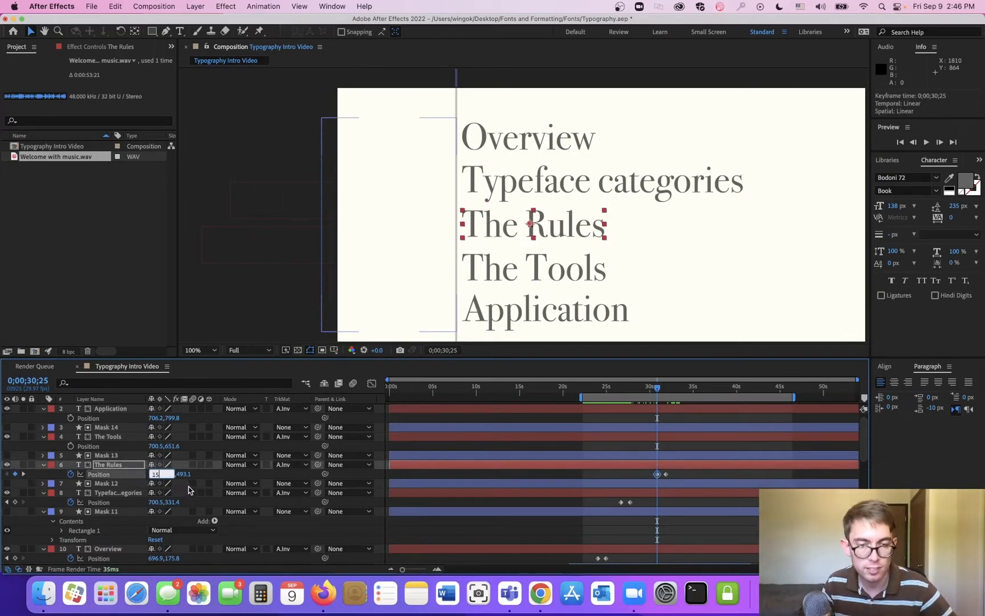
{"action": "type", "text": "8"}
{"action": "key", "text": "Return"}
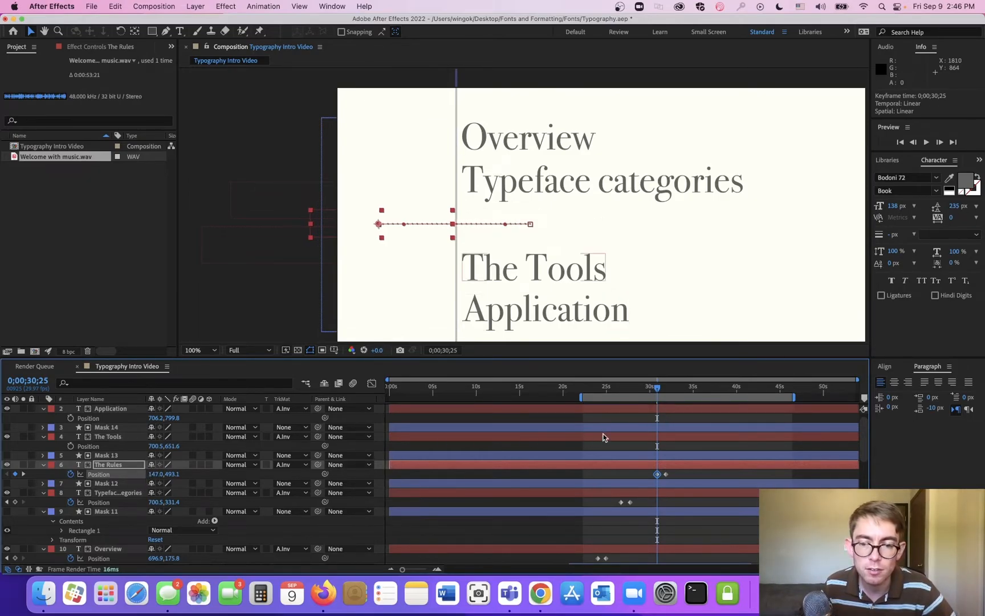
- Preview the scene from 0;00;33;19 and stop at 0;00;35;24
{"action": "left_click_drag", "start_coordinate": [660, 391], "coordinate": [682, 393]}
{"action": "key", "text": "space"}
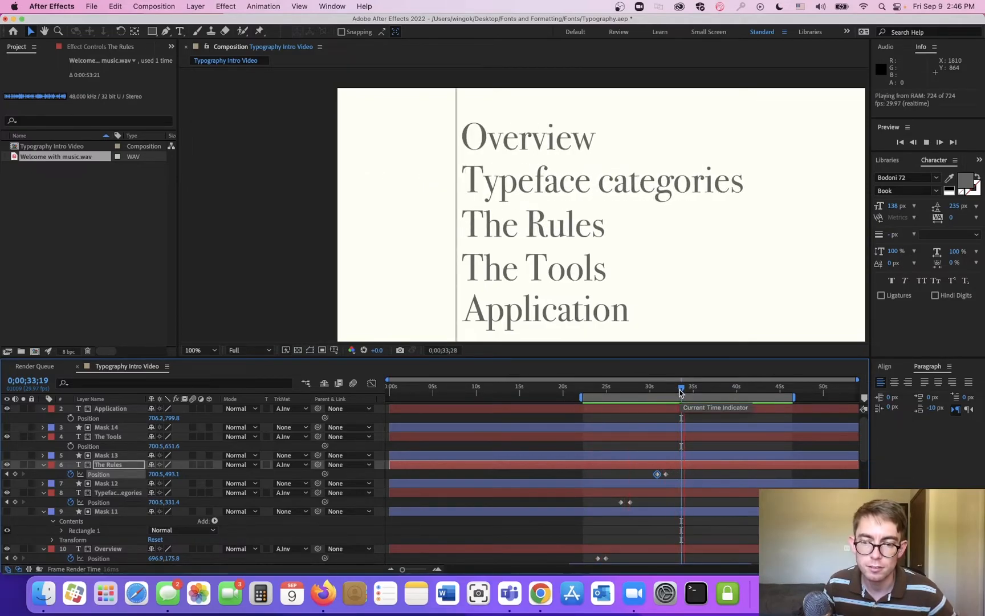
{"action": "key", "text": "space"}
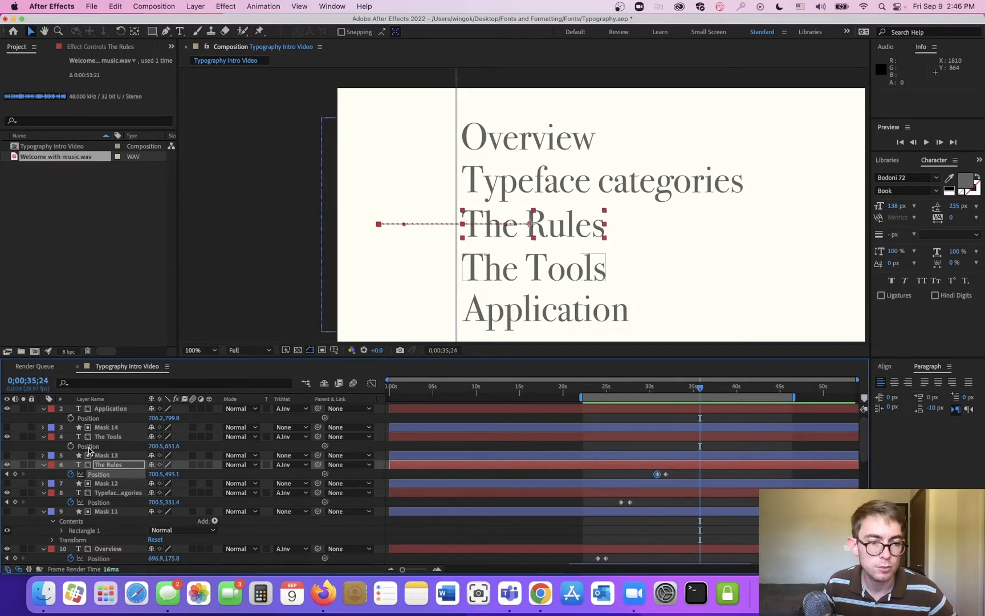
- Add Position keyframes to The Tools layer at 0;00;35;24 and 0;00;36;22
{"action": "left_click", "coordinate": [122, 436]}
{"action": "left_click", "coordinate": [71, 447]}
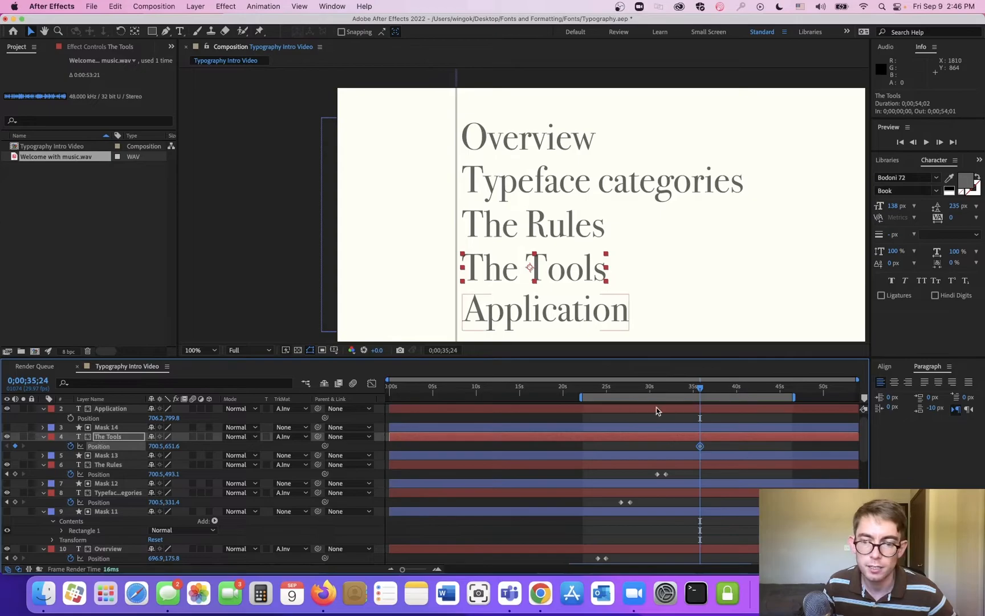
{"action": "left_click_drag", "start_coordinate": [700, 387], "coordinate": [708, 392]}
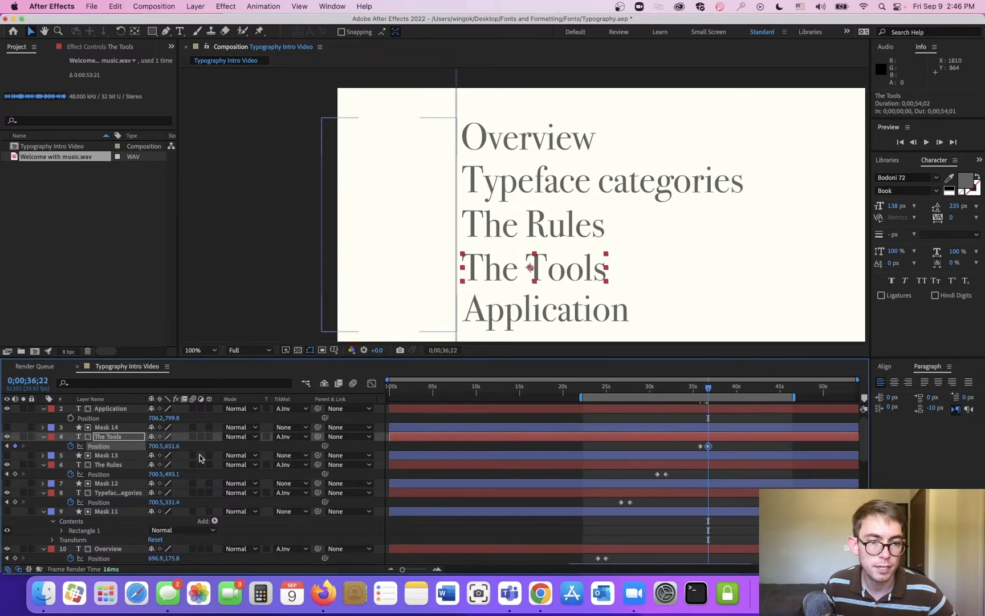
- Set the X position of The Tools to 149.0 at 0;00;36;22 and scrub ahead to 0;00;40;01
{"action": "left_click", "coordinate": [158, 447]}
{"action": "type", "text": "1"}
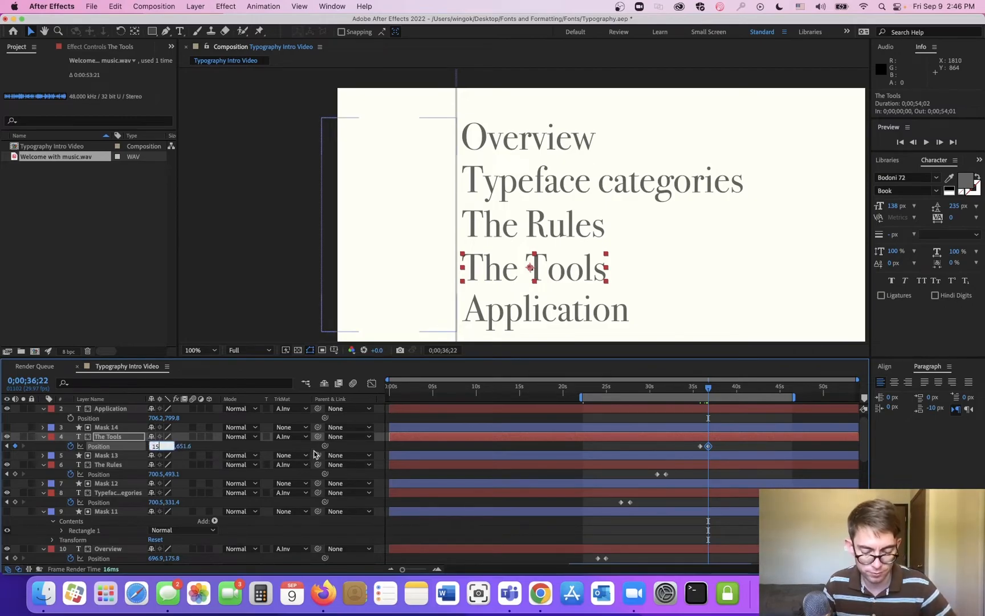
{"action": "type", "text": "60"}
{"action": "key", "text": "Return"}
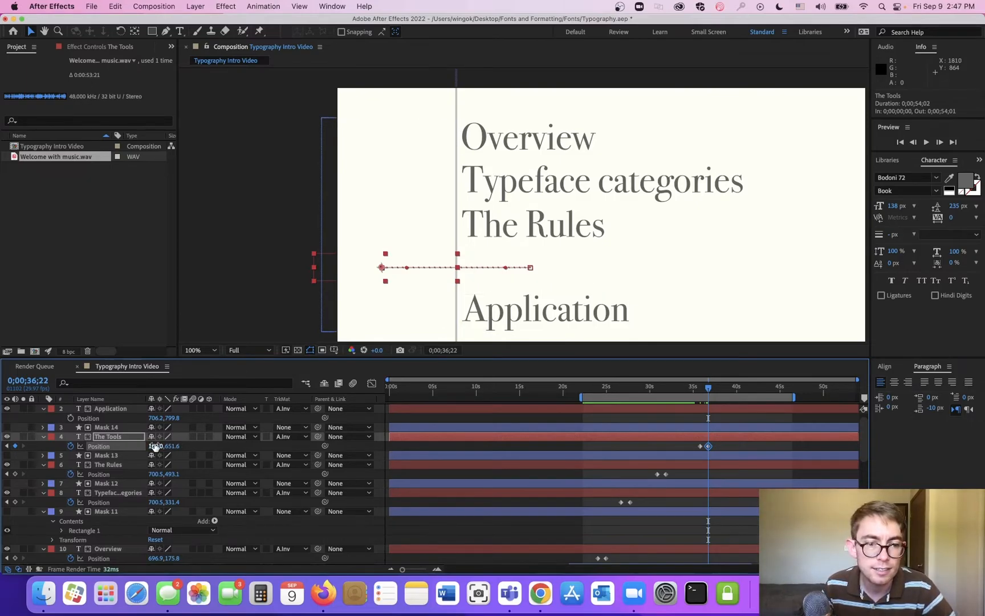
{"action": "left_click_drag", "start_coordinate": [154, 445], "coordinate": [152, 445]}
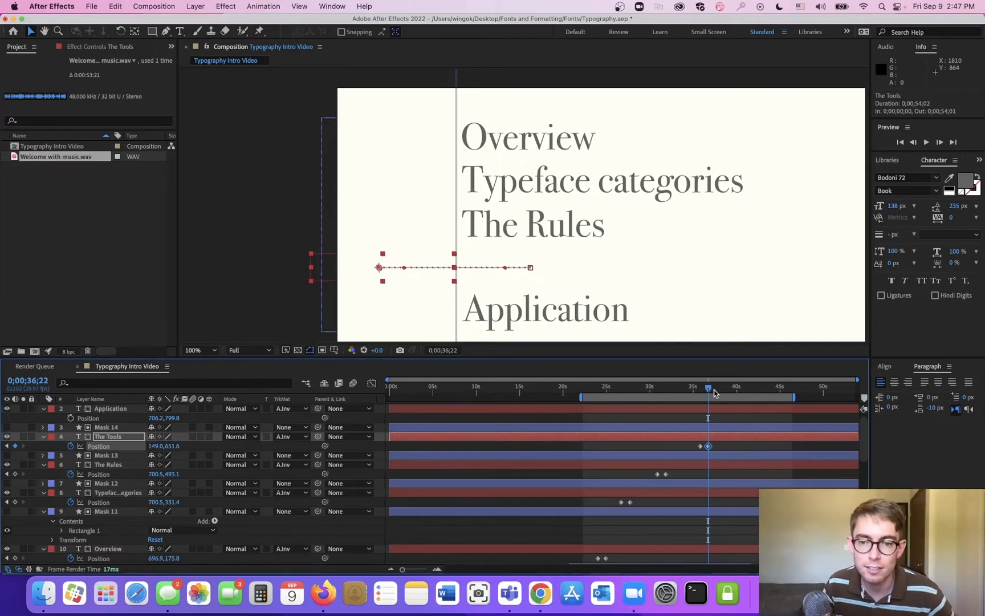
{"action": "left_click_drag", "start_coordinate": [711, 388], "coordinate": [739, 390]}
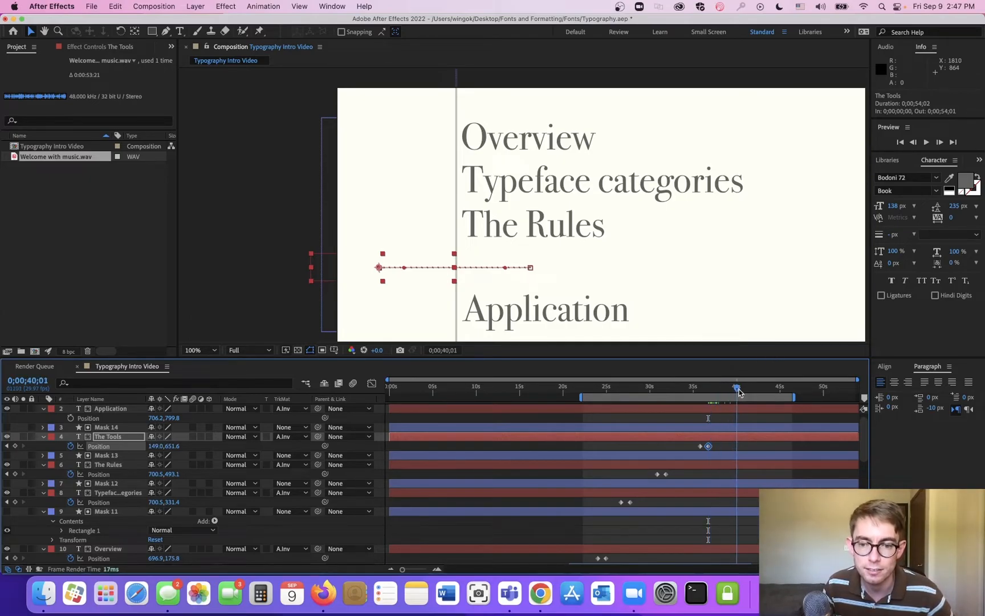
- Swap the order of The Tools' two Position keyframes so the X 149.0 keyframe comes first
{"action": "left_click", "coordinate": [743, 409]}
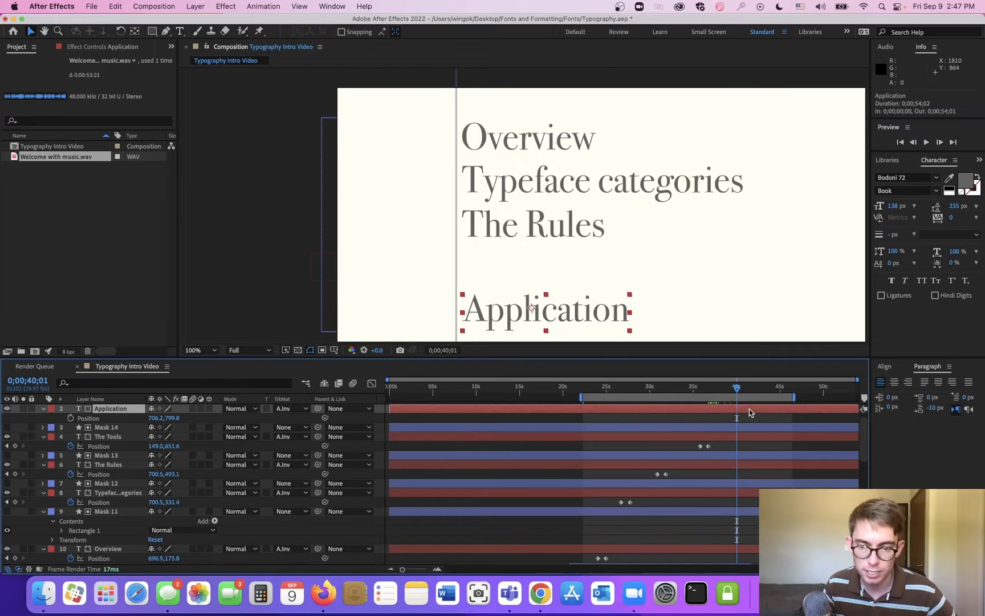
{"action": "key", "text": "space"}
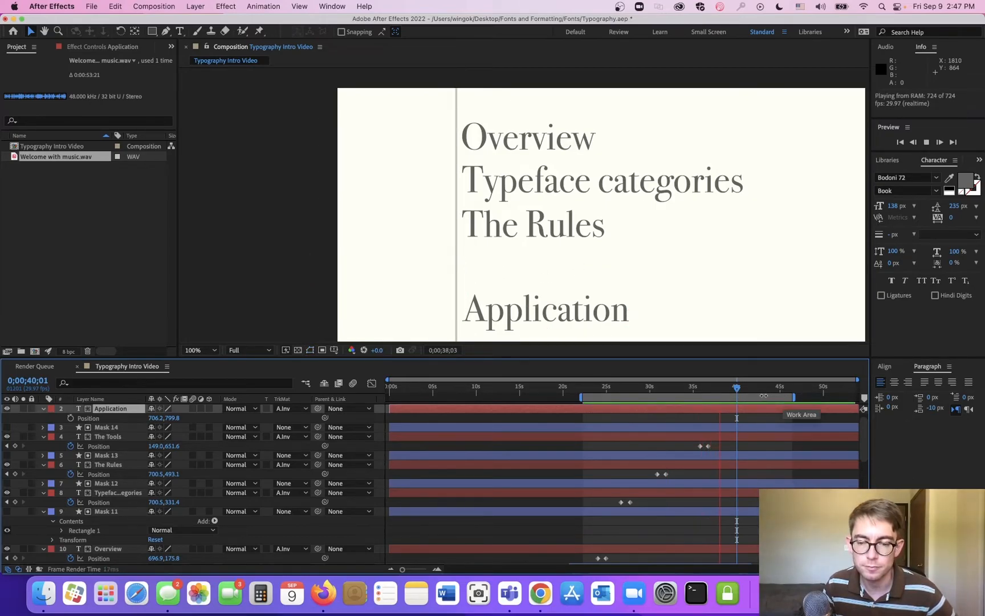
{"action": "left_click", "coordinate": [708, 445]}
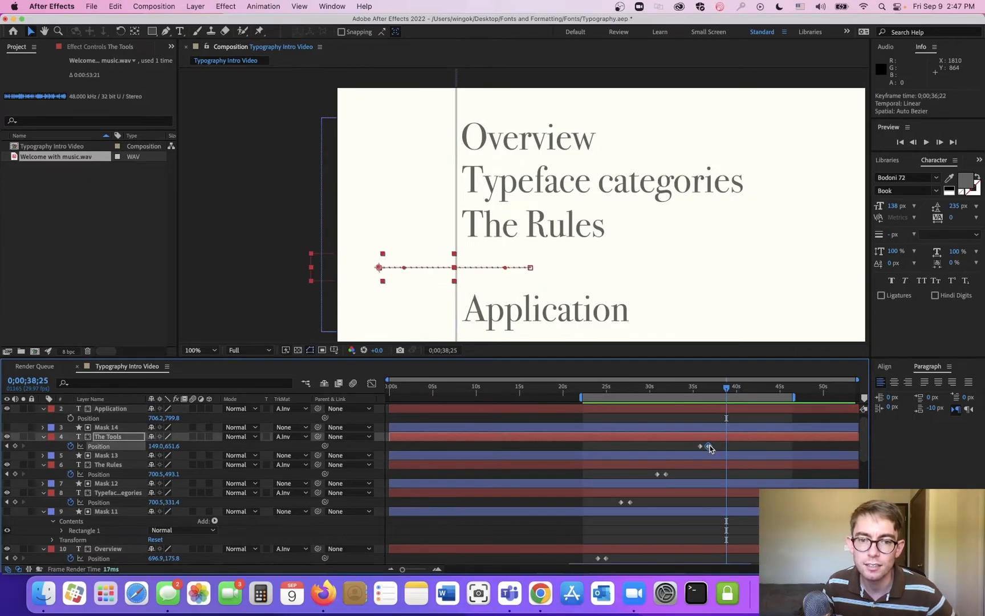
{"action": "mouse_move", "coordinate": [708, 446]}
{"action": "left_mouse_down"}
{"action": "mouse_move", "coordinate": [693, 447]}
{"action": "mouse_move", "coordinate": [715, 448]}
{"action": "left_mouse_up"}
{"action": "left_click", "coordinate": [692, 447]}
- Play ahead to 0;00;40;17 and add Position keyframes to the Application layer there and at 0;00;41;11
{"action": "key", "text": "space"}
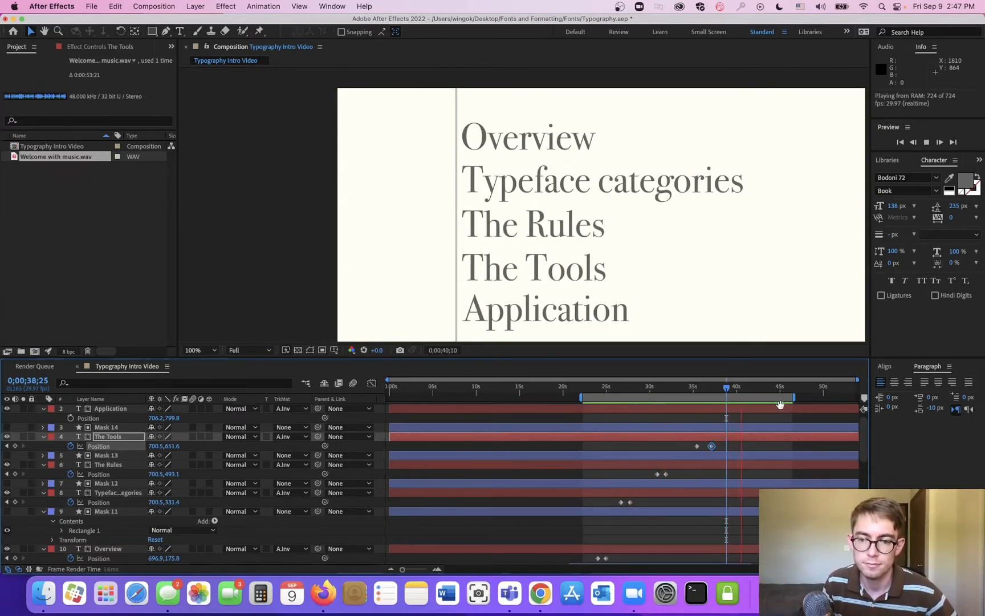
{"action": "key", "text": "space"}
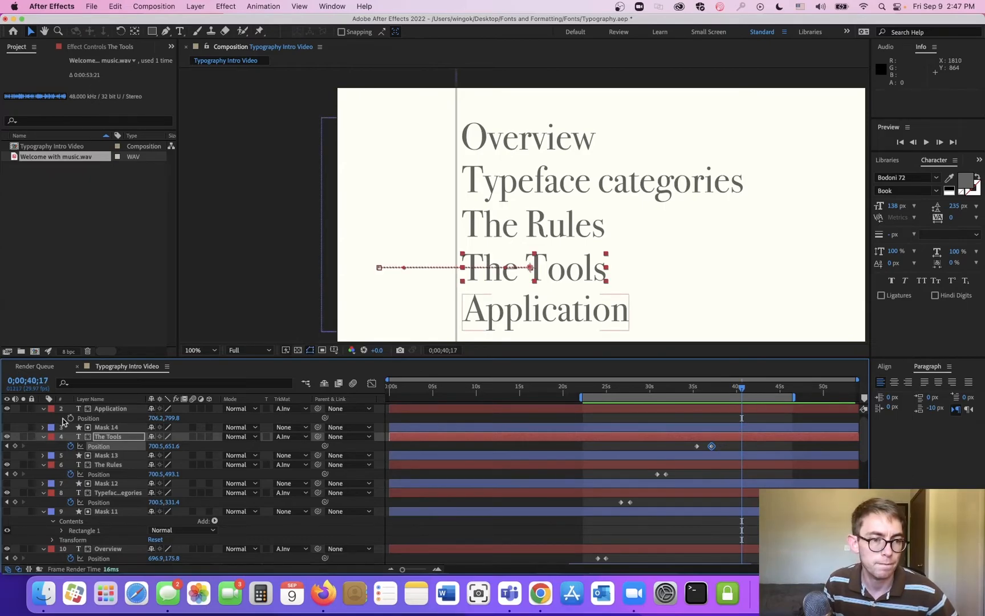
{"action": "left_click", "coordinate": [69, 418]}
{"action": "left_click_drag", "start_coordinate": [744, 389], "coordinate": [748, 391]}
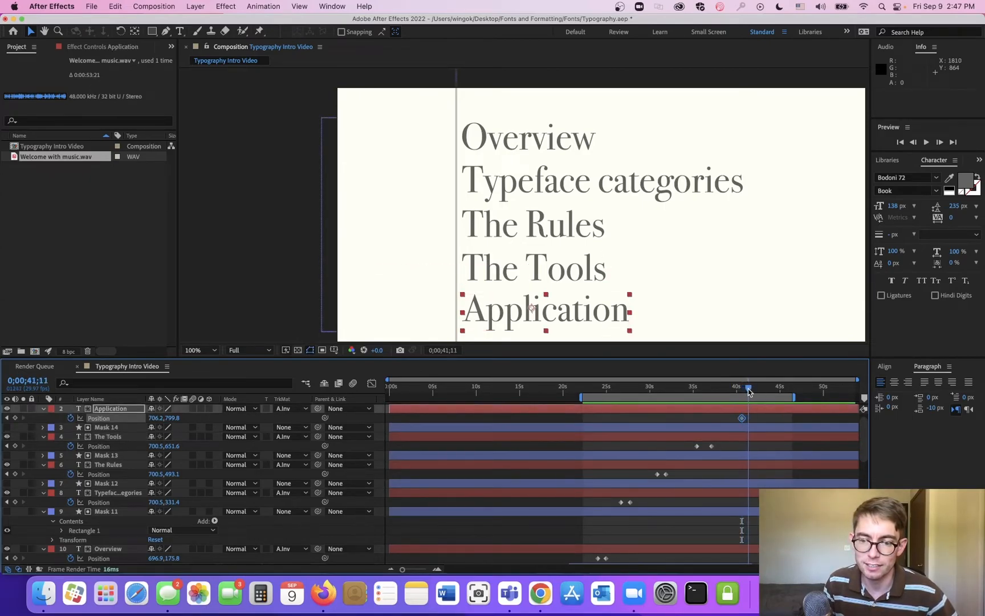
{"action": "left_click", "coordinate": [16, 417]}
- Set the X position of Application to 63.0 at its first keyframe, 0;00;40;17
{"action": "left_click", "coordinate": [7, 418]}
{"action": "left_click", "coordinate": [157, 418]}
{"action": "type", "text": "1"}
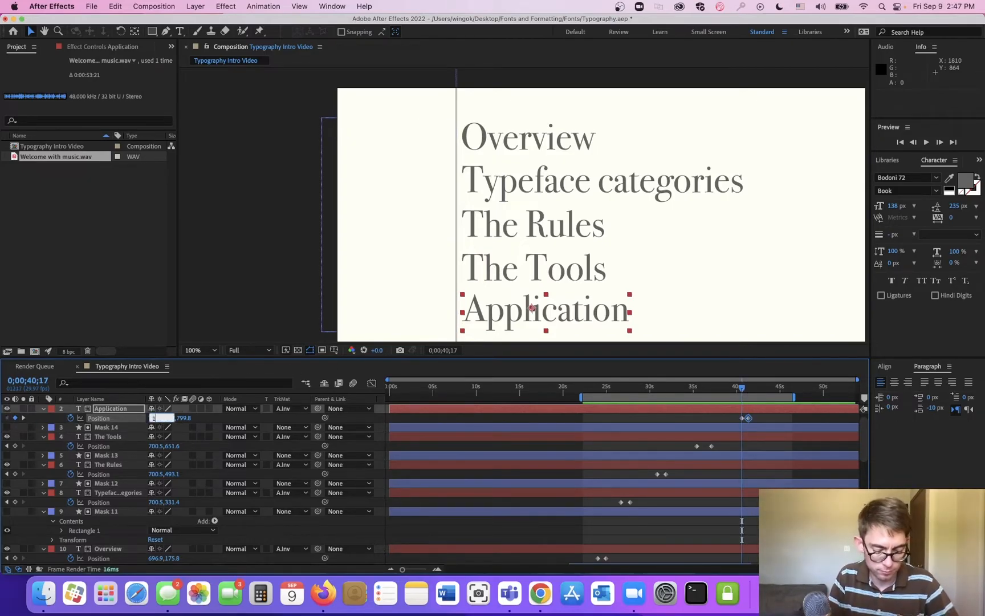
{"action": "type", "text": "65"}
{"action": "key", "text": "Return"}
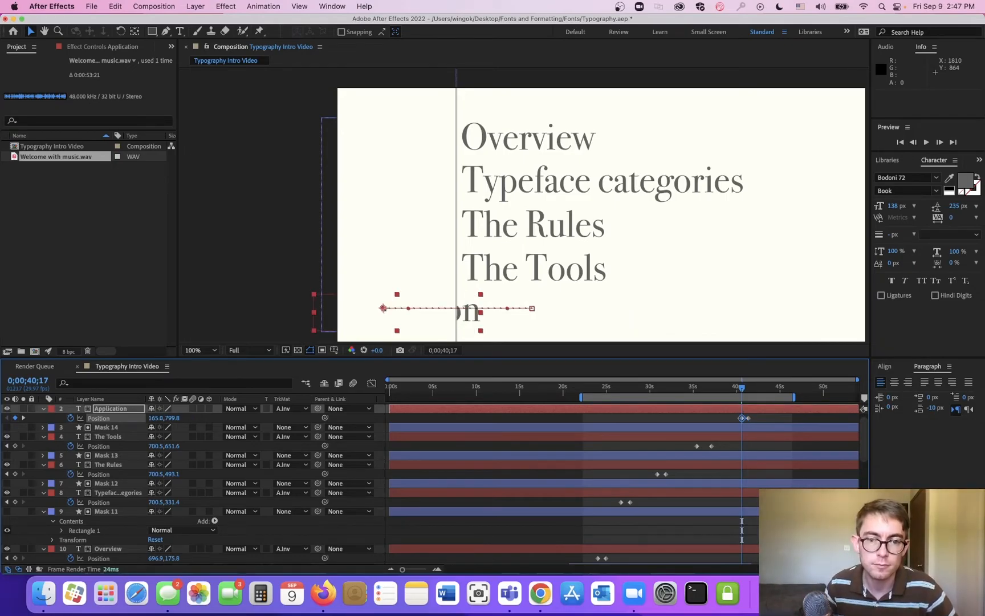
{"action": "left_click_drag", "start_coordinate": [157, 418], "coordinate": [112, 420]}
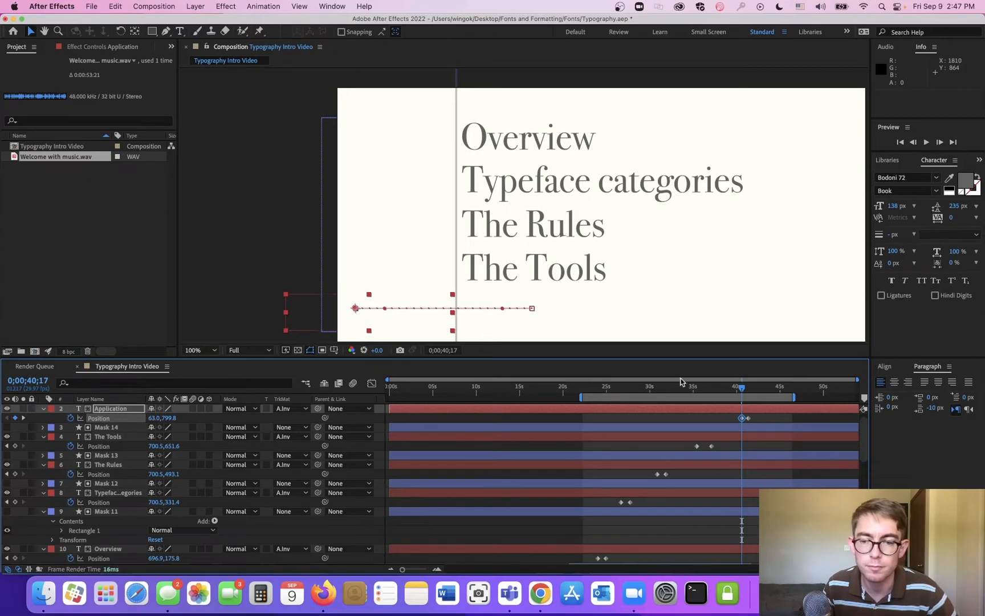
- Move Application's end Position keyframe to 0;00;41;26 and The Tools' end Position keyframe to 0;00;37;00
{"action": "left_click_drag", "start_coordinate": [749, 422], "coordinate": [753, 421]}
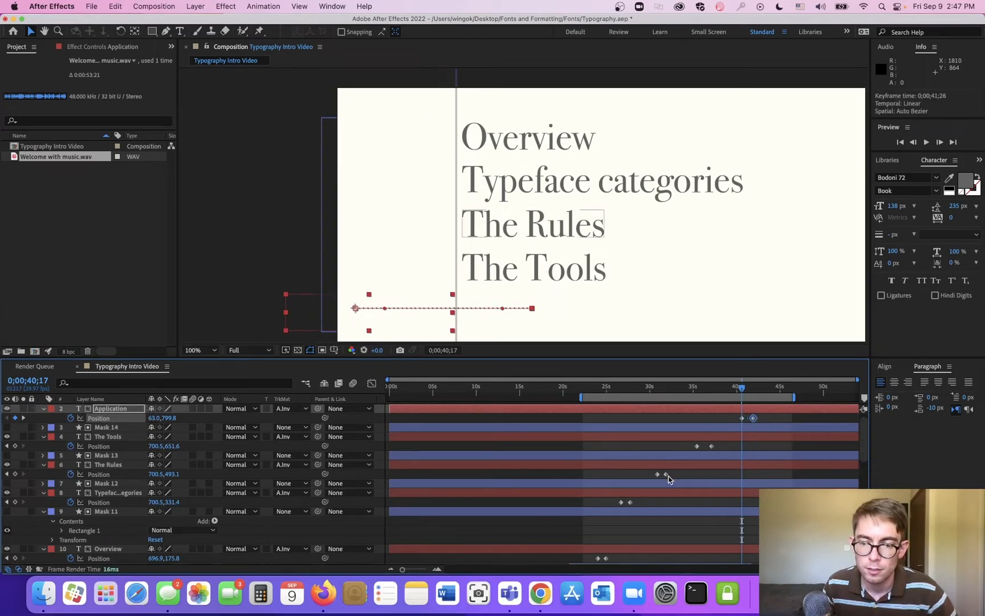
{"action": "left_click", "coordinate": [711, 446]}
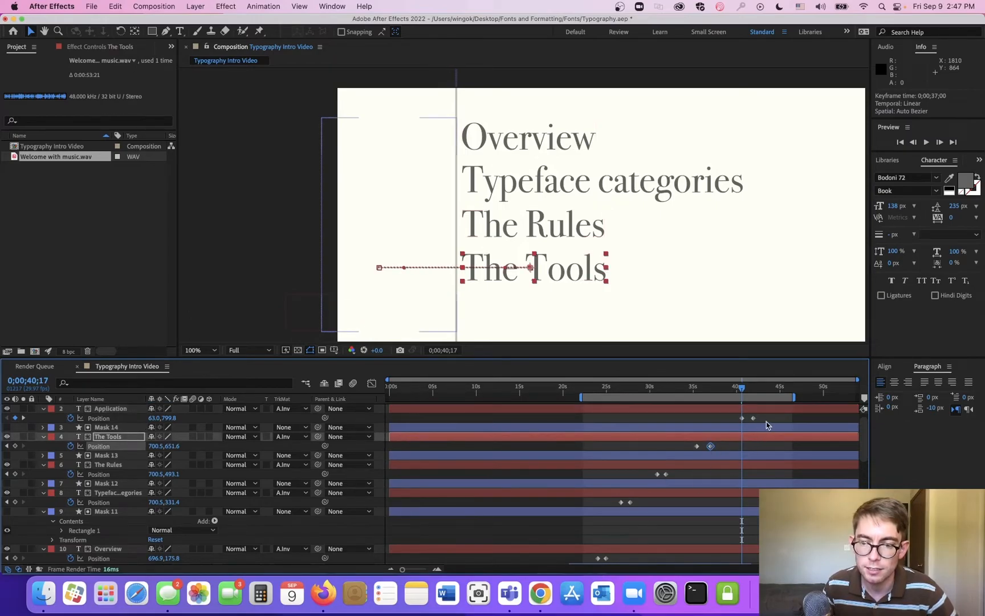
- Apply Easy Ease to both Position keyframes of all five headings, from Overview to Application
{"action": "left_click_drag", "start_coordinate": [767, 421], "coordinate": [606, 561]}
{"action": "right_click", "coordinate": [606, 561]}
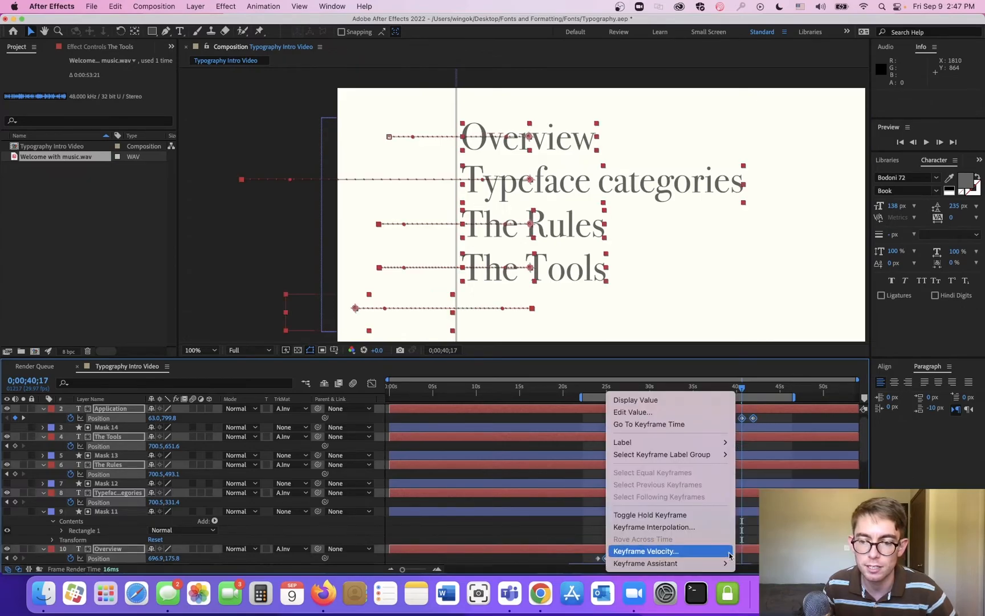
{"action": "left_click", "coordinate": [767, 491]}
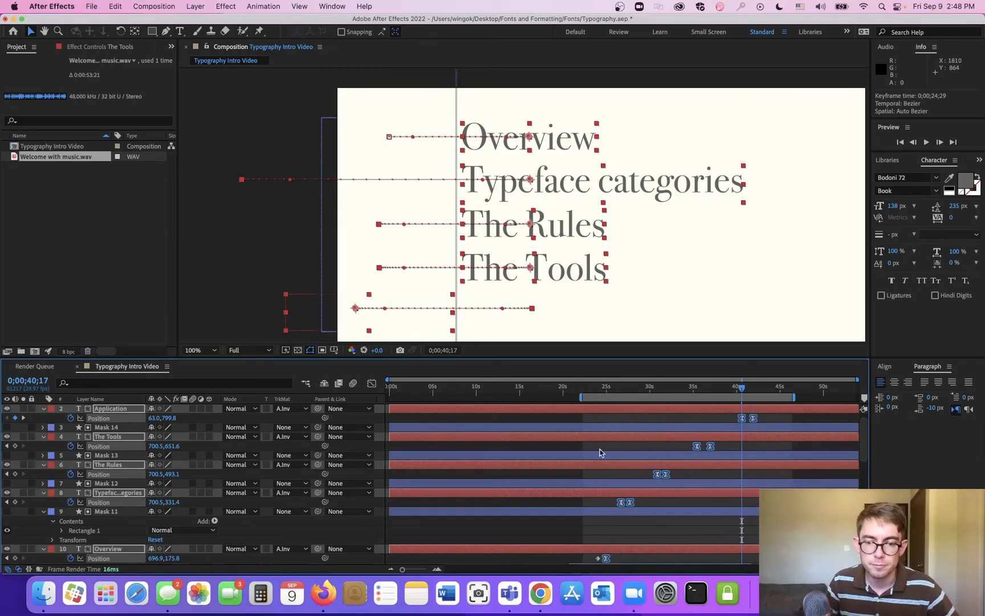
{"action": "left_click_drag", "start_coordinate": [587, 561], "coordinate": [755, 416]}
{"action": "right_click", "coordinate": [755, 418]}
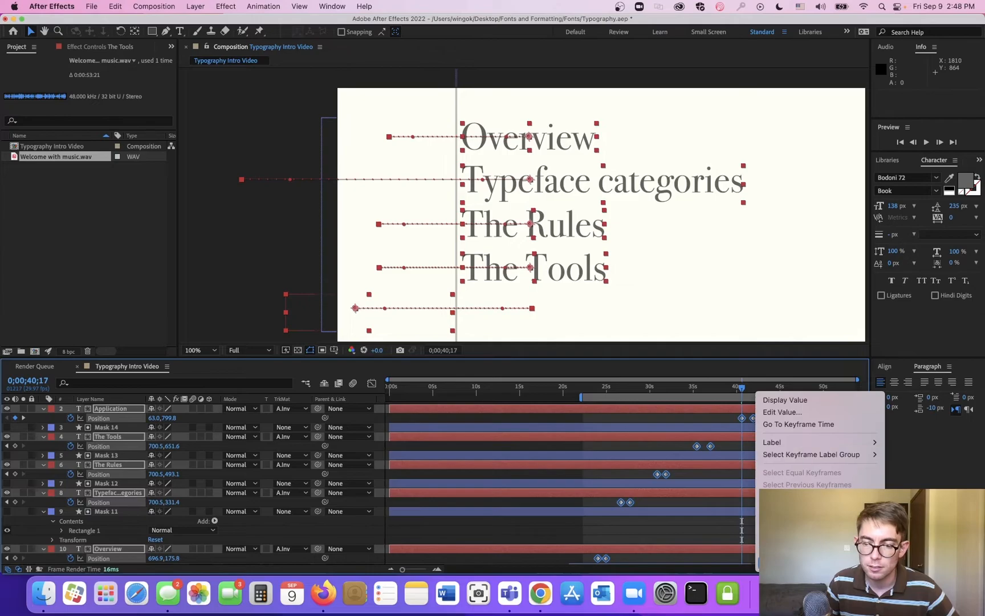
{"action": "mouse_move", "coordinate": [766, 562]}
{"action": "left_click", "coordinate": [680, 490]}
- Preview the heading animation from 0;00;23;07 and stop at 0;00;45;20
{"action": "left_click", "coordinate": [593, 388]}
{"action": "key", "text": "space"}
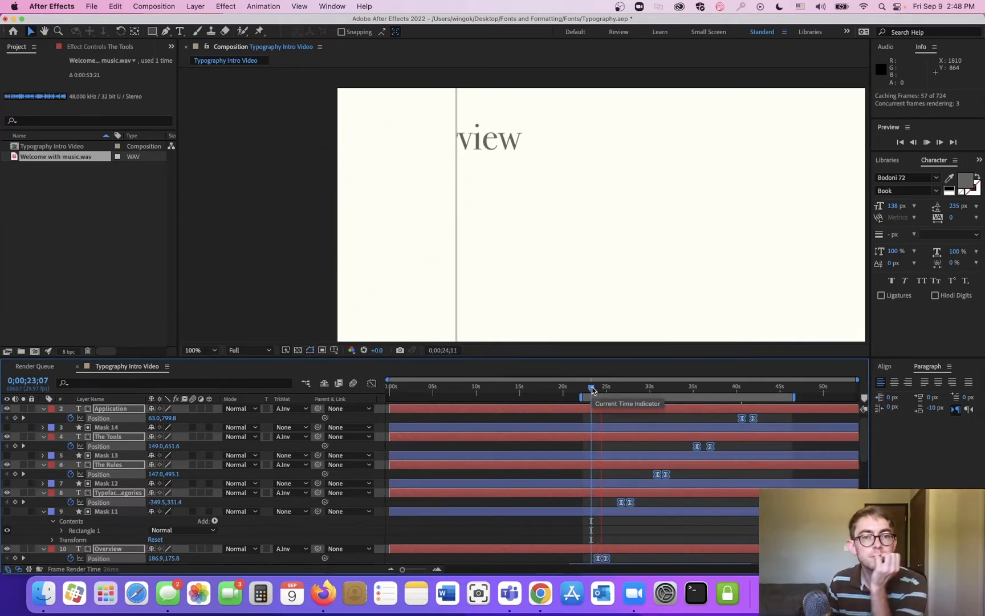
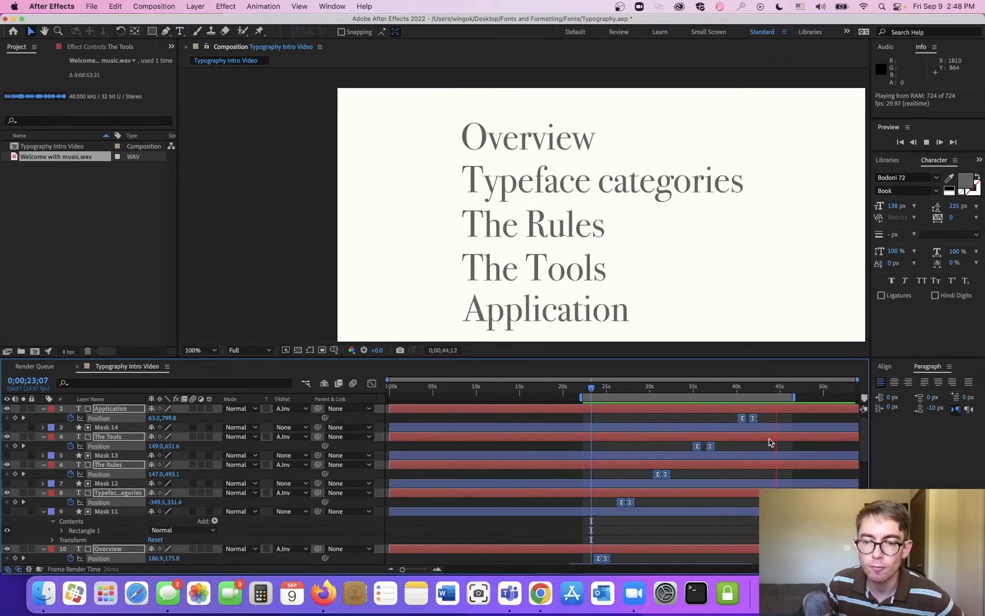
{"action": "key", "text": "space"}
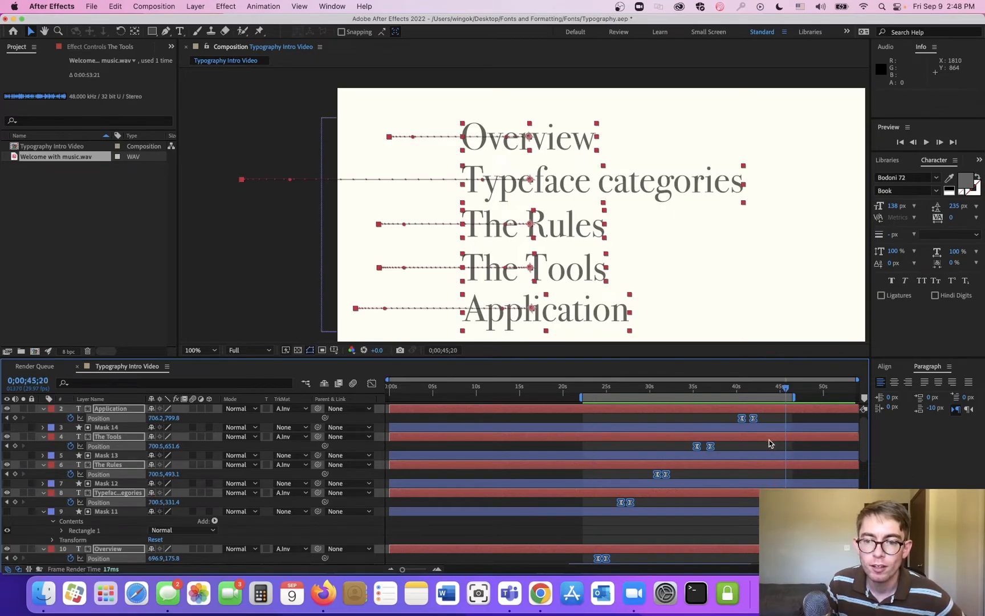
- Move The Tools' end Position keyframe to 0;00;36;22 and select Application's end keyframe
{"action": "left_click", "coordinate": [731, 465]}
{"action": "left_click", "coordinate": [715, 448]}
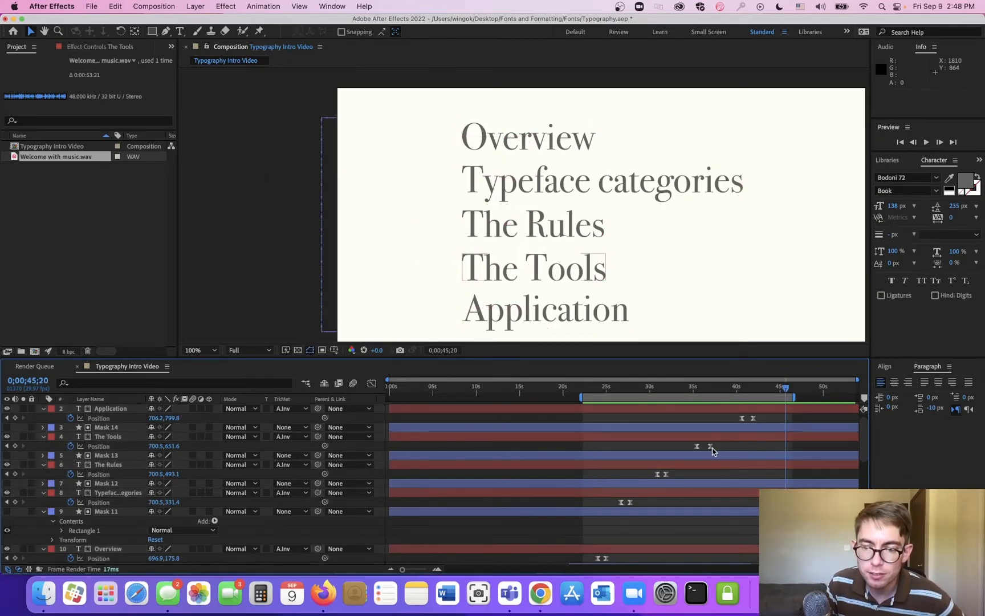
{"action": "left_click", "coordinate": [710, 446]}
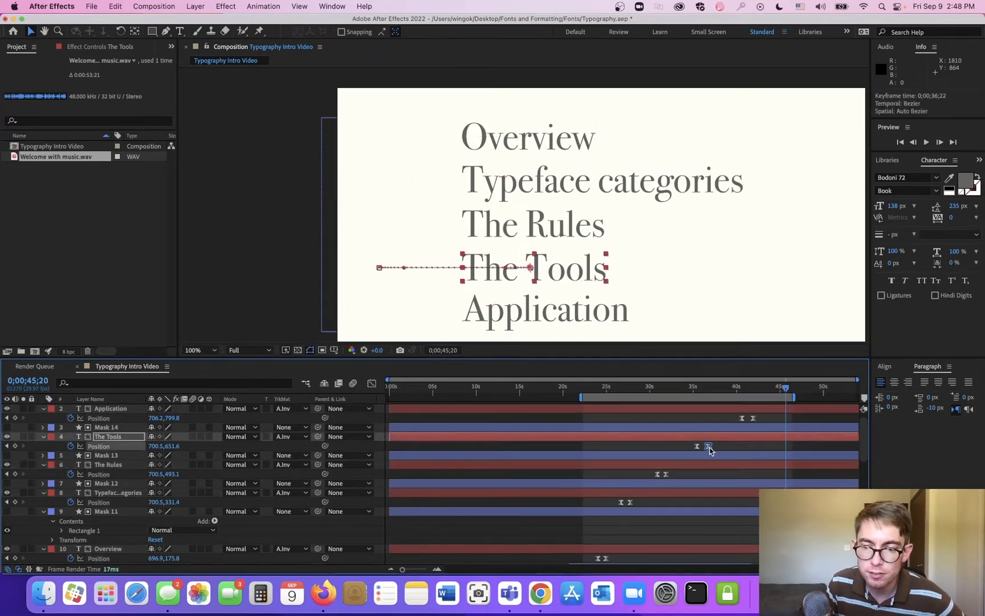
{"action": "left_click", "coordinate": [753, 418]}
- Extend the Vertical line 3 layer to the end of the composition and scrub to 0;00;44;17
{"action": "scroll", "coordinate": [747, 483], "scroll_direction": "up", "scroll_amount": 1}
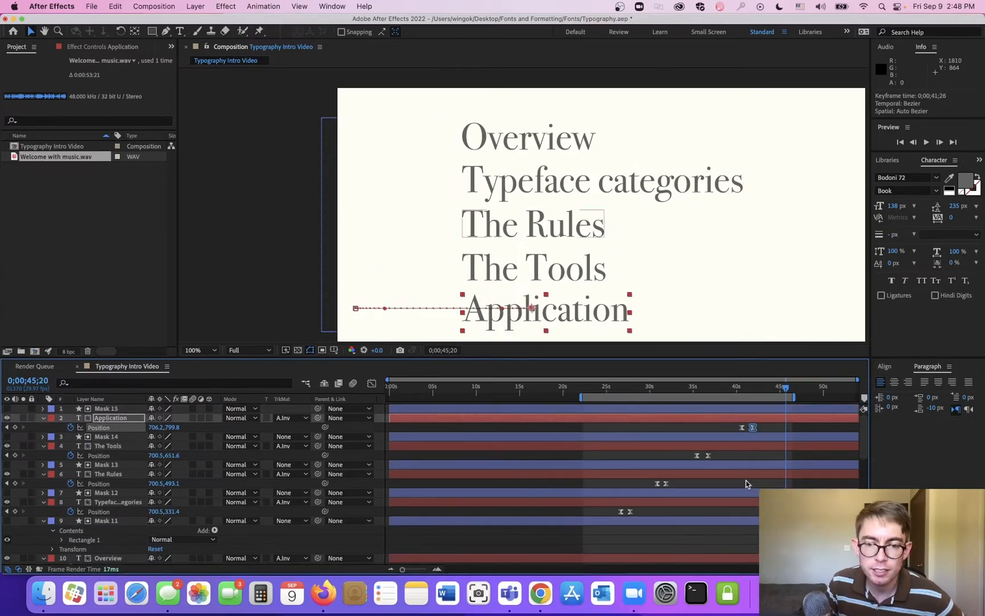
{"action": "scroll", "coordinate": [746, 480], "scroll_direction": "down", "scroll_amount": 5}
{"action": "left_click", "coordinate": [716, 473]}
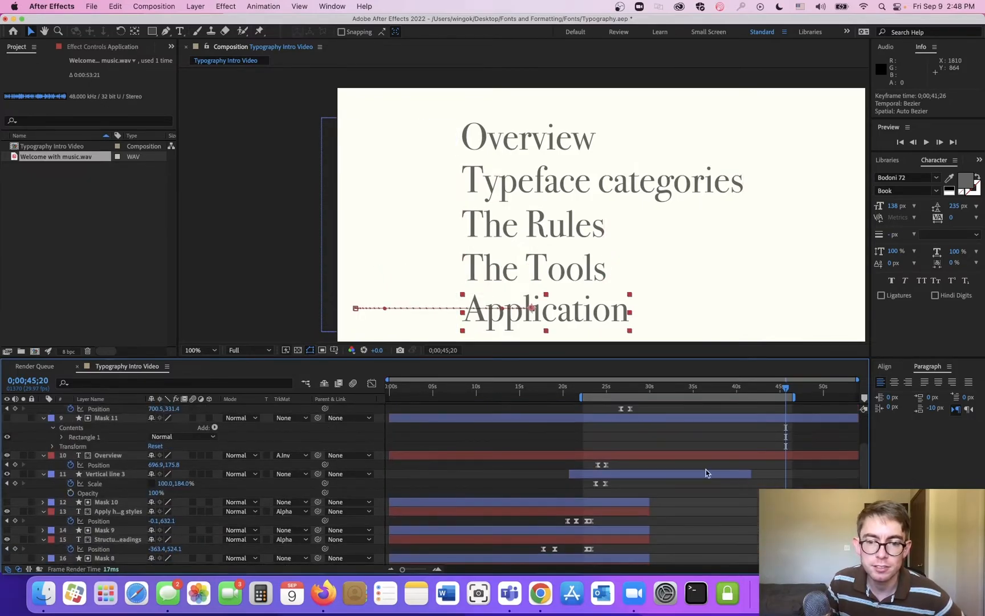
{"action": "left_click_drag", "start_coordinate": [751, 474], "coordinate": [872, 471]}
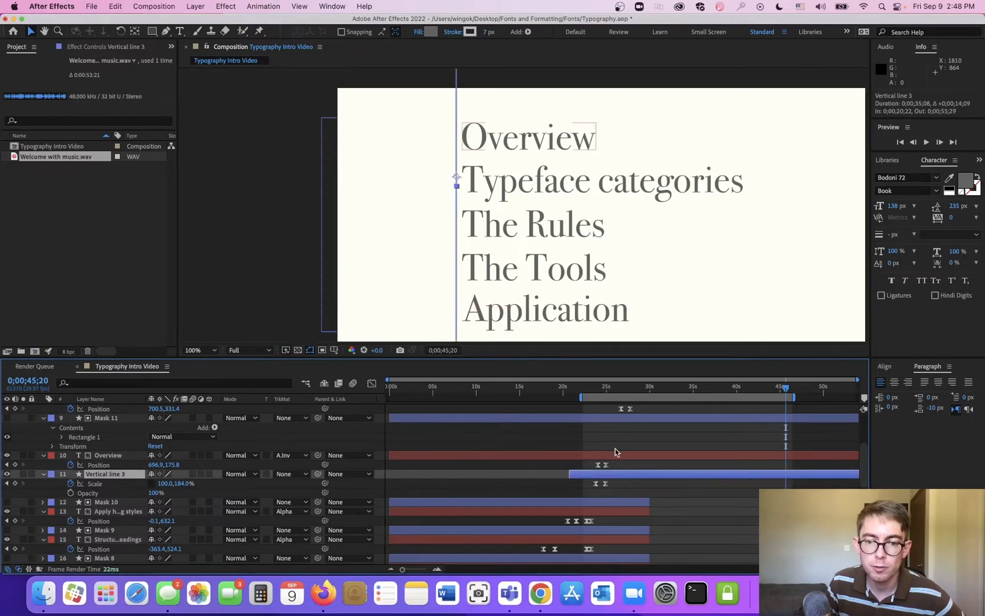
{"action": "left_click", "coordinate": [607, 390]}
{"action": "left_click_drag", "start_coordinate": [607, 393], "coordinate": [776, 414]}
- Fit the whole composition in the viewer and scrub through the headings to 0;00;45;20
{"action": "key", "text": "comma"}
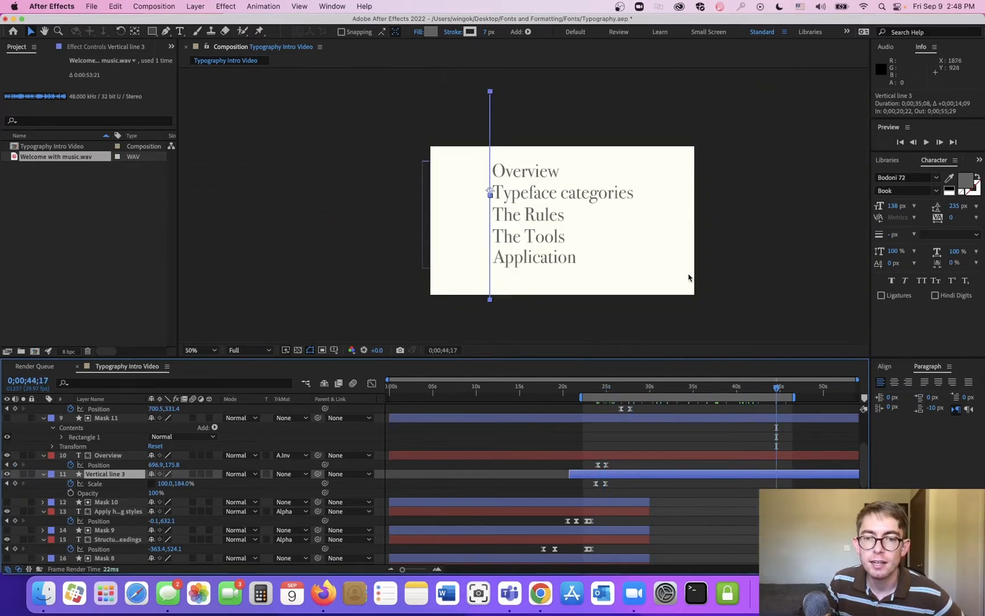
{"action": "key", "text": "period"}
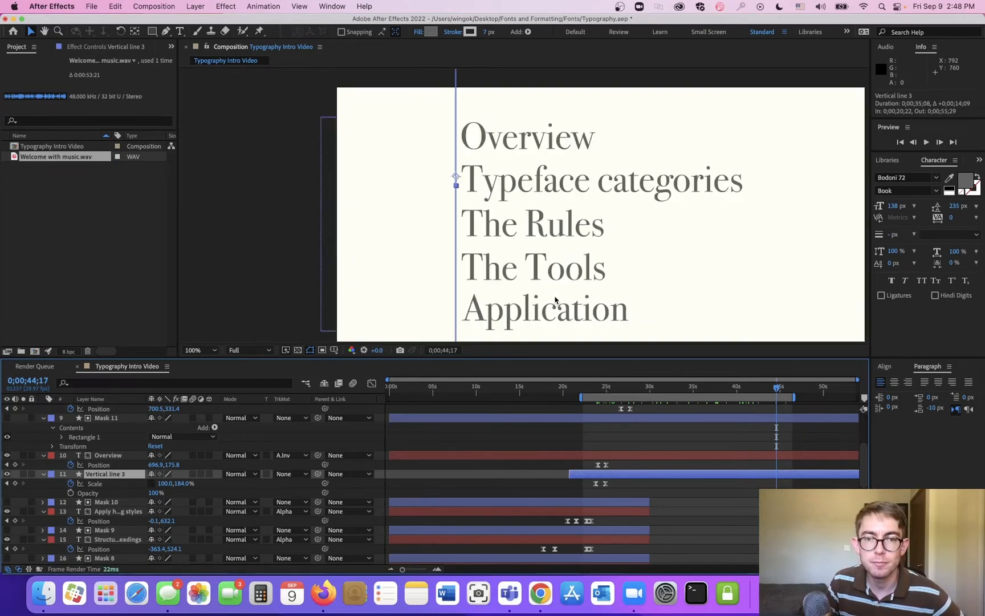
{"action": "left_click_drag", "start_coordinate": [580, 284], "coordinate": [531, 223]}
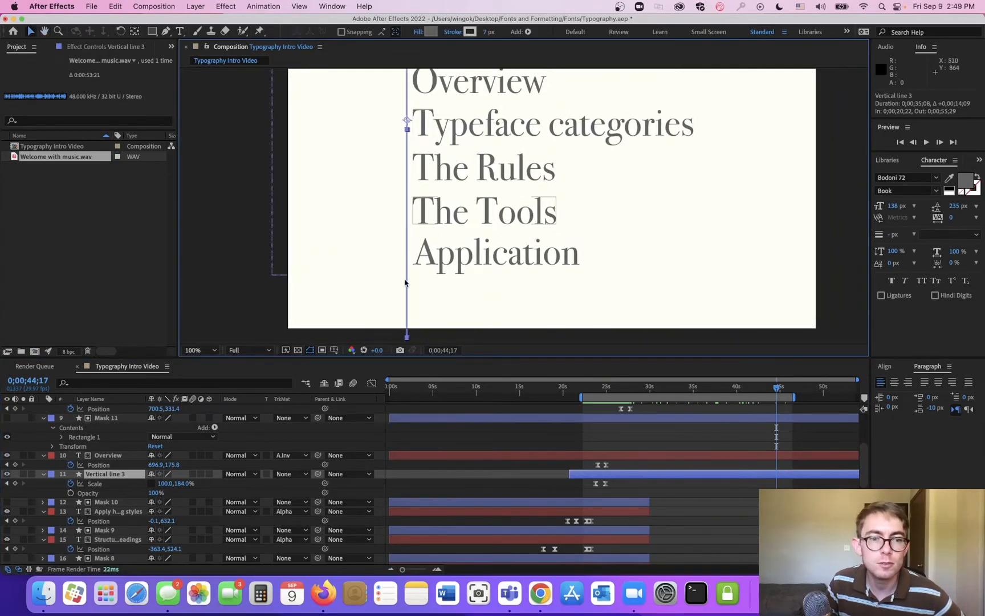
{"action": "left_click", "coordinate": [264, 350]}
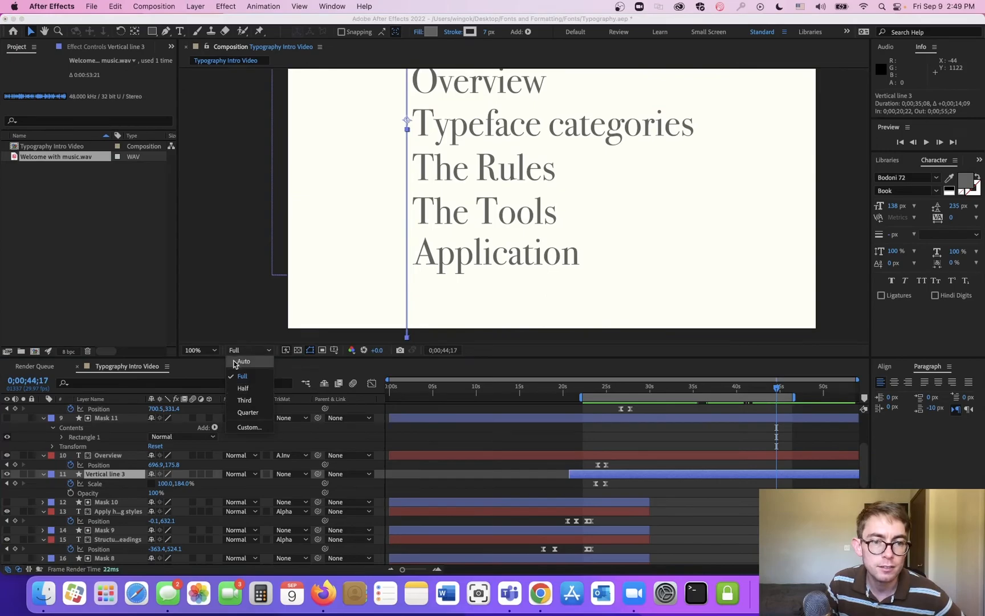
{"action": "left_click", "coordinate": [206, 351]}
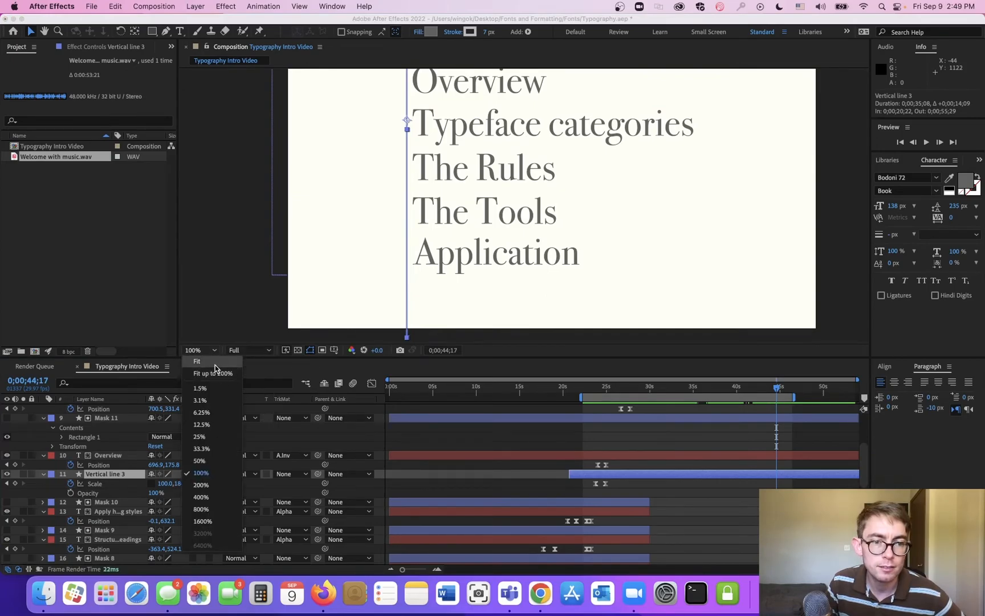
{"action": "left_click", "coordinate": [215, 363]}
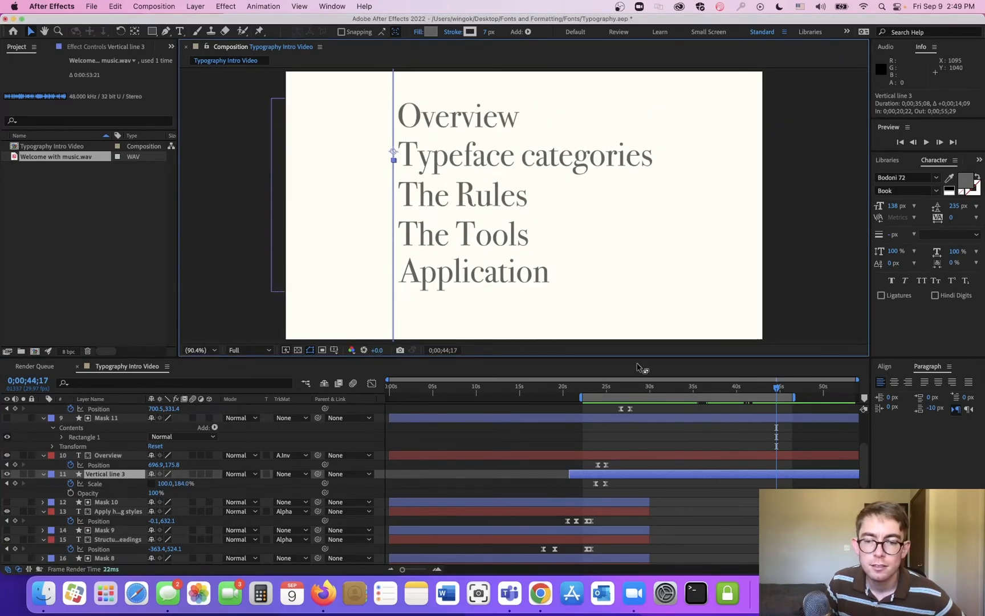
{"action": "left_click_drag", "start_coordinate": [614, 393], "coordinate": [784, 388]}
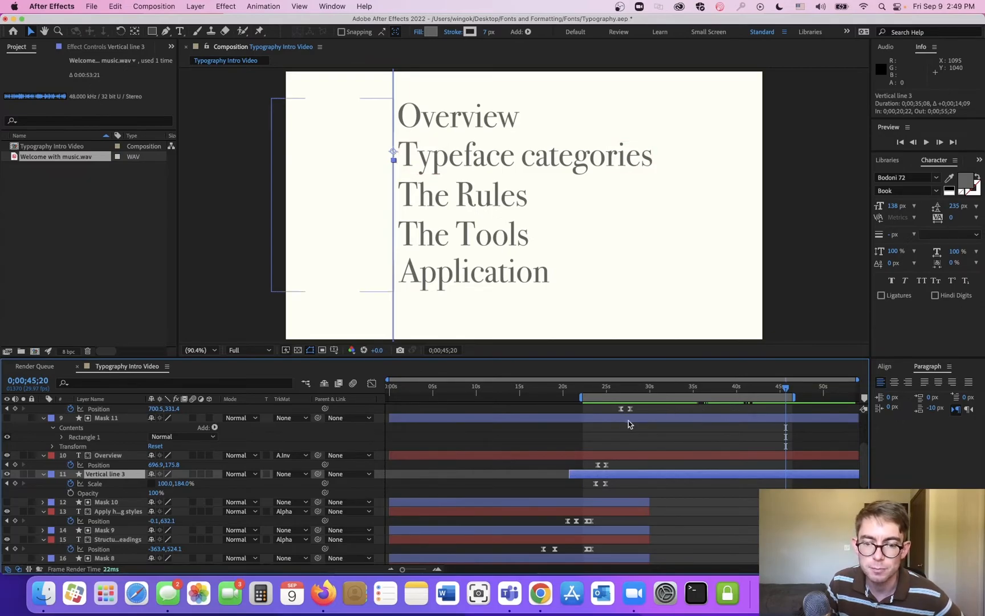
- Select the Position keyframes of all five headings and show their speed curves in the Graph Editor
{"action": "scroll", "coordinate": [629, 420], "scroll_direction": "up", "scroll_amount": 5}
{"action": "scroll", "coordinate": [693, 460], "scroll_direction": "down", "scroll_amount": 1}
{"action": "scroll", "coordinate": [769, 434], "scroll_direction": "down", "scroll_amount": 1}
{"action": "scroll", "coordinate": [769, 435], "scroll_direction": "up", "scroll_amount": 2}
{"action": "left_click_drag", "start_coordinate": [775, 426], "coordinate": [613, 541]}
{"action": "scroll", "coordinate": [613, 524], "scroll_direction": "down", "scroll_amount": 3}
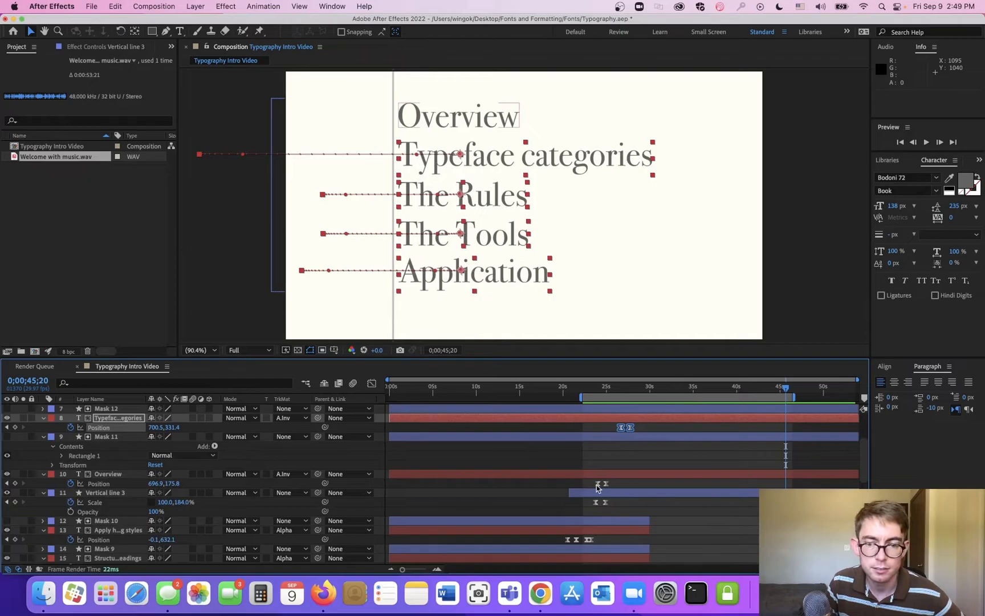
{"action": "left_click_drag", "start_coordinate": [585, 485], "coordinate": [778, 358]}
{"action": "left_click", "coordinate": [372, 383]}
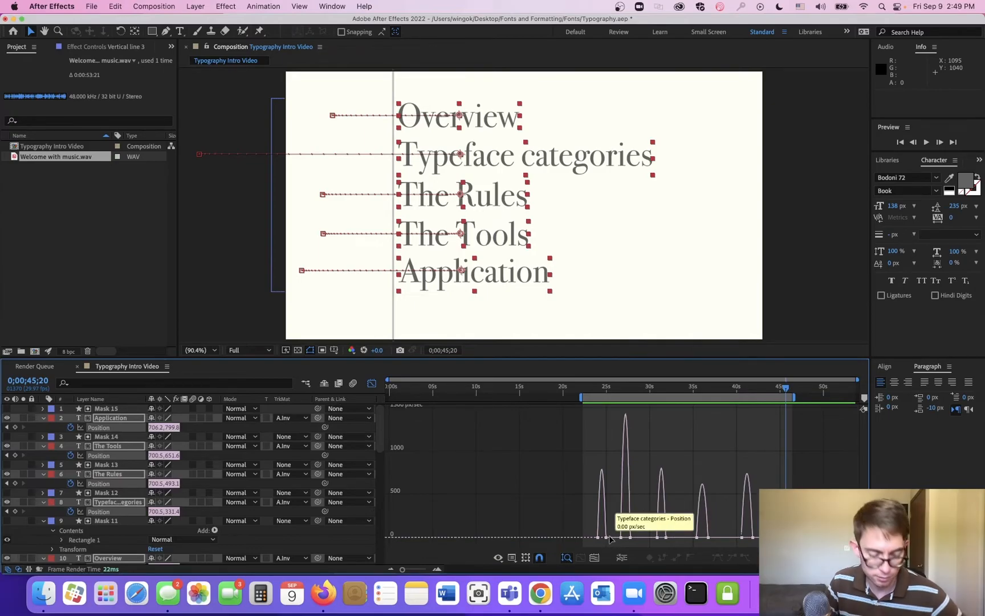
- Reshape the Position speed curves of Overview, Typeface categories and The Rules to peak early and slow down gradually
{"action": "scroll", "coordinate": [605, 538], "scroll_direction": "up", "scroll_amount": 3}
{"action": "left_click_drag", "start_coordinate": [627, 532], "coordinate": [576, 549]}
{"action": "left_click_drag", "start_coordinate": [750, 526], "coordinate": [461, 504]}
{"action": "left_click_drag", "start_coordinate": [651, 510], "coordinate": [502, 546]}
{"action": "left_click_drag", "start_coordinate": [584, 539], "coordinate": [547, 537]}
- Reshape the Position speed curves of The Tools and Application to peak early, and return to the layer bar view
{"action": "left_click_drag", "start_coordinate": [758, 510], "coordinate": [674, 547]}
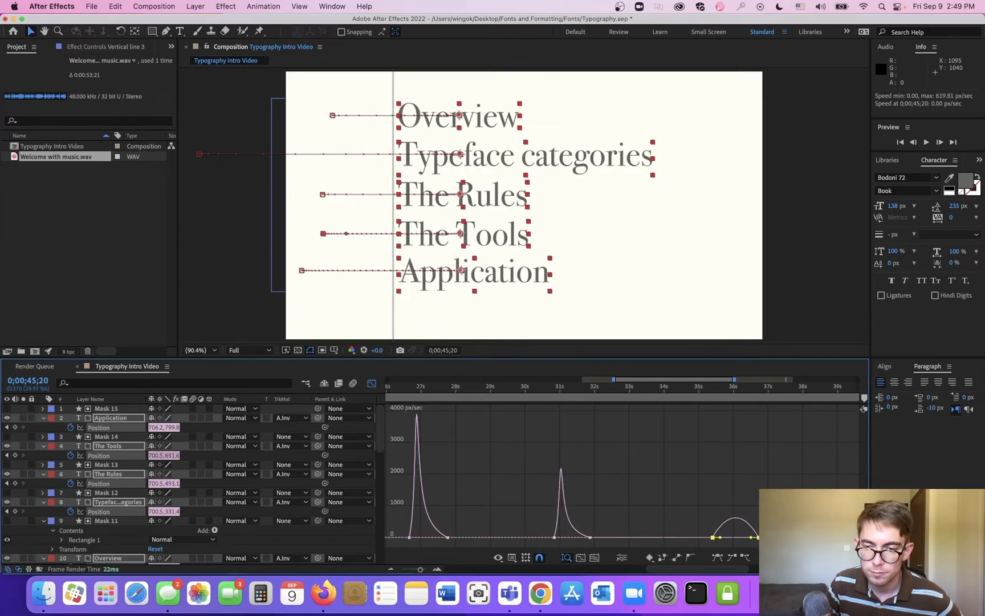
{"action": "left_click_drag", "start_coordinate": [751, 537], "coordinate": [460, 501]}
{"action": "left_click_drag", "start_coordinate": [758, 511], "coordinate": [621, 555]}
{"action": "left_click_drag", "start_coordinate": [707, 537], "coordinate": [641, 548]}
{"action": "left_click", "coordinate": [372, 383]}
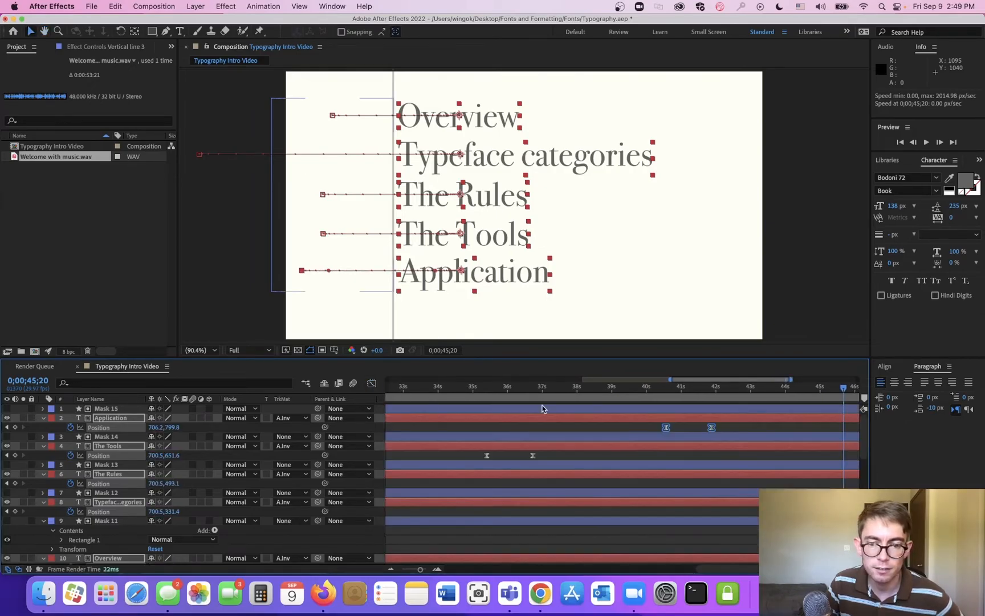
- Preview the reshaped heading animation from 0;00;25;02
{"action": "scroll", "coordinate": [551, 445], "scroll_direction": "down", "scroll_amount": 2}
{"action": "scroll", "coordinate": [565, 448], "scroll_direction": "down", "scroll_amount": 2}
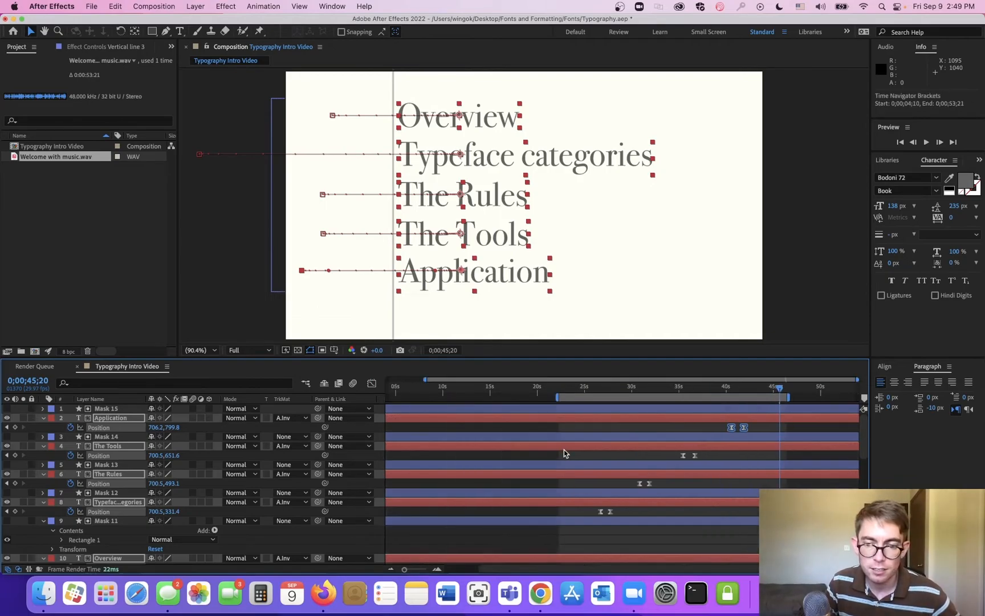
{"action": "left_click_drag", "start_coordinate": [573, 391], "coordinate": [585, 392]}
{"action": "key", "text": "space"}
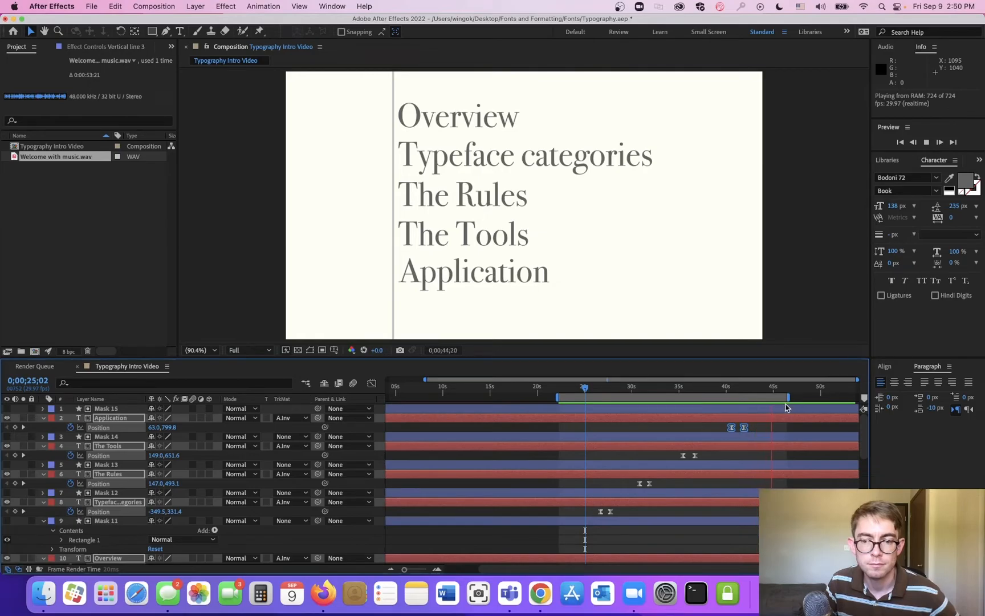
- Stop the preview at 0;00;45;23 and extend the end of the work area to 0;00;51;29
{"action": "key", "text": "space"}
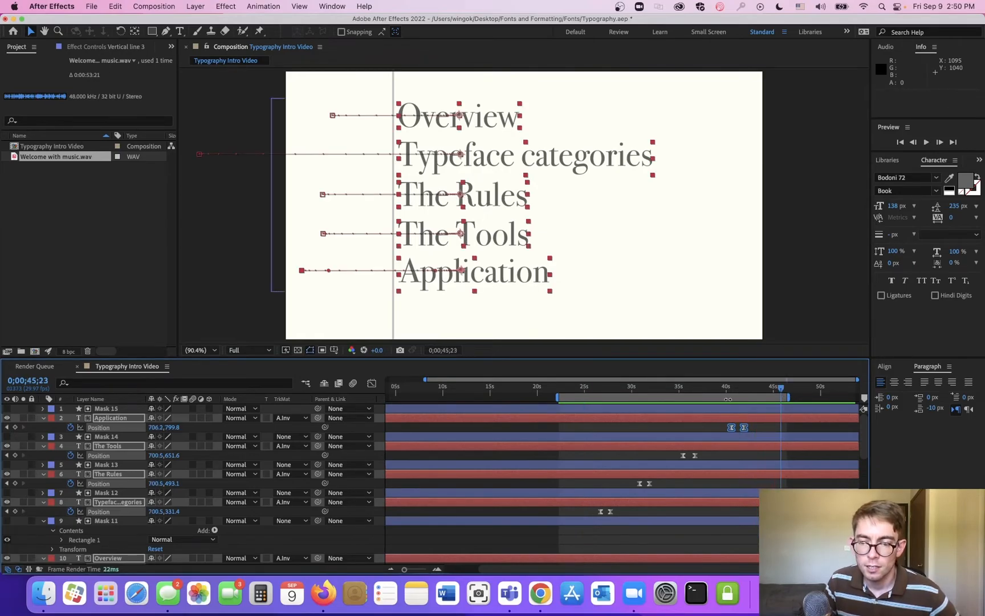
{"action": "scroll", "coordinate": [791, 455], "scroll_direction": "down", "scroll_amount": 1}
{"action": "scroll", "coordinate": [801, 460], "scroll_direction": "up", "scroll_amount": 1}
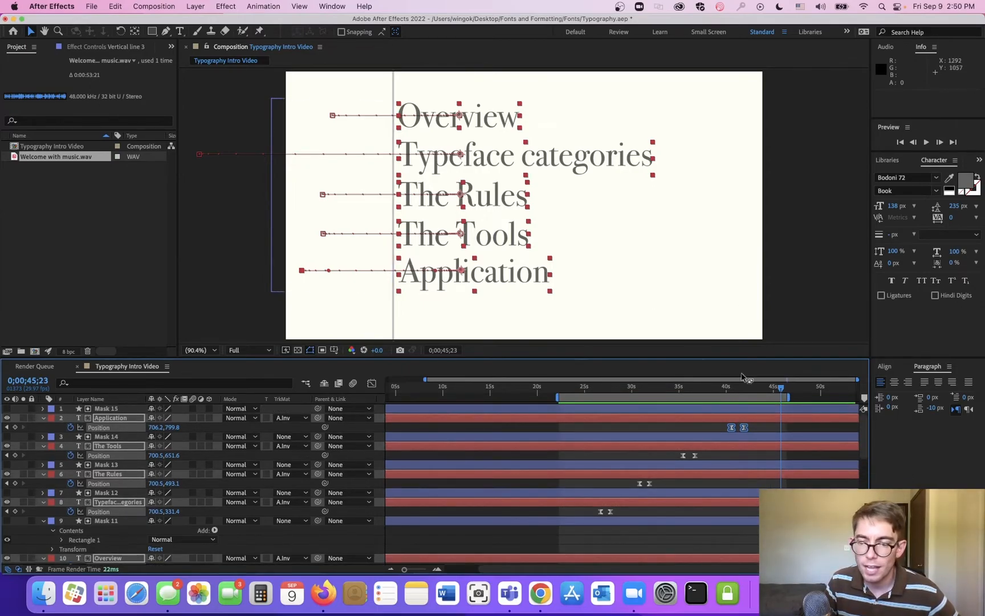
{"action": "left_click_drag", "start_coordinate": [793, 399], "coordinate": [845, 398]}
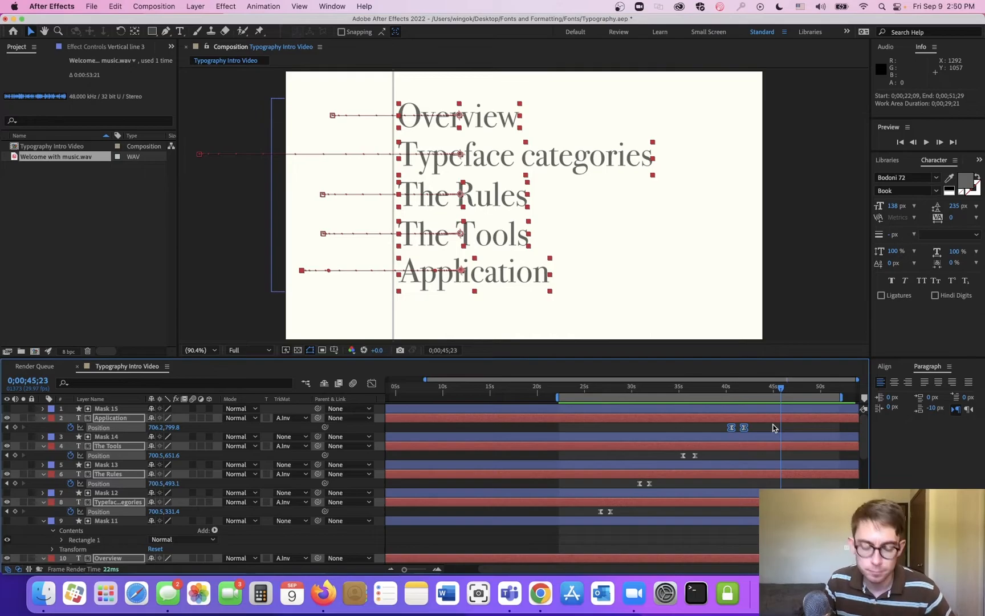
- Copy Application's two Position keyframes and paste them at 0;00;45;23, undoing the mistaken paste of duplicate heading layers
{"action": "key", "text": "super+v"}
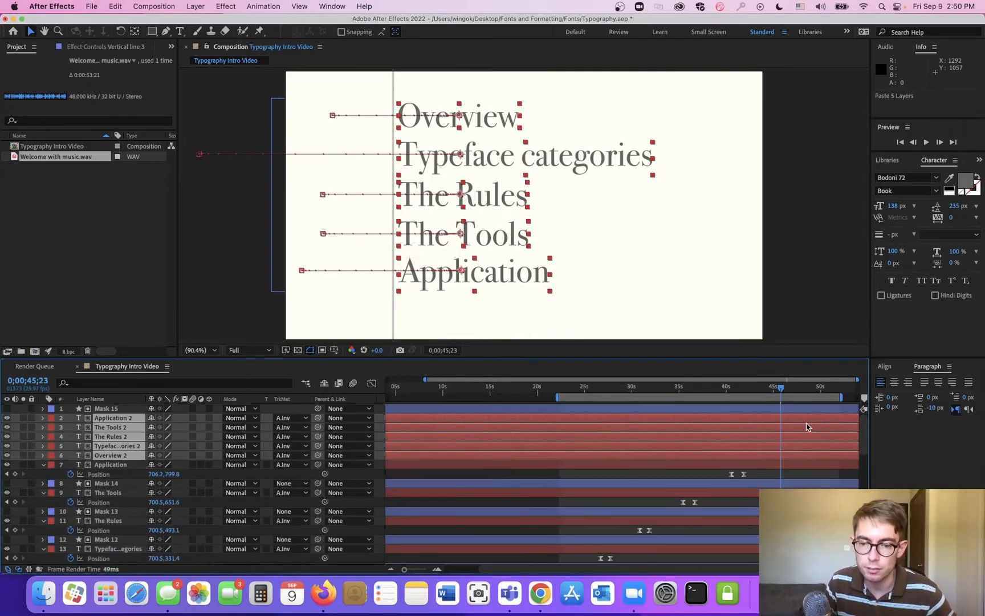
{"action": "key", "text": "super+z"}
{"action": "left_click_drag", "start_coordinate": [767, 424], "coordinate": [726, 434]}
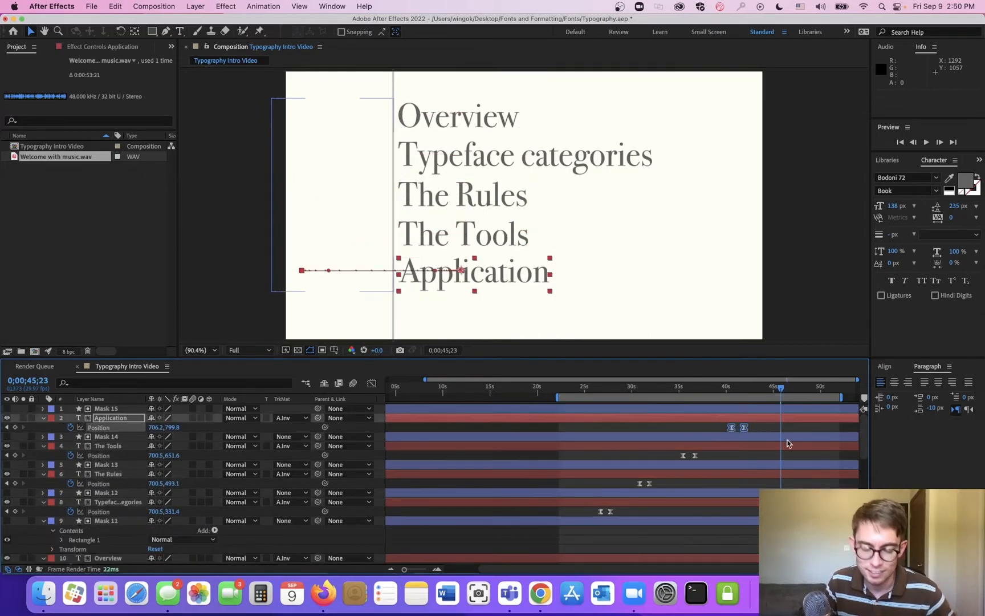
{"action": "key", "text": "super+v"}
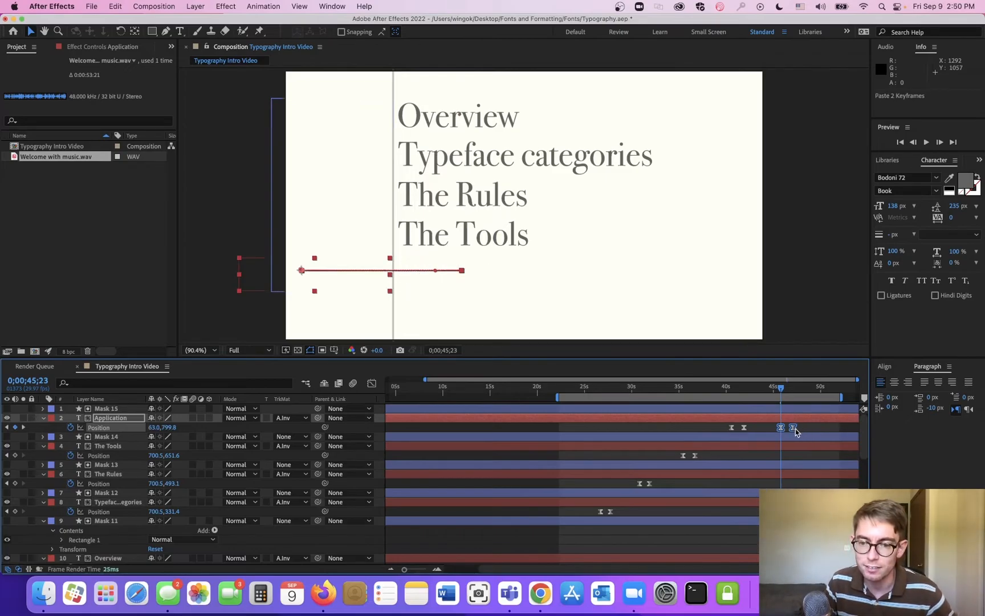
- Time-reverse the two pasted Application Position keyframes so the heading slides back behind the line
{"action": "right_click", "coordinate": [795, 429]}
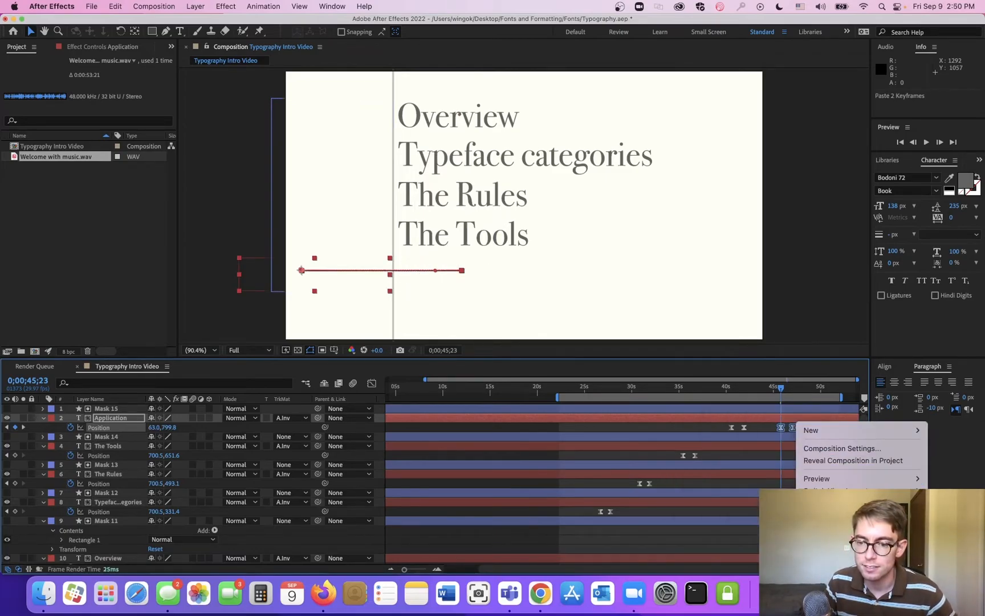
{"action": "left_click", "coordinate": [786, 430]}
{"action": "scroll", "coordinate": [787, 431], "scroll_direction": "up", "scroll_amount": 2}
{"action": "right_click", "coordinate": [800, 429]}
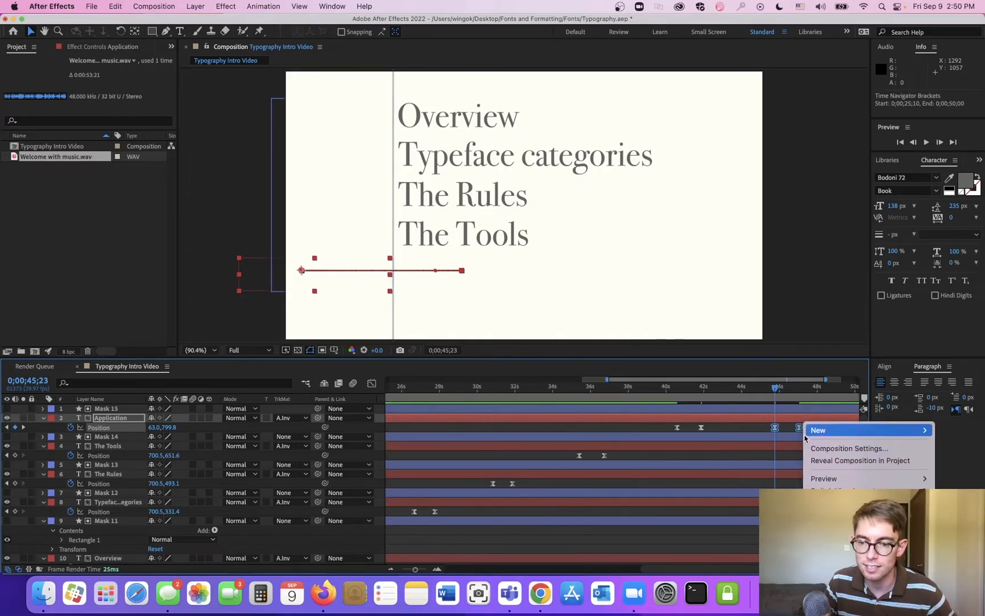
{"action": "mouse_move", "coordinate": [807, 431]}
{"action": "left_click", "coordinate": [794, 404]}
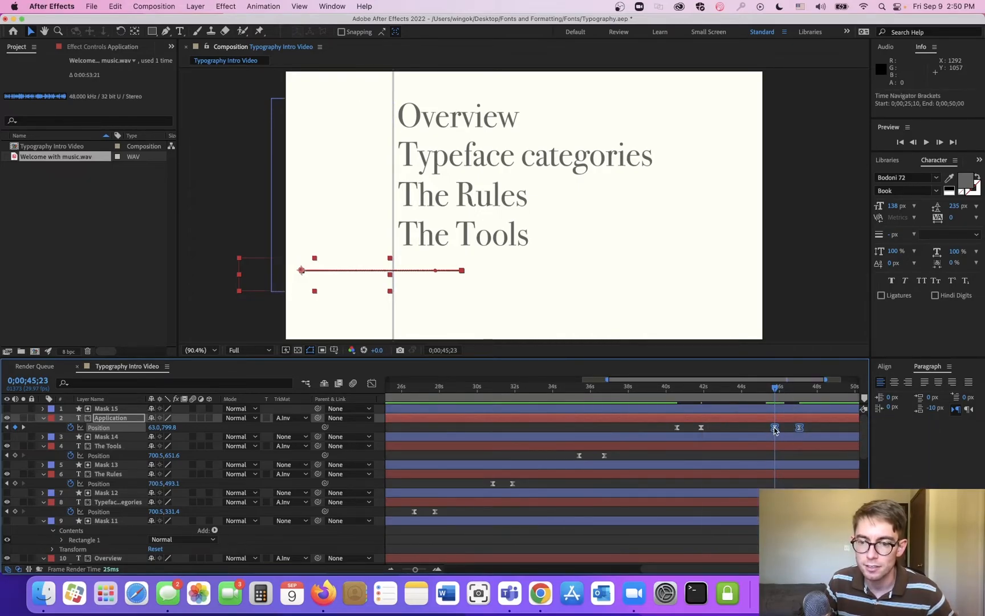
{"action": "right_click", "coordinate": [774, 427]}
{"action": "mouse_move", "coordinate": [805, 563]}
{"action": "left_click", "coordinate": [642, 490]}
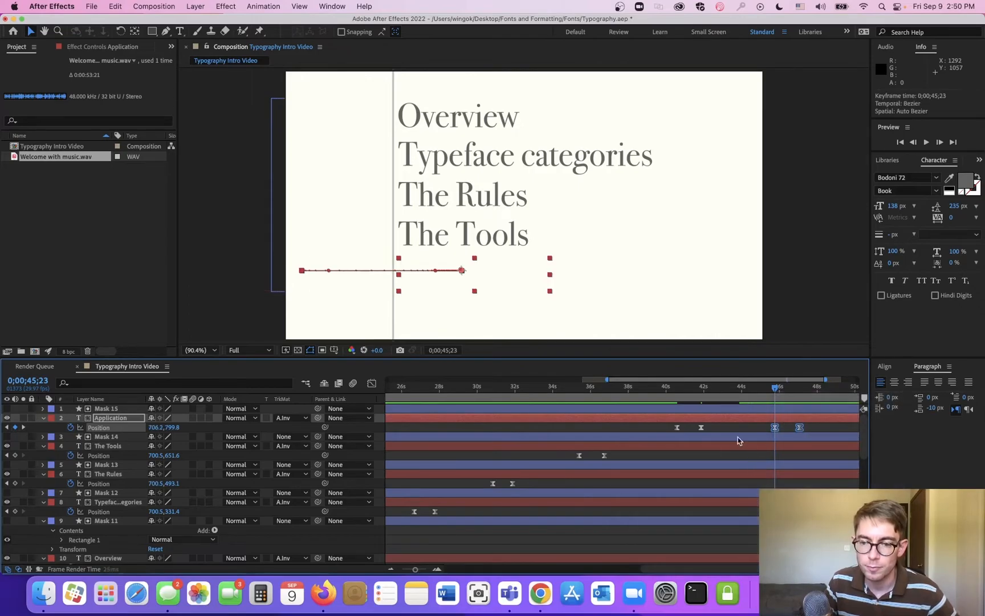
- Try to reshape the speed curve of Application's reversed keyframes in the Graph Editor, and return to the layer bar view
{"action": "left_click", "coordinate": [371, 386]}
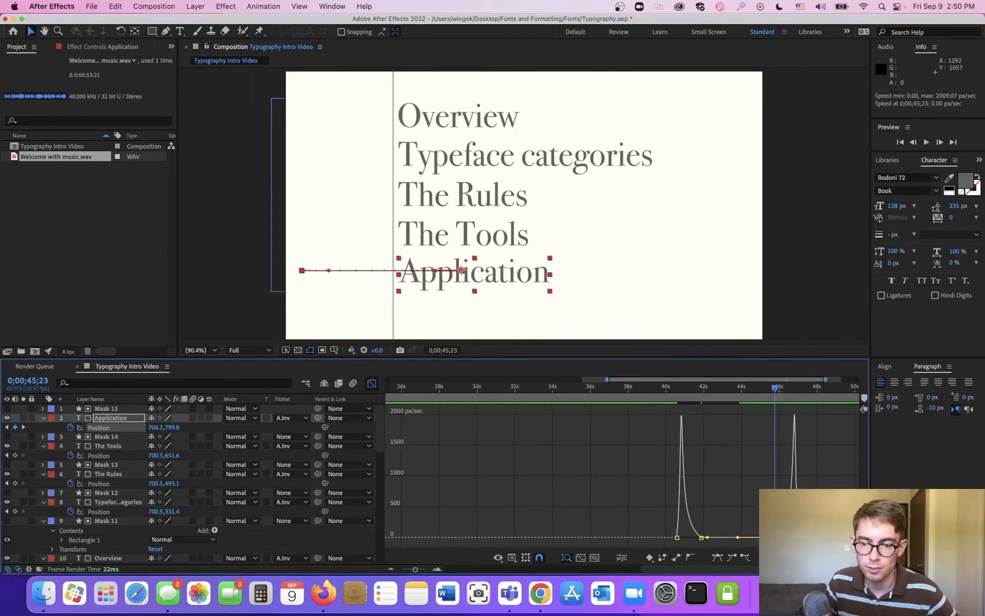
{"action": "key", "text": "super+z"}
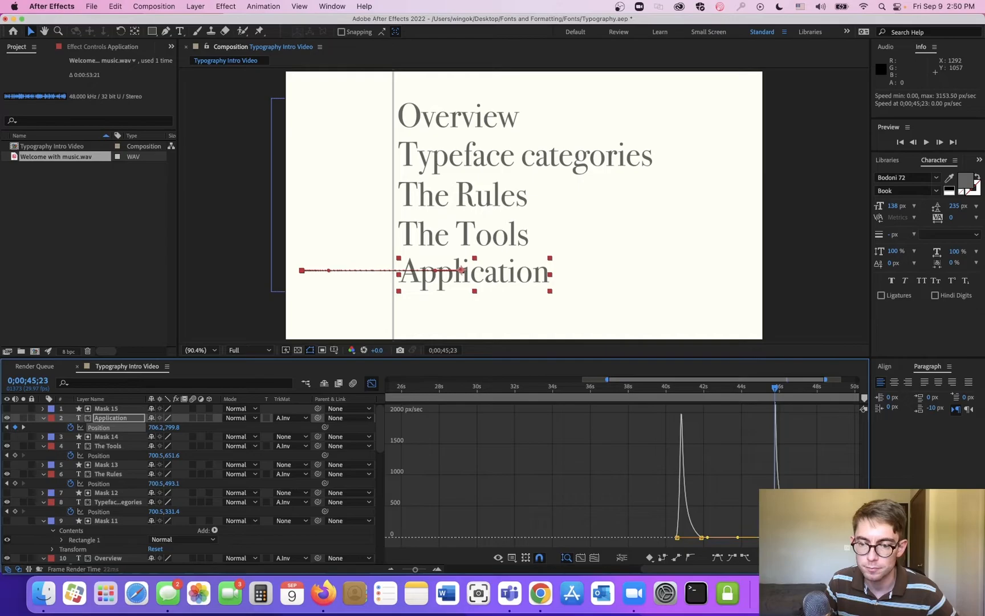
{"action": "left_click", "coordinate": [371, 383]}
- Copy the Position keyframe pairs of The Tools, The Rules and Typeface categories and paste each on its own layer at 0;00;45;23
{"action": "left_click_drag", "start_coordinate": [641, 445], "coordinate": [576, 457]}
{"action": "key", "text": "super+z"}
{"action": "key", "text": "super+c"}
{"action": "key", "text": "super+v"}
{"action": "left_click_drag", "start_coordinate": [523, 483], "coordinate": [405, 516]}
{"action": "key", "text": "super+c"}
{"action": "key", "text": "super+v"}
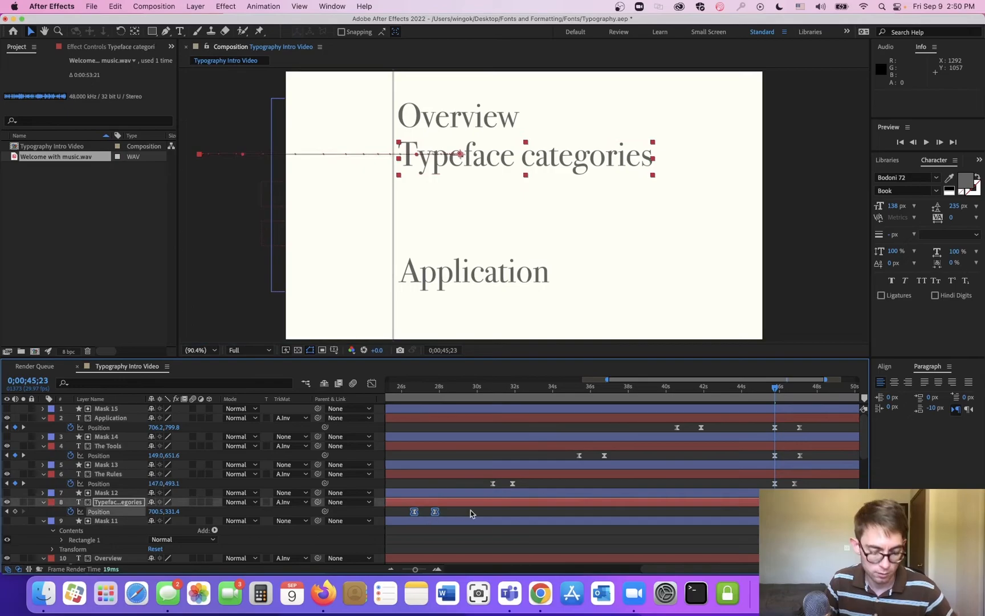
{"action": "key", "text": "super+v"}
- Collapse Mask 11, copy Overview's two Position keyframes and paste them on the same layer at 0;00;45;23
{"action": "scroll", "coordinate": [710, 489], "scroll_direction": "down", "scroll_amount": 4}
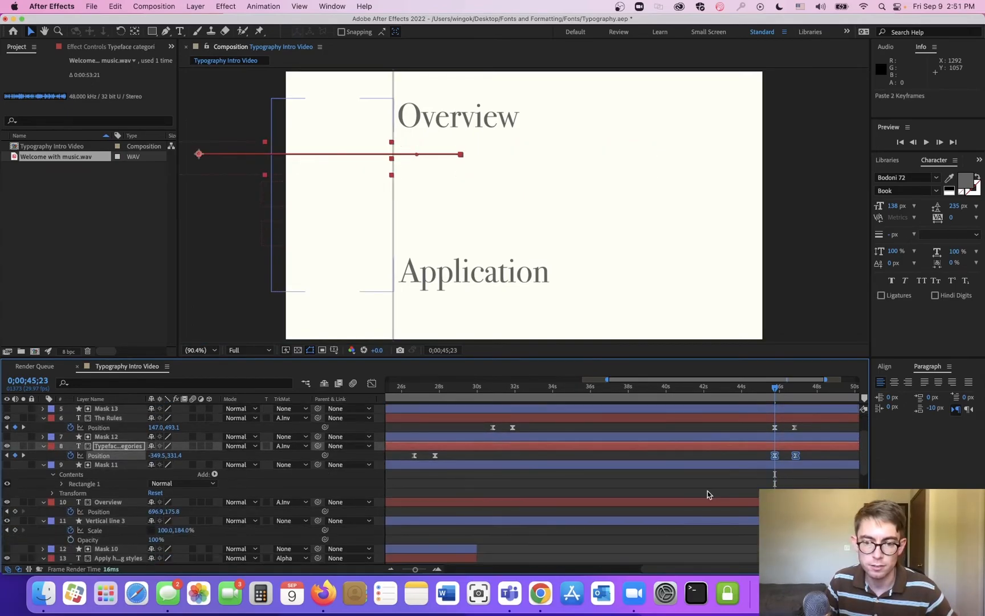
{"action": "mouse_move", "coordinate": [656, 569]}
{"action": "left_mouse_down"}
{"action": "mouse_move", "coordinate": [543, 570]}
{"action": "mouse_move", "coordinate": [670, 570]}
{"action": "left_mouse_up"}
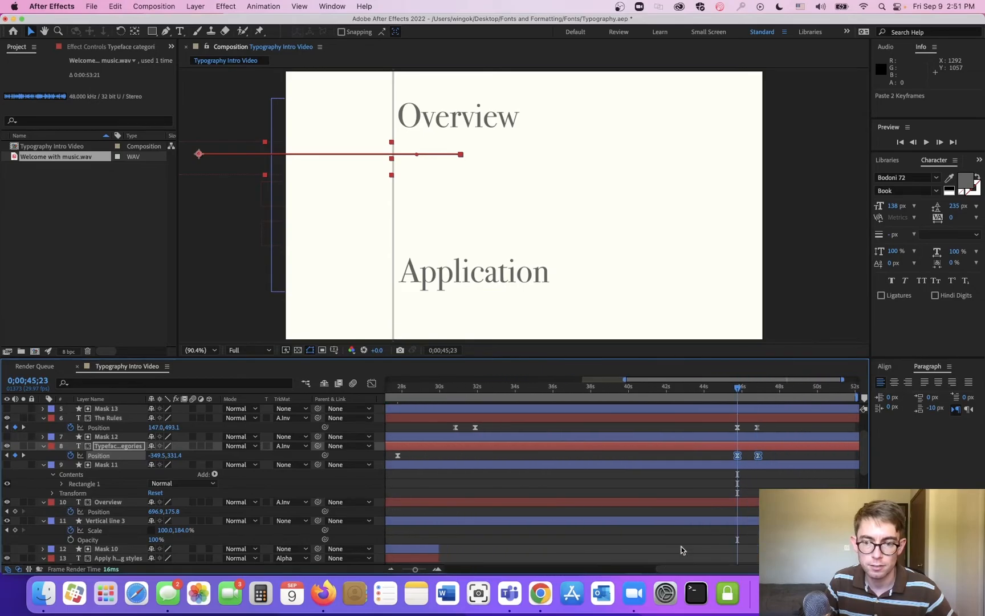
{"action": "scroll", "coordinate": [717, 519], "scroll_direction": "up", "scroll_amount": 4}
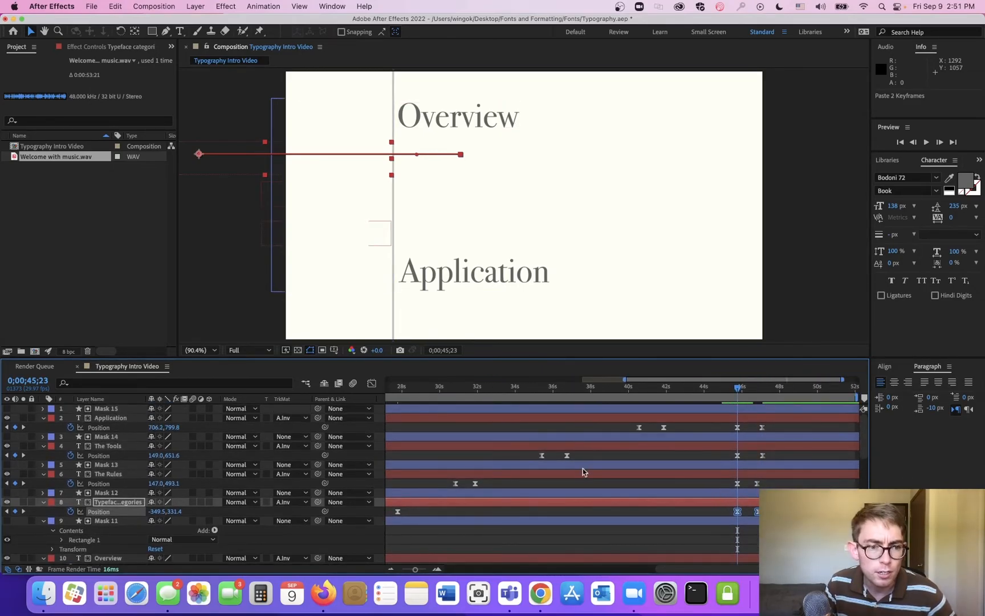
{"action": "scroll", "coordinate": [142, 507], "scroll_direction": "down", "scroll_amount": 2}
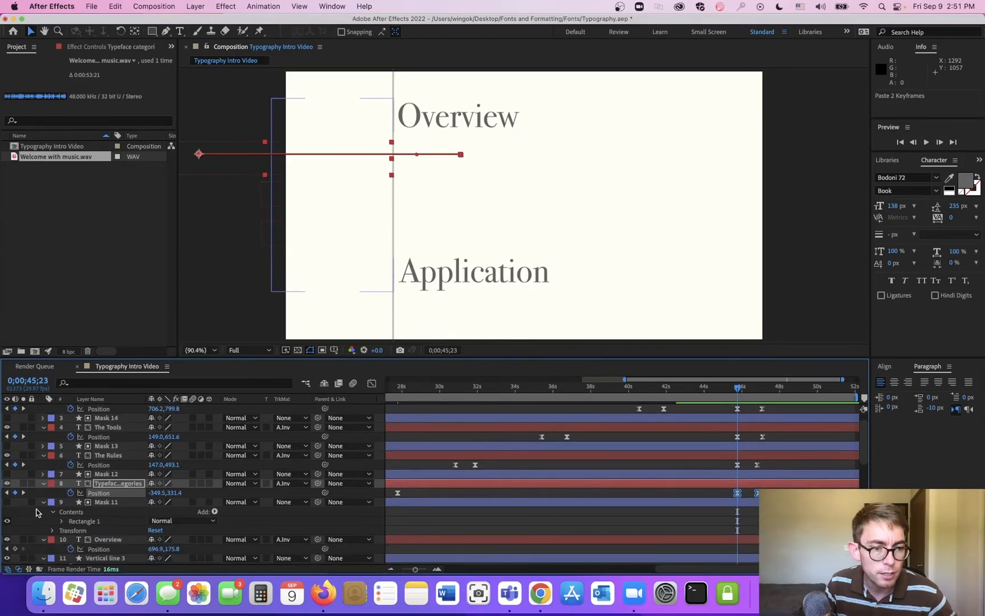
{"action": "left_click", "coordinate": [43, 503]}
{"action": "left_click", "coordinate": [109, 511]}
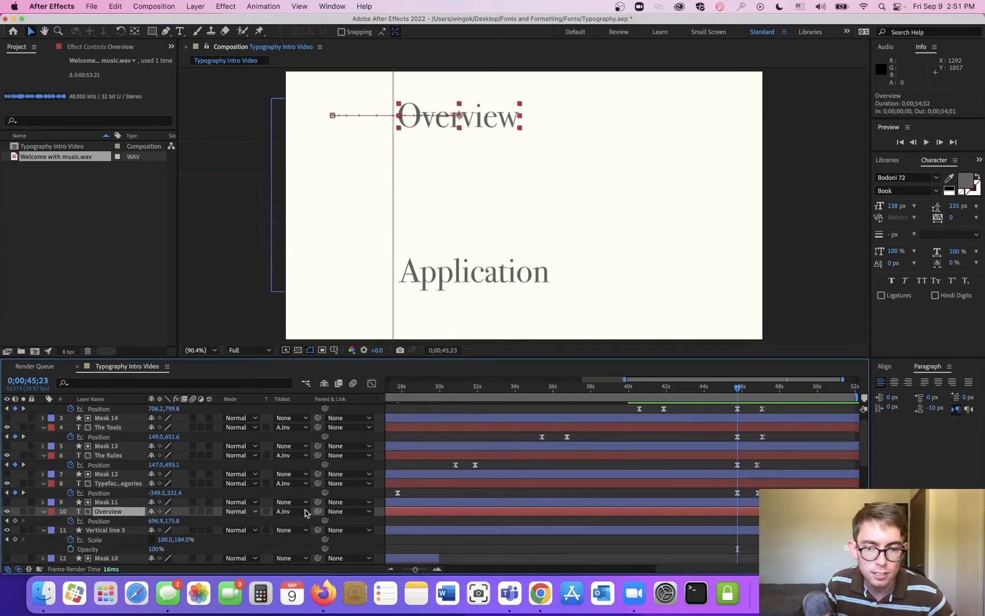
{"action": "scroll", "coordinate": [570, 542], "scroll_direction": "left", "scroll_amount": 5}
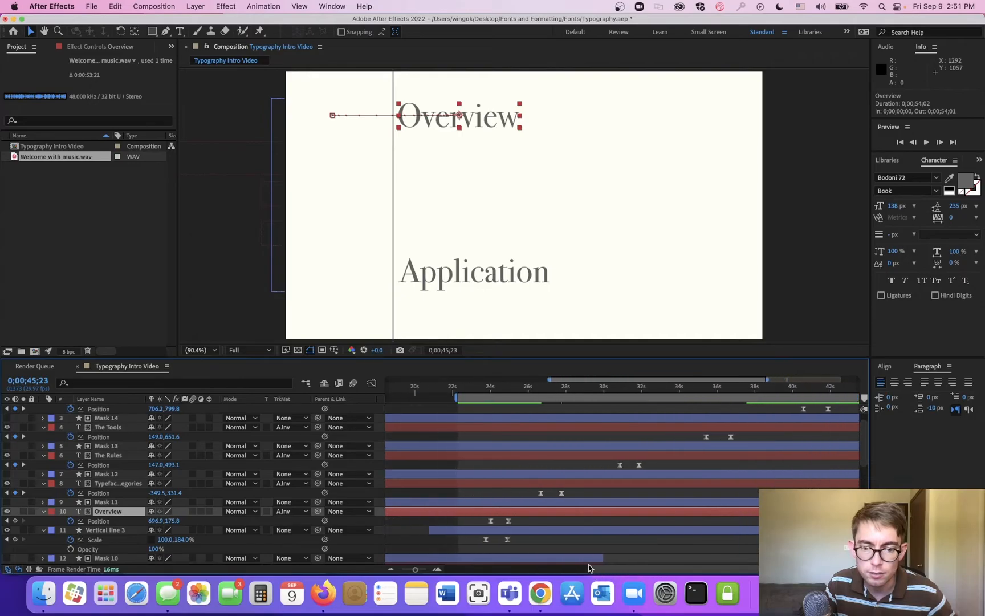
{"action": "left_click_drag", "start_coordinate": [544, 523], "coordinate": [445, 528]}
{"action": "key", "text": "super+c"}
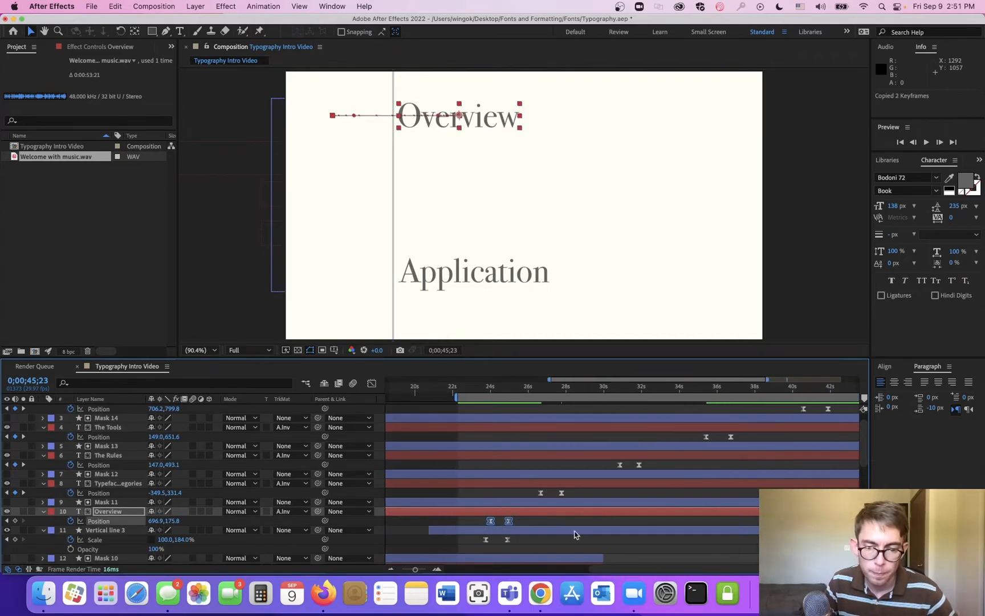
{"action": "scroll", "coordinate": [662, 573], "scroll_direction": "right", "scroll_amount": 5}
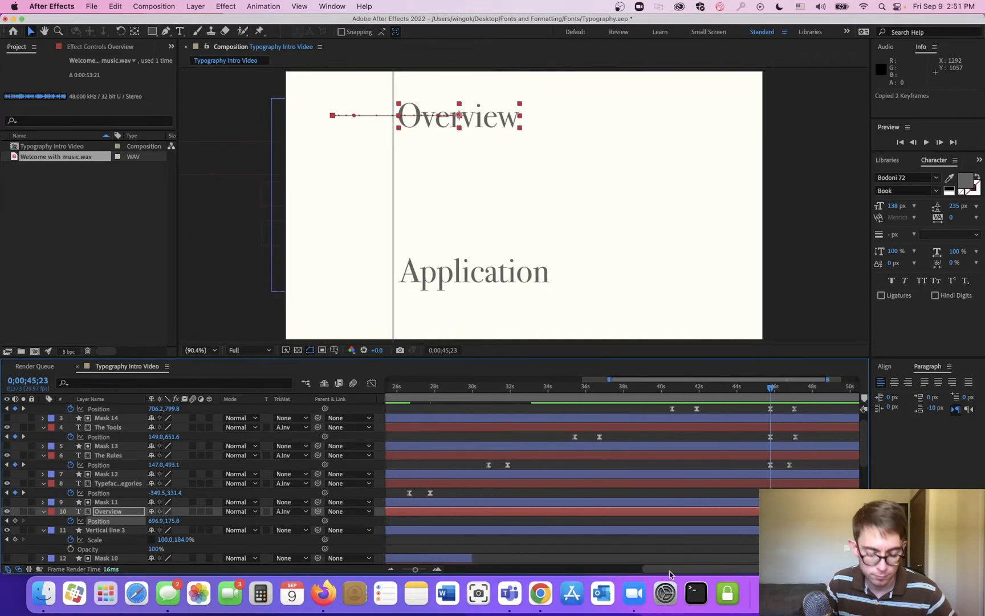
{"action": "key", "text": "super+v"}
{"action": "key", "text": "super+shift+a"}
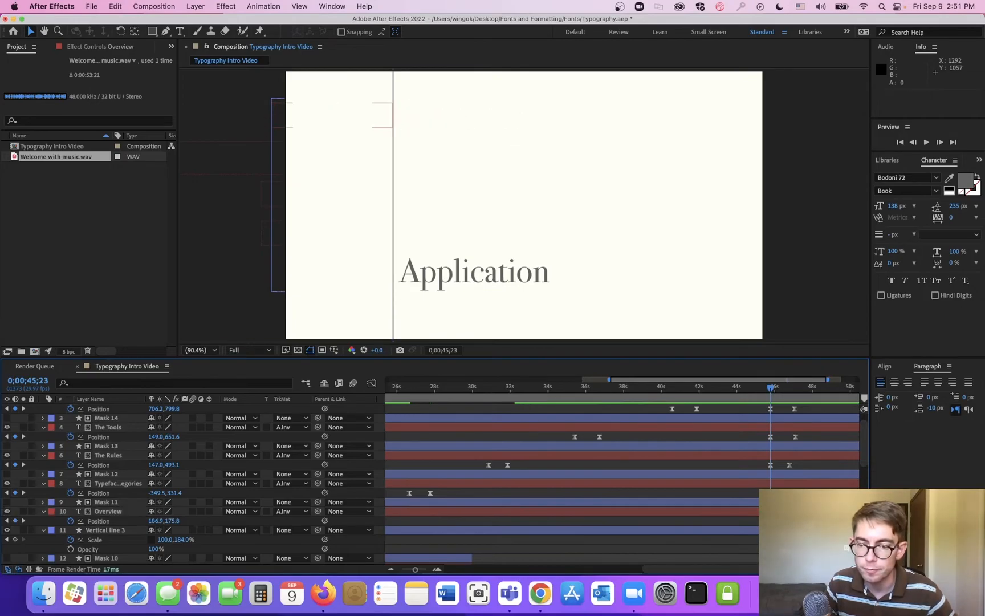
- Align the final pasted Position keyframes of all five headings at about 0;00;46;19
{"action": "left_click", "coordinate": [789, 493]}
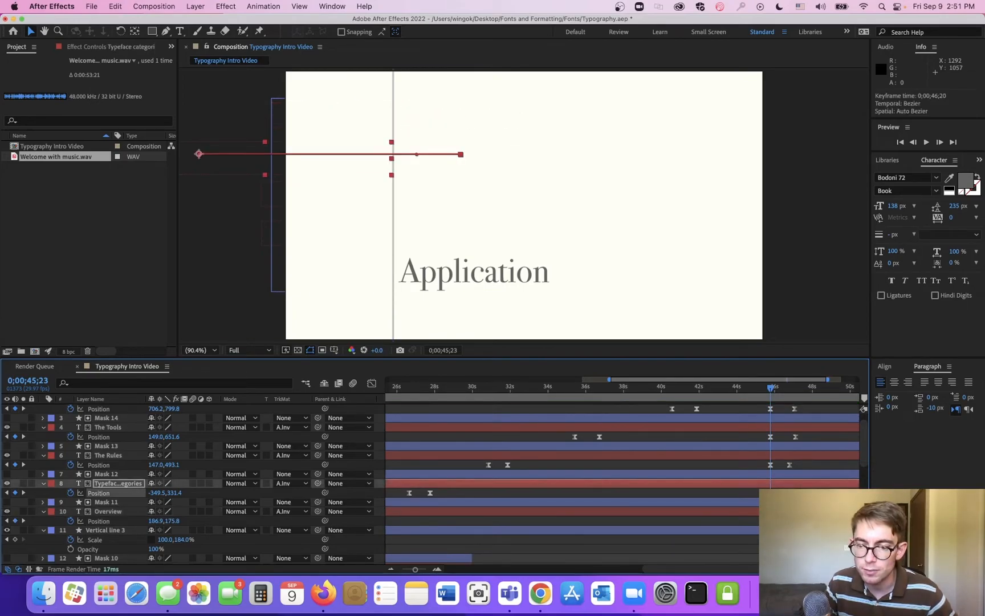
{"action": "left_click", "coordinate": [789, 464]}
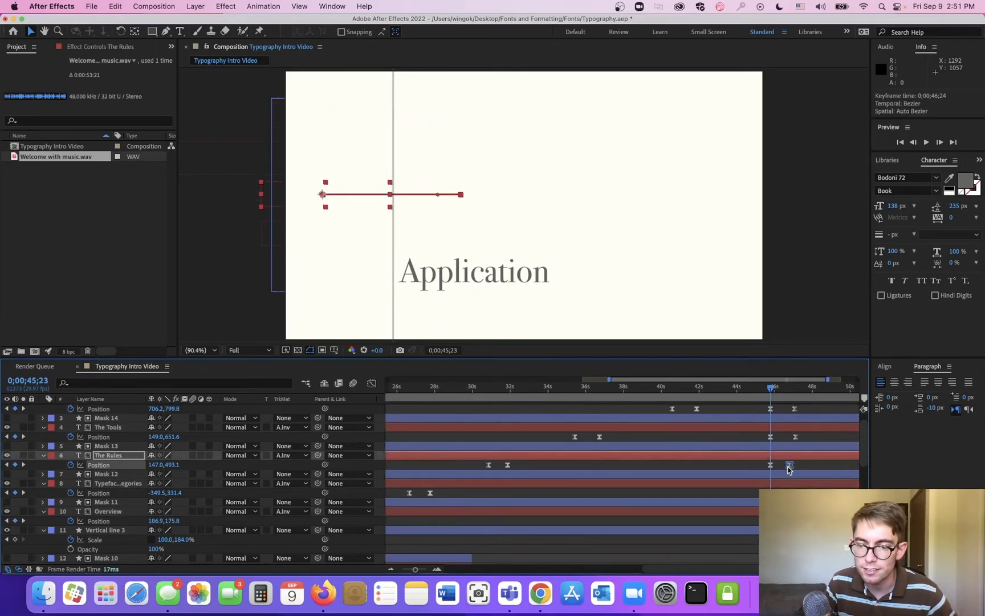
{"action": "left_click", "coordinate": [795, 437]}
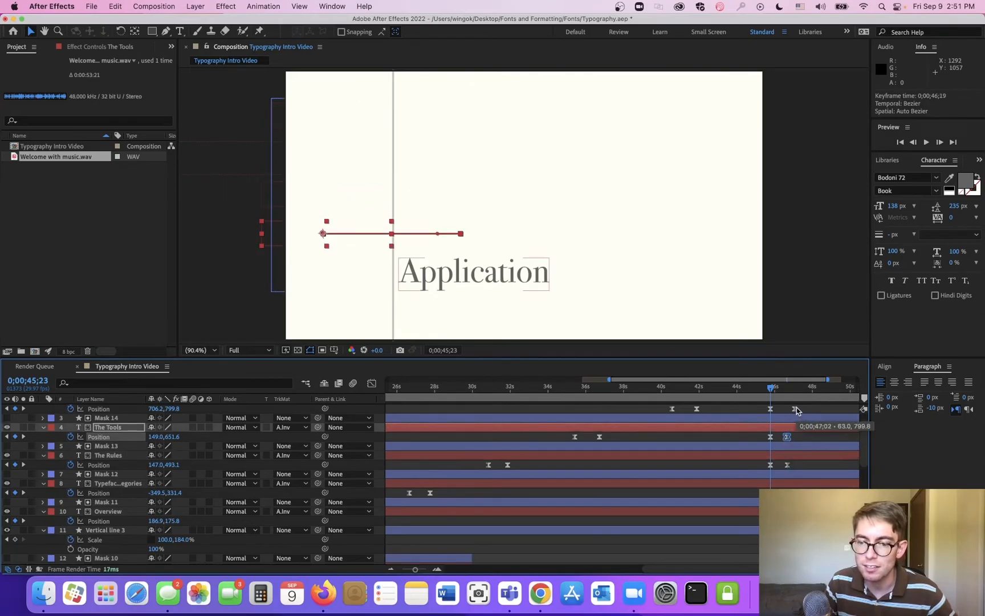
{"action": "left_click", "coordinate": [795, 410]}
{"action": "left_click_drag", "start_coordinate": [789, 410], "coordinate": [787, 411]}
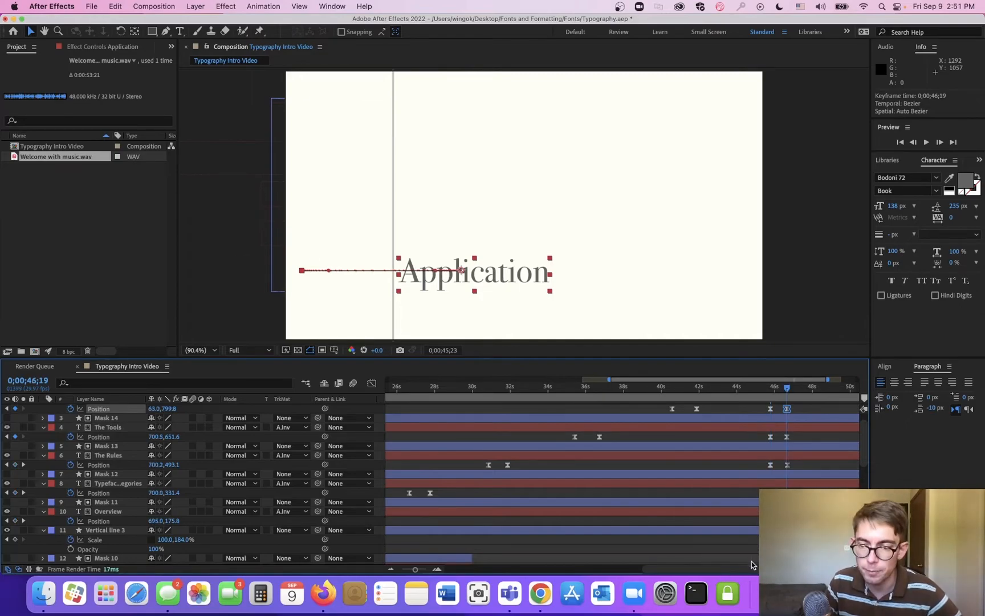
{"action": "key", "text": "k"}
{"action": "left_click_drag", "start_coordinate": [415, 569], "coordinate": [420, 571]}
{"action": "left_click_drag", "start_coordinate": [626, 521], "coordinate": [623, 521]}
- Select the pasted Position keyframes of all five headings, examine their speed curves in the Graph Editor, and return to the layer bar view
{"action": "left_click_drag", "start_coordinate": [647, 409], "coordinate": [573, 525]}
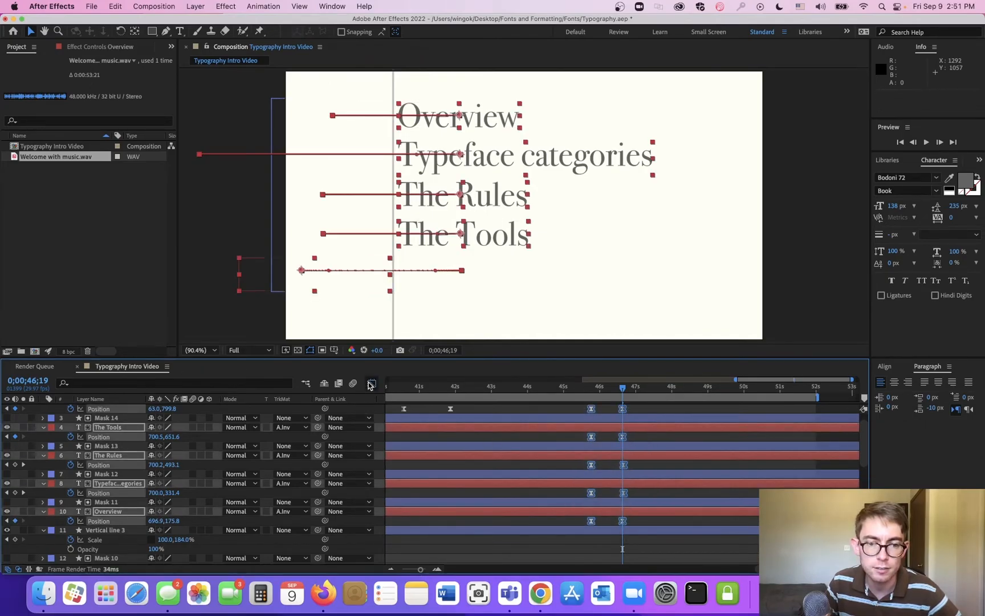
{"action": "left_click", "coordinate": [371, 384]}
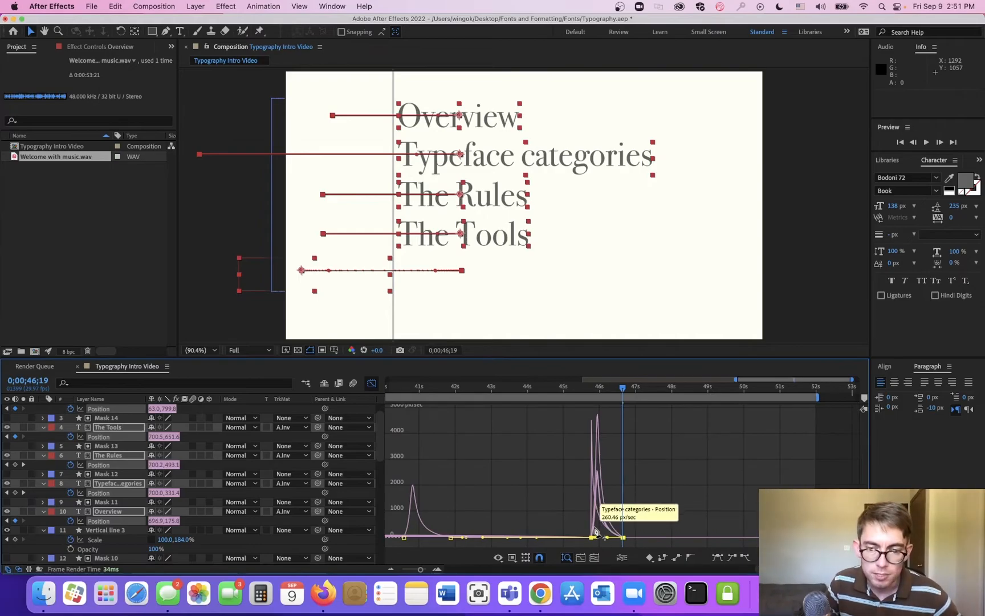
{"action": "scroll", "coordinate": [620, 529], "scroll_direction": "up", "scroll_amount": 2}
{"action": "scroll", "coordinate": [619, 529], "scroll_direction": "down", "scroll_amount": 3}
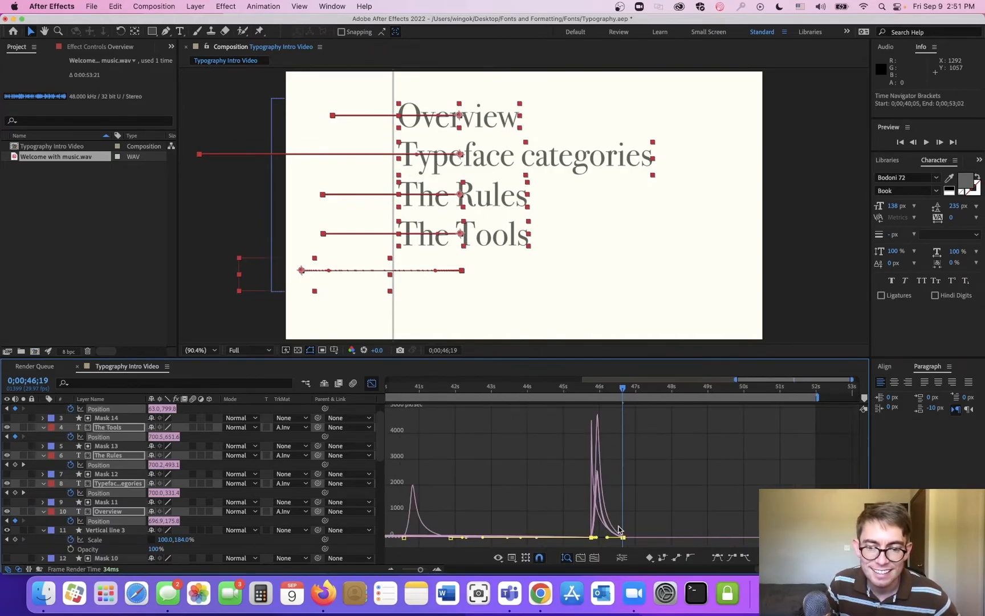
{"action": "left_click", "coordinate": [372, 382]}
- Time-reverse the pasted Position keyframes of The Tools, The Rules, Typeface categories and Overview, and show their speed curves in the Graph Editor
{"action": "scroll", "coordinate": [563, 440], "scroll_direction": "down", "scroll_amount": 3}
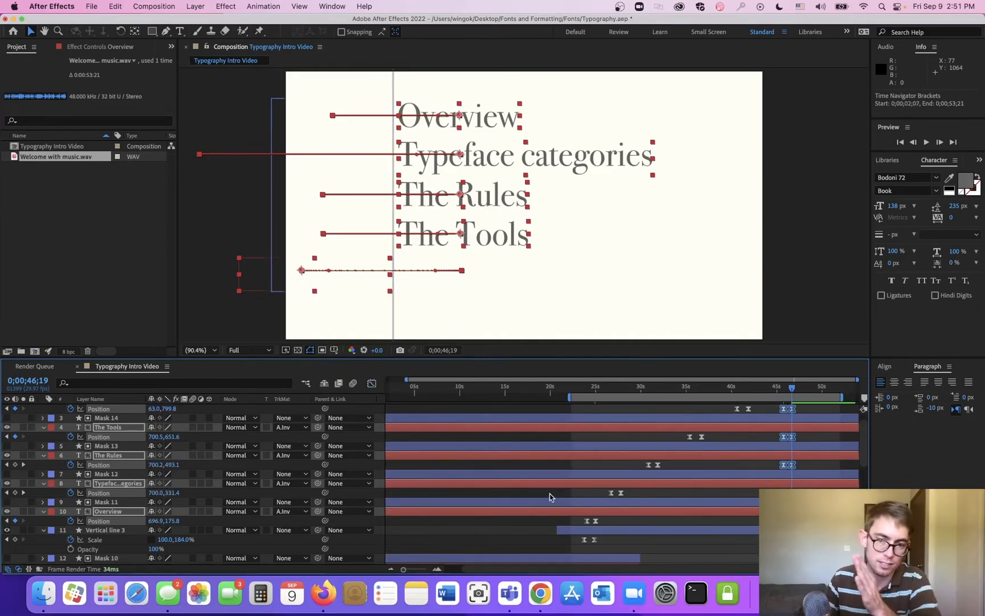
{"action": "left_click_drag", "start_coordinate": [586, 393], "coordinate": [755, 548]}
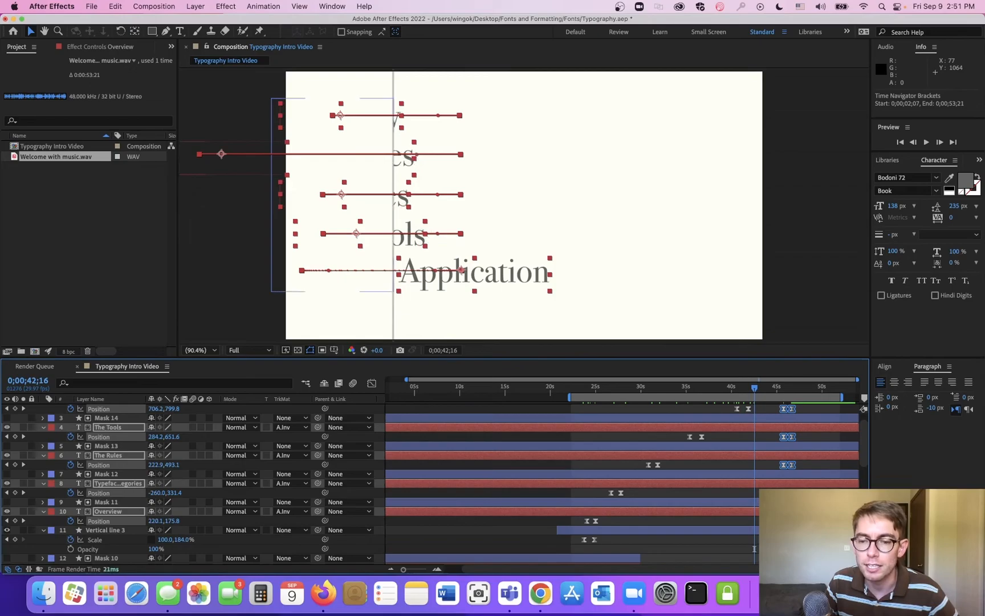
{"action": "left_click_drag", "start_coordinate": [822, 433], "coordinate": [780, 526]}
{"action": "right_click", "coordinate": [792, 521]}
{"action": "mouse_move", "coordinate": [809, 563]}
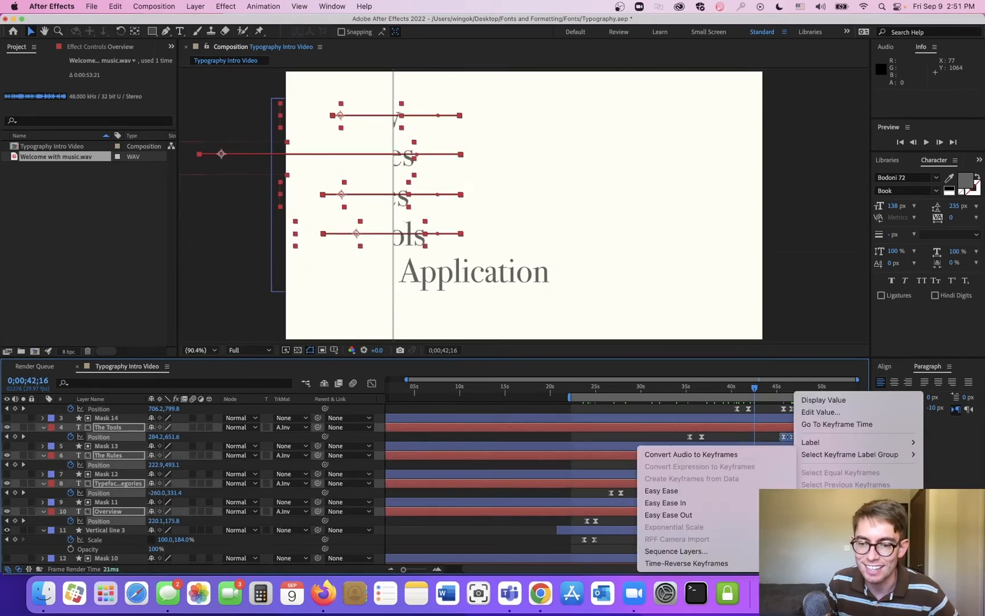
{"action": "left_click", "coordinate": [751, 565]}
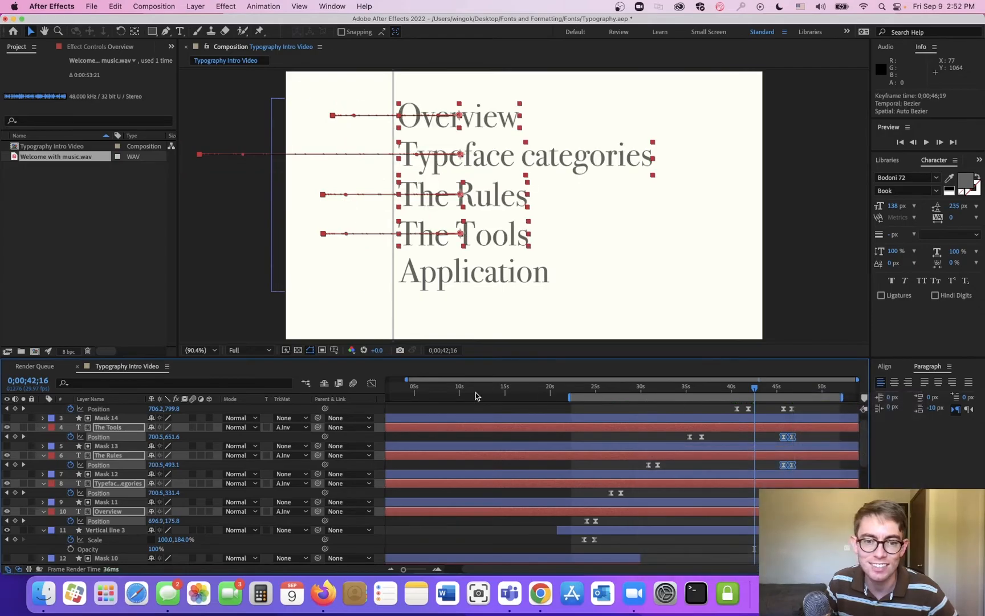
{"action": "left_click", "coordinate": [372, 383]}
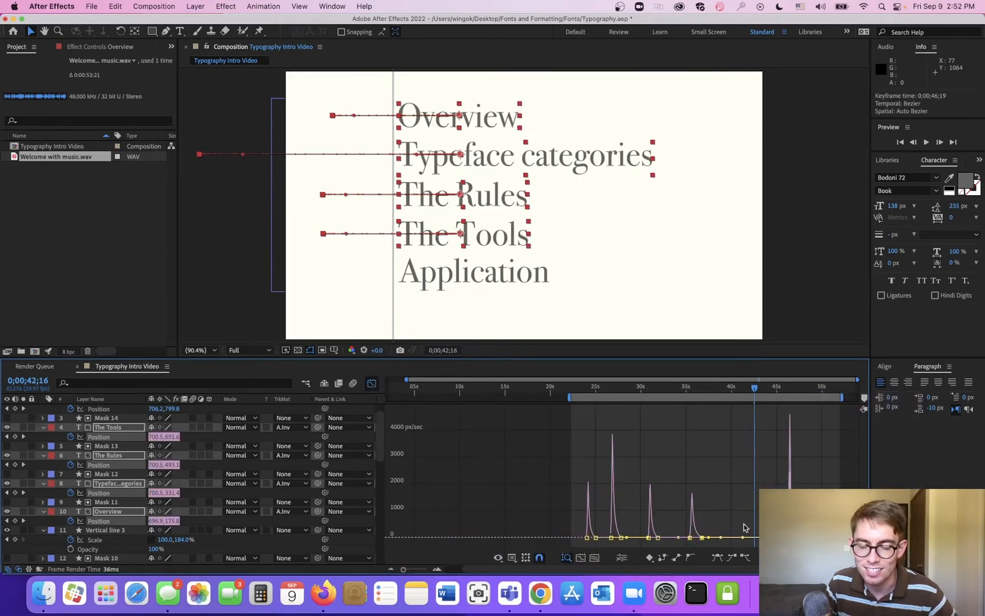
{"action": "scroll", "coordinate": [738, 536], "scroll_direction": "up", "scroll_amount": 8}
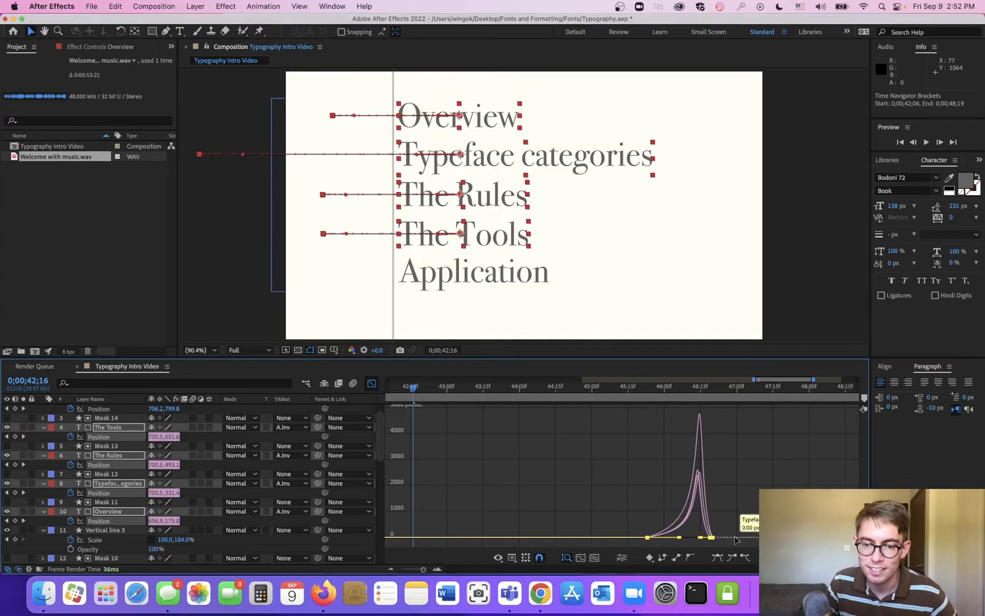
- Reshape the speed curves of the headings' exit Position keyframes for a fast start and a long ease-out, and preview the slide-out
{"action": "left_click_drag", "start_coordinate": [514, 507], "coordinate": [558, 537]}
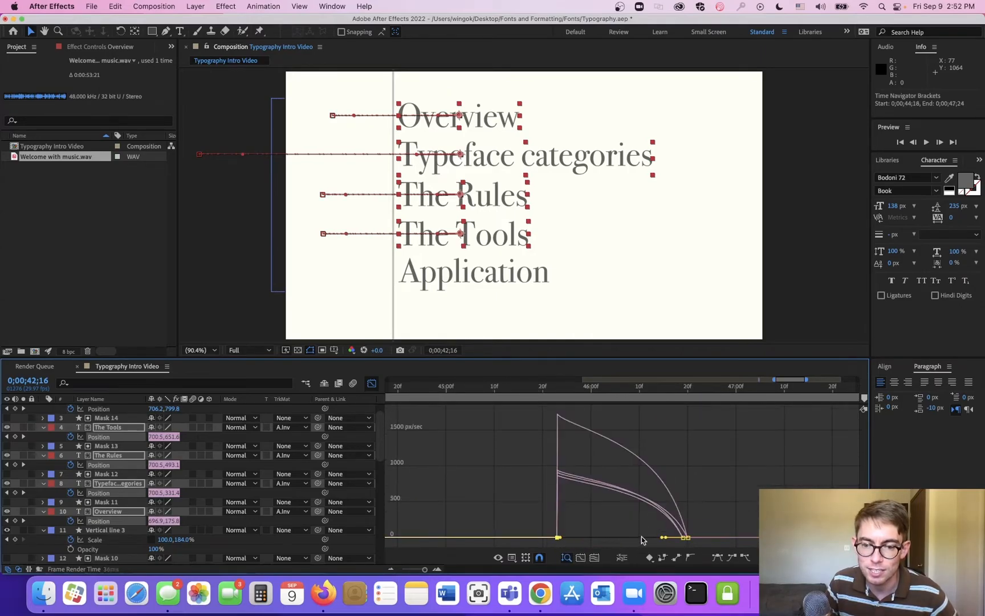
{"action": "left_click_drag", "start_coordinate": [664, 537], "coordinate": [622, 537]}
{"action": "left_click_drag", "start_coordinate": [683, 537], "coordinate": [615, 538]}
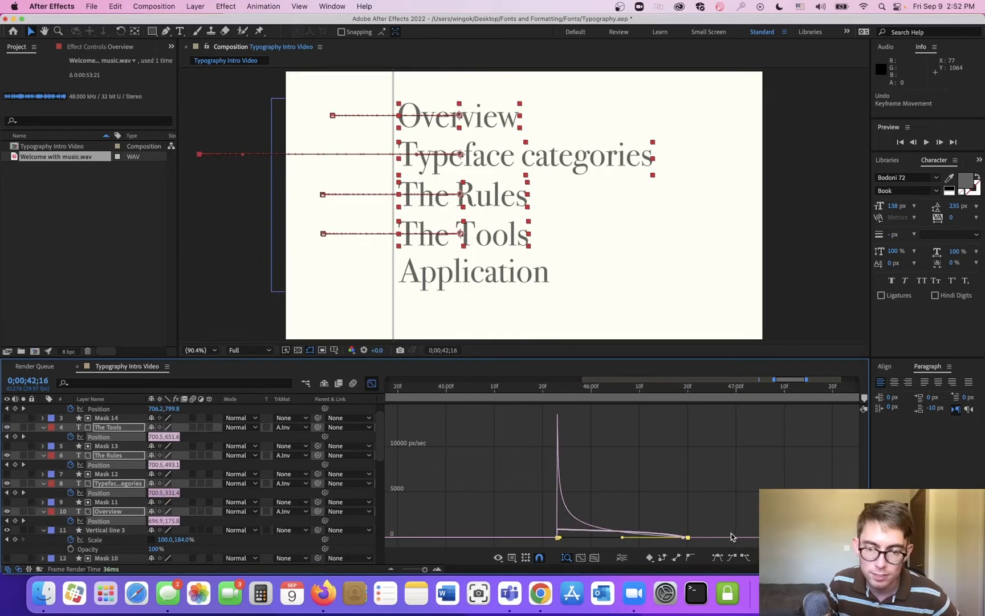
{"action": "left_click_drag", "start_coordinate": [722, 520], "coordinate": [621, 539]}
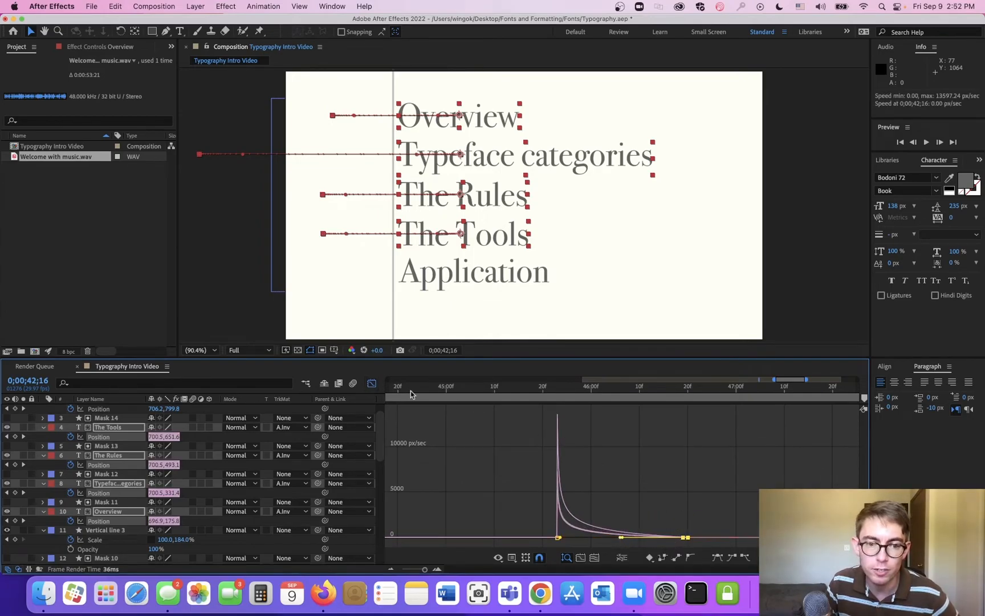
{"action": "left_click", "coordinate": [371, 383]}
{"action": "left_click", "coordinate": [533, 386]}
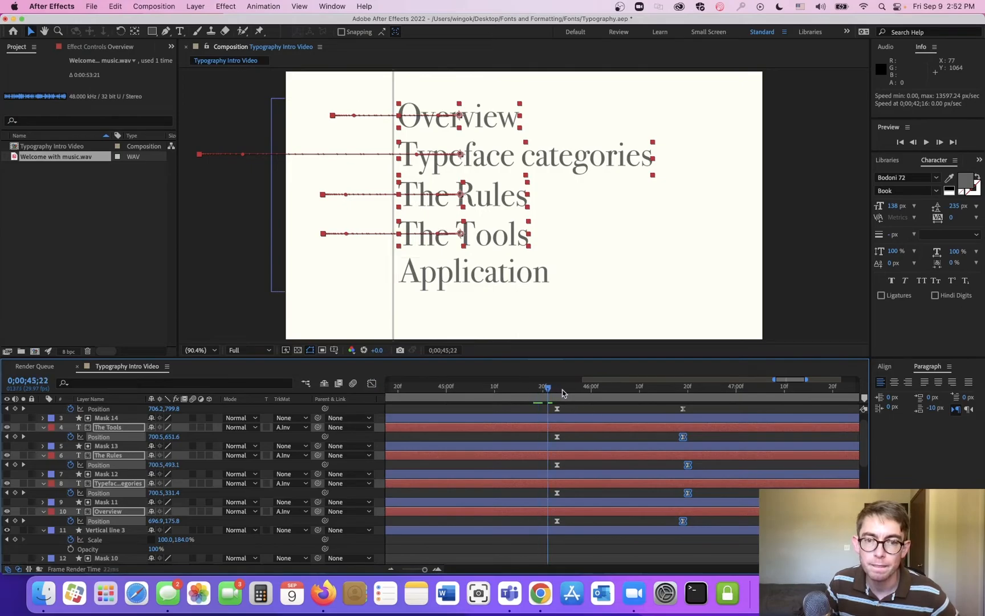
{"action": "key", "text": "space"}
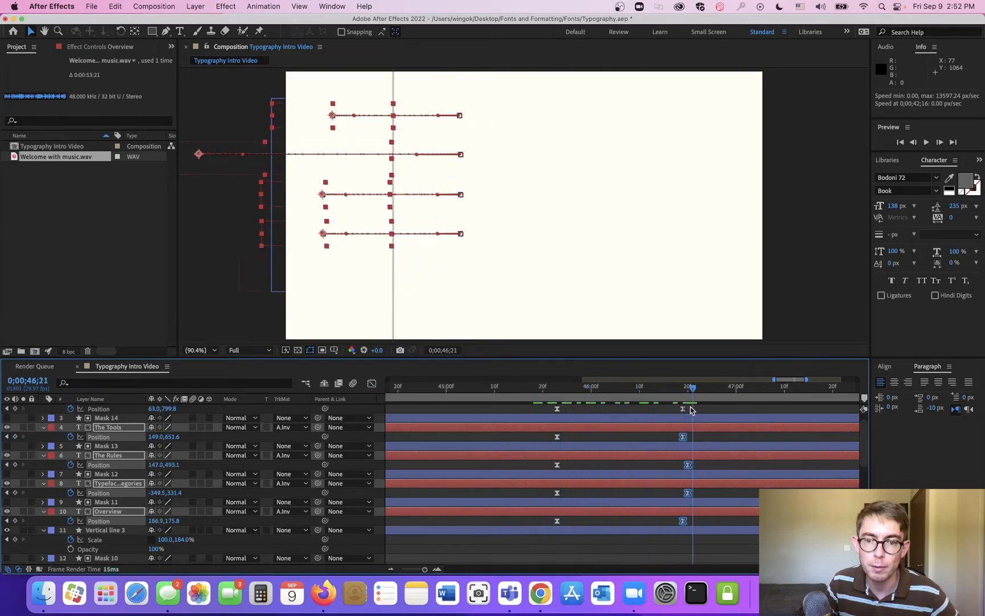
- Copy Vertical line 3's two Scale keyframes and paste them on the same layer at 0;00;46;21
{"action": "scroll", "coordinate": [723, 472], "scroll_direction": "down", "scroll_amount": 1}
{"action": "scroll", "coordinate": [723, 472], "scroll_direction": "down", "scroll_amount": 1}
{"action": "scroll", "coordinate": [725, 472], "scroll_direction": "down", "scroll_amount": 6}
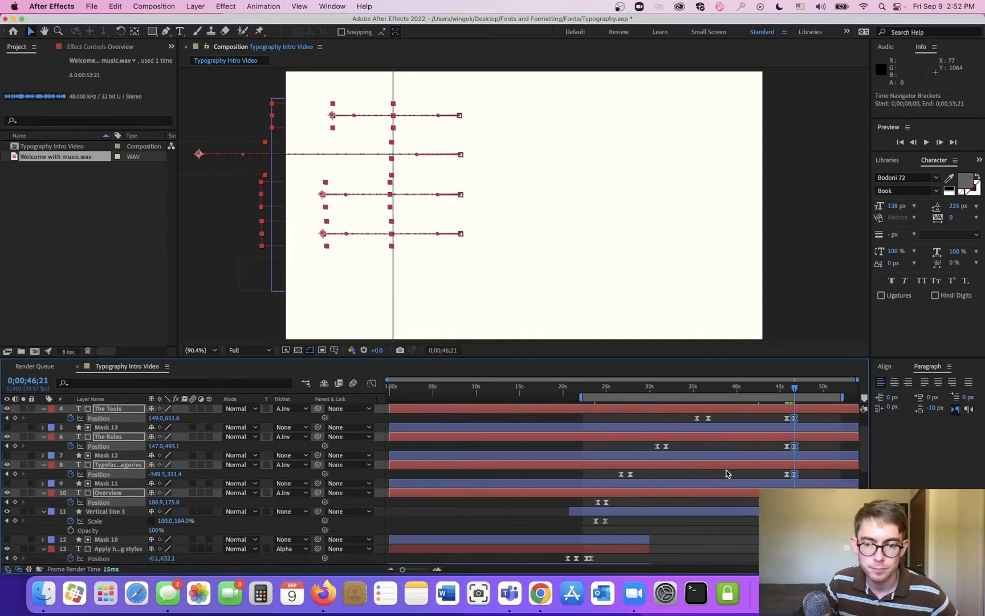
{"action": "left_click", "coordinate": [636, 512]}
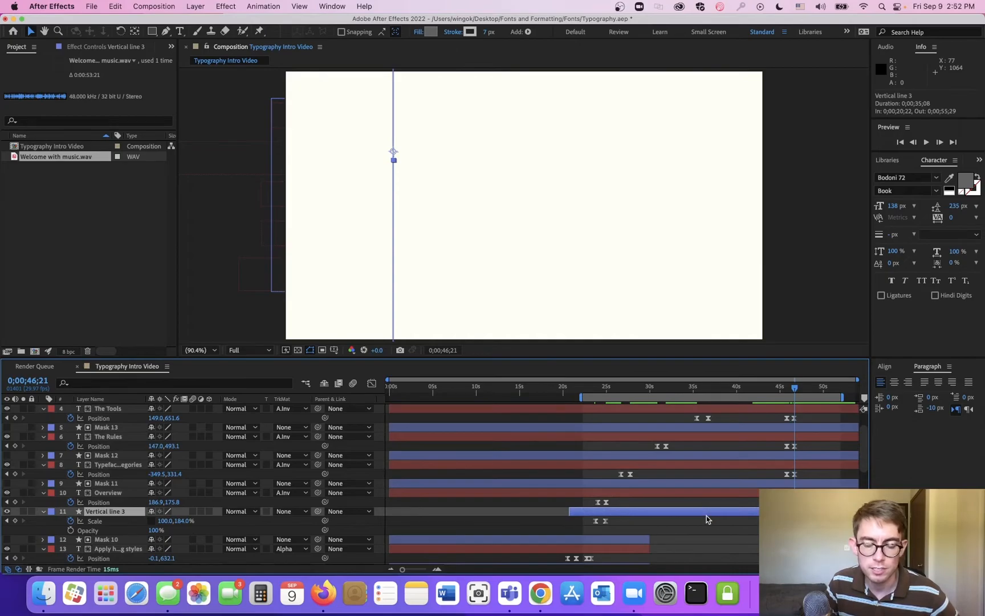
{"action": "key", "text": "space"}
{"action": "left_click_drag", "start_coordinate": [692, 531], "coordinate": [578, 511]}
{"action": "key", "text": "cmd+c"}
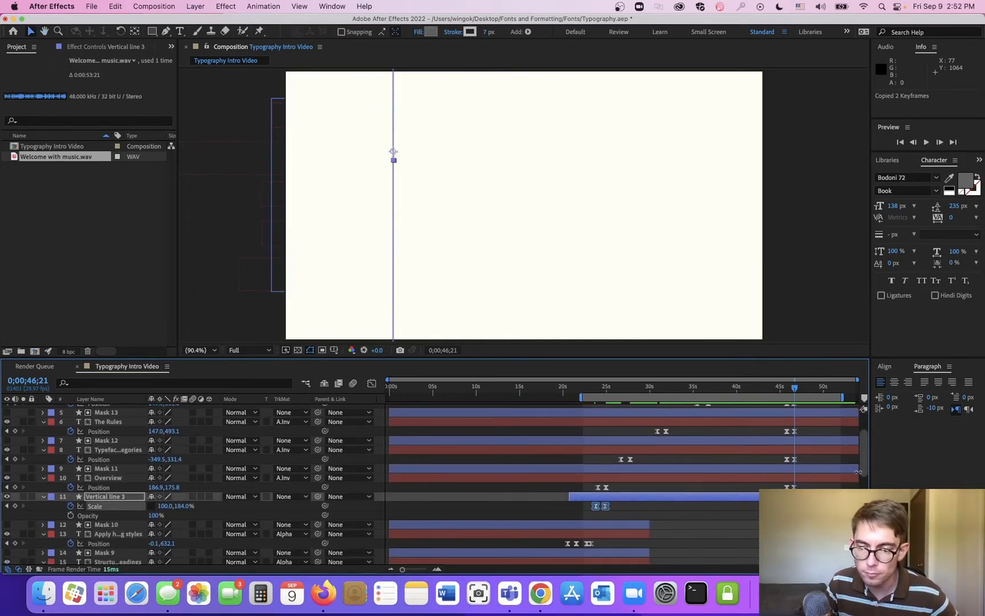
{"action": "key", "text": "cmd+v"}
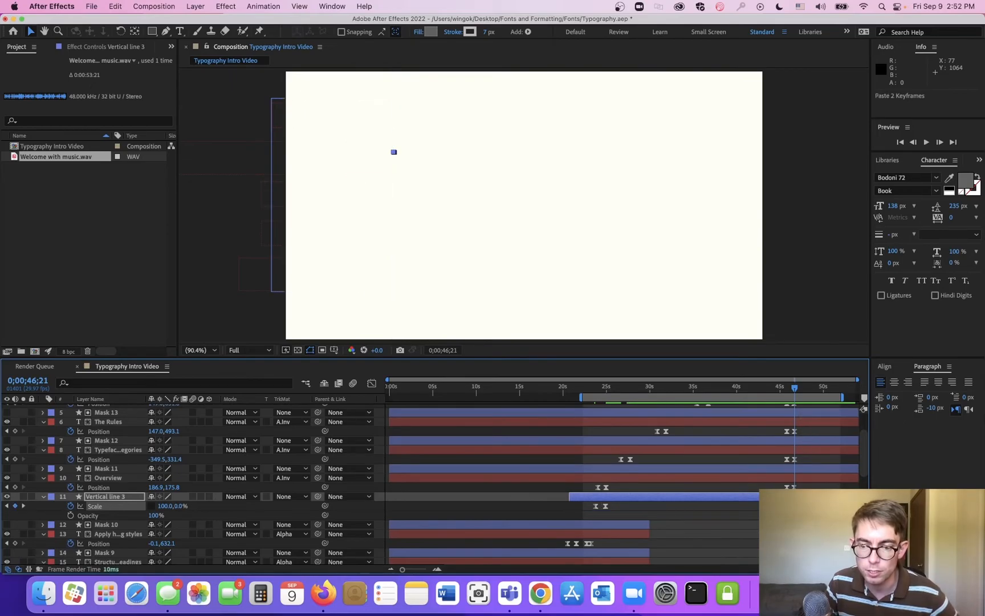
- Time-reverse the pasted Scale keyframes of Vertical line 3
{"action": "right_click", "coordinate": [794, 506]}
{"action": "mouse_move", "coordinate": [833, 563]}
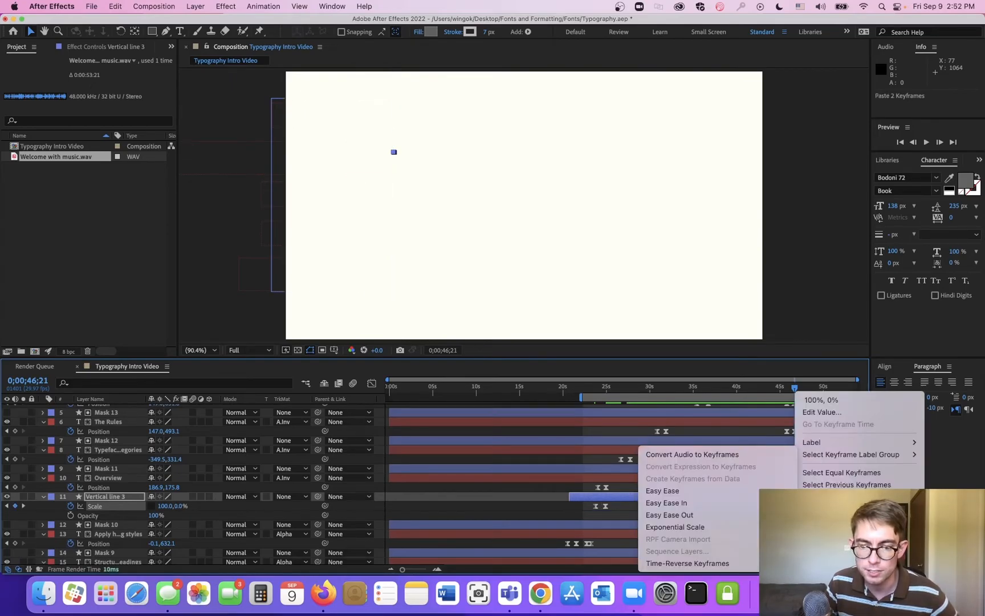
{"action": "left_click", "coordinate": [713, 562]}
- Reshape Vertical line 3's exit Scale speed curve in the Graph Editor to start slowly and peak near its end, and return to the layer bar view
{"action": "scroll", "coordinate": [820, 530], "scroll_direction": "up", "scroll_amount": 2}
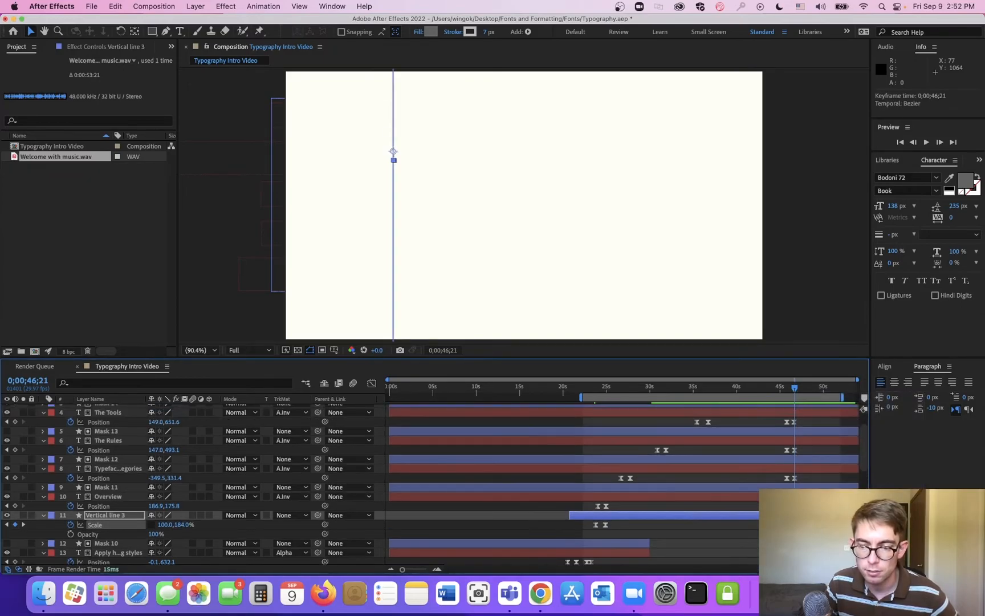
{"action": "scroll", "coordinate": [820, 531], "scroll_direction": "up", "scroll_amount": 2}
{"action": "scroll", "coordinate": [820, 531], "scroll_direction": "up", "scroll_amount": 2}
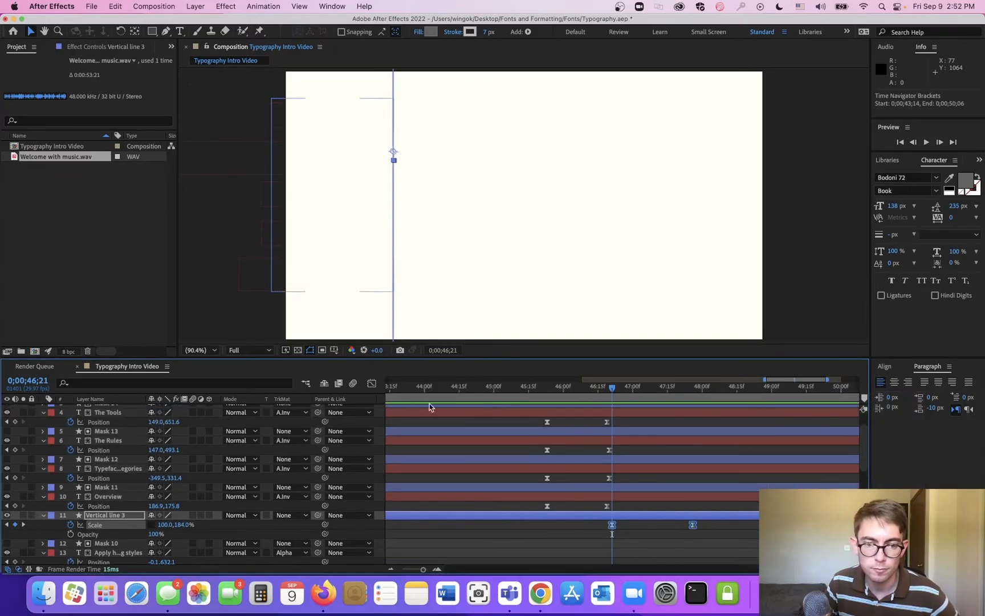
{"action": "key", "text": "shift+F3"}
{"action": "left_click_drag", "start_coordinate": [652, 417], "coordinate": [628, 414]}
{"action": "left_click", "coordinate": [680, 415]}
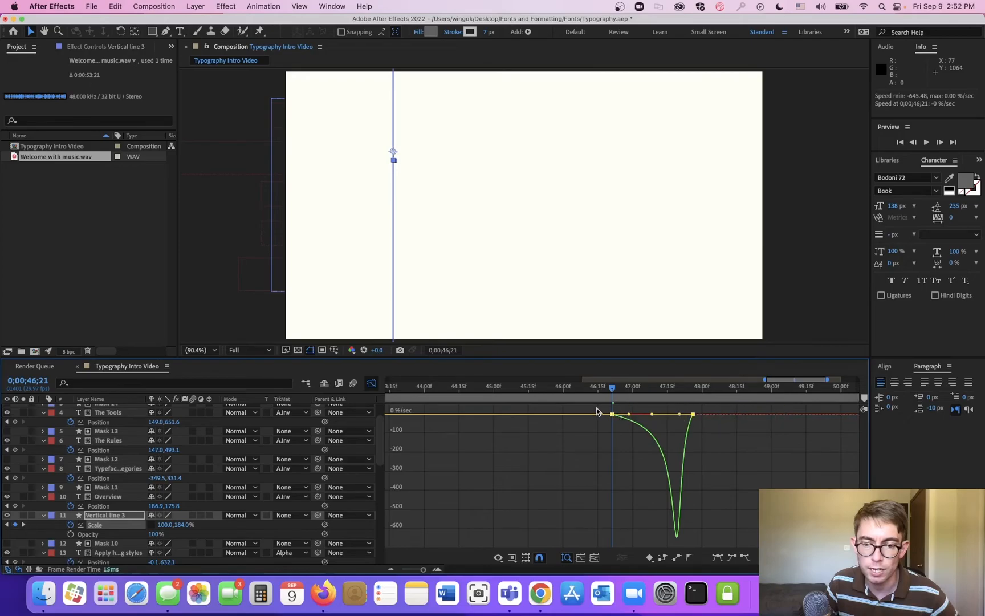
{"action": "mouse_move", "coordinate": [652, 414]}
{"action": "left_mouse_down"}
{"action": "mouse_move", "coordinate": [642, 415]}
{"action": "mouse_move", "coordinate": [680, 416]}
{"action": "mouse_move", "coordinate": [620, 418]}
{"action": "mouse_move", "coordinate": [660, 413]}
{"action": "mouse_move", "coordinate": [652, 414]}
{"action": "left_mouse_up"}
{"action": "left_click", "coordinate": [372, 384]}
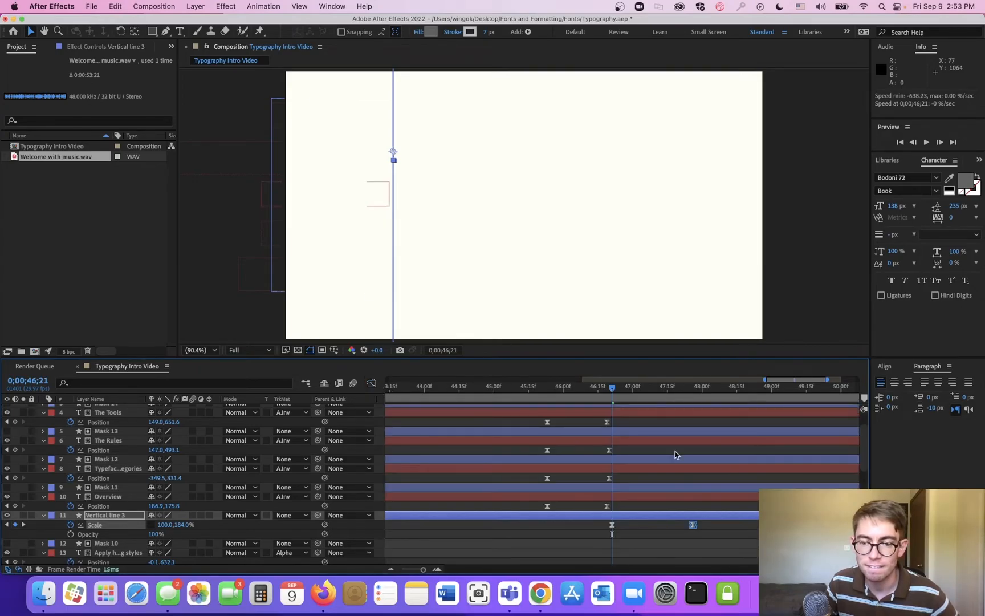
- Shift both exit Scale keyframes of Vertical line 3 so the first sits at 0;00;46;13, and scrub through the line's exit
{"action": "left_click_drag", "start_coordinate": [567, 389], "coordinate": [626, 395]}
{"action": "left_click_drag", "start_coordinate": [716, 518], "coordinate": [565, 489]}
{"action": "key", "text": "super+z"}
{"action": "left_click_drag", "start_coordinate": [542, 392], "coordinate": [588, 407]}
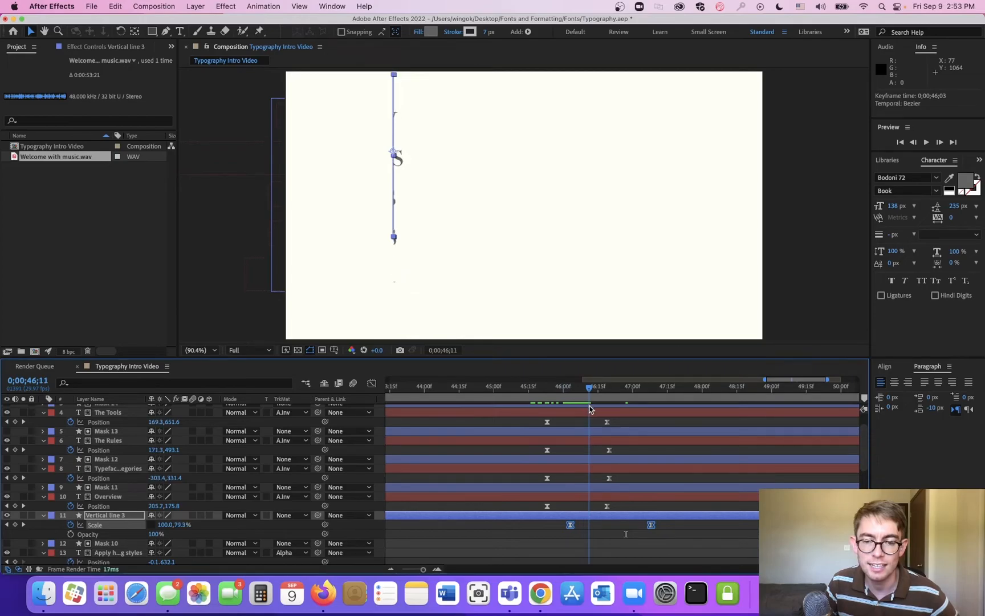
{"action": "left_click_drag", "start_coordinate": [571, 527], "coordinate": [594, 528]}
{"action": "left_click", "coordinate": [543, 388]}
{"action": "left_click_drag", "start_coordinate": [552, 387], "coordinate": [664, 407]}
- Examine the Typography, Typography Outlines and Rectangle outline layers near the end of the layer stack, with the composition view at 50%
{"action": "scroll", "coordinate": [470, 481], "scroll_direction": "down", "scroll_amount": 3}
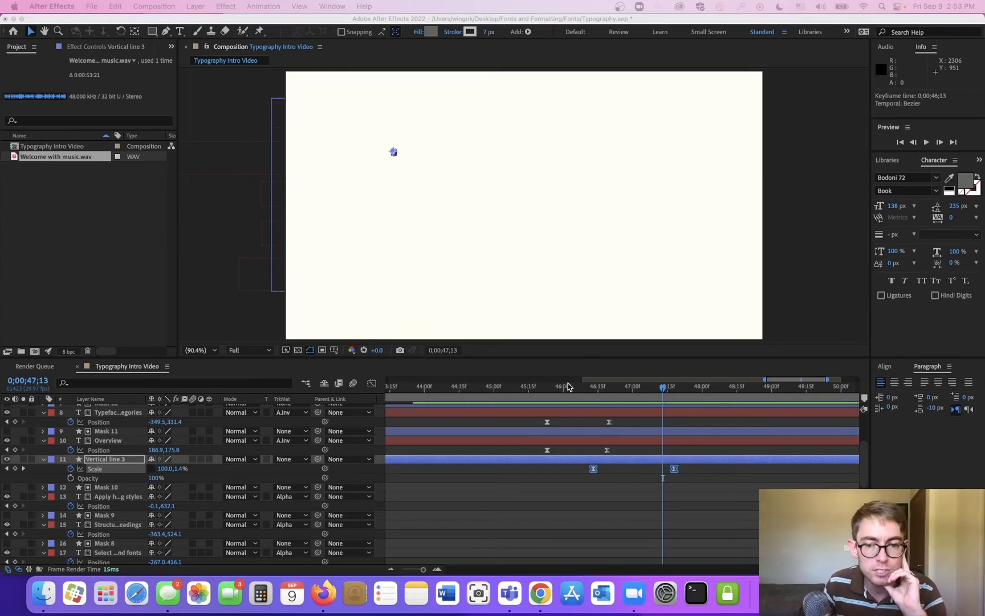
{"action": "scroll", "coordinate": [170, 448], "scroll_direction": "down", "scroll_amount": 6}
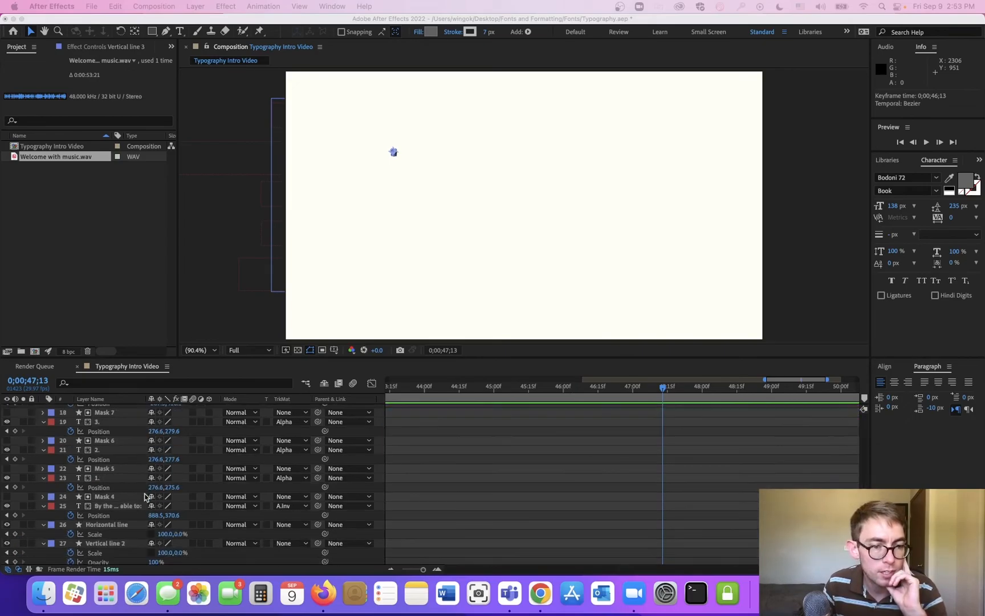
{"action": "left_click", "coordinate": [111, 552]}
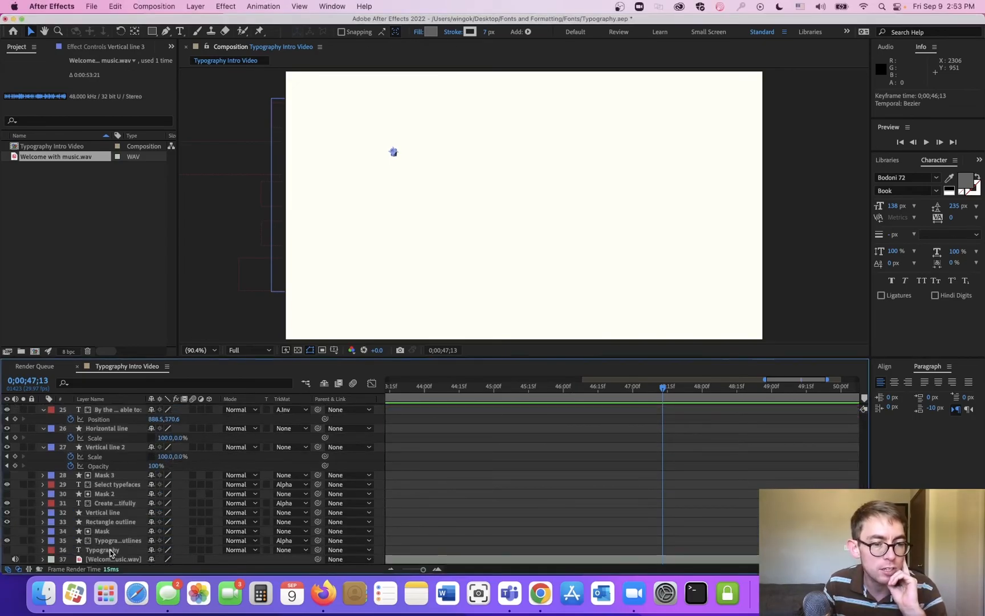
{"action": "left_click", "coordinate": [92, 551]}
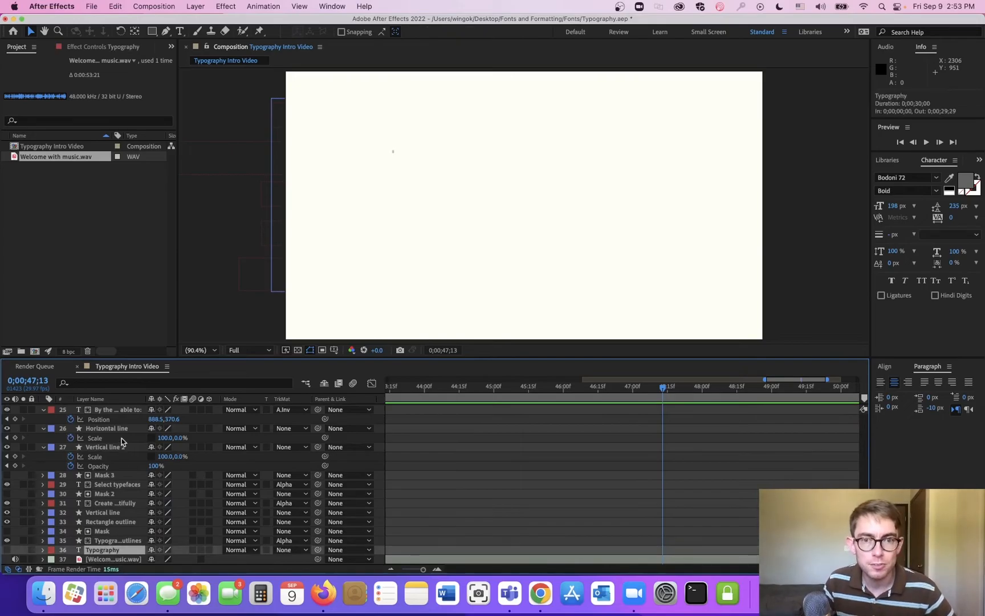
{"action": "key", "text": "comma"}
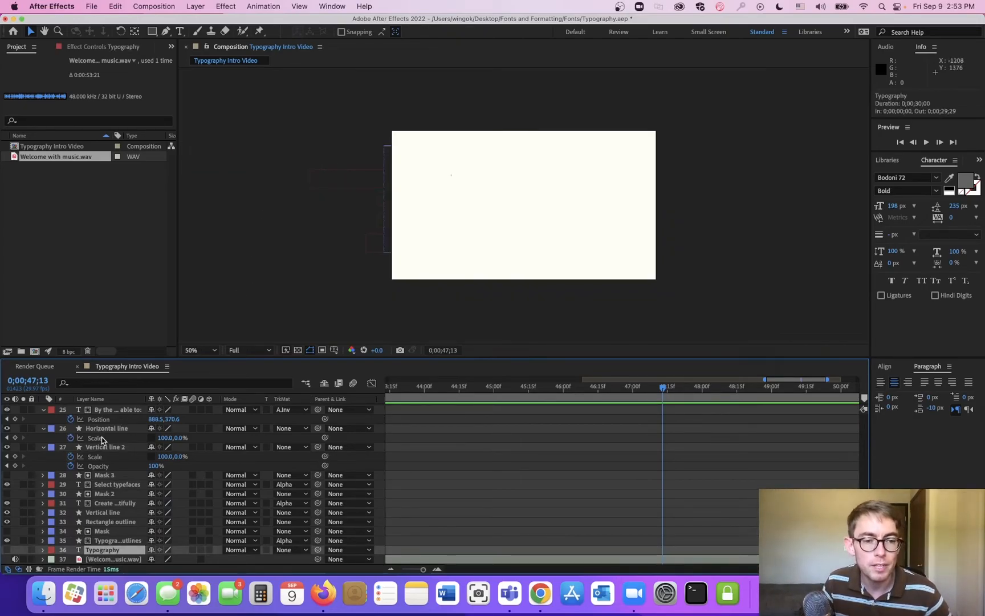
{"action": "left_click", "coordinate": [124, 541]}
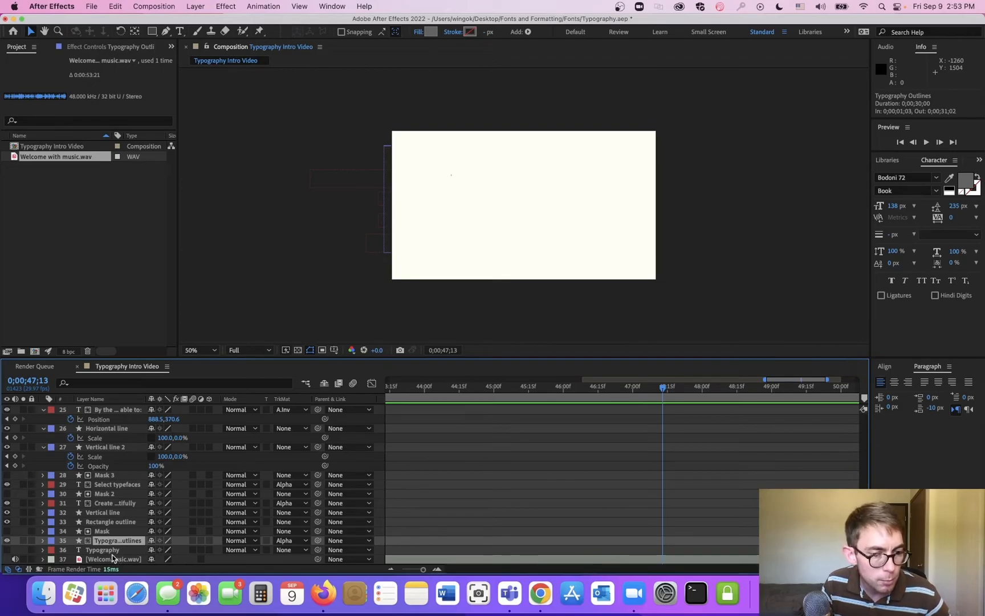
{"action": "left_click", "coordinate": [114, 523]}
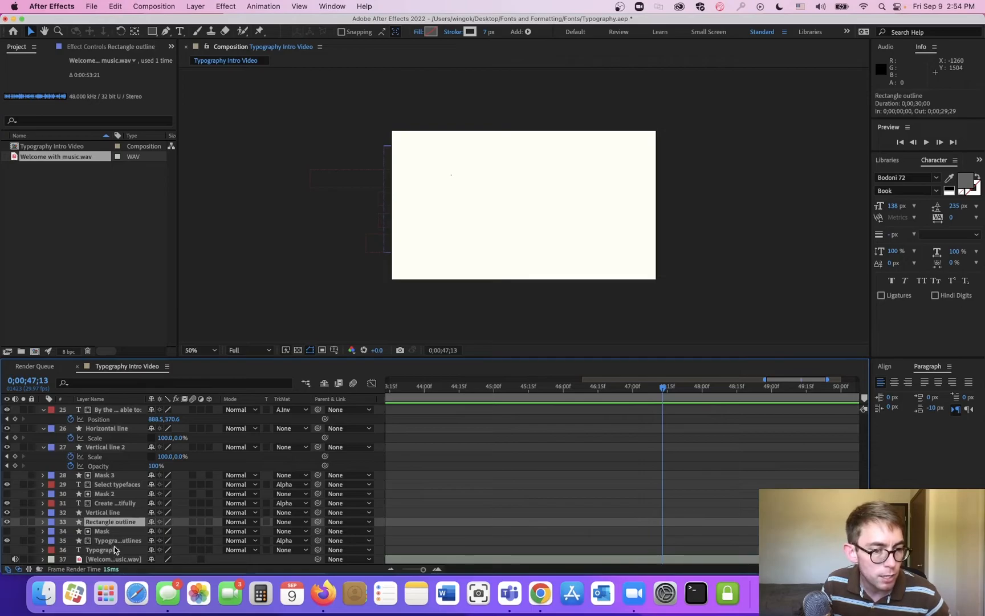
- Try placing a copy of the Typography Outlines layer above all layers, starting at 0;00;43;10, and delete the copy
{"action": "left_click", "coordinate": [115, 543]}
{"action": "key", "text": "super+c"}
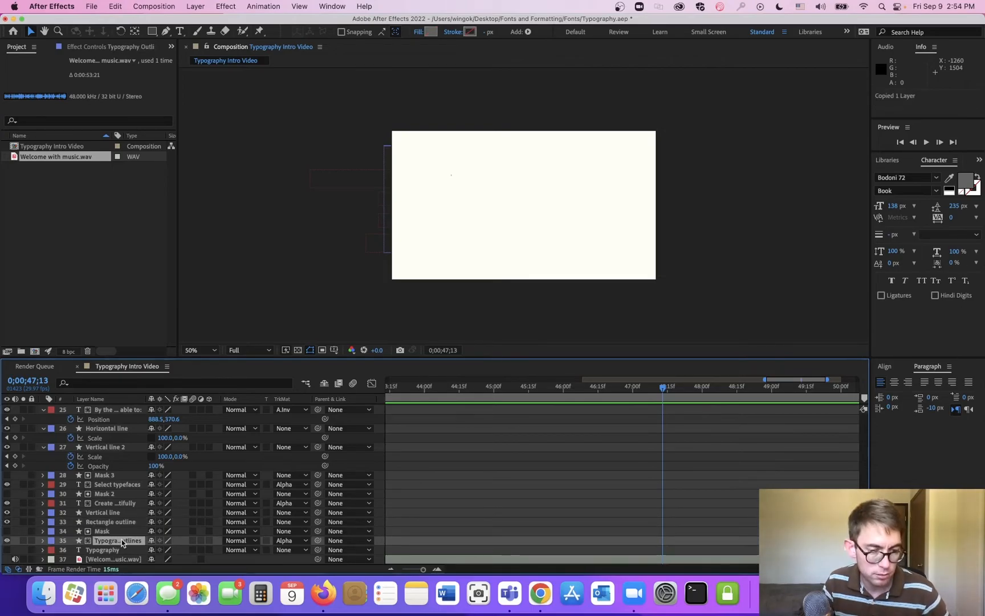
{"action": "key", "text": "super+v"}
{"action": "left_click_drag", "start_coordinate": [103, 543], "coordinate": [108, 410]}
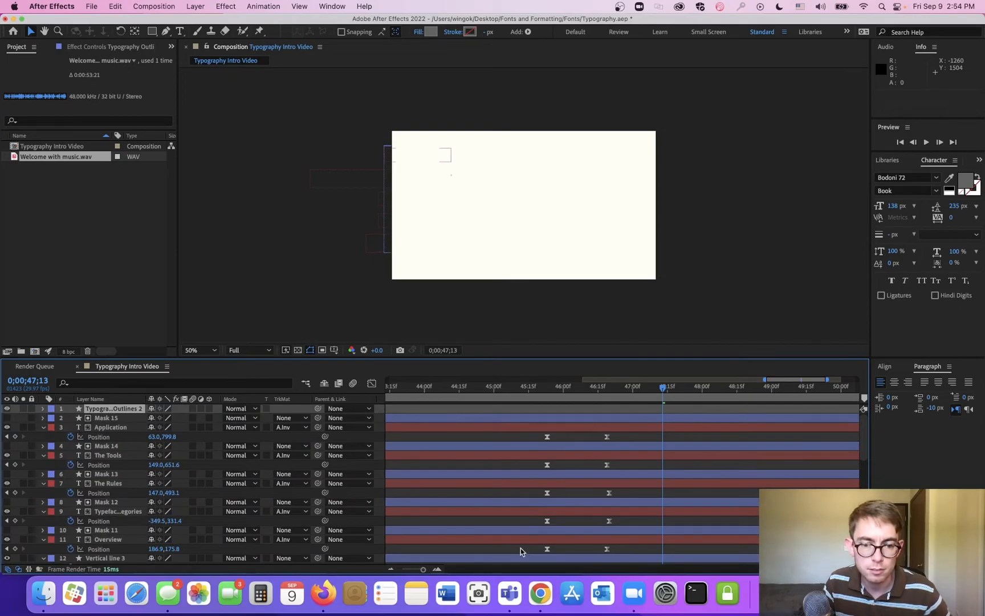
{"action": "left_click_drag", "start_coordinate": [421, 569], "coordinate": [402, 569]}
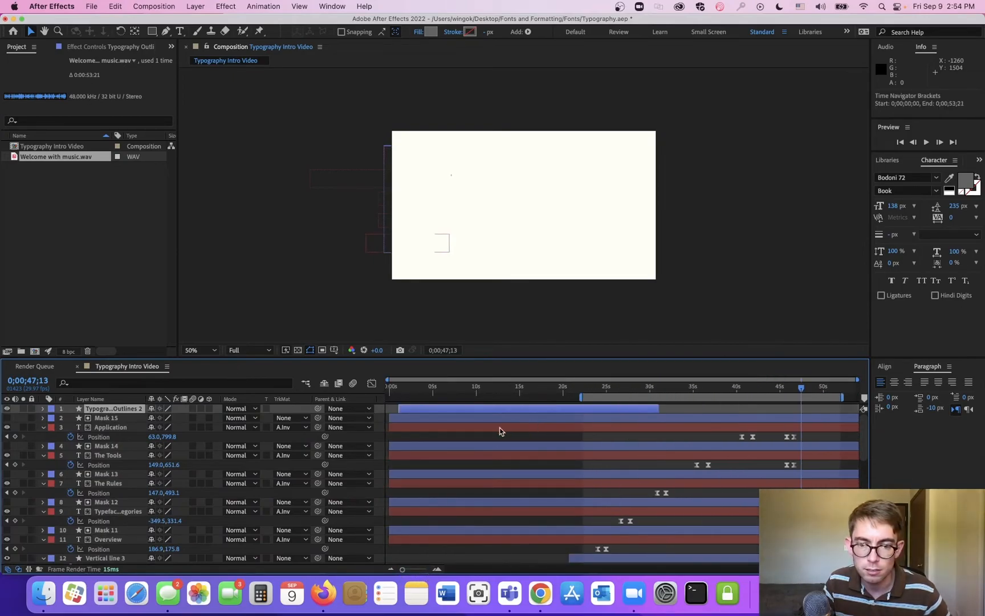
{"action": "left_click_drag", "start_coordinate": [452, 409], "coordinate": [818, 414]}
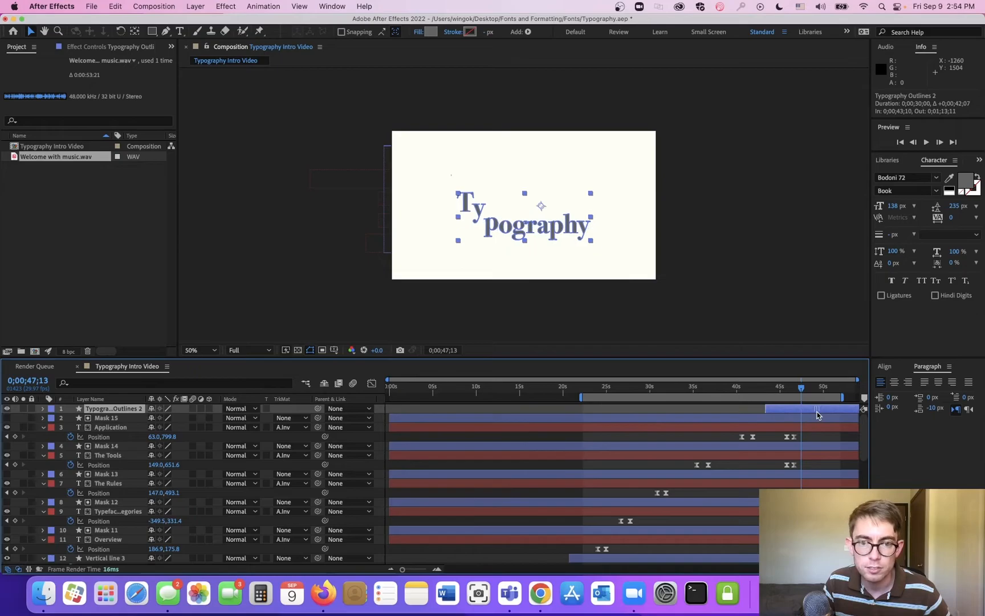
{"action": "key", "text": "Delete"}
- Duplicate the Rectangle outline layer, place the copy above all other layers and shift it to start at 0;00;44;02
{"action": "scroll", "coordinate": [129, 526], "scroll_direction": "down", "scroll_amount": 5}
{"action": "scroll", "coordinate": [129, 526], "scroll_direction": "down", "scroll_amount": 5}
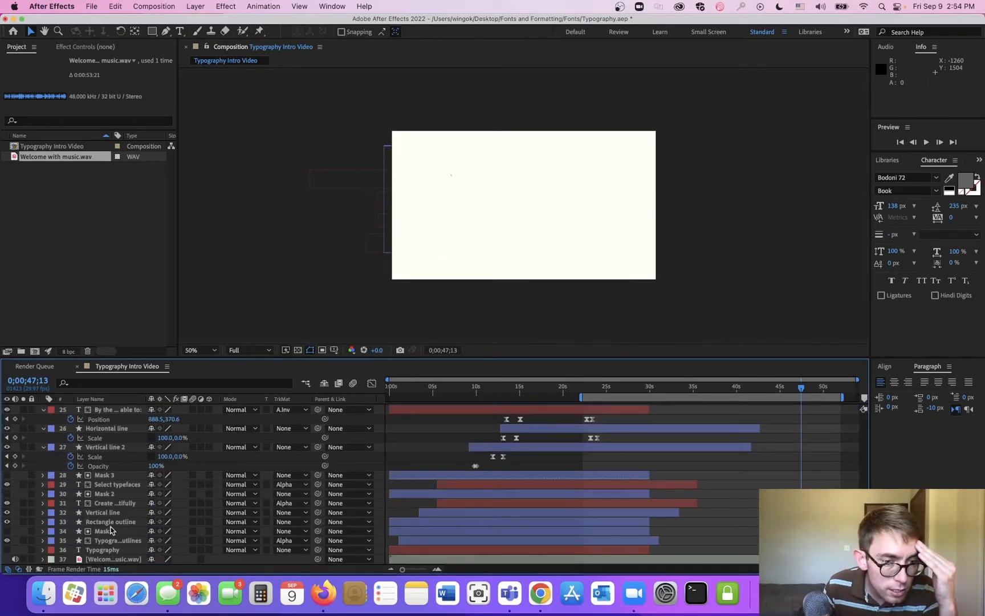
{"action": "left_click", "coordinate": [117, 525]}
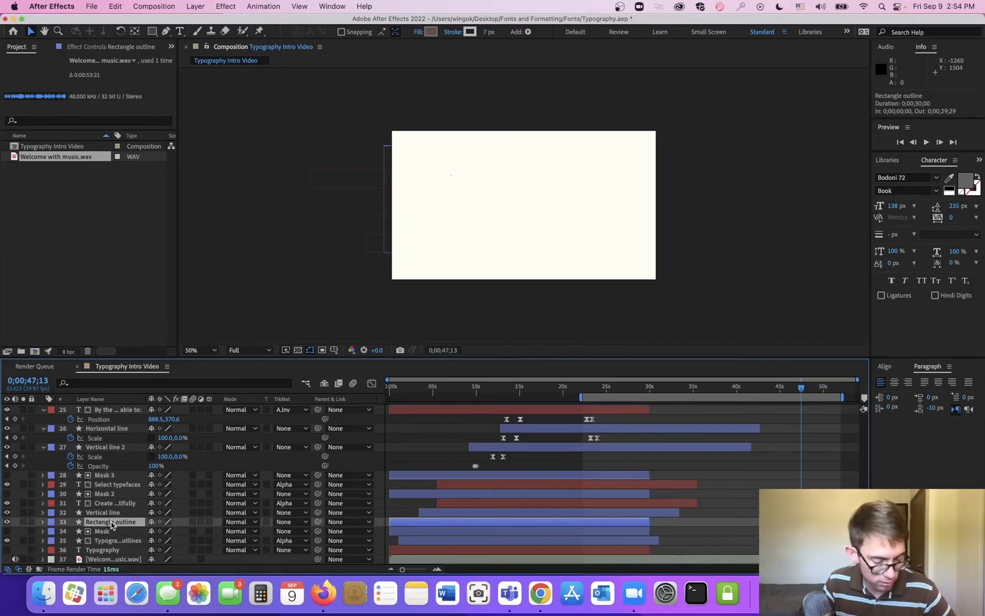
{"action": "key", "text": "super+d"}
{"action": "left_click_drag", "start_coordinate": [112, 525], "coordinate": [102, 410]}
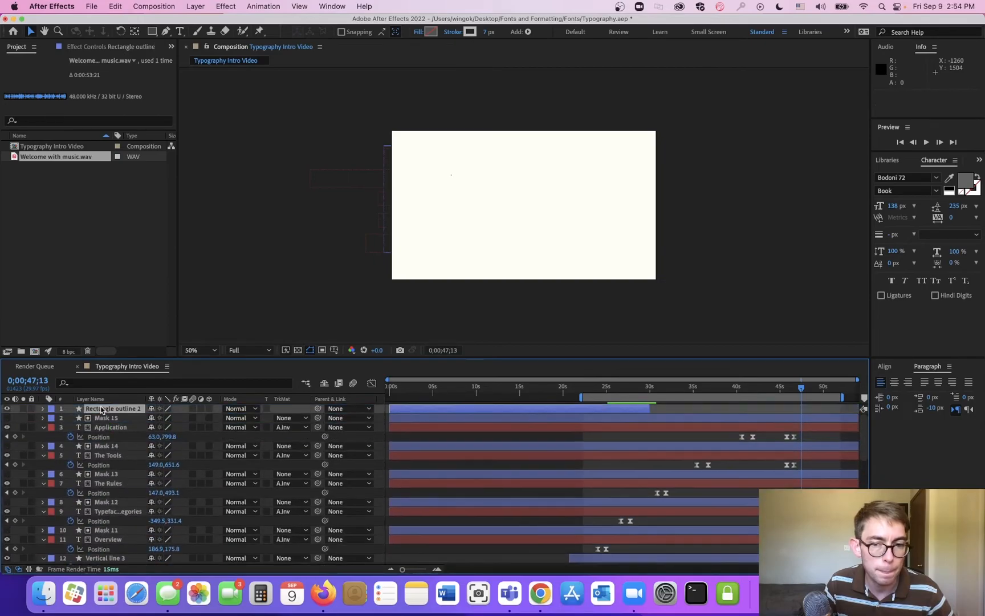
{"action": "left_click_drag", "start_coordinate": [465, 408], "coordinate": [846, 418]}
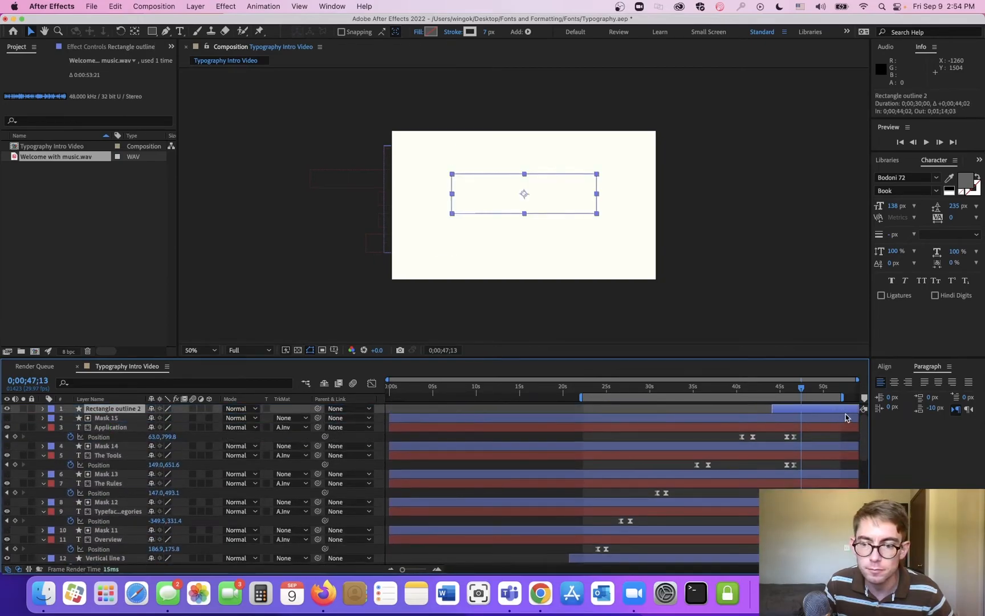
- Reveal the animated properties of Rectangle outline 2 and preview the composition from 0;00;43;27
{"action": "left_click_drag", "start_coordinate": [788, 390], "coordinate": [796, 397]}
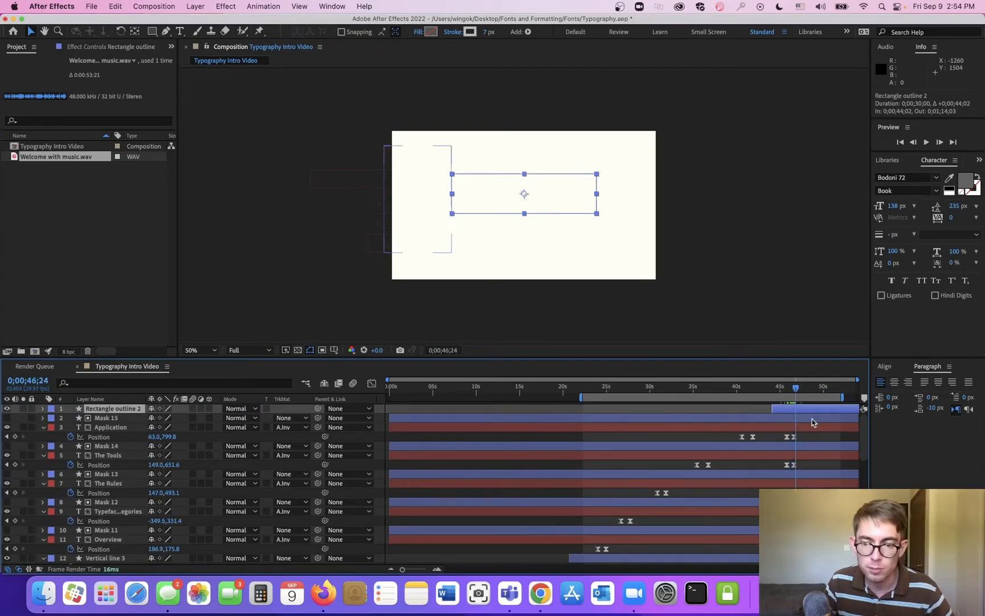
{"action": "scroll", "coordinate": [813, 423], "scroll_direction": "up", "scroll_amount": 2}
{"action": "scroll", "coordinate": [813, 424], "scroll_direction": "up", "scroll_amount": 1}
{"action": "scroll", "coordinate": [813, 426], "scroll_direction": "down", "scroll_amount": 1}
{"action": "scroll", "coordinate": [808, 431], "scroll_direction": "down", "scroll_amount": 1}
{"action": "scroll", "coordinate": [721, 451], "scroll_direction": "down", "scroll_amount": 1}
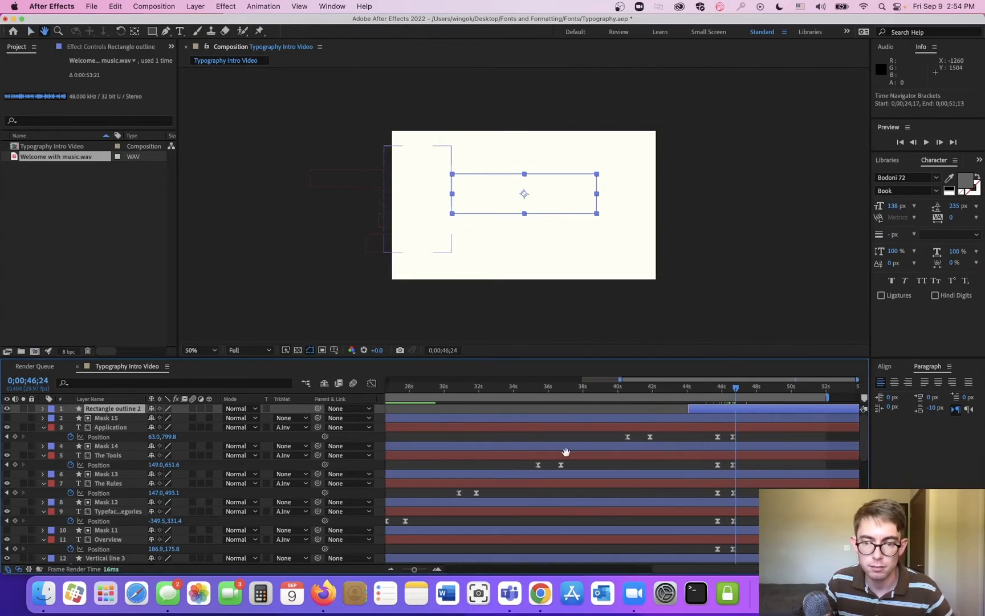
{"action": "key", "text": "v"}
{"action": "key", "text": "u"}
{"action": "mouse_move", "coordinate": [685, 390]}
{"action": "left_mouse_down"}
{"action": "mouse_move", "coordinate": [826, 407]}
{"action": "mouse_move", "coordinate": [686, 410]}
{"action": "left_mouse_up"}
{"action": "key", "text": "space"}
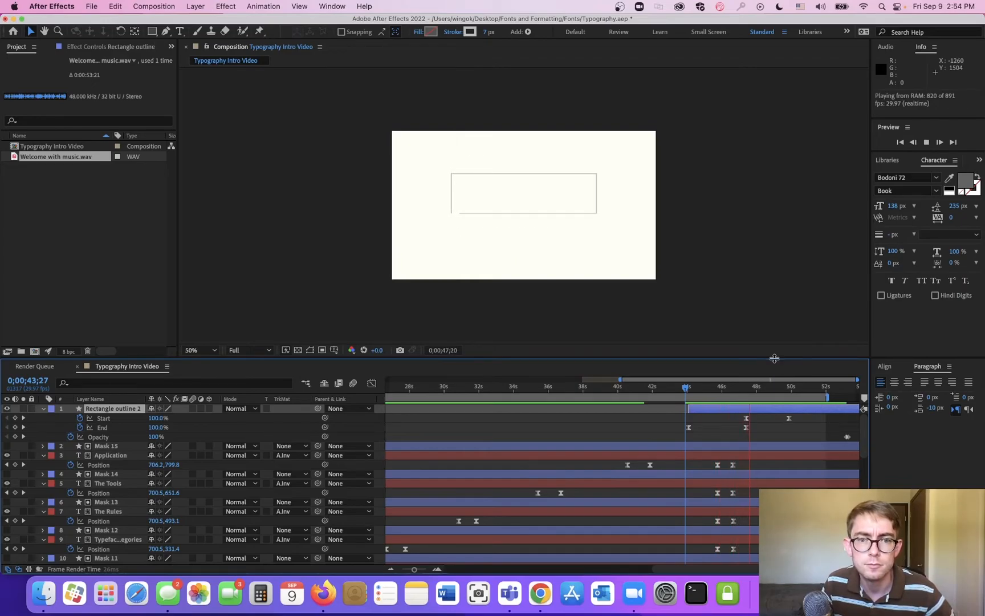
{"action": "key", "text": "space"}
- Remove the Opacity keyframe of Rectangle outline 2 so the layer has no opacity animation
{"action": "mouse_move", "coordinate": [714, 393]}
{"action": "left_mouse_down"}
{"action": "mouse_move", "coordinate": [690, 392]}
{"action": "mouse_move", "coordinate": [712, 393]}
{"action": "left_mouse_up"}
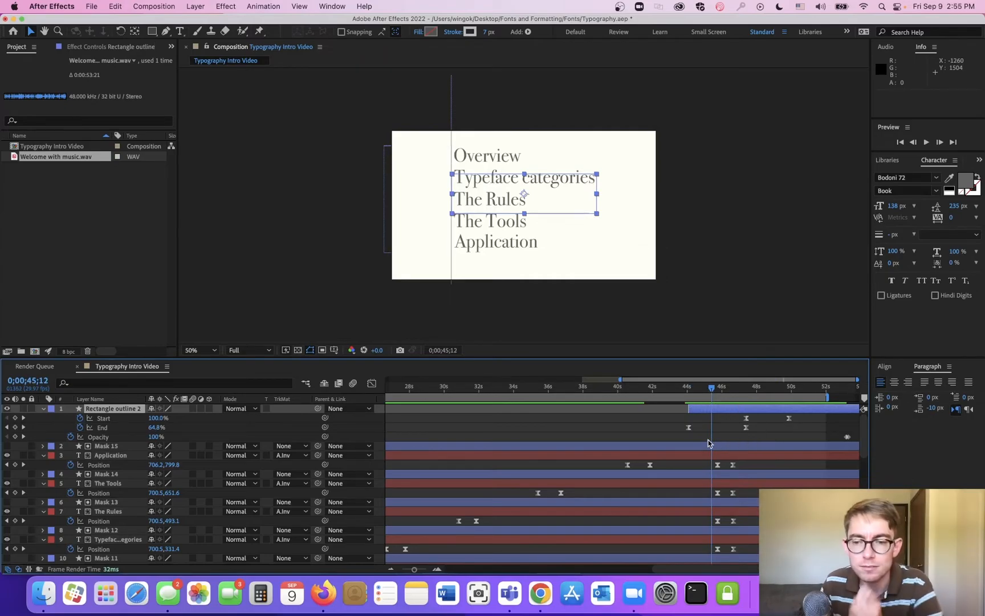
{"action": "key", "text": "alt+shift+t"}
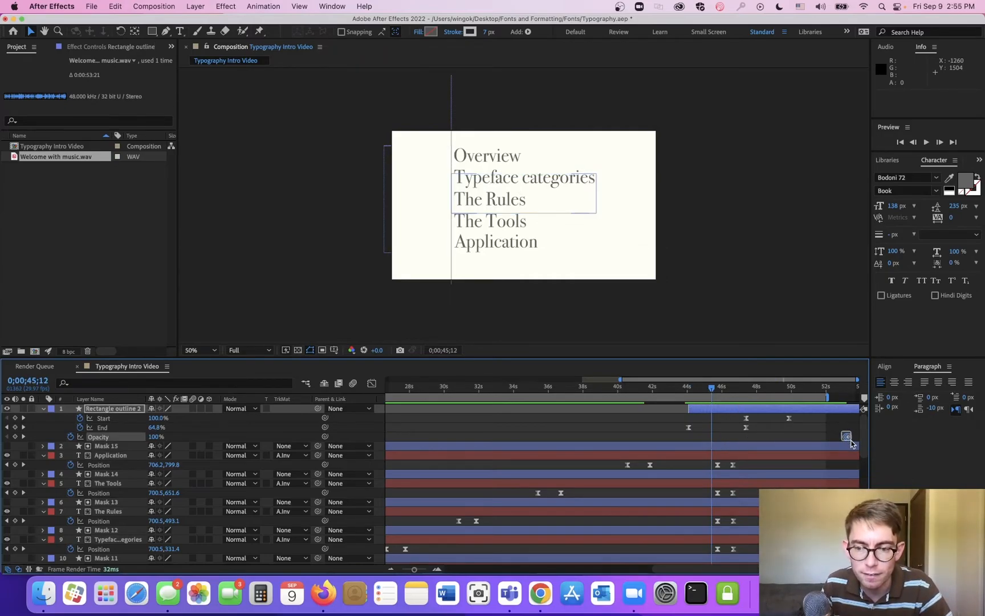
{"action": "left_click_drag", "start_coordinate": [679, 392], "coordinate": [696, 394]}
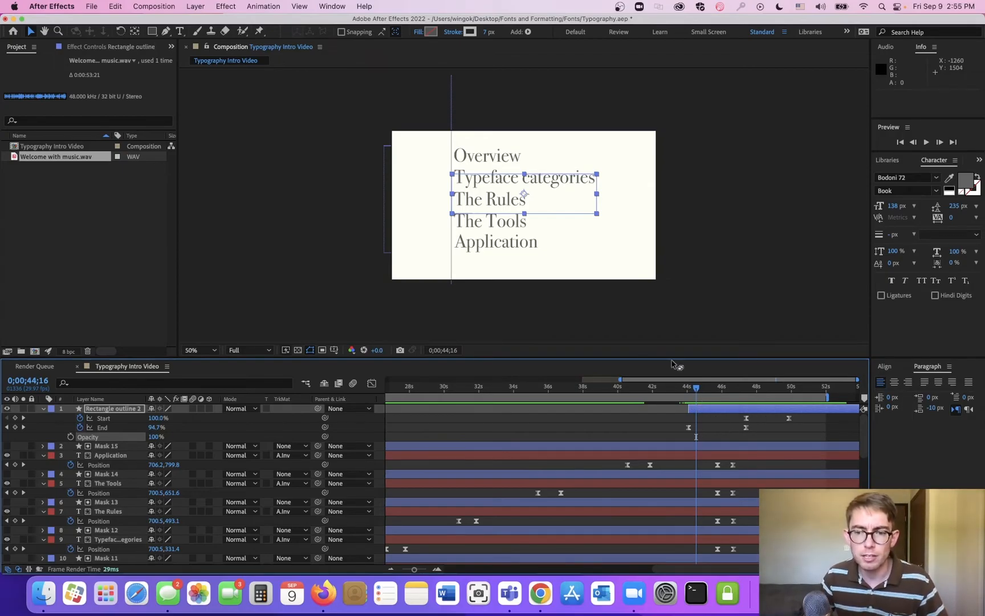
- Shift the Rectangle outline 2 layer to start at 0;00;46;24 and check how its outline begins drawing
{"action": "left_click_drag", "start_coordinate": [415, 569], "coordinate": [413, 570]}
{"action": "left_click_drag", "start_coordinate": [739, 388], "coordinate": [768, 393]}
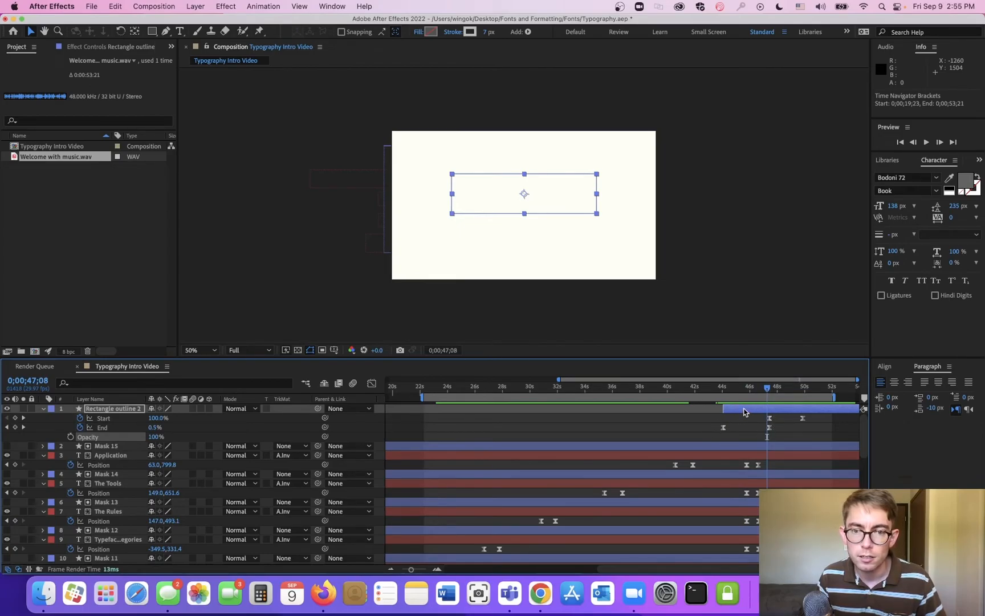
{"action": "mouse_move", "coordinate": [767, 388]}
{"action": "left_mouse_down"}
{"action": "mouse_move", "coordinate": [784, 388]}
{"action": "mouse_move", "coordinate": [737, 396]}
{"action": "mouse_move", "coordinate": [742, 408]}
{"action": "mouse_move", "coordinate": [780, 408]}
{"action": "mouse_move", "coordinate": [754, 391]}
{"action": "mouse_move", "coordinate": [767, 395]}
{"action": "left_mouse_up"}
{"action": "left_click", "coordinate": [742, 338]}
{"action": "left_click", "coordinate": [745, 330]}
{"action": "left_click", "coordinate": [754, 388]}
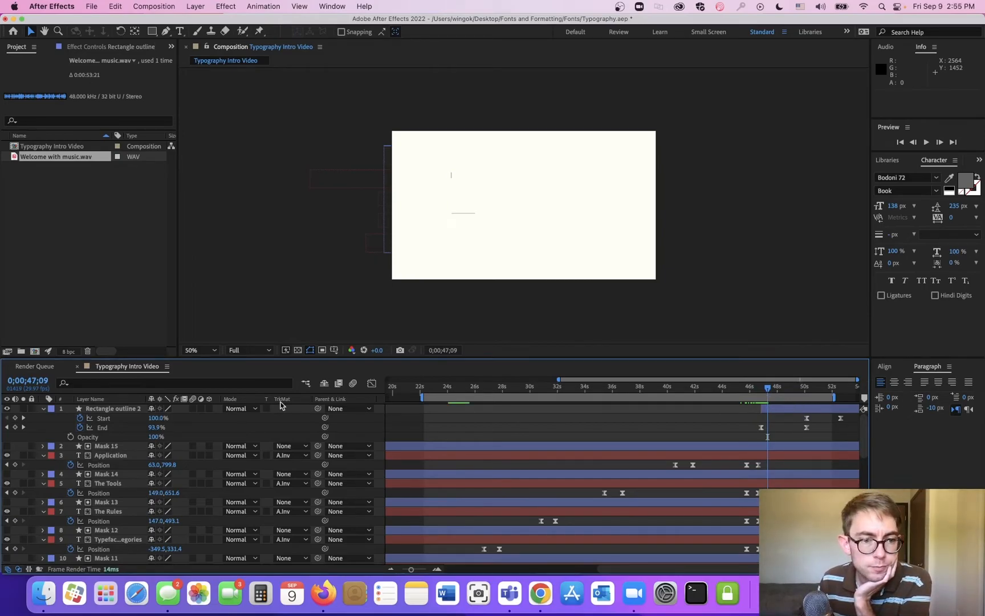
- Set the Trim Paths 1 Offset of Rectangle outline 2 to 0x-136° and review the start of the drawing
{"action": "left_click", "coordinate": [103, 409]}
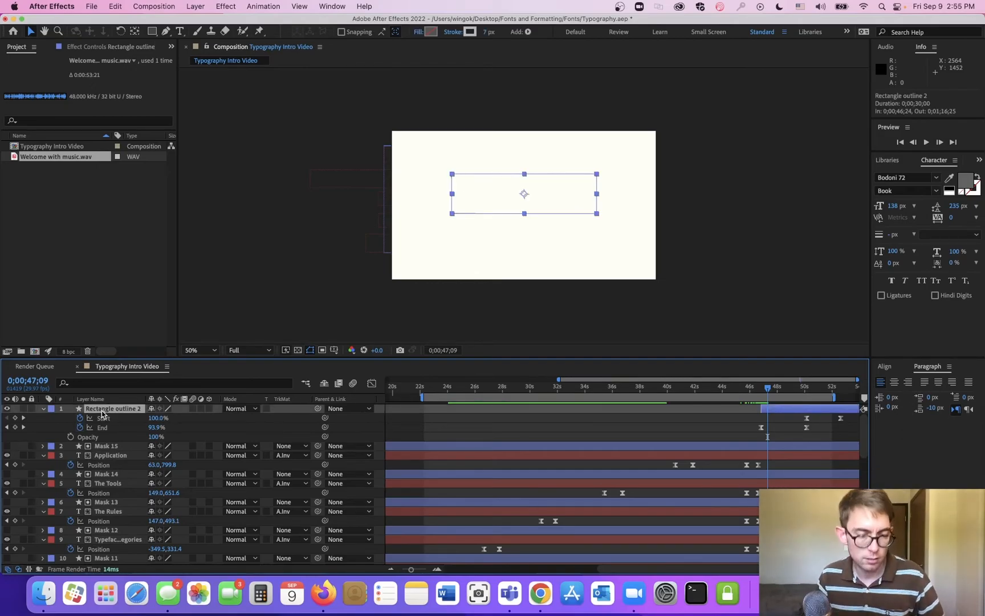
{"action": "left_click", "coordinate": [43, 409]}
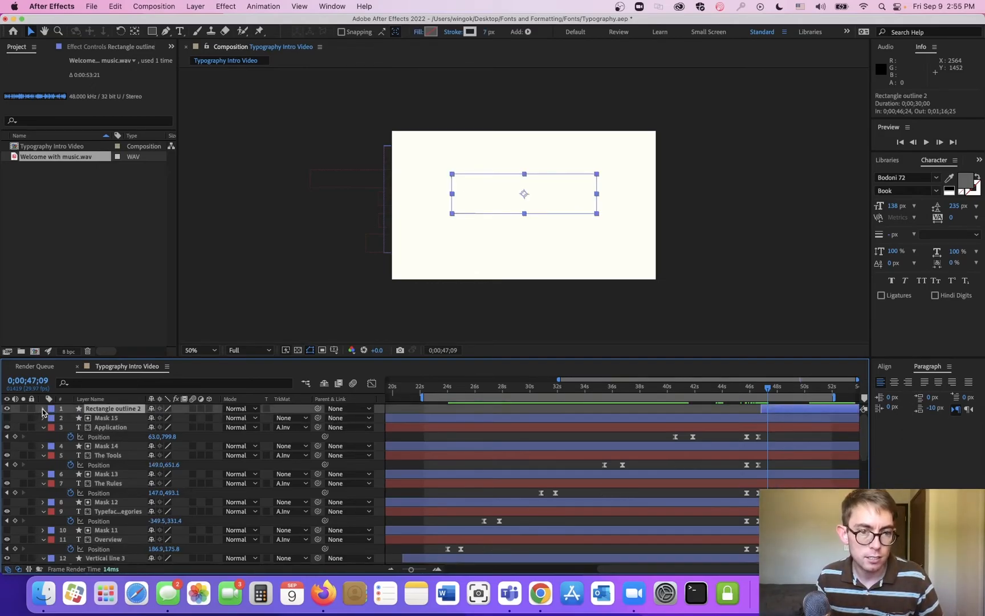
{"action": "left_click", "coordinate": [42, 409]}
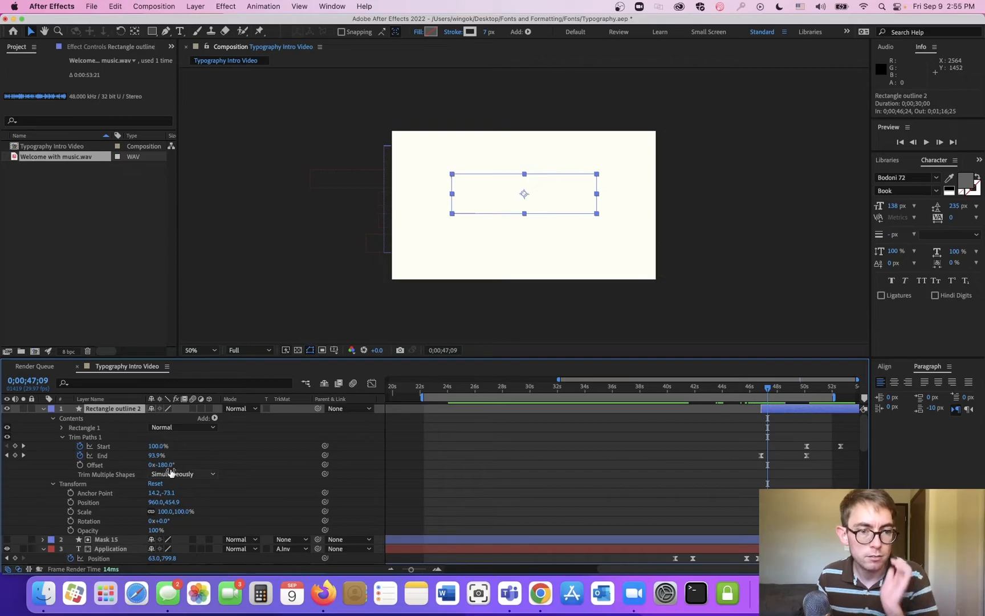
{"action": "left_click_drag", "start_coordinate": [169, 467], "coordinate": [161, 468]}
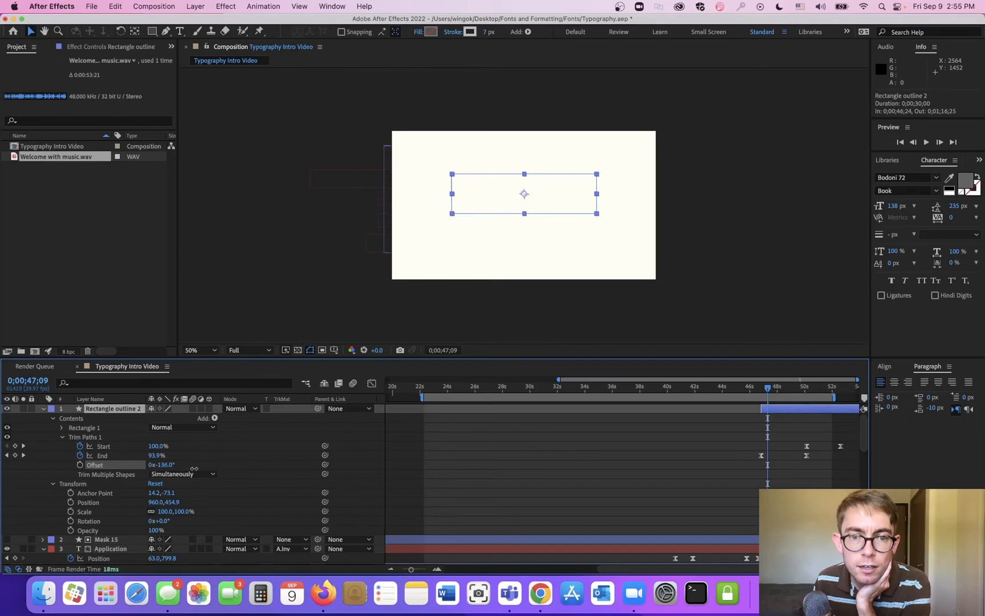
{"action": "left_click", "coordinate": [533, 323]}
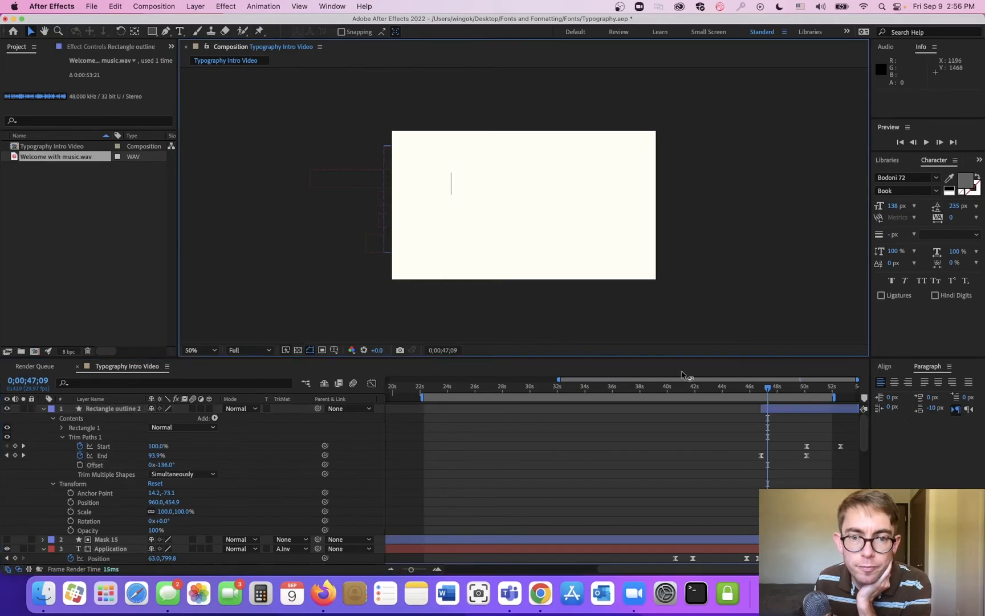
{"action": "mouse_move", "coordinate": [768, 389]}
{"action": "left_mouse_down"}
{"action": "mouse_move", "coordinate": [730, 394]}
{"action": "mouse_move", "coordinate": [804, 395]}
{"action": "mouse_move", "coordinate": [735, 396]}
{"action": "mouse_move", "coordinate": [759, 397]}
{"action": "mouse_move", "coordinate": [770, 409]}
{"action": "mouse_move", "coordinate": [761, 409]}
{"action": "left_mouse_up"}
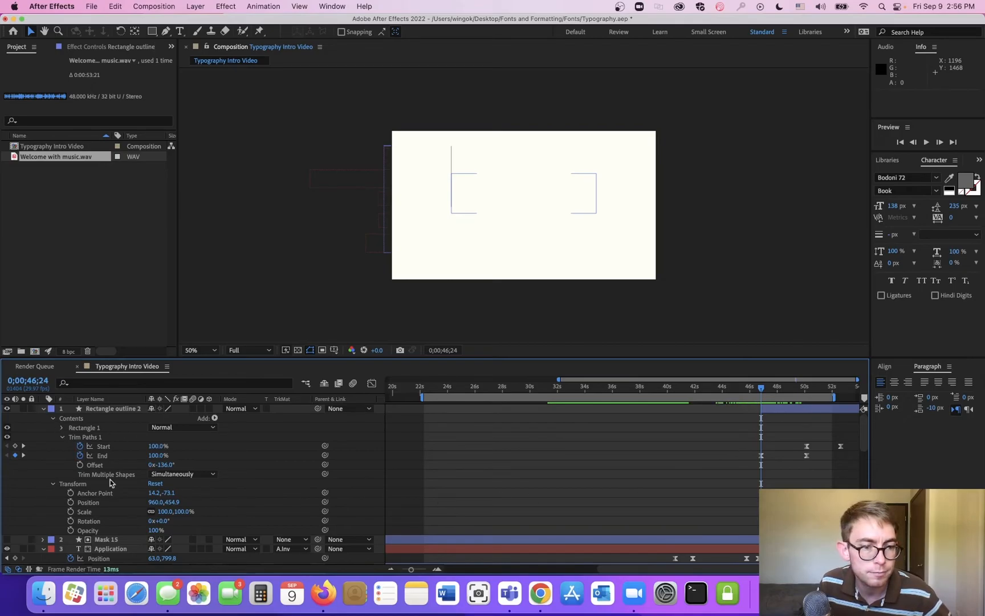
- Find the Vertical line 3 layer and move it up the stack directly below Rectangle outline 2
{"action": "scroll", "coordinate": [444, 508], "scroll_direction": "down", "scroll_amount": 3}
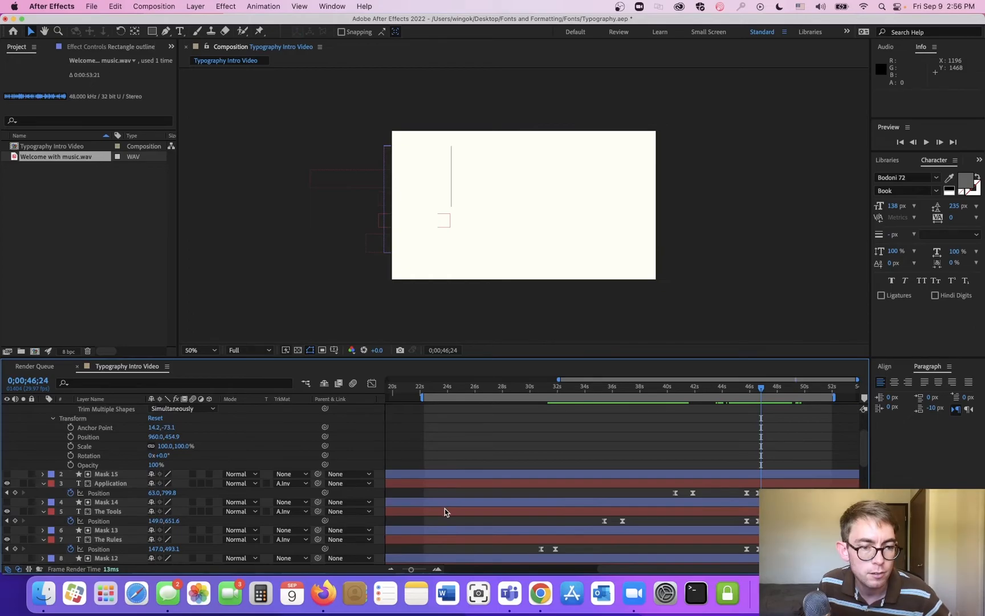
{"action": "scroll", "coordinate": [444, 509], "scroll_direction": "down", "scroll_amount": 7}
{"action": "scroll", "coordinate": [445, 512], "scroll_direction": "down", "scroll_amount": 8}
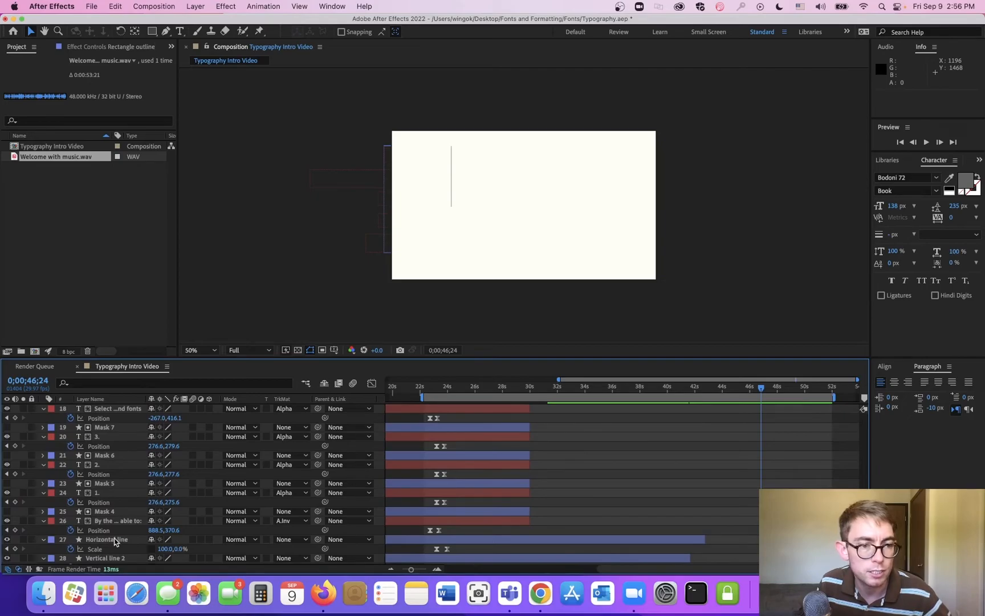
{"action": "scroll", "coordinate": [115, 541], "scroll_direction": "up", "scroll_amount": 1}
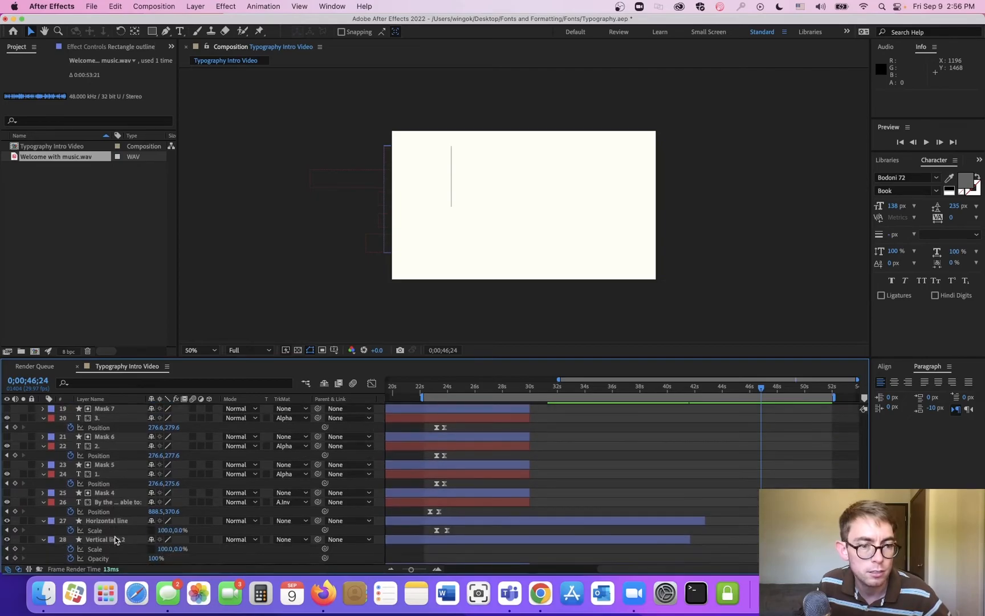
{"action": "scroll", "coordinate": [116, 540], "scroll_direction": "down", "scroll_amount": 2}
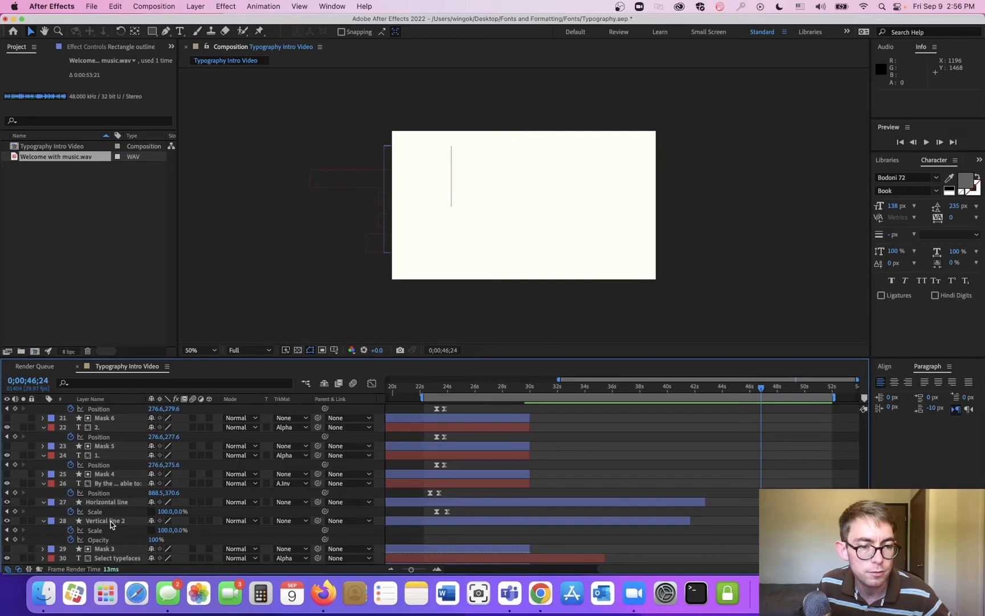
{"action": "scroll", "coordinate": [112, 527], "scroll_direction": "up", "scroll_amount": 12}
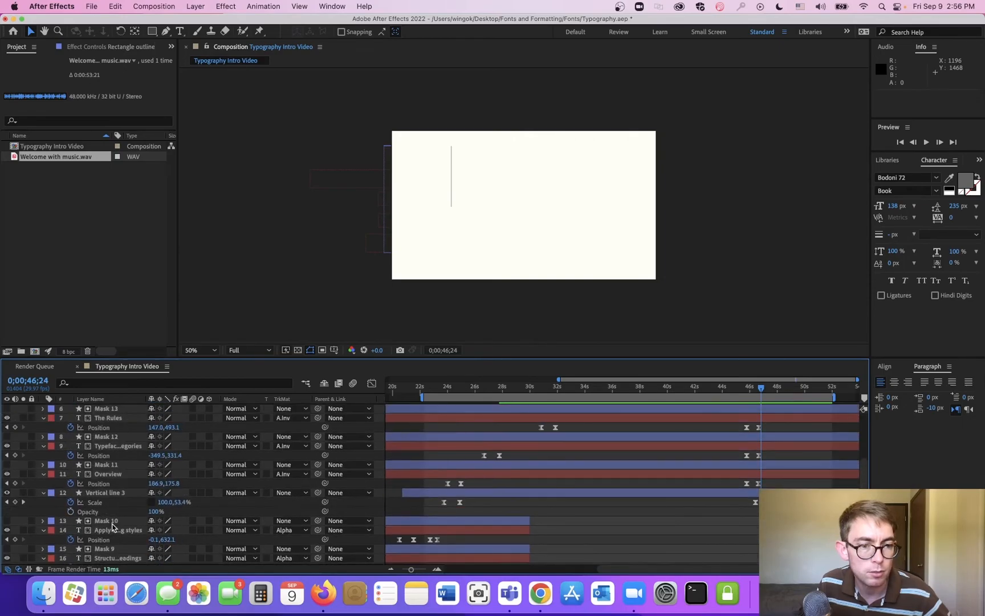
{"action": "scroll", "coordinate": [108, 504], "scroll_direction": "up", "scroll_amount": 2}
{"action": "left_click", "coordinate": [114, 511]}
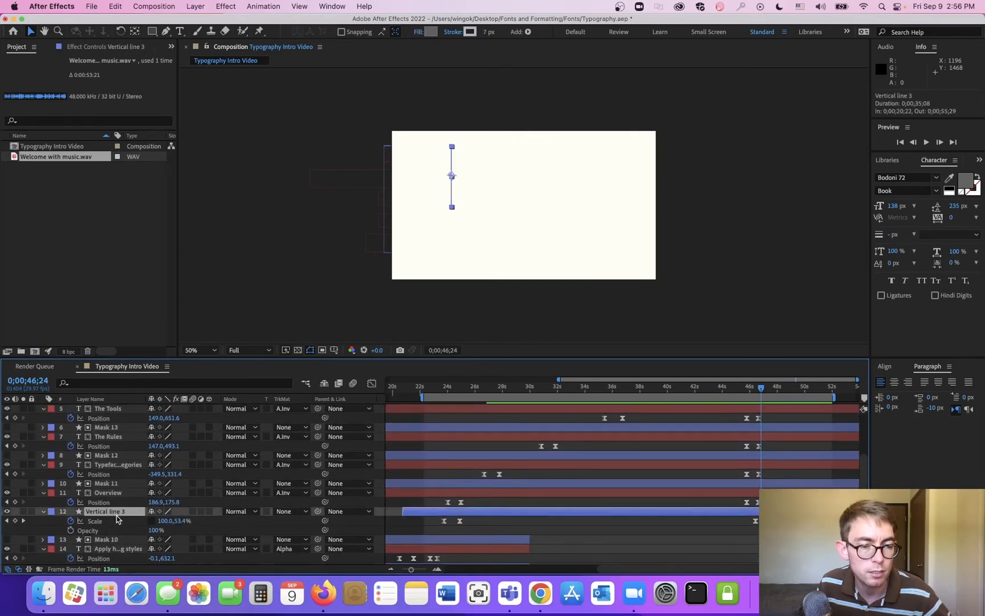
{"action": "scroll", "coordinate": [116, 516], "scroll_direction": "up", "scroll_amount": 4}
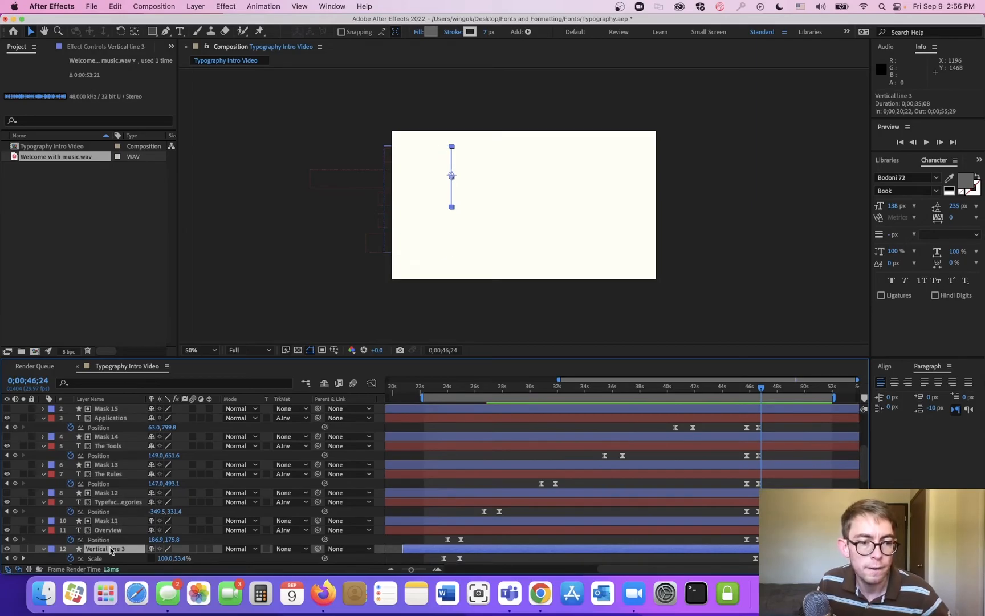
{"action": "scroll", "coordinate": [111, 551], "scroll_direction": "up", "scroll_amount": 2}
{"action": "scroll", "coordinate": [112, 551], "scroll_direction": "down", "scroll_amount": 2}
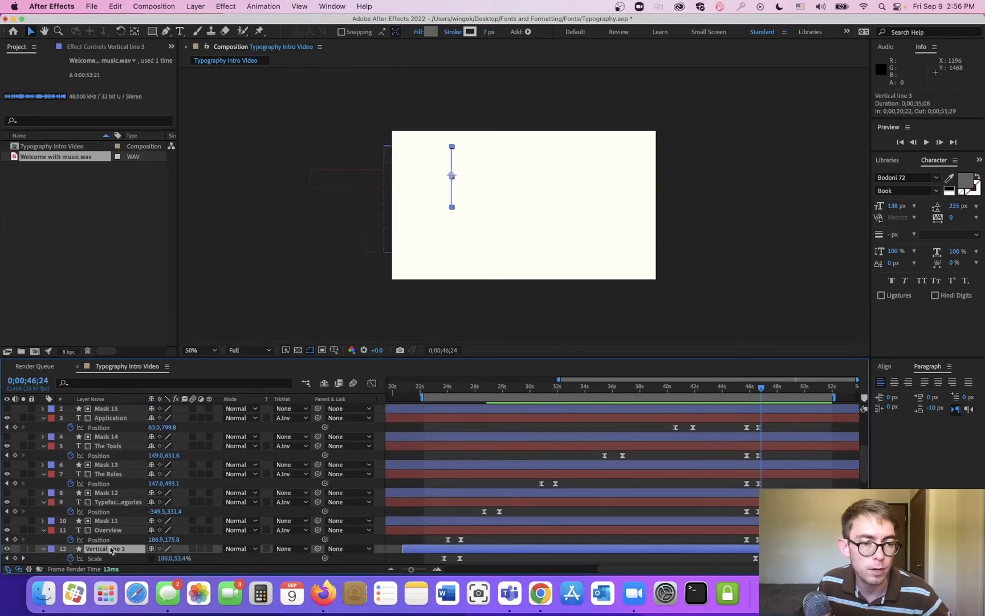
{"action": "left_click_drag", "start_coordinate": [111, 550], "coordinate": [120, 454]}
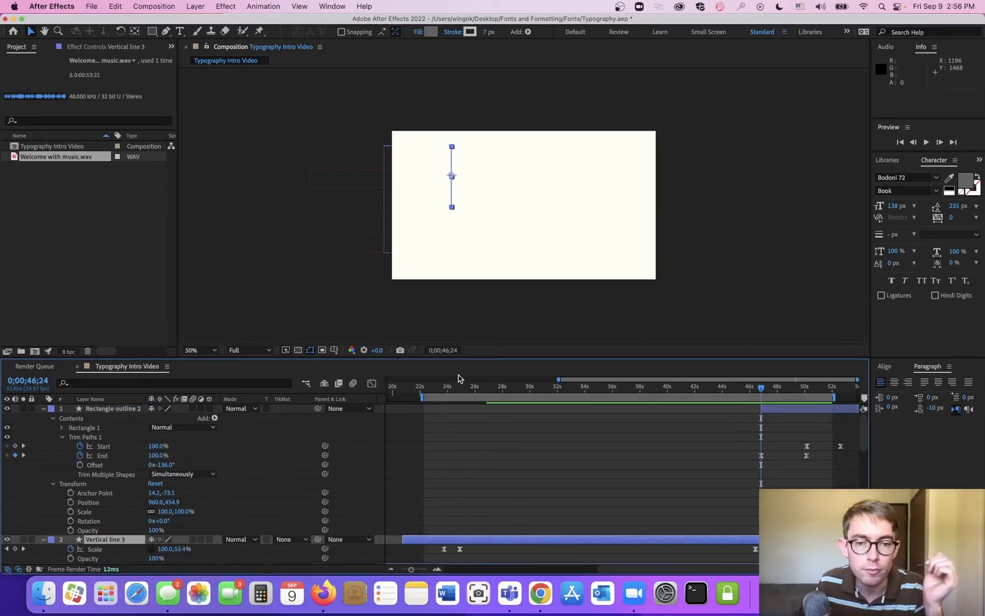
- Try shifting the Trim Paths End keyframes of Rectangle outline 2 so the first sits at 0;00;46;13, and review the overlap with the vertical line
{"action": "left_click", "coordinate": [589, 388]}
{"action": "left_click_drag", "start_coordinate": [585, 390], "coordinate": [756, 398]}
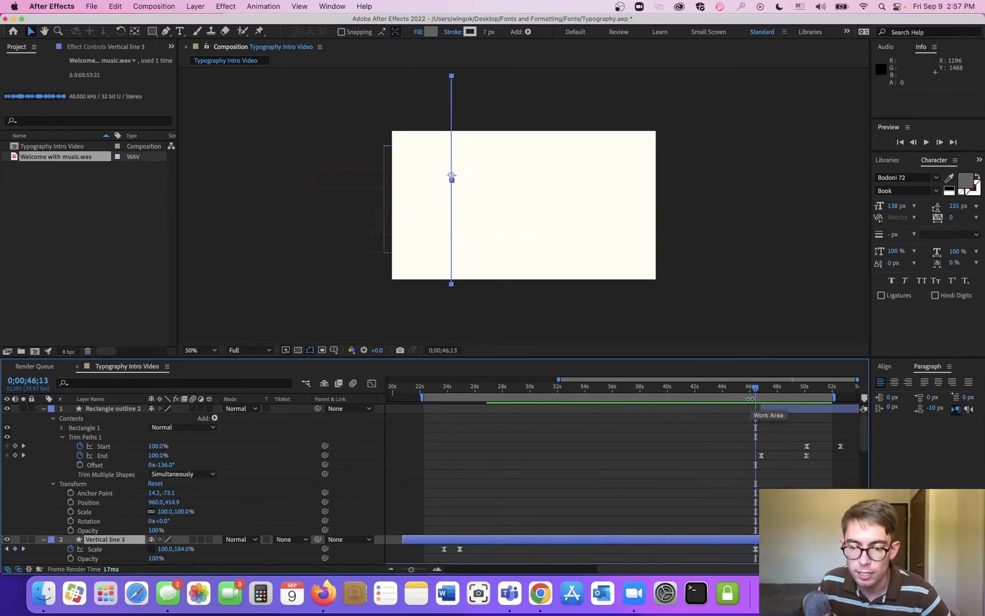
{"action": "left_click_drag", "start_coordinate": [816, 452], "coordinate": [751, 456]}
{"action": "key", "text": "="}
{"action": "key", "text": "="}
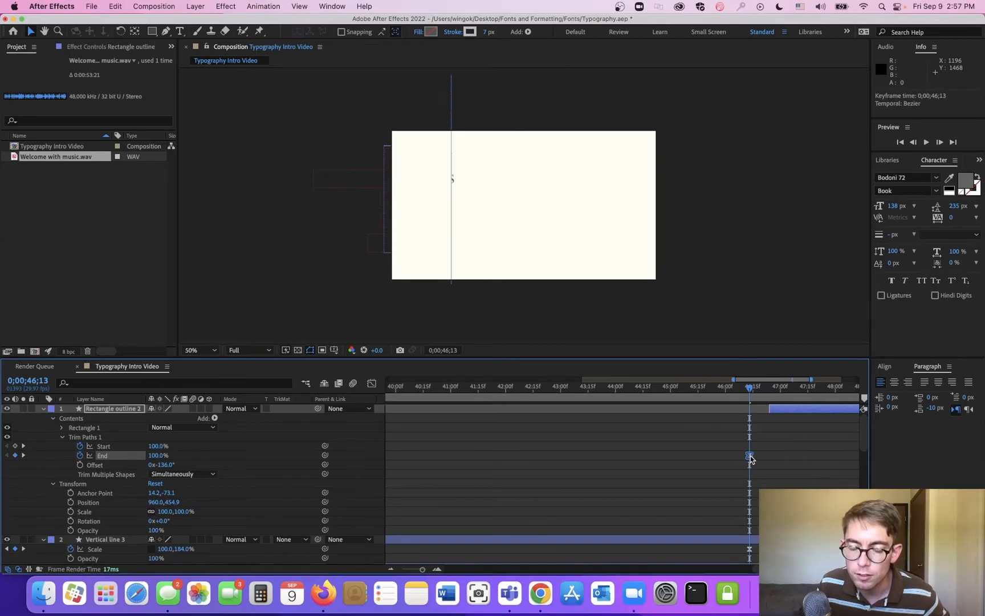
{"action": "left_click", "coordinate": [719, 388]}
{"action": "left_click", "coordinate": [725, 330]}
{"action": "left_click_drag", "start_coordinate": [726, 390], "coordinate": [805, 409]}
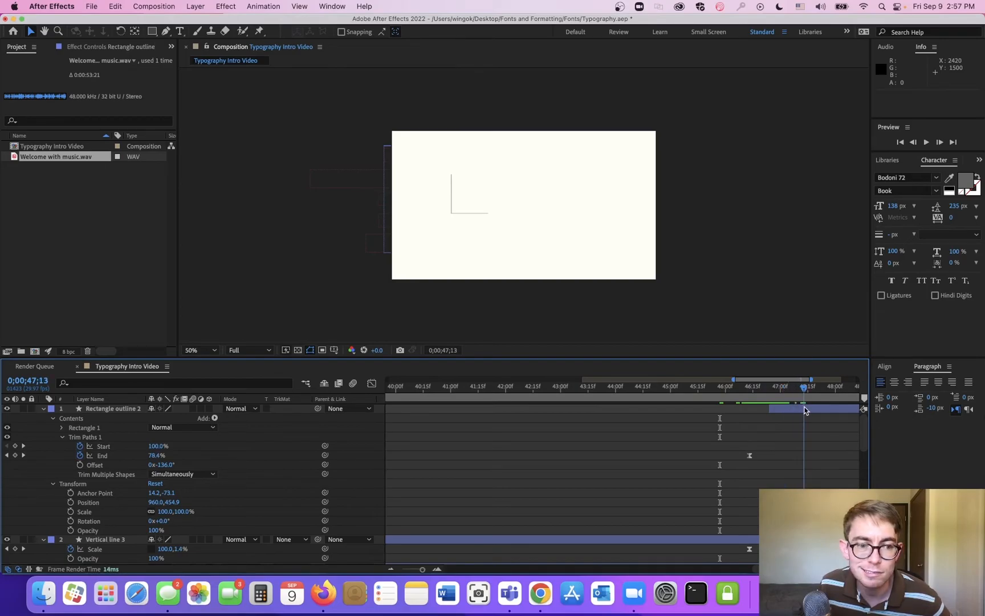
- Hide Rectangle outline 2 and examine when Vertical line 3 finishes shrinking away
{"action": "scroll", "coordinate": [801, 439], "scroll_direction": "down", "scroll_amount": 2}
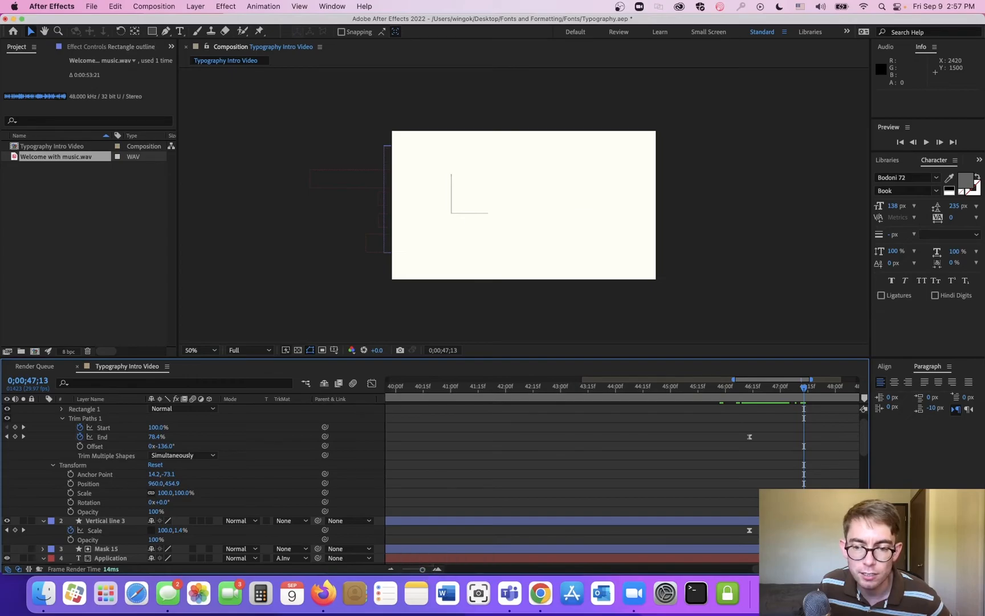
{"action": "key", "text": "k"}
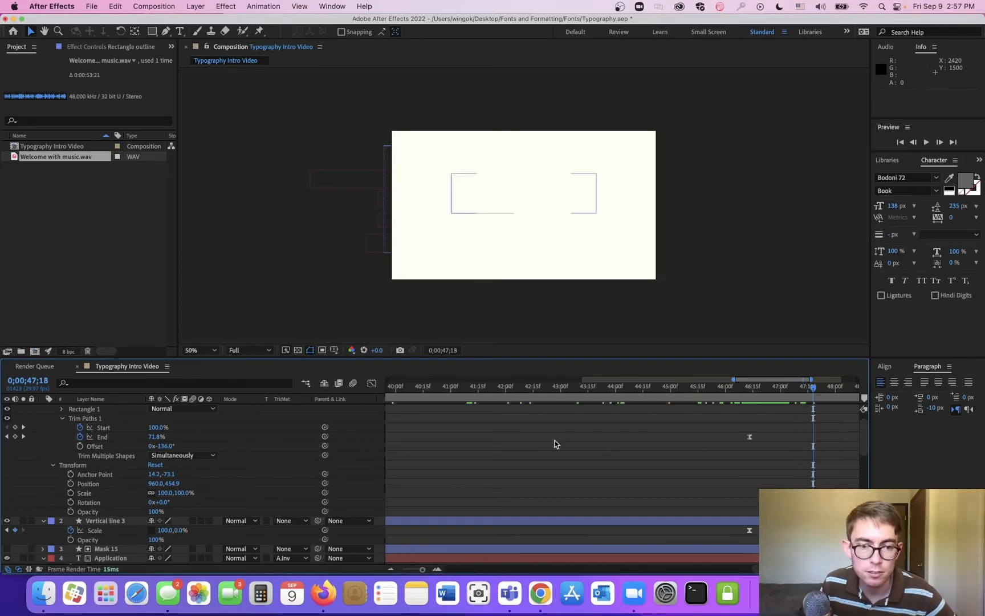
{"action": "scroll", "coordinate": [749, 434], "scroll_direction": "up", "scroll_amount": 2}
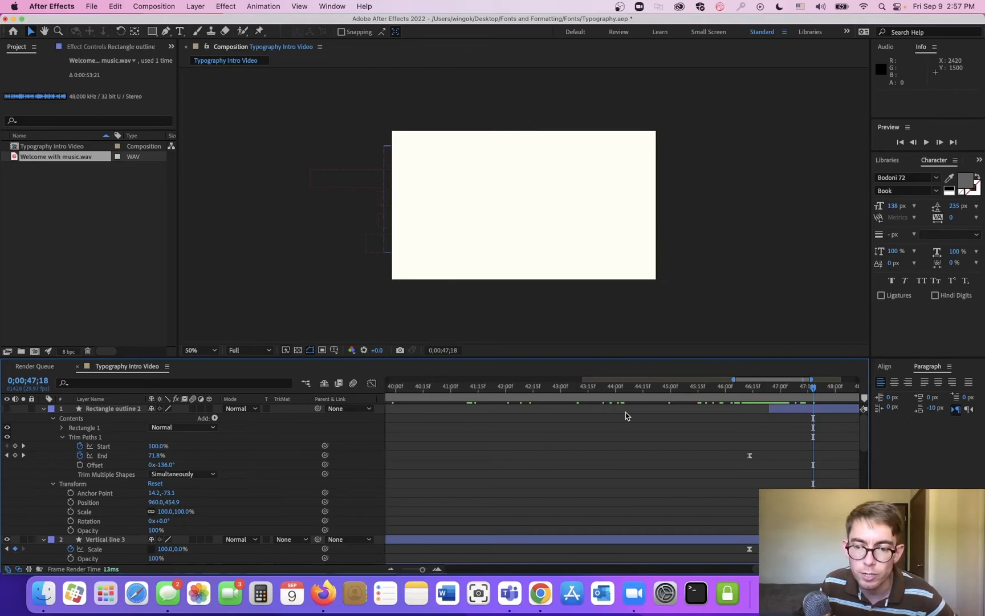
{"action": "left_click_drag", "start_coordinate": [711, 395], "coordinate": [807, 408]}
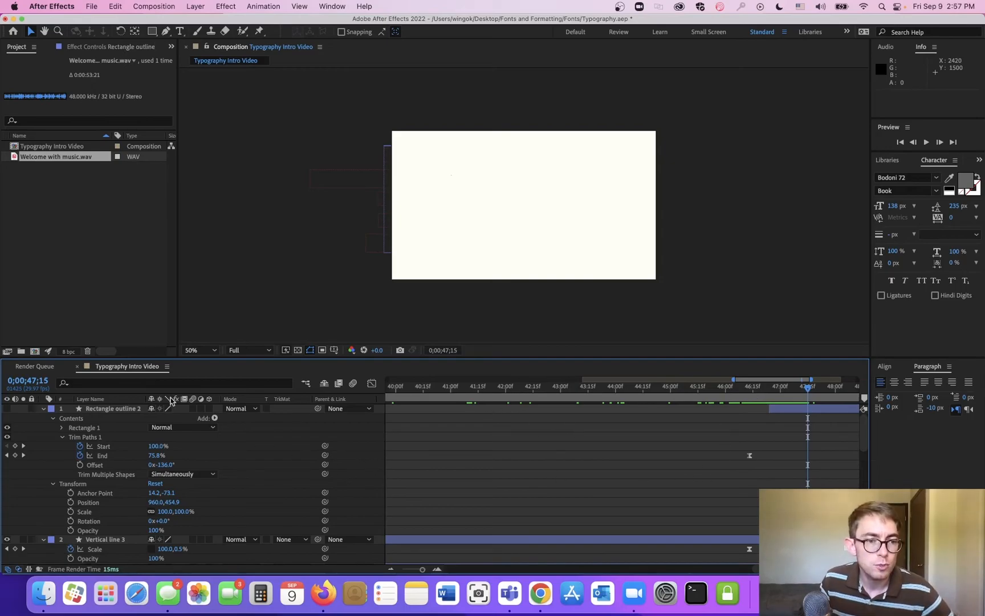
- Shift both End keyframes of Rectangle outline 2, aligning the first with Vertical line 3's last Scale keyframe and placing the second at 0;00;50;27
{"action": "left_click_drag", "start_coordinate": [551, 523], "coordinate": [404, 533]}
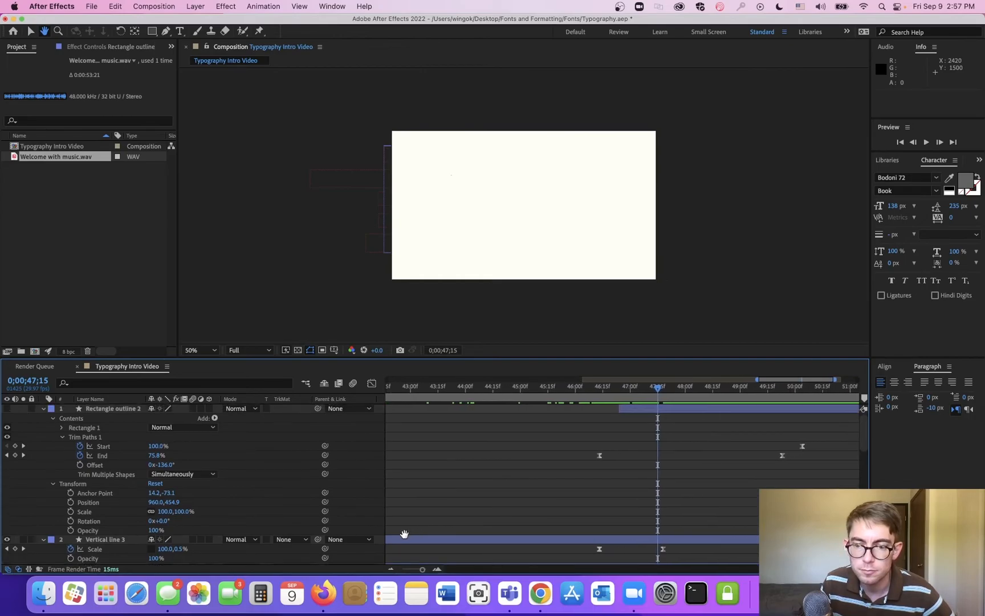
{"action": "left_click_drag", "start_coordinate": [555, 451], "coordinate": [846, 461]}
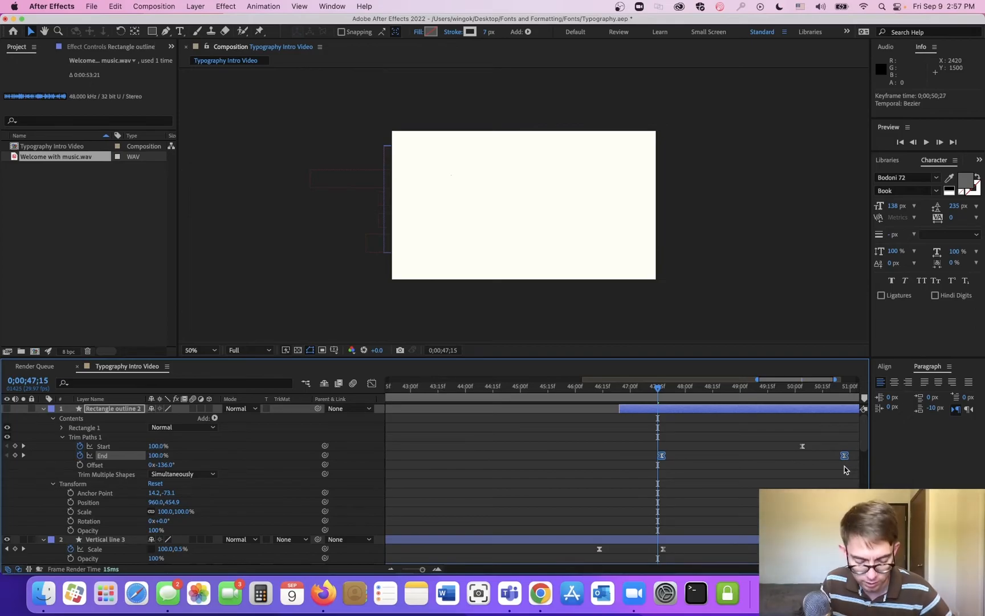
{"action": "key", "text": "k"}
{"action": "left_click_drag", "start_coordinate": [596, 387], "coordinate": [792, 422]}
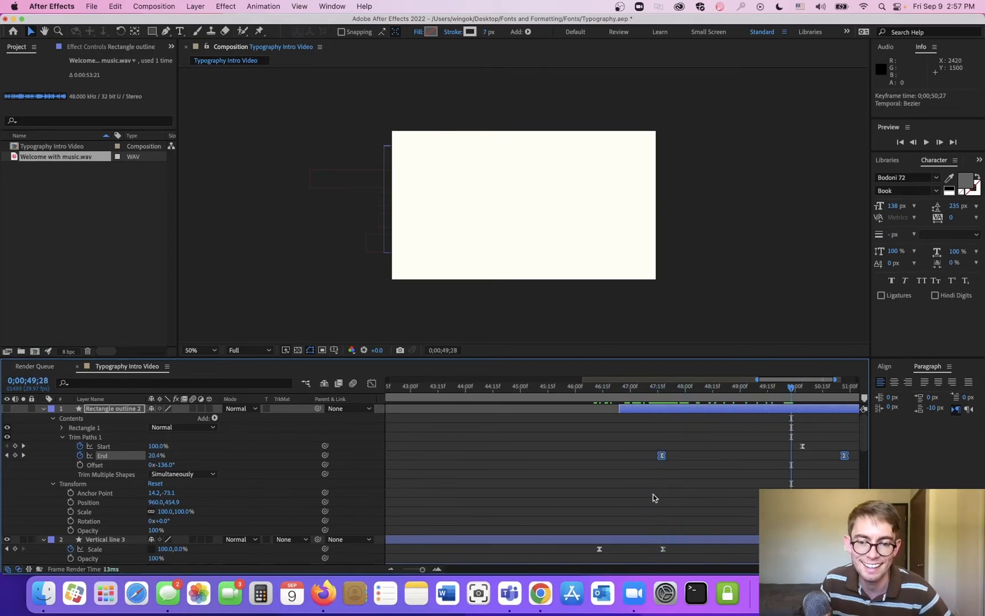
- Show Rectangle outline 2 again and preview the transition from the vertical line to the rectangle drawing
{"action": "left_click", "coordinate": [8, 408]}
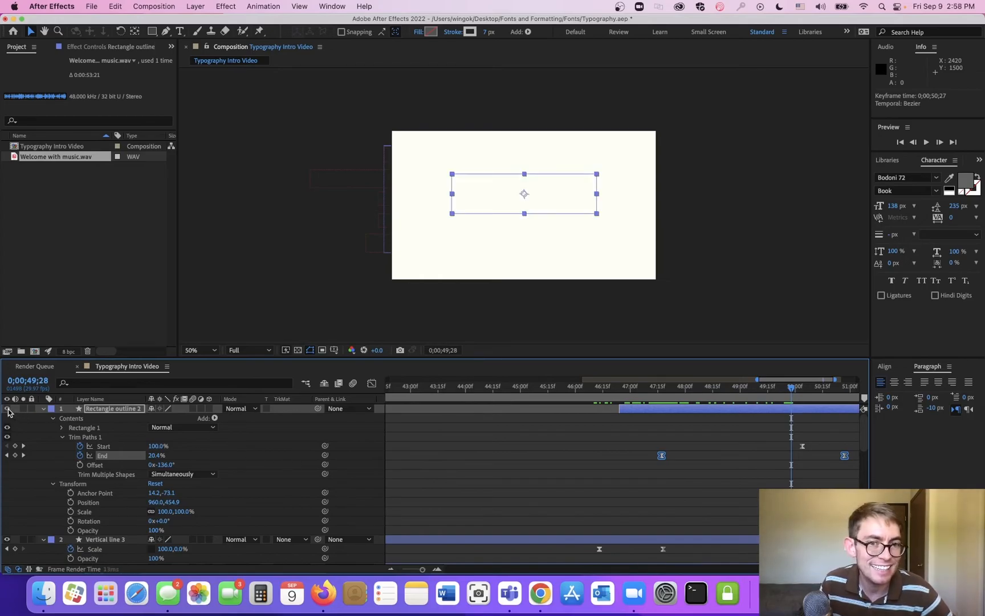
{"action": "left_click", "coordinate": [767, 321]}
{"action": "left_click_drag", "start_coordinate": [650, 391], "coordinate": [600, 394]}
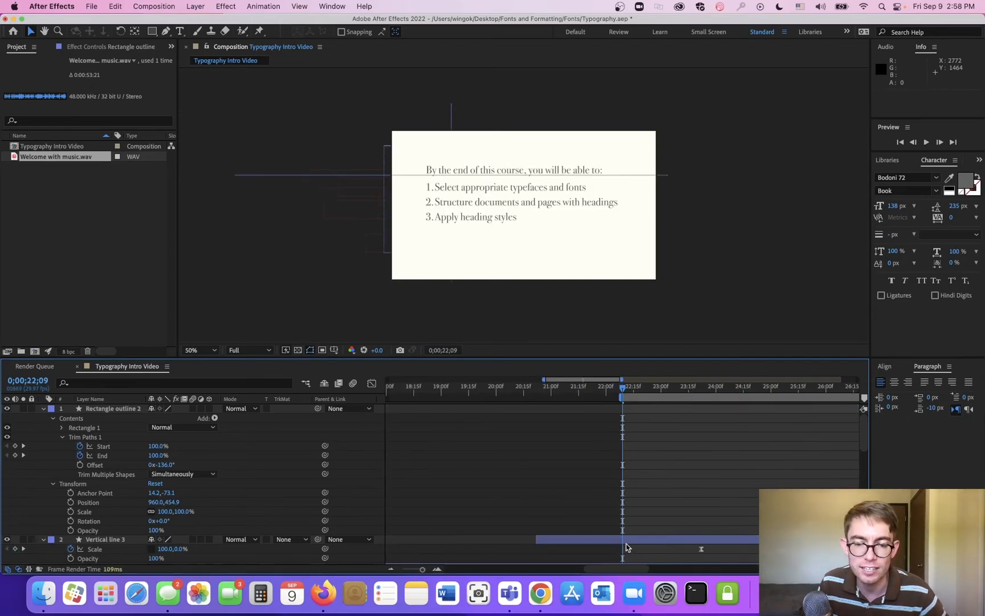
{"action": "left_click_drag", "start_coordinate": [422, 568], "coordinate": [379, 569]}
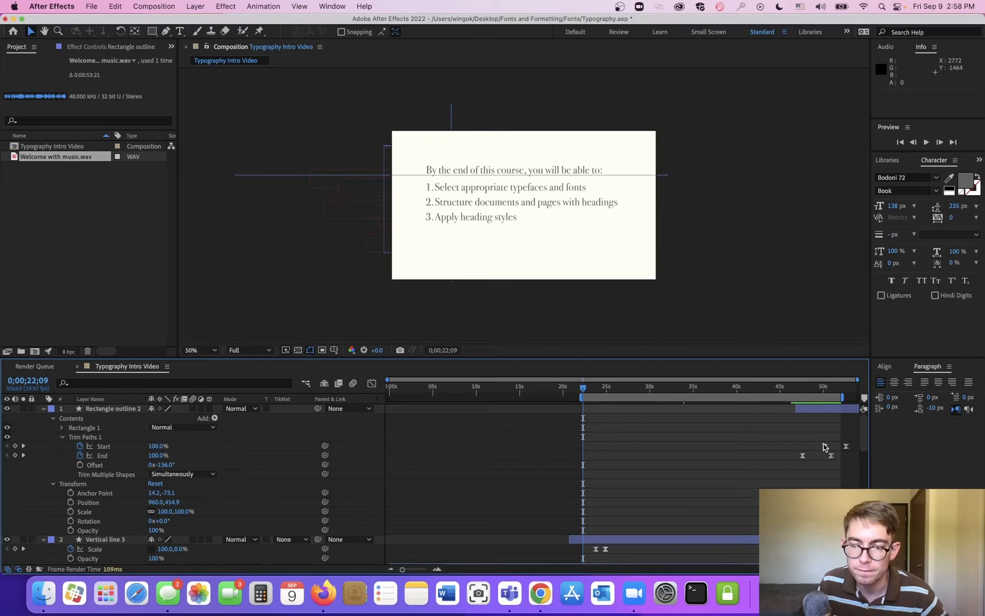
{"action": "scroll", "coordinate": [831, 456], "scroll_direction": "up", "scroll_amount": 5}
{"action": "scroll", "coordinate": [832, 456], "scroll_direction": "down", "scroll_amount": 3}
{"action": "left_click_drag", "start_coordinate": [671, 390], "coordinate": [712, 398]}
{"action": "key", "text": "space"}
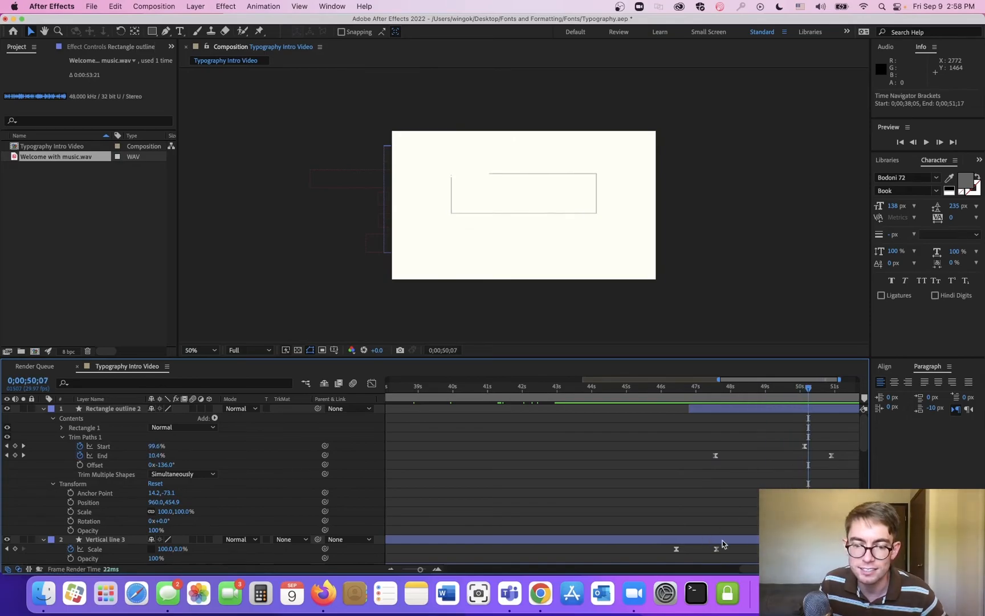
- Try deleting the second Trim Paths End keyframe of Rectangle outline 2, review the animation, and undo the deletion
{"action": "left_click", "coordinate": [831, 455]}
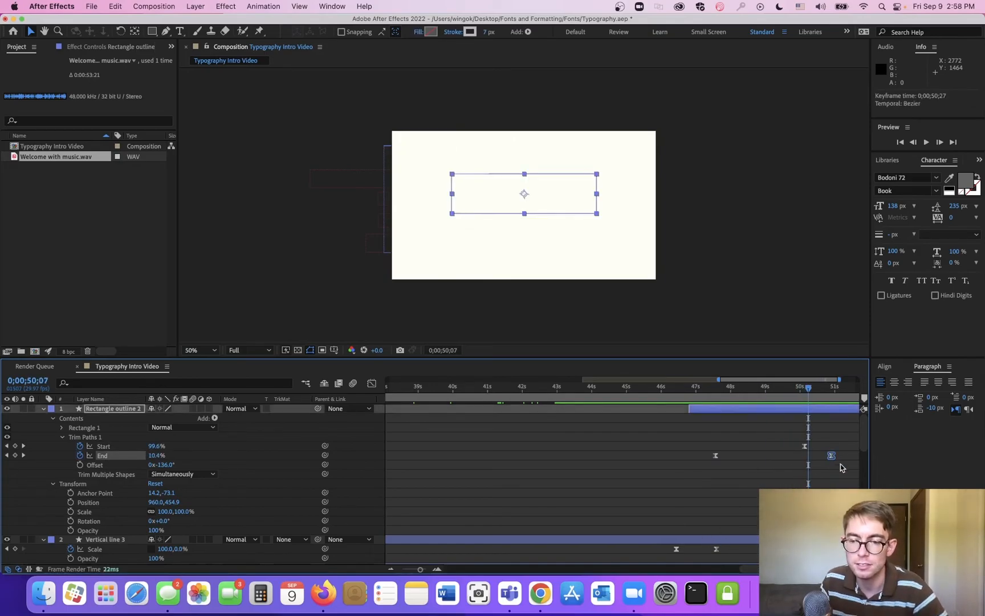
{"action": "key", "text": "Delete"}
{"action": "left_click_drag", "start_coordinate": [715, 391], "coordinate": [799, 392]}
{"action": "left_click", "coordinate": [726, 338]}
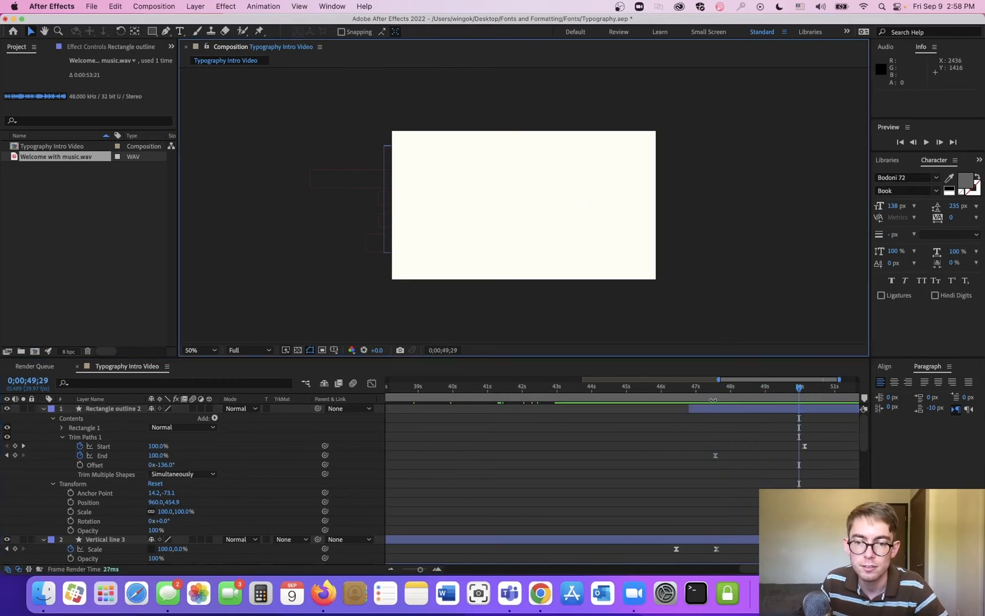
{"action": "left_click_drag", "start_coordinate": [710, 393], "coordinate": [774, 398]}
{"action": "key", "text": "super+z"}
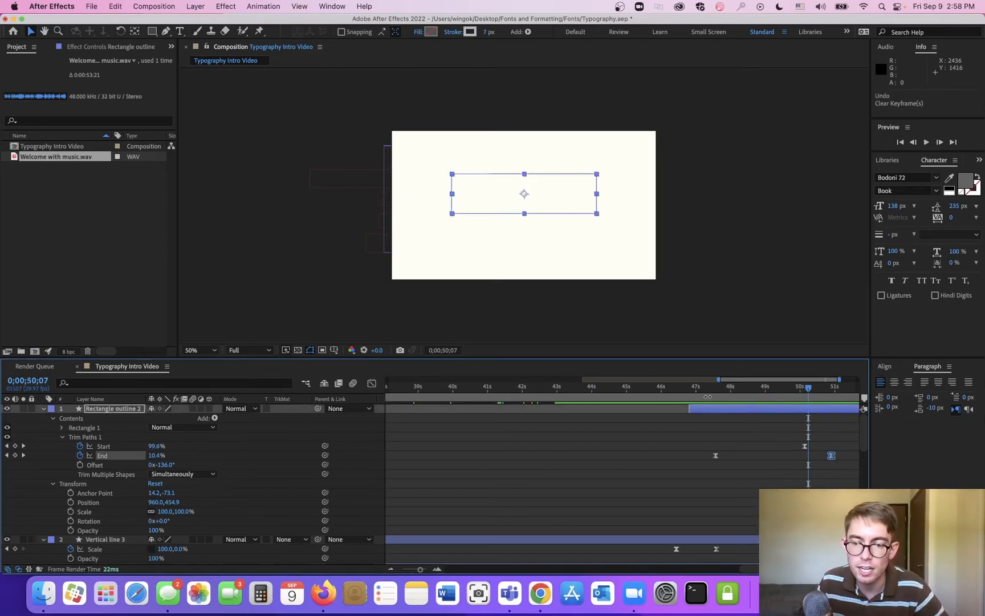
- Remove the Trim Paths Start animation from Rectangle outline 2 and set its Start to a constant 100%
{"action": "left_click", "coordinate": [804, 447]}
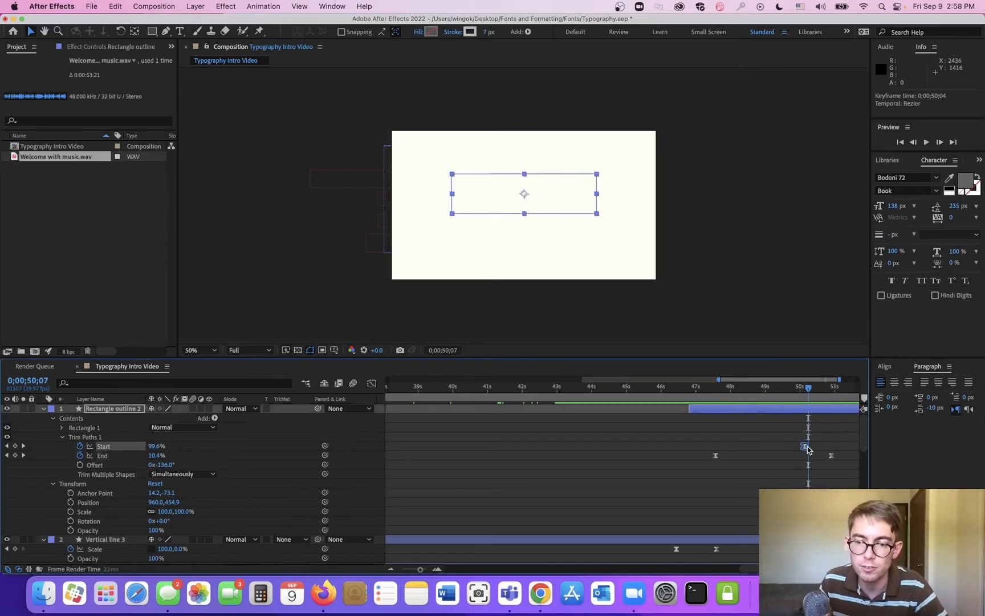
{"action": "left_click", "coordinate": [81, 446]}
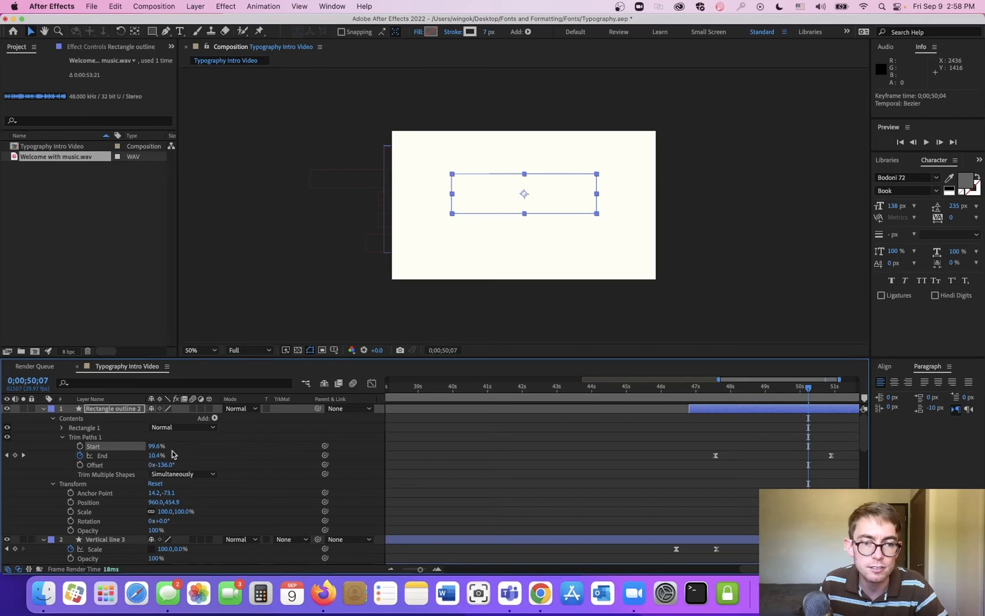
{"action": "left_click", "coordinate": [155, 446]}
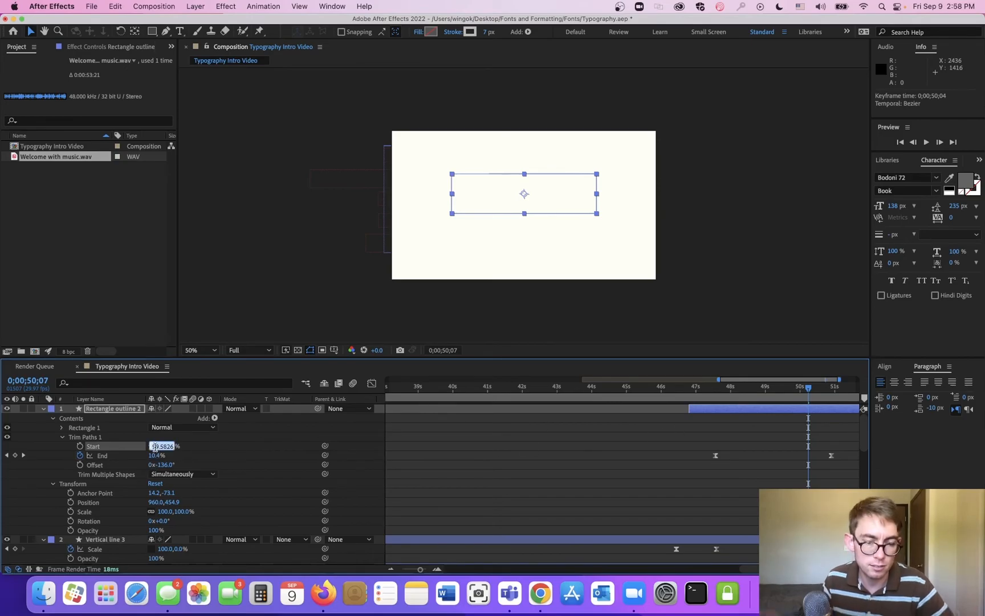
{"action": "type", "text": "100"}
{"action": "key", "text": "Return"}
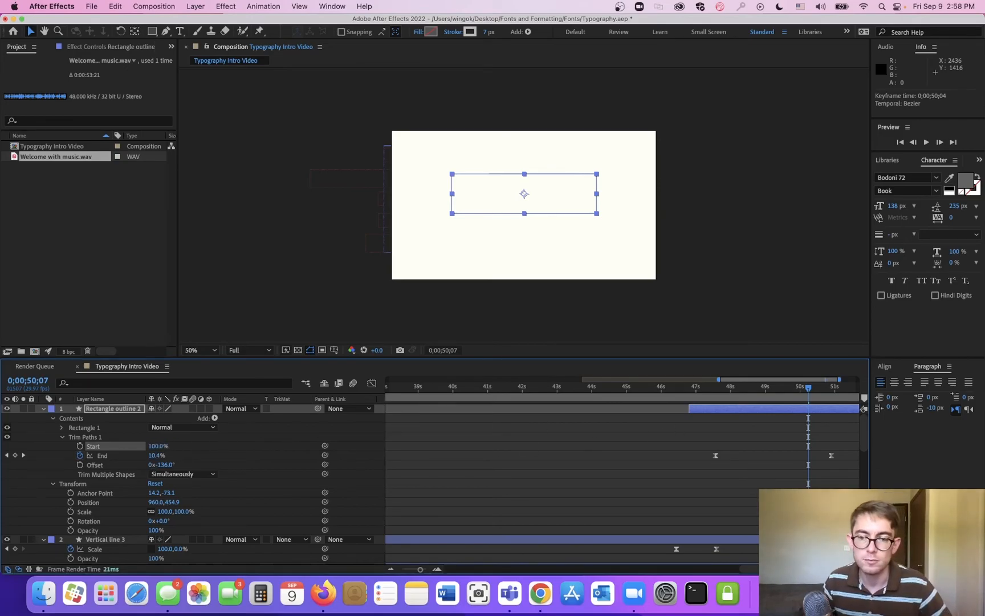
- Scrub through the end of the composition to review how the rectangle outline draws on
{"action": "left_click", "coordinate": [677, 393]}
{"action": "left_click", "coordinate": [692, 341]}
{"action": "left_click_drag", "start_coordinate": [684, 391], "coordinate": [858, 426]}
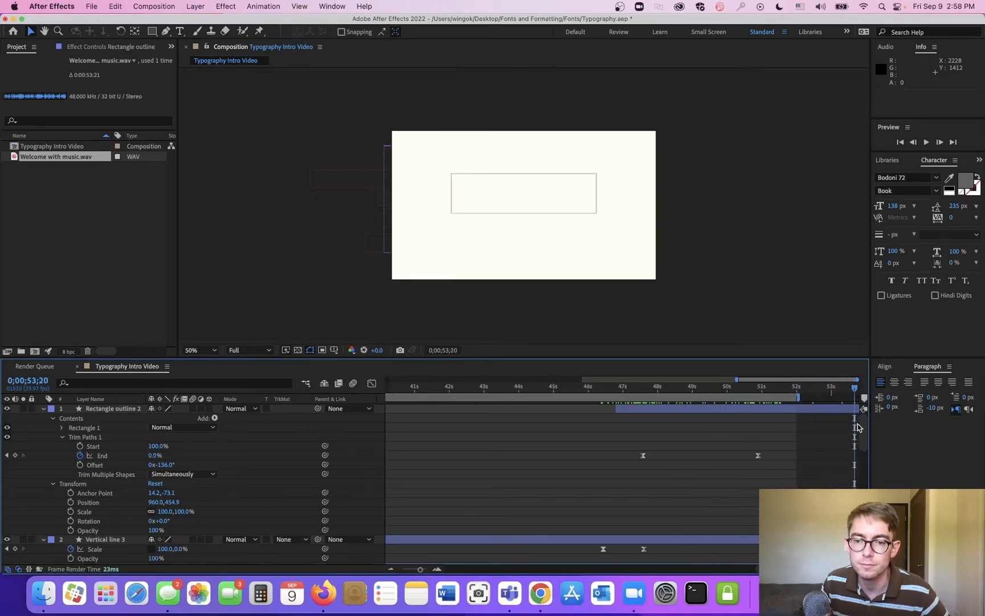
- Set the work area from 0;00;46;29 to 0;00;53;20 and play back the rectangle's draw-on with the audio
{"action": "left_click_drag", "start_coordinate": [800, 399], "coordinate": [857, 400]}
{"action": "left_click", "coordinate": [743, 388]}
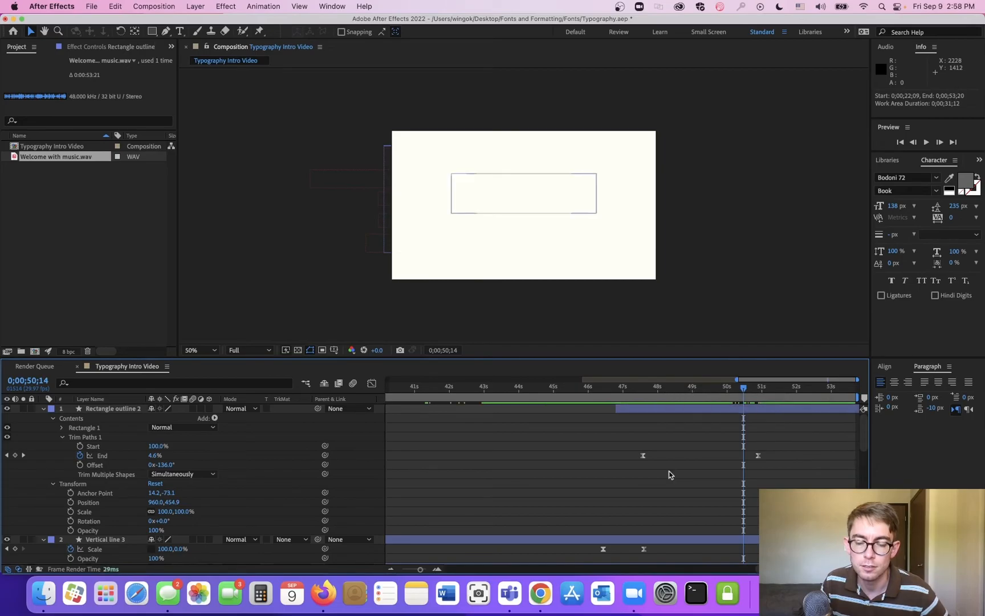
{"action": "left_click", "coordinate": [673, 390]}
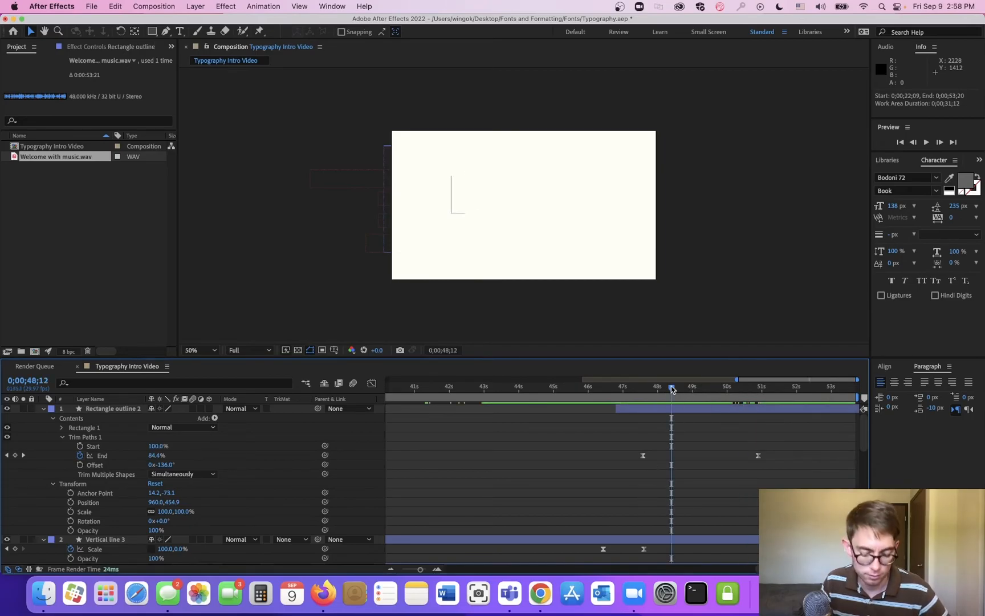
{"action": "key", "text": "n"}
{"action": "left_click_drag", "start_coordinate": [653, 397], "coordinate": [775, 397]}
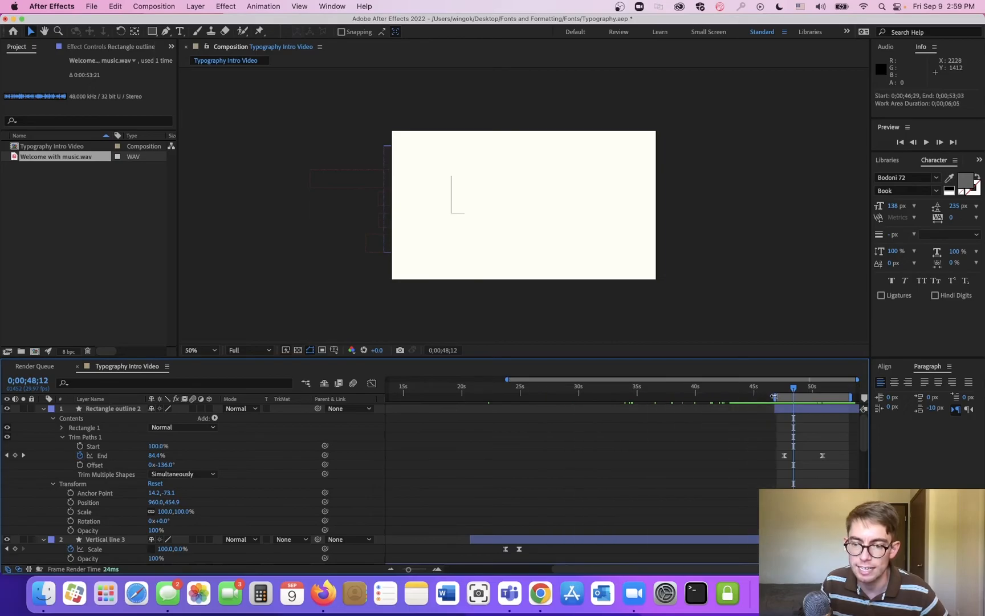
{"action": "left_click_drag", "start_coordinate": [853, 396], "coordinate": [864, 397]}
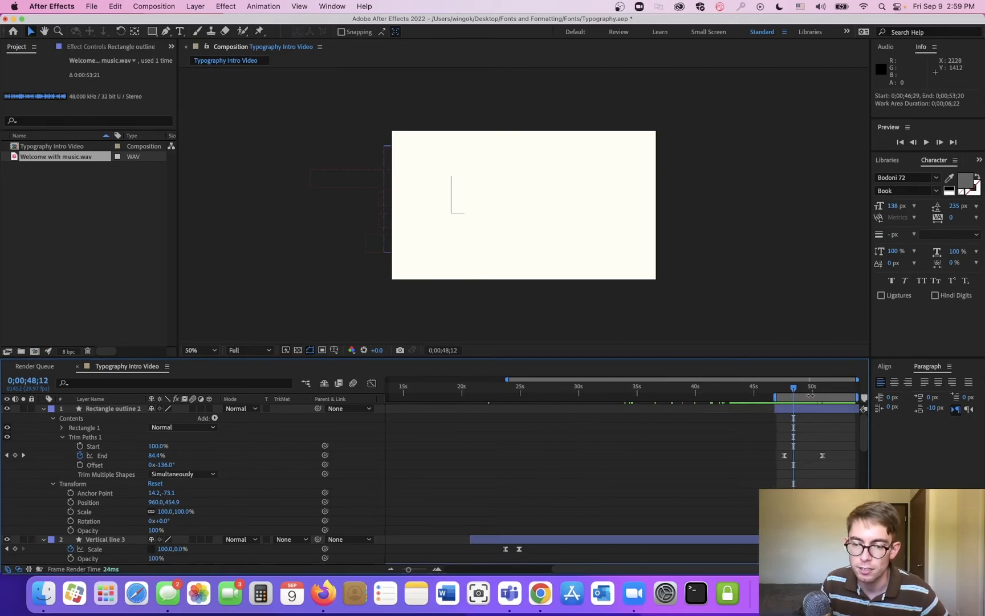
{"action": "key", "text": "space"}
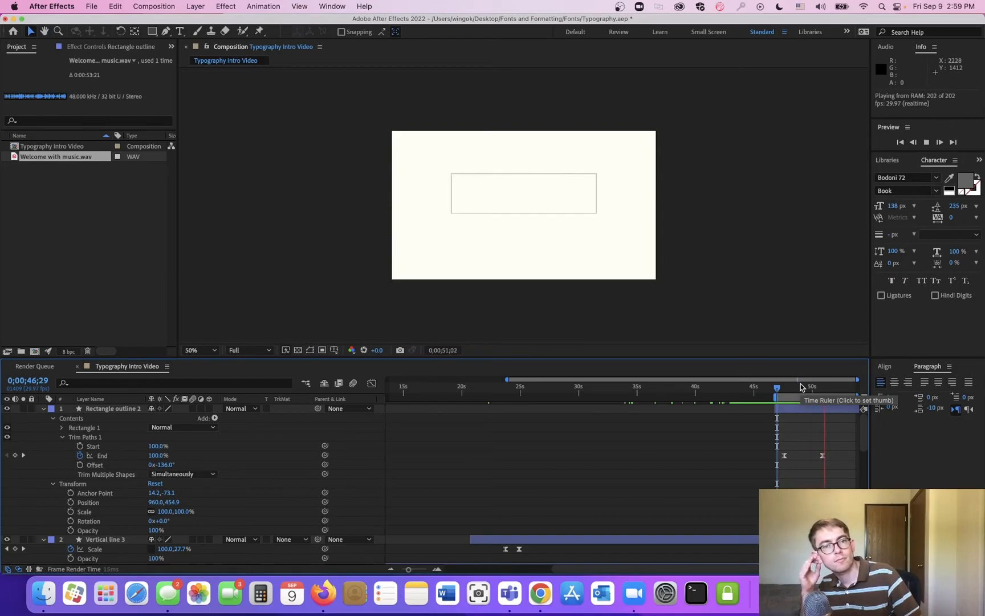
{"action": "key", "text": "space"}
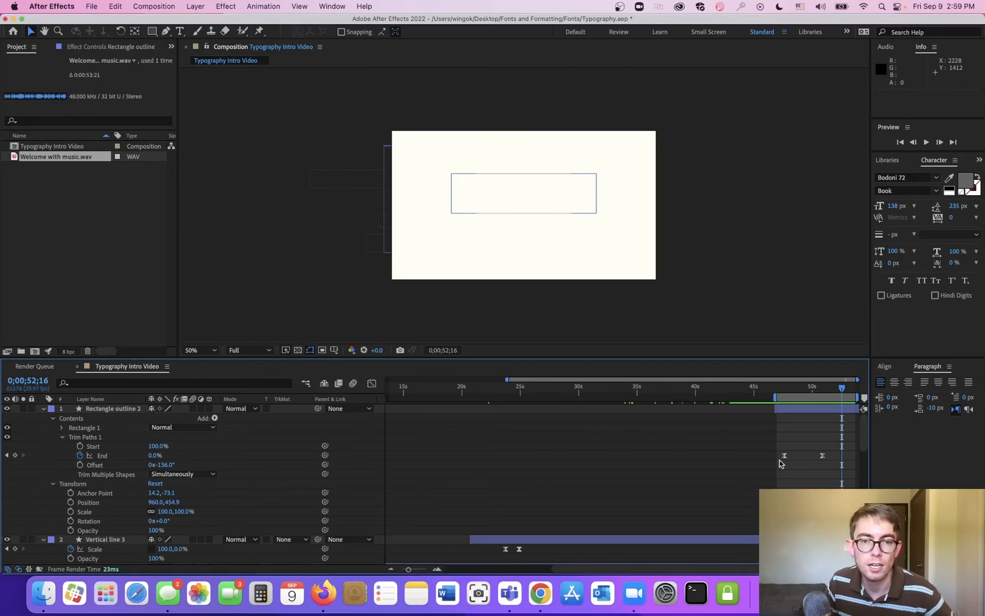
- Add a paragraph text box over the rectangle outline reading "Let's get started" and center its text
{"action": "left_click", "coordinate": [260, 155]}
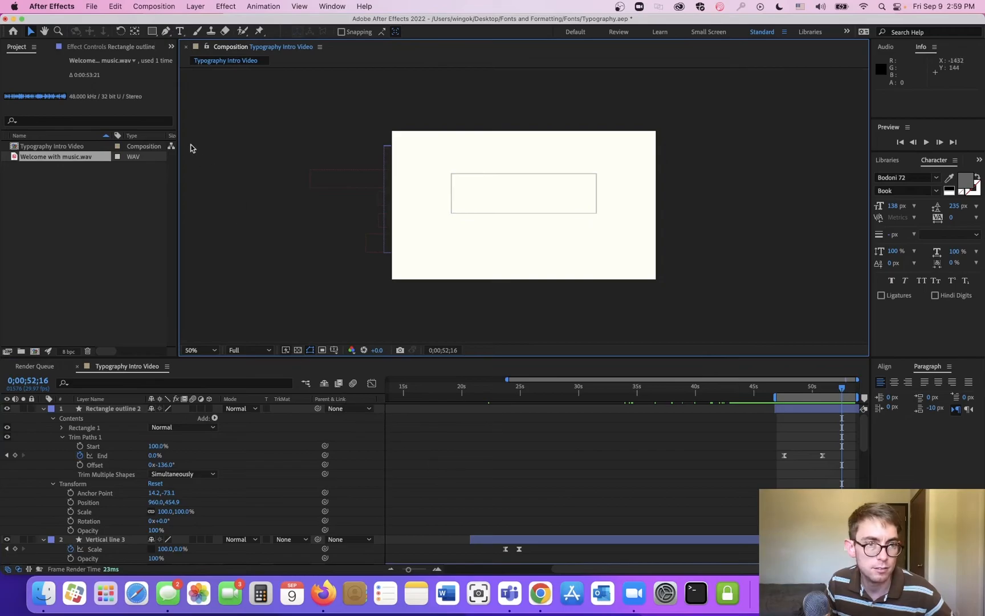
{"action": "left_click", "coordinate": [179, 31]}
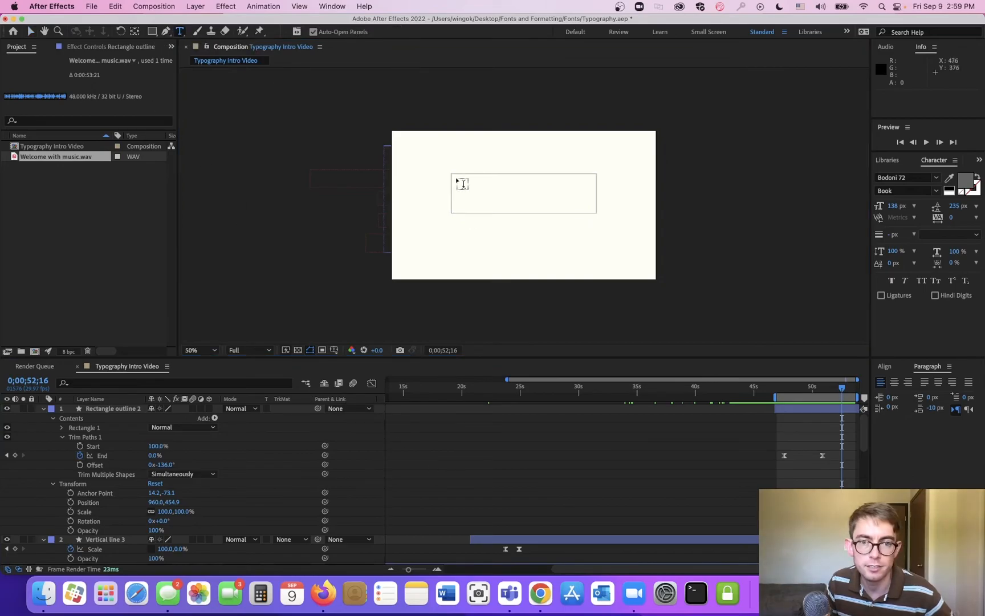
{"action": "left_click_drag", "start_coordinate": [461, 186], "coordinate": [630, 222]}
{"action": "type", "text": "Le"}
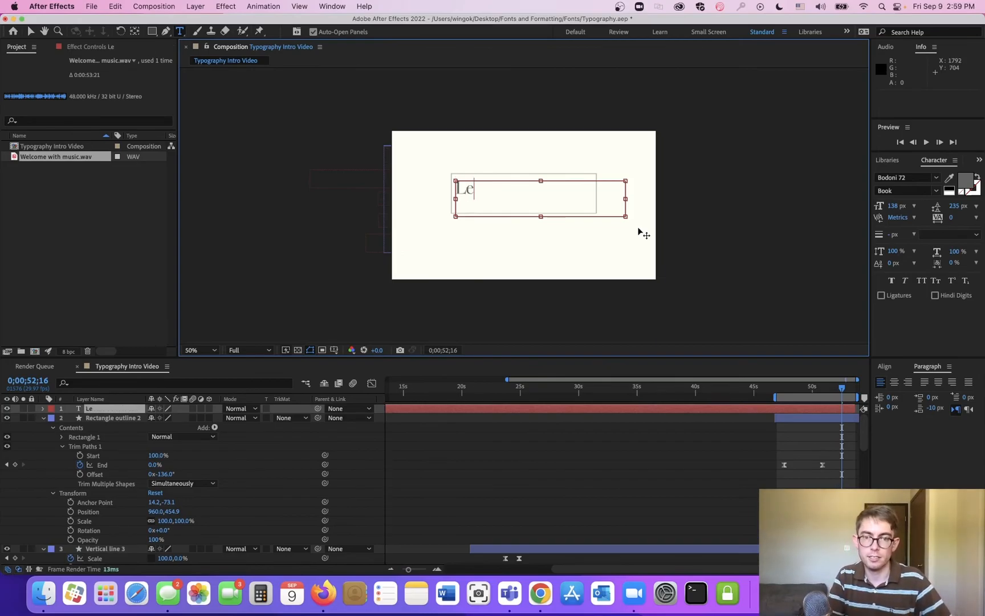
{"action": "type", "text": "t's get "}
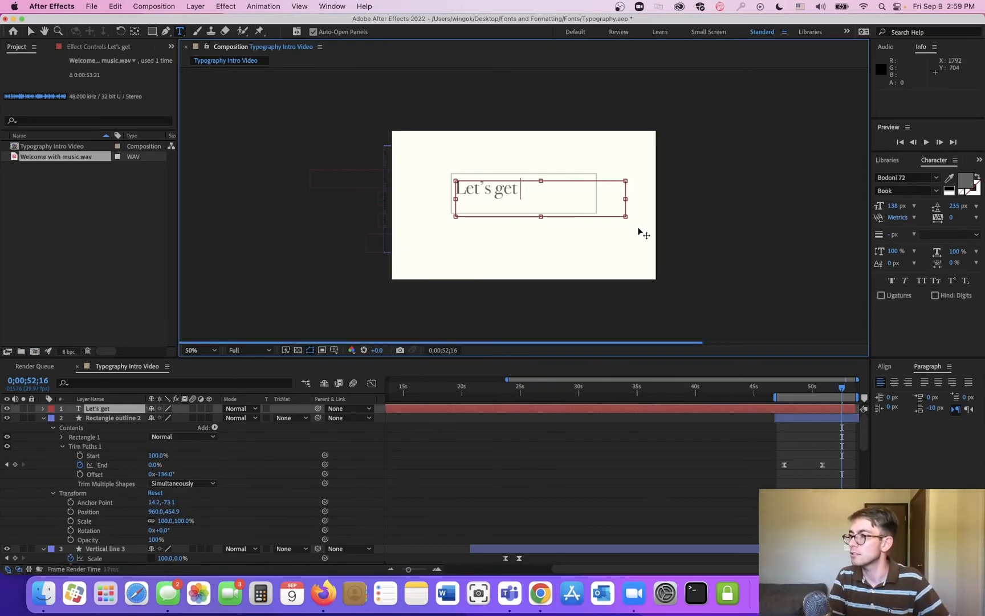
{"action": "type", "text": "started"}
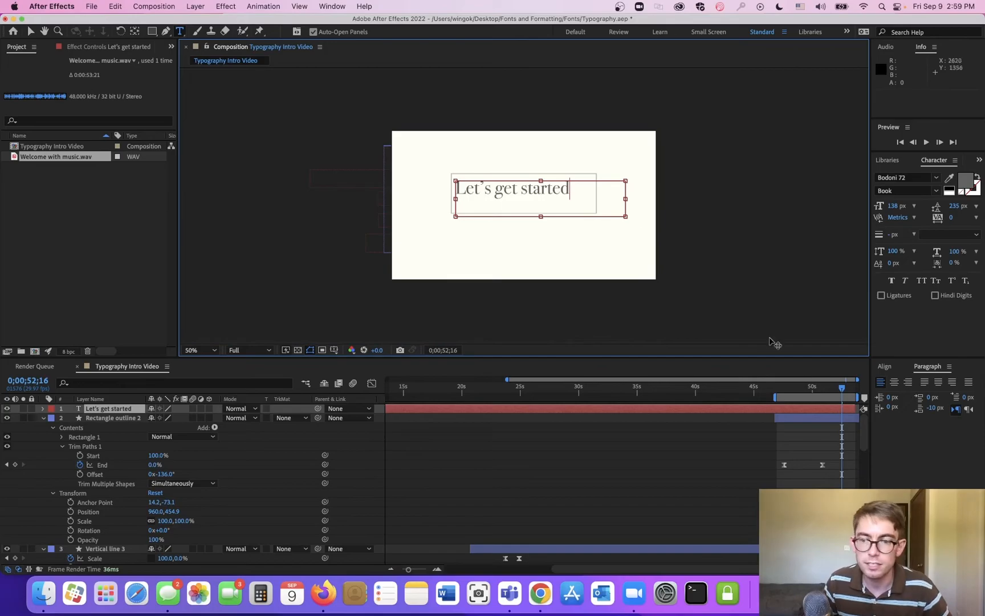
{"action": "left_click", "coordinate": [894, 382]}
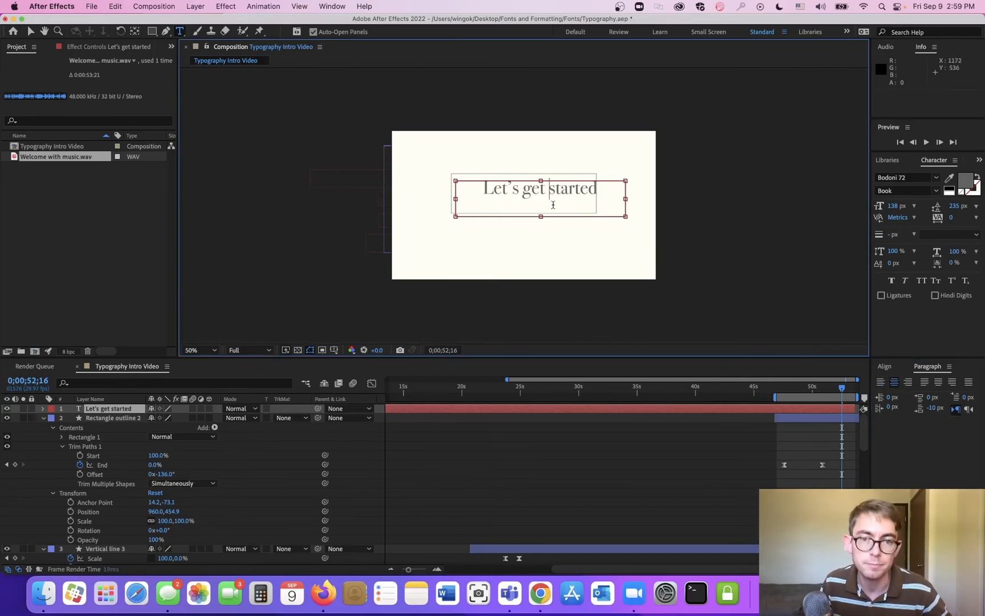
- Change the font style of the whole "Let's get started" text to Bold
{"action": "triple_click", "coordinate": [553, 204]}
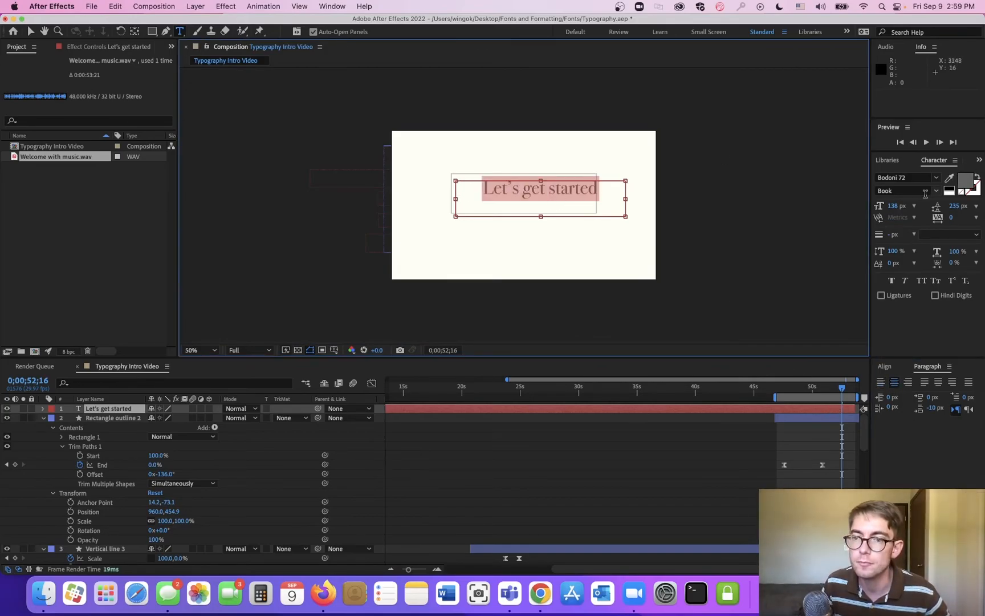
{"action": "left_click", "coordinate": [897, 192]}
{"action": "left_click", "coordinate": [935, 191]}
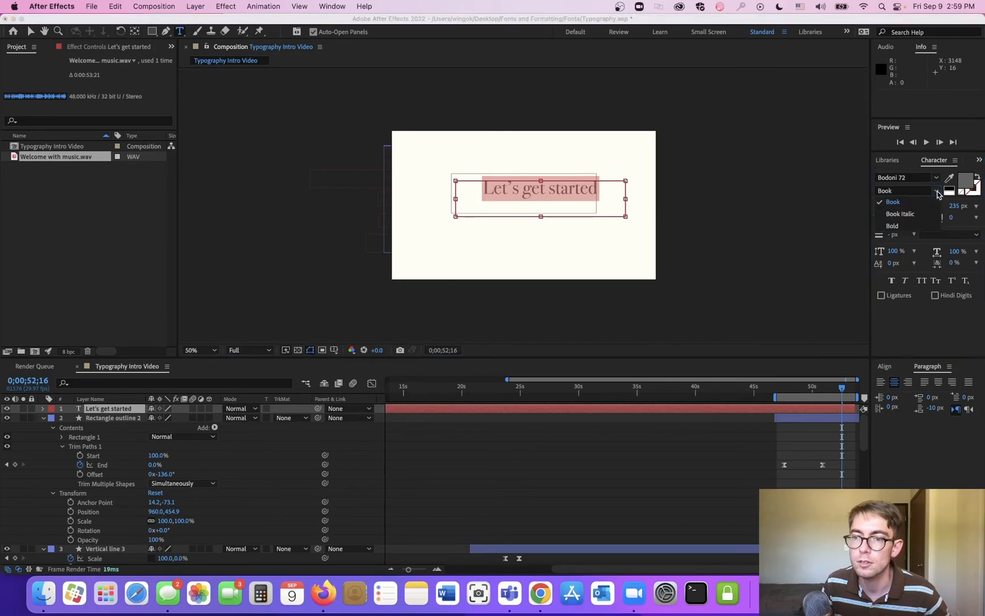
{"action": "left_click", "coordinate": [893, 226]}
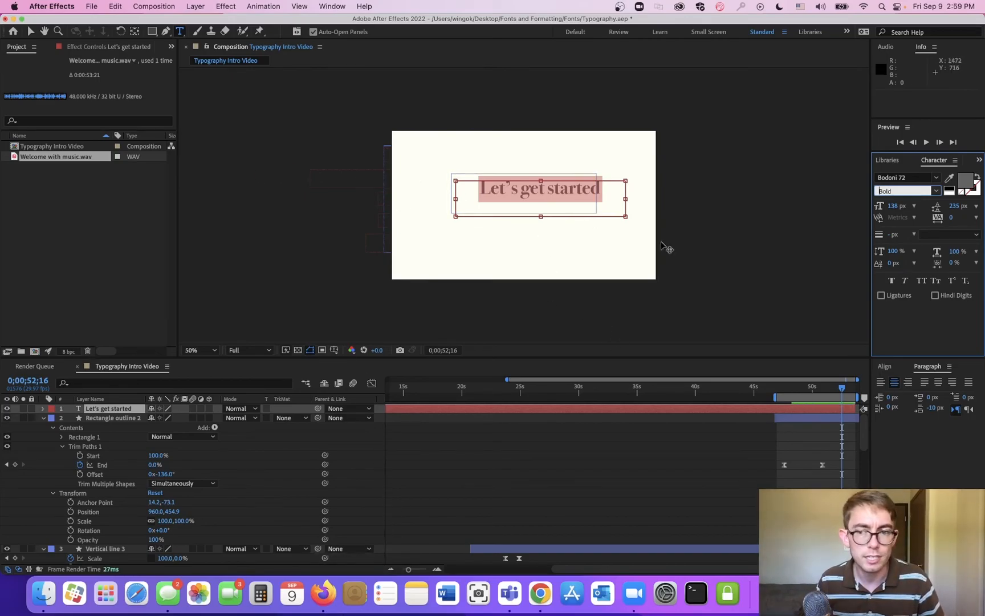
- Center the text layer horizontally in the composition and lower it inside the rectangle outline to position 959.8, 536.0
{"action": "left_click", "coordinate": [886, 368]}
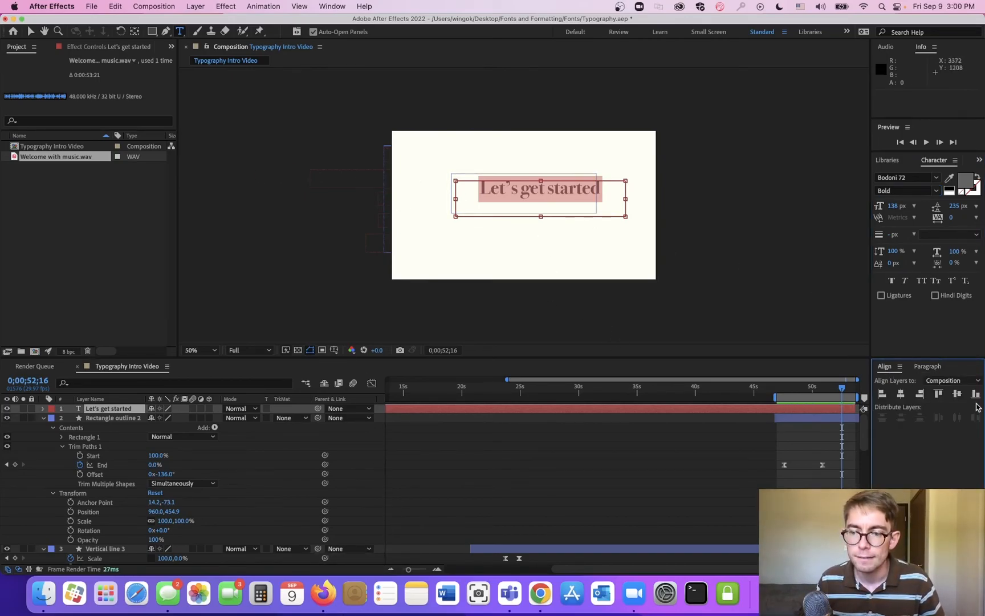
{"action": "left_click", "coordinate": [899, 395]}
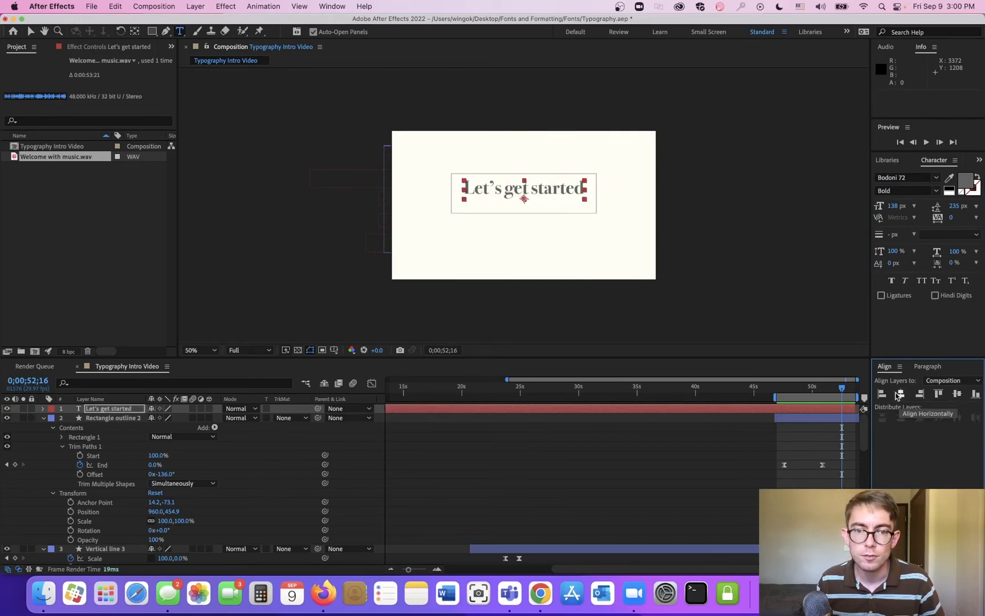
{"action": "scroll", "coordinate": [504, 216], "scroll_direction": "up", "scroll_amount": 2}
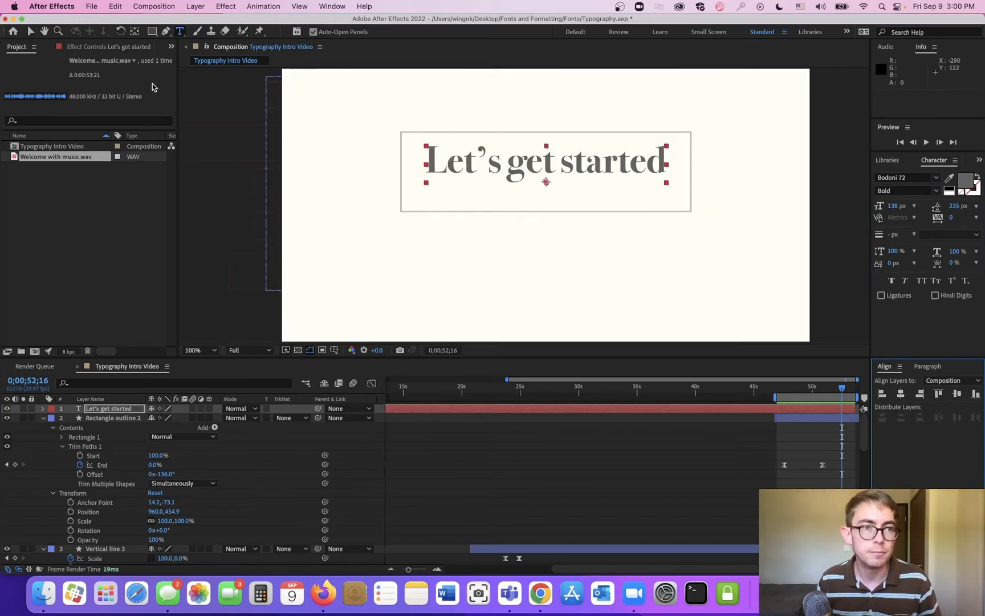
{"action": "key", "text": "v"}
{"action": "left_click_drag", "start_coordinate": [504, 169], "coordinate": [504, 179]}
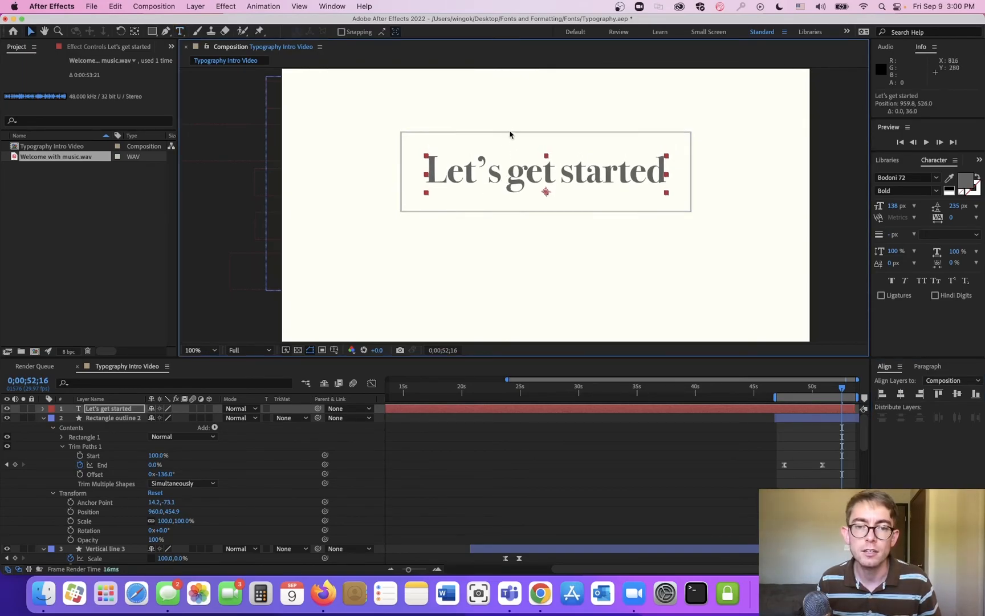
{"action": "left_click_drag", "start_coordinate": [519, 175], "coordinate": [520, 177]}
{"action": "left_click", "coordinate": [526, 123]}
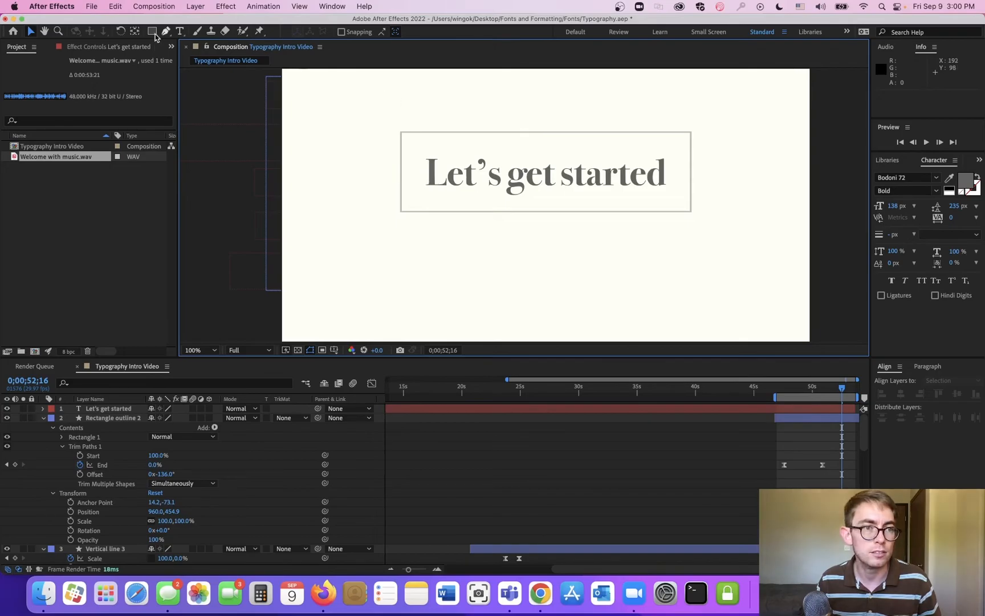
- Duplicate Rectangle outline 2 and place the copy above the "Let's get started" text layer
{"action": "left_click", "coordinate": [99, 421]}
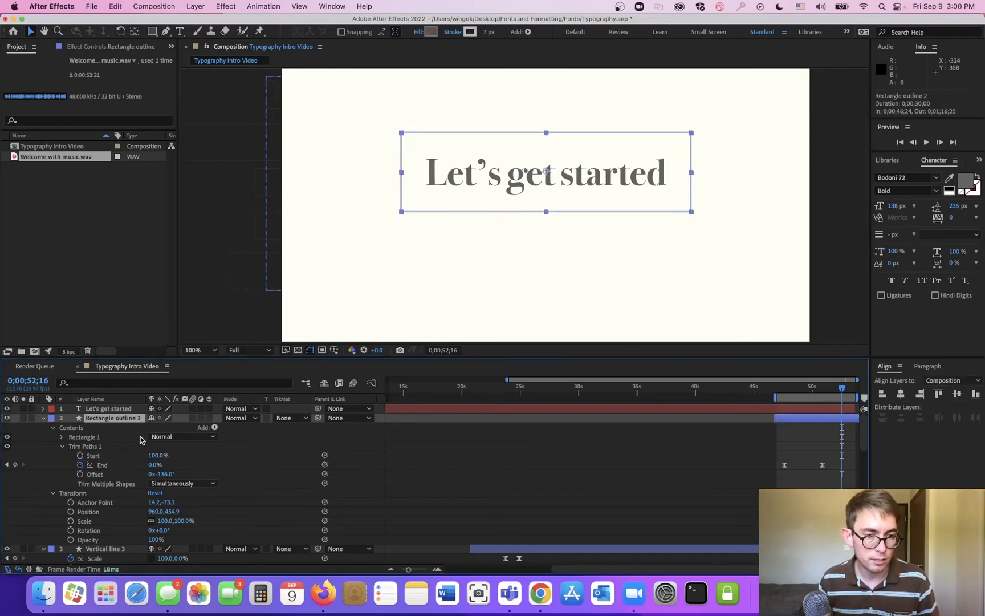
{"action": "key", "text": "super+d"}
{"action": "left_click_drag", "start_coordinate": [123, 419], "coordinate": [119, 407]}
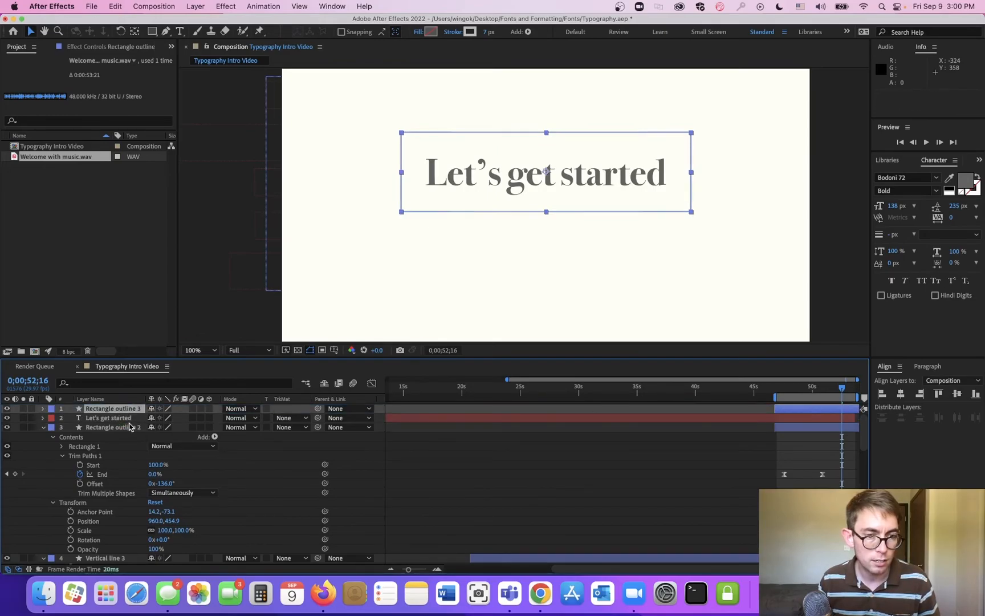
- Give the duplicated rectangle a solid color fill and set its stroke width to 0 px
{"action": "left_click", "coordinate": [417, 32]}
{"action": "left_click", "coordinate": [390, 81]}
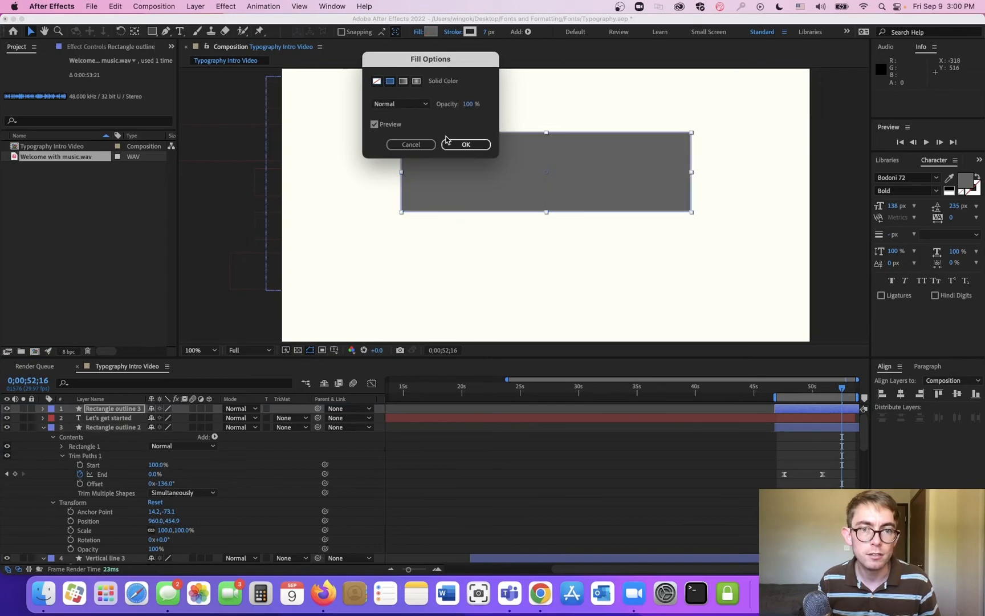
{"action": "left_click", "coordinate": [463, 145]}
{"action": "left_click_drag", "start_coordinate": [483, 34], "coordinate": [207, 218]}
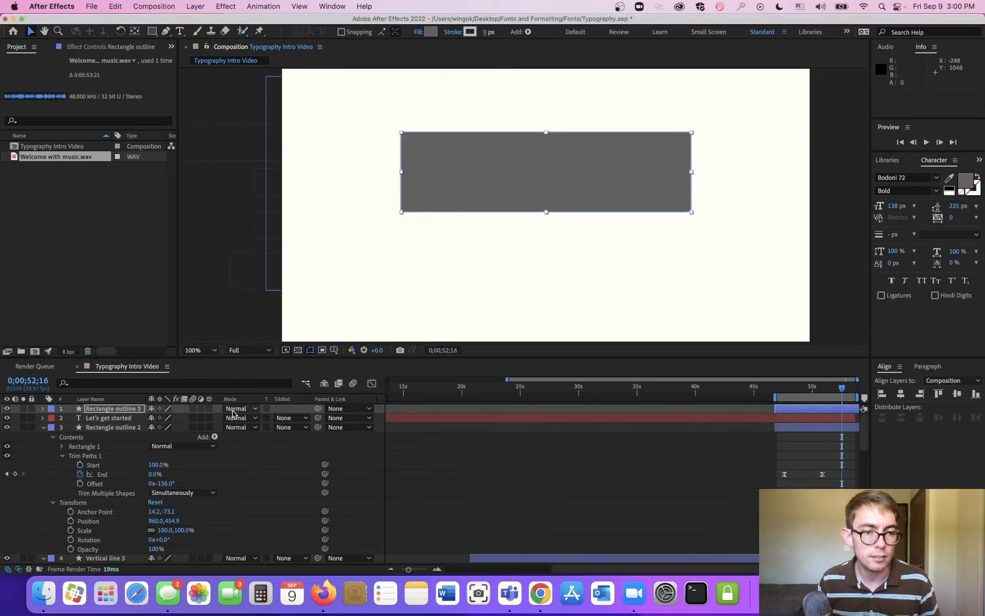
- Apply an Alpha track matte to the "Let's get started" layer using the filled rectangle above, and reveal the text layer's Position property
{"action": "left_click", "coordinate": [284, 418]}
{"action": "left_click", "coordinate": [301, 453]}
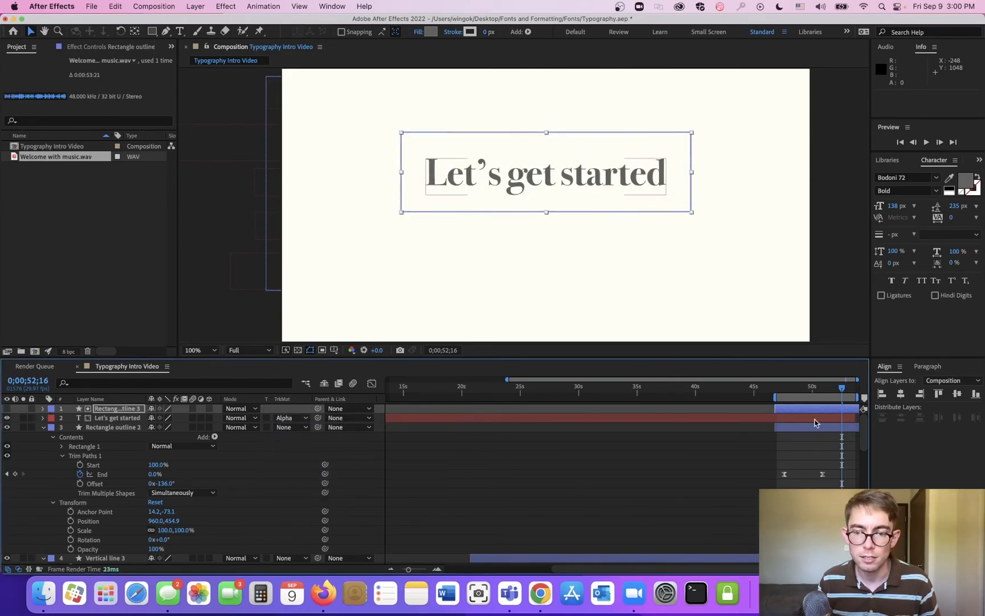
{"action": "left_click", "coordinate": [142, 419]}
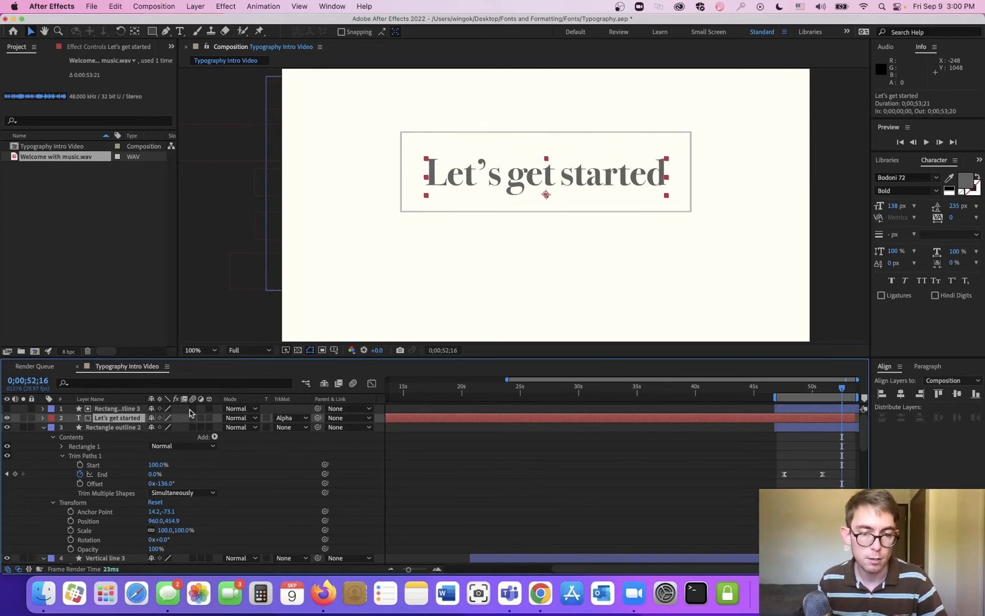
{"action": "key", "text": "p"}
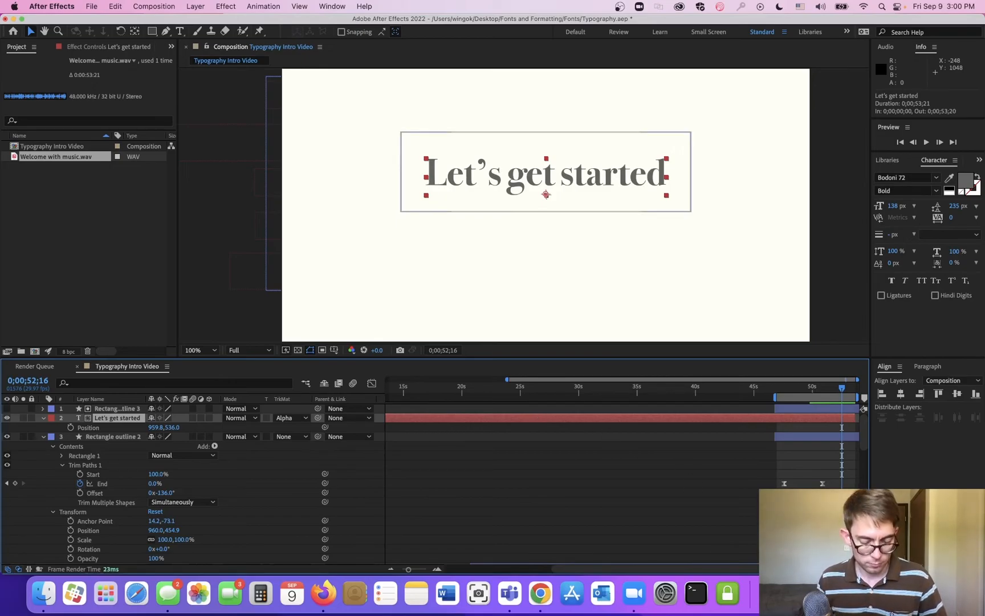
- Set a Position keyframe for the "Let's get started" text at 0;00;52;16, holding its place inside the rectangle
{"action": "left_click", "coordinate": [70, 427]}
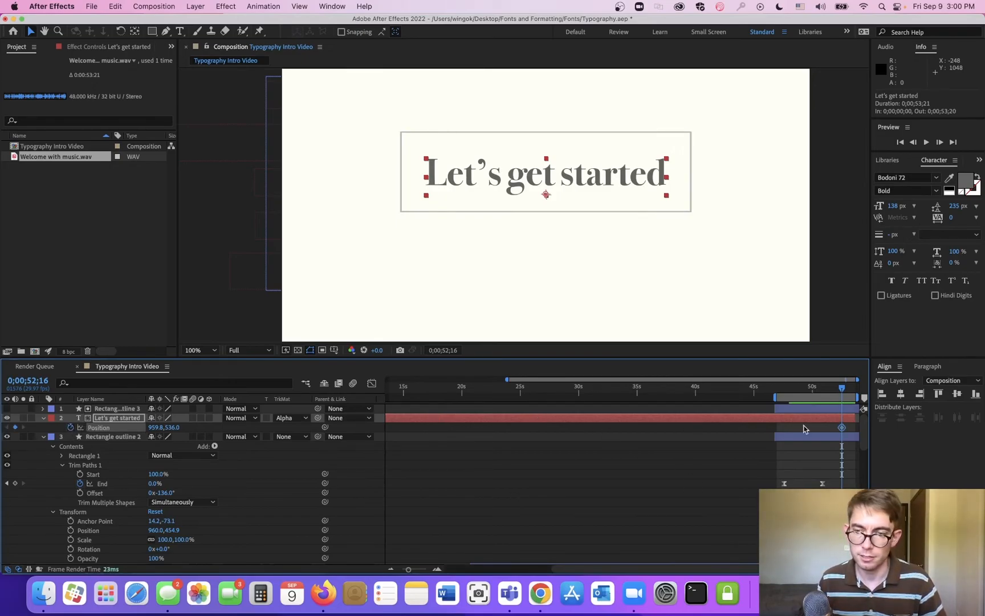
{"action": "left_click_drag", "start_coordinate": [842, 389], "coordinate": [801, 396]}
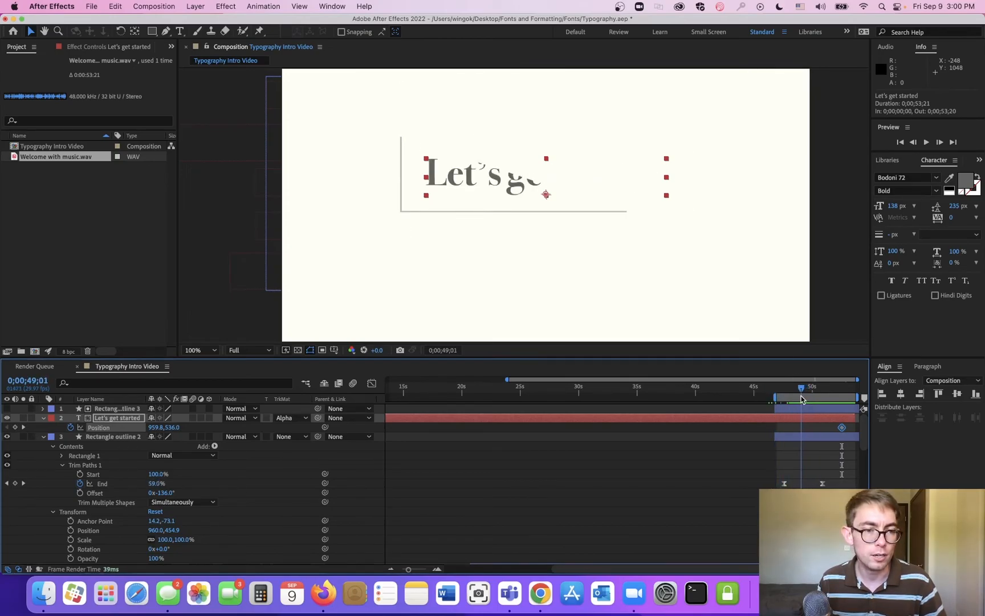
- Remove the Trim Paths End keyframes from the matte layer Rectangle outline 3 and set its End to a constant 0%
{"action": "left_click", "coordinate": [44, 409]}
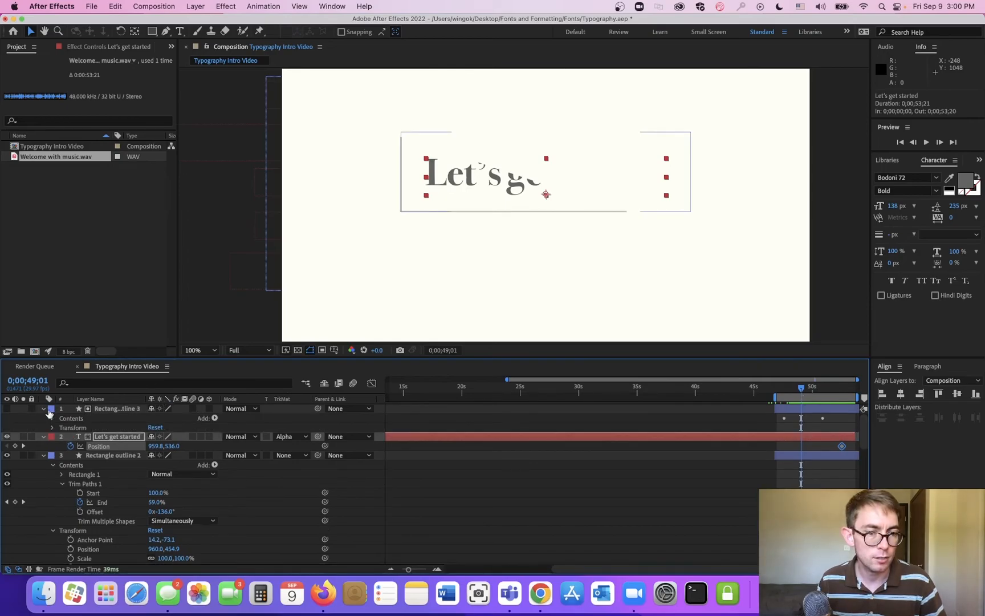
{"action": "left_click", "coordinate": [105, 408]}
{"action": "key", "text": "u"}
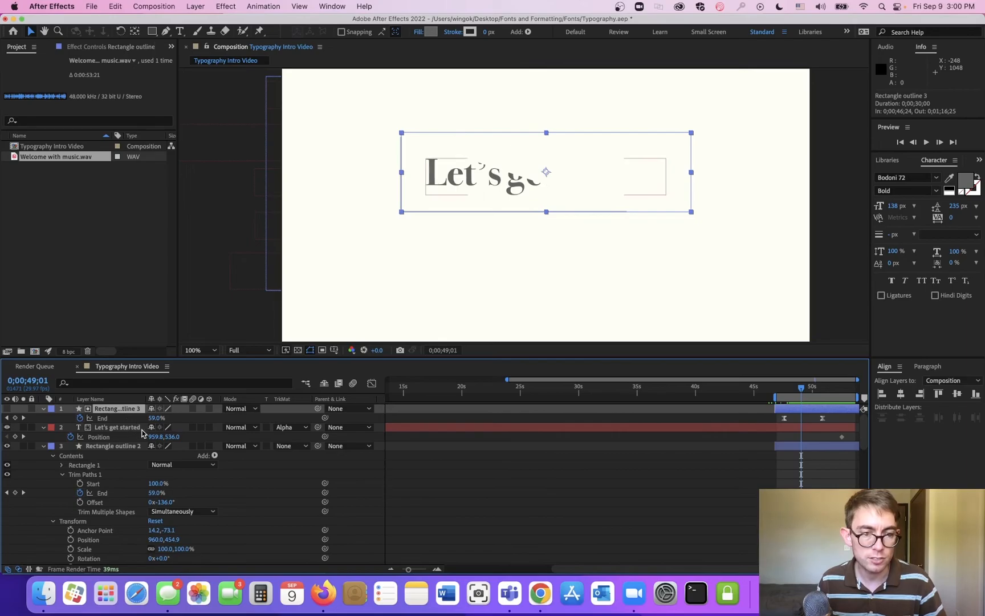
{"action": "left_click", "coordinate": [80, 418]}
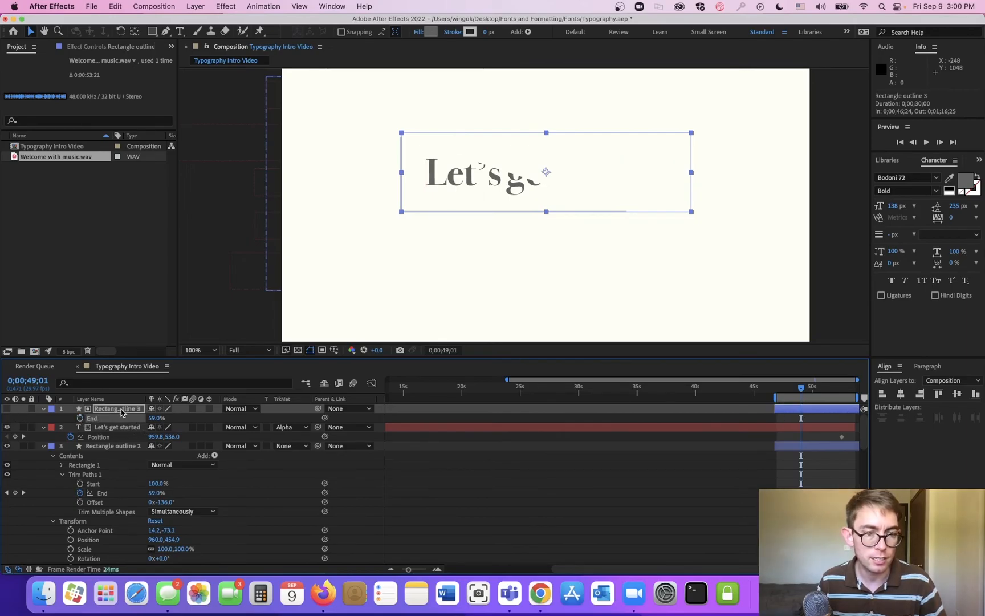
{"action": "left_click_drag", "start_coordinate": [156, 418], "coordinate": [283, 418]}
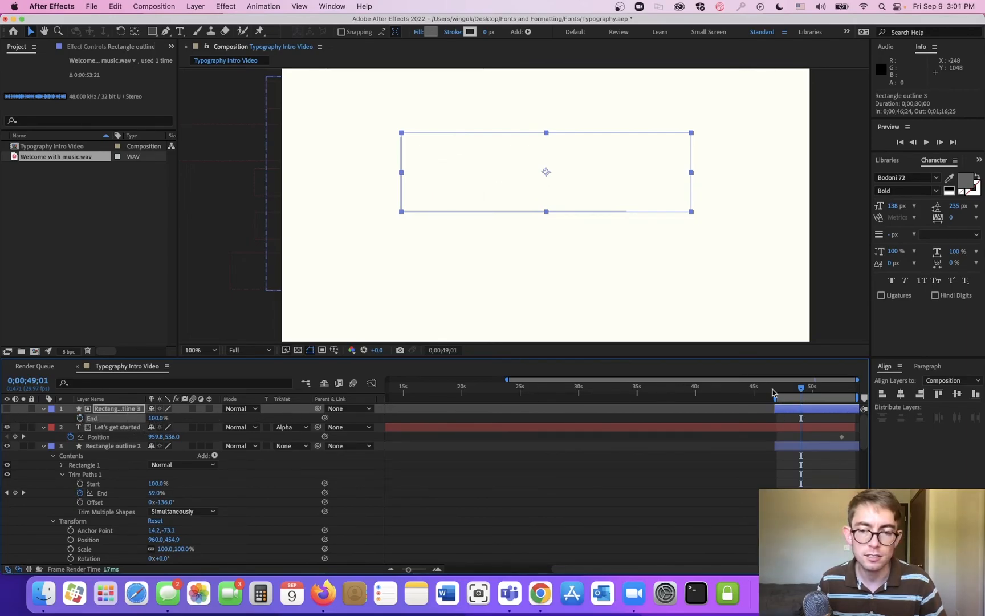
{"action": "left_click_drag", "start_coordinate": [801, 390], "coordinate": [839, 403]}
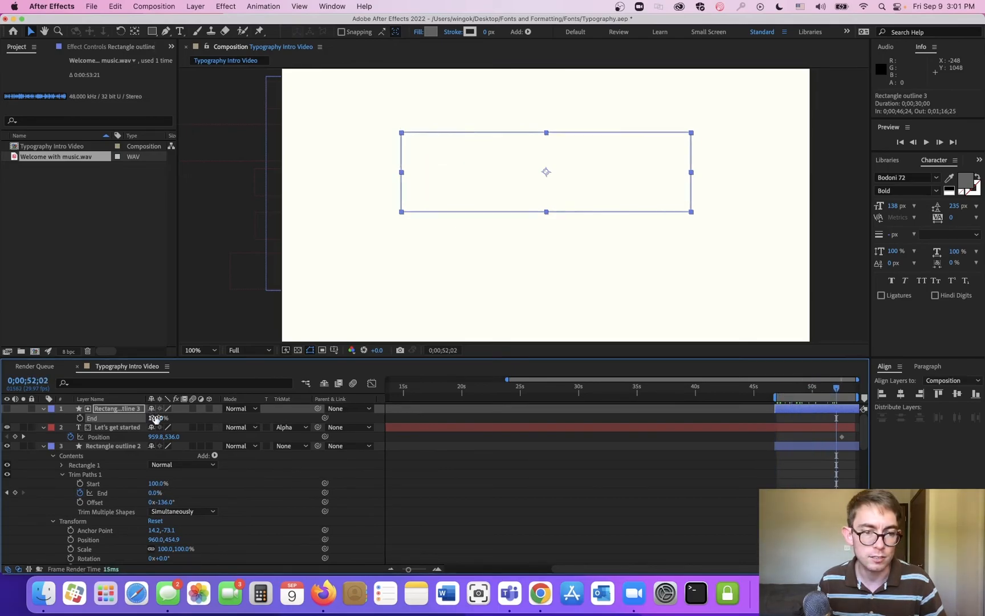
{"action": "left_click_drag", "start_coordinate": [156, 419], "coordinate": [3, 420]}
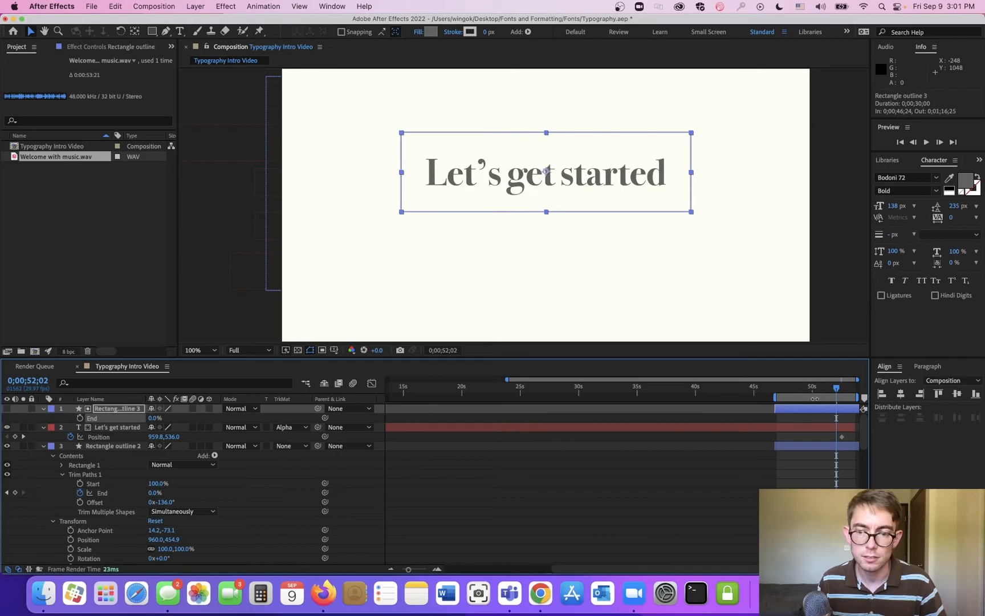
- At 0;00;50;26, keyframe the "Let's get started" text's Position at 959.8, 743.0, below the rectangle
{"action": "left_click_drag", "start_coordinate": [806, 392], "coordinate": [823, 408]}
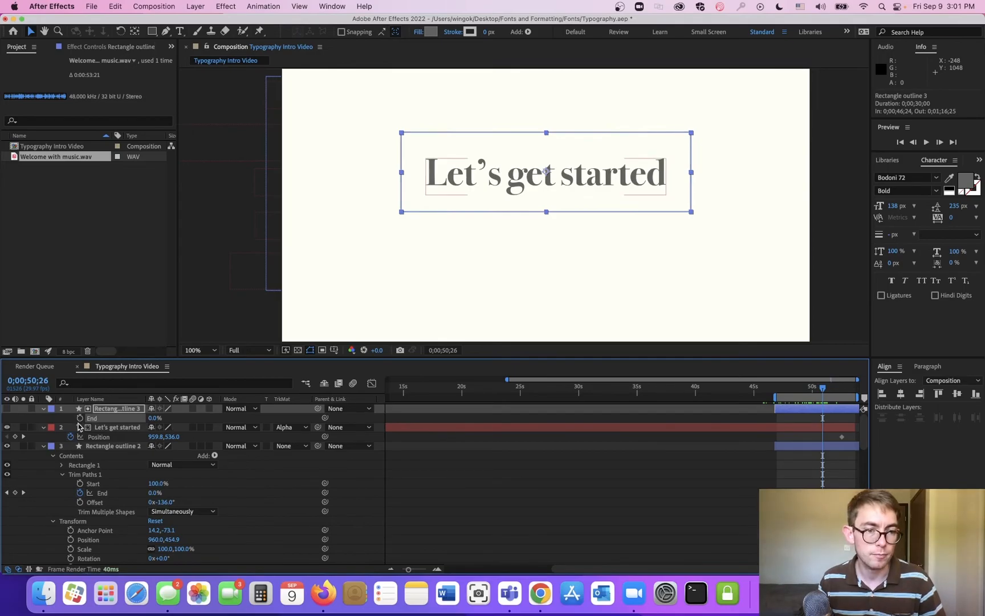
{"action": "left_click", "coordinate": [43, 409]}
{"action": "left_click", "coordinate": [15, 427]}
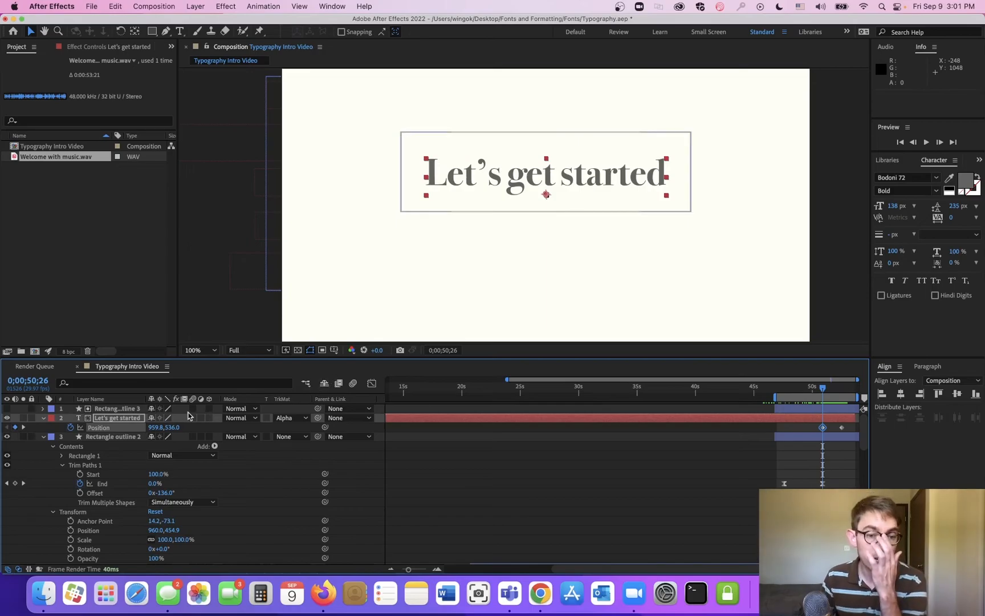
{"action": "left_click_drag", "start_coordinate": [168, 427], "coordinate": [287, 423]}
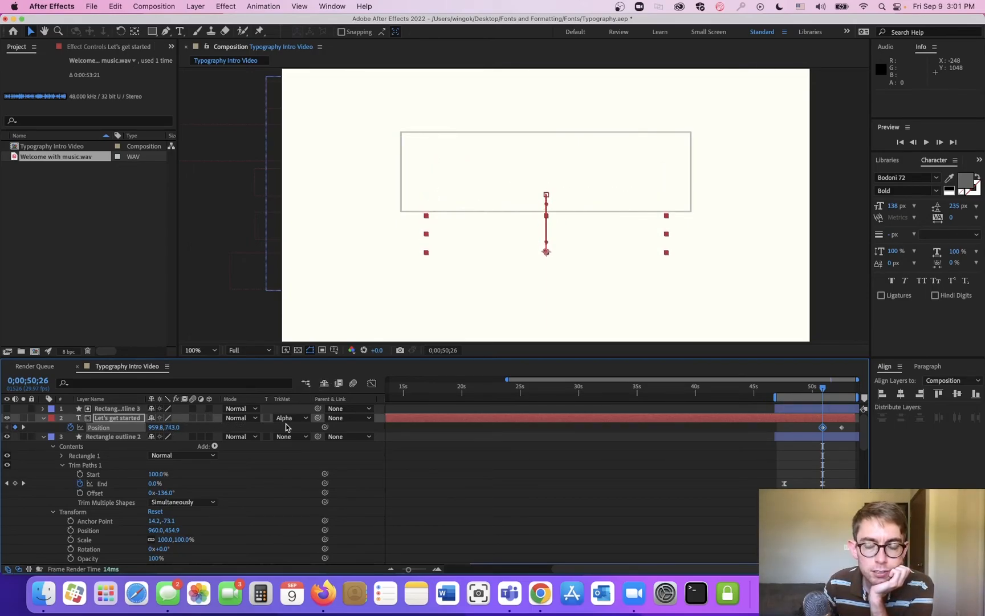
- Apply Easy Ease to both Position keyframes of the "Let's get started" text
{"action": "left_click_drag", "start_coordinate": [409, 570], "coordinate": [419, 570]}
{"action": "left_click_drag", "start_coordinate": [756, 442], "coordinate": [838, 441]}
{"action": "key", "text": "super+z"}
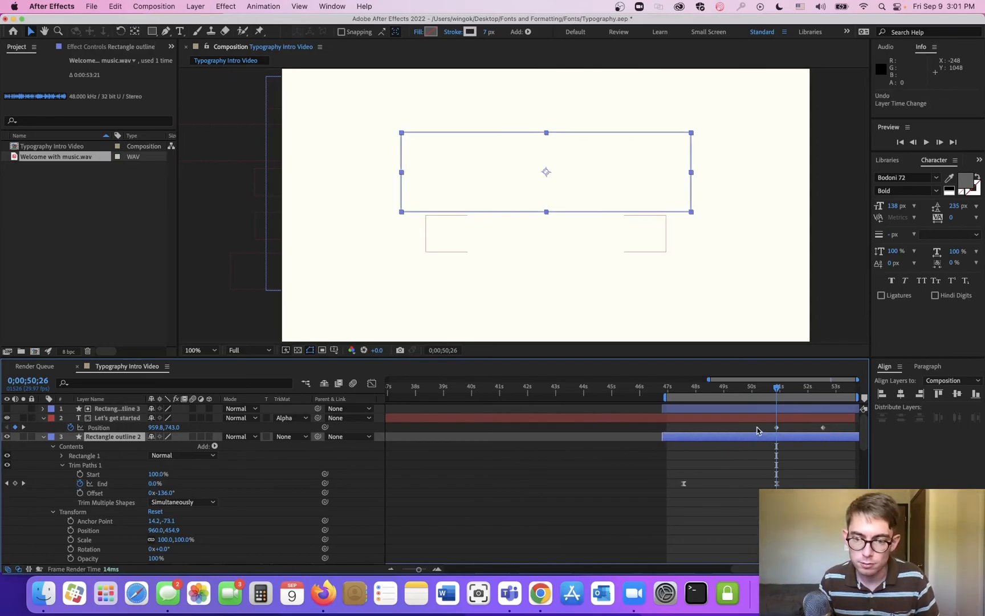
{"action": "left_click", "coordinate": [822, 428]}
{"action": "right_click", "coordinate": [826, 431]}
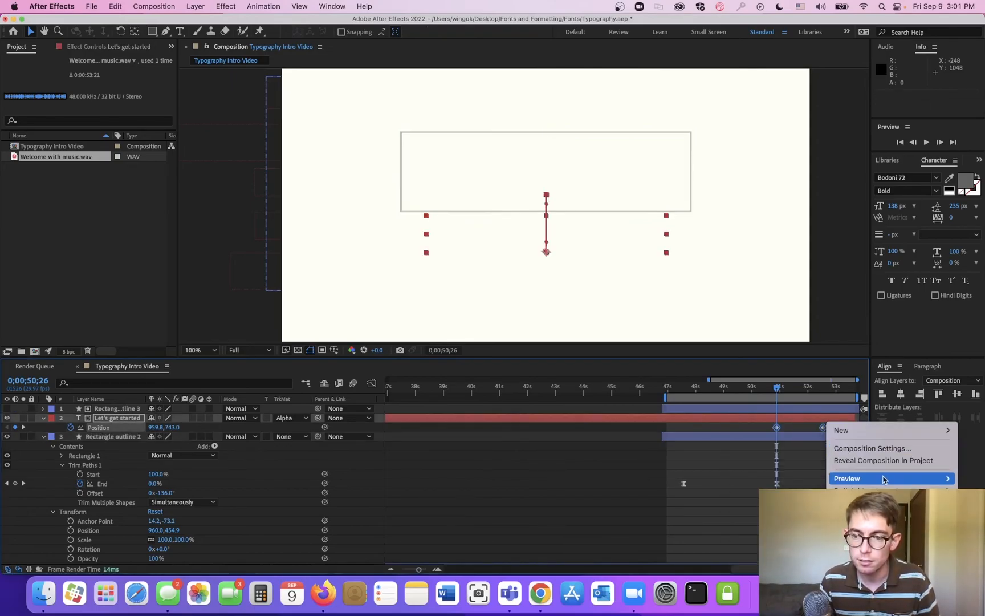
{"action": "mouse_move", "coordinate": [832, 430]}
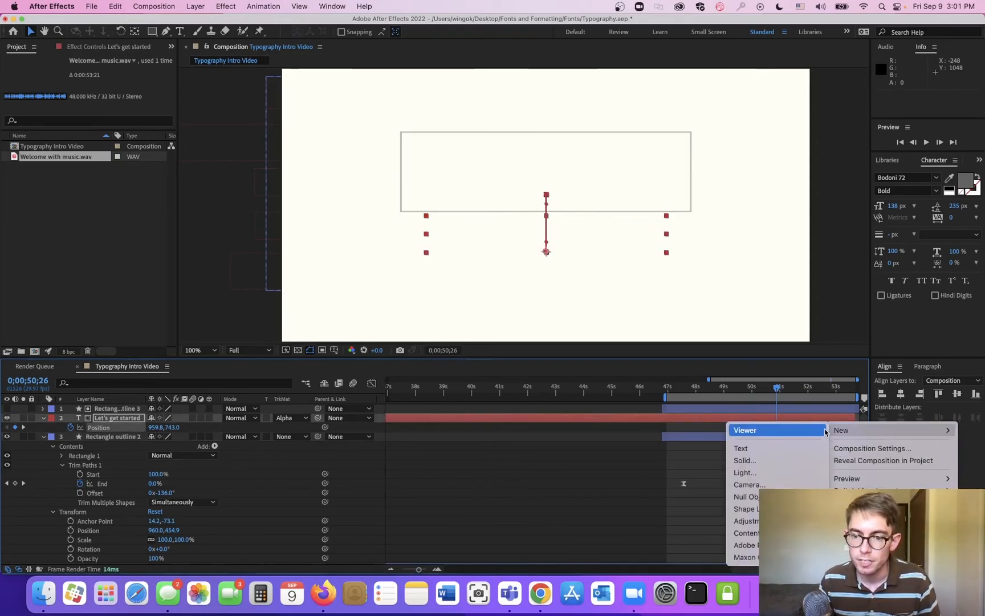
{"action": "left_click", "coordinate": [833, 335]}
{"action": "right_click", "coordinate": [823, 429]}
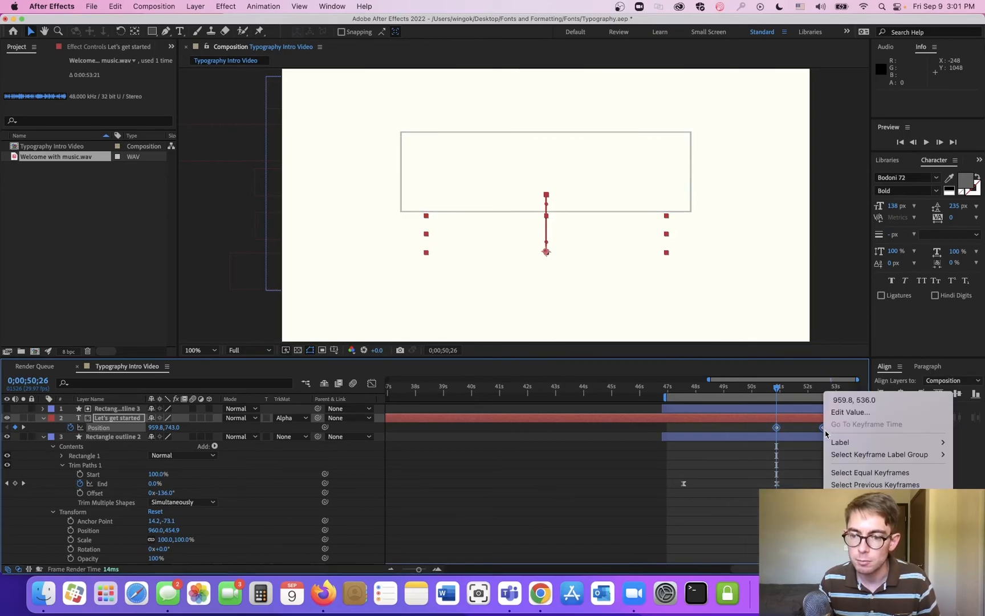
{"action": "mouse_move", "coordinate": [862, 563]}
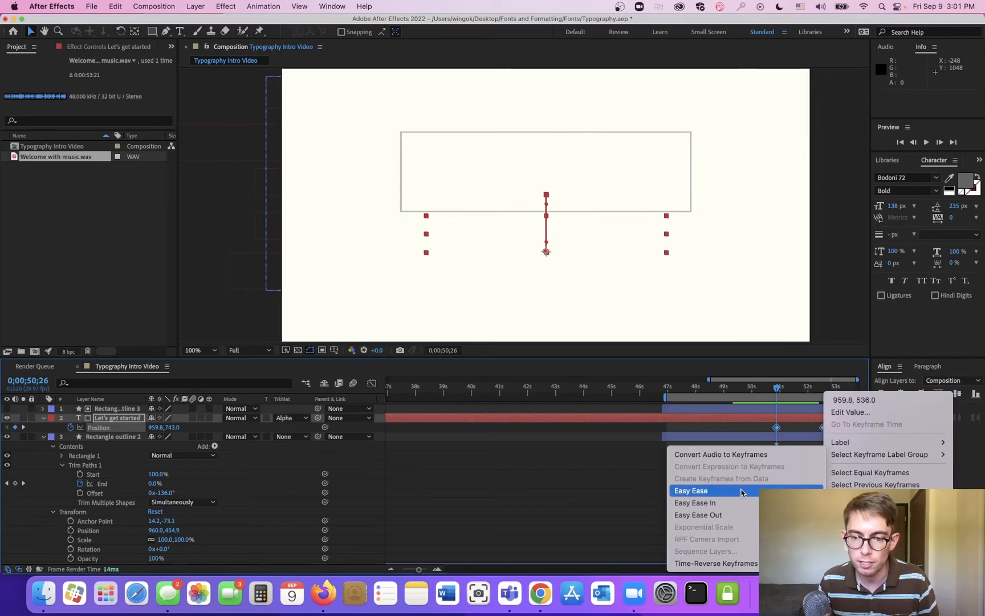
{"action": "left_click", "coordinate": [724, 490]}
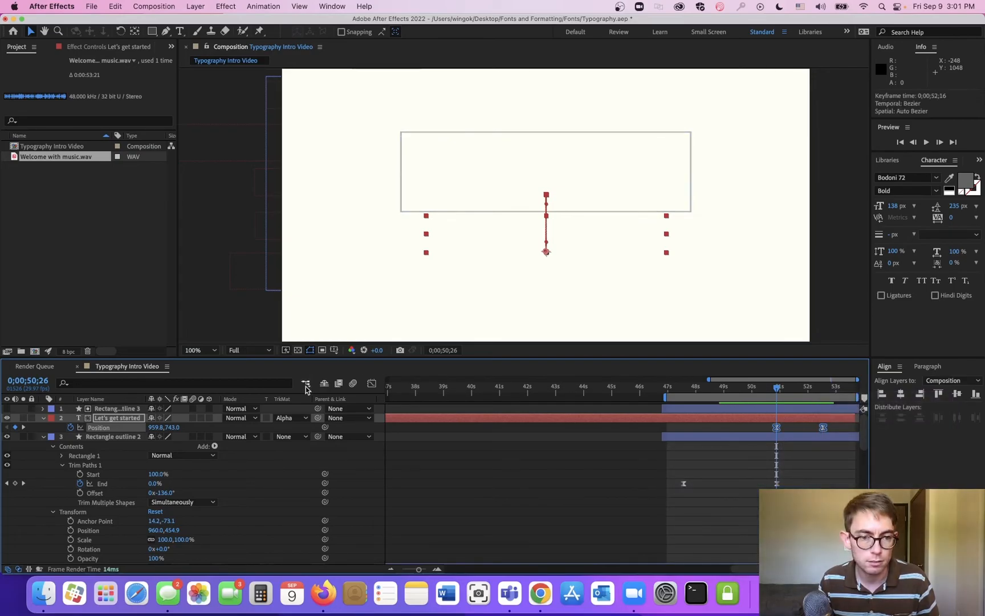
- Reshape the text's Position speed graph so the motion peaks right after the first keyframe and slows gradually into the last
{"action": "left_click", "coordinate": [370, 383]}
{"action": "left_click_drag", "start_coordinate": [838, 526], "coordinate": [745, 543]}
{"action": "left_click_drag", "start_coordinate": [808, 537], "coordinate": [778, 537]}
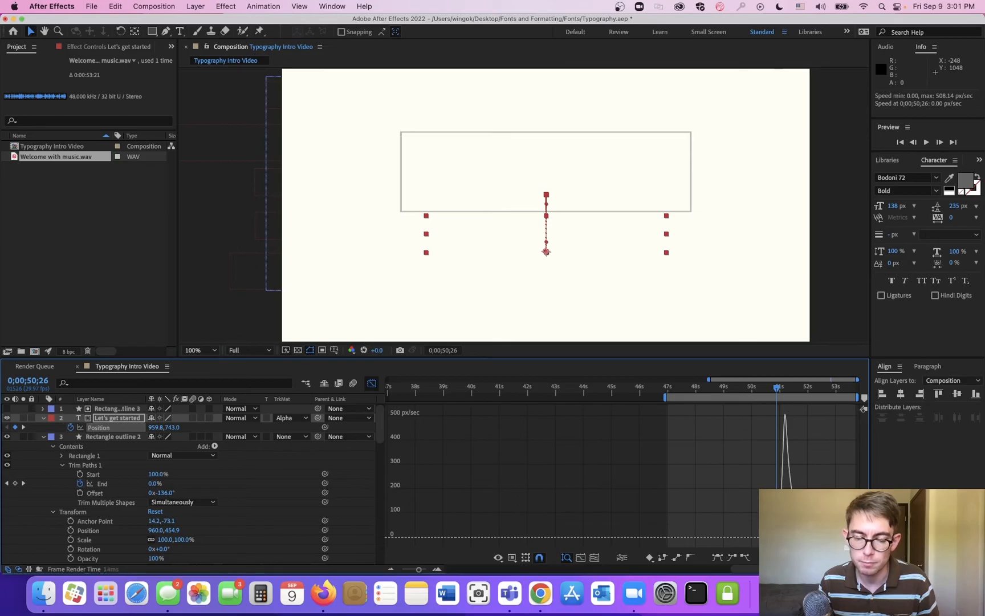
{"action": "left_click", "coordinate": [372, 383]}
- Preview the rectangle outline drawing on and the "Let's get started" text sliding up inside it
{"action": "left_click_drag", "start_coordinate": [684, 390], "coordinate": [780, 389]}
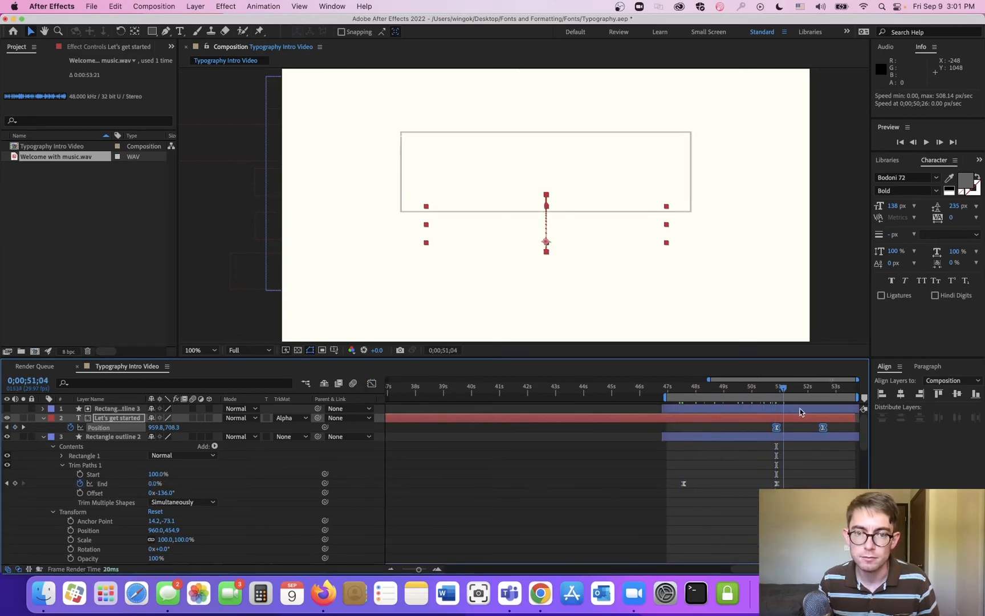
{"action": "left_click", "coordinate": [749, 387]}
{"action": "key", "text": "space"}
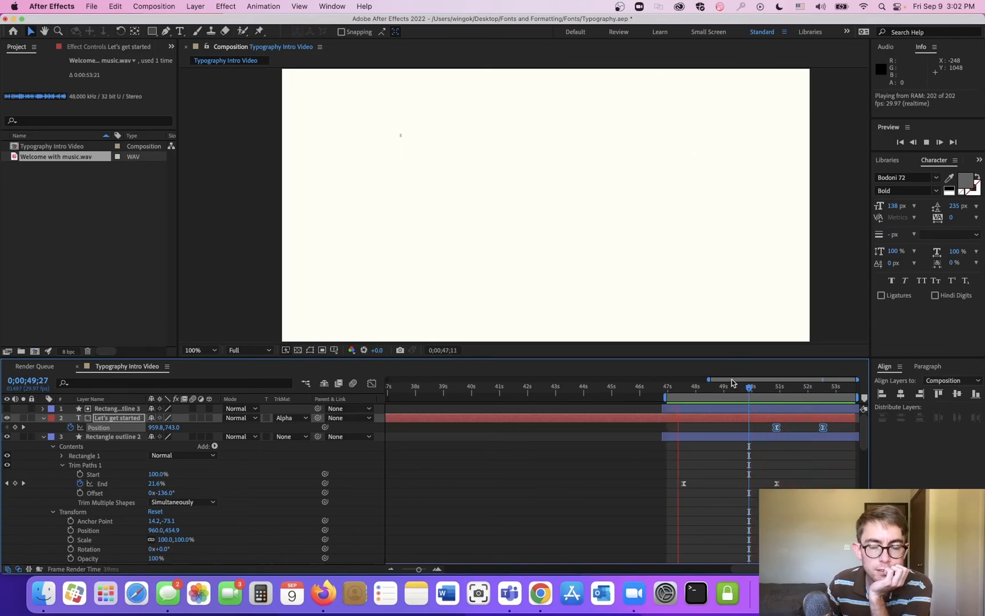
{"action": "key", "text": "space"}
{"action": "left_click", "coordinate": [845, 390]}
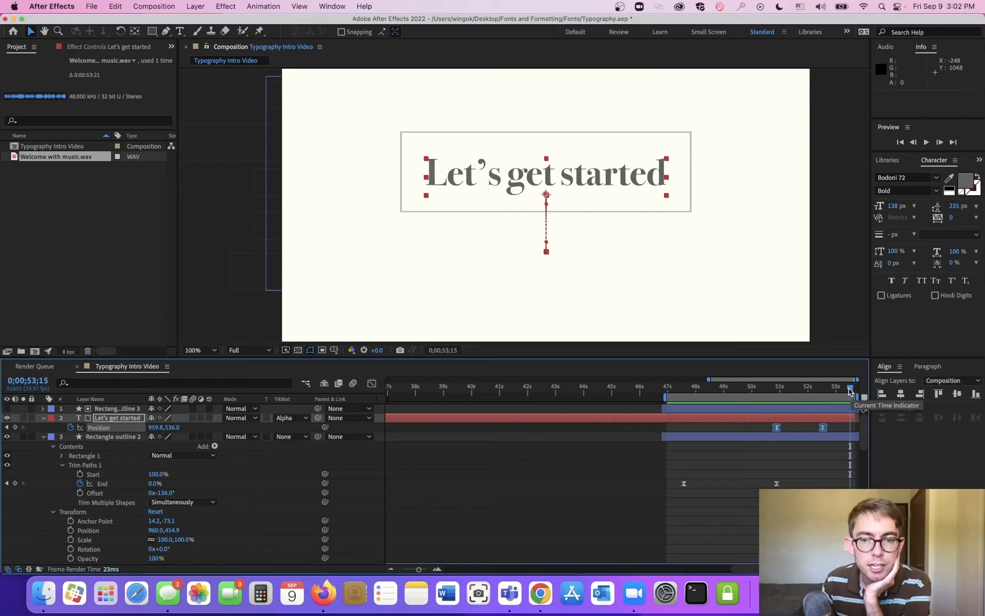
- Extend the work area across the whole composition, from 0;00;00;00 to 0;00;53;20
{"action": "left_click_drag", "start_coordinate": [667, 394], "coordinate": [611, 392]}
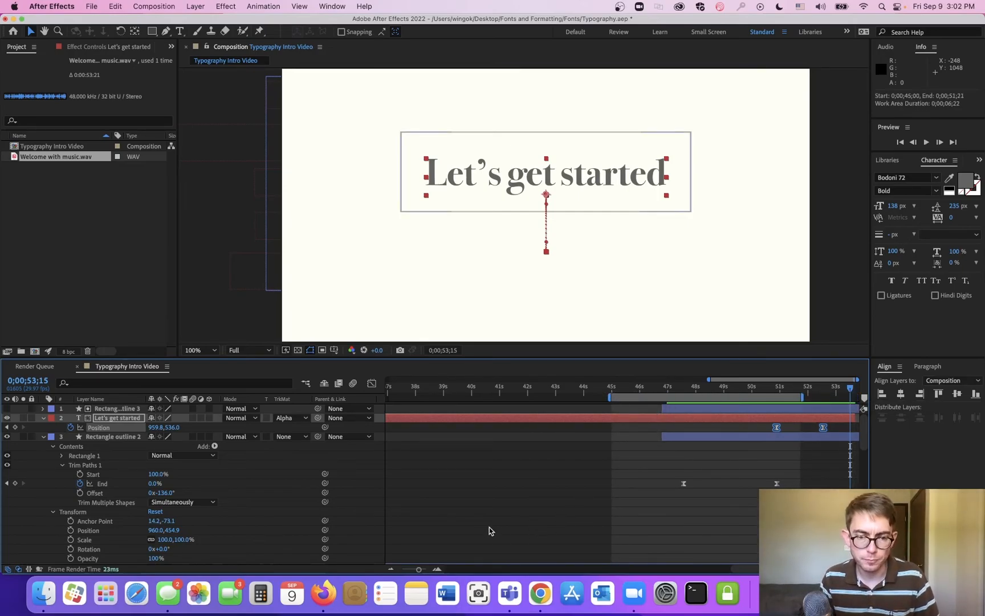
{"action": "left_click_drag", "start_coordinate": [419, 569], "coordinate": [399, 570]}
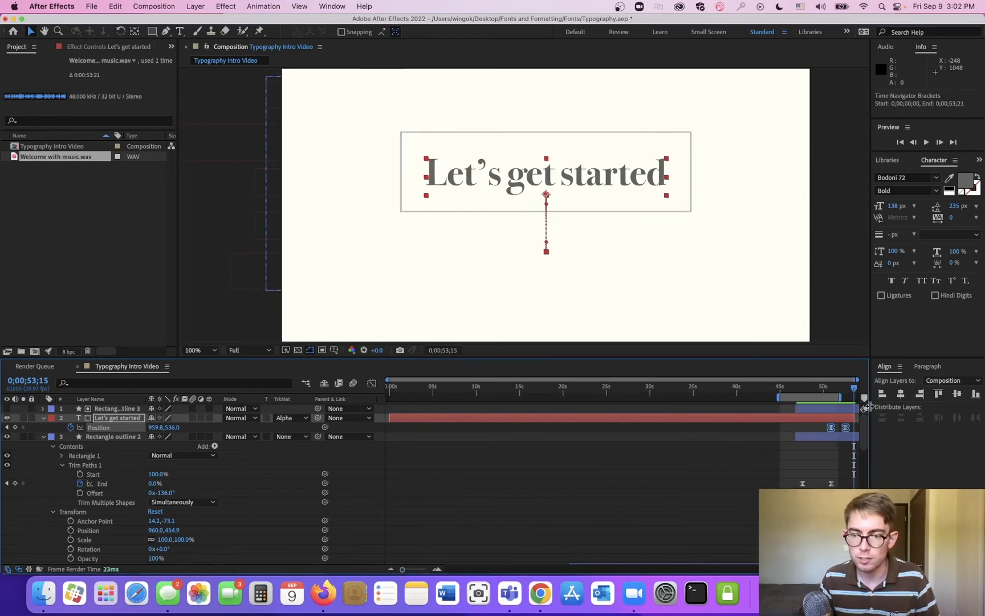
{"action": "left_click_drag", "start_coordinate": [842, 399], "coordinate": [852, 400]}
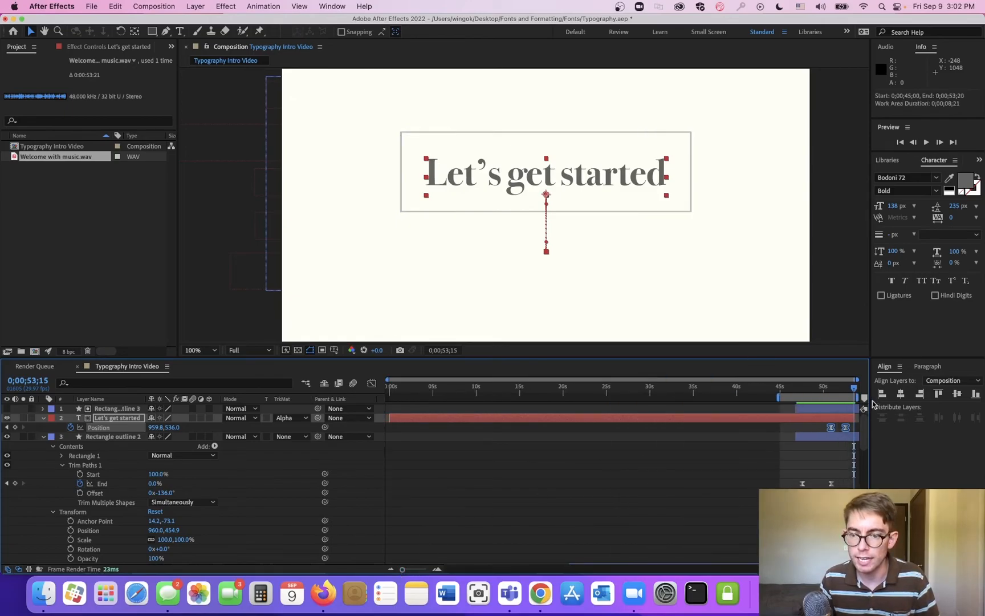
{"action": "left_click_drag", "start_coordinate": [780, 398], "coordinate": [282, 422]}
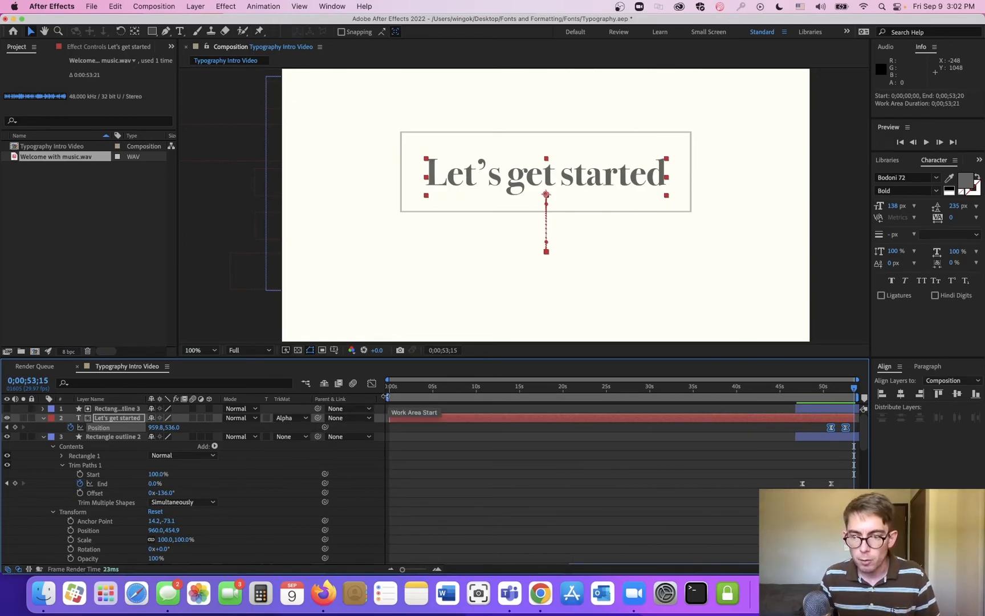
- Collapse the expanded properties of all layers in the timeline, check the full layer stack, and deselect everything
{"action": "left_click", "coordinate": [117, 409]}
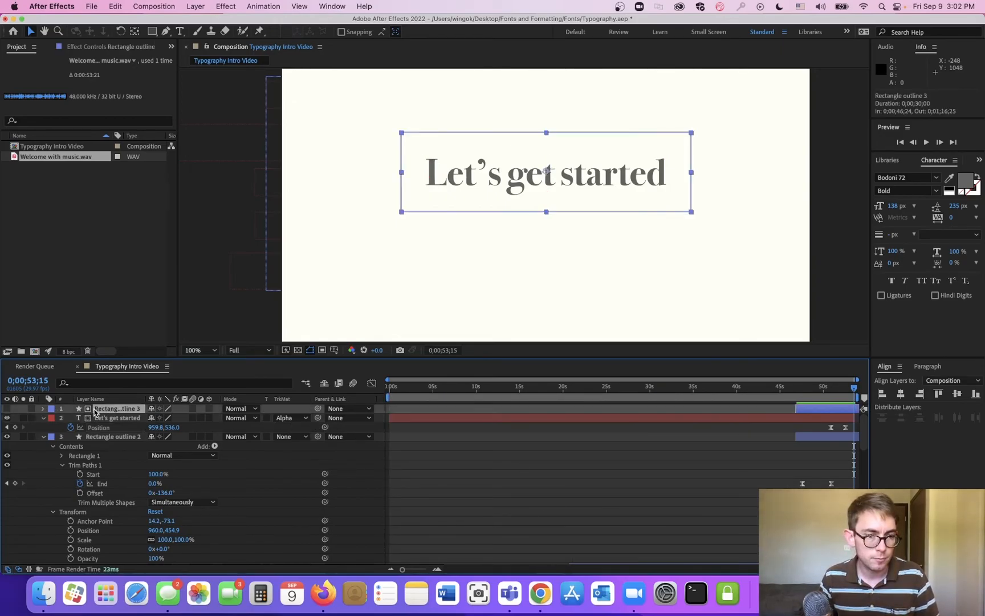
{"action": "key", "text": "super+a"}
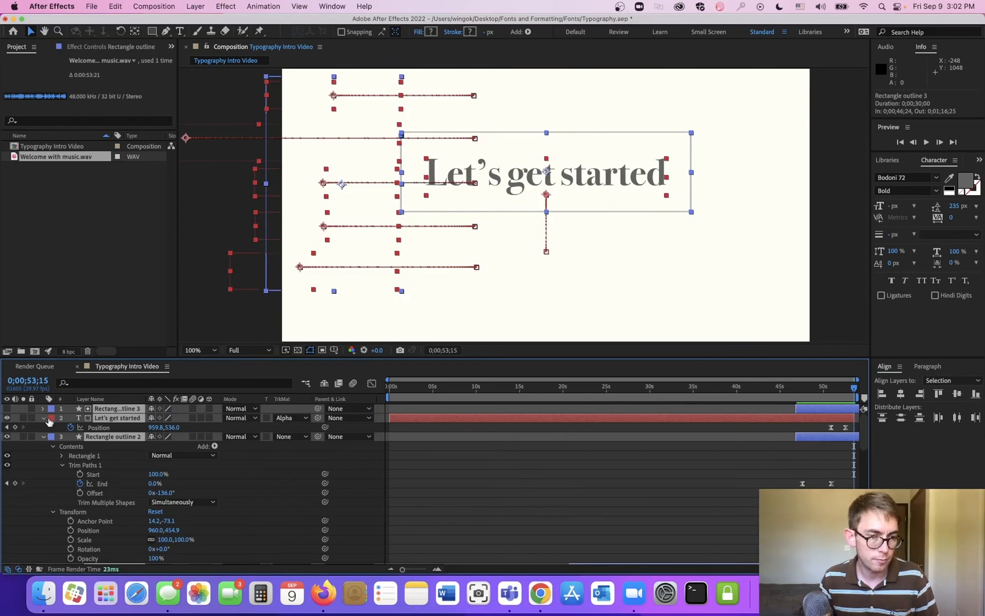
{"action": "left_click", "coordinate": [44, 419]}
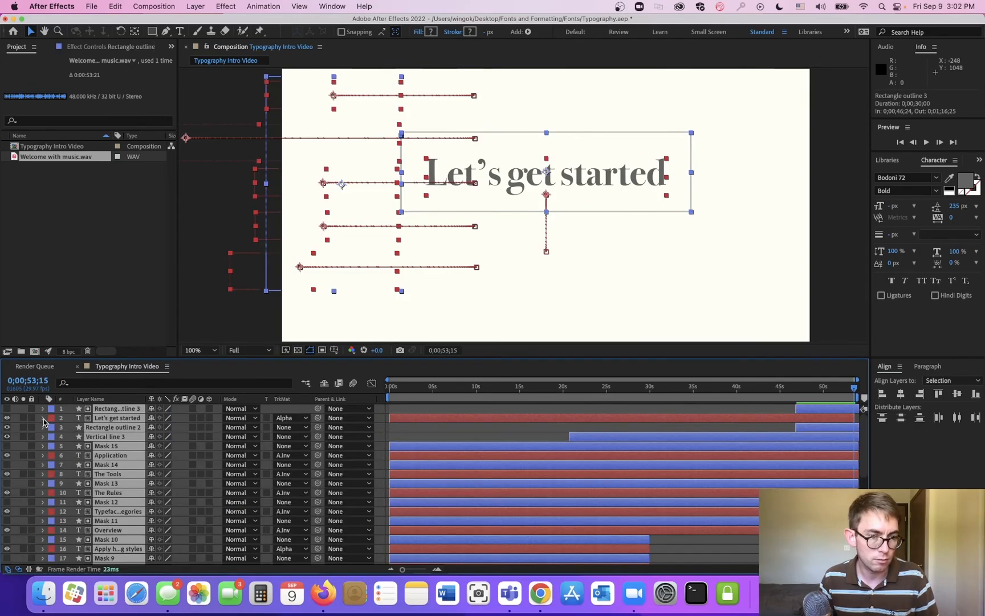
{"action": "scroll", "coordinate": [256, 489], "scroll_direction": "down", "scroll_amount": 8}
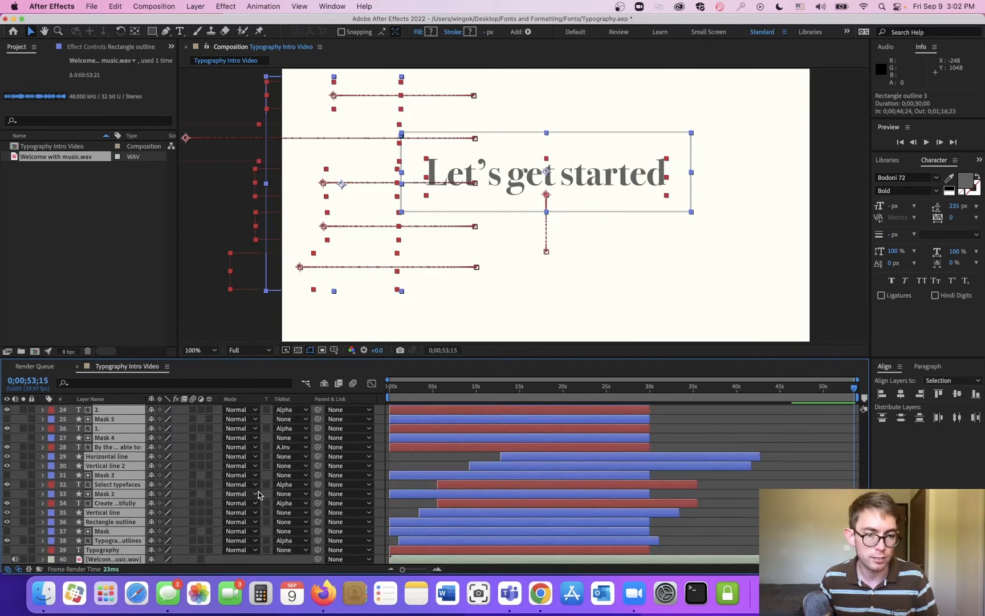
{"action": "scroll", "coordinate": [271, 489], "scroll_direction": "up", "scroll_amount": 8}
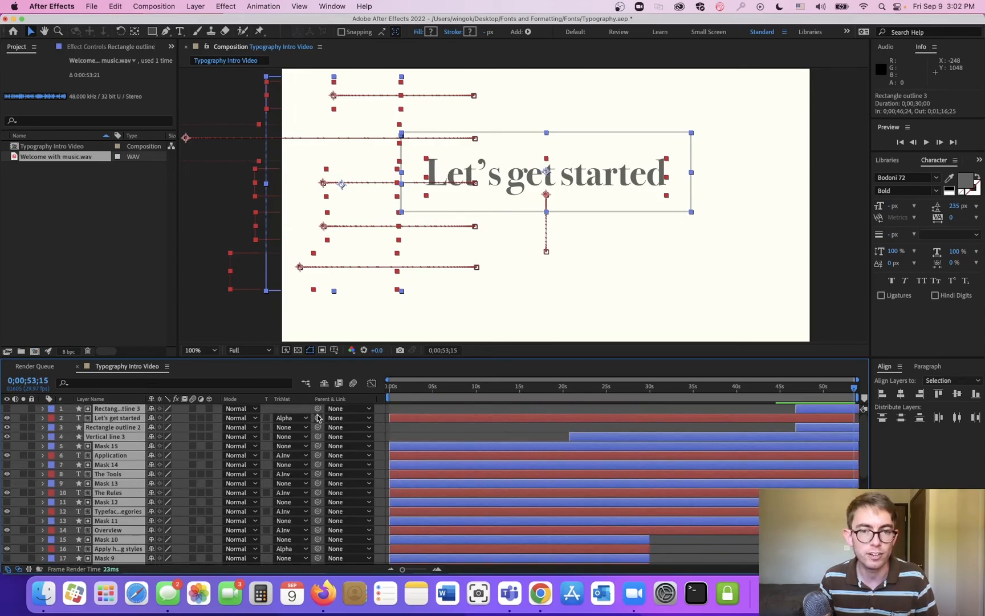
{"action": "left_click", "coordinate": [785, 258]}
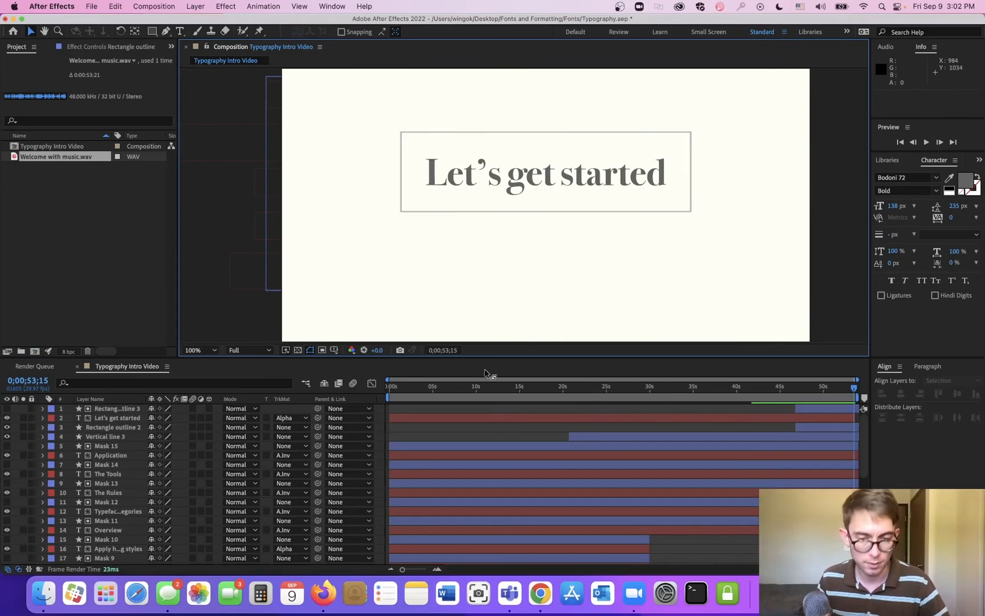
- Preview the full intro composition from the beginning, through the "Select typefaces" section
{"action": "left_click", "coordinate": [927, 142]}
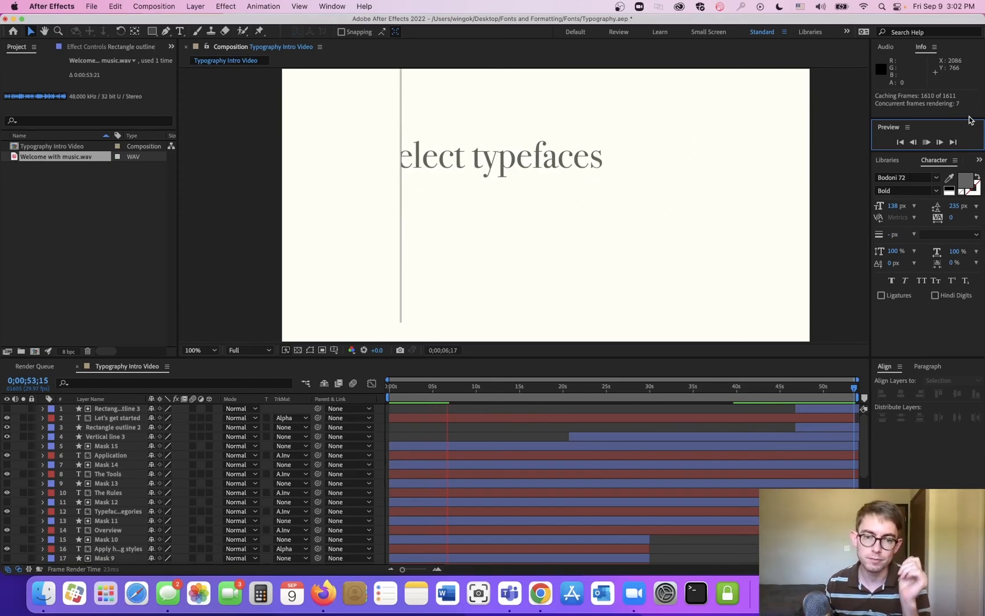
{"action": "left_click", "coordinate": [389, 286]}
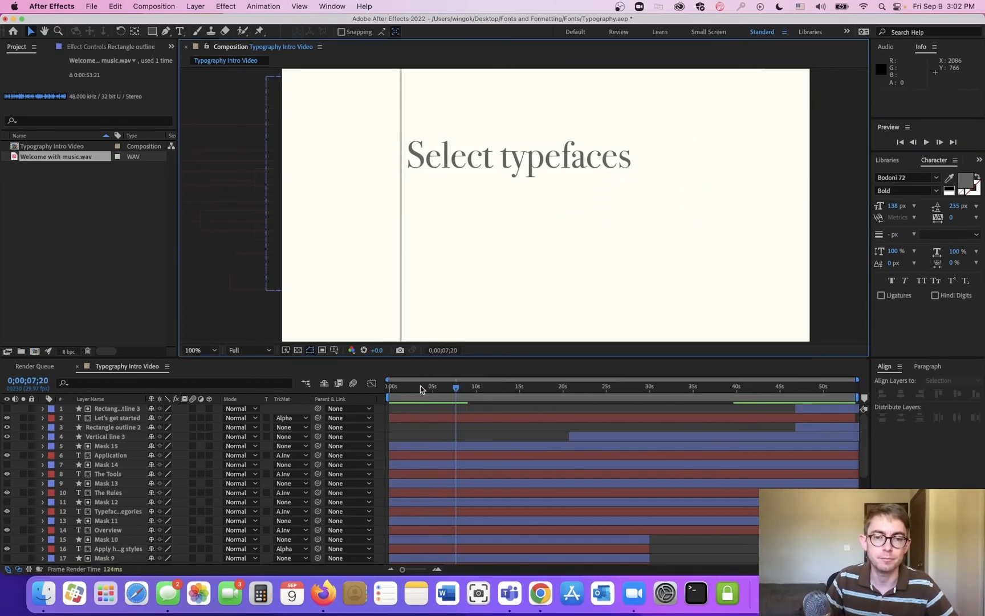
{"action": "left_click_drag", "start_coordinate": [401, 383], "coordinate": [360, 386]}
{"action": "key", "text": "space"}
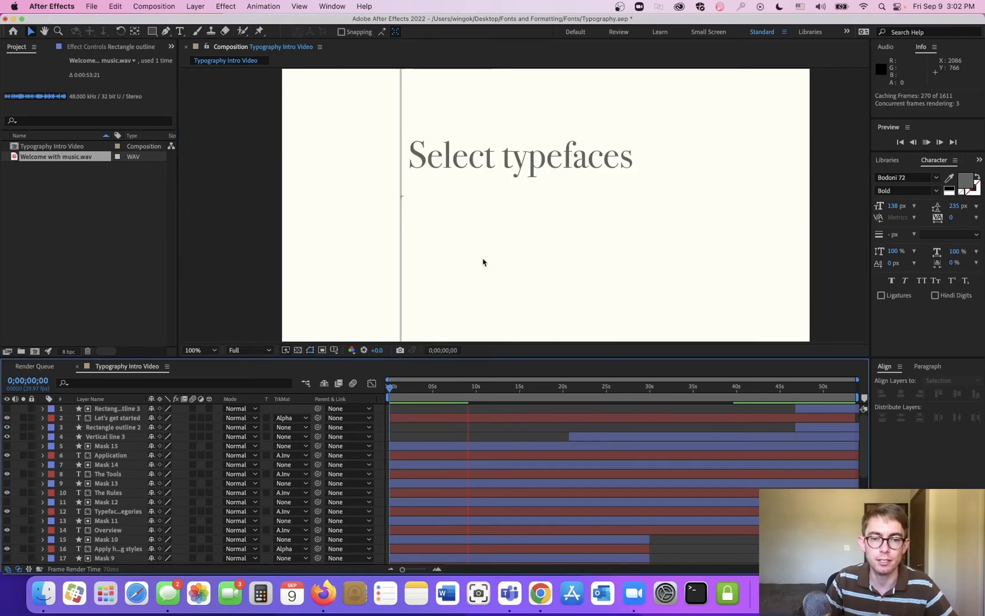
{"action": "key", "text": "space"}
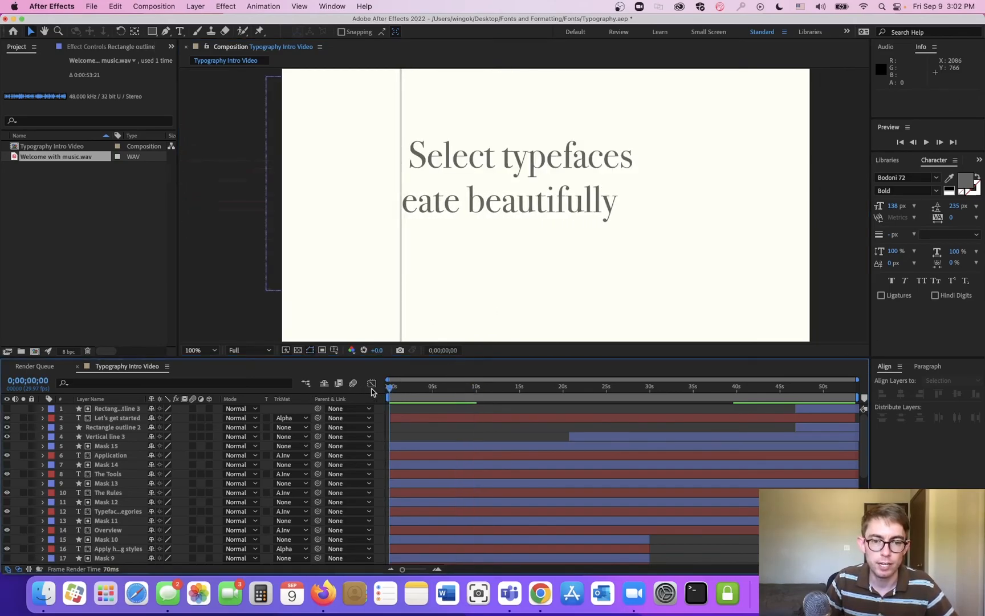
- Play the intro composition from its first frame through the "Overview" section, then stop playback
{"action": "key", "text": "space"}
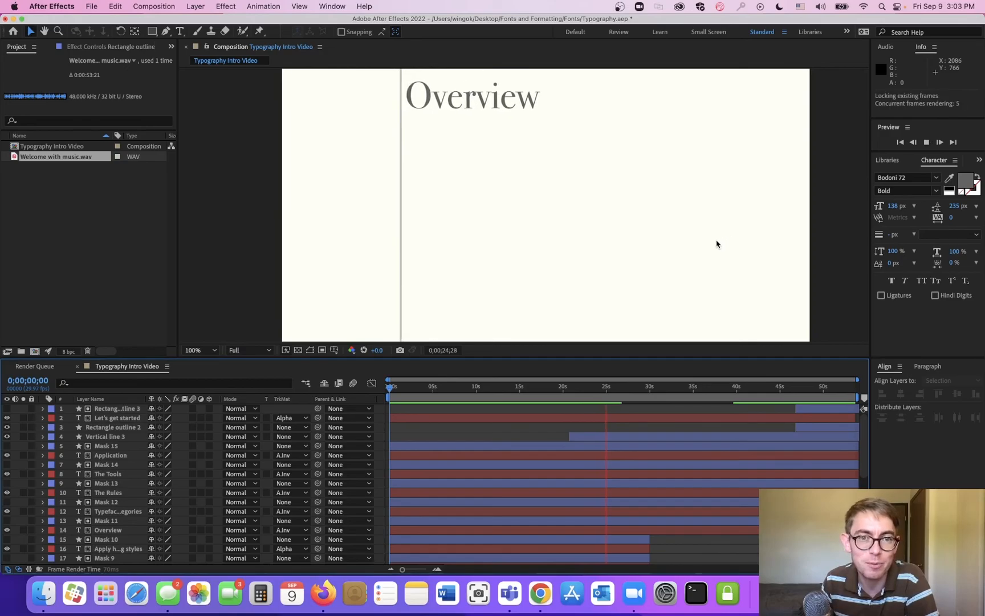
{"action": "key", "text": "space"}
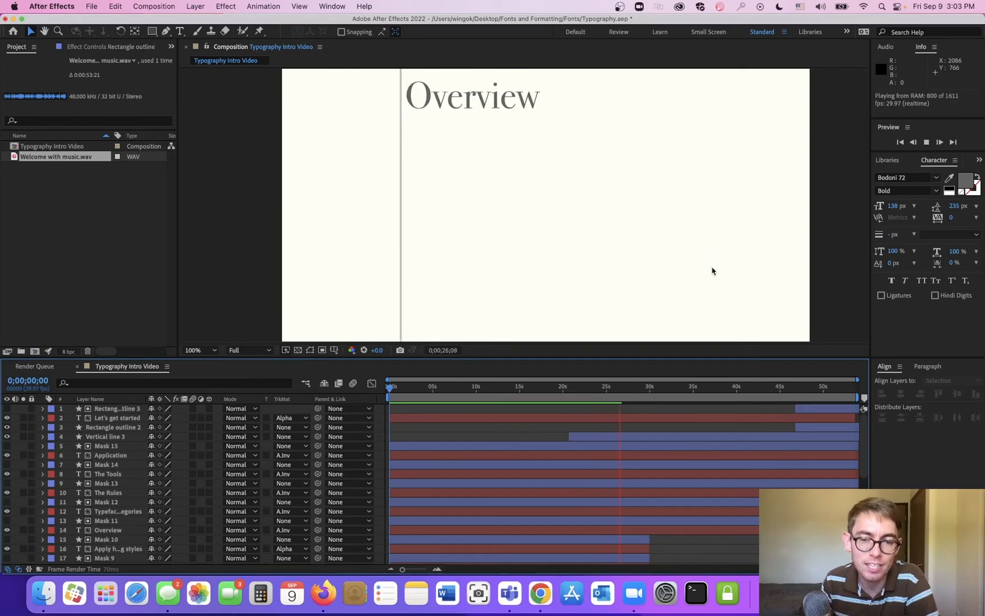
{"action": "left_click", "coordinate": [926, 143]}
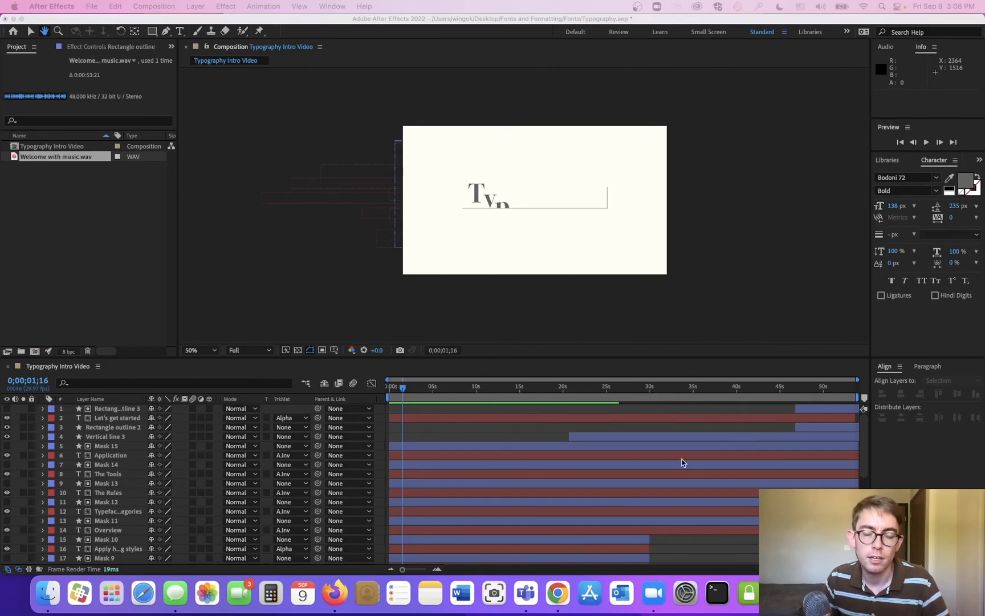
- Add the Typography Intro Video composition to the render queue and check its timeline before returning to the queue
{"action": "left_click", "coordinate": [92, 6]}
{"action": "mouse_move", "coordinate": [201, 196]}
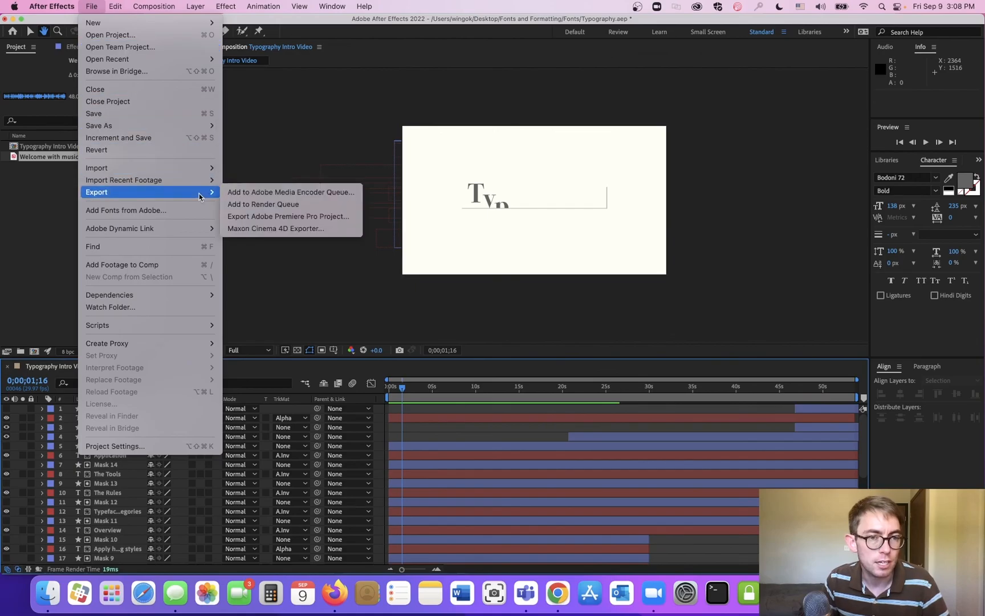
{"action": "left_click", "coordinate": [230, 204]}
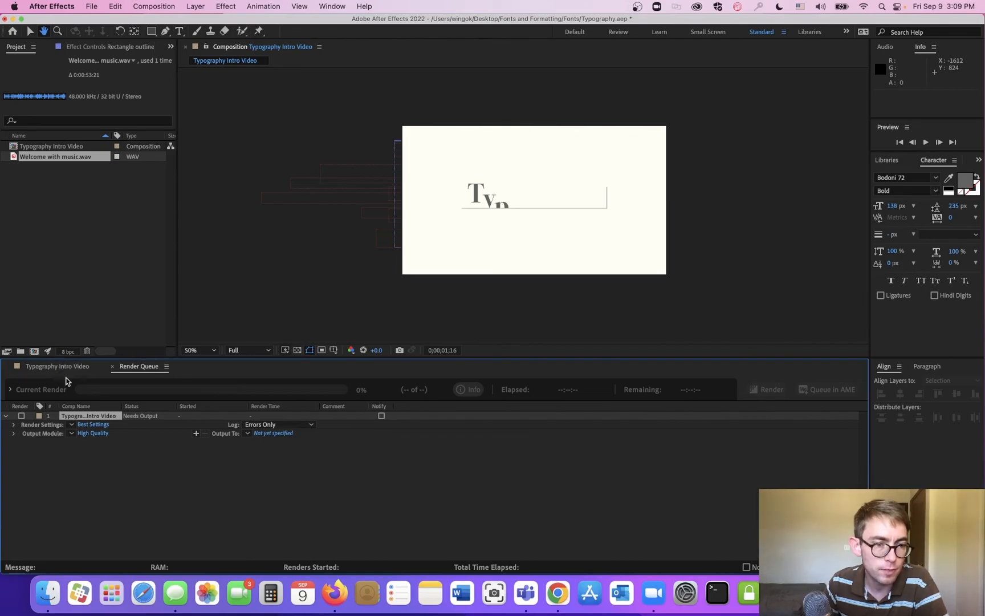
{"action": "left_click", "coordinate": [29, 31]}
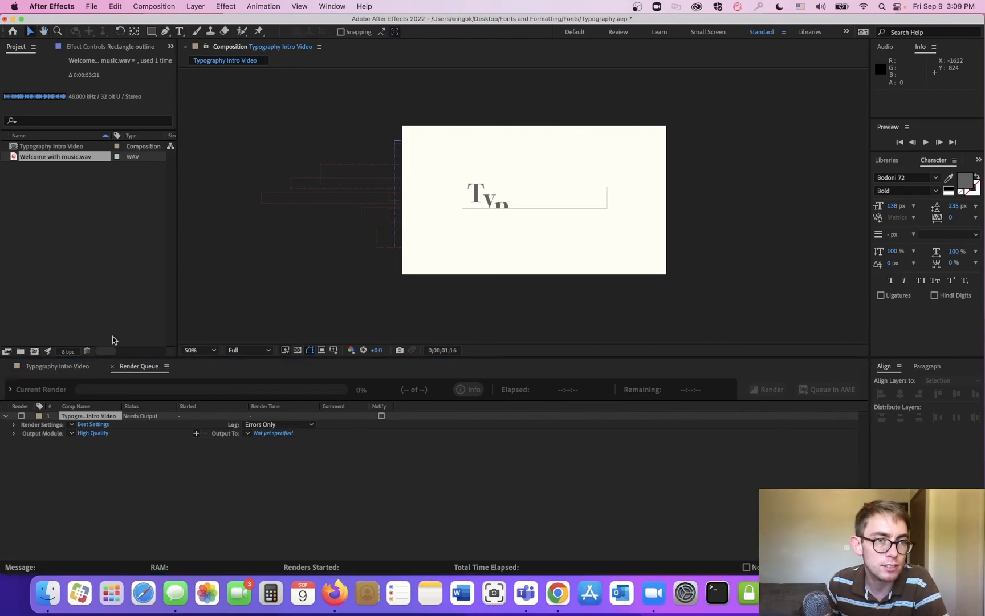
{"action": "left_click", "coordinate": [44, 365]}
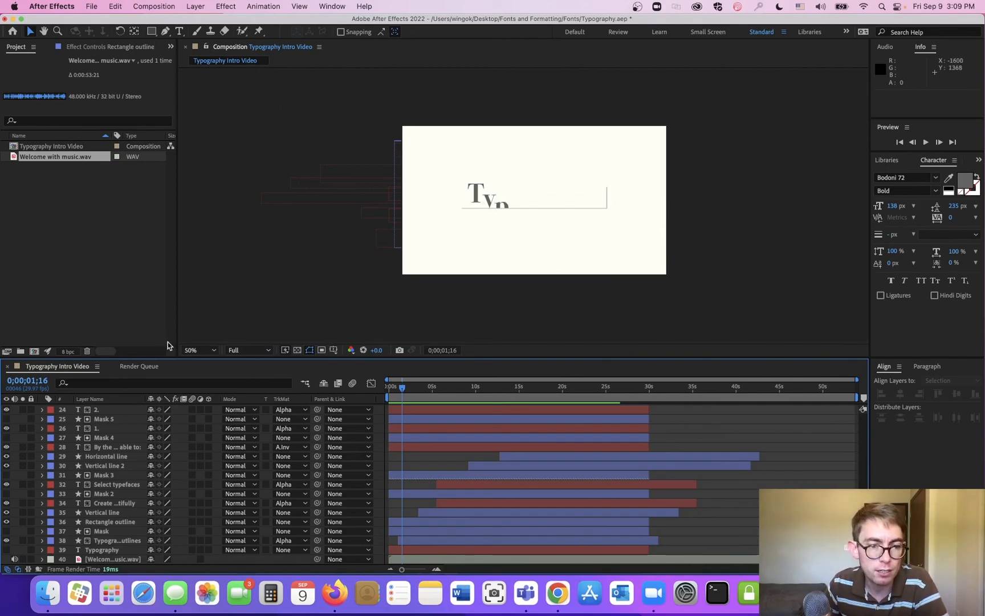
{"action": "left_click", "coordinate": [144, 366]}
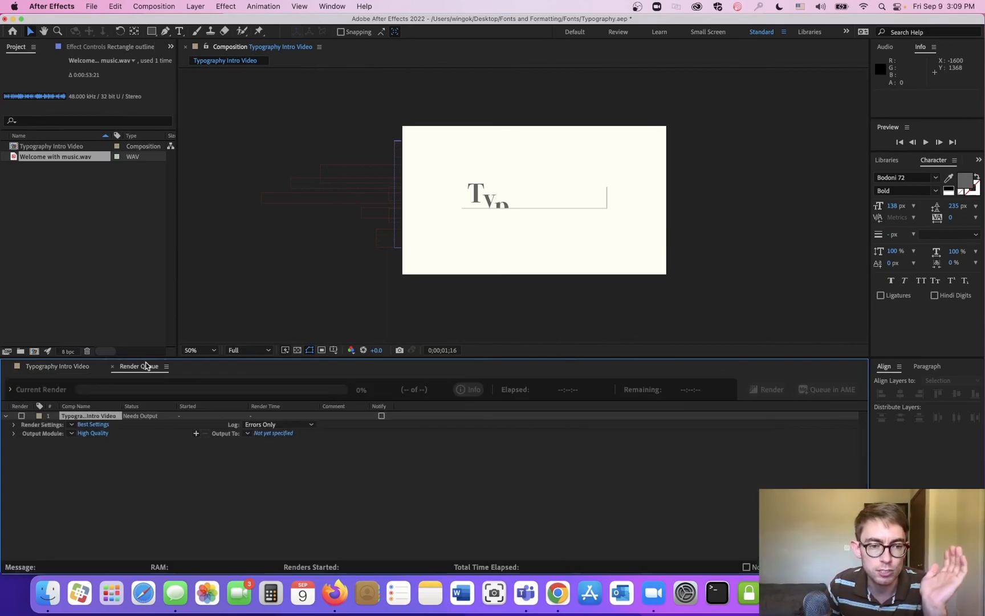
- In the queued item's output module settings, set the video output channels to RGB
{"action": "left_click", "coordinate": [94, 434]}
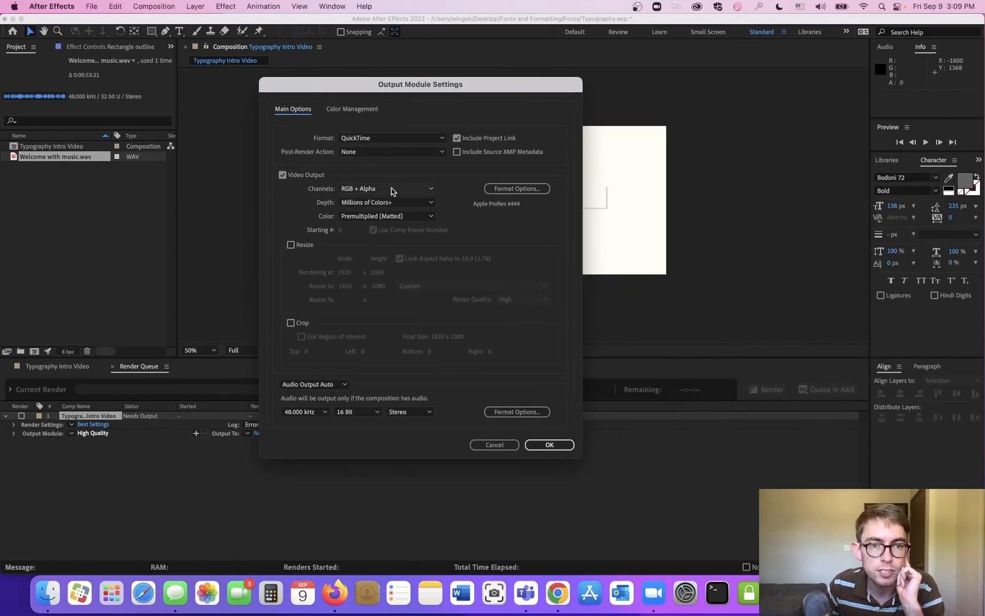
{"action": "left_click", "coordinate": [392, 190]}
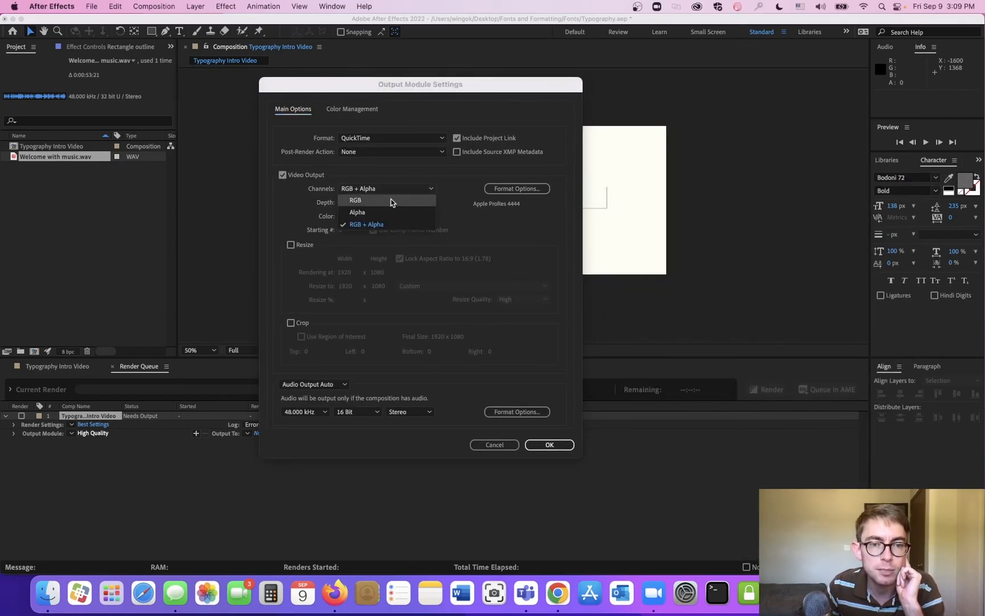
{"action": "left_click", "coordinate": [392, 201]}
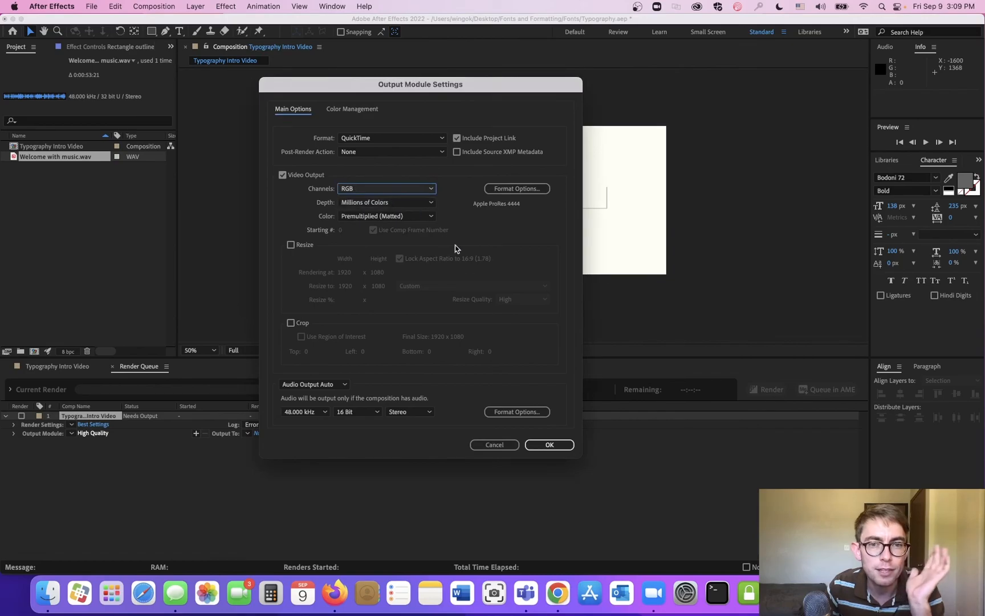
- Review the video codecs available for the QuickTime format and leave the codec options without making a change
{"action": "left_click", "coordinate": [522, 187]}
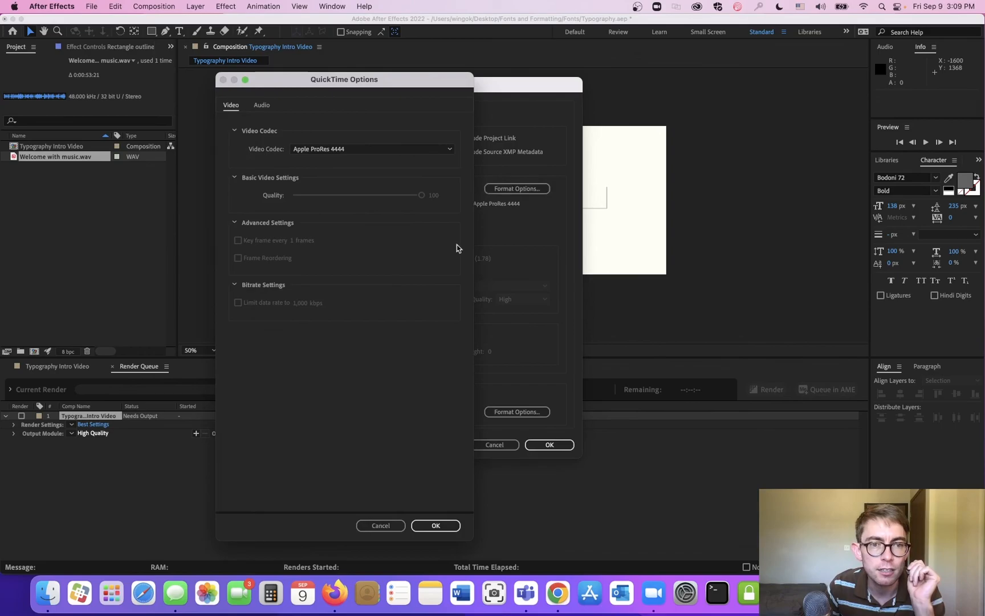
{"action": "left_click", "coordinate": [350, 149]}
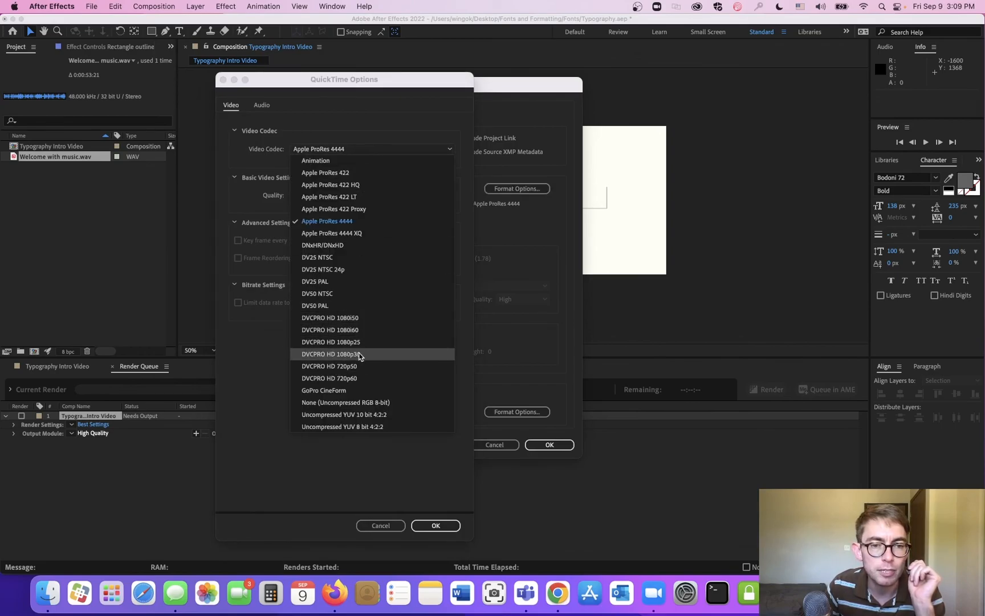
{"action": "left_click", "coordinate": [382, 525]}
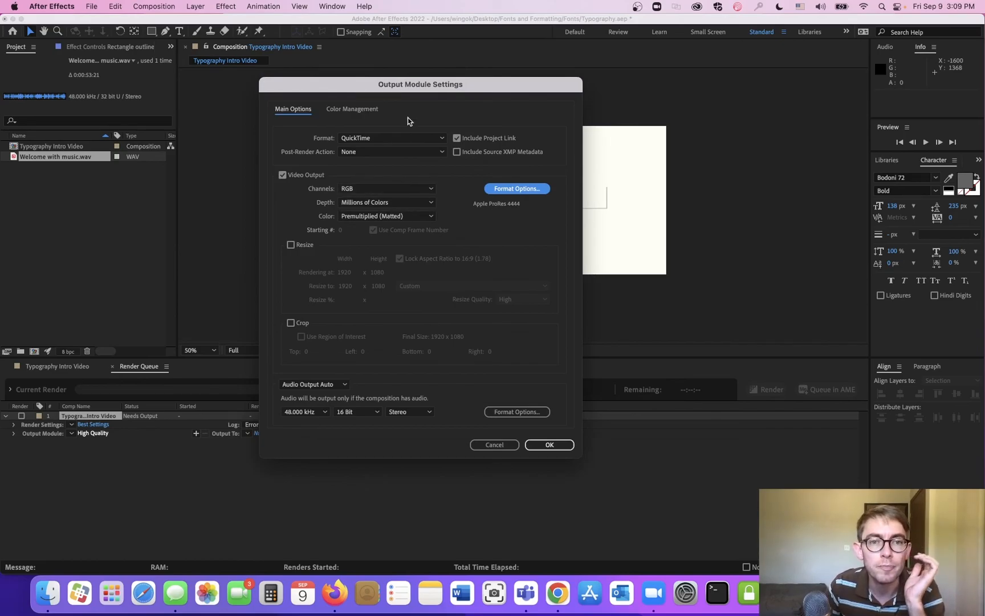
- Accept the output module settings, set the output file to Typography Intro Video.mov in the Fonts folder, and start the render
{"action": "left_click_drag", "start_coordinate": [577, 128], "coordinate": [351, 122]}
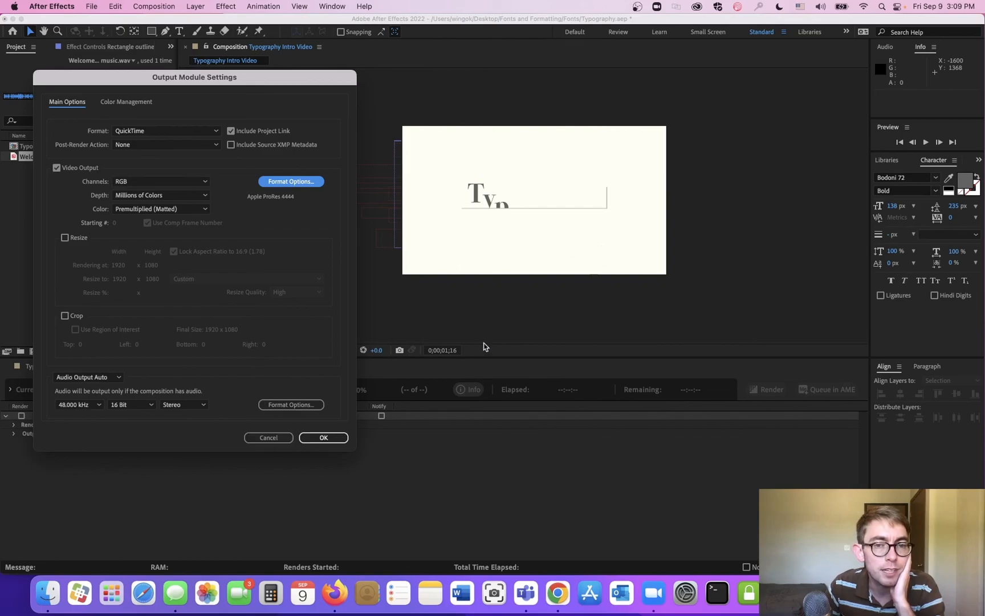
{"action": "left_click", "coordinate": [342, 435]}
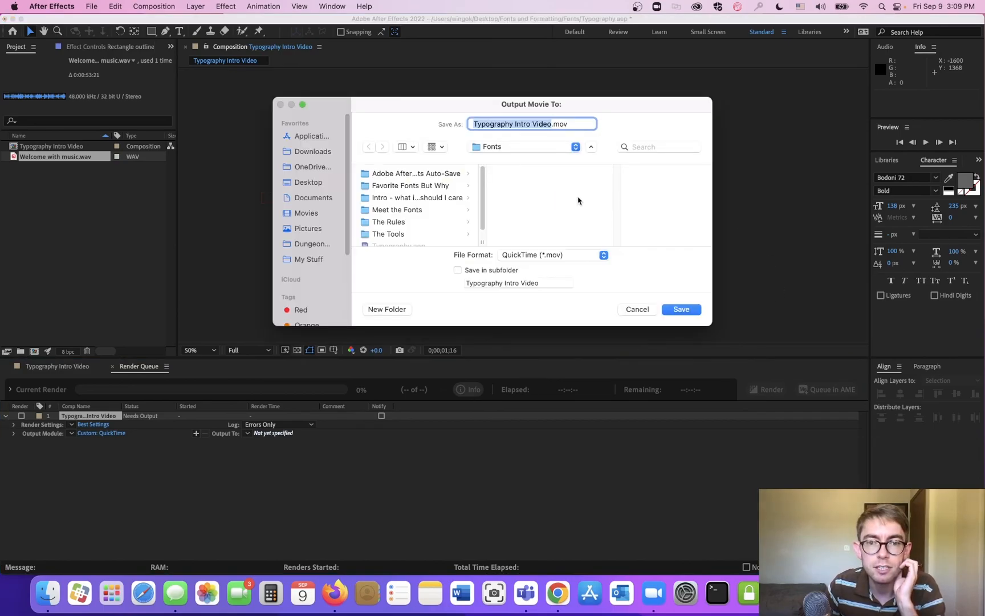
{"action": "left_click", "coordinate": [683, 309]}
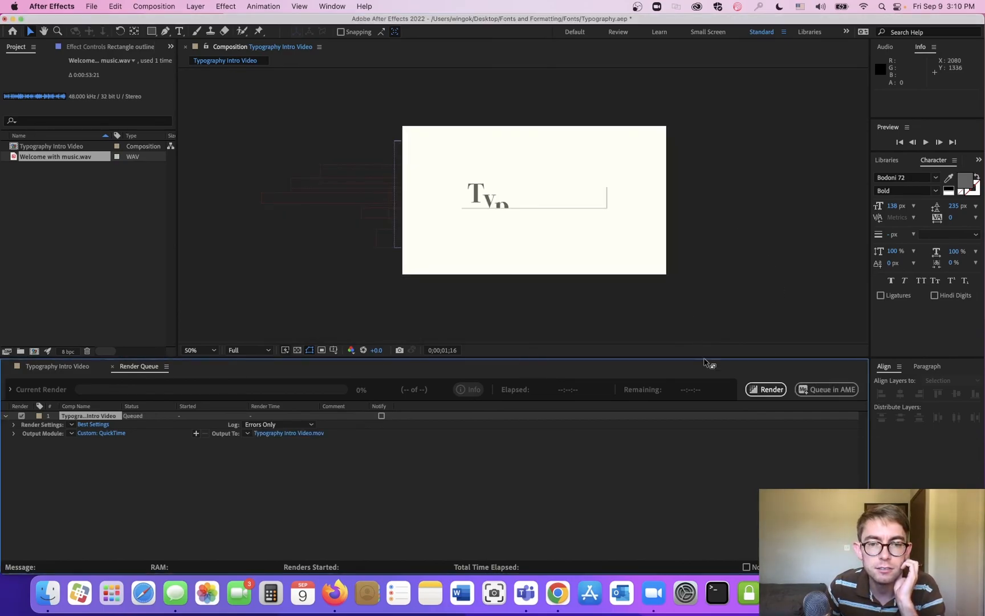
{"action": "left_click", "coordinate": [768, 389]}
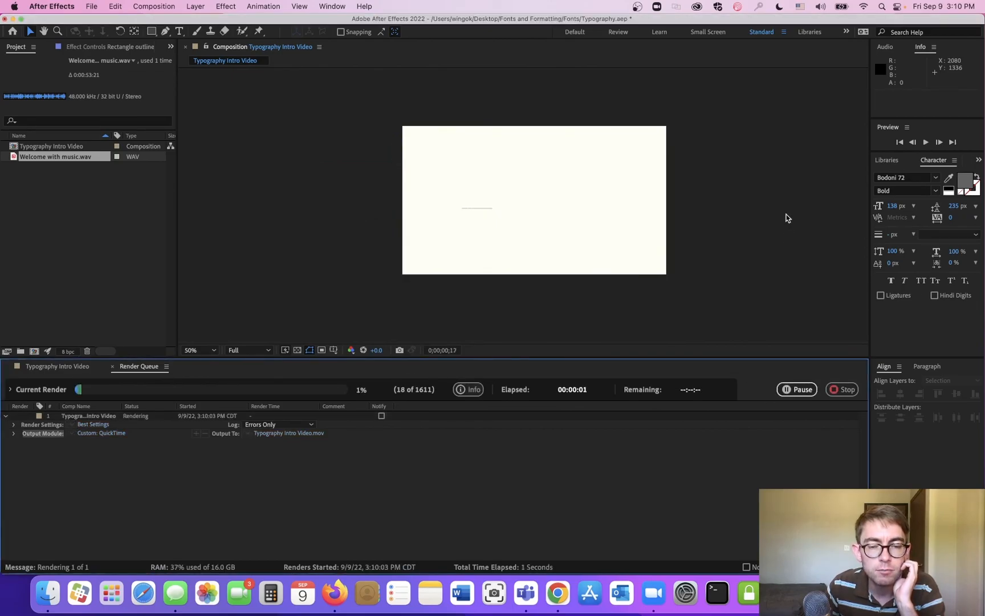